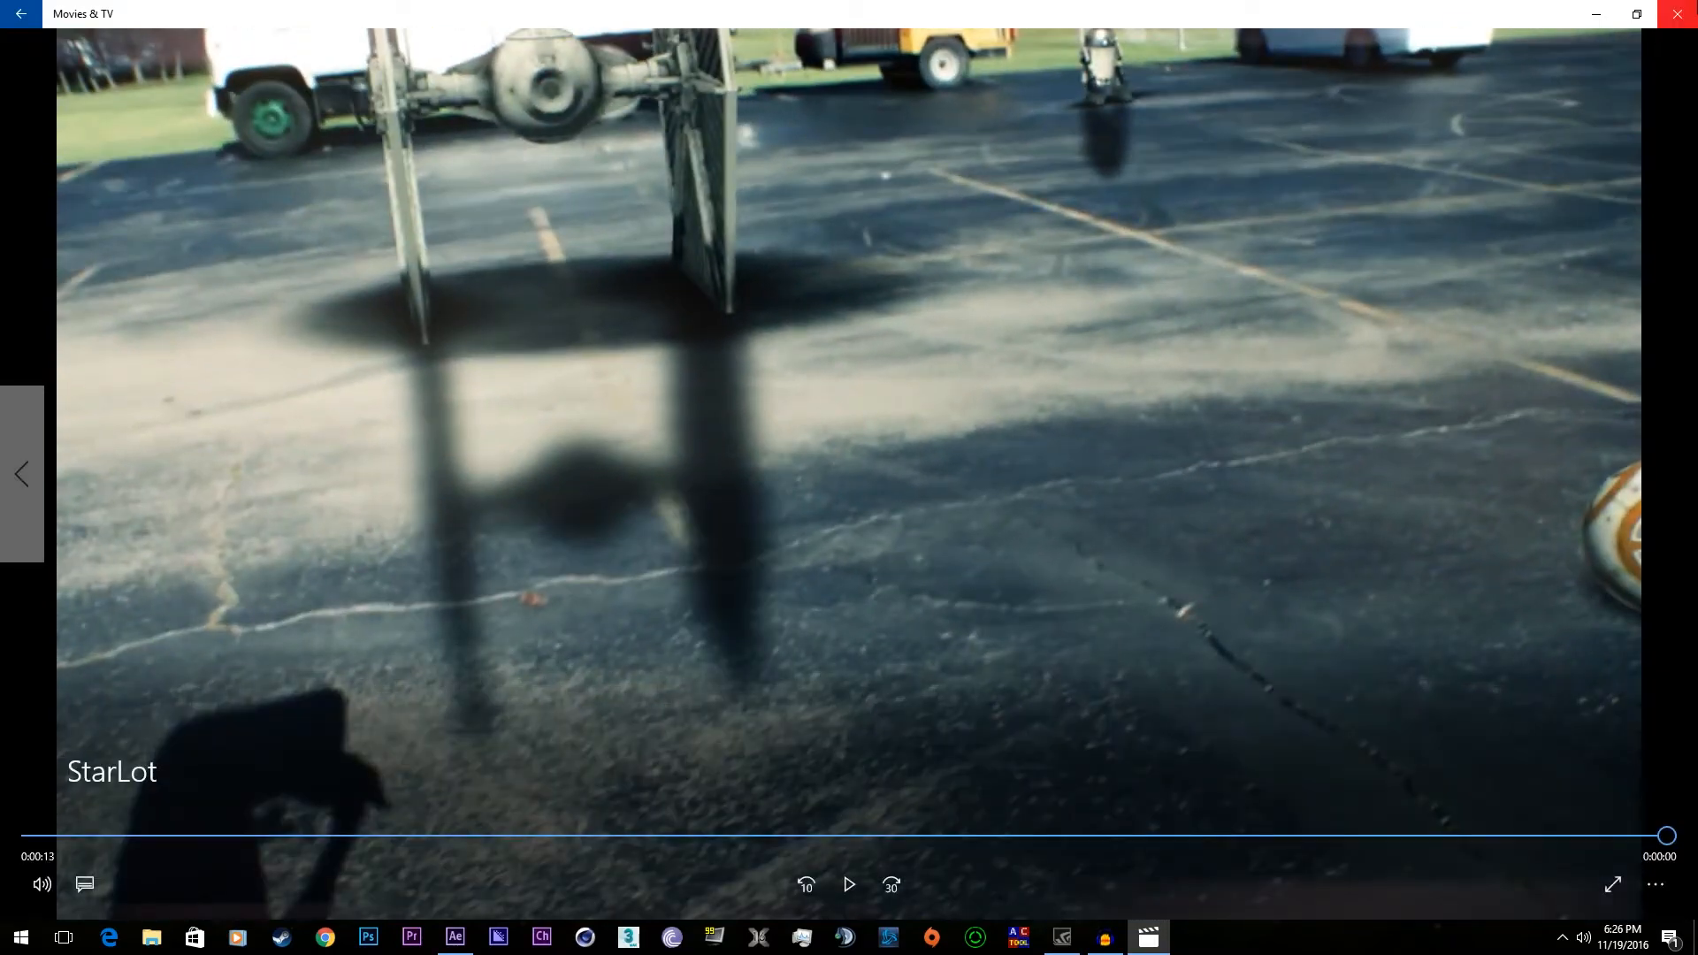
- Close the rendered video, switch to the After Effects project and return the composition to 0:00:00:00
click(1676, 13)
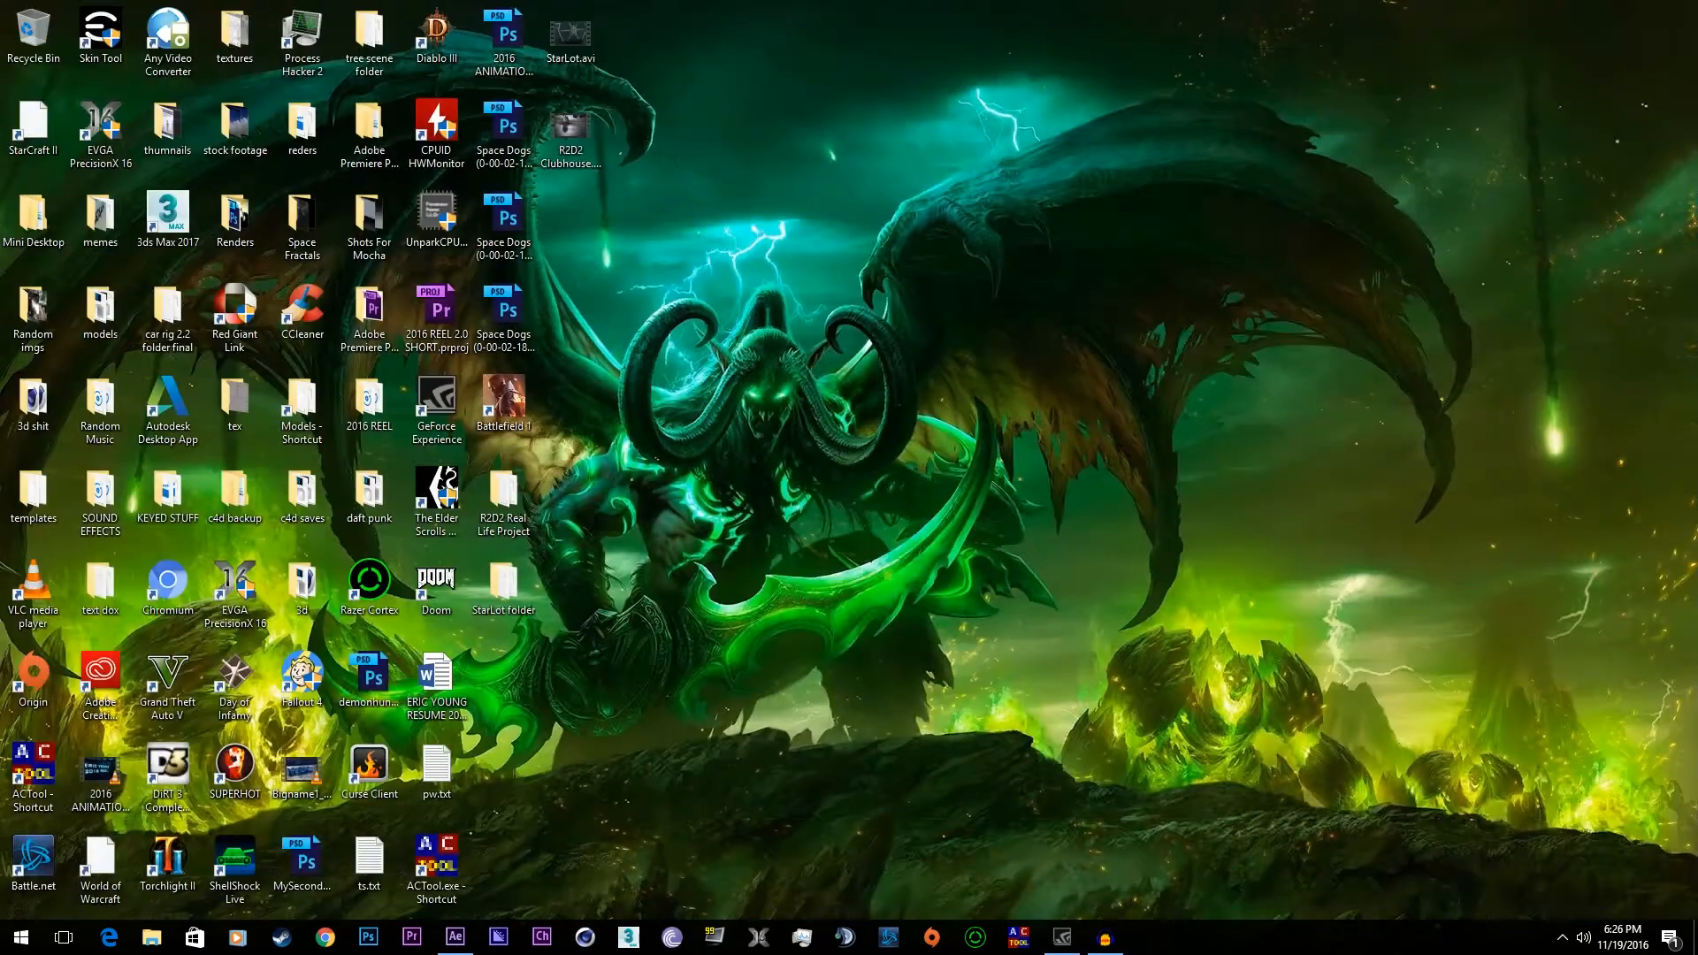
click(442, 945)
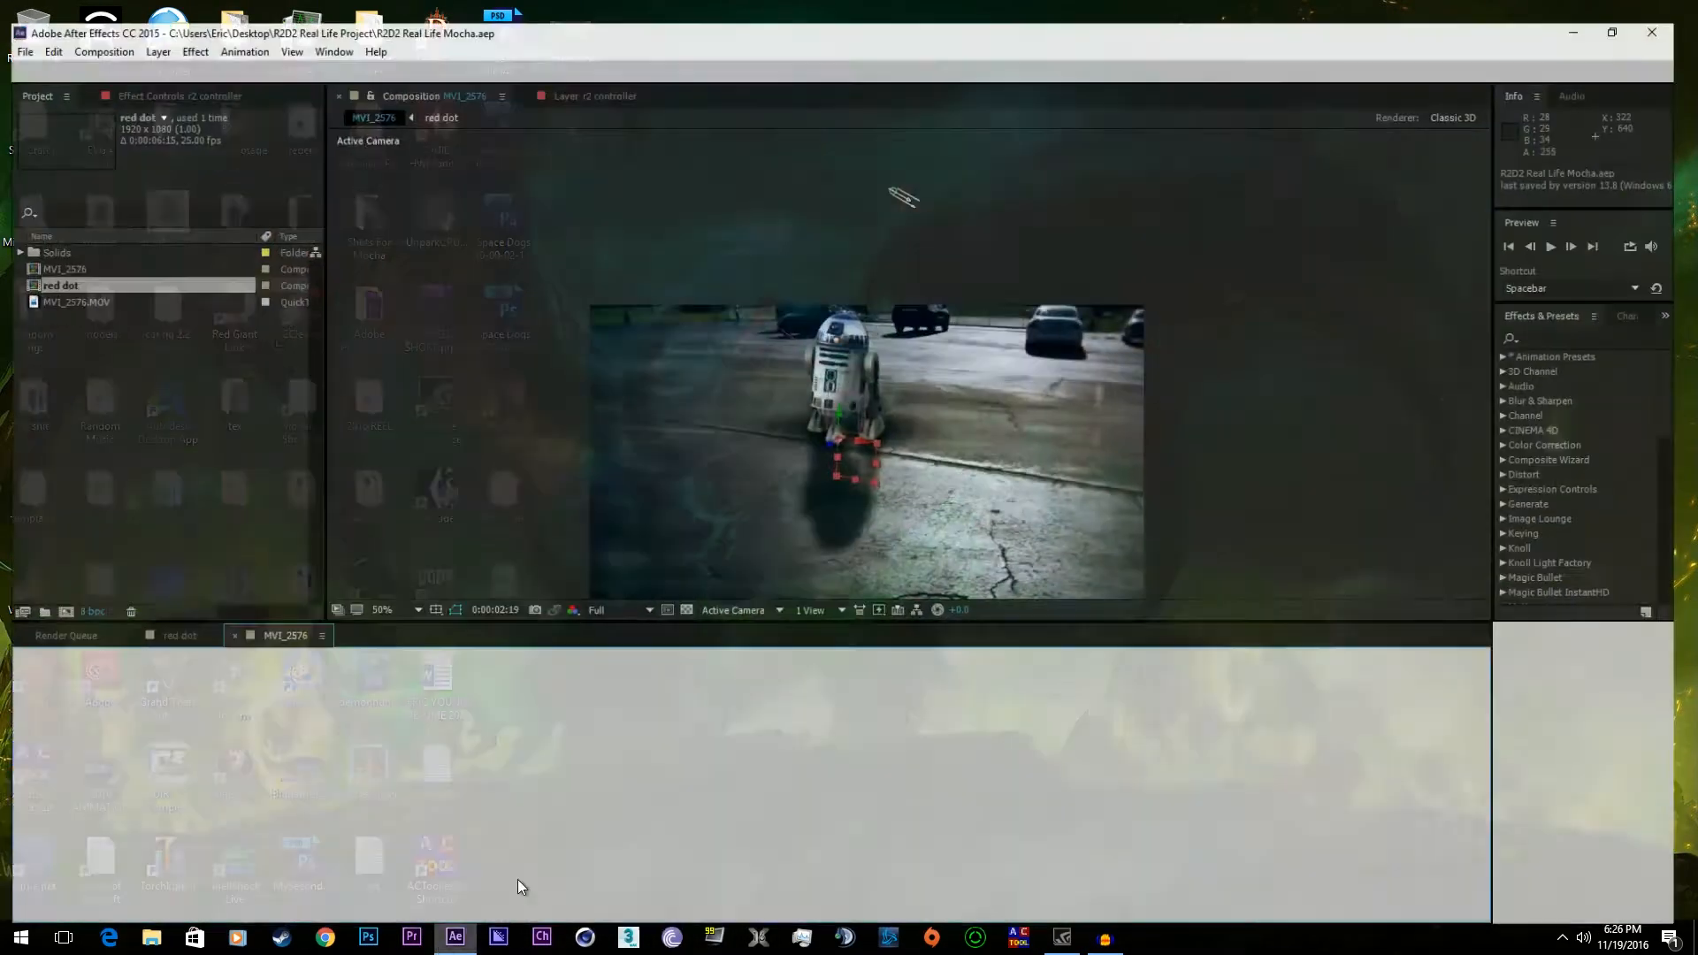
key(Caps_Lock)
drag(881, 655, 550, 663)
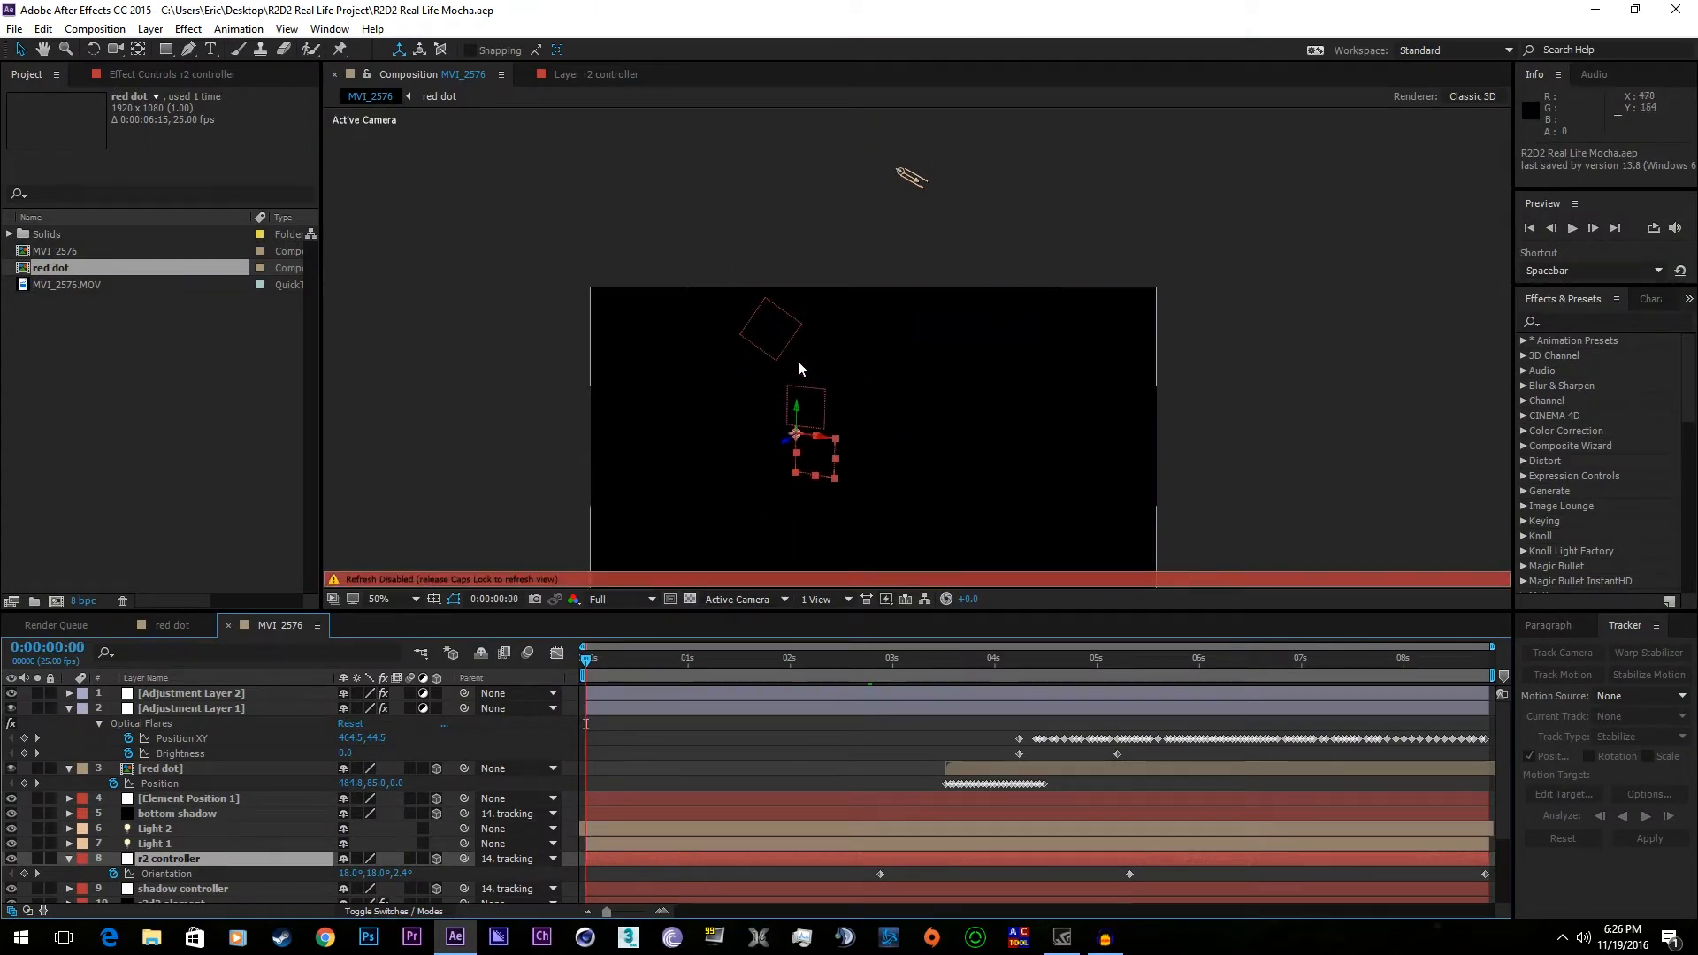
- Set the preview resolution to Third and look through the Light 2, bottom shadow, r2d2 element and shadow layers
click(601, 599)
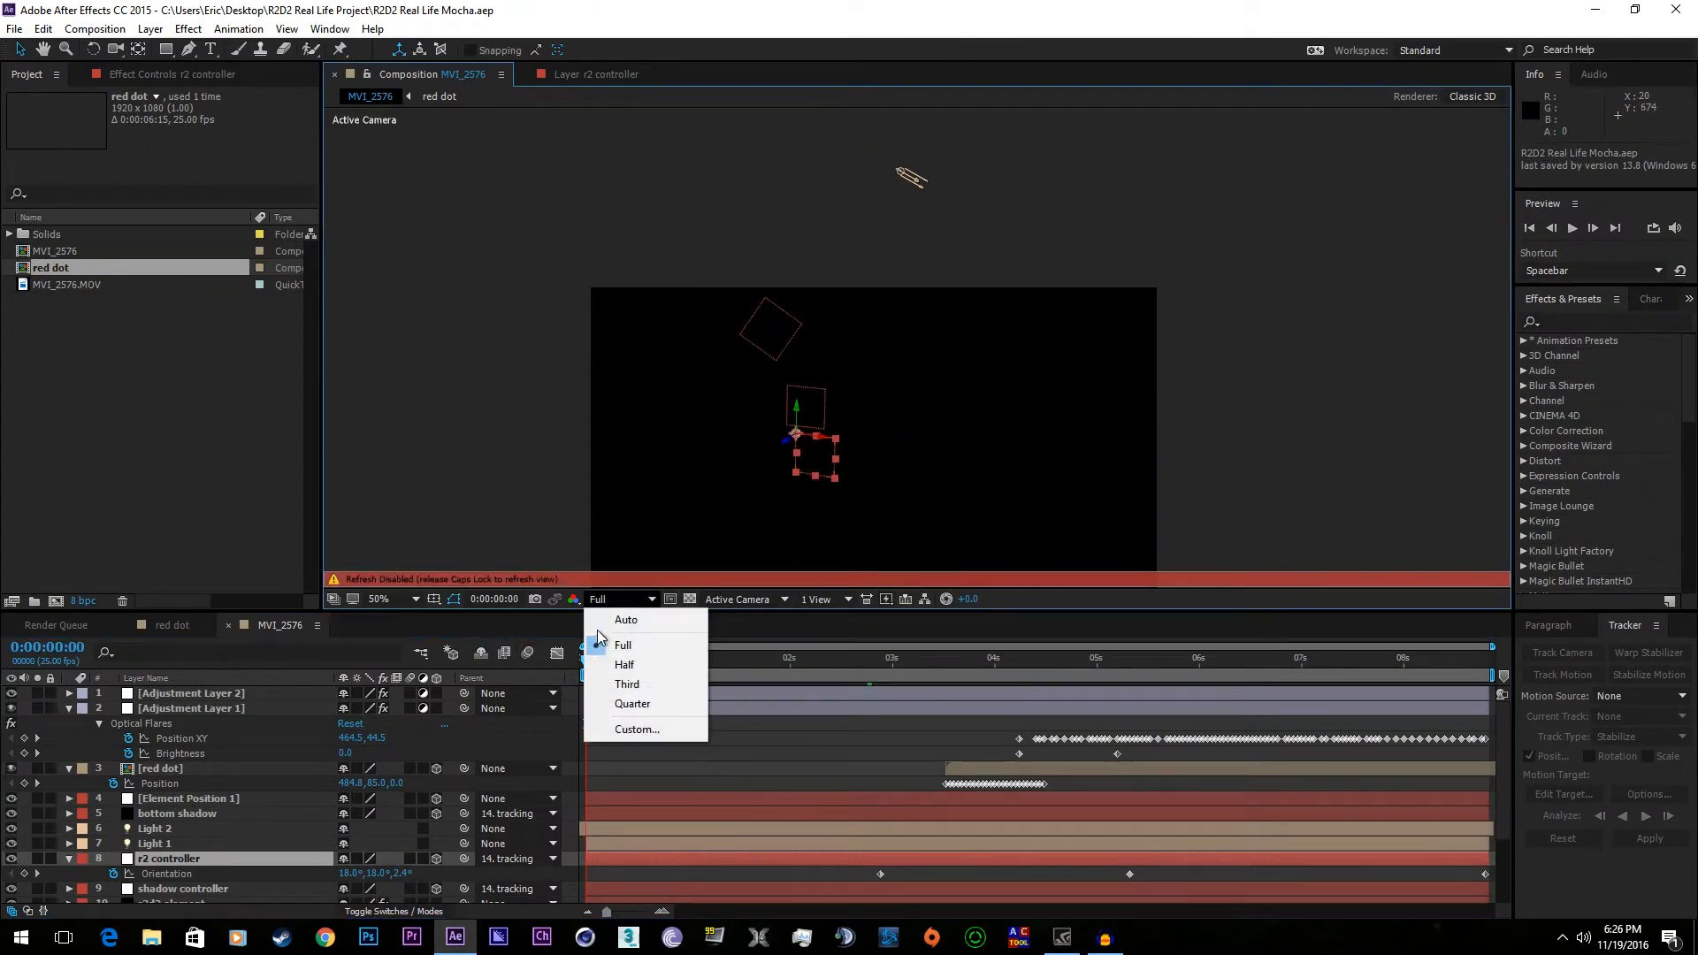
click(626, 683)
click(173, 830)
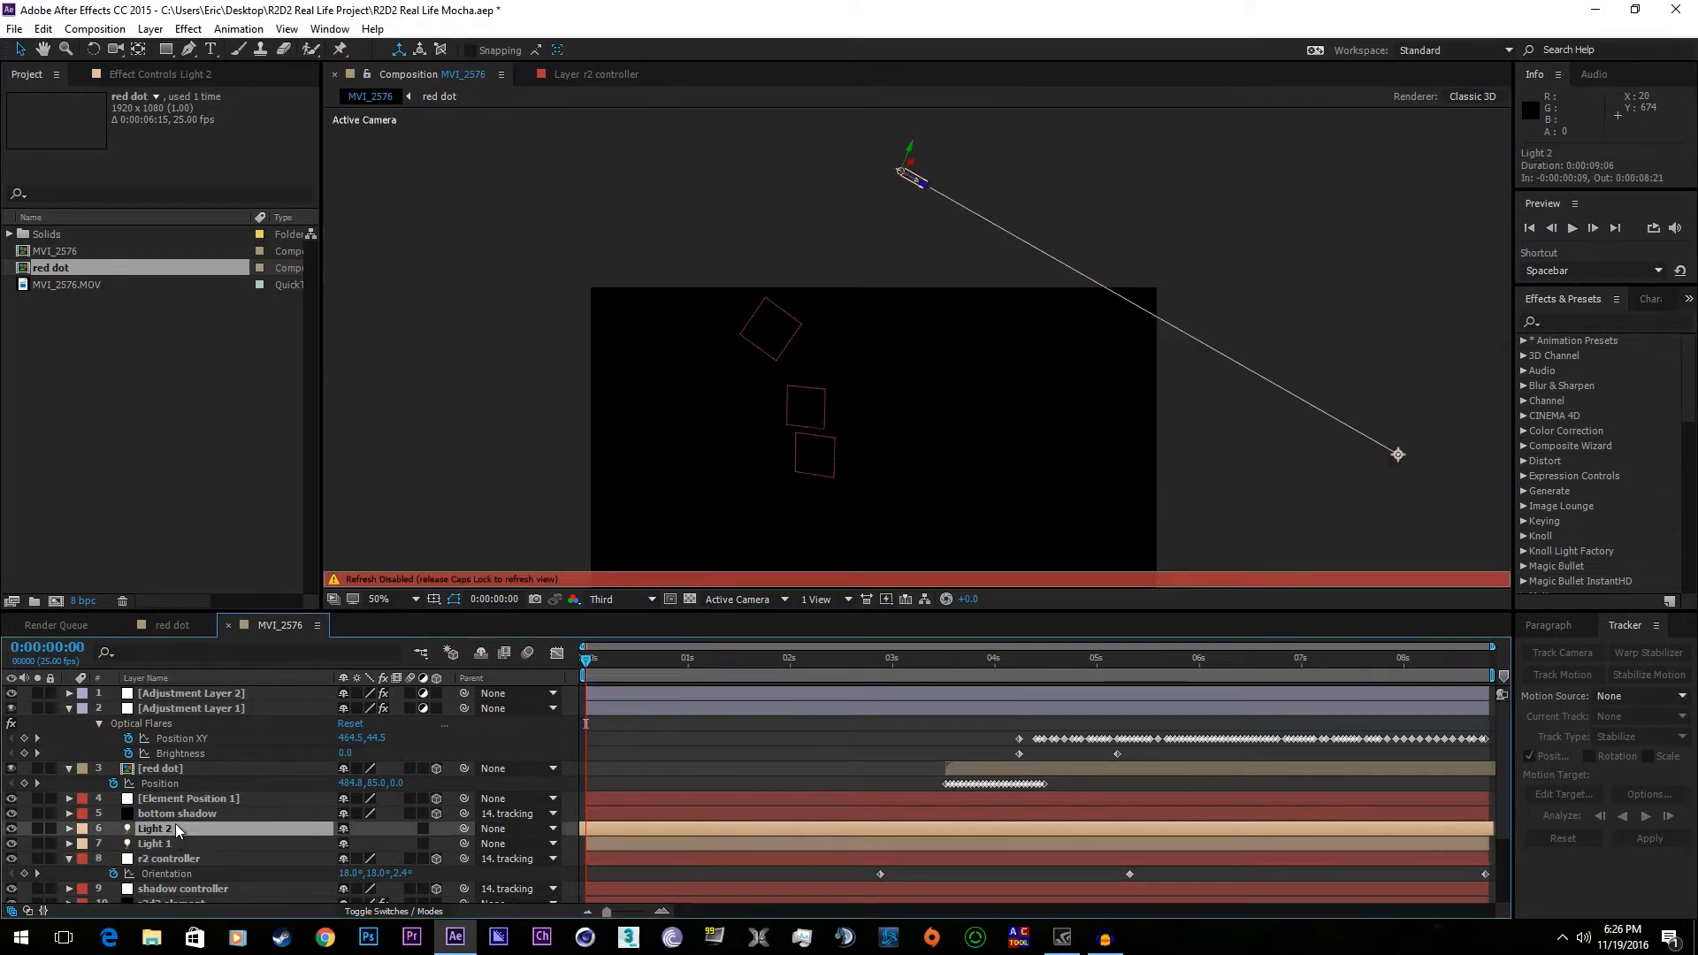
click(176, 815)
scroll(214, 811, down, 3)
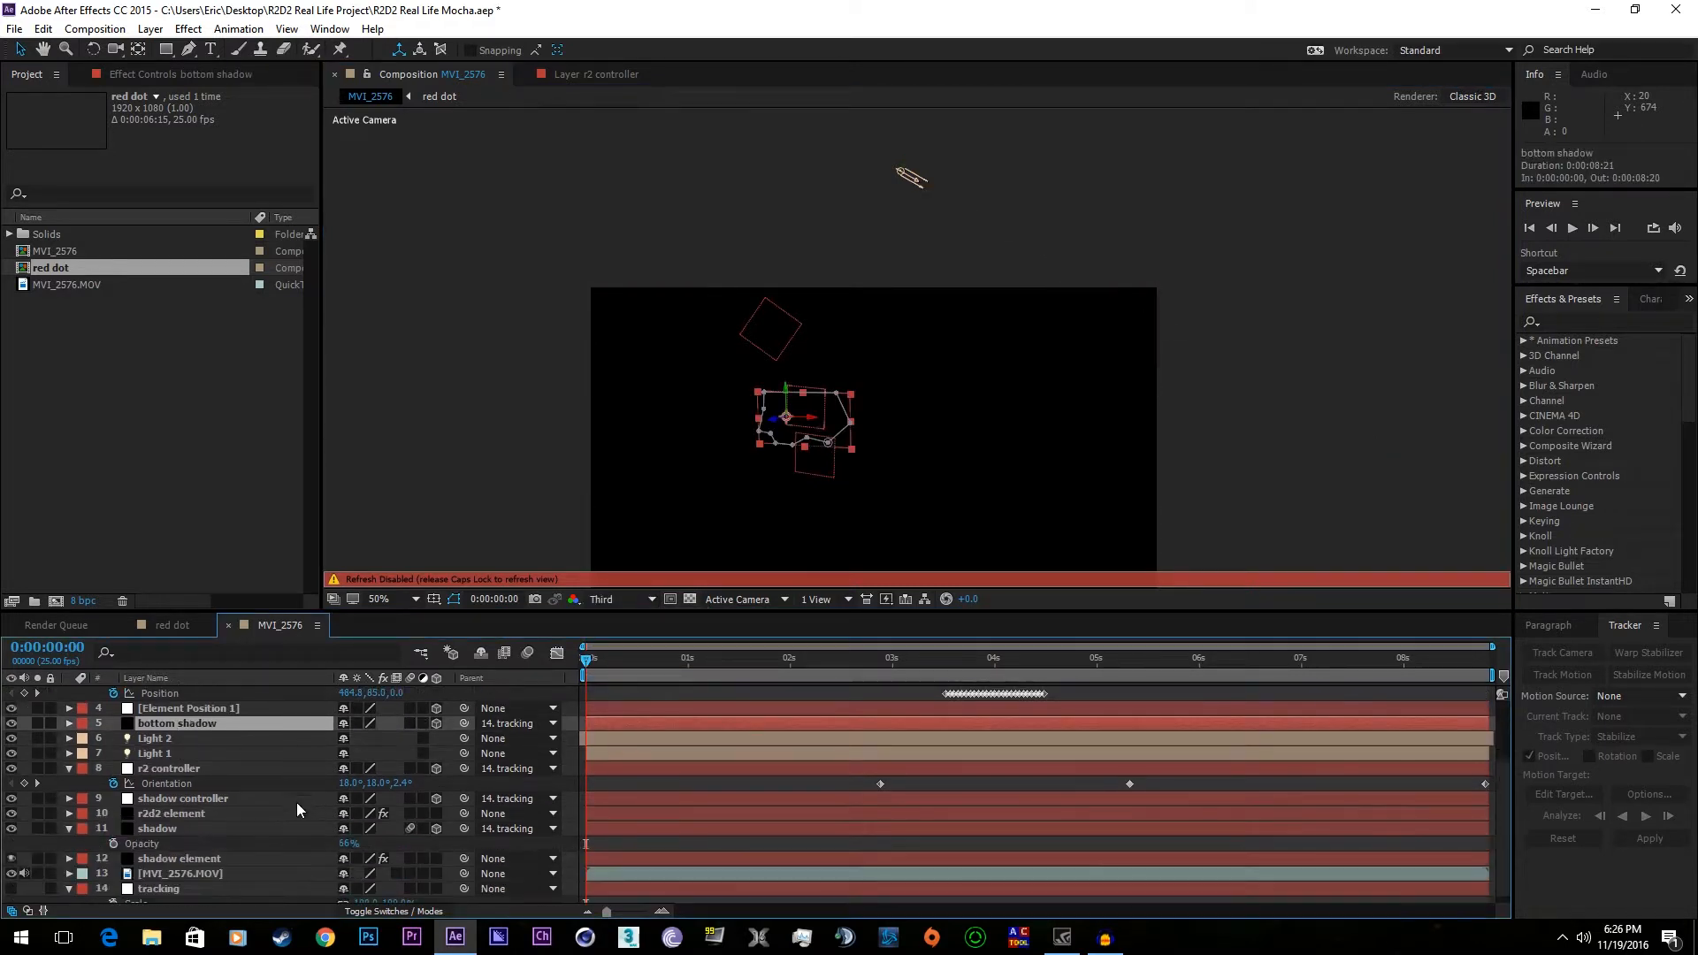
click(171, 813)
scroll(256, 761, down, 1)
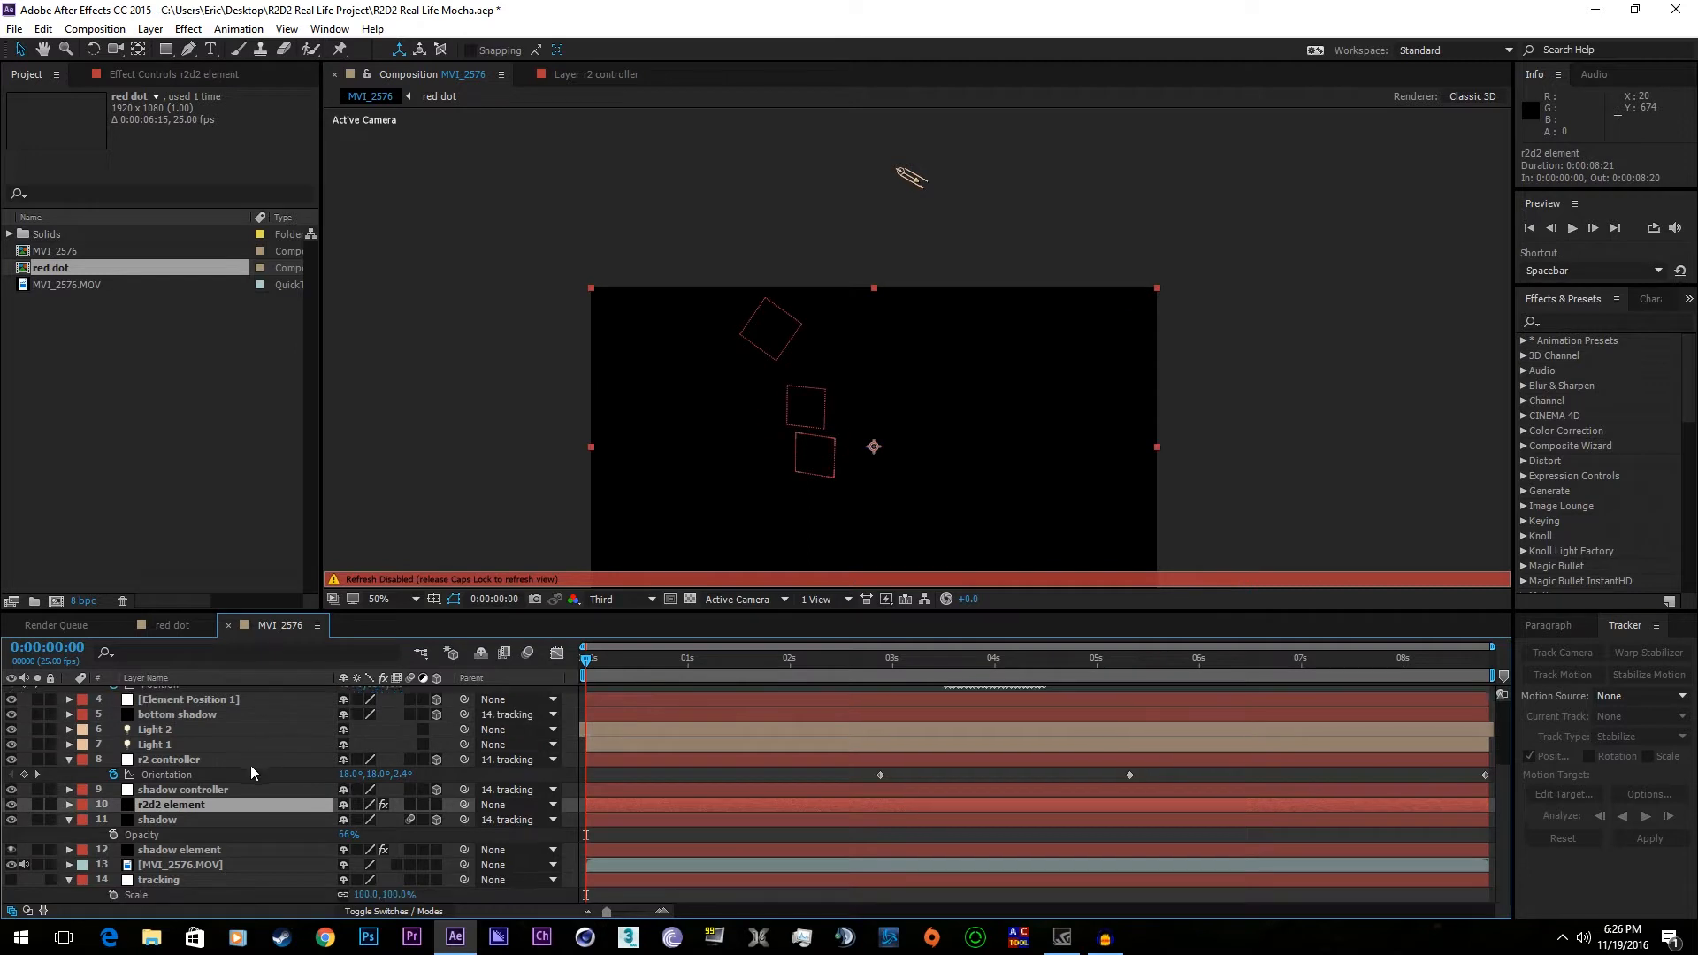
click(167, 820)
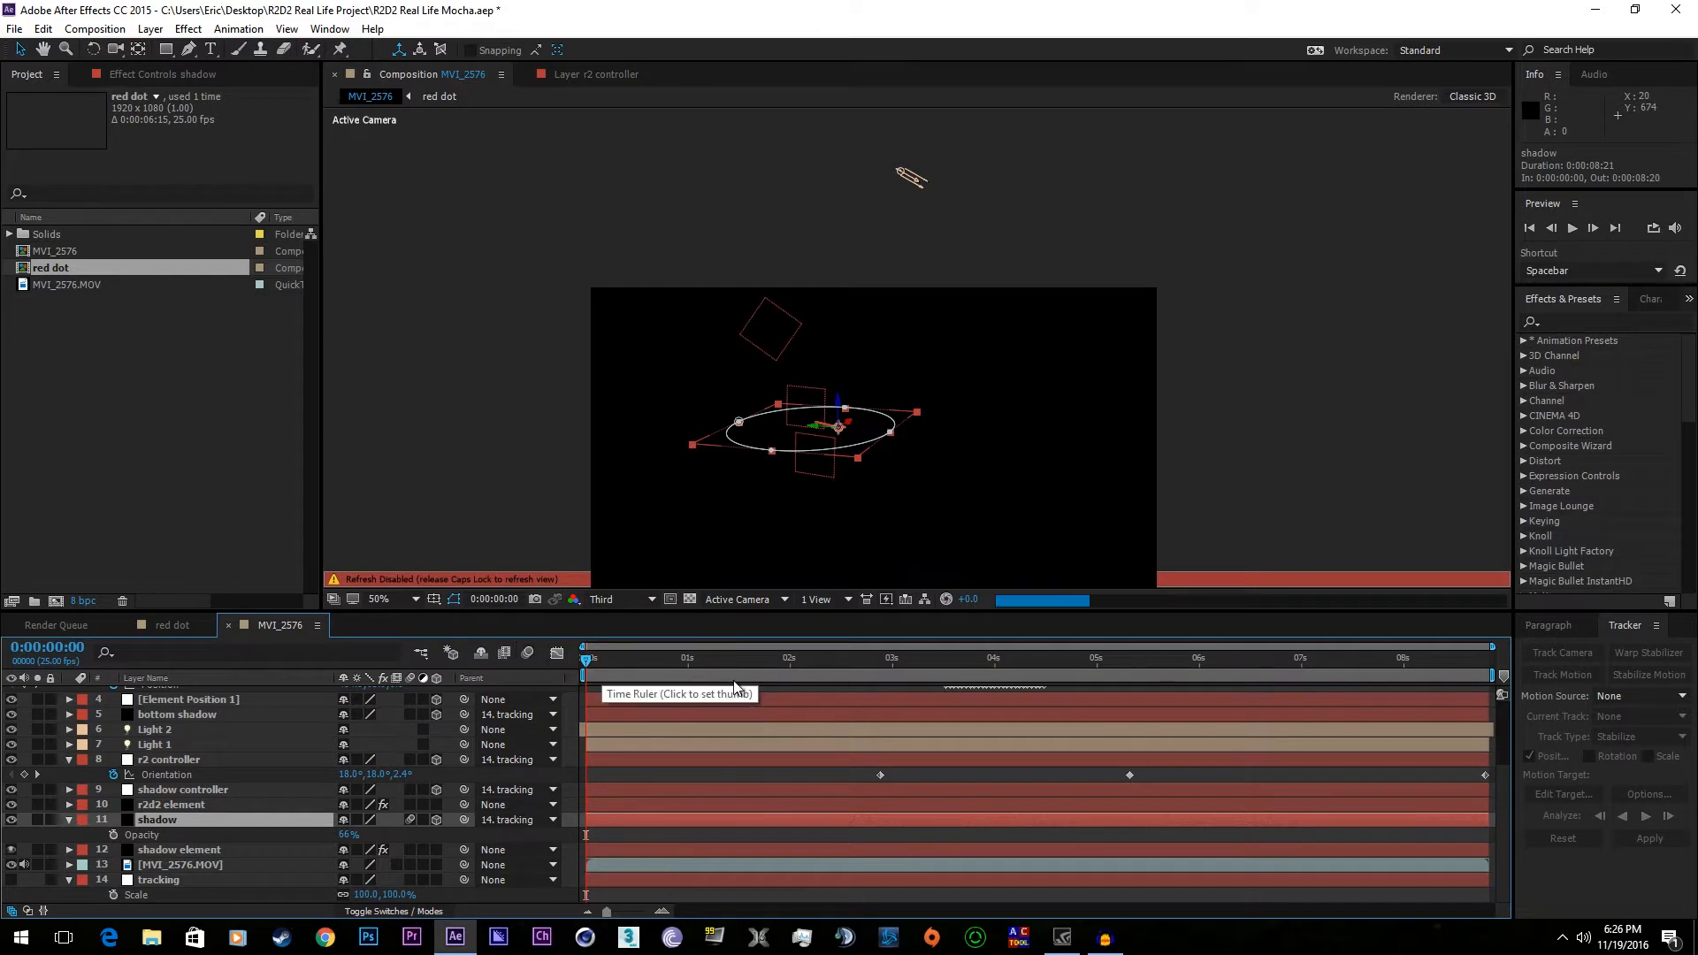
- Go to 0:00:01:20, set the preview resolution to Half and enlarge the composition viewer
click(770, 661)
click(621, 599)
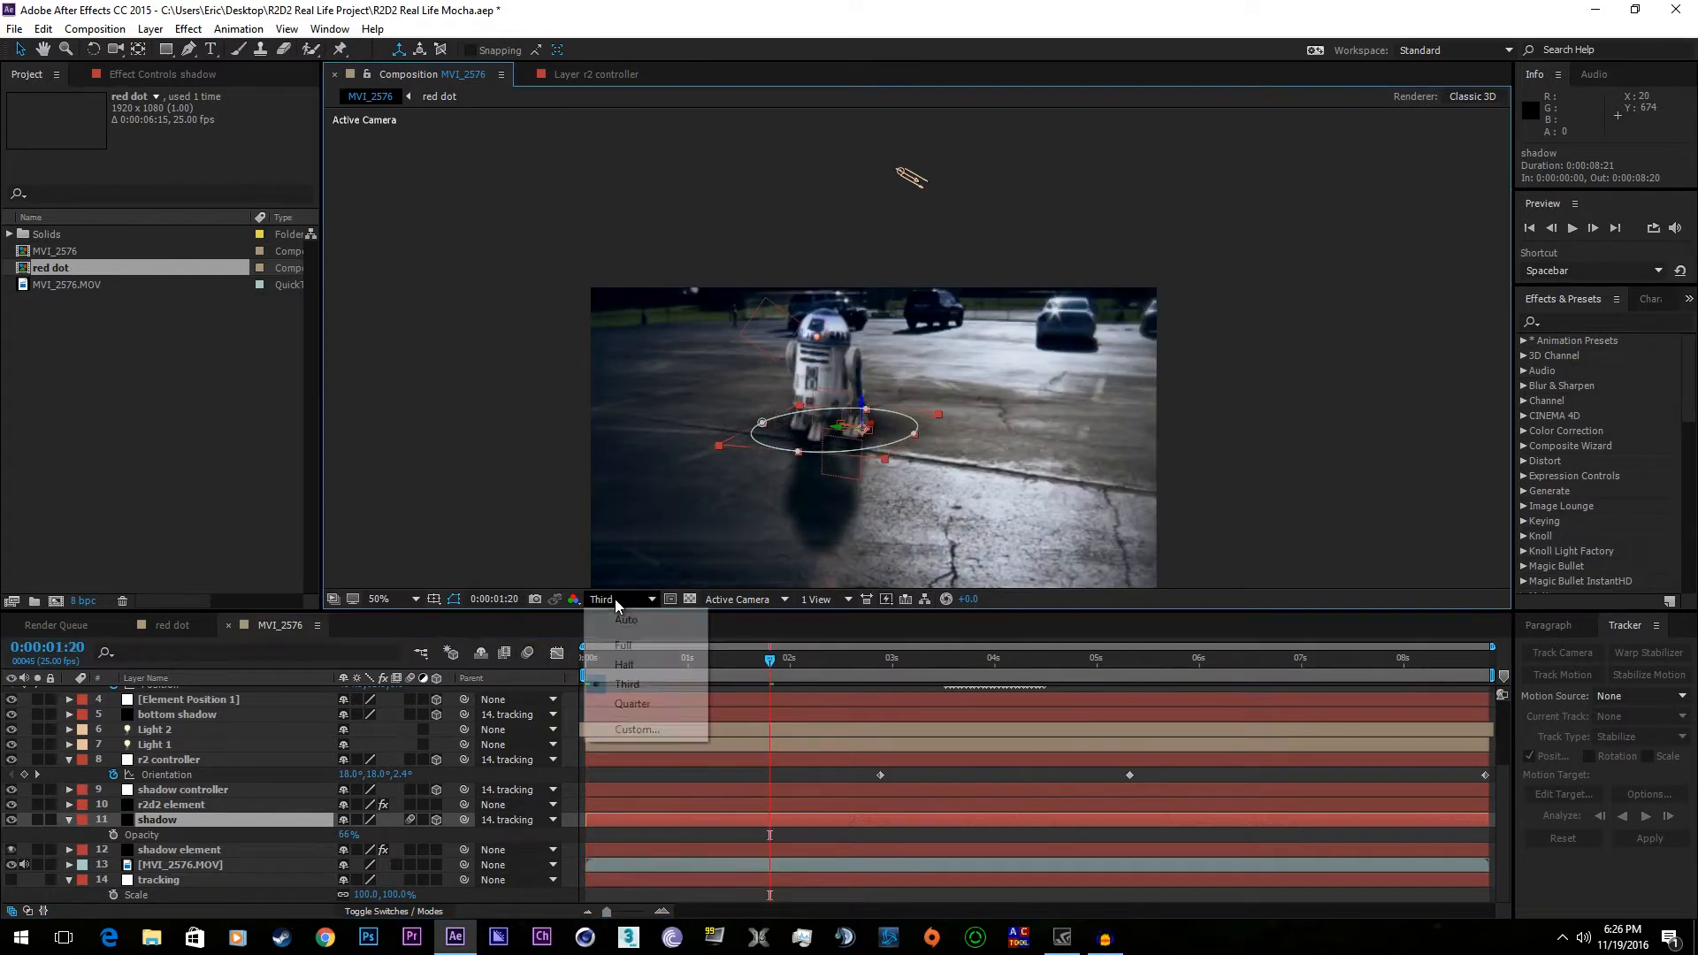
click(619, 665)
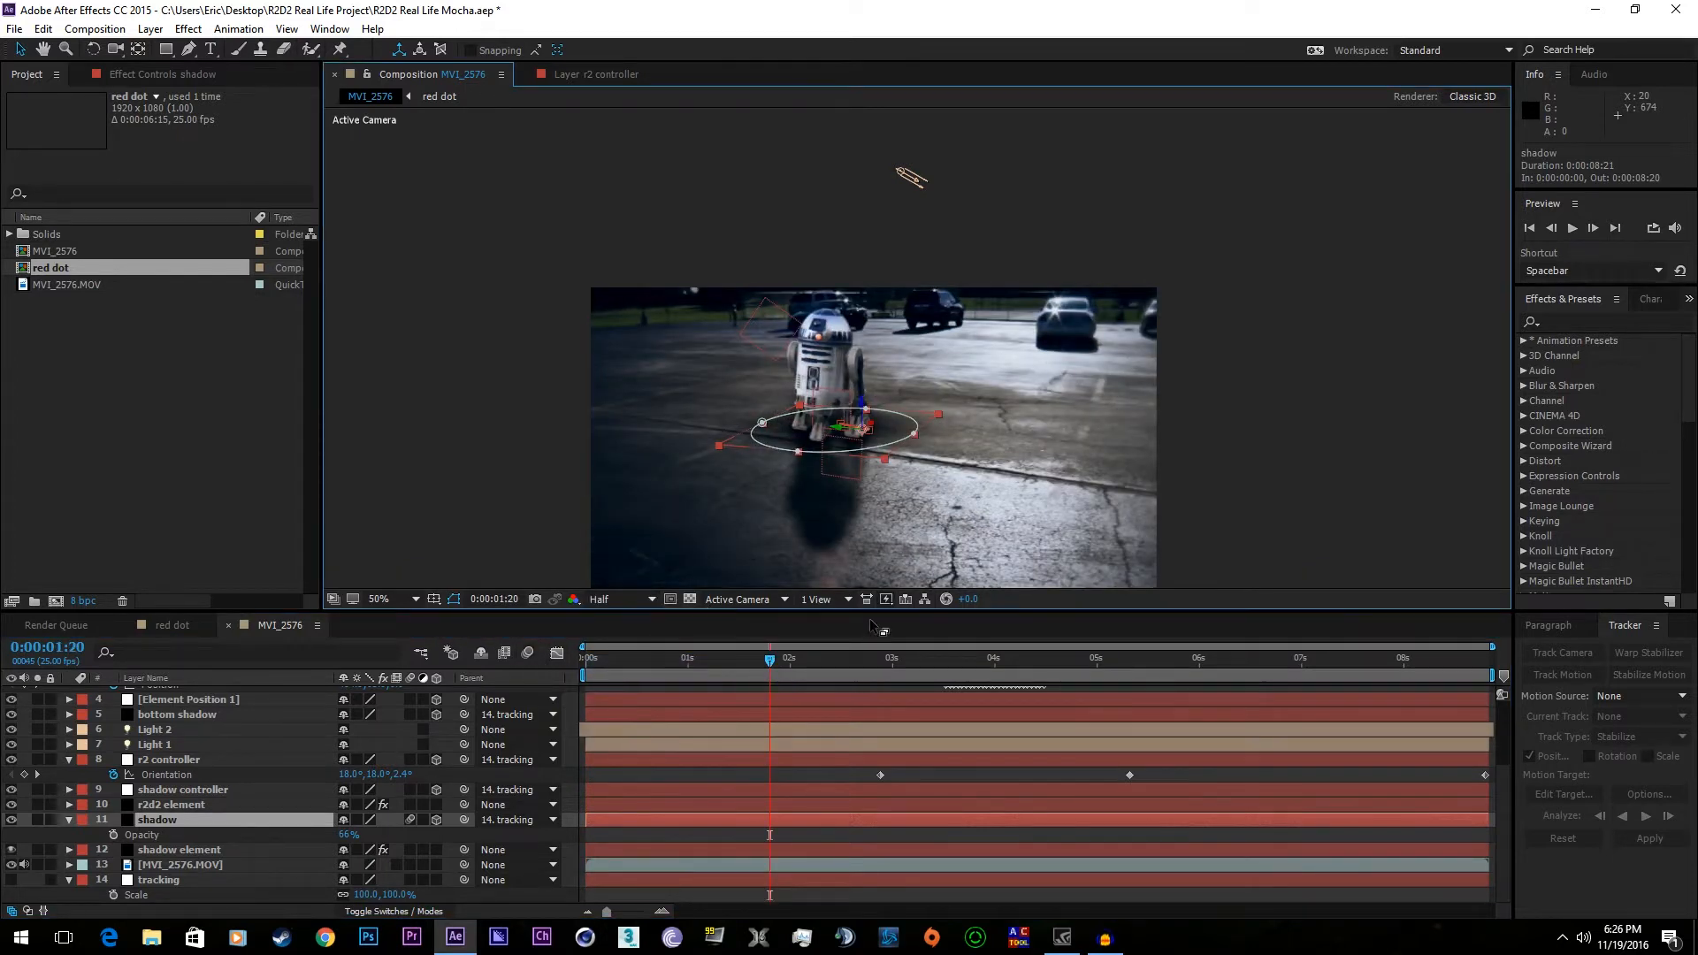
drag(875, 610, 869, 674)
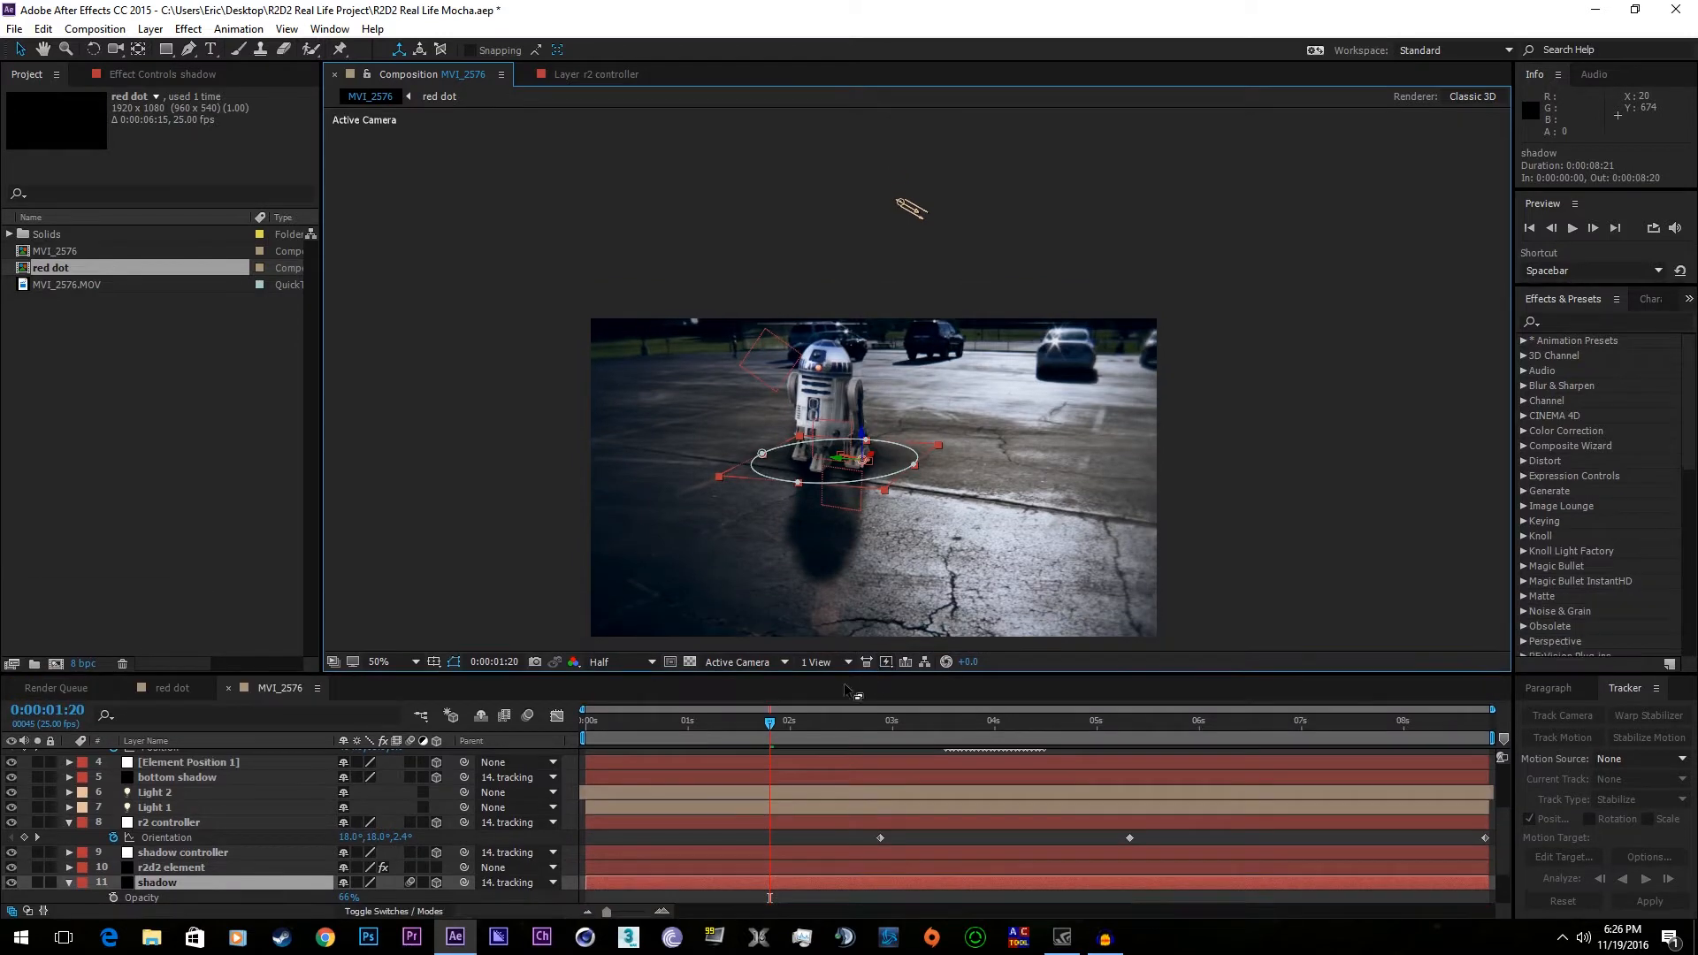
- Examine the shadow beneath the R2-D2 model at 0:00:04:07 in close-up
drag(763, 727, 1023, 742)
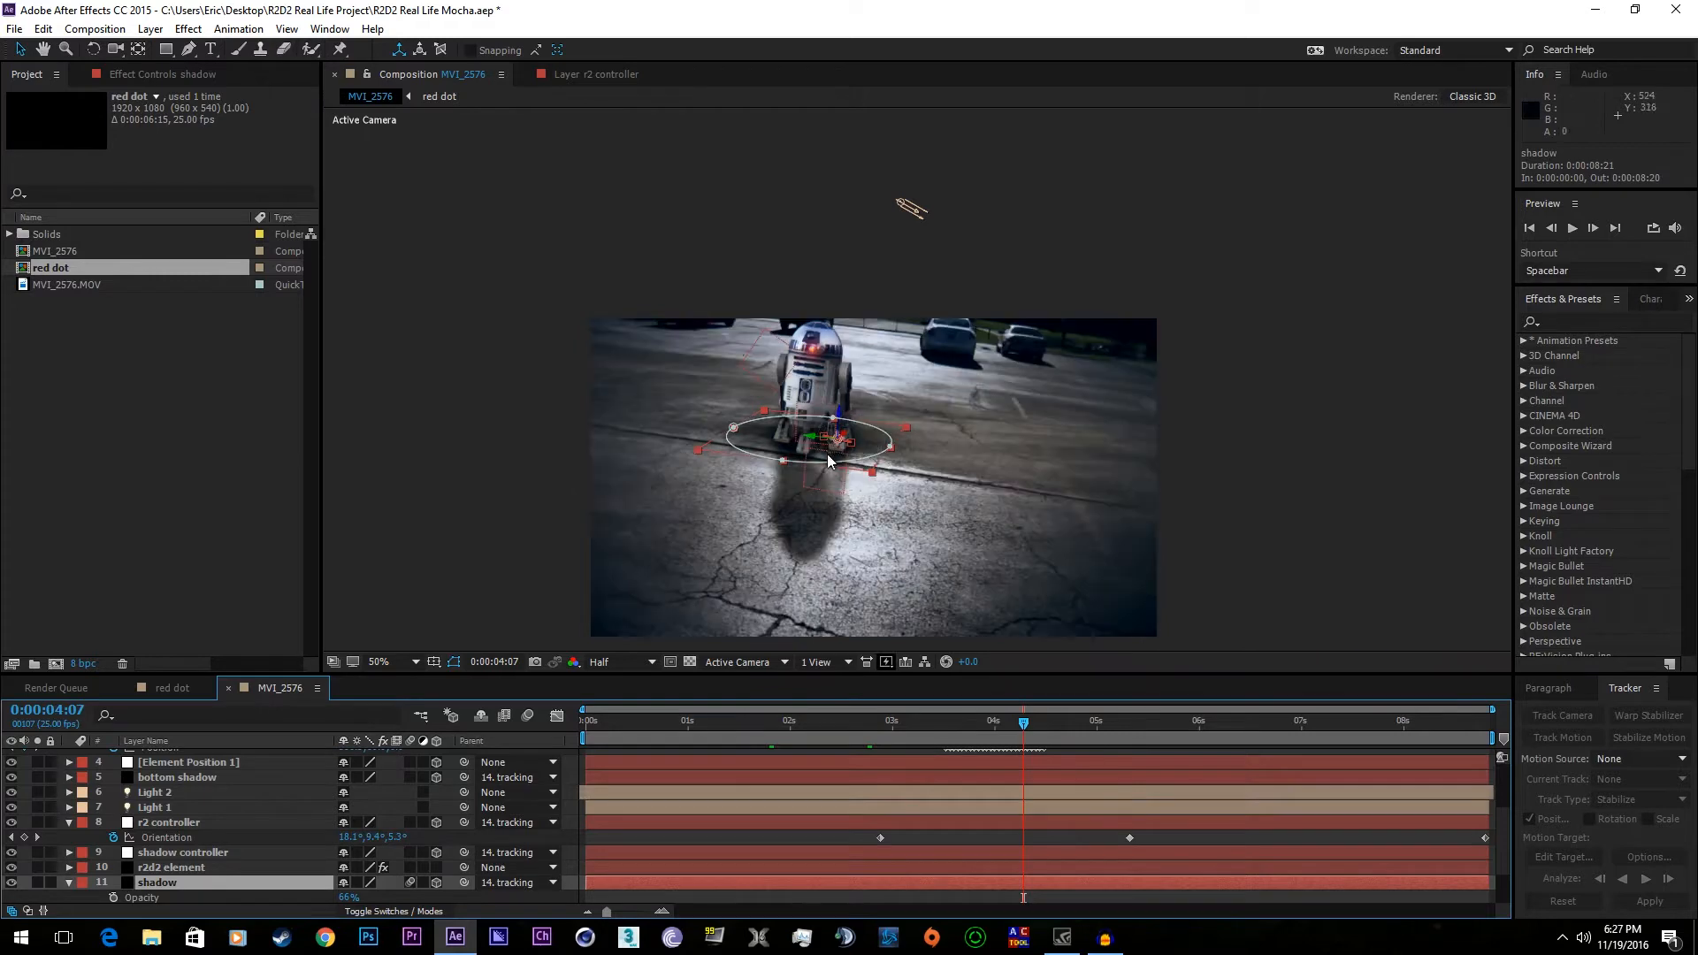
double_click(870, 465)
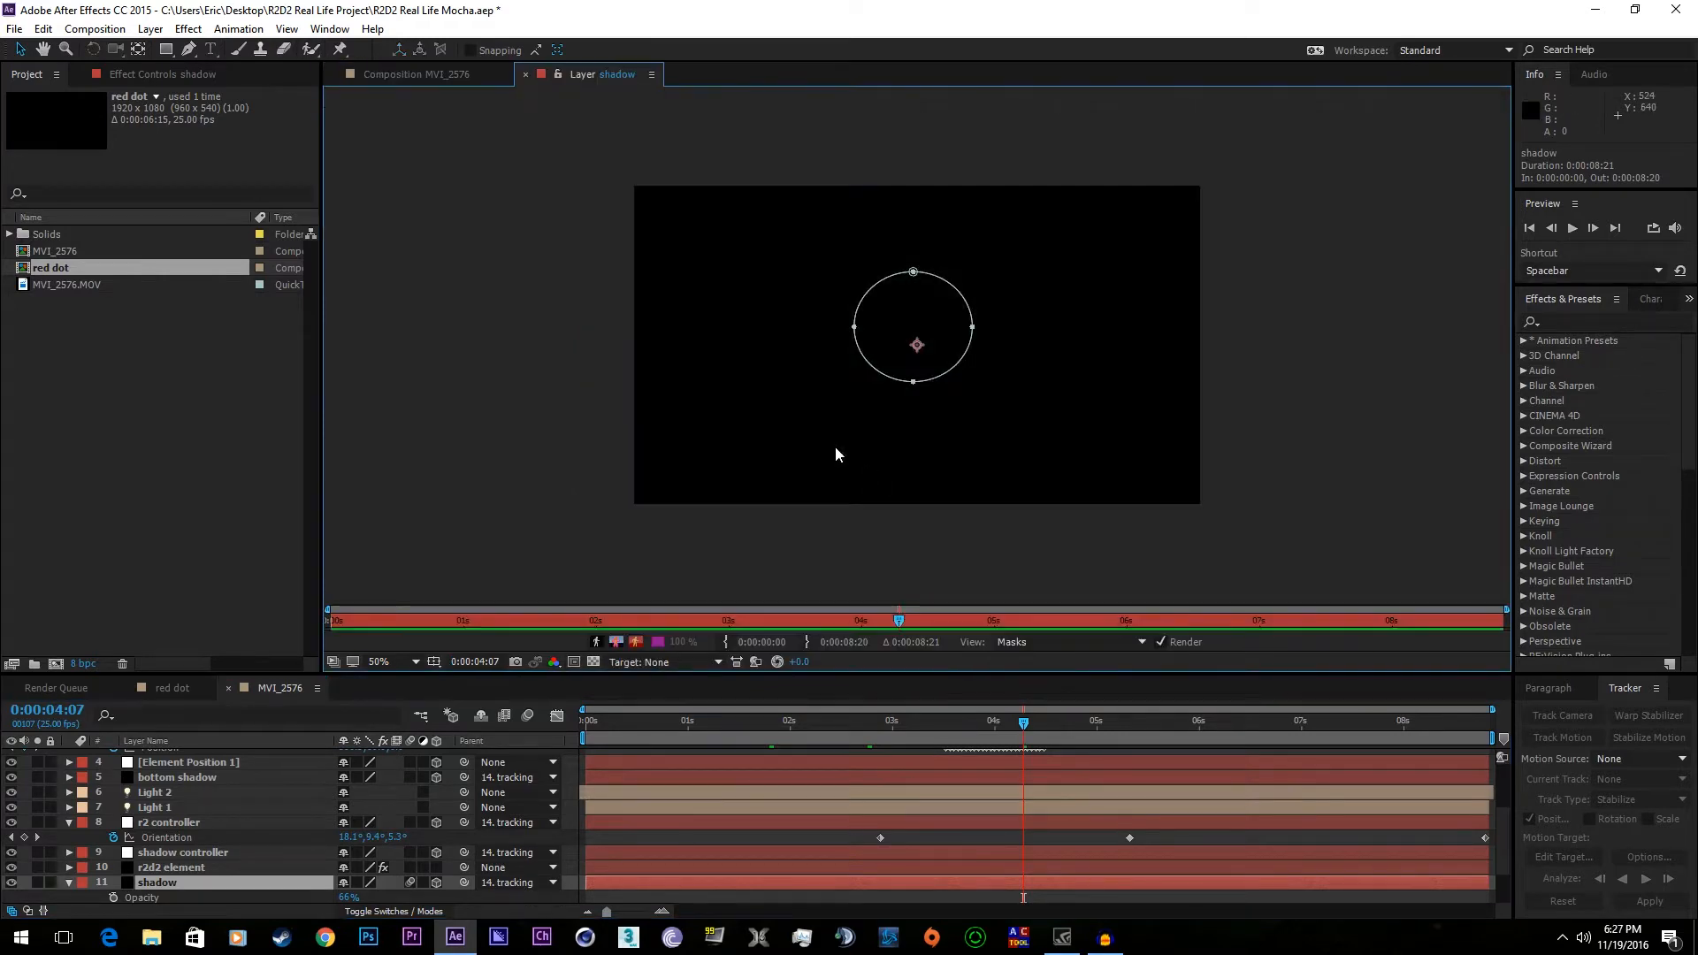
click(442, 73)
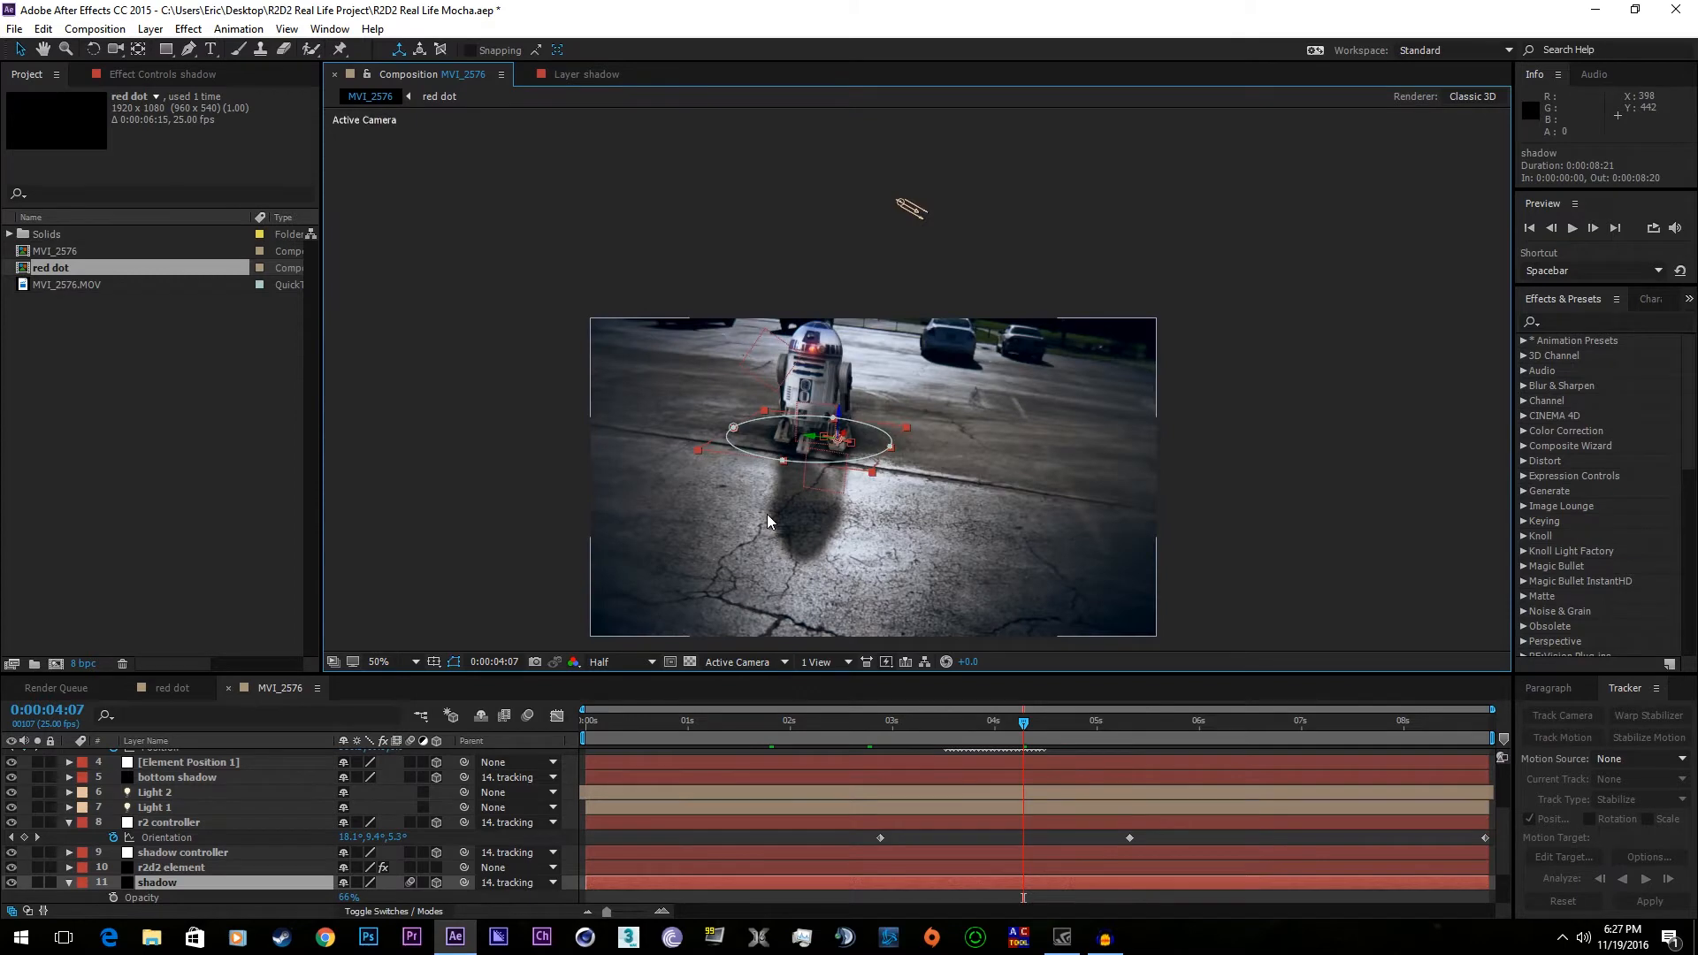
key(period)
drag(665, 606, 665, 328)
scroll(235, 825, down, 2)
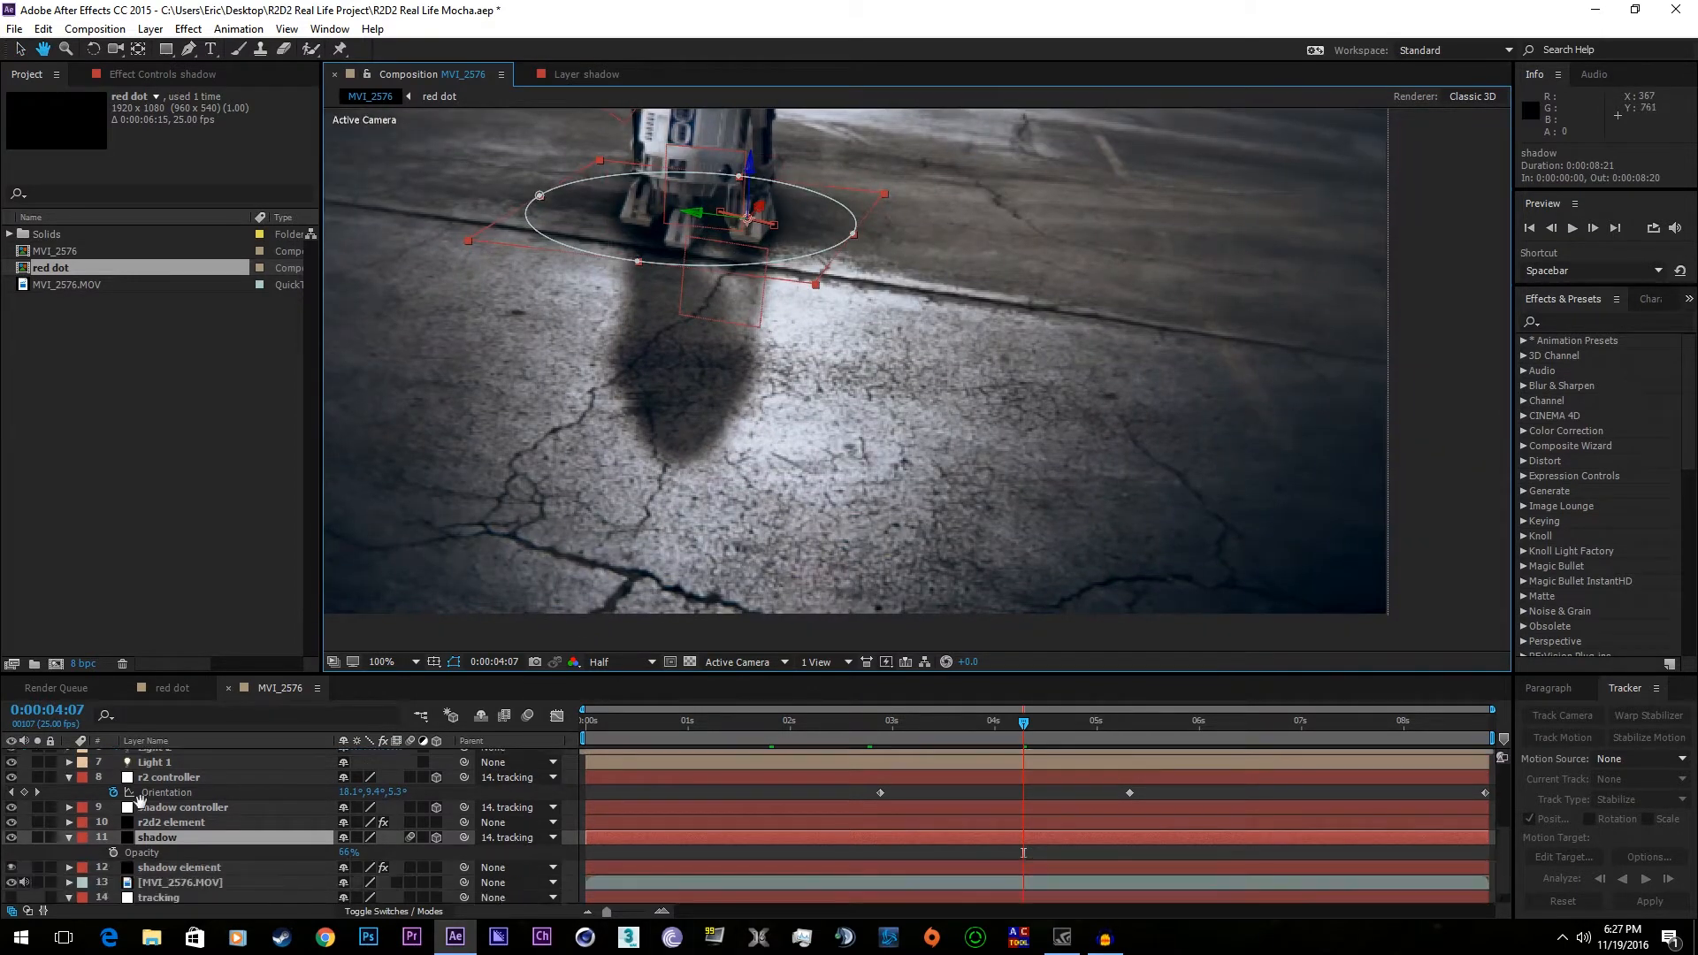
- Select the MVI_2576.MOV footage layer at 0:00:00:00 and send it to mocha AE for tracking
key(v)
click(205, 864)
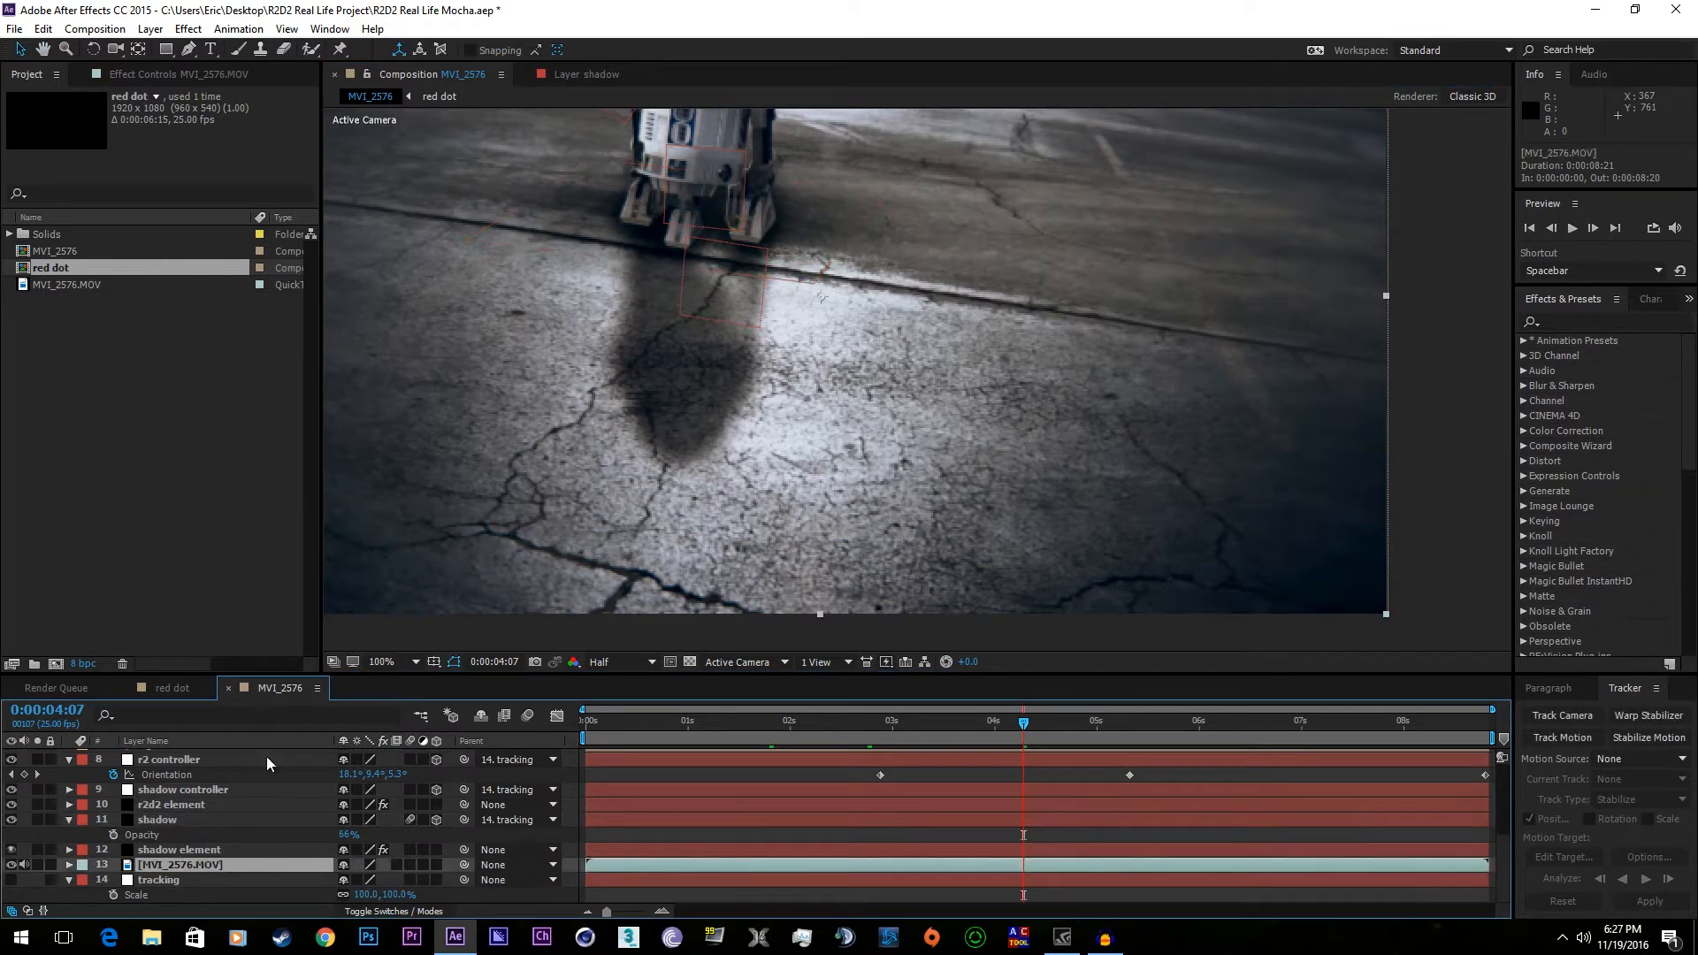
key(space)
scroll(692, 348, down, 2)
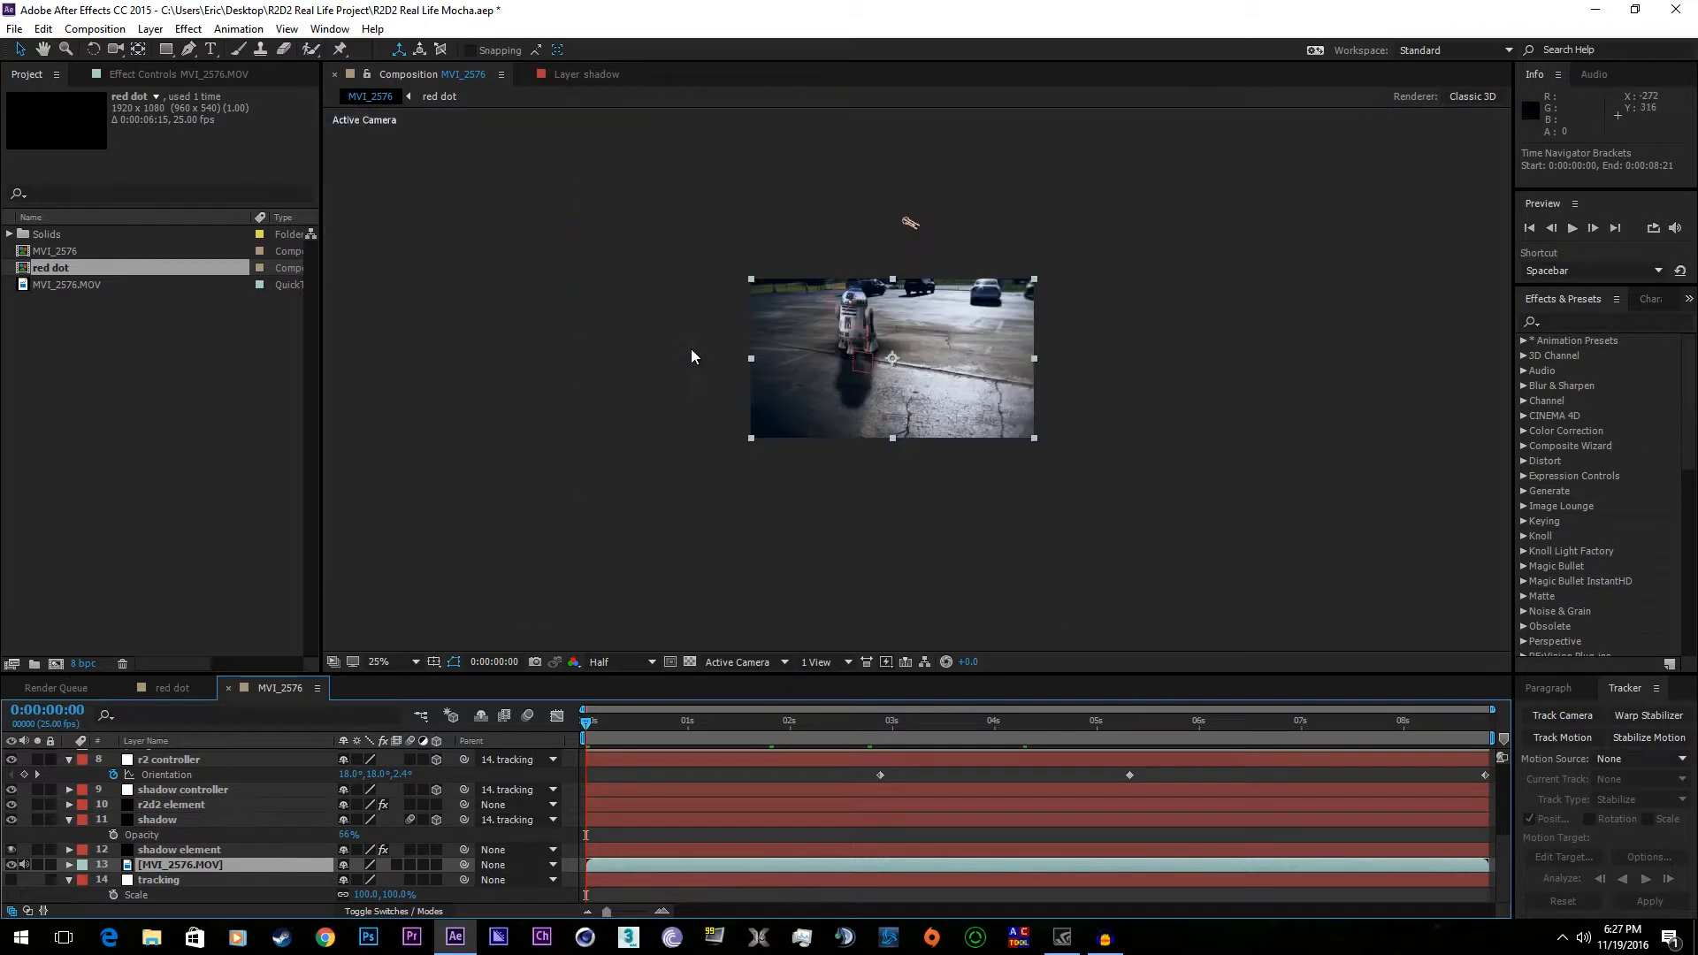
scroll(691, 348, up, 1)
click(330, 28)
mouse_move(252, 33)
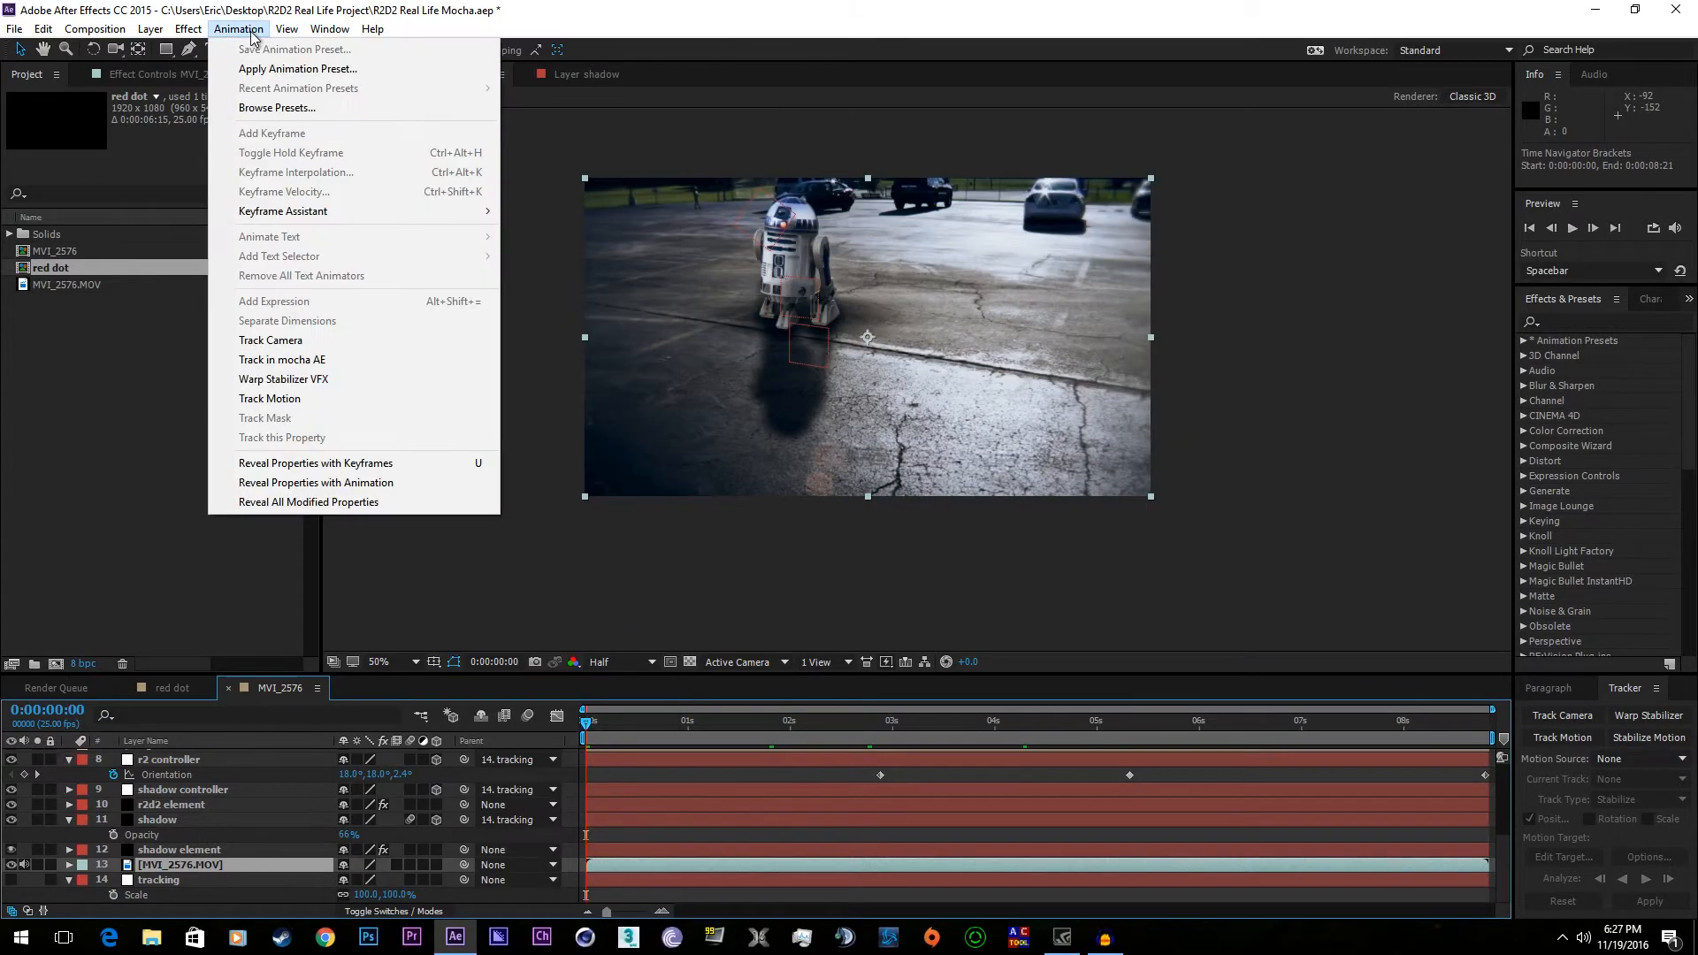
click(320, 366)
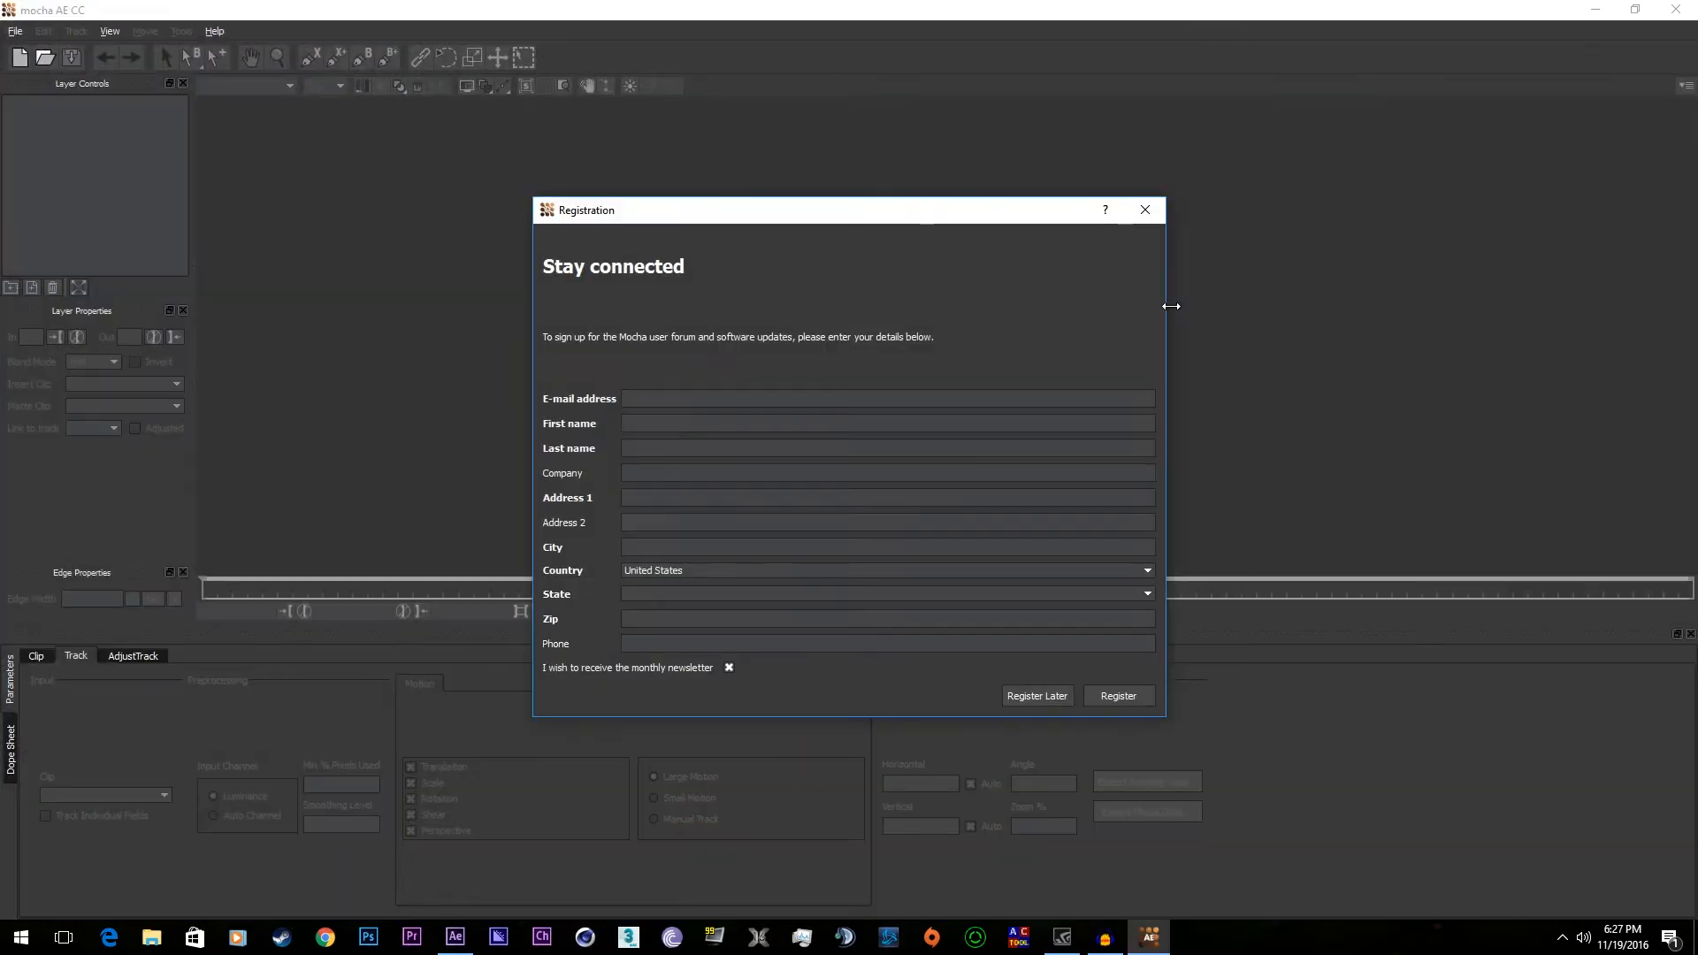
- Postpone the registration and create the mocha project MVI_2576 with the offered settings, staying on the first frame
click(1018, 699)
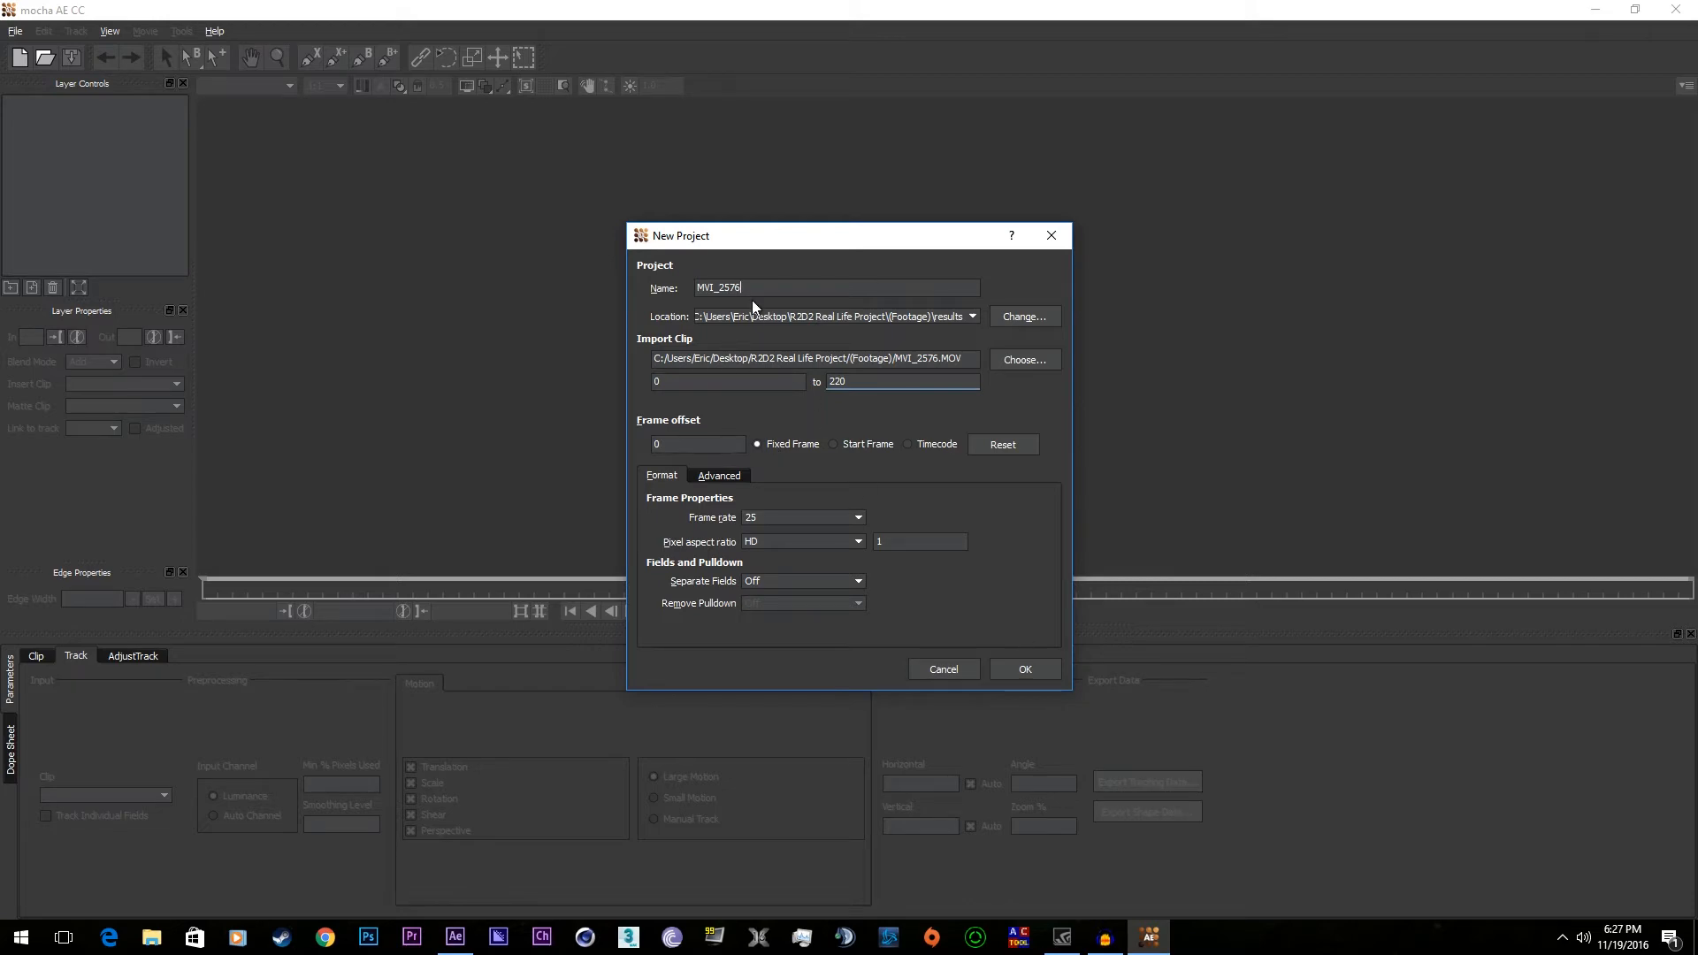
click(1025, 669)
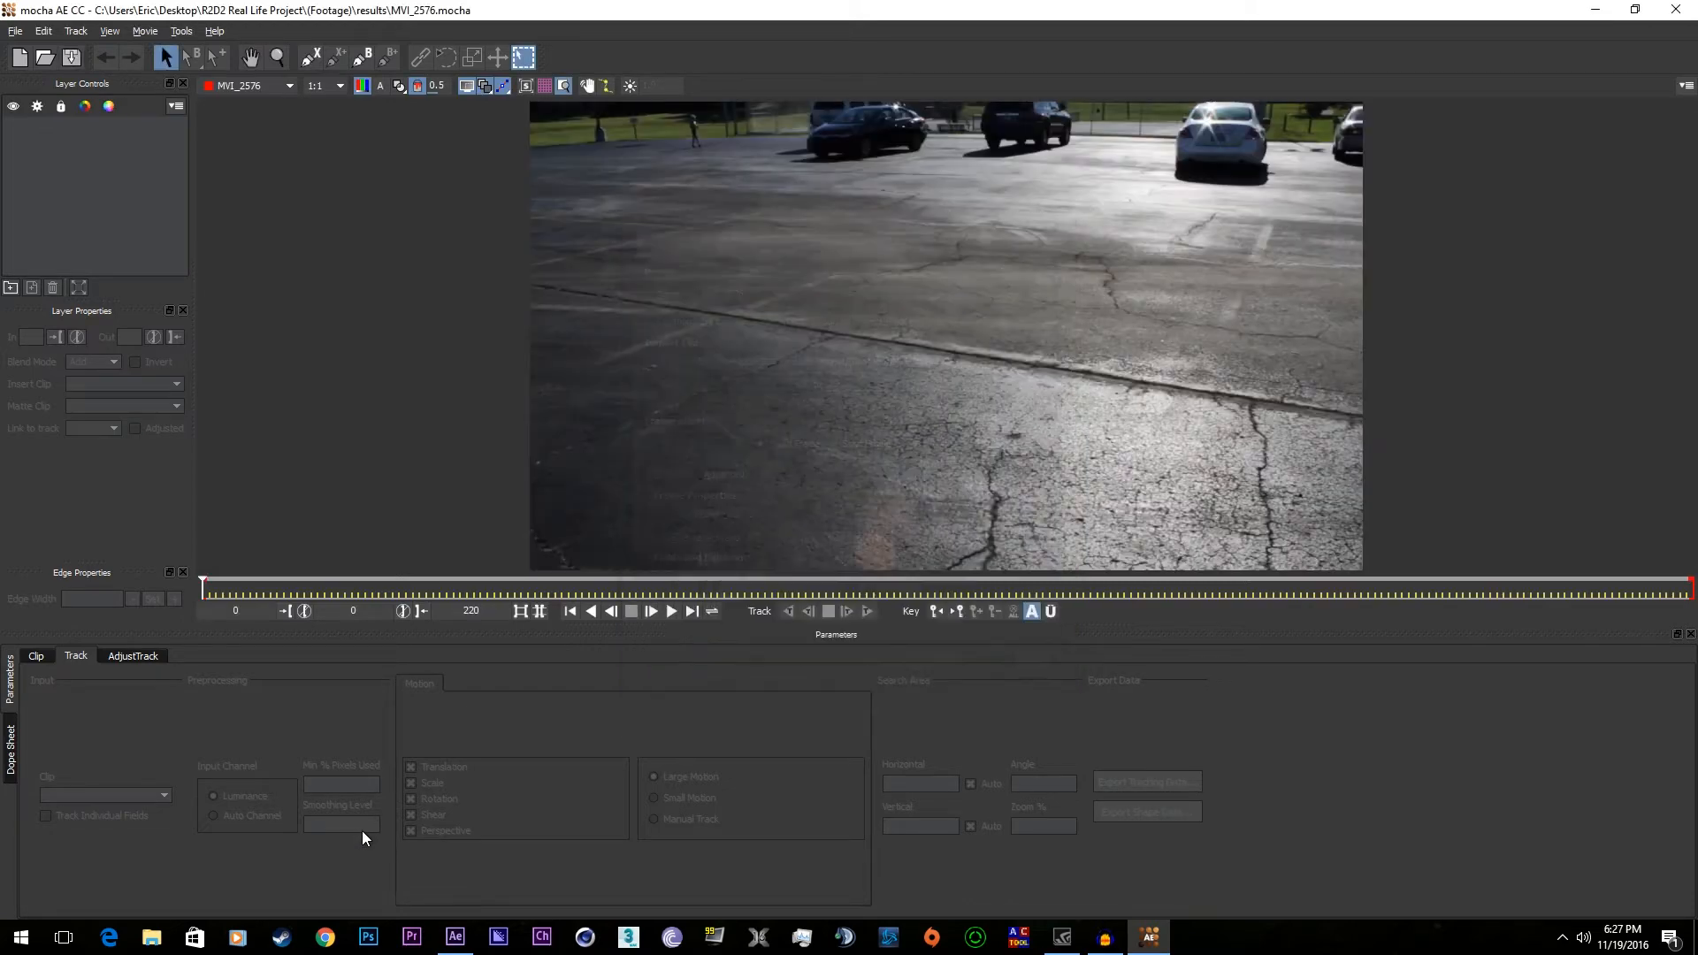
drag(205, 584, 150, 598)
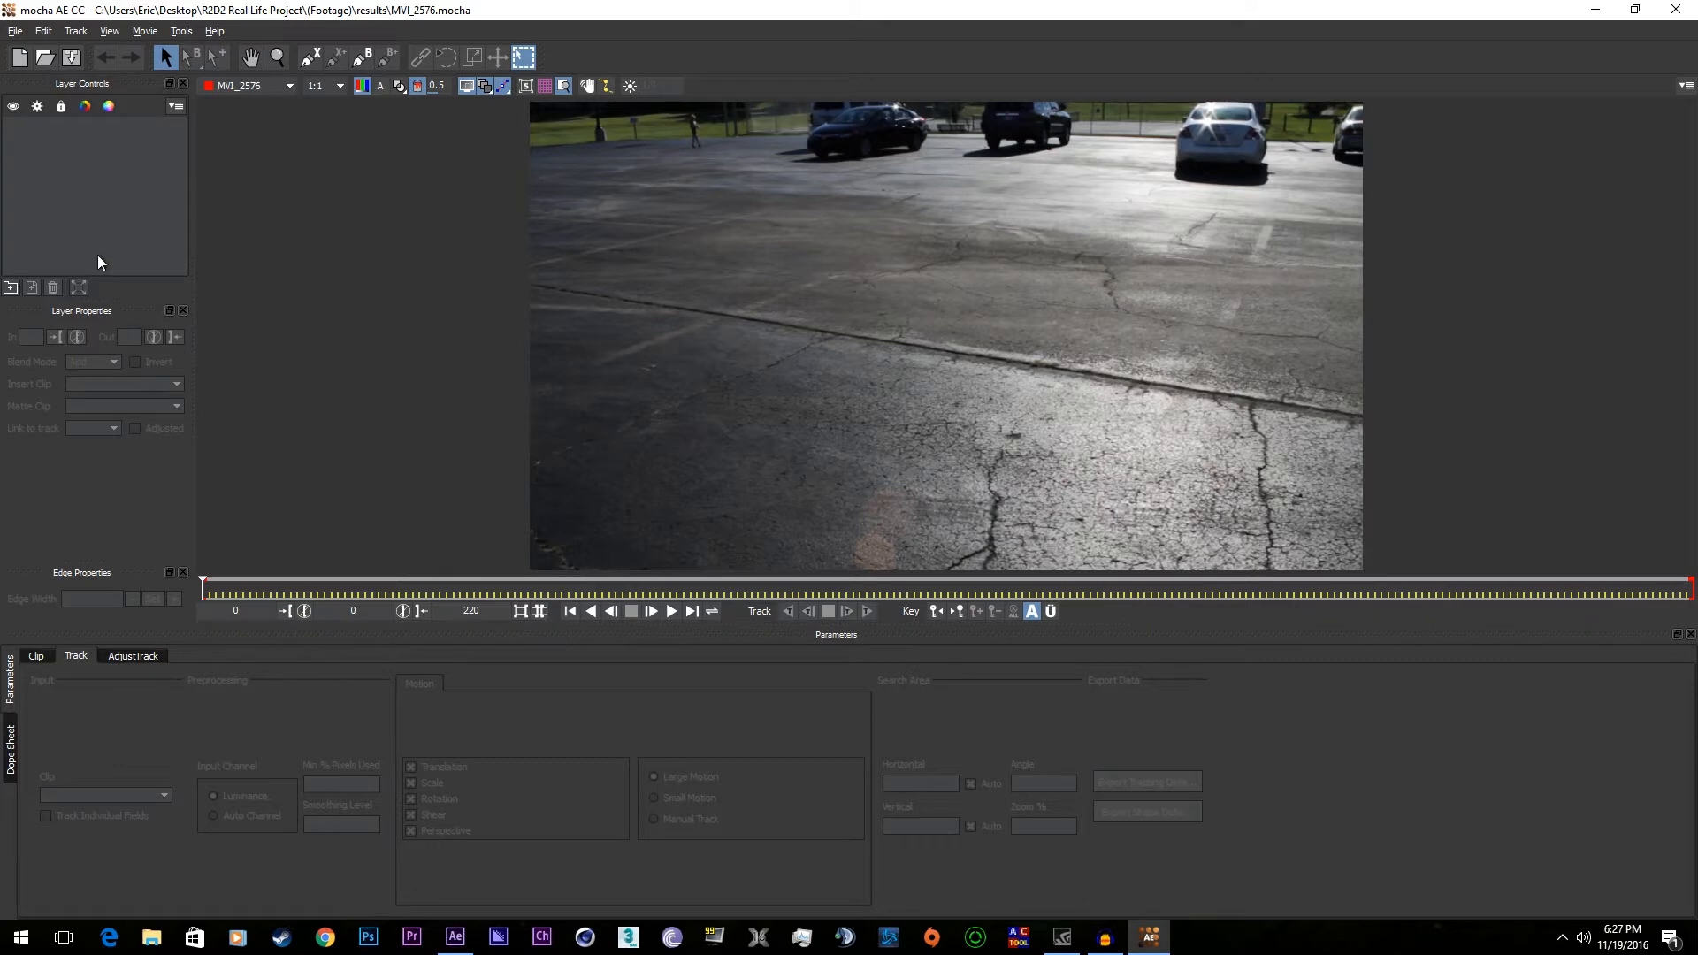
- Draw a closed four-point X-spline around the patch of pavement above the long ground crack
click(310, 59)
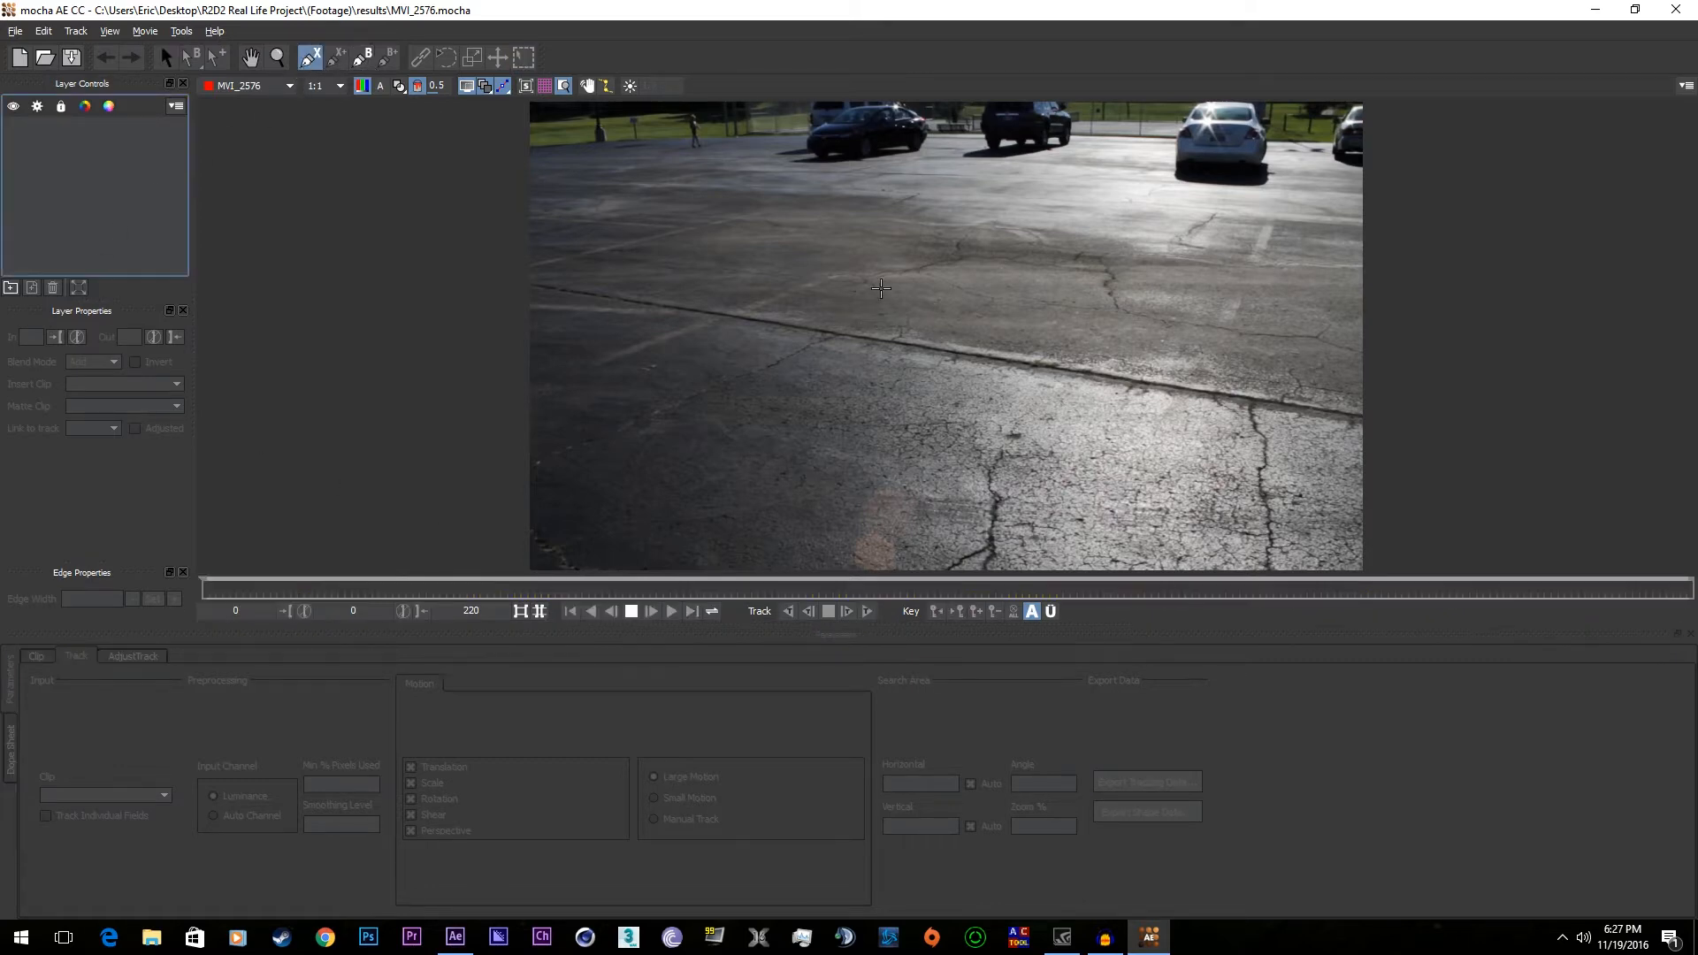
click(957, 240)
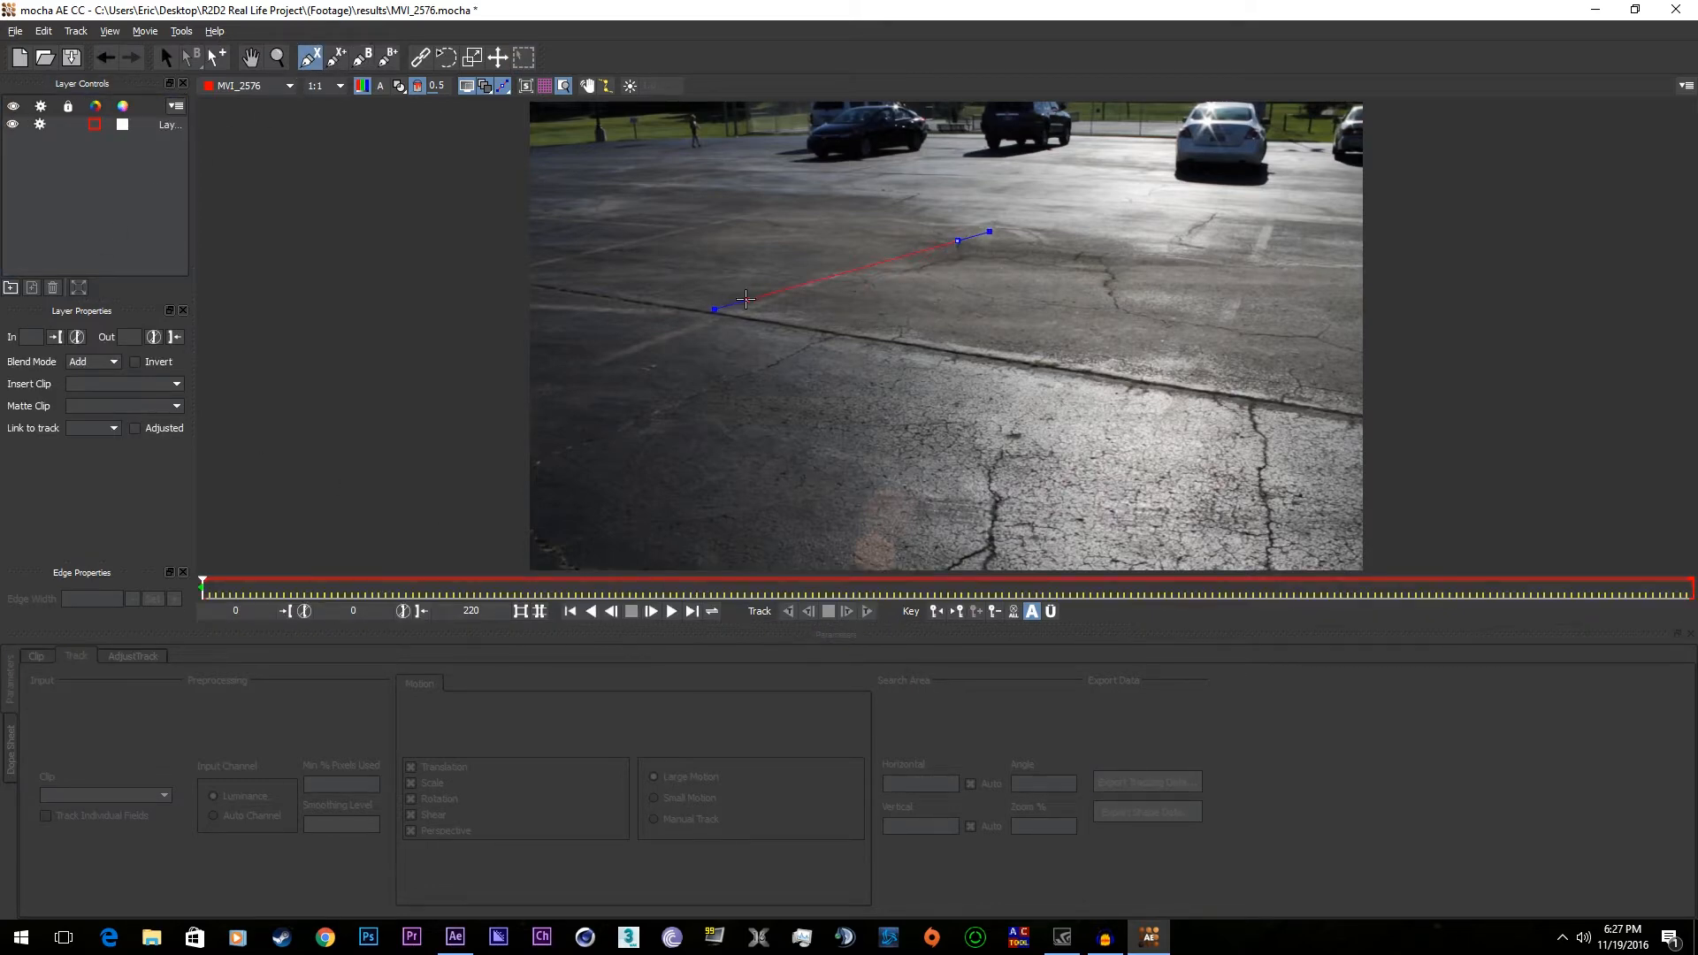
click(1215, 391)
click(1247, 261)
right_click(1134, 279)
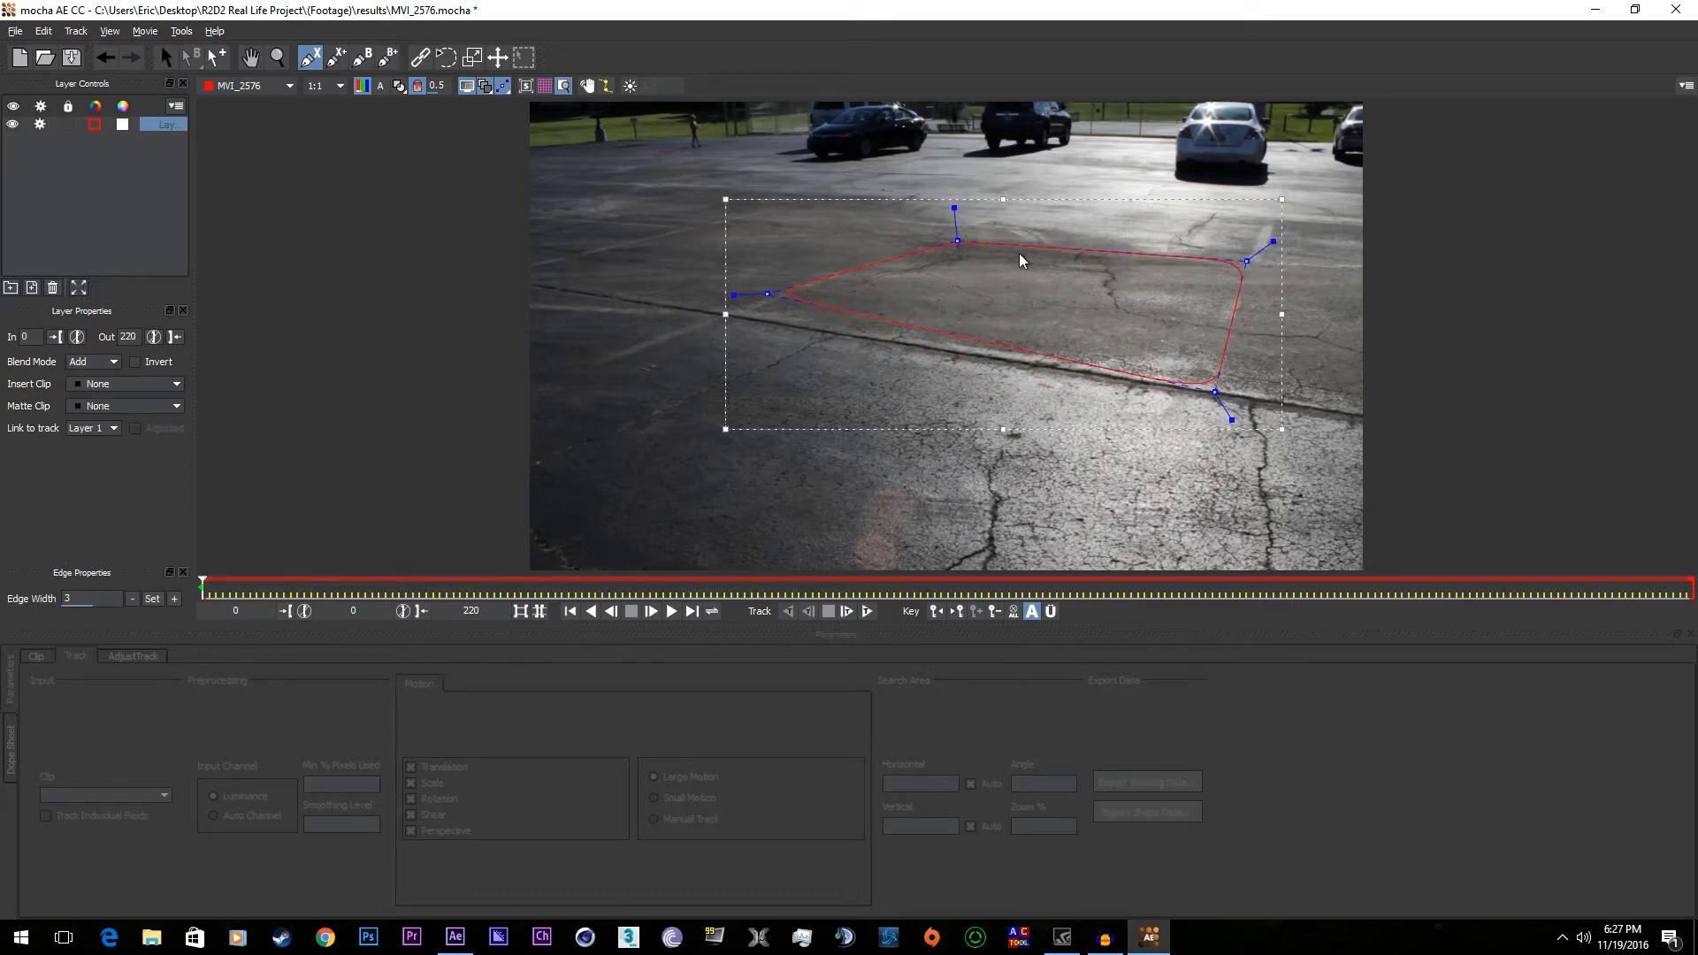
- Adjust the spline's four corners so the shape is narrower and follows the long ground crack along its lower edge
drag(962, 235, 953, 220)
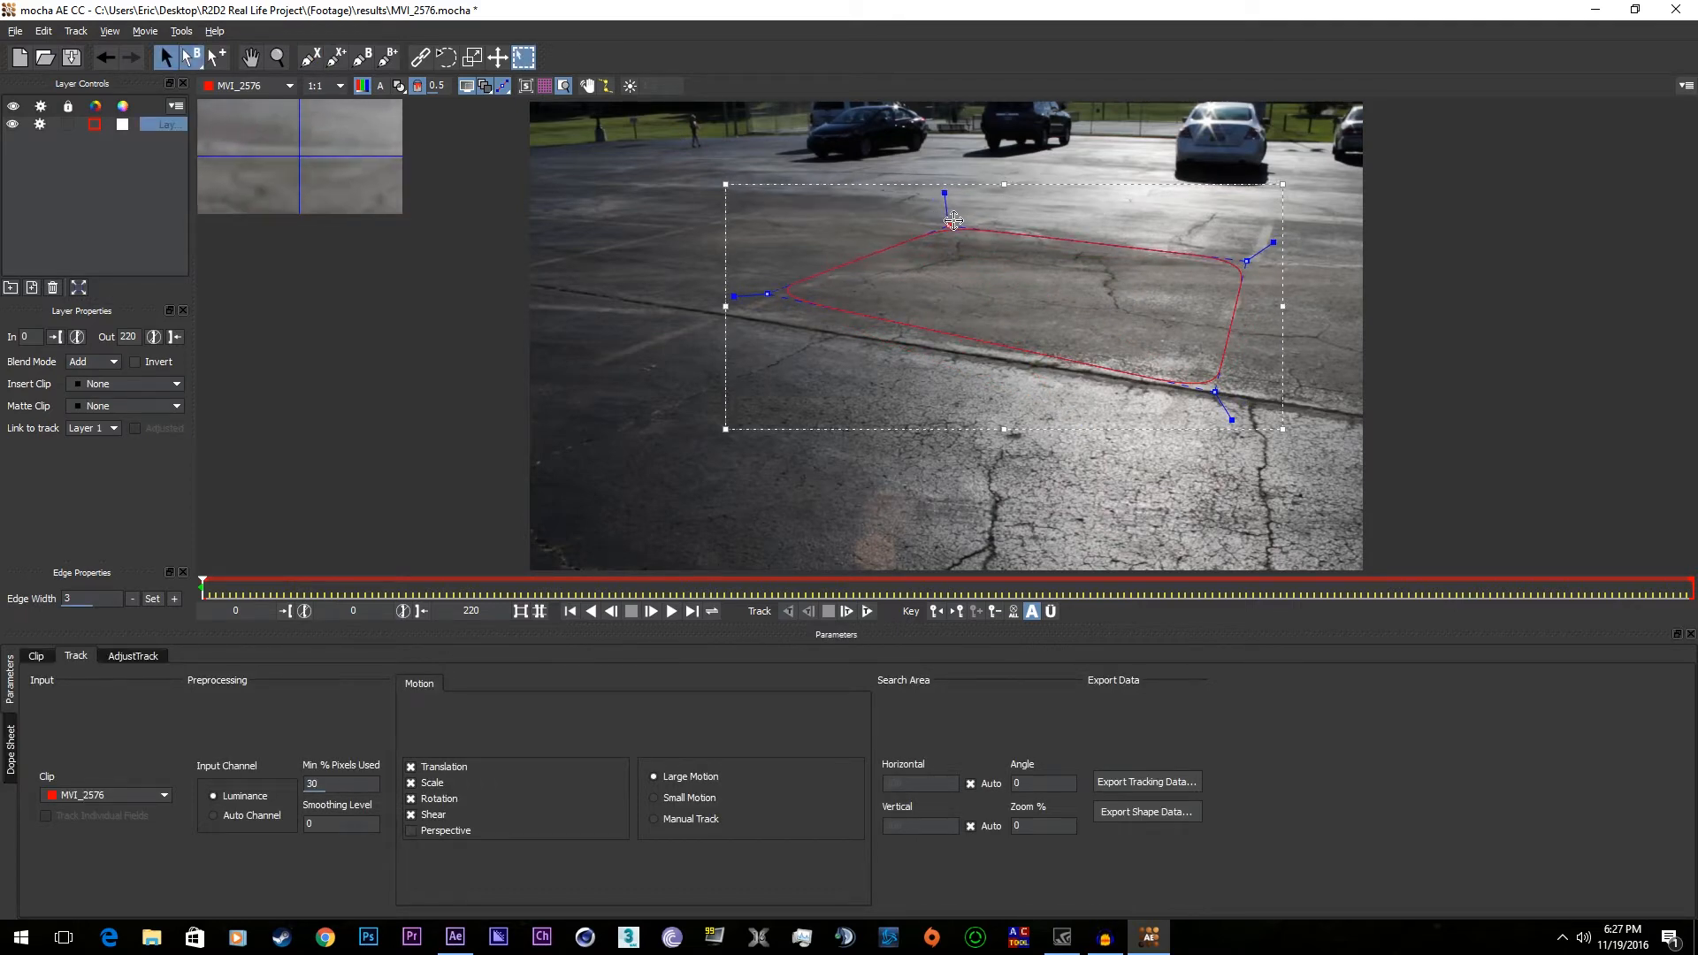
drag(770, 294, 743, 310)
drag(1201, 389, 1097, 362)
drag(1246, 260, 1160, 257)
drag(1107, 368, 1107, 389)
drag(1162, 258, 1175, 248)
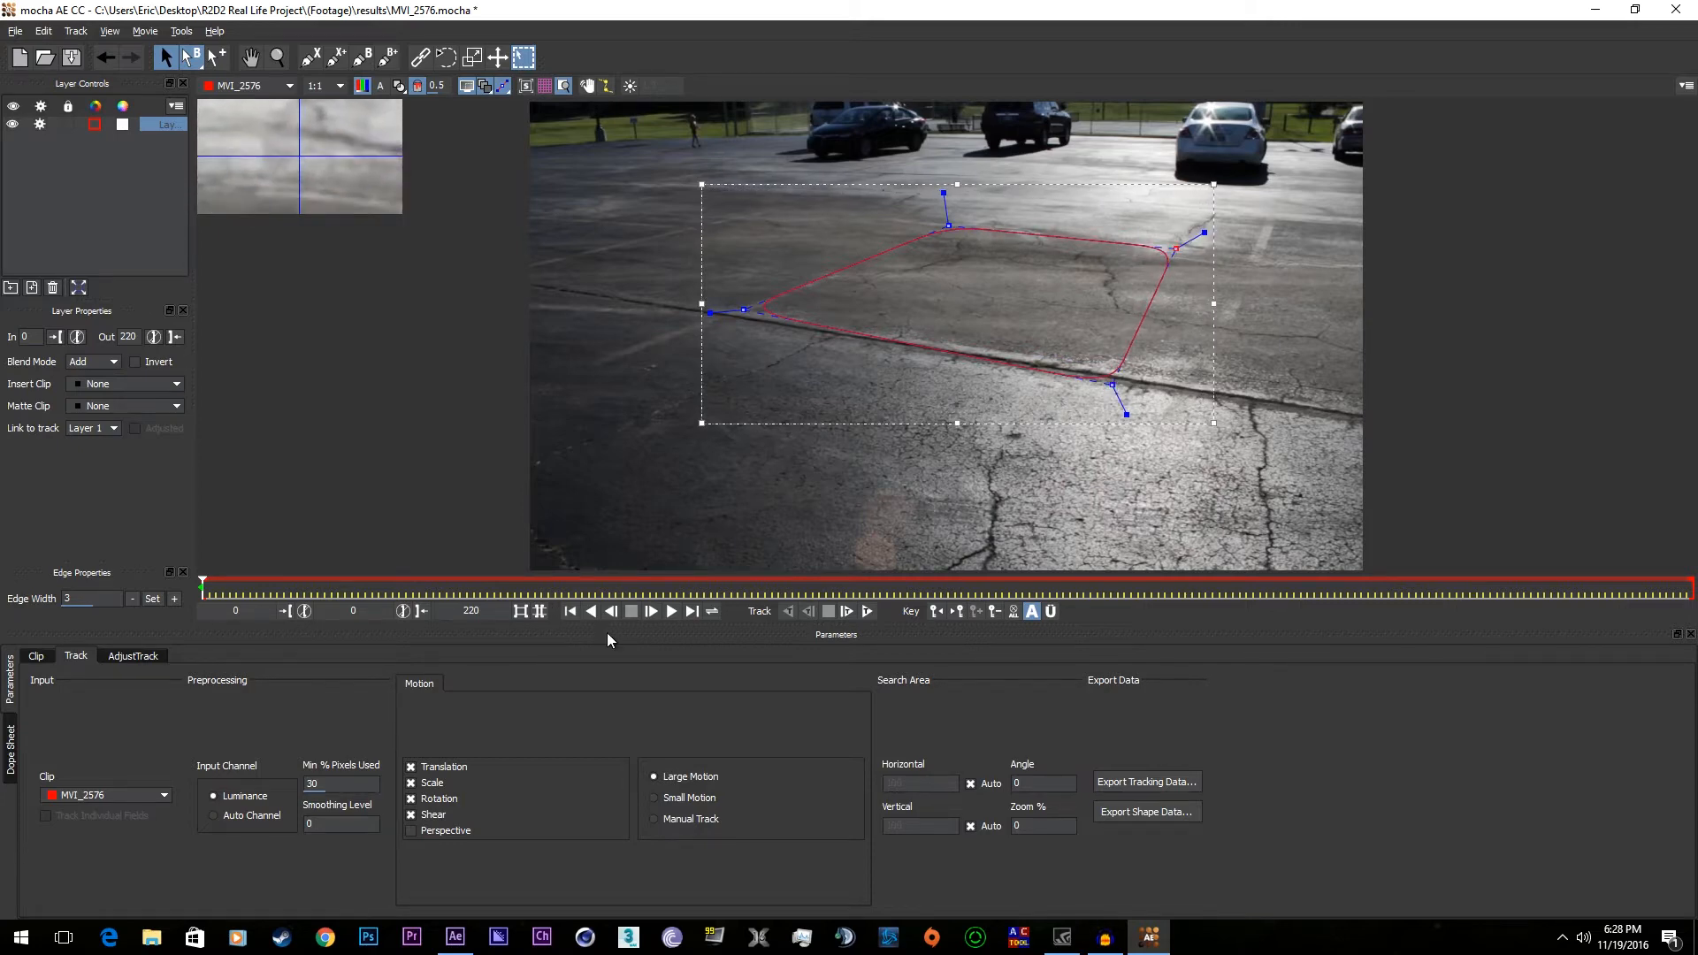
- Play the opening of the clip to check the camera movement and return to frame 0
click(670, 611)
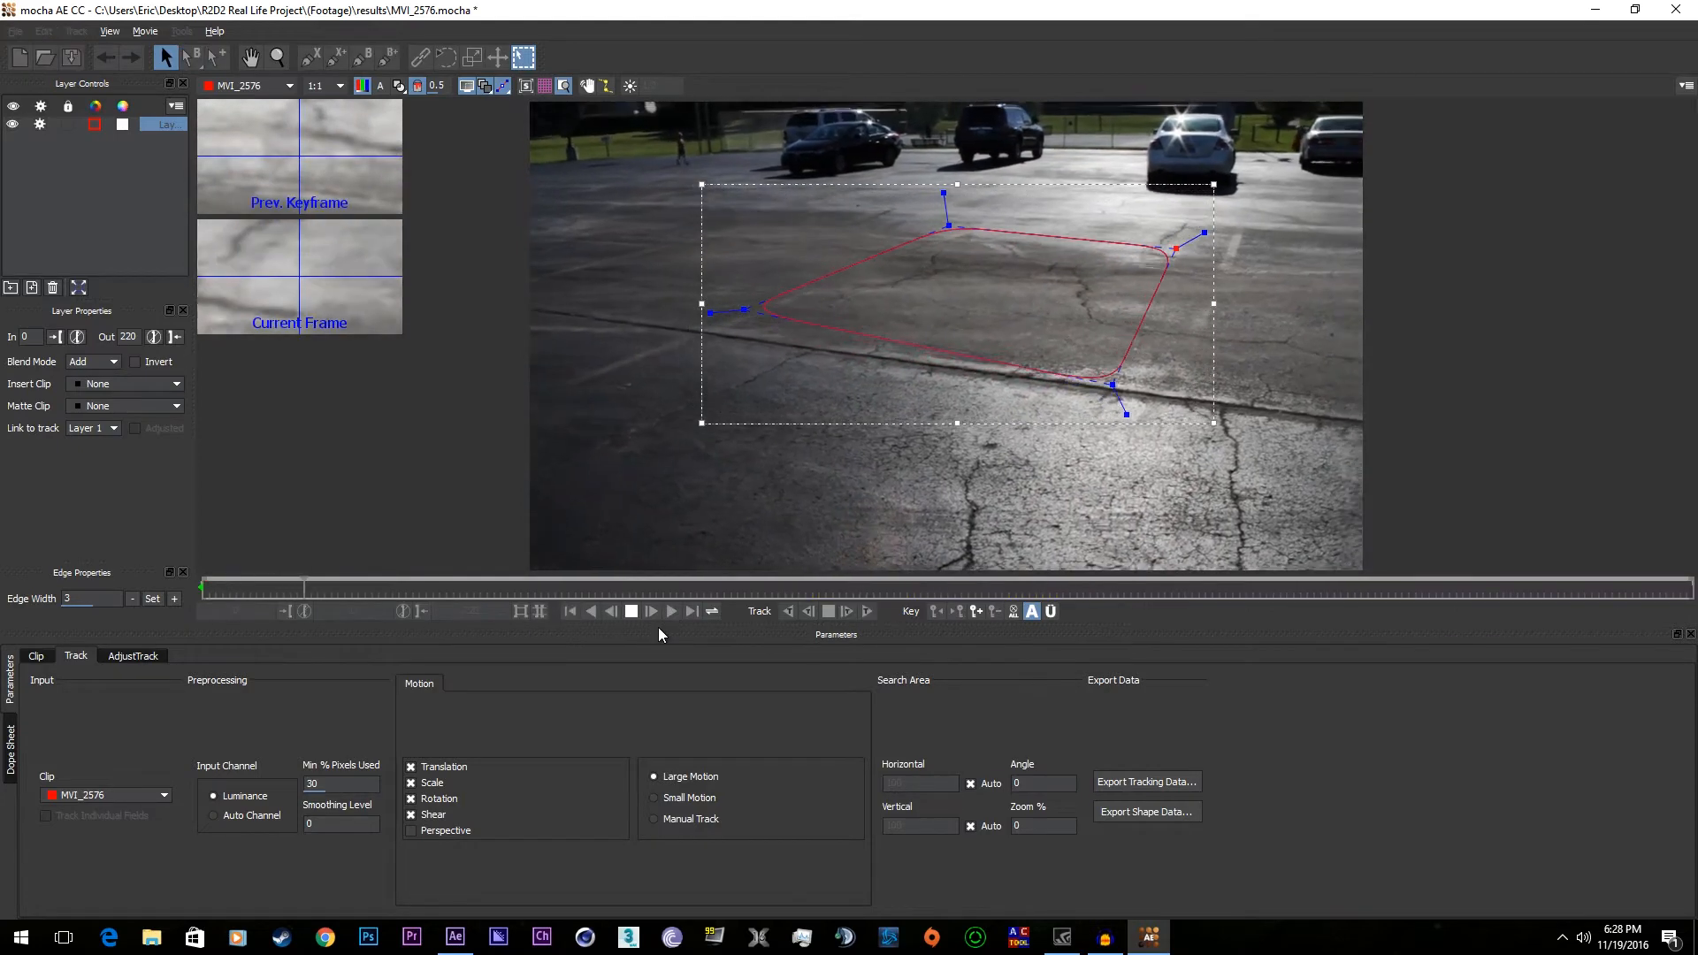
click(628, 612)
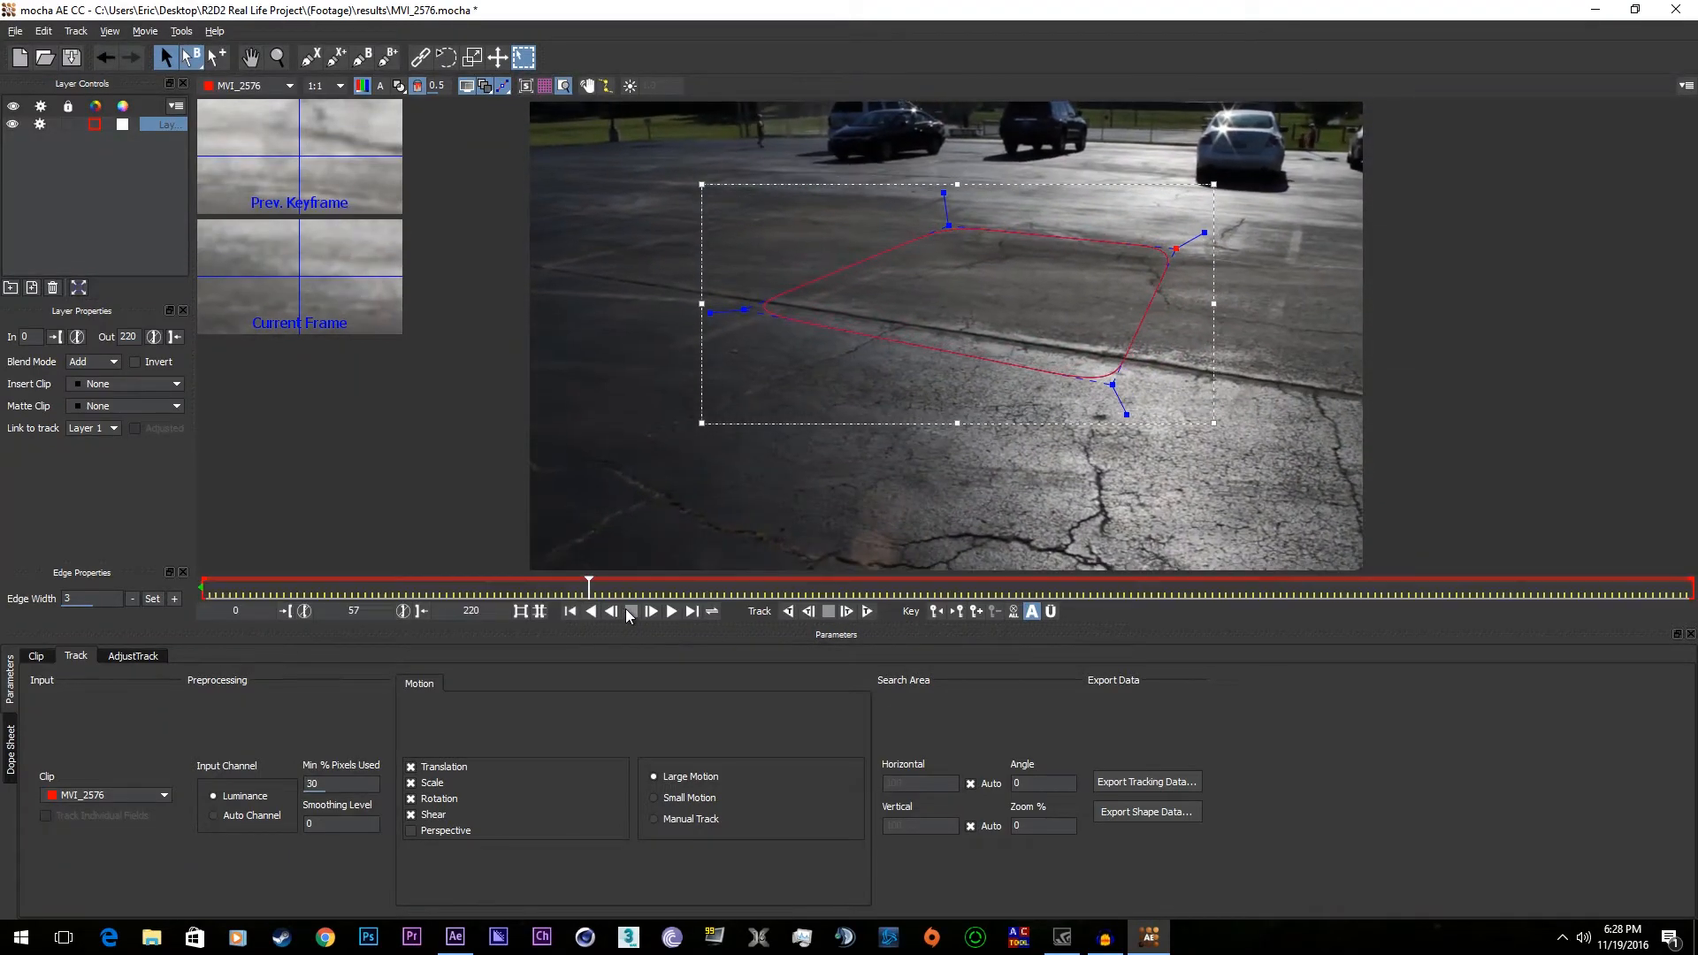
drag(590, 585, 202, 585)
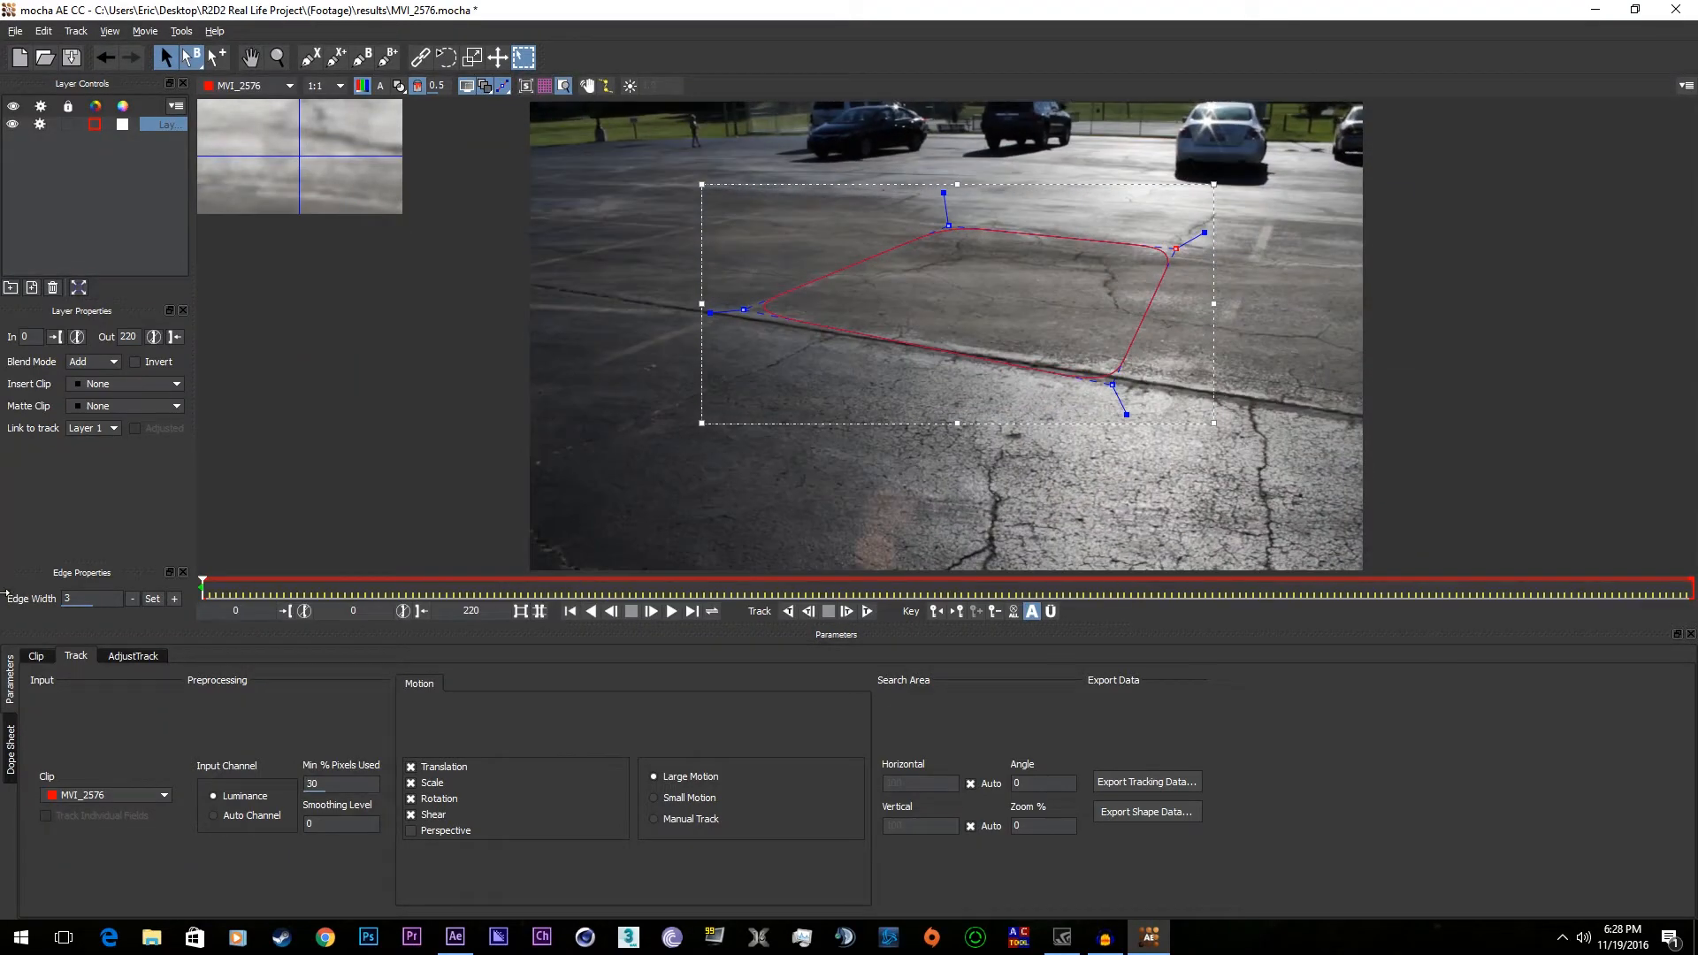
- Track the pavement layer forward, stopping to pull the corner nearest the frame edge inward
click(868, 614)
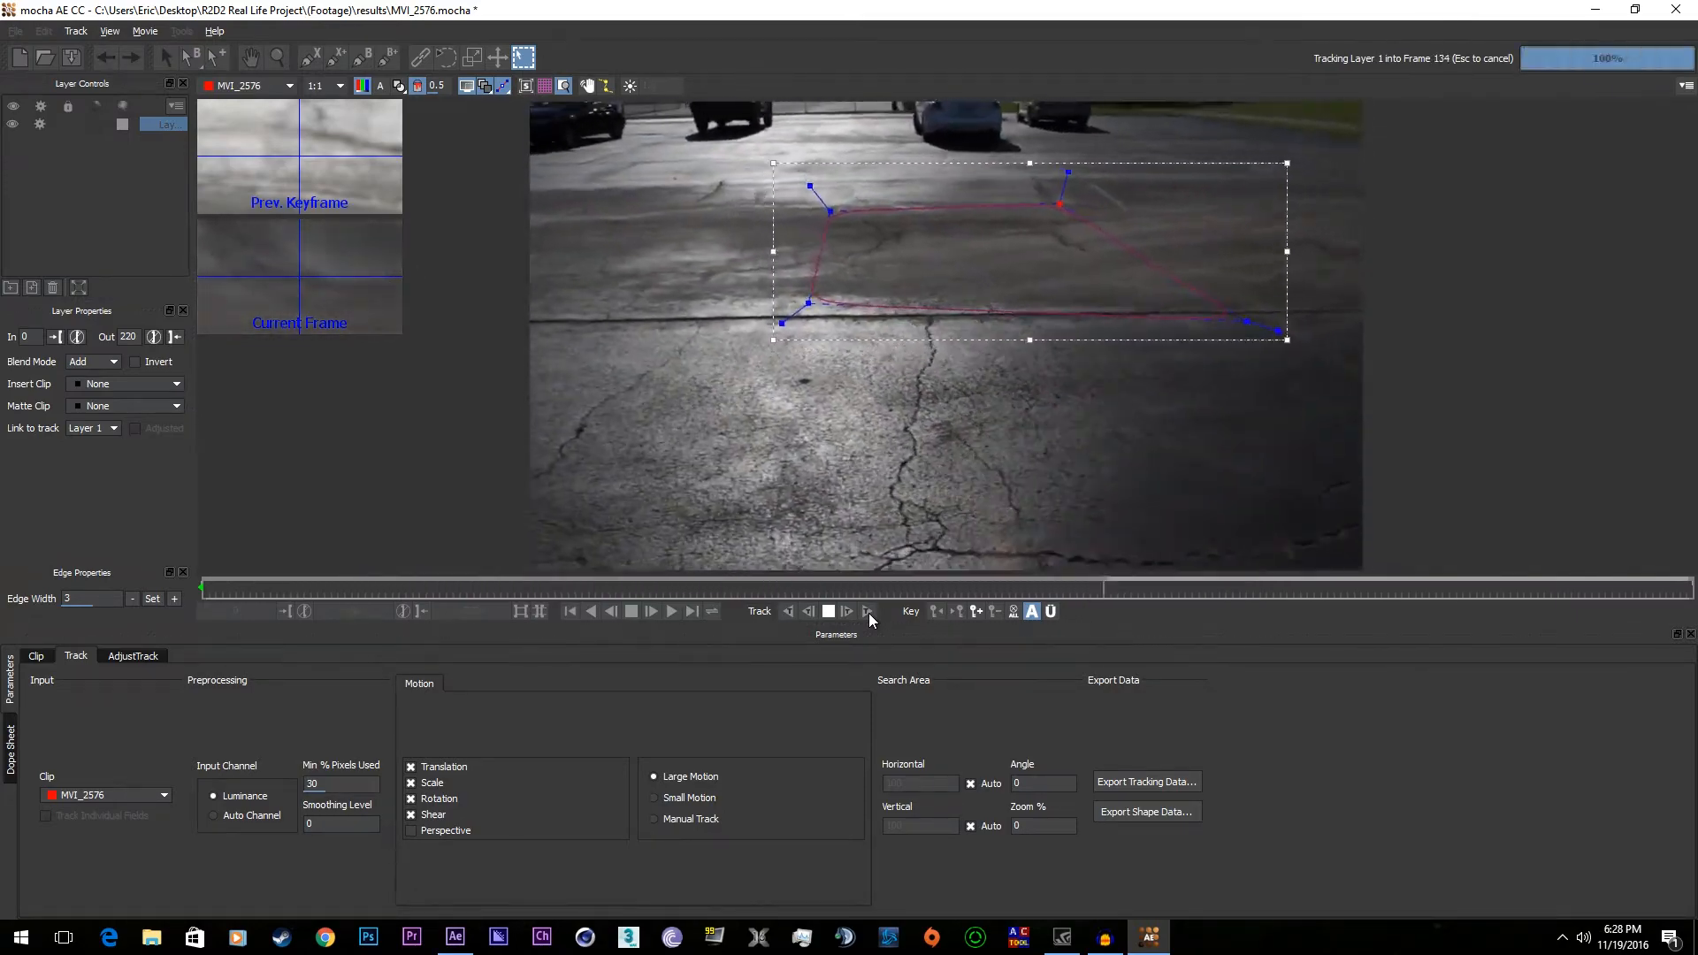
click(828, 611)
drag(1330, 360, 1286, 346)
- Resume forward tracking, pause to reshape the spline's four corners into a smaller pavement area, and track to frame 220
click(867, 611)
click(828, 611)
drag(925, 239, 844, 248)
drag(1008, 376, 846, 361)
drag(985, 220, 1065, 224)
drag(1360, 320, 1114, 343)
click(867, 611)
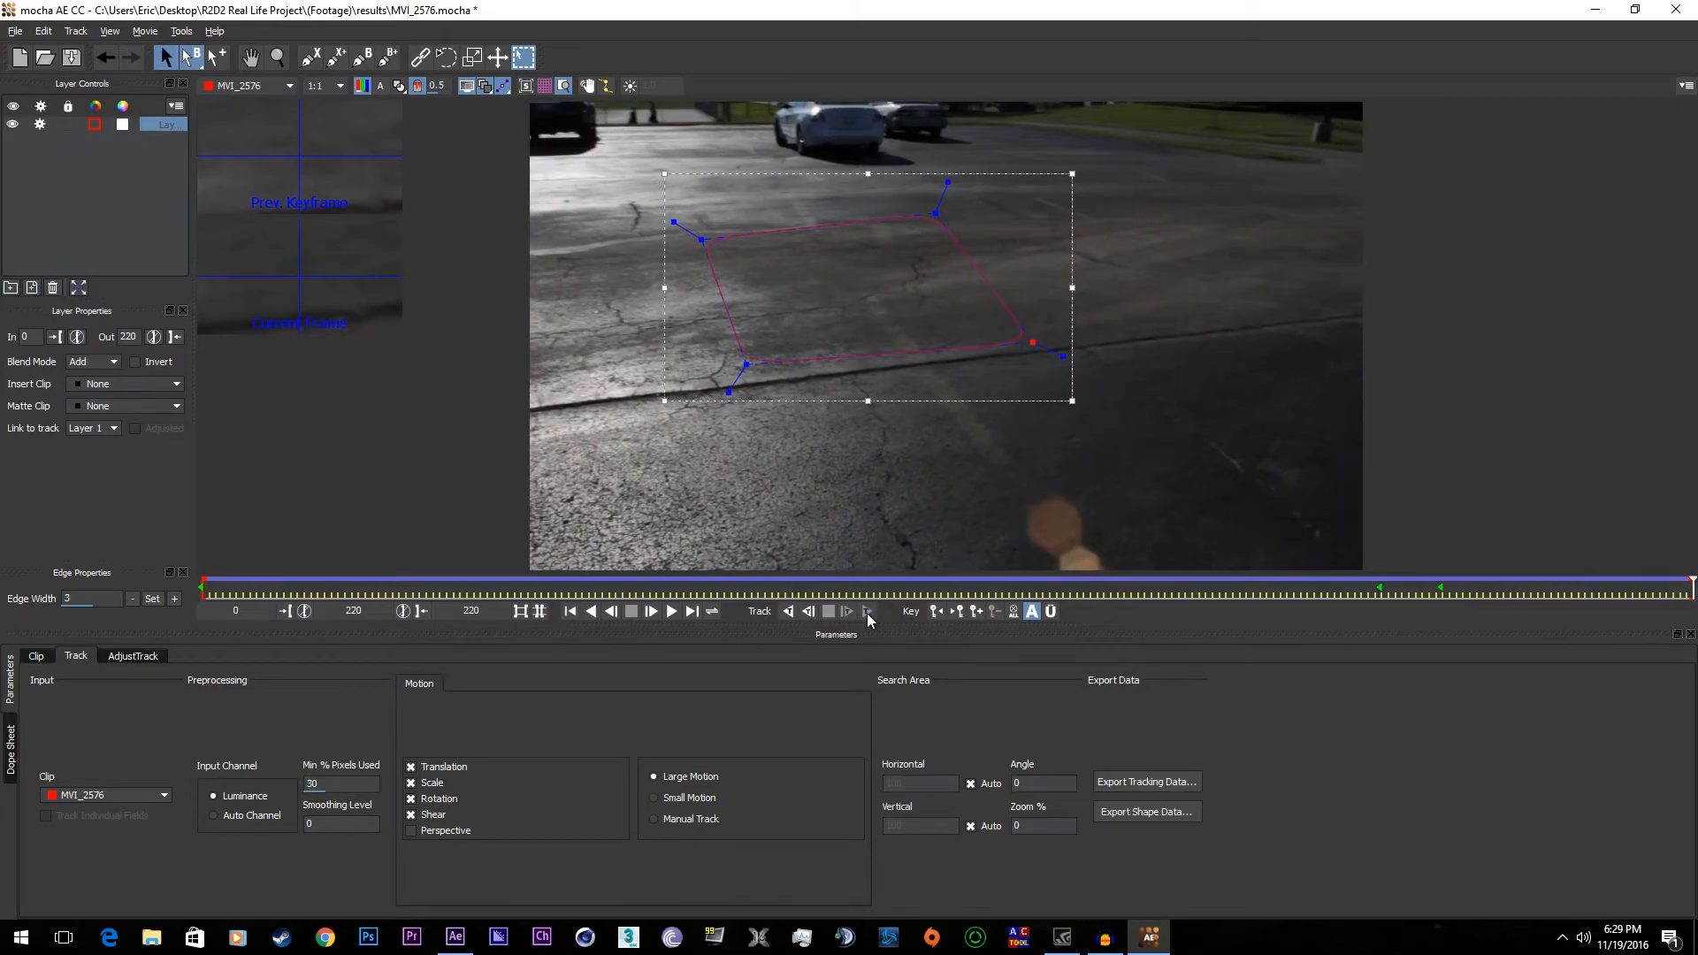
- Export the tracking data as After Effects Transform Data (position, scale and rotation) to the clipboard
click(1141, 783)
click(906, 444)
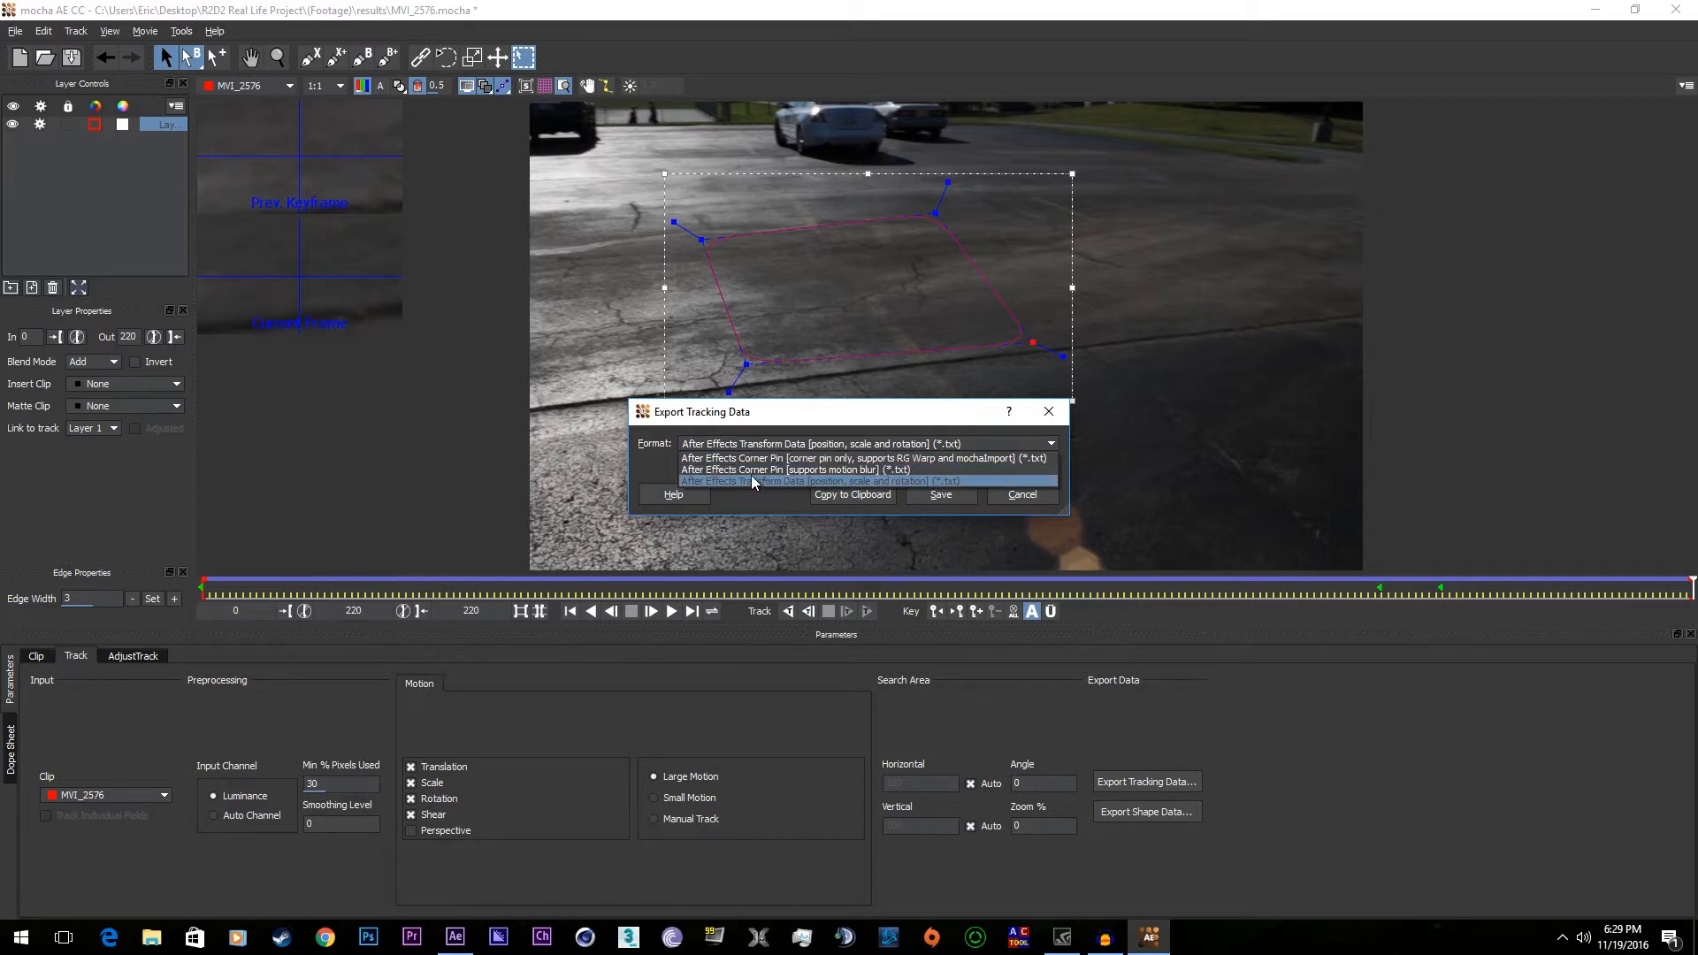
click(730, 481)
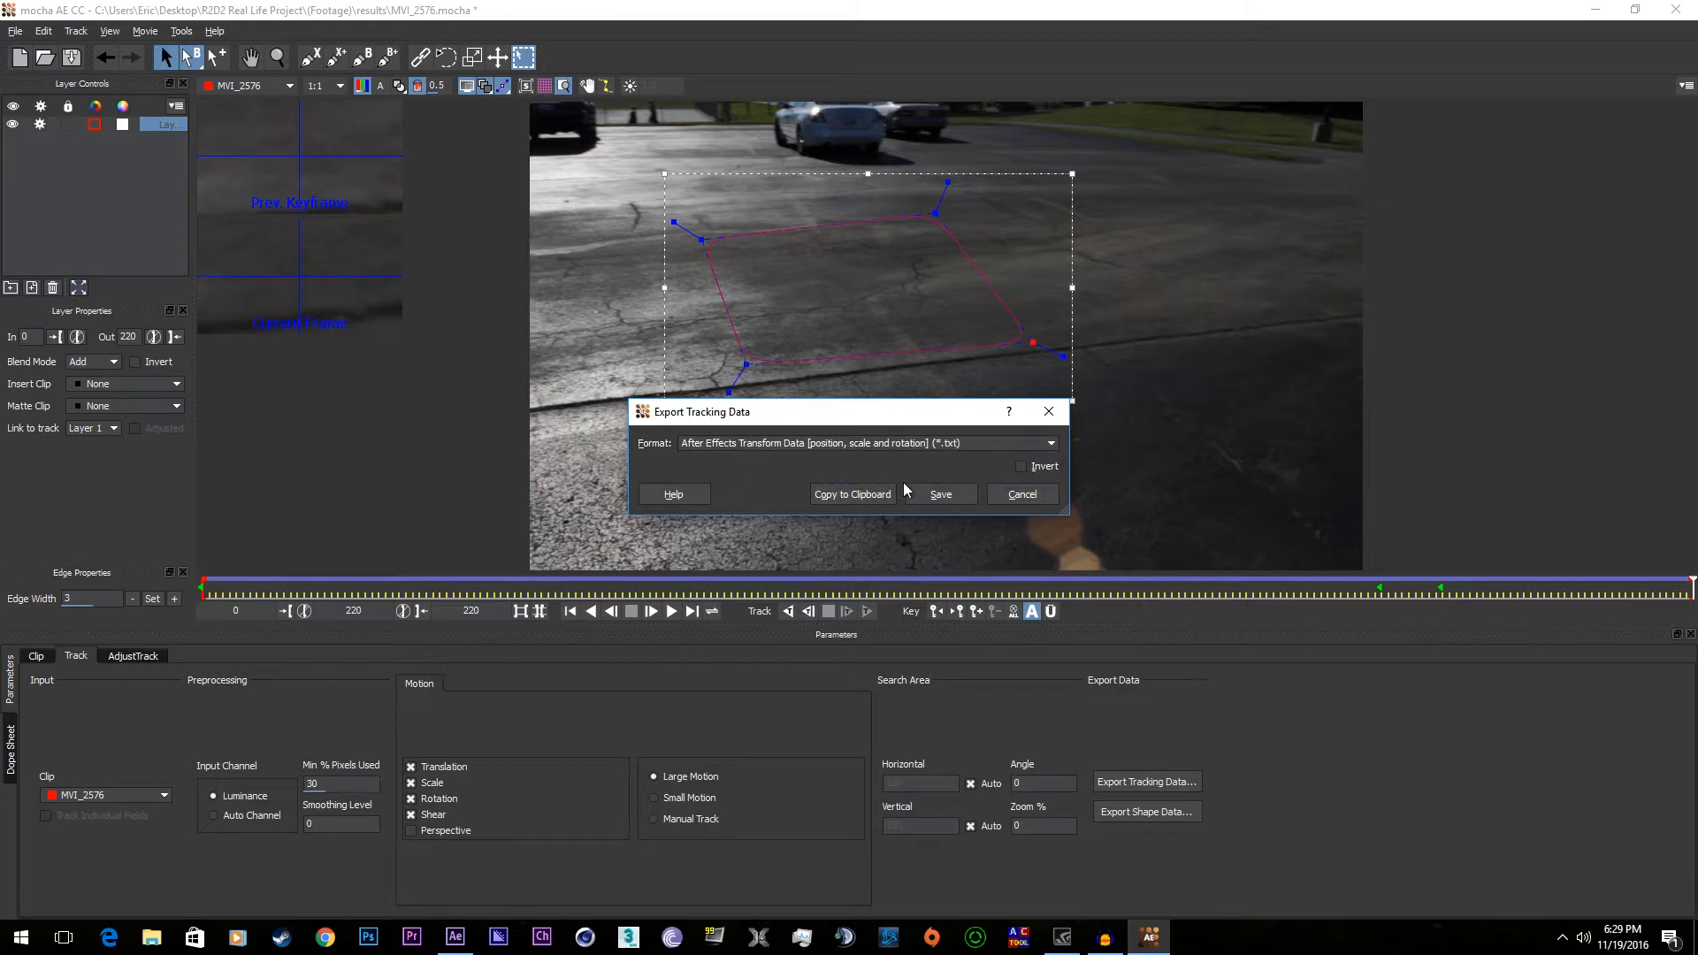
click(836, 495)
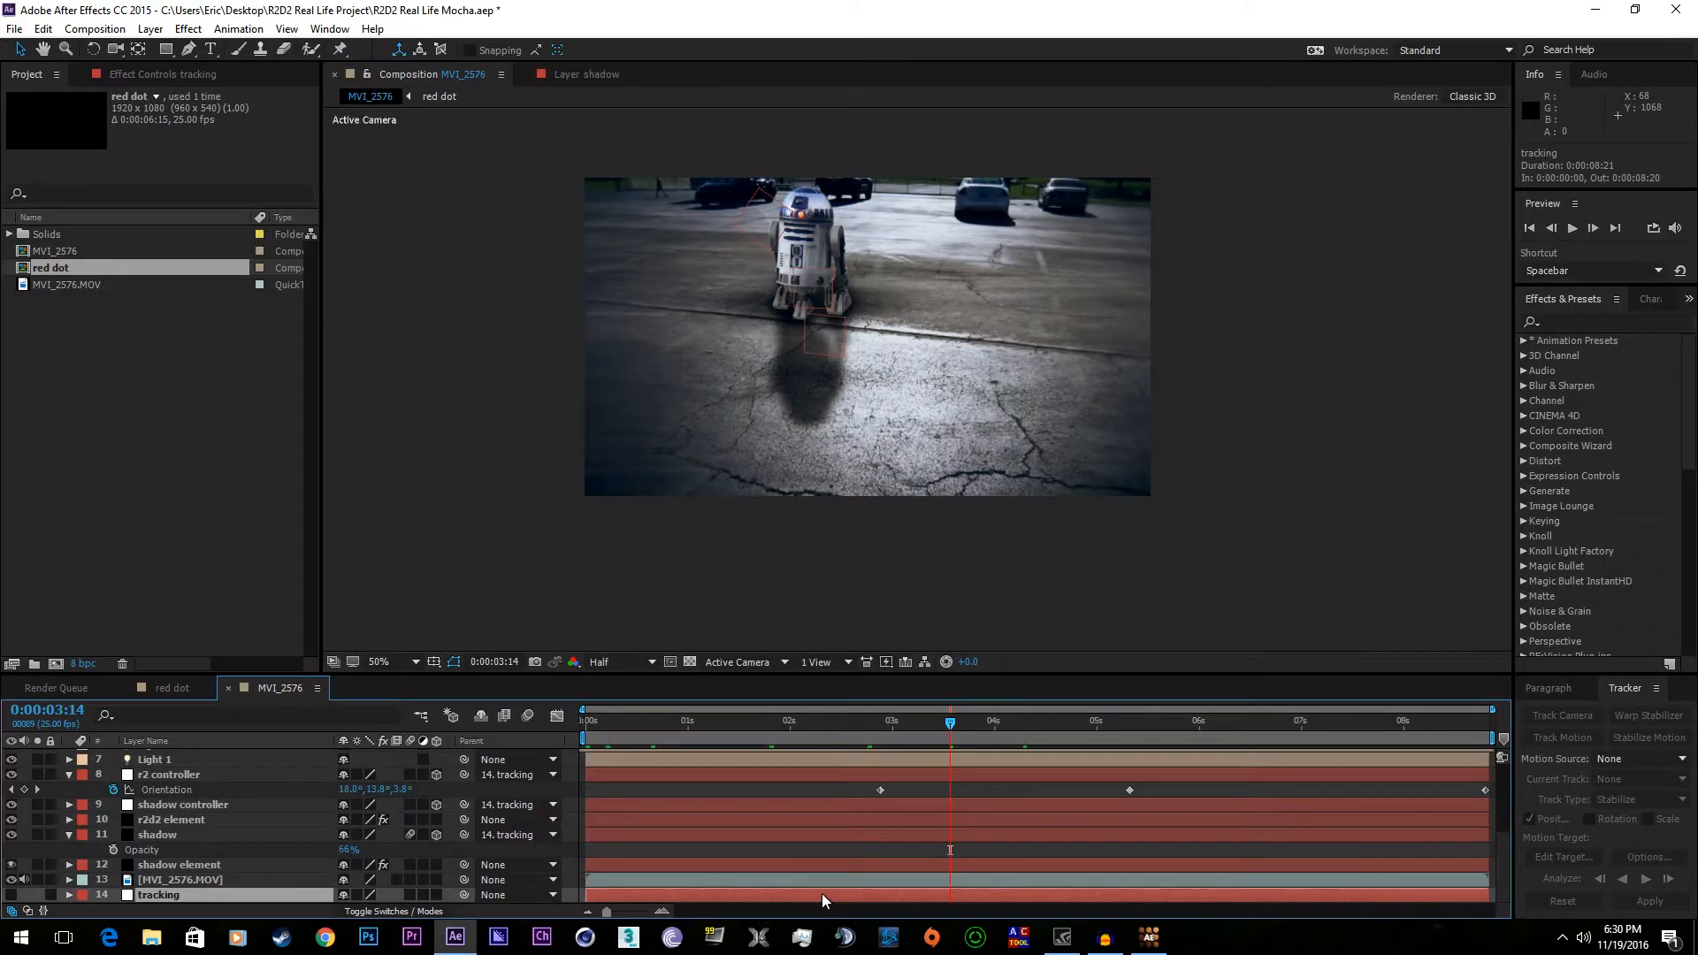
- Make the tracking null visible in the MVI_2576 composition and return to its first frame
click(10, 895)
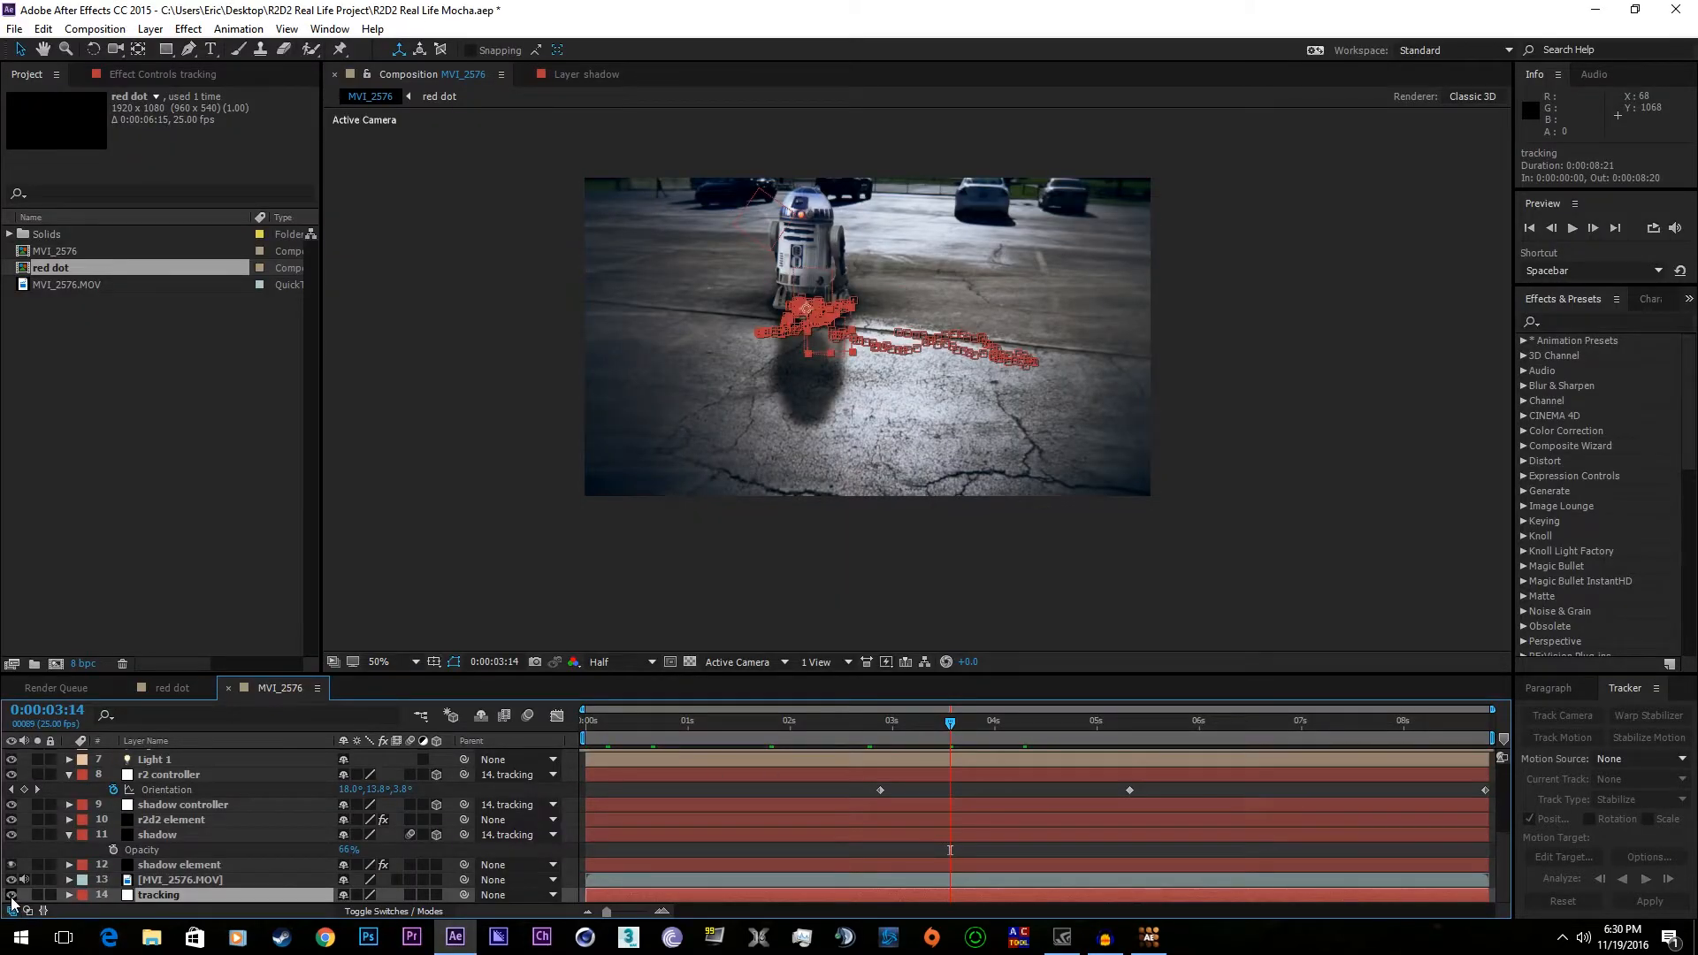
key(space)
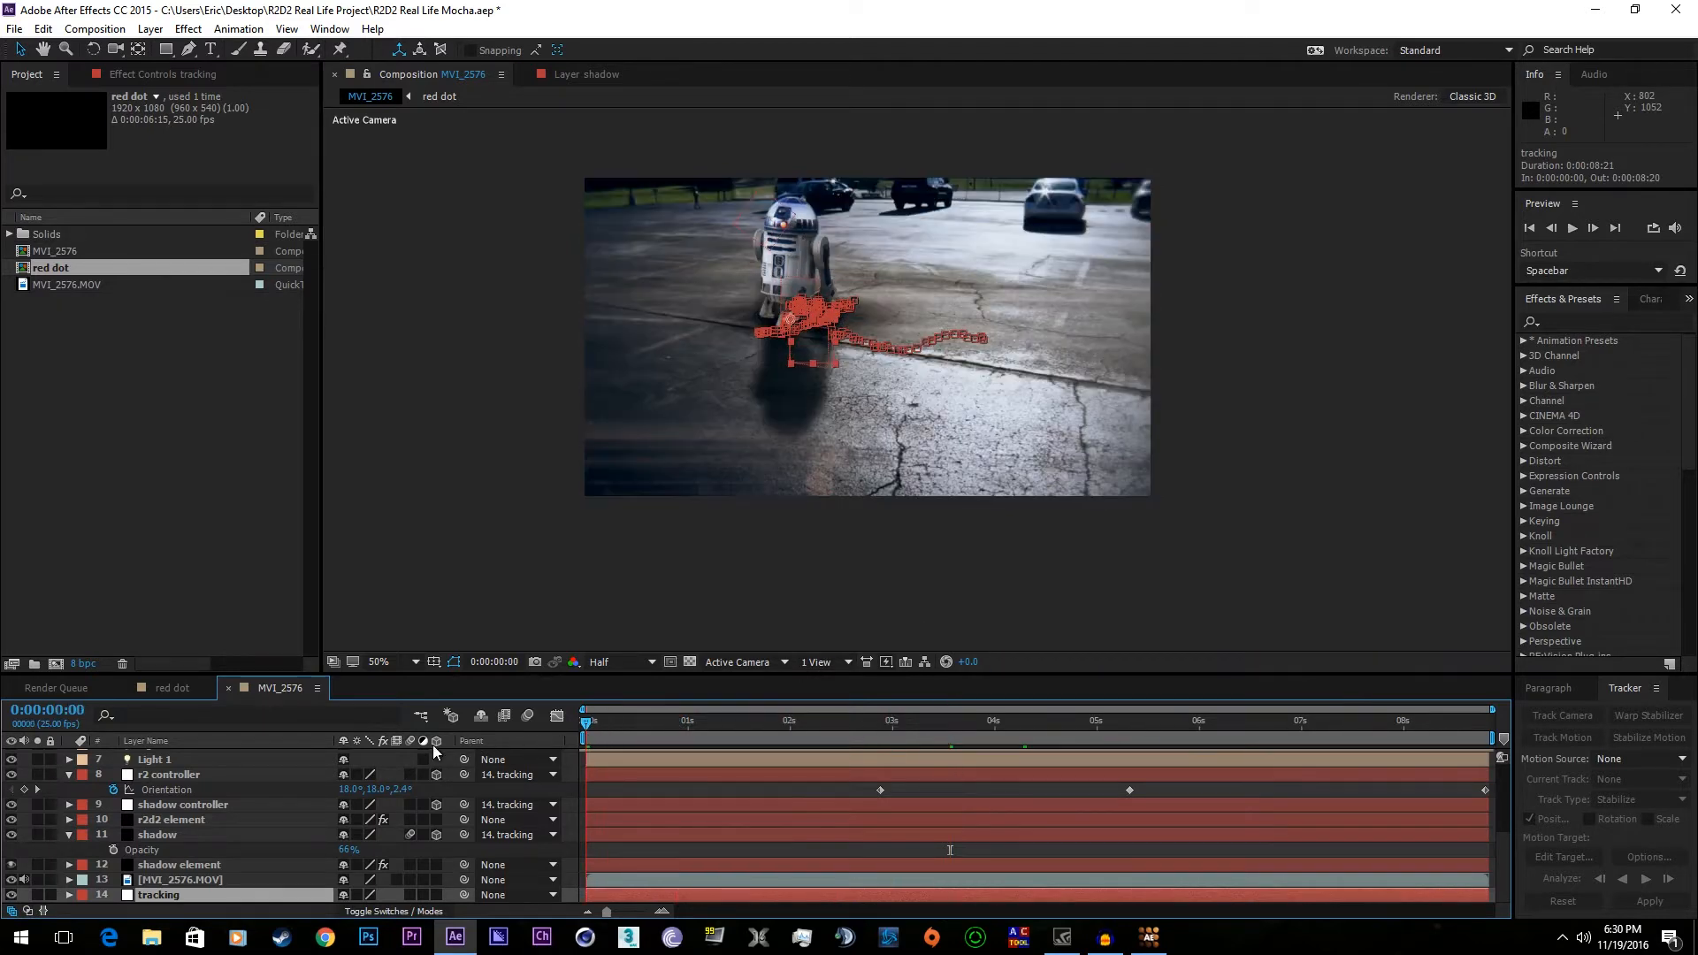
key(space)
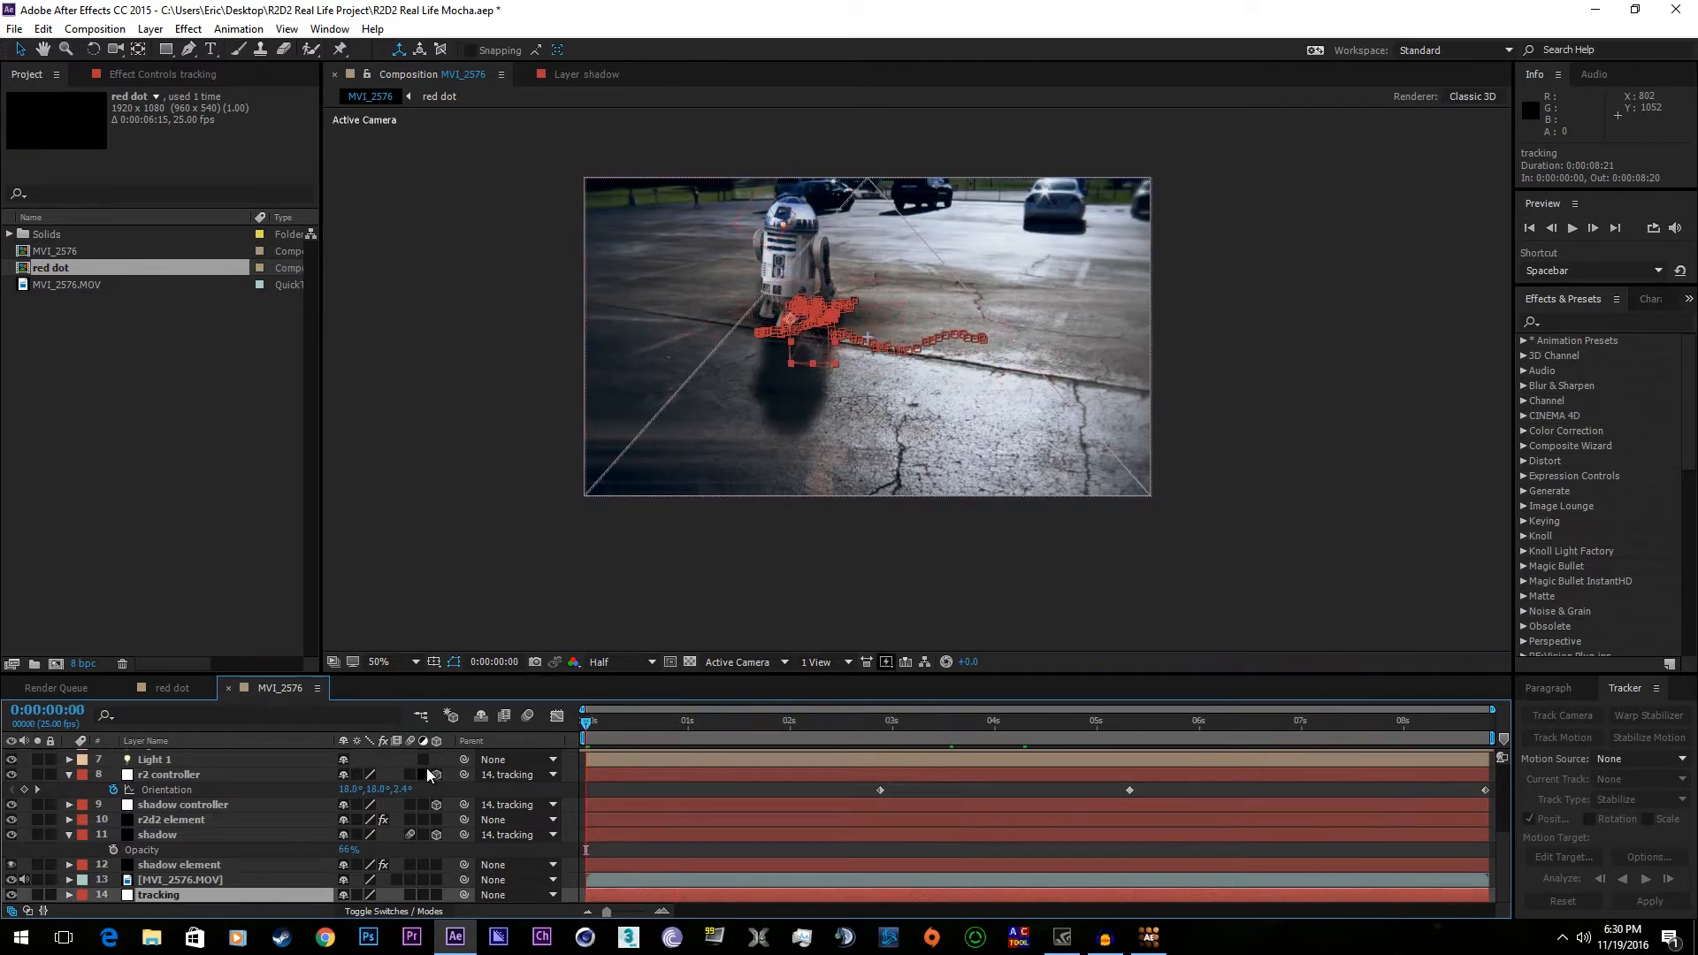
- Create a new null object just above the tracking layer and name it tracking 2
click(149, 29)
mouse_move(415, 27)
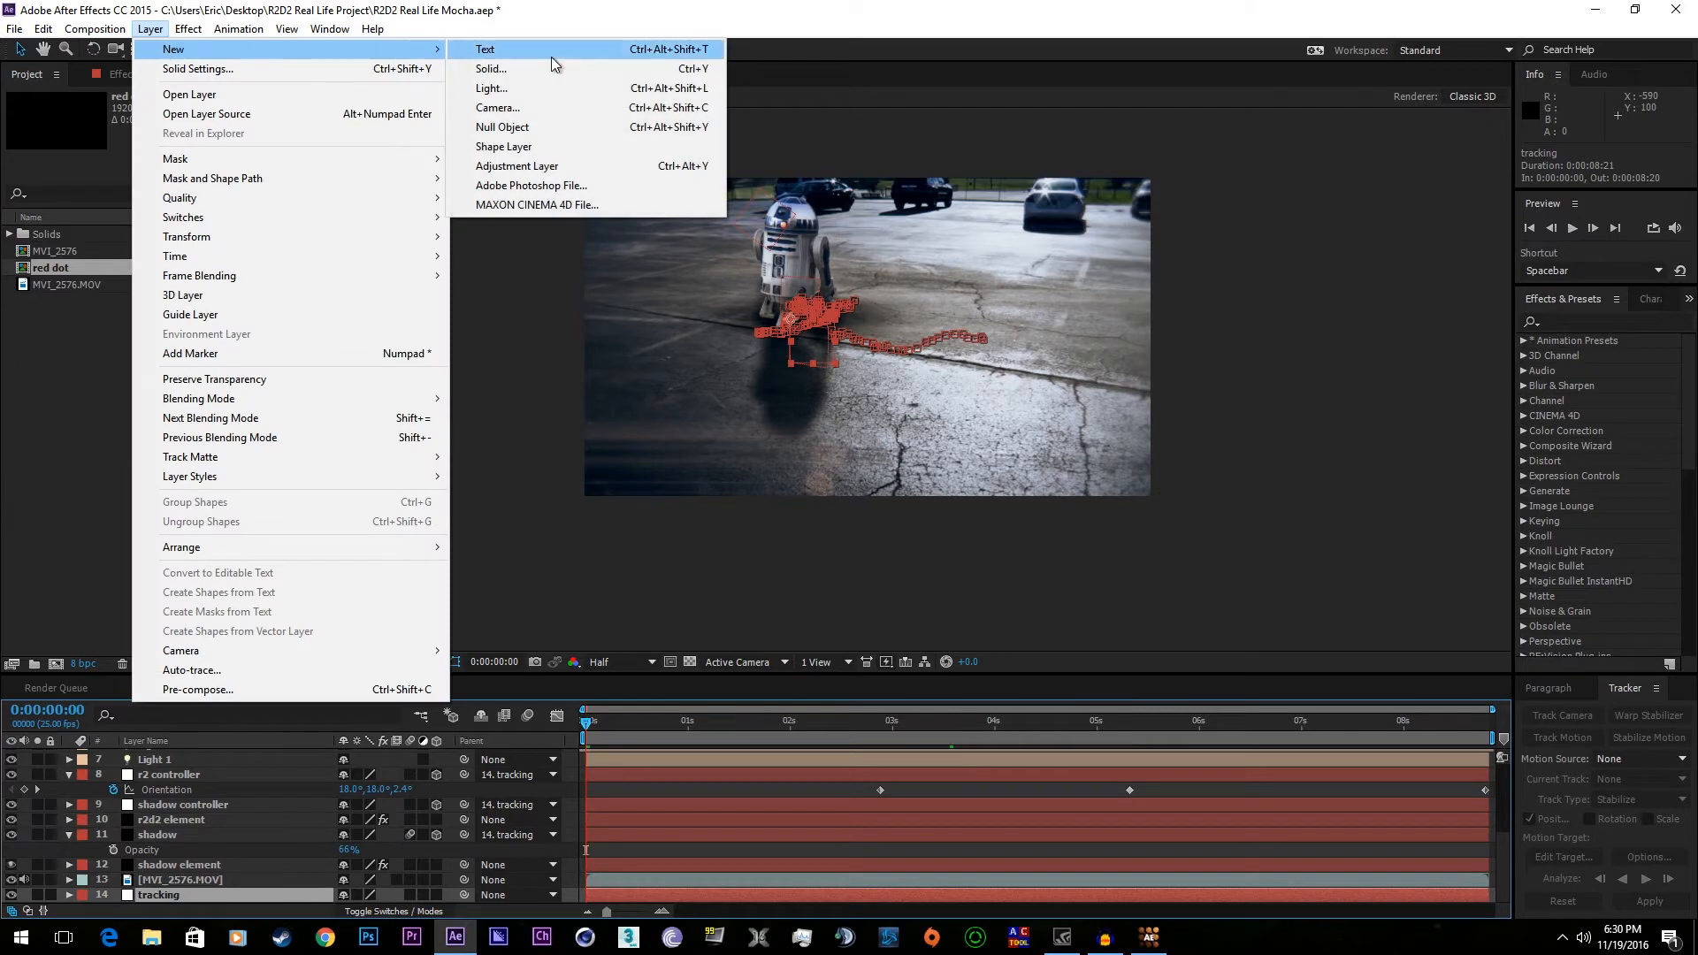
click(526, 126)
scroll(253, 814, up, 3)
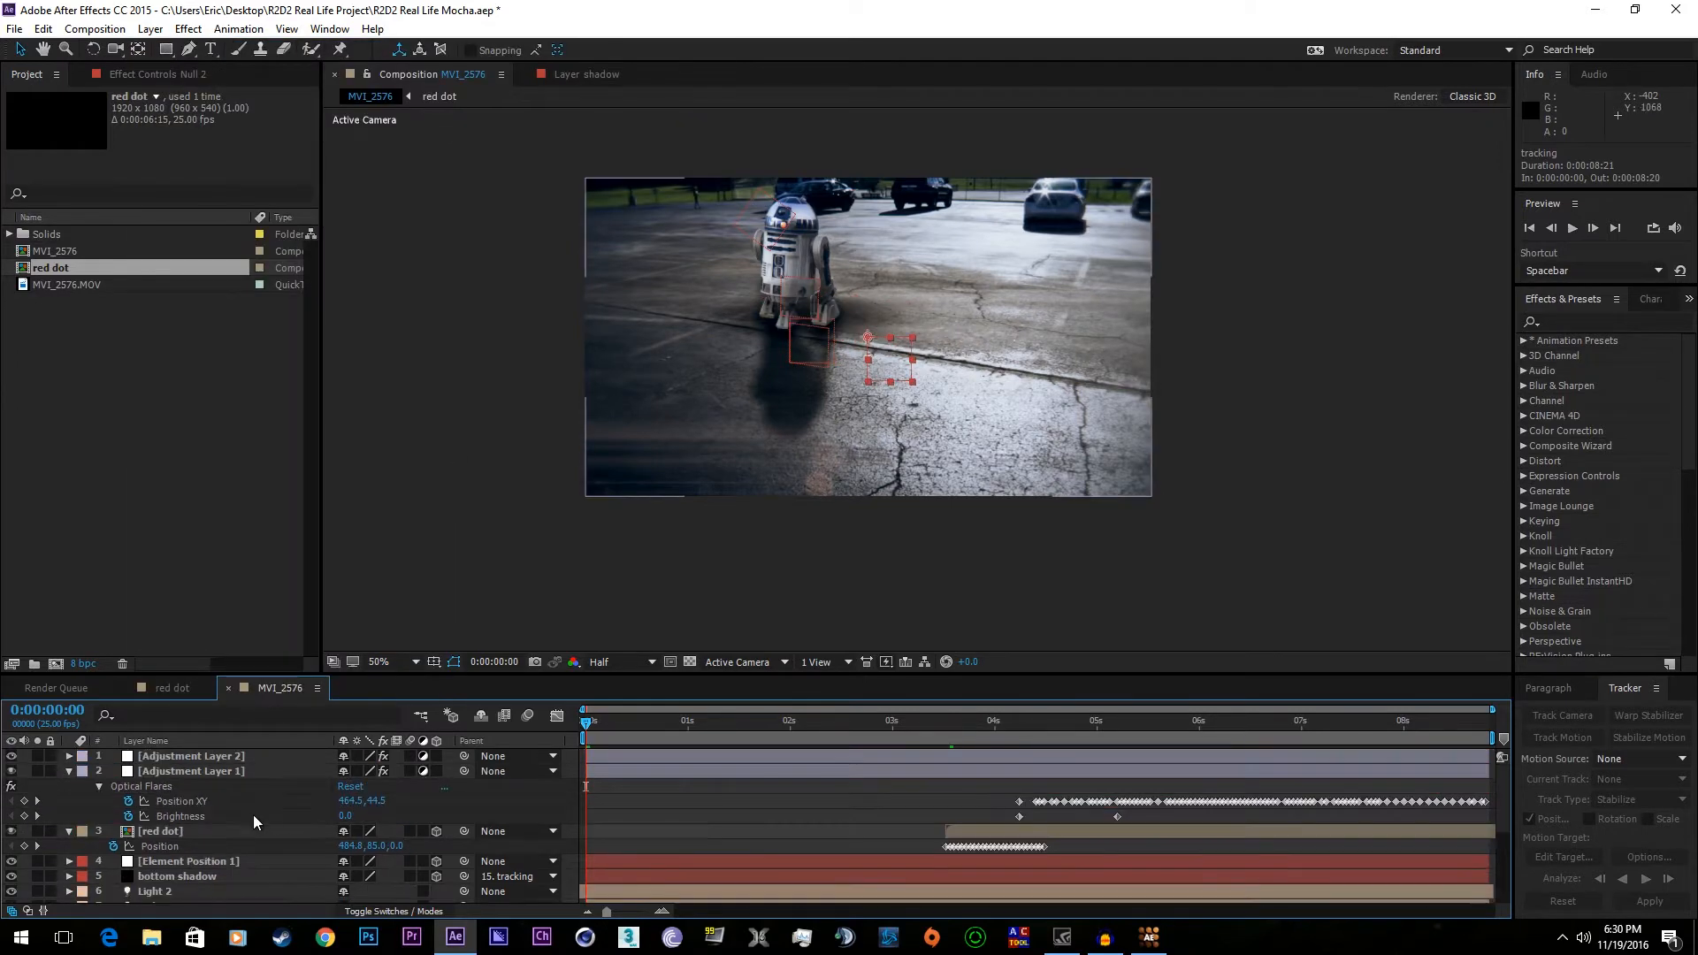
scroll(246, 810, down, 3)
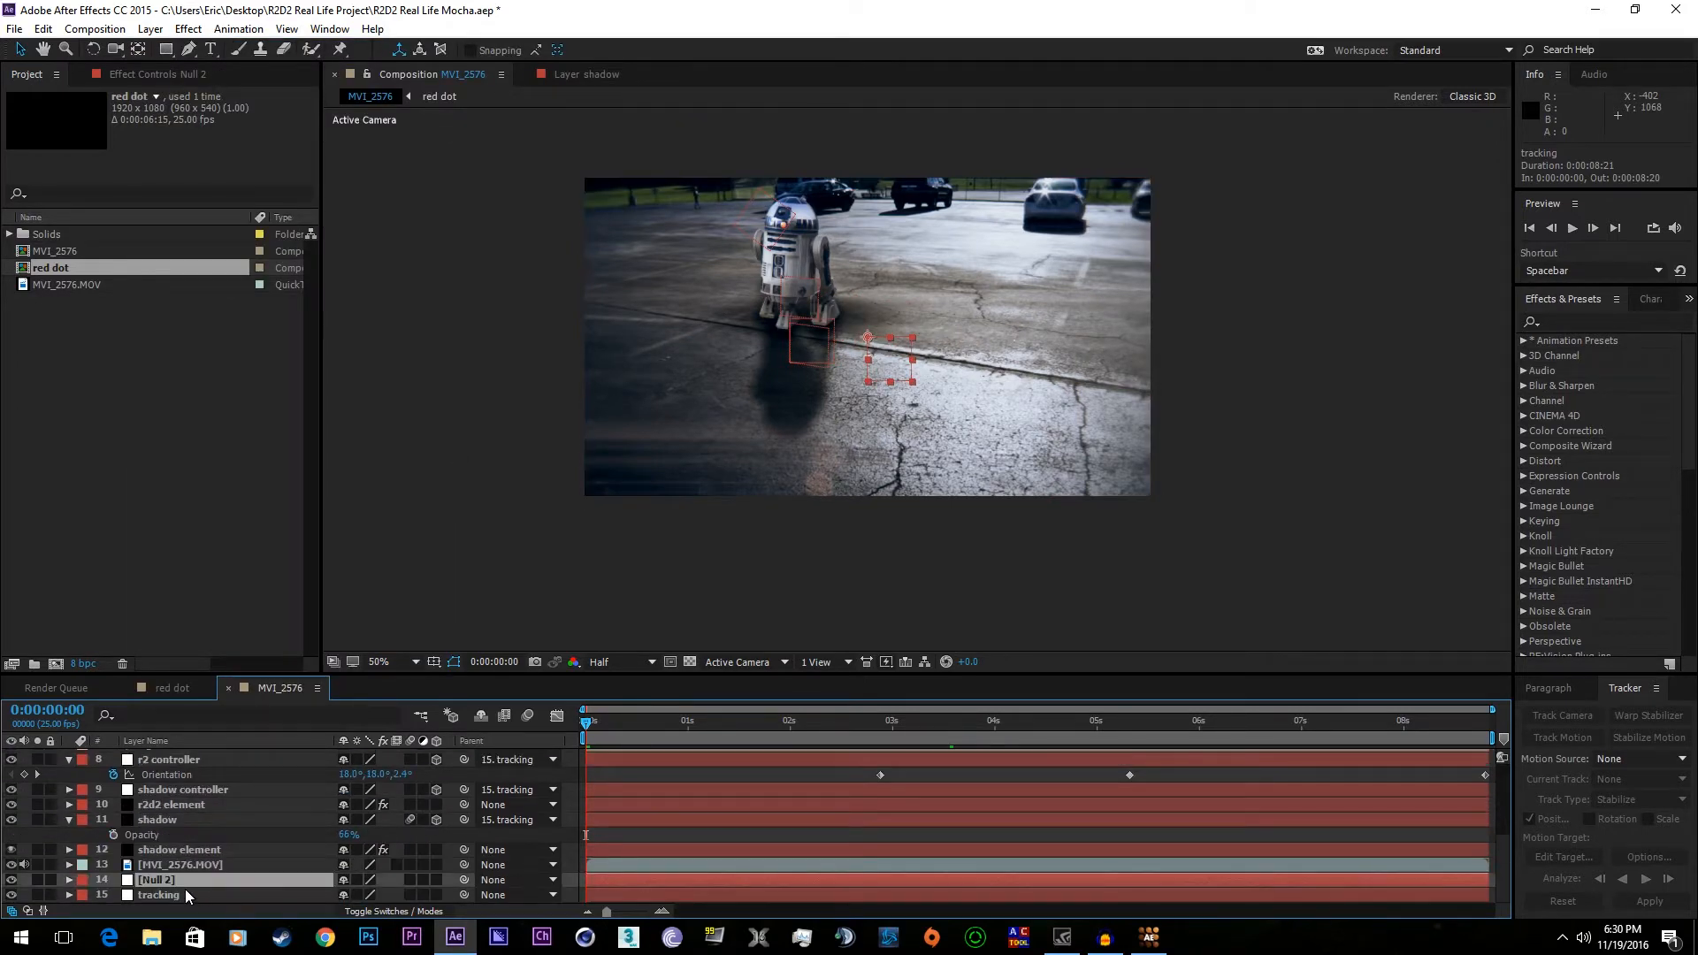
key(Return)
text(tracking 2)
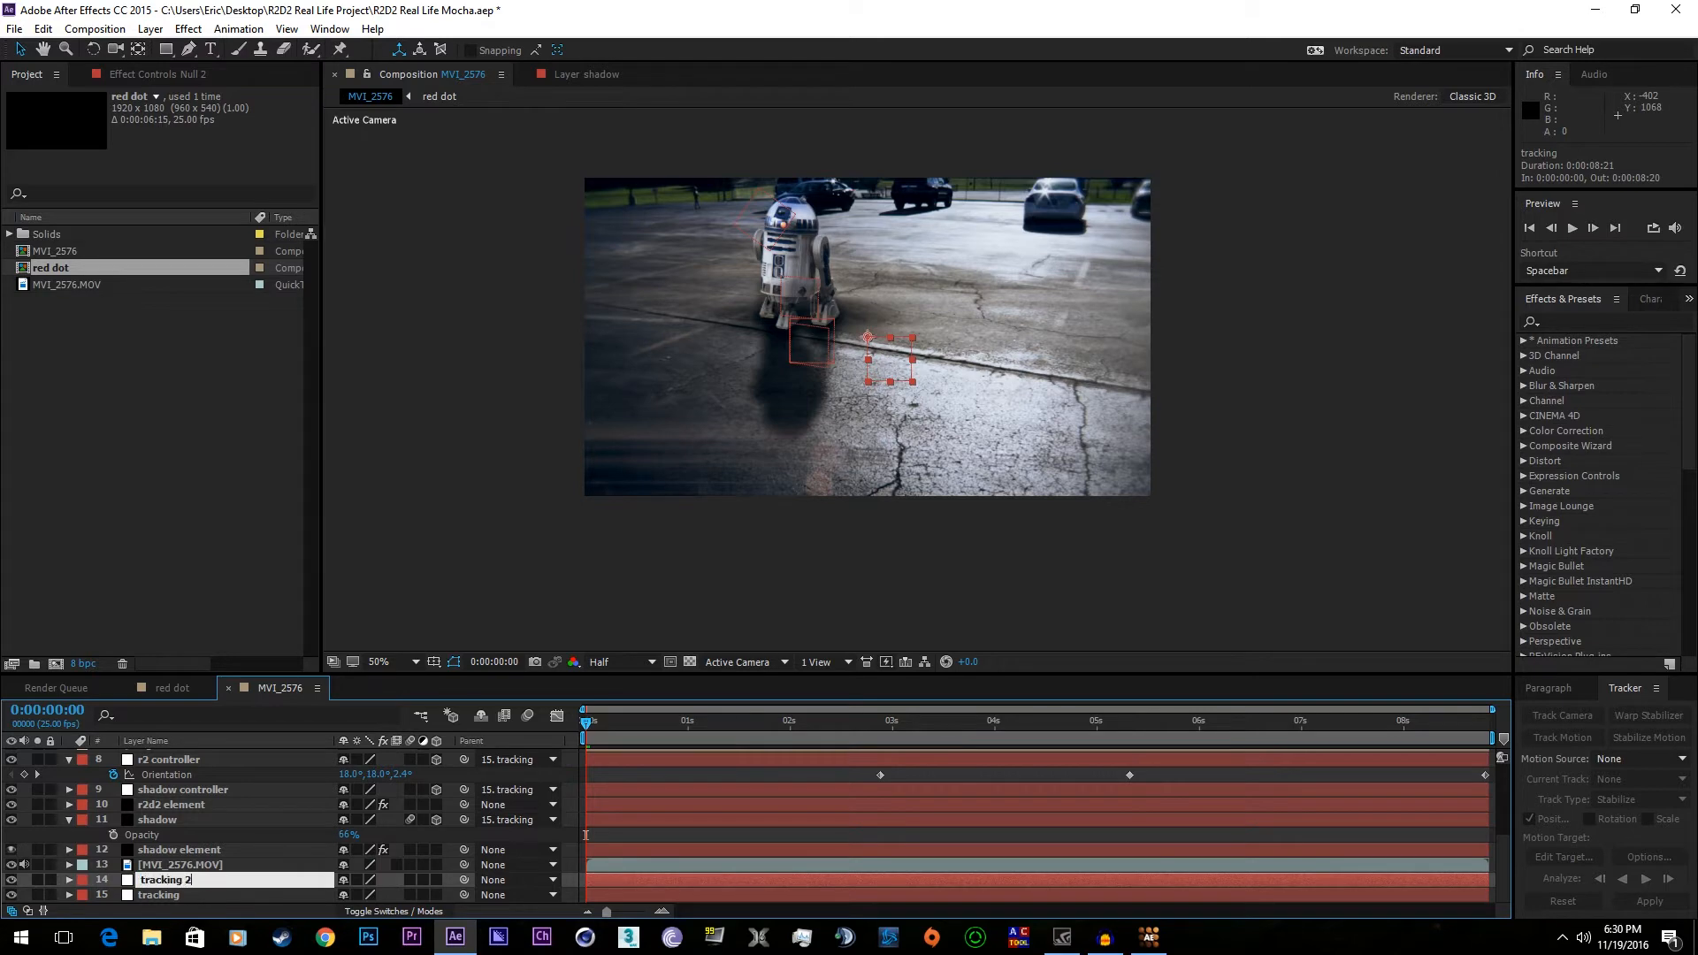
key(Return)
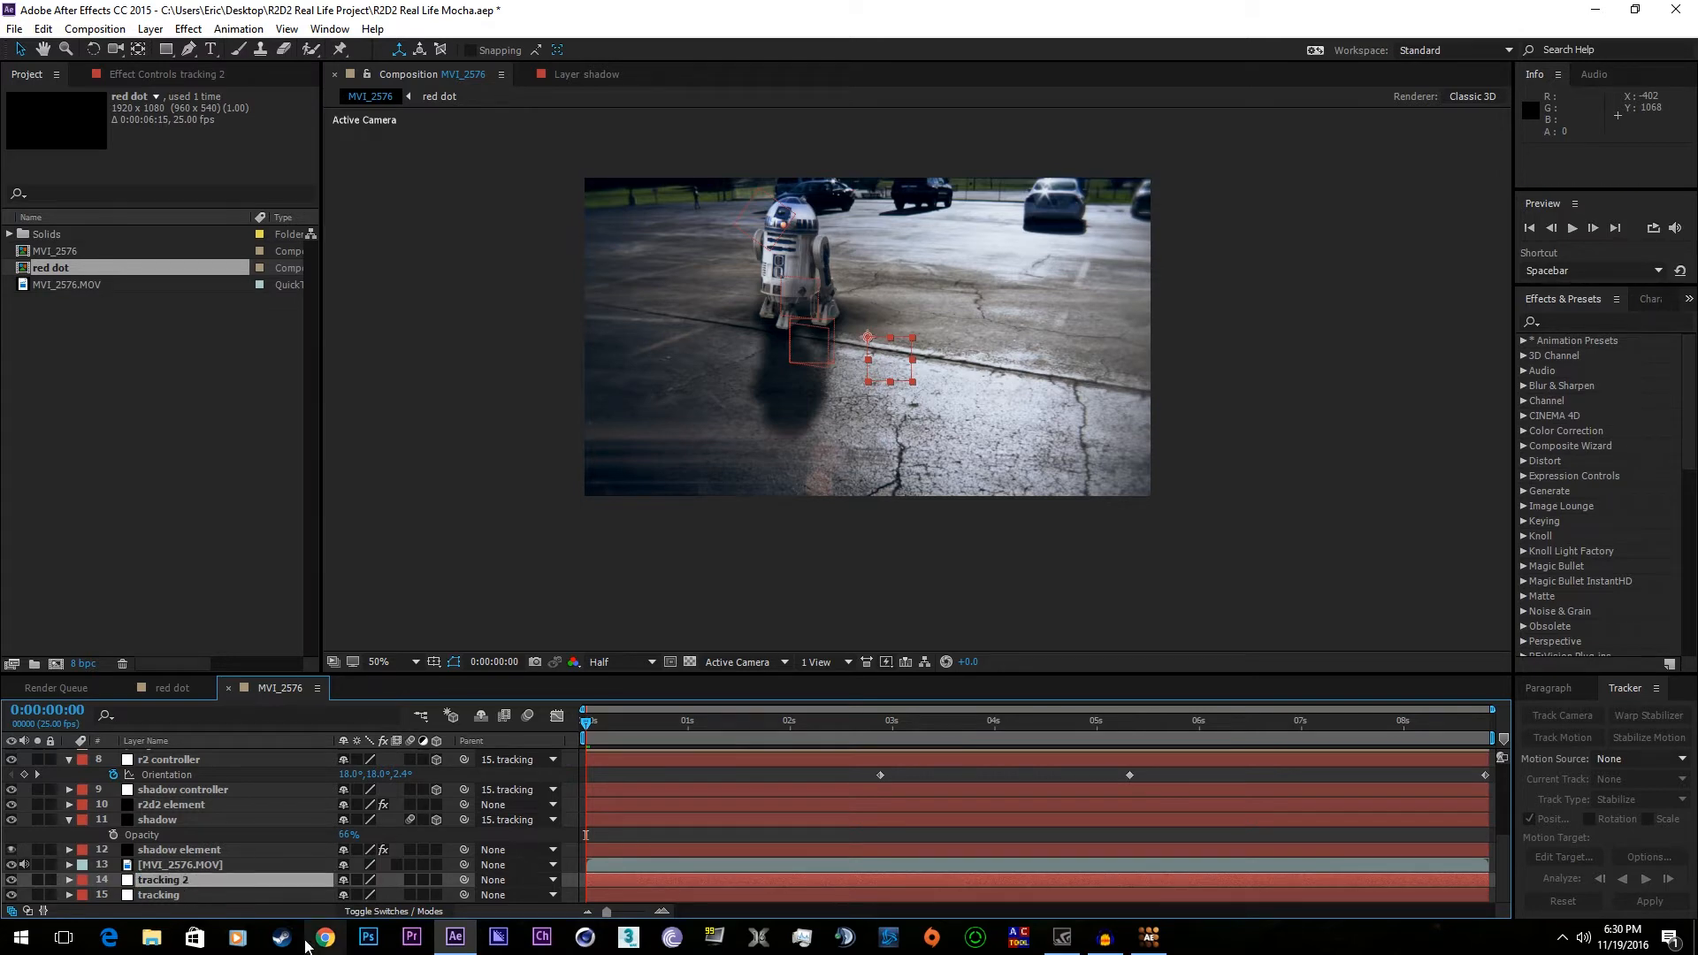
- Paste the copied mocha tracking data onto the tracking 2 null and reveal its position, scale and rotation keyframes
right_click(247, 875)
click(253, 878)
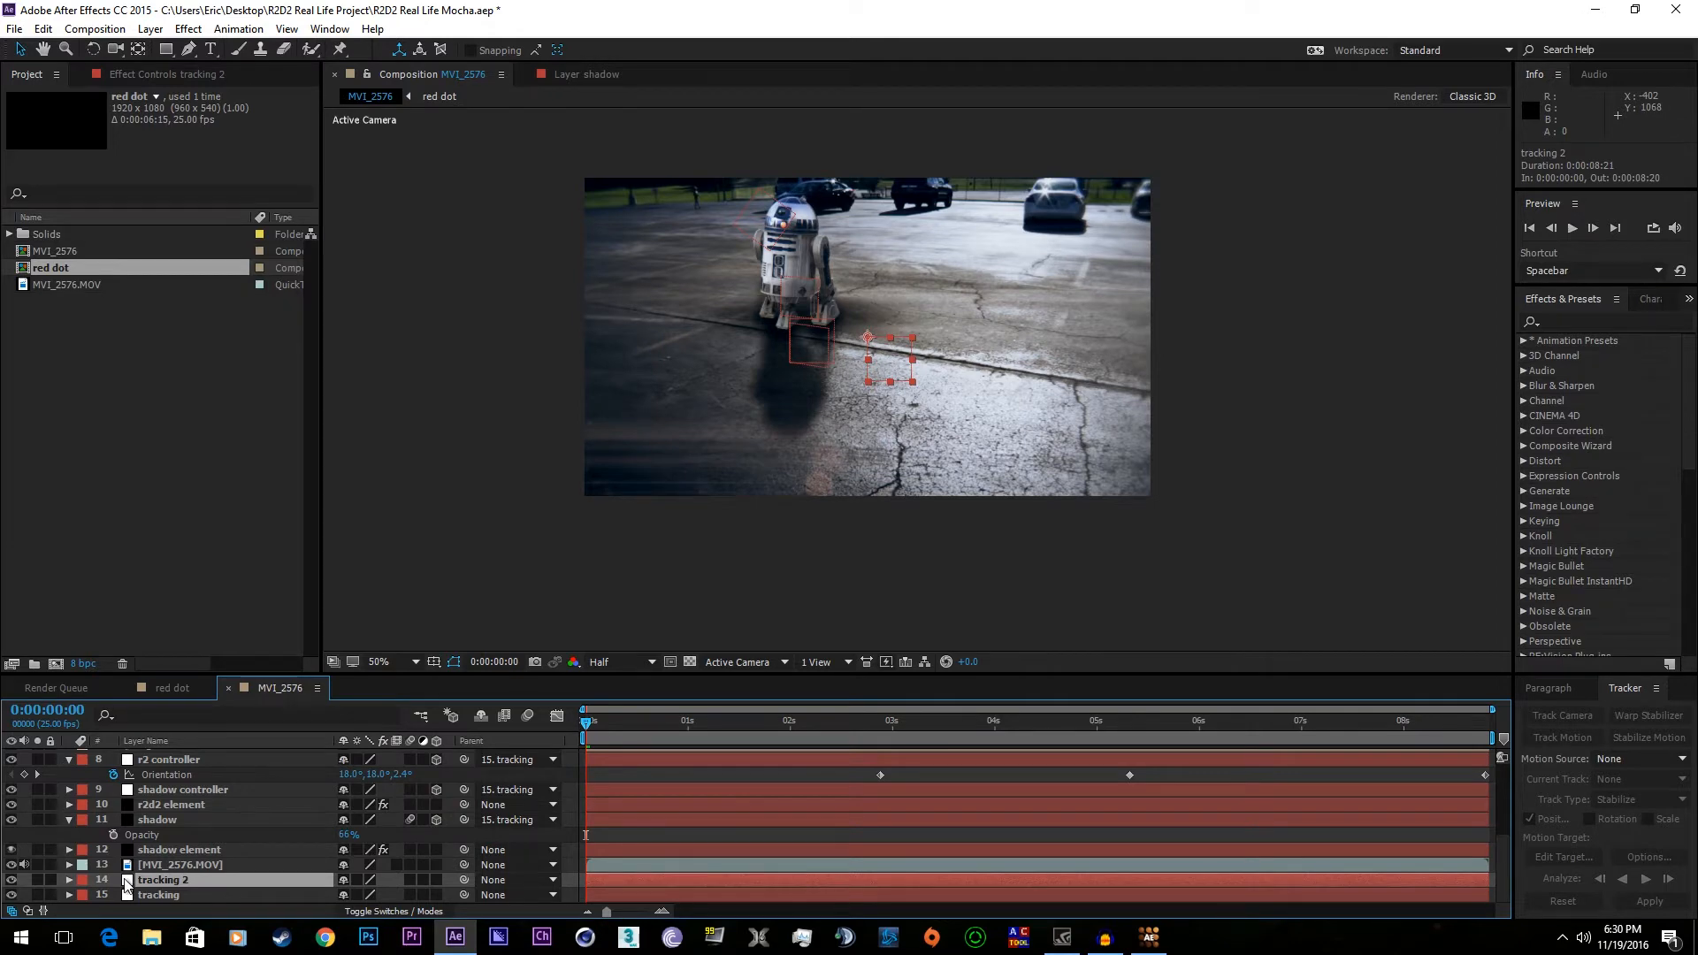
key(ctrl+v)
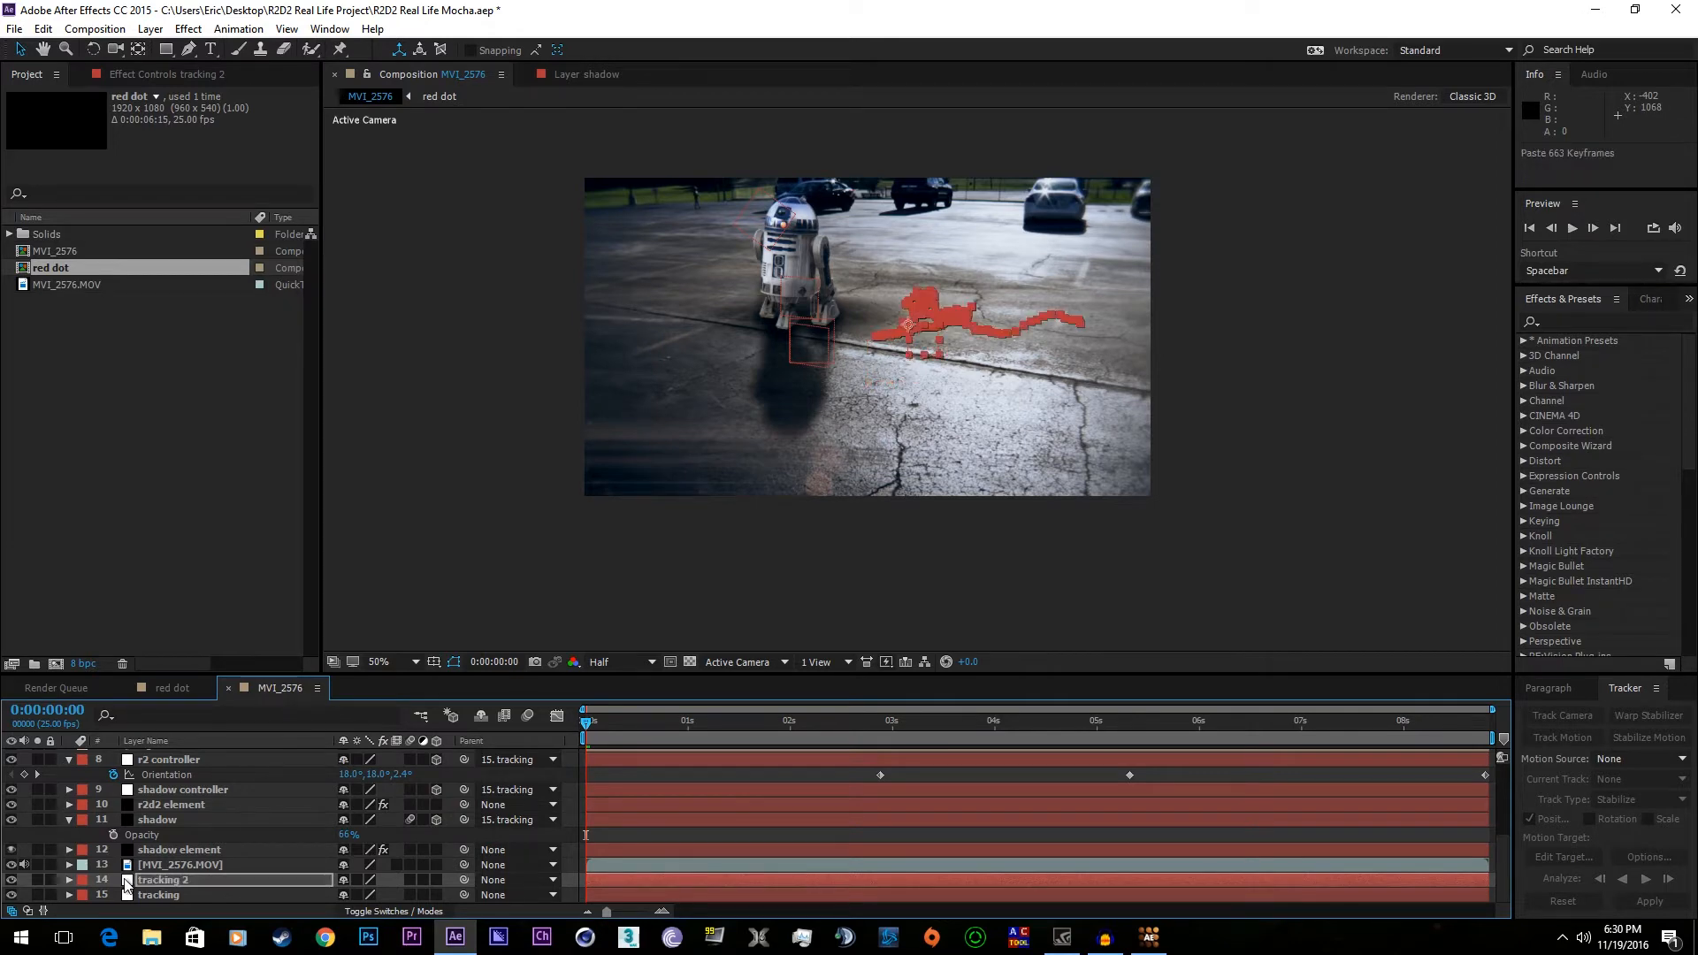
click(71, 880)
key(u)
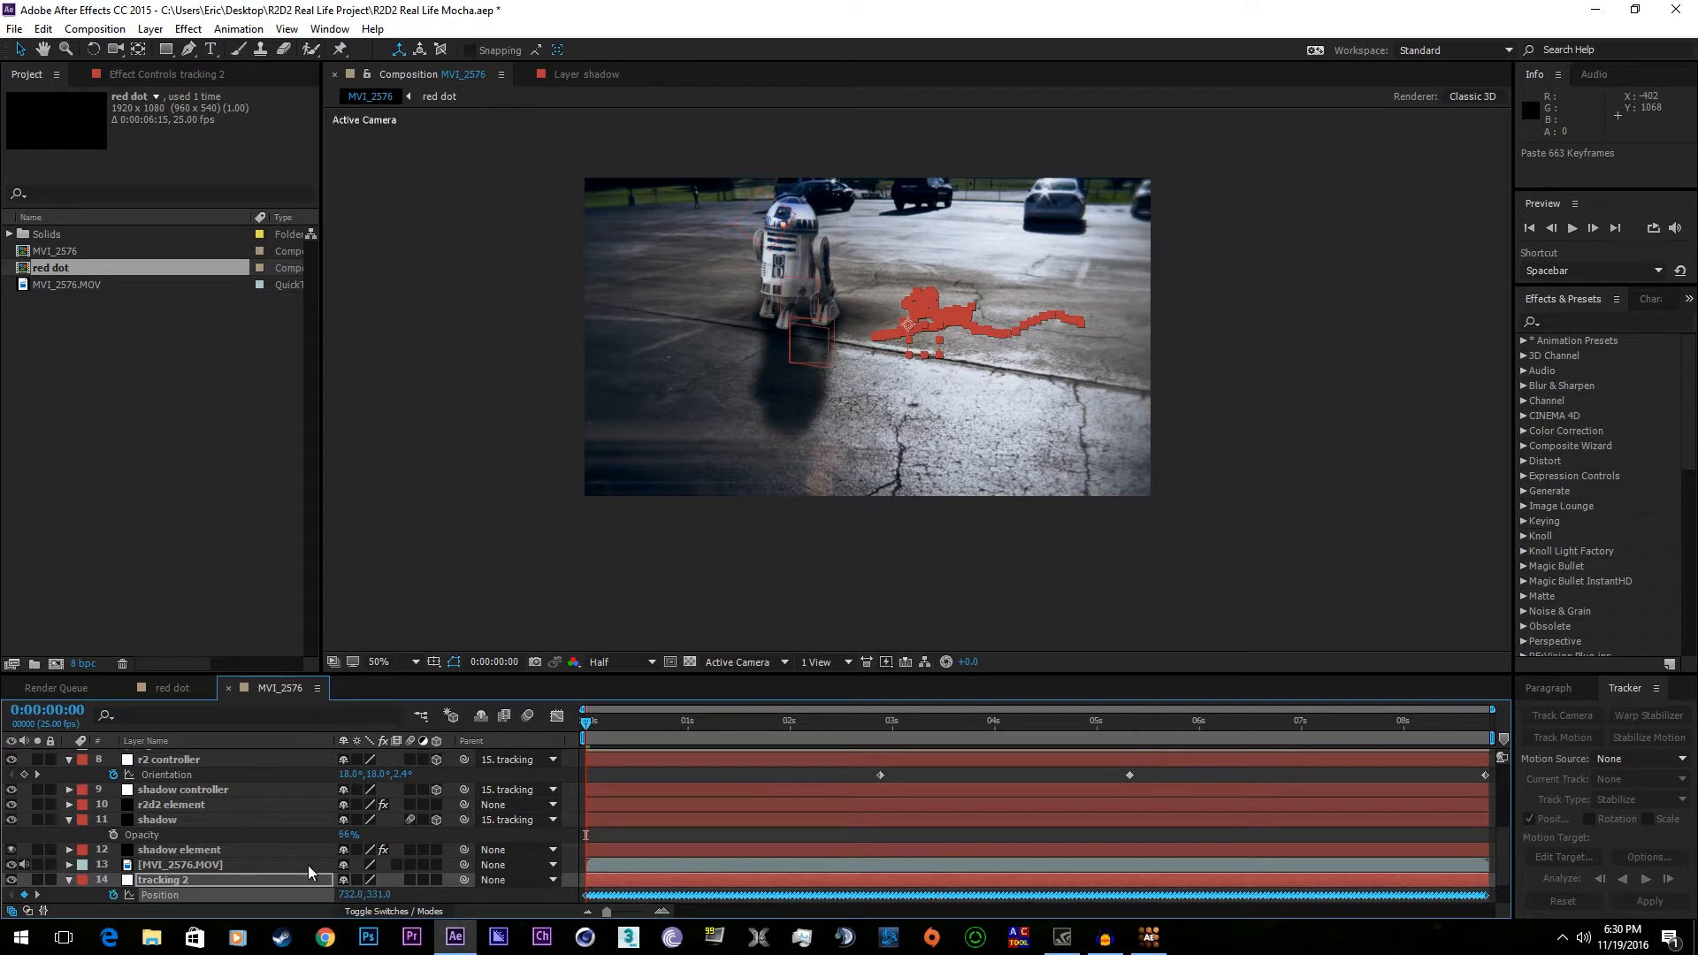
scroll(788, 810, down, 2)
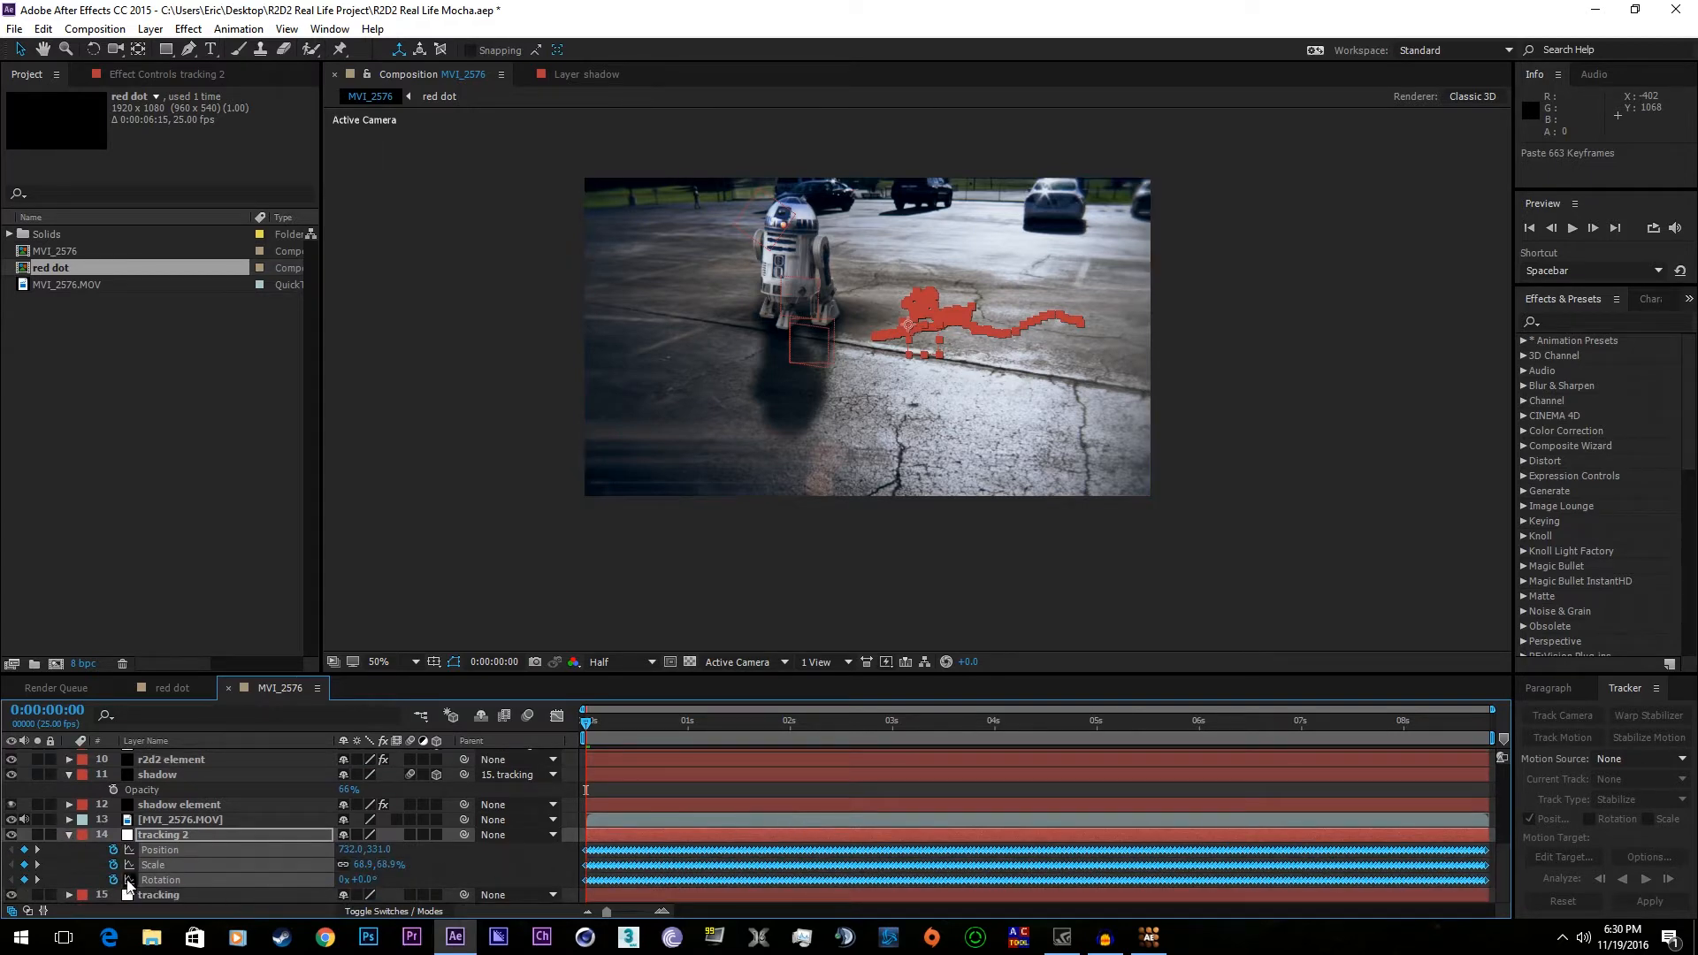
- Expand the original tracking null's transform properties for comparison and remove the scale keyframes from tracking 2
click(69, 894)
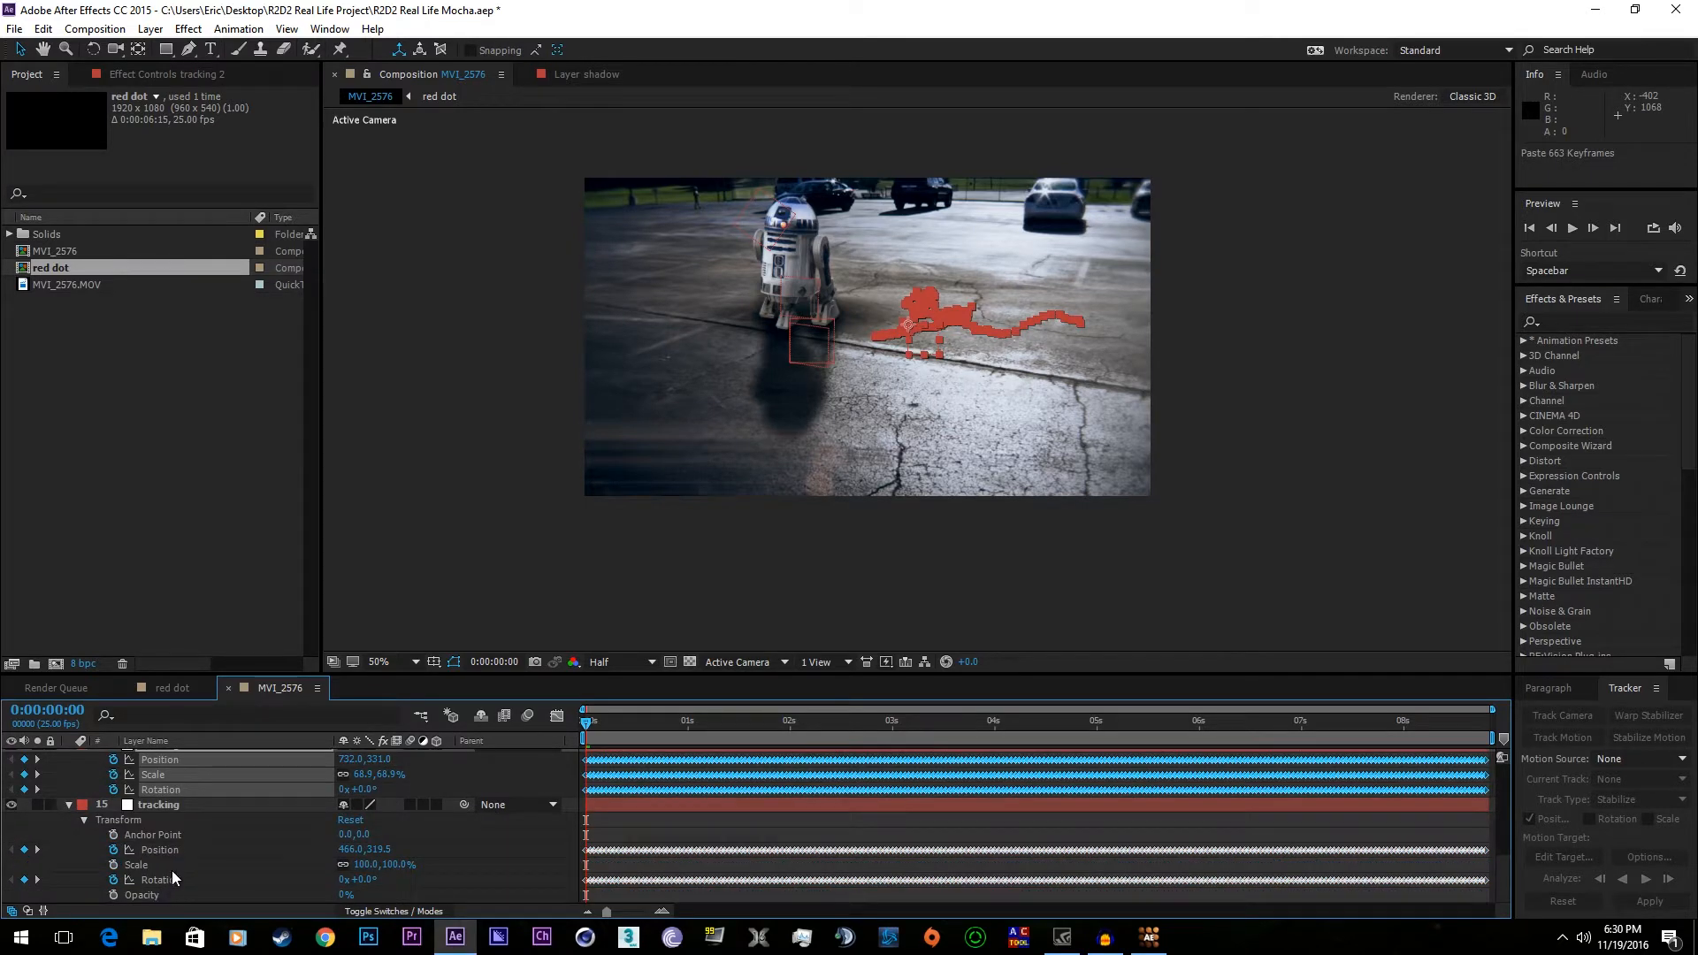
click(174, 804)
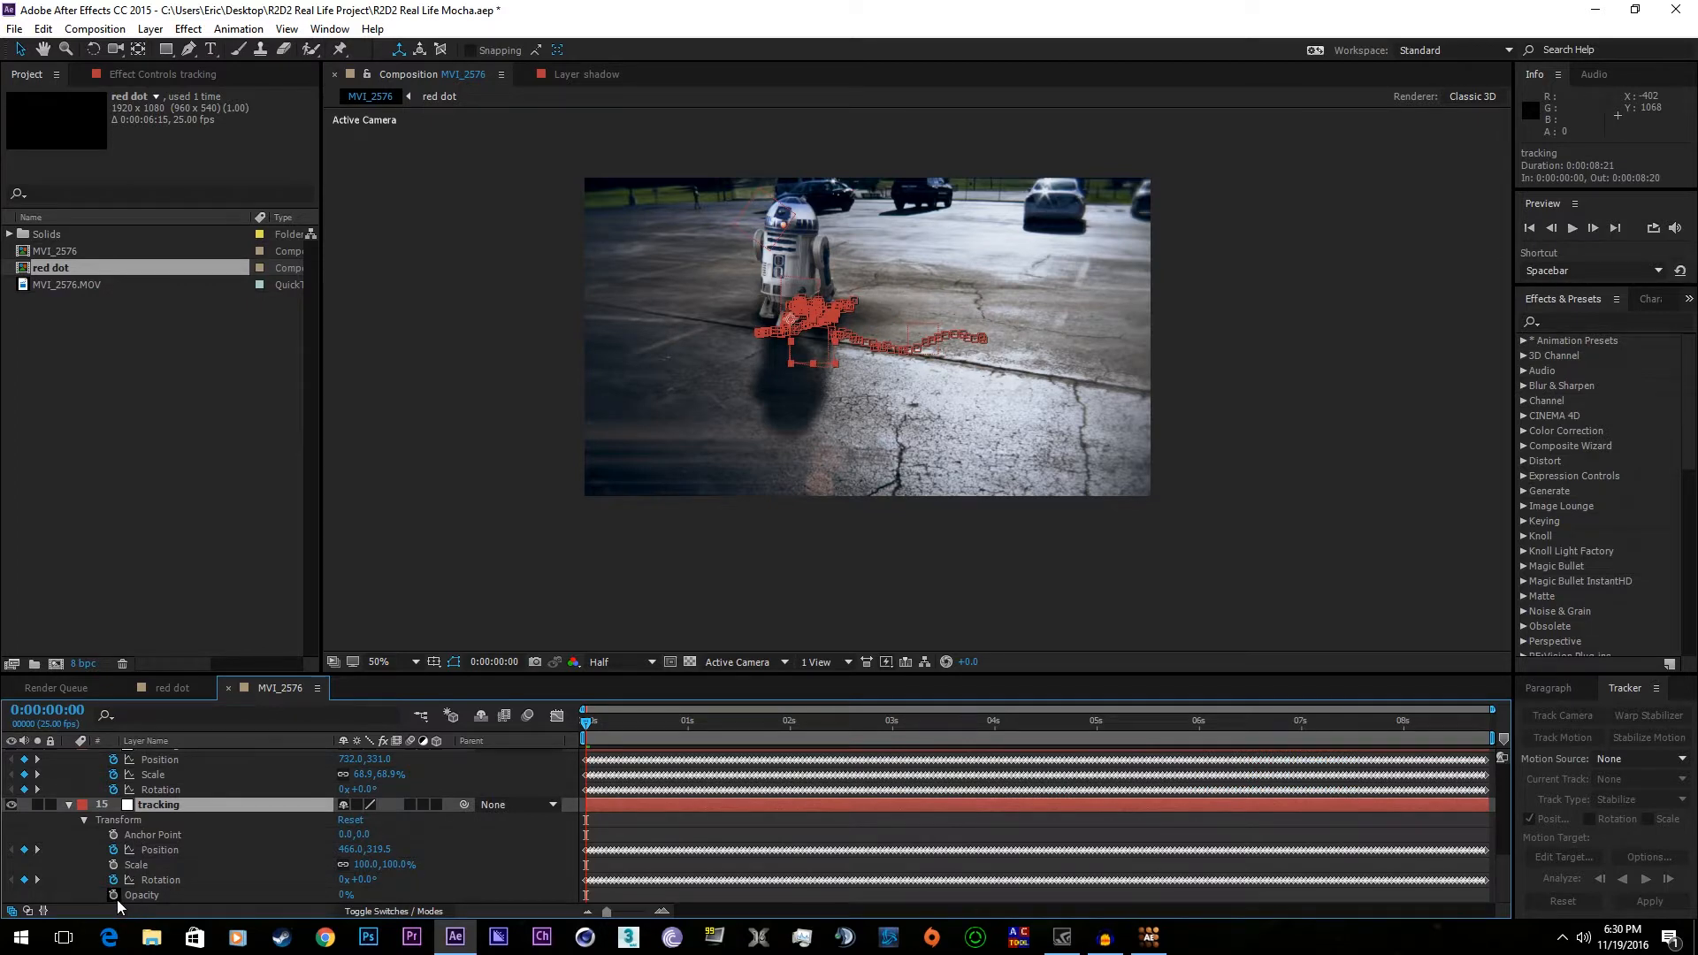
scroll(122, 873, up, 1)
click(115, 820)
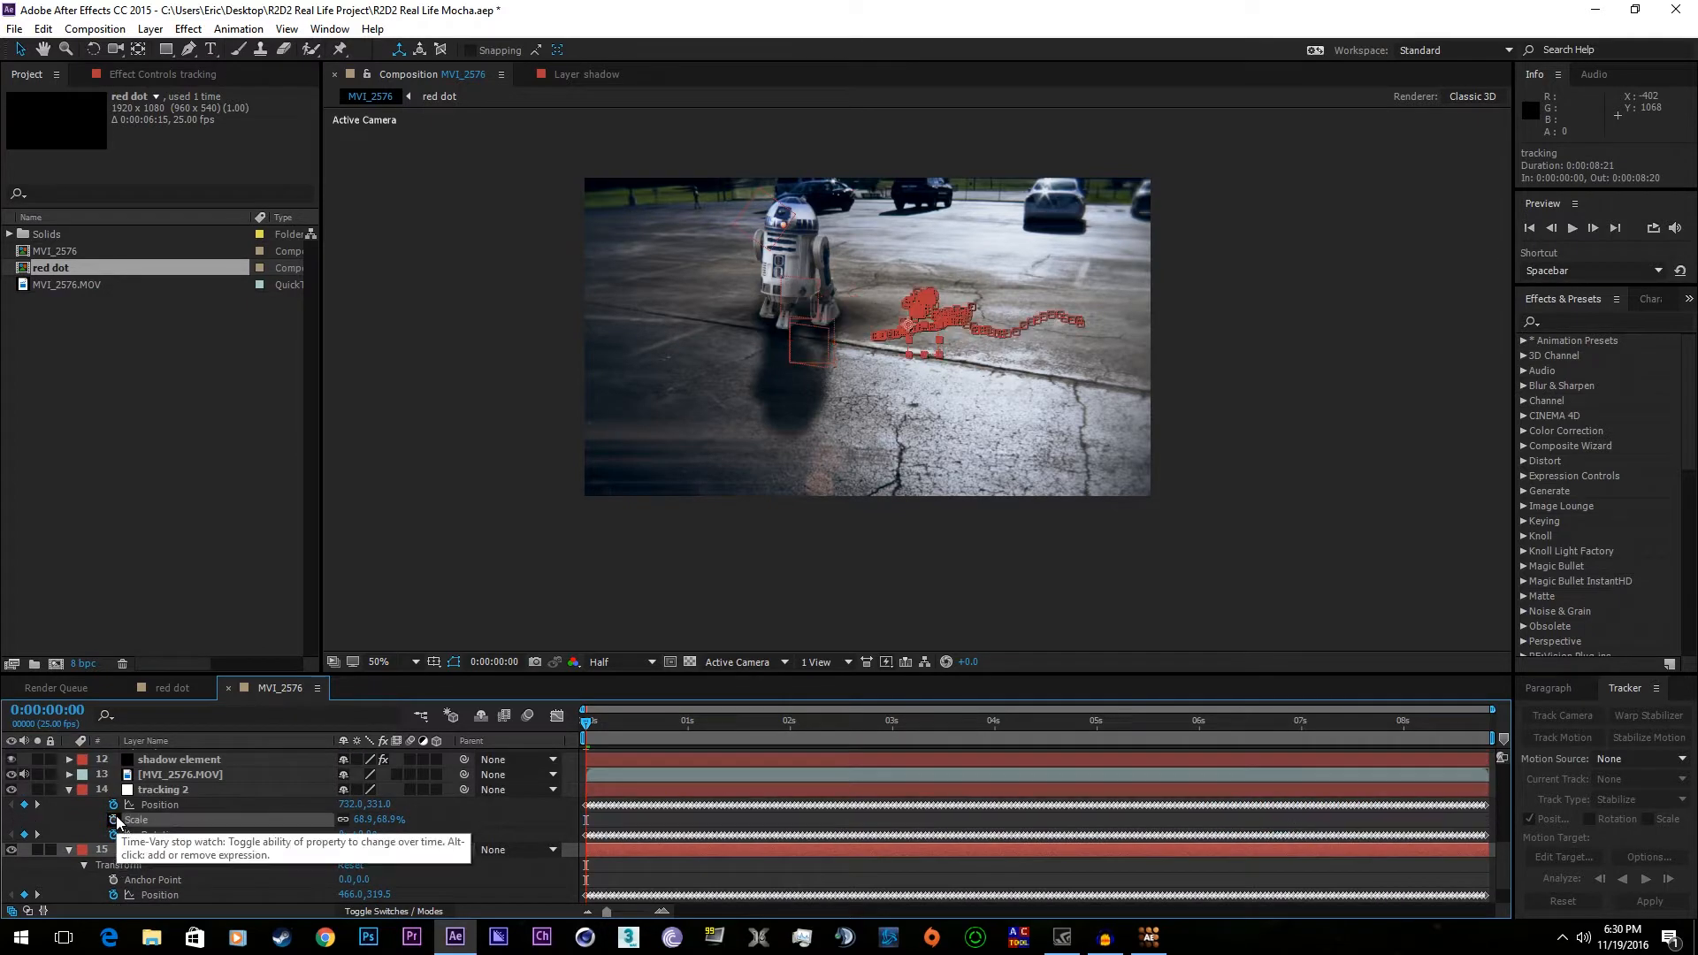
scroll(186, 889, down, 1)
scroll(189, 865, up, 1)
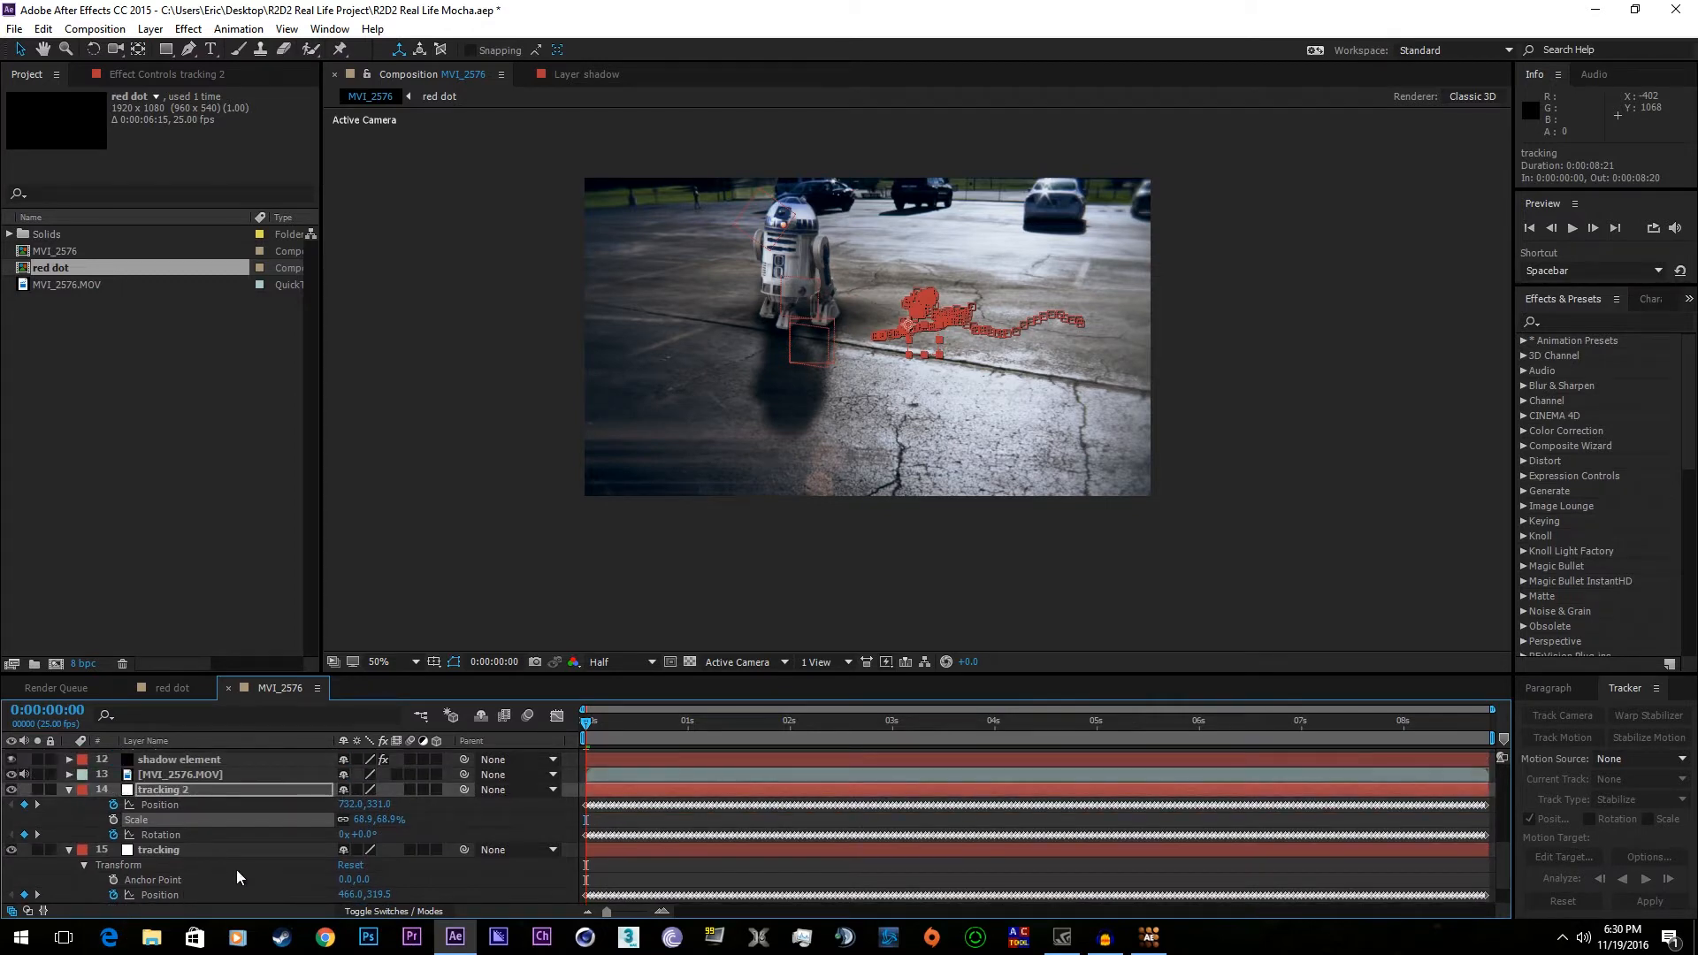
- Parent the shadow and shadow controller layers to the tracking 2 null
scroll(78, 854, up, 2)
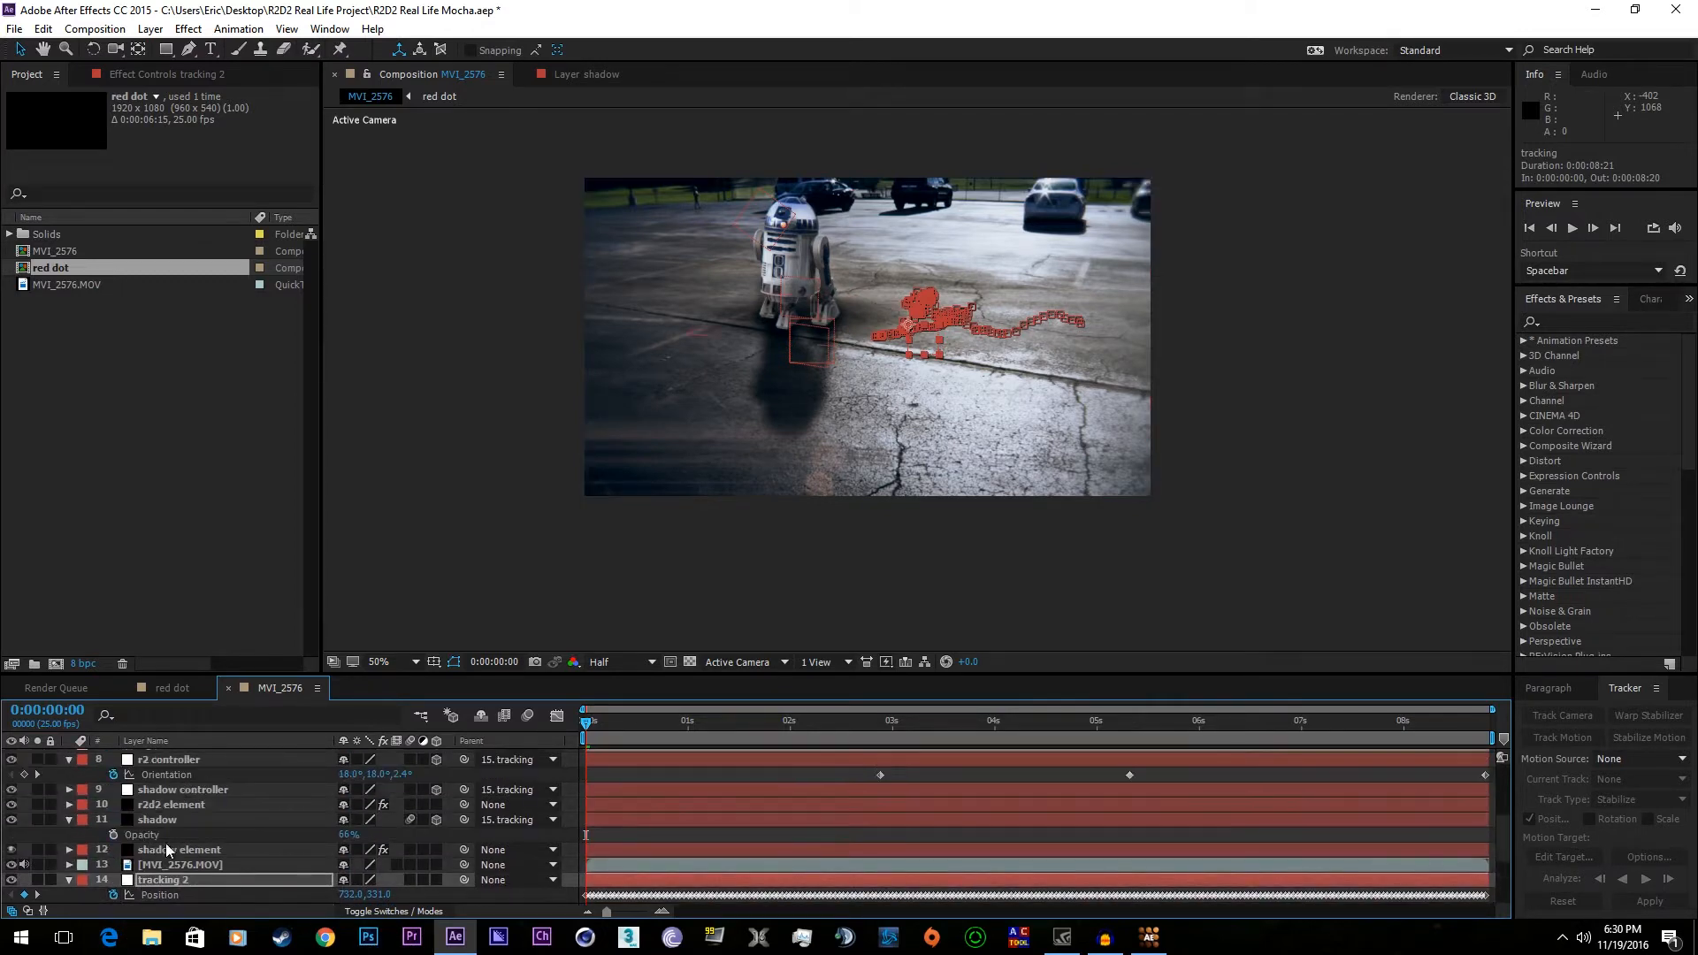
scroll(527, 884, up, 3)
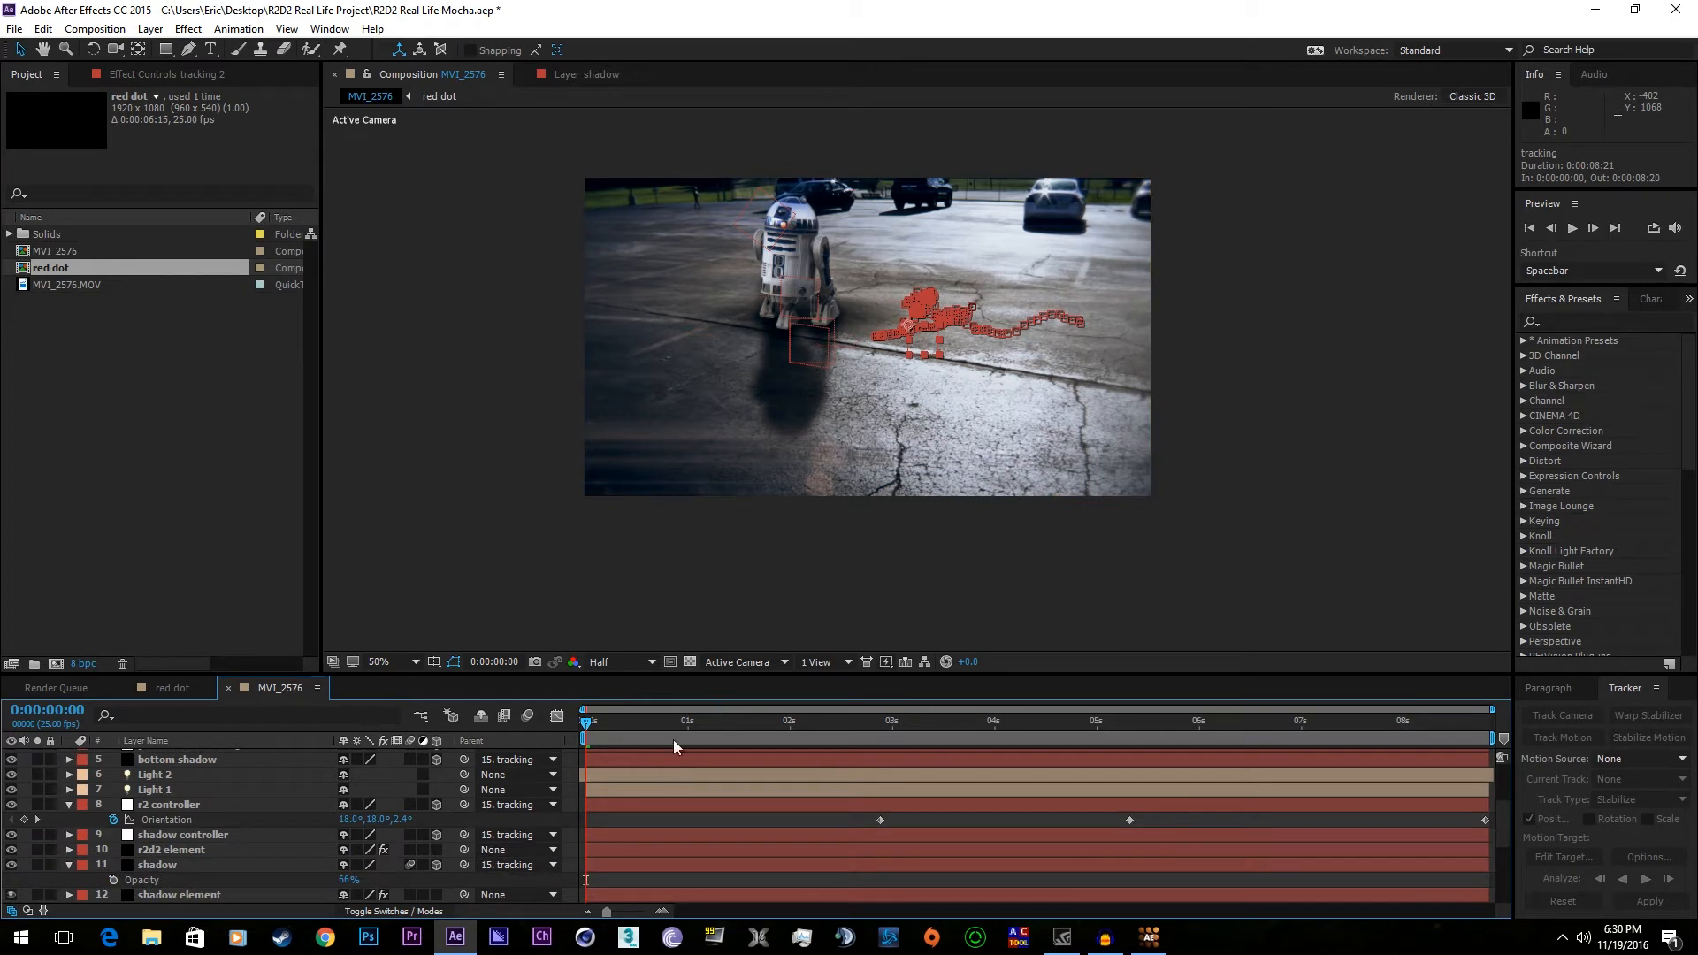
click(517, 864)
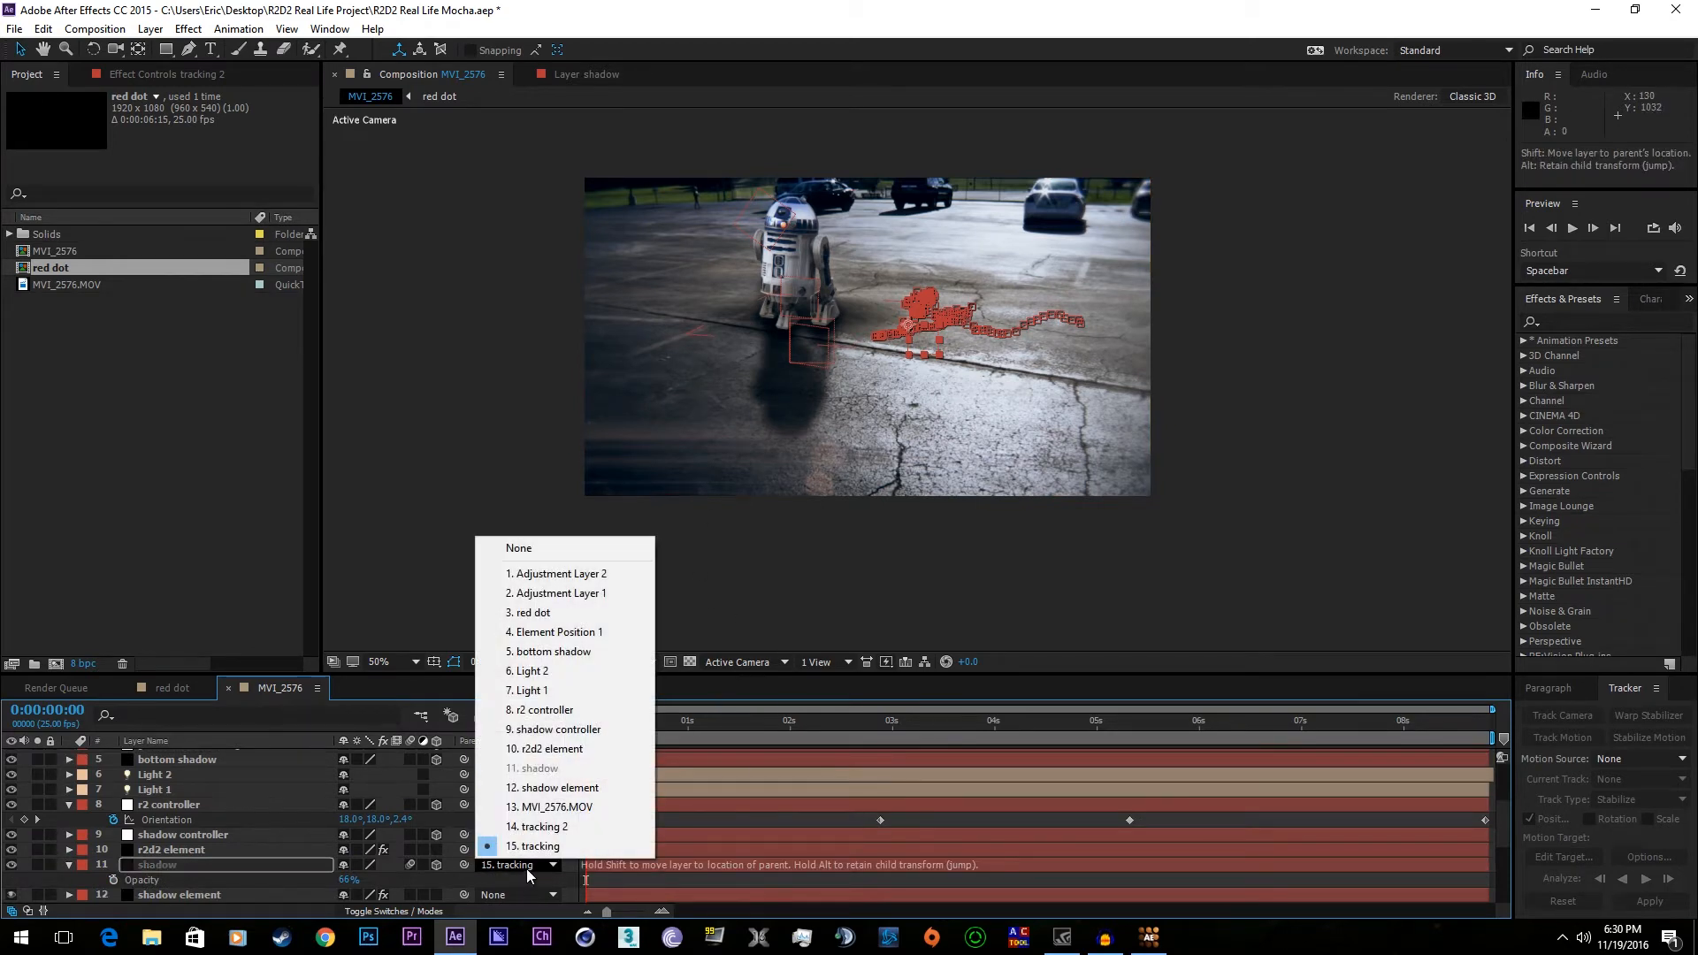
click(579, 827)
click(518, 835)
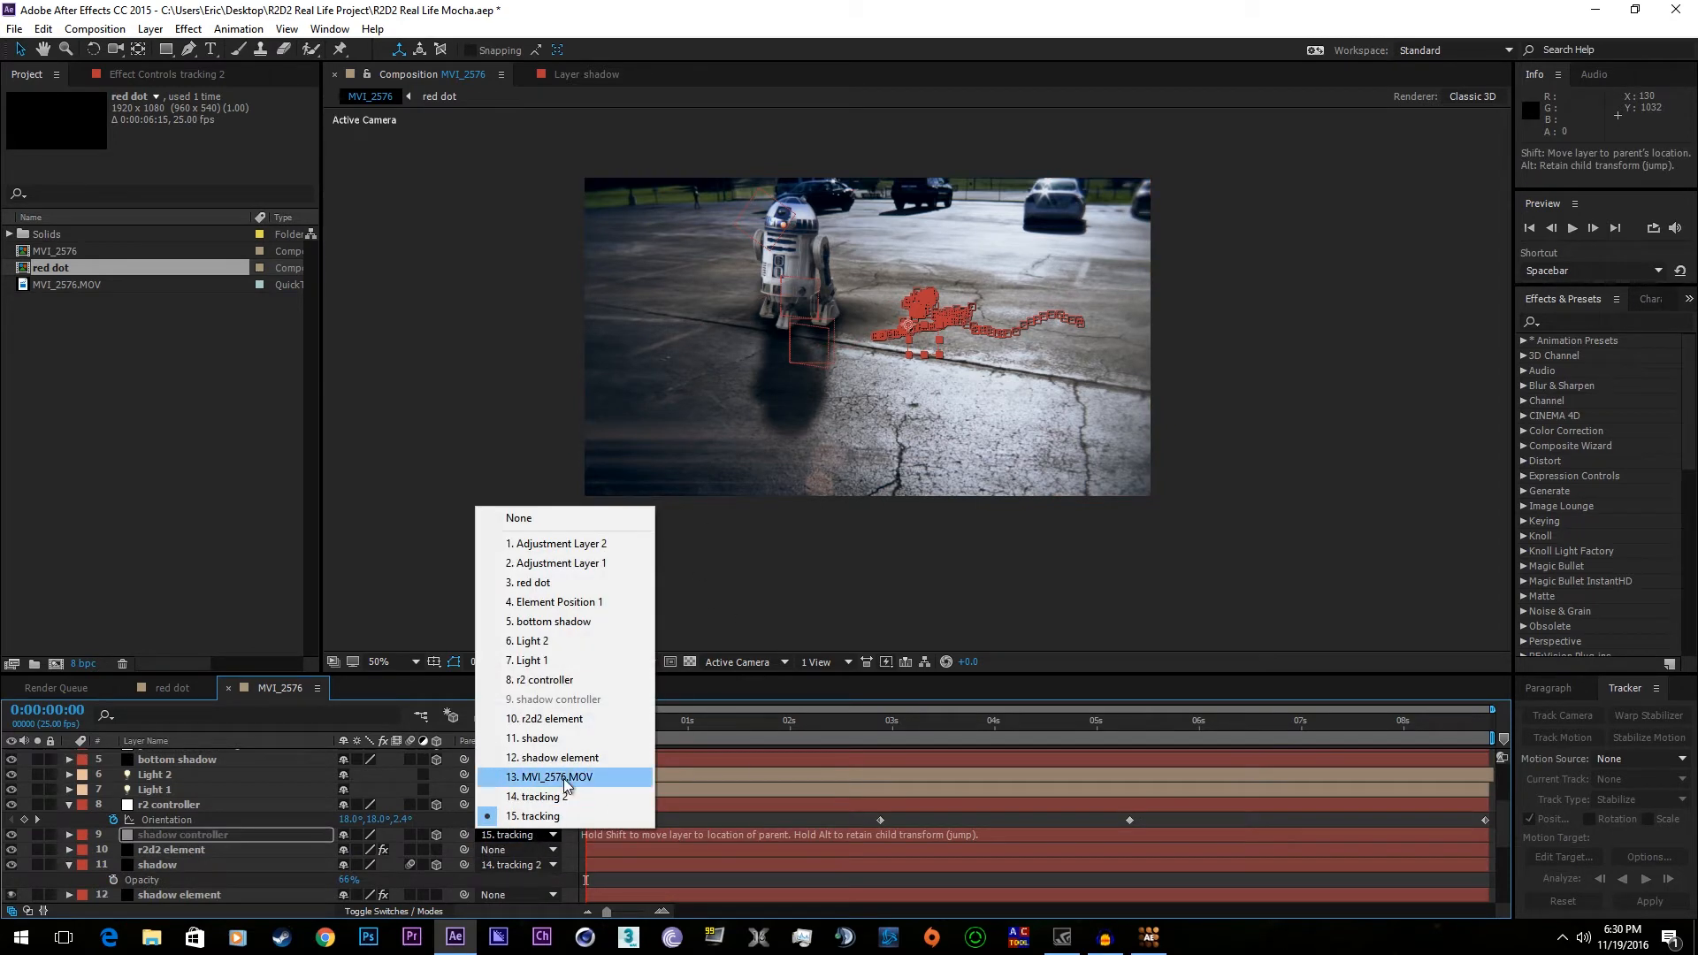
click(562, 796)
- Parent the r2 controller and bottom shadow layers to tracking 2
scroll(512, 834, up, 3)
click(515, 851)
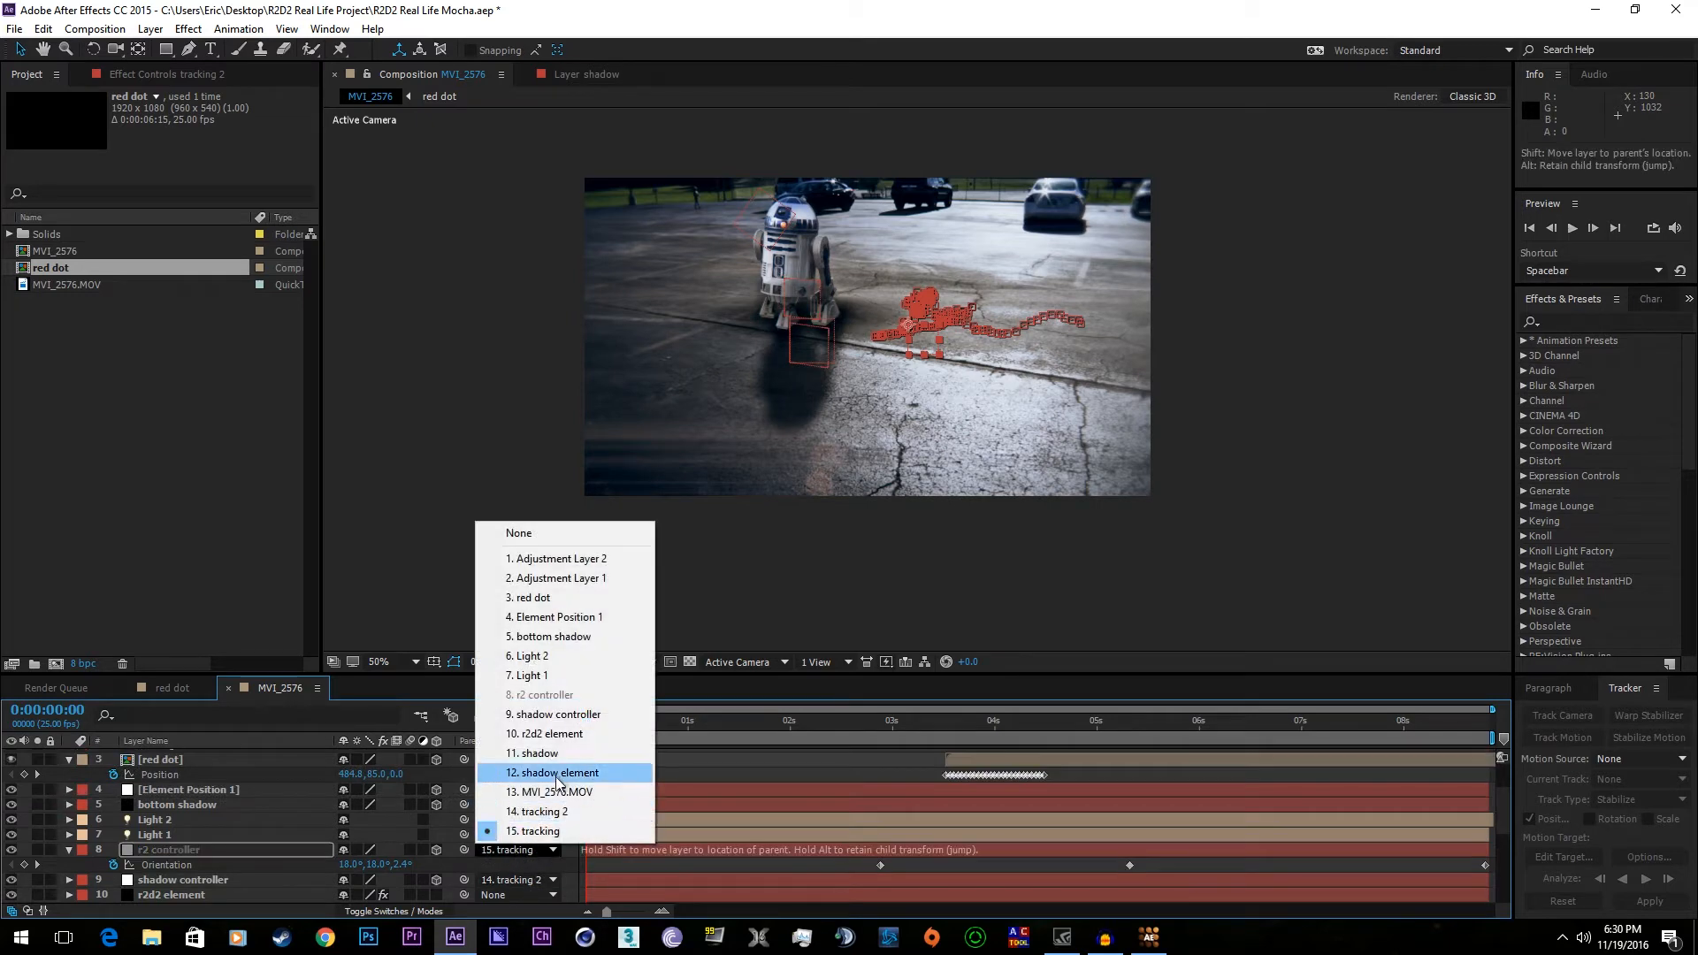
click(560, 812)
click(541, 804)
click(549, 769)
- Review the layer parenting and both nulls' transform keyframes, and briefly preview the start of the composition
scroll(534, 809, up, 5)
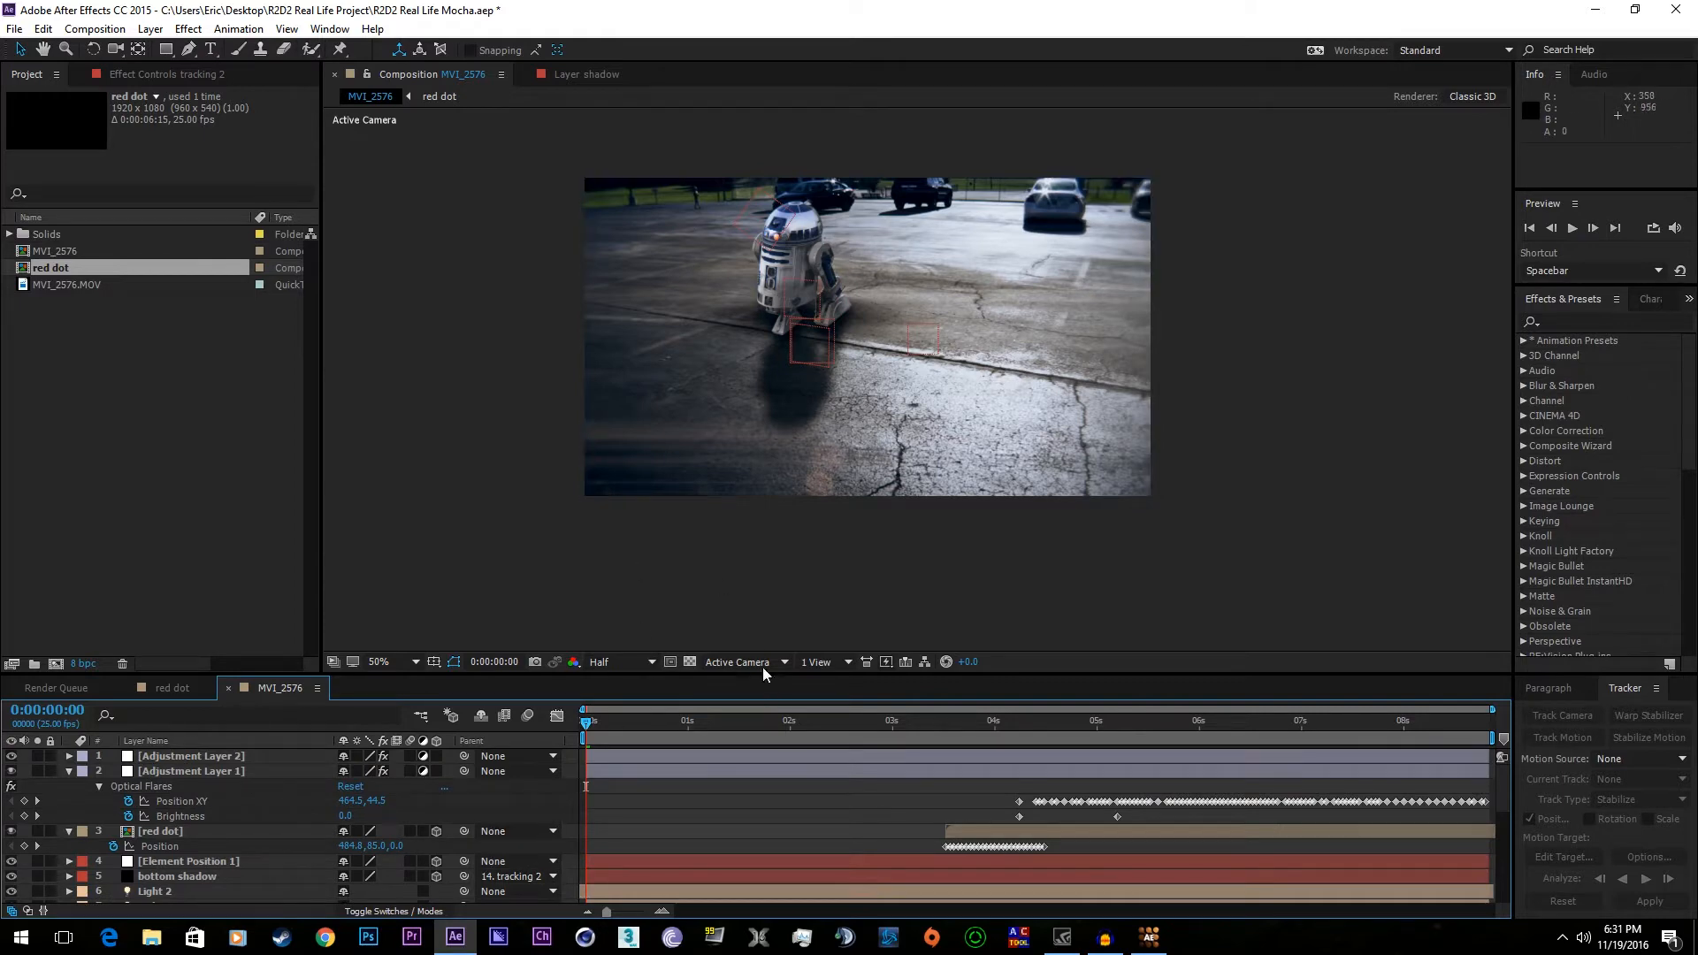
scroll(495, 853, down, 10)
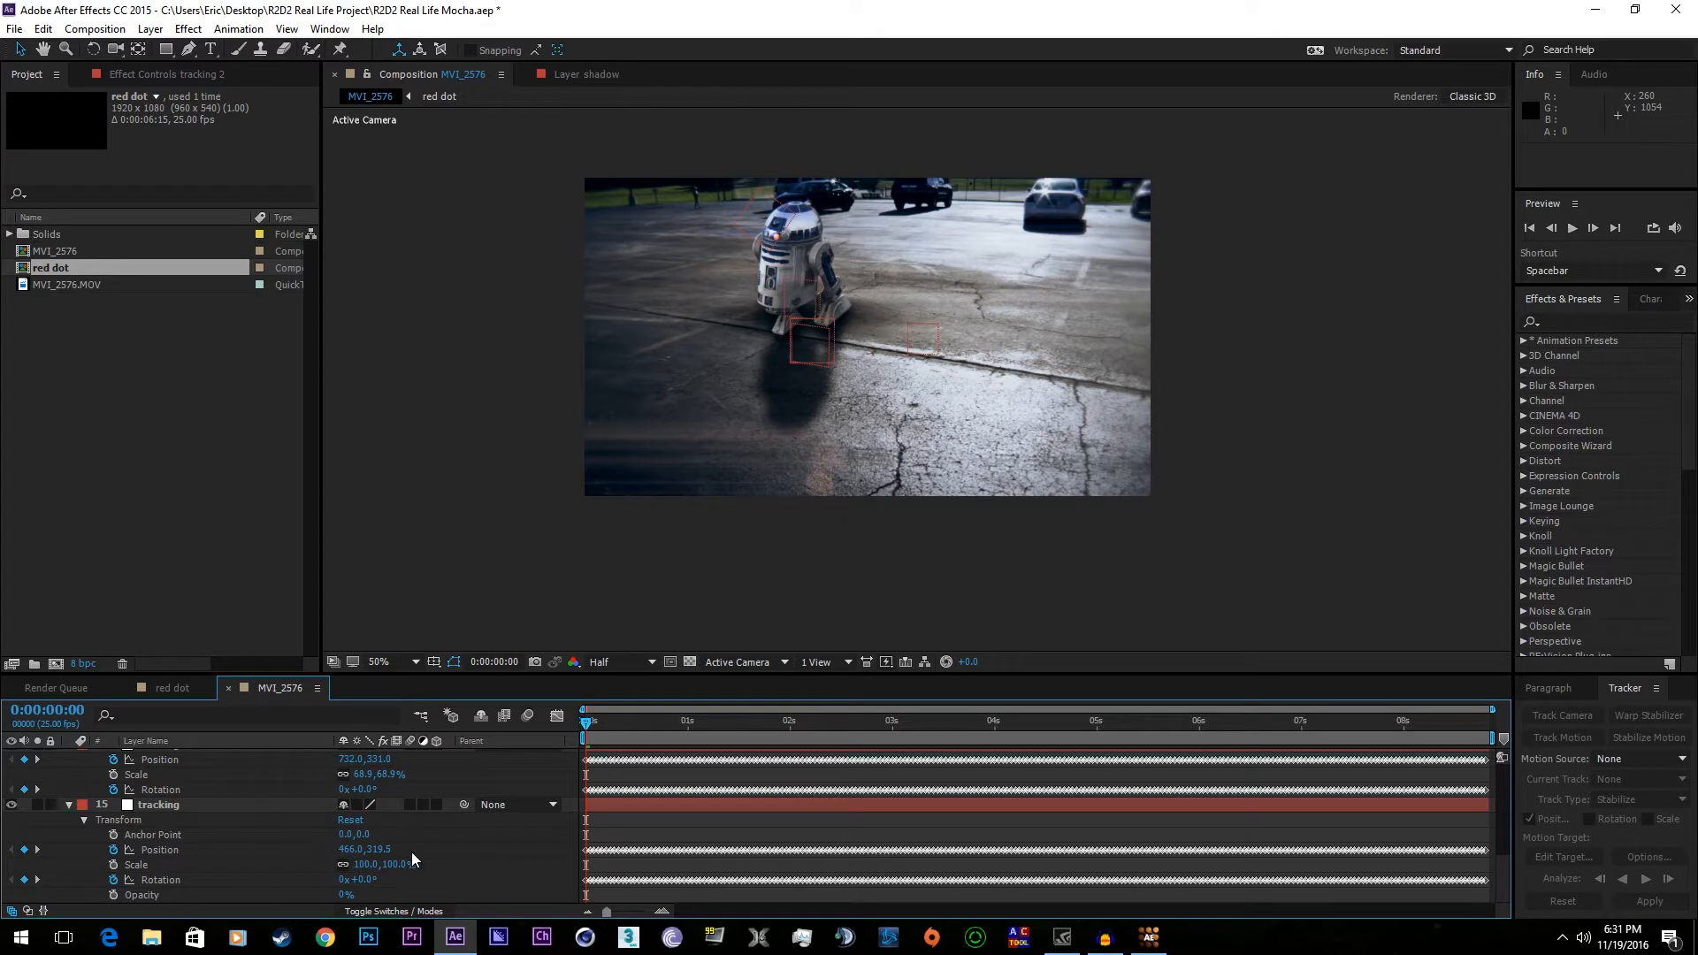
scroll(430, 844, up, 2)
scroll(430, 845, down, 2)
scroll(315, 817, up, 2)
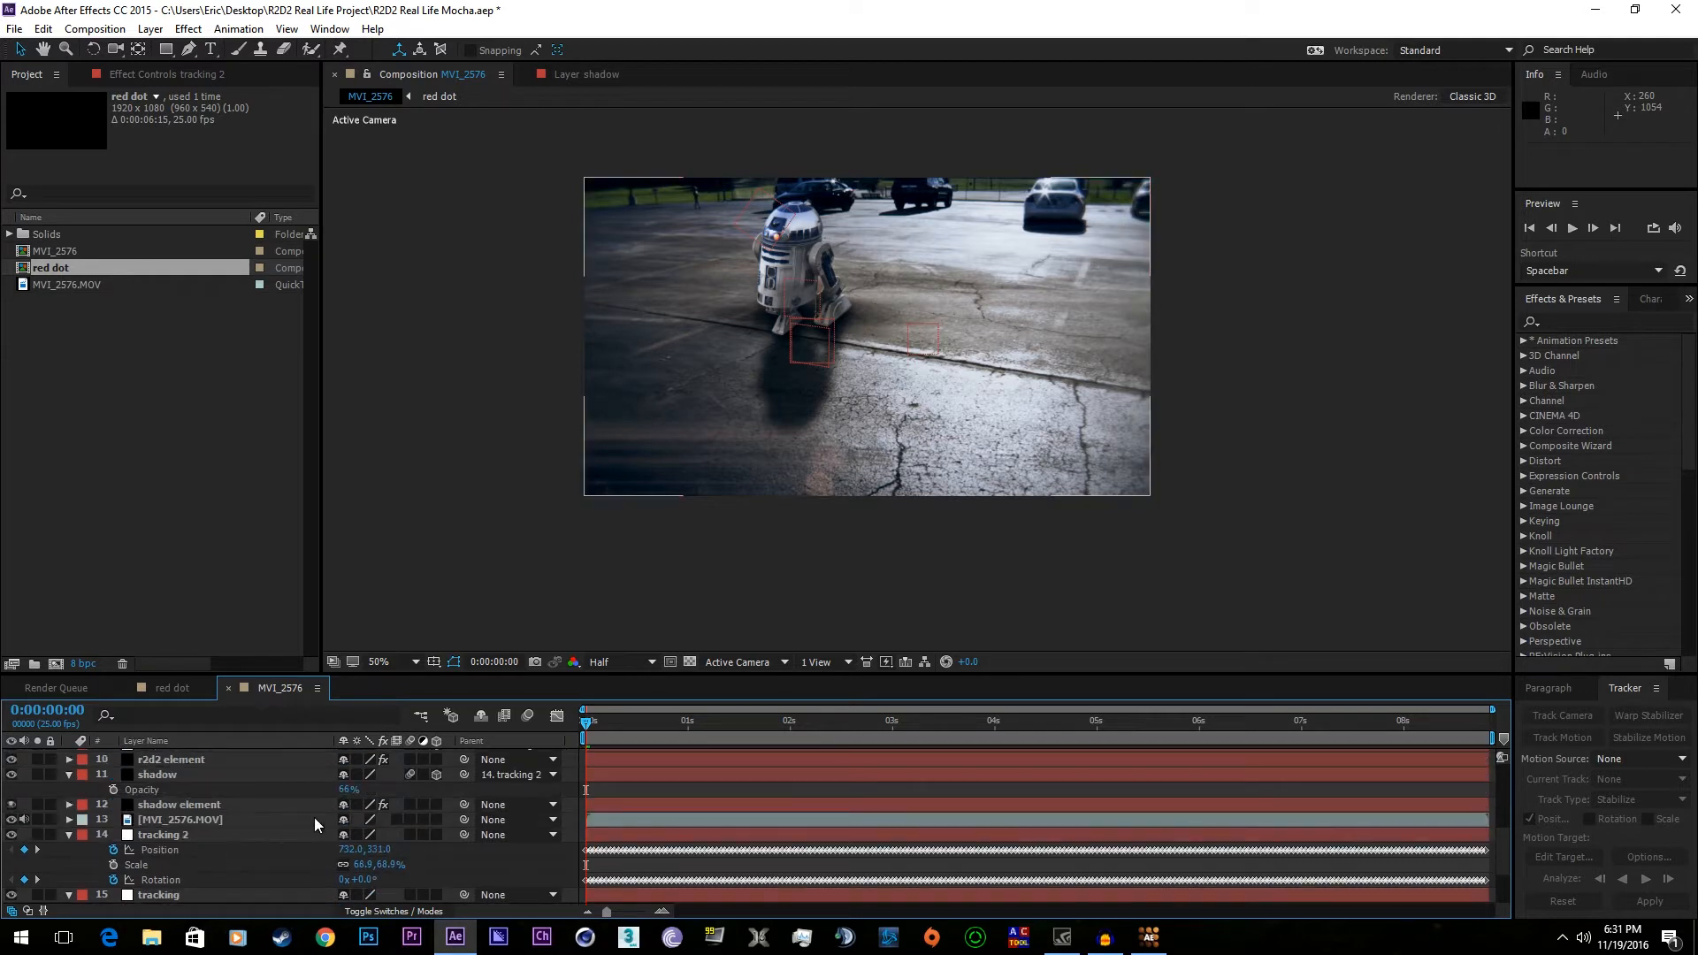
key(space)
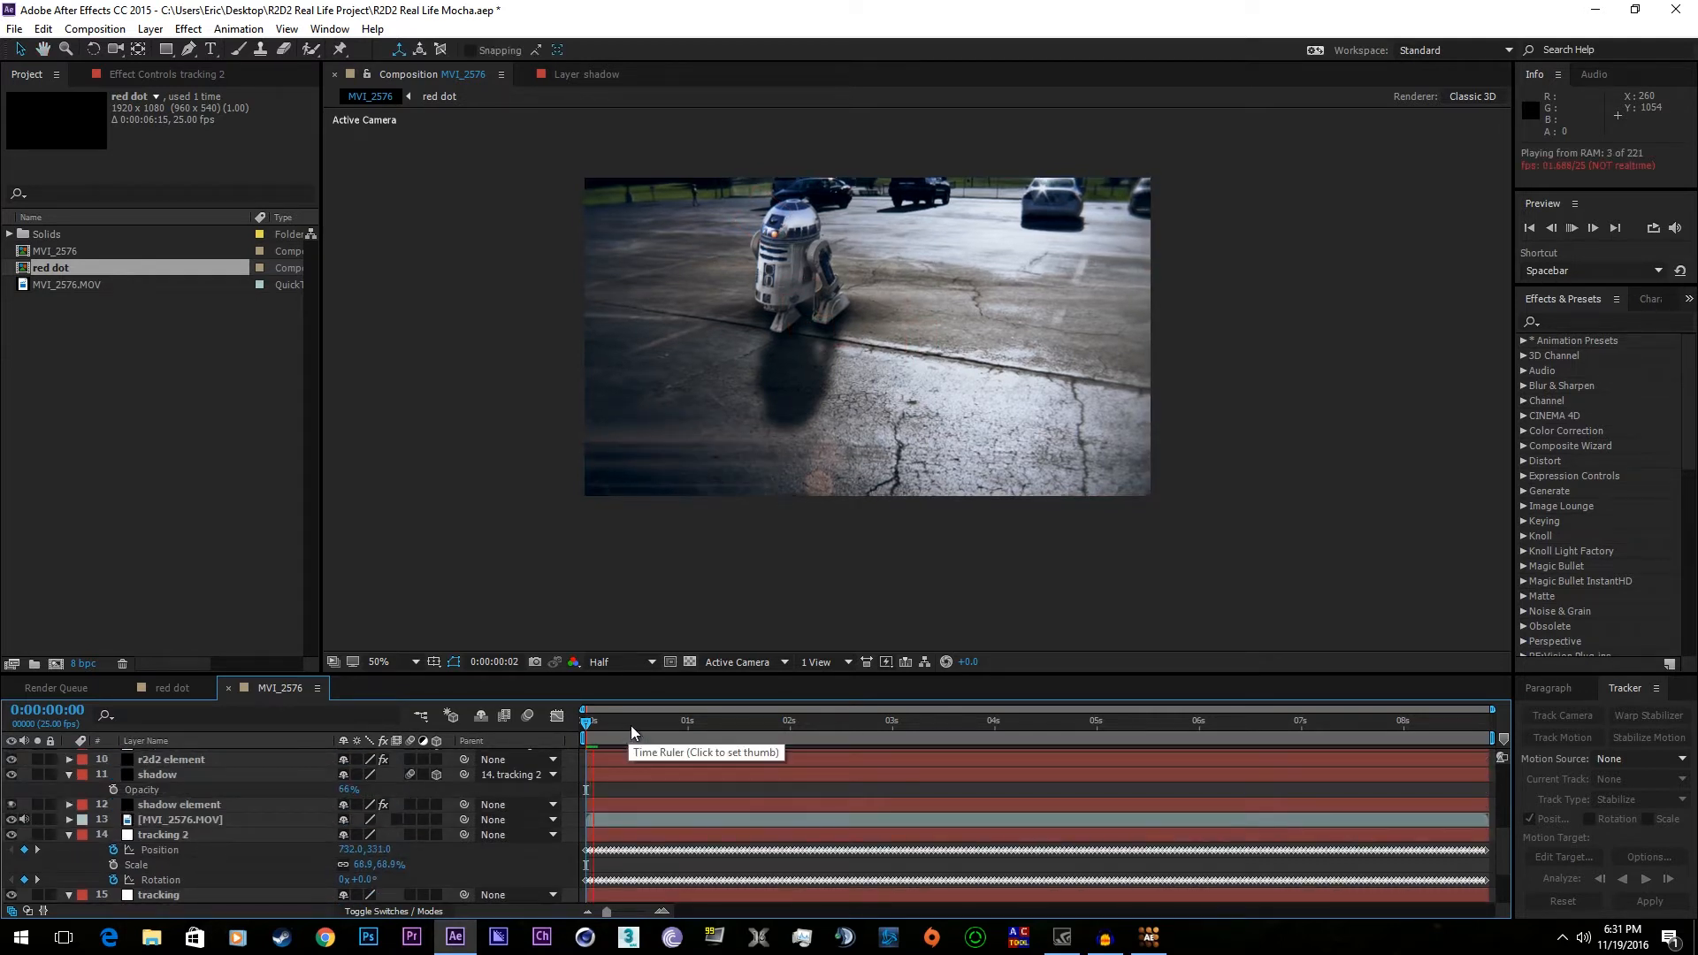
click(617, 661)
click(617, 669)
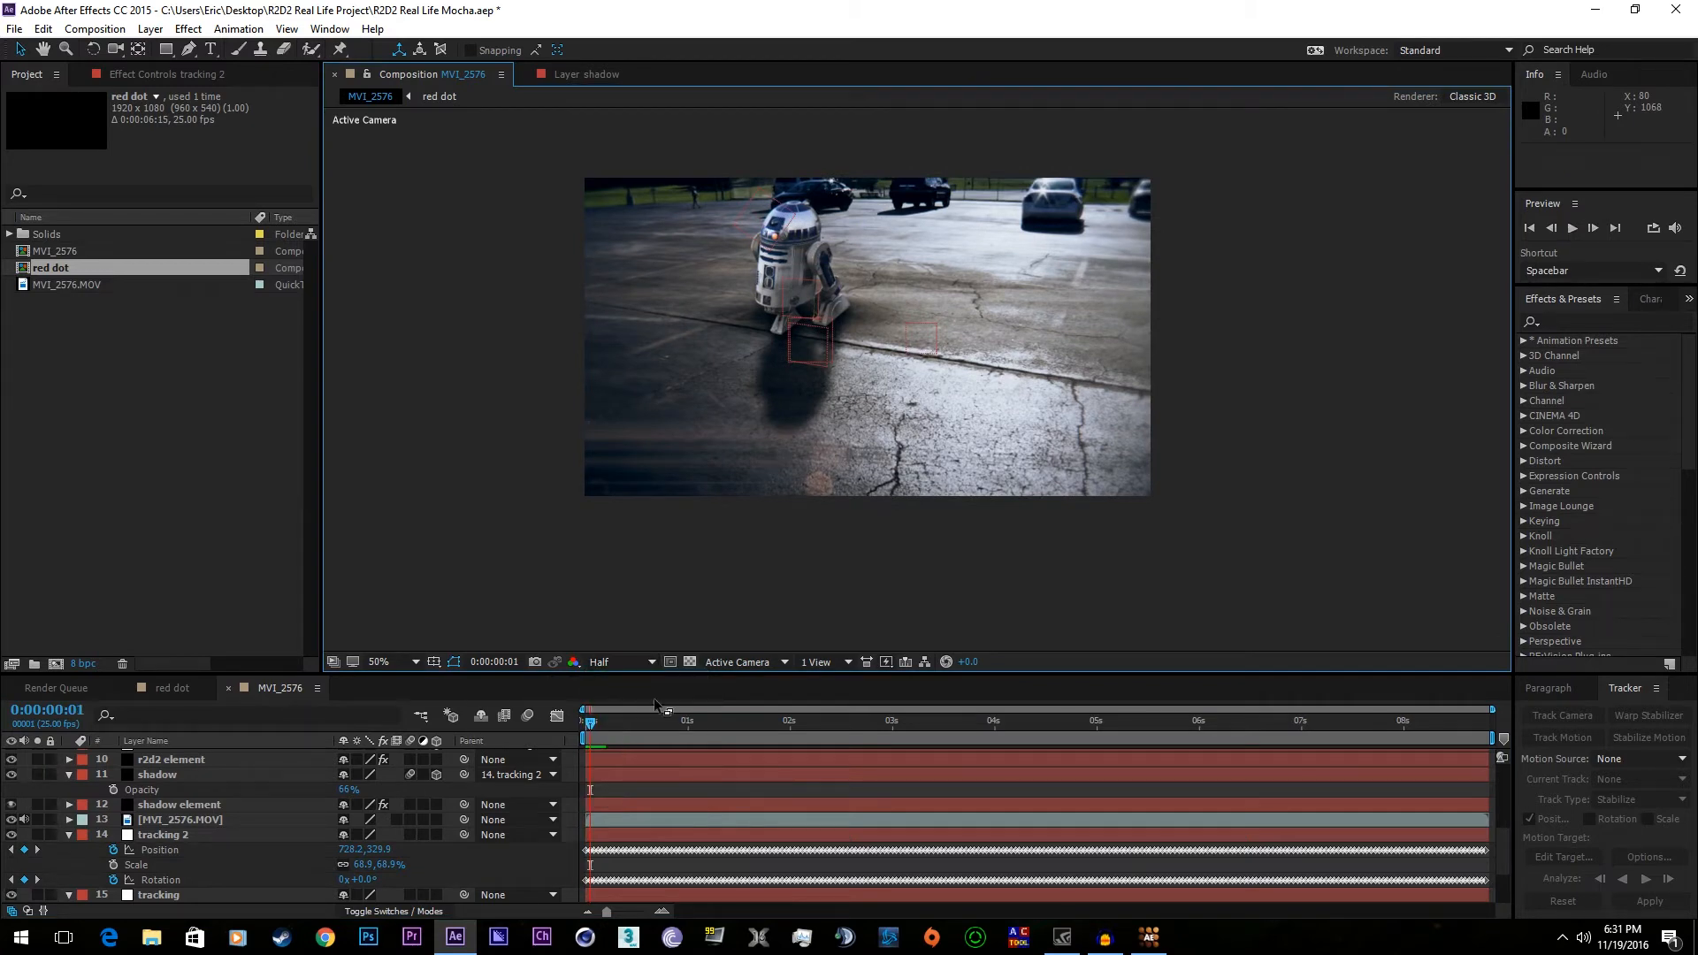
- Hide Adjustment Layer 1 and Adjustment Layer 2 to lighten the preview
scroll(667, 782, up, 5)
click(11, 756)
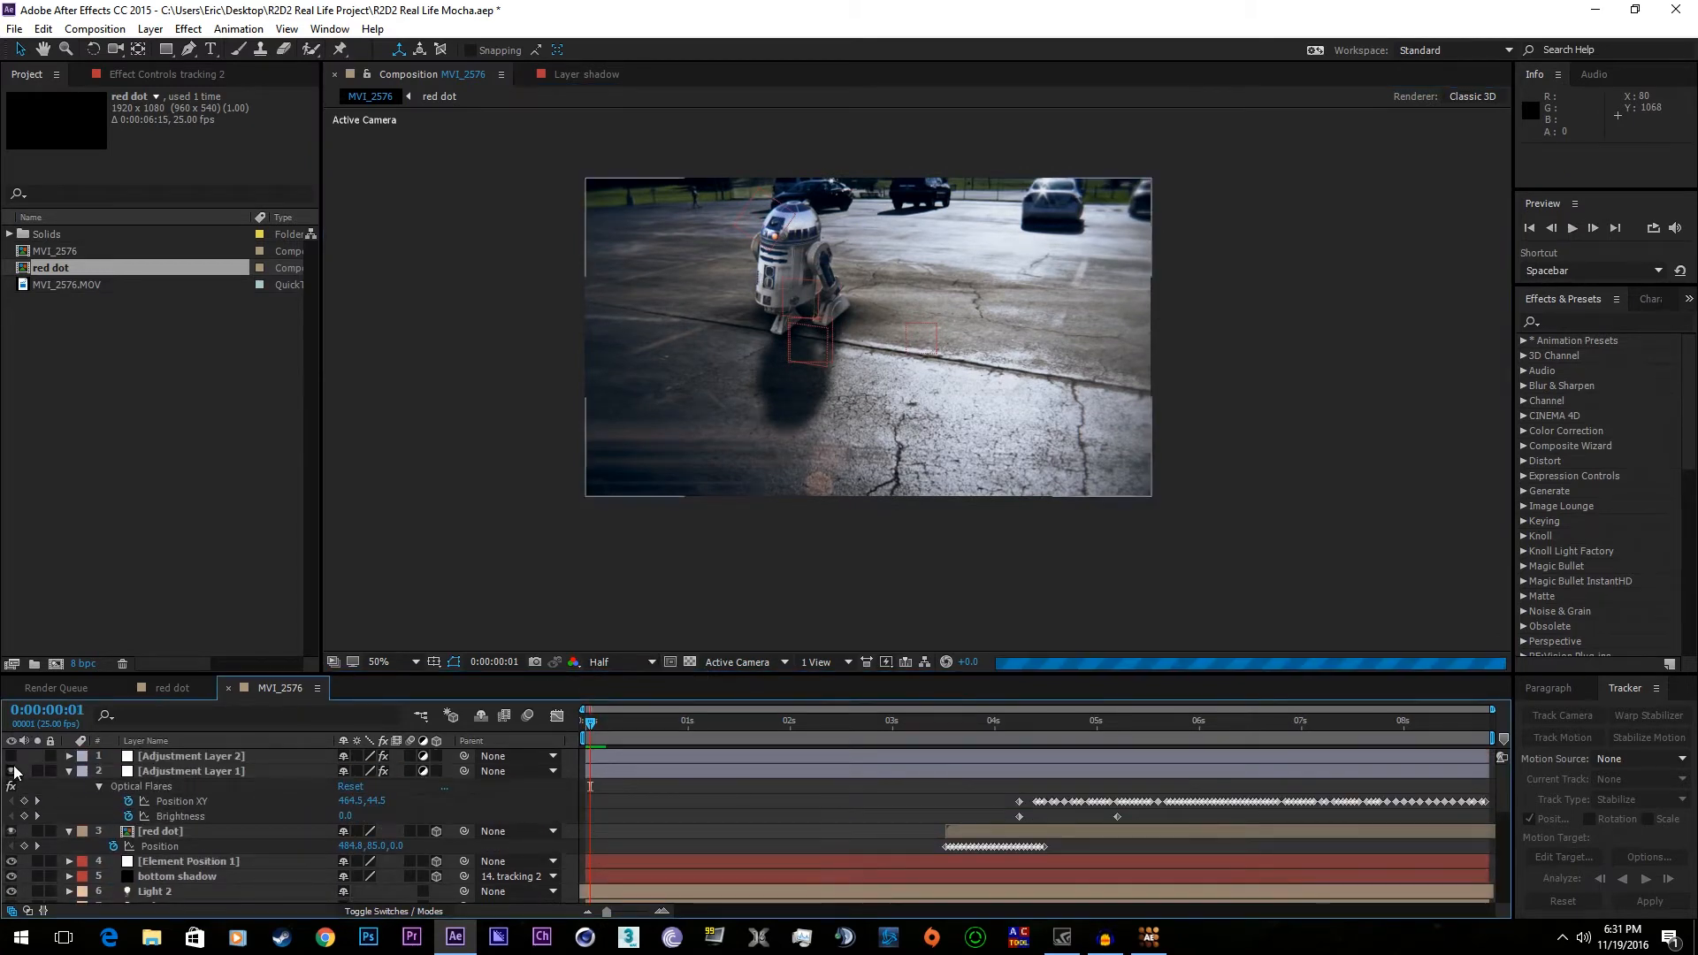
click(12, 770)
- Play the composition and step through frames between about 2 and 7.5 seconds to check how R2-D2 and its shadow follow the pavement
key(space)
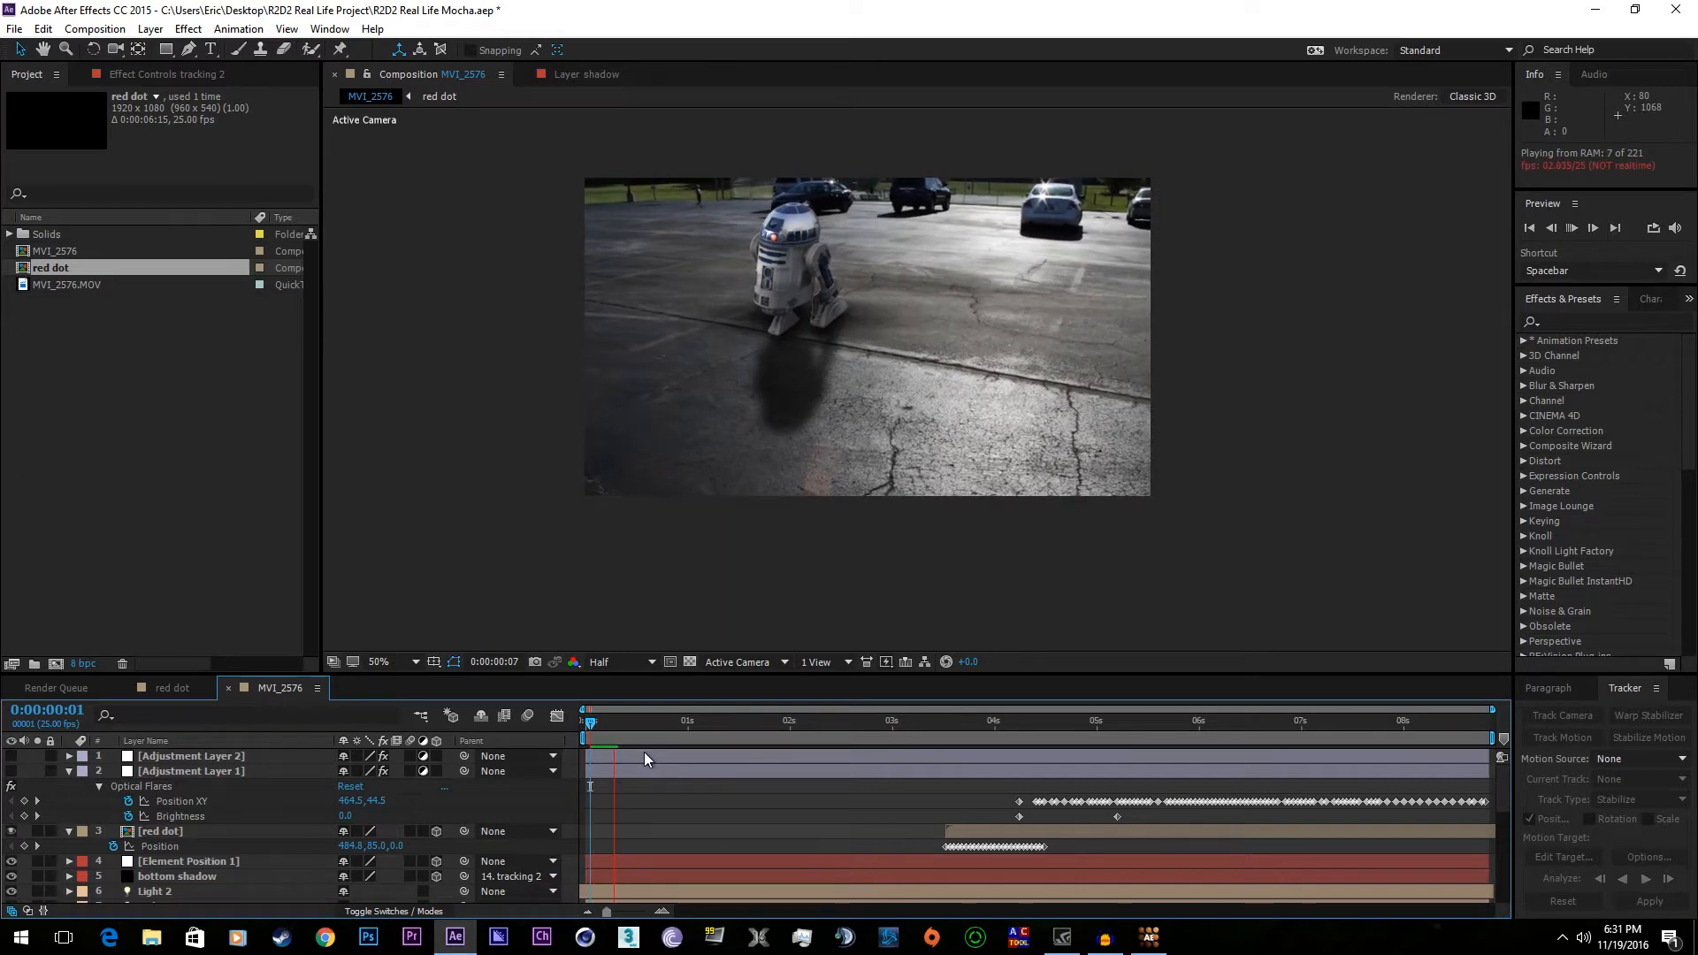
click(810, 723)
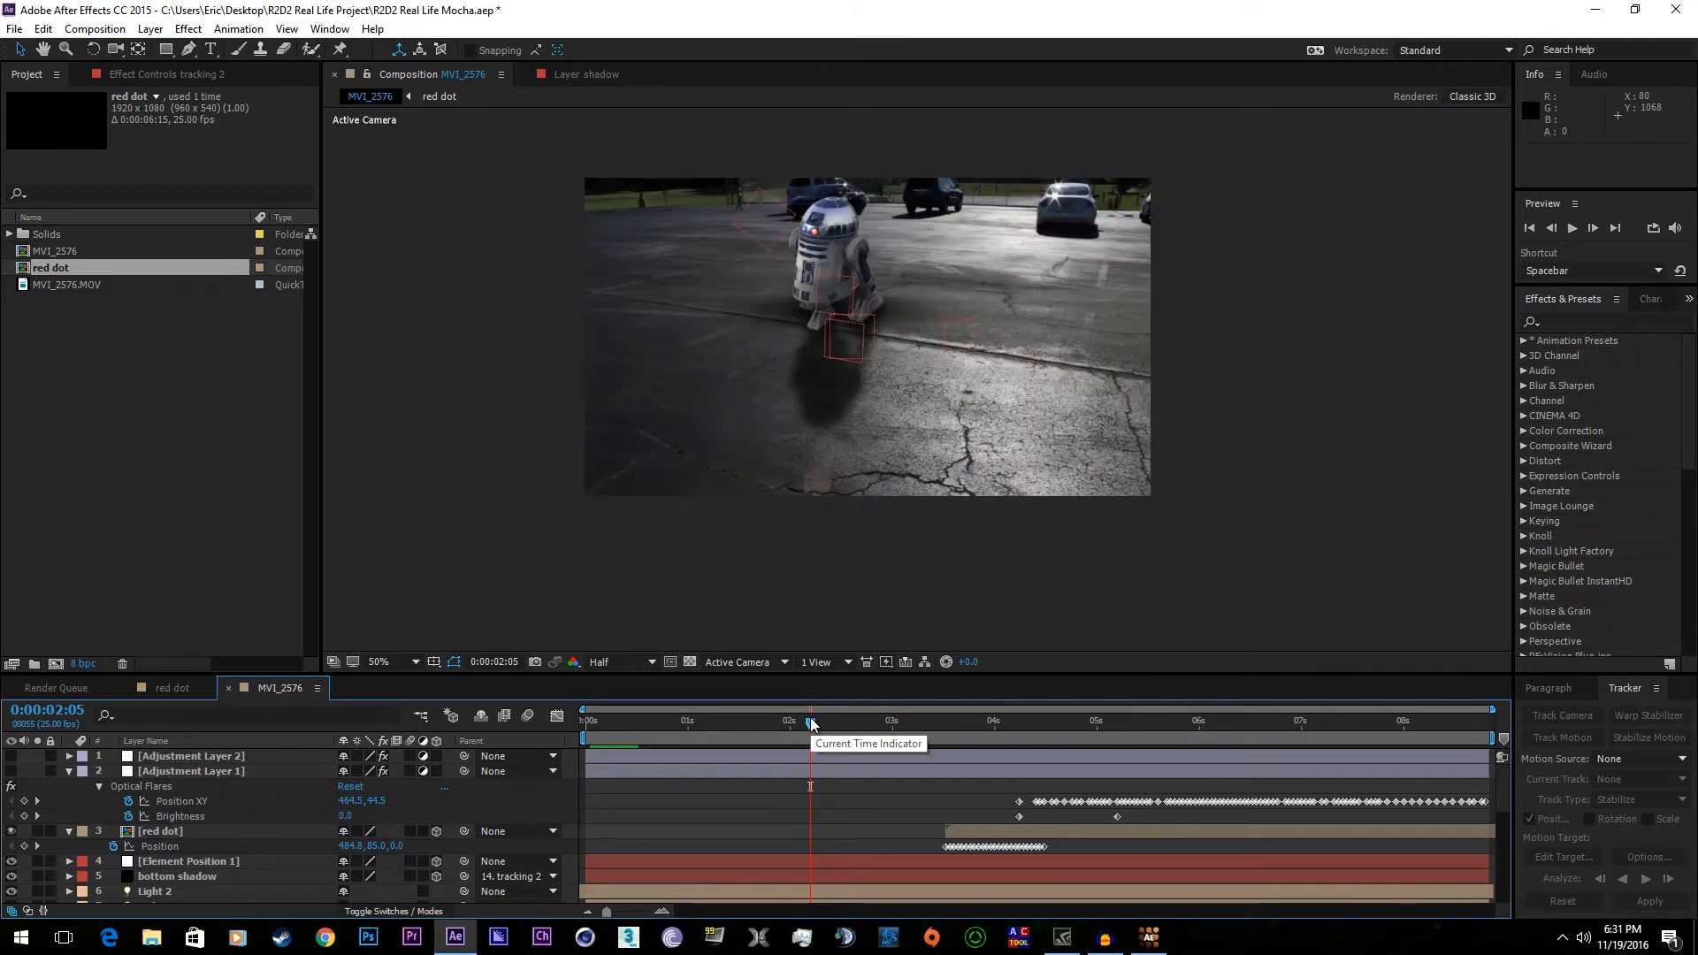
click(917, 723)
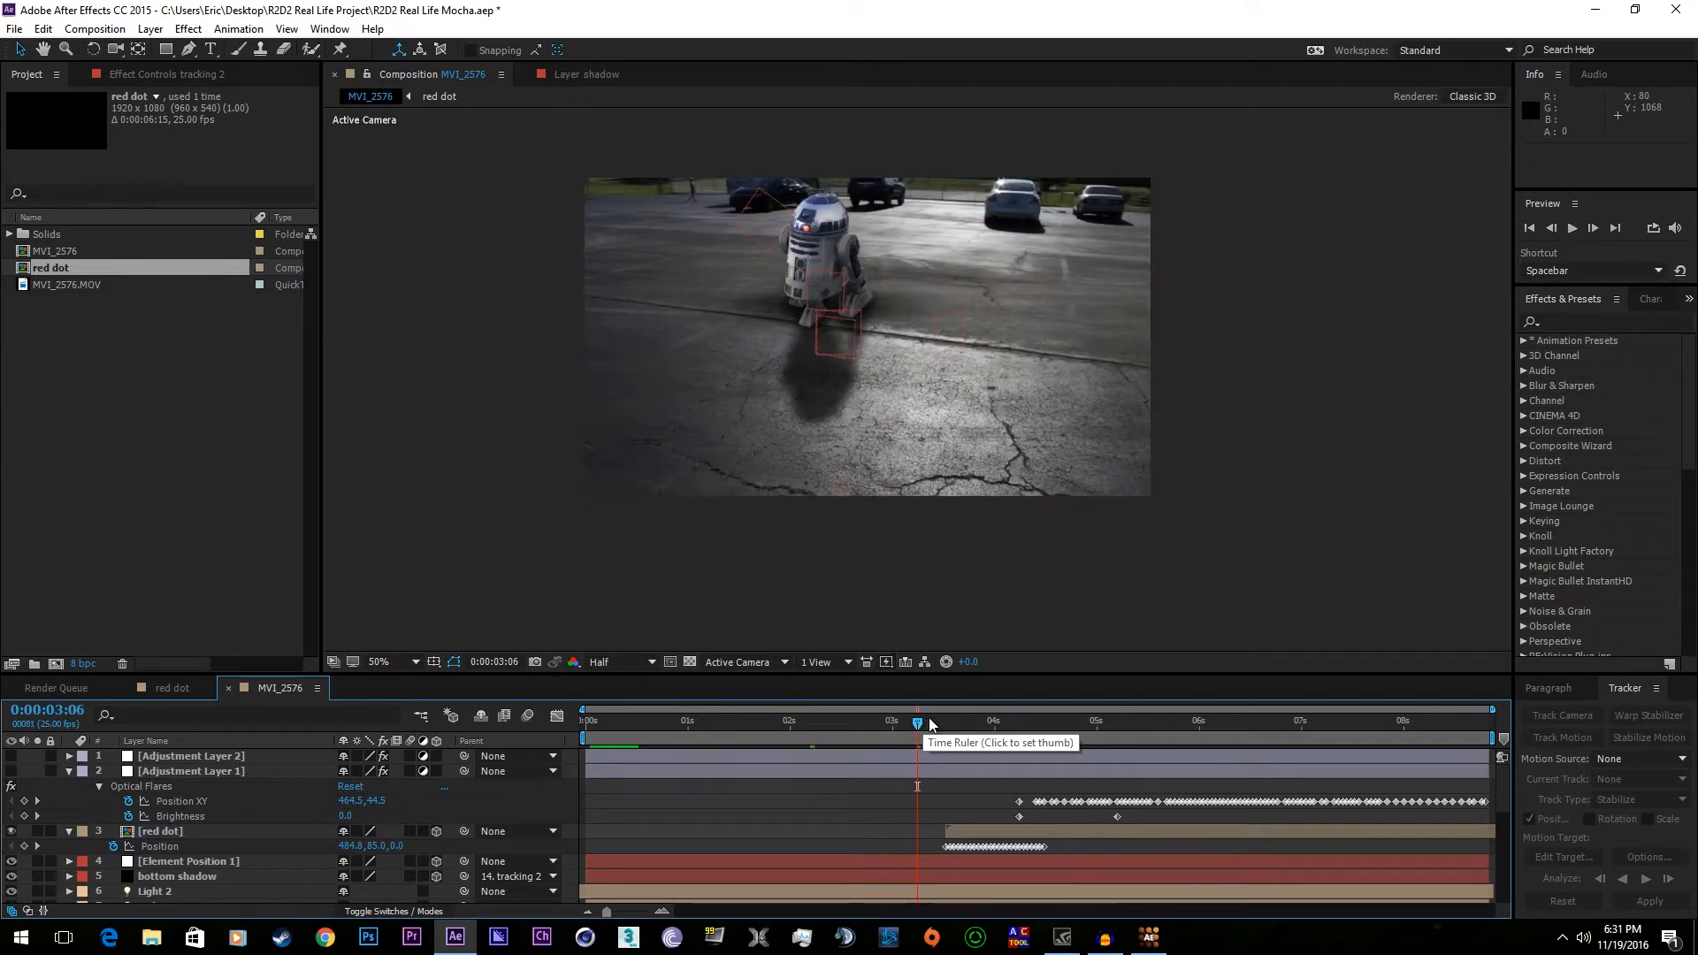
click(1049, 721)
click(1130, 722)
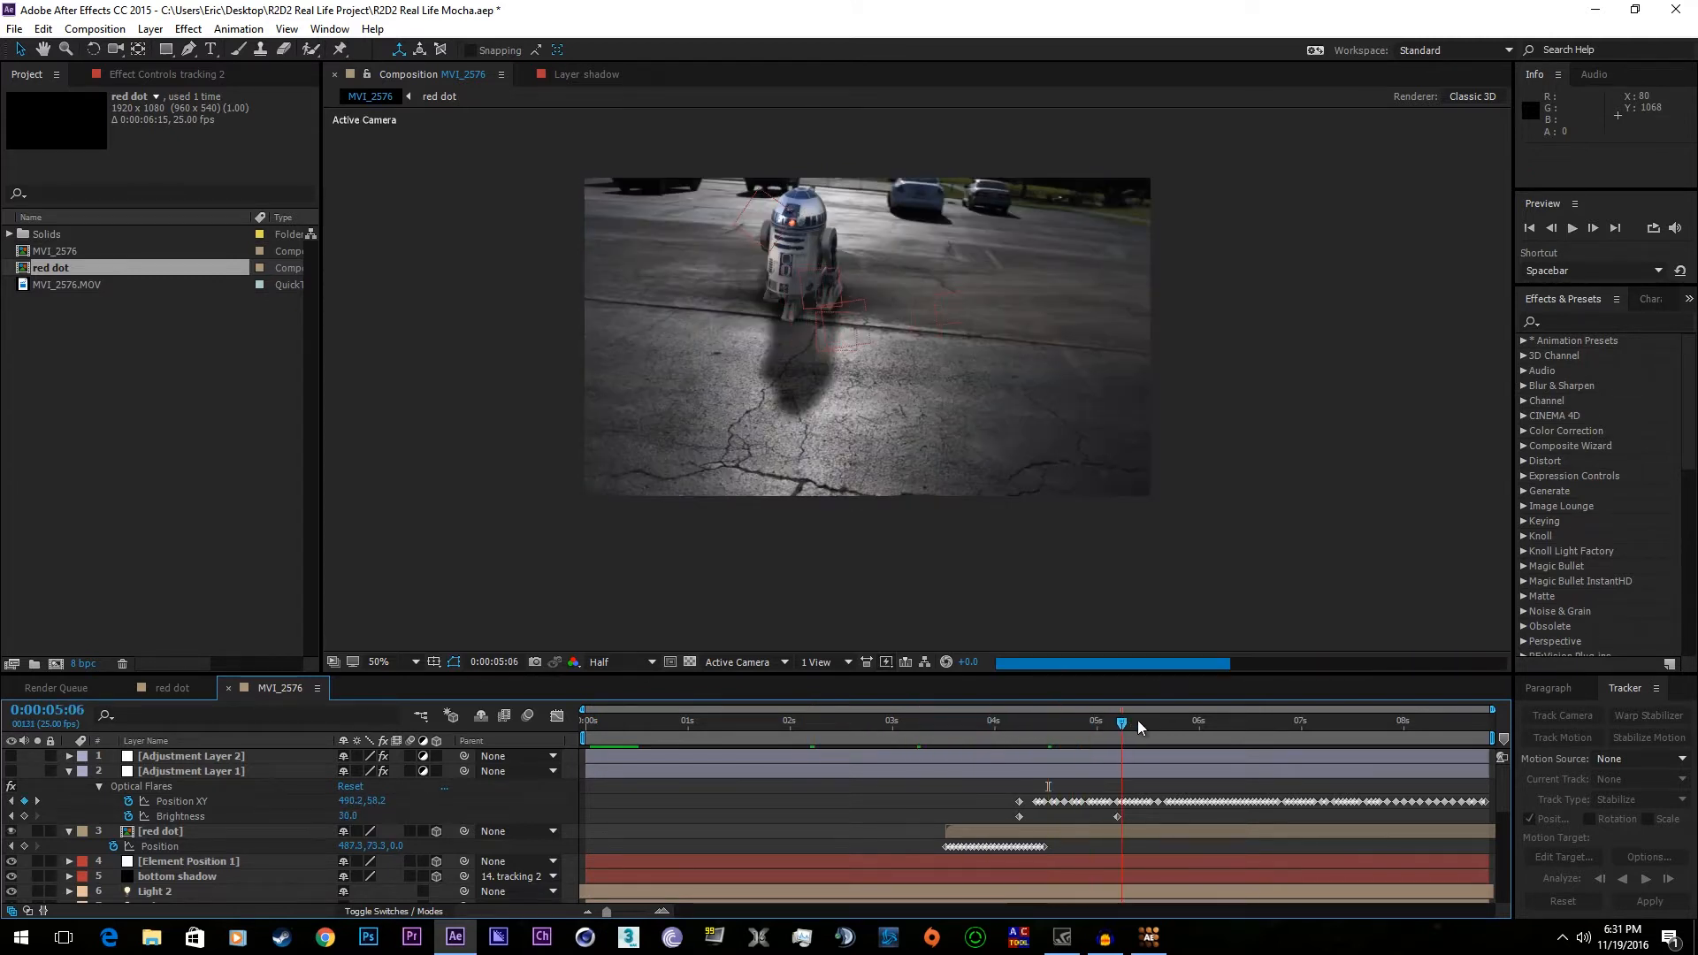
click(1227, 721)
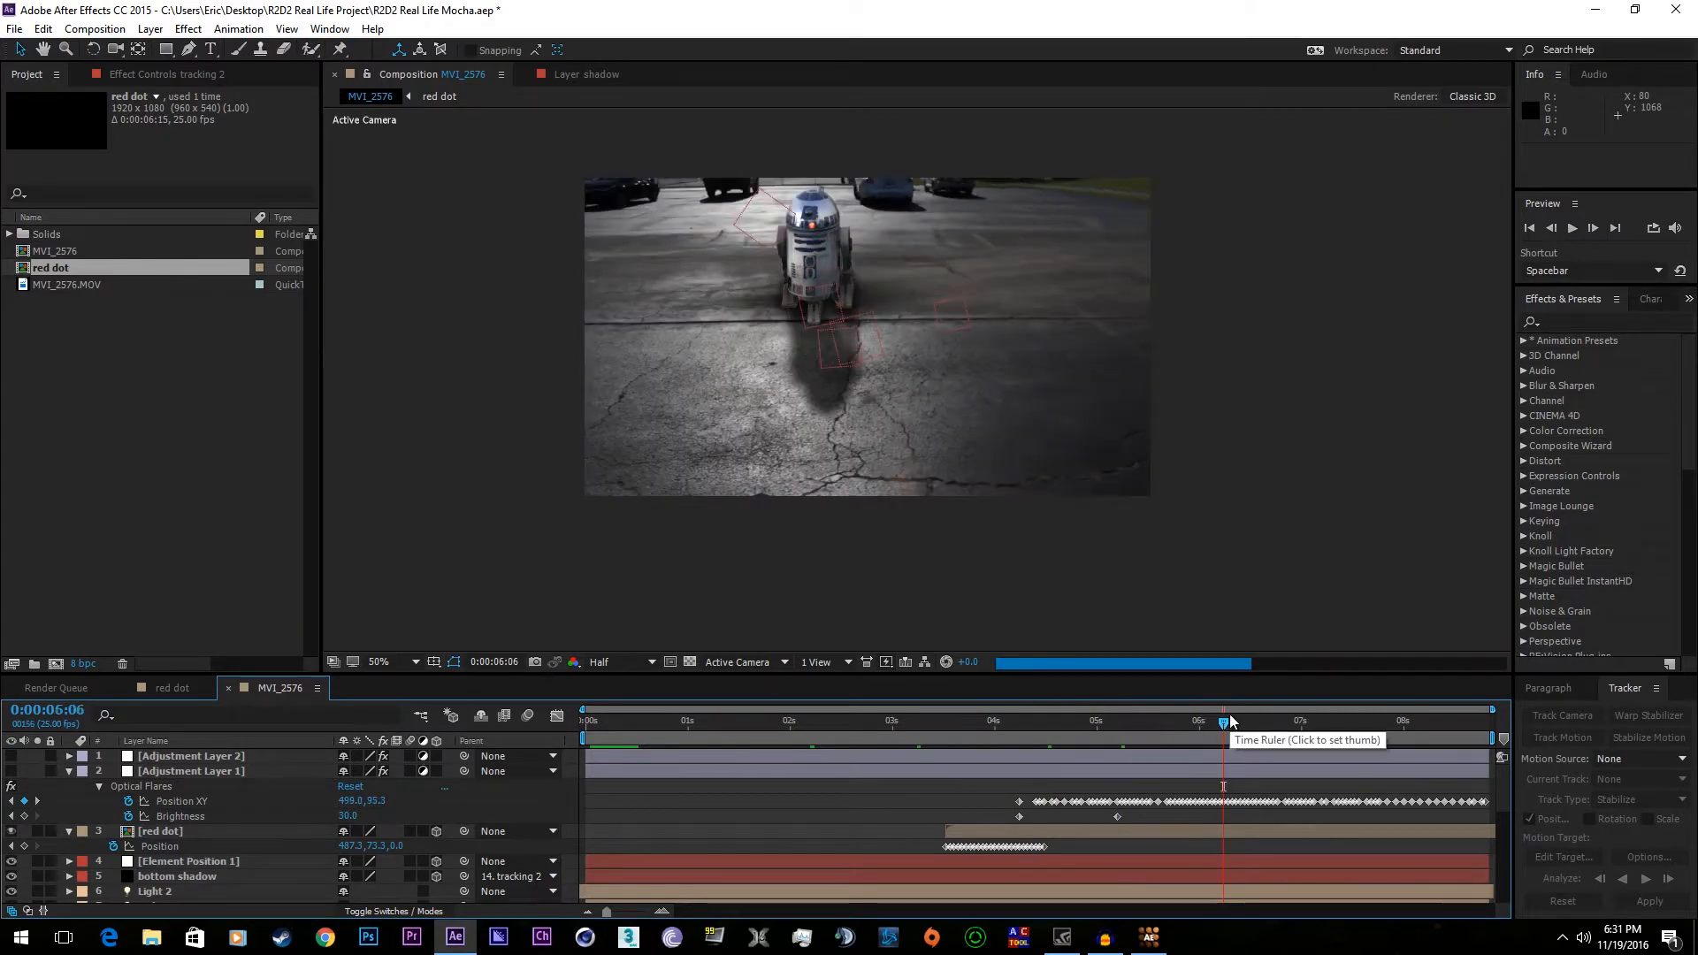
click(1293, 721)
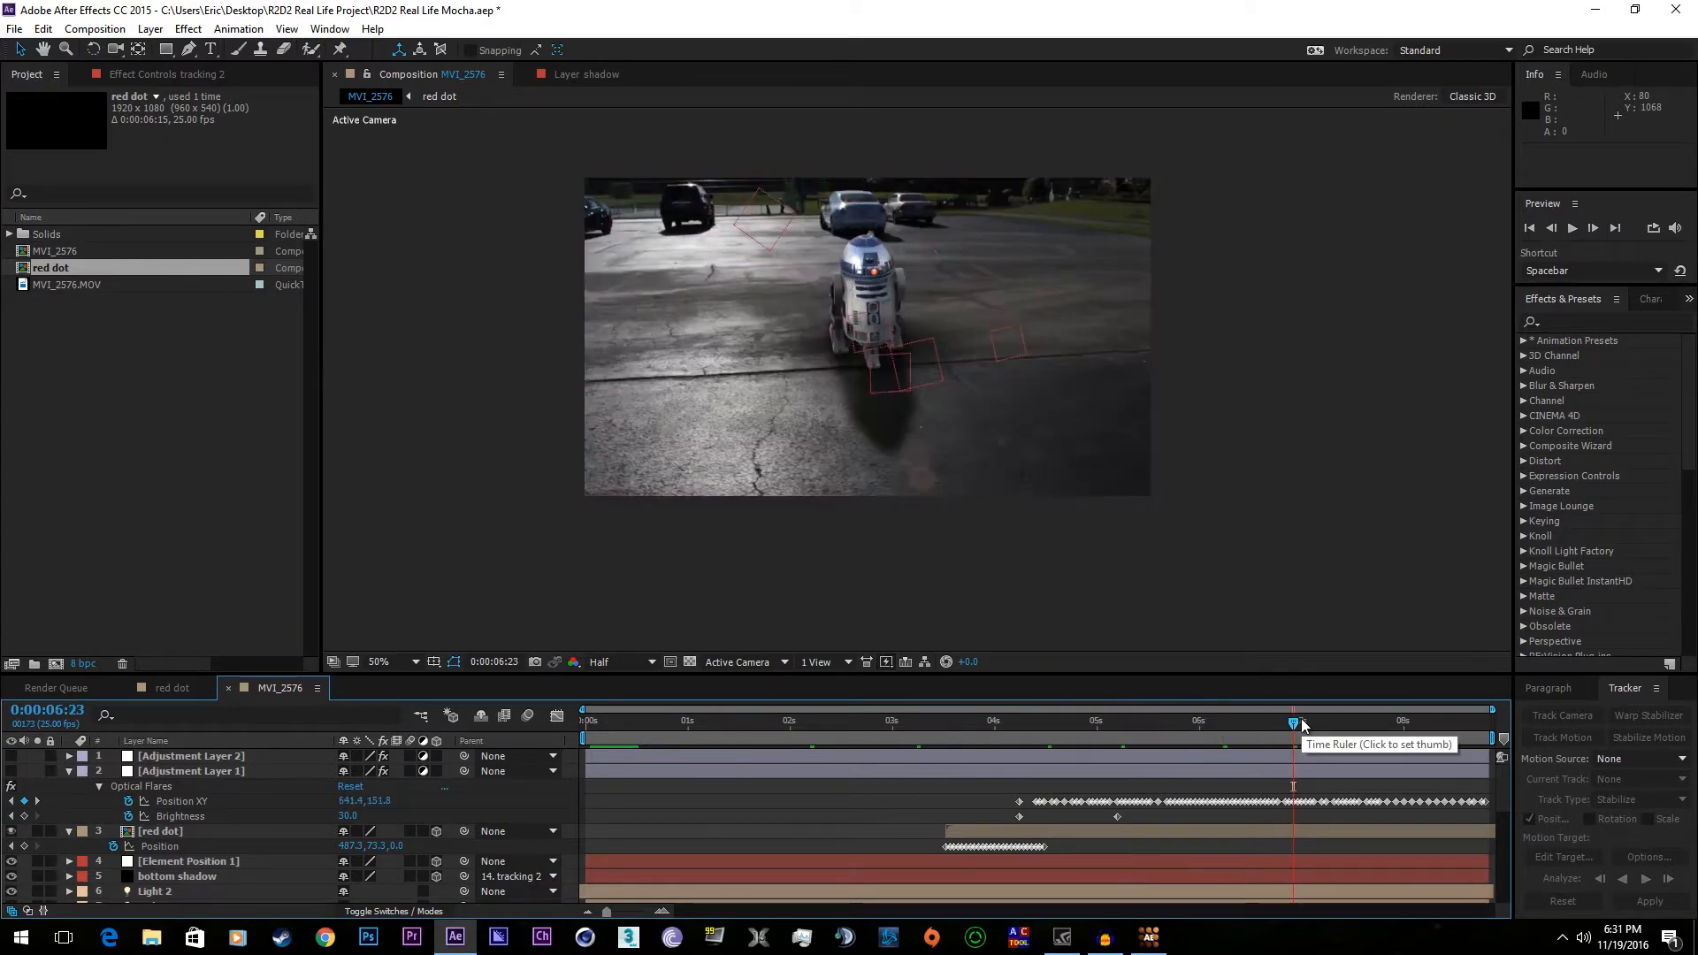
click(1354, 721)
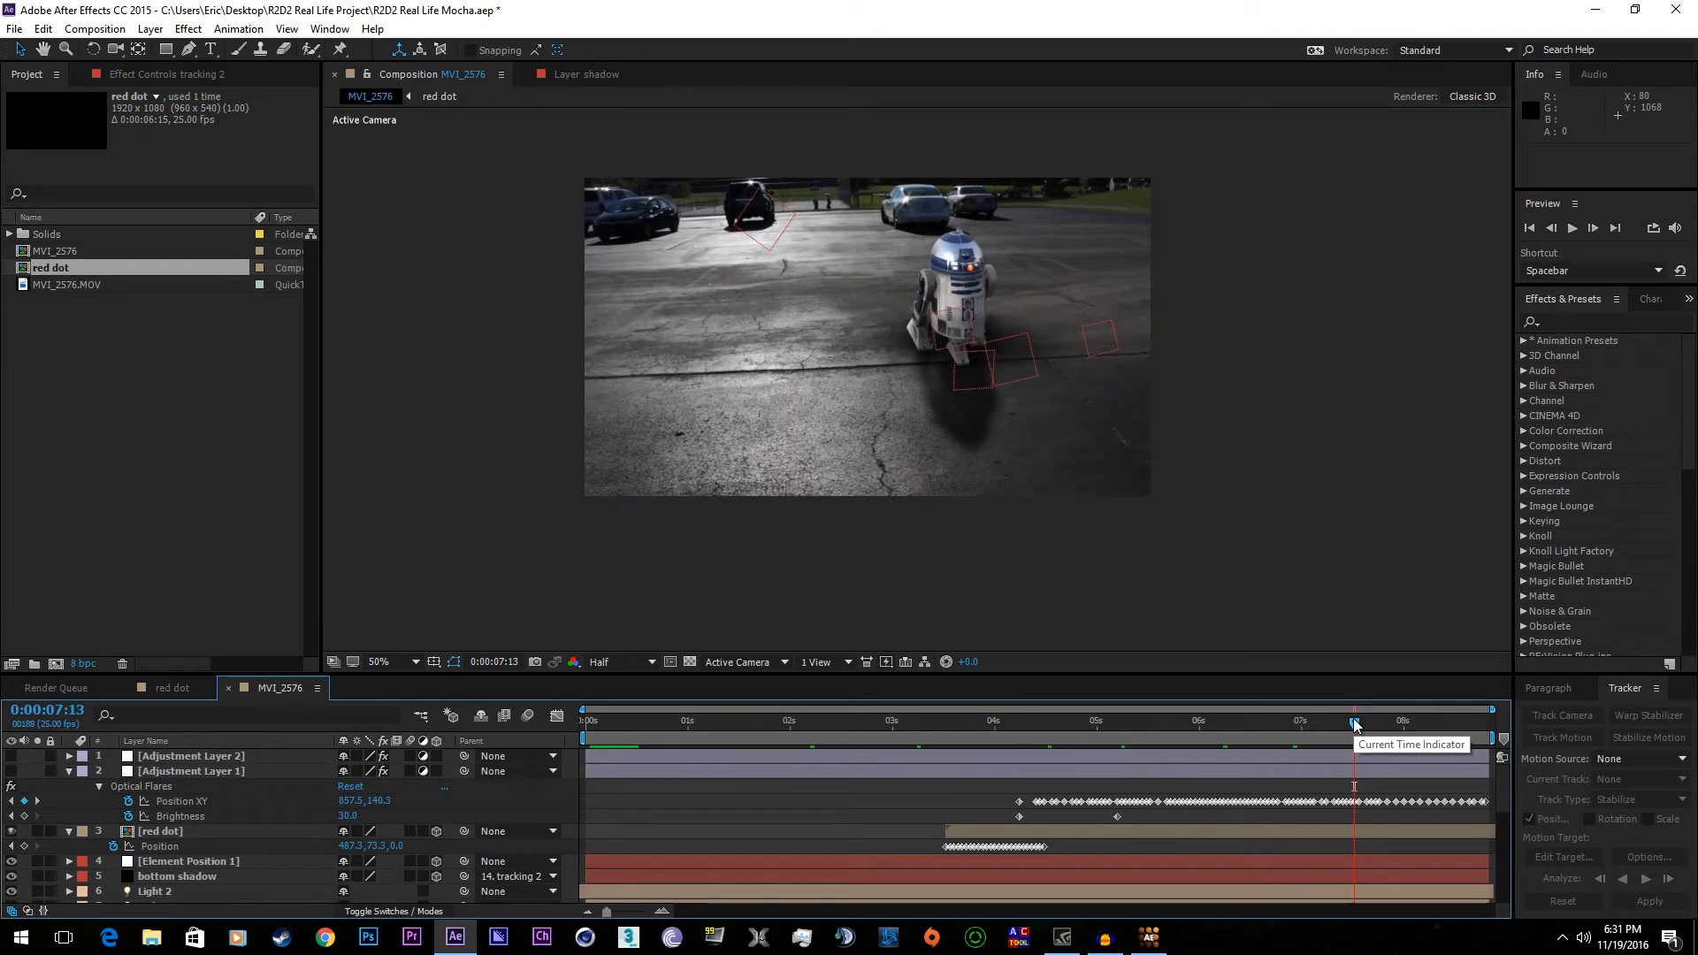
click(1187, 721)
drag(1187, 722, 1060, 732)
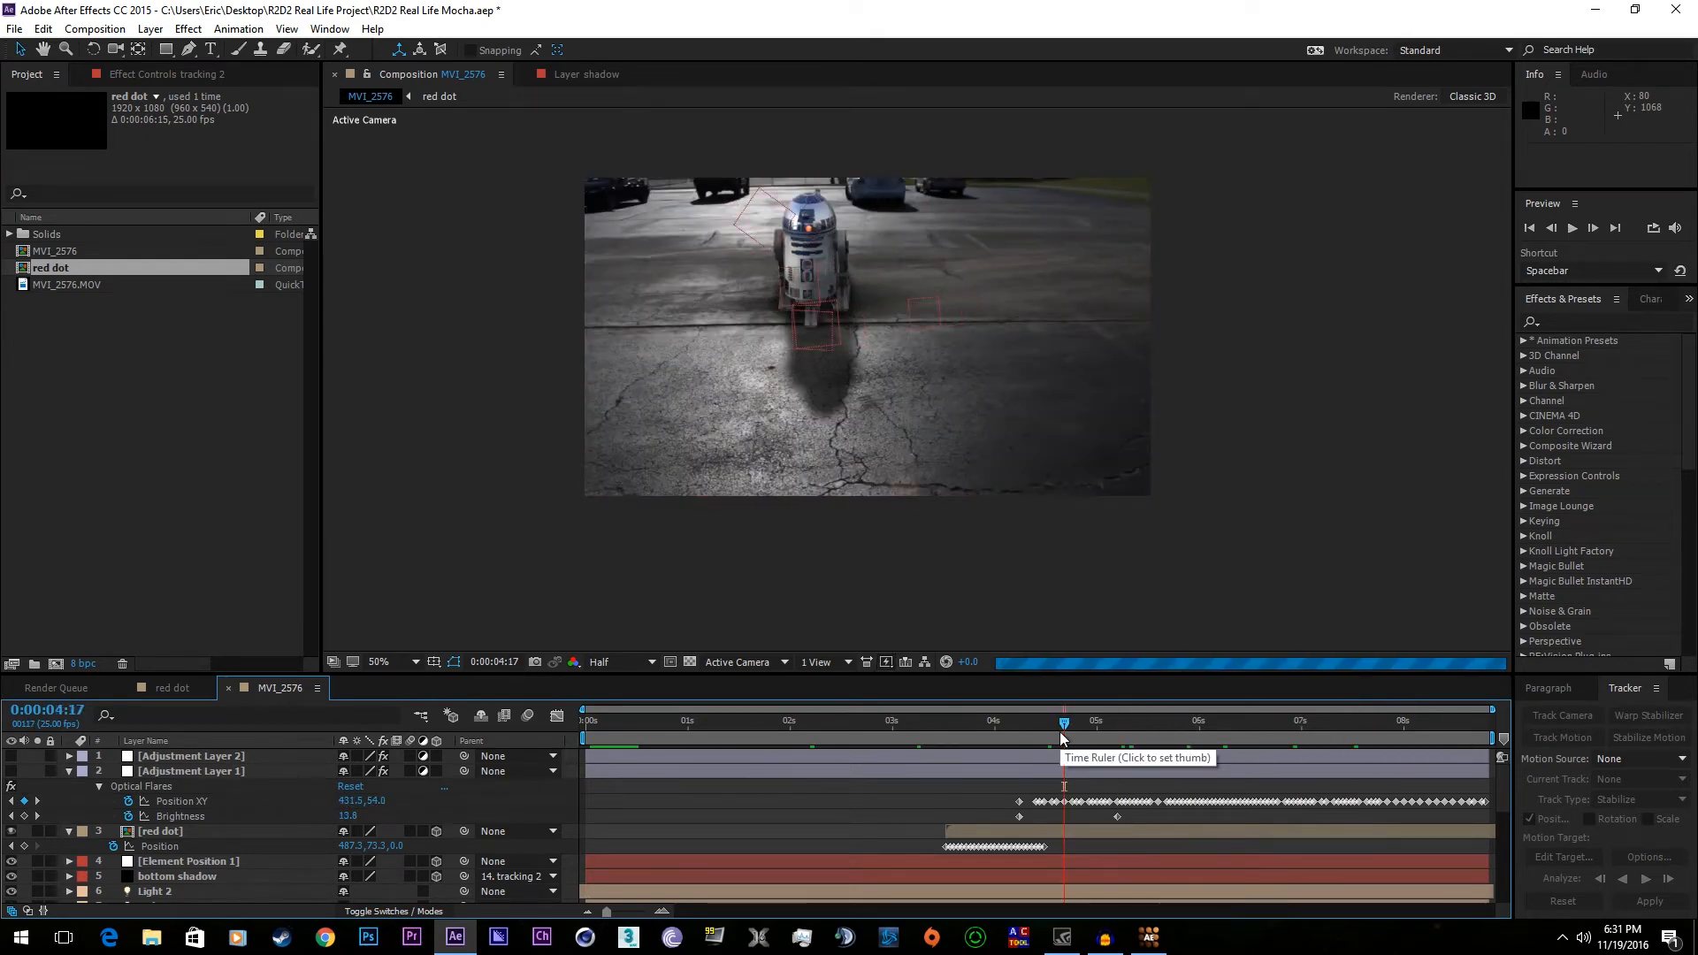
- Leave the R2-D2 mocha project and open the Tracking3 (converted).aep project
click(941, 745)
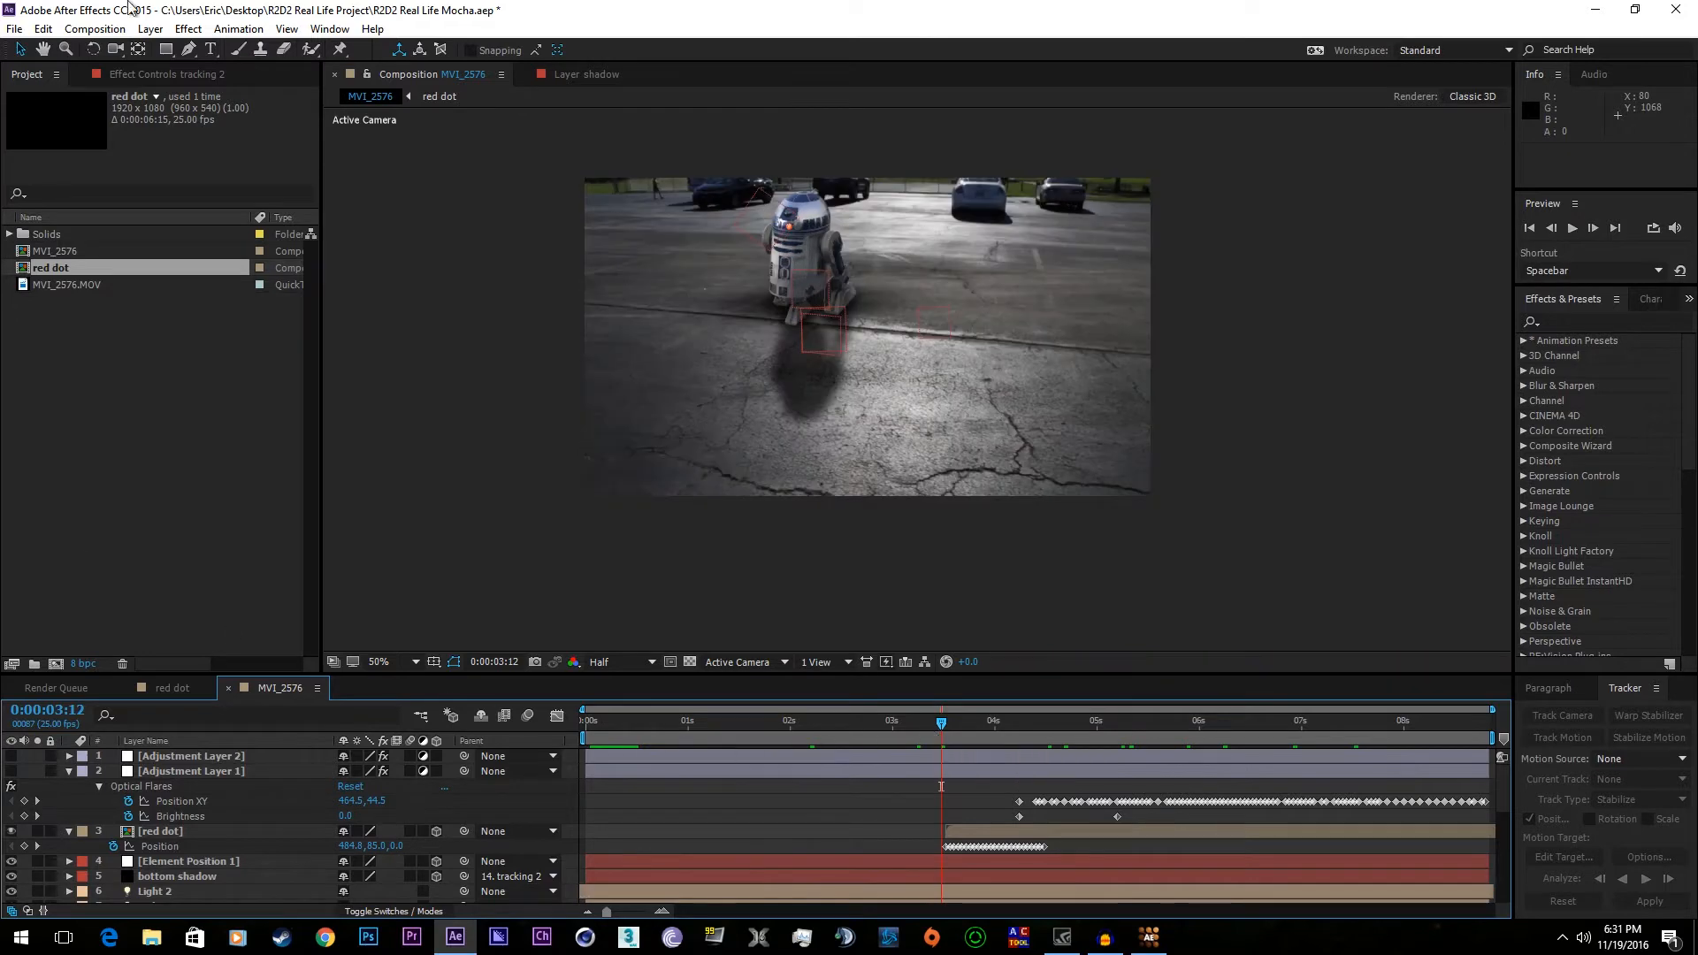
click(14, 28)
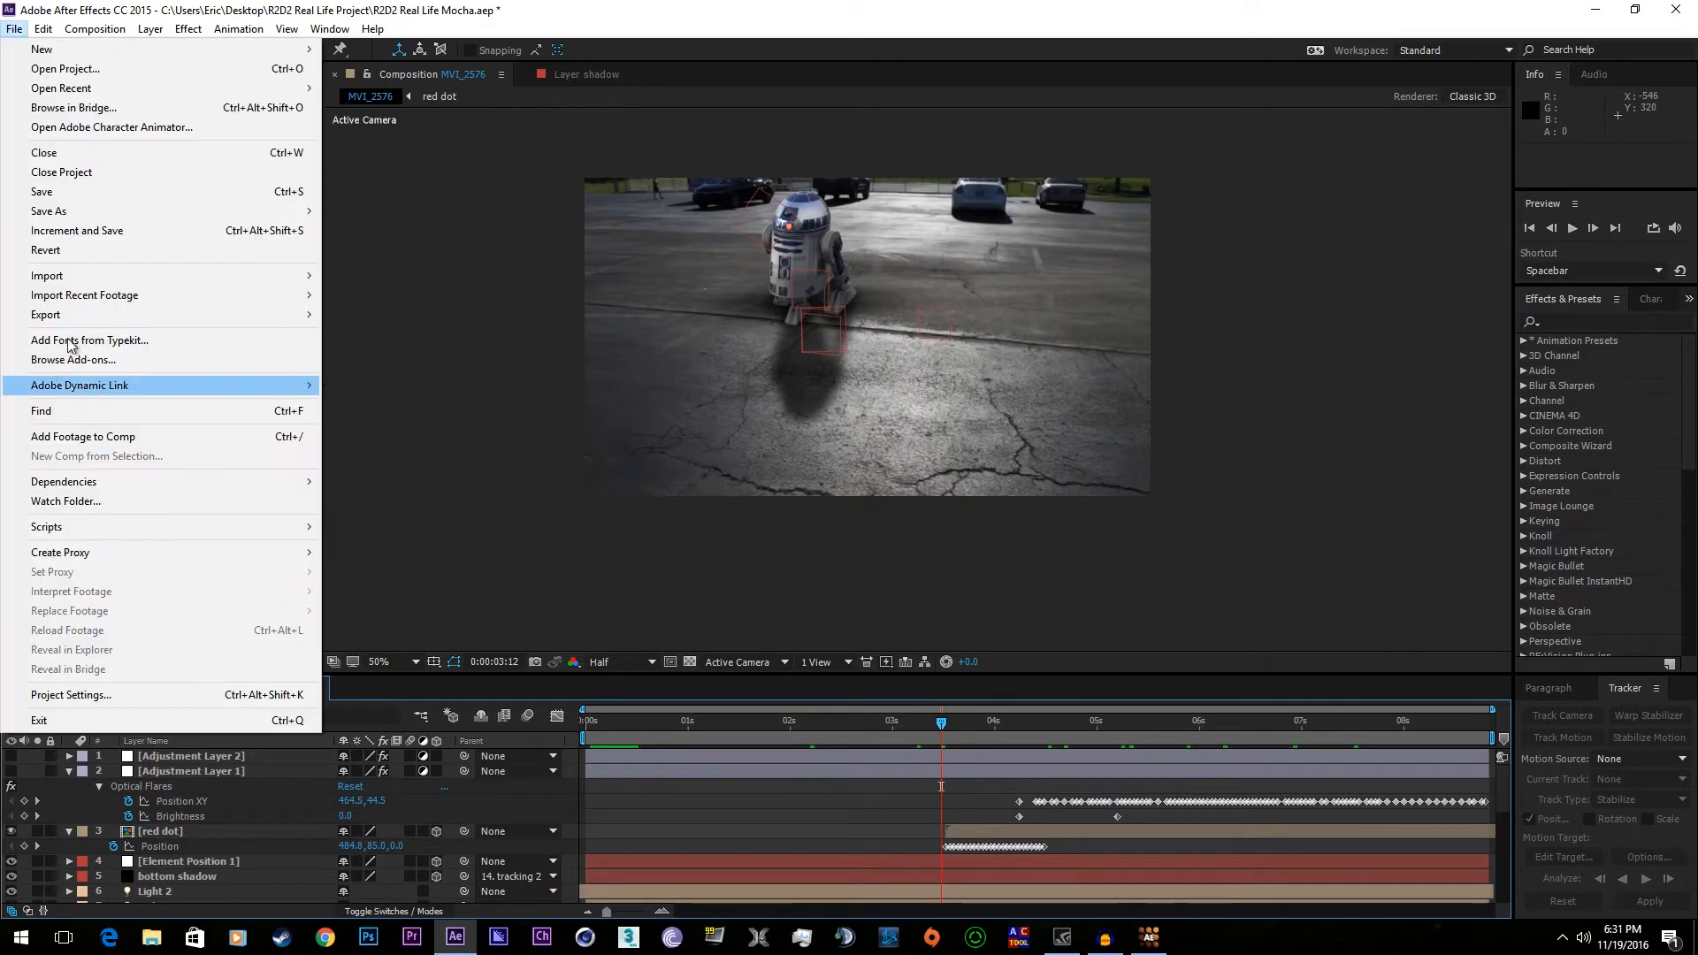
click(71, 72)
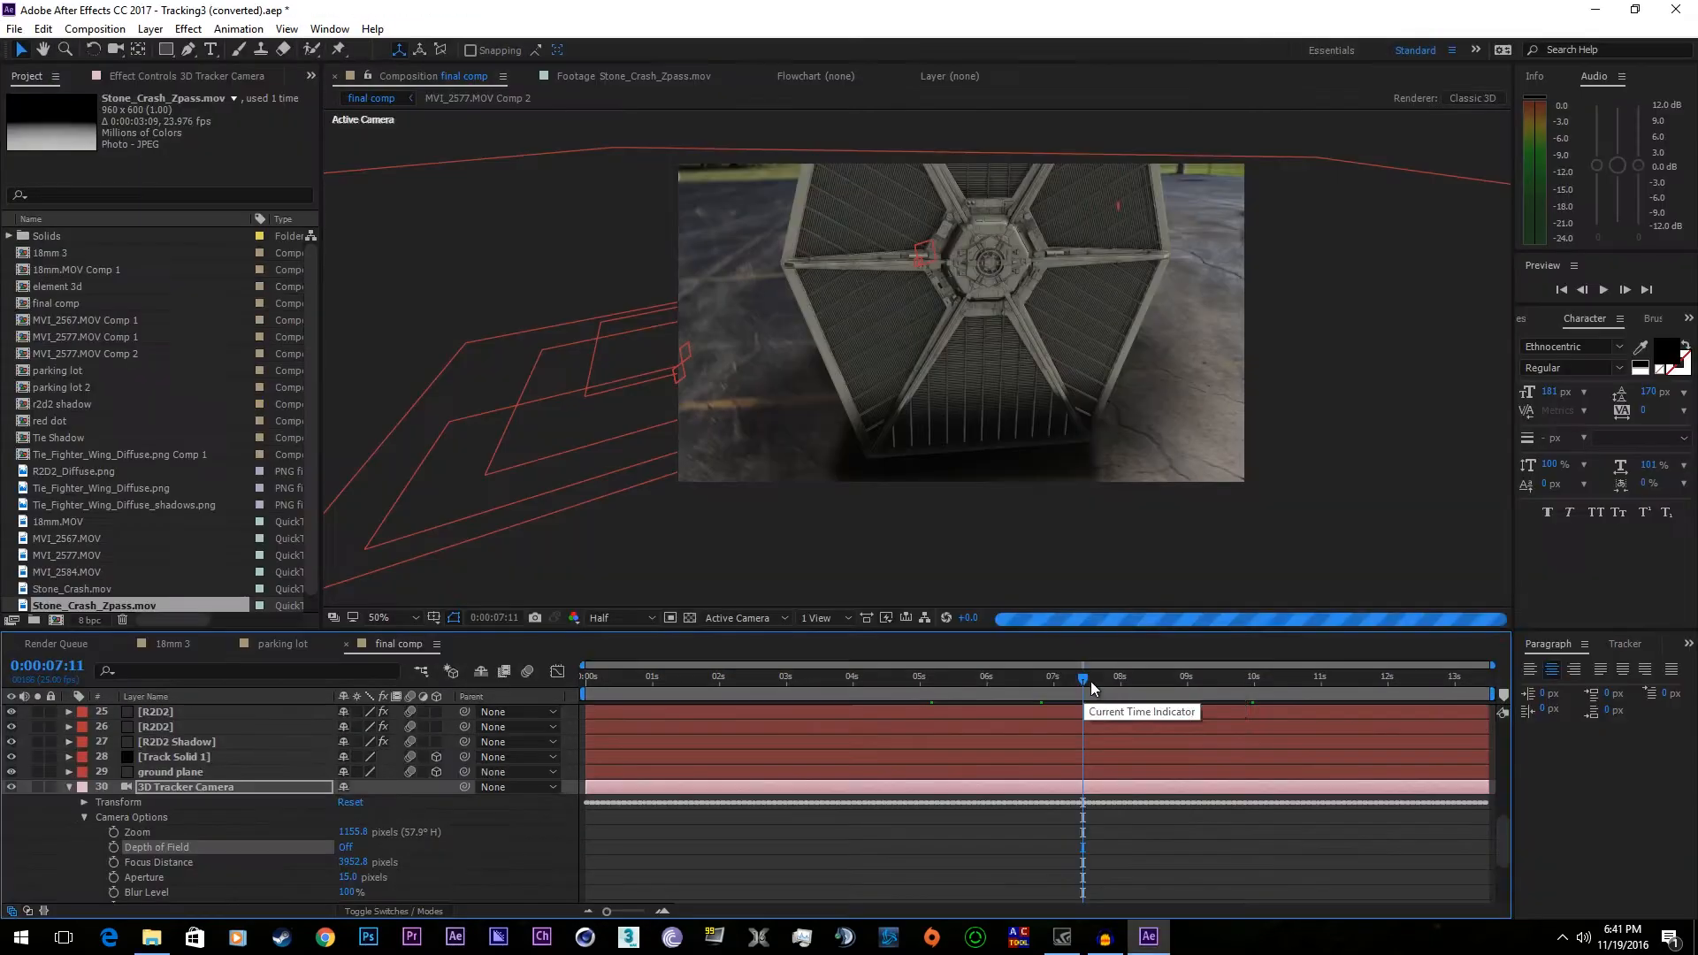
- Move final comp to about 12 seconds and examine the r2d2 null among its object and shadow layers
drag(1251, 680, 1398, 691)
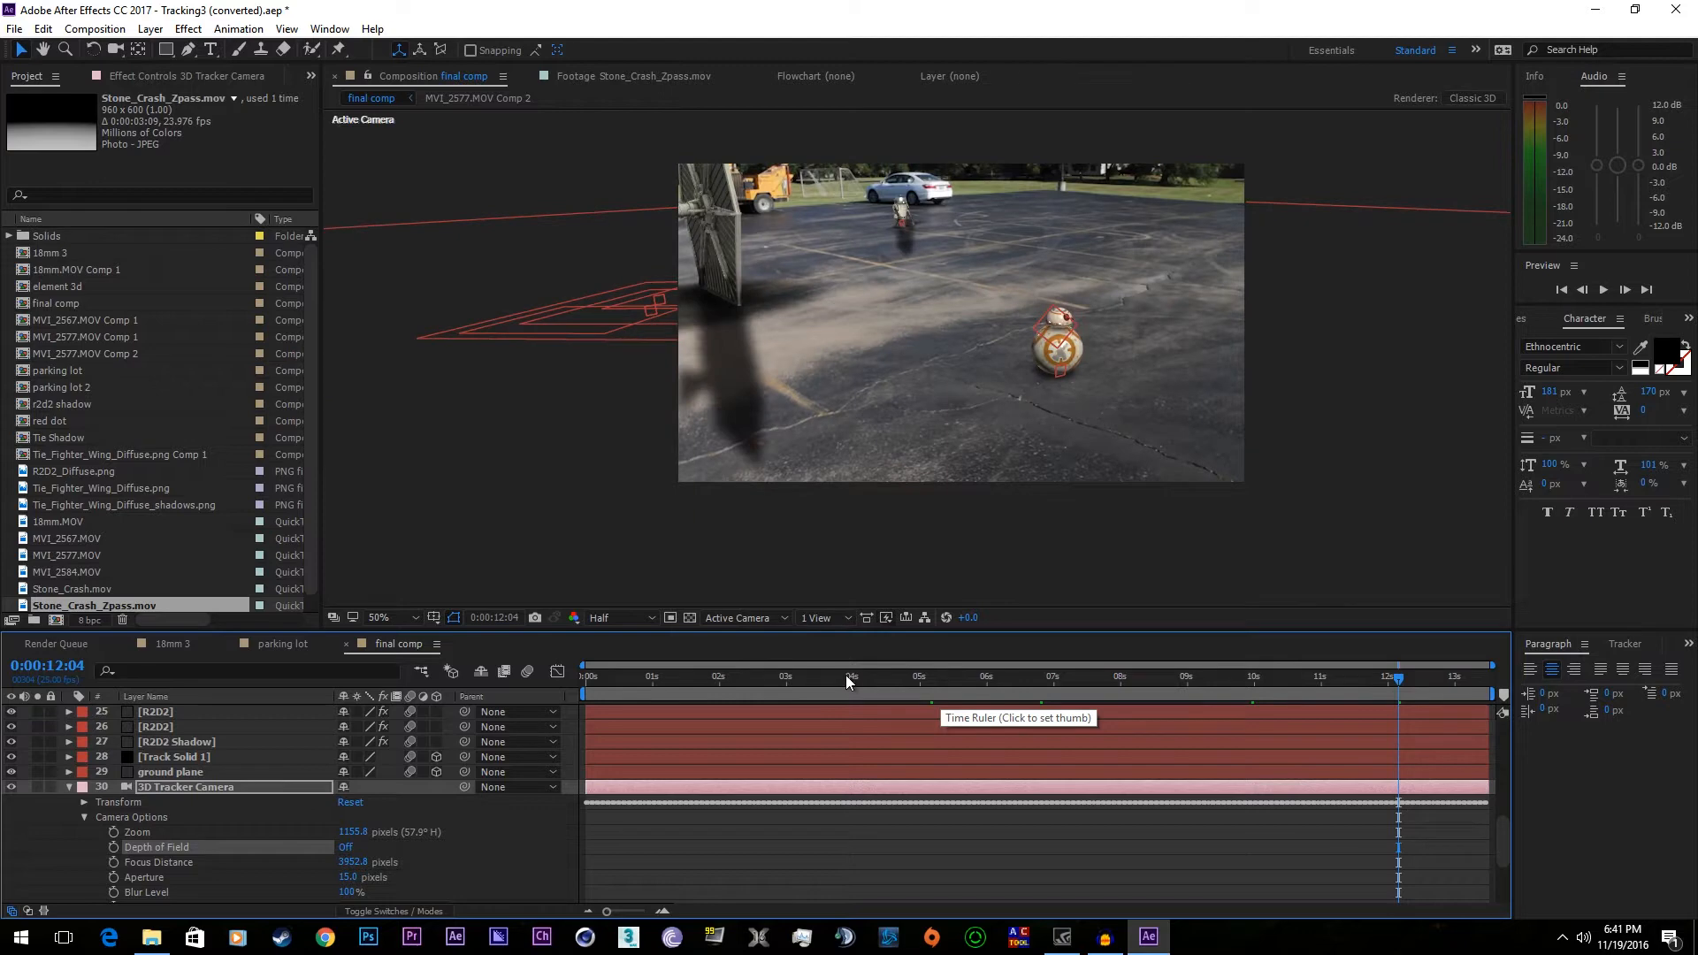
scroll(258, 793, up, 5)
scroll(259, 799, up, 3)
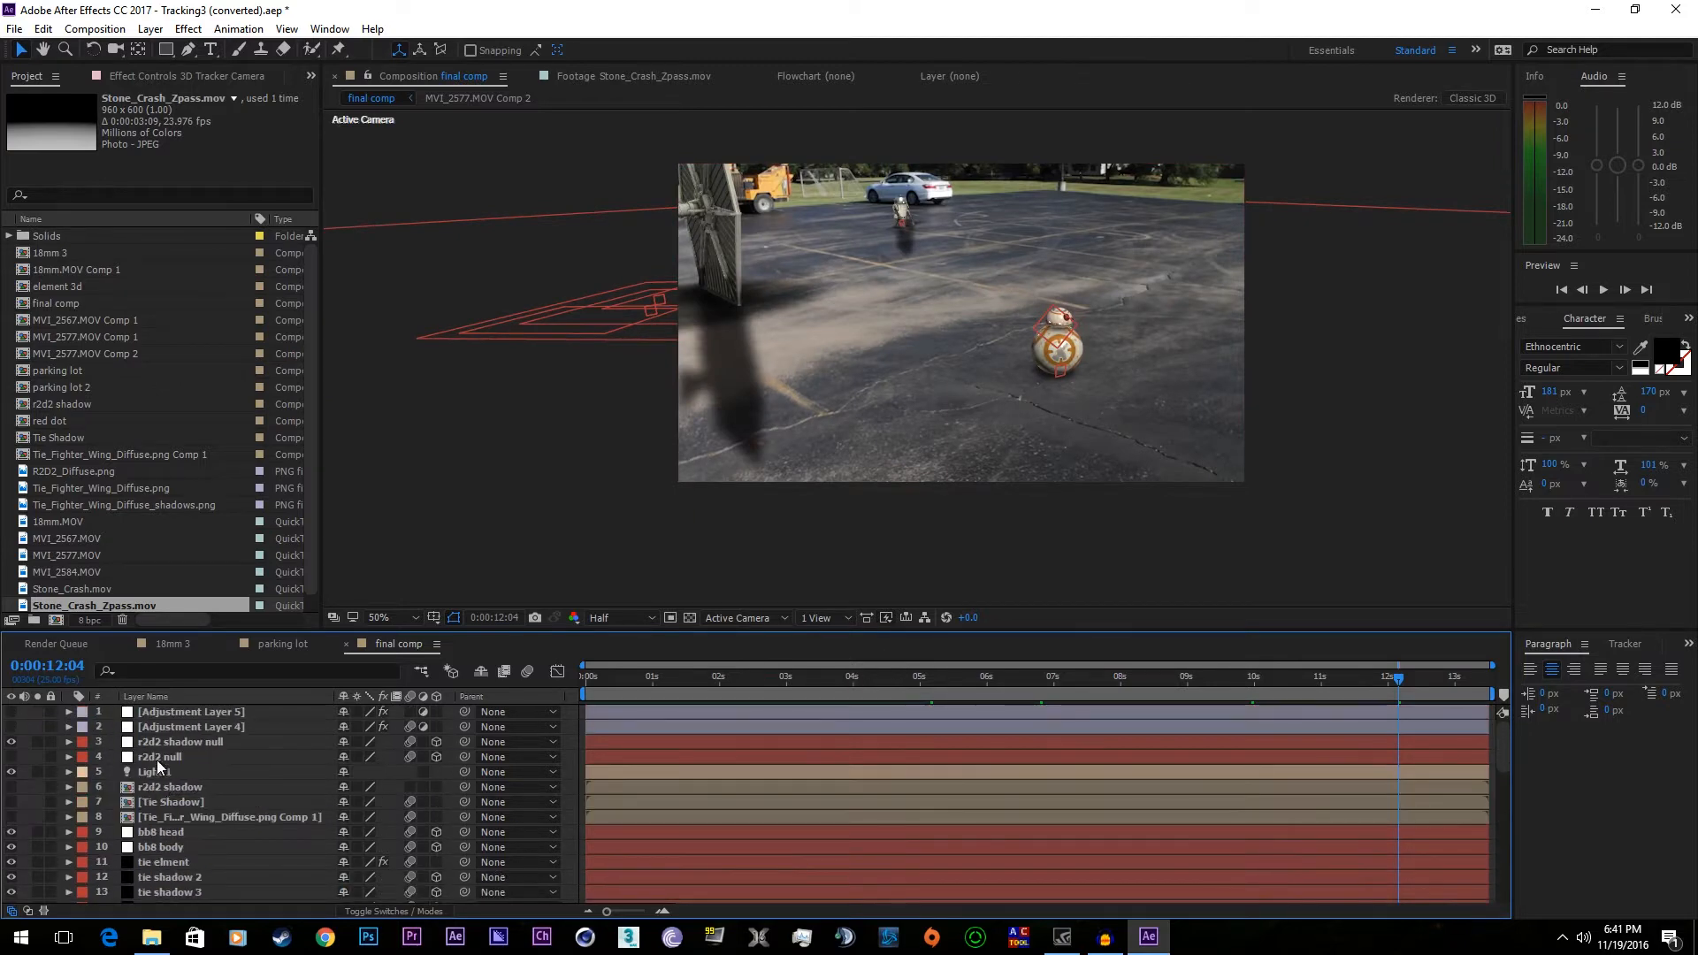
click(161, 747)
click(161, 755)
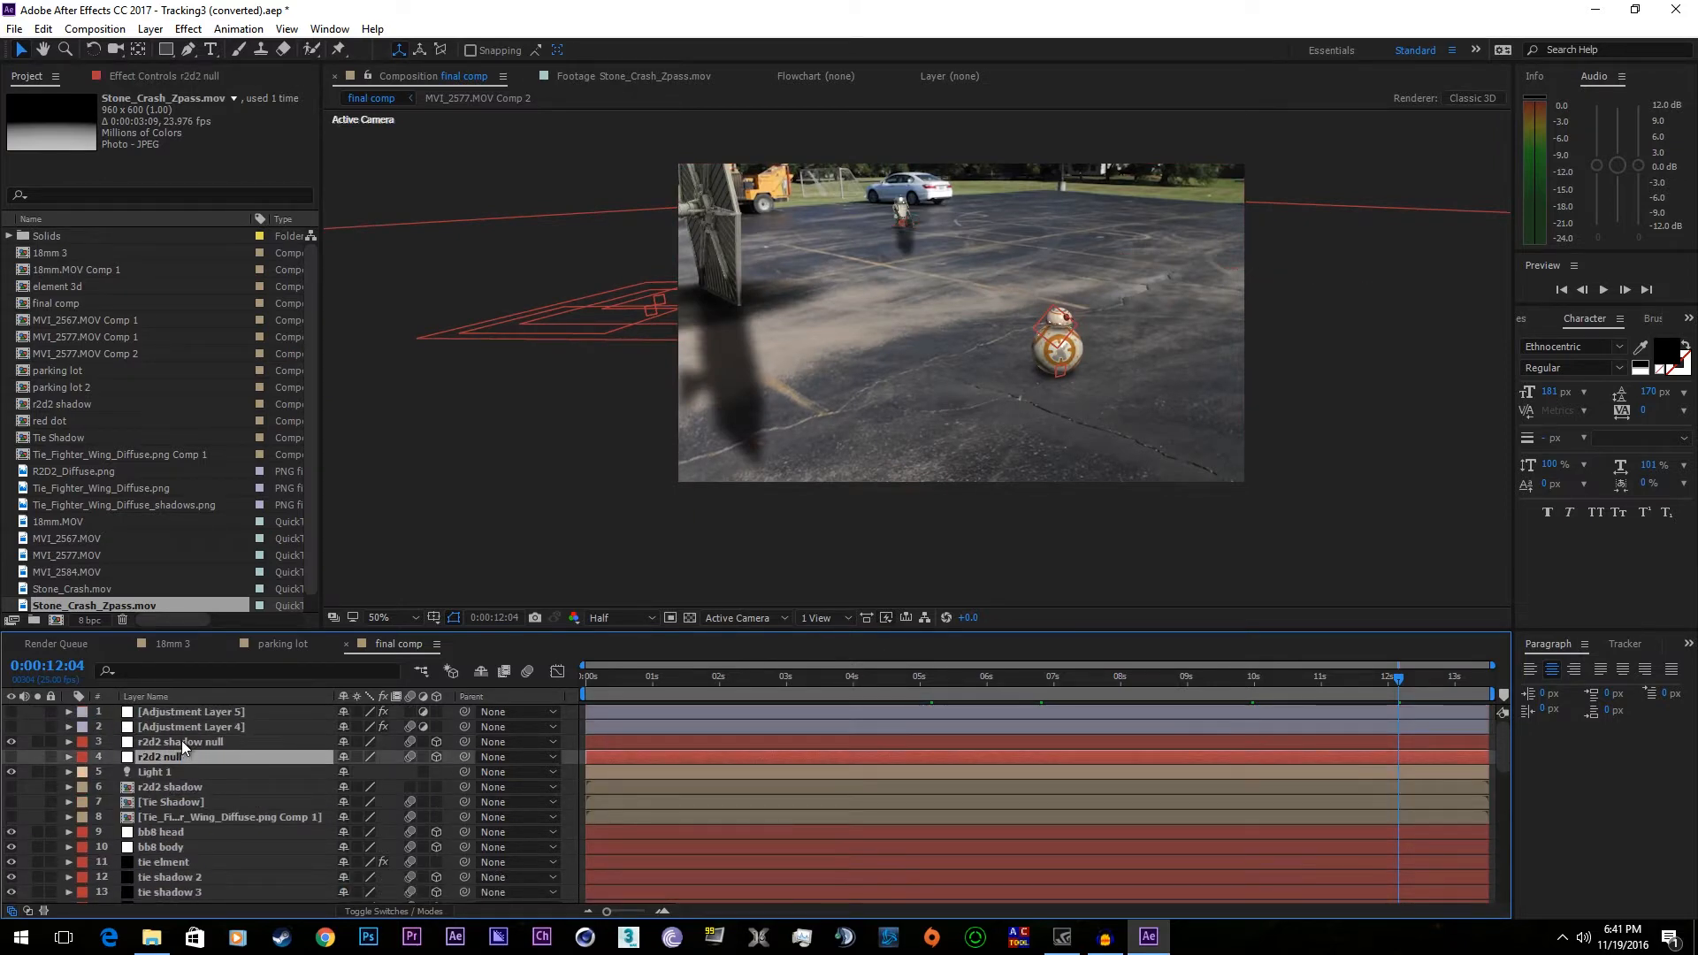
scroll(217, 833, down, 1)
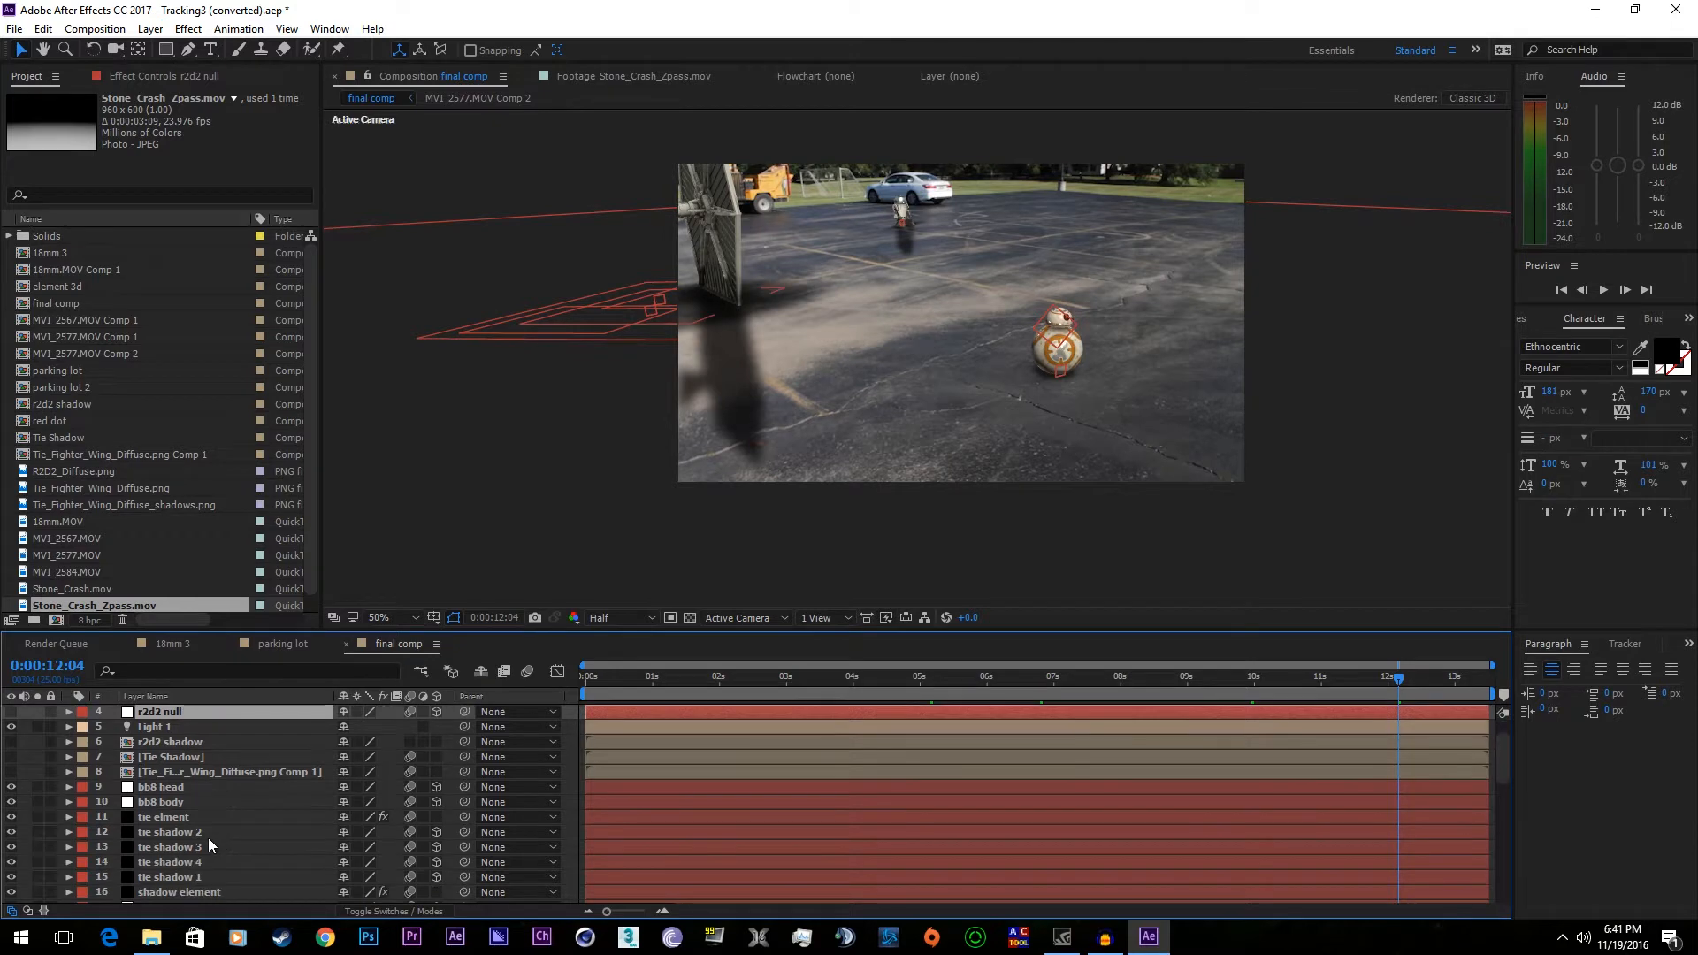
- Reveal the bb8 head and bb8 body layers' keyframes and scrub back from 12 seconds to examine the animation
click(179, 804)
shift+click(179, 787)
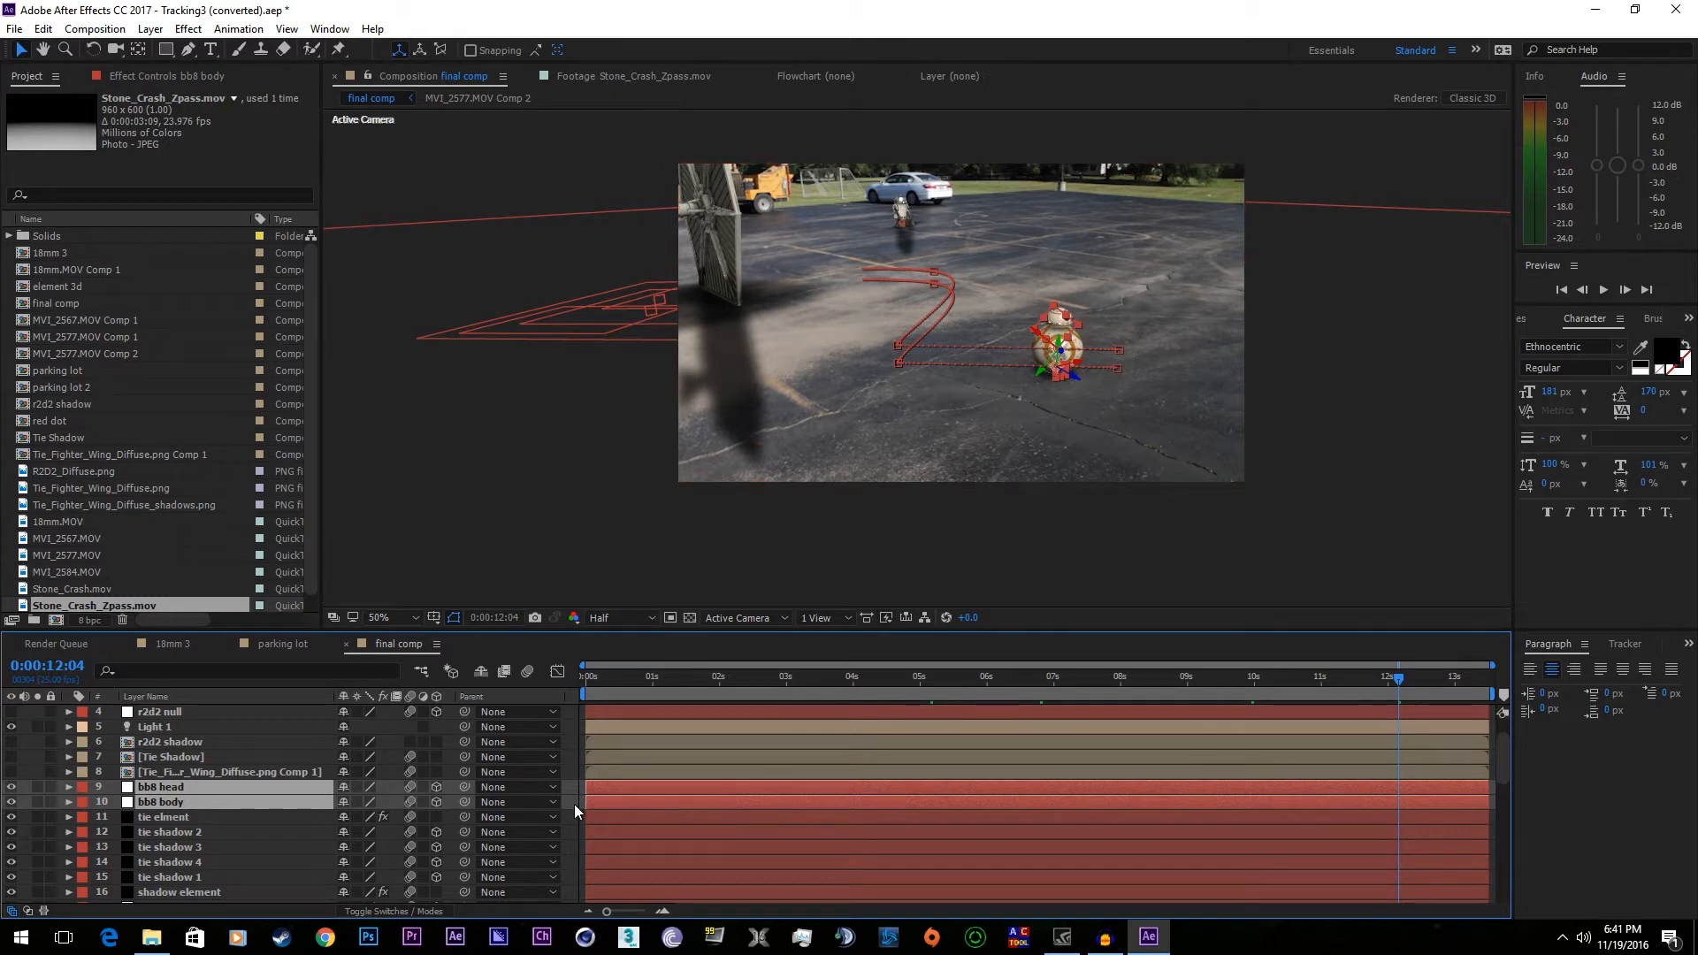
key(u)
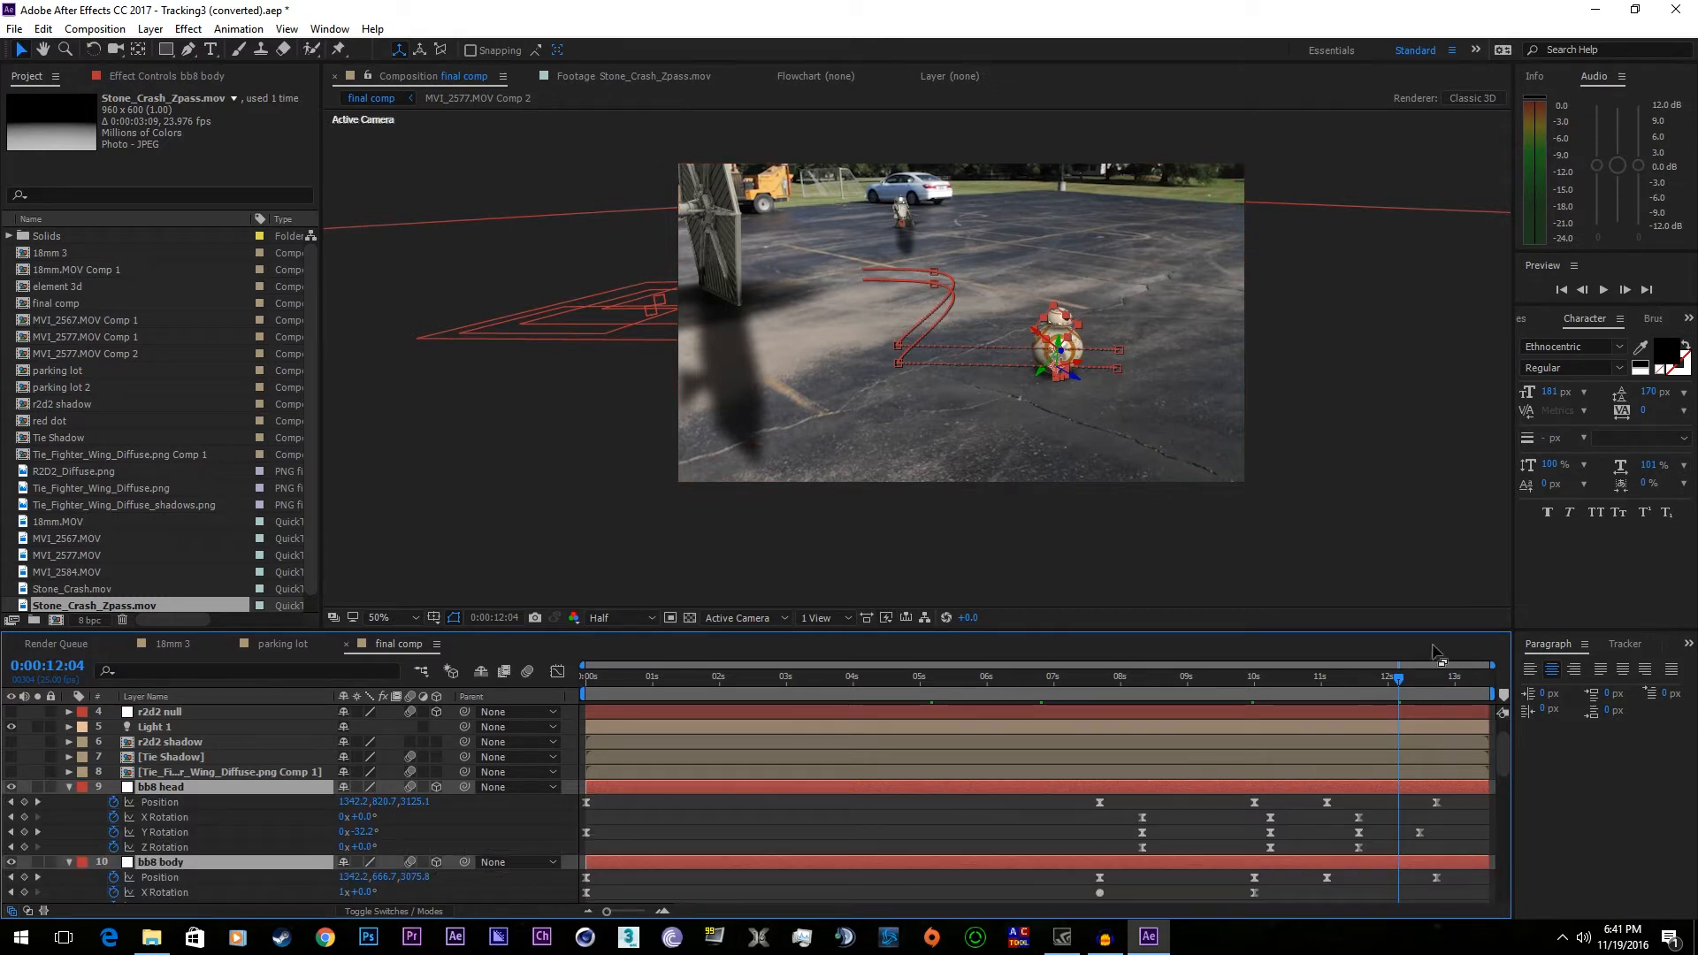
drag(1398, 679, 1347, 694)
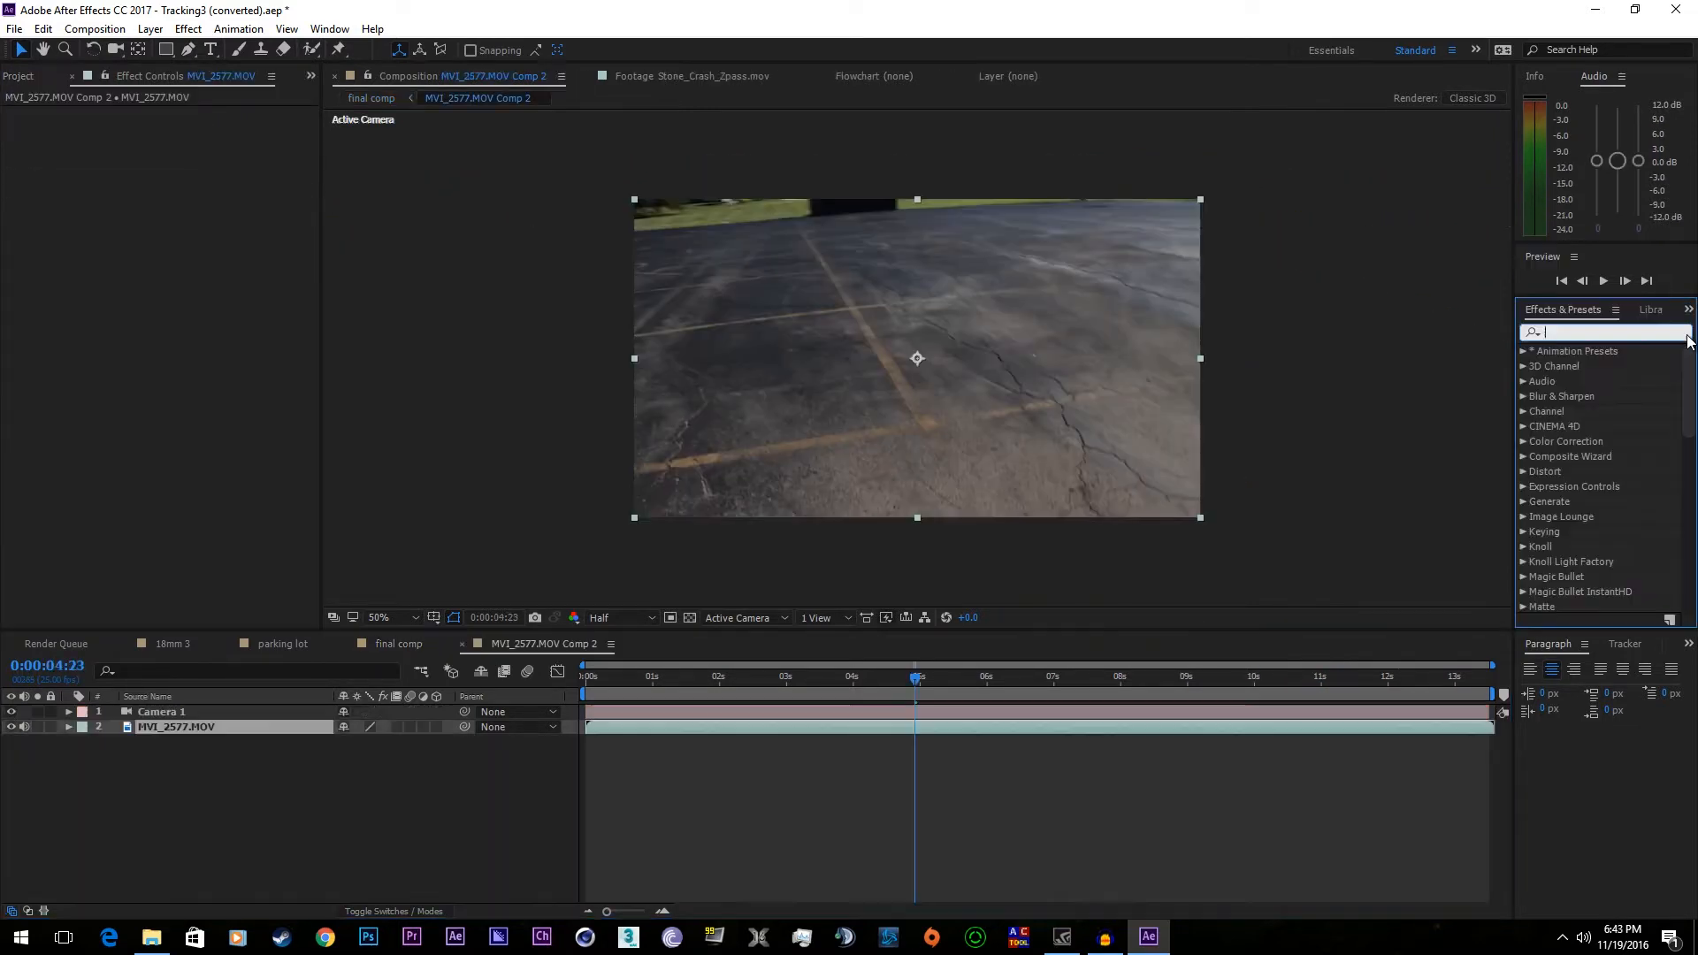
- Apply the 3D Camera Tracker effect to the MVI_2577.MOV layer, enable Render Track Points and show its advanced and shot type options
text(camera tracke)
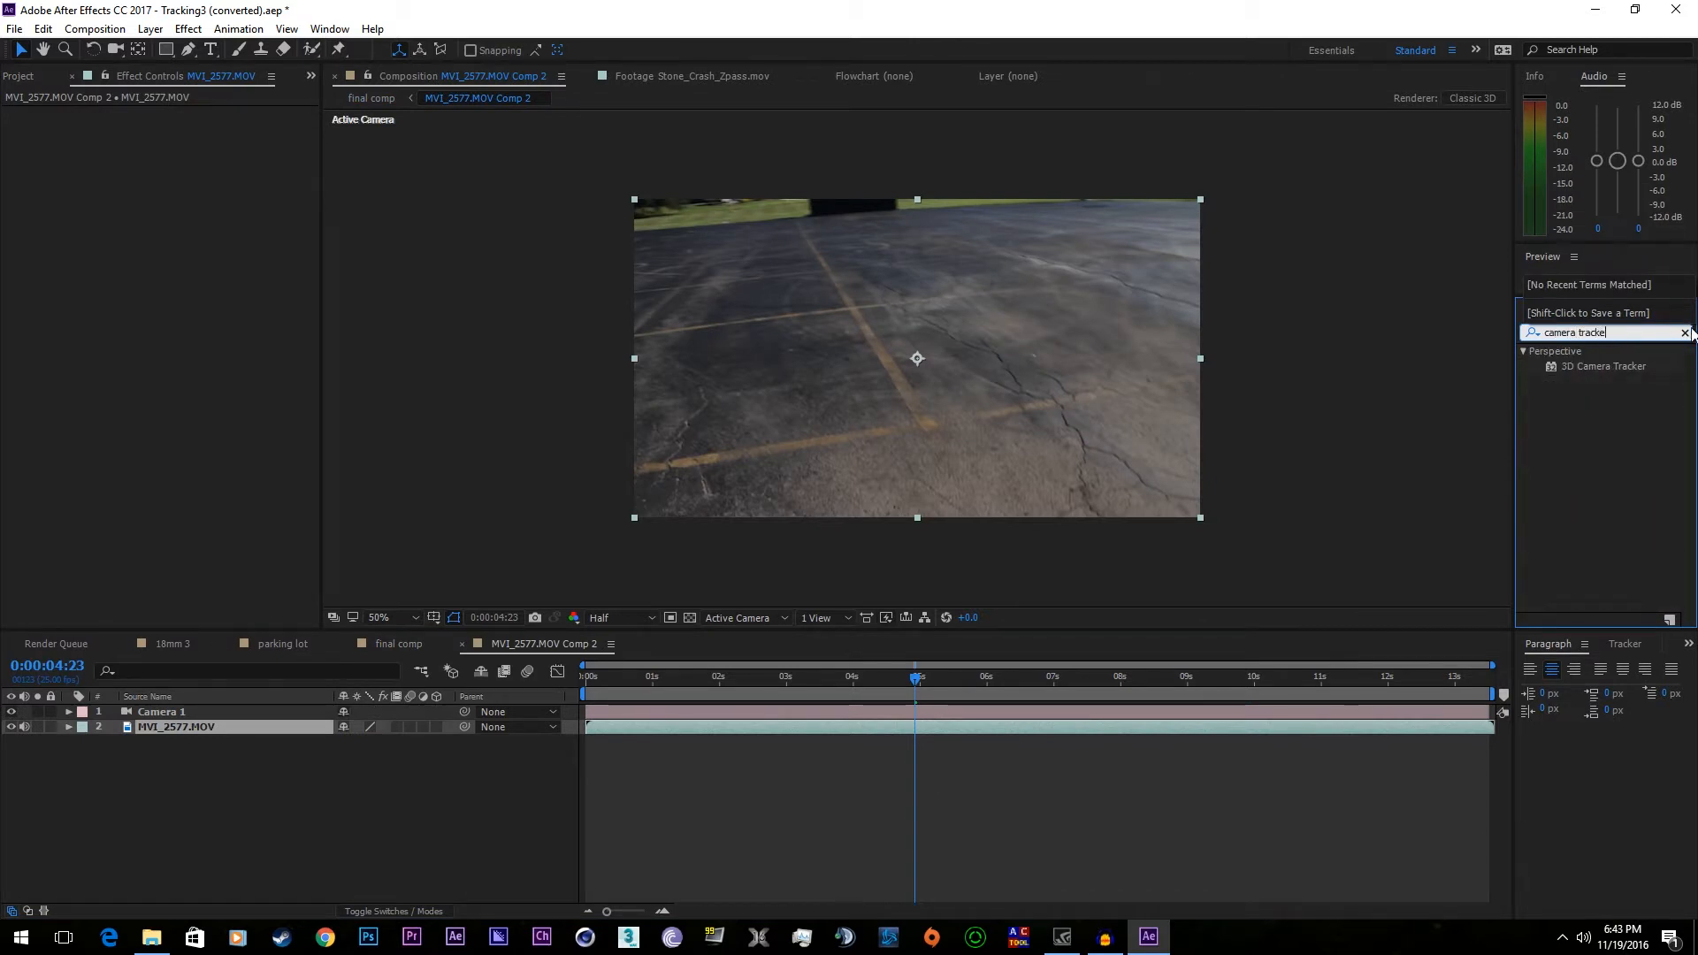
drag(1611, 368, 676, 729)
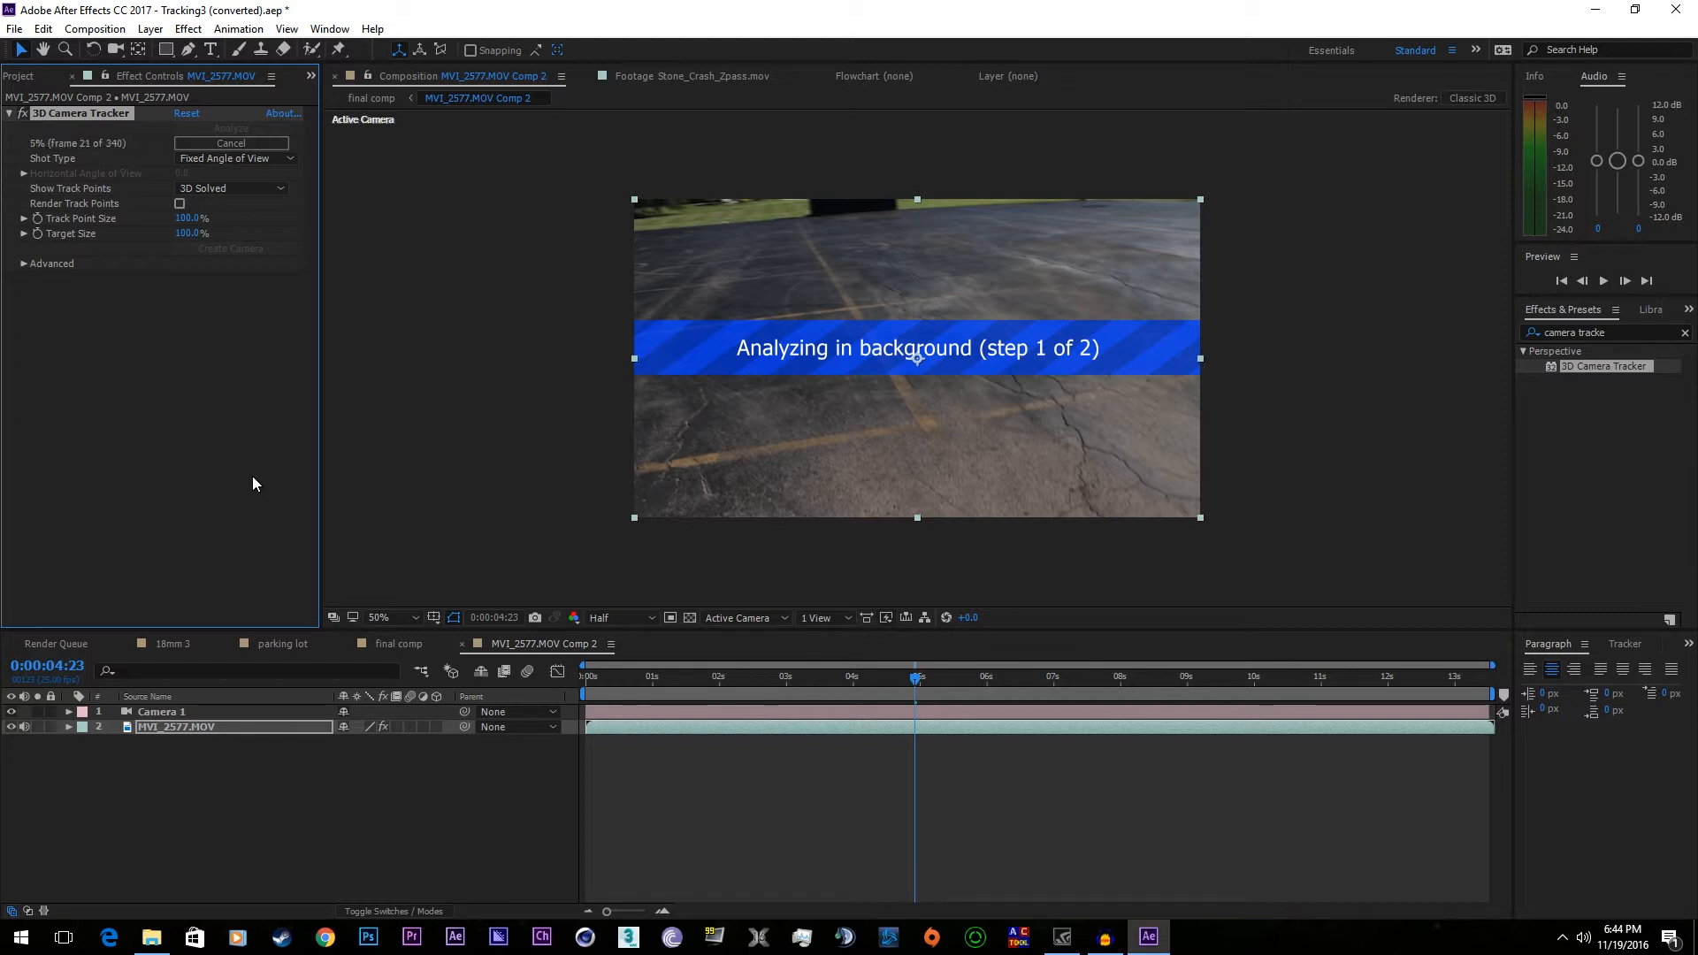
click(179, 203)
click(23, 264)
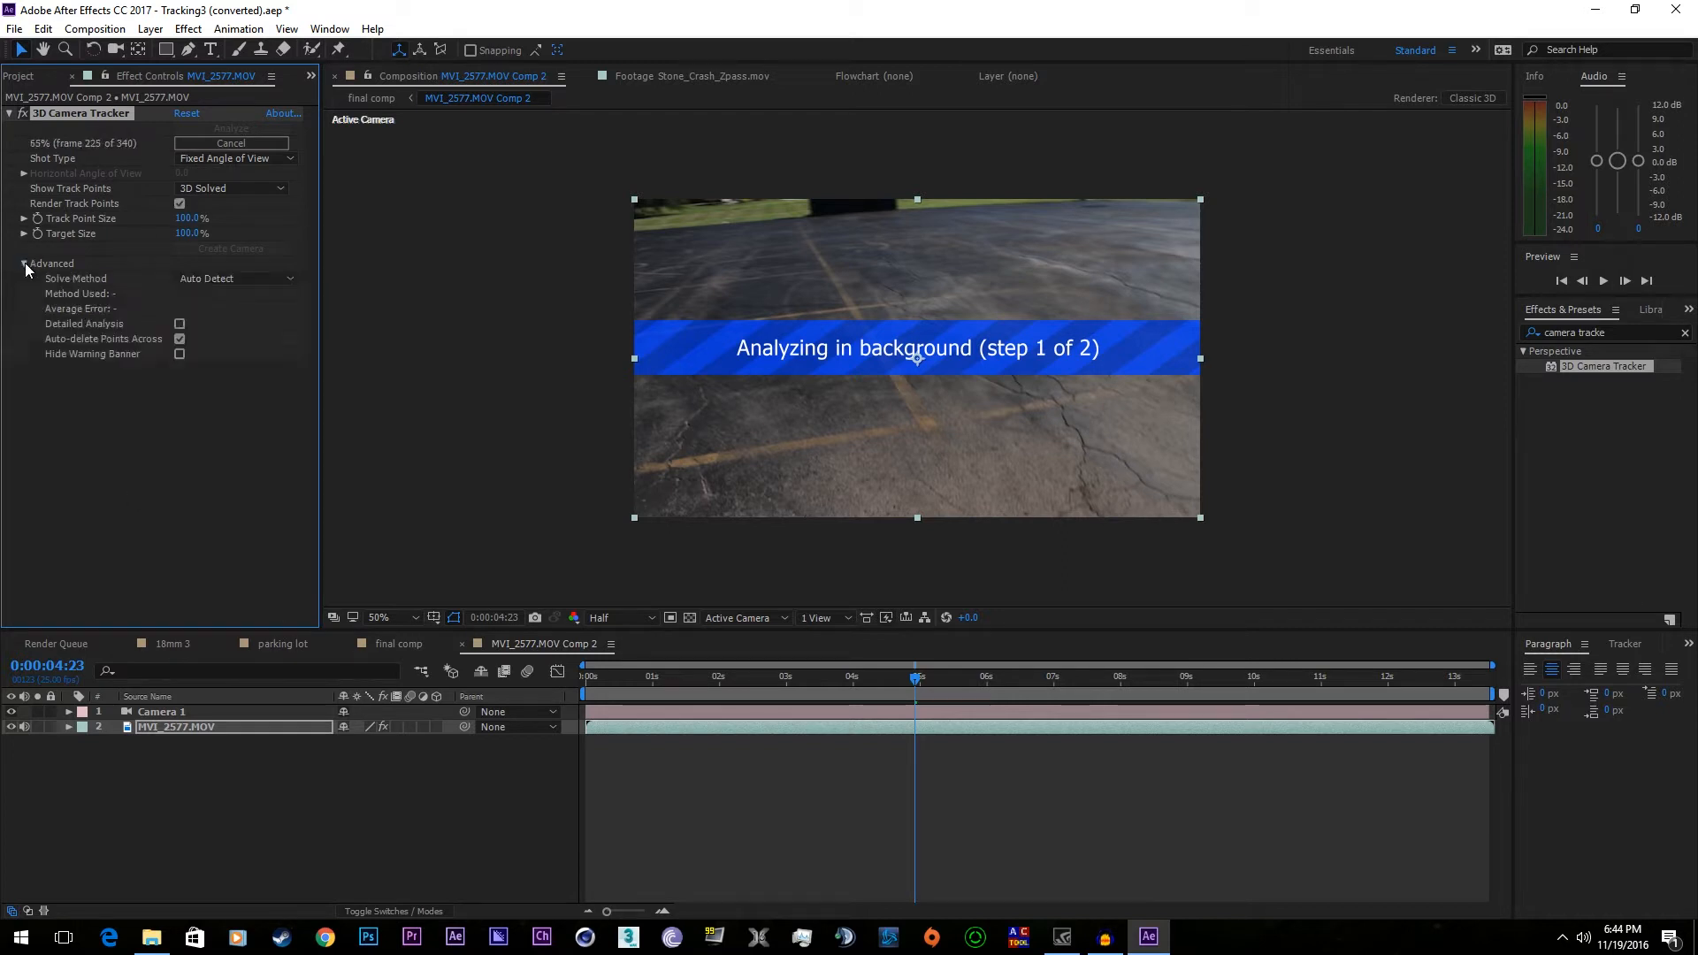
click(263, 159)
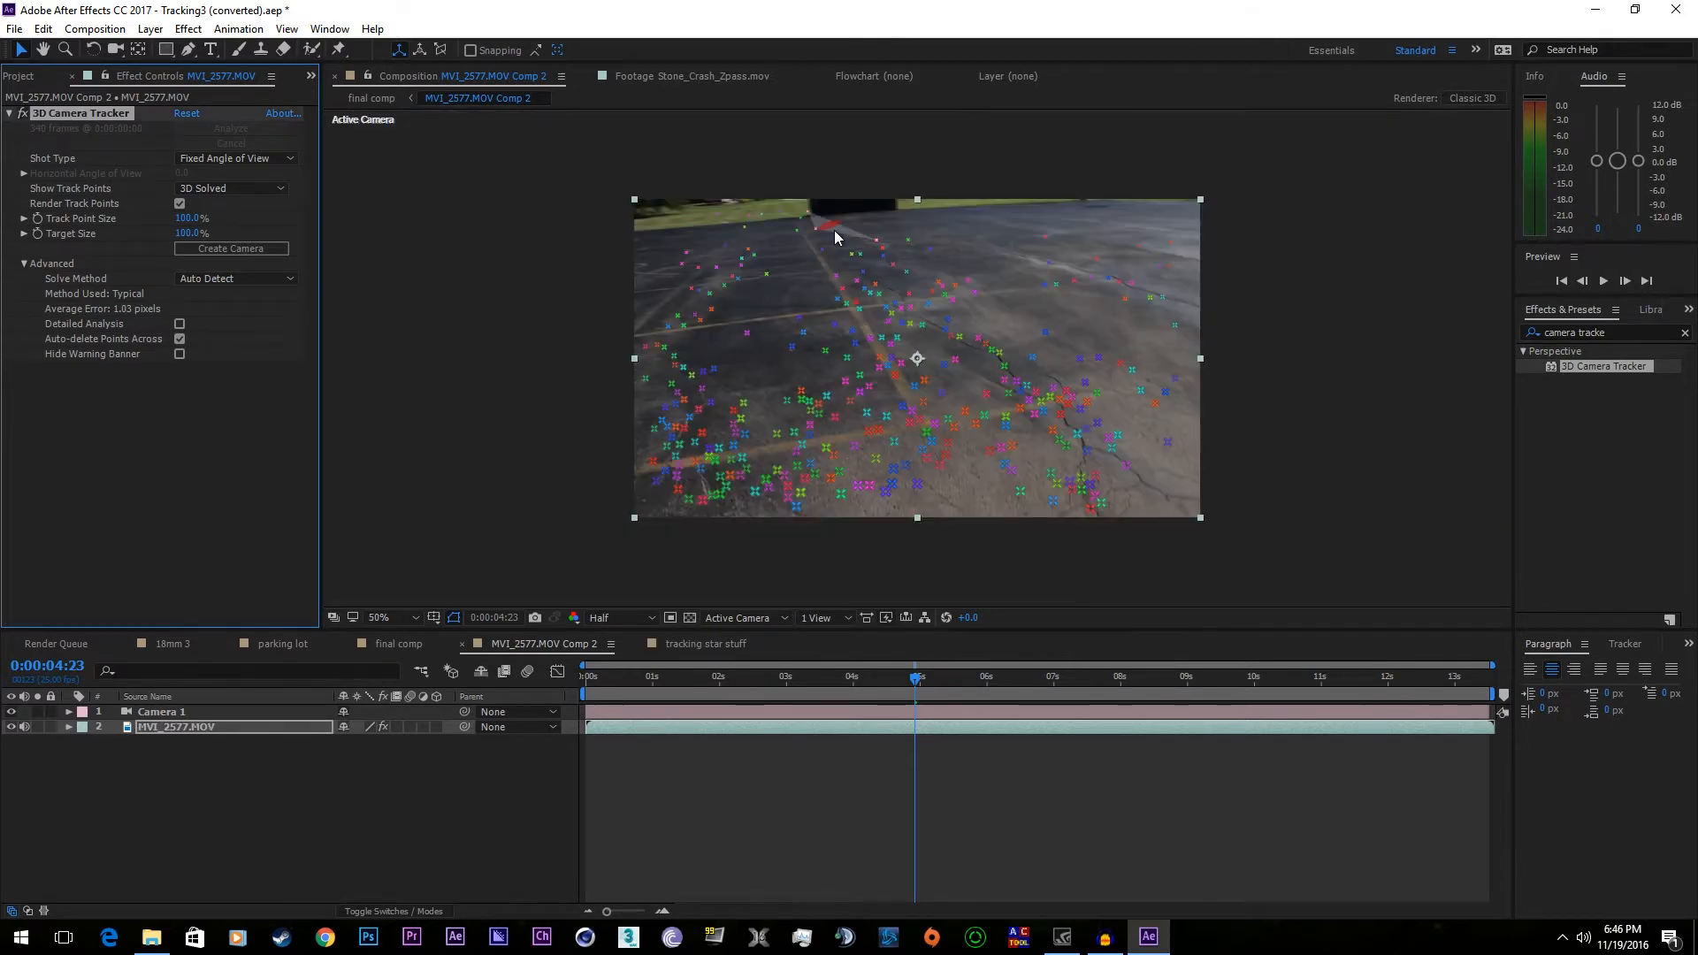
- Activate the 3D Camera Tracker's points in the viewer and inspect individual track points on the pavement
click(152, 527)
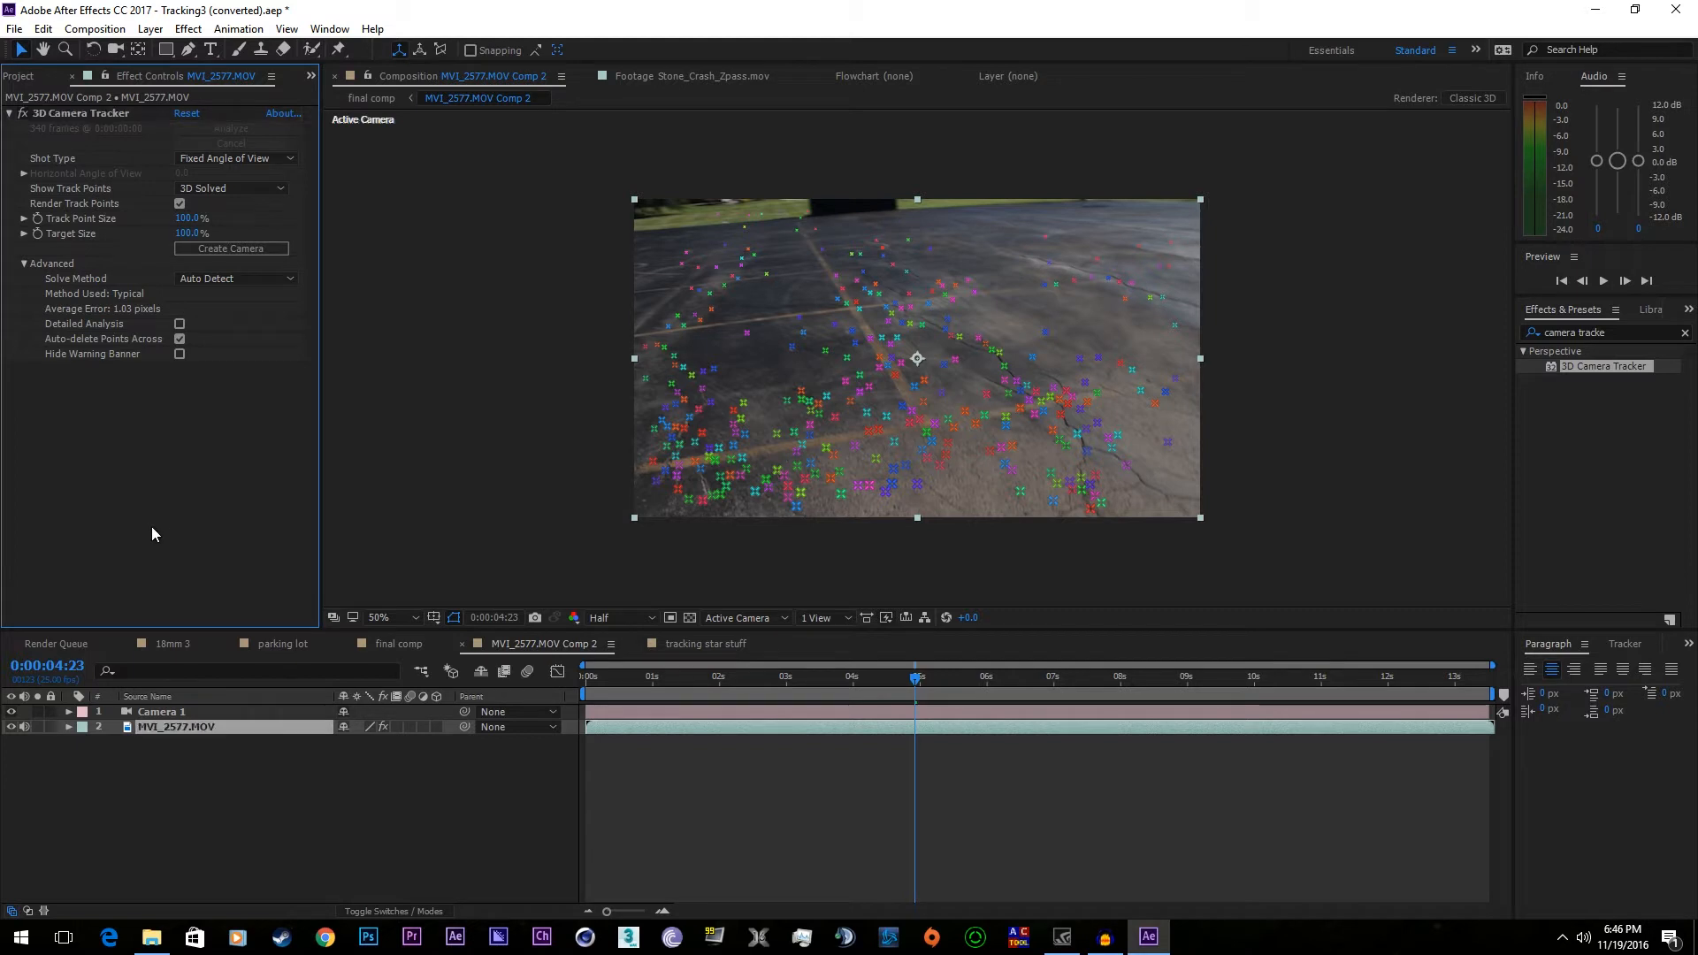
click(87, 111)
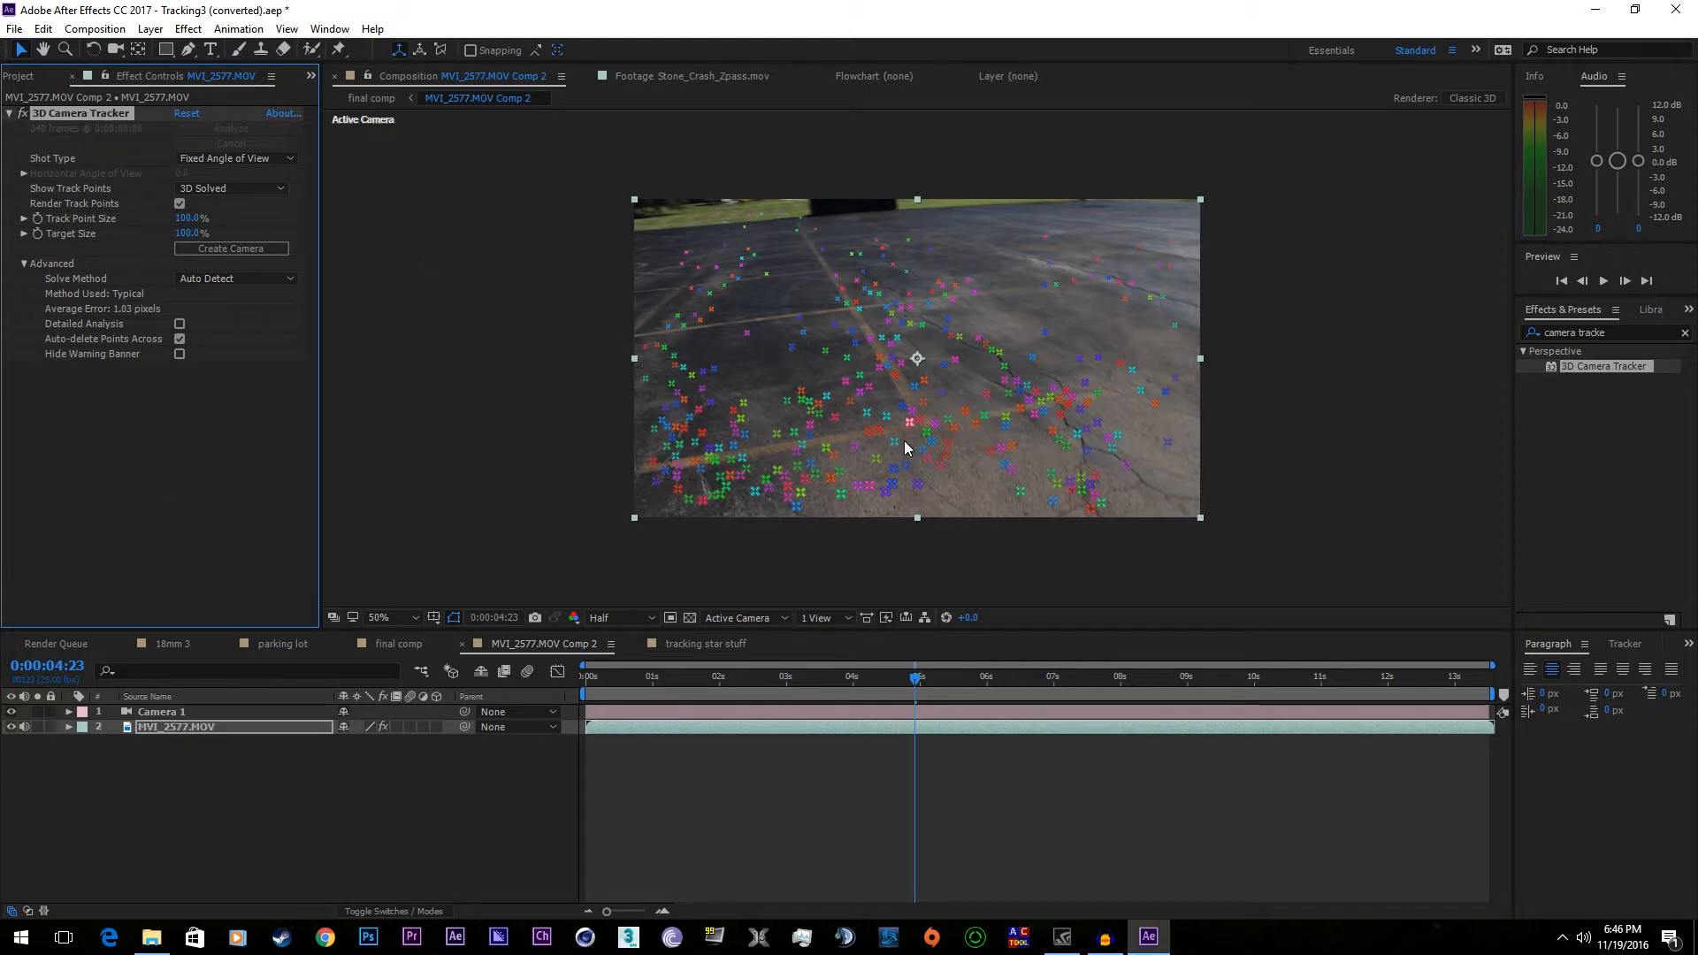
click(953, 427)
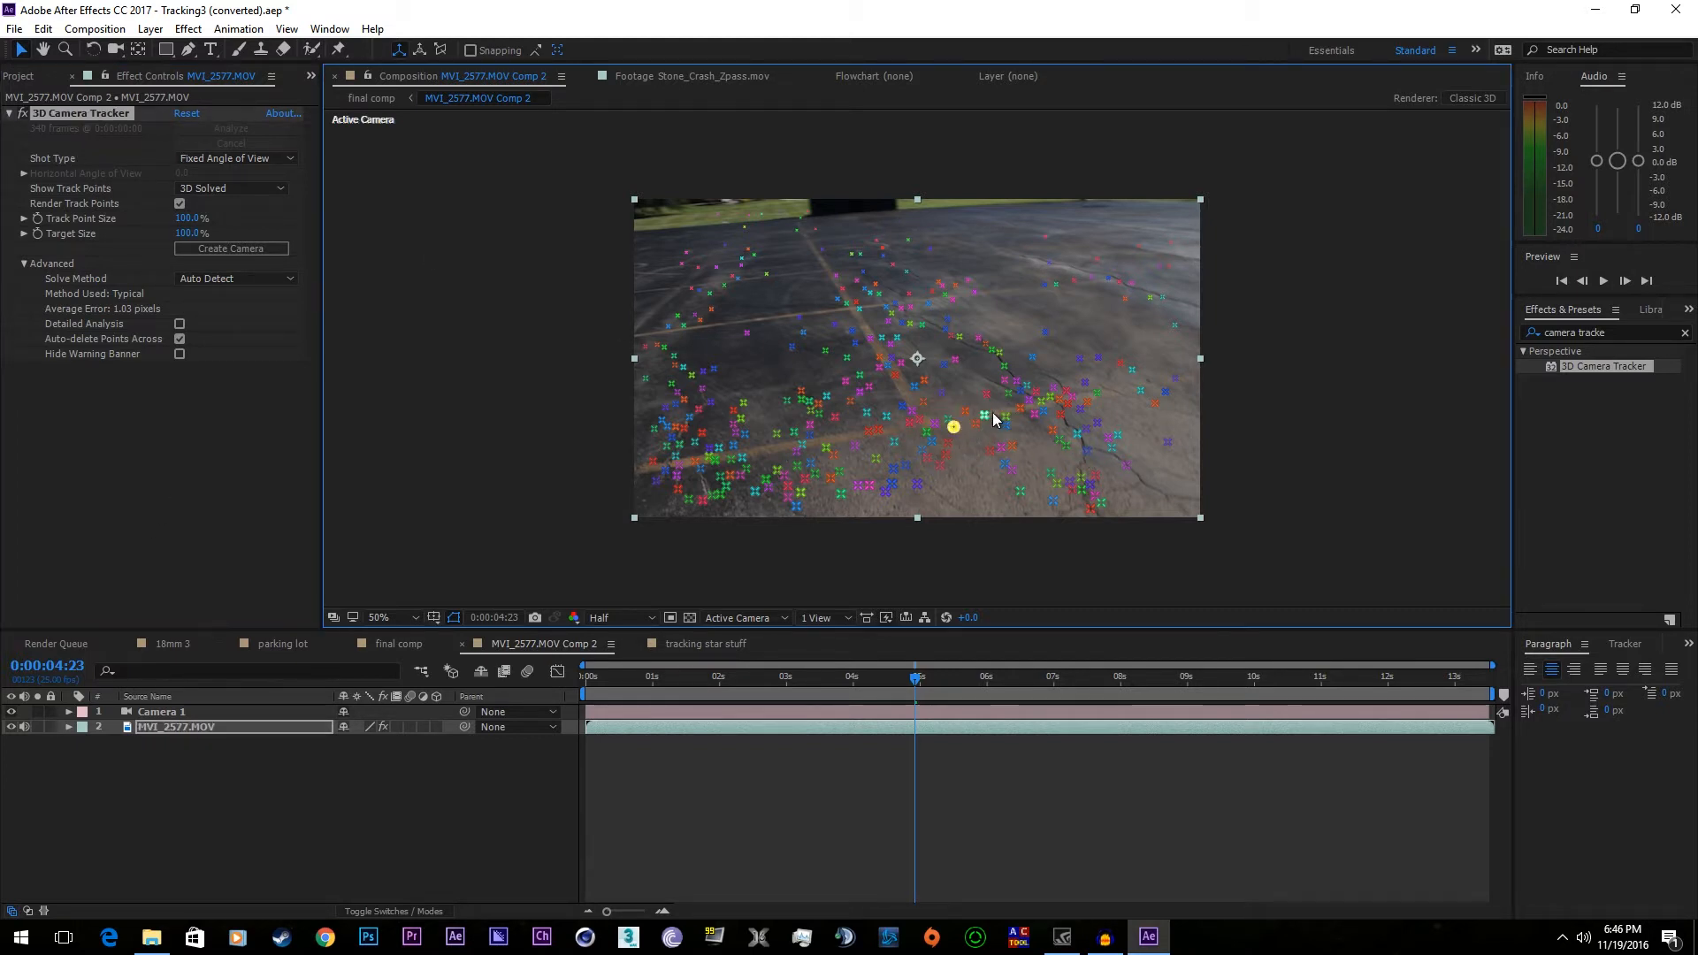
click(958, 363)
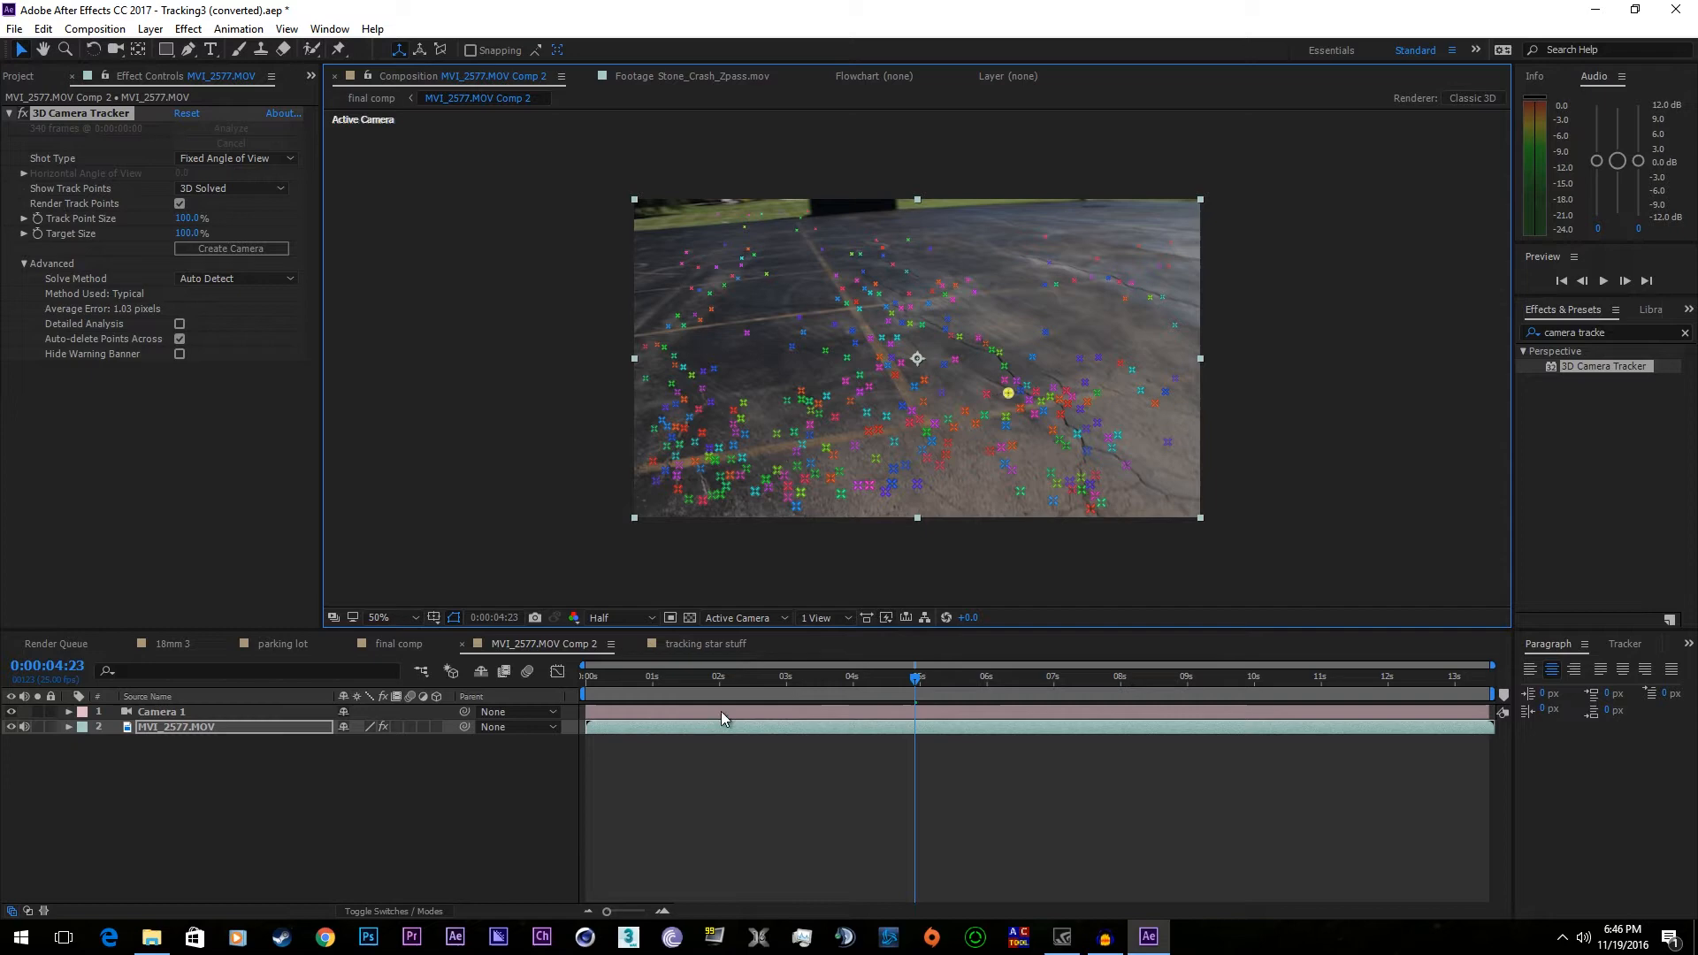
- Near the clip's start, create a solid and camera from four track points on the foreground pavement, and select the existing Camera 1 layer
click(656, 677)
drag(655, 678, 607, 725)
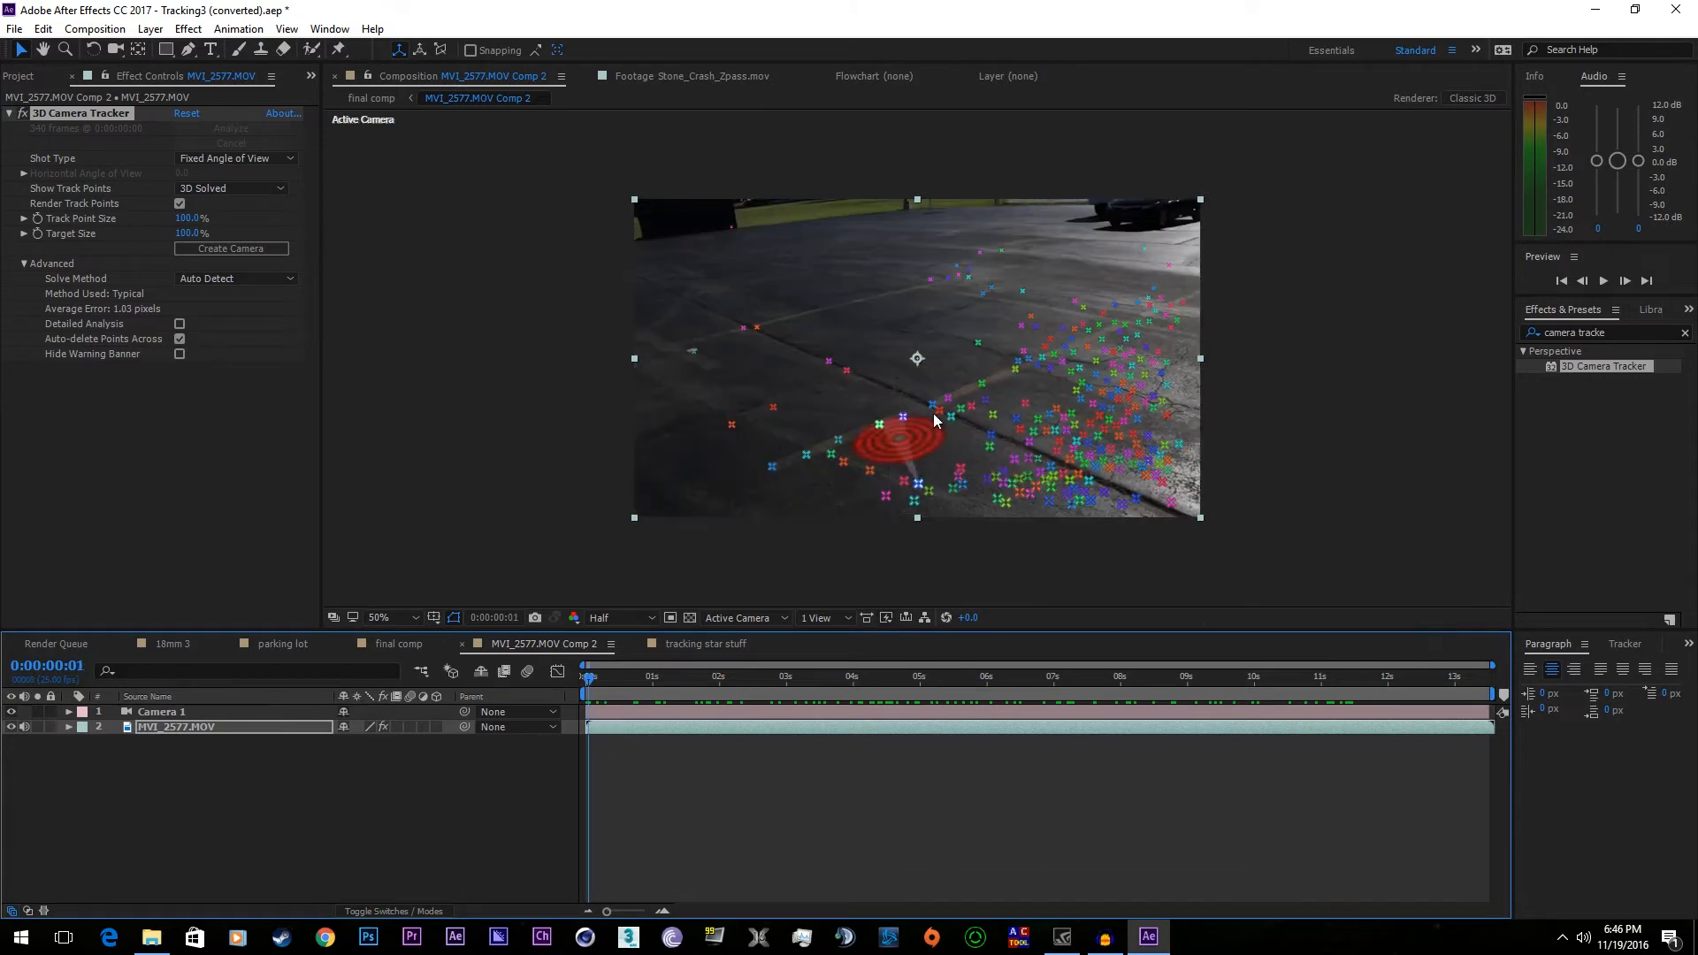
click(904, 428)
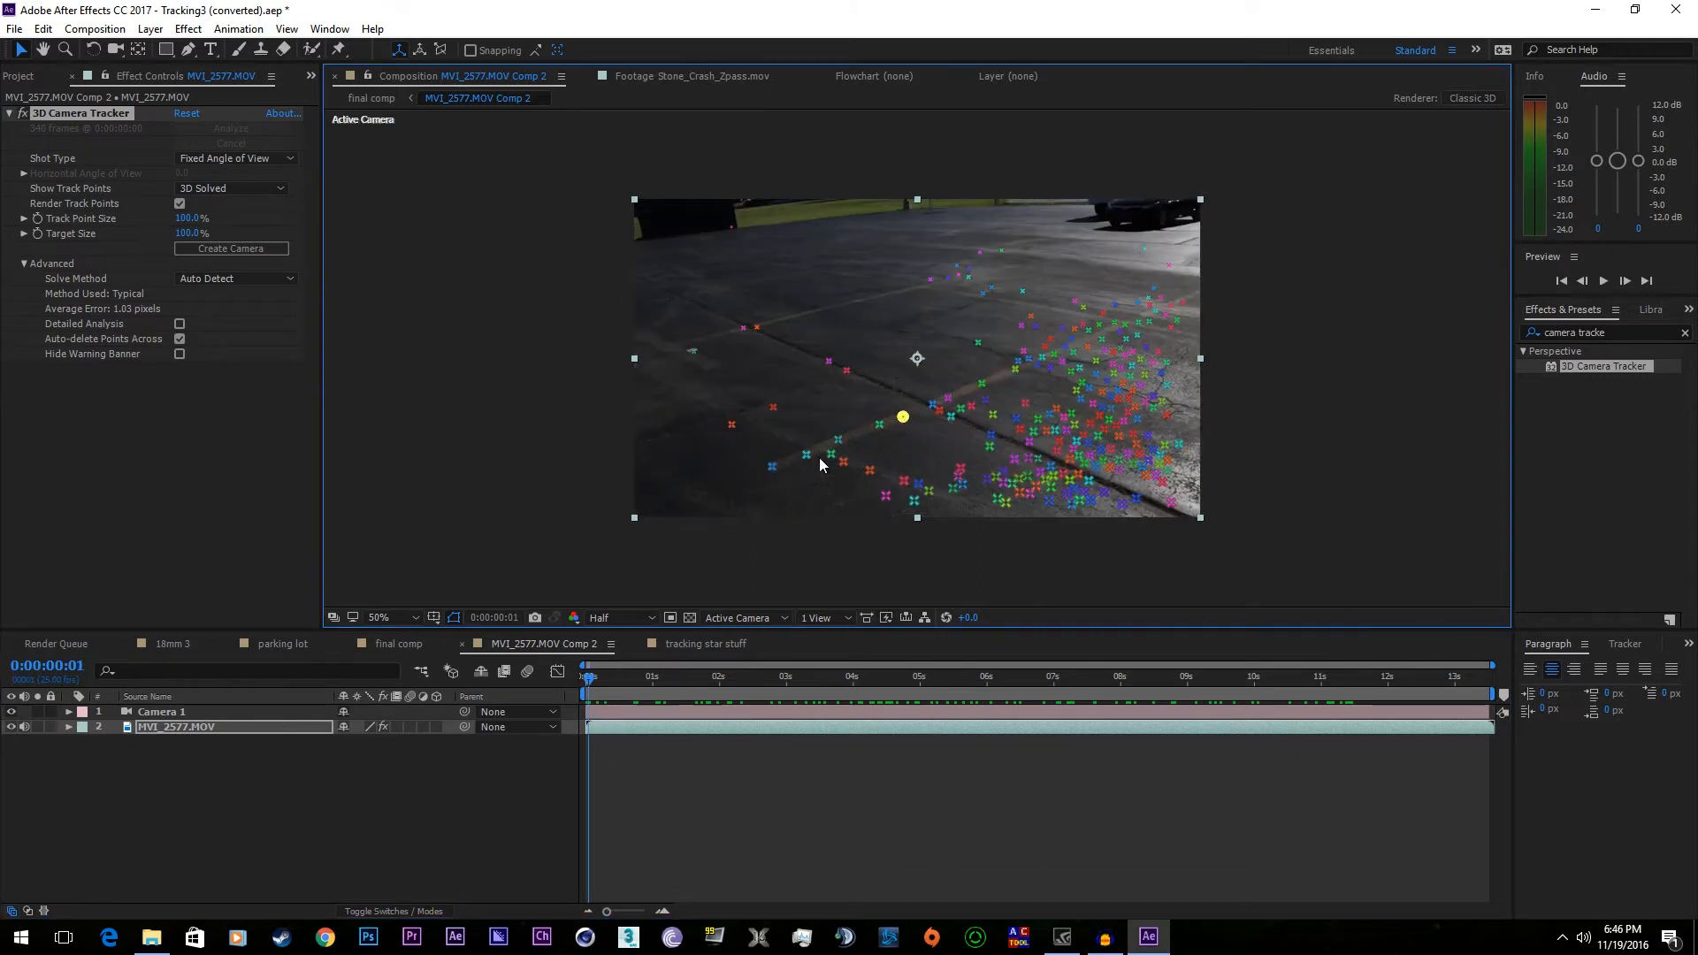
shift+click(989, 446)
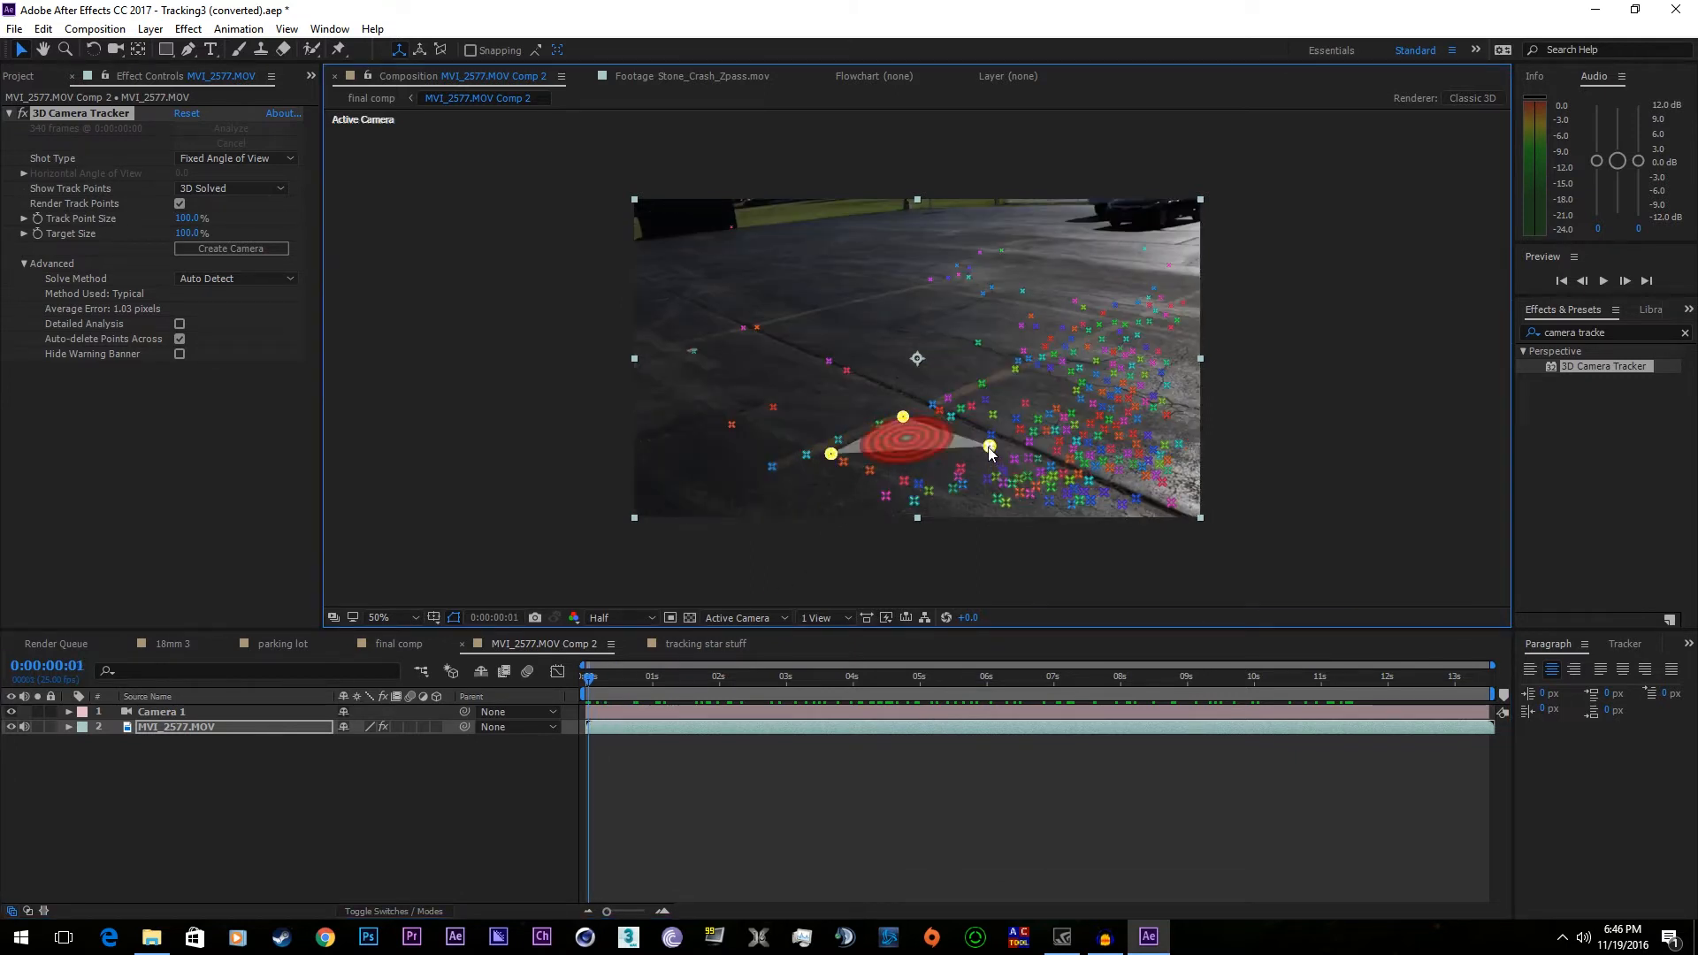
shift+click(918, 484)
right_click(911, 450)
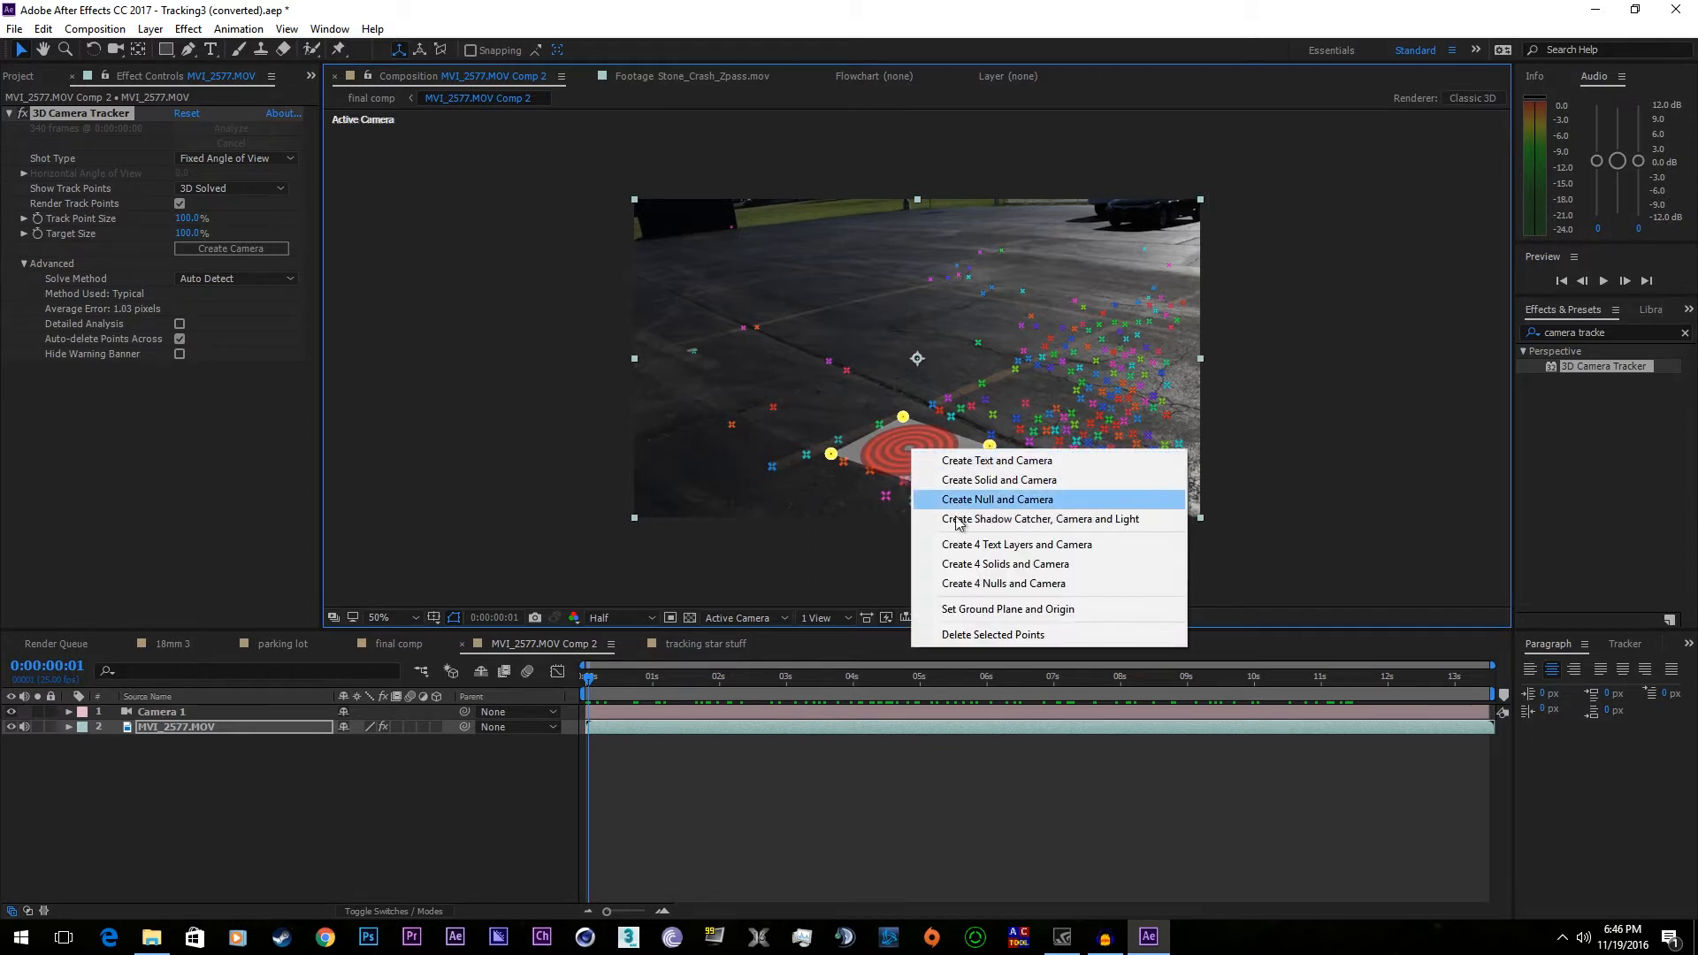
click(1036, 489)
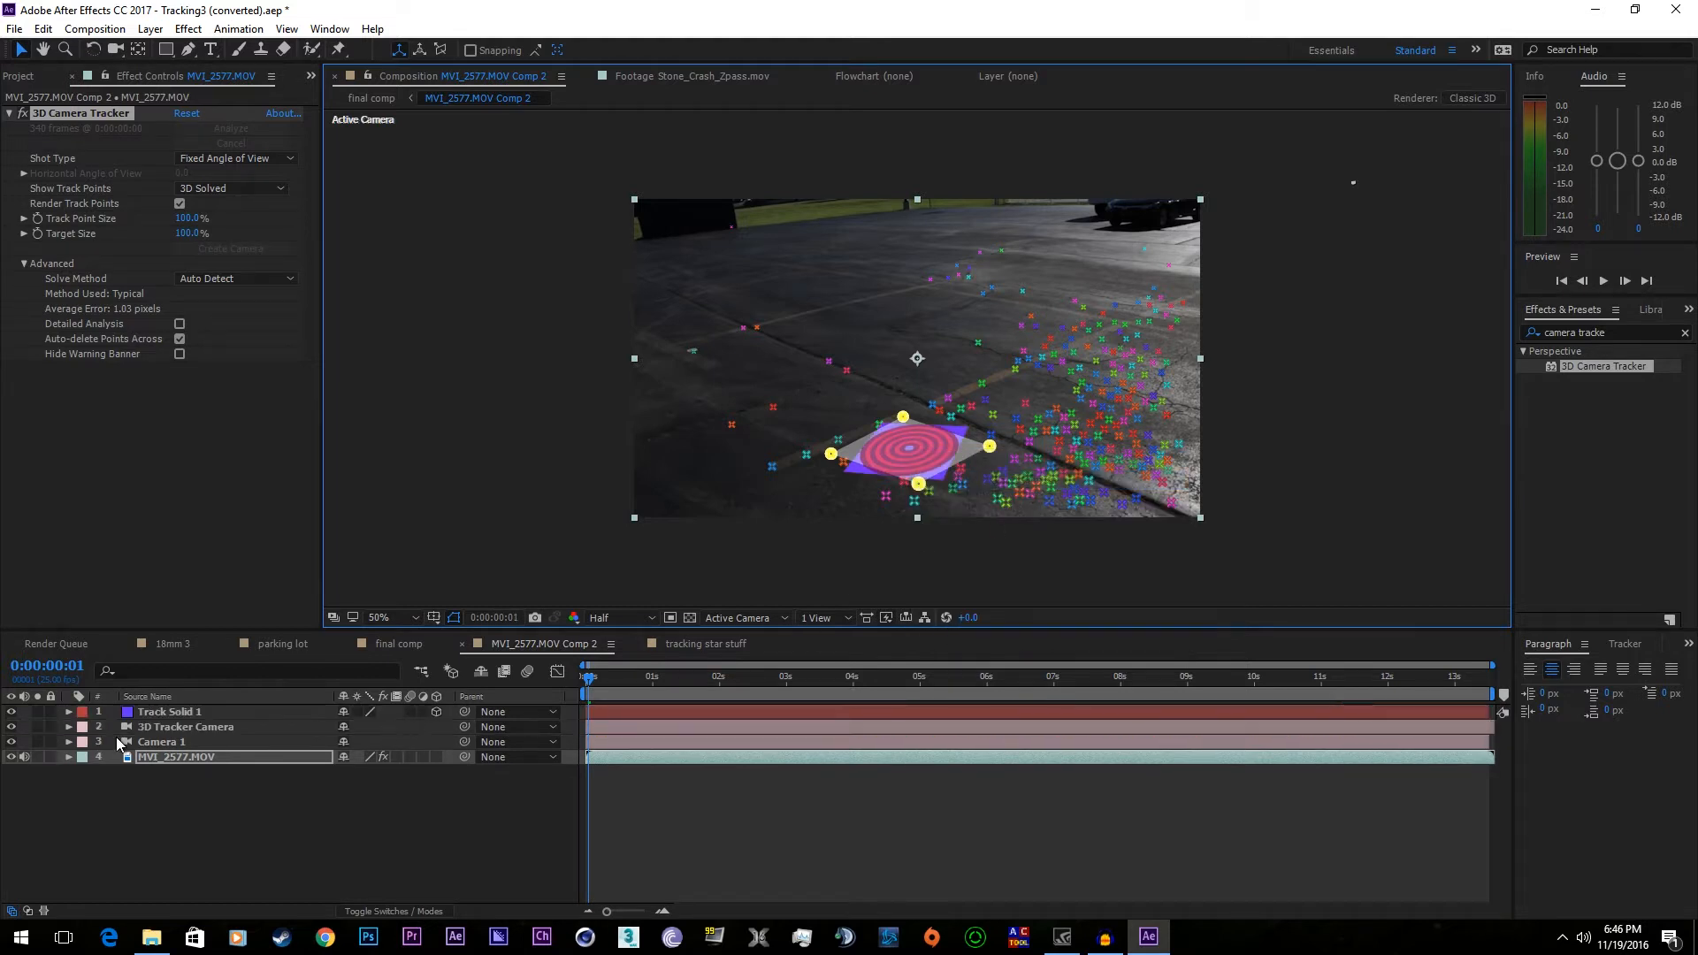
click(173, 743)
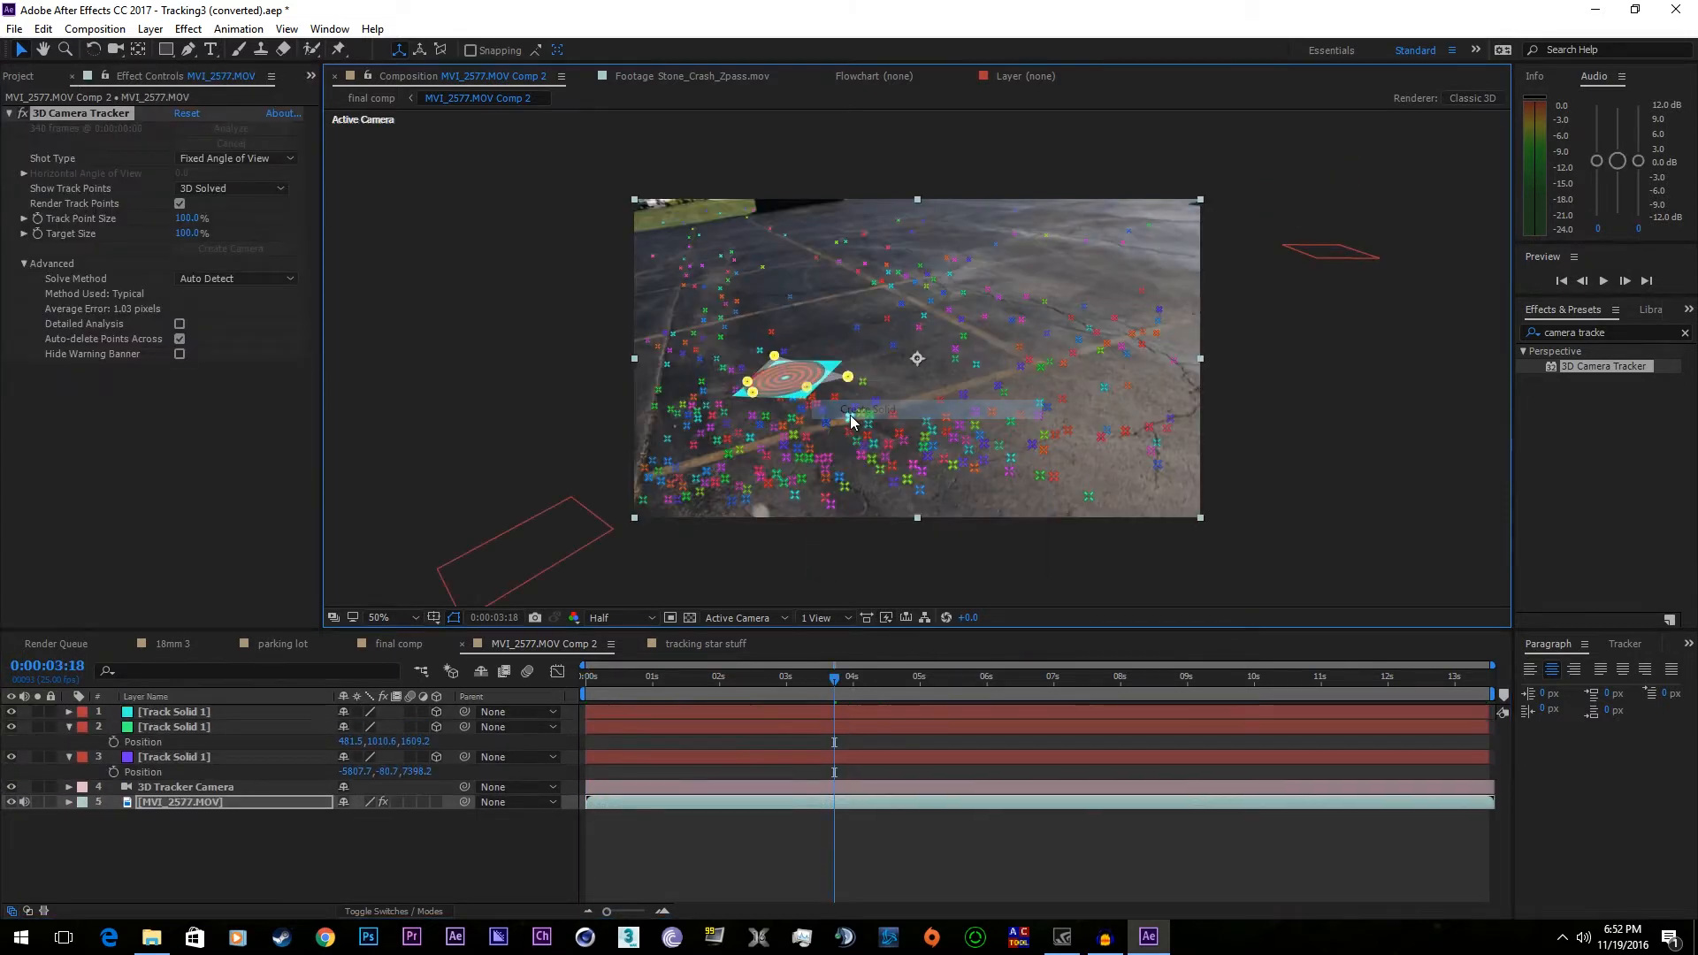
- At 0:00:03:18, create a solid from four track points on the pavement beyond the yellow parking lines
click(984, 317)
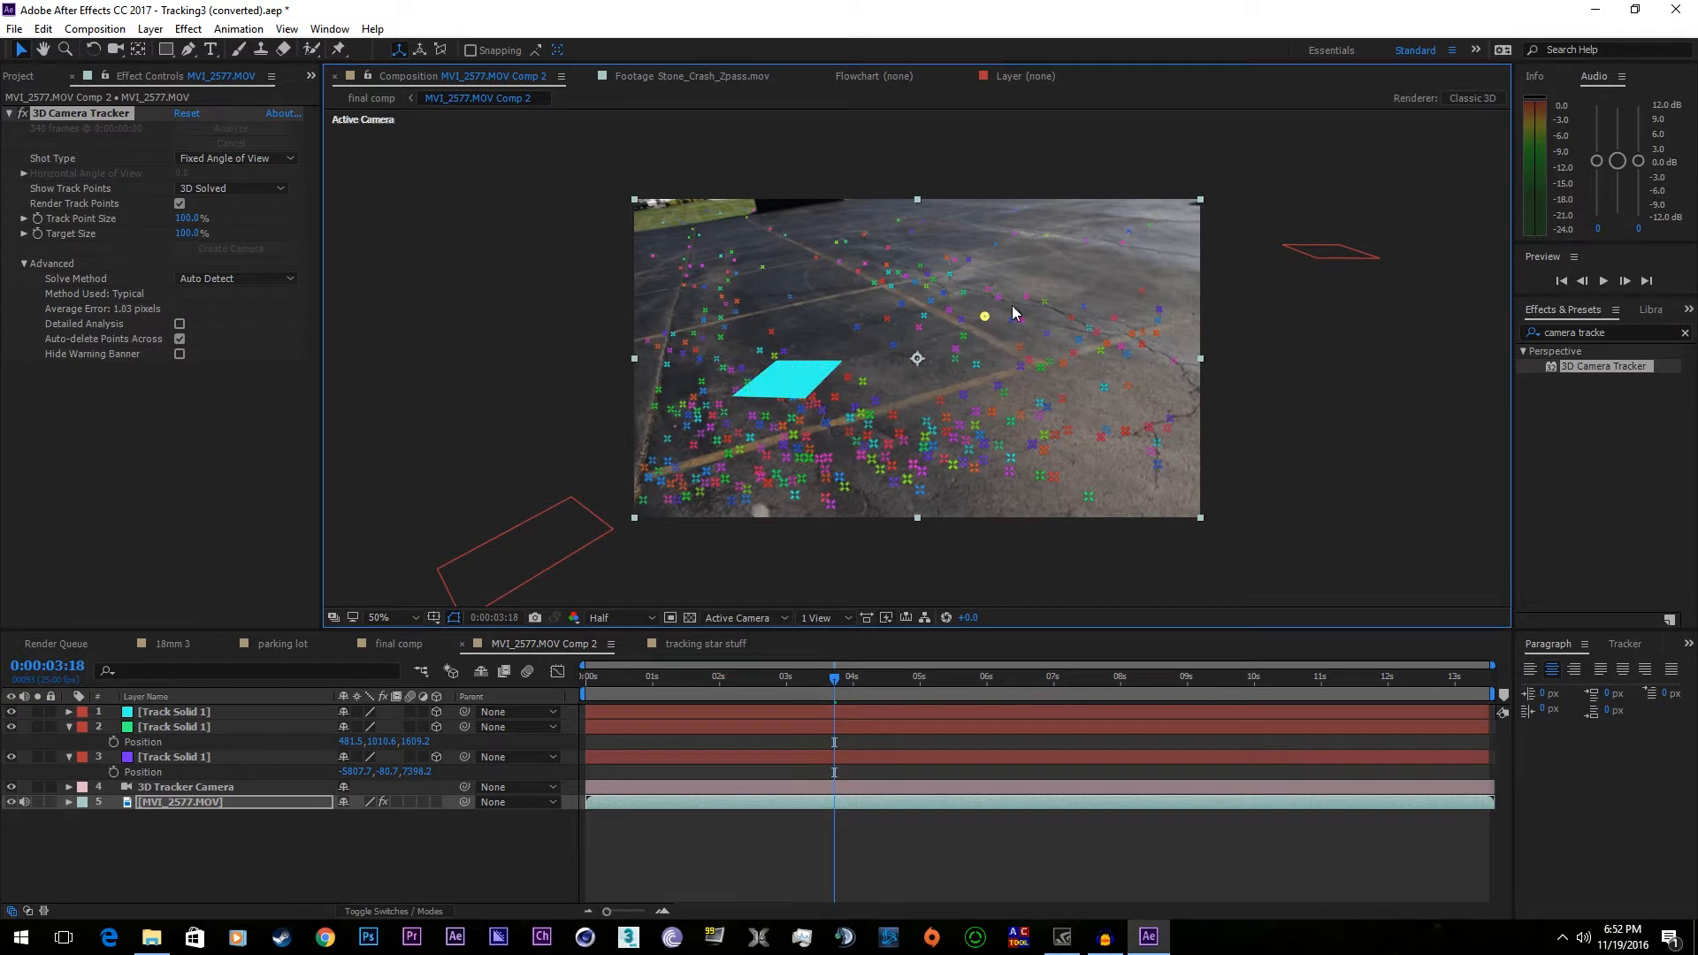
click(1025, 296)
shift+click(1084, 306)
shift+click(1048, 334)
right_click(1048, 324)
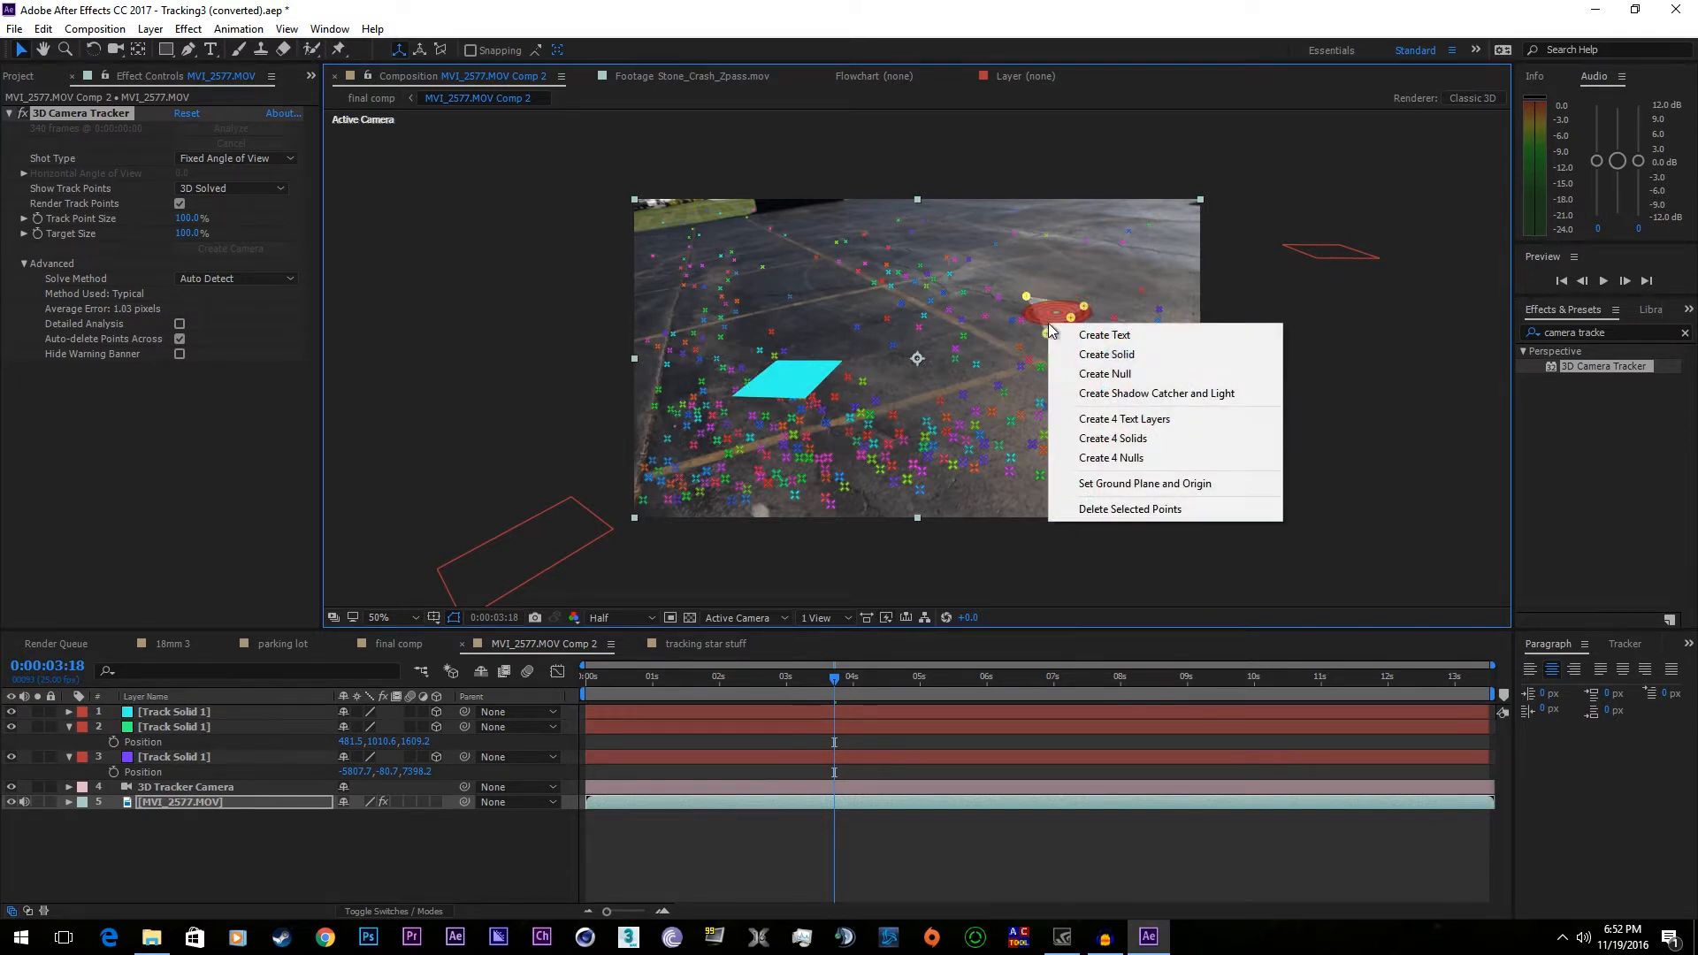
click(1104, 354)
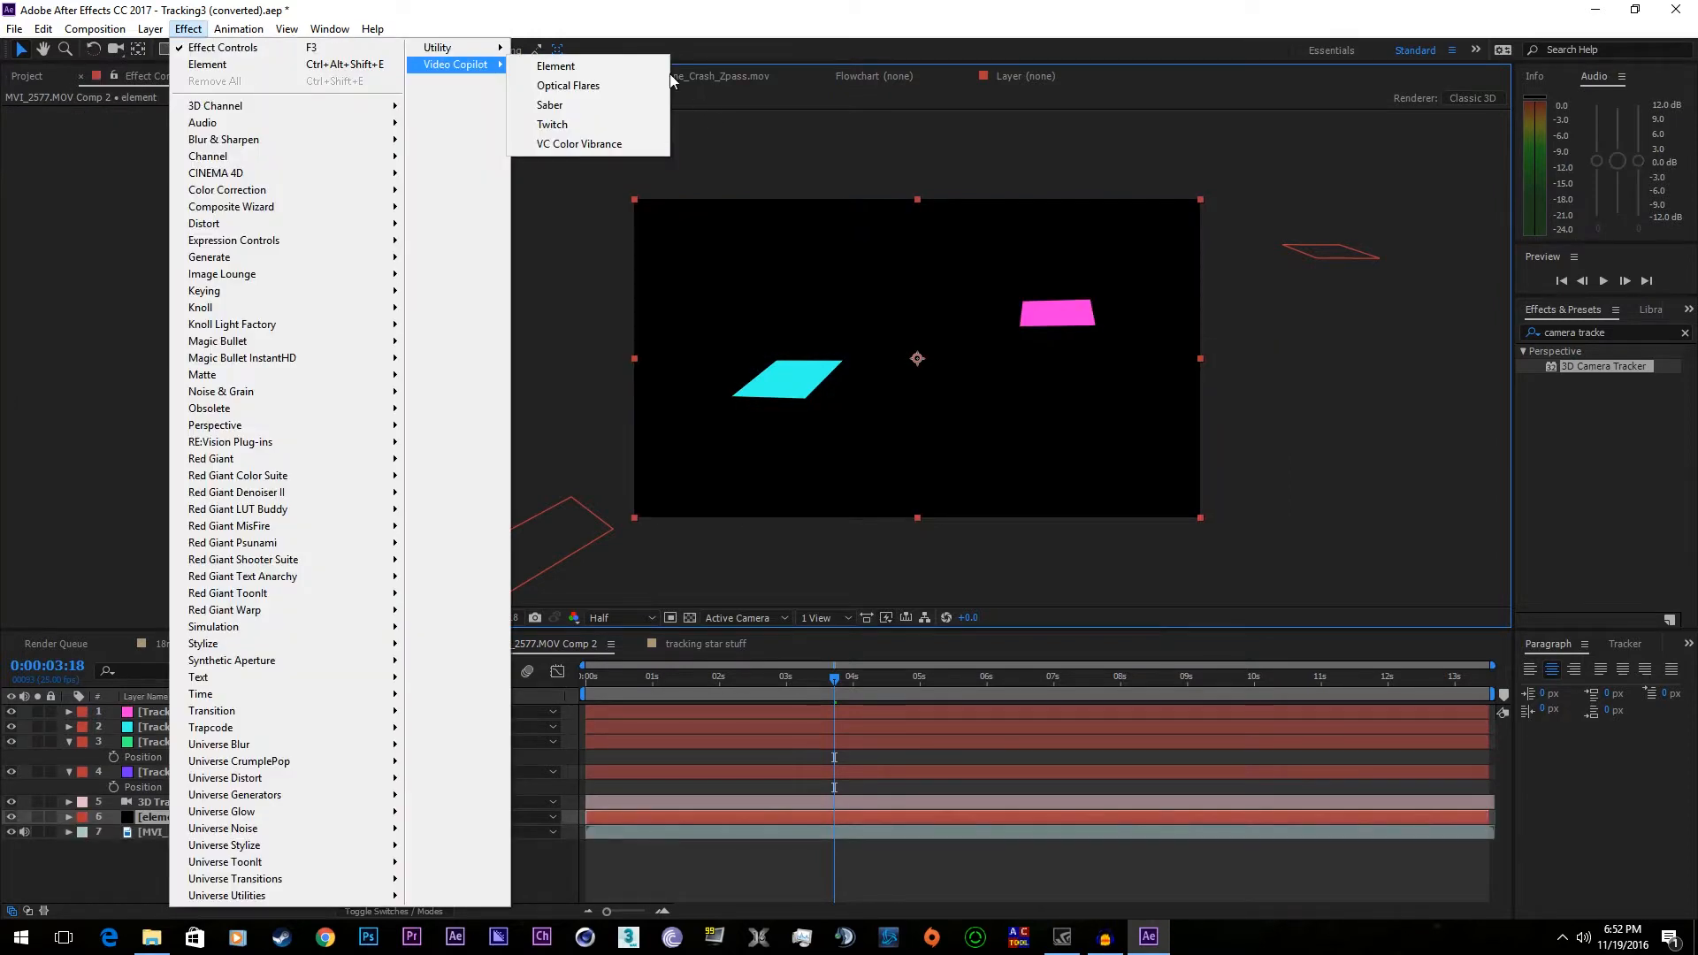
- Apply the Video Copilot Element effect to the element layer and move that layer above all the others
click(645, 68)
drag(183, 817, 197, 713)
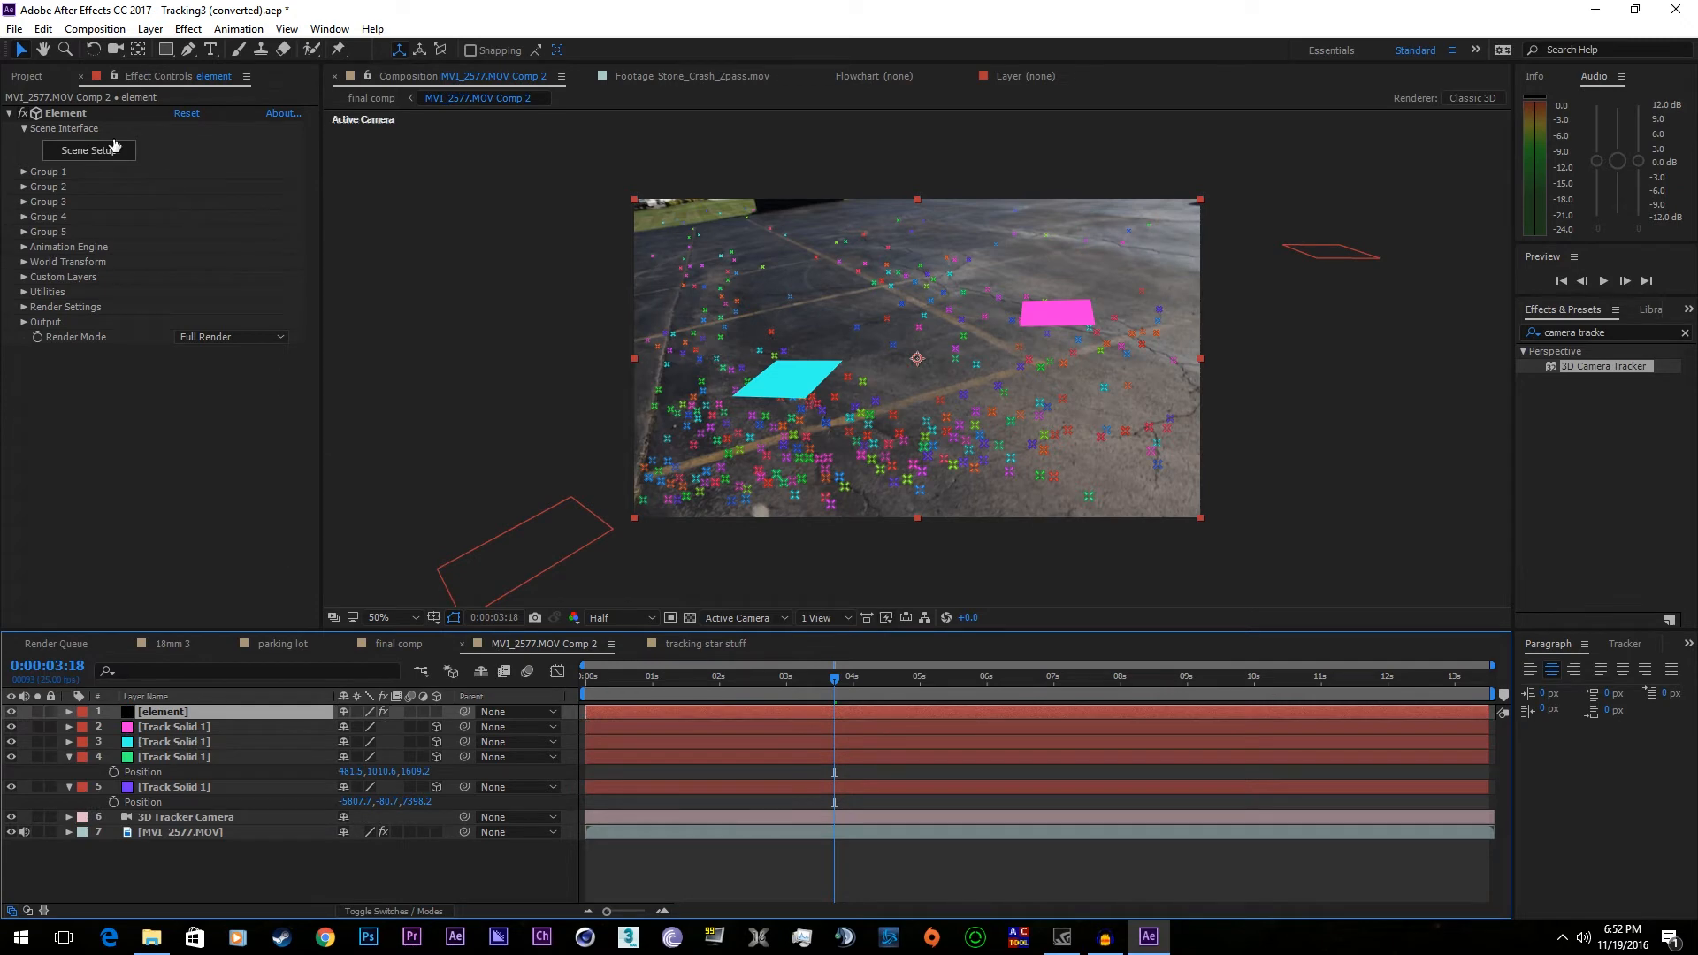
- Add the BB-Unit model from the Star_Pack collection to the Element scene and accept the scene setup
click(85, 150)
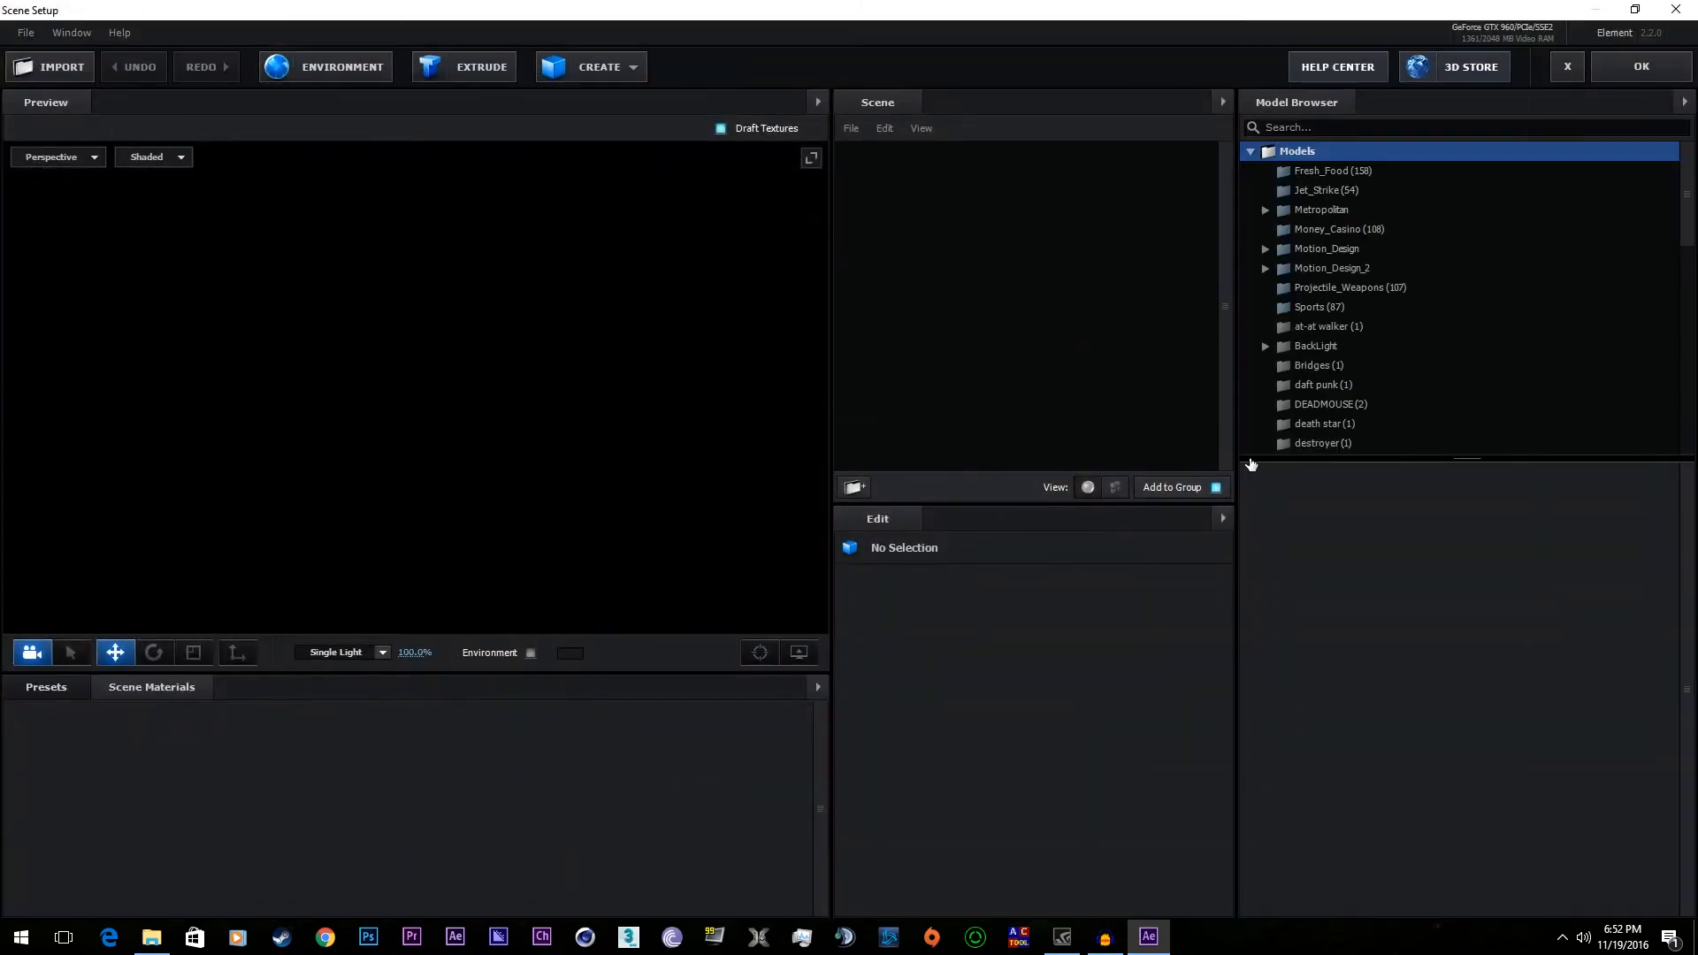
scroll(1394, 326, down, 10)
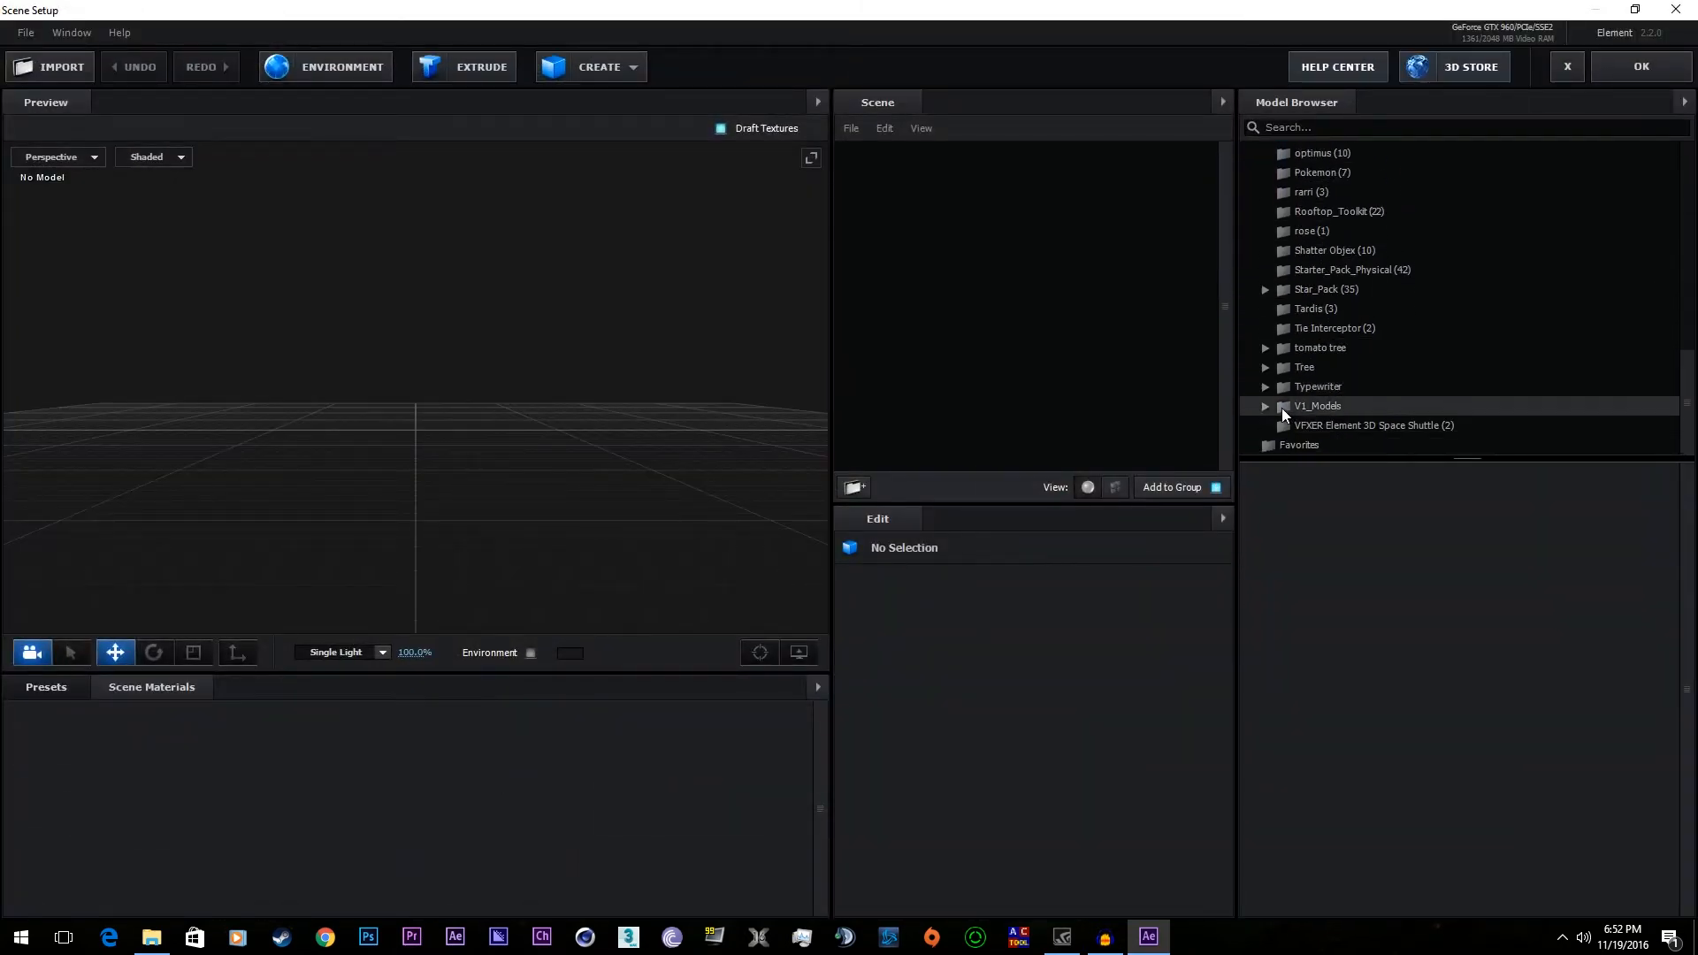
click(1260, 408)
click(1263, 406)
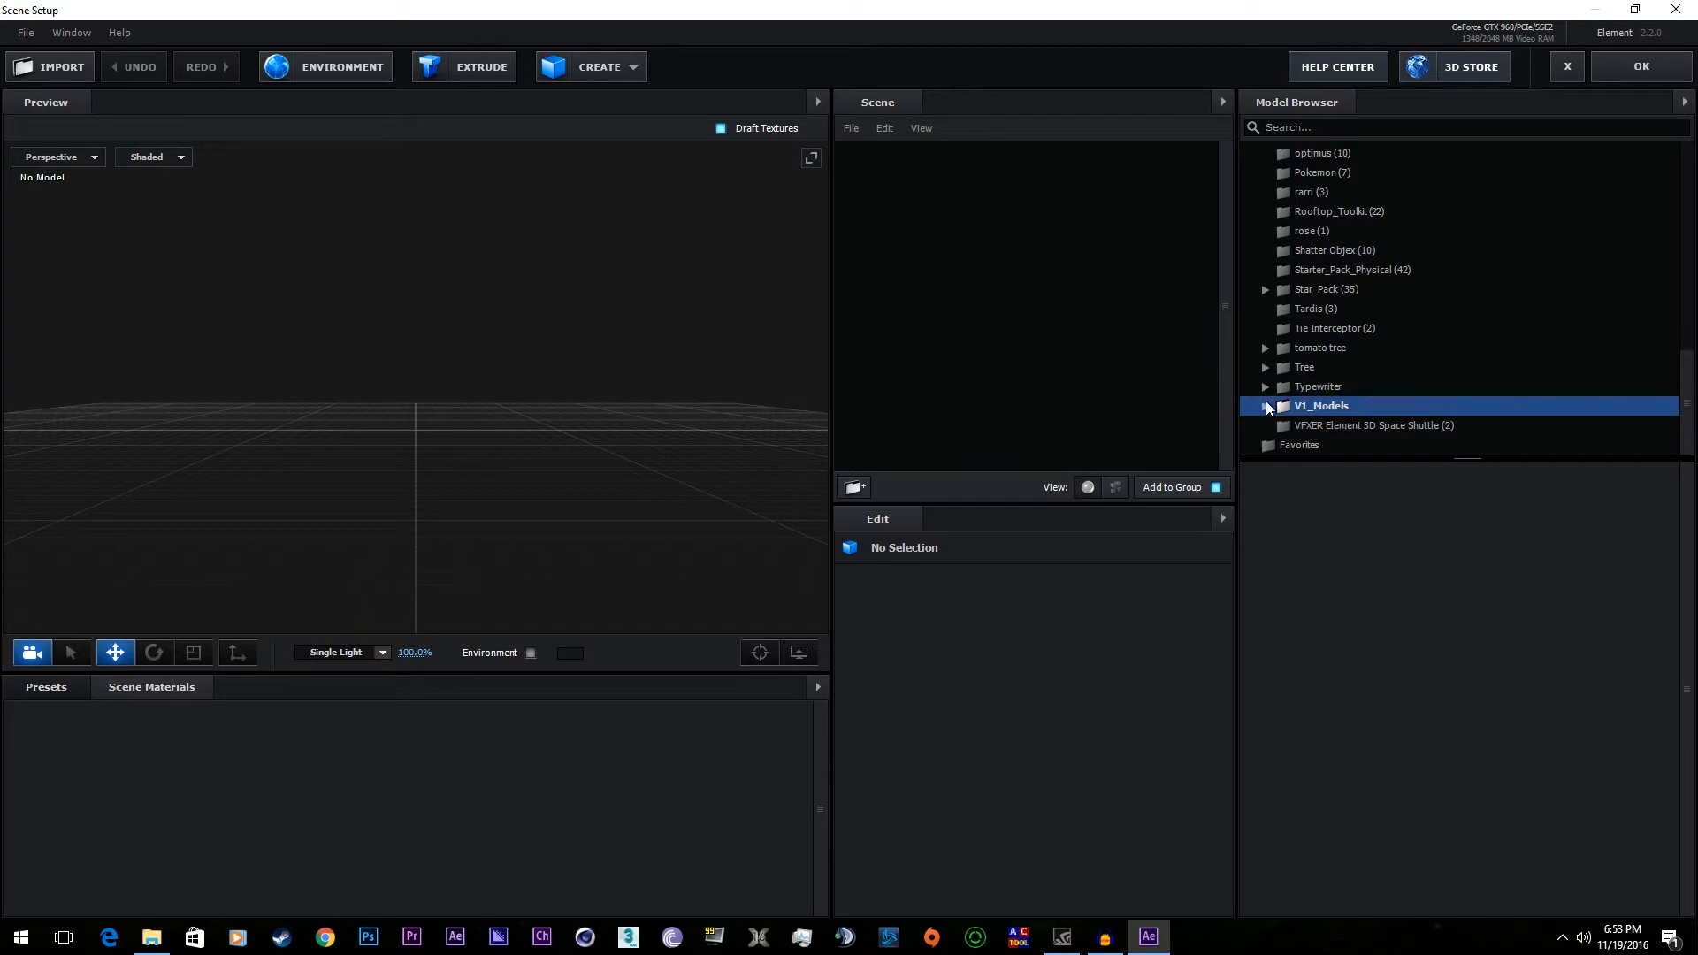
click(1275, 291)
click(1264, 290)
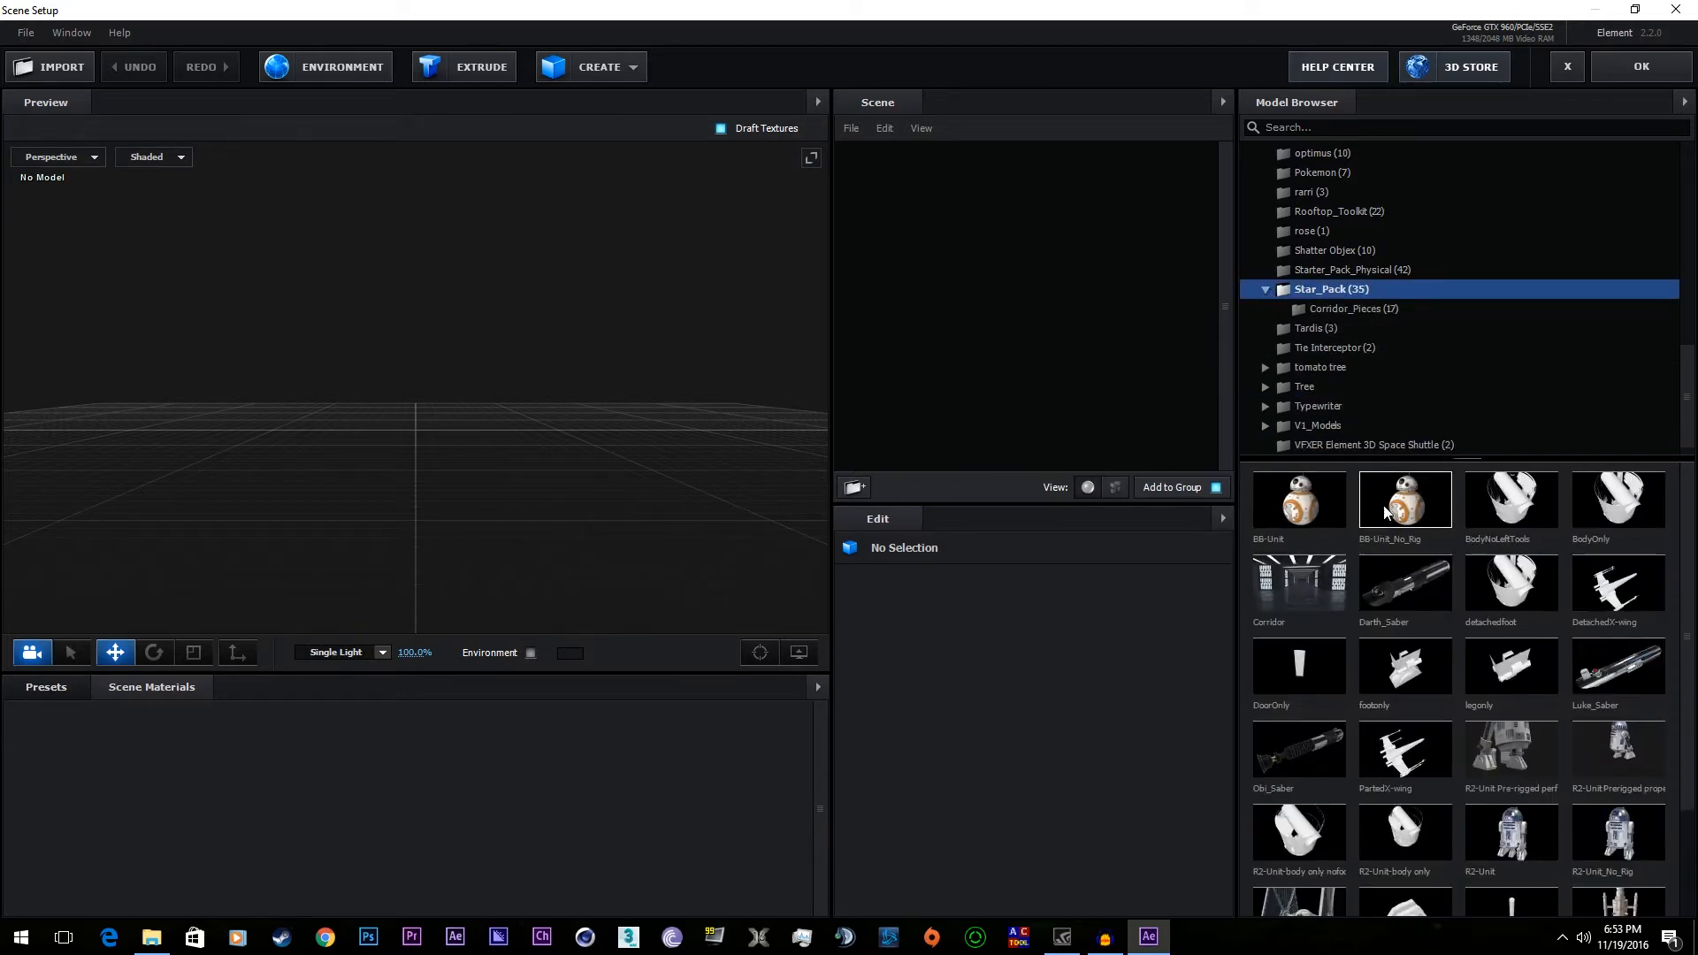
drag(1302, 508, 544, 379)
click(1641, 63)
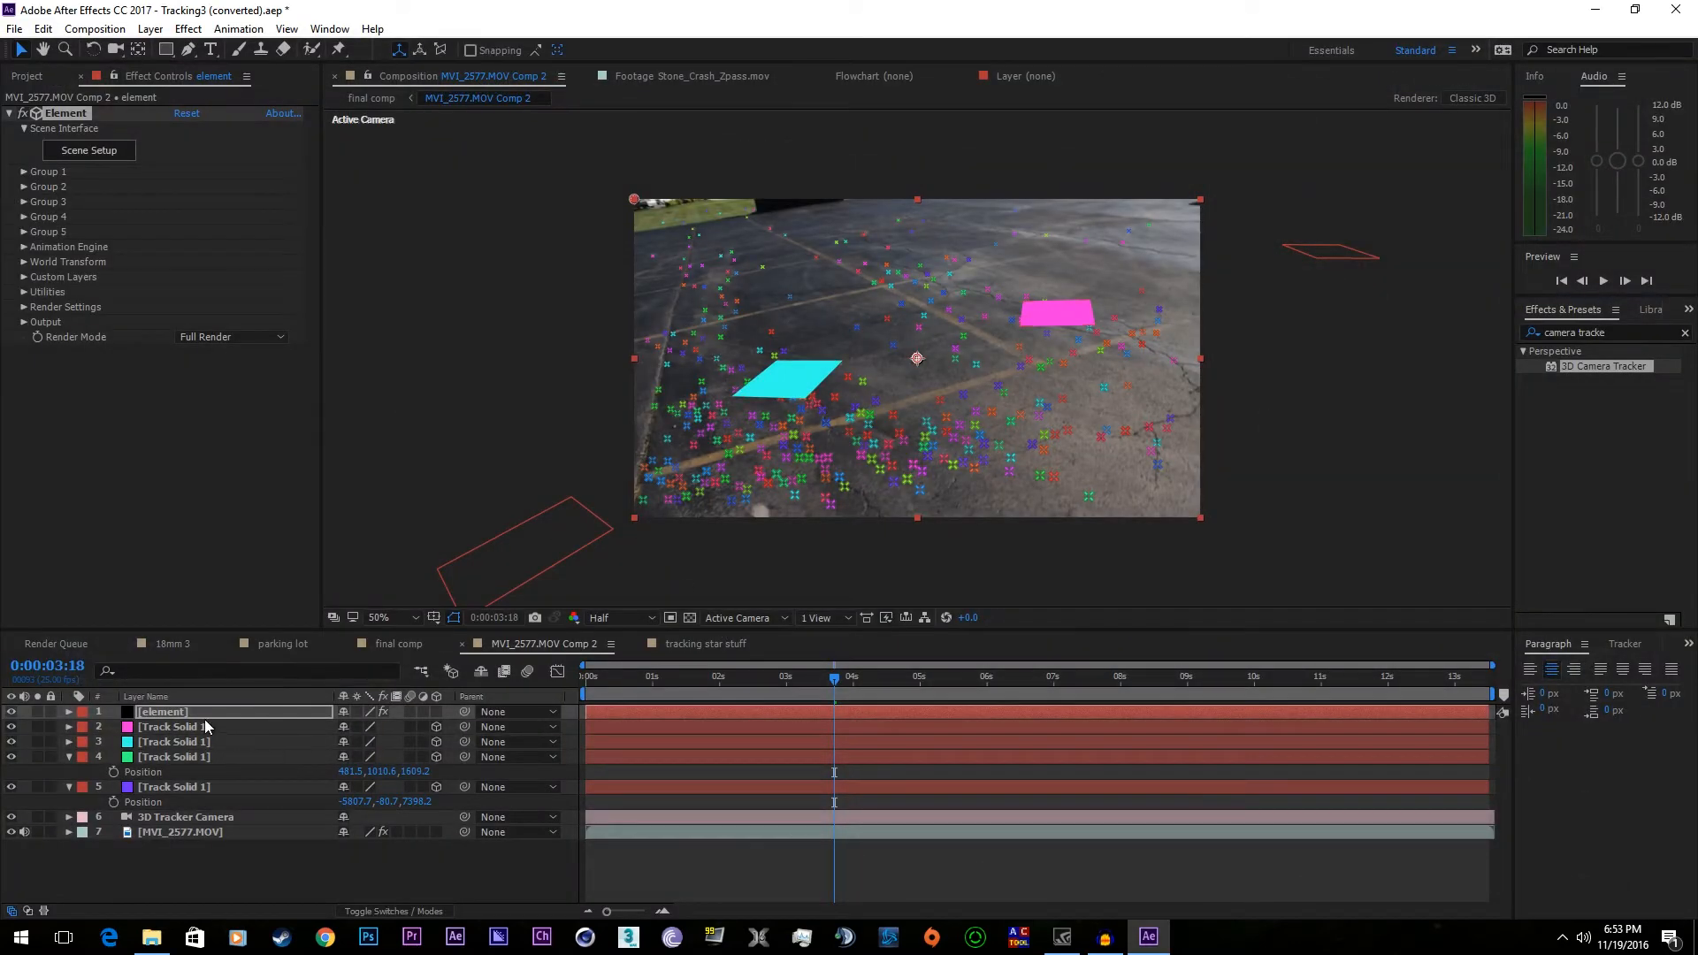
- Scrub to about 12 seconds and back to the start, checking the BB-Unit model and track solids against the footage
click(193, 715)
drag(834, 679, 1381, 698)
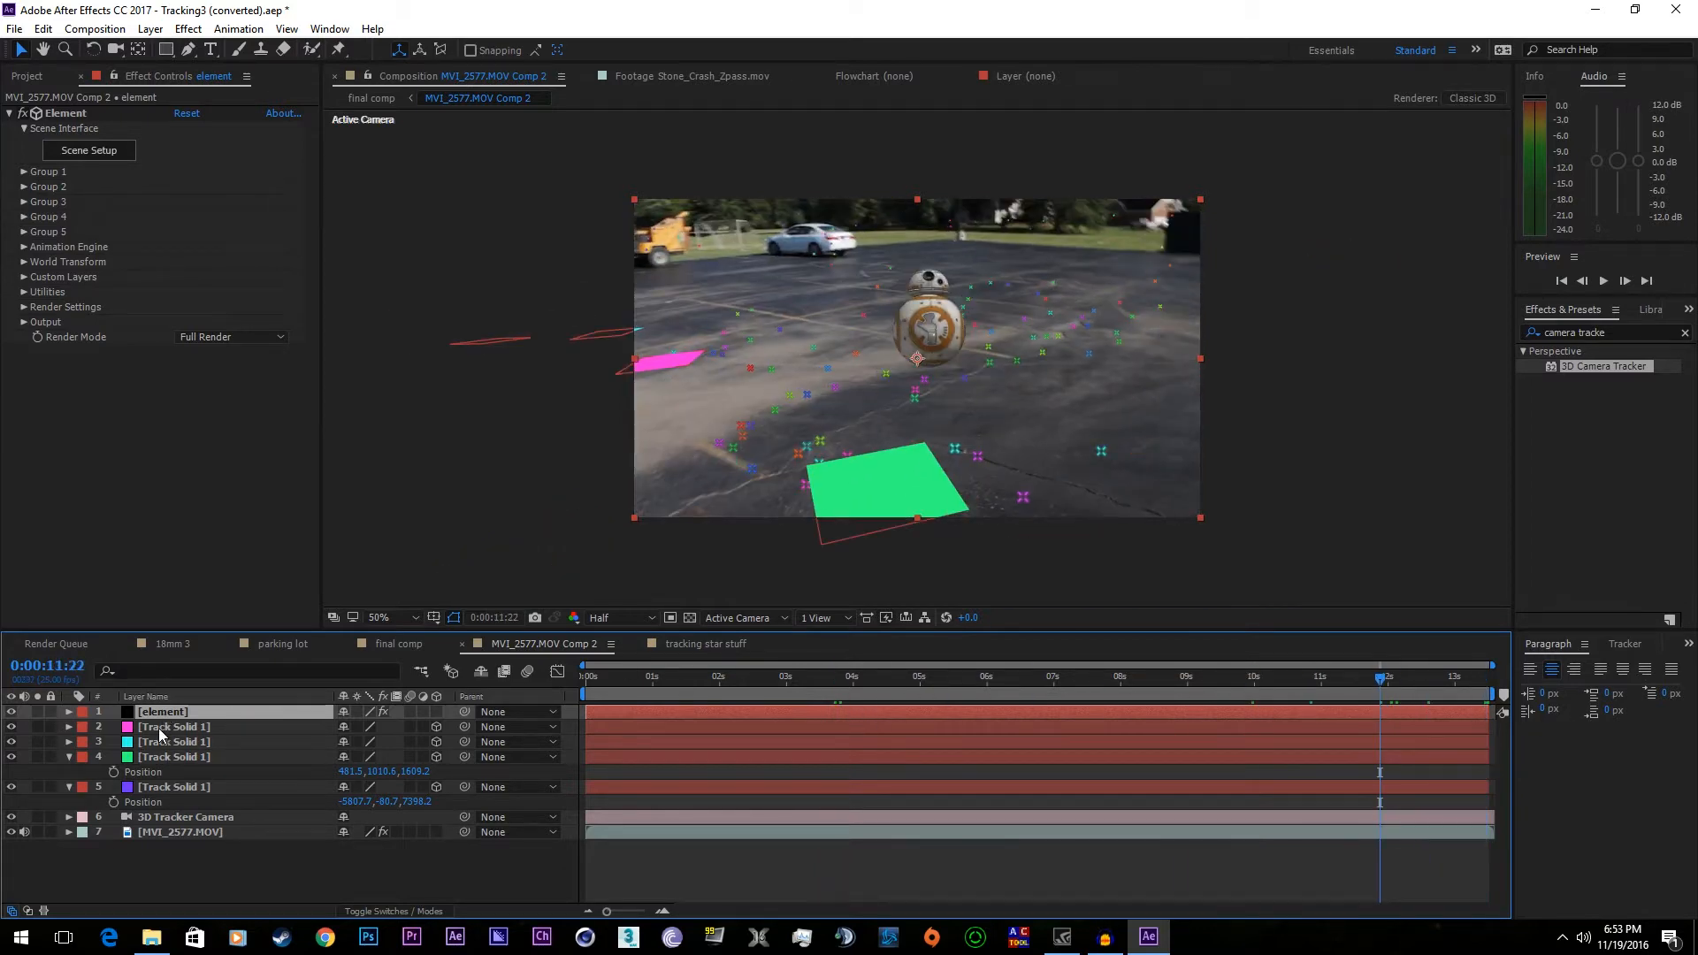
click(159, 727)
click(162, 712)
drag(618, 694, 522, 670)
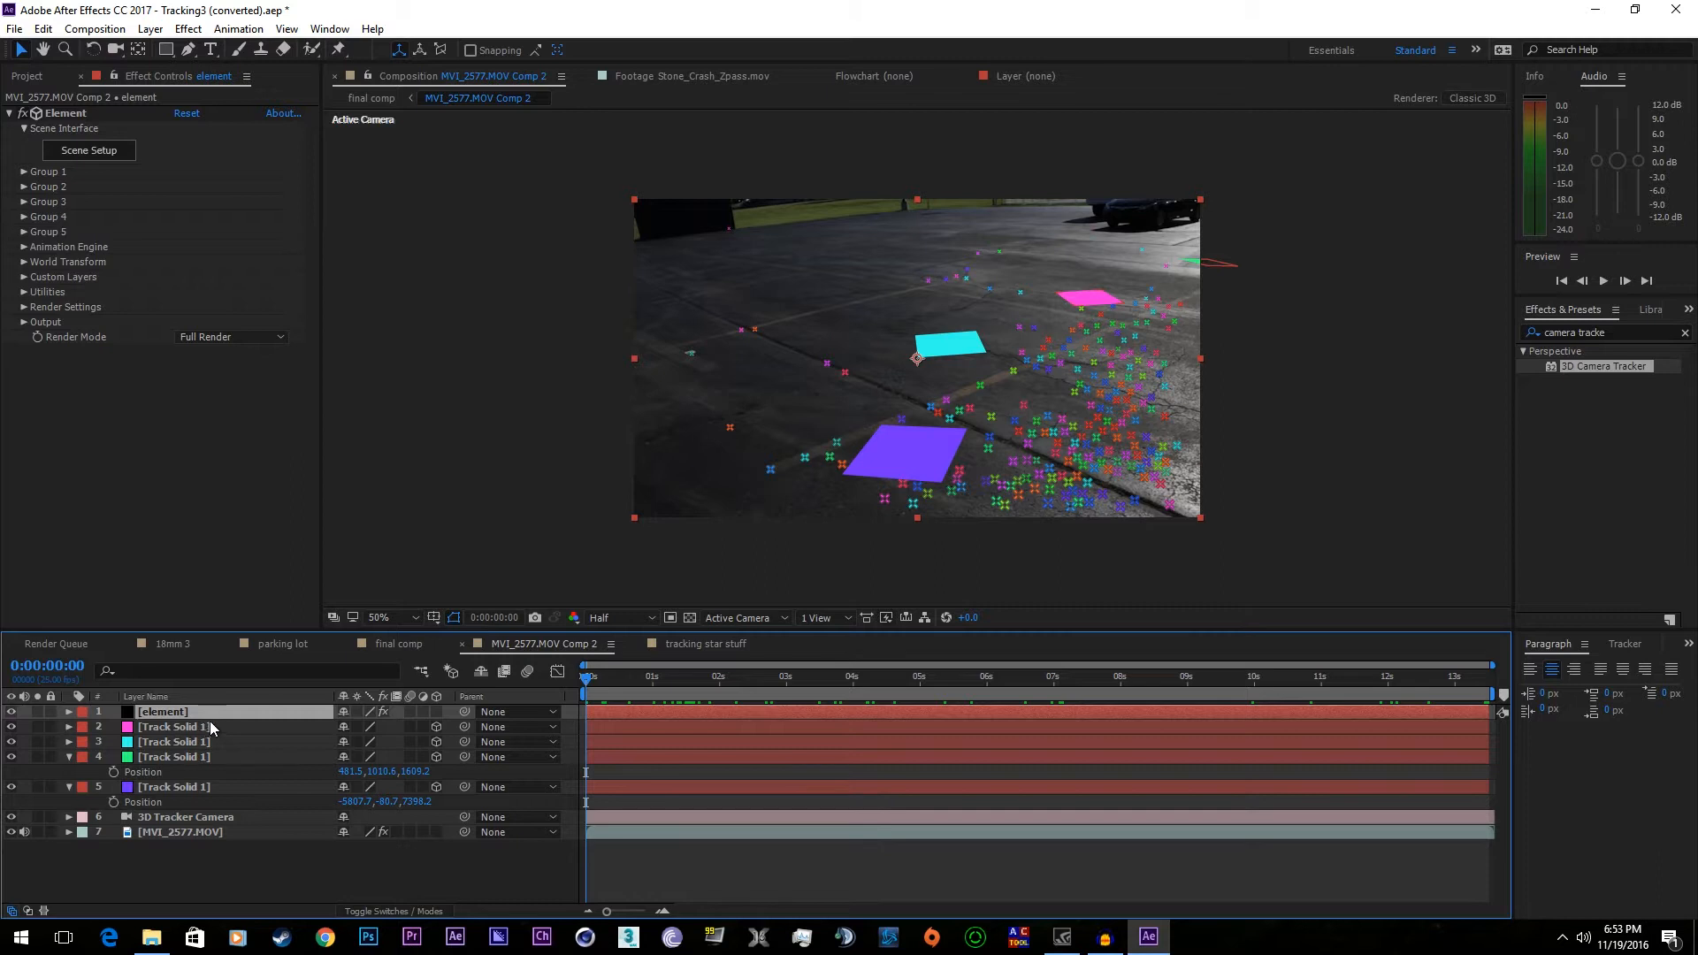
- Create a group null for Group 1 of the Element effect
click(24, 172)
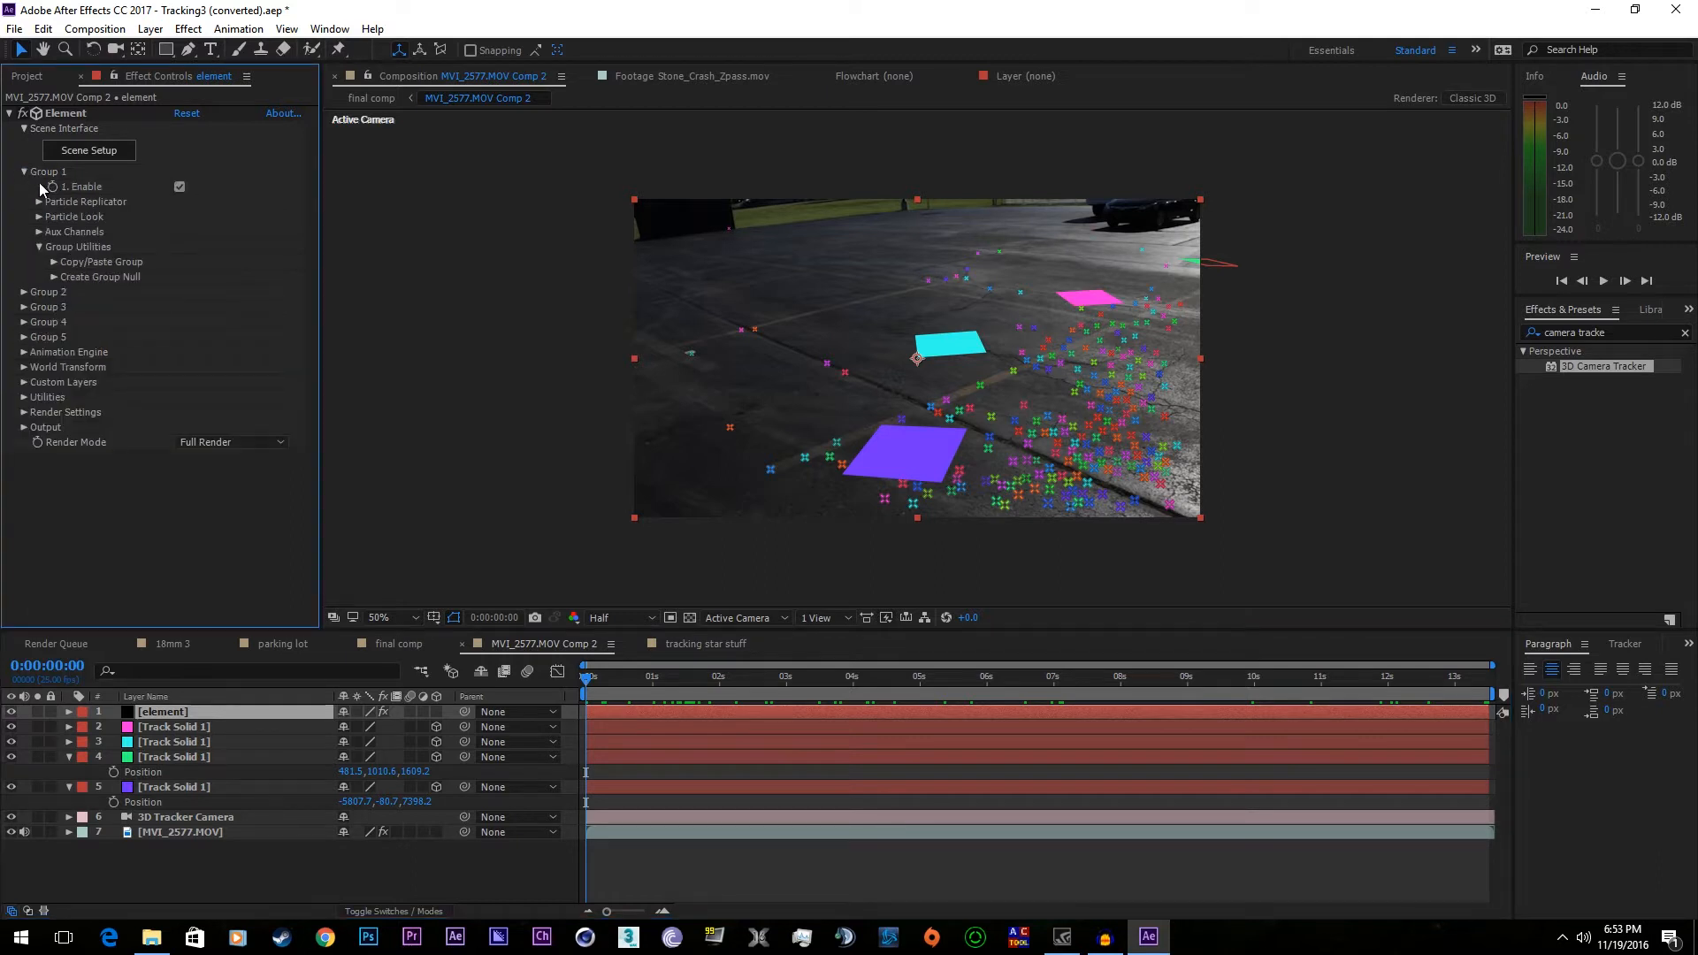
click(53, 277)
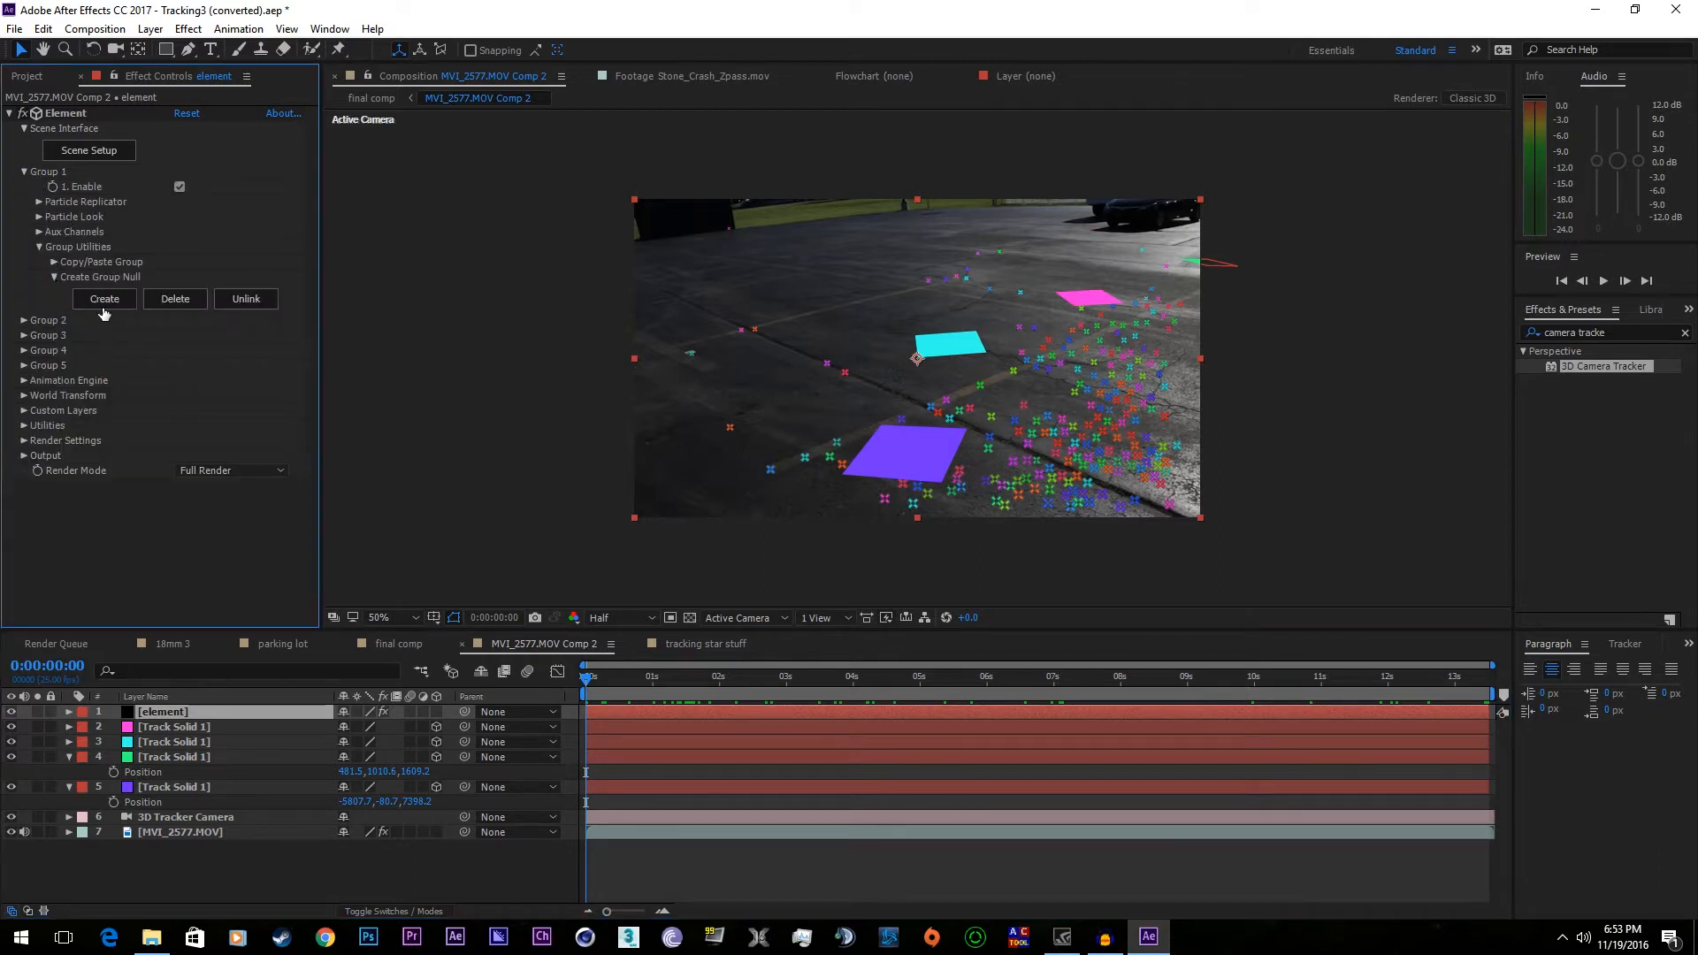
click(105, 300)
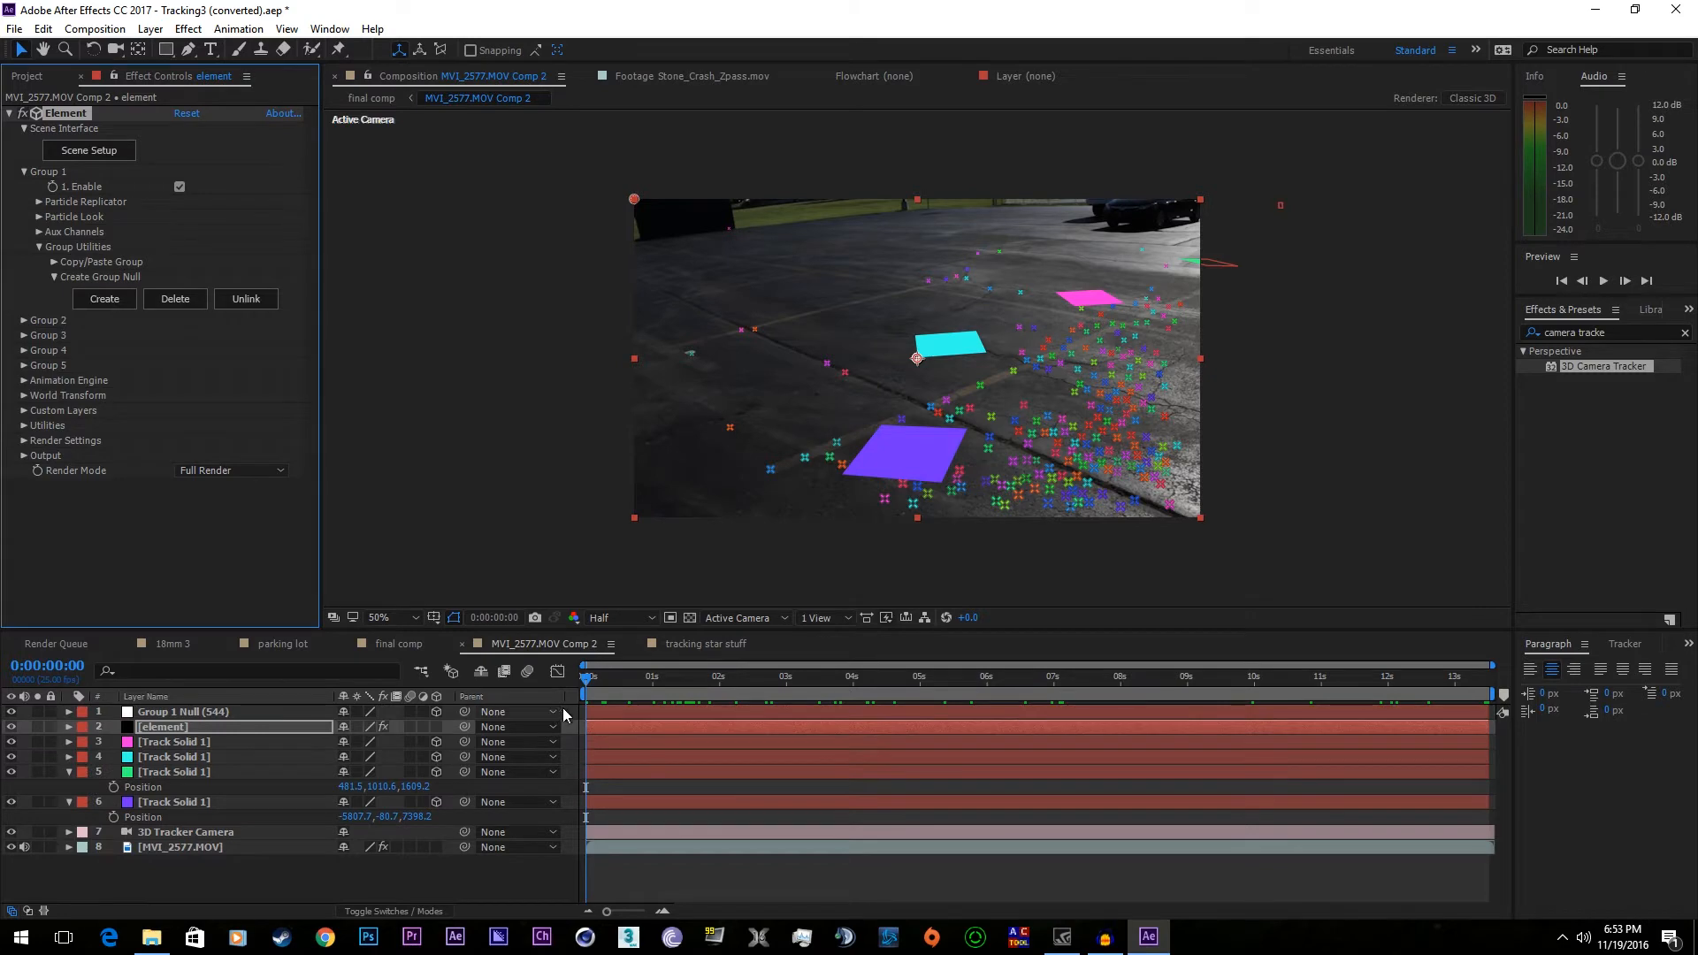
click(635, 711)
- Delete the green and purple track solids, keeping only the pink and cyan ones
click(165, 757)
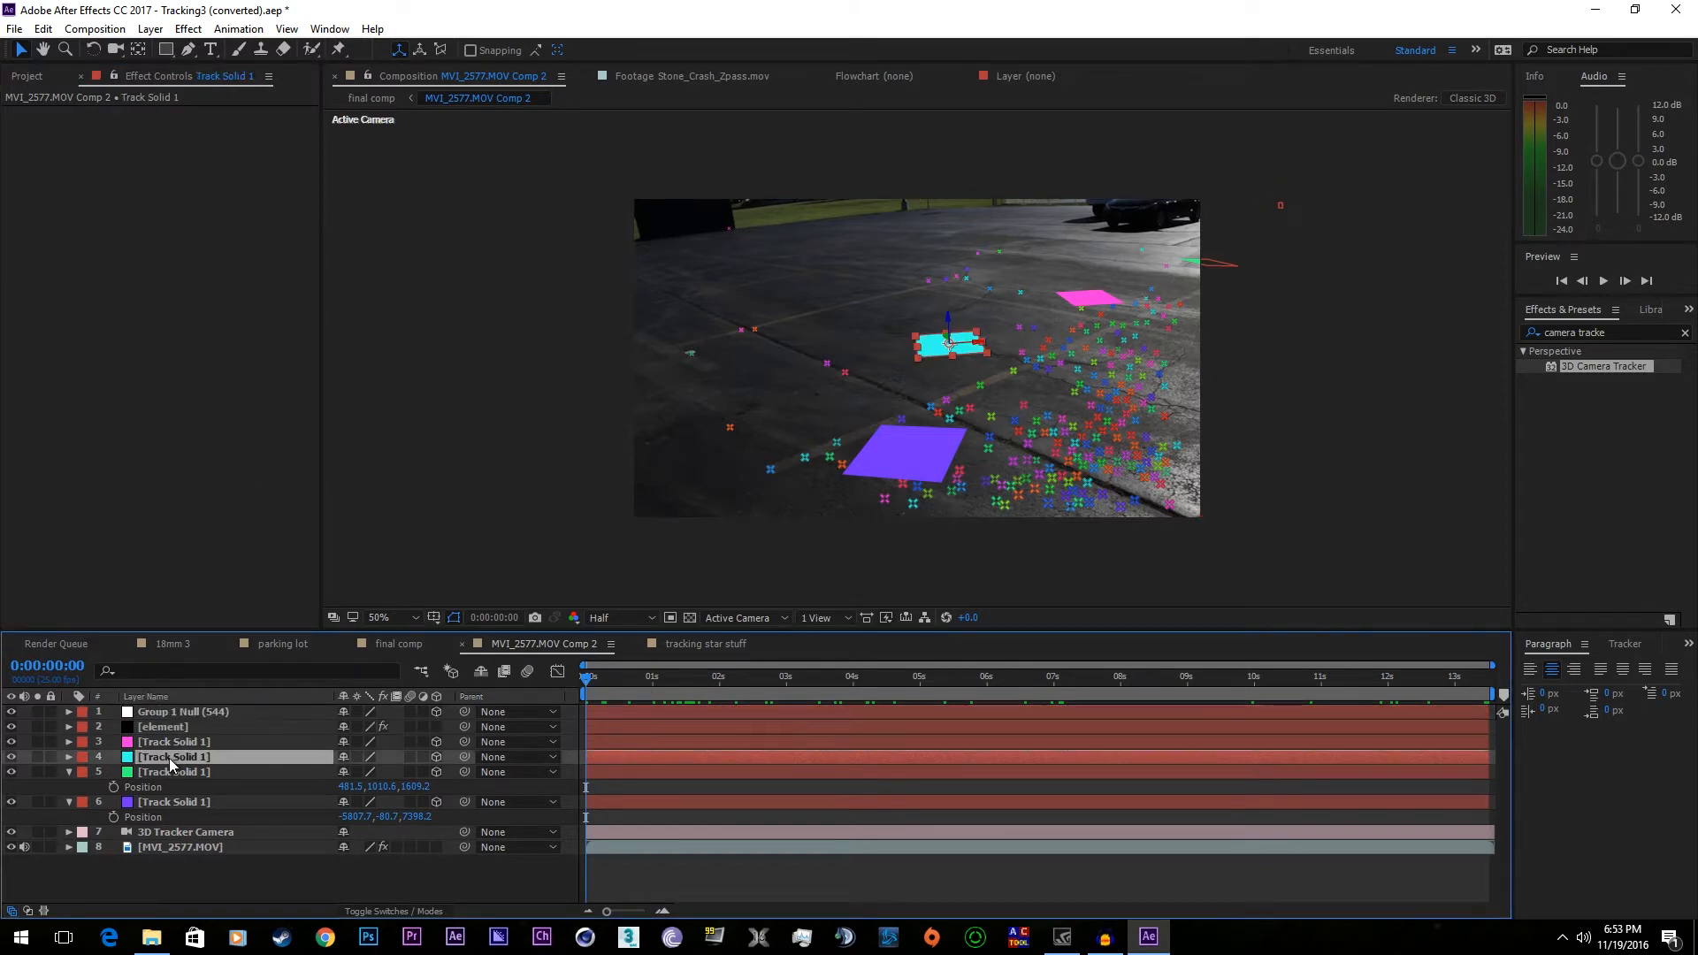
click(170, 772)
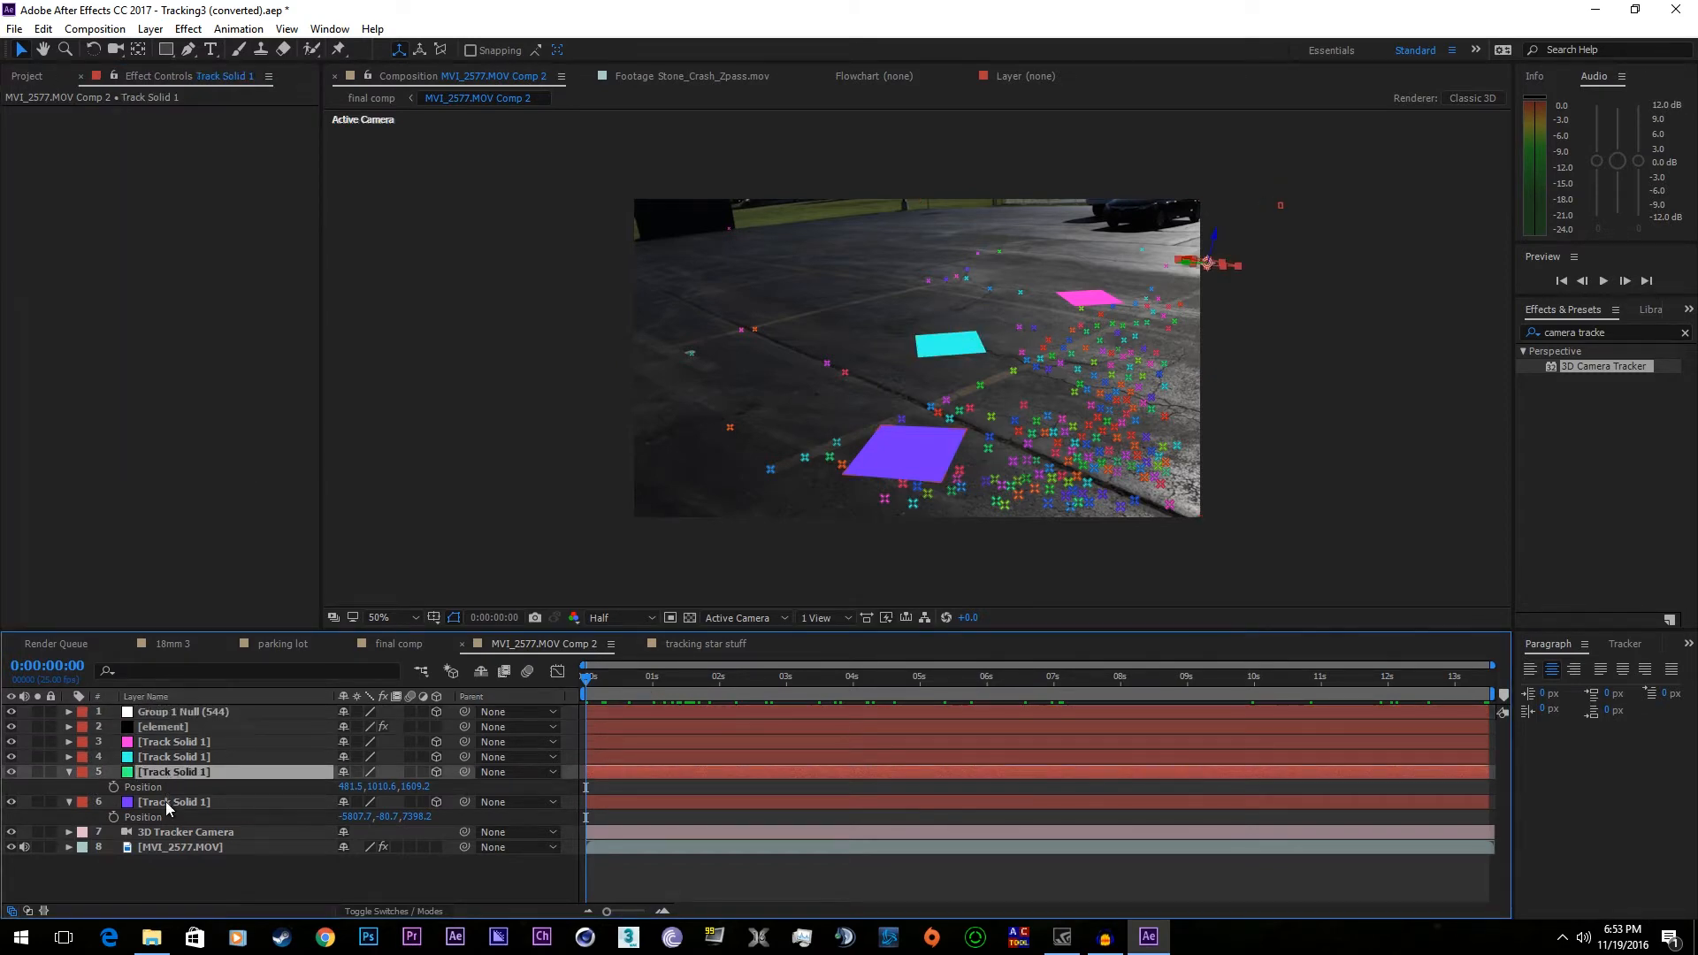
key(Delete)
click(173, 773)
key(Delete)
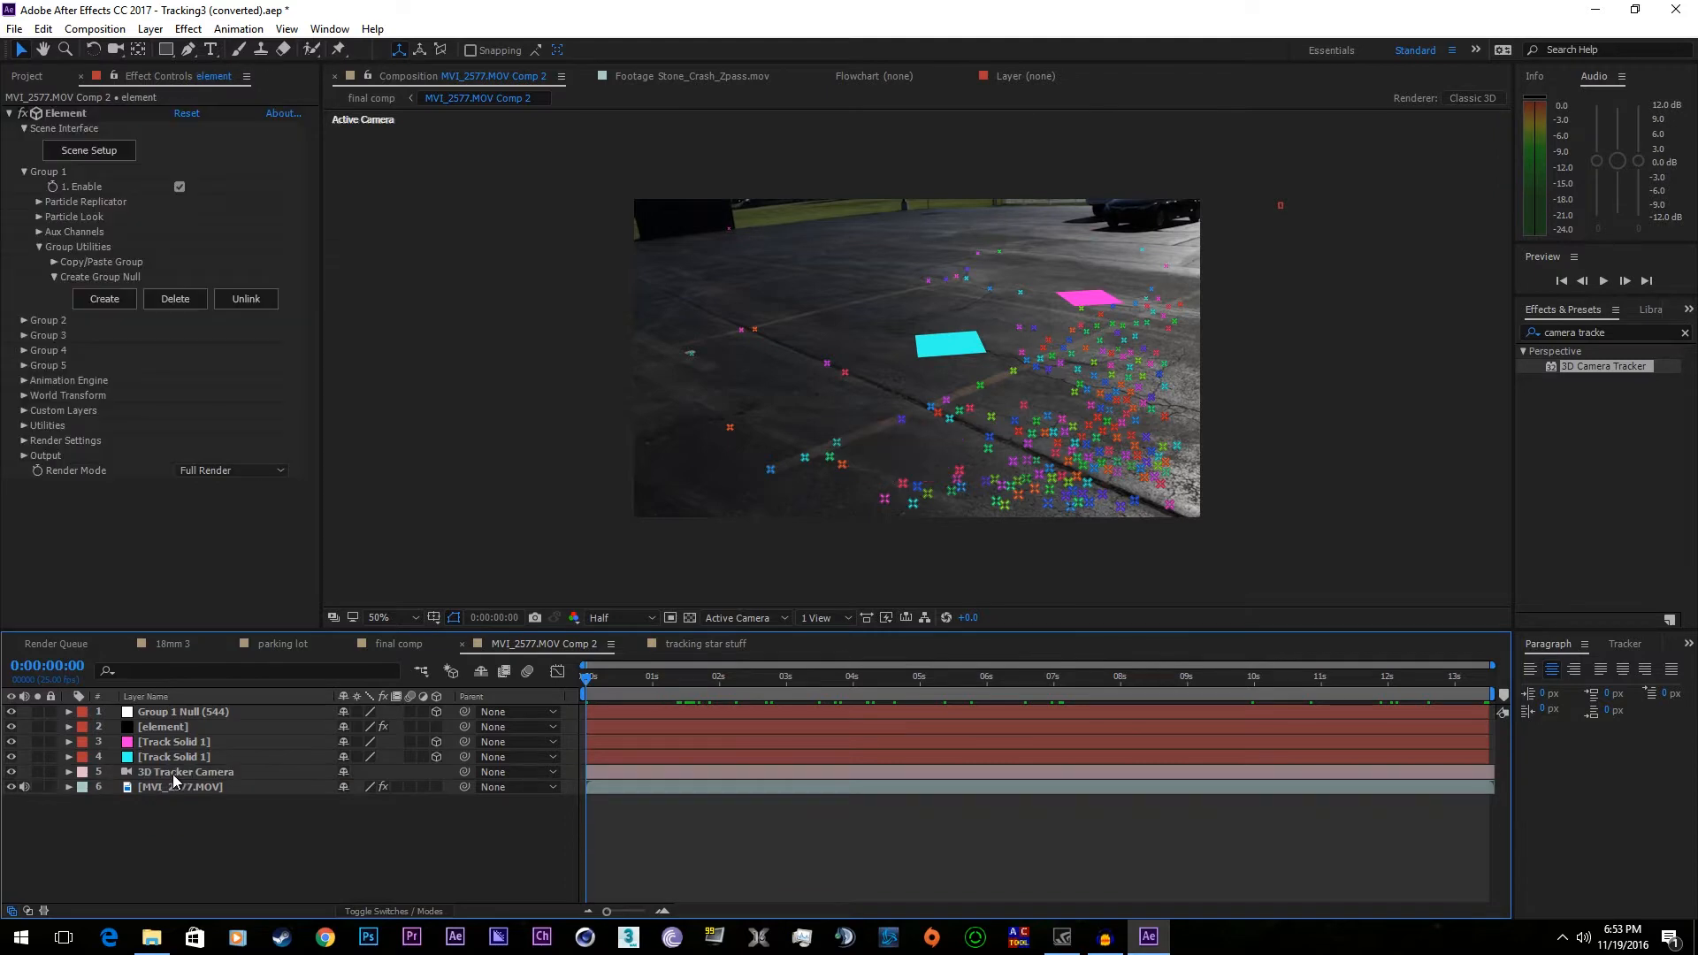
click(177, 743)
click(175, 757)
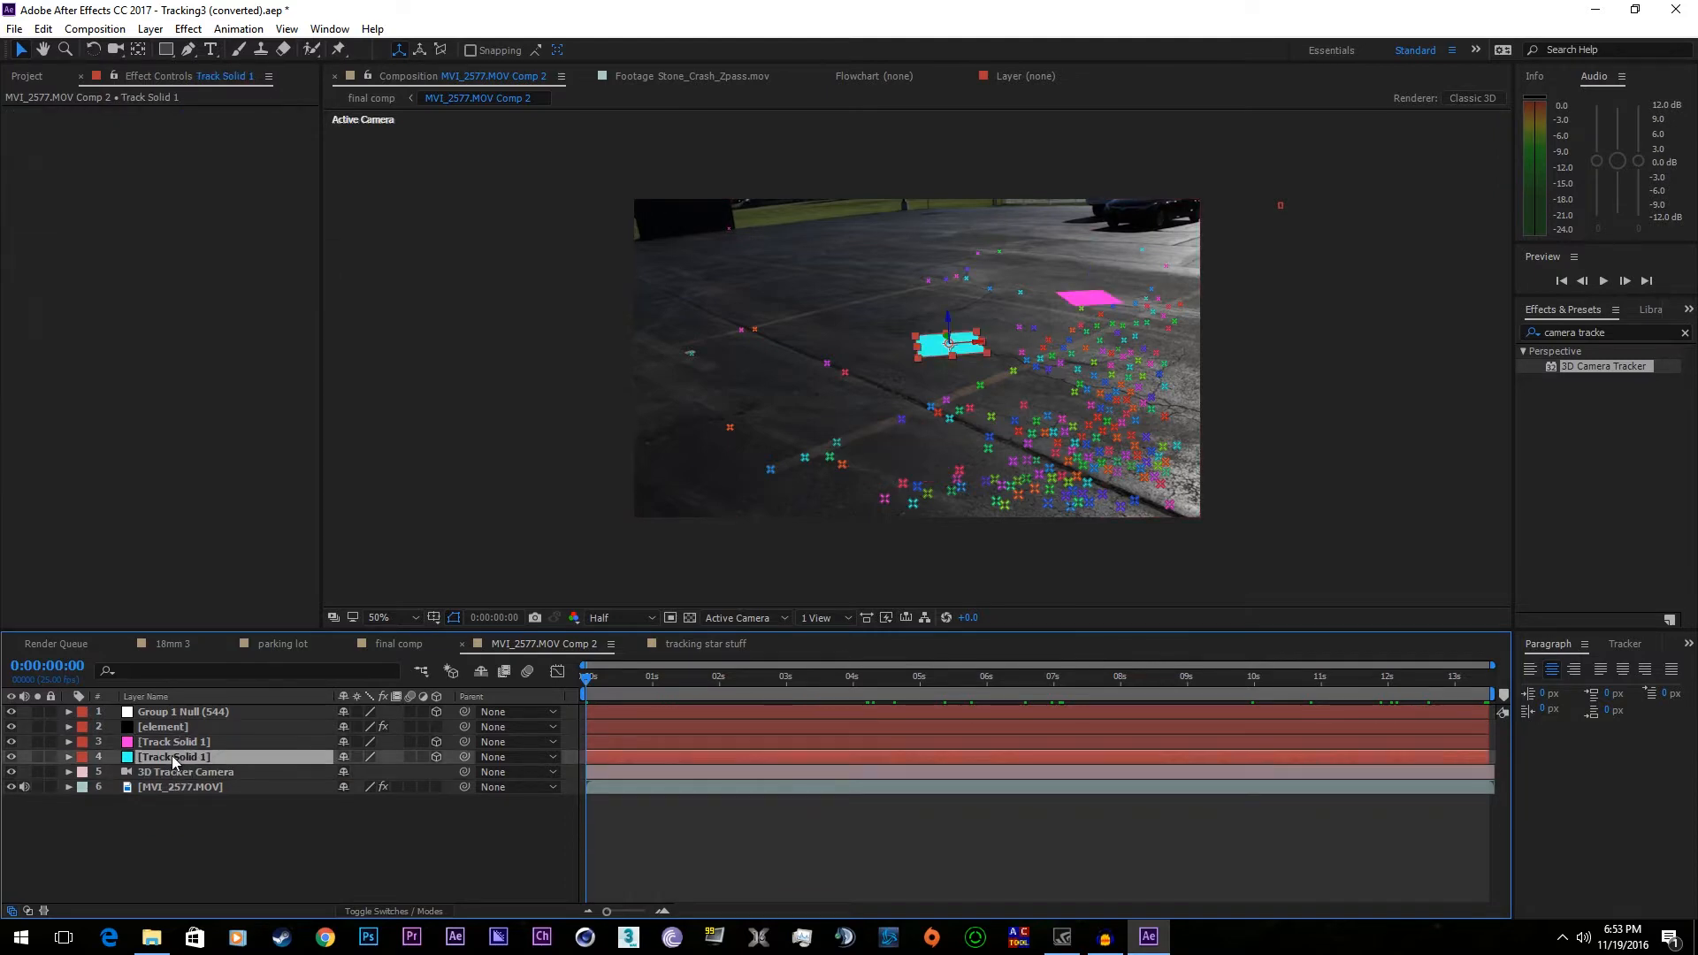
- Go to 0:00:04:14 and rename the Group 1 null as bb8 null
drag(720, 676, 890, 665)
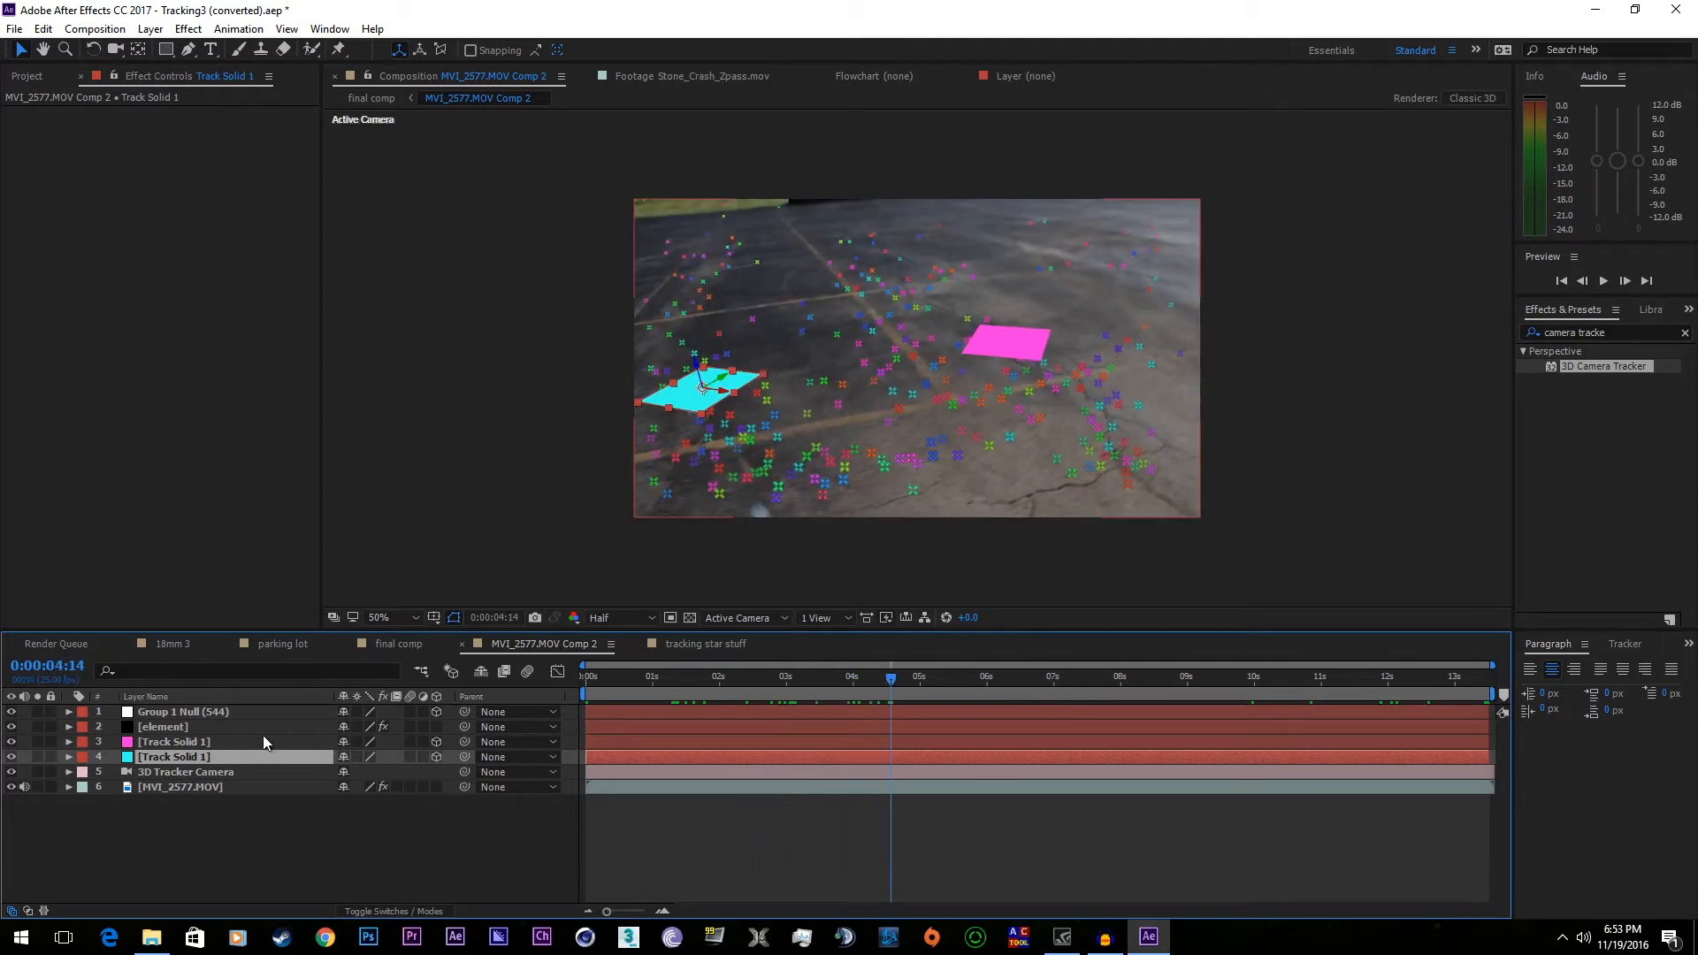
click(177, 712)
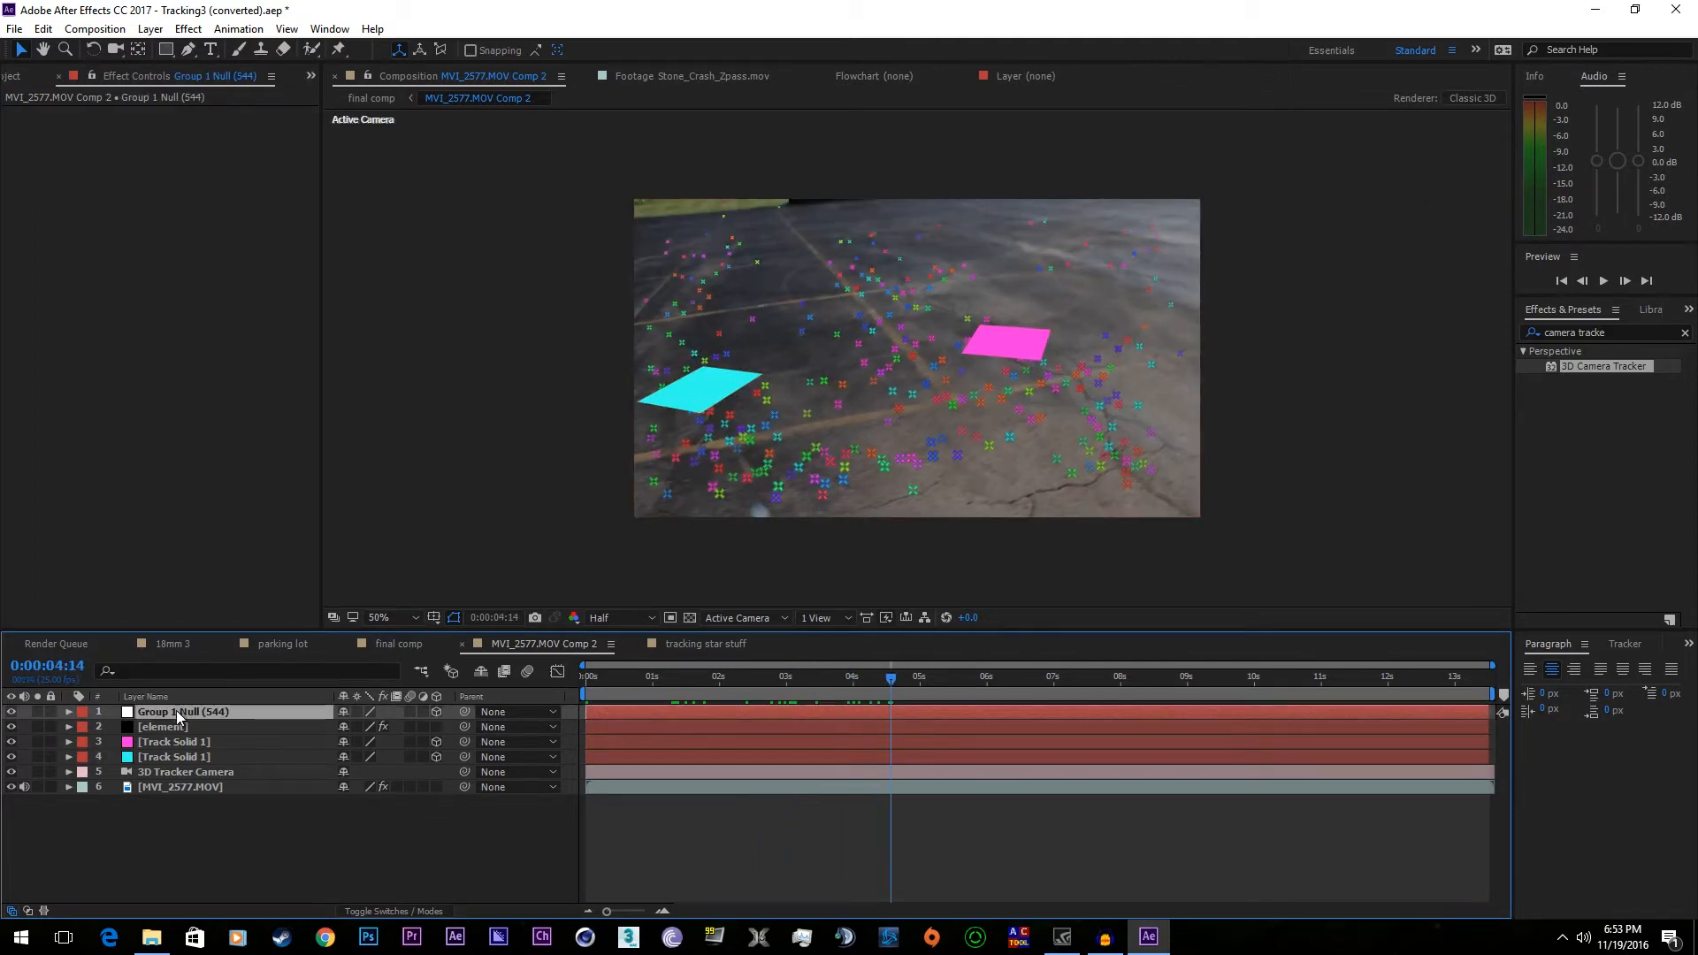
key(Return)
text(b)
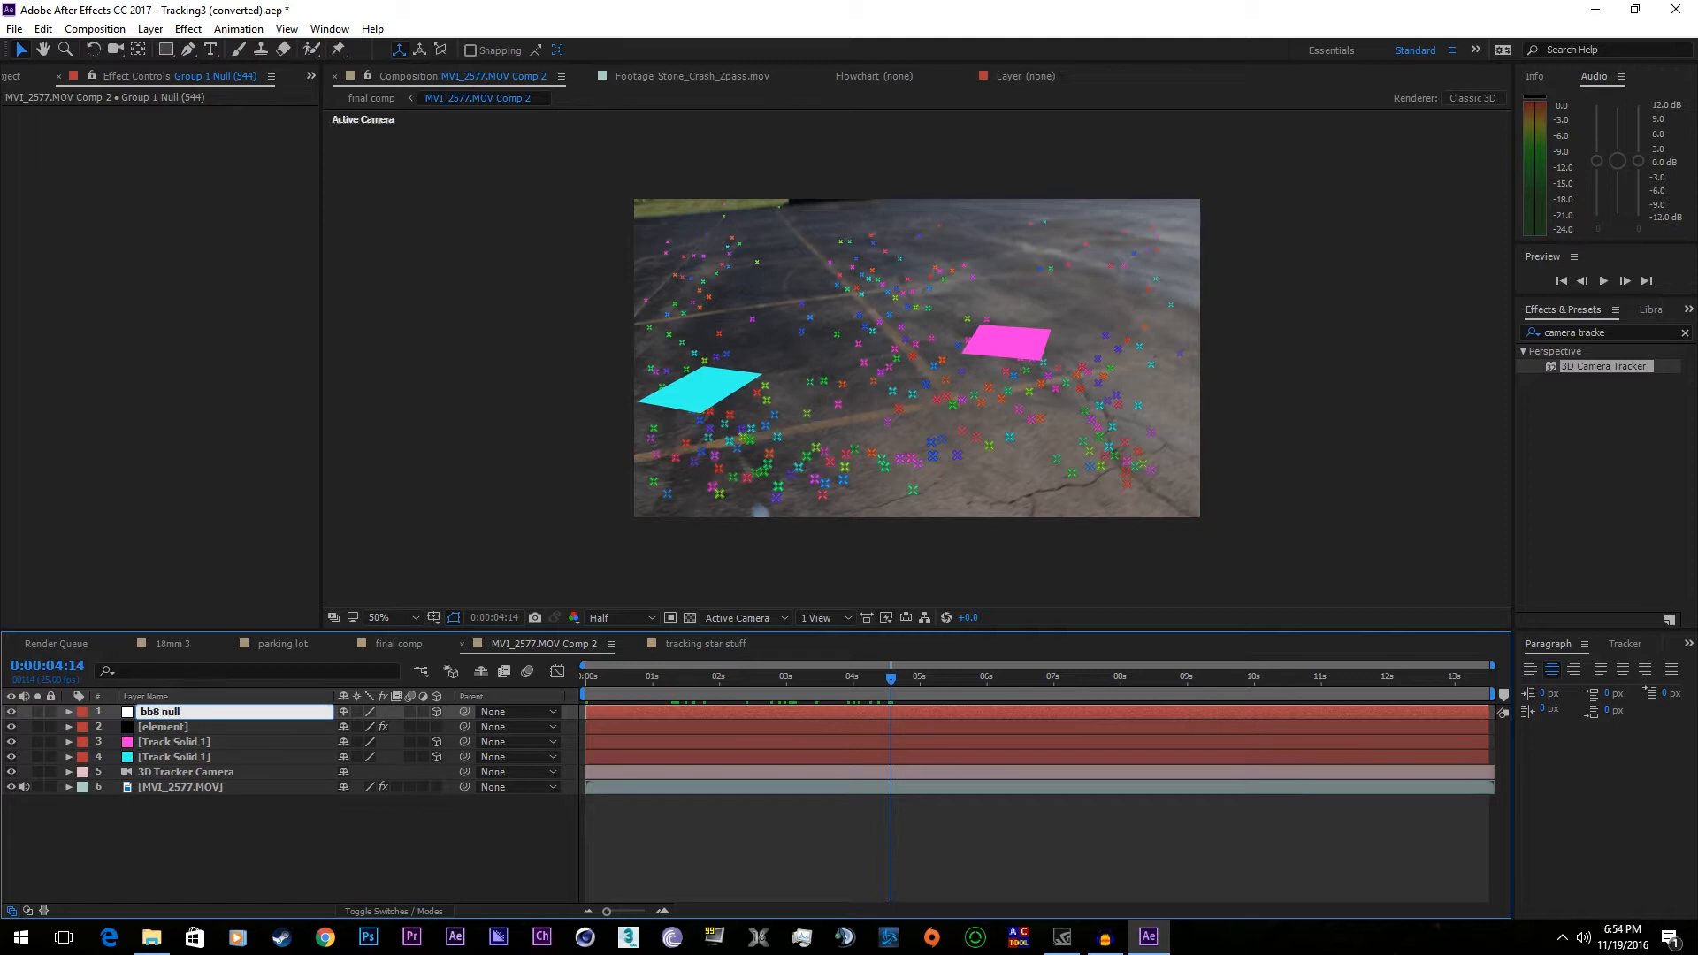
text(b8 null)
key(Return)
- Copy the cyan track solid's position onto the bb8 null
click(210, 758)
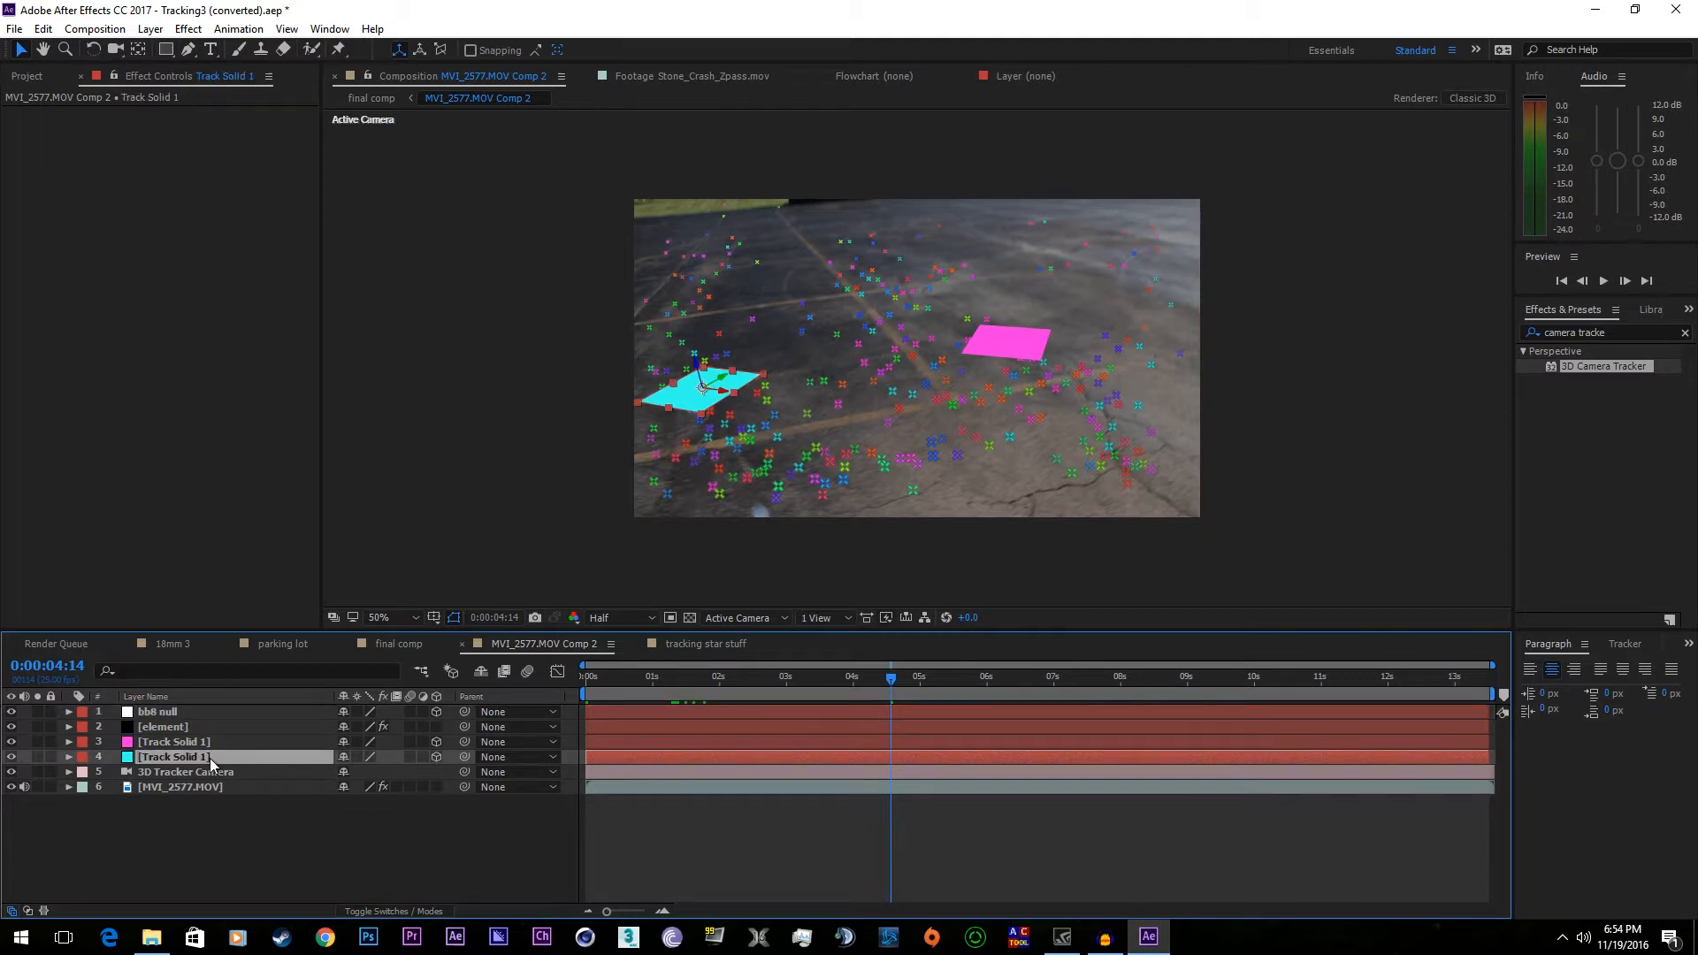
key(p)
click(162, 714)
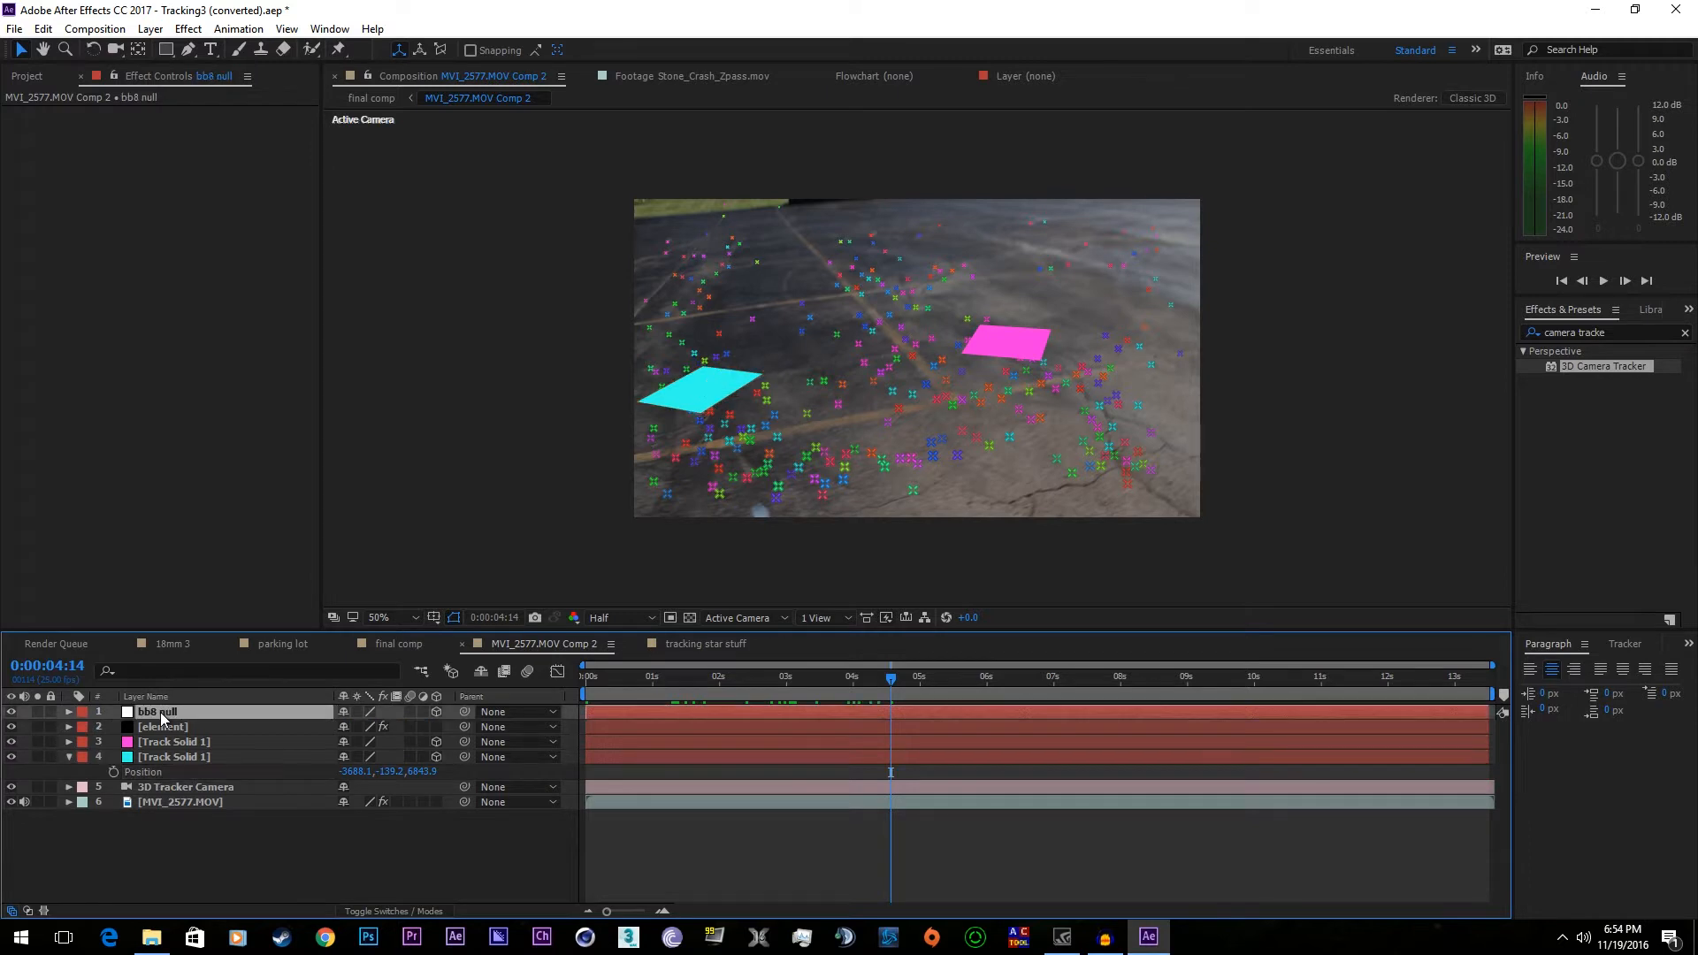
key(p)
key(ctrl+v)
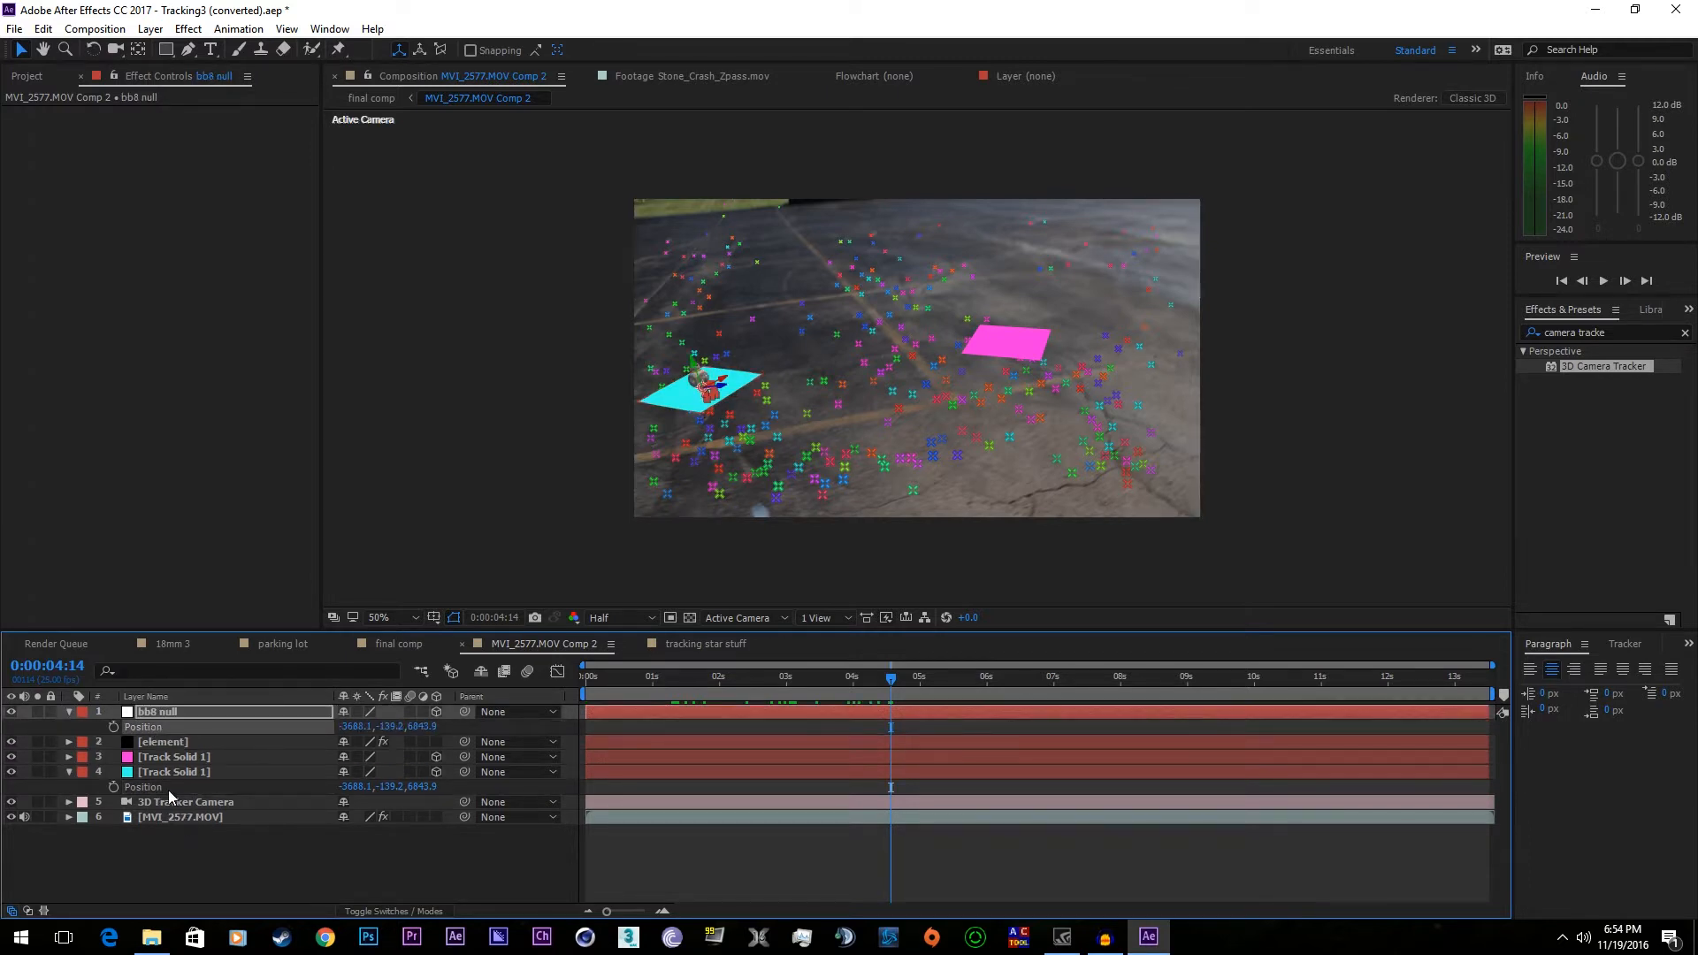
- Reveal the pink track solid's position and start keyframing the bb8 null's position
click(175, 758)
key(p)
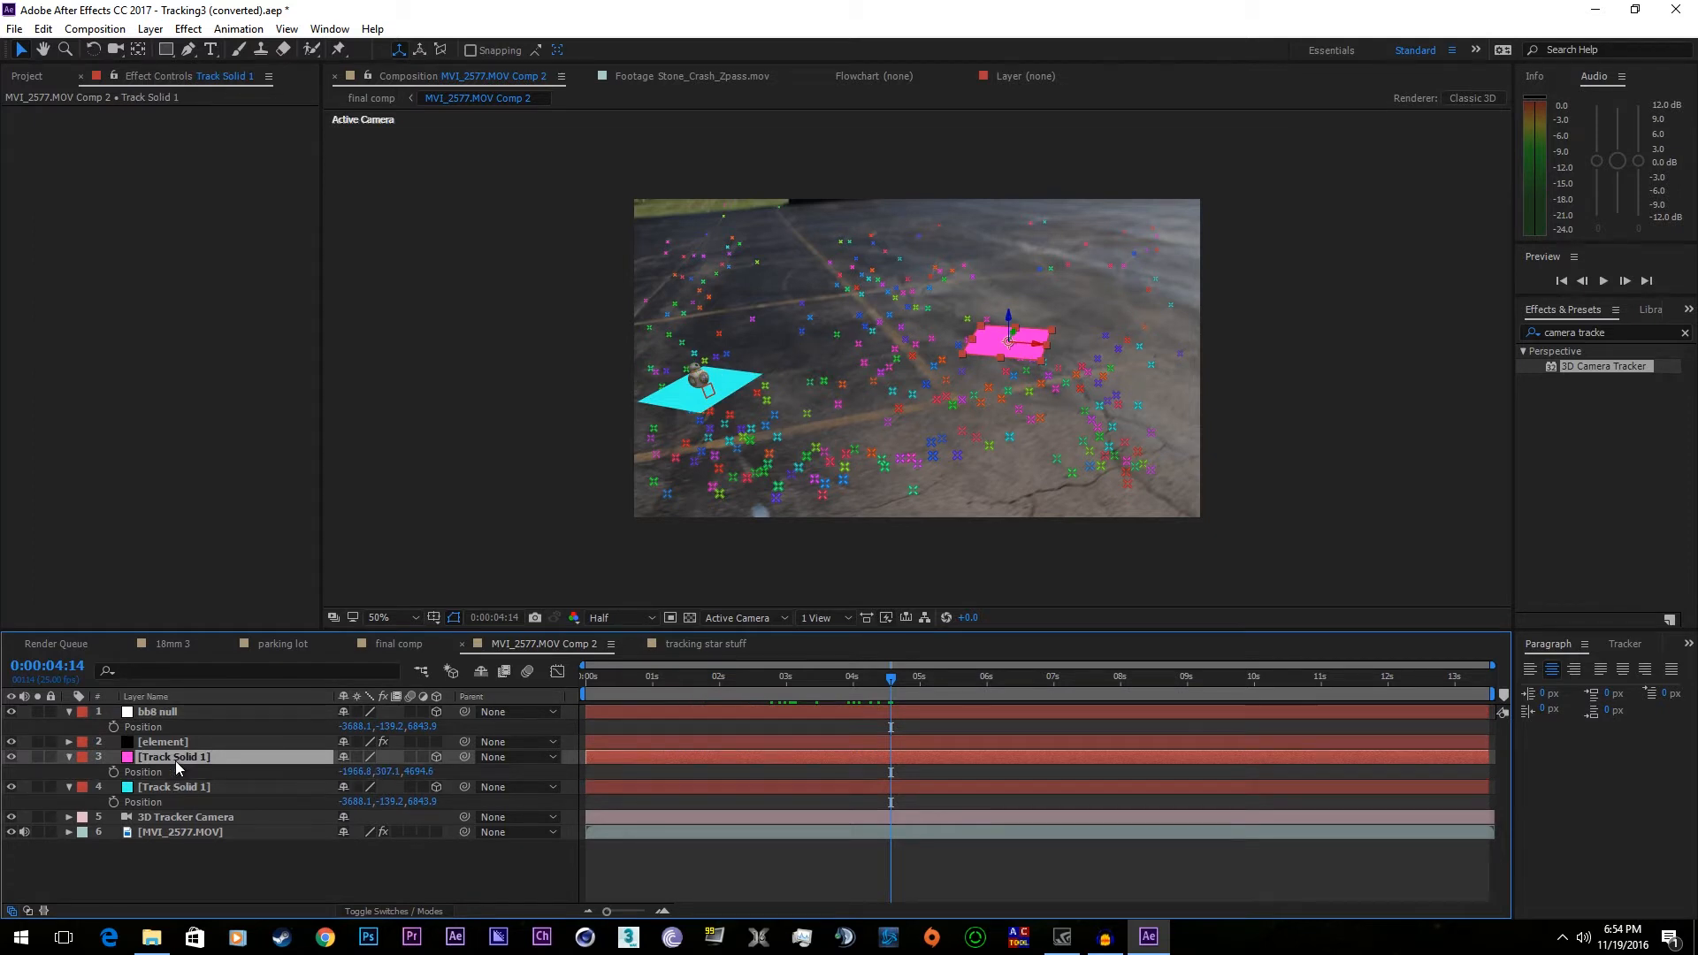
click(175, 713)
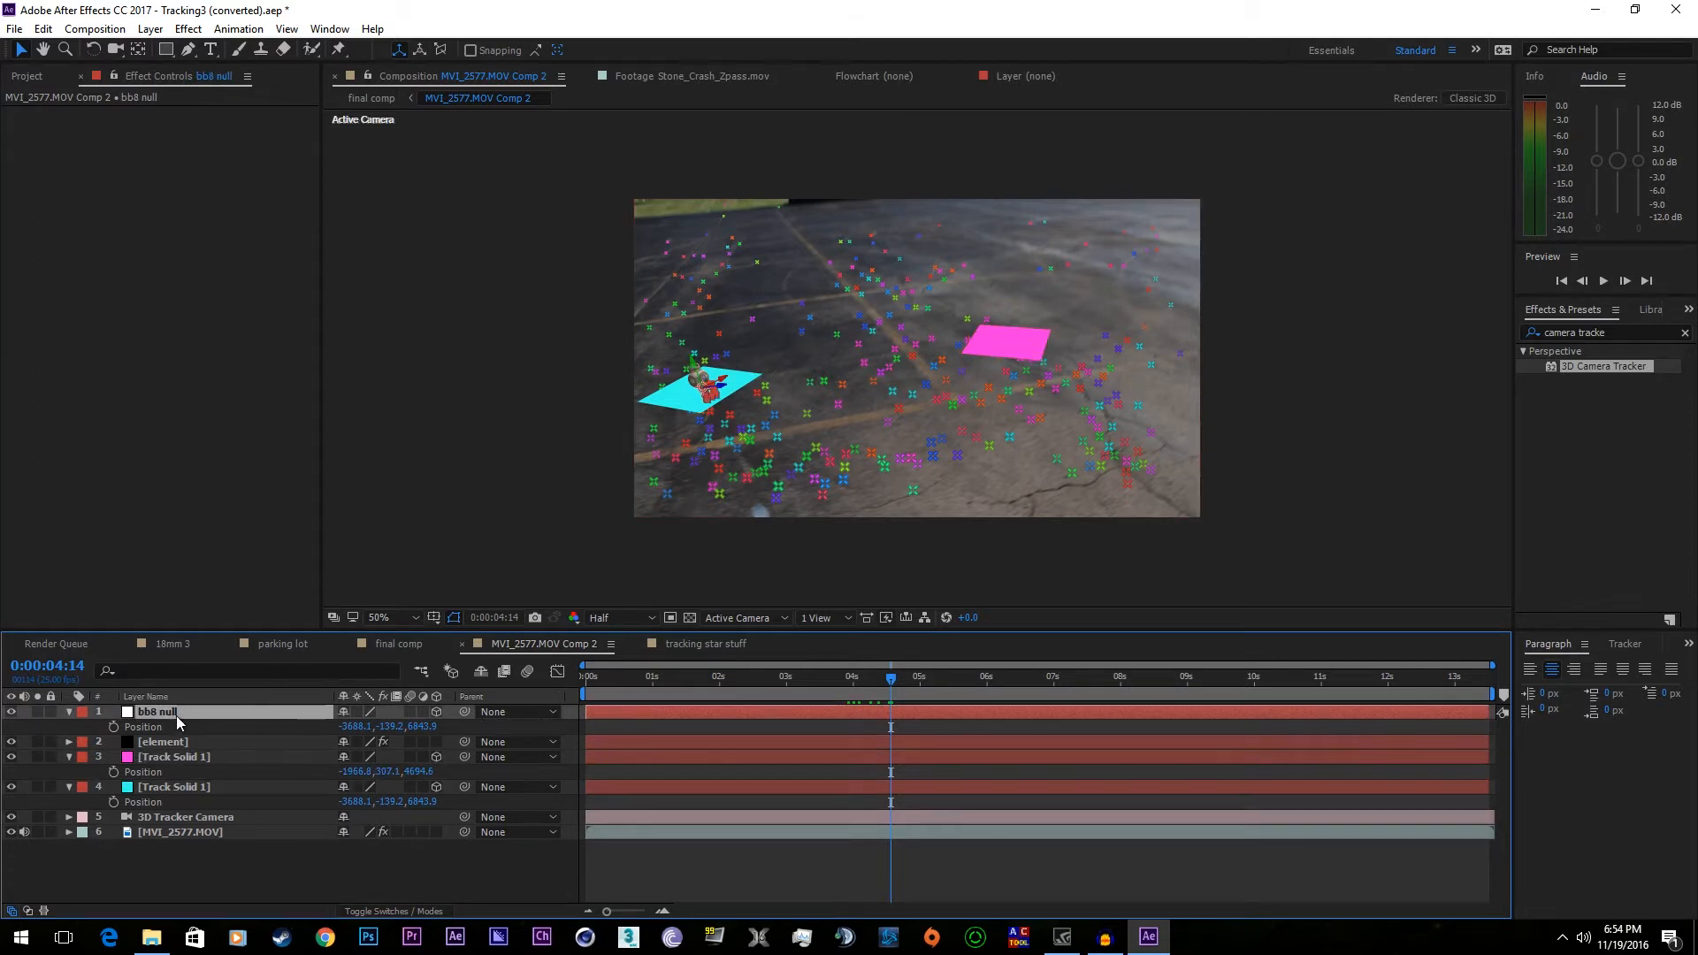
click(114, 729)
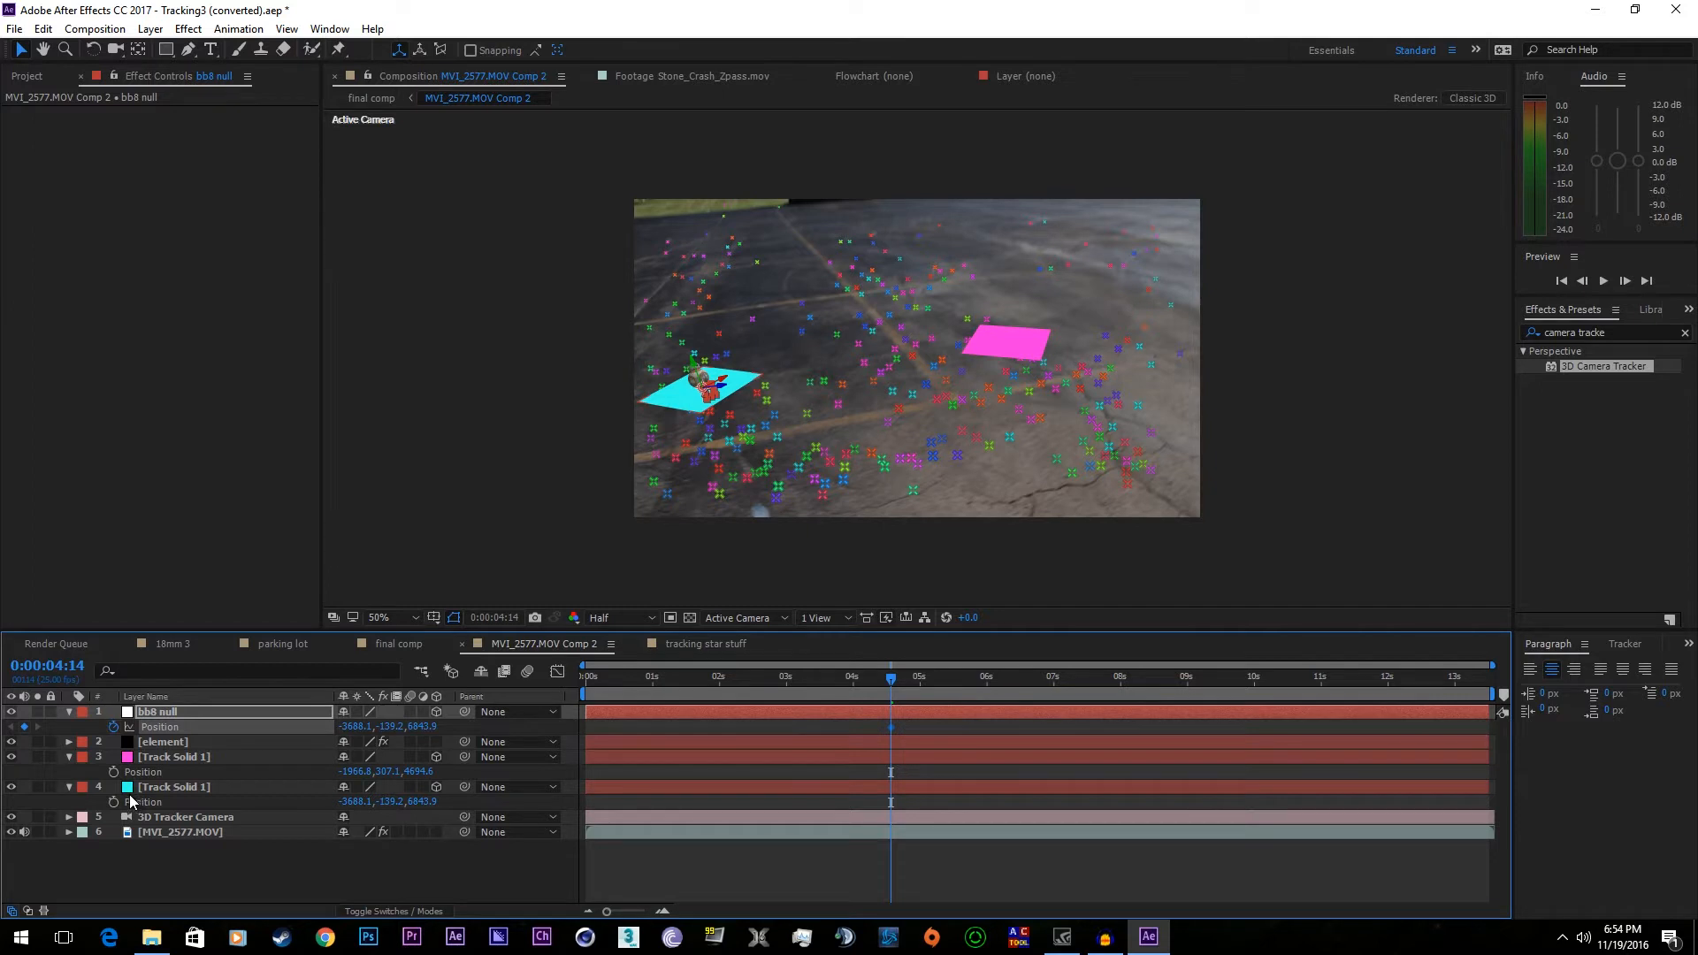
- At 0:00:05:20, paste the pink track solid's position onto the bb8 null as its second position keyframe
drag(895, 679, 971, 697)
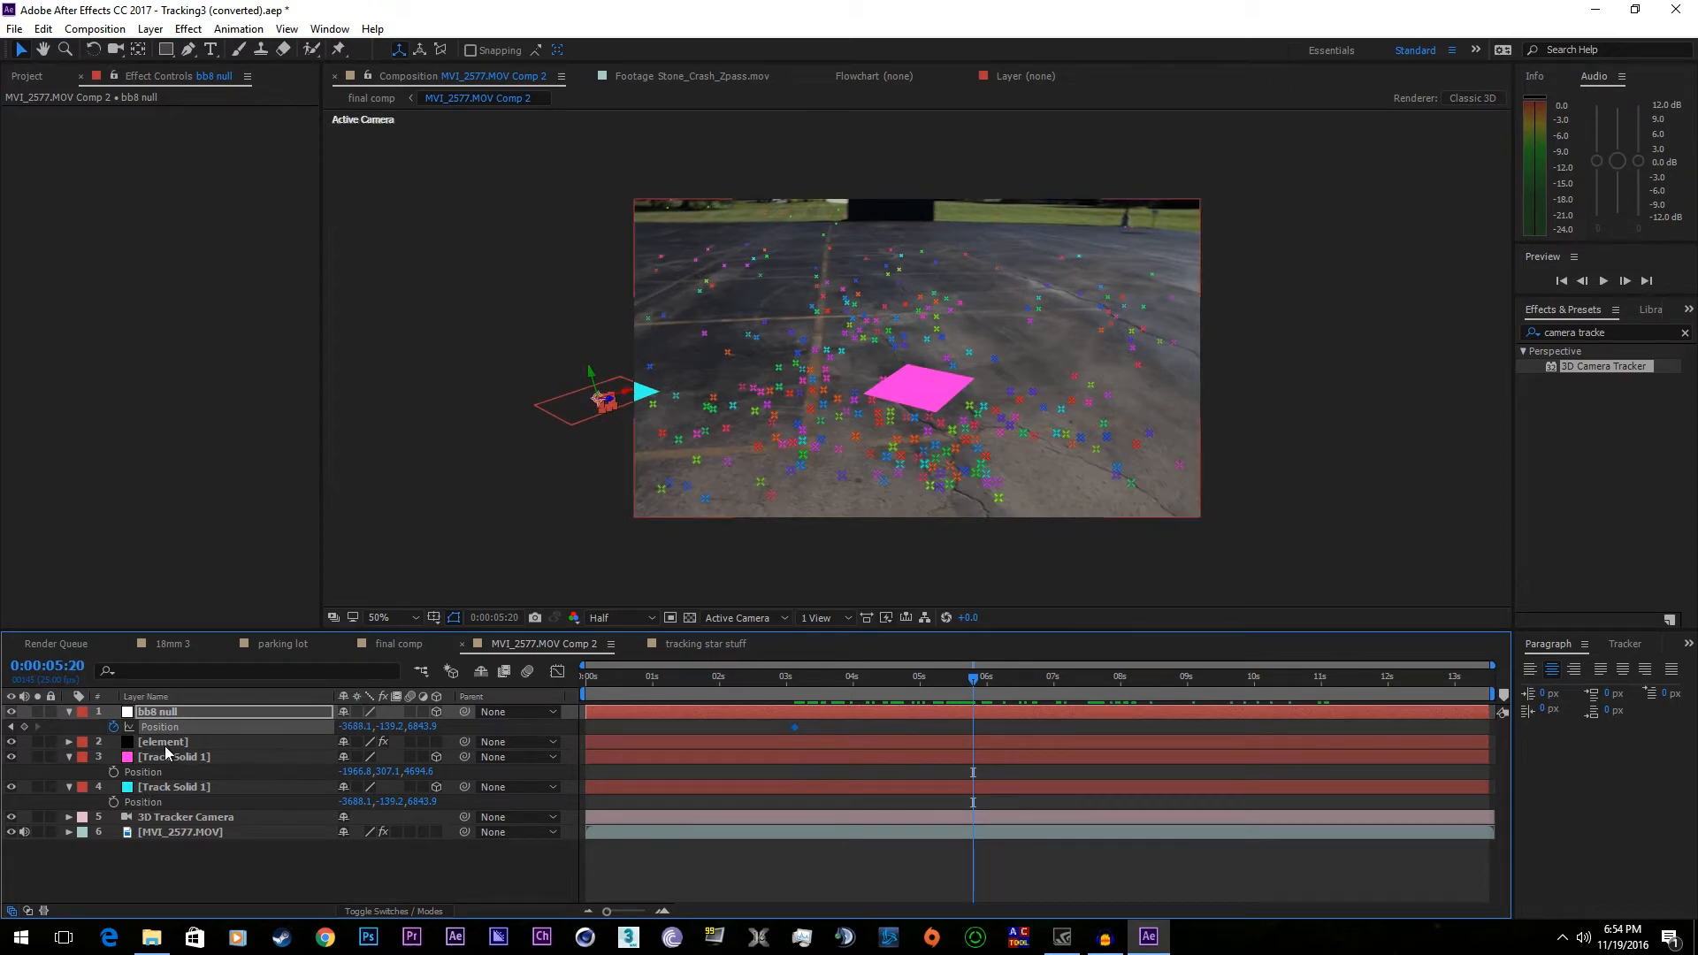
click(151, 774)
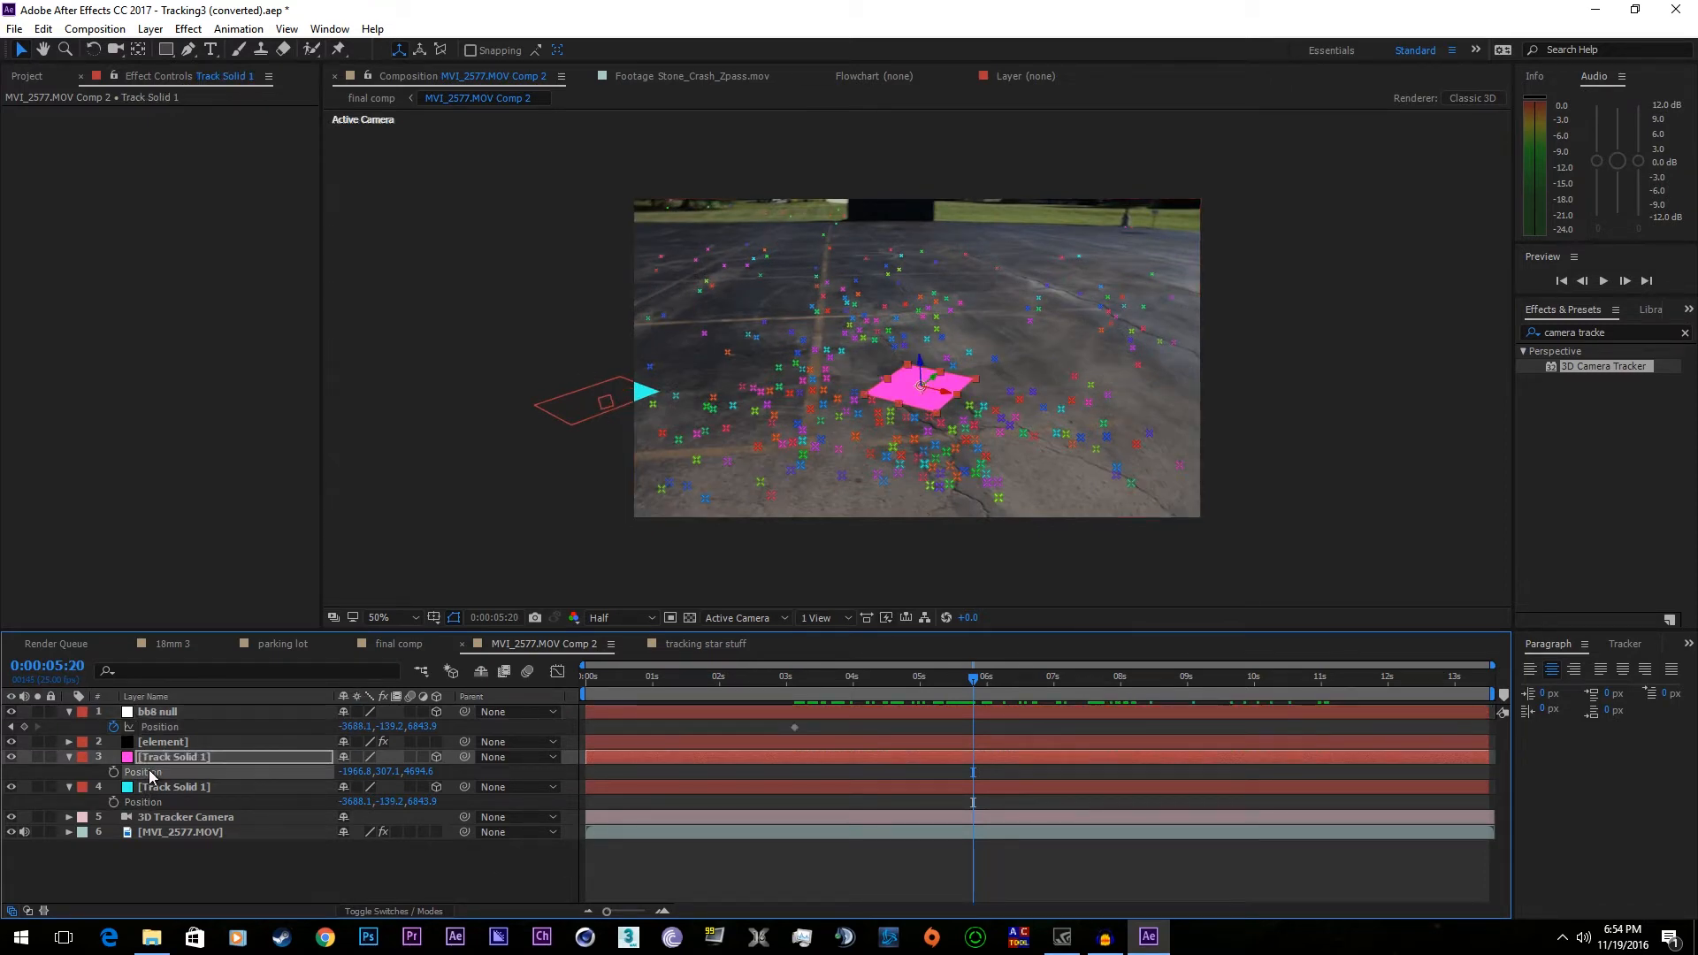
click(185, 711)
key(ctrl+v)
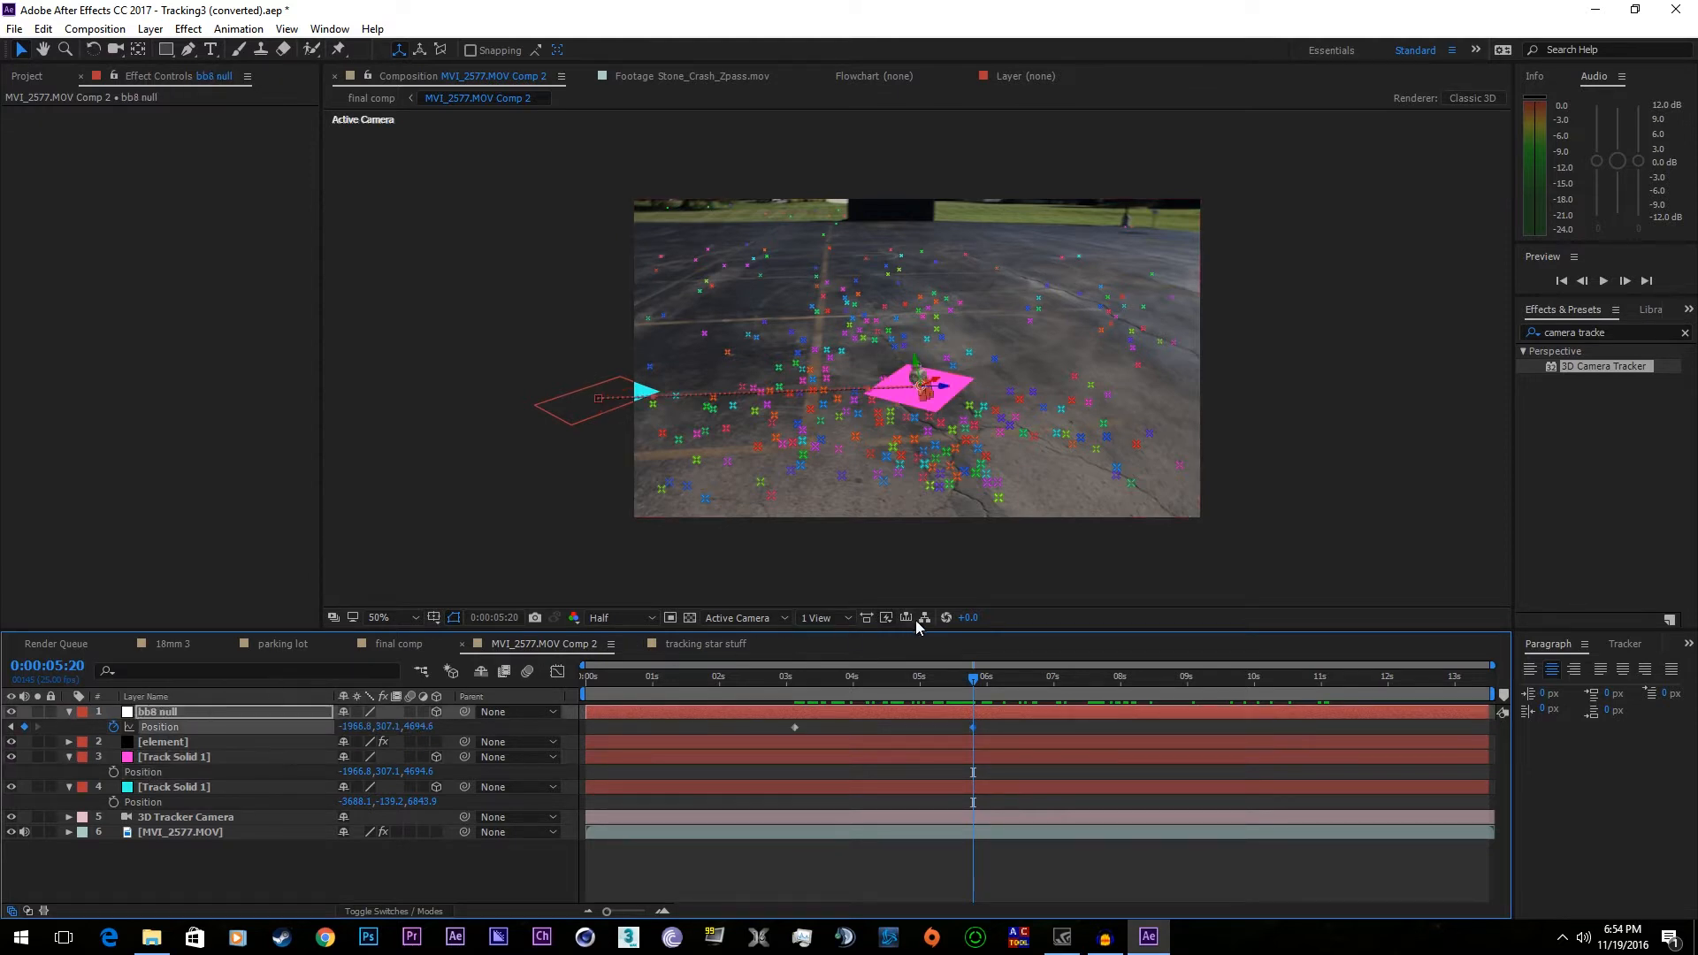
- At 0:00:03:05, rotate the bb8 null so the model stands upright and faces along its path to the pink solid
drag(964, 700, 801, 708)
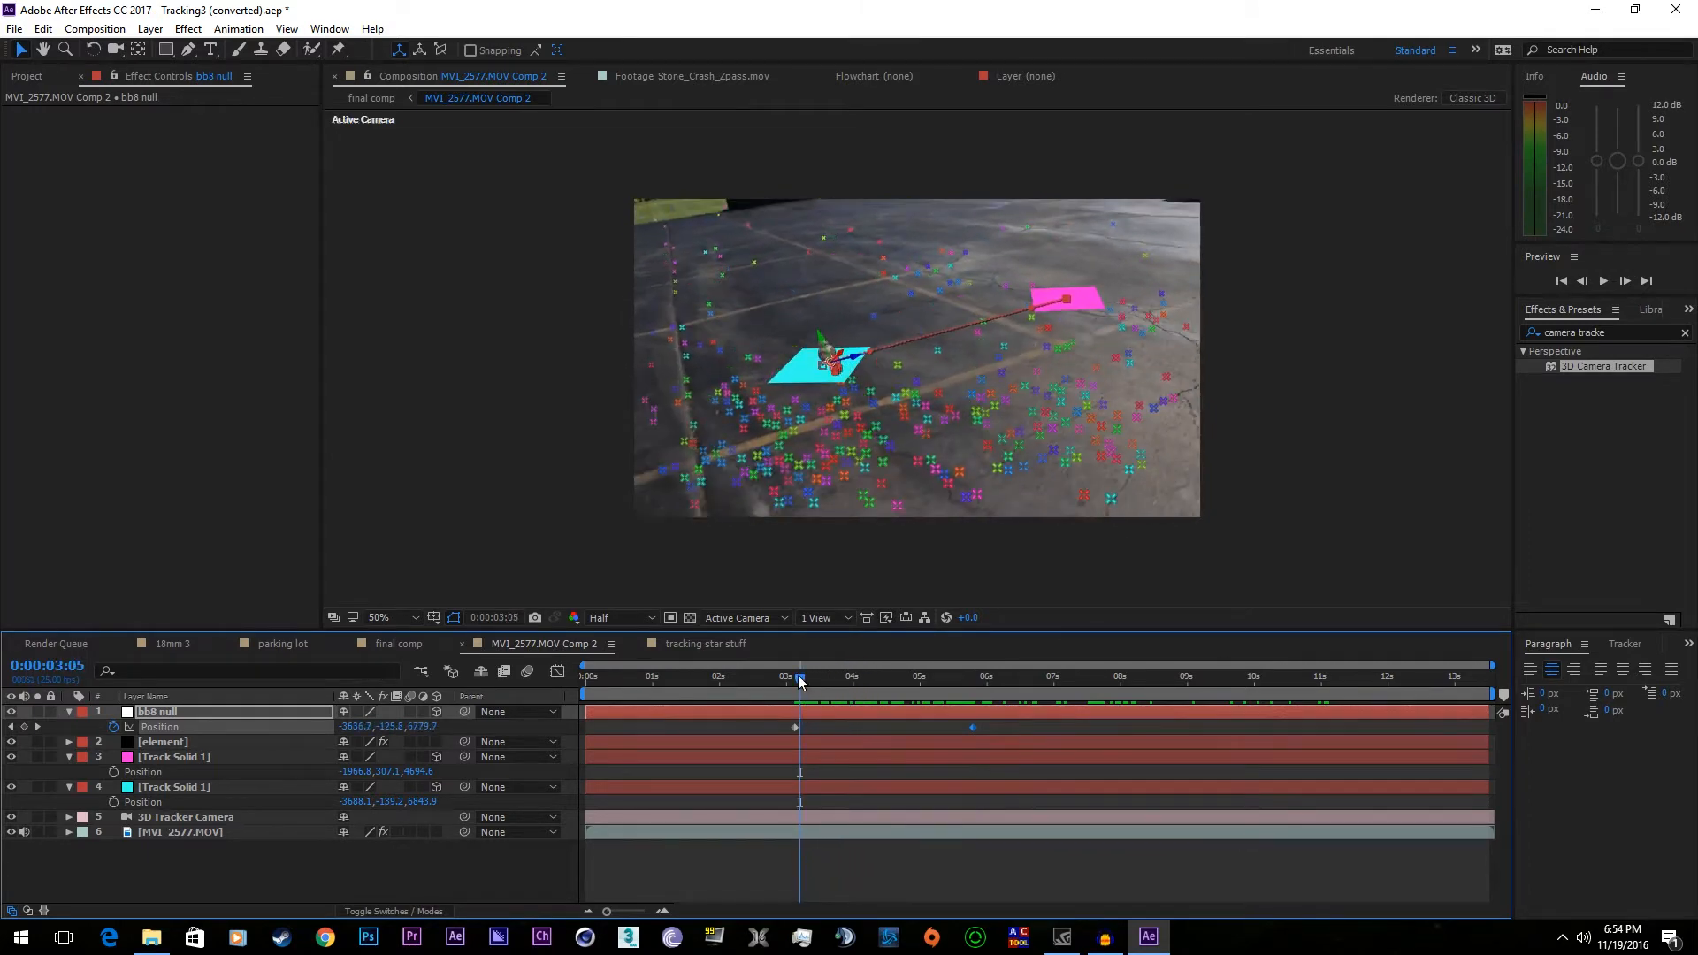
key(period)
key(w)
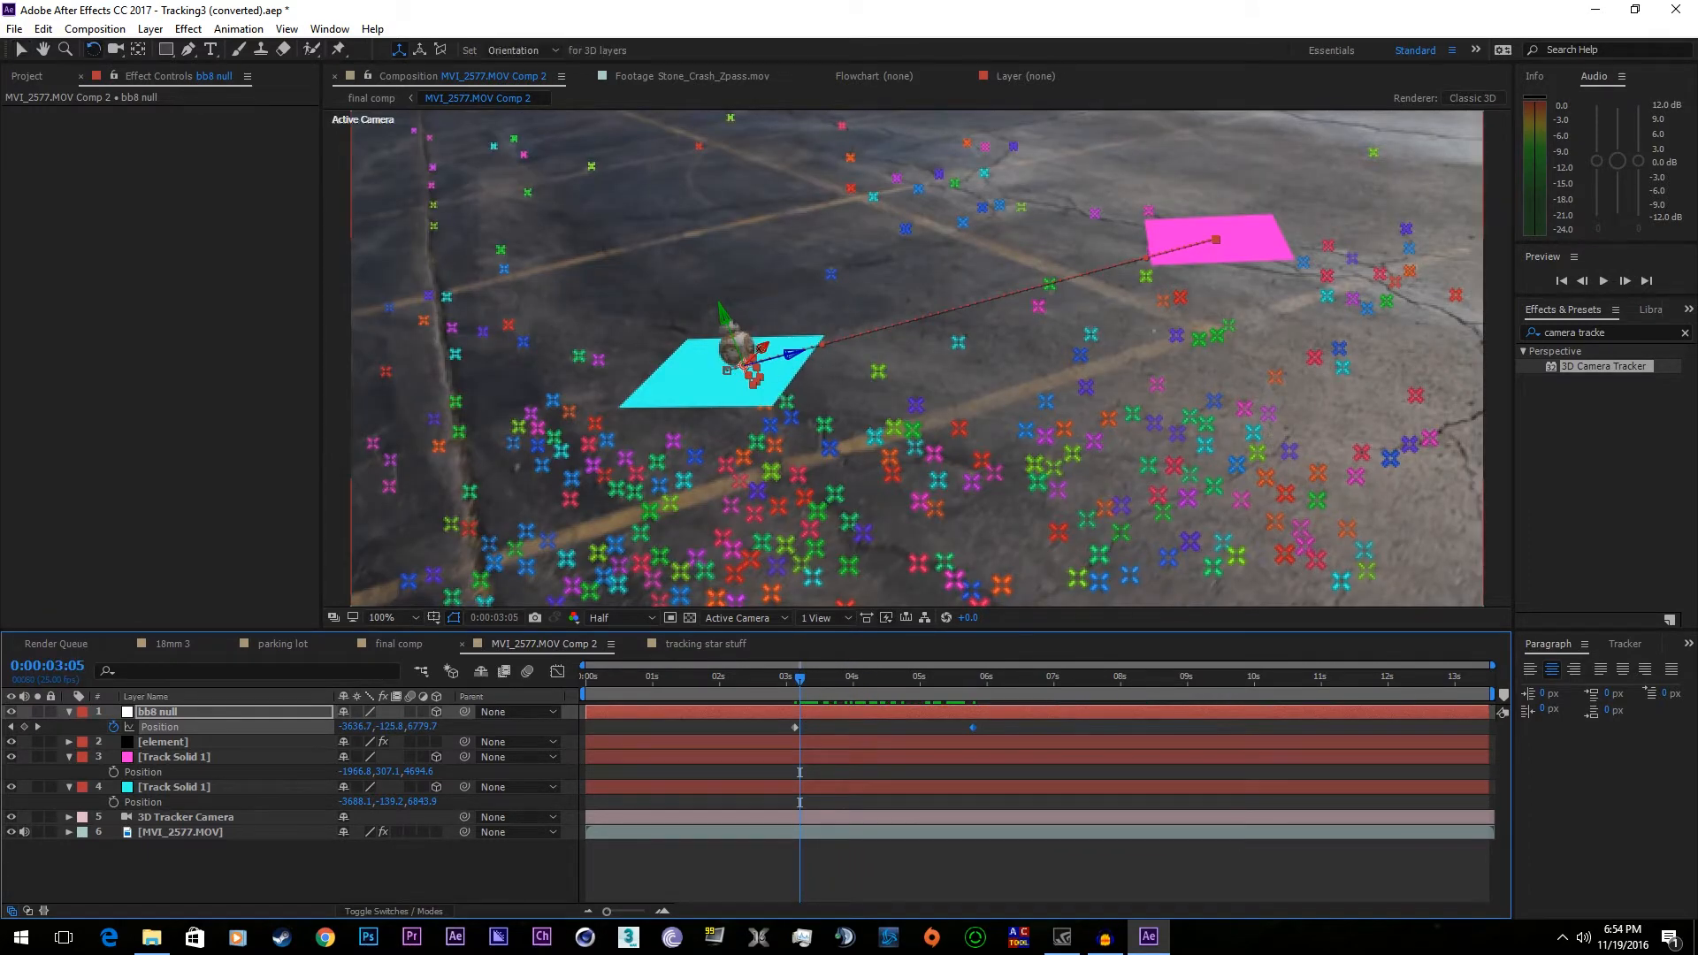
drag(775, 367, 778, 364)
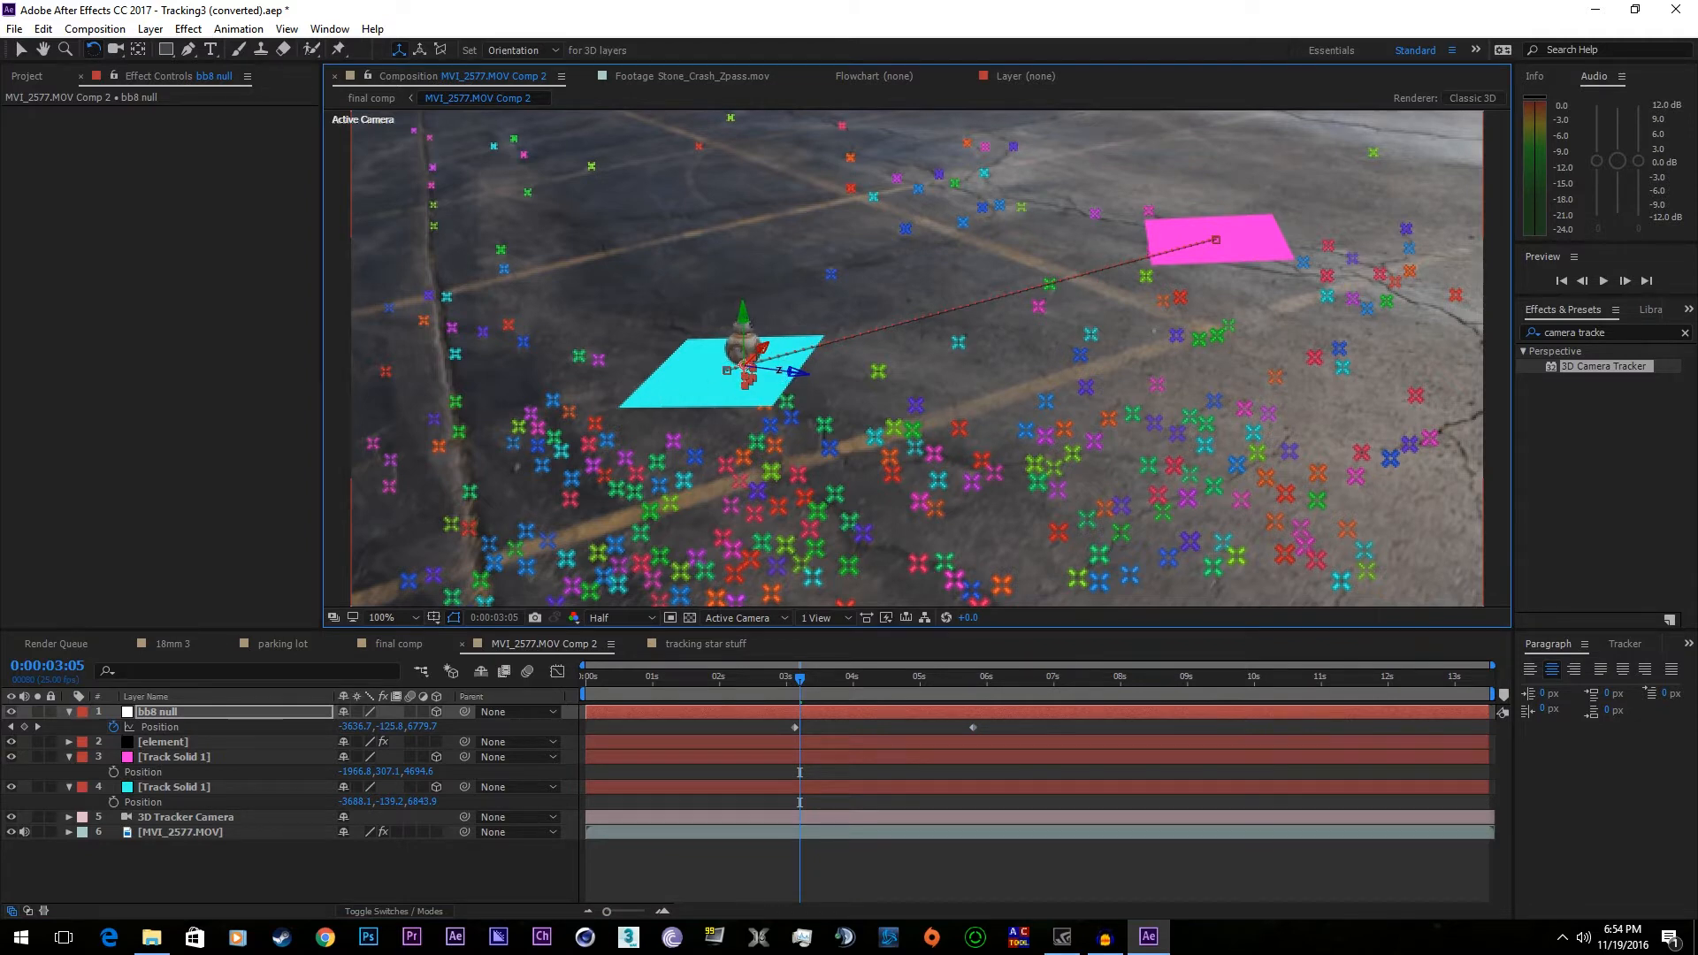
mouse_move(775, 367)
mouse_down()
mouse_move(761, 375)
mouse_move(792, 364)
mouse_up()
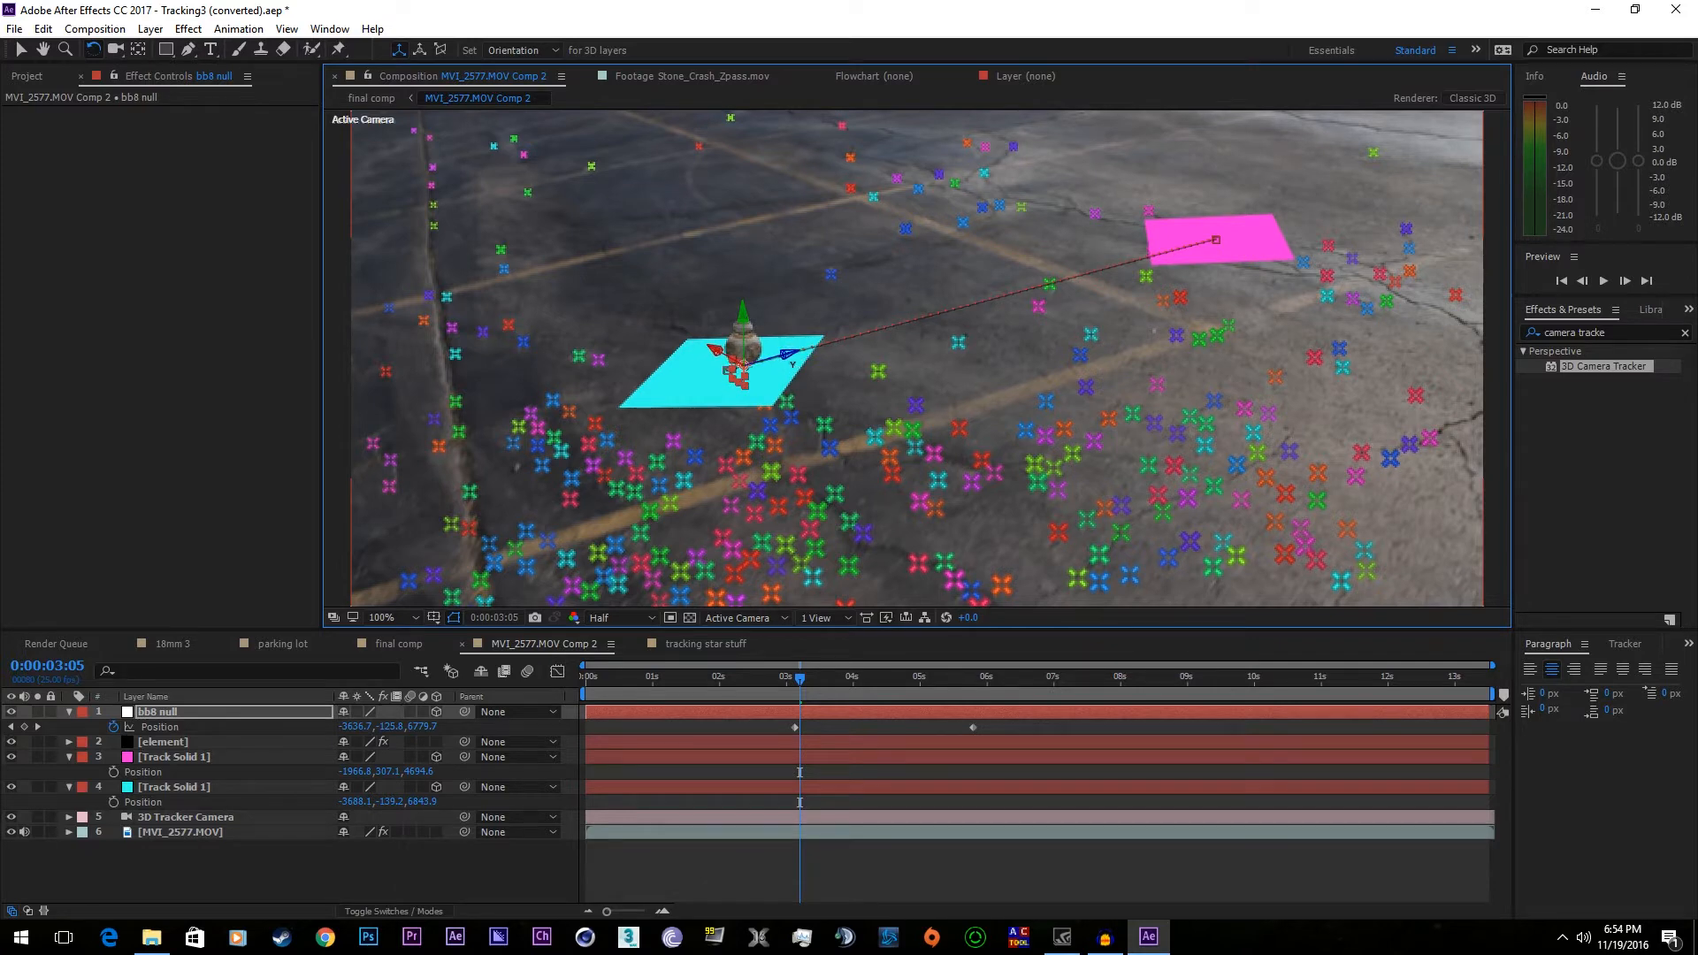
- Increase the Particle Size of Element's Group 1 to 29.70 and check the model at 0:00:05:13
drag(801, 679, 897, 687)
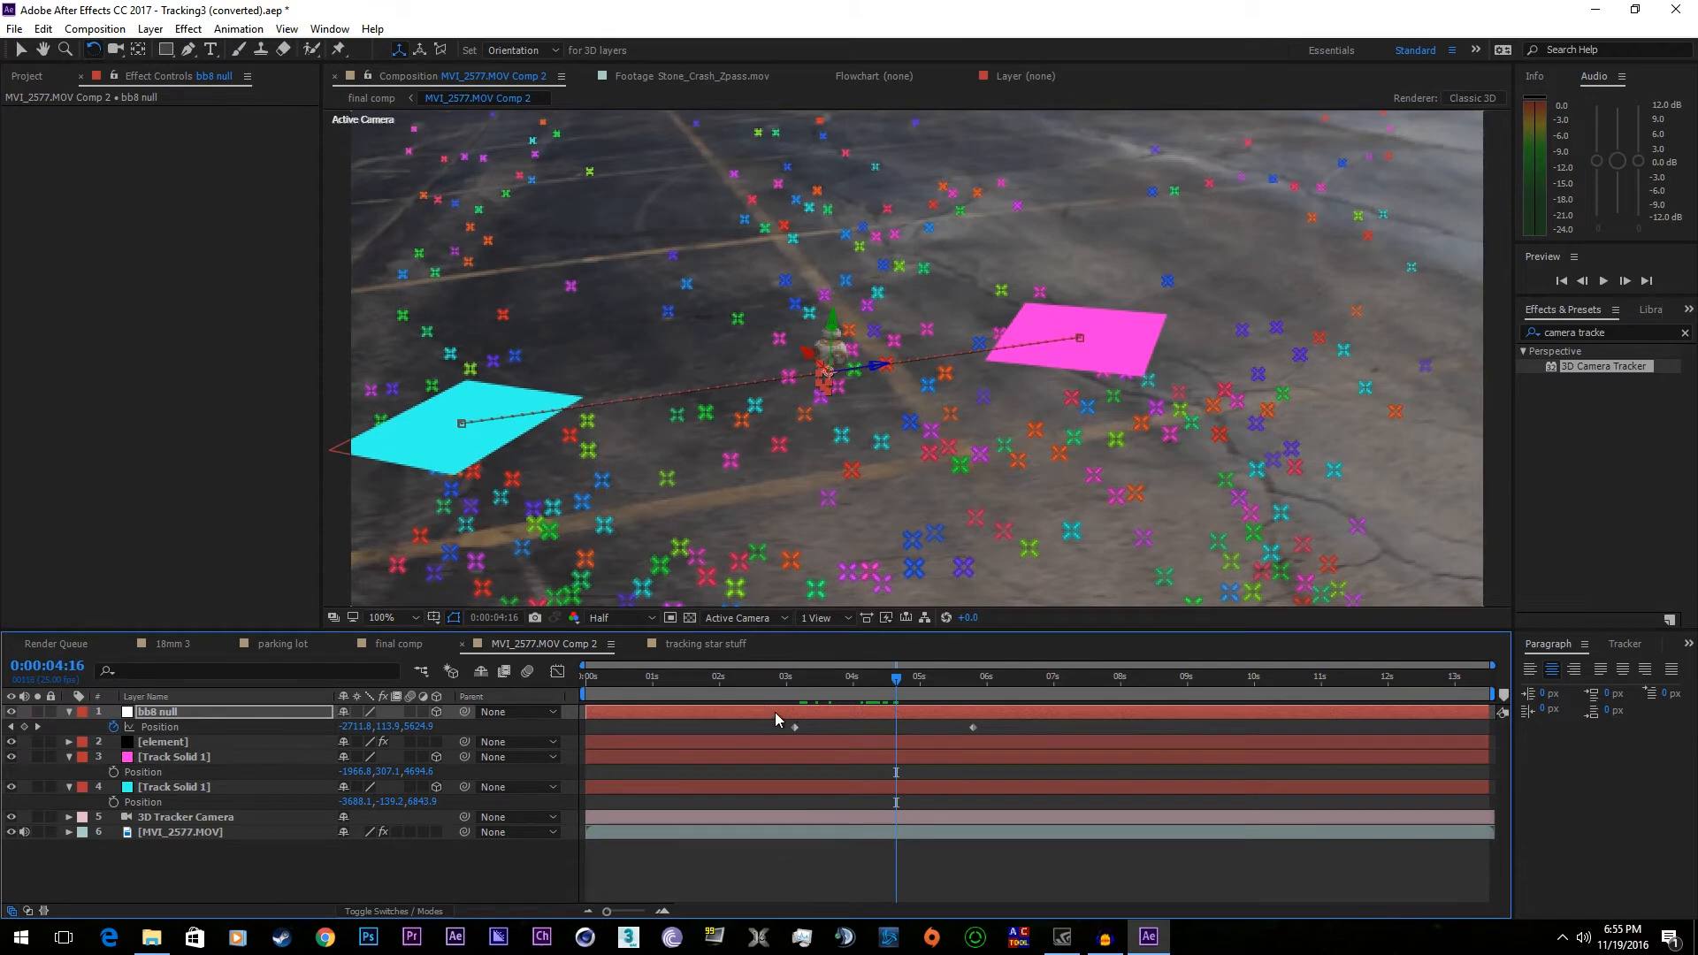
click(191, 747)
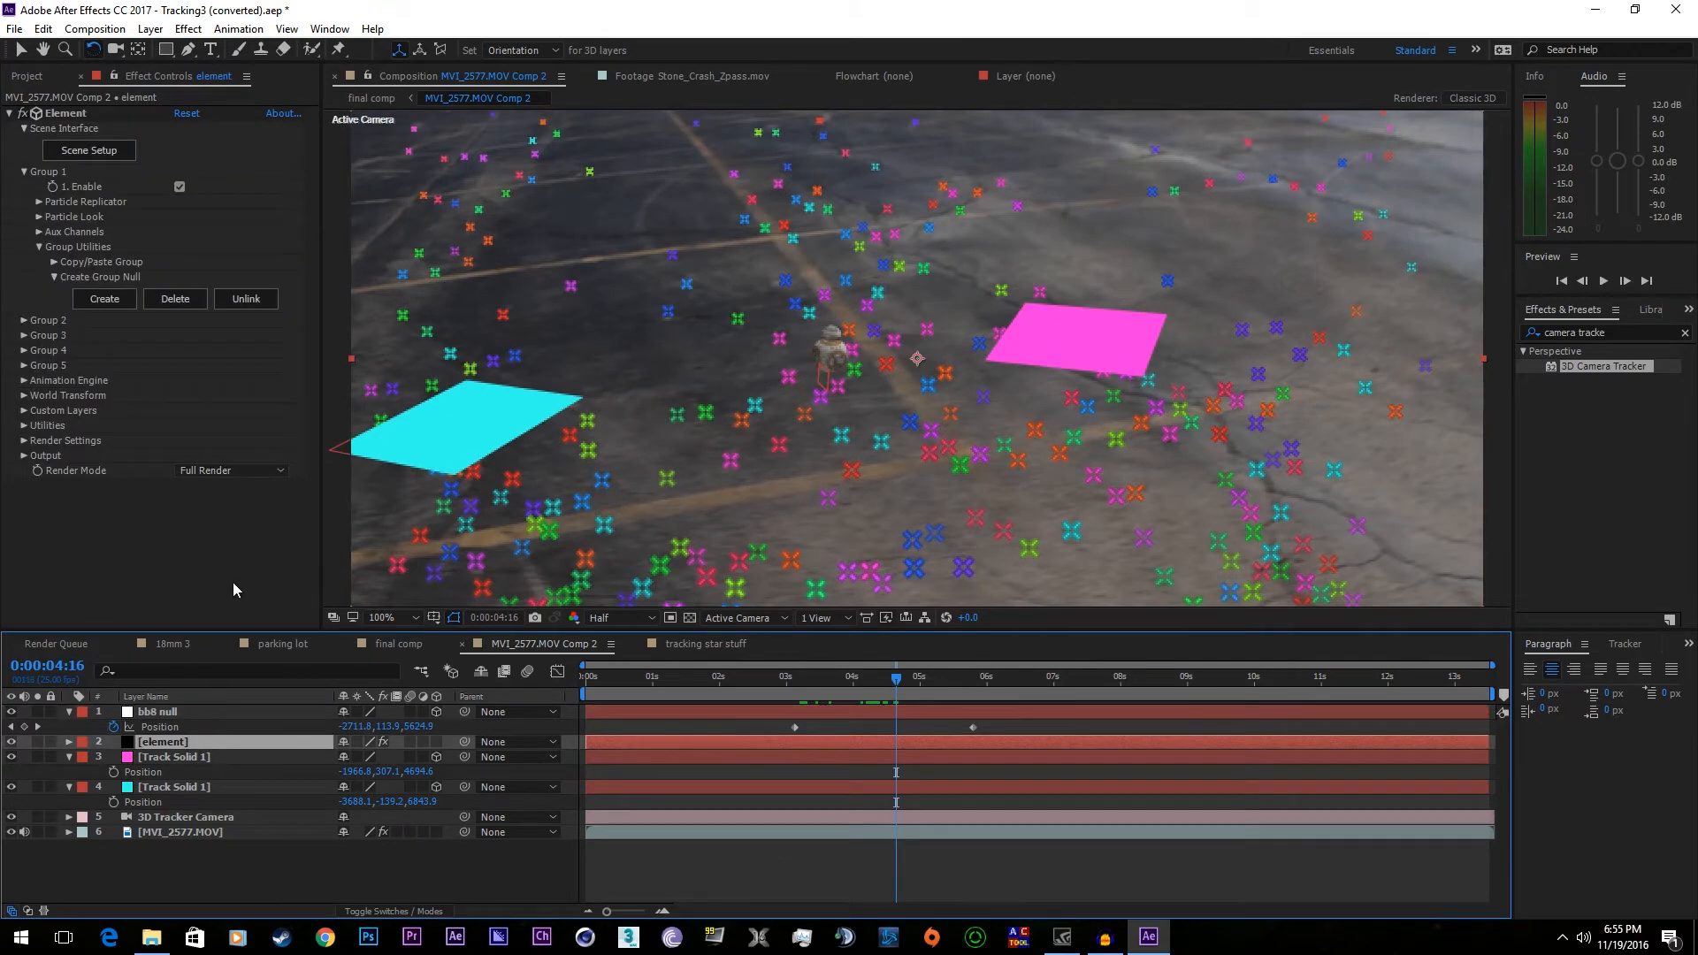
click(39, 218)
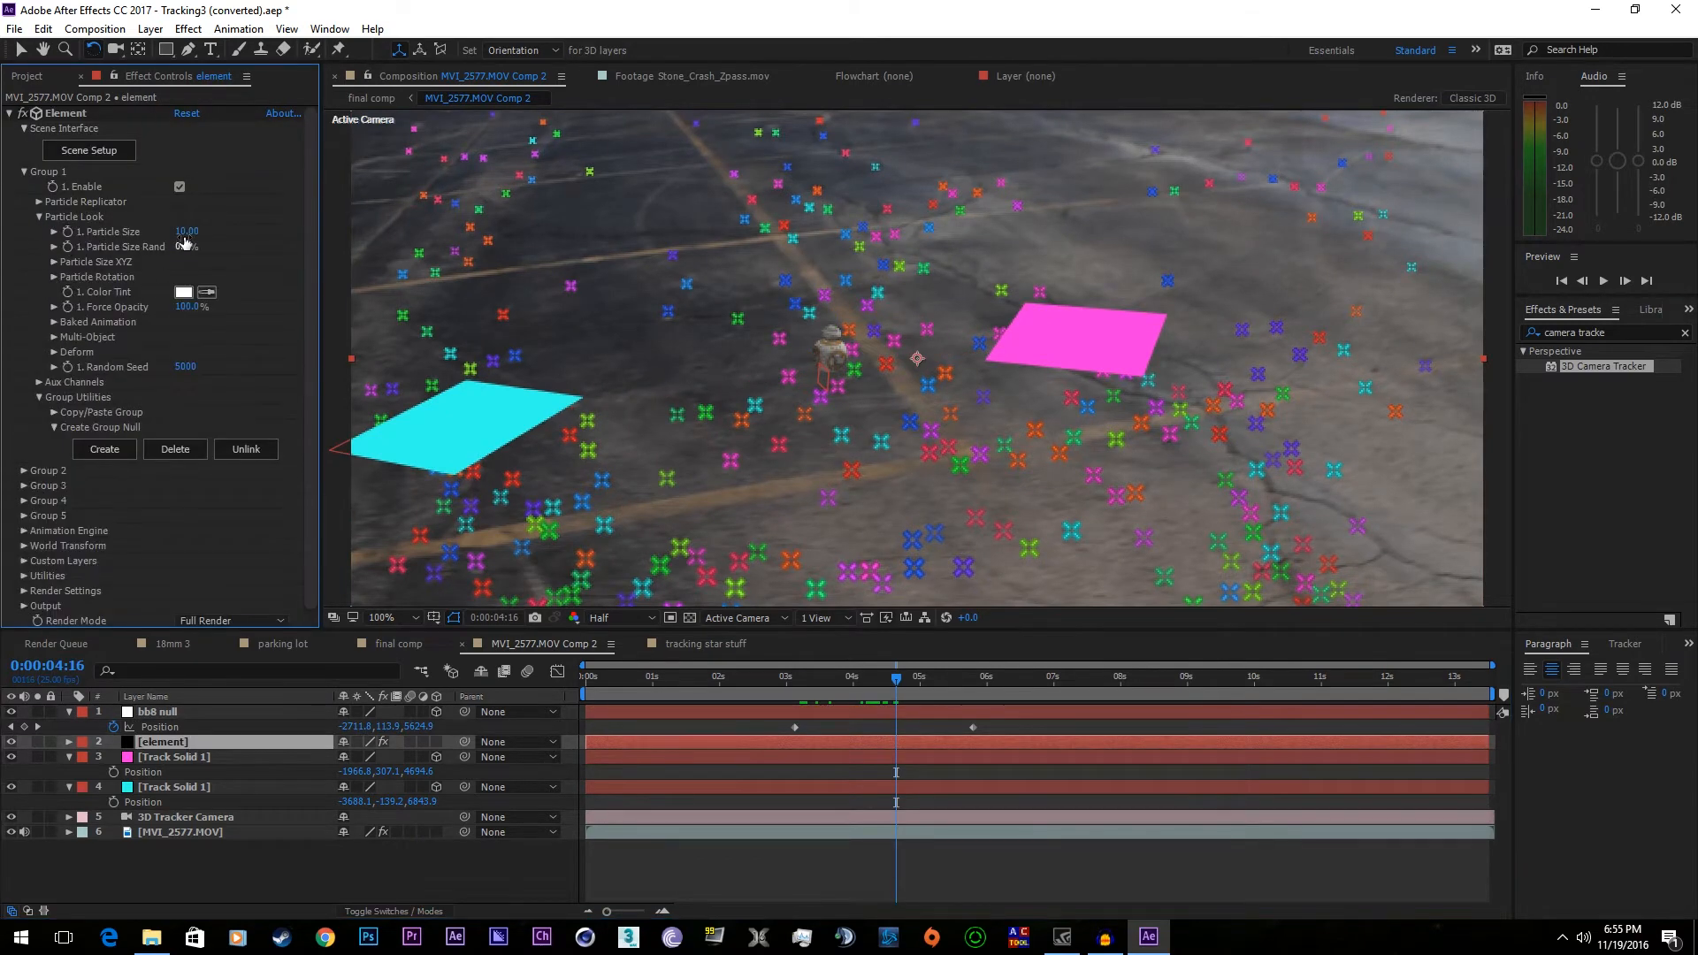
drag(538, 235, 394, 266)
drag(841, 681, 955, 695)
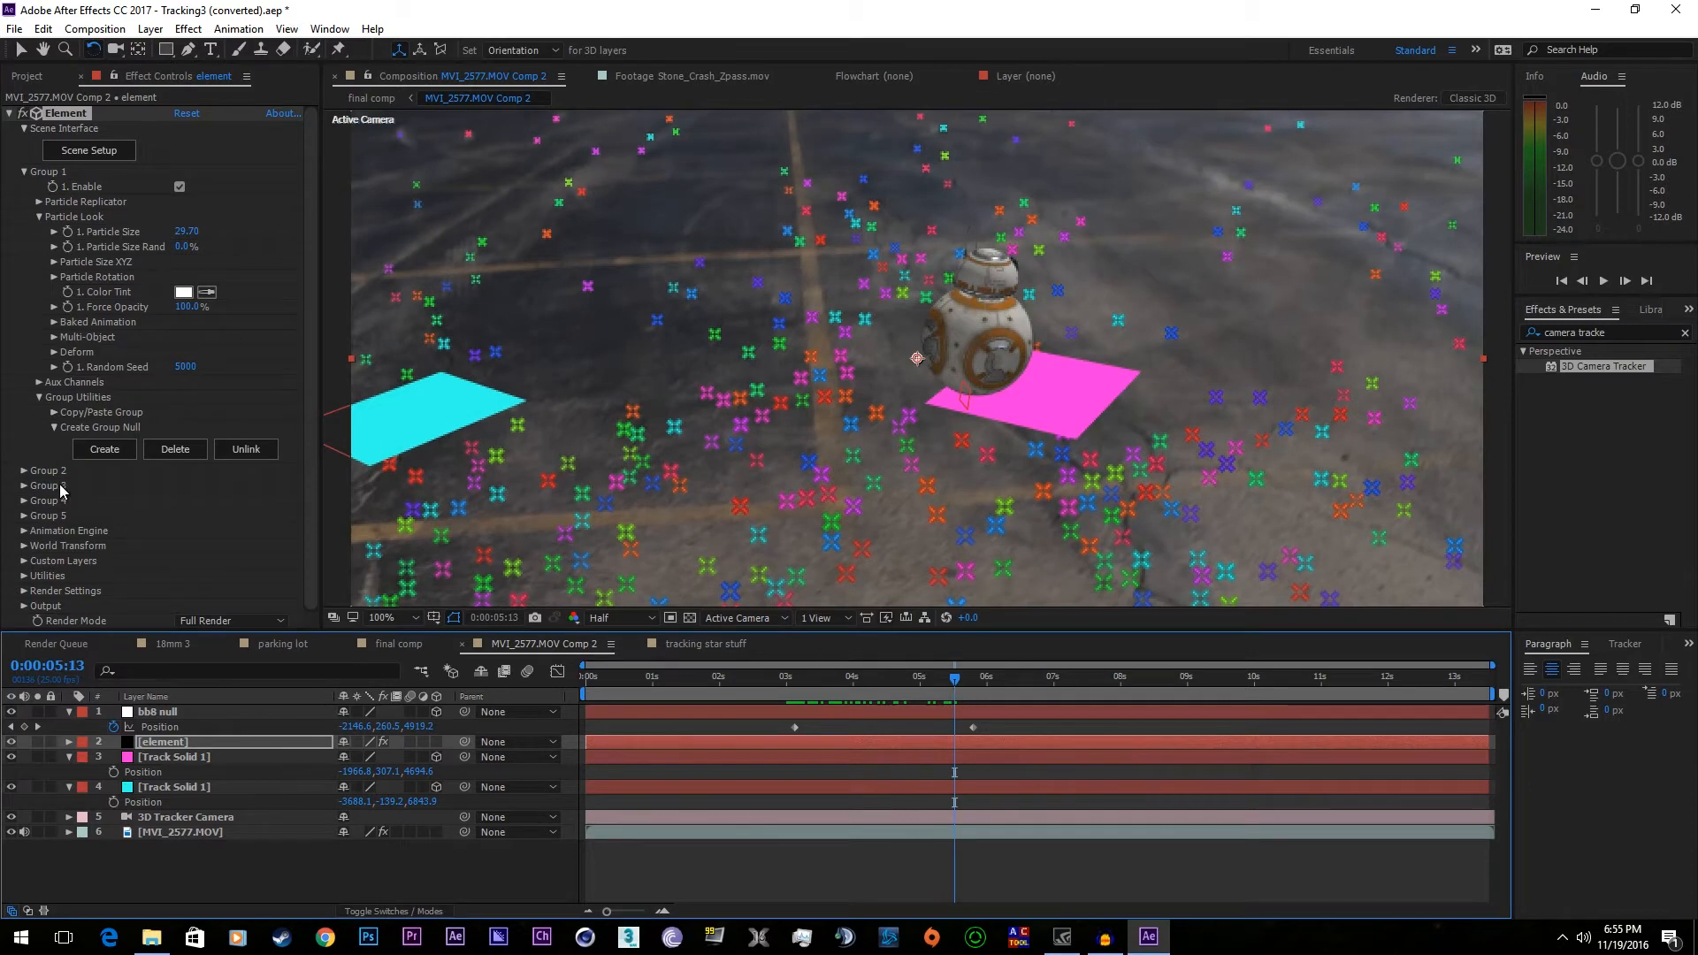
- Try changing the vertical position and first rotation of Group 1's auxiliary Channel 1, undoing each change
click(25, 131)
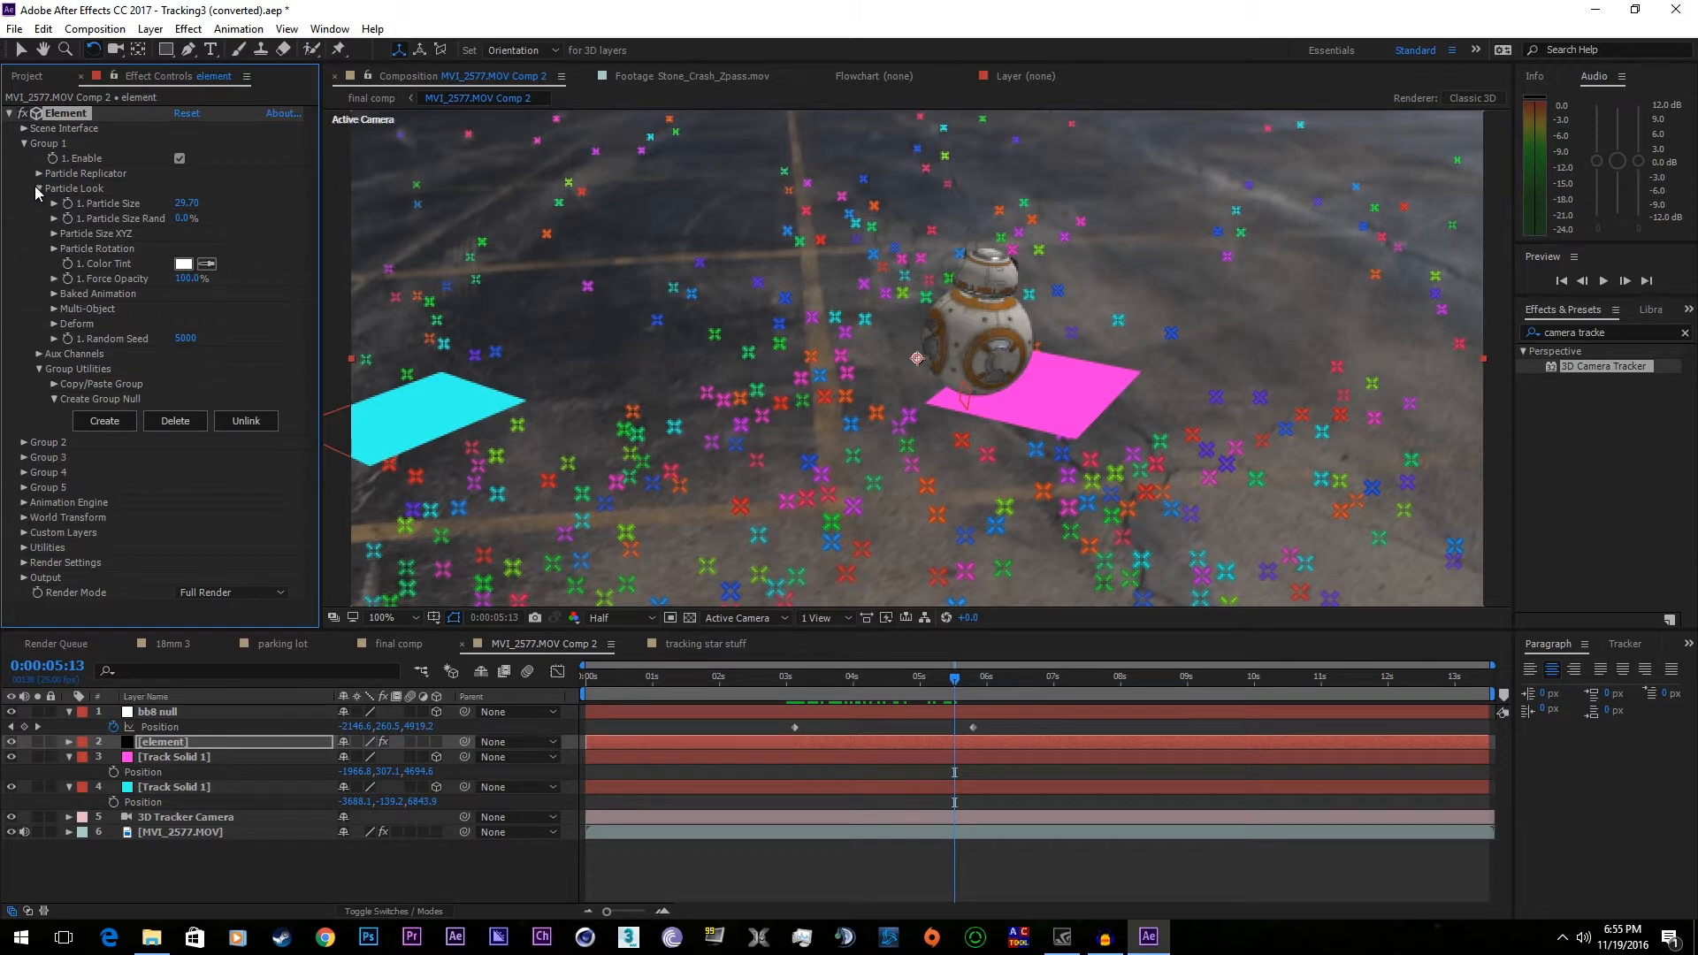
click(39, 354)
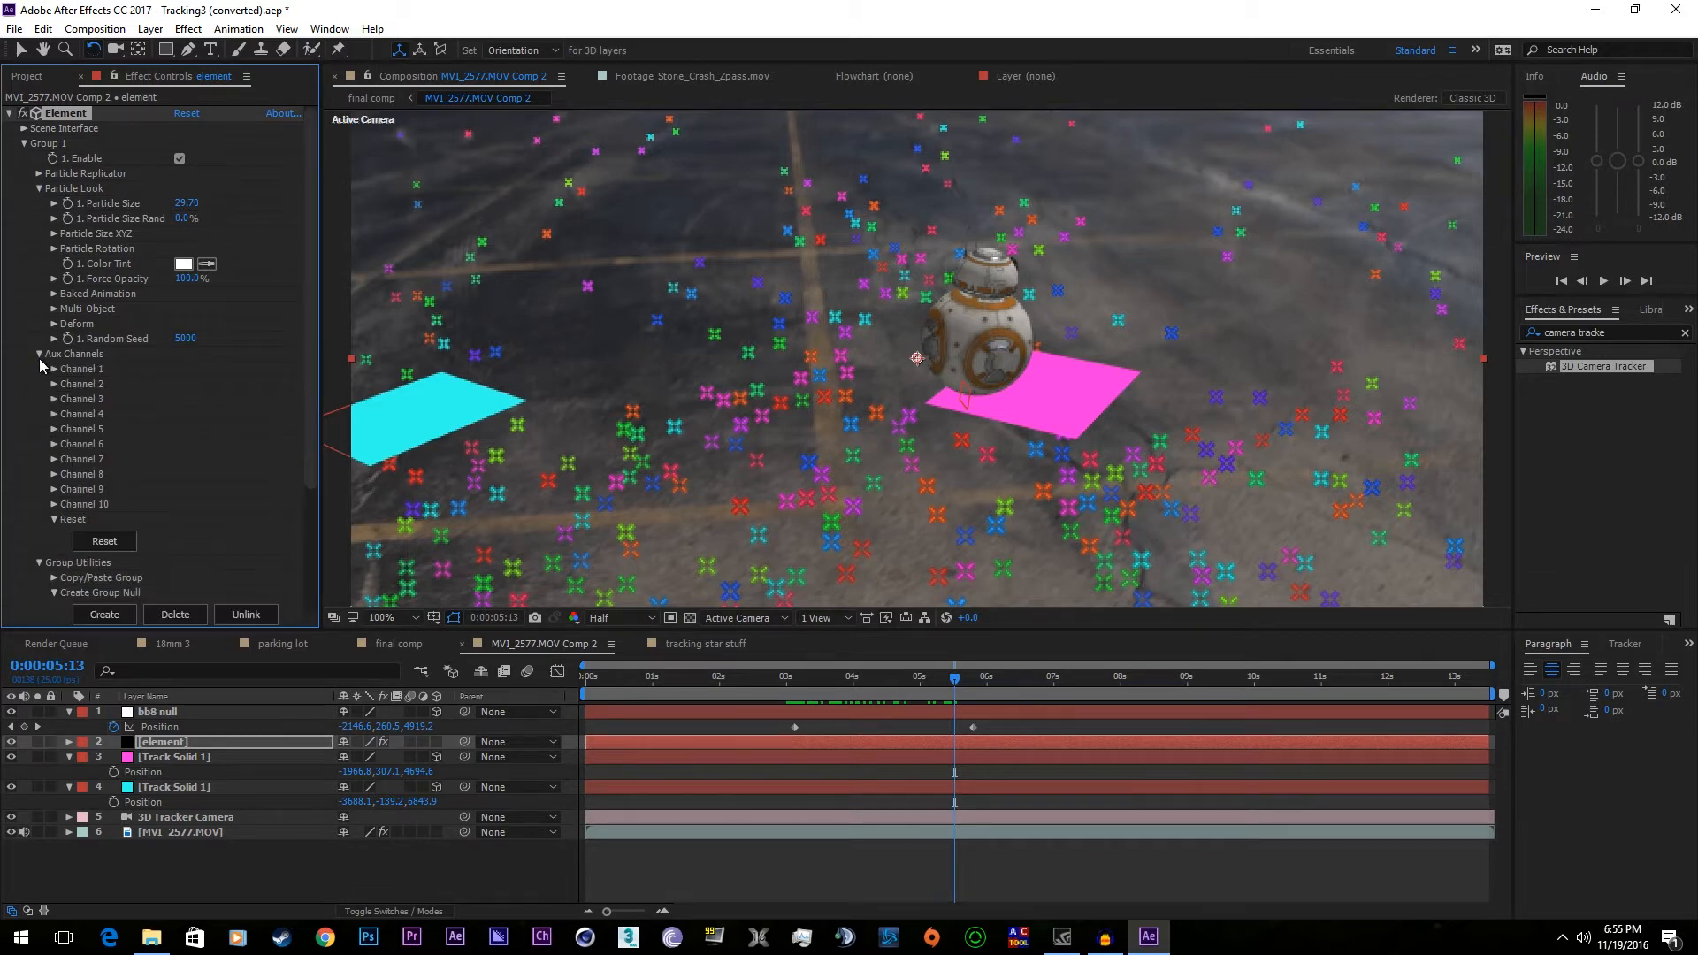
click(55, 368)
drag(180, 400, 217, 413)
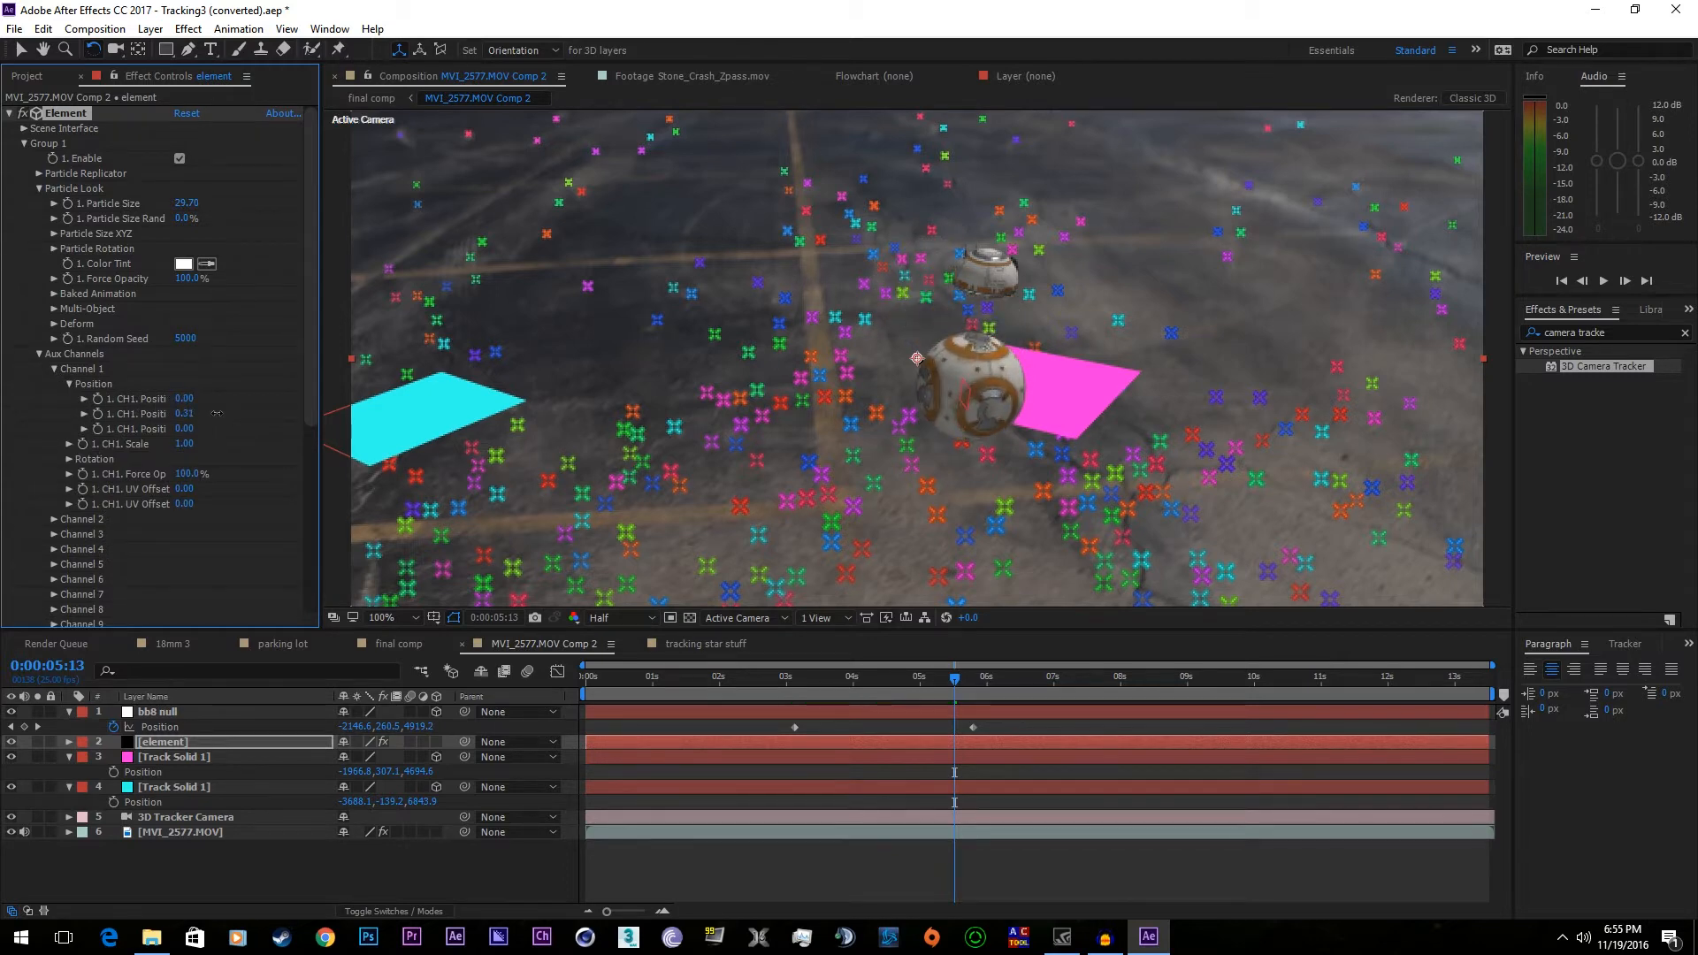
key(ctrl+z)
click(69, 459)
drag(200, 473, 169, 535)
key(ctrl+z)
- Keyframe Channel 1's first rotation at 0° at 0:00:03:03 and at about 354° near the second position keyframe
drag(958, 661, 798, 691)
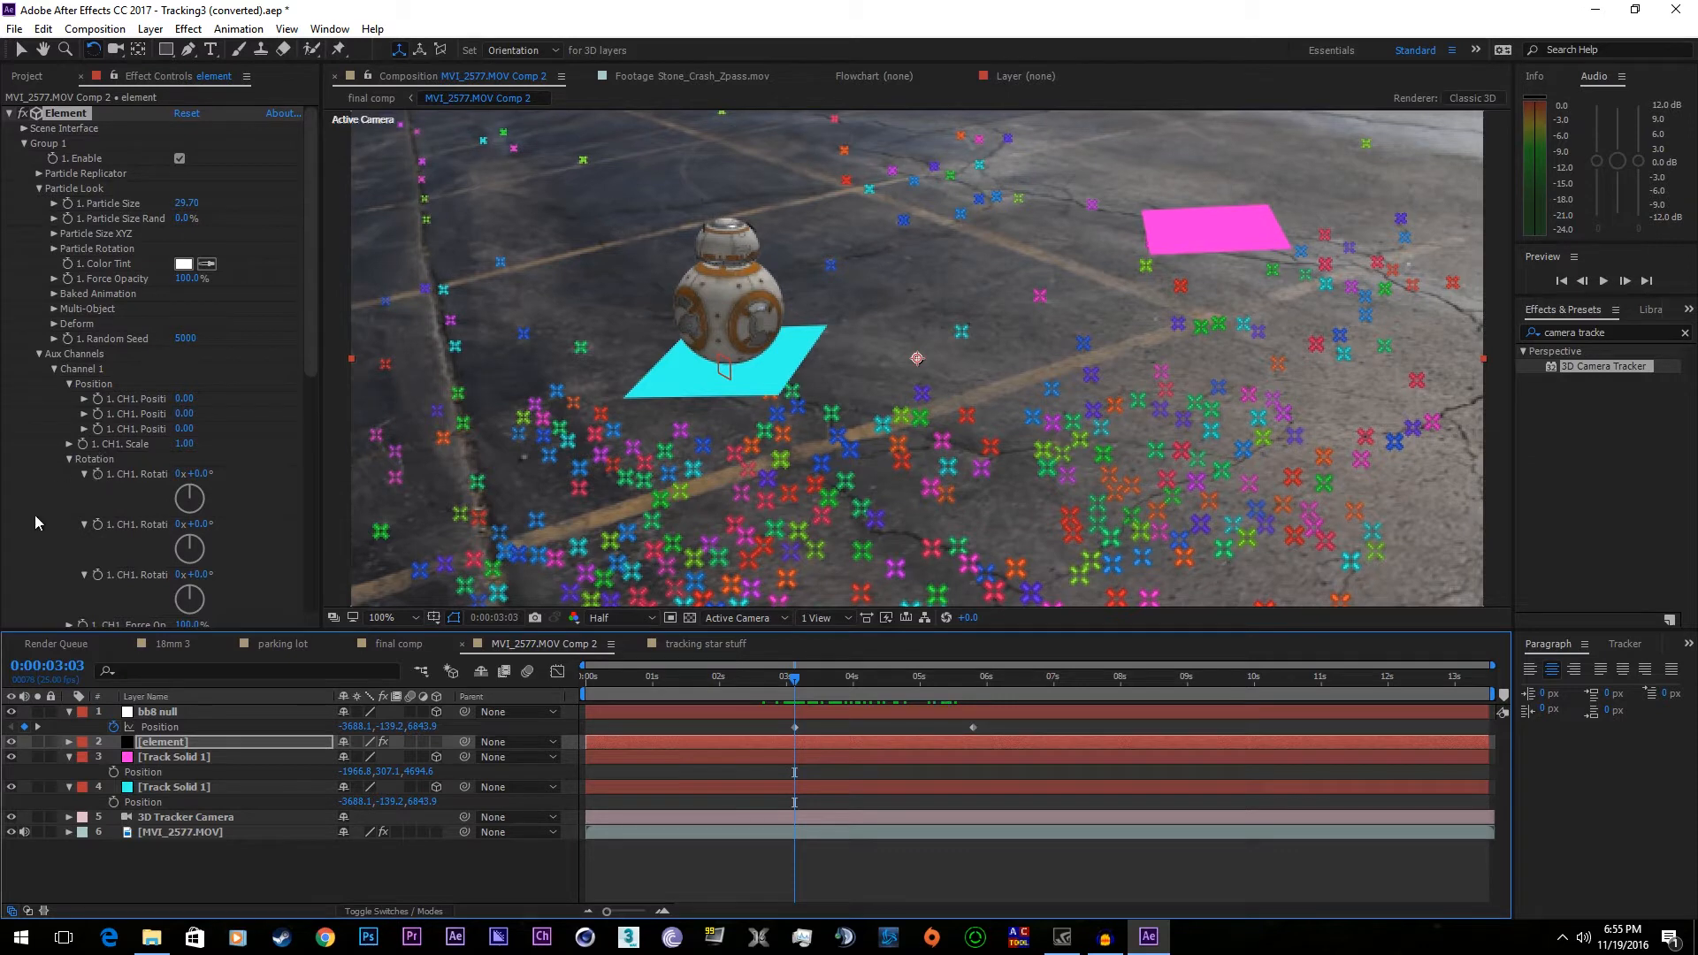
click(97, 474)
drag(914, 664, 975, 694)
drag(200, 476, 527, 488)
- Preview the roll from 0:00:03:01, and set Channel 1's X rotation at 0:00:05:20 to -350°, trying -250° first
drag(959, 681, 792, 681)
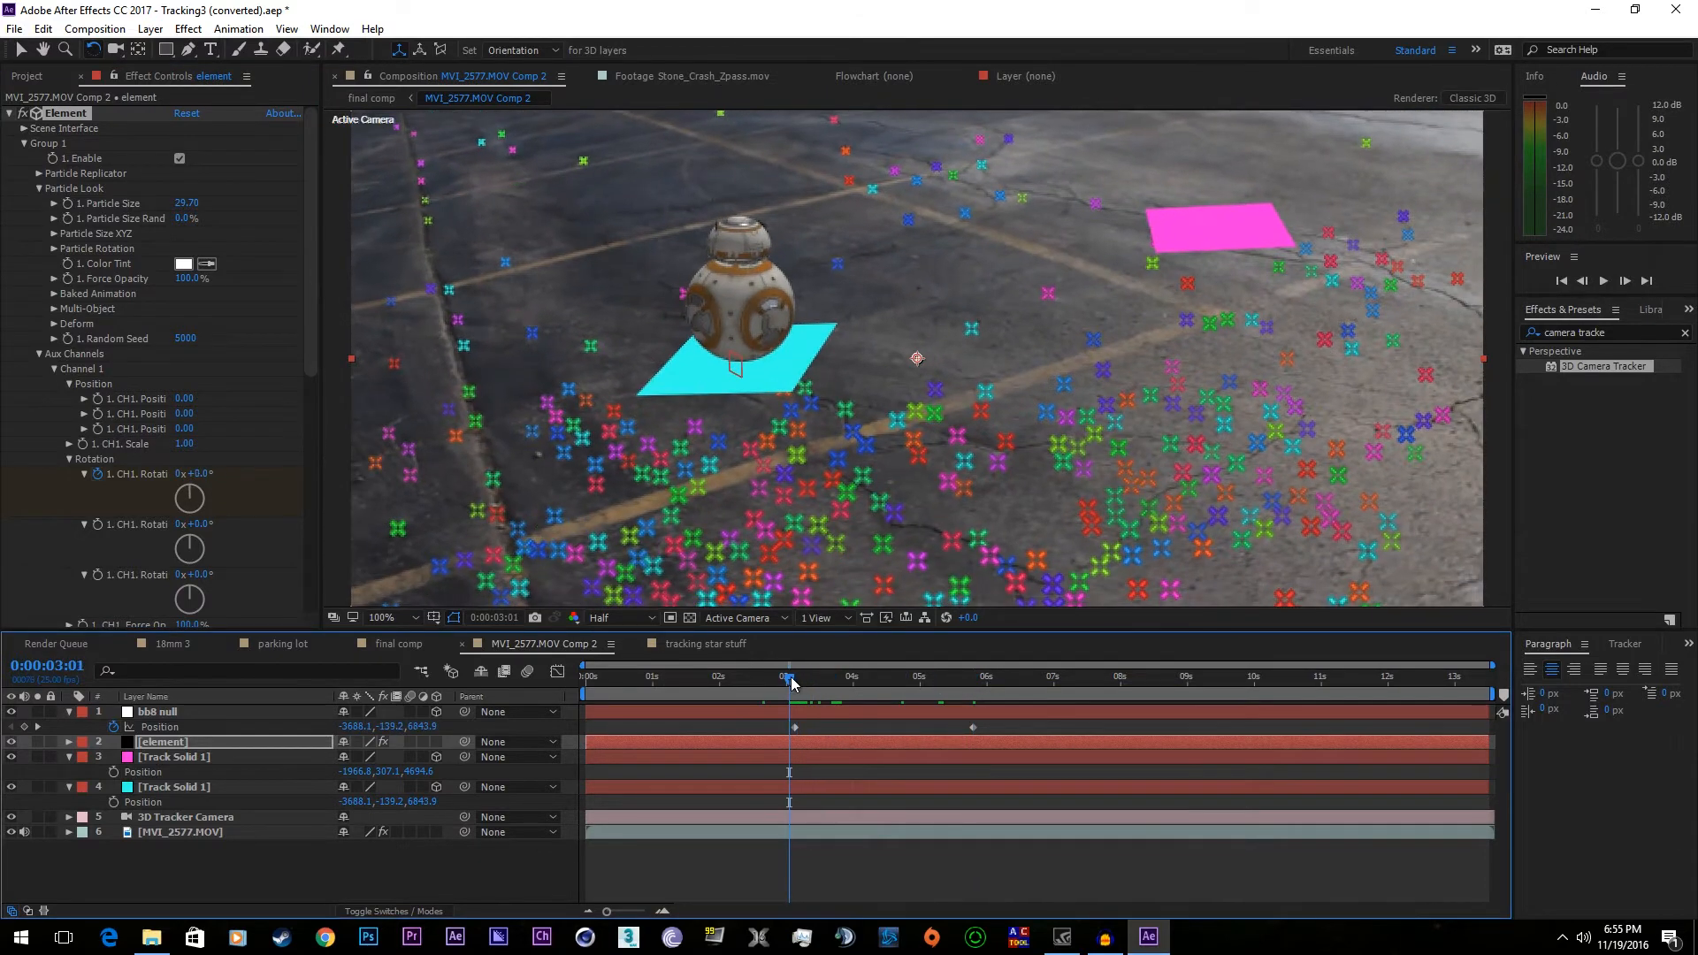
key(space)
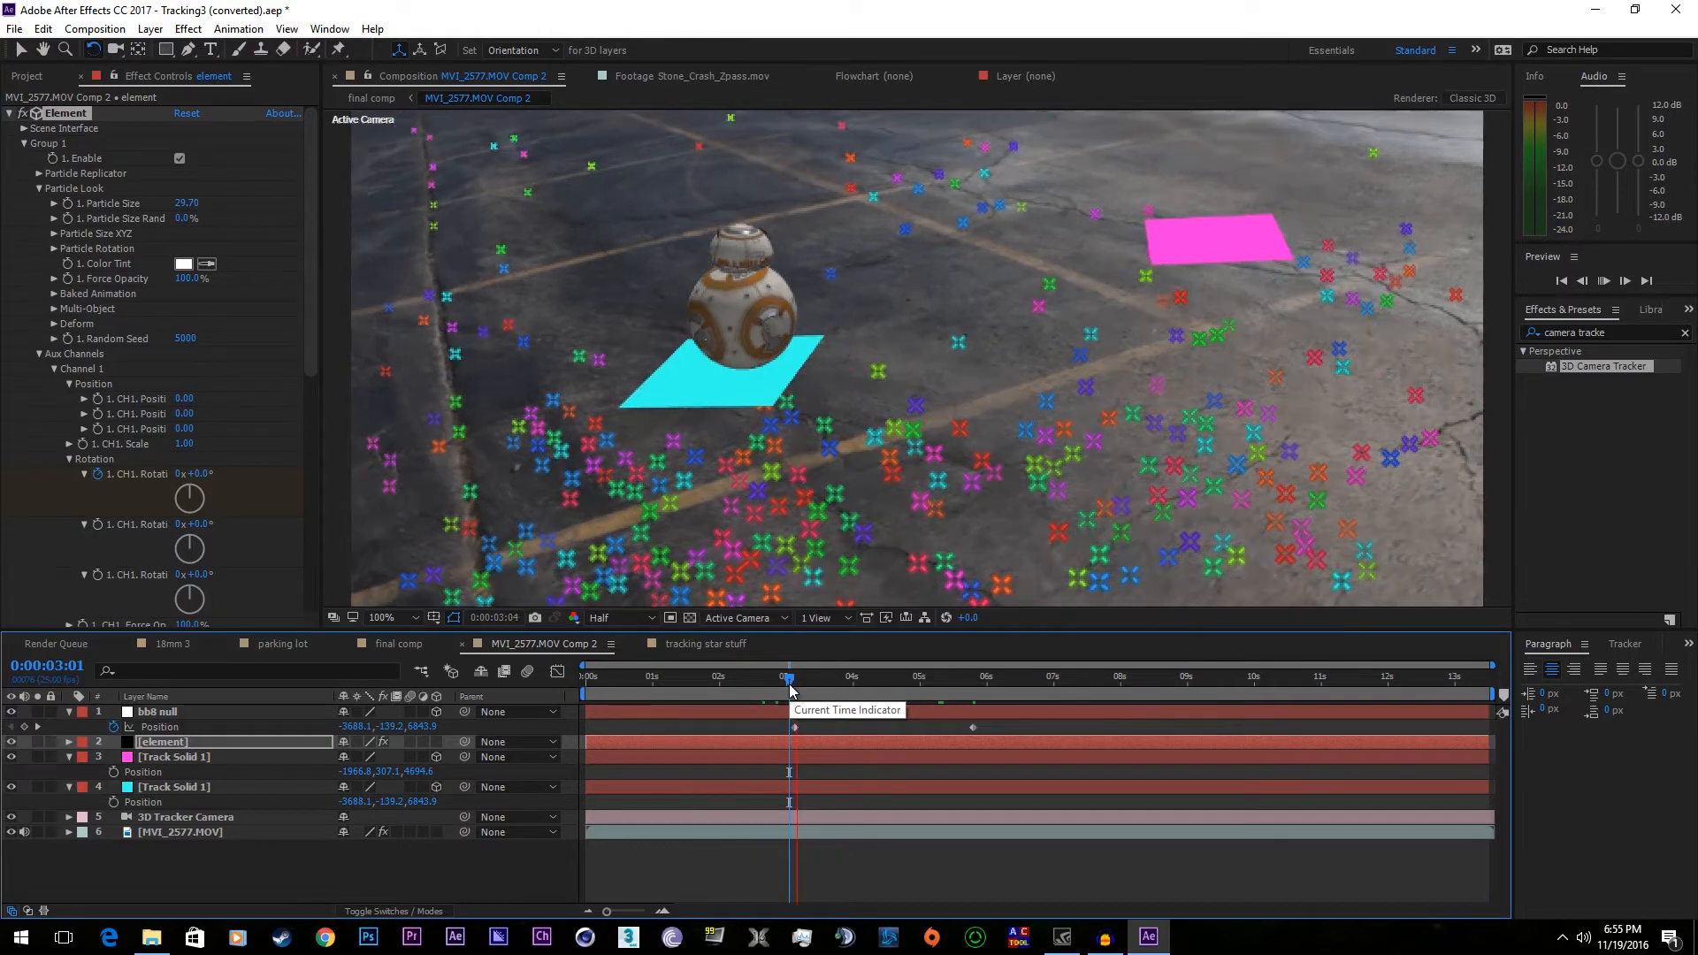
drag(791, 685, 973, 690)
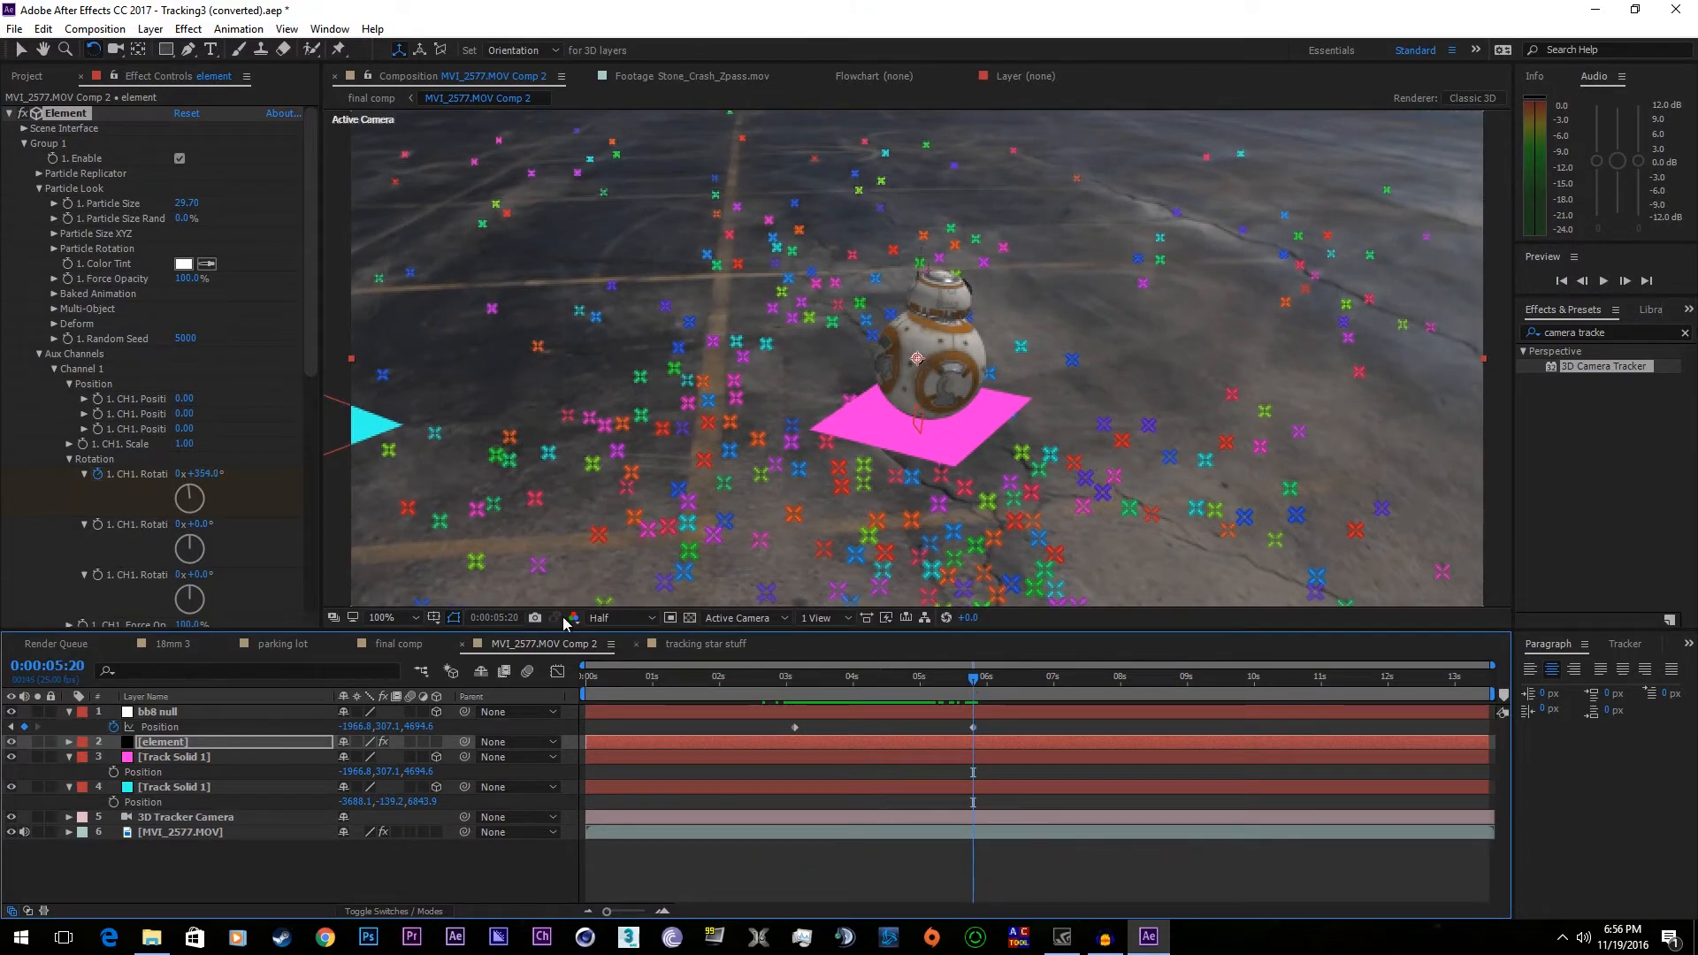
click(198, 474)
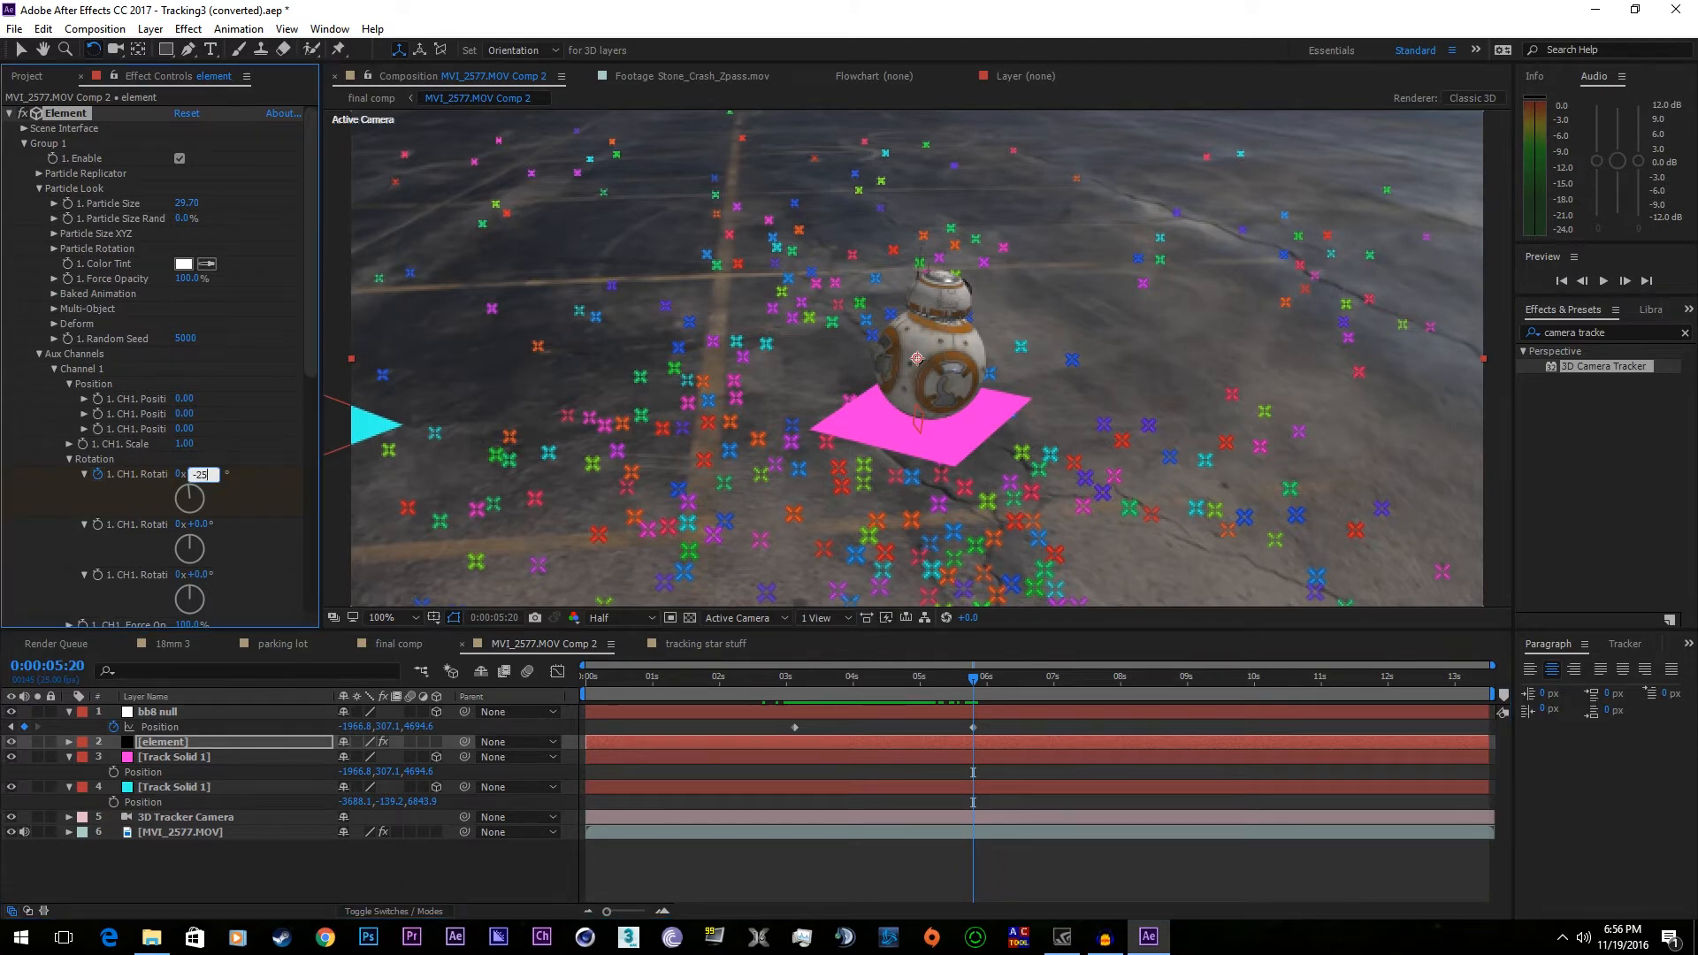
text(-250)
key(Return)
click(196, 476)
text(-350)
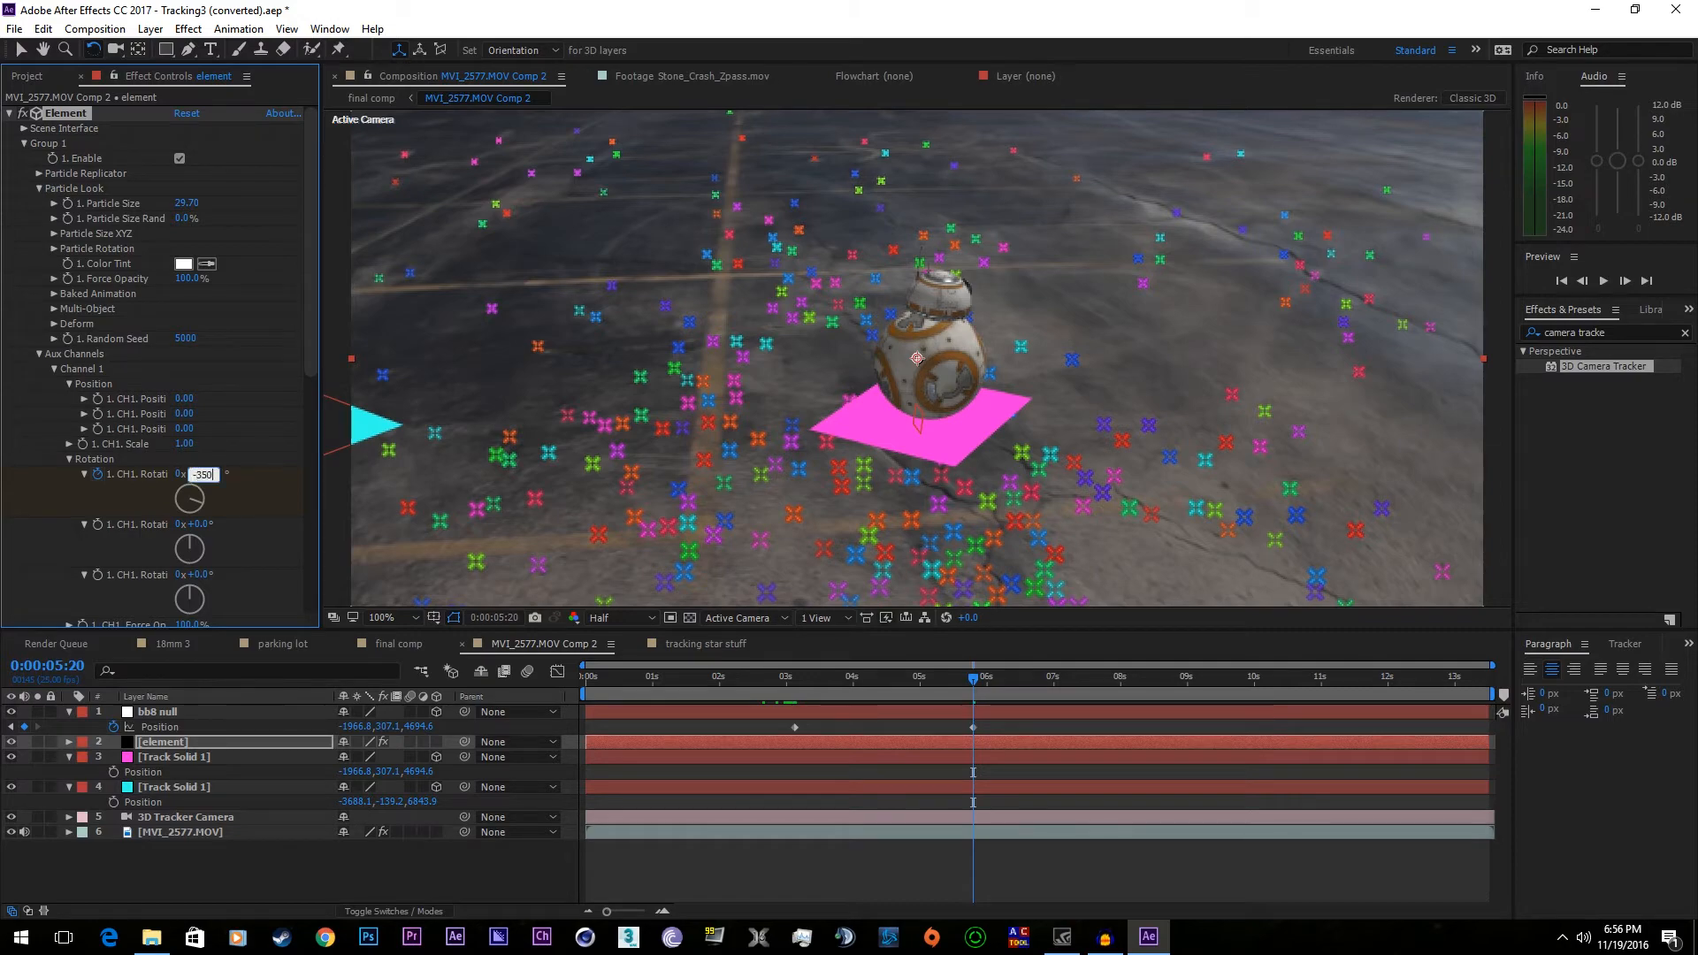
key(Return)
- Preview the roll from 0:00:02:23 and apply Easy Ease to both position keyframes of the bb8 null
drag(888, 677, 793, 695)
key(space)
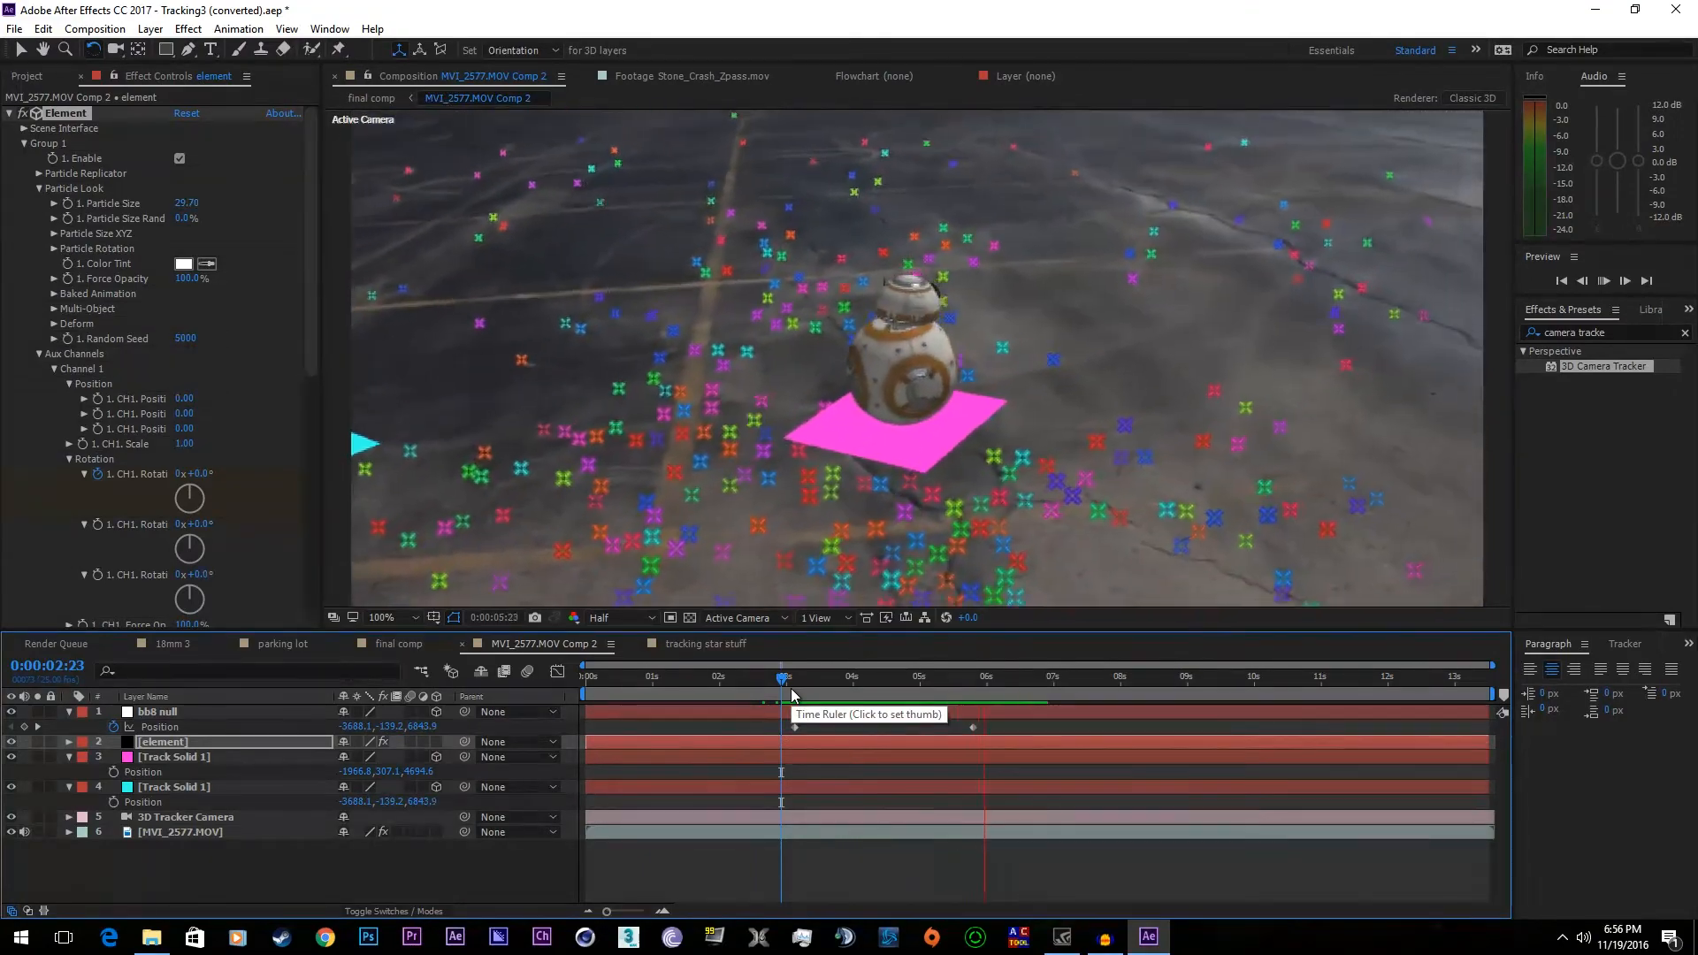
key(space)
drag(992, 729, 744, 730)
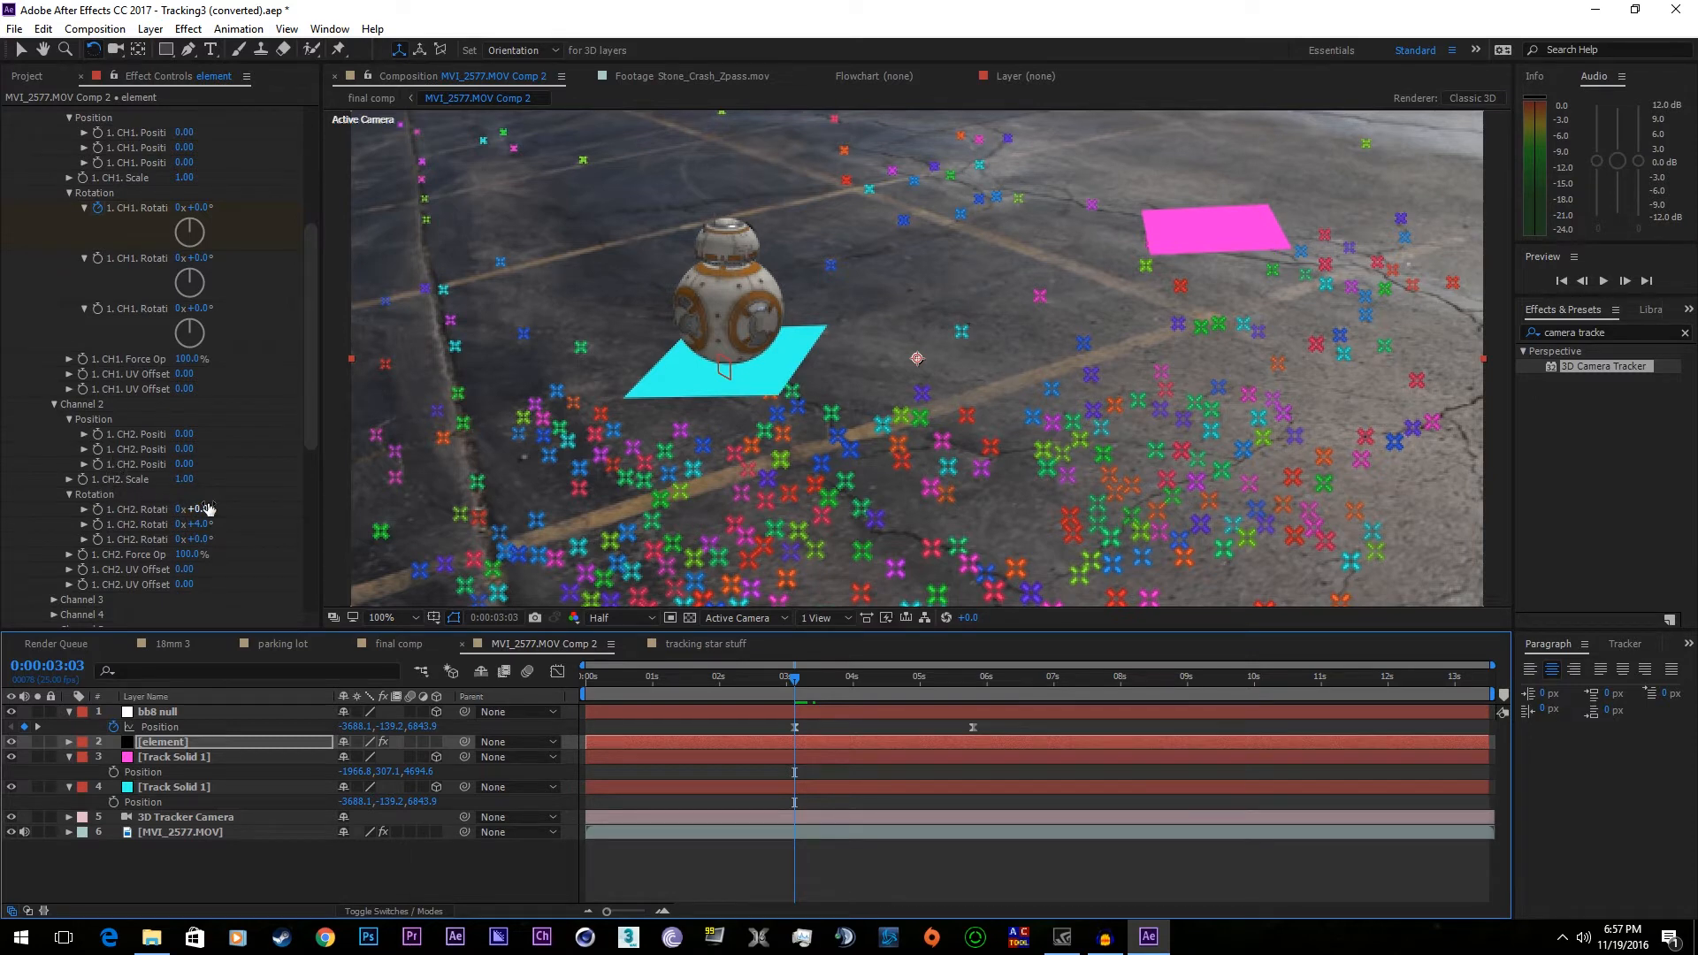
- Keyframe Channel 2's Y rotation at -113° at 0:00:03:03 and at about -21° at 0:00:05:20 to turn the head
drag(192, 523, 113, 557)
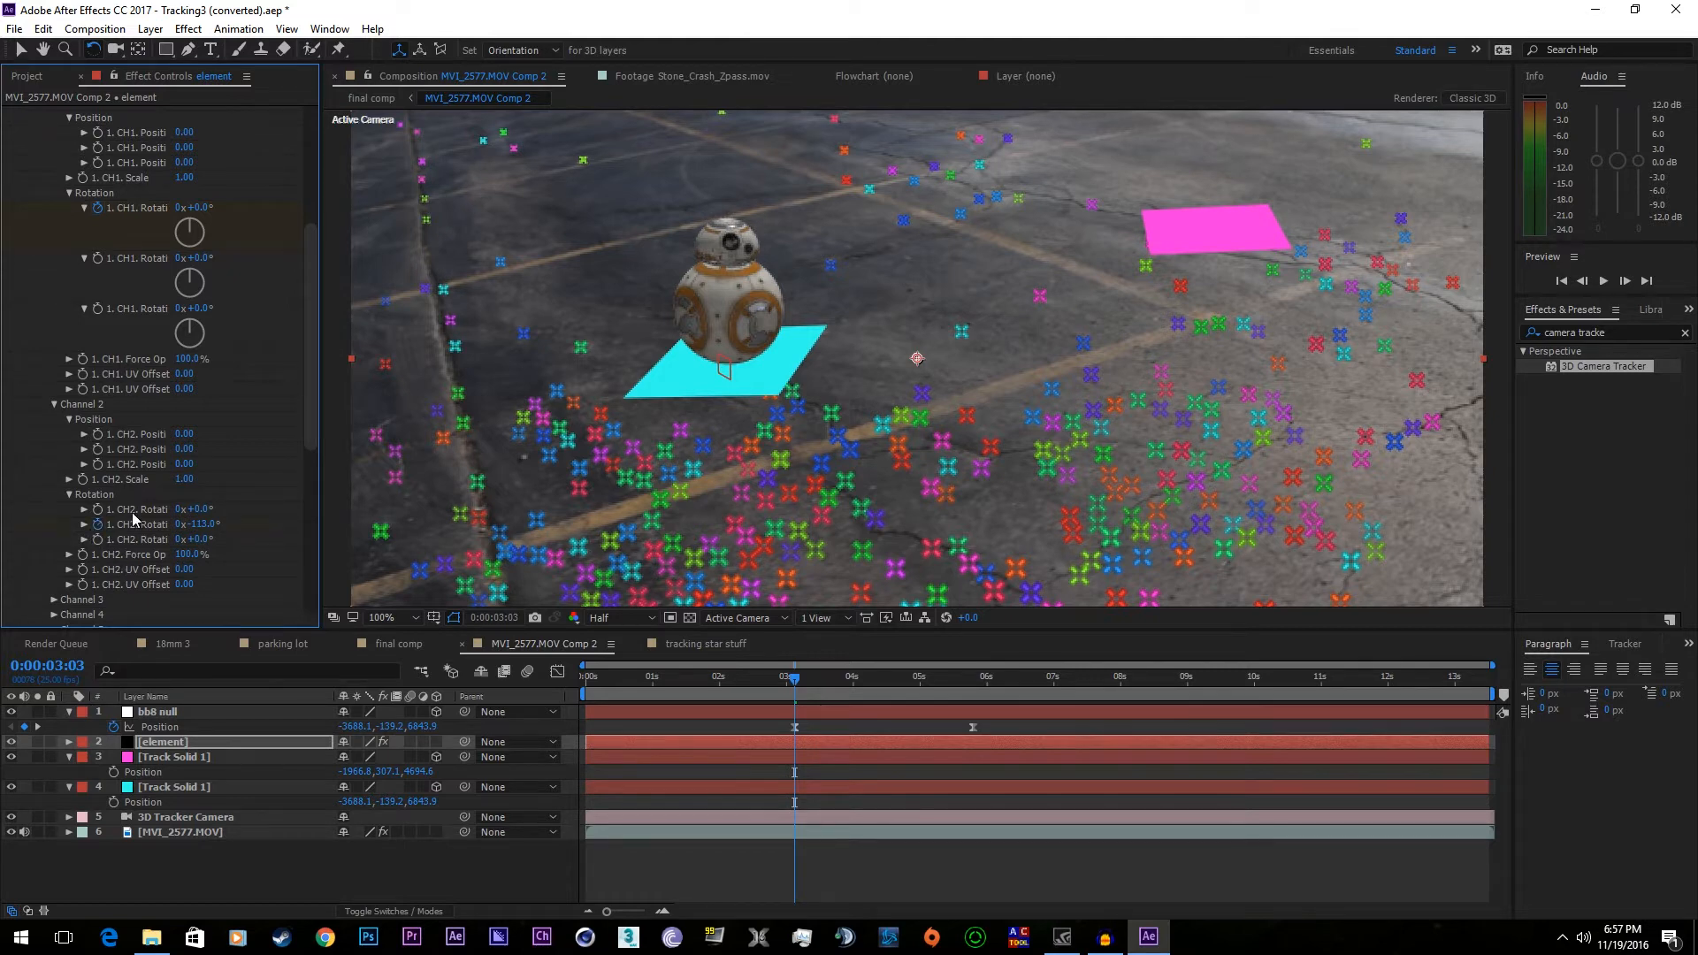
drag(943, 683, 975, 694)
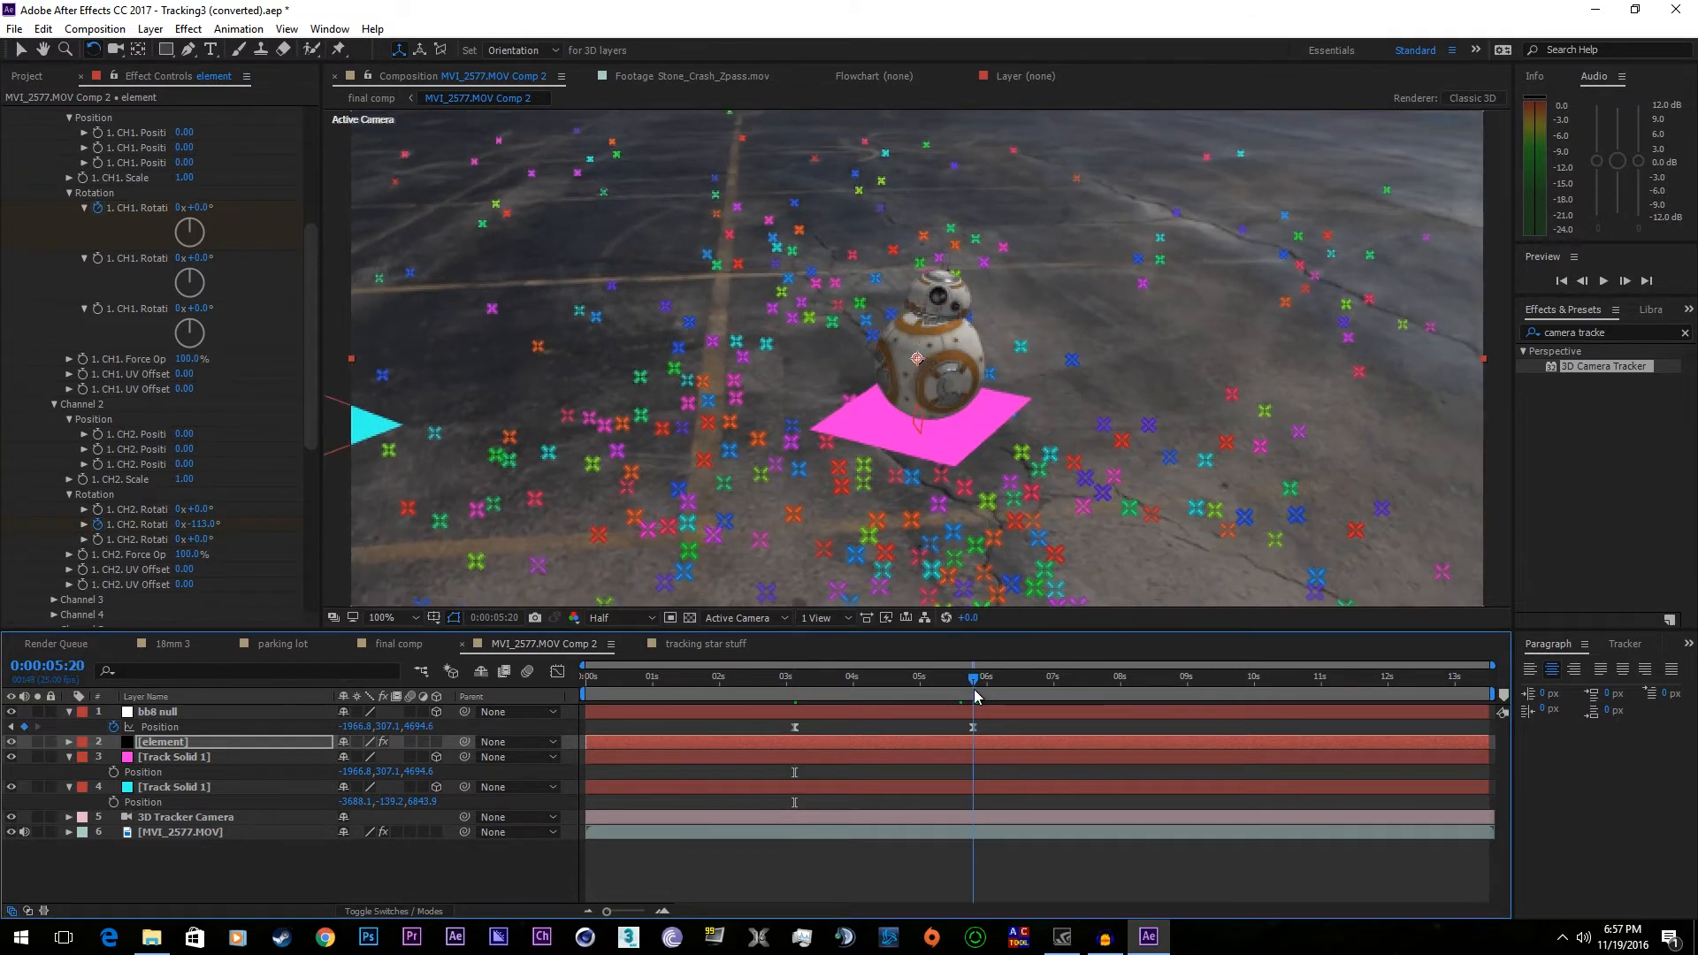
drag(205, 524, 313, 546)
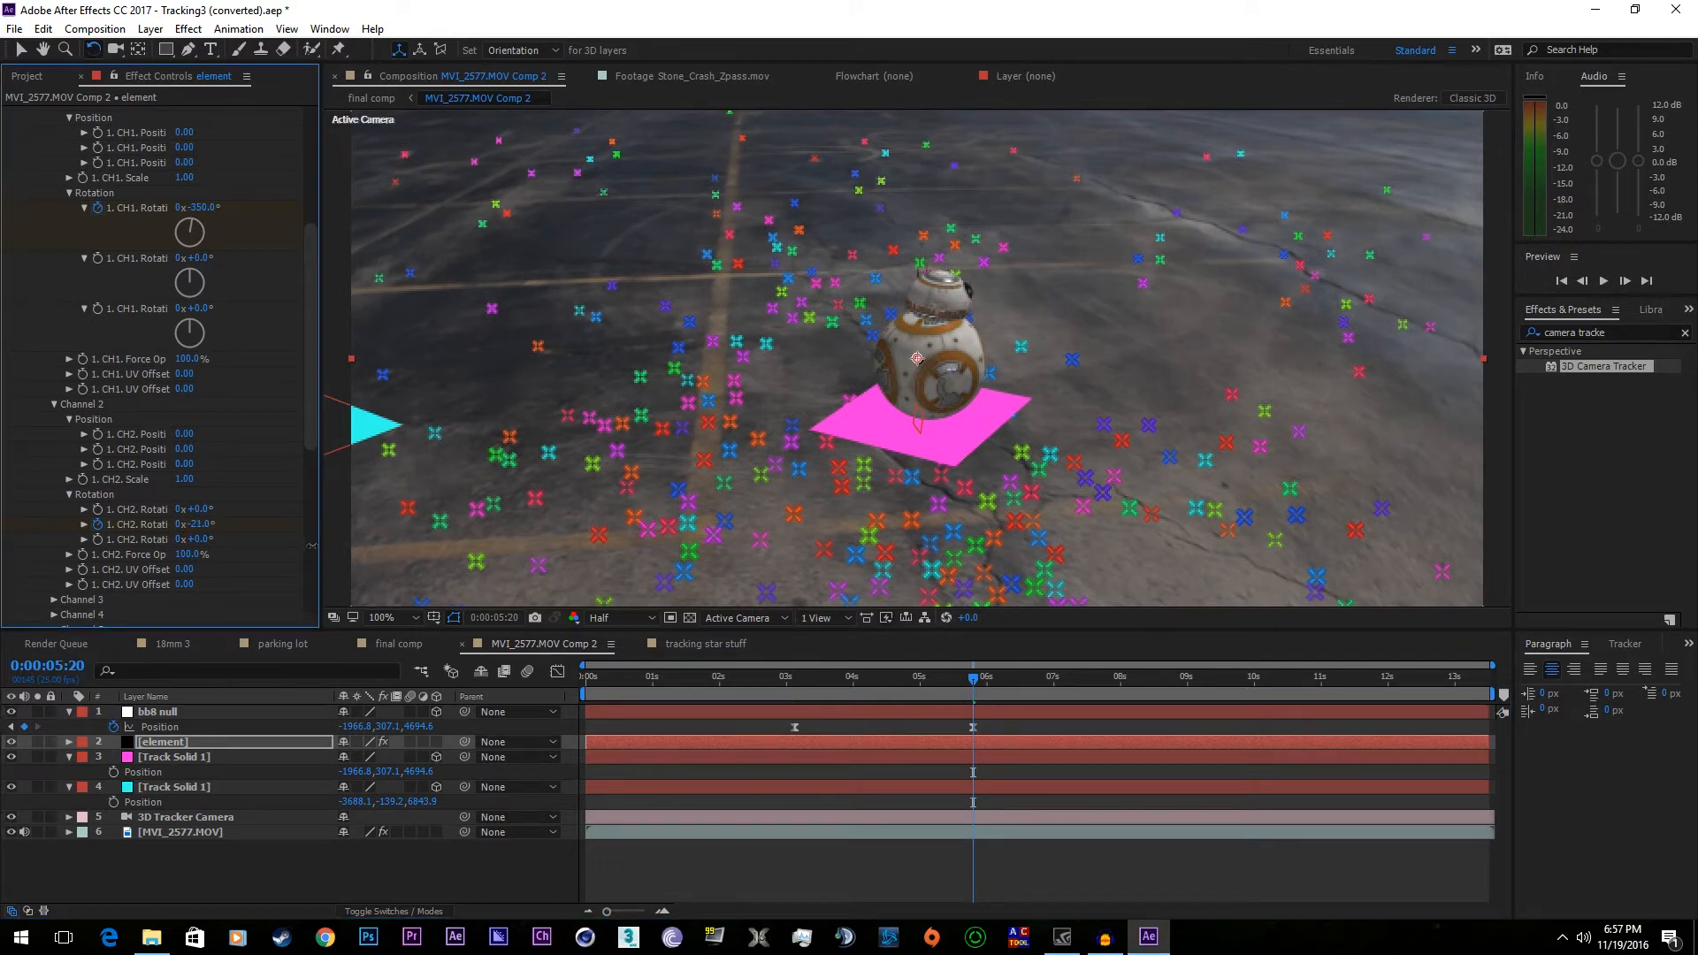
- Preview the rolling body and turning head from 0:00:02:18, and return to 0:00:03:03
drag(970, 687, 765, 707)
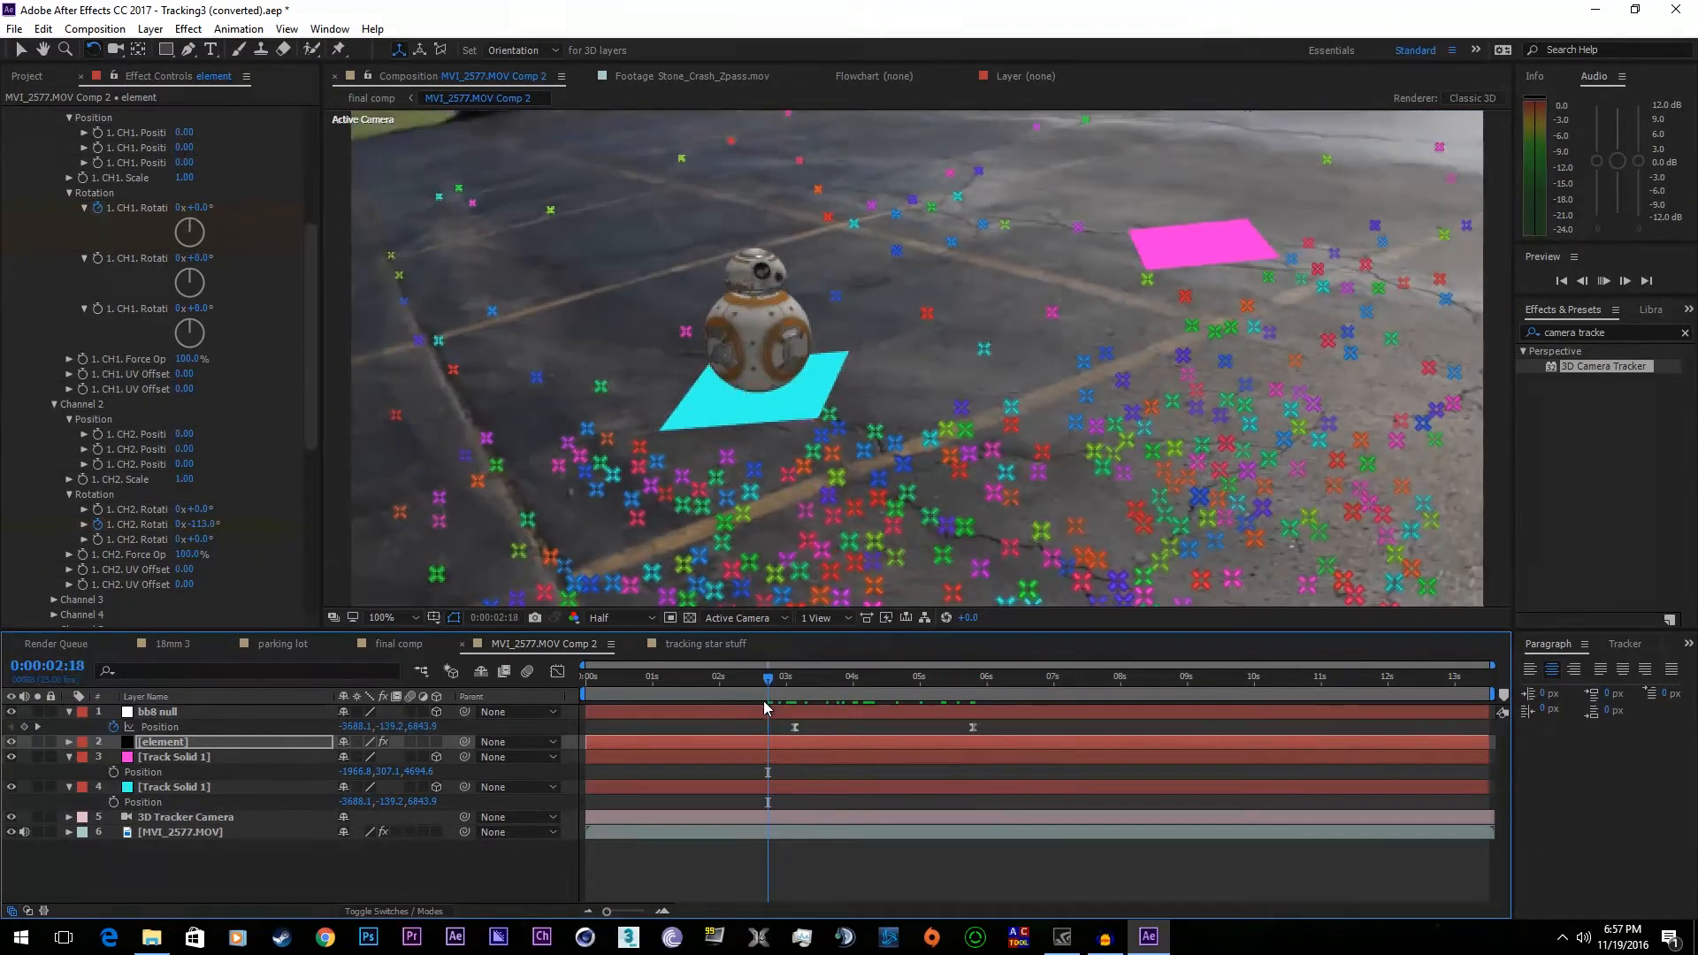
key(space)
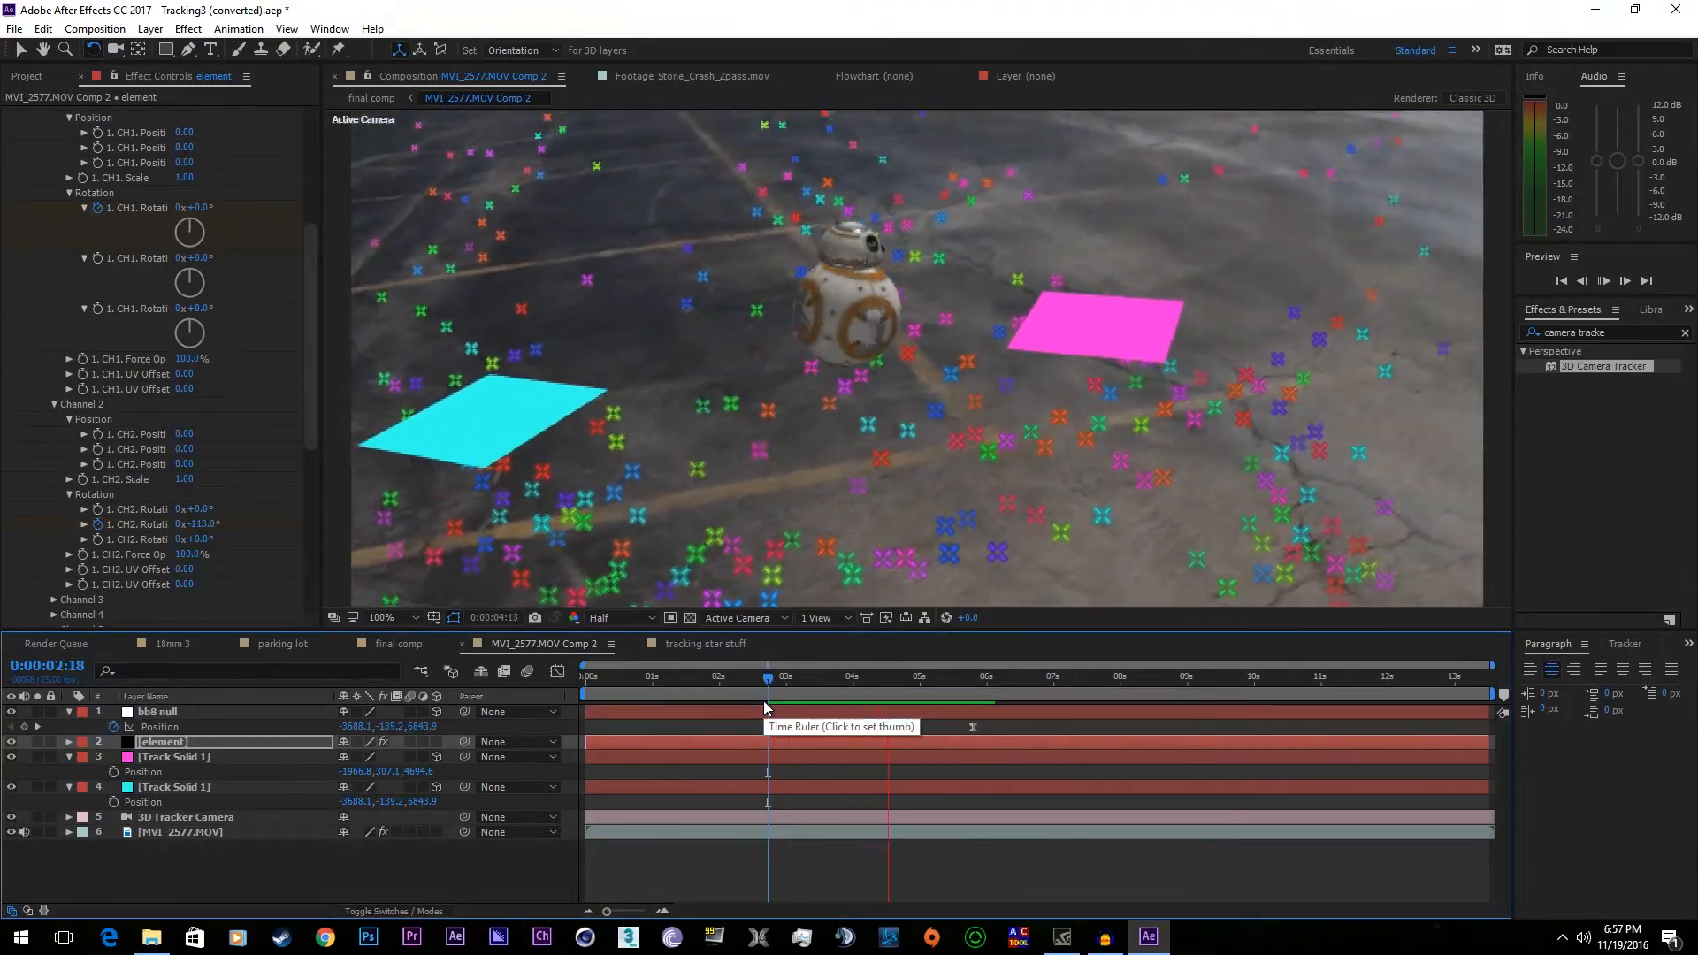
key(space)
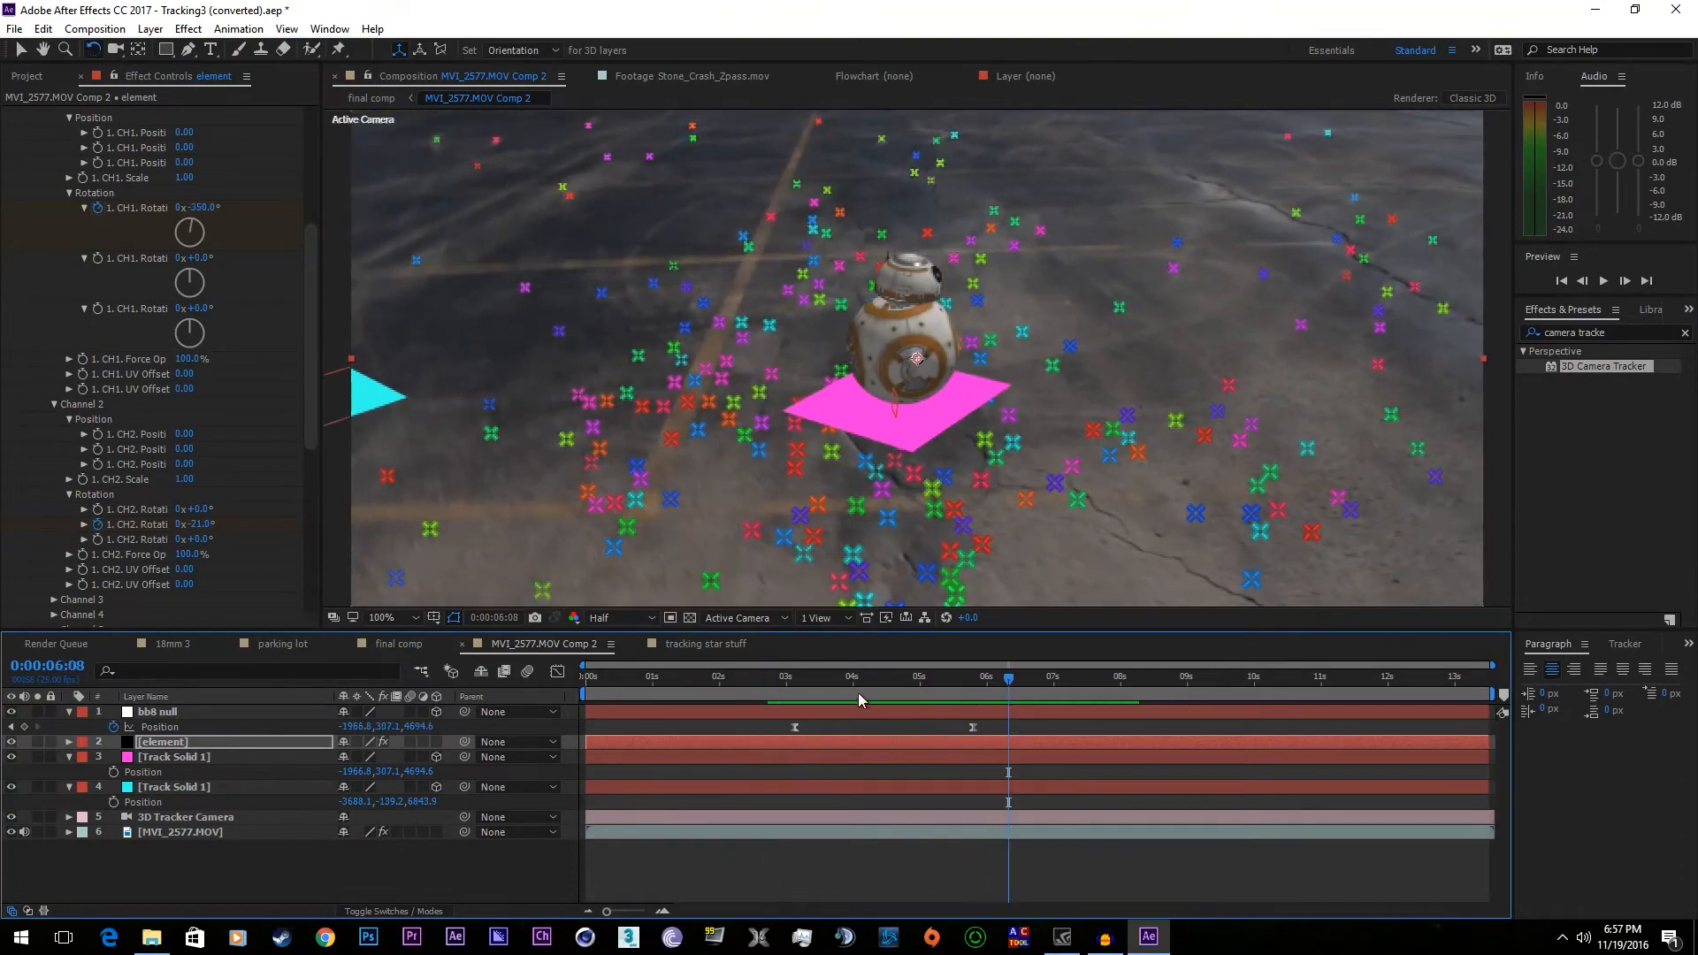
drag(953, 679, 798, 734)
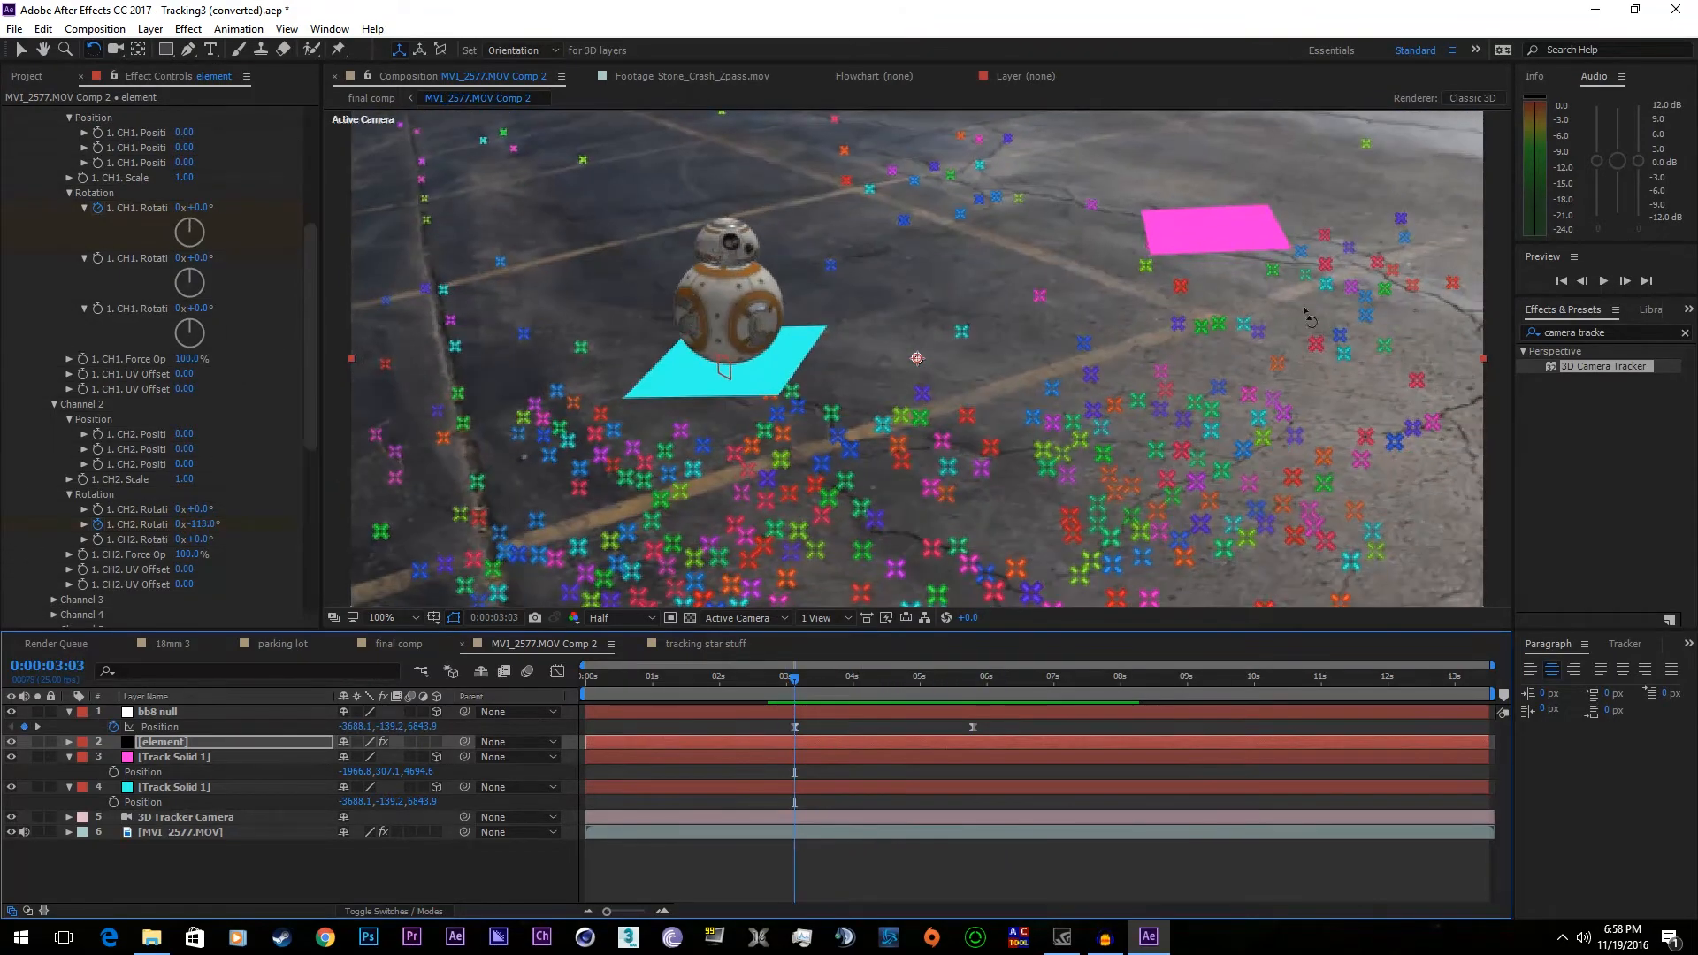
- Collapse the expanded properties of the bb8 null and both track solids in the timeline
key(v)
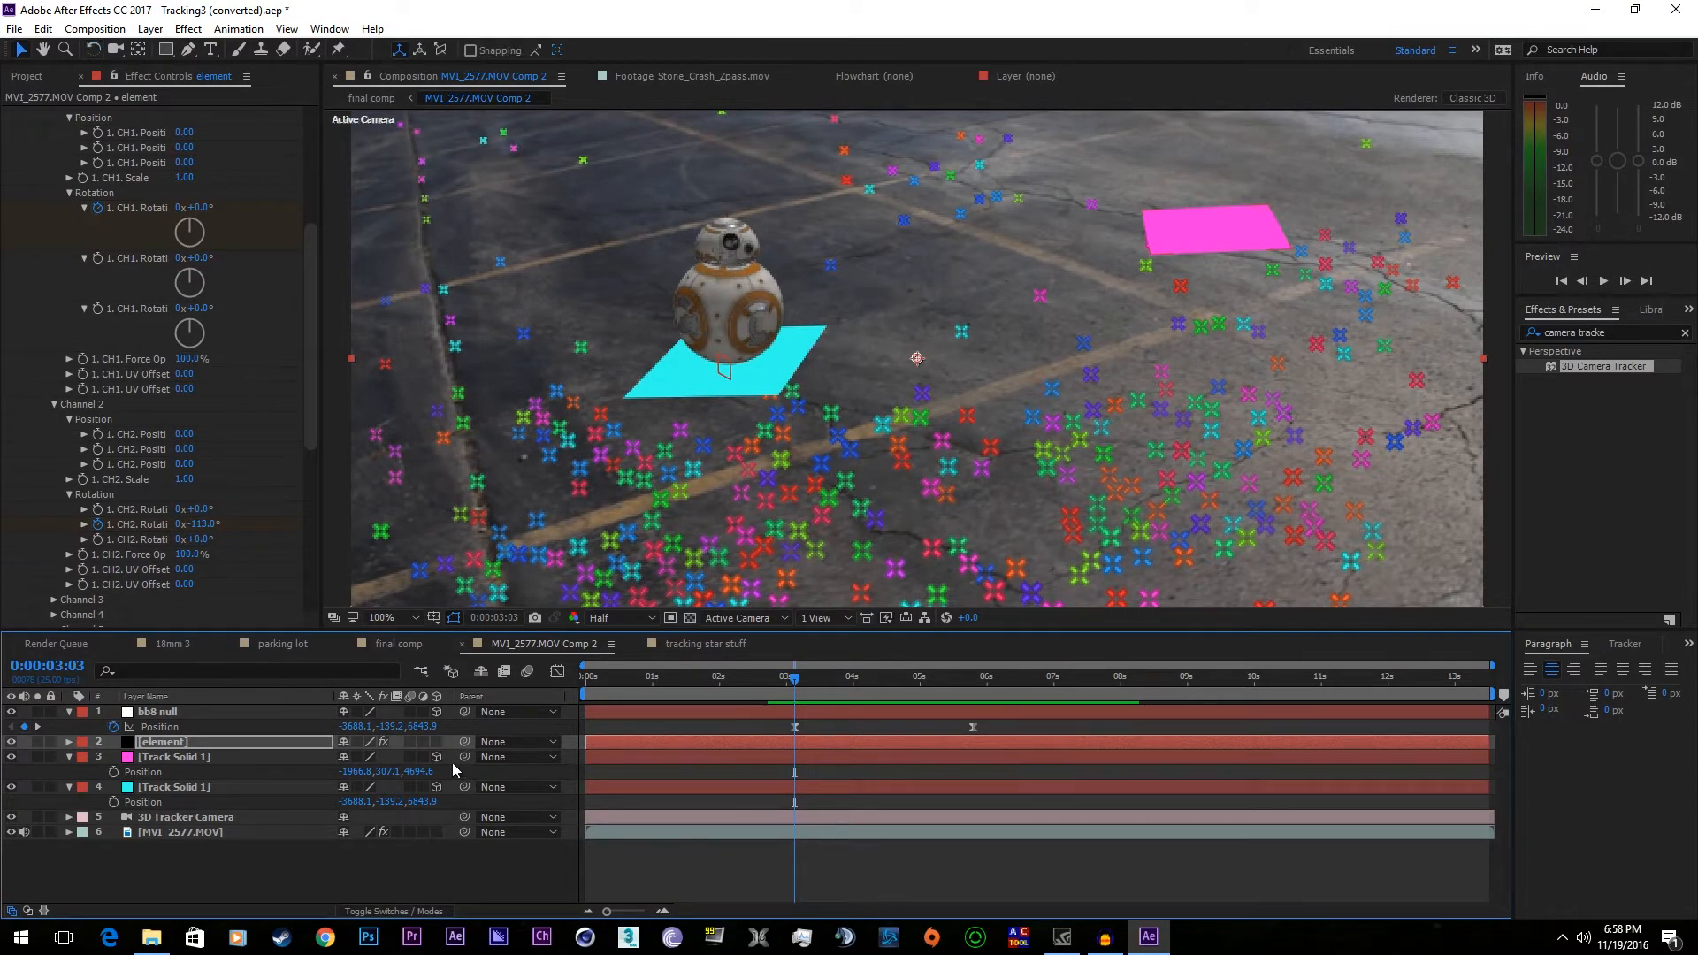
click(68, 712)
click(68, 743)
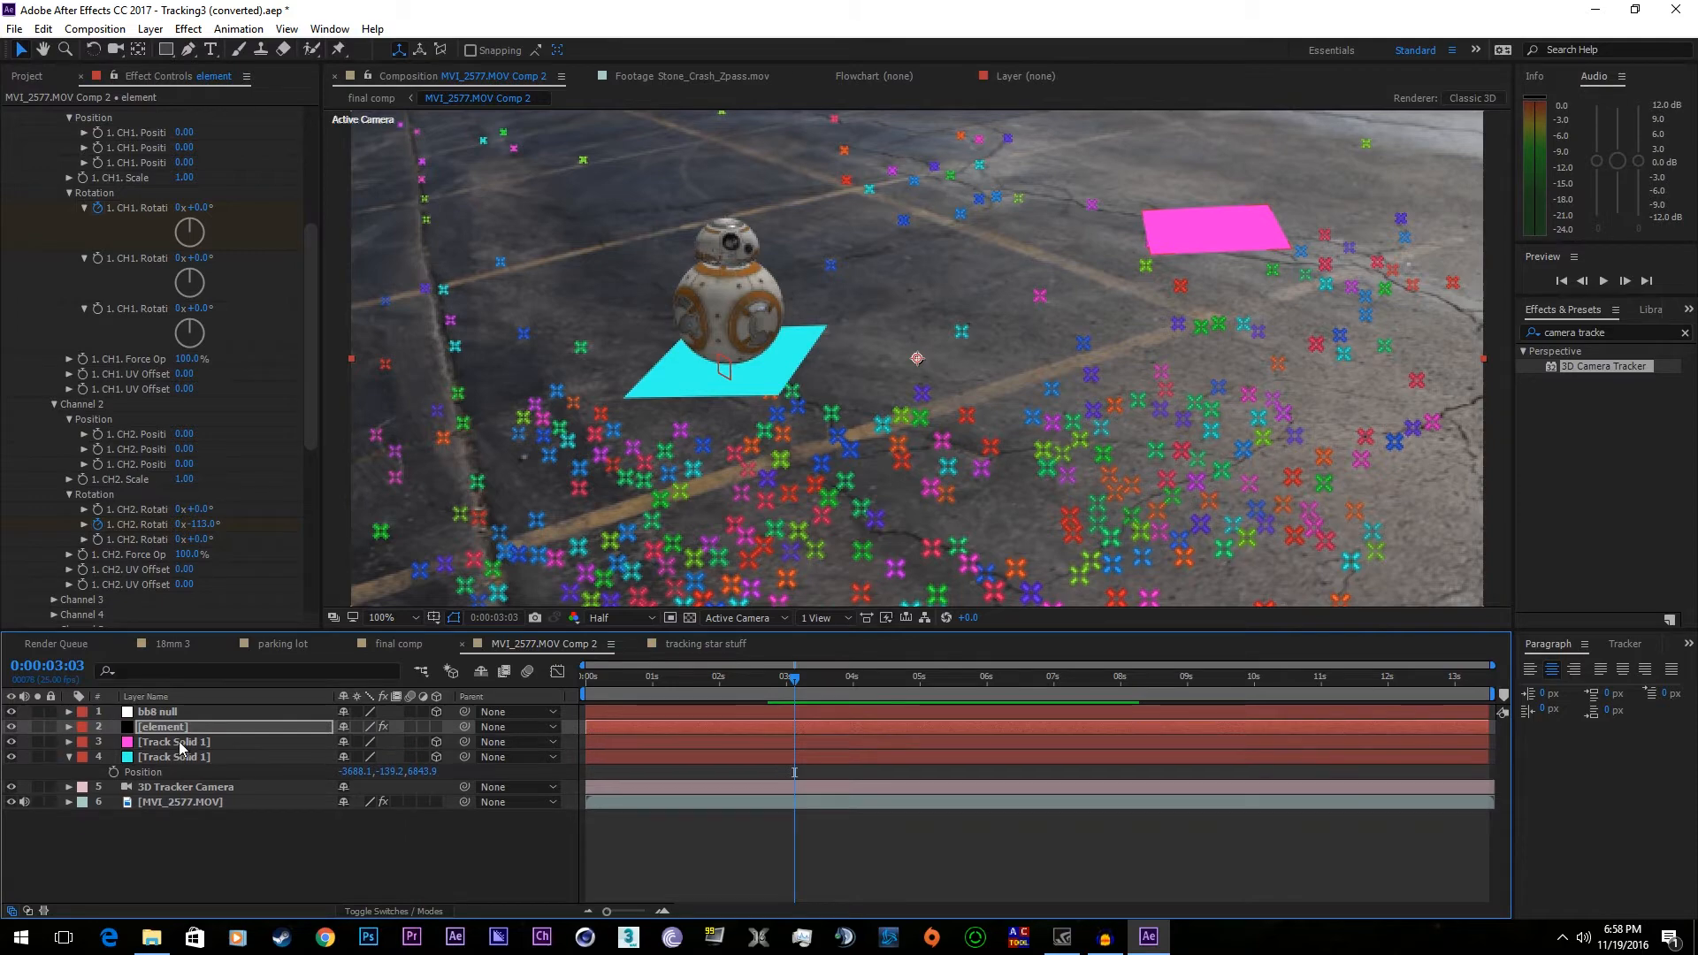
click(69, 757)
- Save the project as Tracking3 (converted).aep in the StarLot folder
click(13, 29)
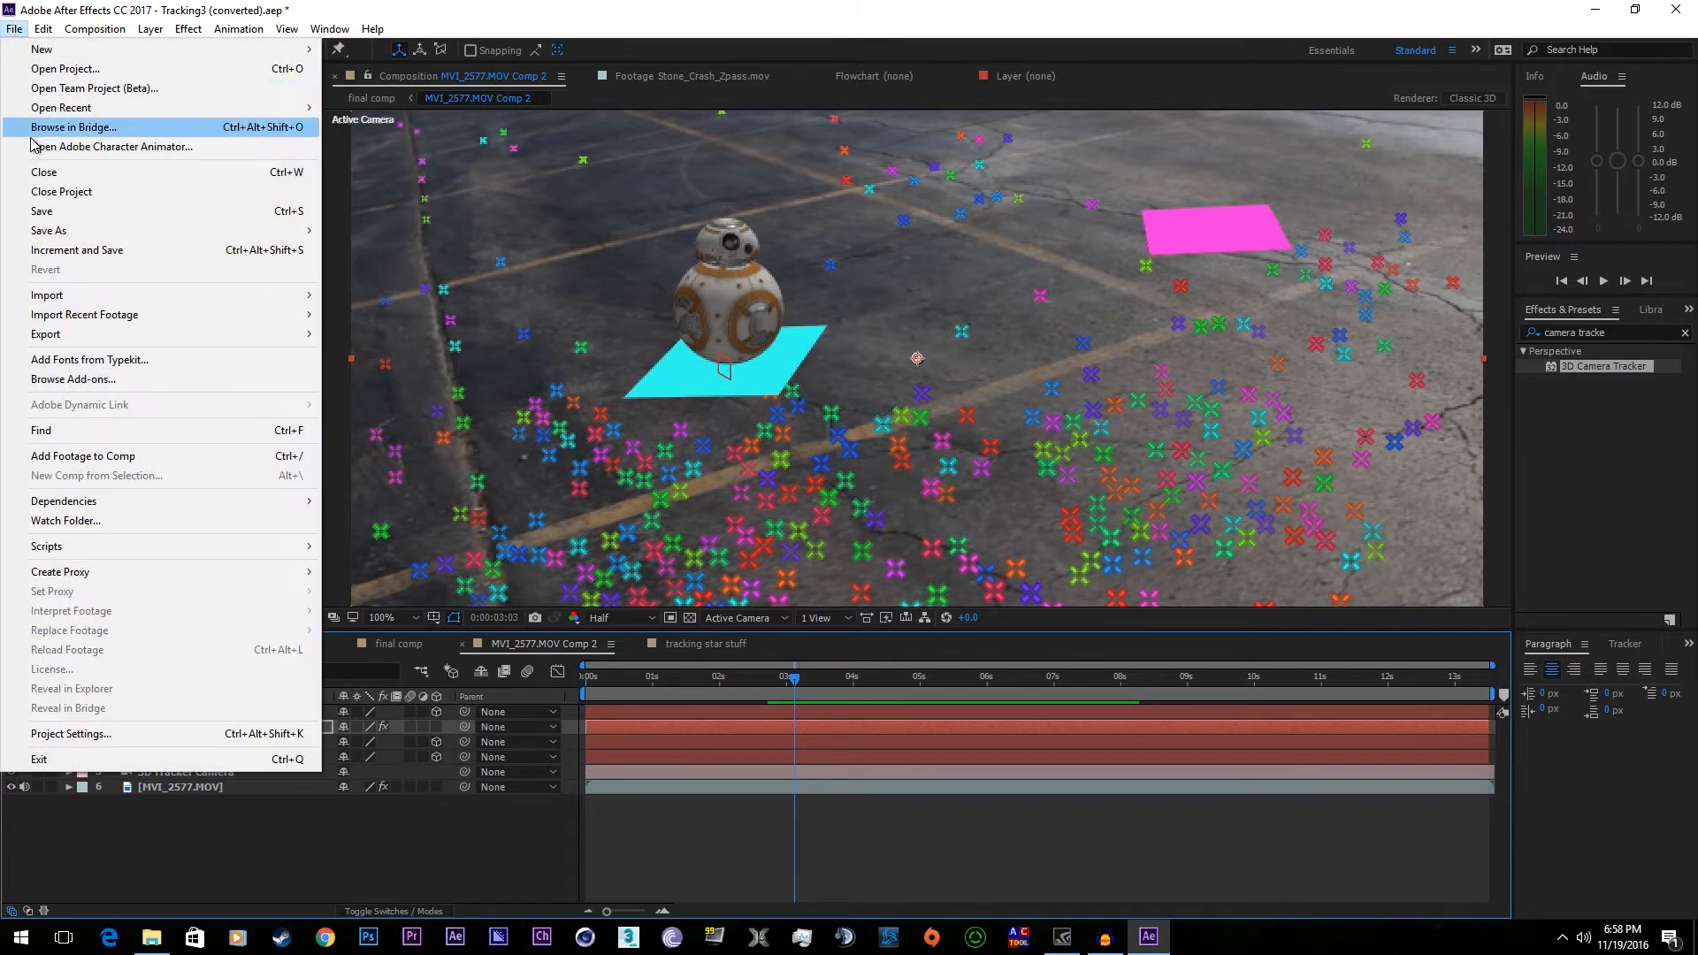
click(33, 213)
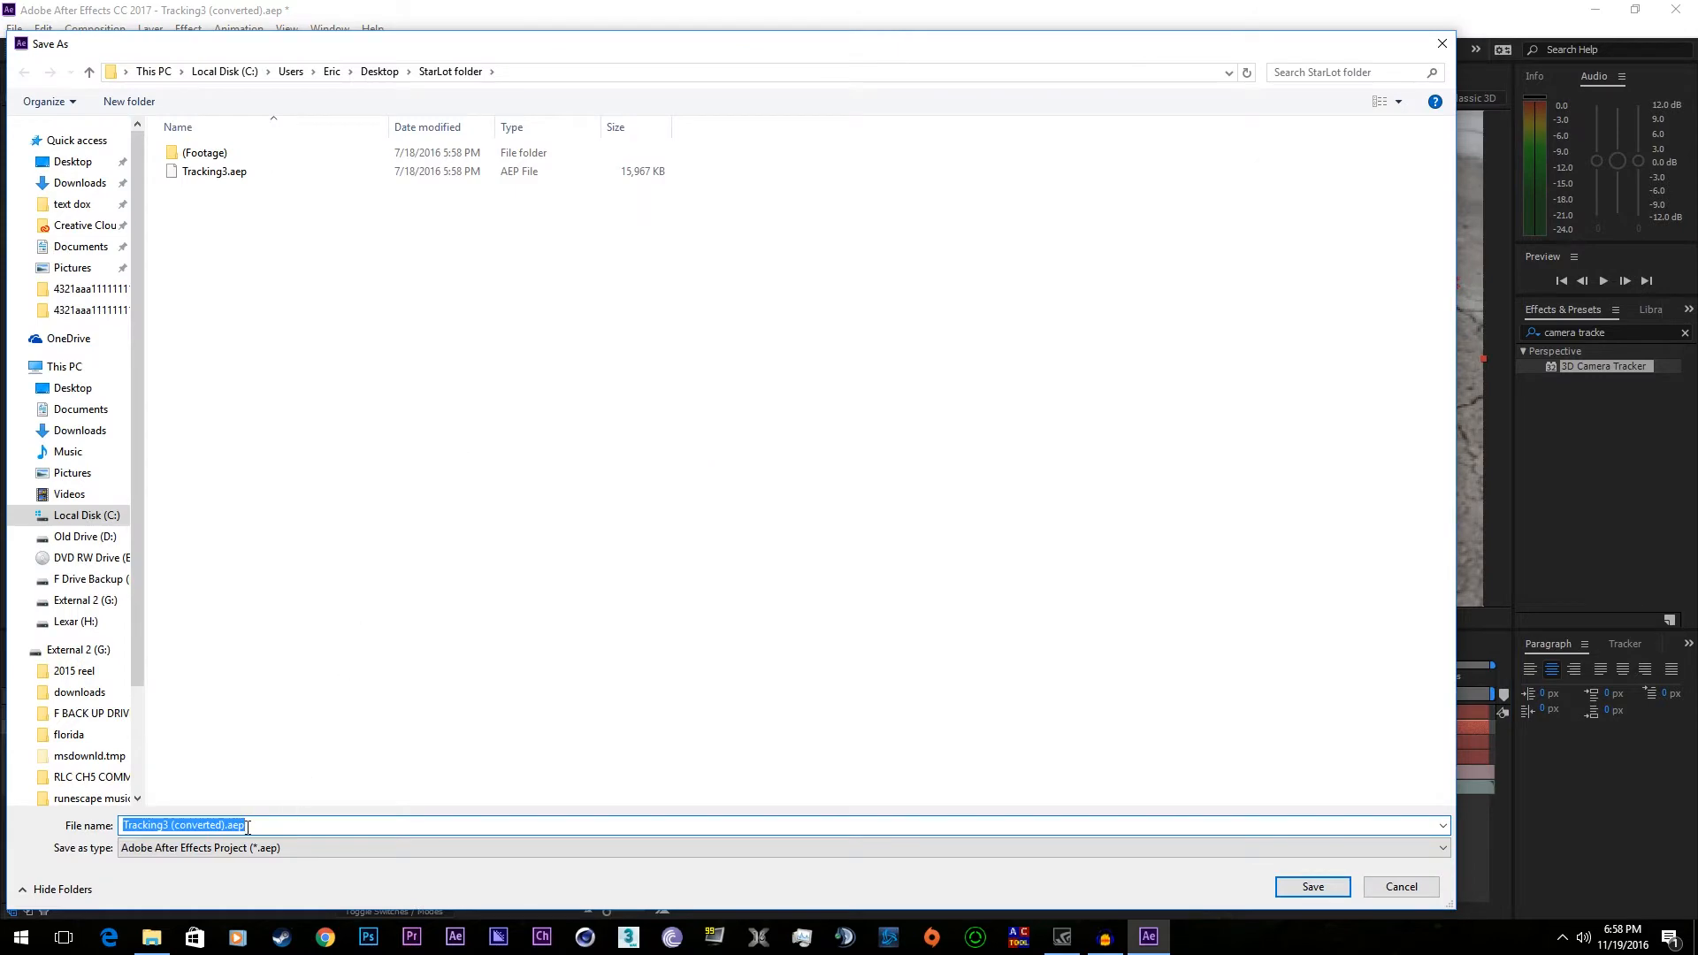
click(216, 824)
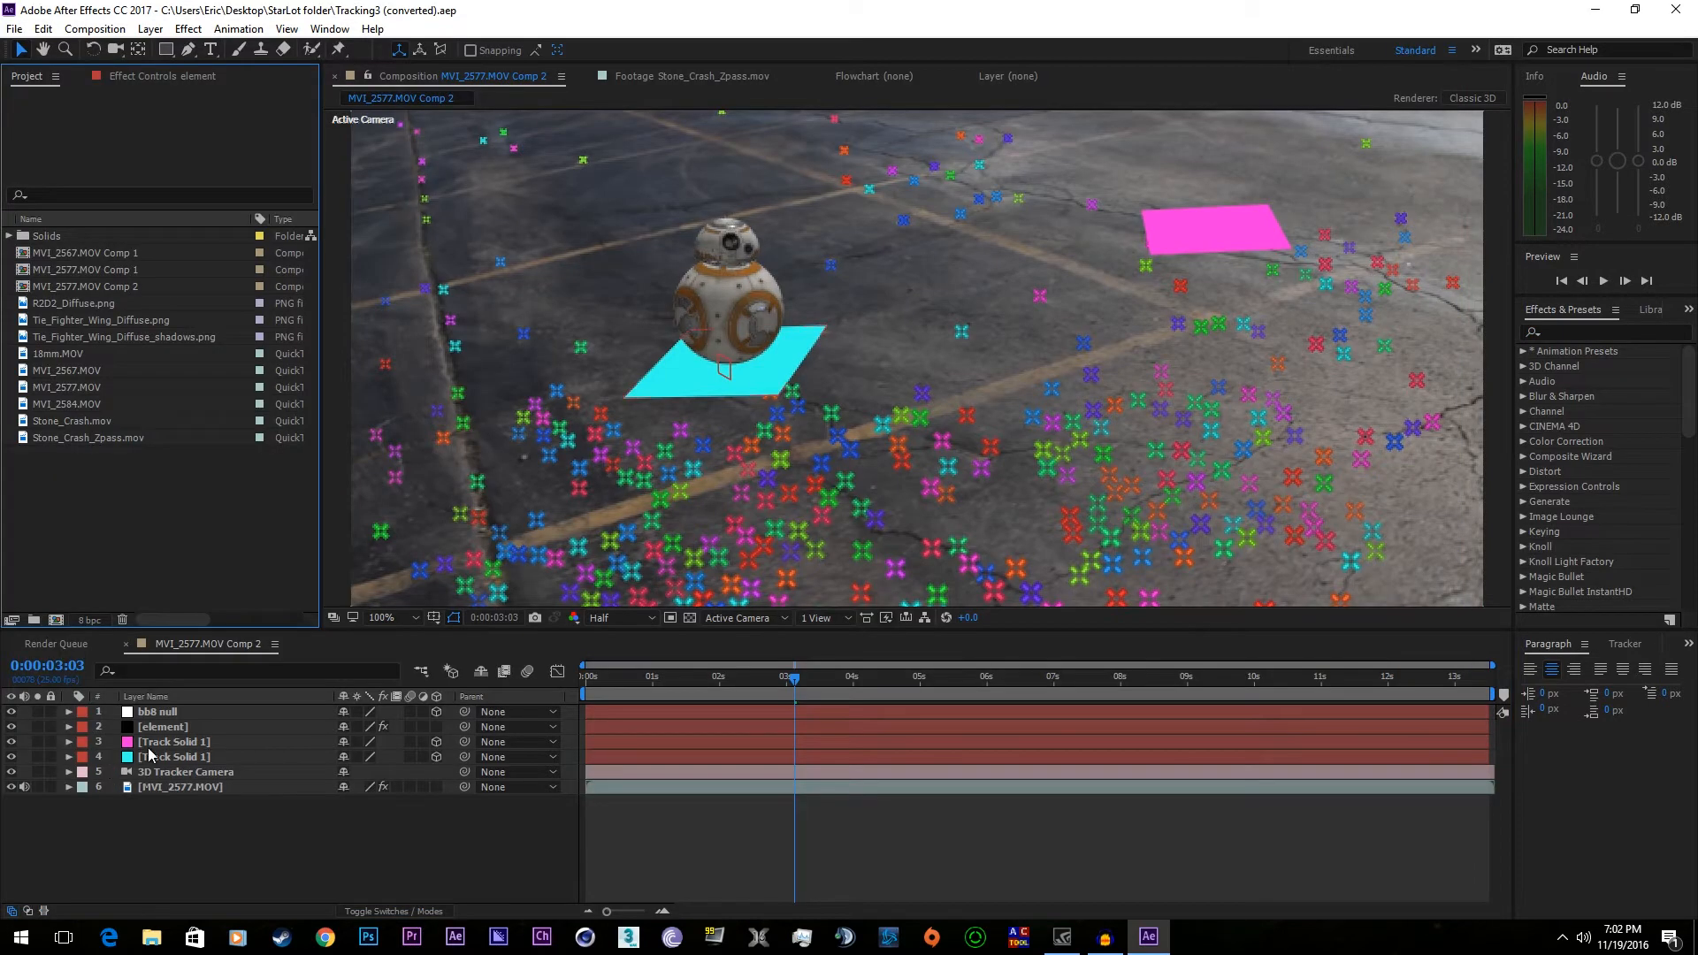
- Change the color of the cyan track solid beneath BB-8 to black
click(173, 728)
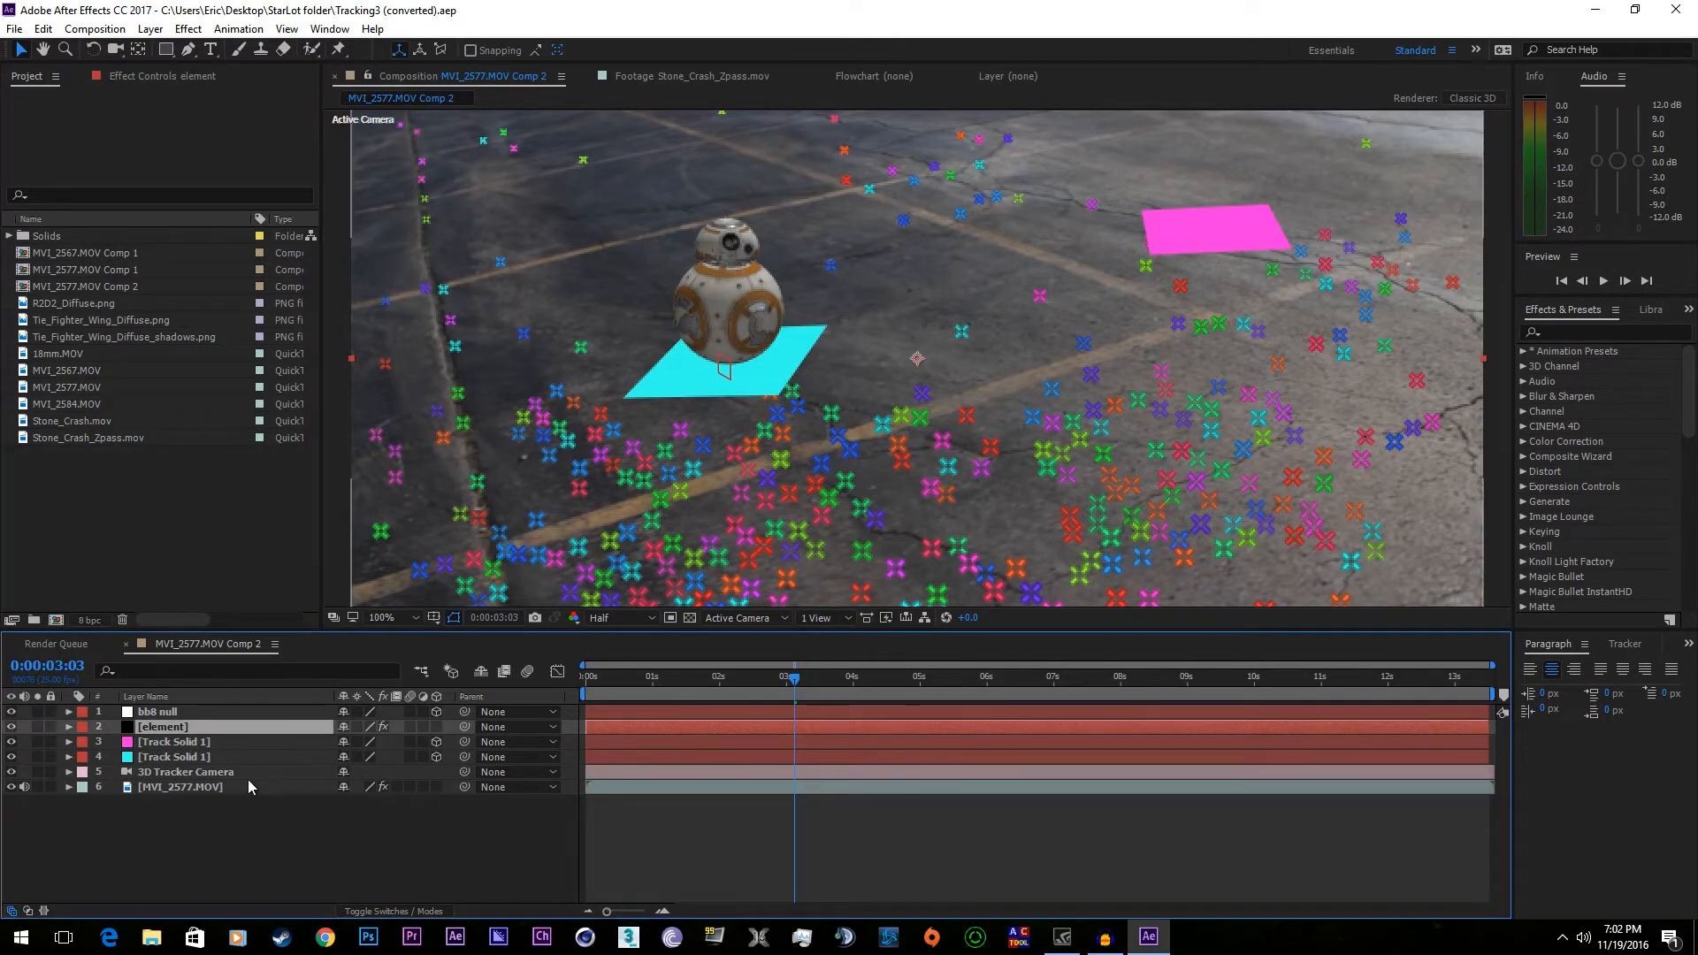
click(196, 773)
click(792, 389)
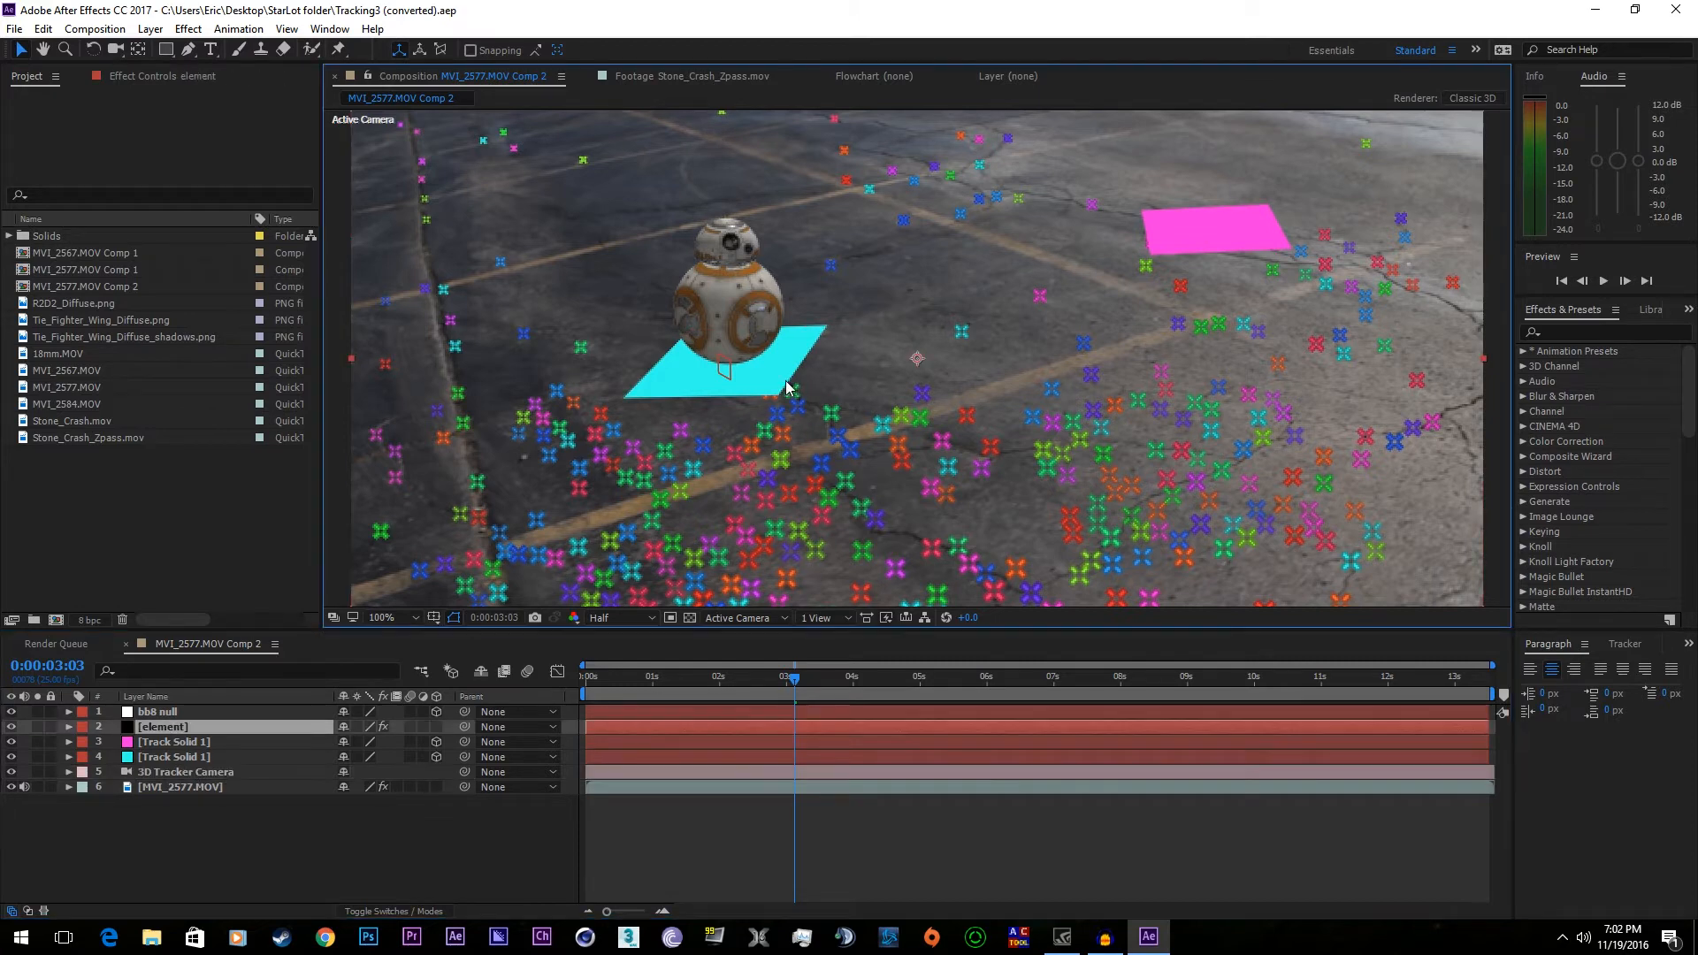
click(148, 743)
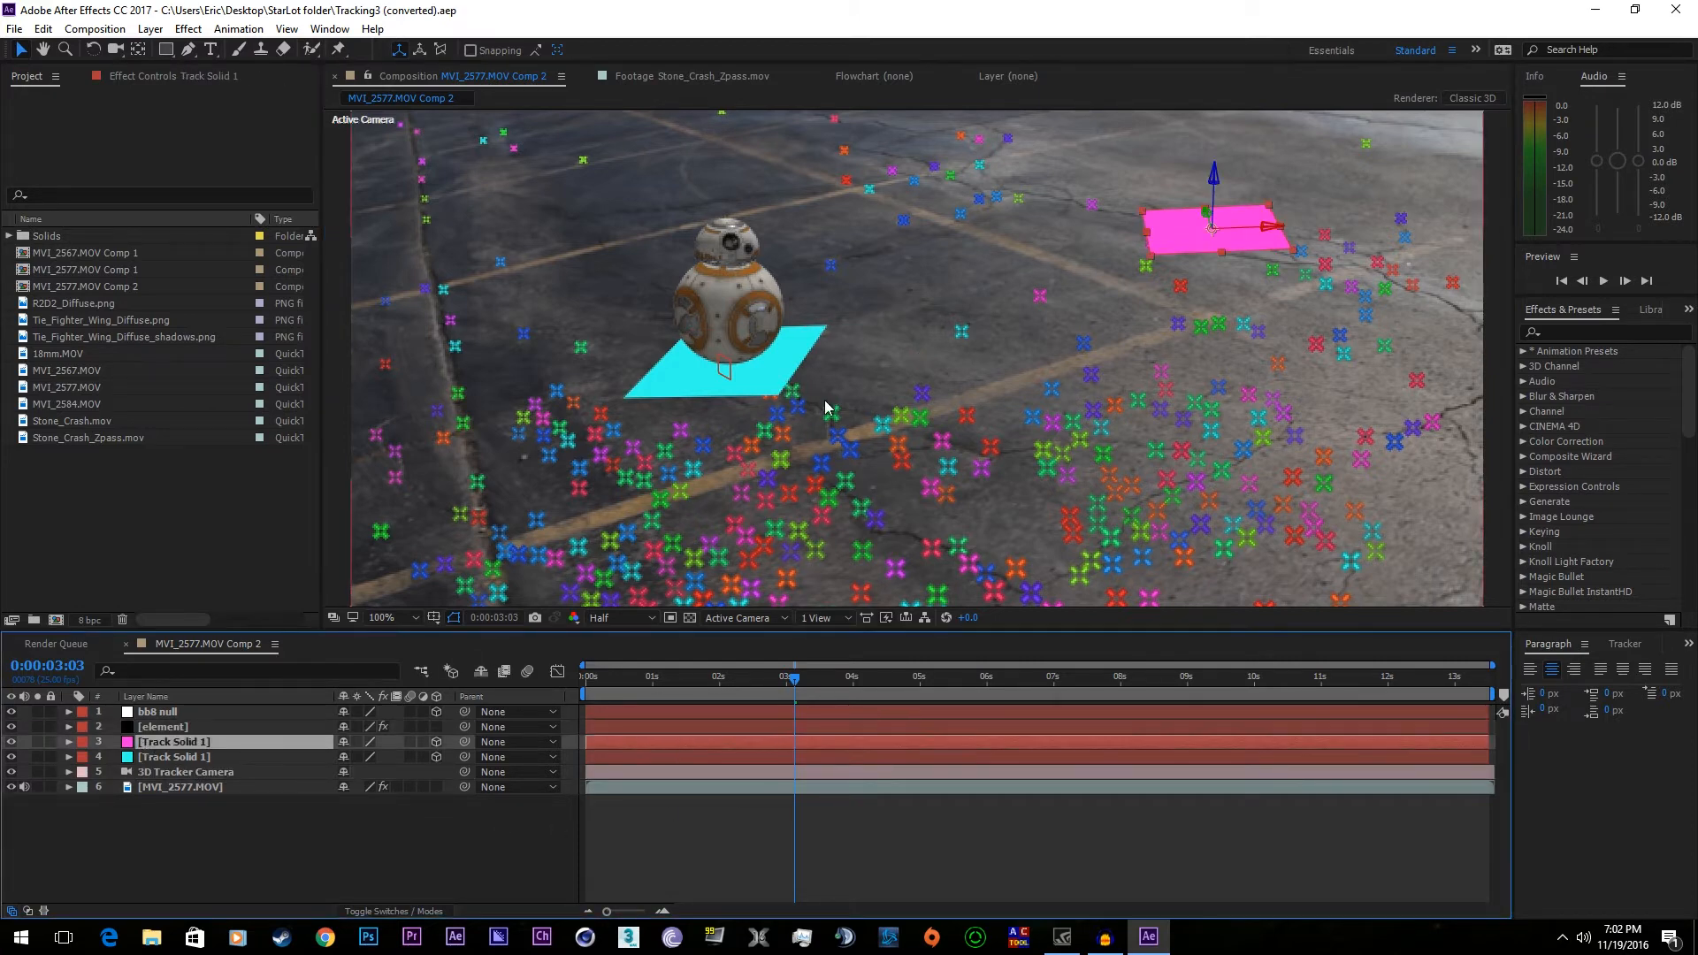
click(256, 757)
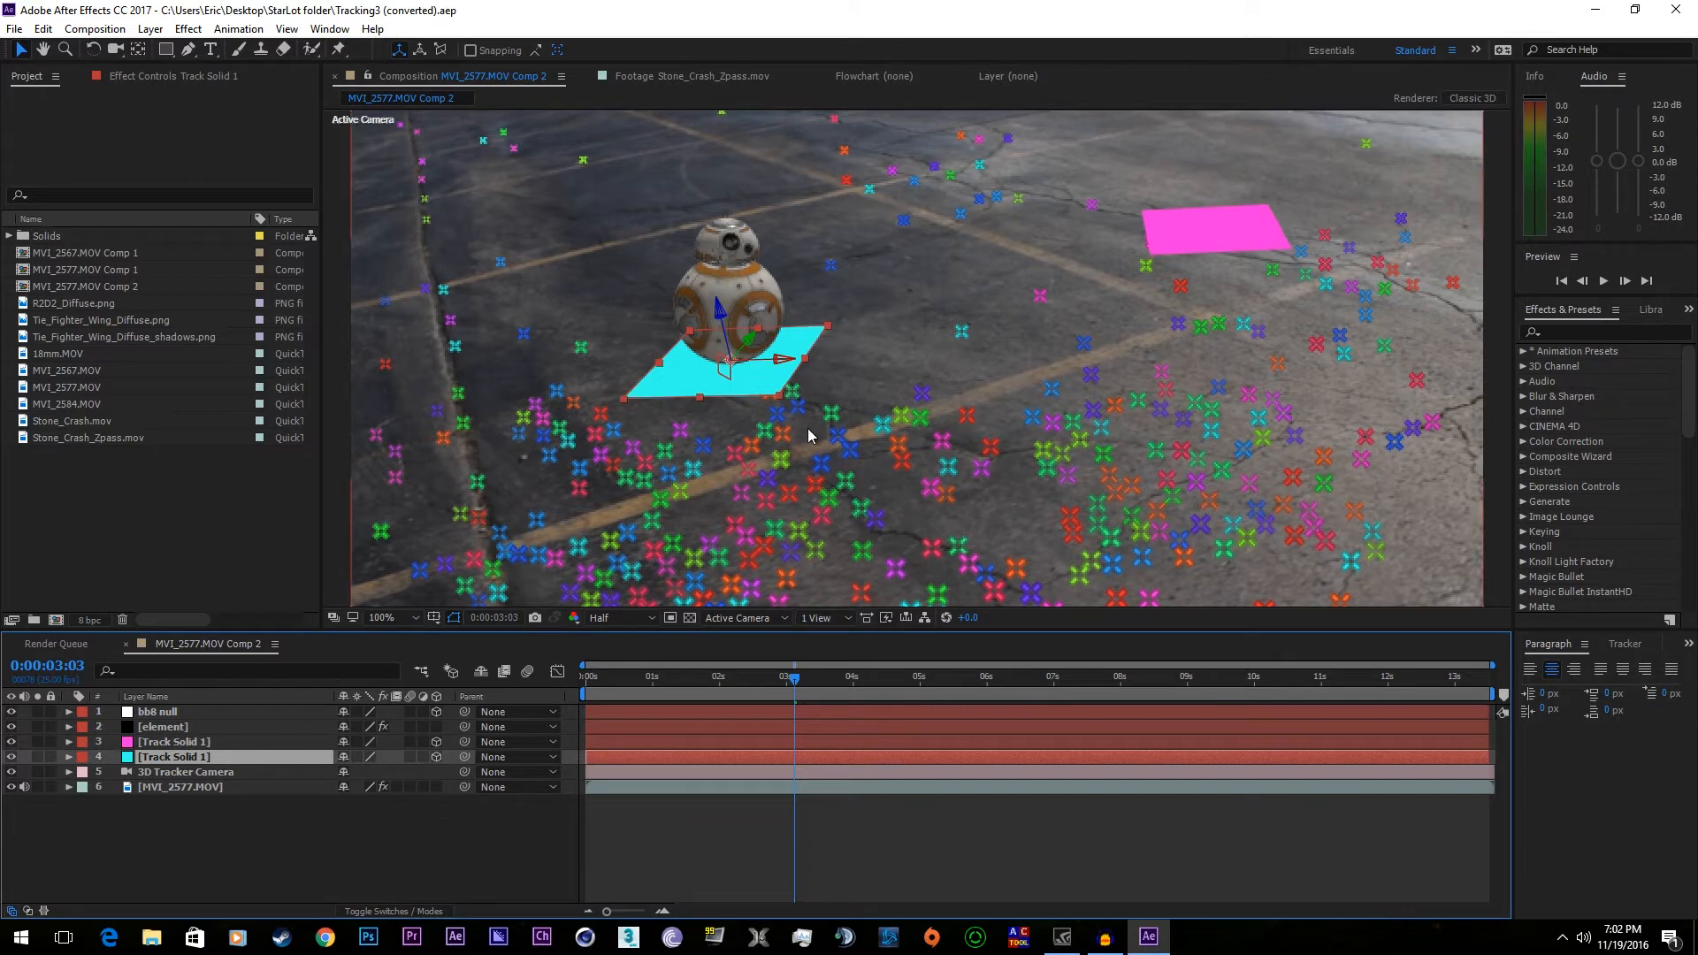
click(175, 30)
click(212, 62)
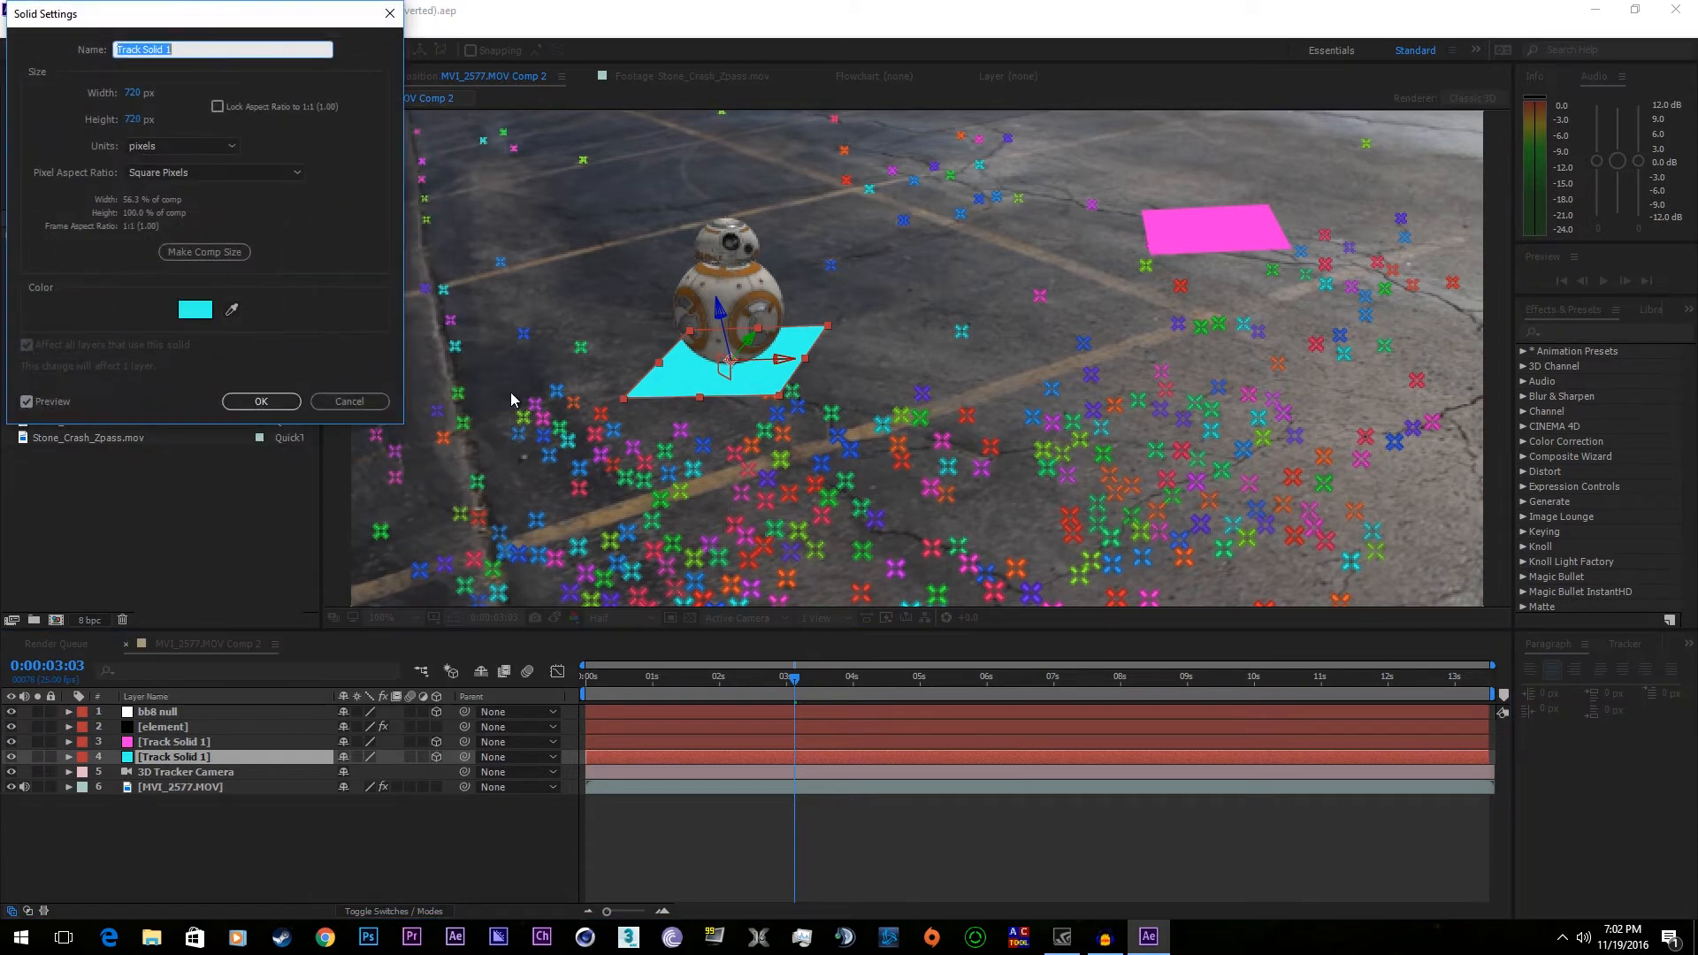
click(195, 310)
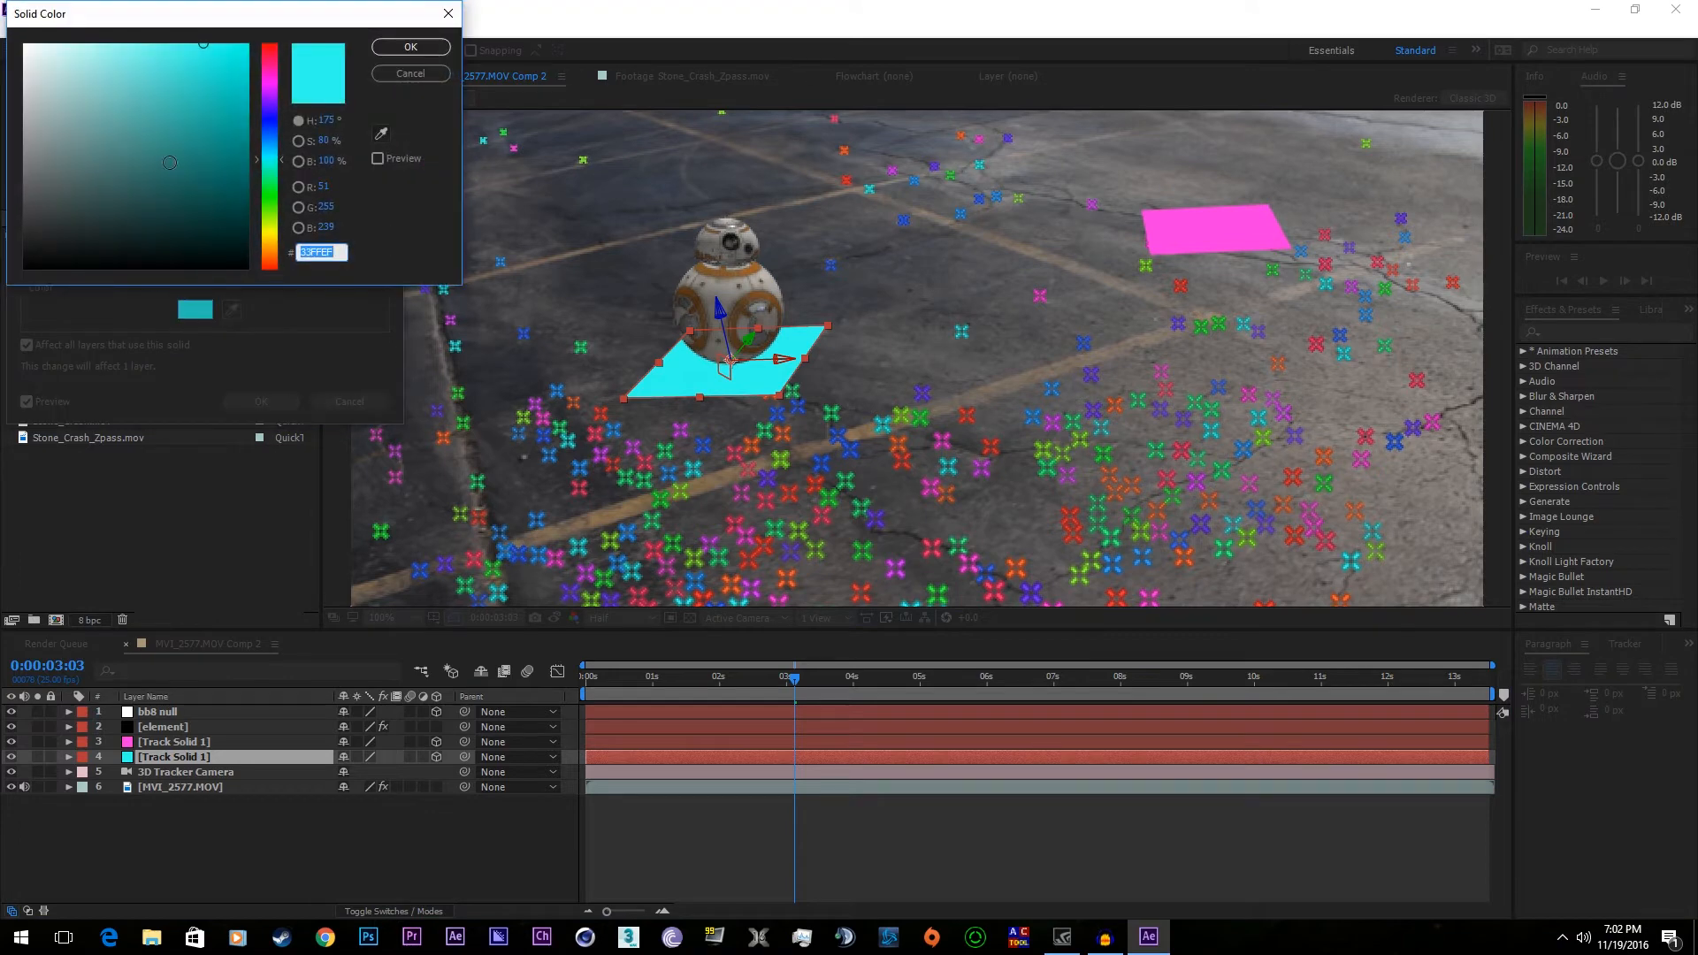
click(410, 46)
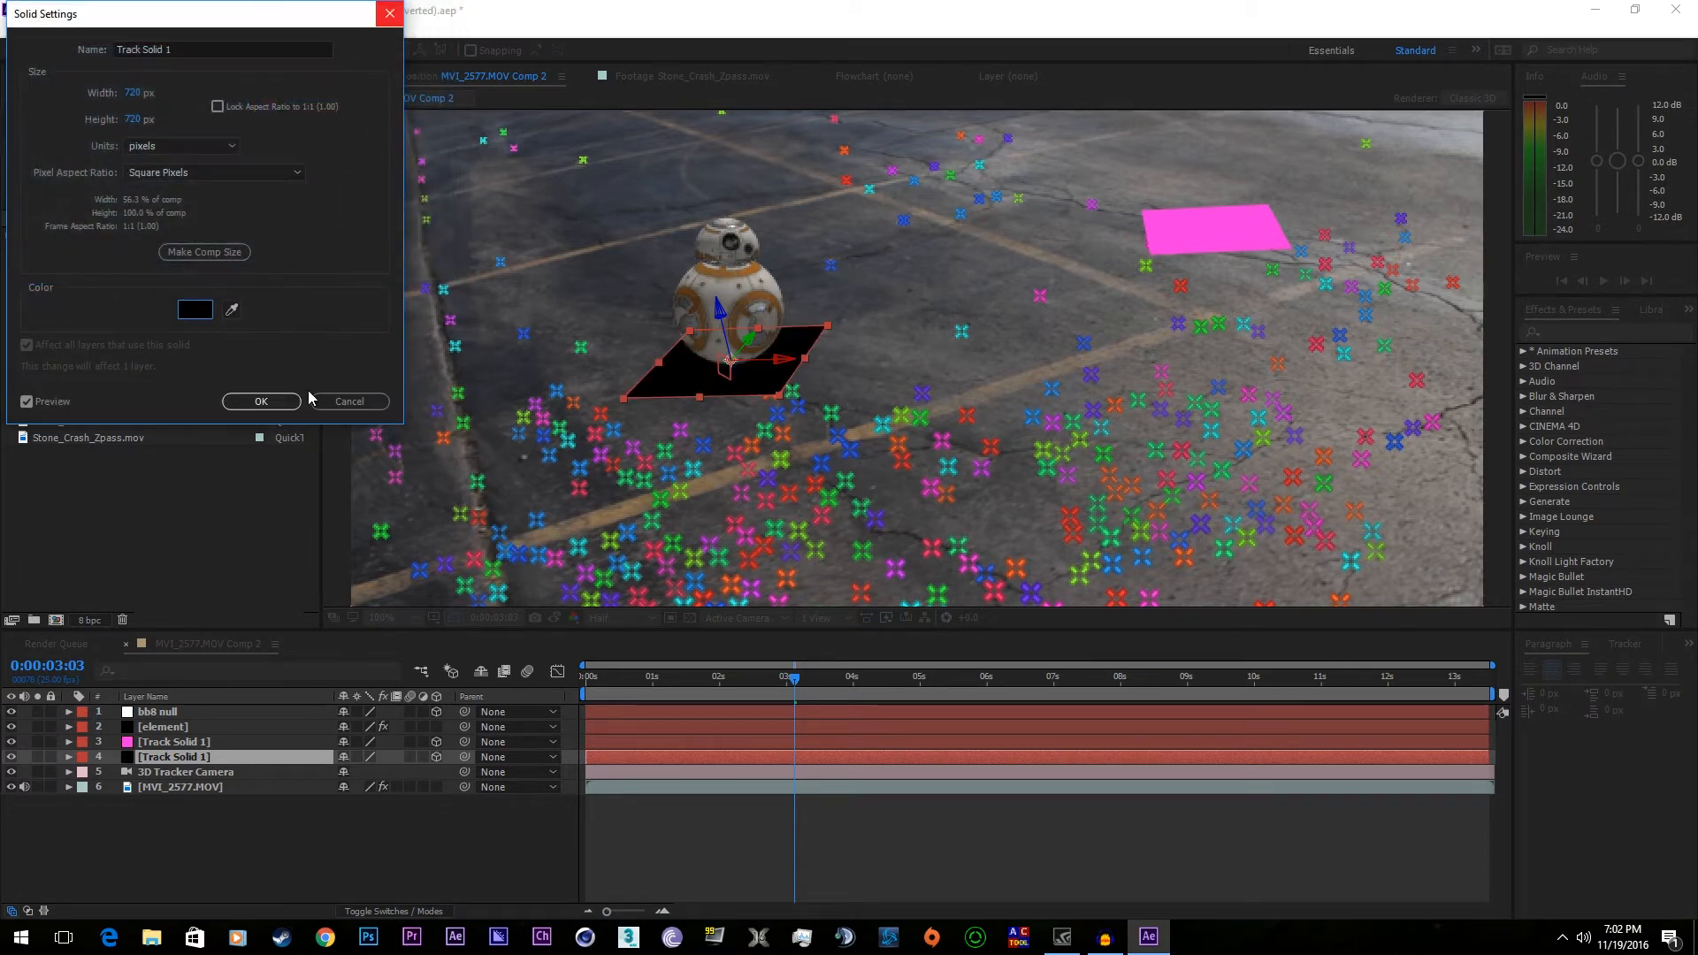
click(261, 402)
- Enlarge the black solid and mask it to an ellipse positioned on the ground directly beneath BB-8
drag(789, 406, 835, 484)
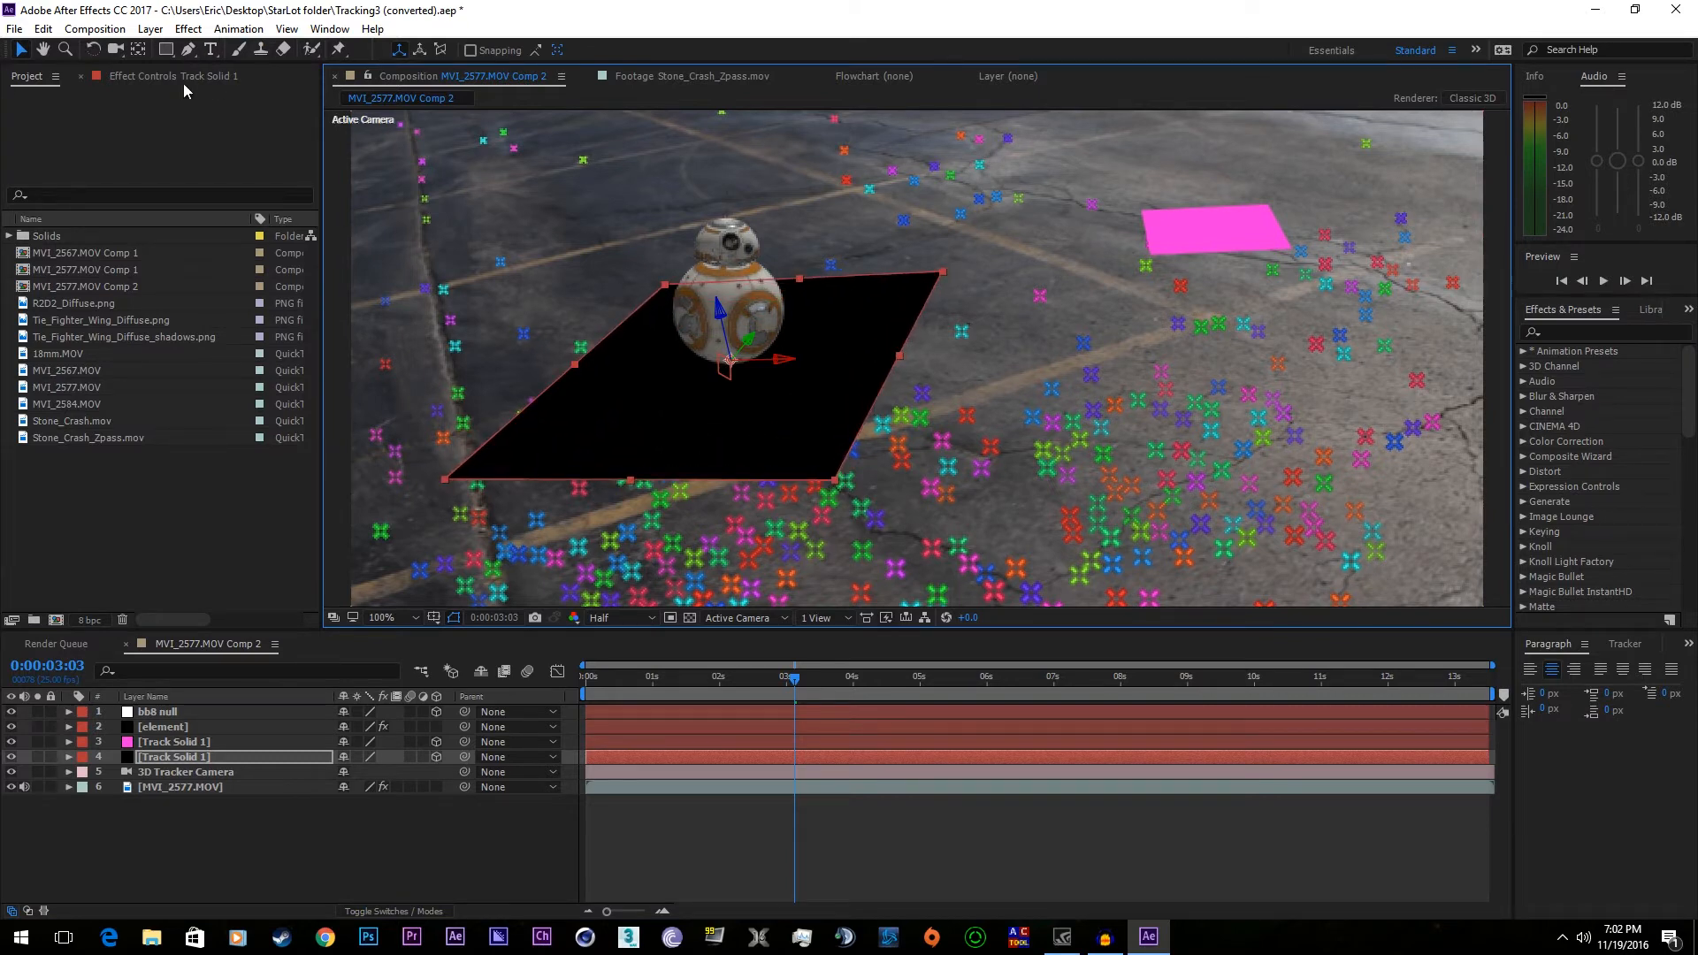
drag(166, 50, 242, 95)
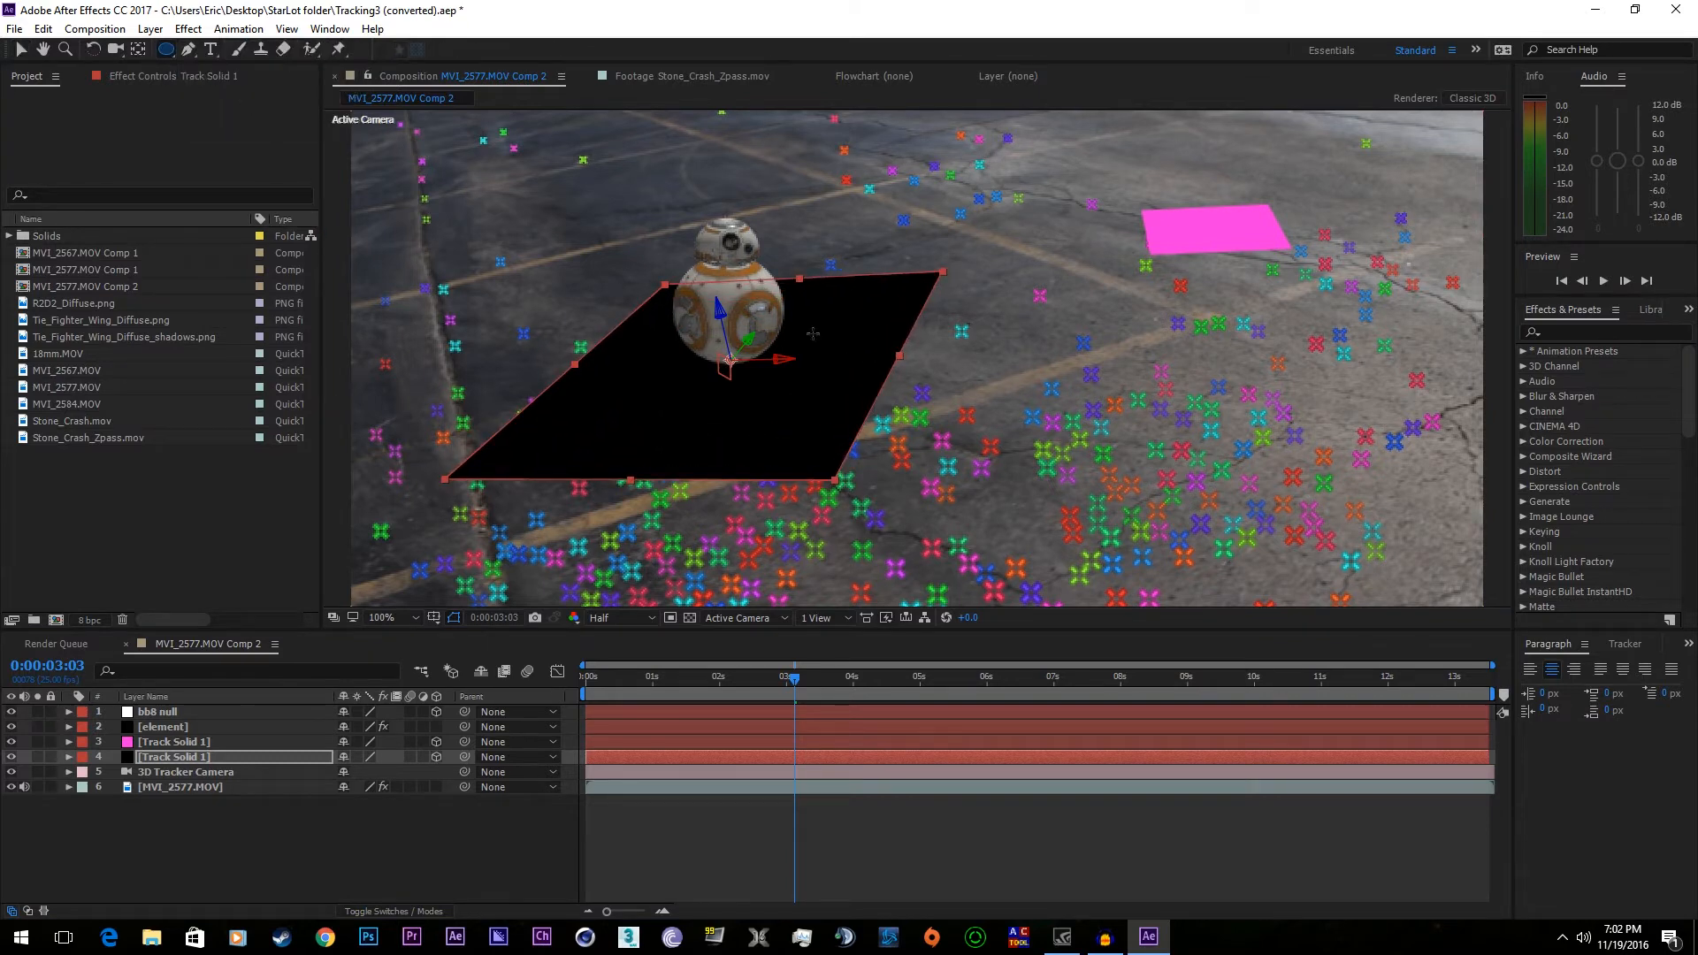
mouse_move(801, 318)
mouse_down()
mouse_move(665, 432)
mouse_move(610, 342)
mouse_move(630, 420)
mouse_move(605, 401)
mouse_move(575, 418)
mouse_move(637, 394)
mouse_move(619, 397)
mouse_move(617, 380)
mouse_up()
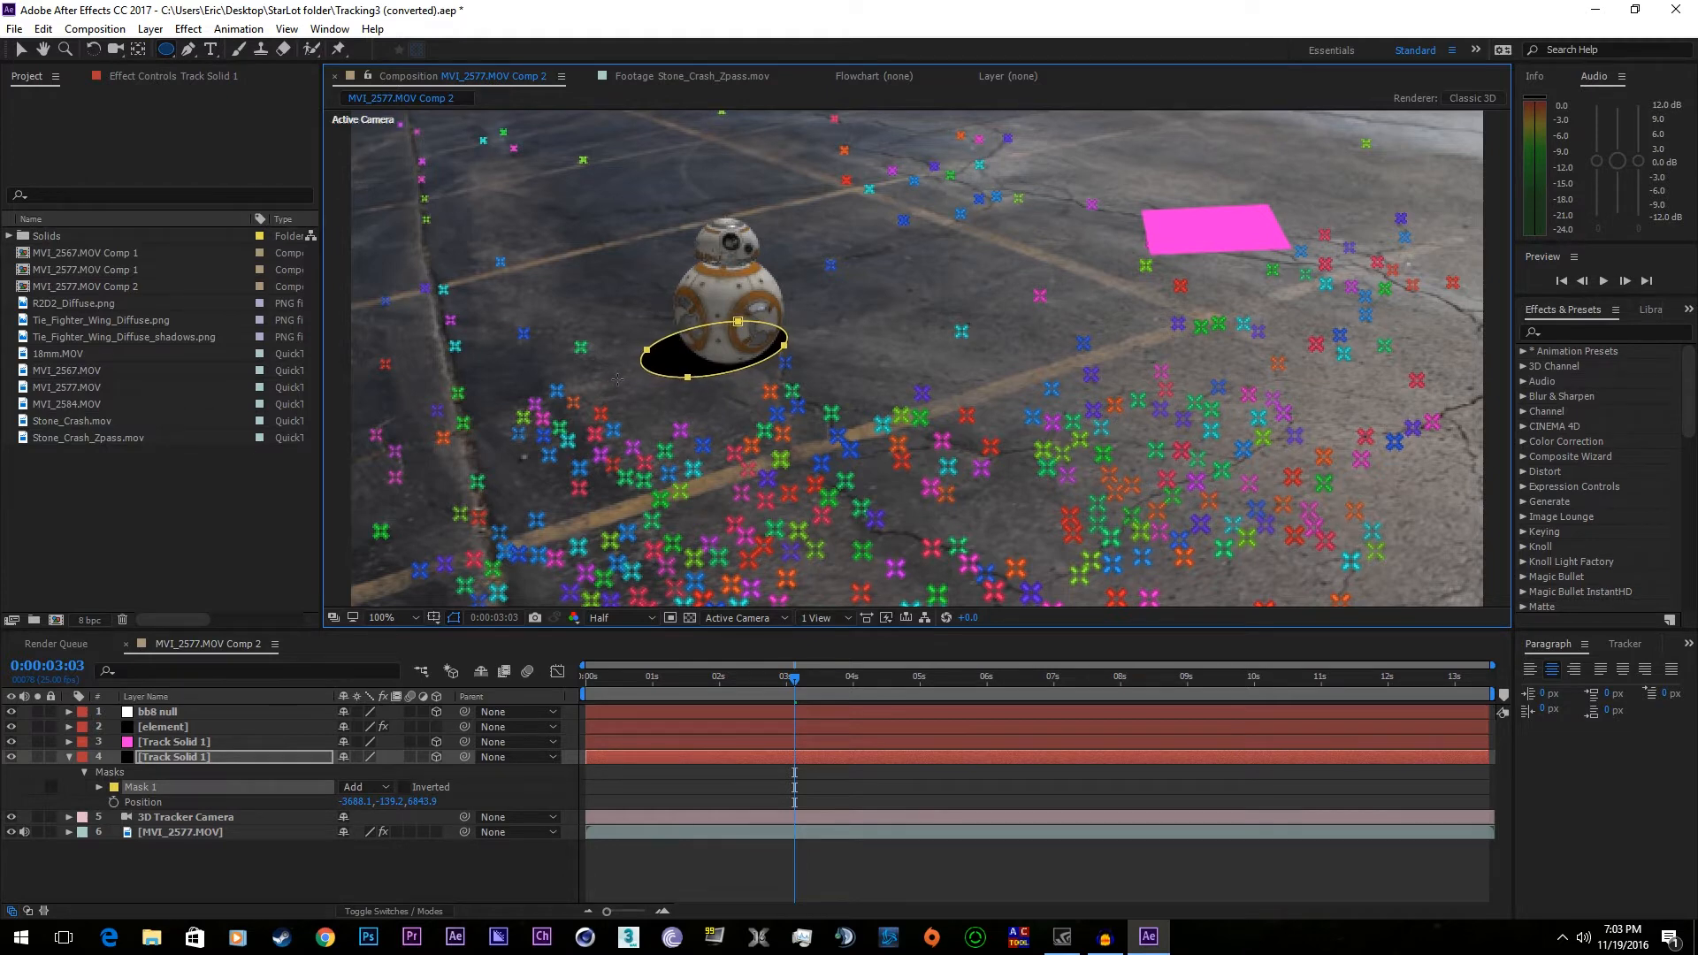
double_click(686, 379)
drag(725, 372, 756, 378)
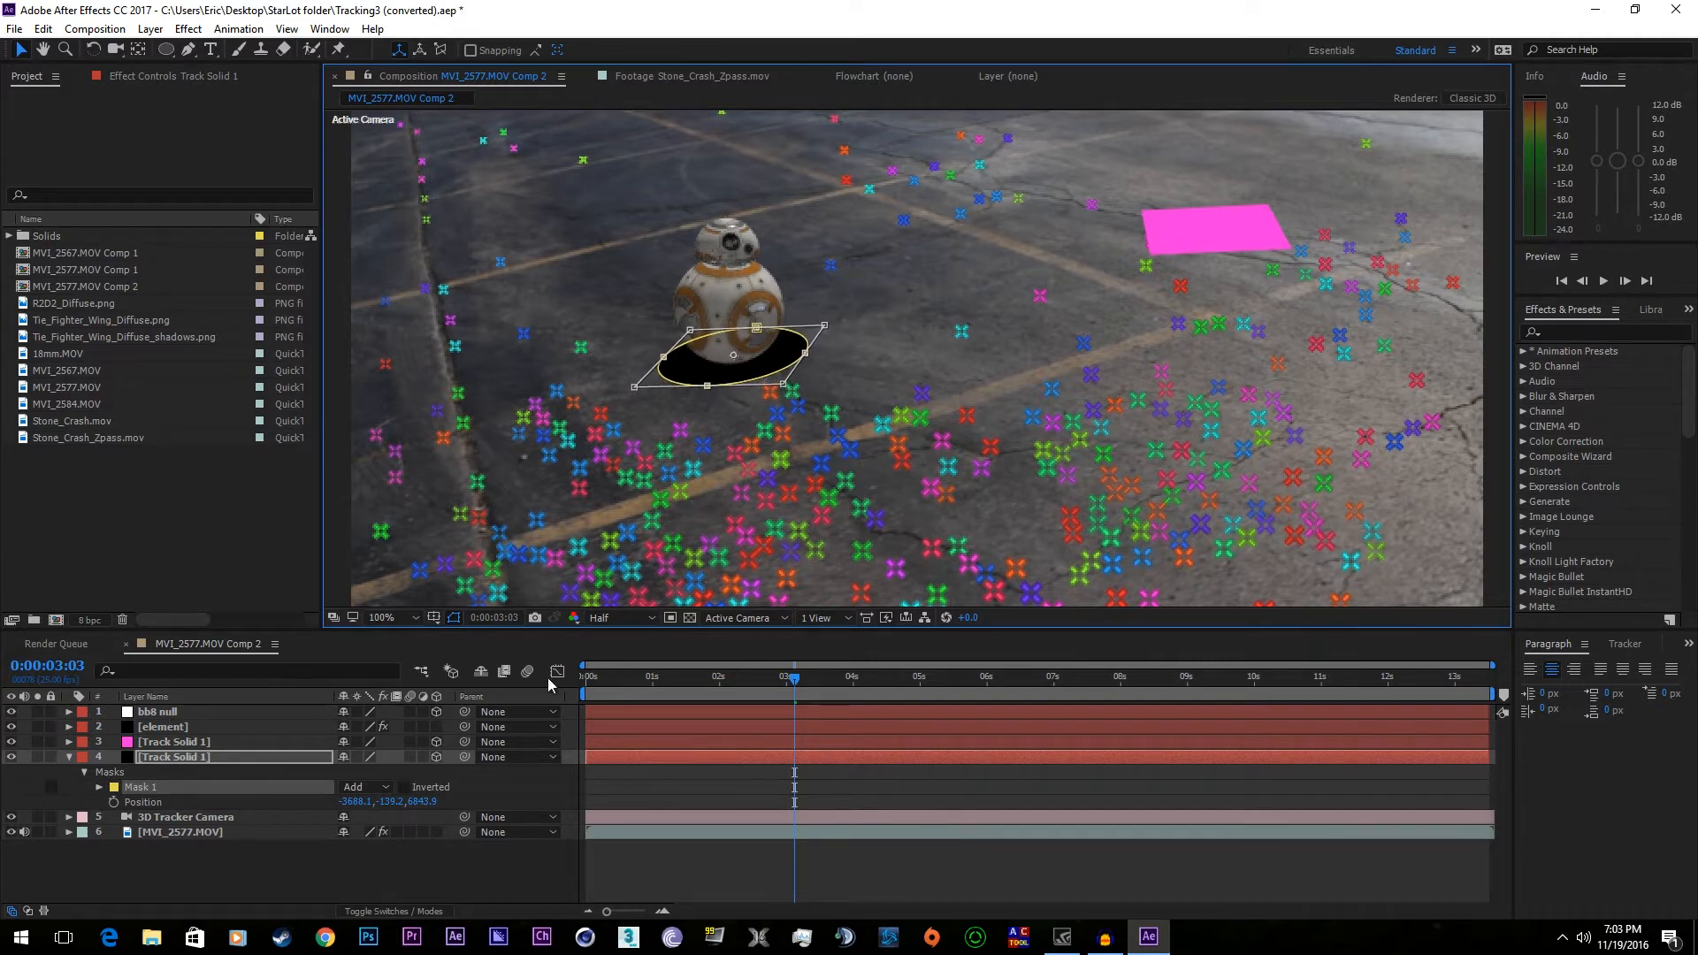
- Reveal the element layer's keyframes and apply Easy Ease to all its Channel 1 Rotation X and Channel 2 Rotation Y keyframes
click(152, 740)
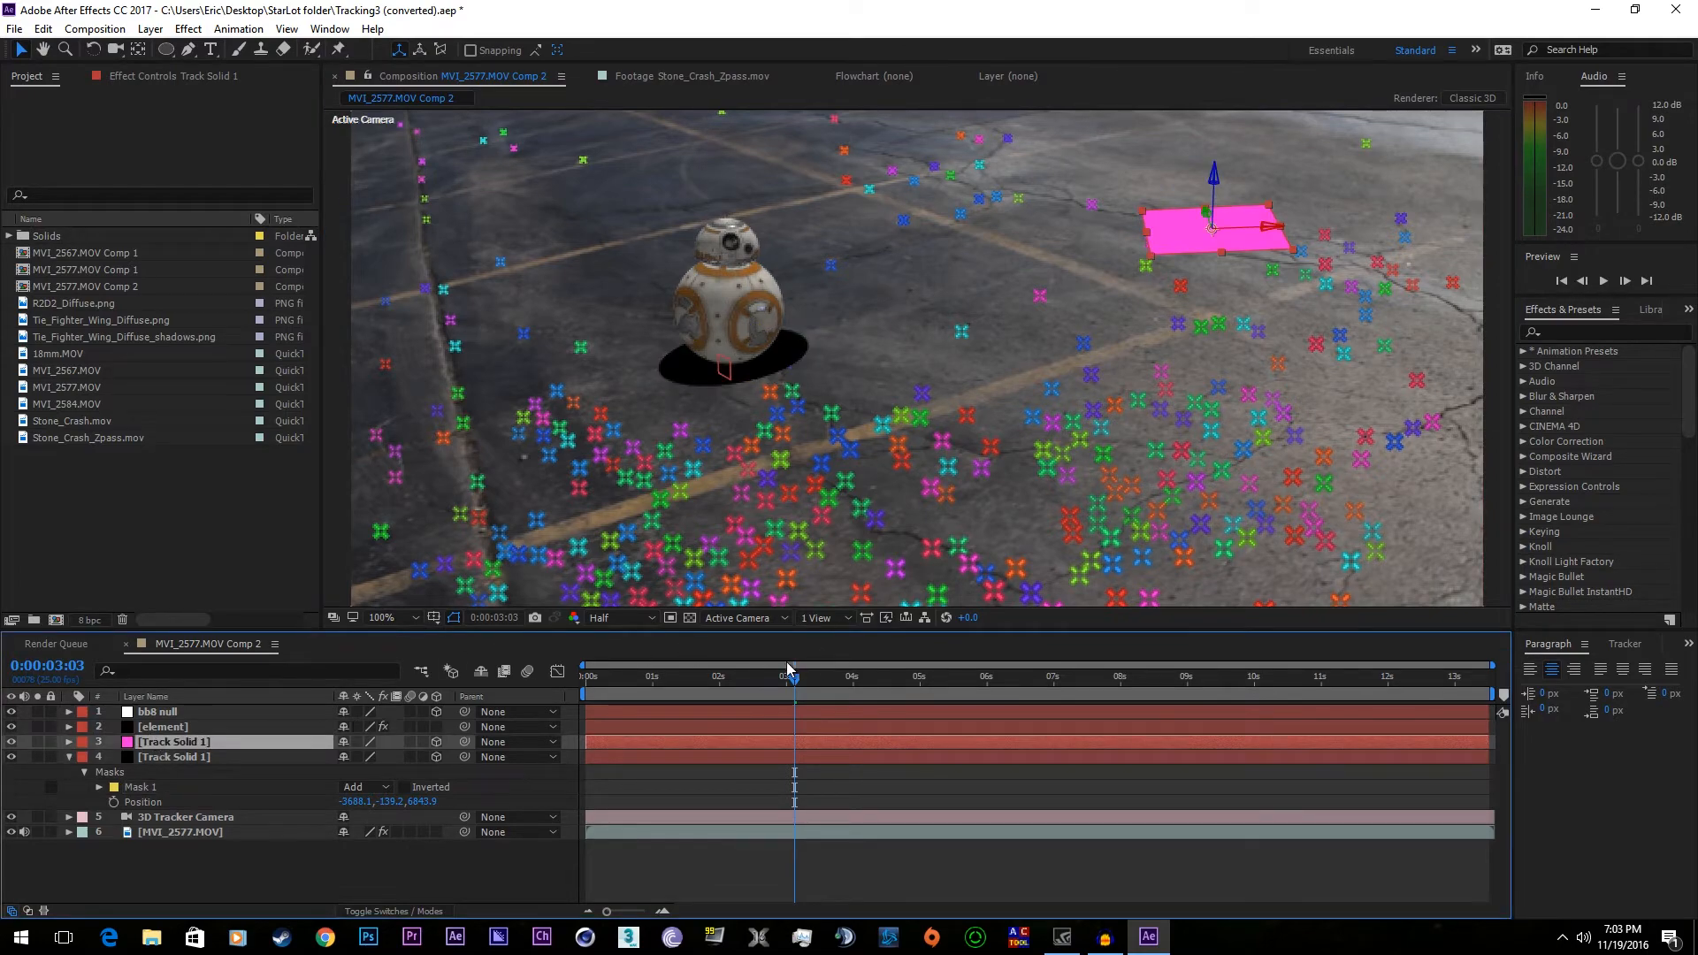
mouse_move(794, 679)
mouse_down()
mouse_move(887, 681)
mouse_move(797, 694)
mouse_up()
click(806, 727)
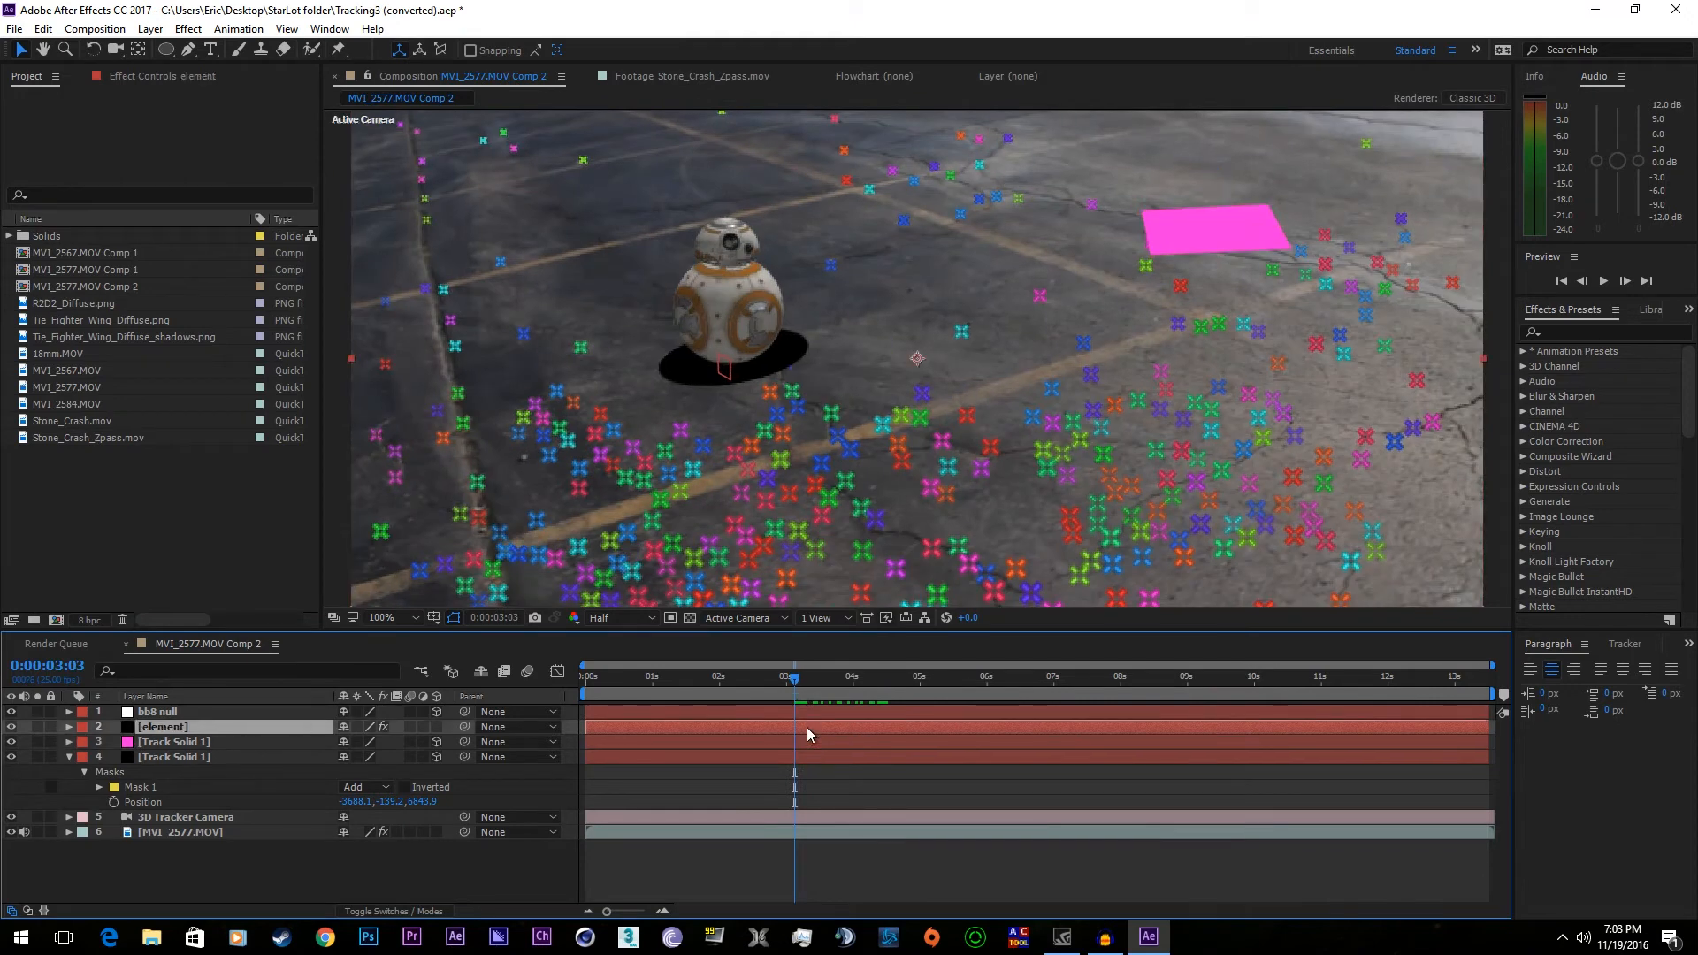
key(u)
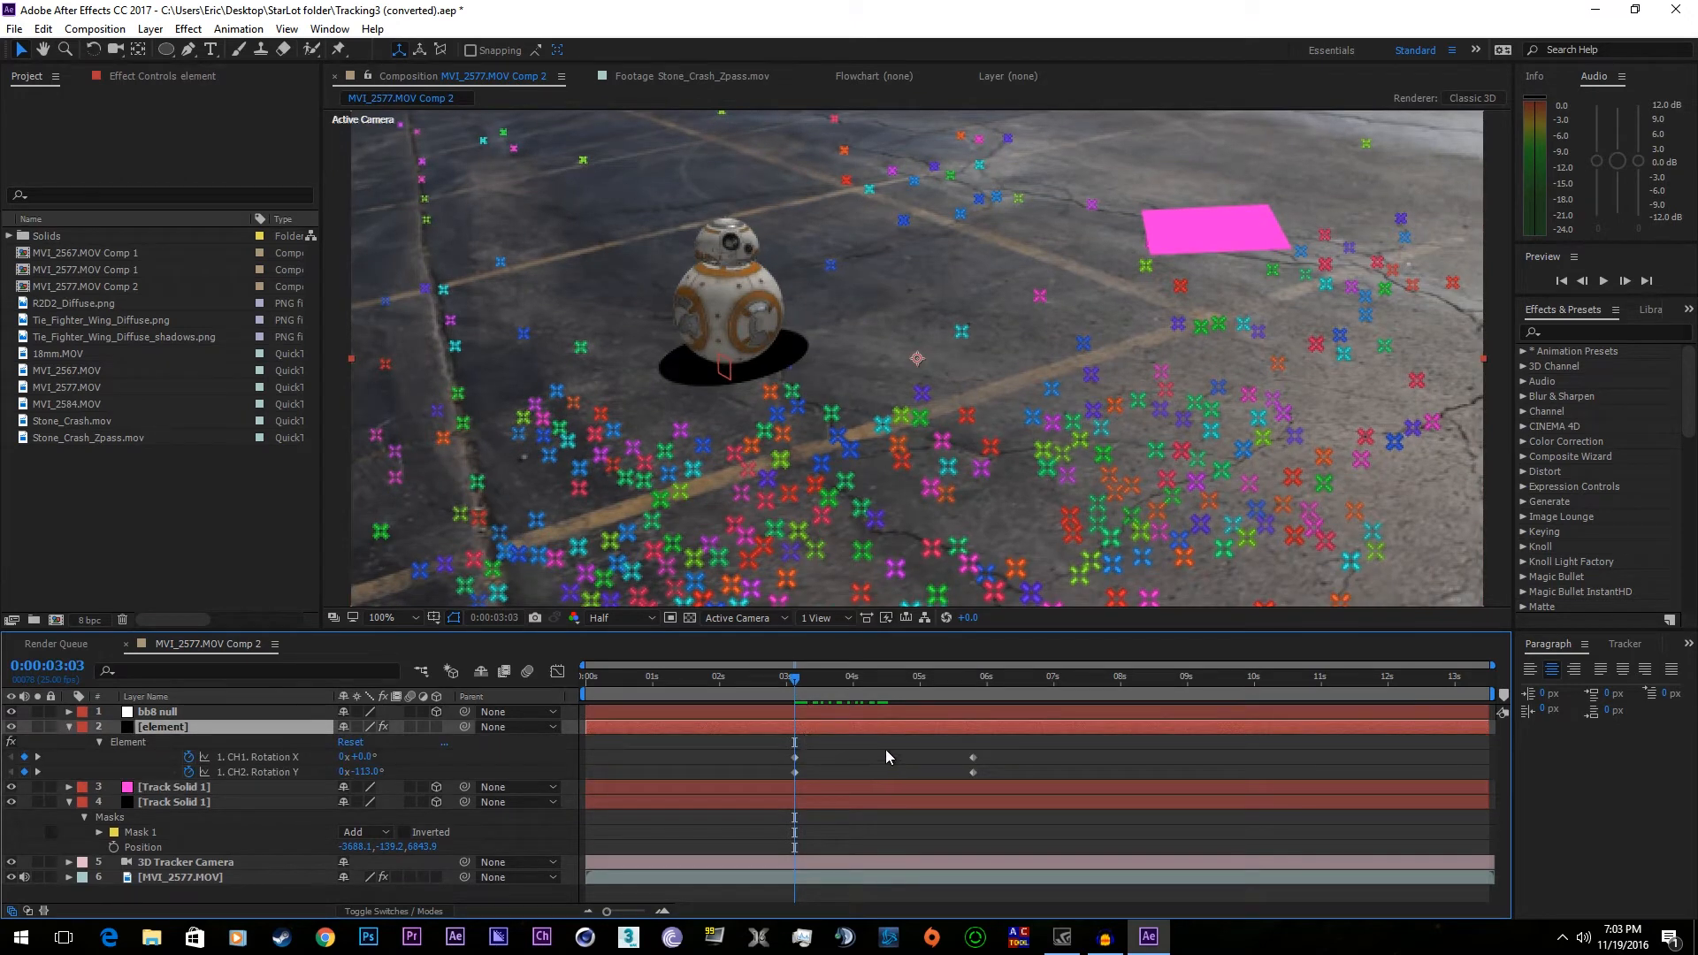
drag(1012, 745, 673, 792)
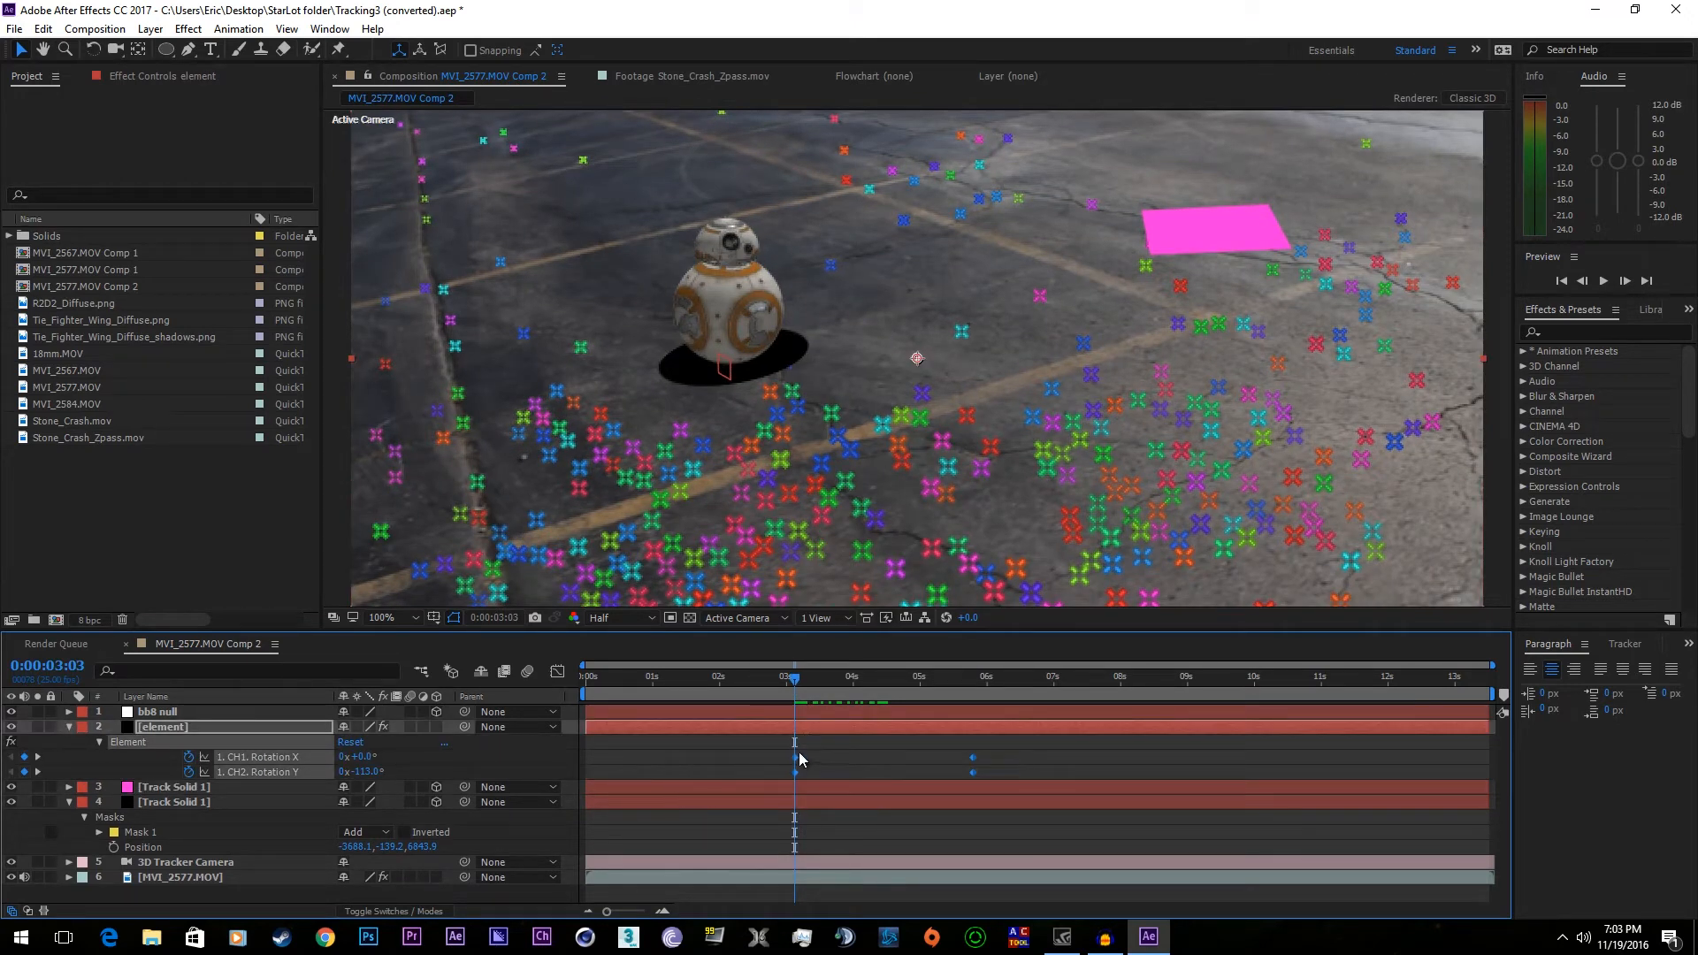
right_click(797, 757)
mouse_move(849, 750)
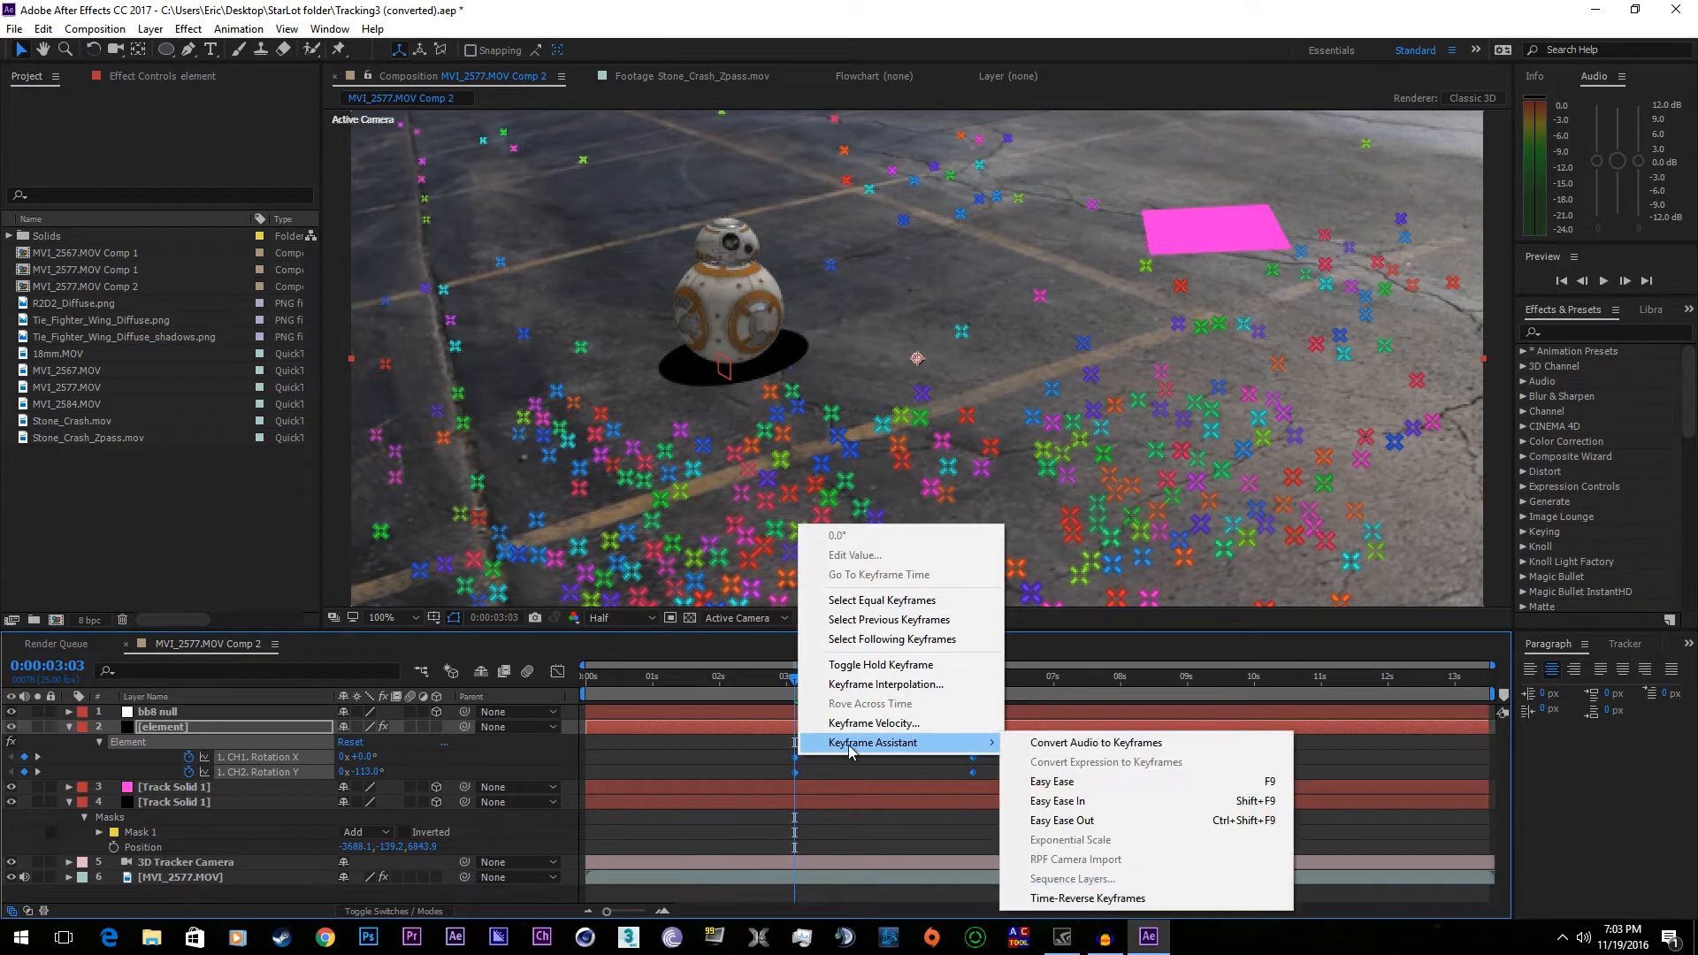
click(1061, 781)
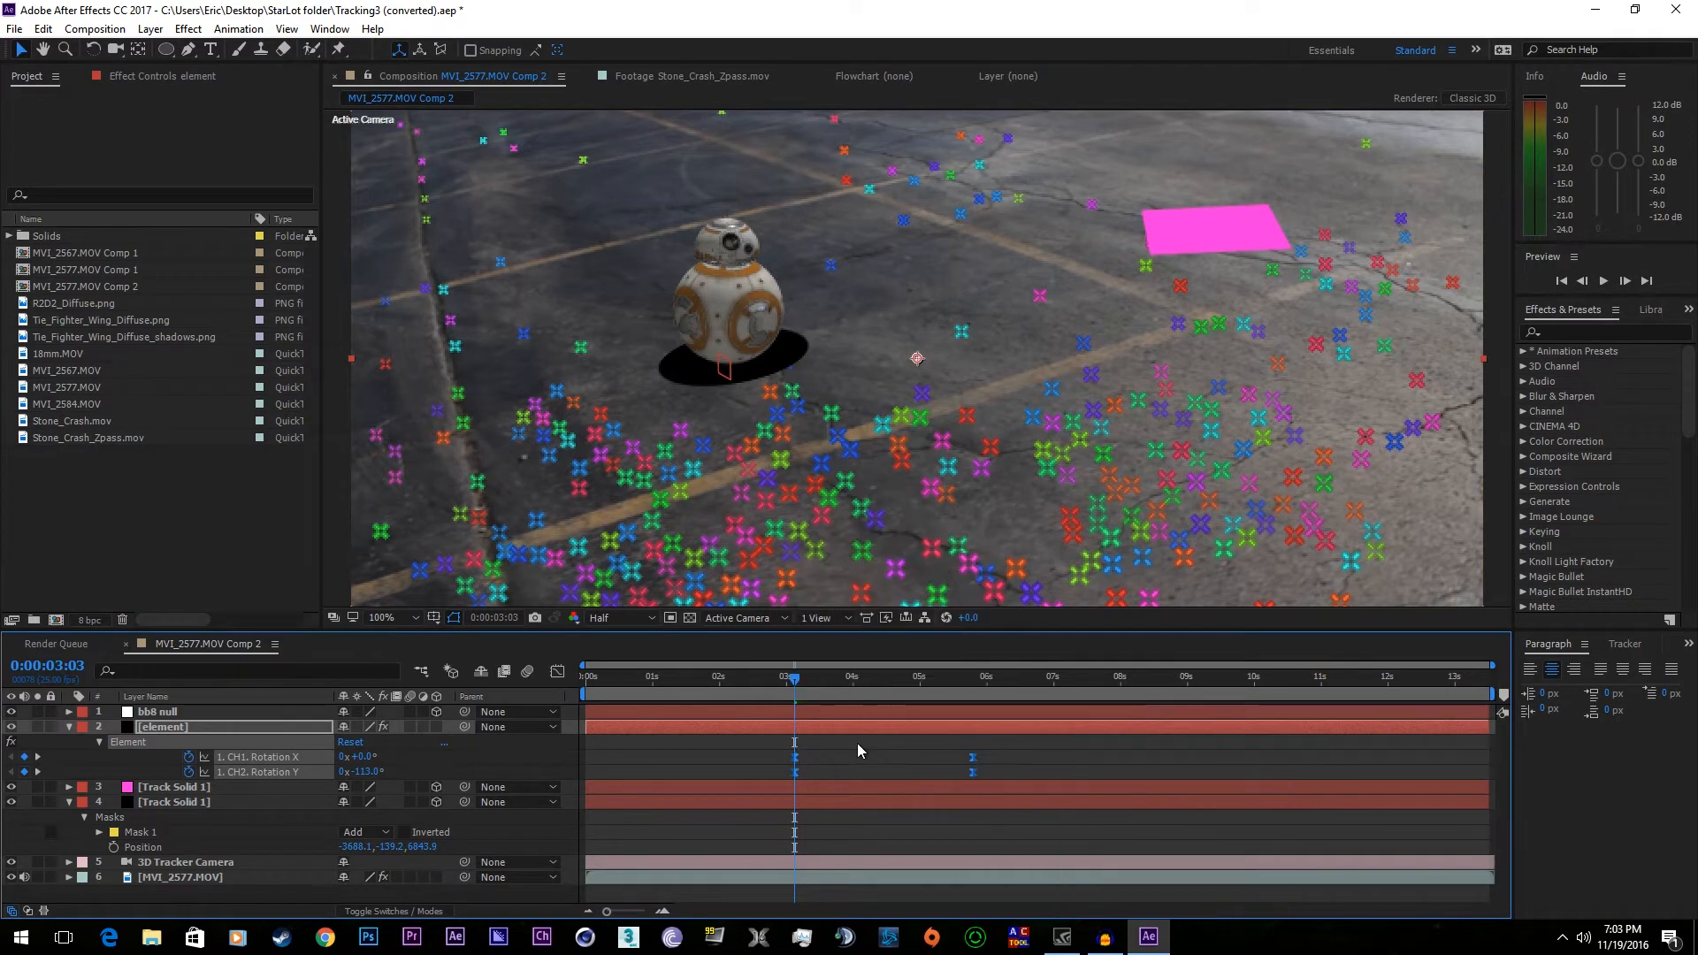
- Reveal the bb8 null's Position keyframes and add a Position keyframe to the black track solid at 0:00:03:03
click(829, 714)
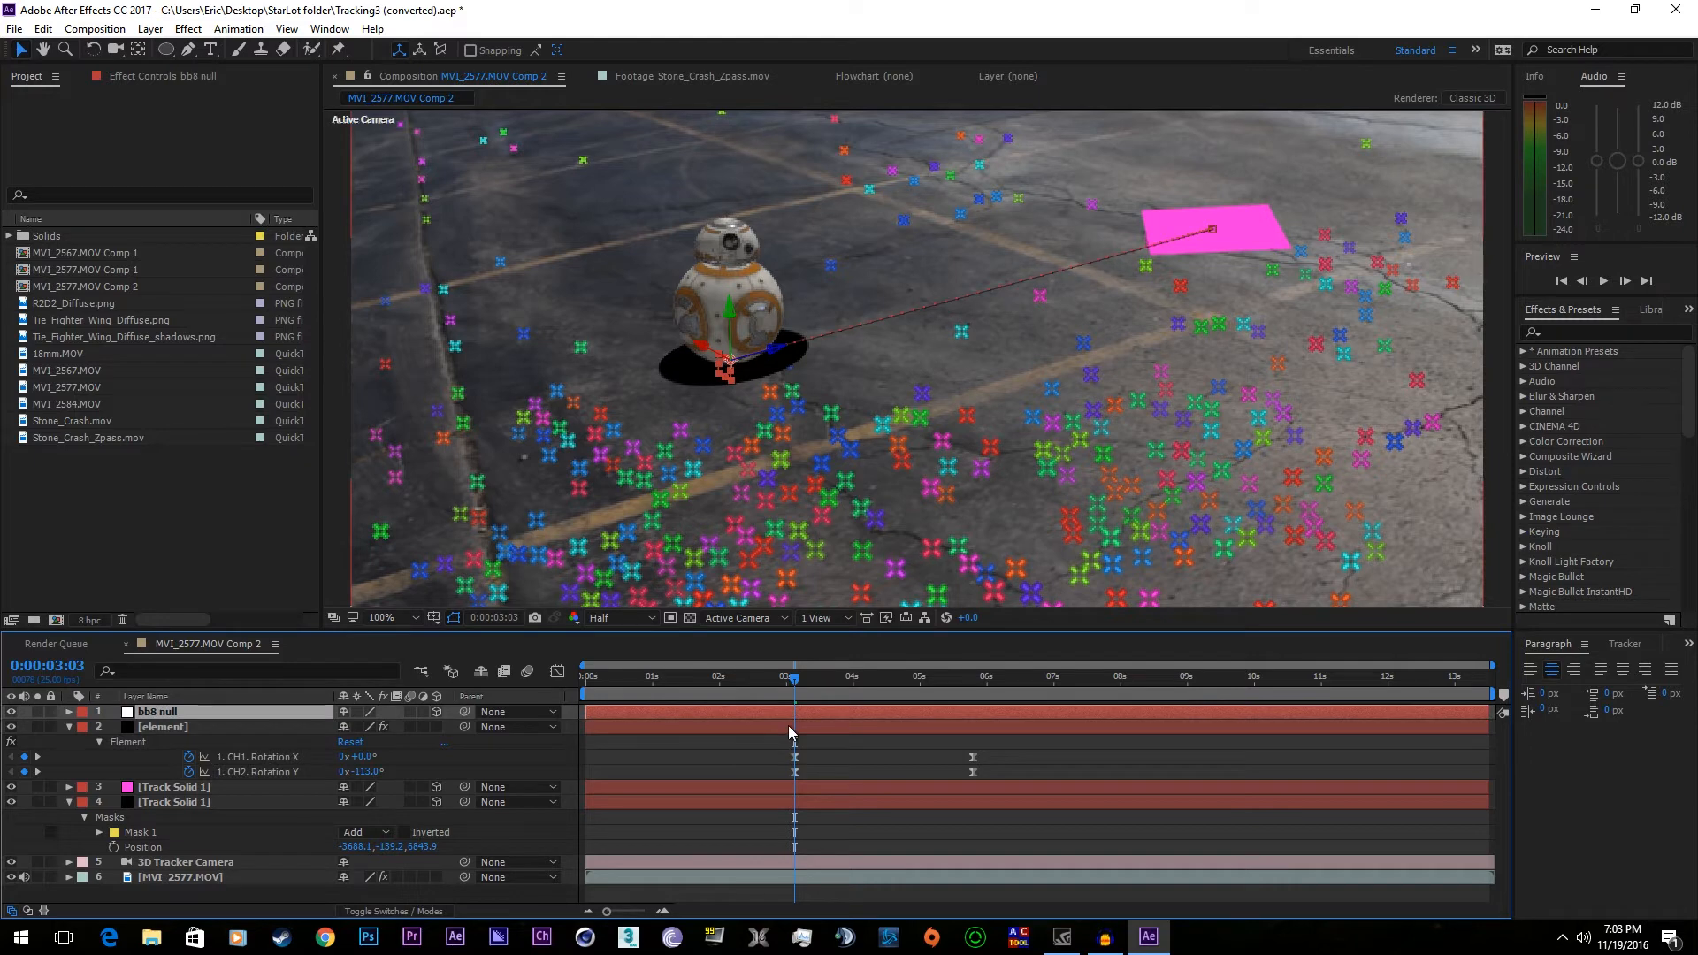
key(u)
click(821, 730)
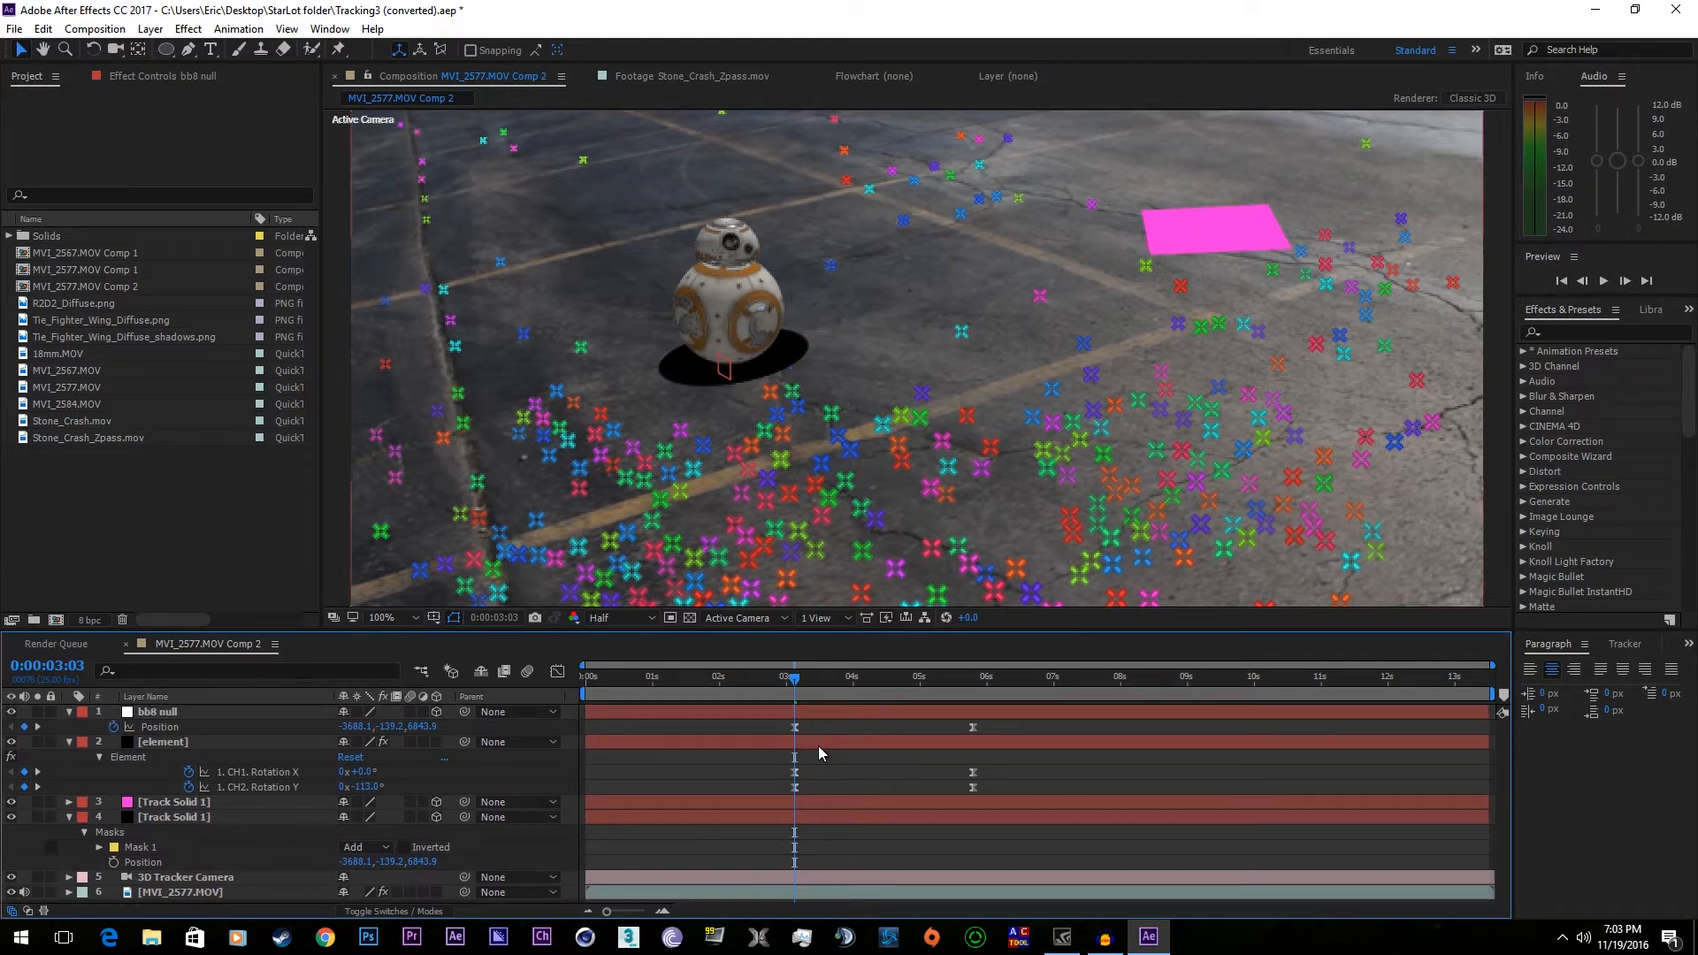
click(814, 744)
click(799, 712)
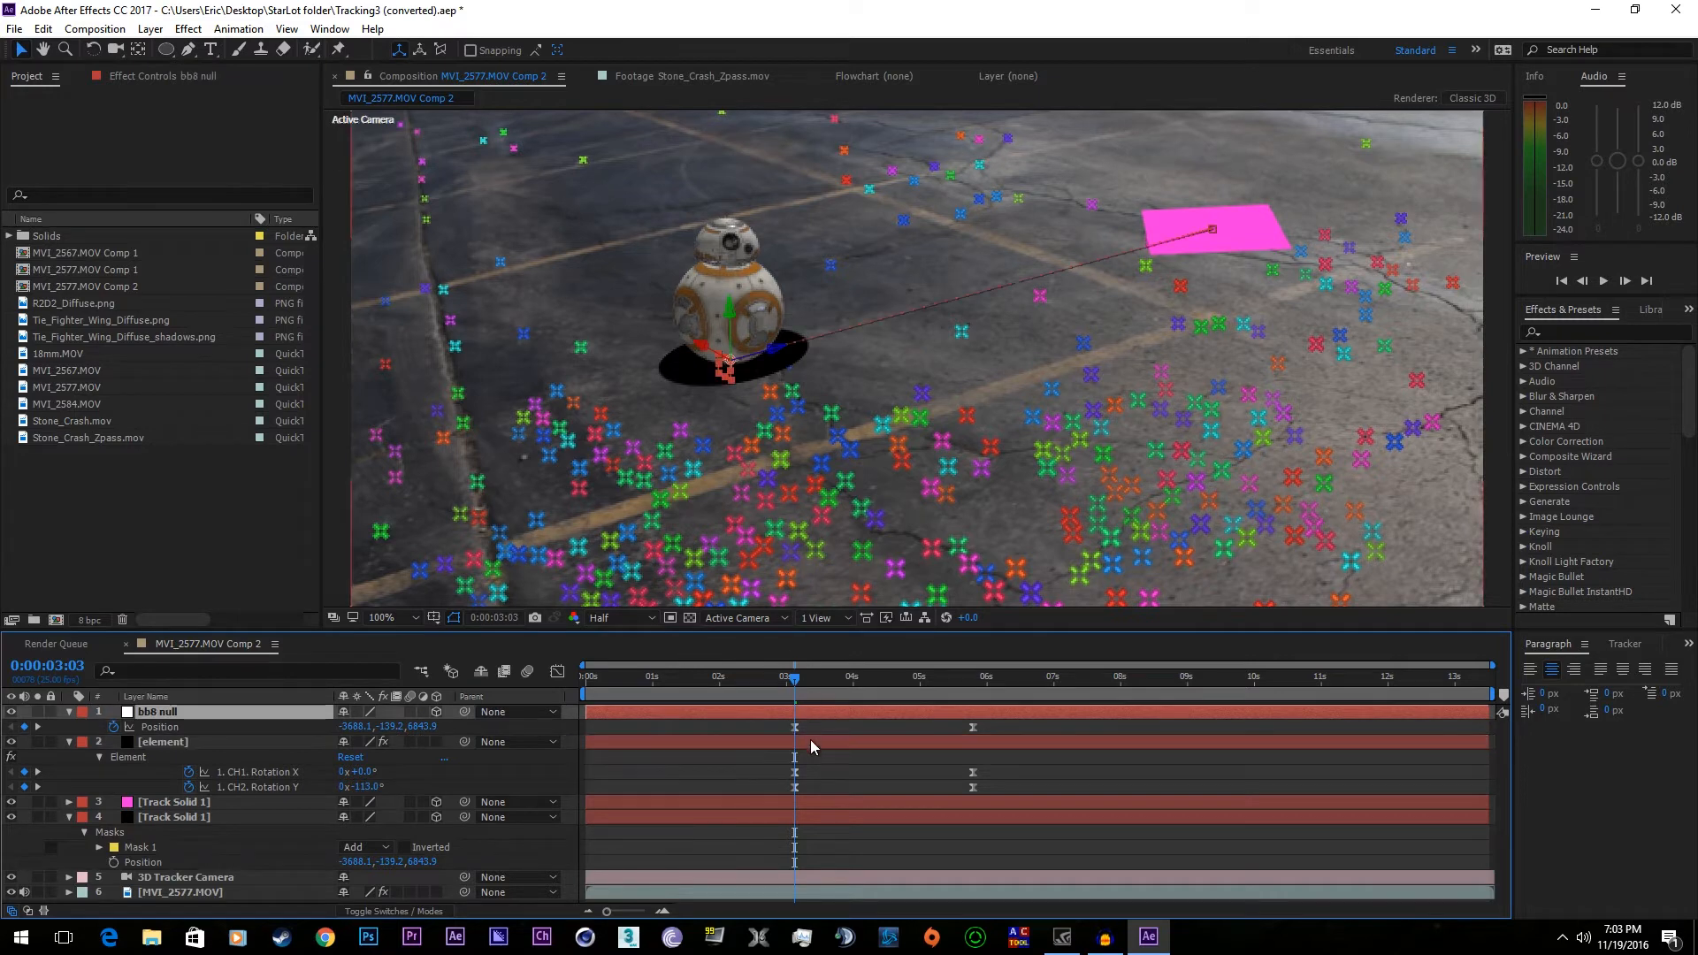
click(795, 728)
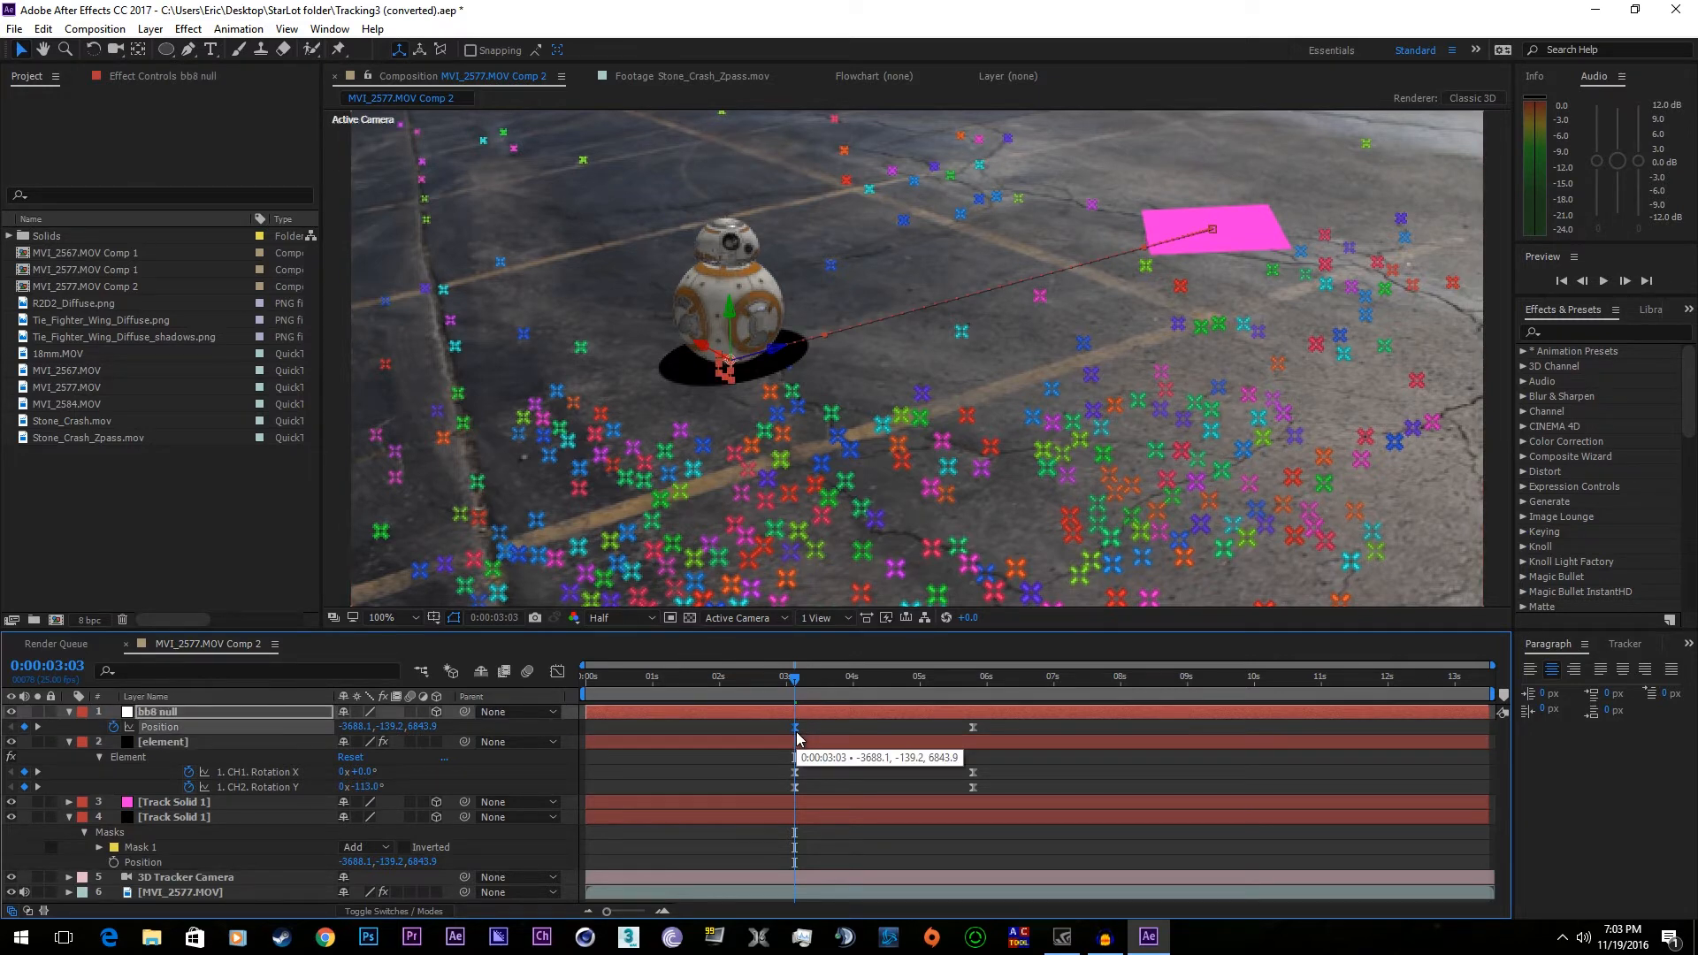
click(810, 801)
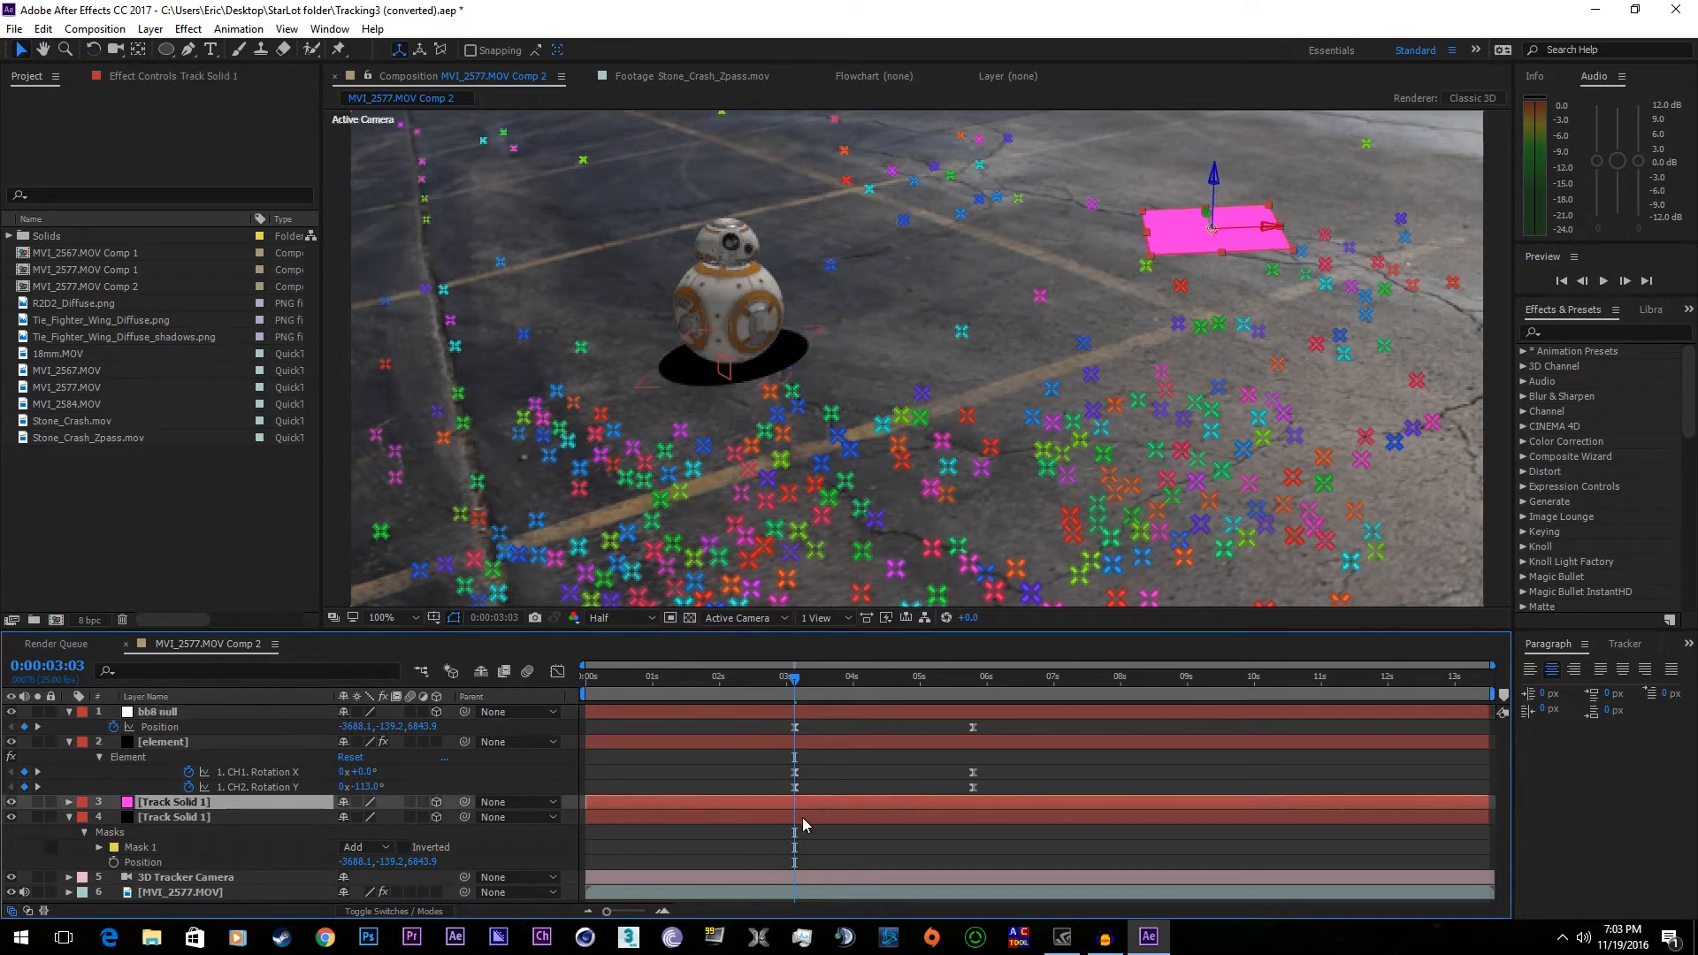
click(803, 817)
click(805, 744)
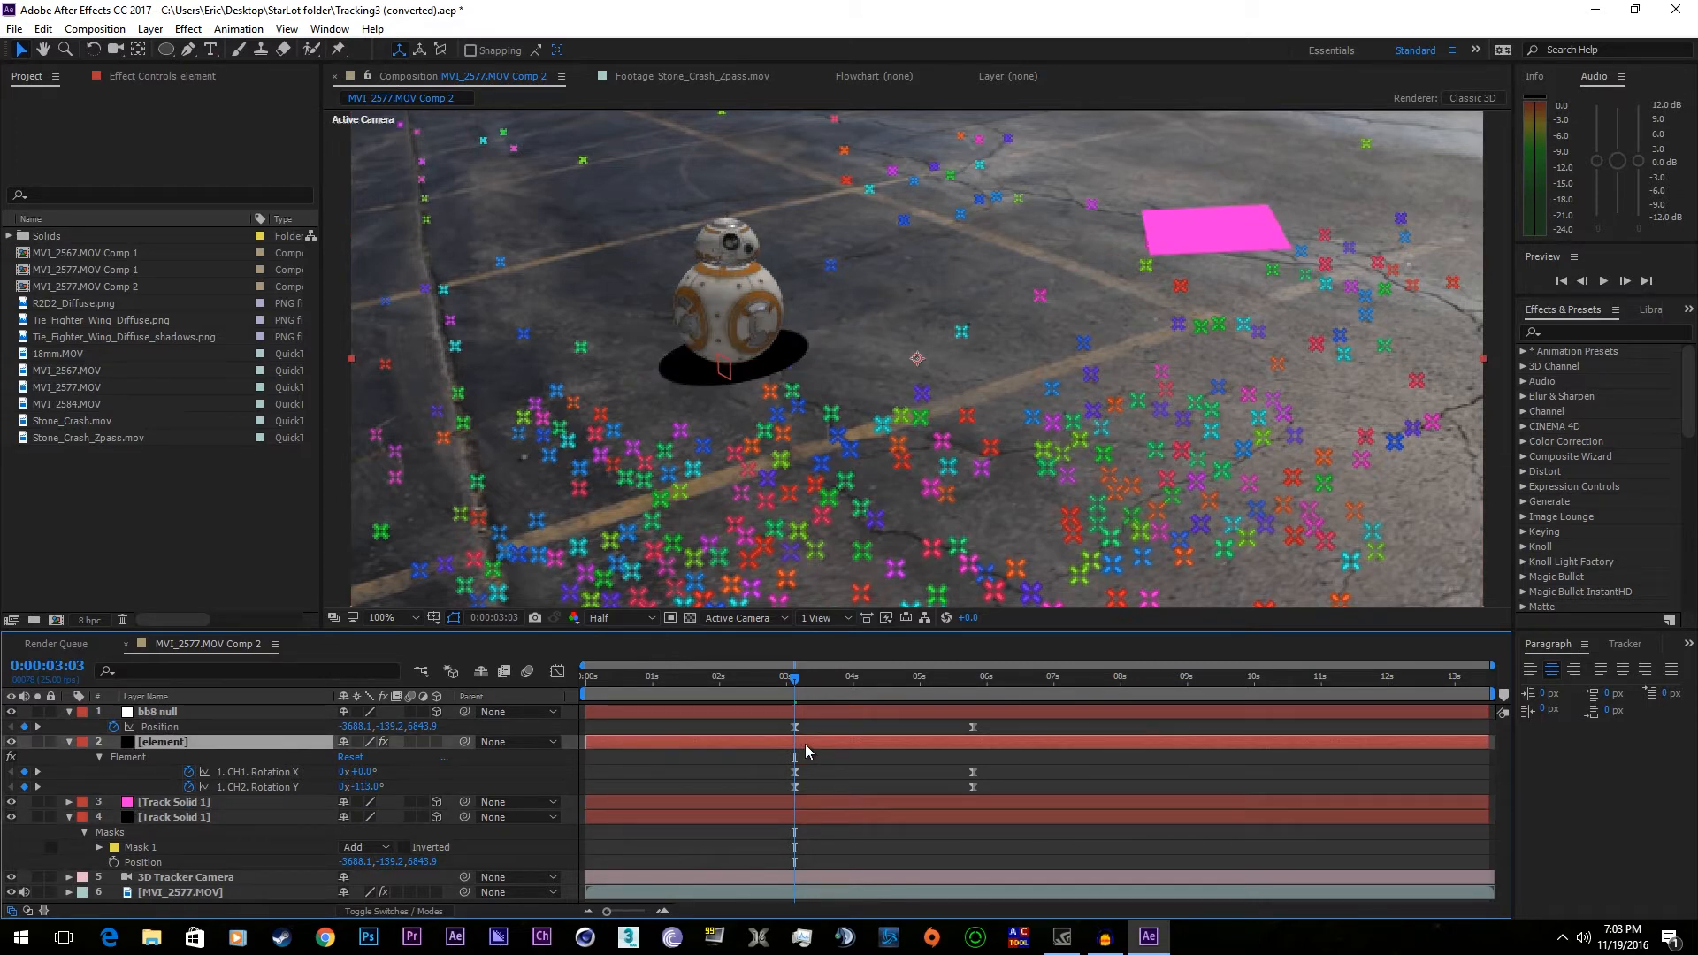
click(803, 817)
key(alt+shift+p)
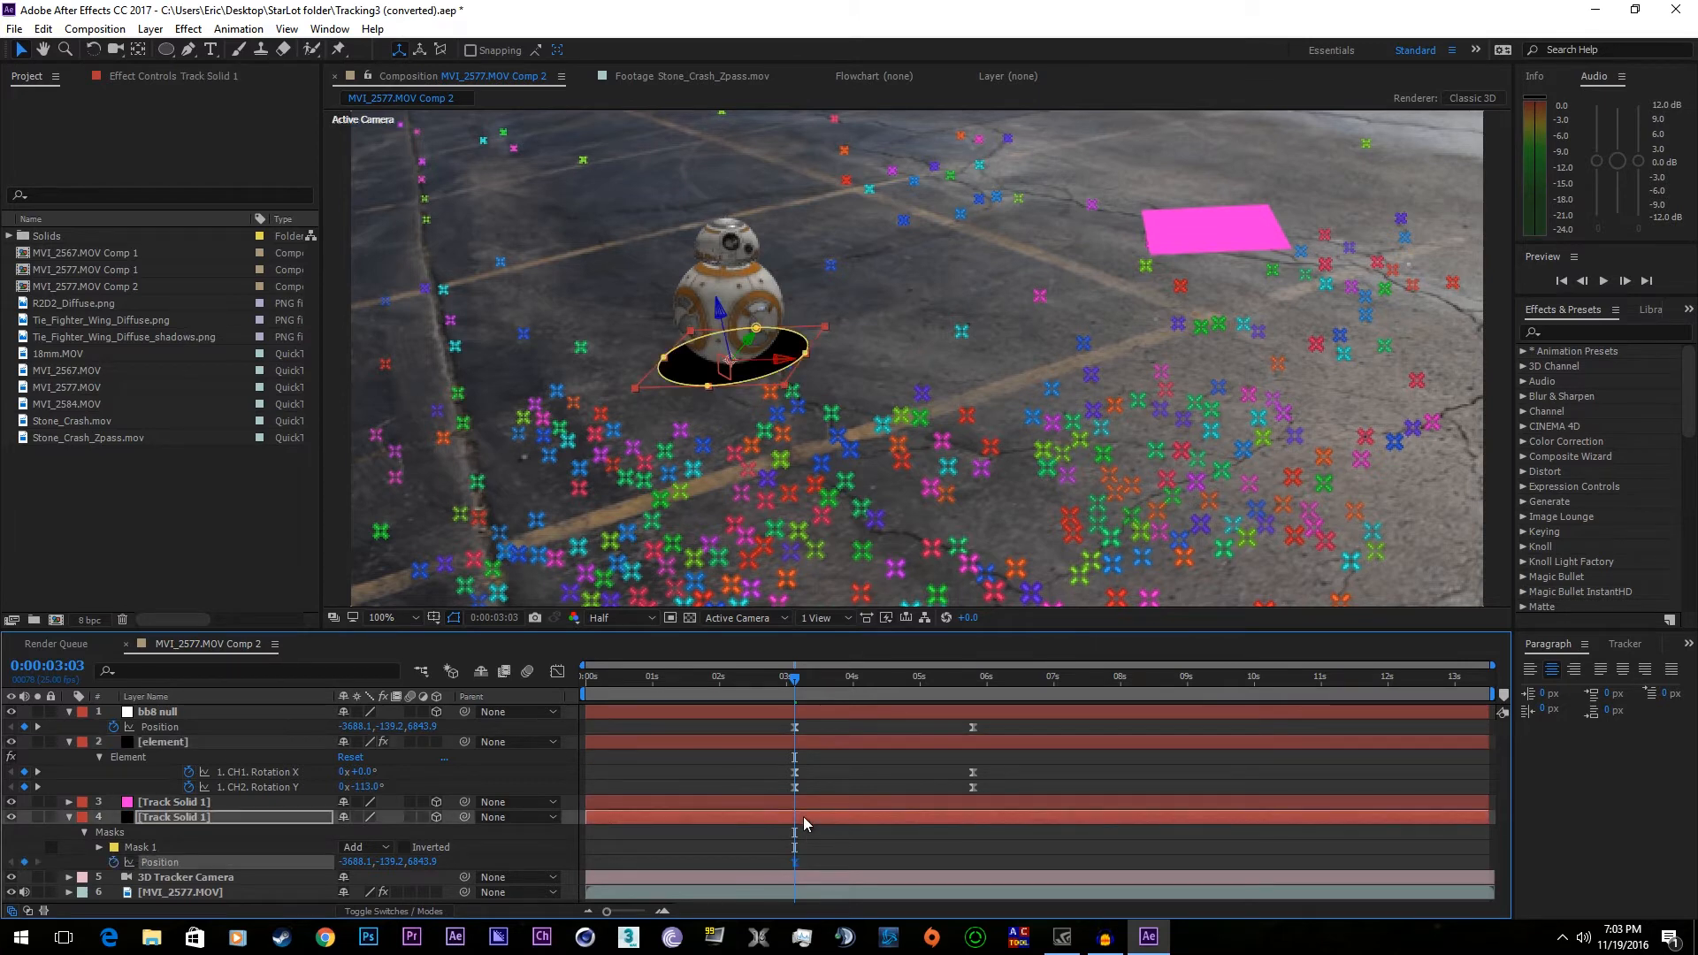
- Copy the bb8 null's Position keyframe at 0:00:05:20 to the black track solid at the same time
click(977, 696)
click(974, 692)
click(973, 727)
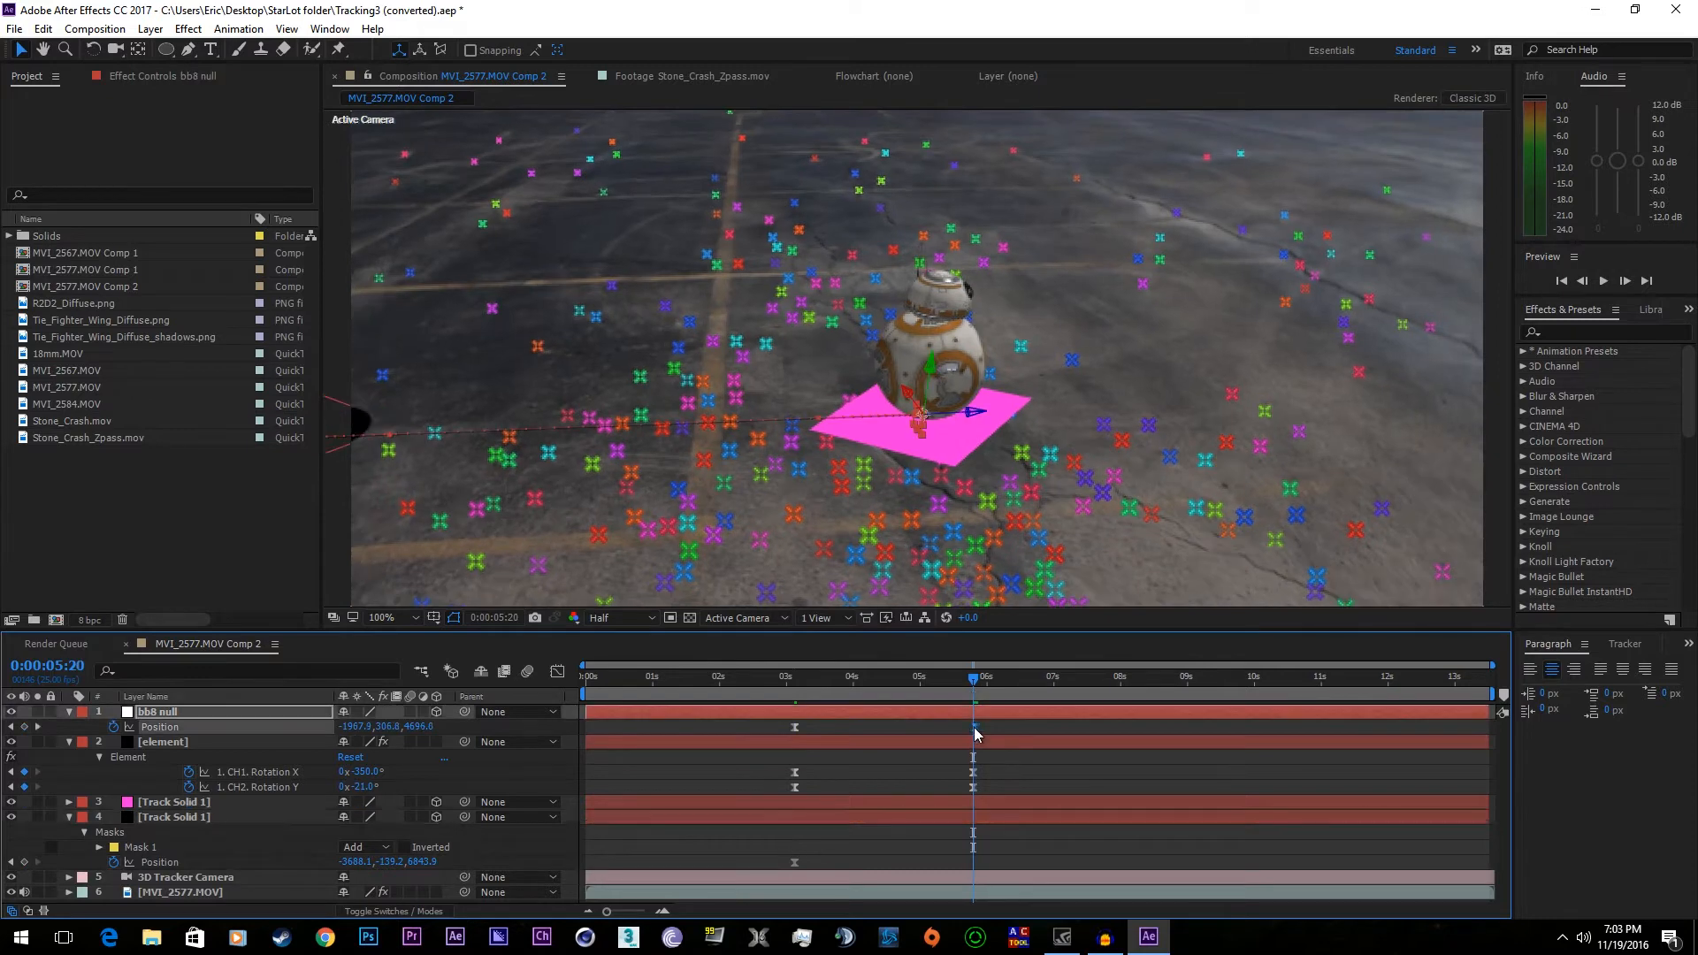
drag(973, 728, 971, 728)
click(969, 820)
key(ctrl+v)
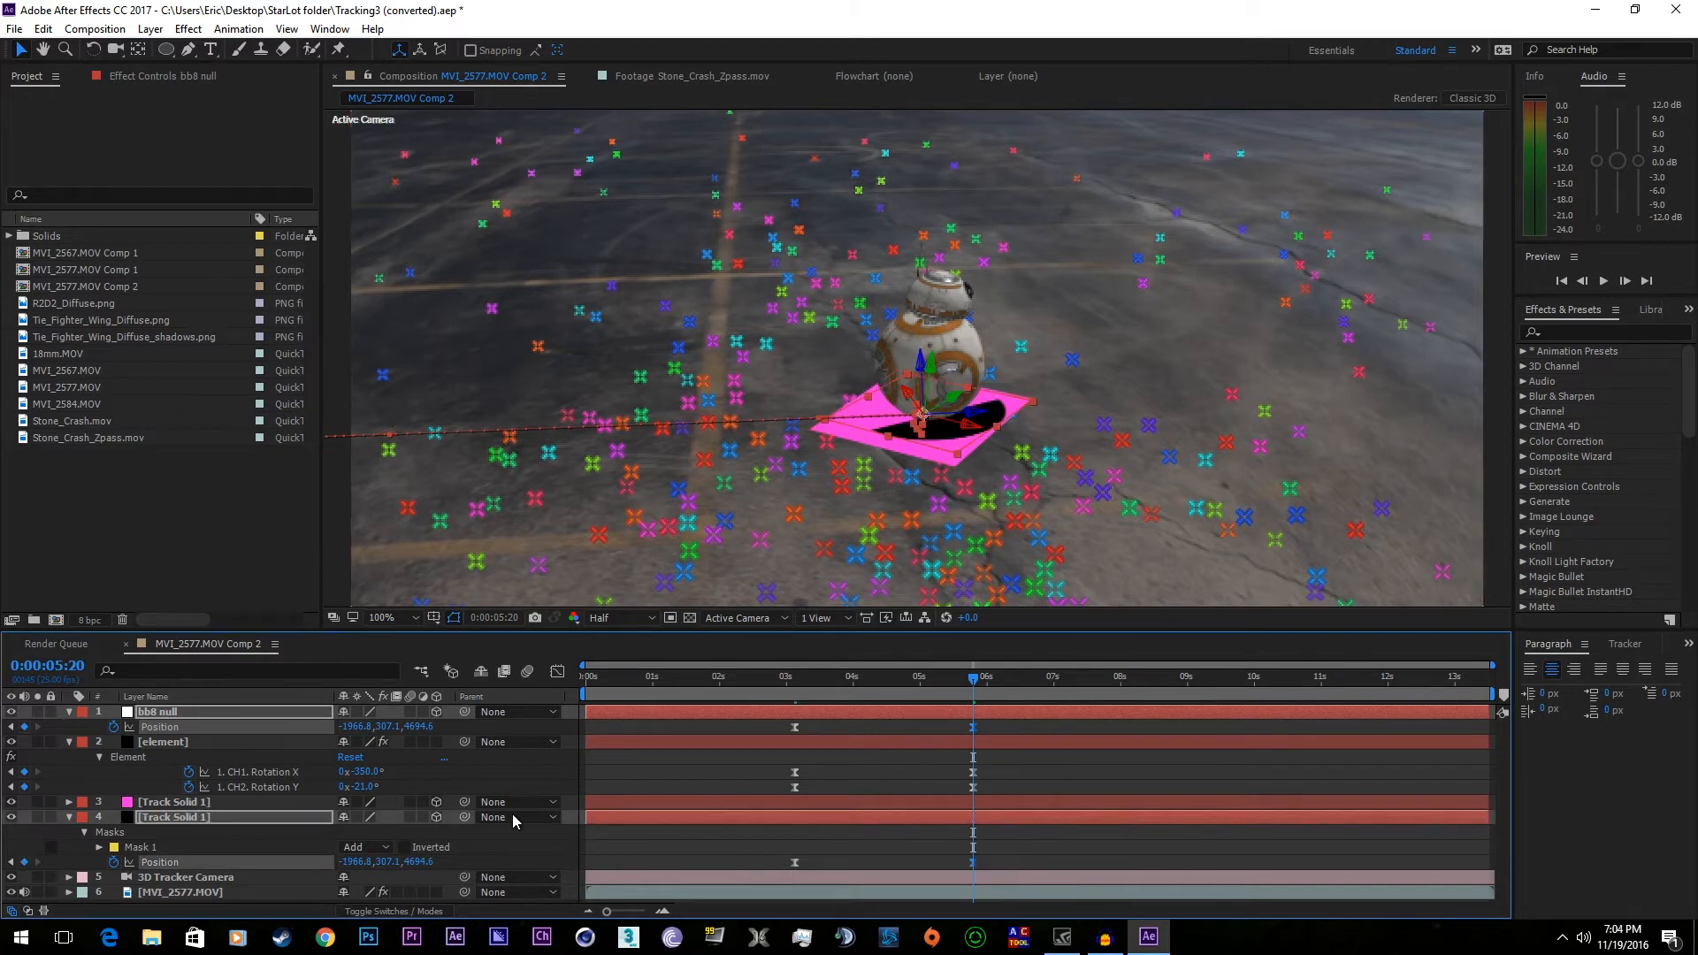
- Hide the magenta track solid and preview BB-8 rolling with its black shadow solid
click(11, 802)
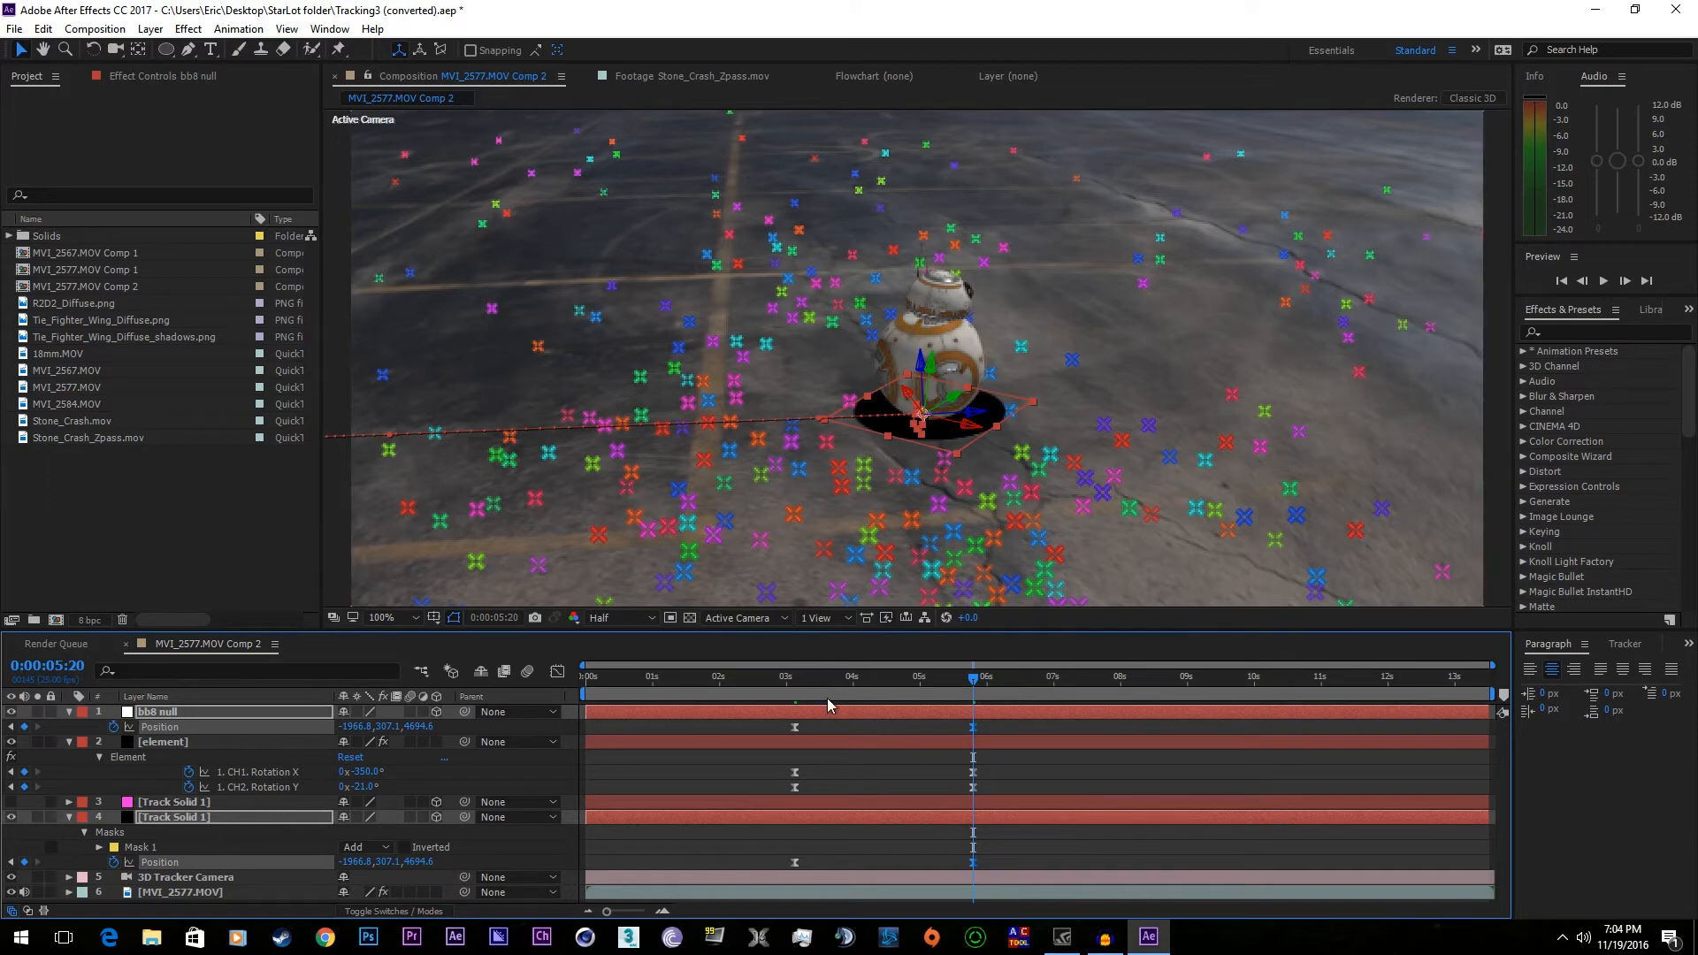
drag(939, 686, 814, 716)
key(space)
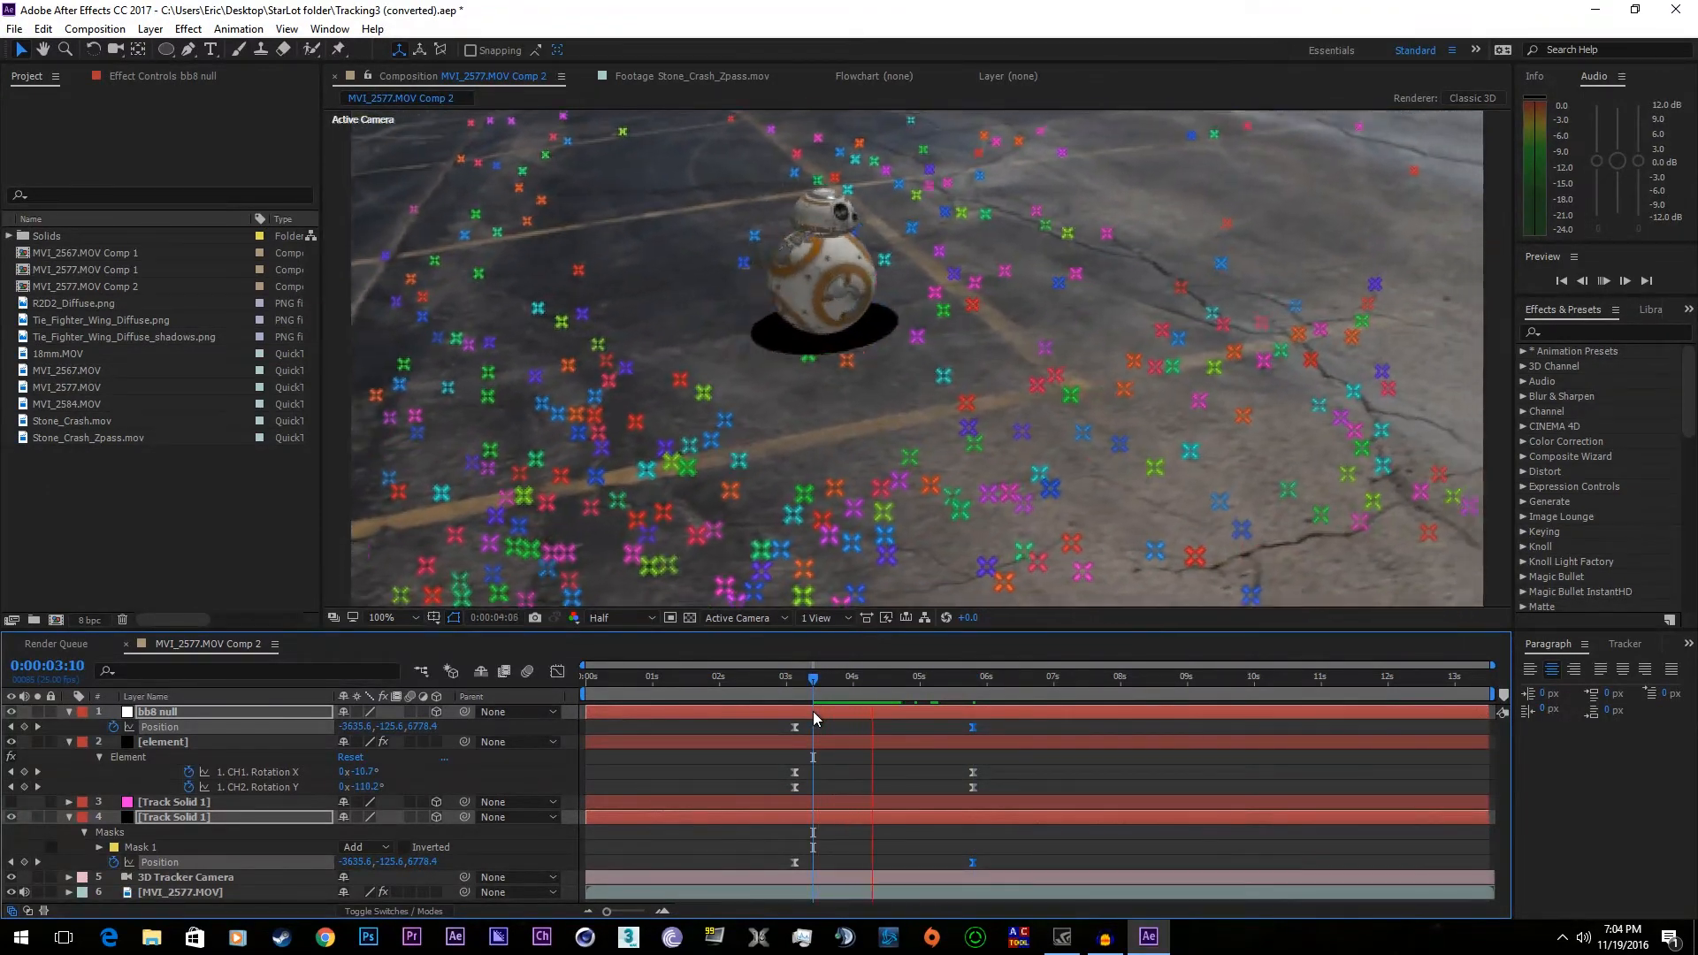
key(space)
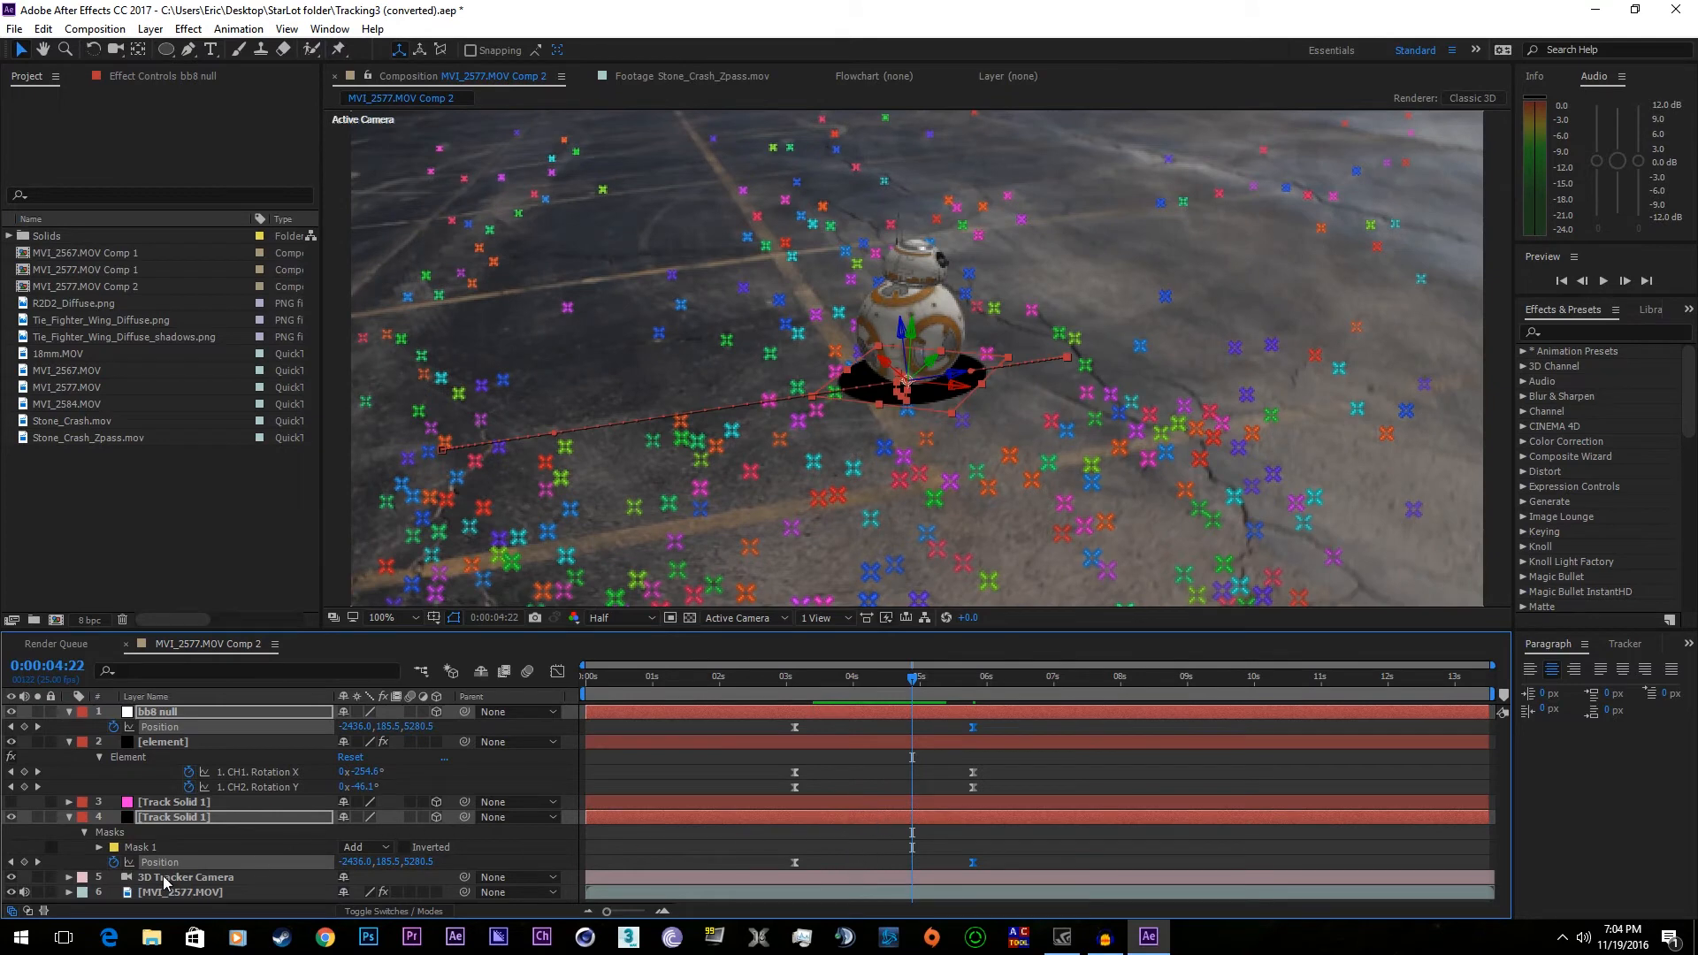
- Set the Mask Feather of the black track solid's ellipse to 154 pixels
click(141, 847)
key(f)
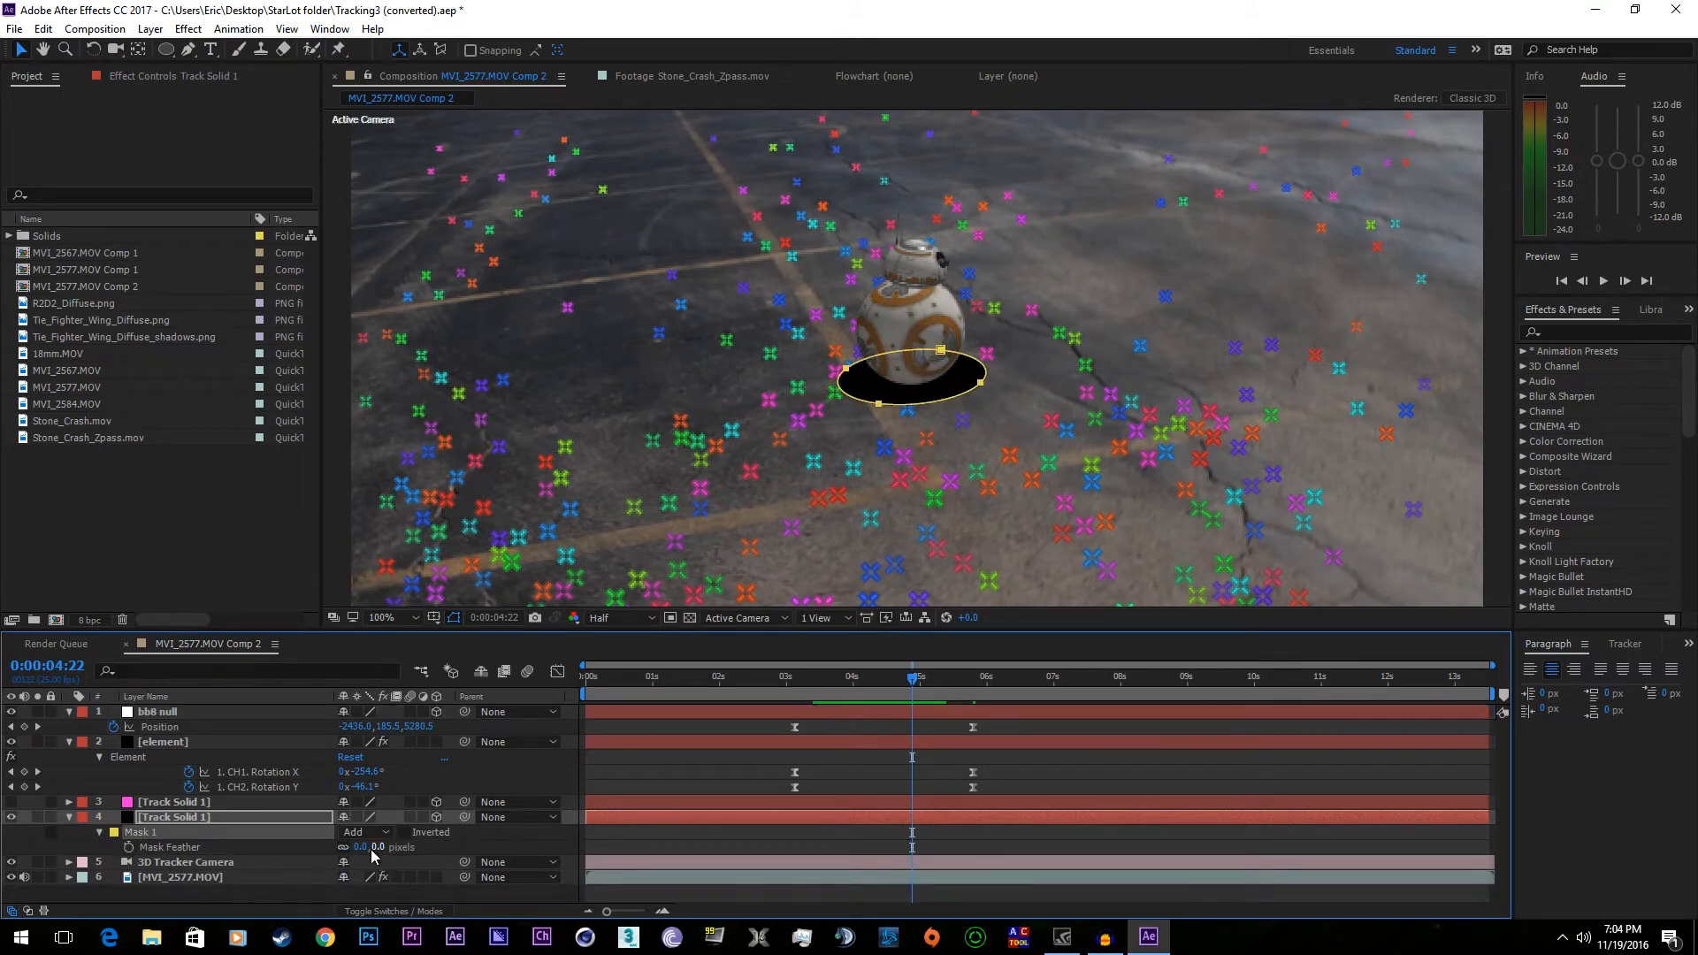
drag(376, 849, 488, 851)
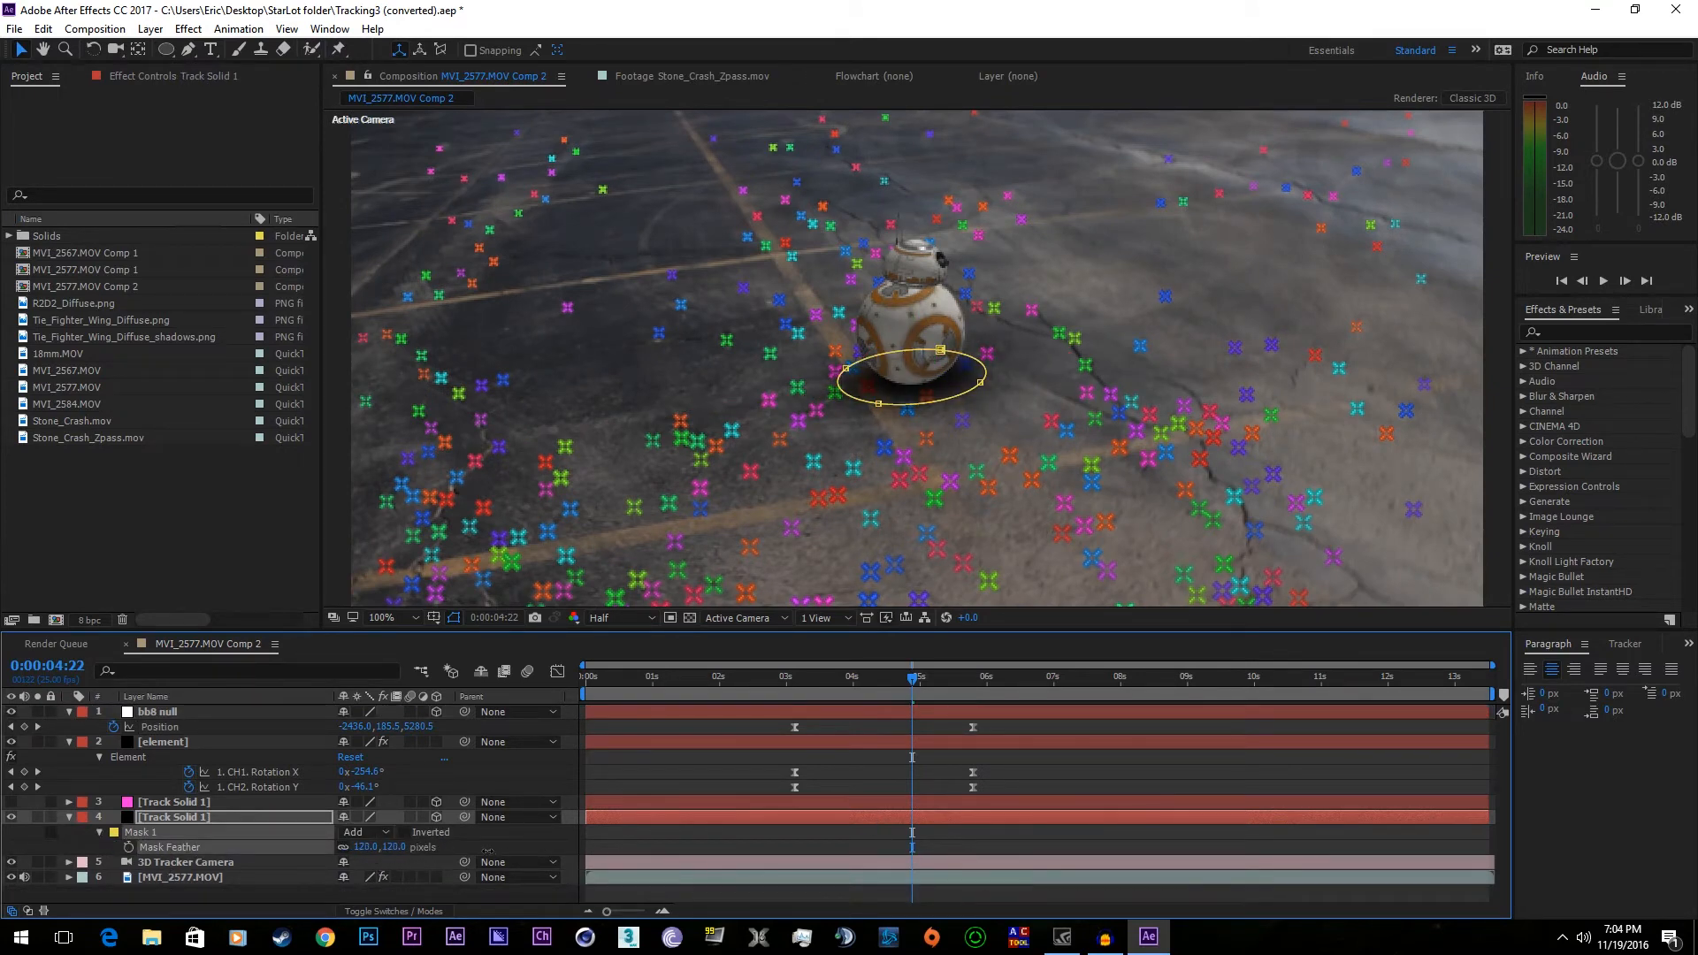
- Duplicate the black track solid and set the duplicate's Mask Feather to 108 pixels
click(184, 819)
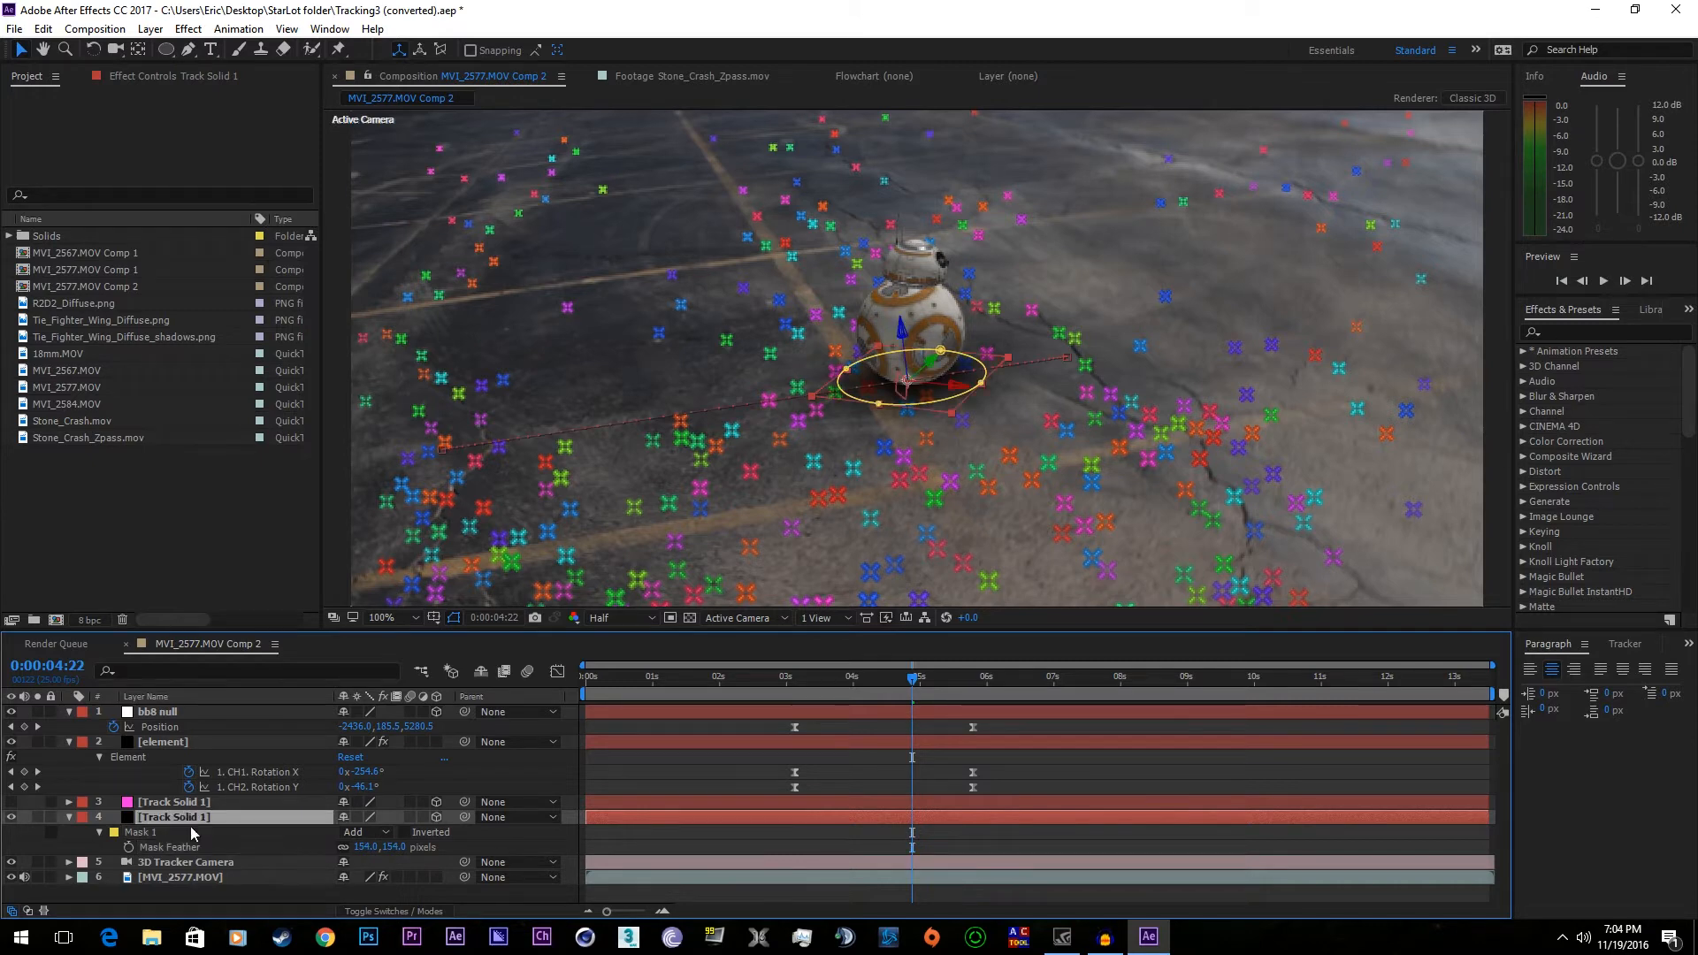
key(ctrl+d)
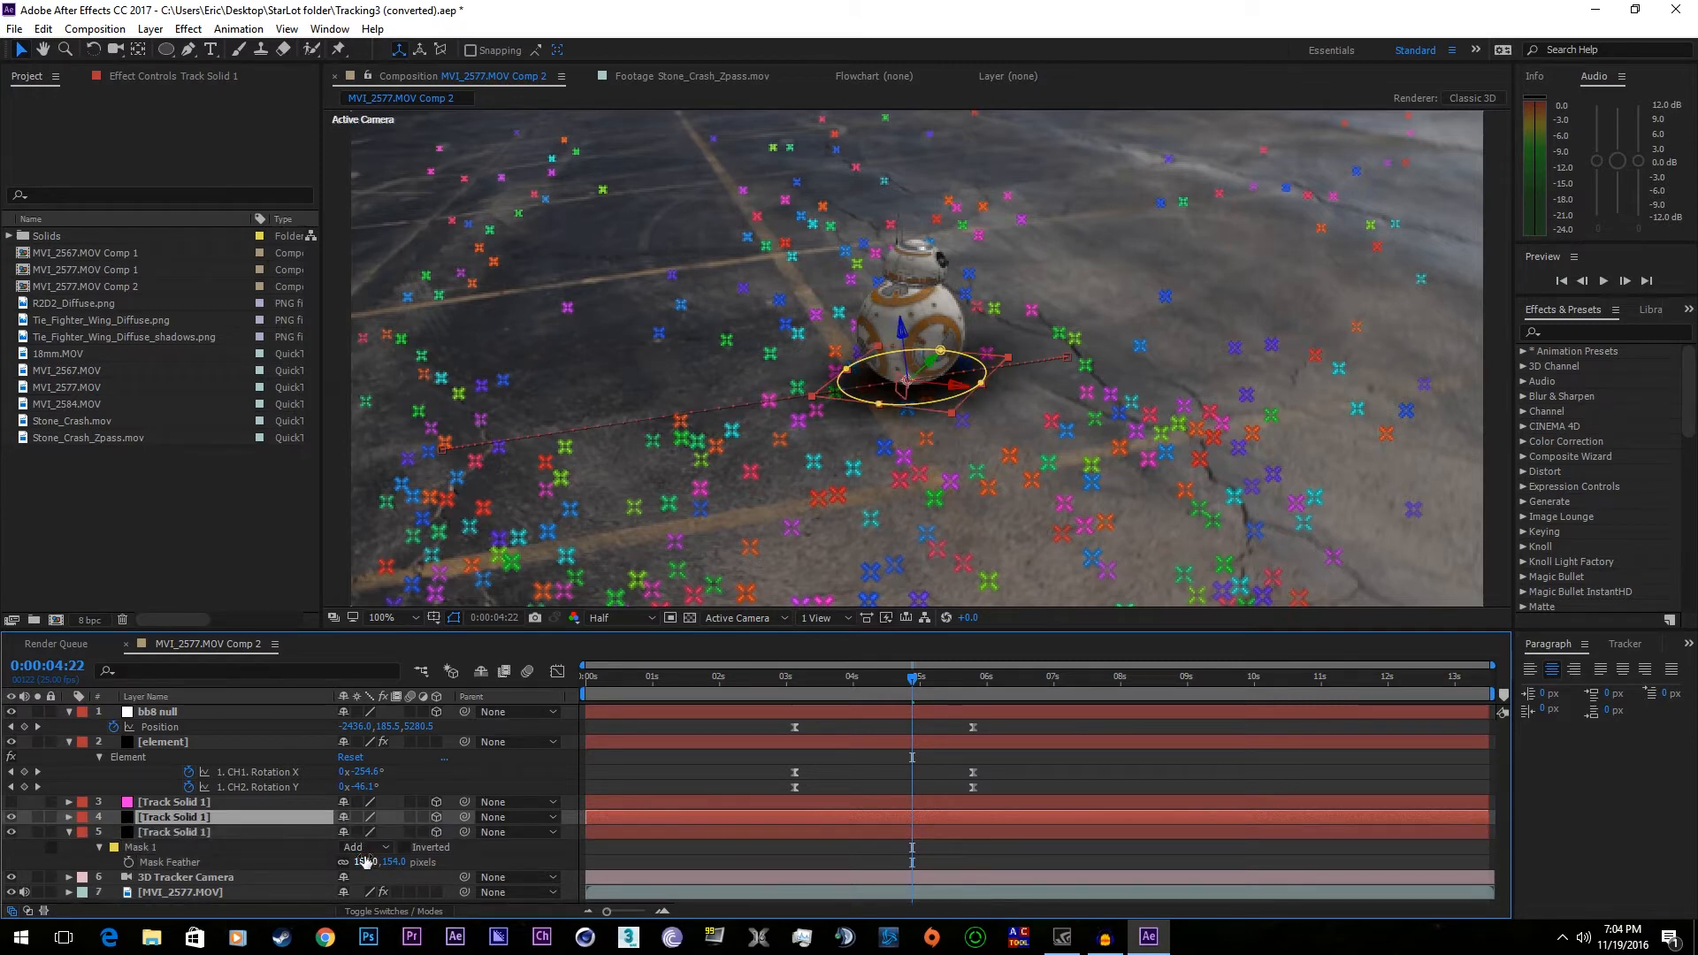
key(g)
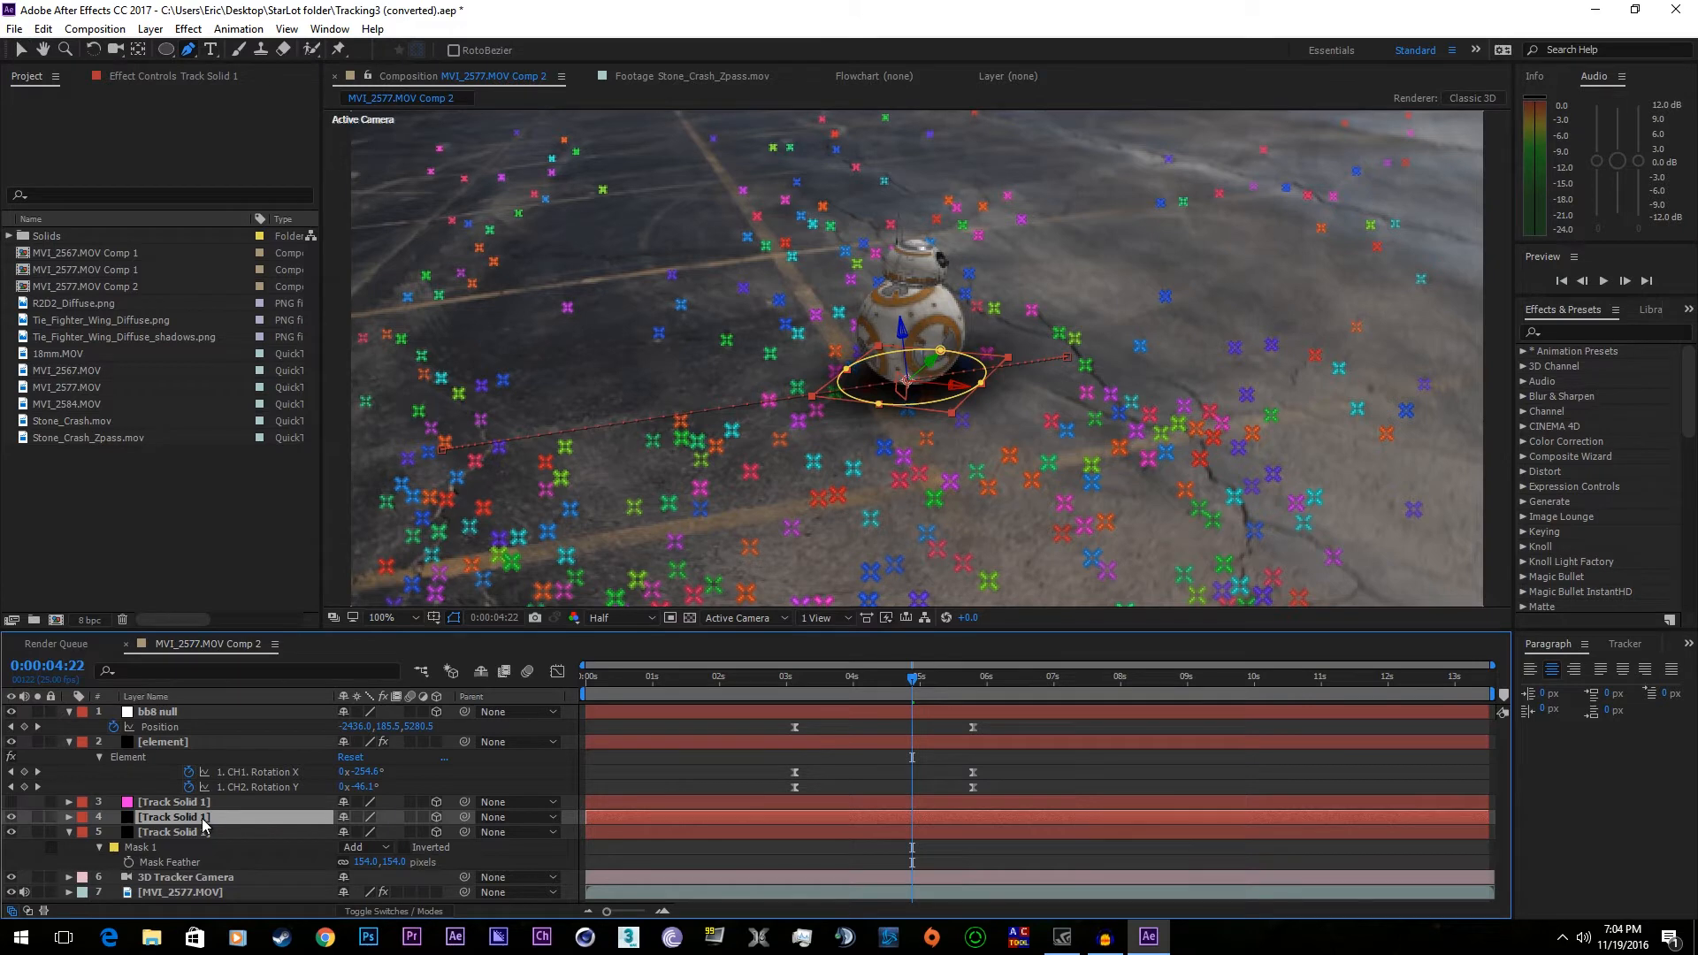
key(f)
drag(396, 849, 354, 858)
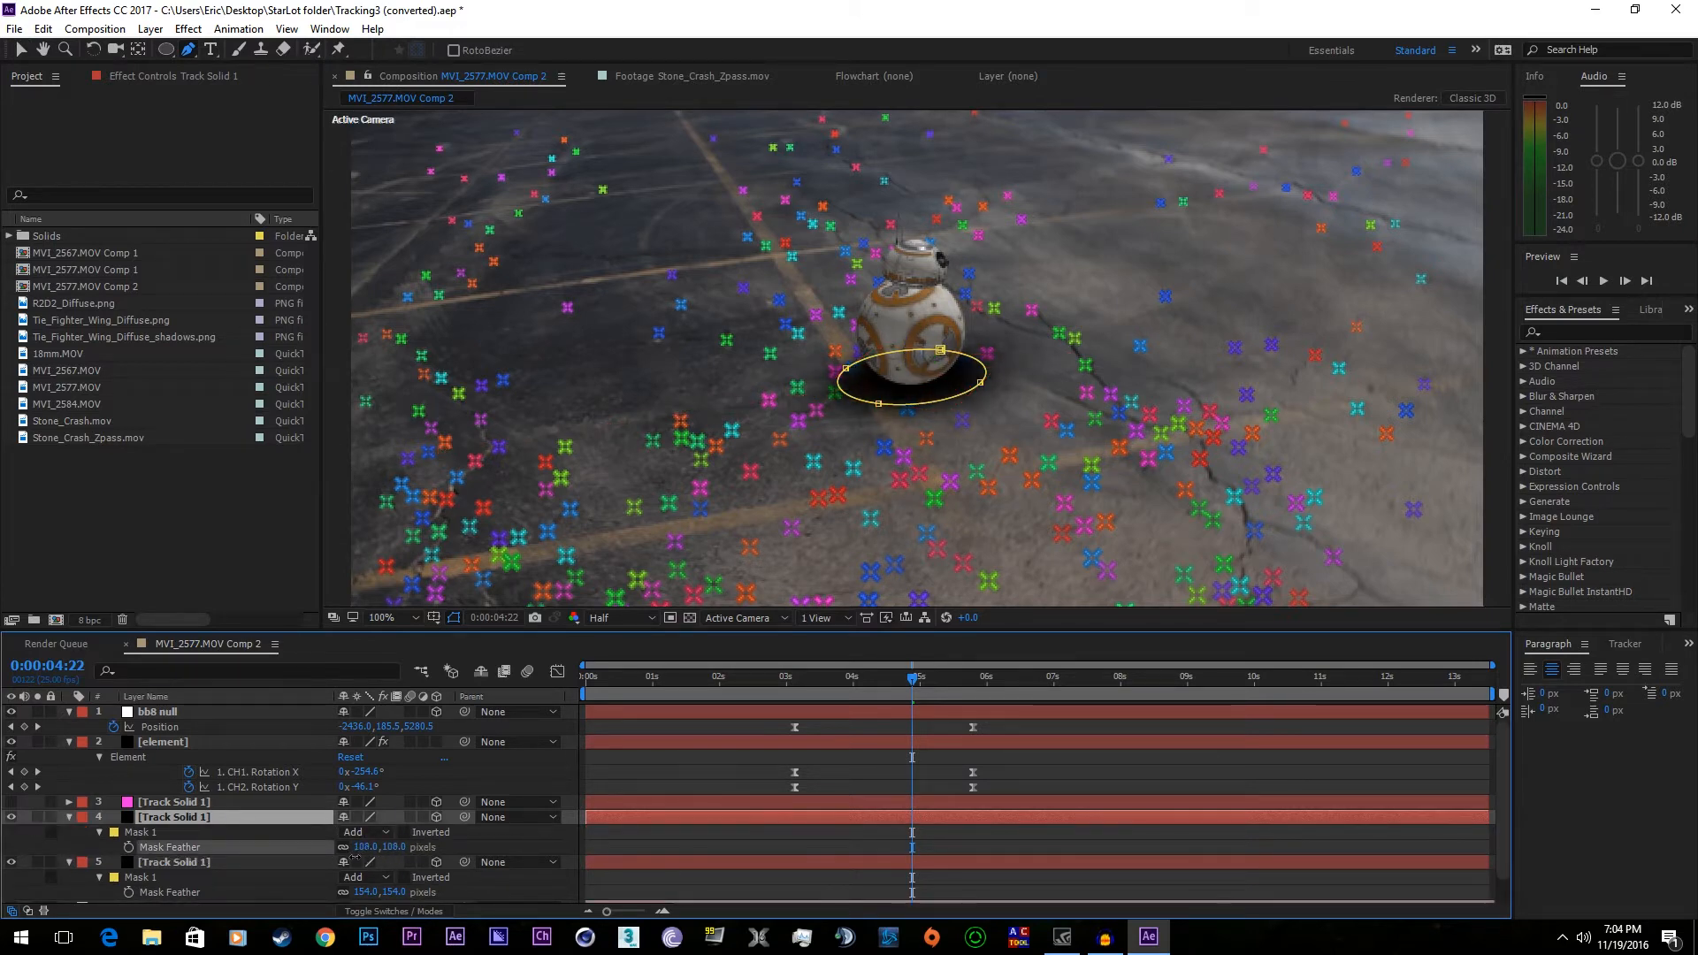
- Shrink the duplicate solid's elliptical mask closer around BB-8's base and toggle that layer's visibility
key(c)
key(v)
drag(940, 349, 932, 352)
key(ctrl+z)
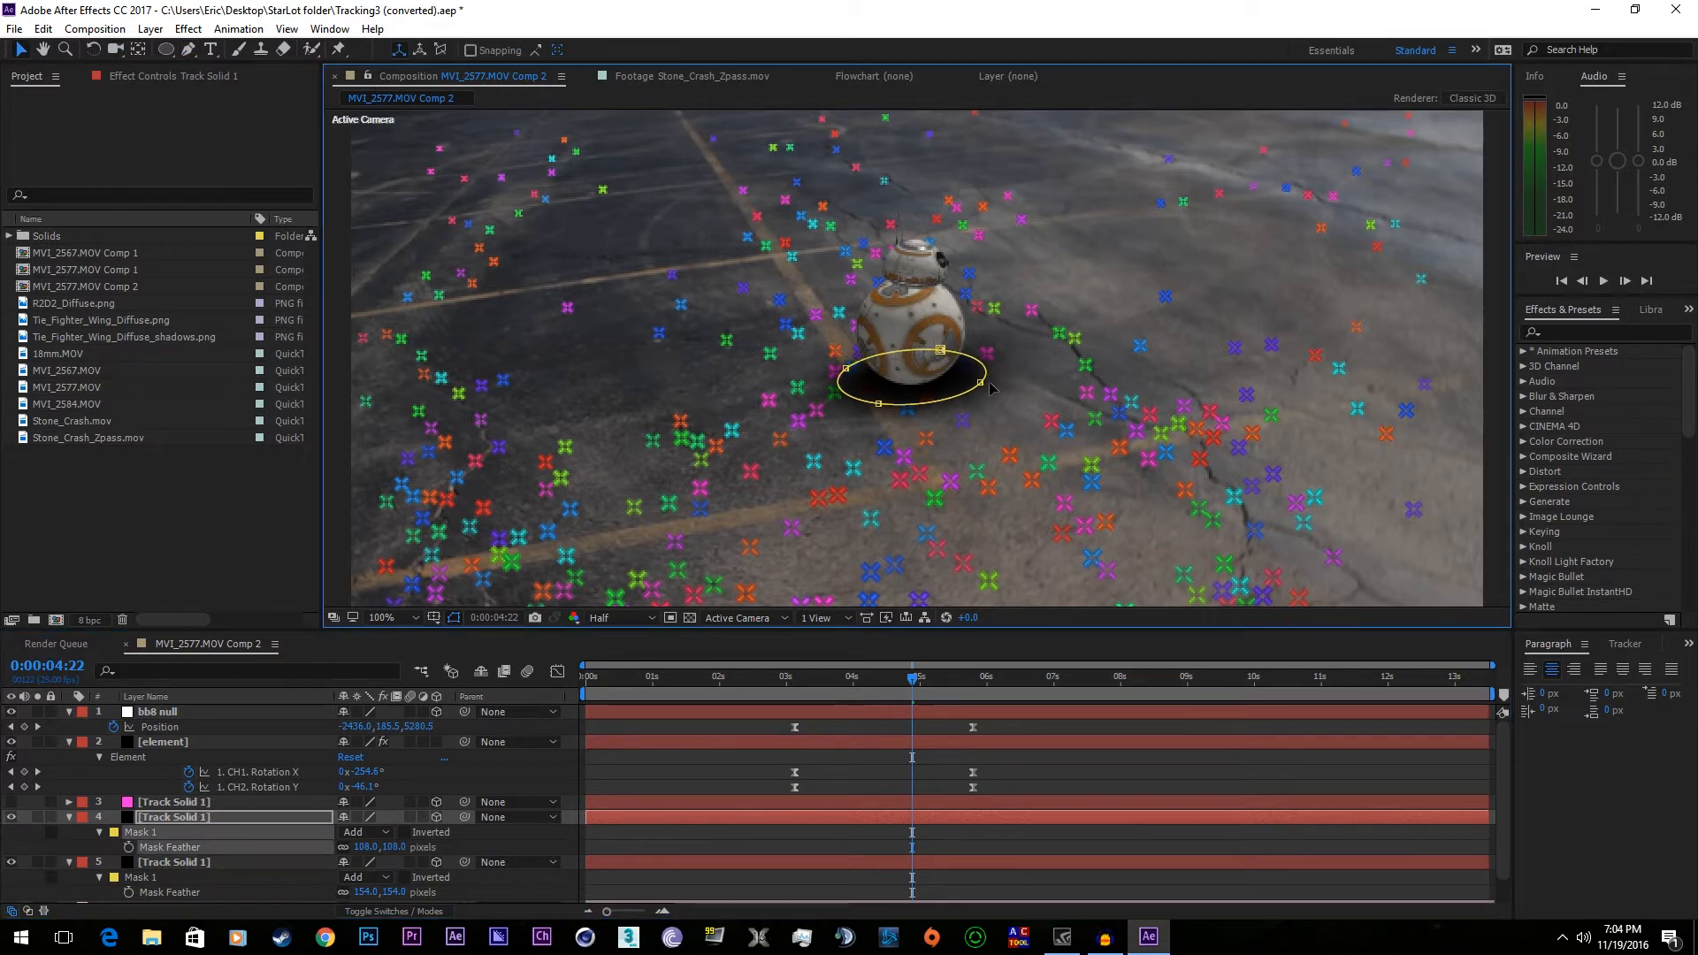
double_click(980, 383)
drag(948, 411, 928, 382)
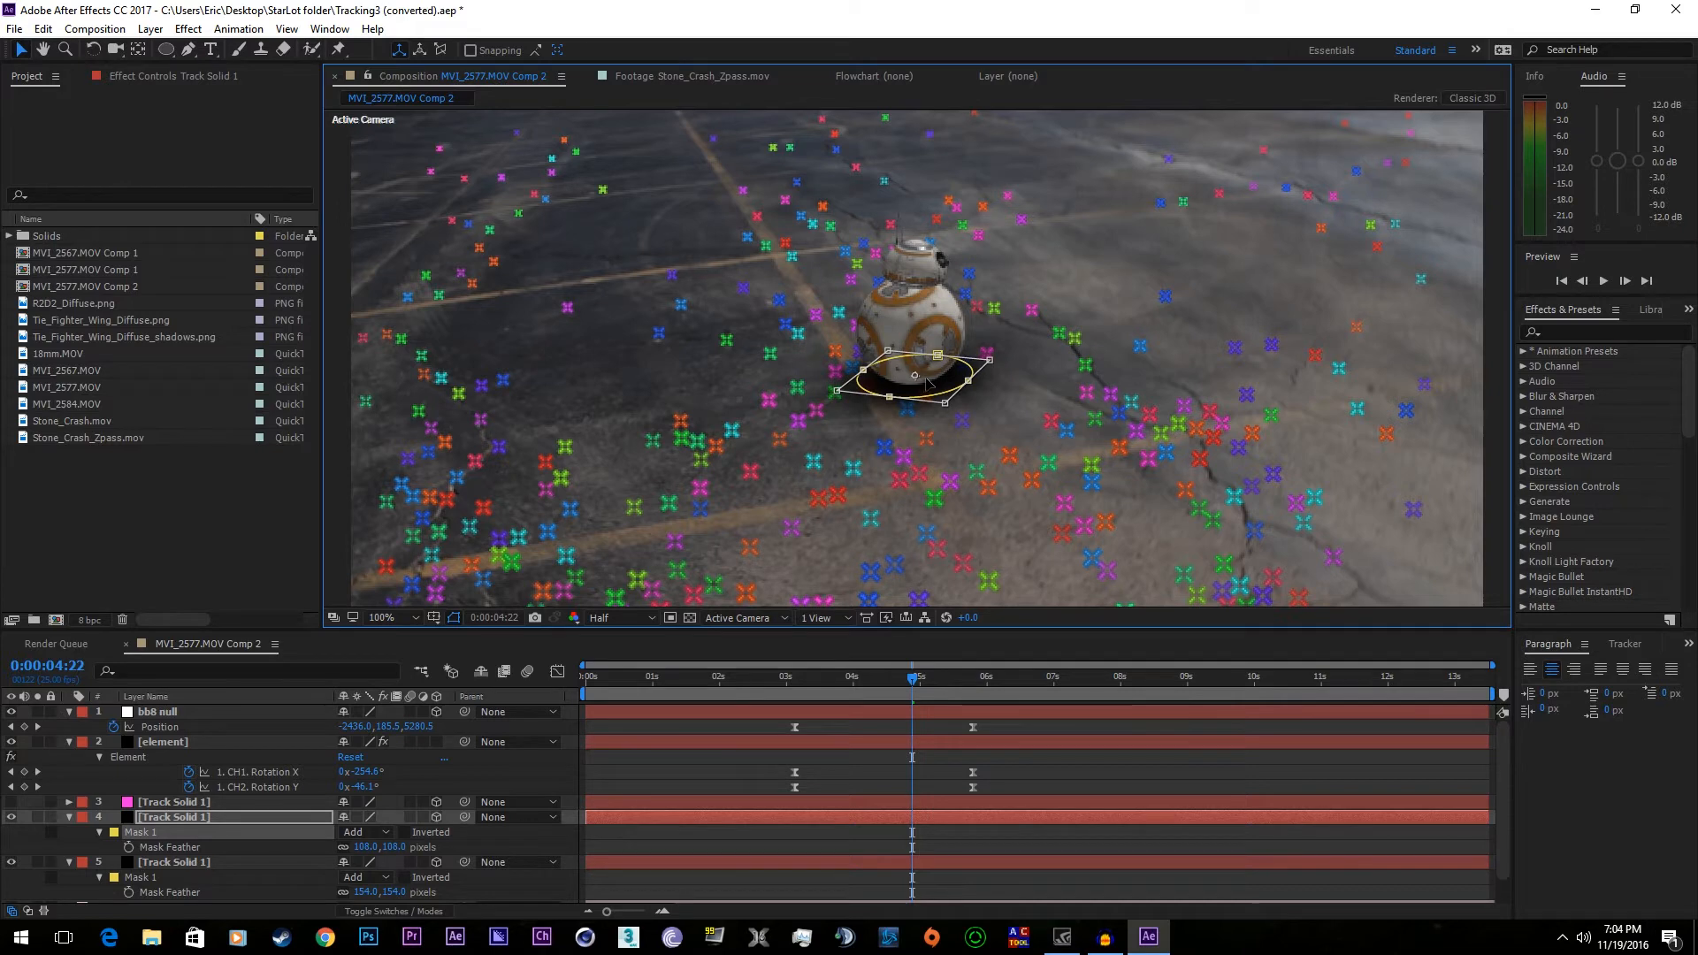
click(11, 817)
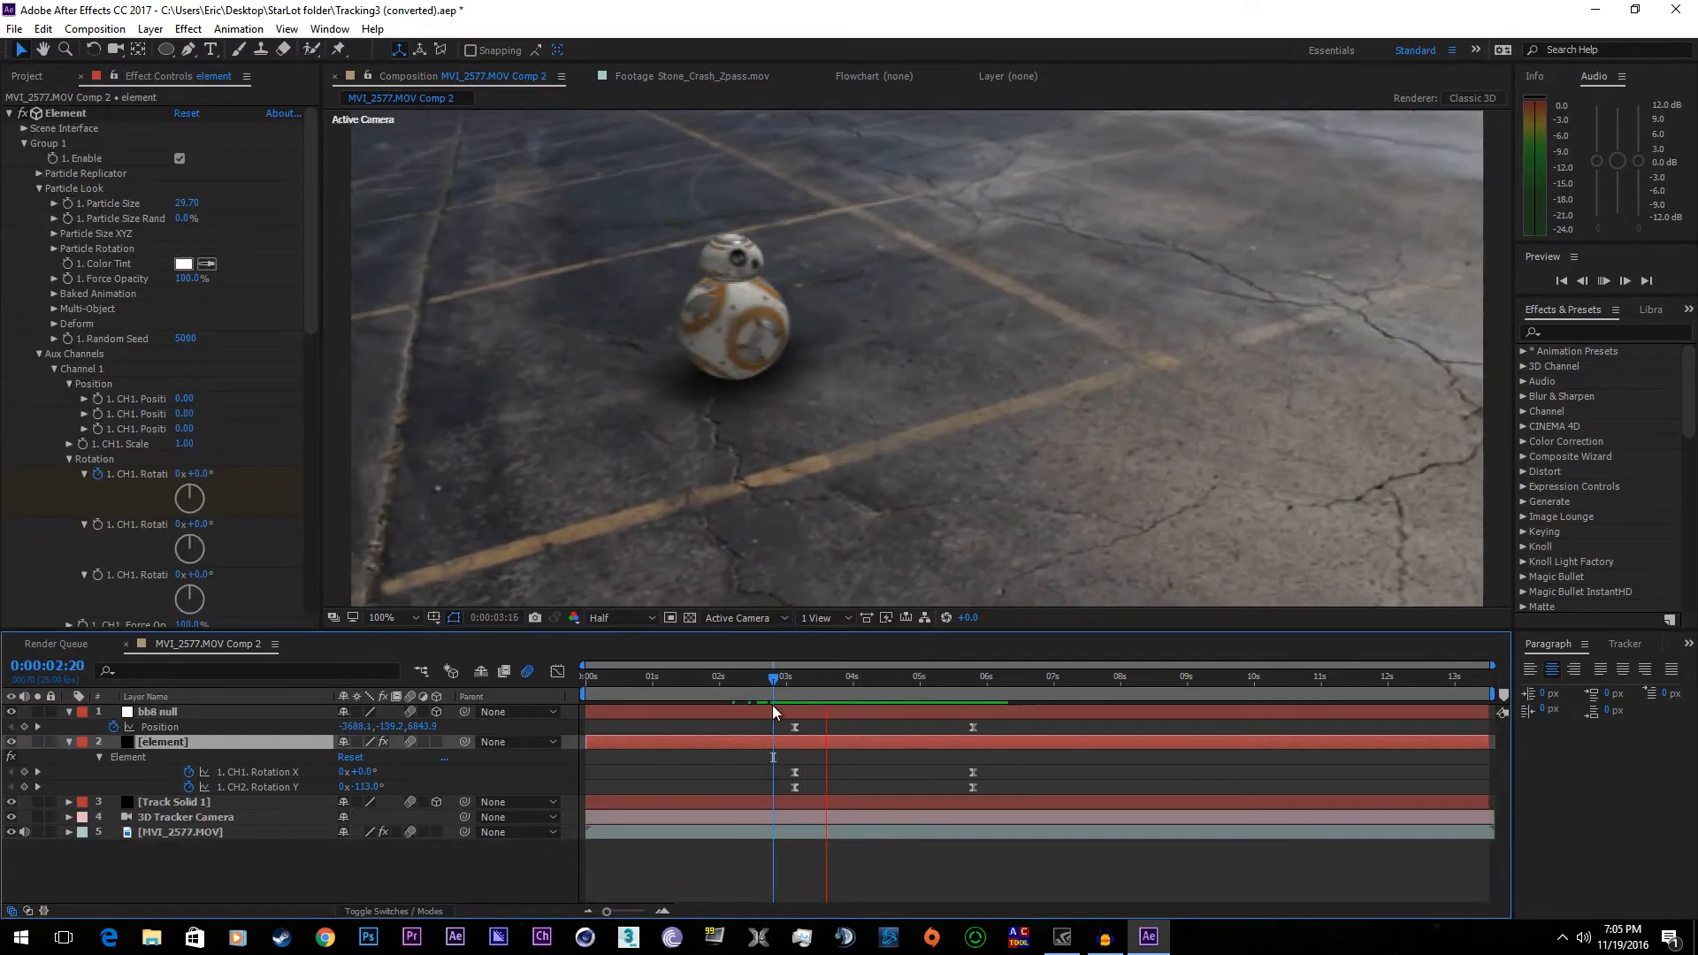
- Stop the preview and expand the Lighting options in the Element effect's Render Settings on the element layer
key(space)
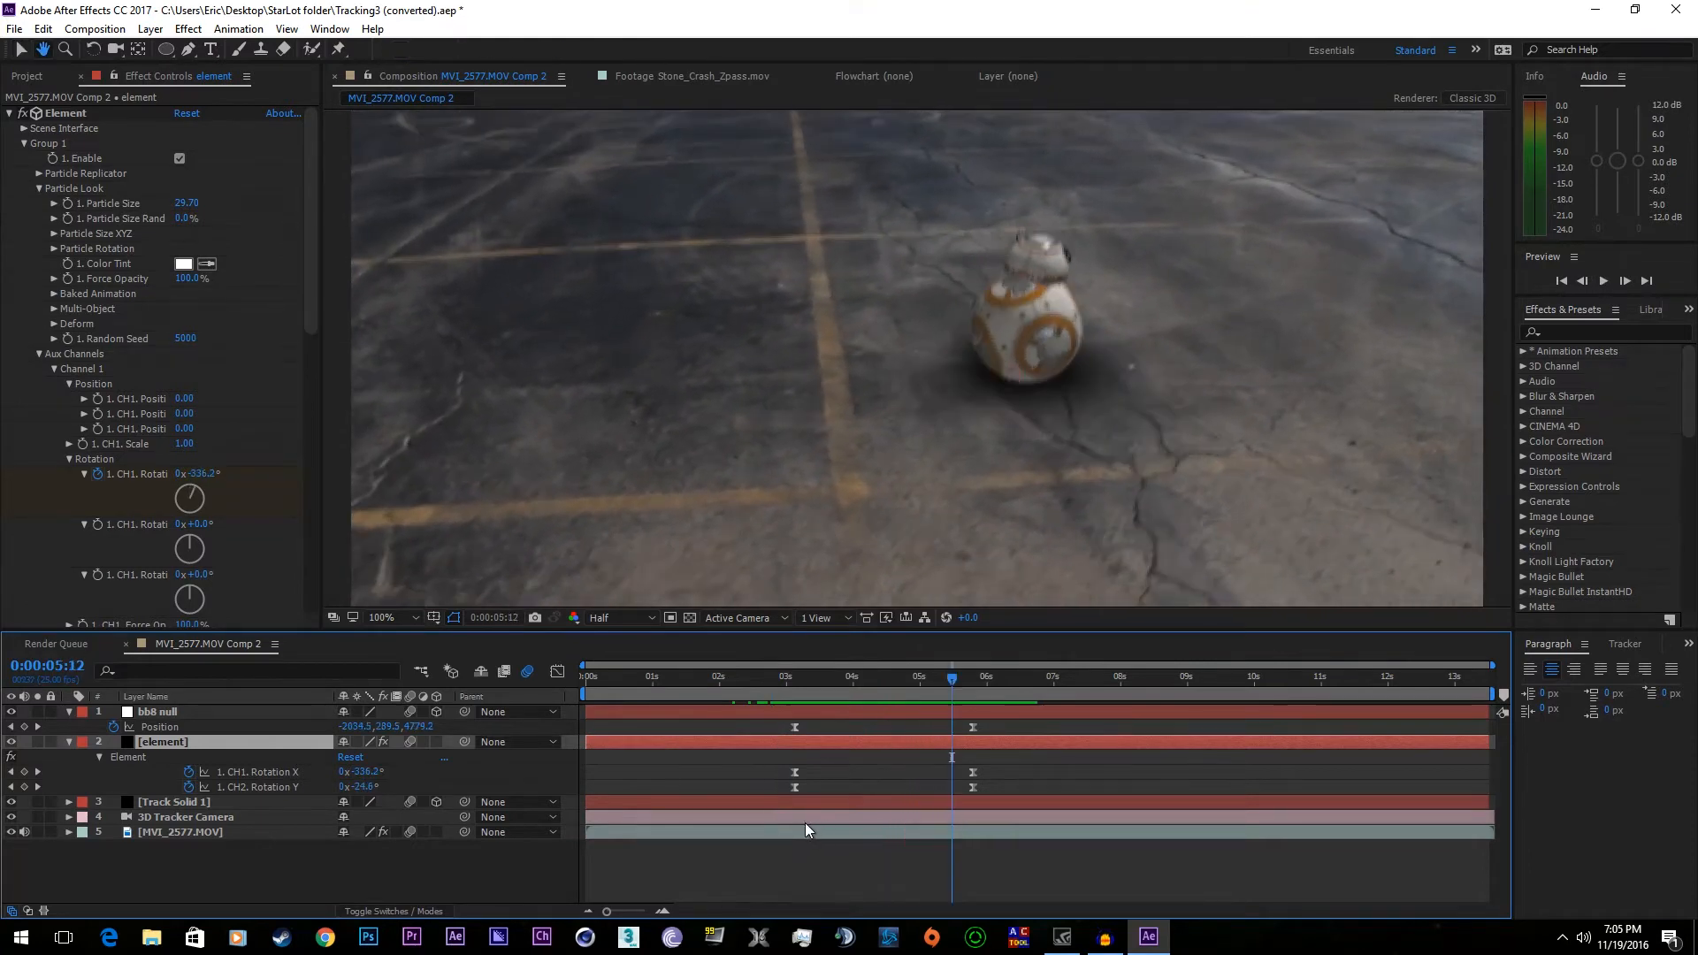
click(174, 804)
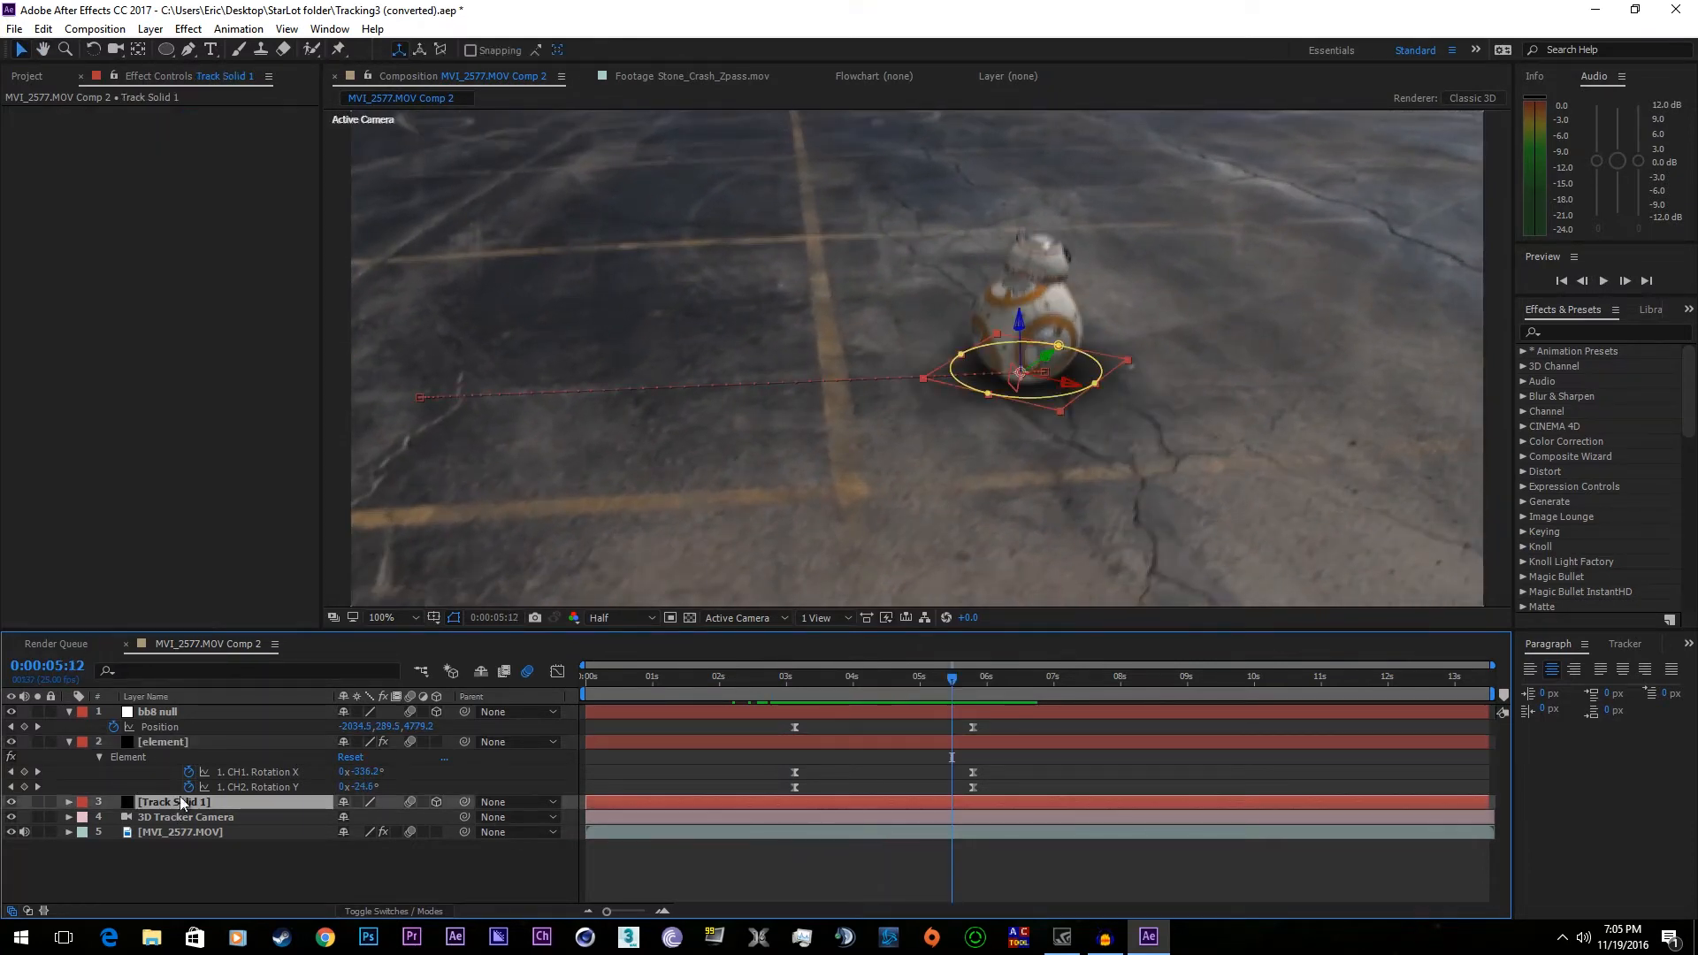
click(191, 742)
scroll(212, 443, down, 10)
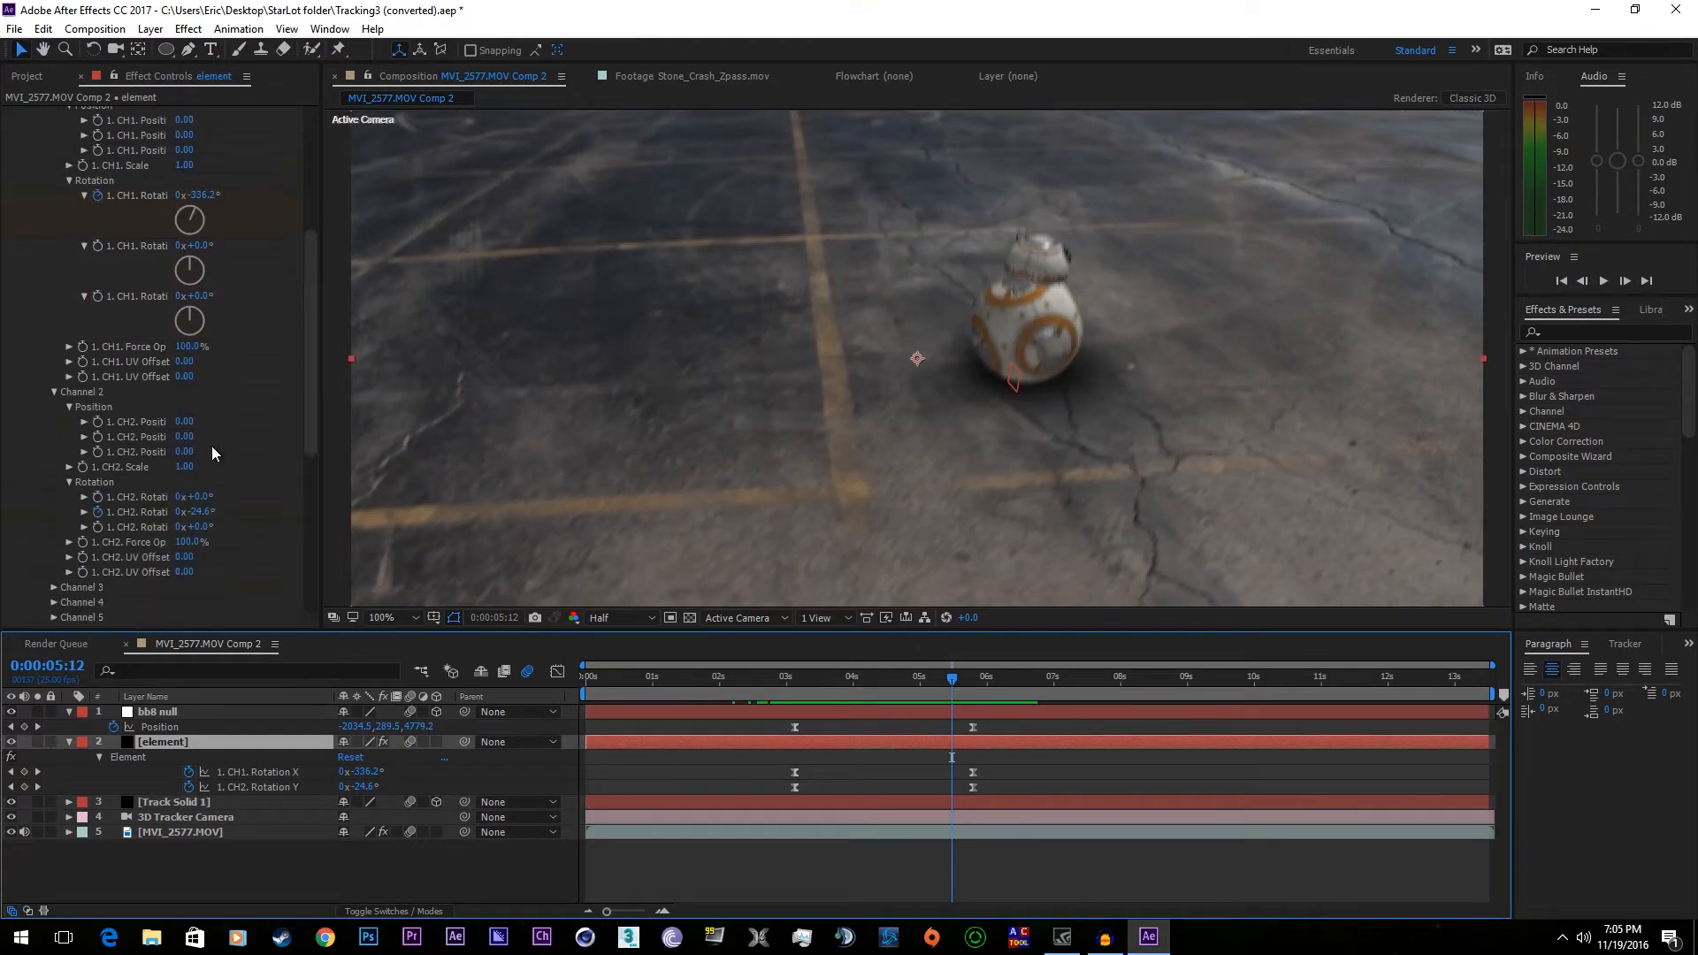
click(24, 589)
scroll(235, 497, down, 4)
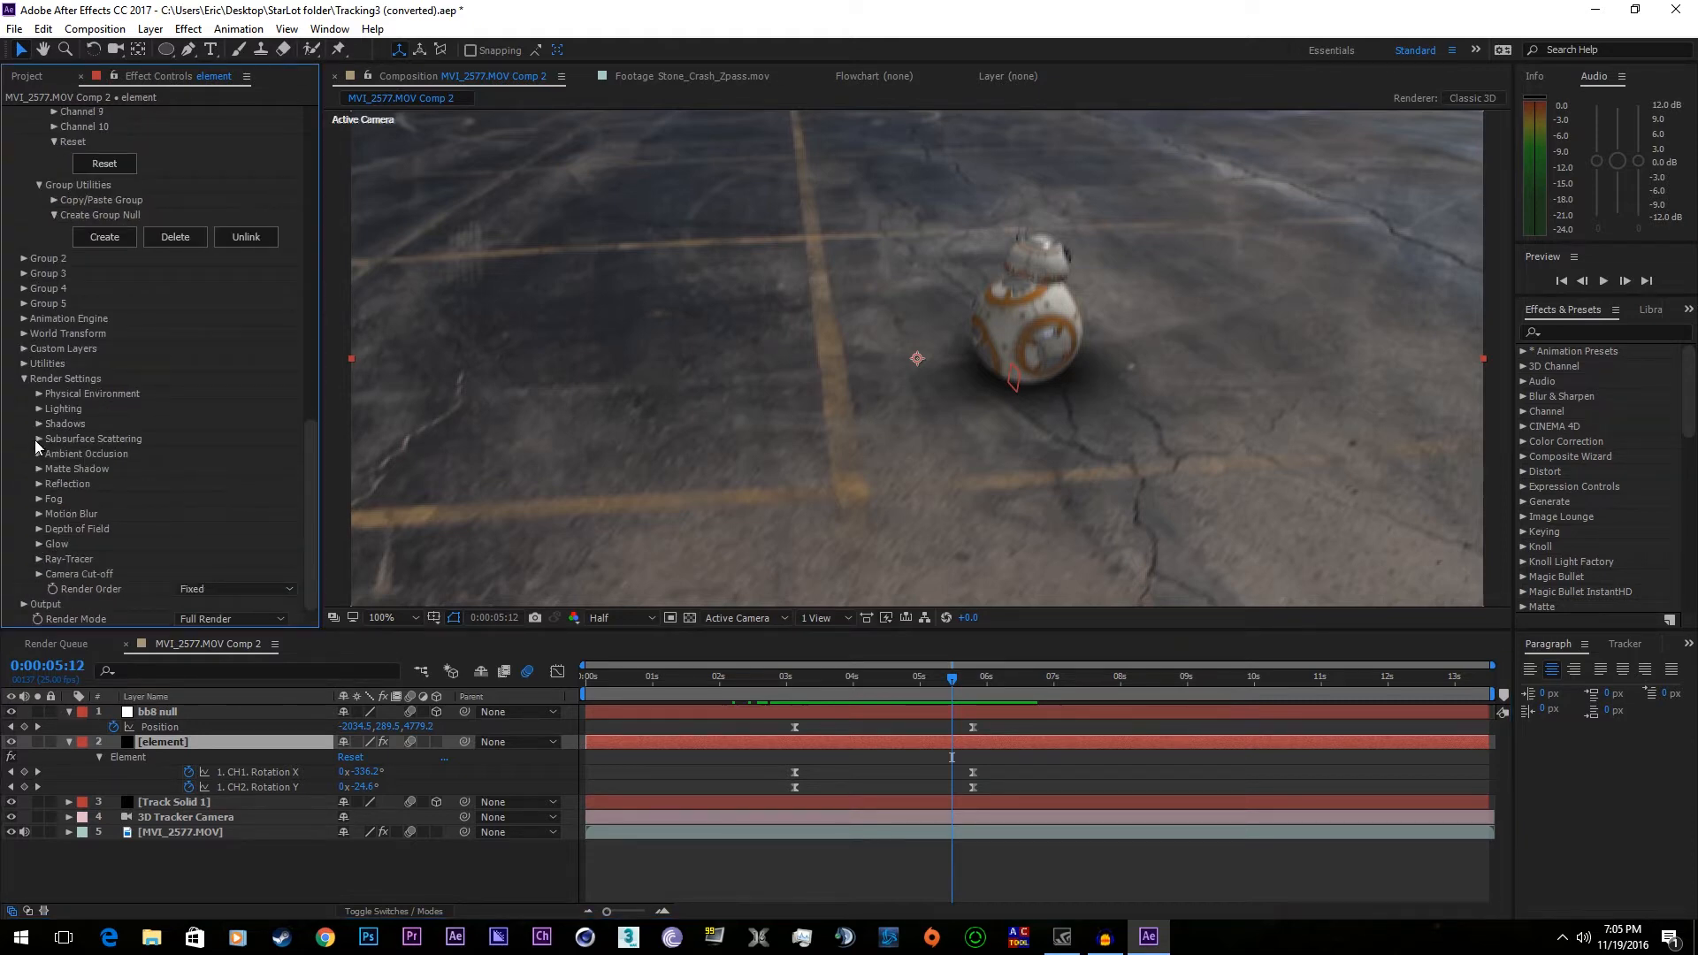
click(39, 409)
- Save the project and set the Element effect's Add Lighting preset to Cinema
click(196, 455)
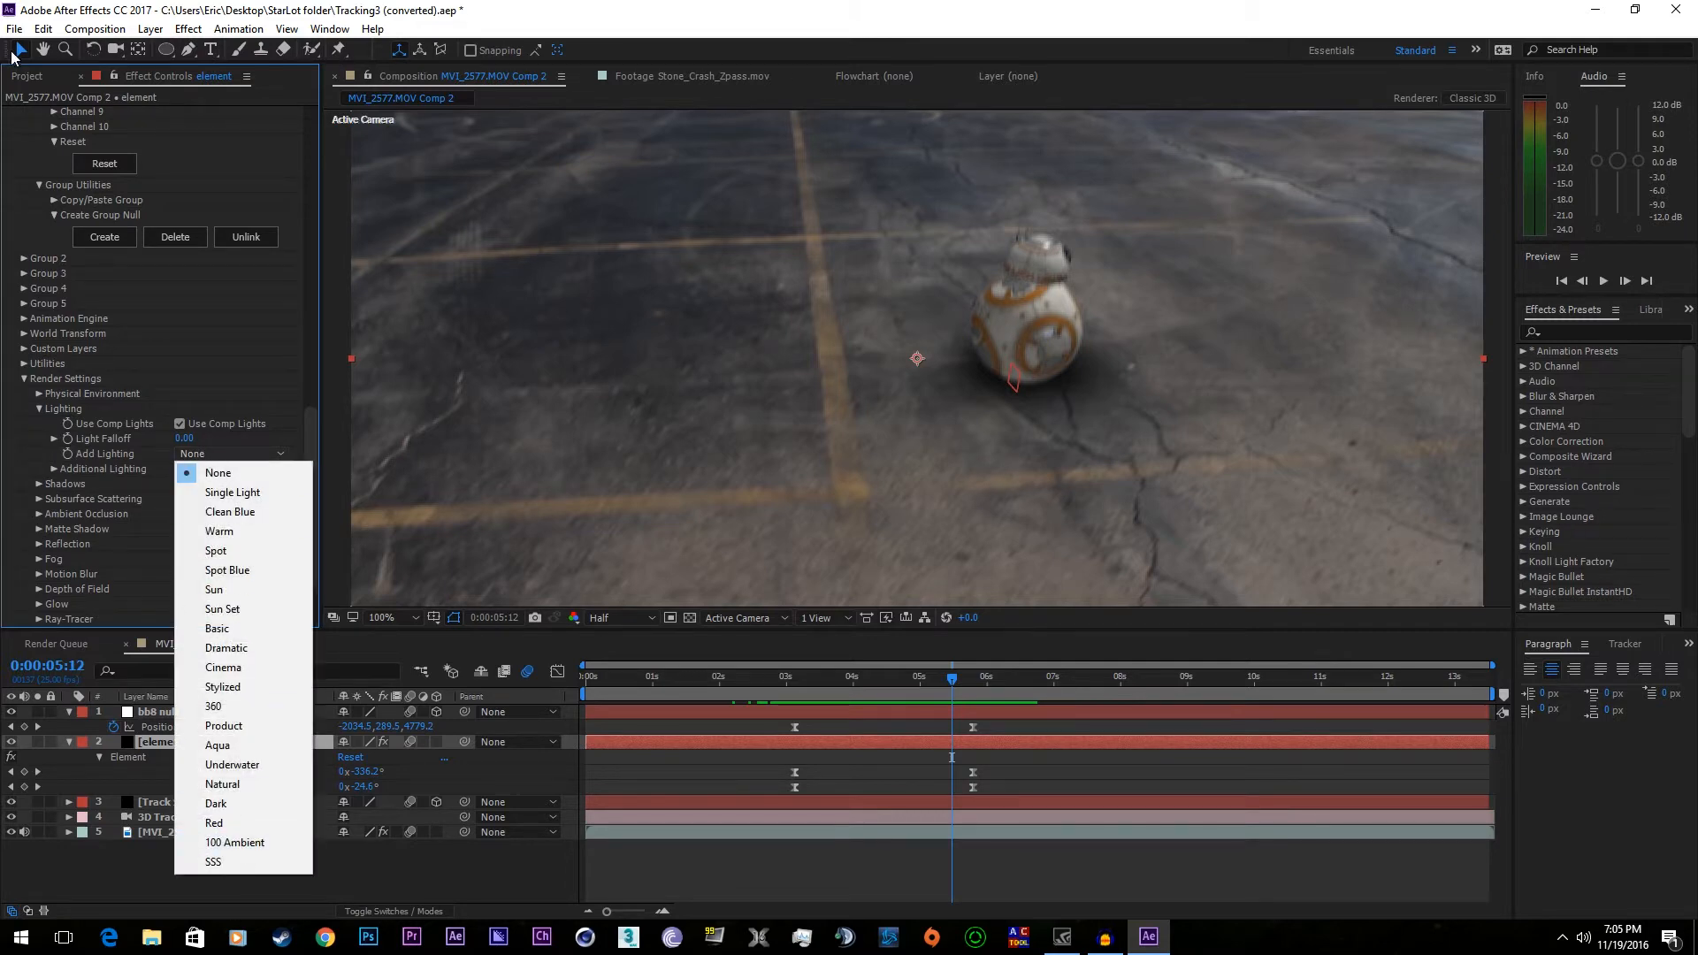
click(14, 29)
click(44, 190)
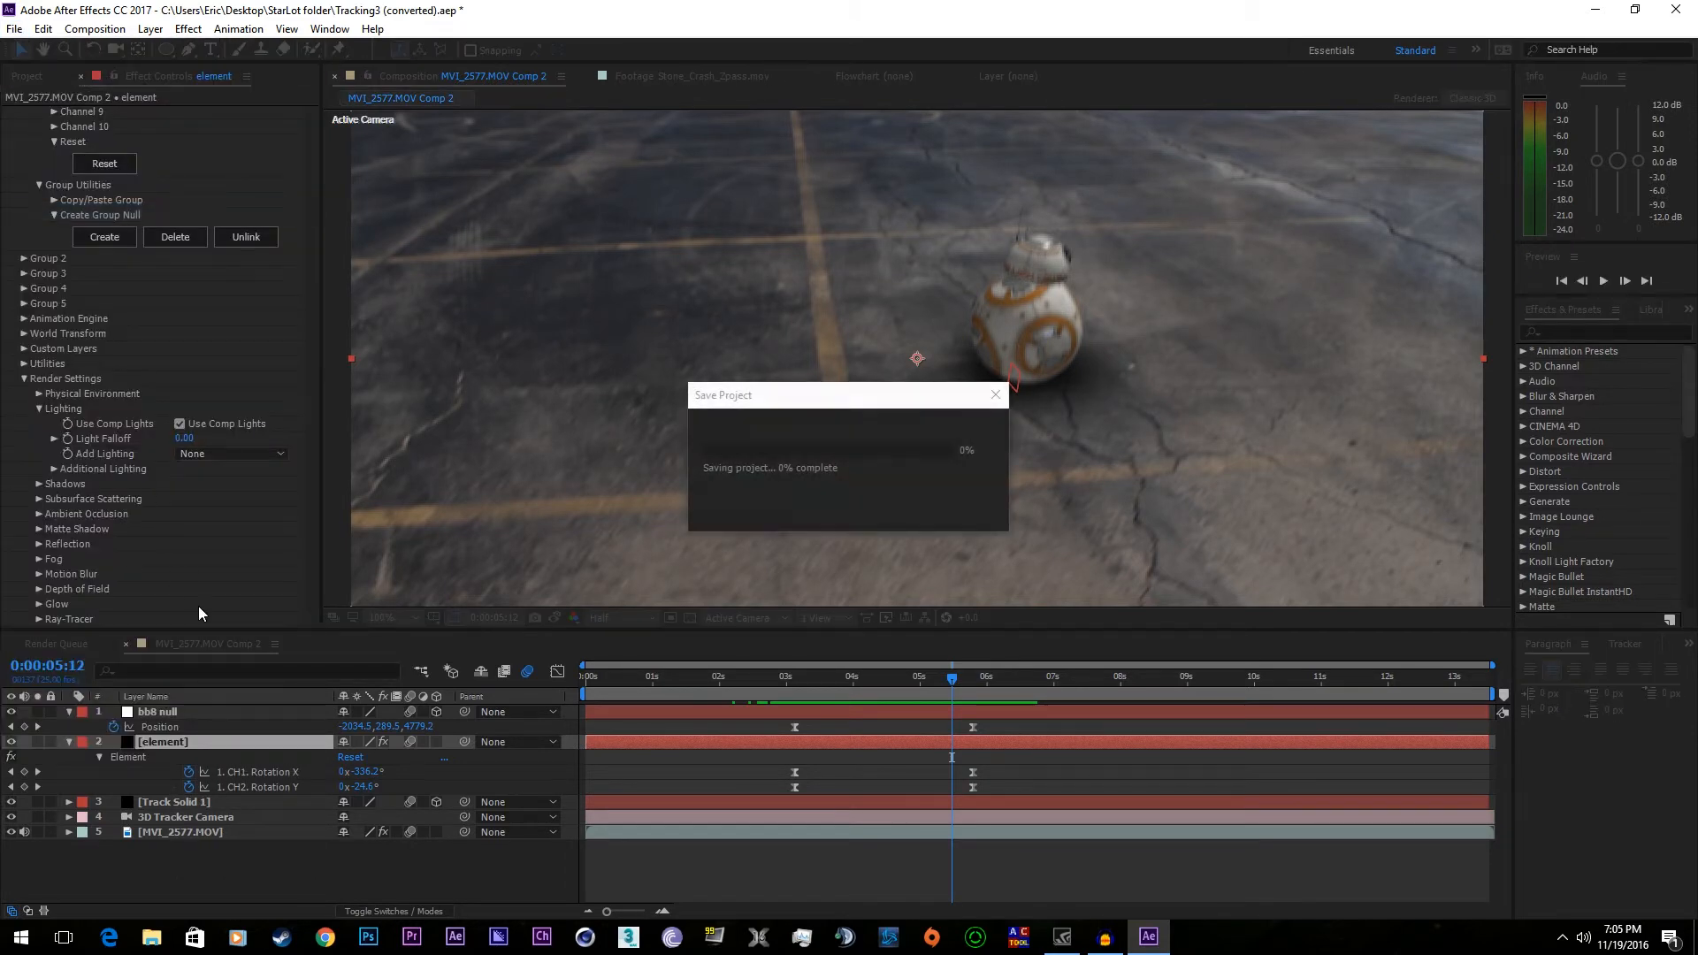
click(210, 455)
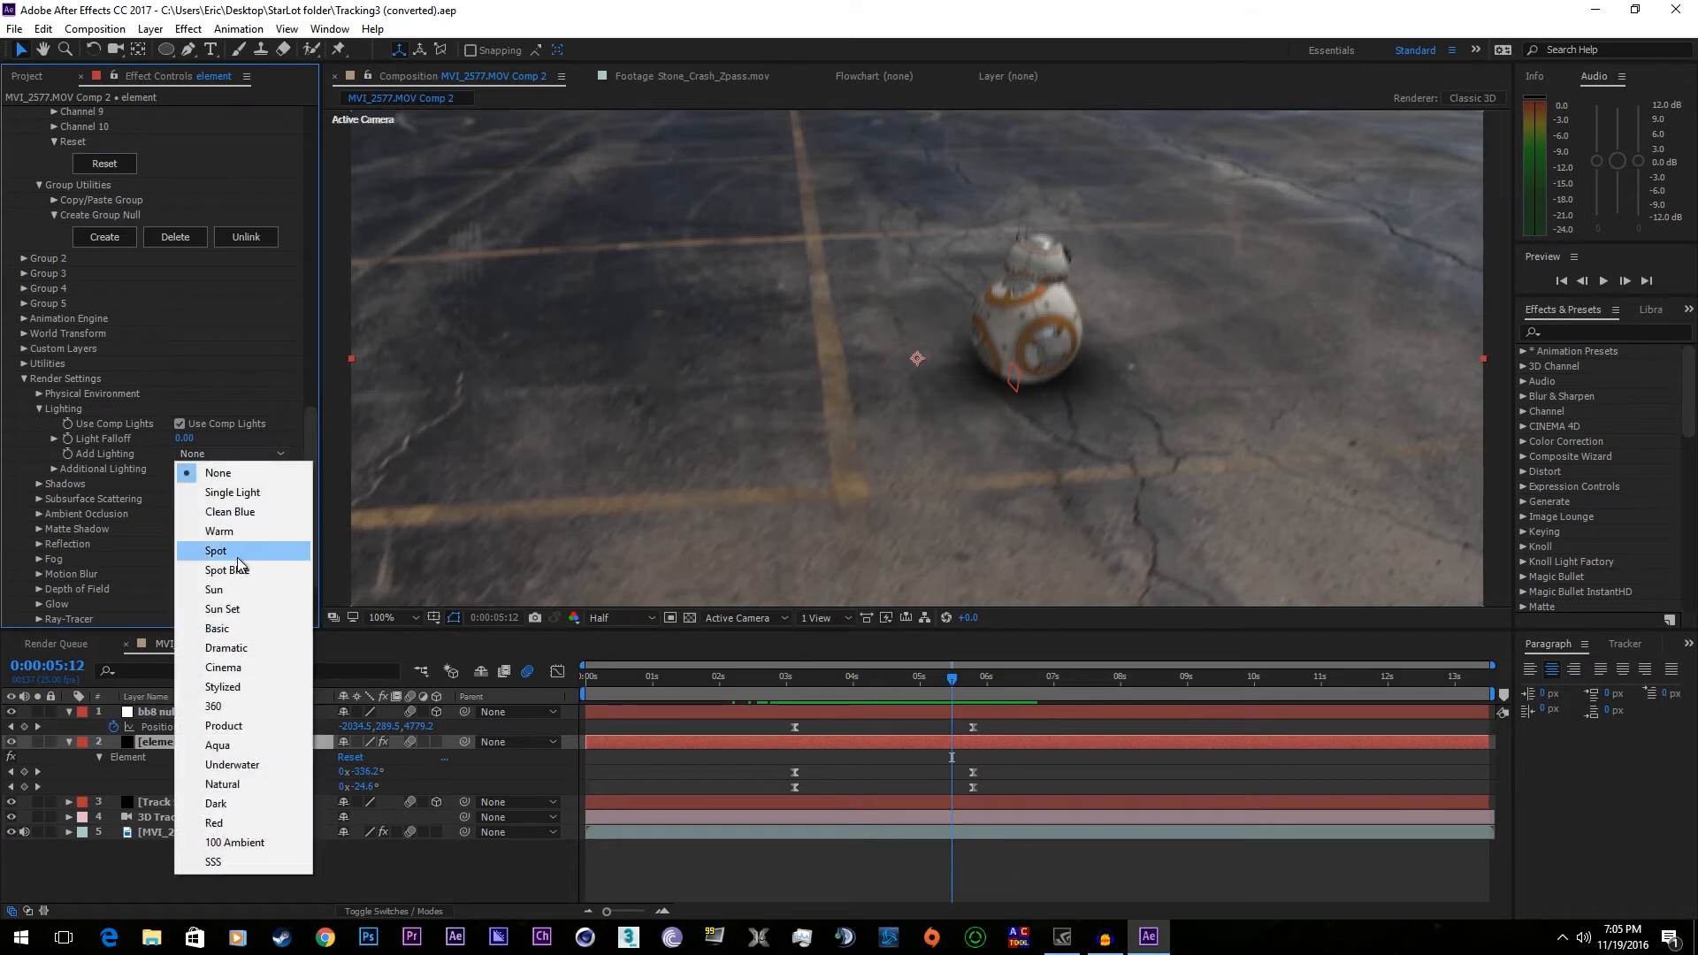
click(256, 667)
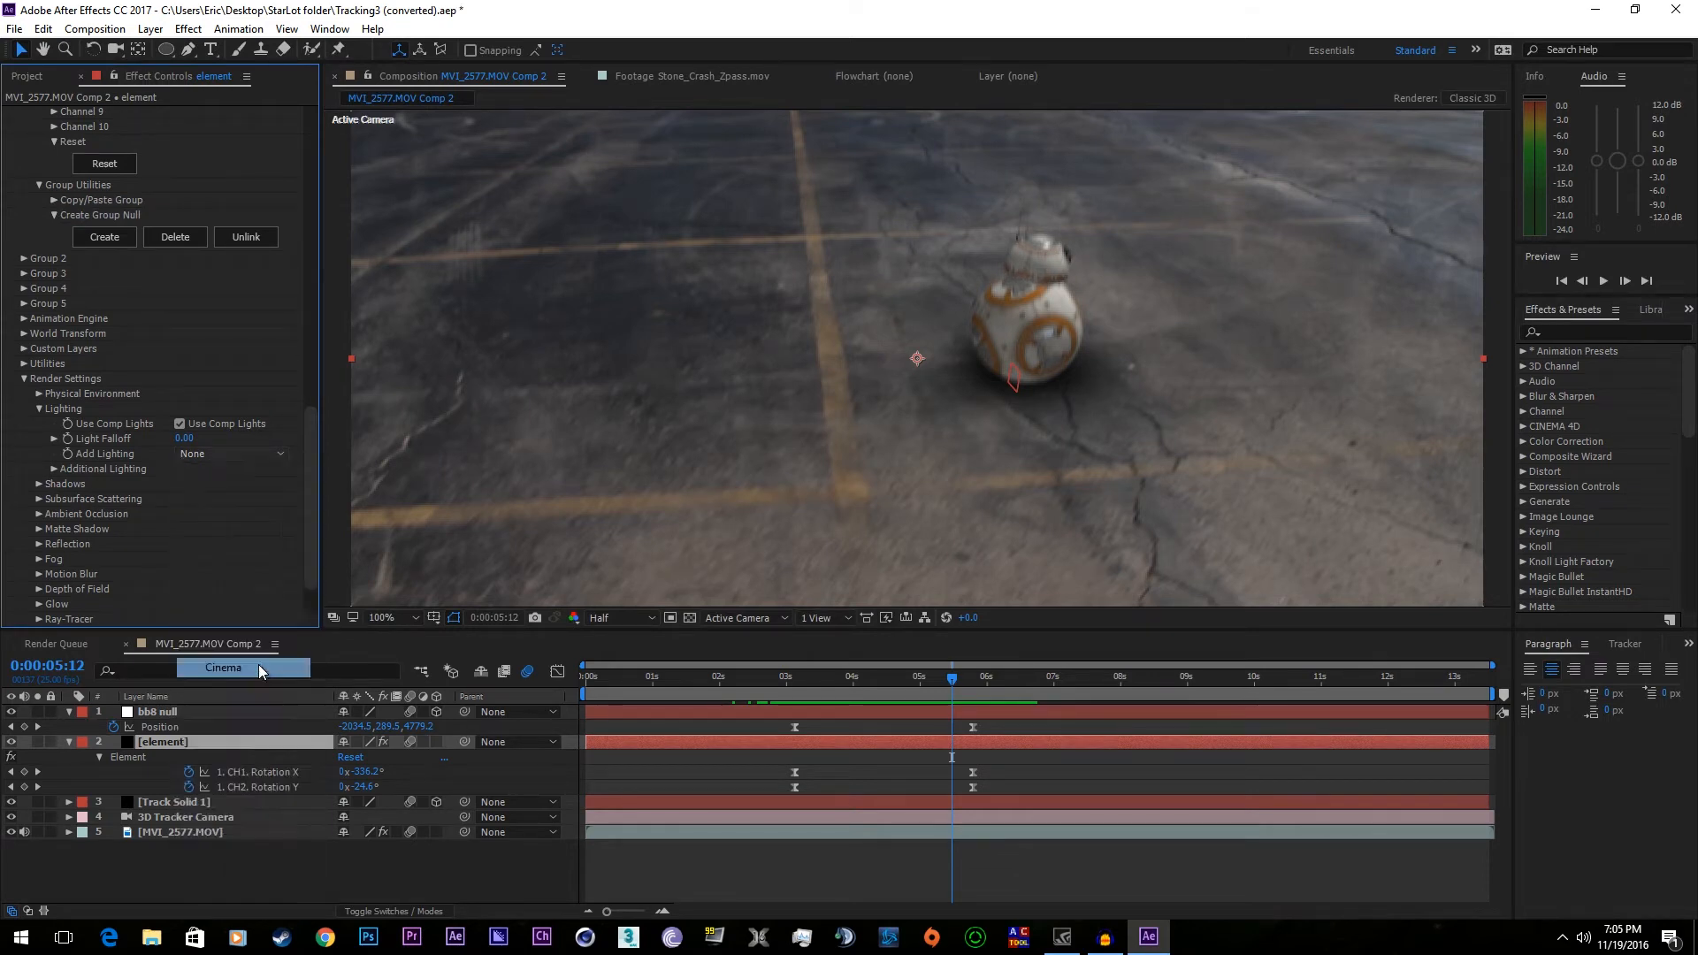
- Try the Sun Set preset for the Element effect's Add Lighting option and settle on Single Light
click(221, 454)
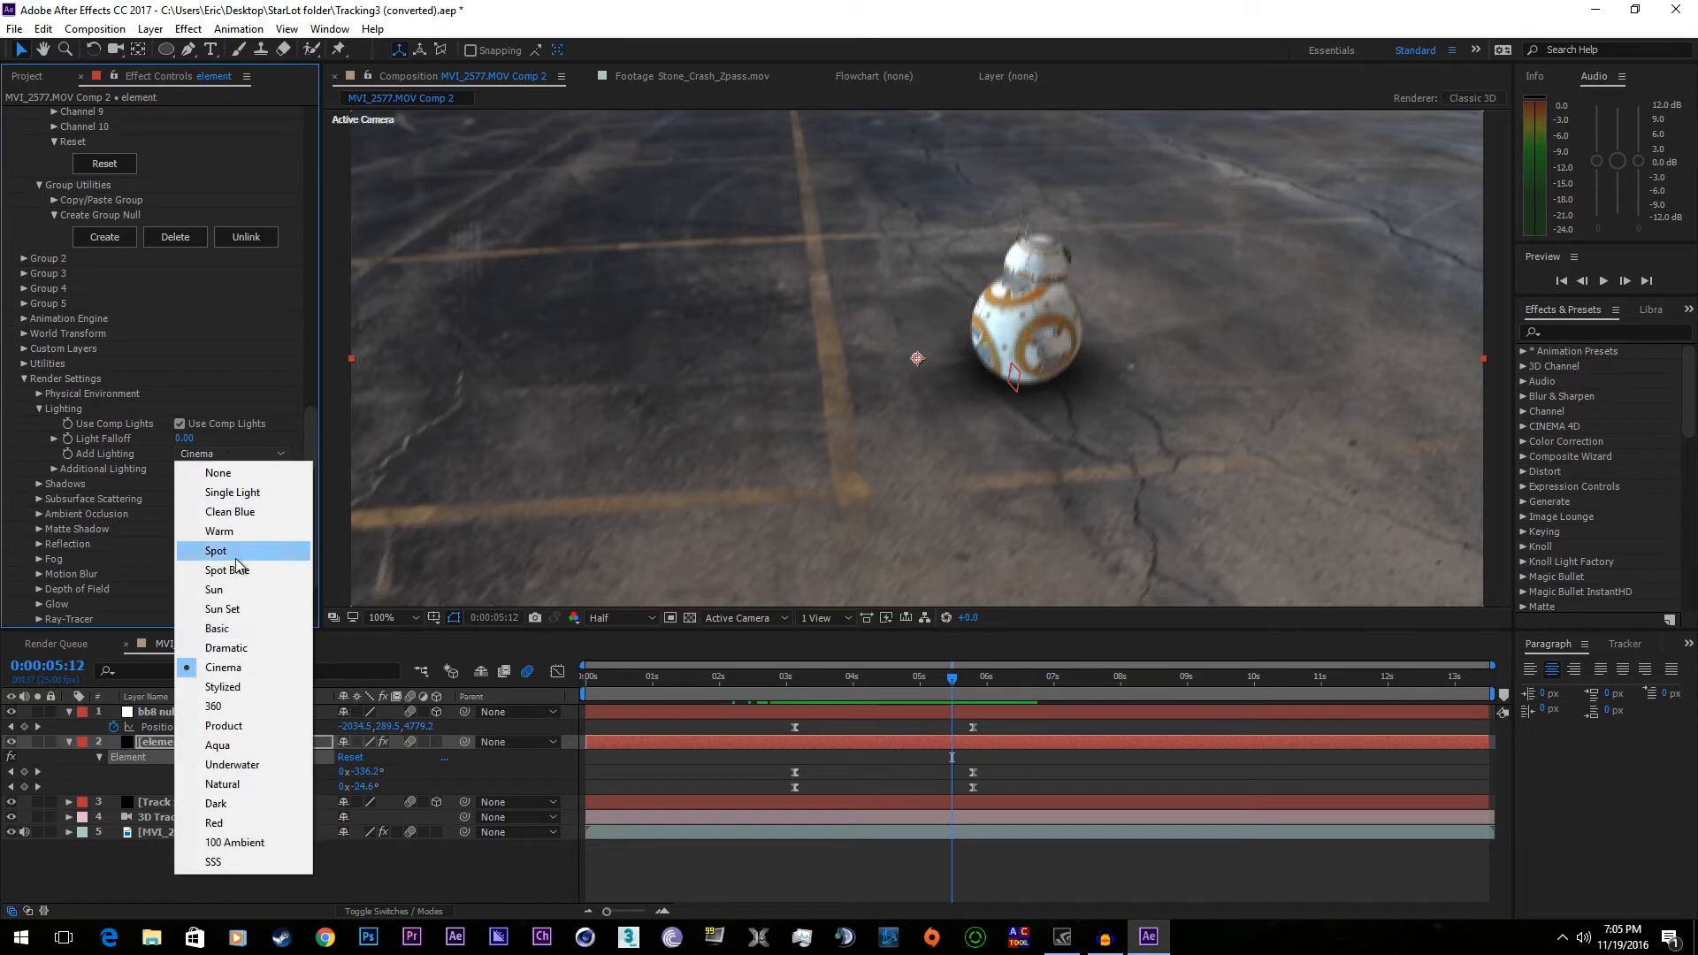
click(243, 611)
click(244, 454)
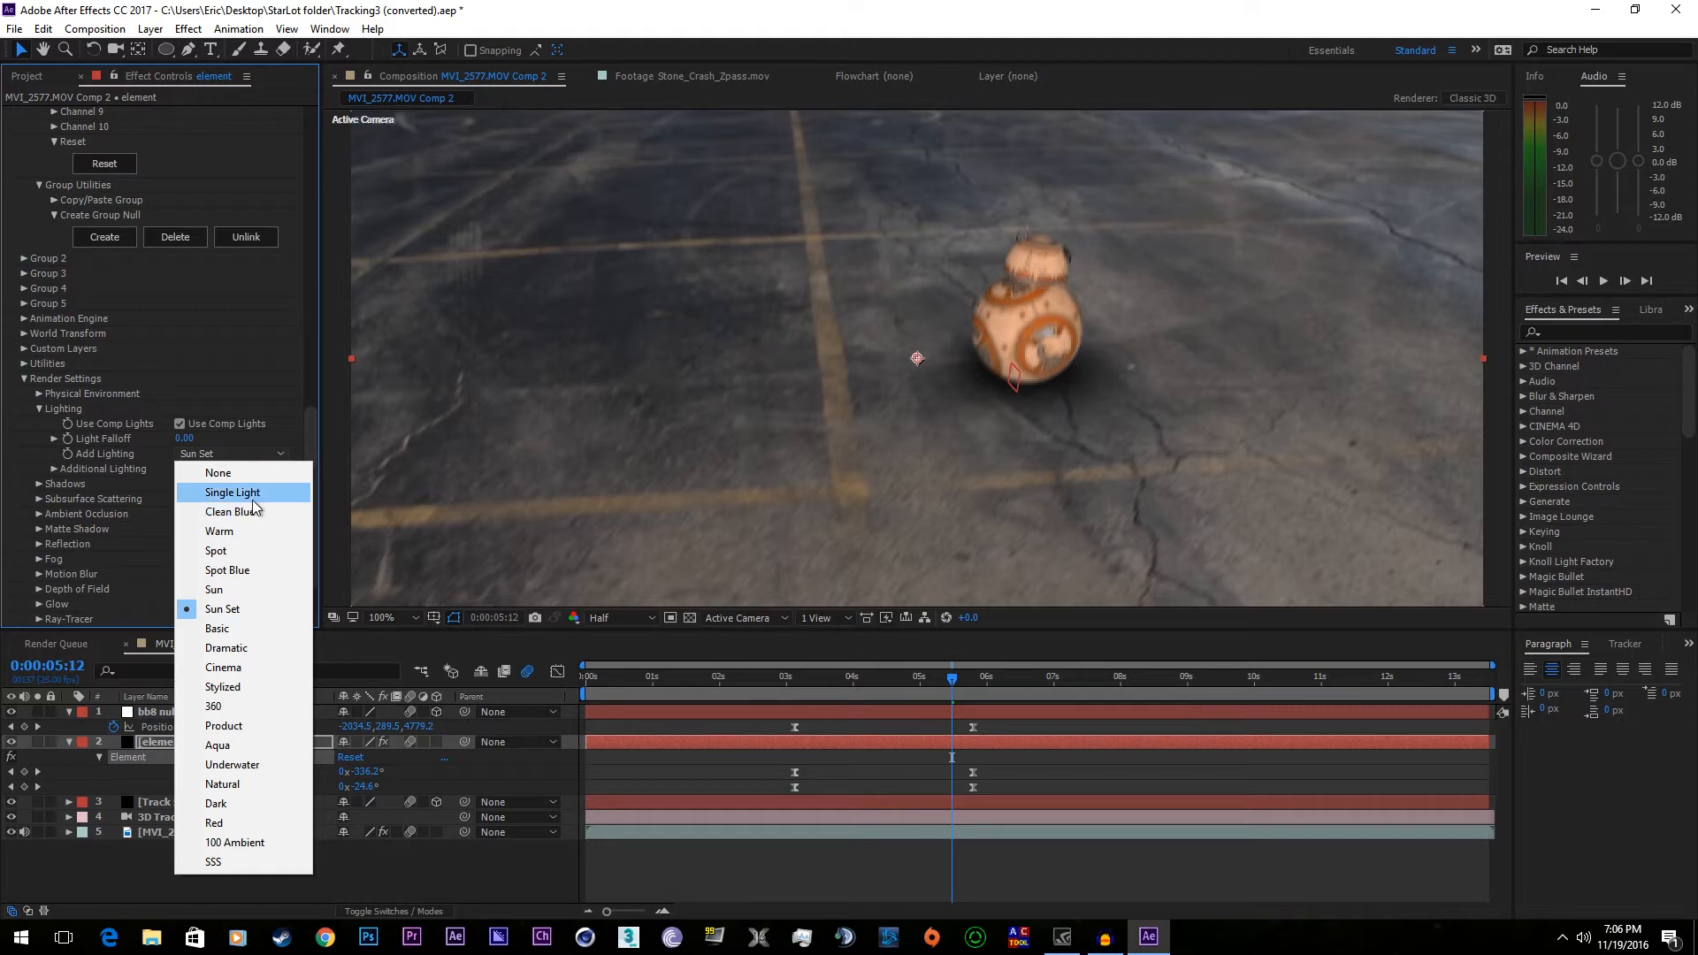
click(253, 493)
key(comma)
key(comma)
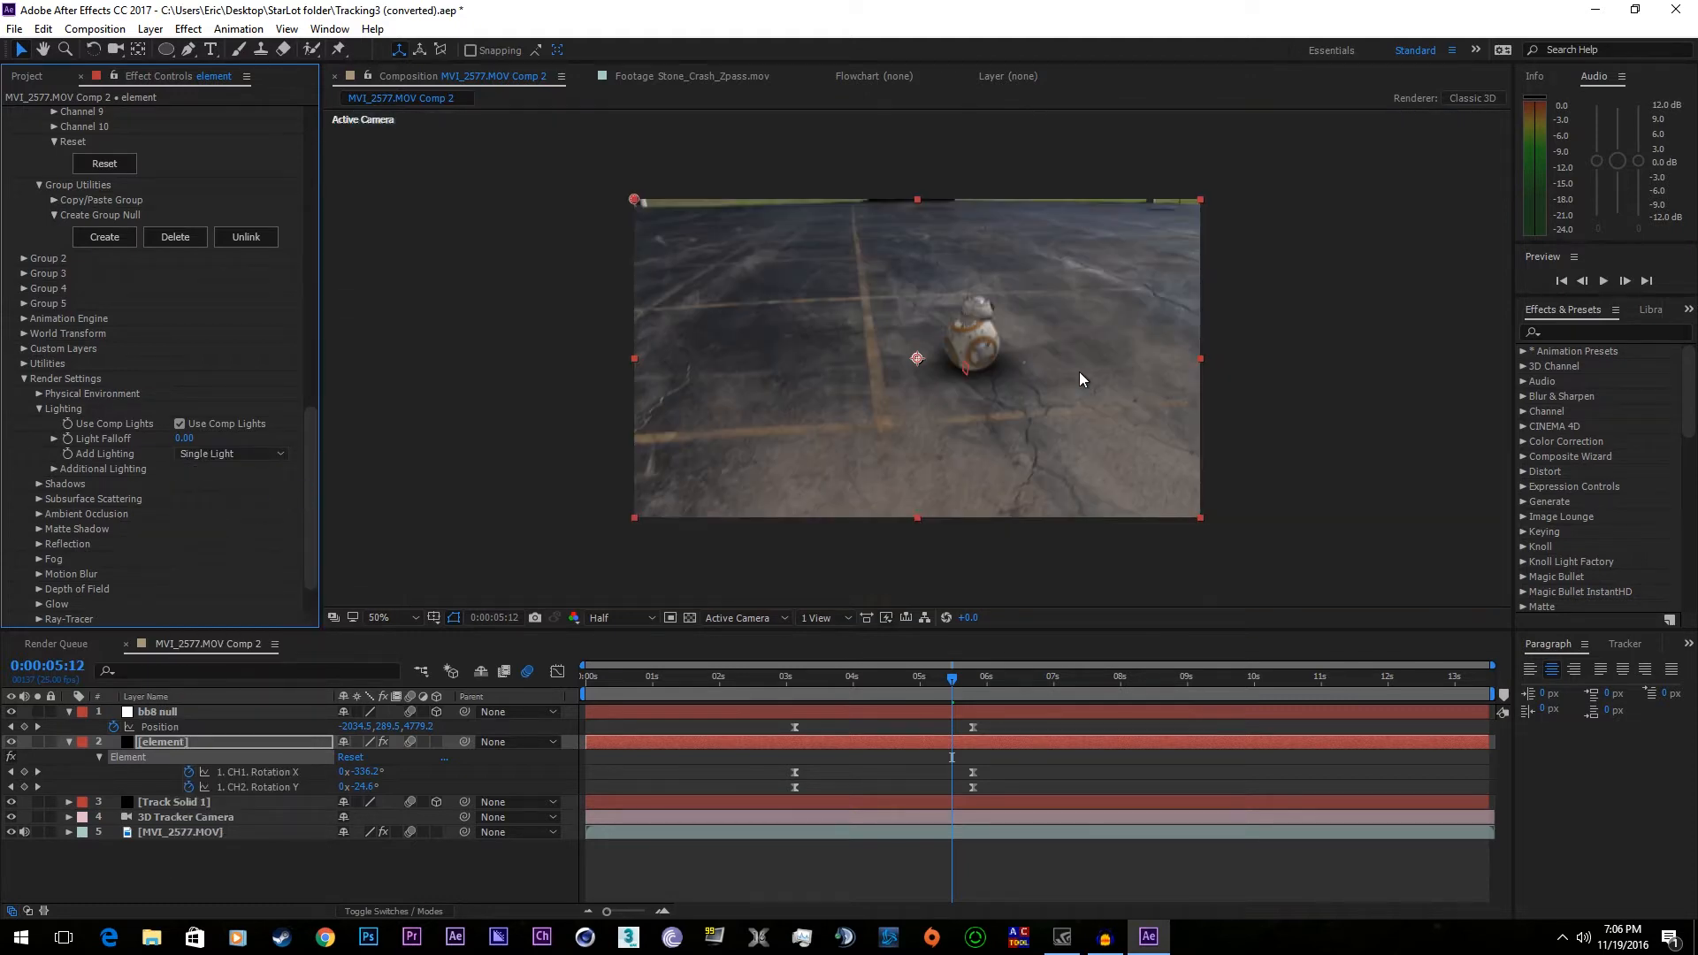
- Show the 3D Camera Tracker points of the MVI_2577.MOV layer and move the playhead to 0:00:13:01
click(1022, 821)
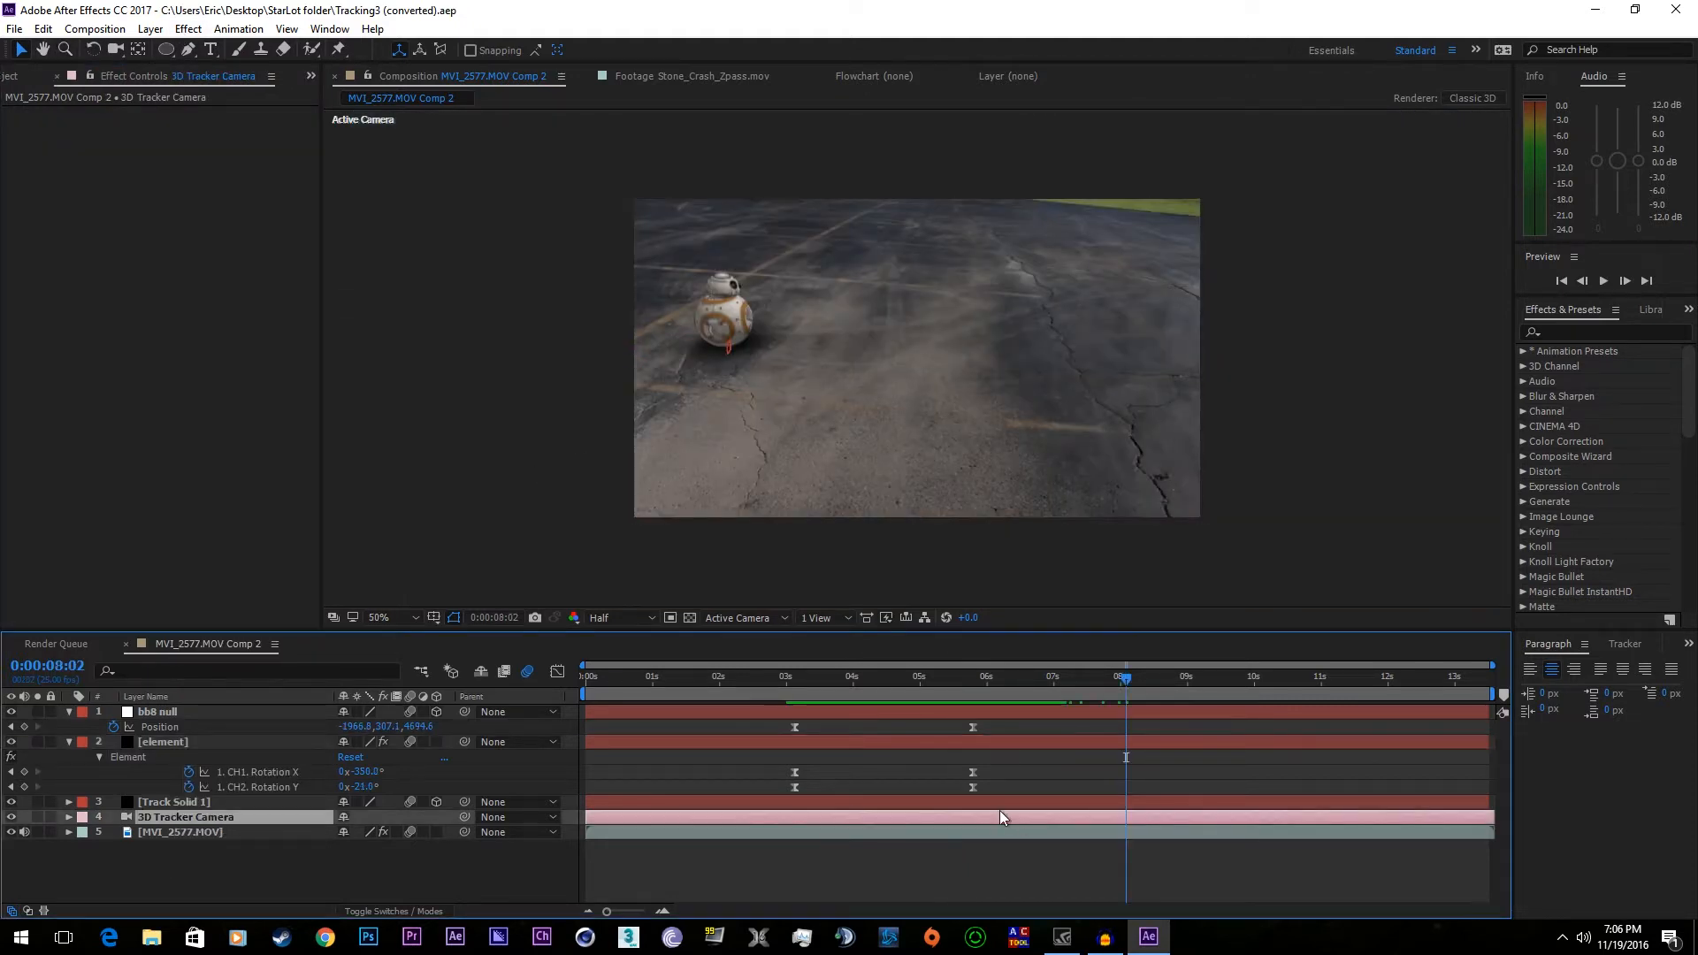
click(973, 803)
click(977, 817)
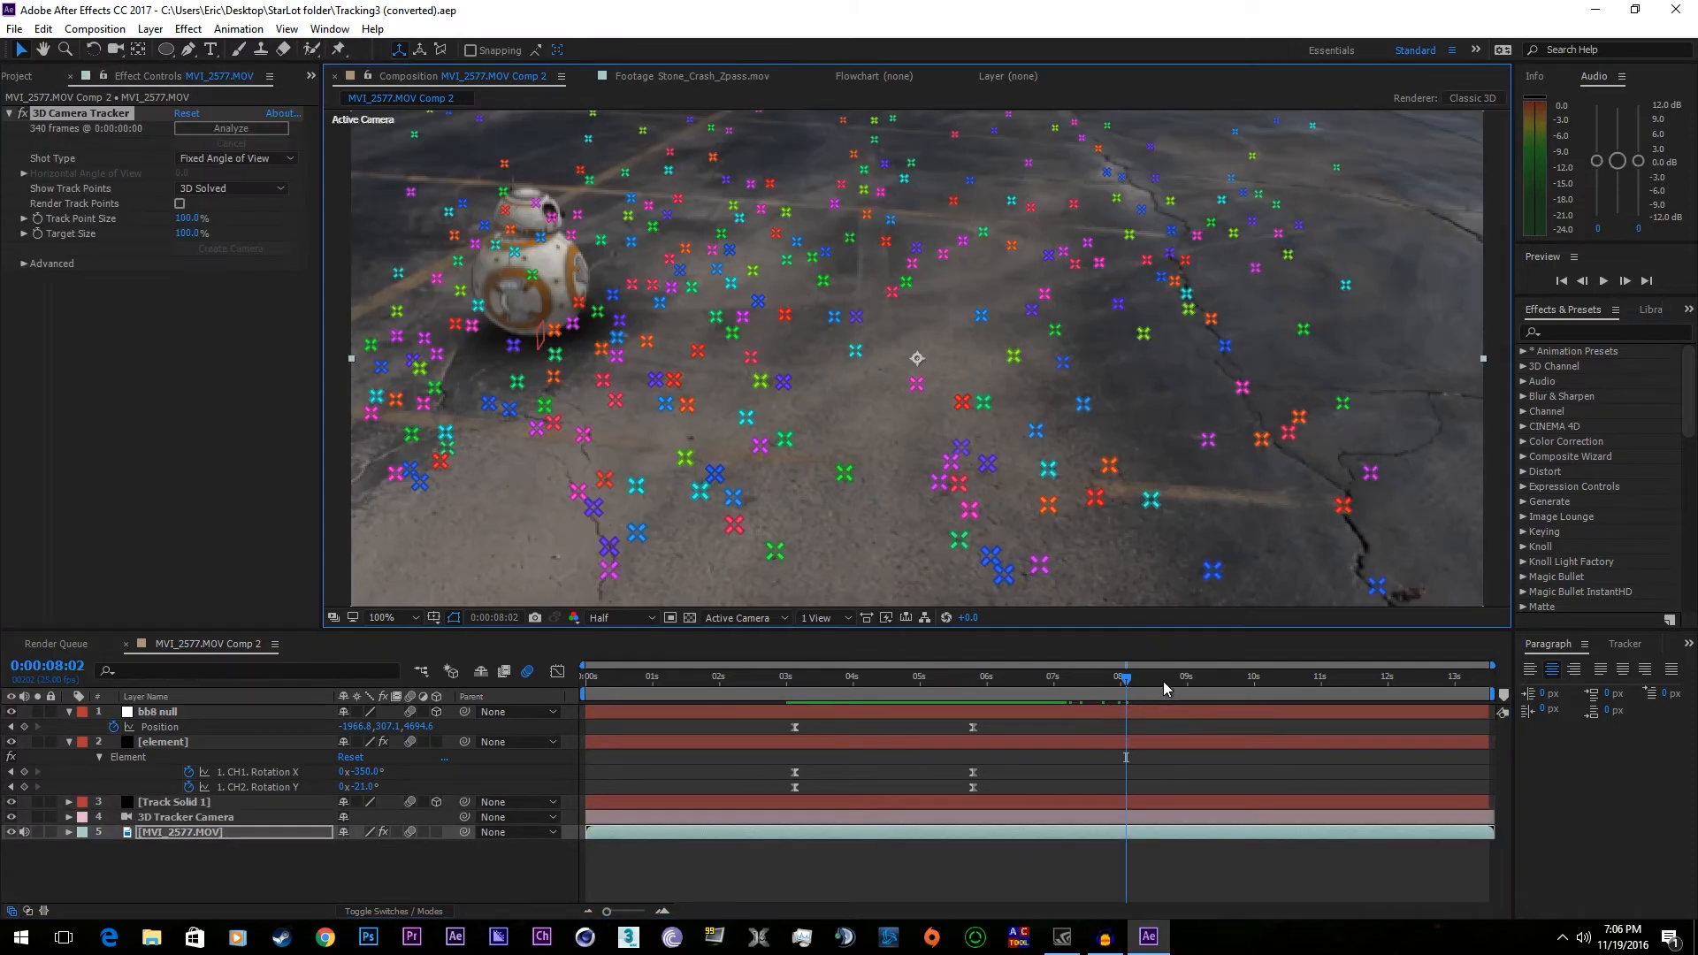
drag(1163, 683, 1262, 692)
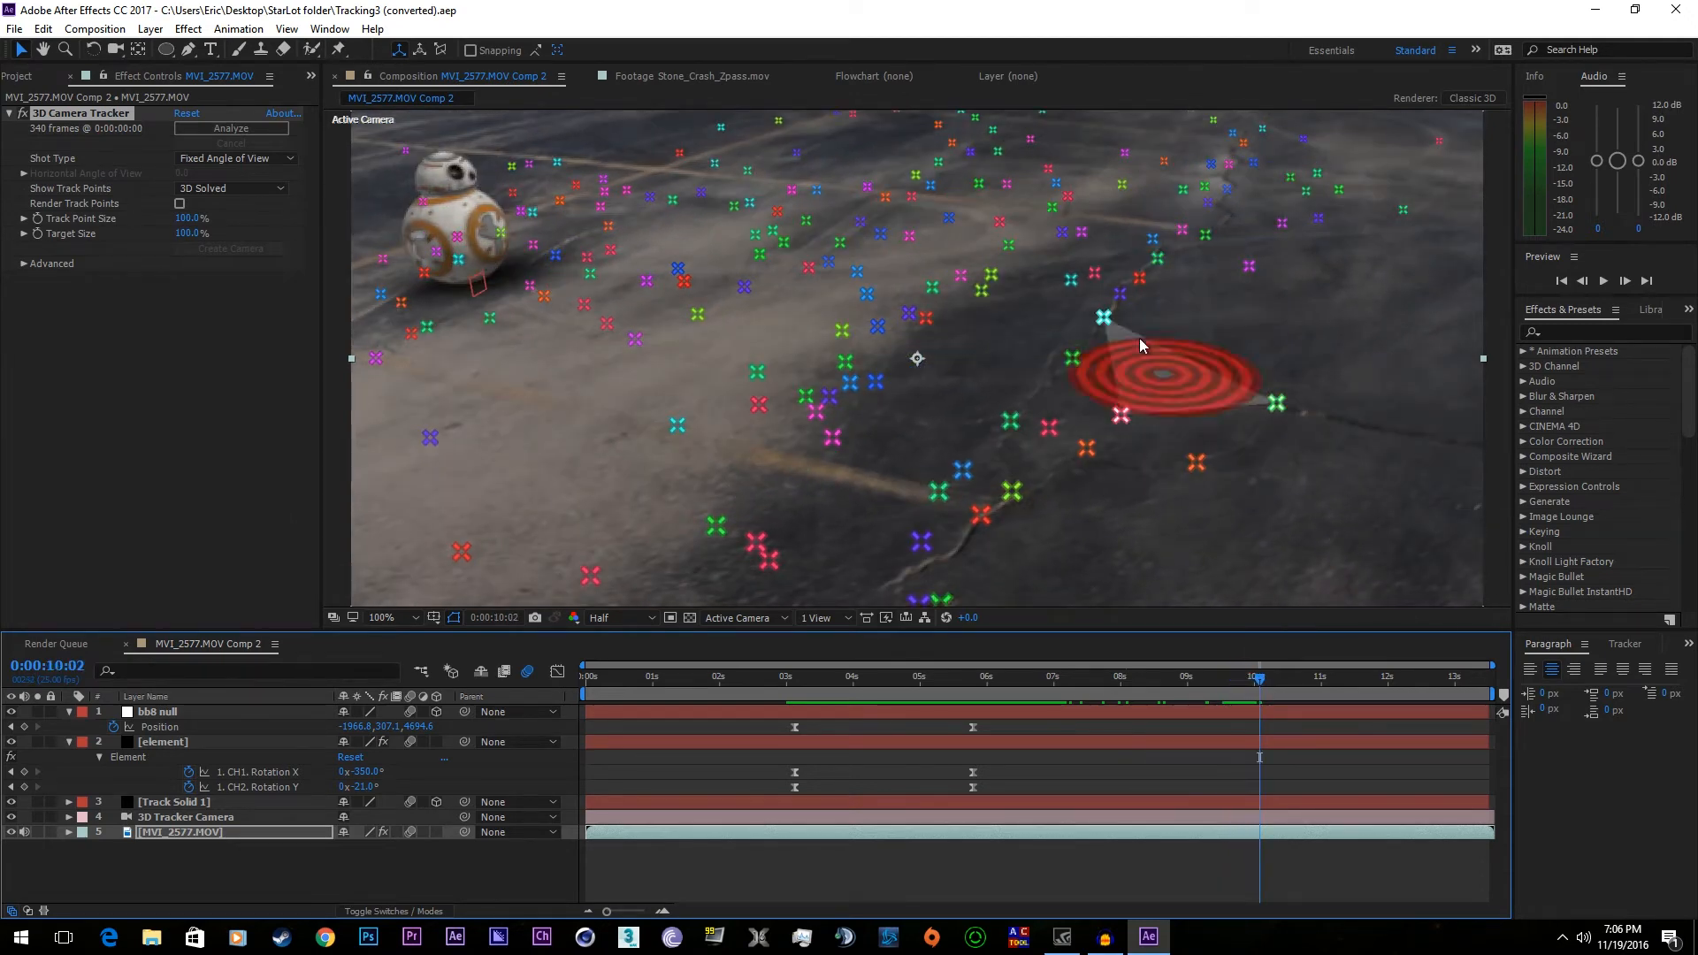
scroll(1137, 348, down, 1)
drag(1387, 687, 1459, 687)
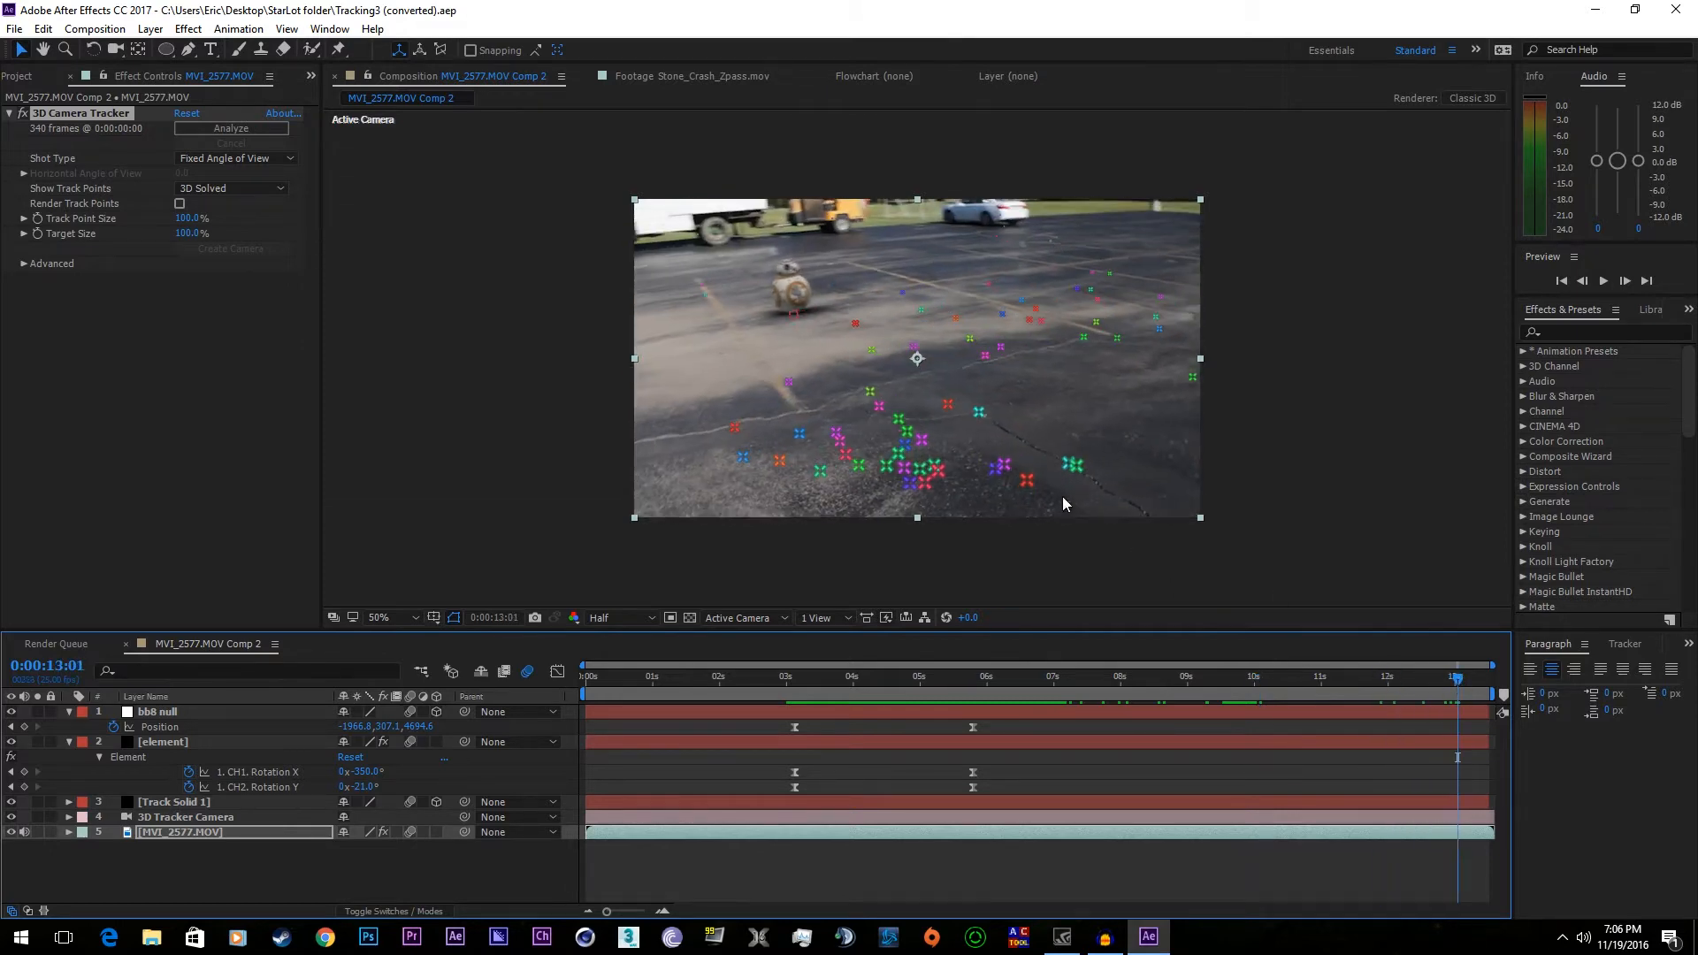
- Create a track solid from four ground track points around the crack in the middle foreground
click(978, 412)
shift+click(987, 356)
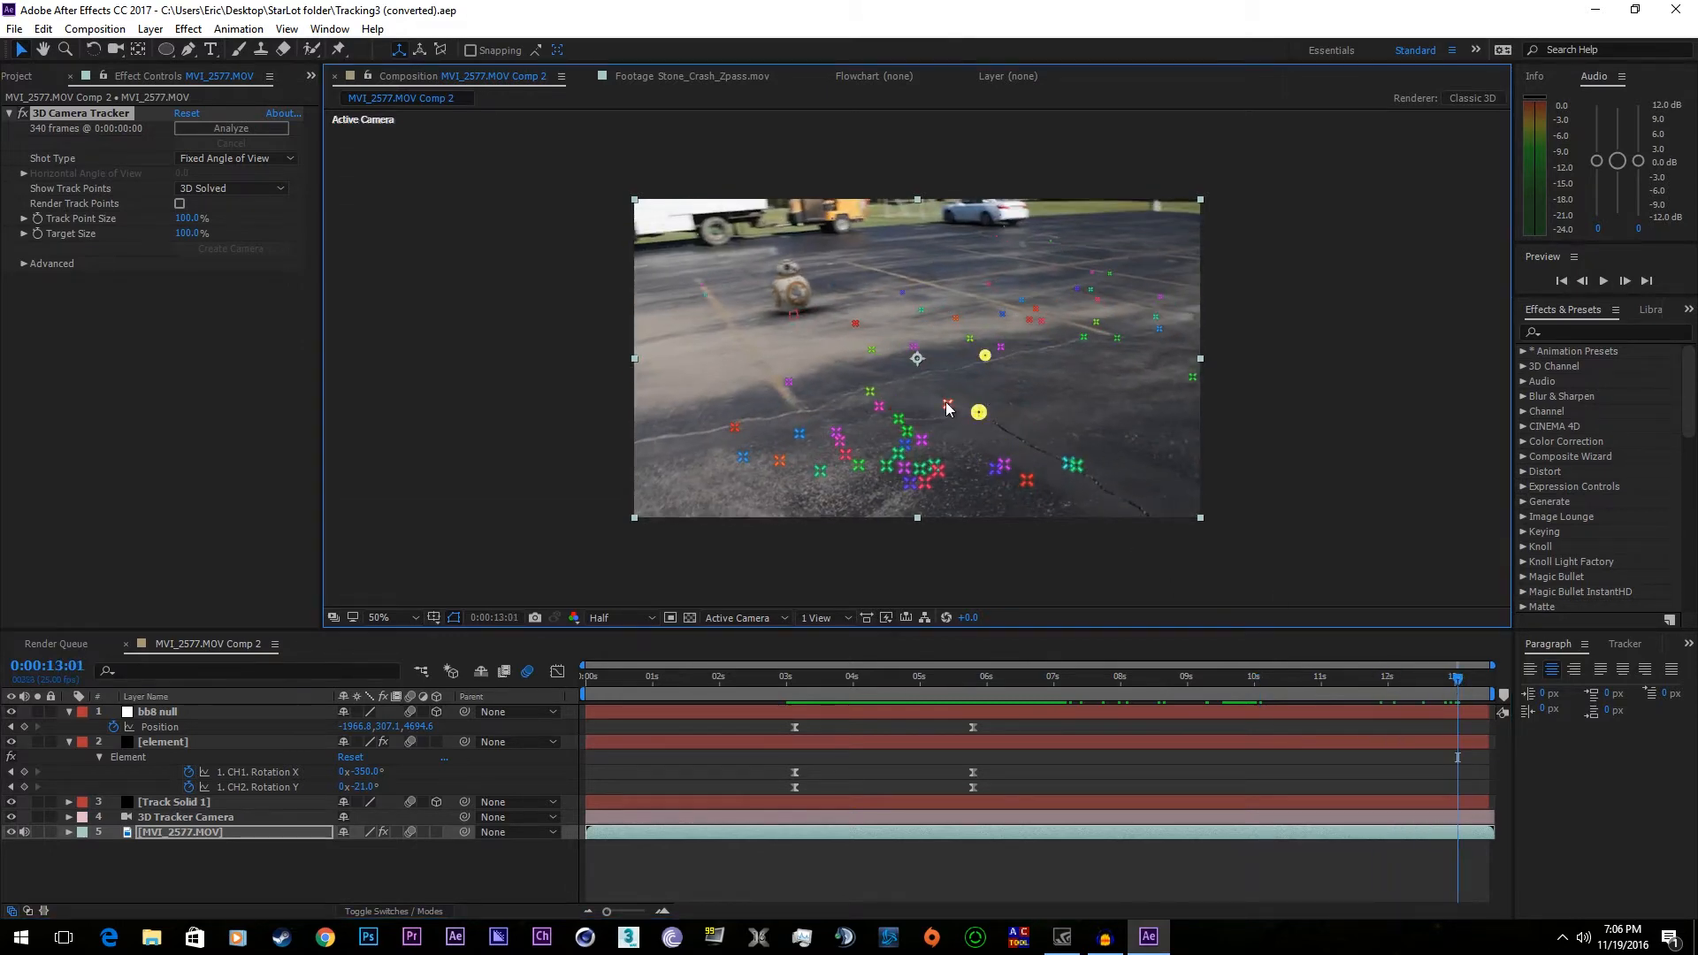
shift+click(900, 414)
shift+click(870, 390)
right_click(958, 386)
click(1017, 417)
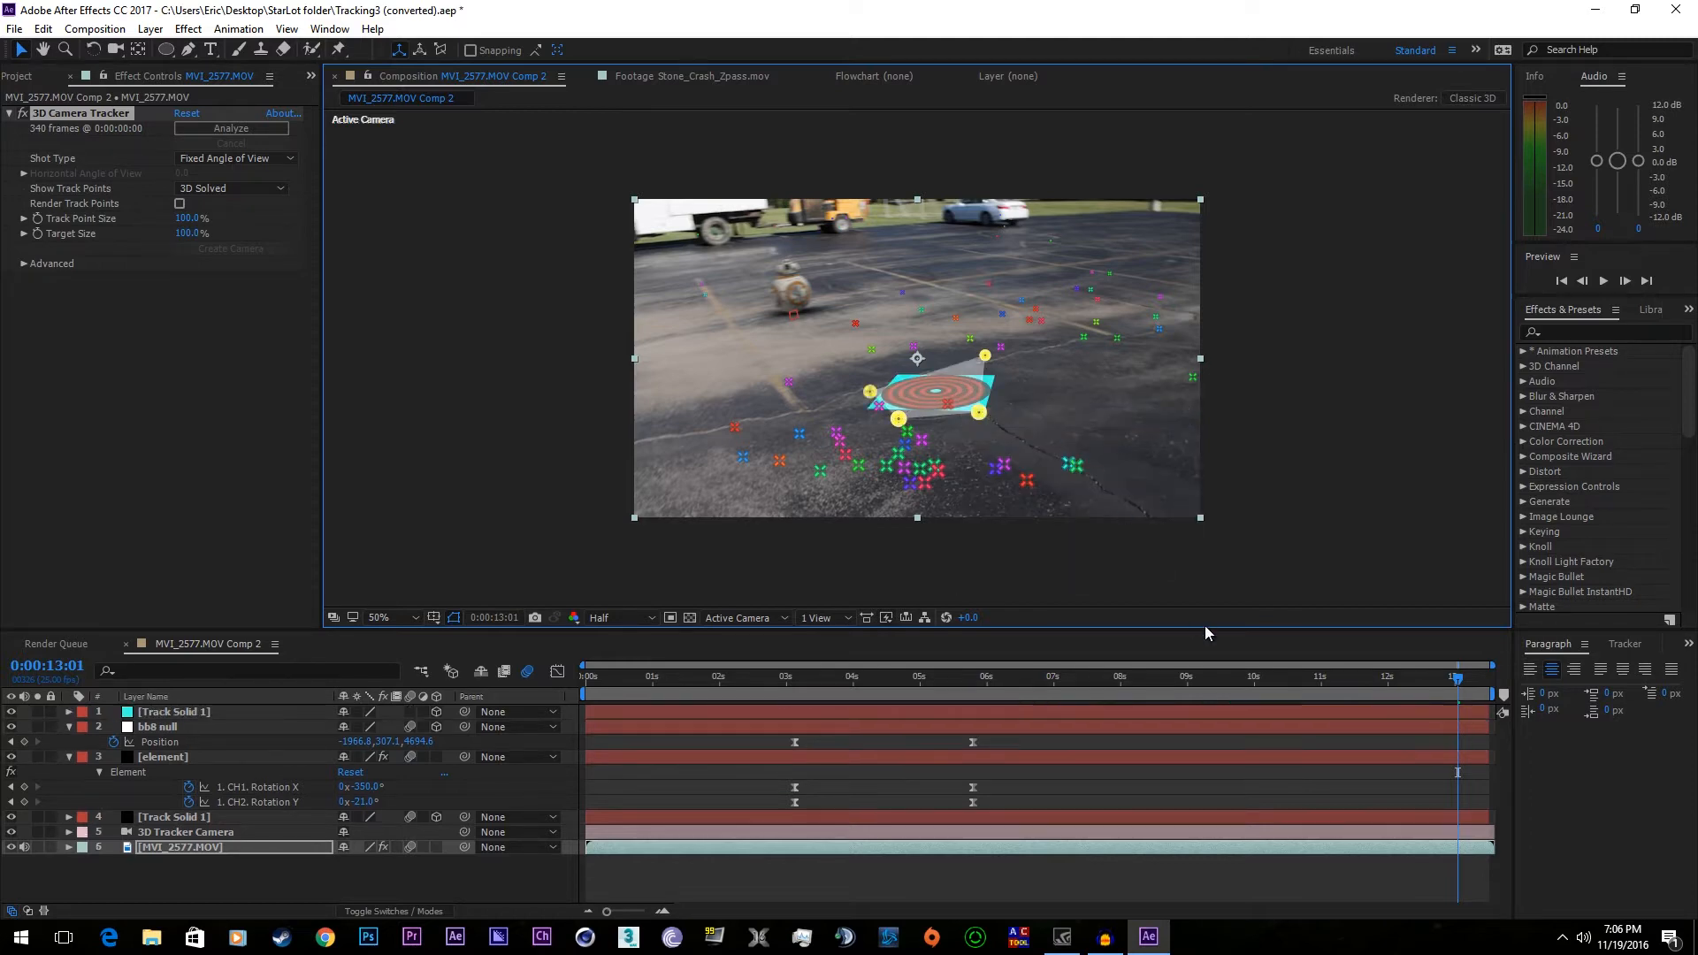
- Copy the cyan track solid's position onto the bb8 null as a keyframe at 0:00:13:01 and delete that solid
click(1086, 728)
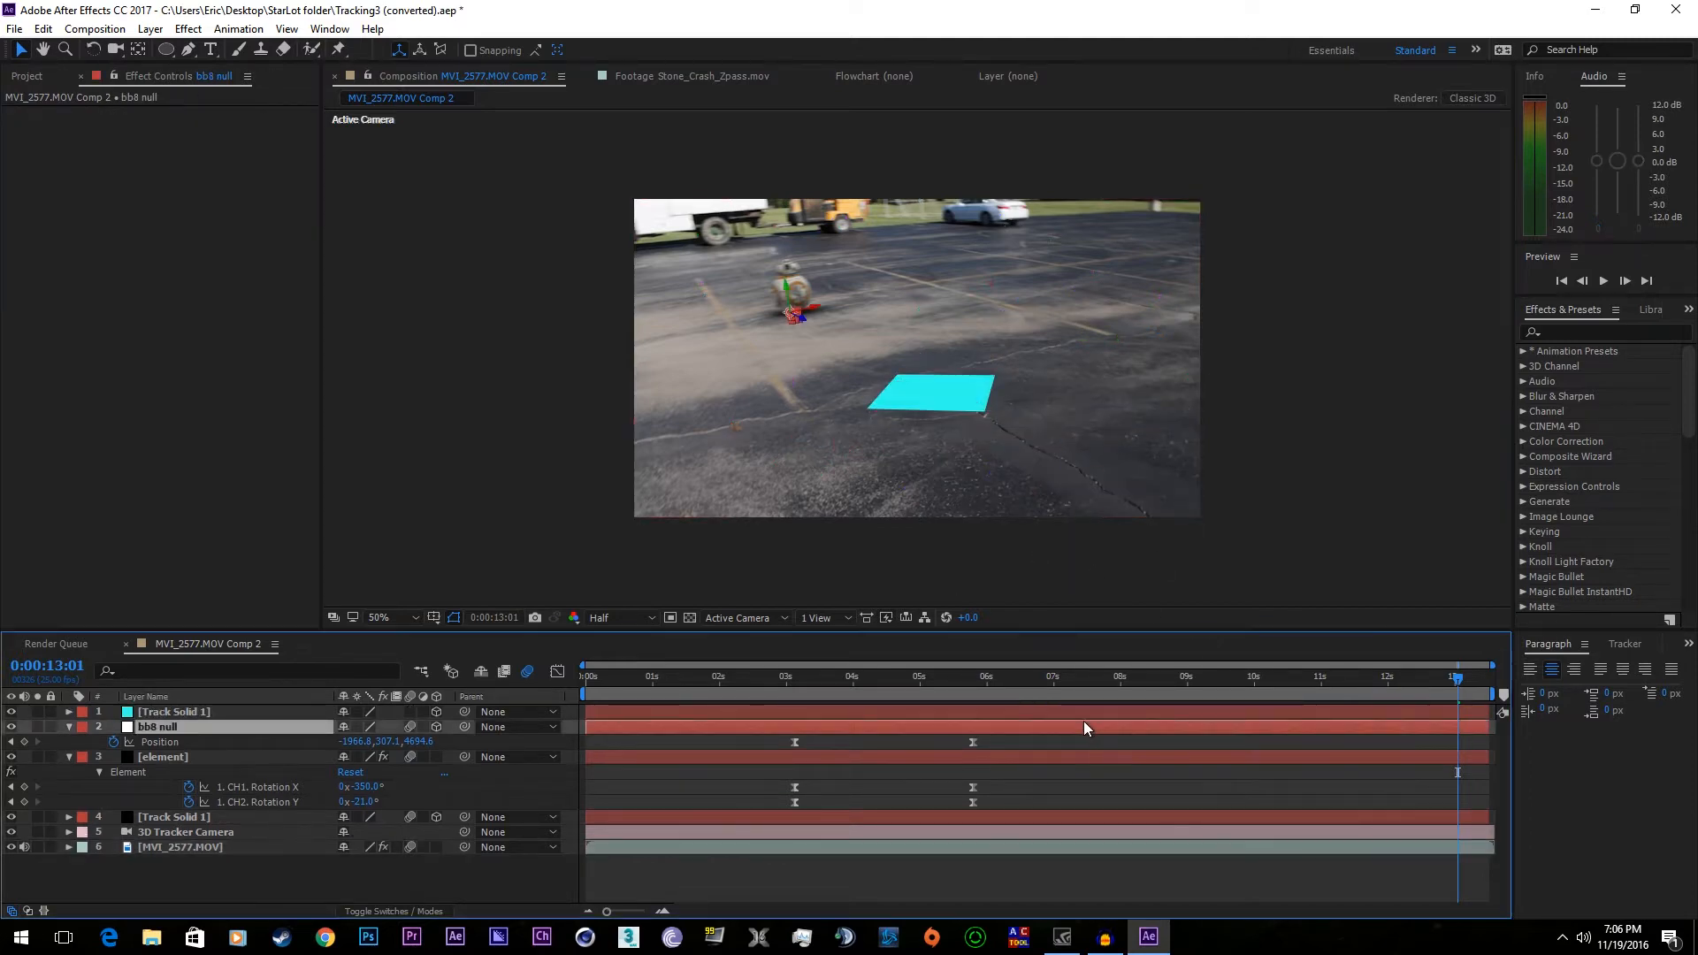
click(1089, 719)
key(p)
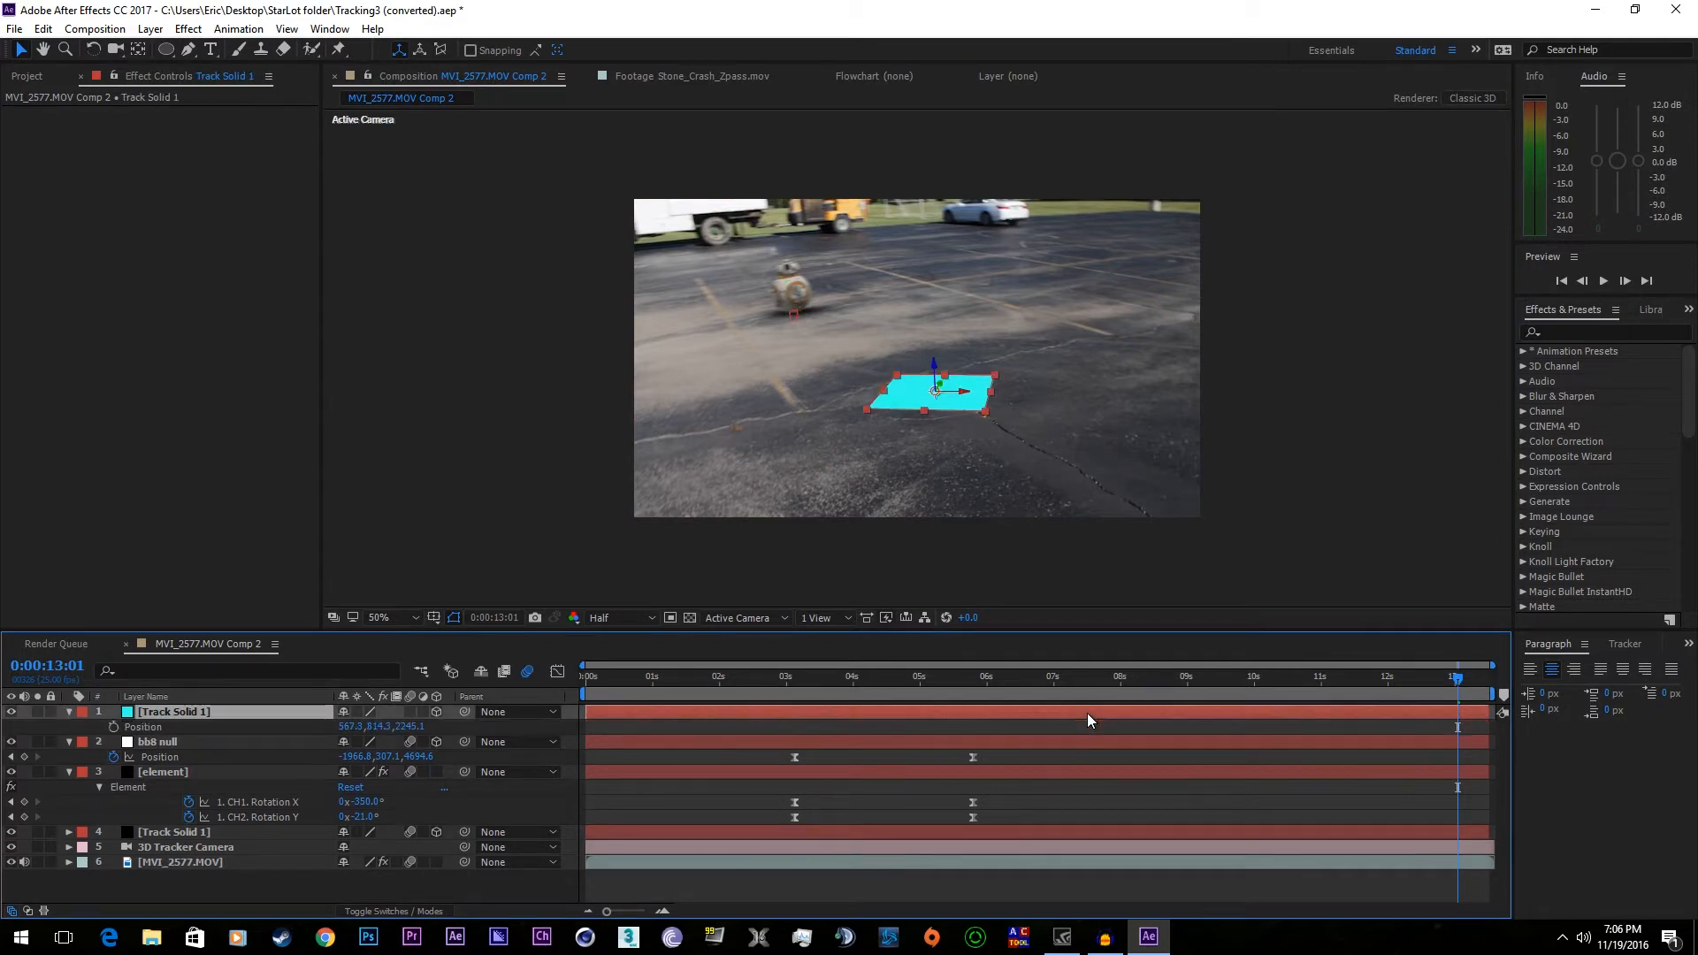
click(144, 726)
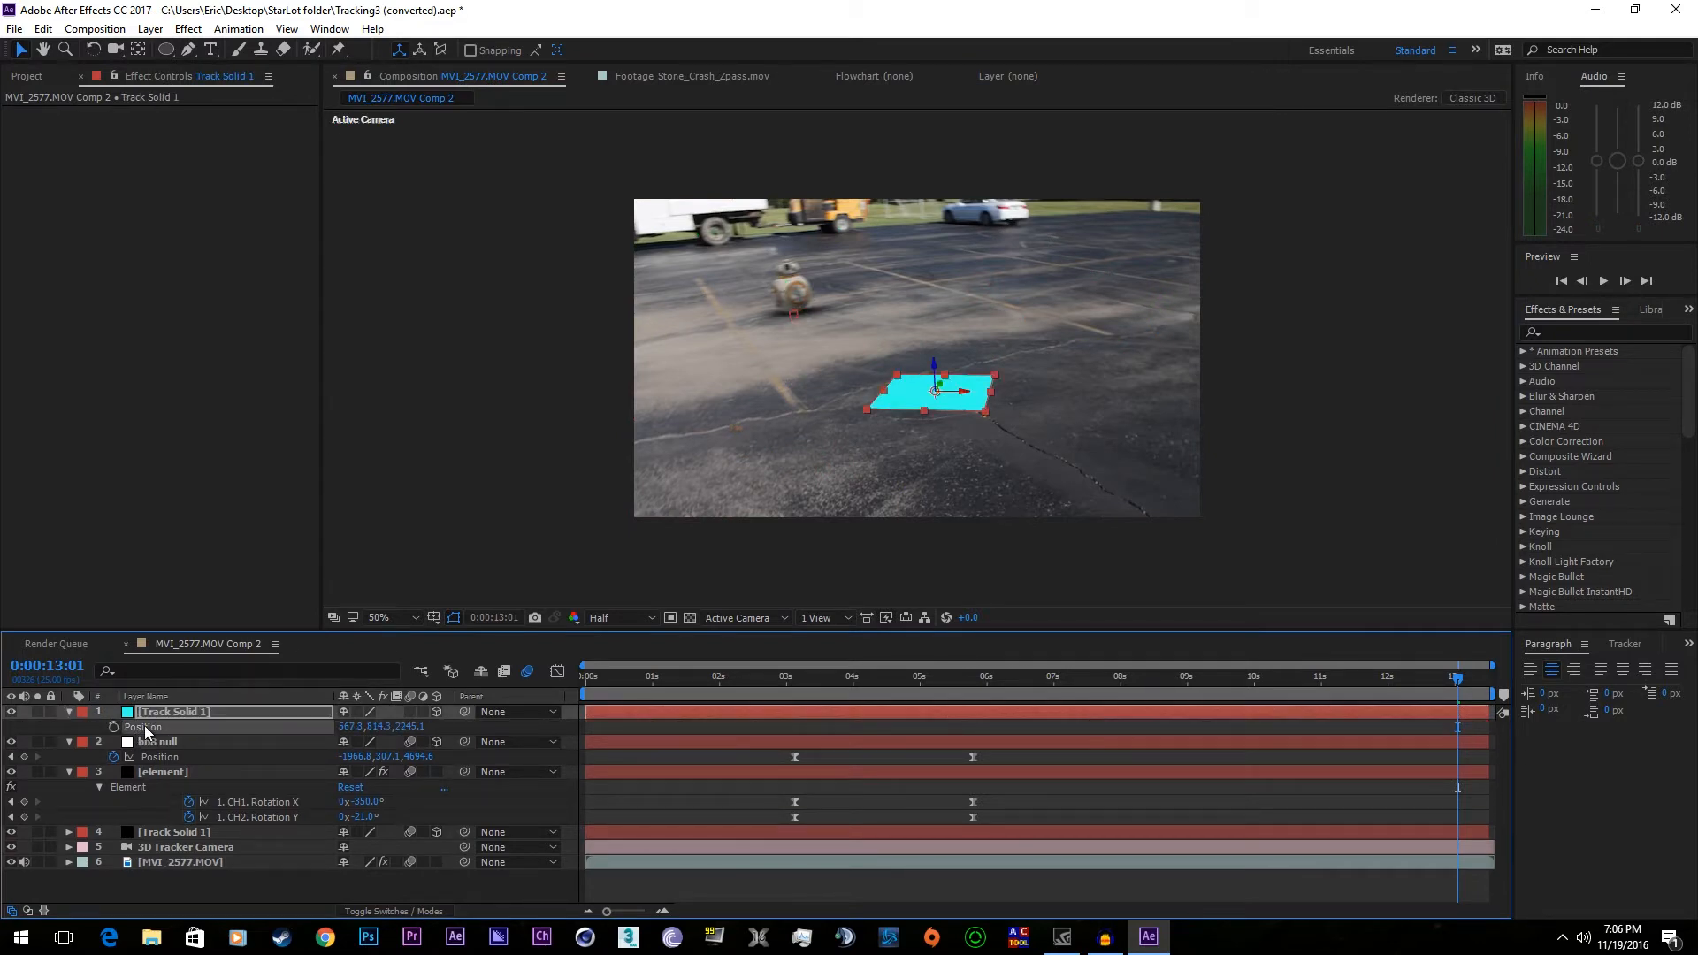
click(221, 757)
key(ctrl+v)
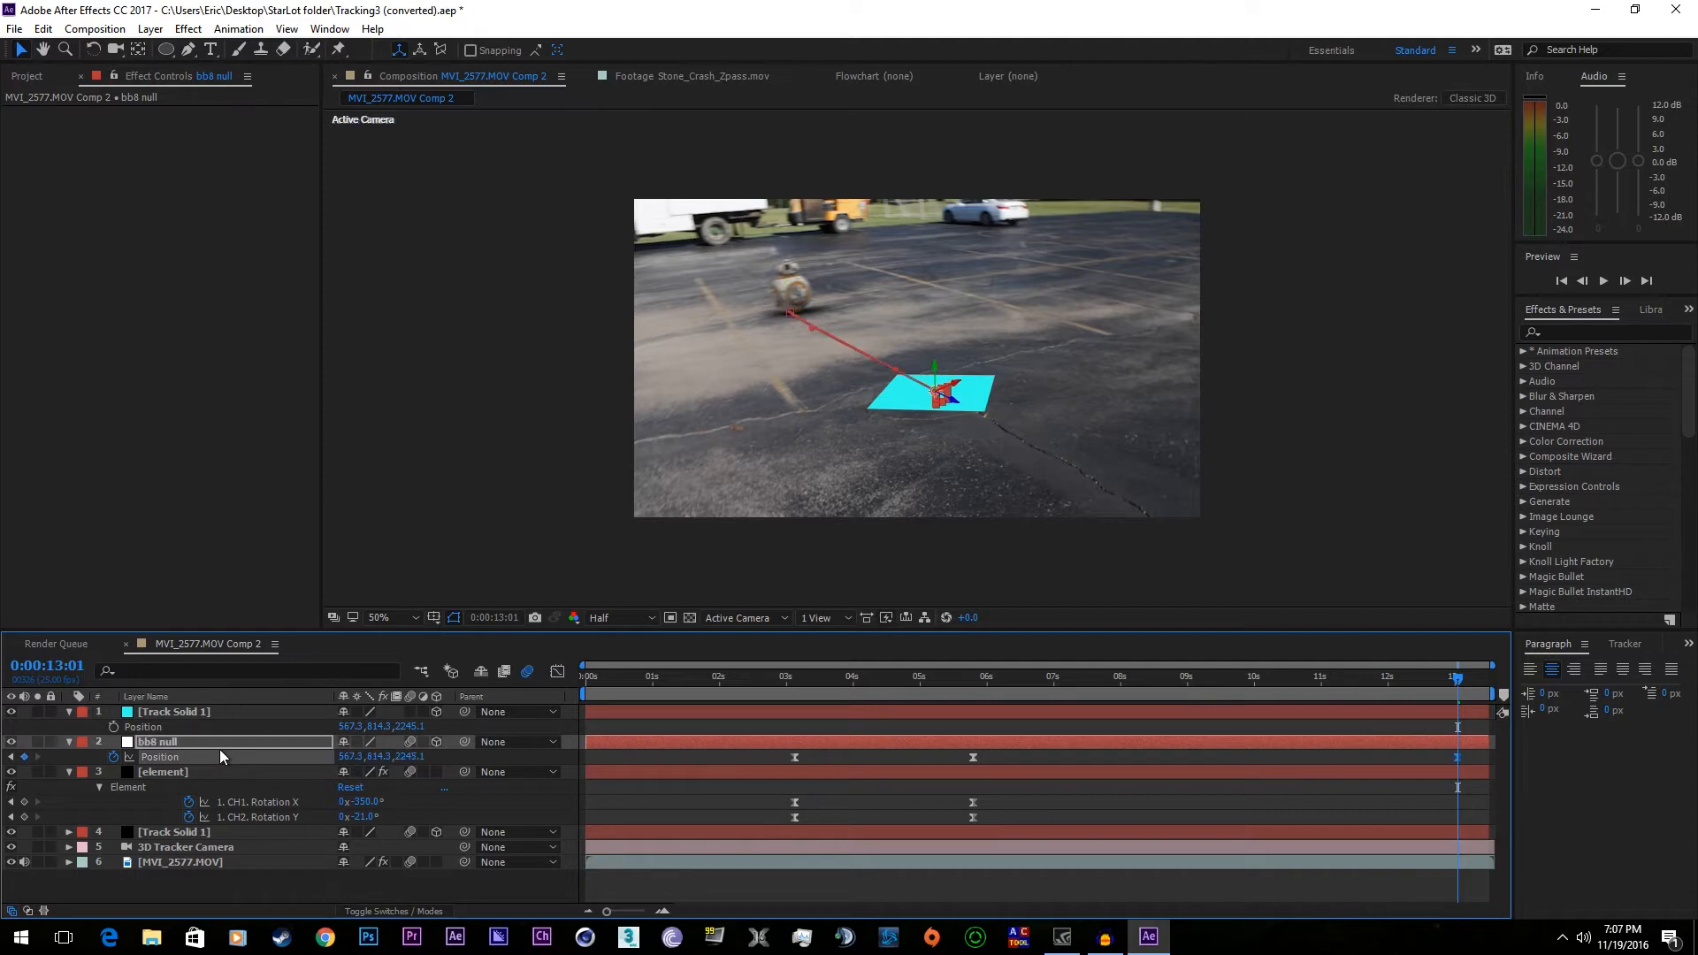
click(194, 715)
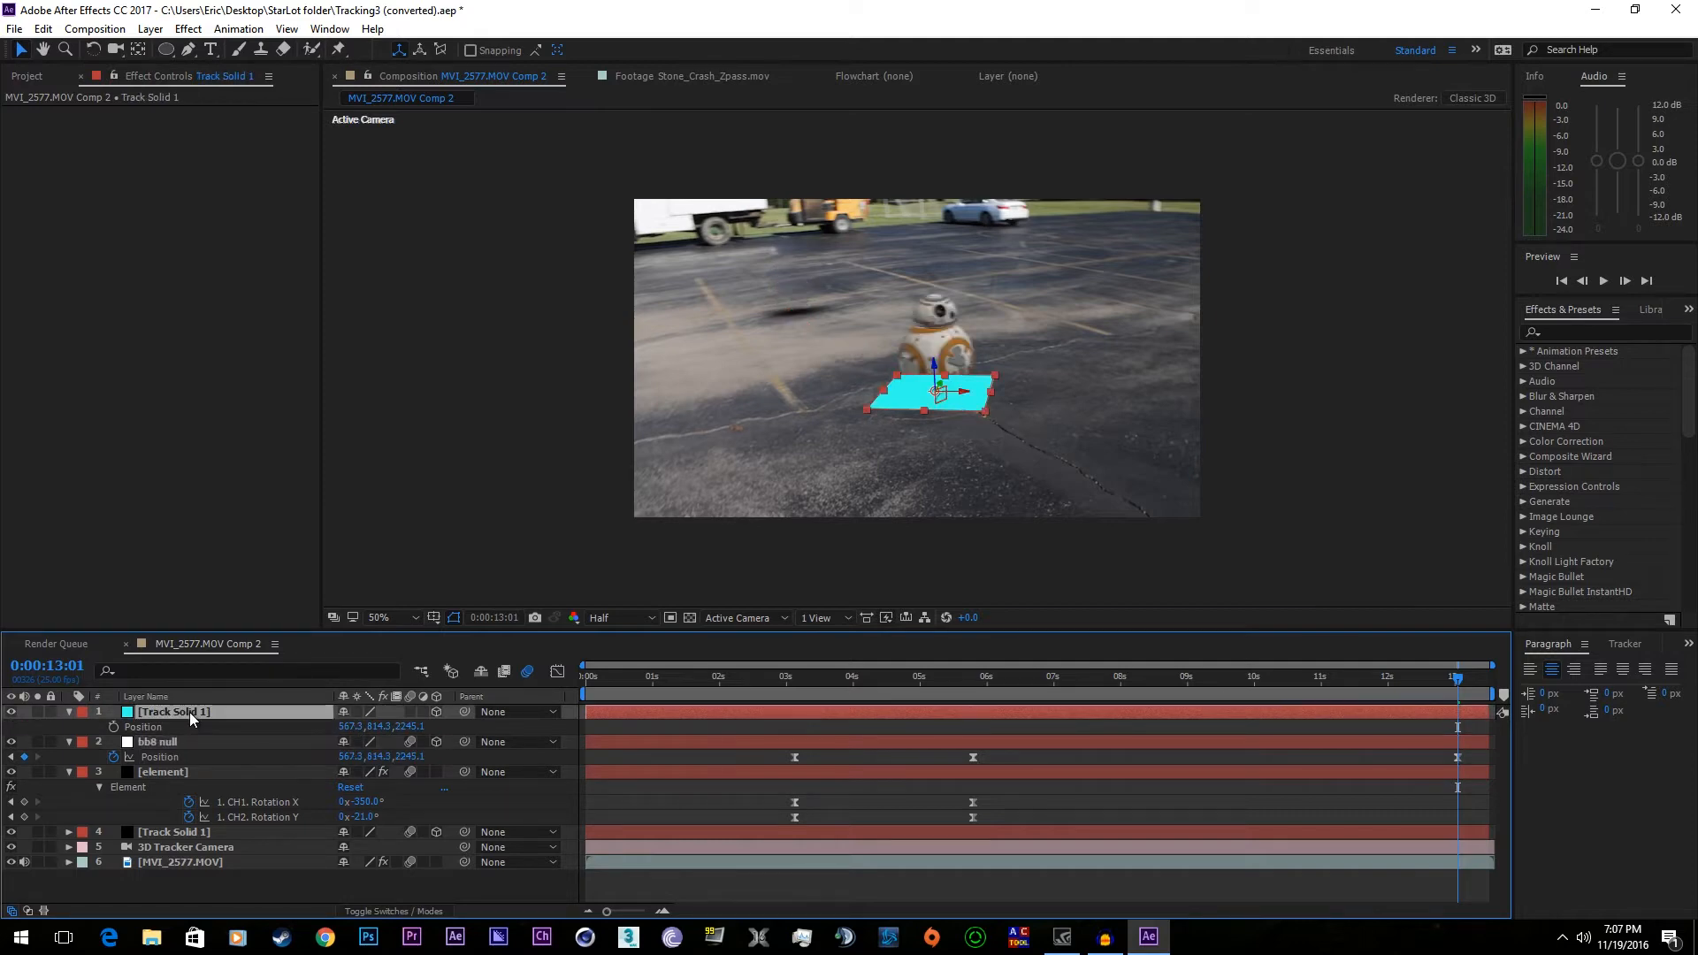
key(Delete)
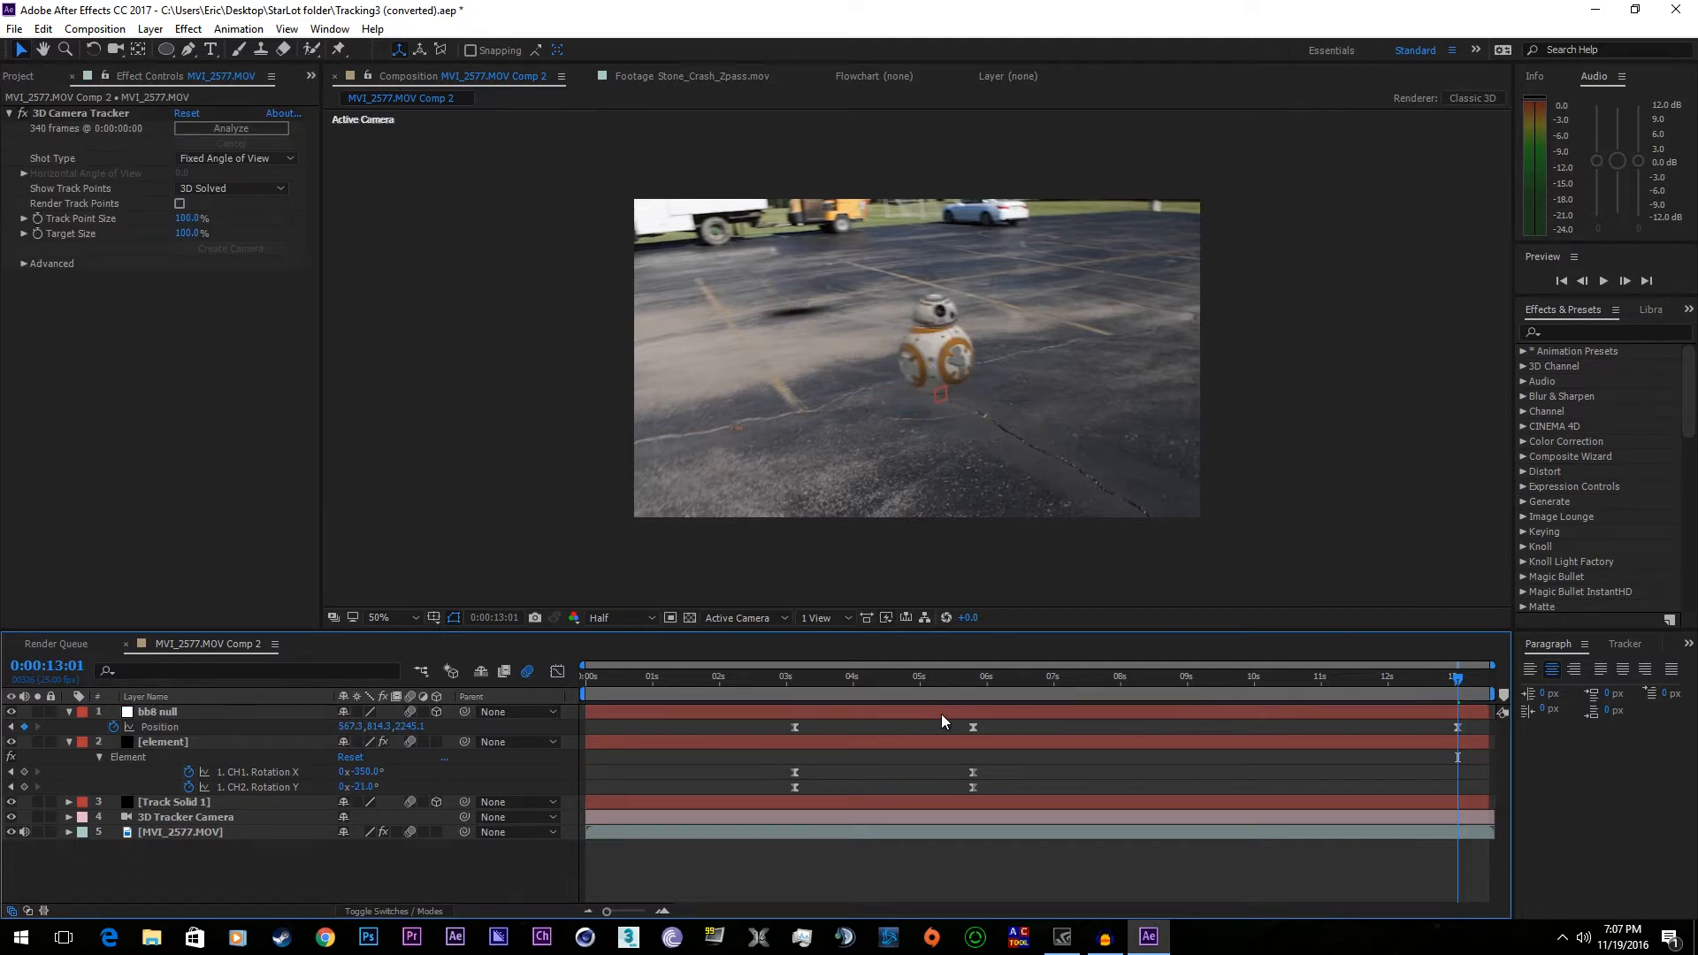
- Paste the same position onto the black shadow solid as a keyframe at 0:00:13:01
click(168, 802)
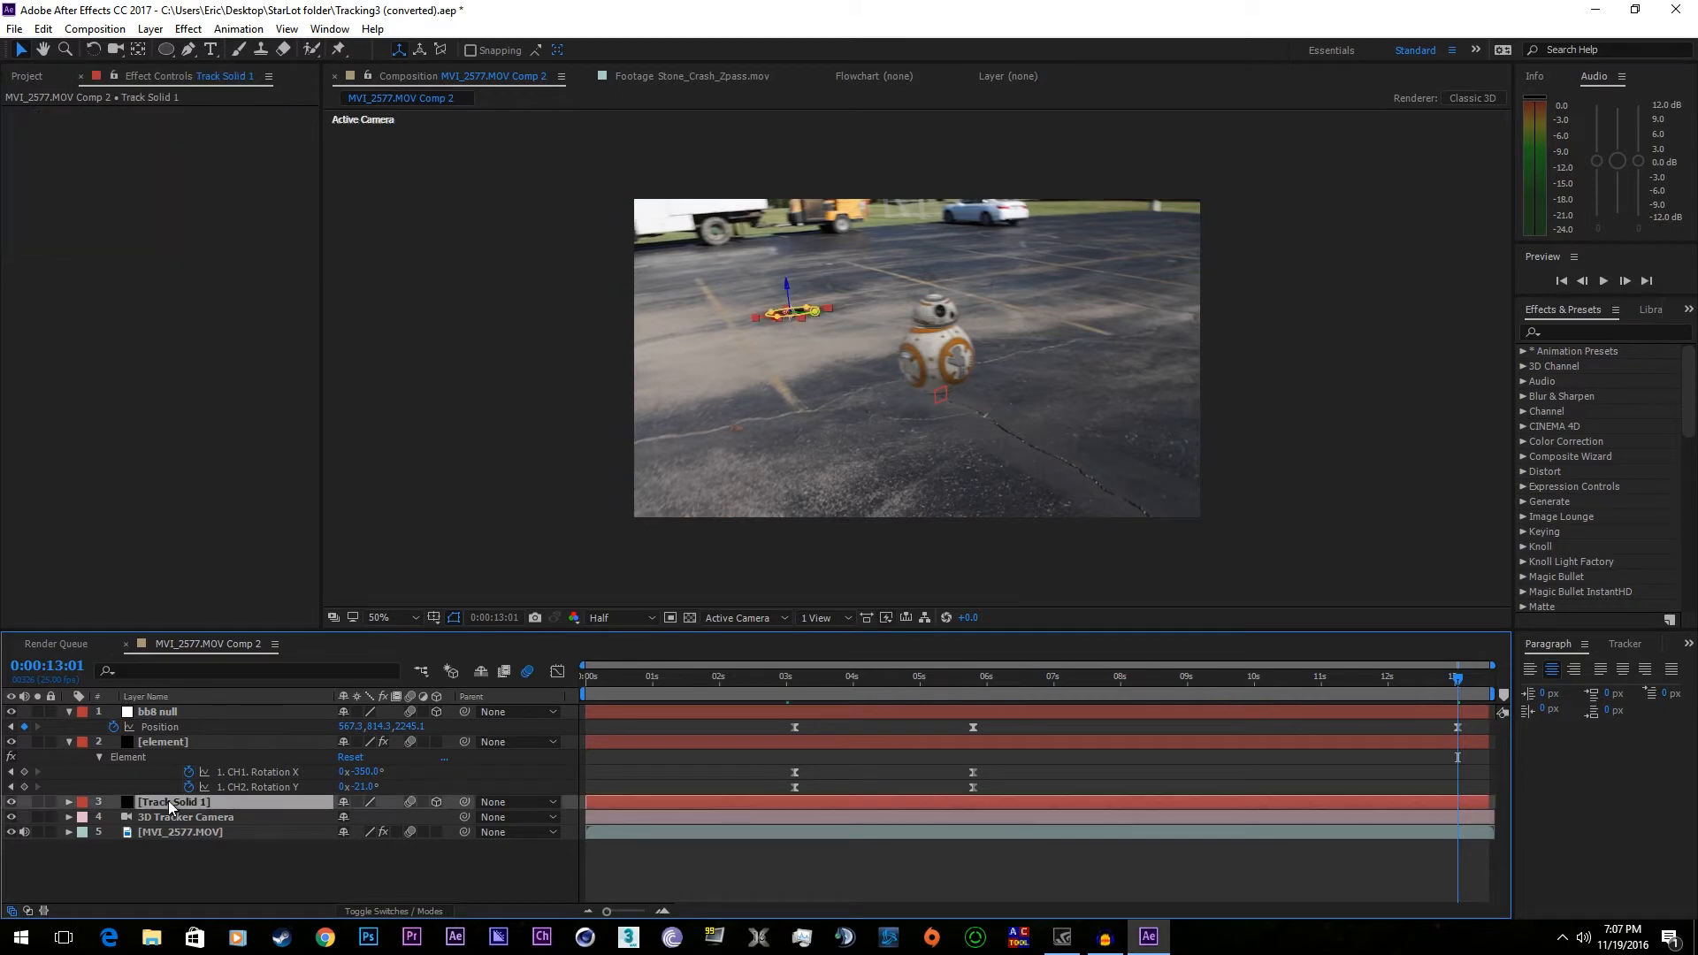
key(p)
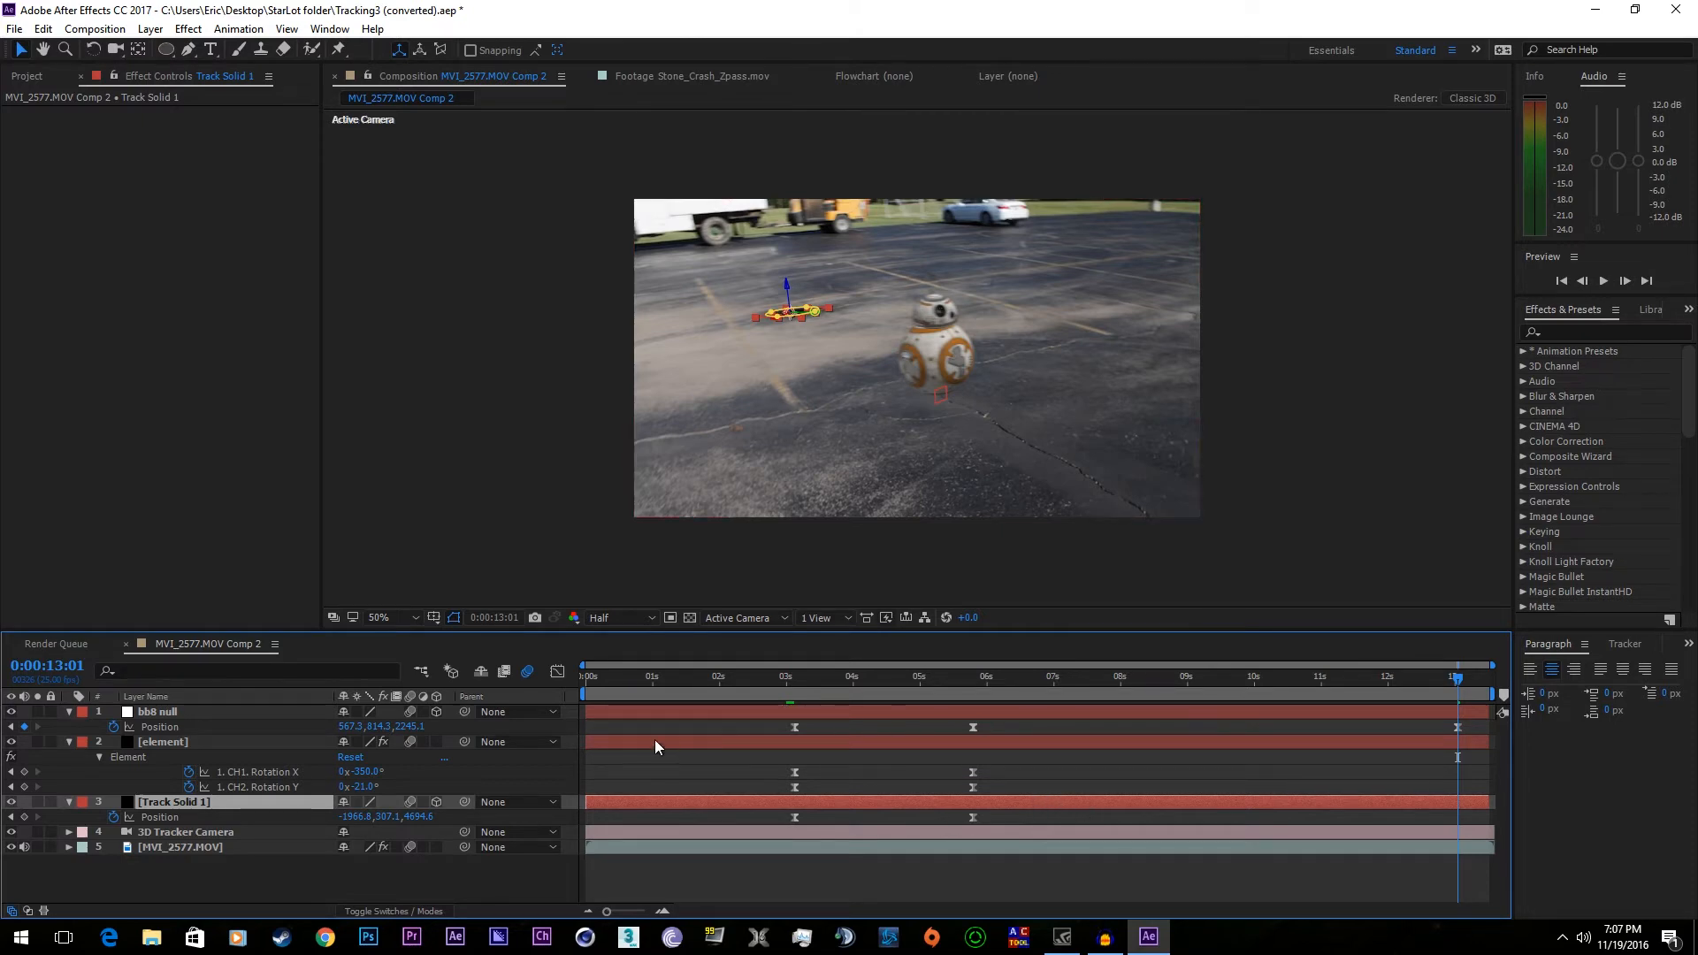
key(ctrl+v)
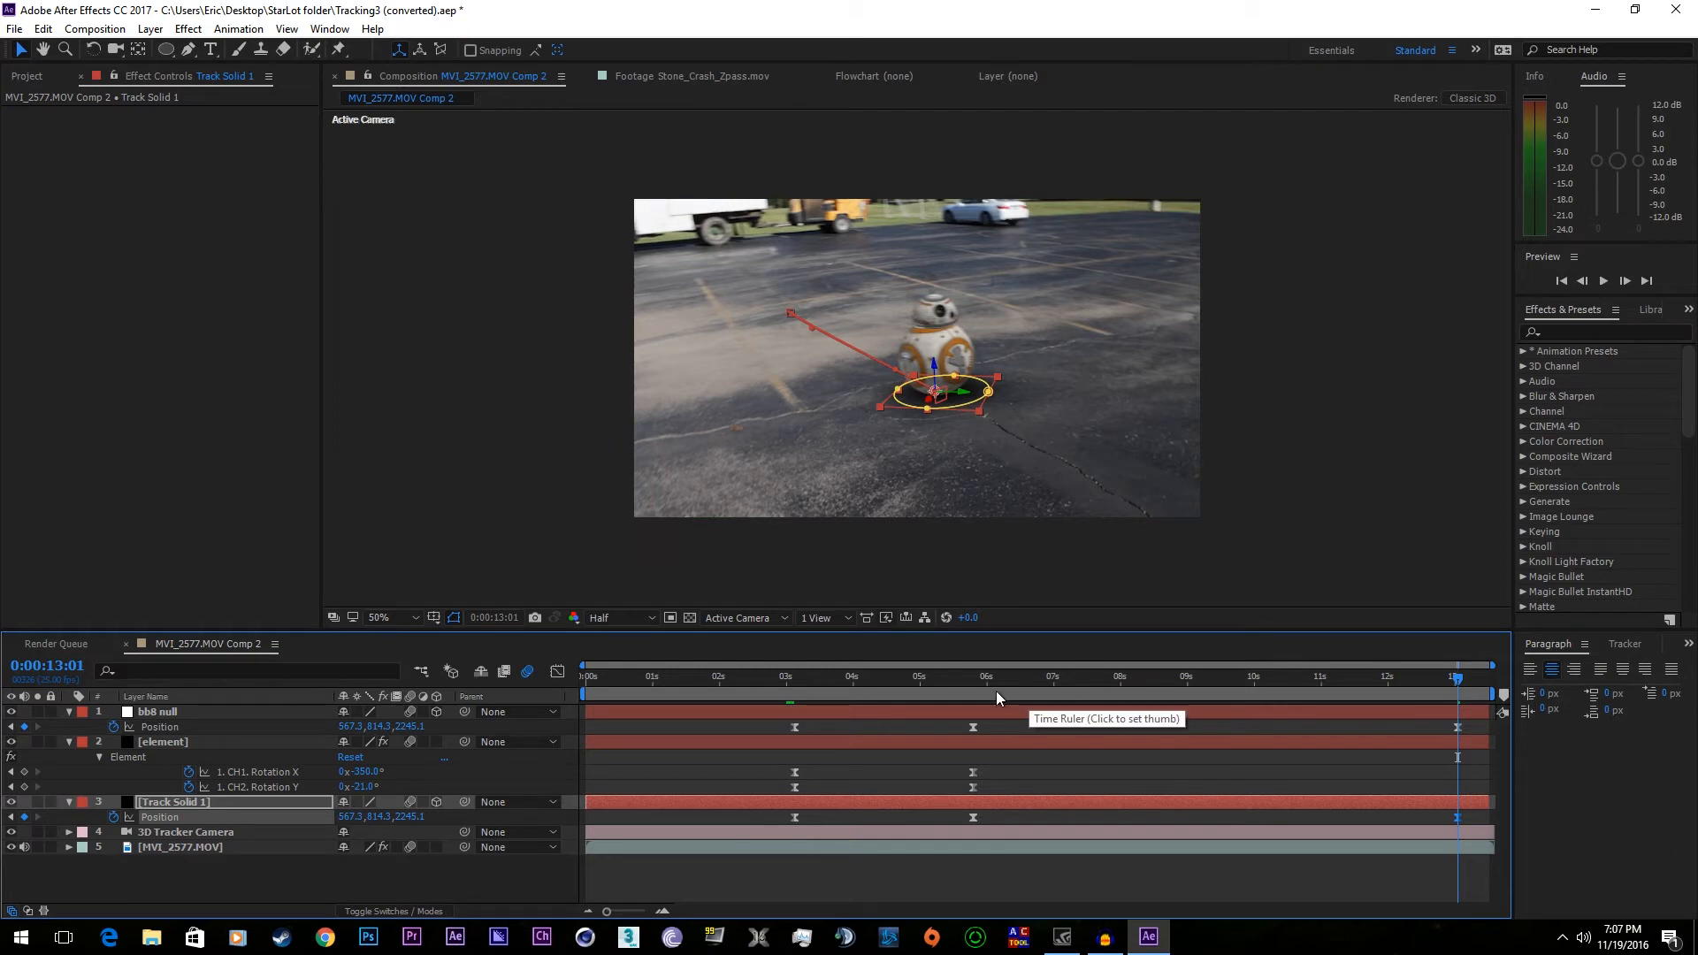
- Preview BB-8 and its shadow moving from 0:00:05:03
drag(980, 681, 929, 692)
key(space)
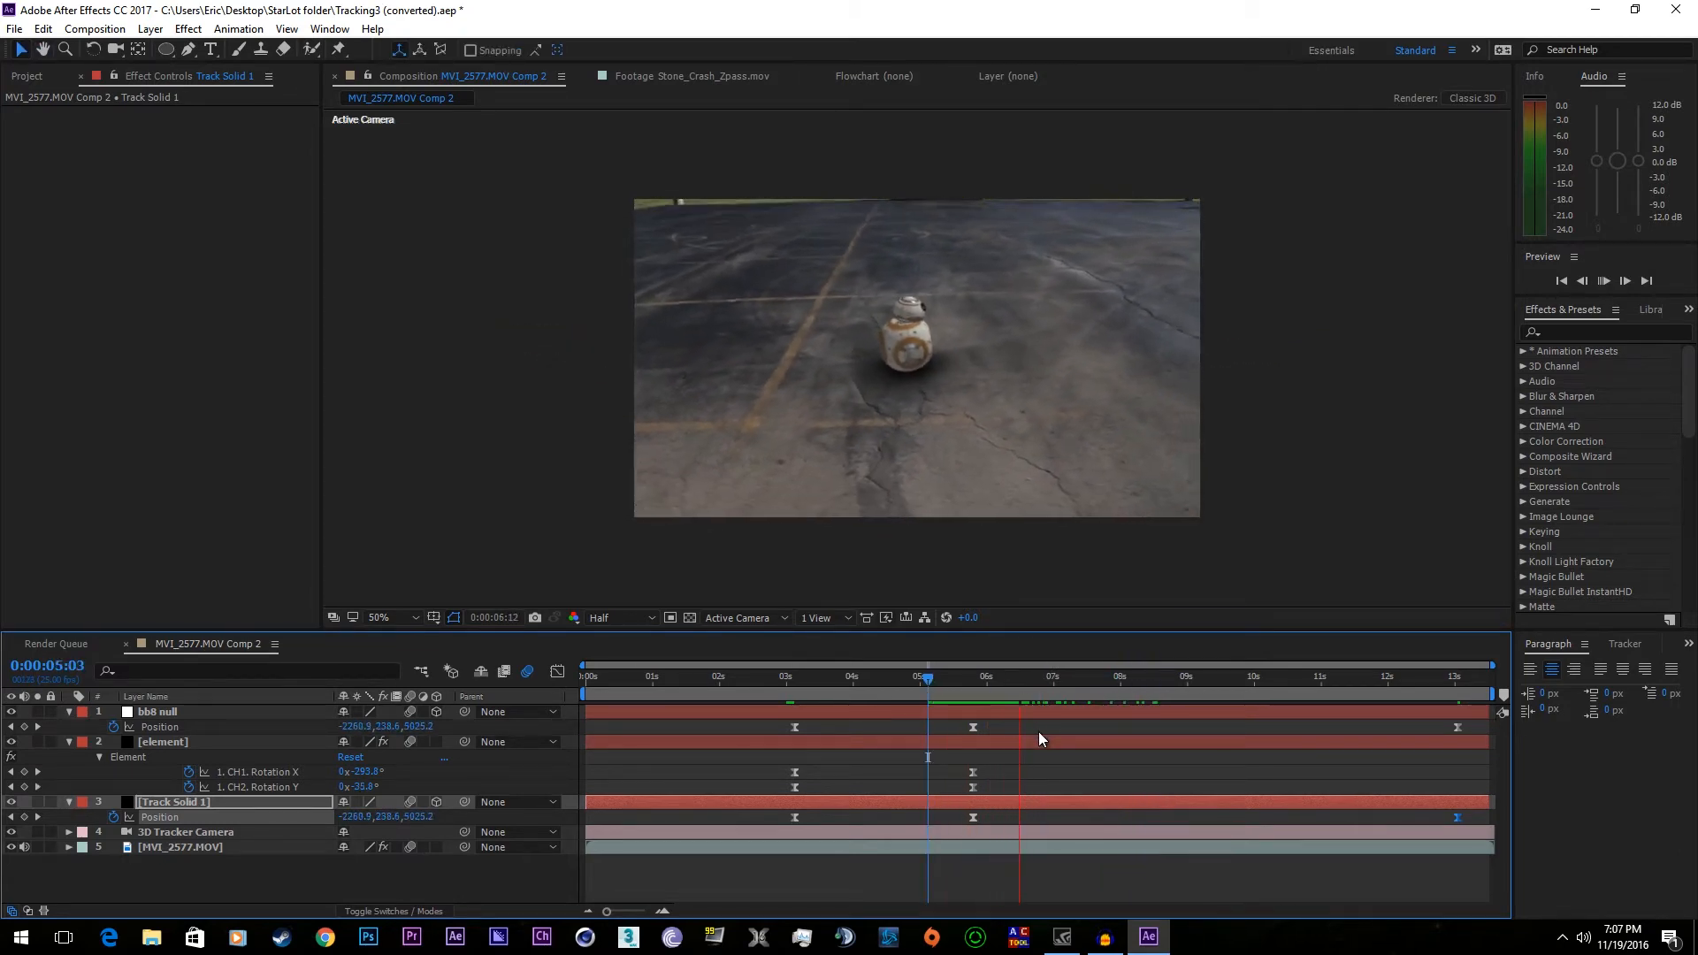
key(space)
- Keyframe the element layer's CH1 Rotation X at -1x-299° at 0:00:13:01 and preview the roll from 0:00:04:21
drag(1093, 676, 1458, 705)
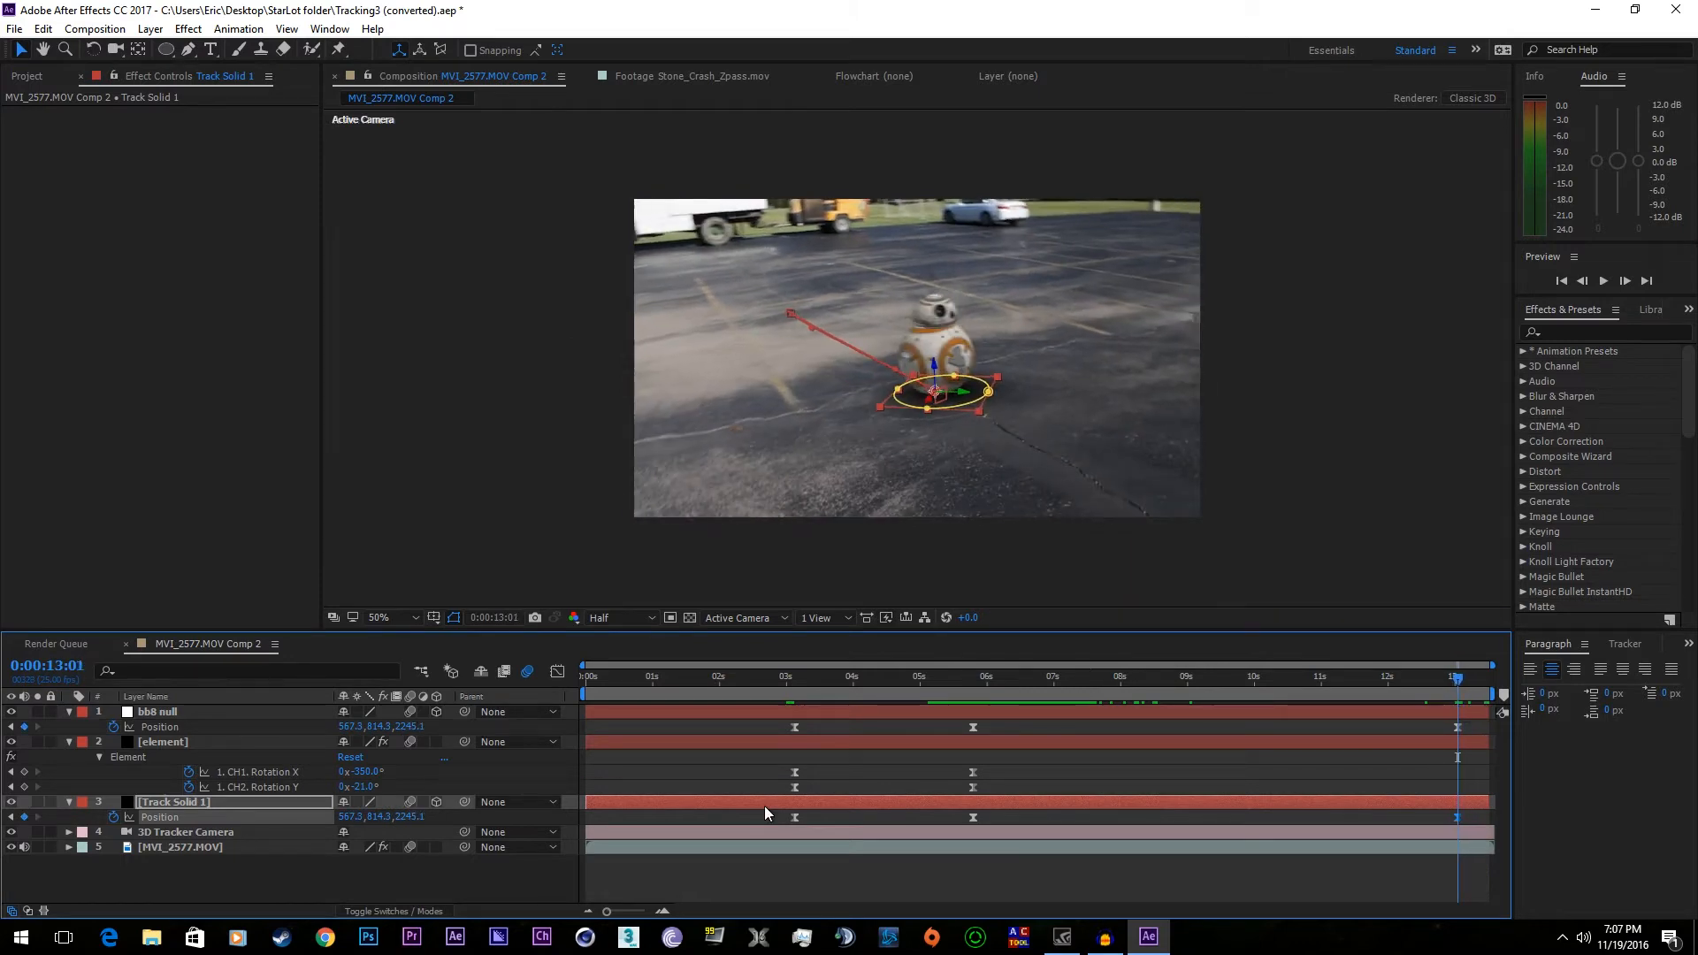
drag(361, 772, 133, 801)
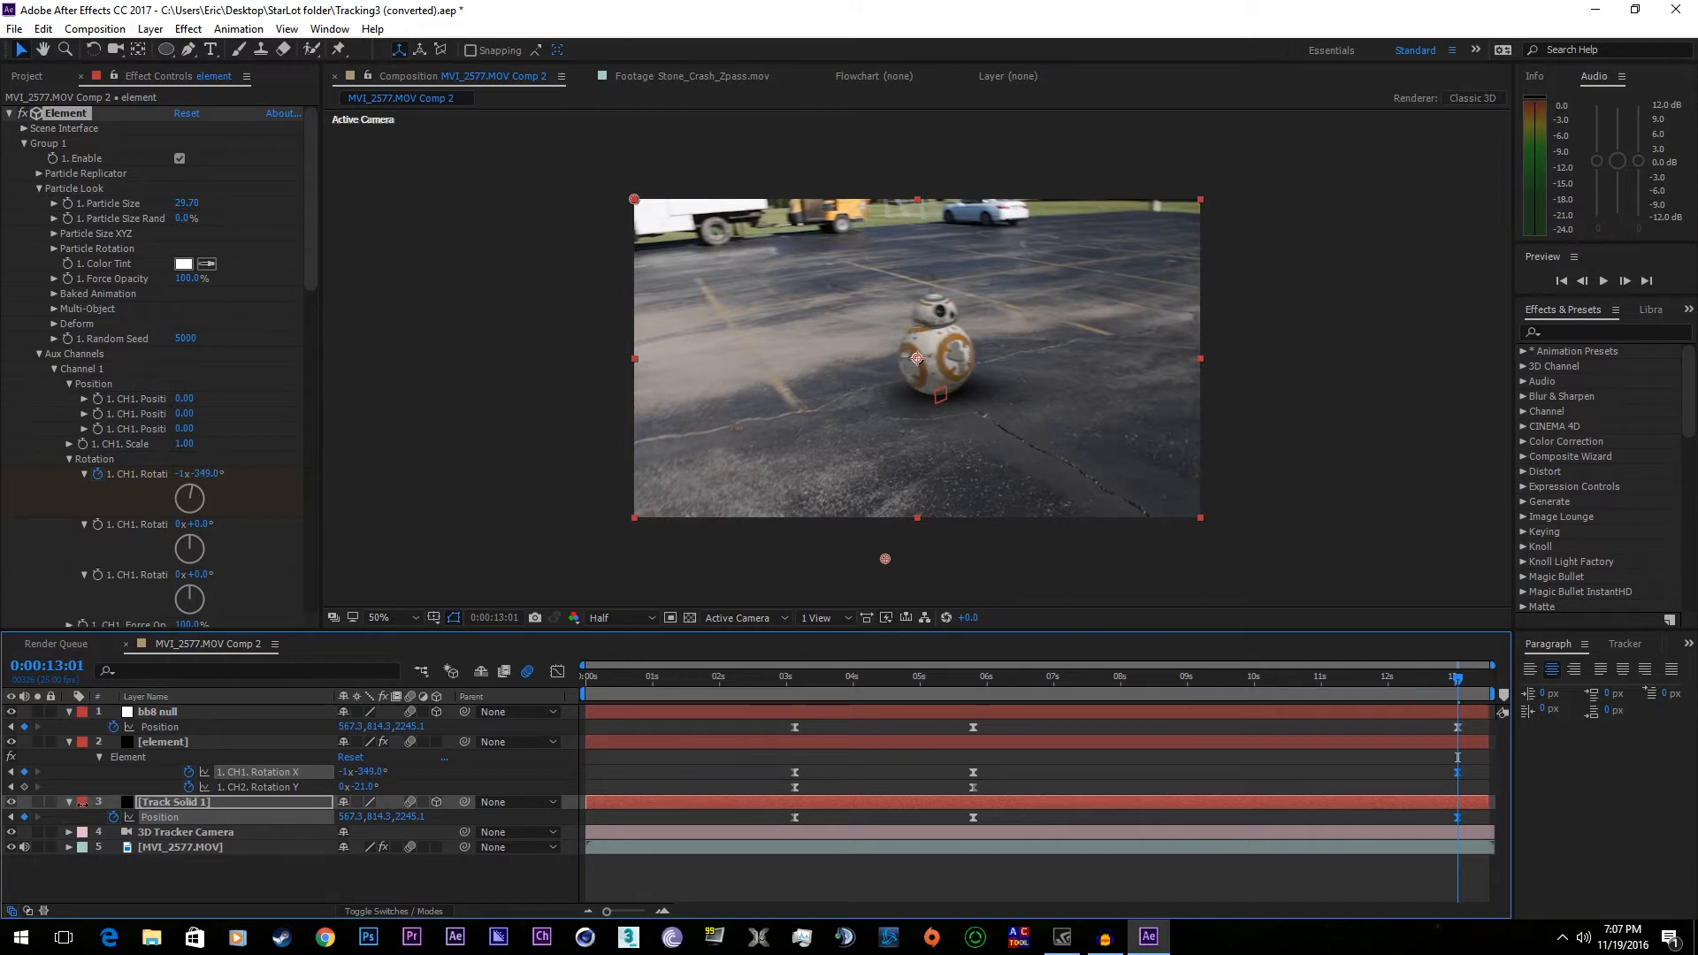
drag(126, 815, 136, 812)
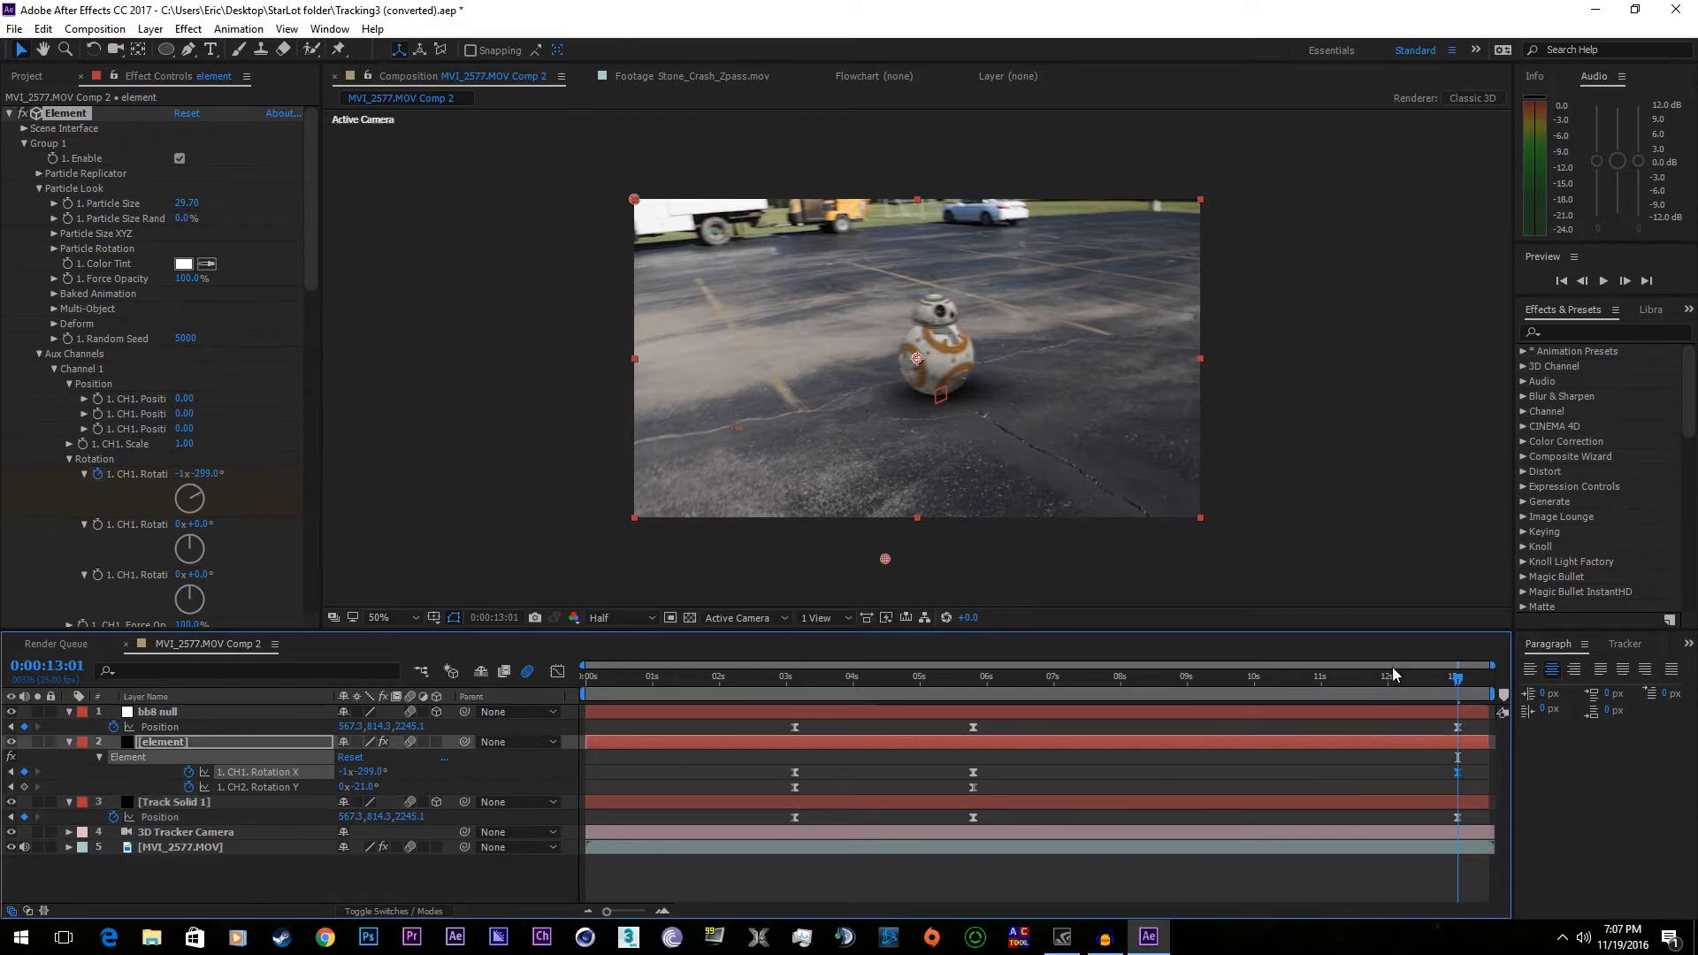
drag(1017, 676, 909, 688)
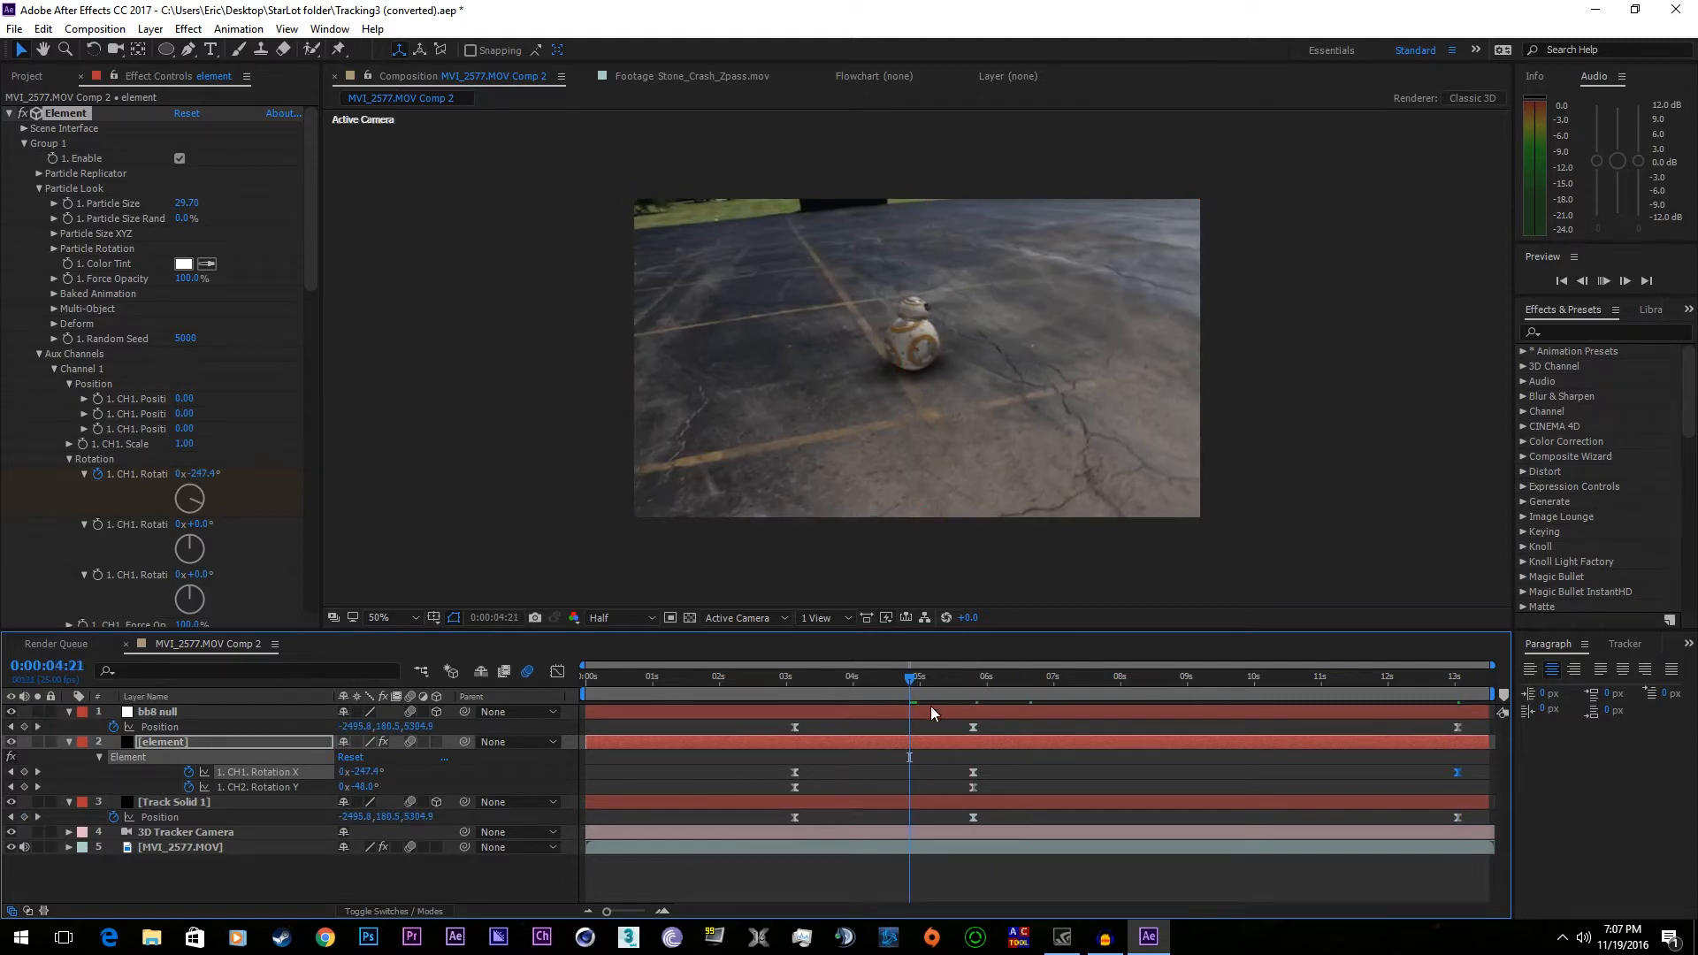
key(space)
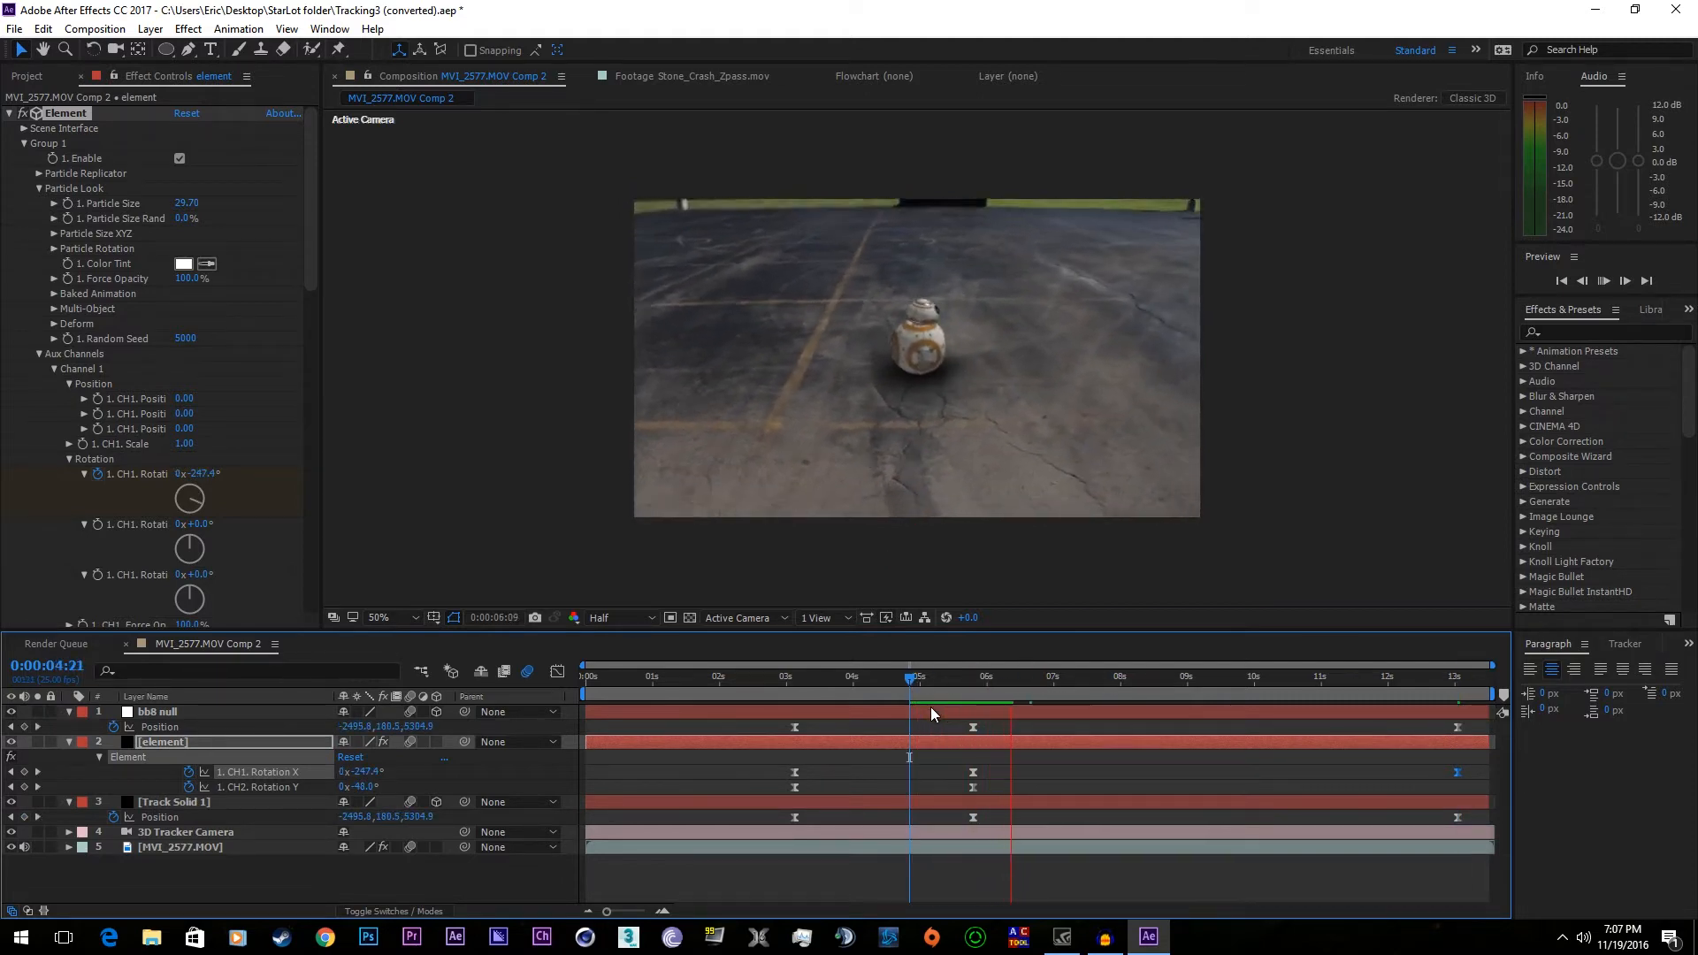
- Keyframe the element layer's CH2 Rotation Y at 0x-54° at 0:00:13:01
click(972, 727)
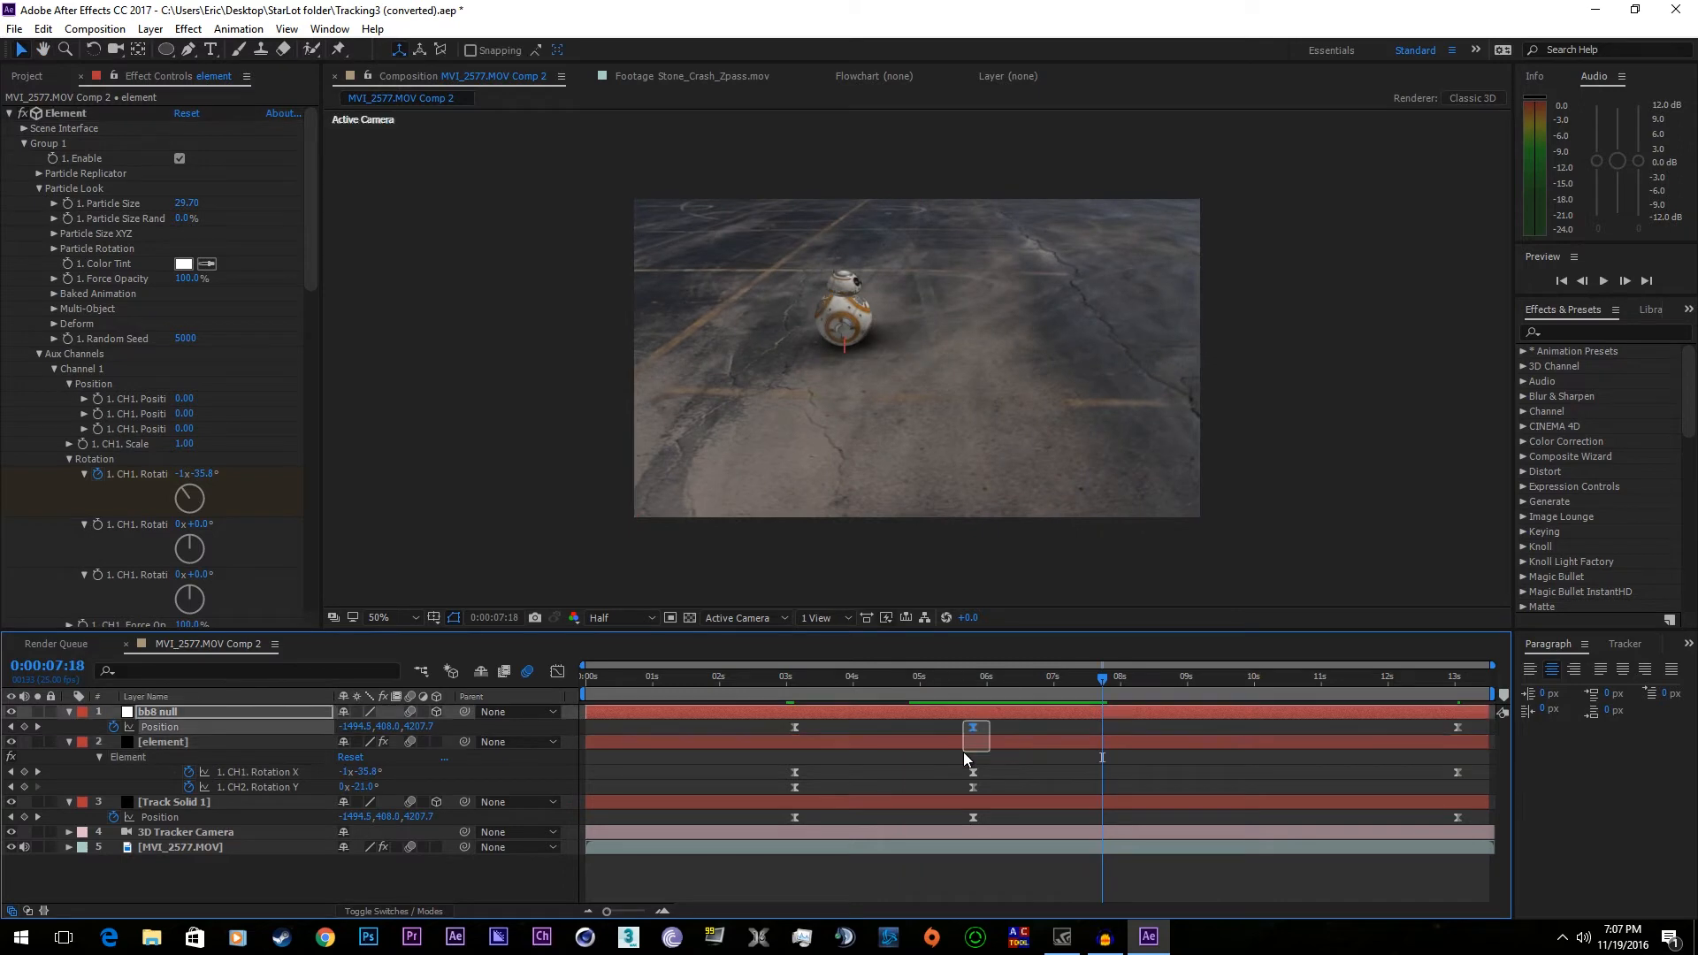
key(k)
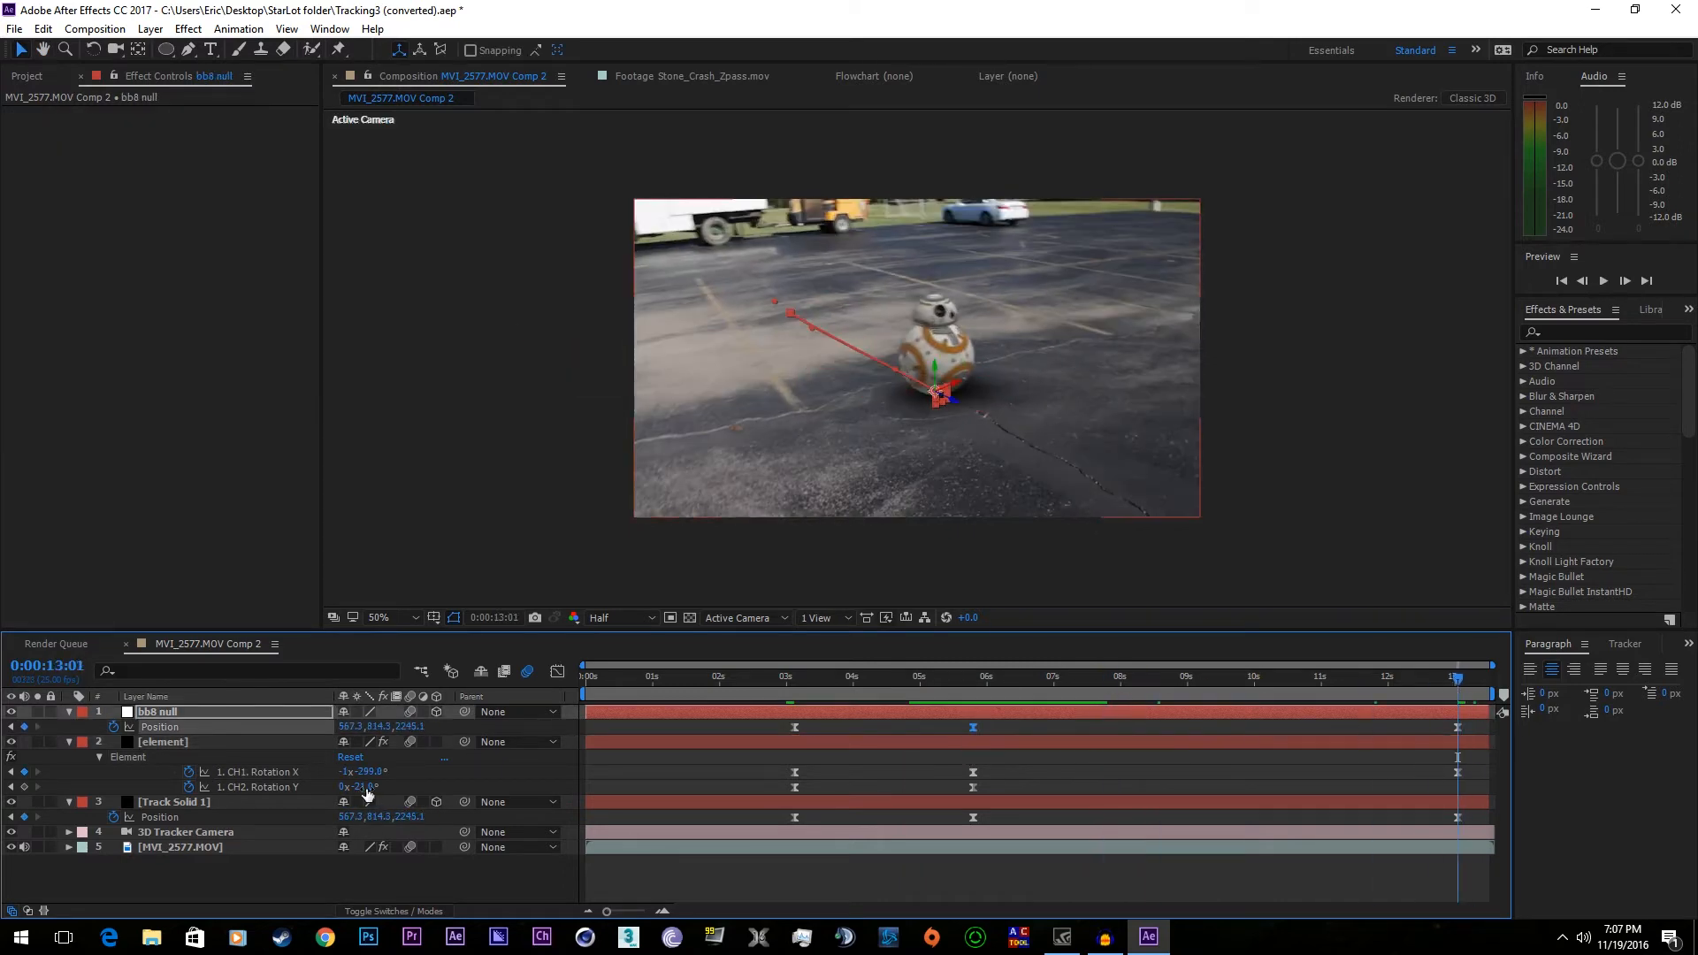
mouse_move(370, 786)
mouse_down()
mouse_move(397, 785)
mouse_move(352, 804)
mouse_move(366, 818)
mouse_up()
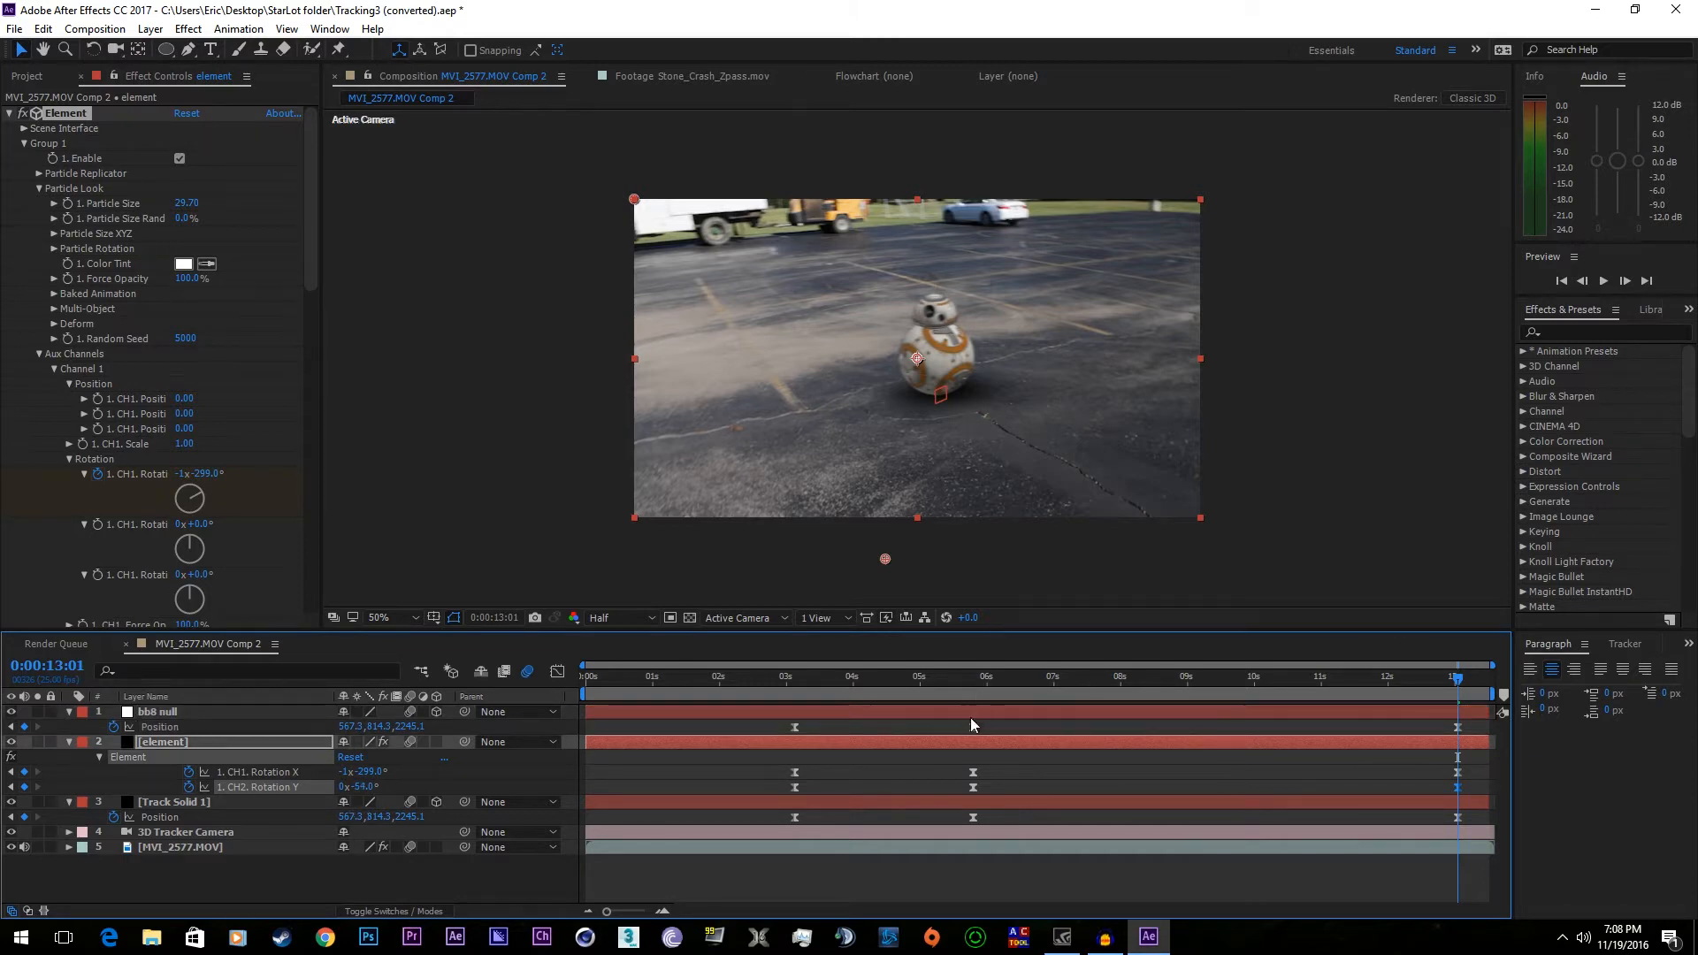
- Delete the middle position and rotation keyframes of the bb8 null, element and shadow solid, and preview the roll from 0:00:02:17
drag(985, 725, 942, 825)
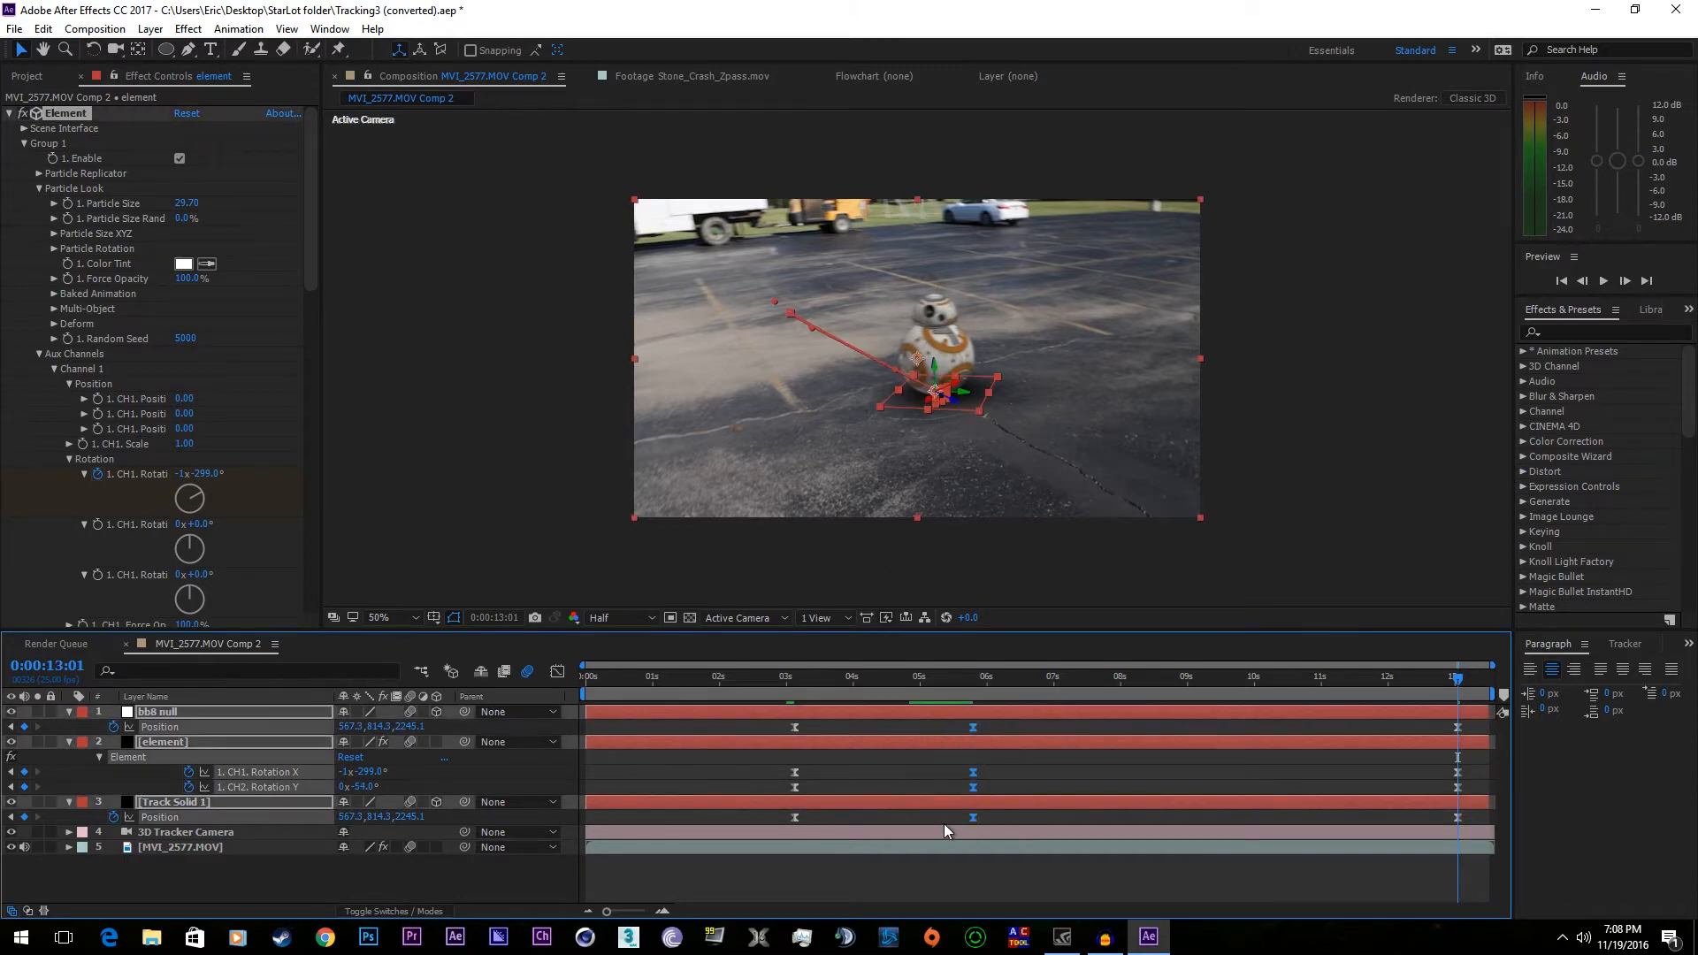
key(Delete)
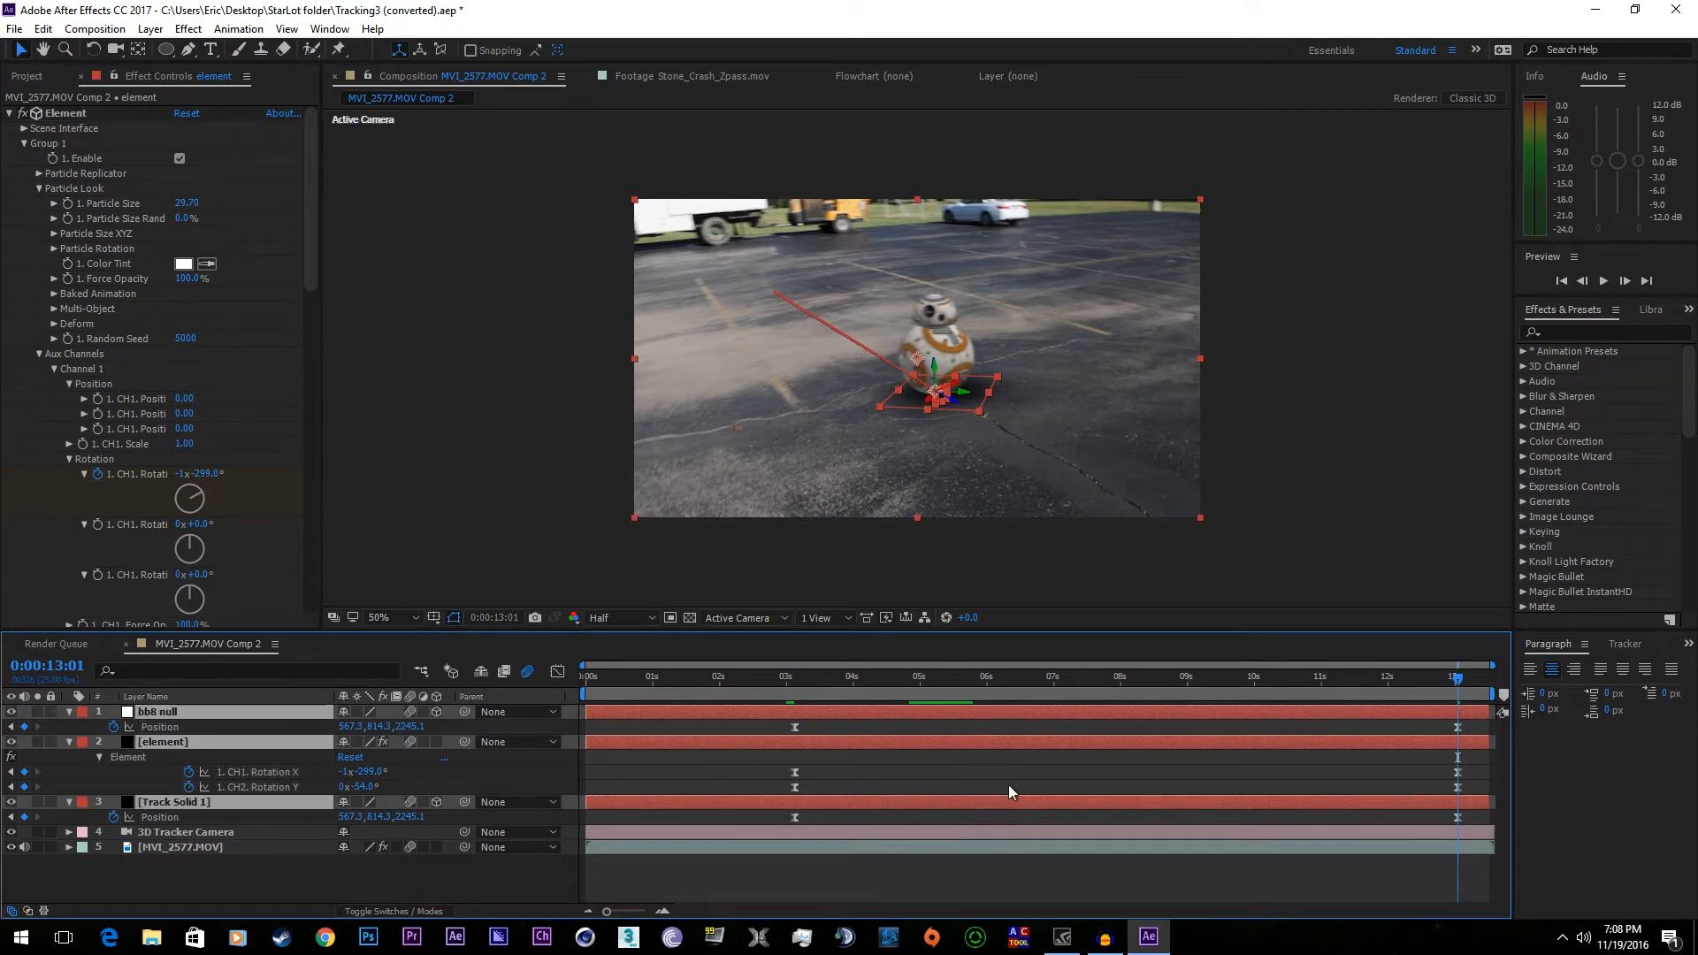
drag(887, 672, 766, 697)
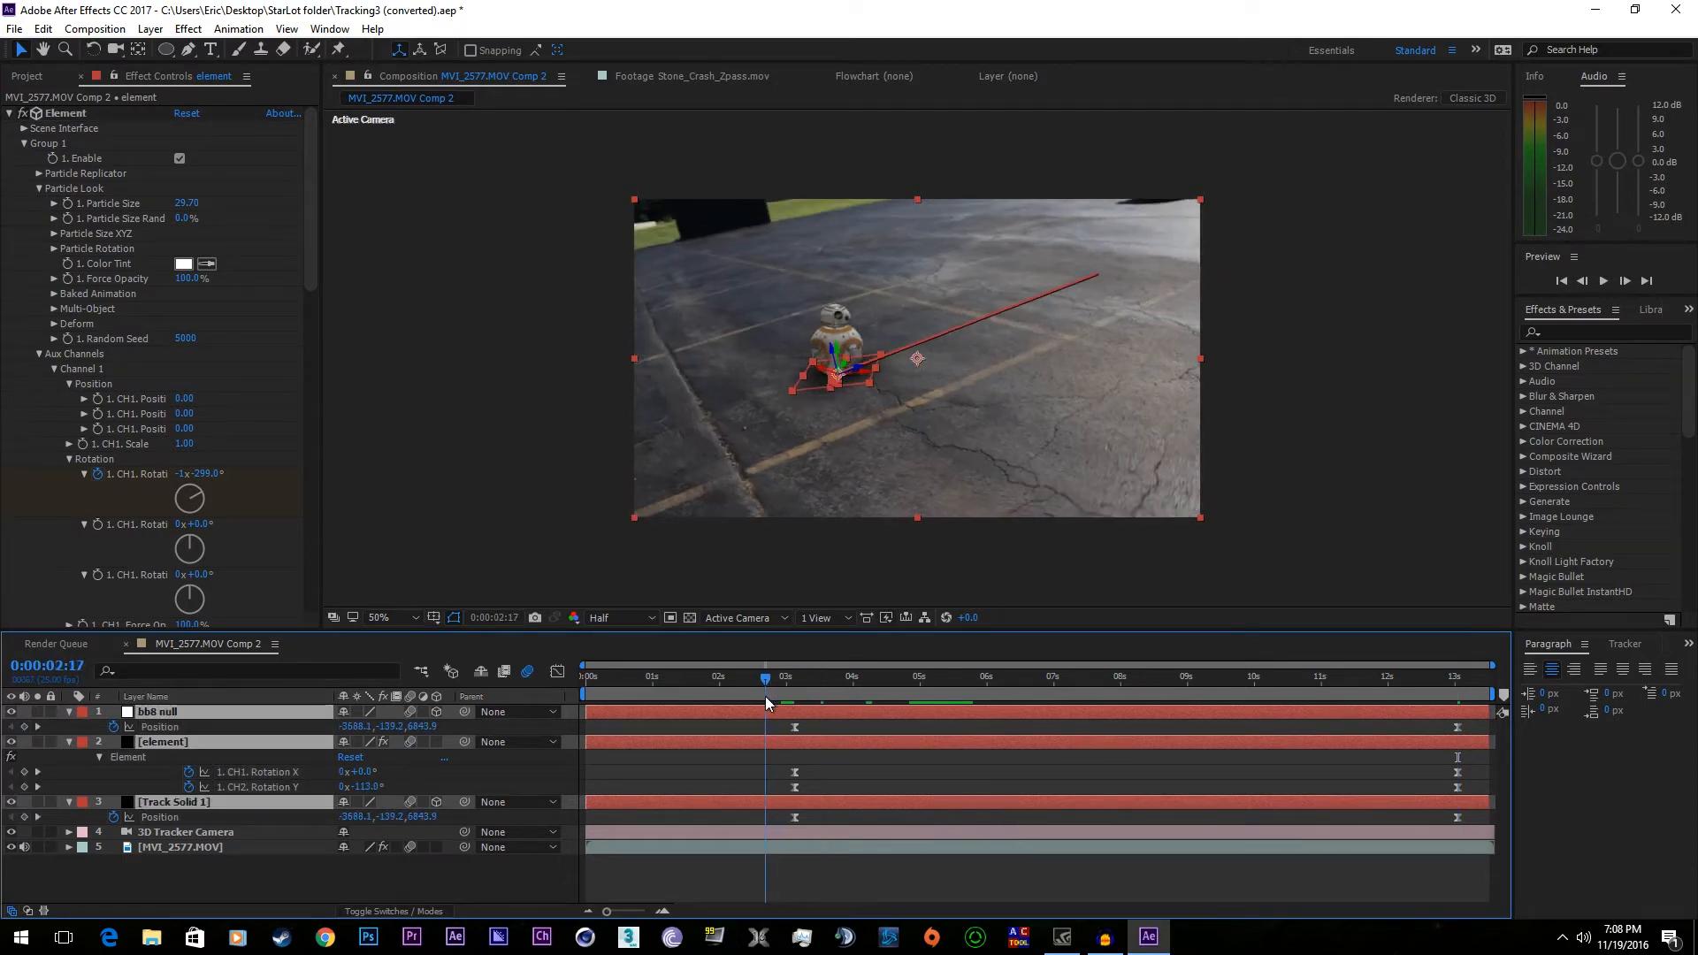
key(space)
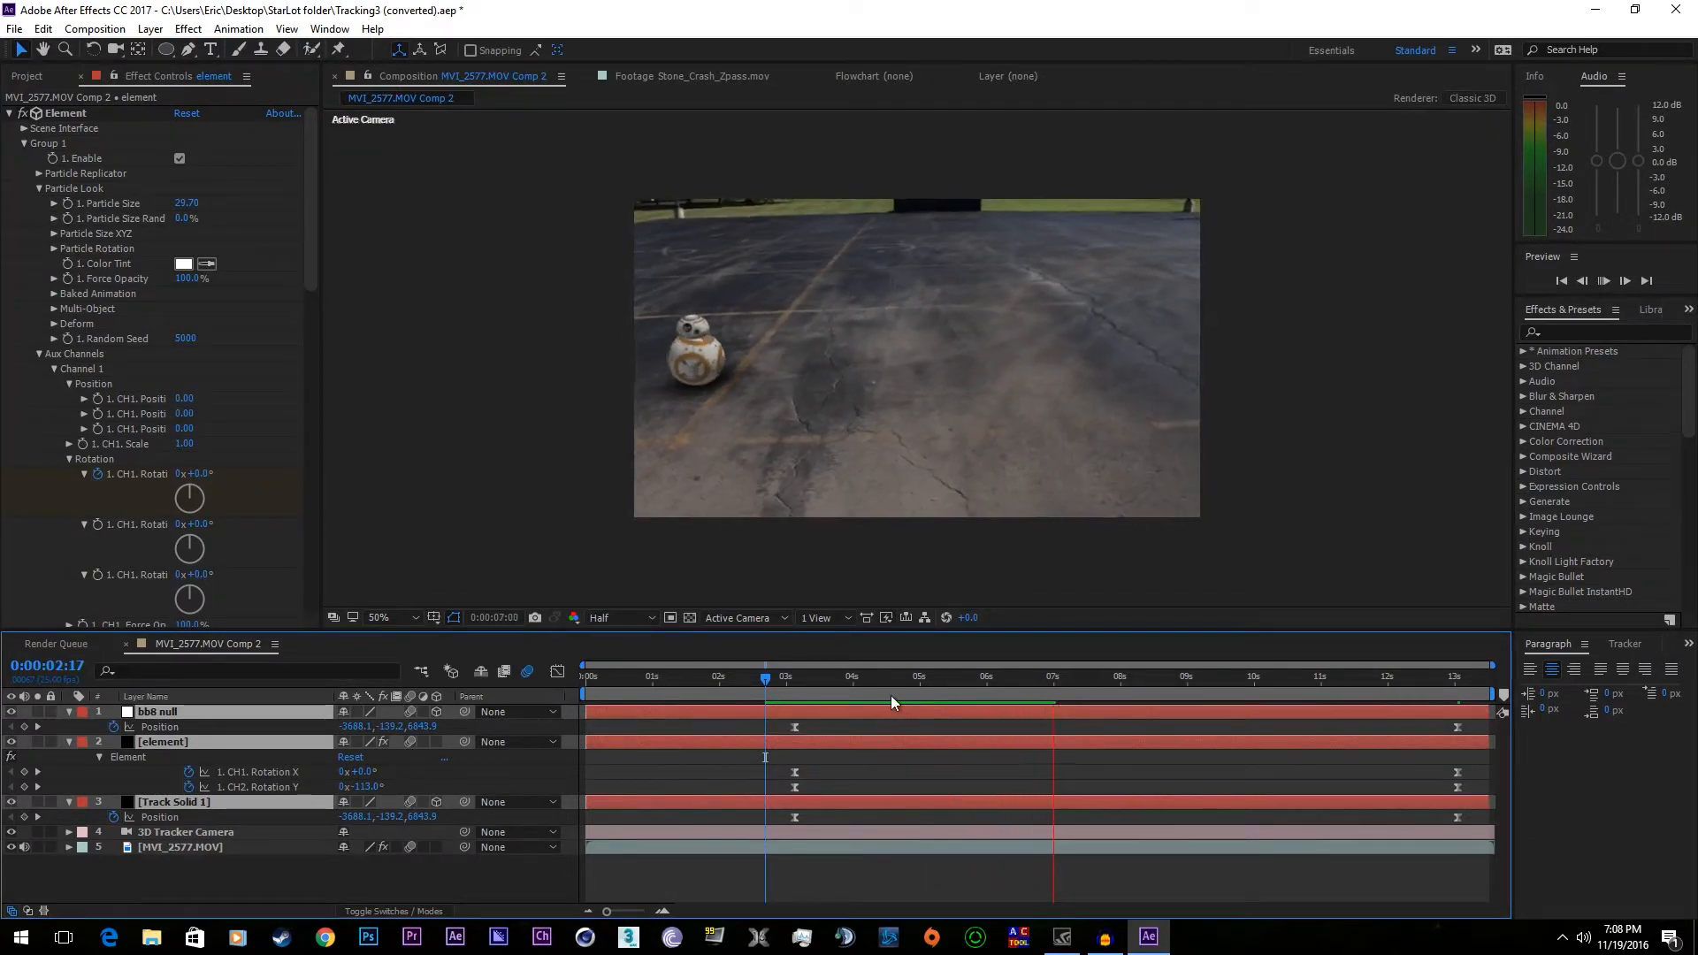
click(1084, 689)
- Set the Element effect's Motion Blur Samples to 3, with Motion Blur on Comp Settings
click(193, 830)
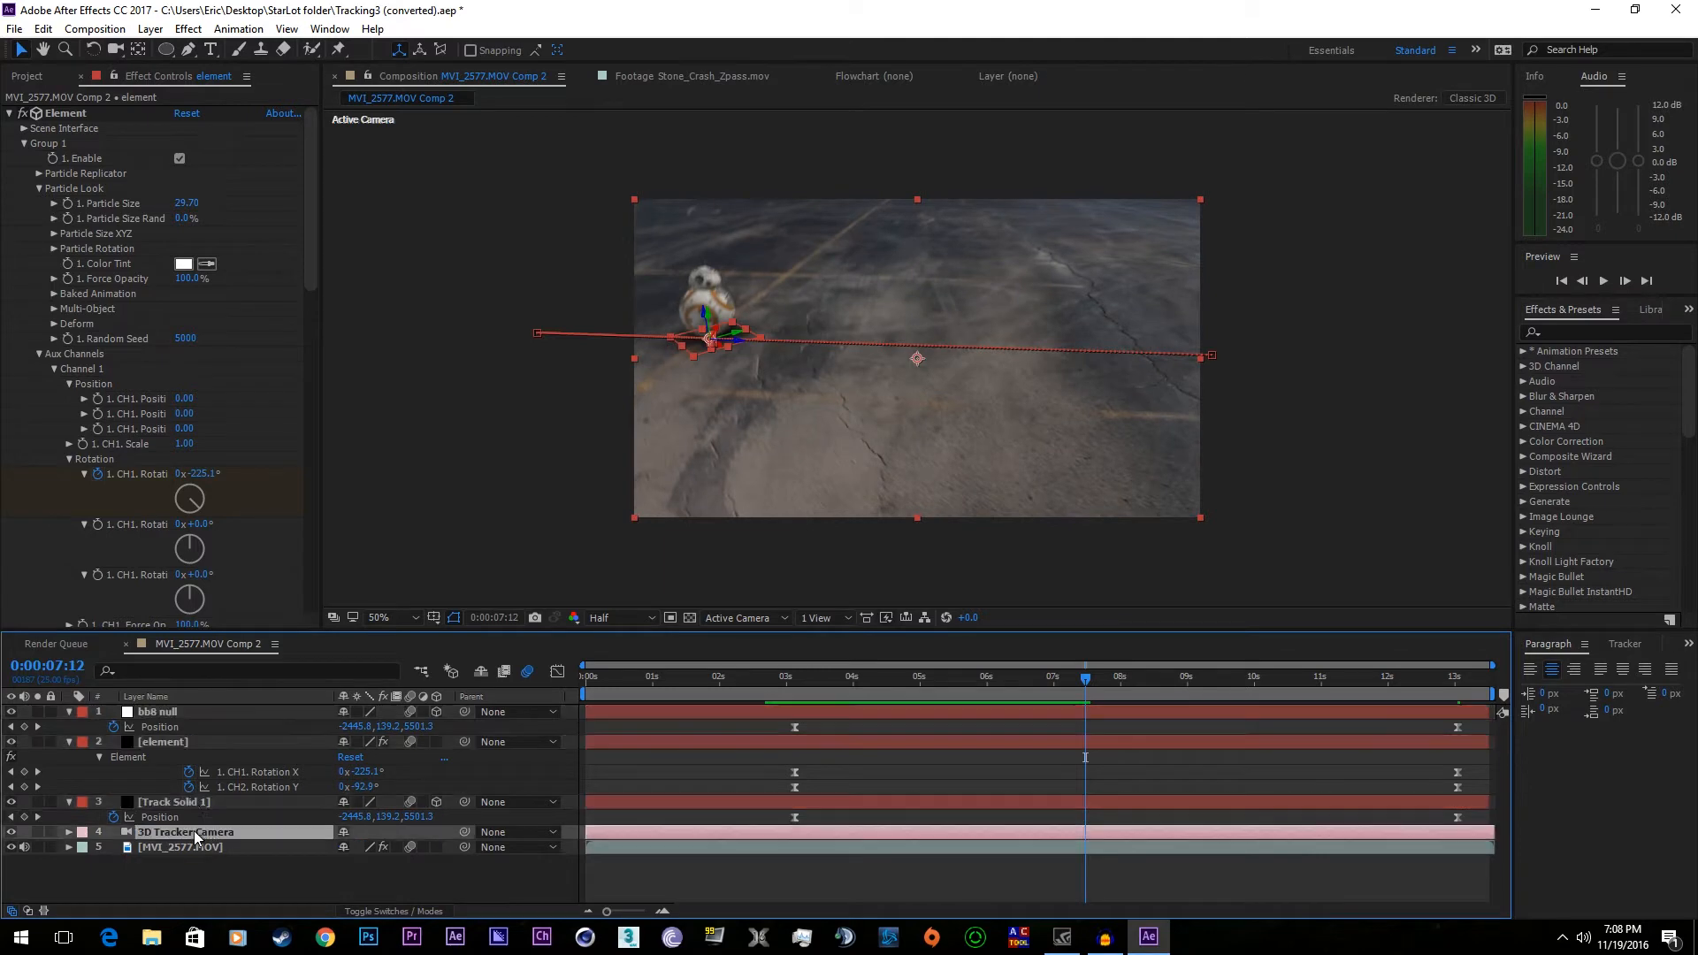
click(182, 746)
scroll(204, 451, down, 10)
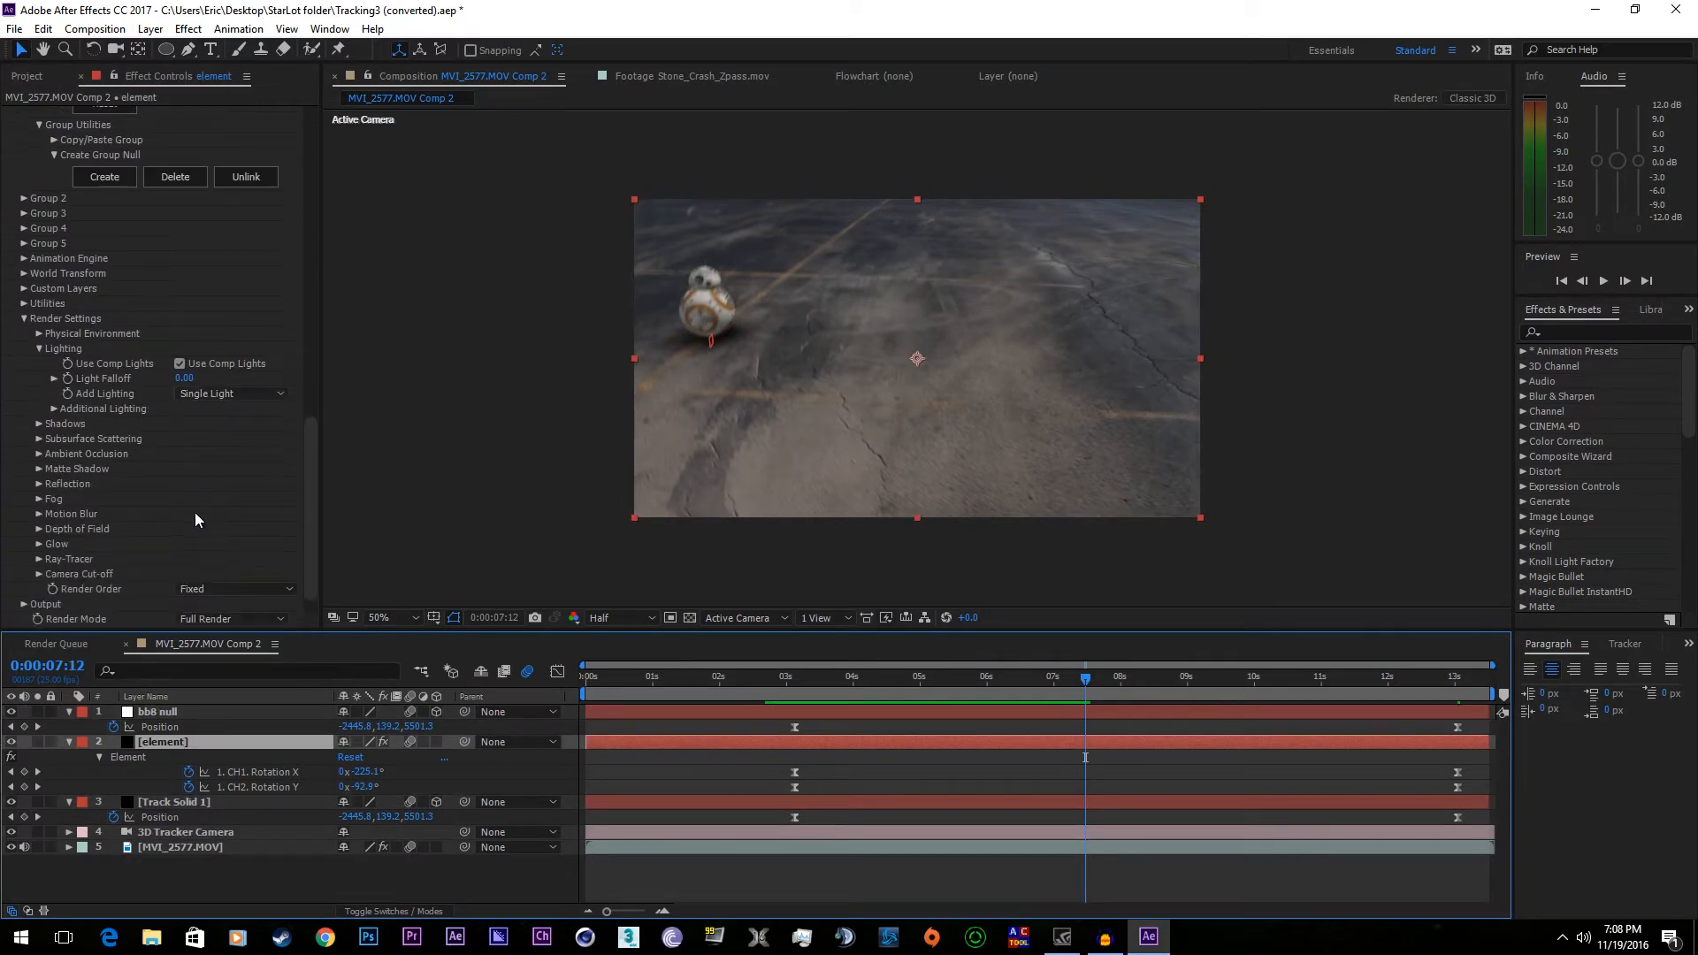
click(39, 514)
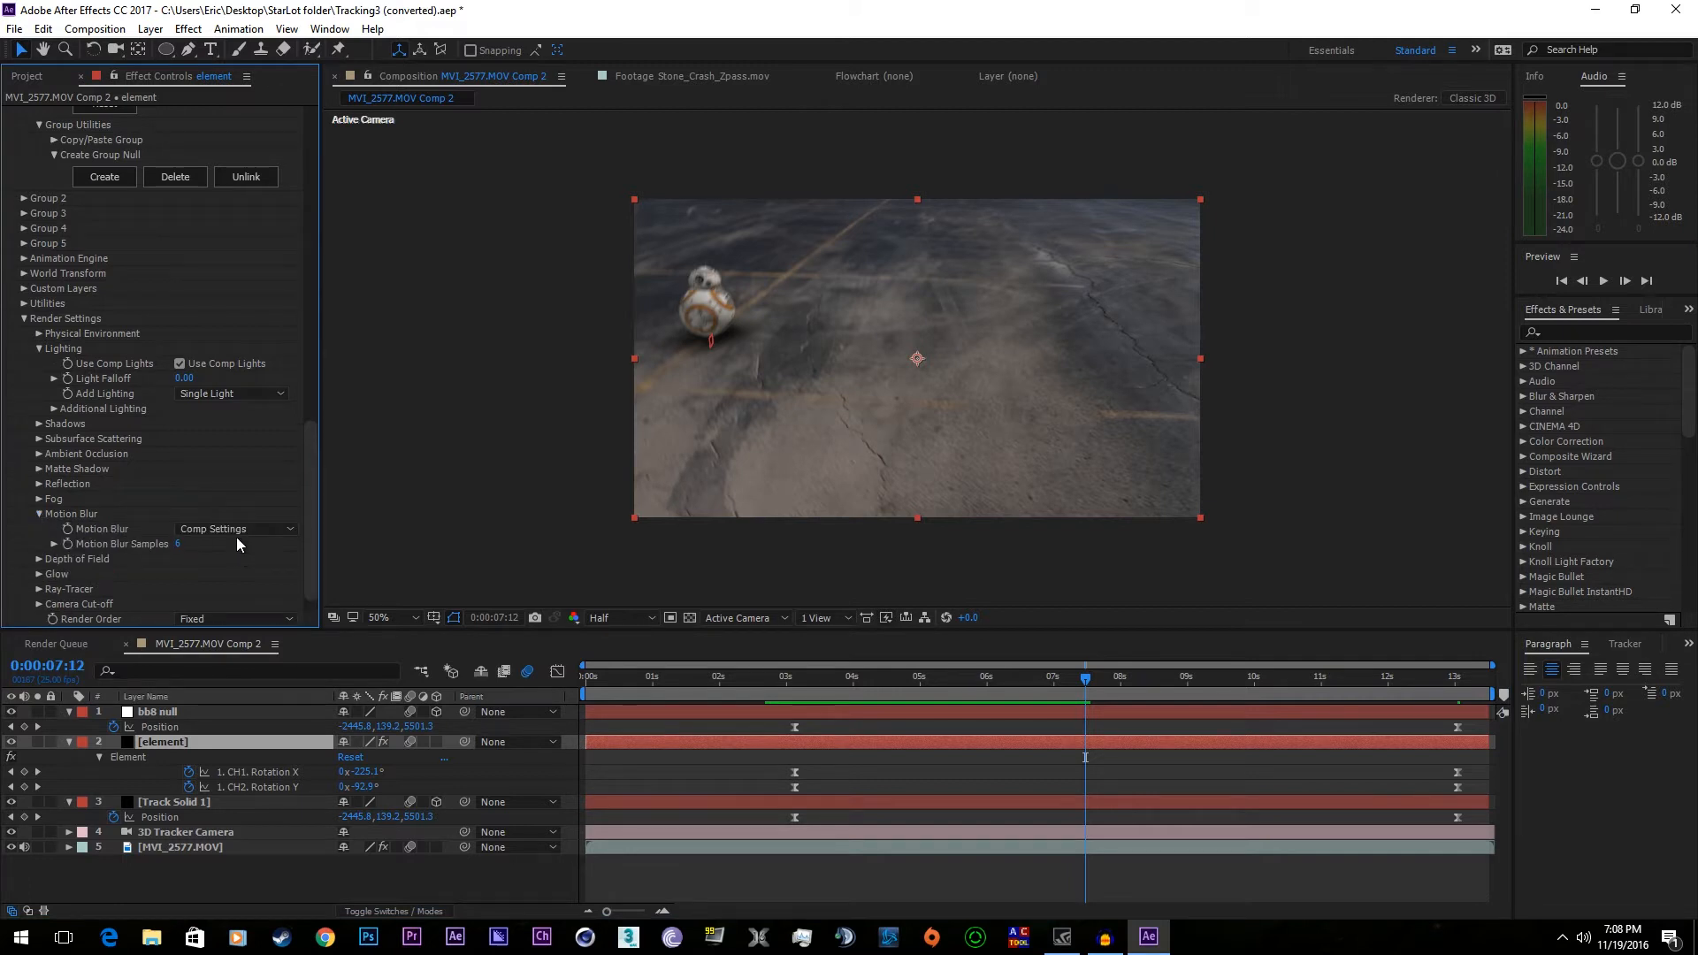
click(237, 530)
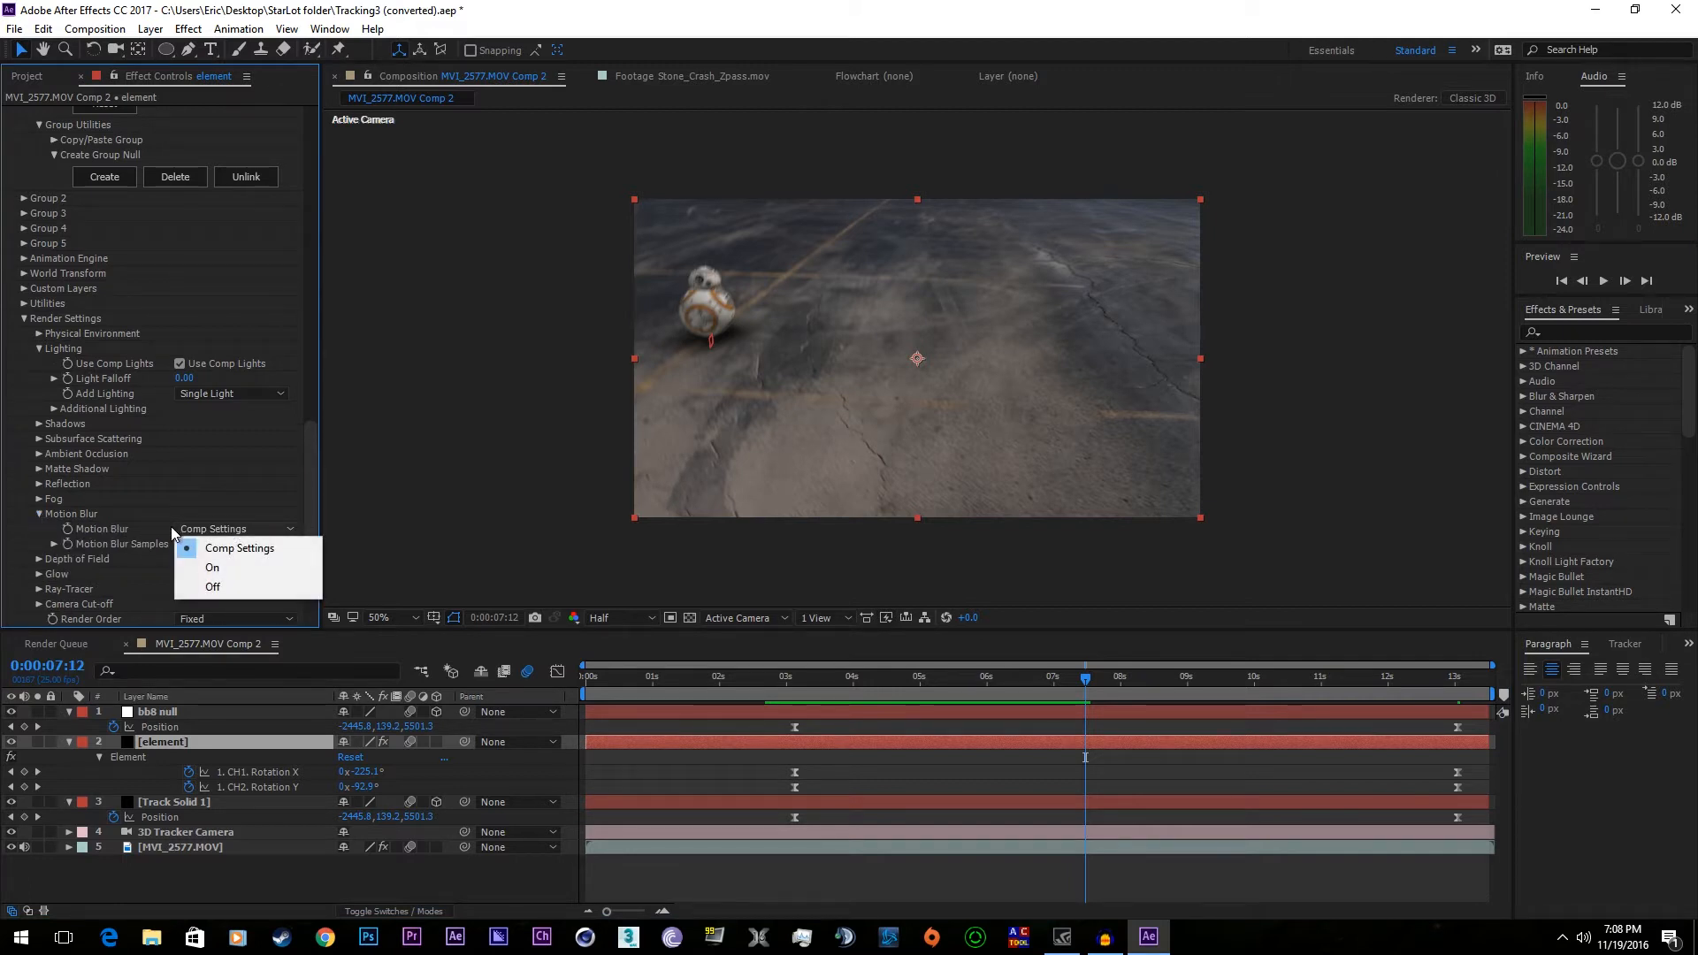
click(213, 568)
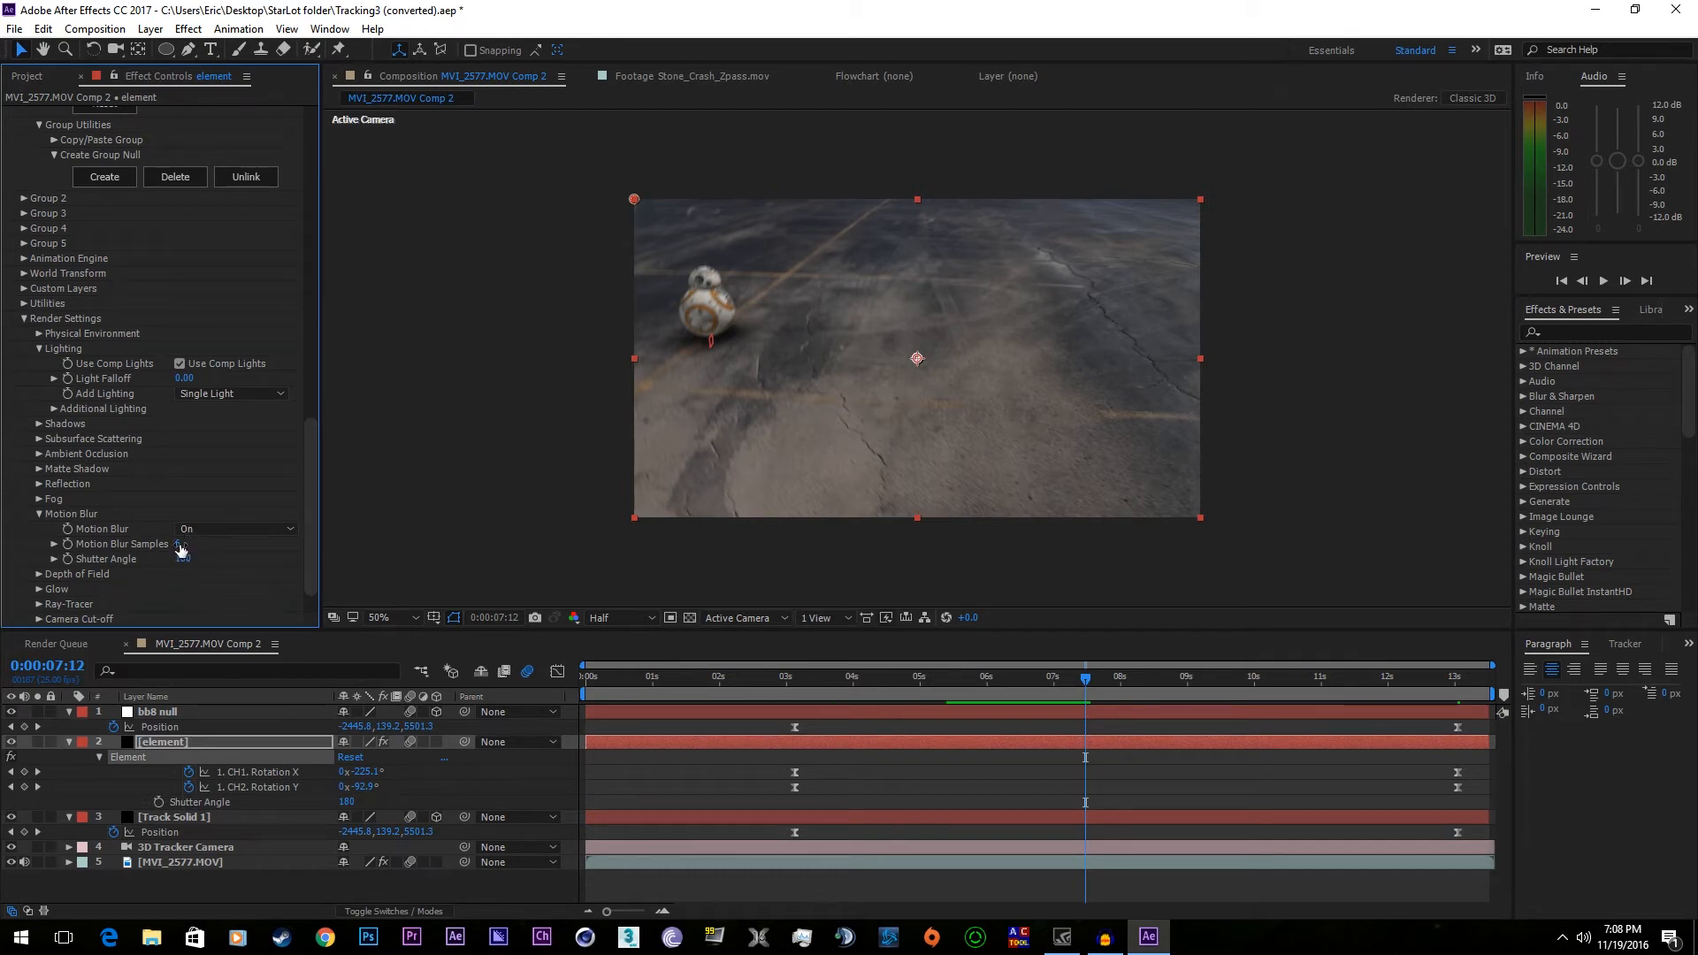
drag(182, 543, 209, 555)
click(201, 529)
click(209, 548)
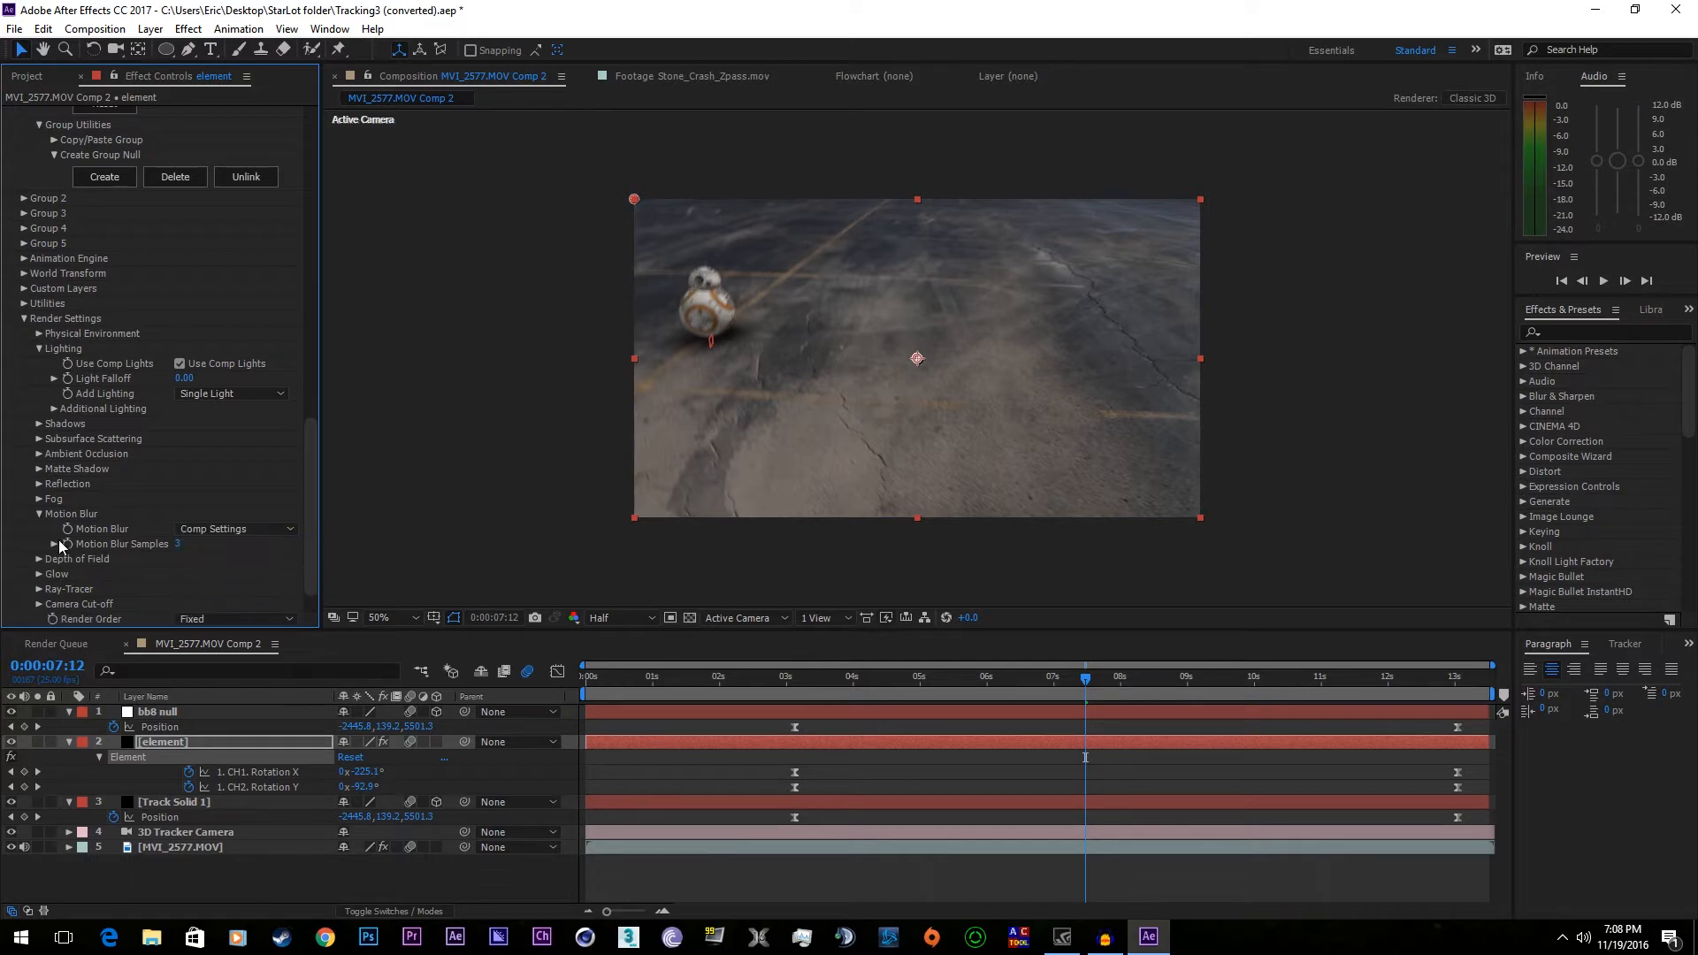
click(36, 513)
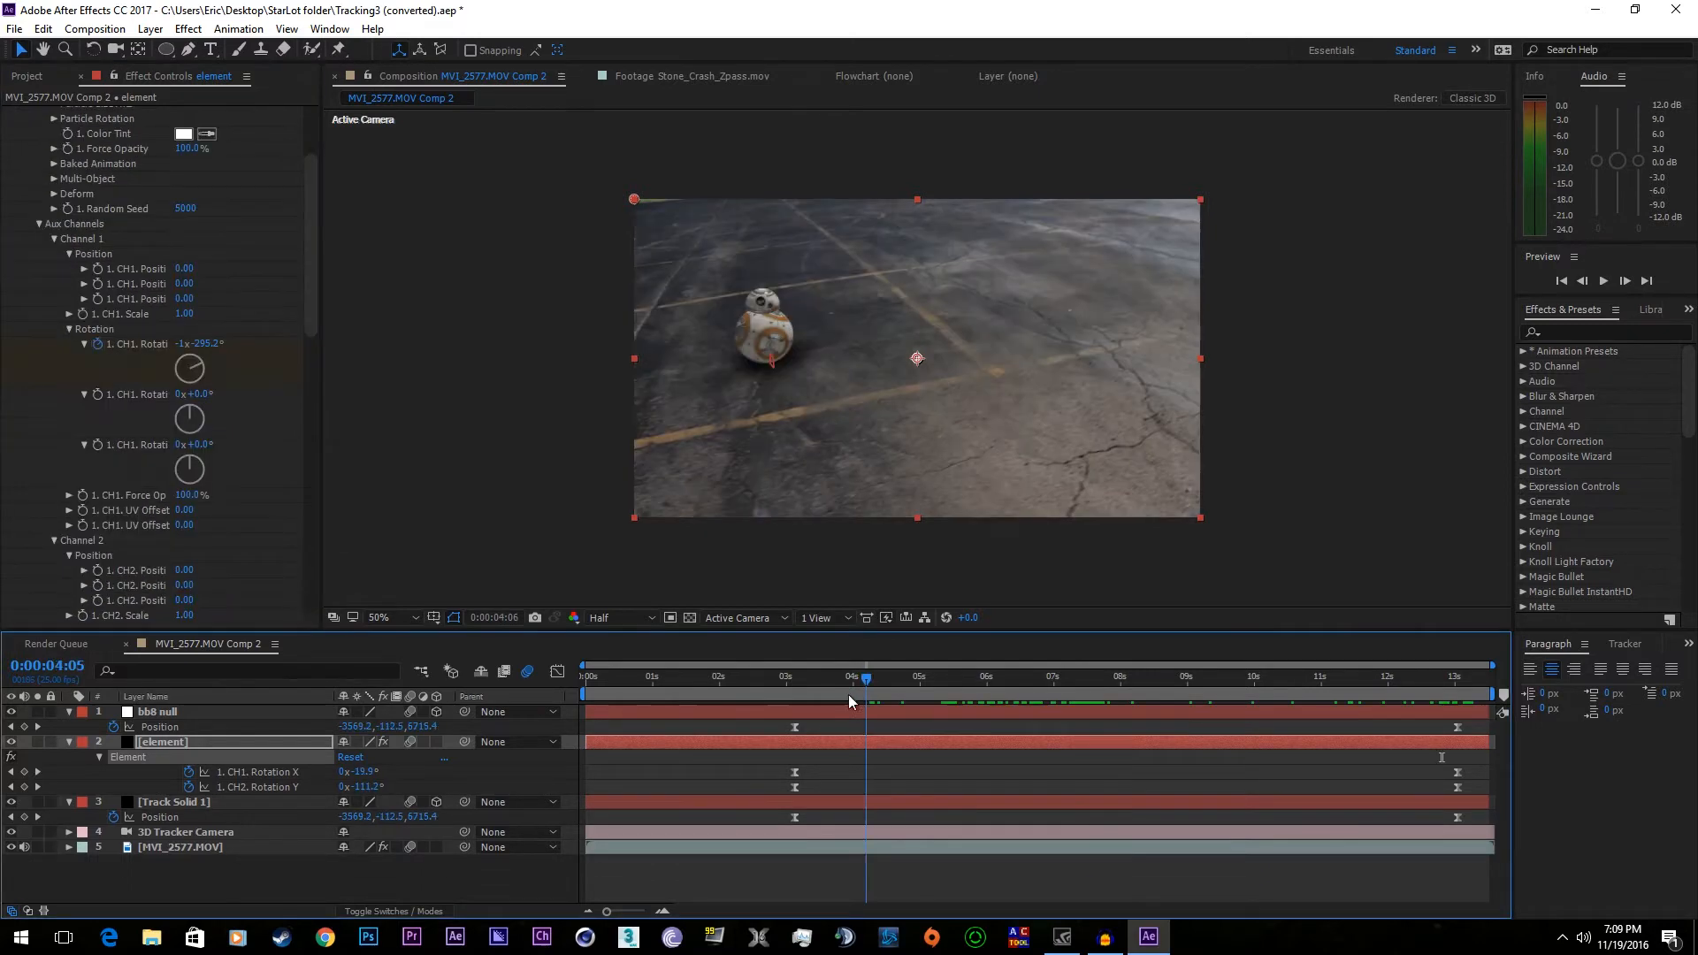
- Create a track solid from the 3D Camera Tracker points on the distant pavement behind BB-8 at 0:00:04:21
drag(847, 693, 796, 710)
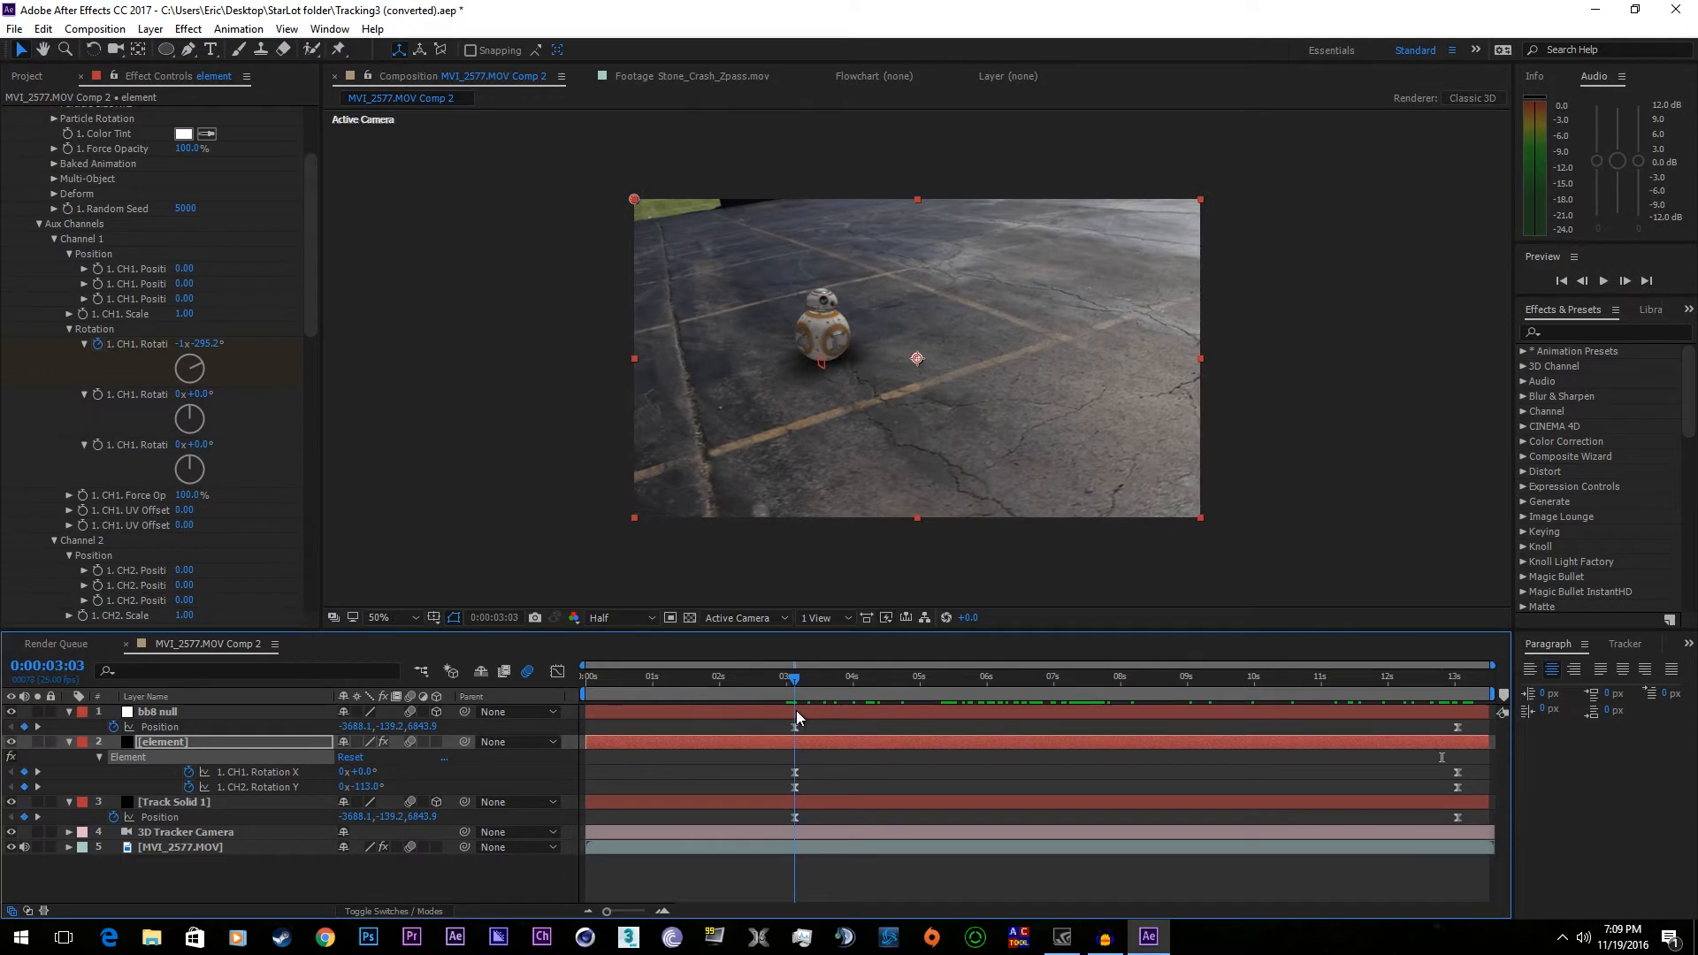
click(799, 845)
click(822, 830)
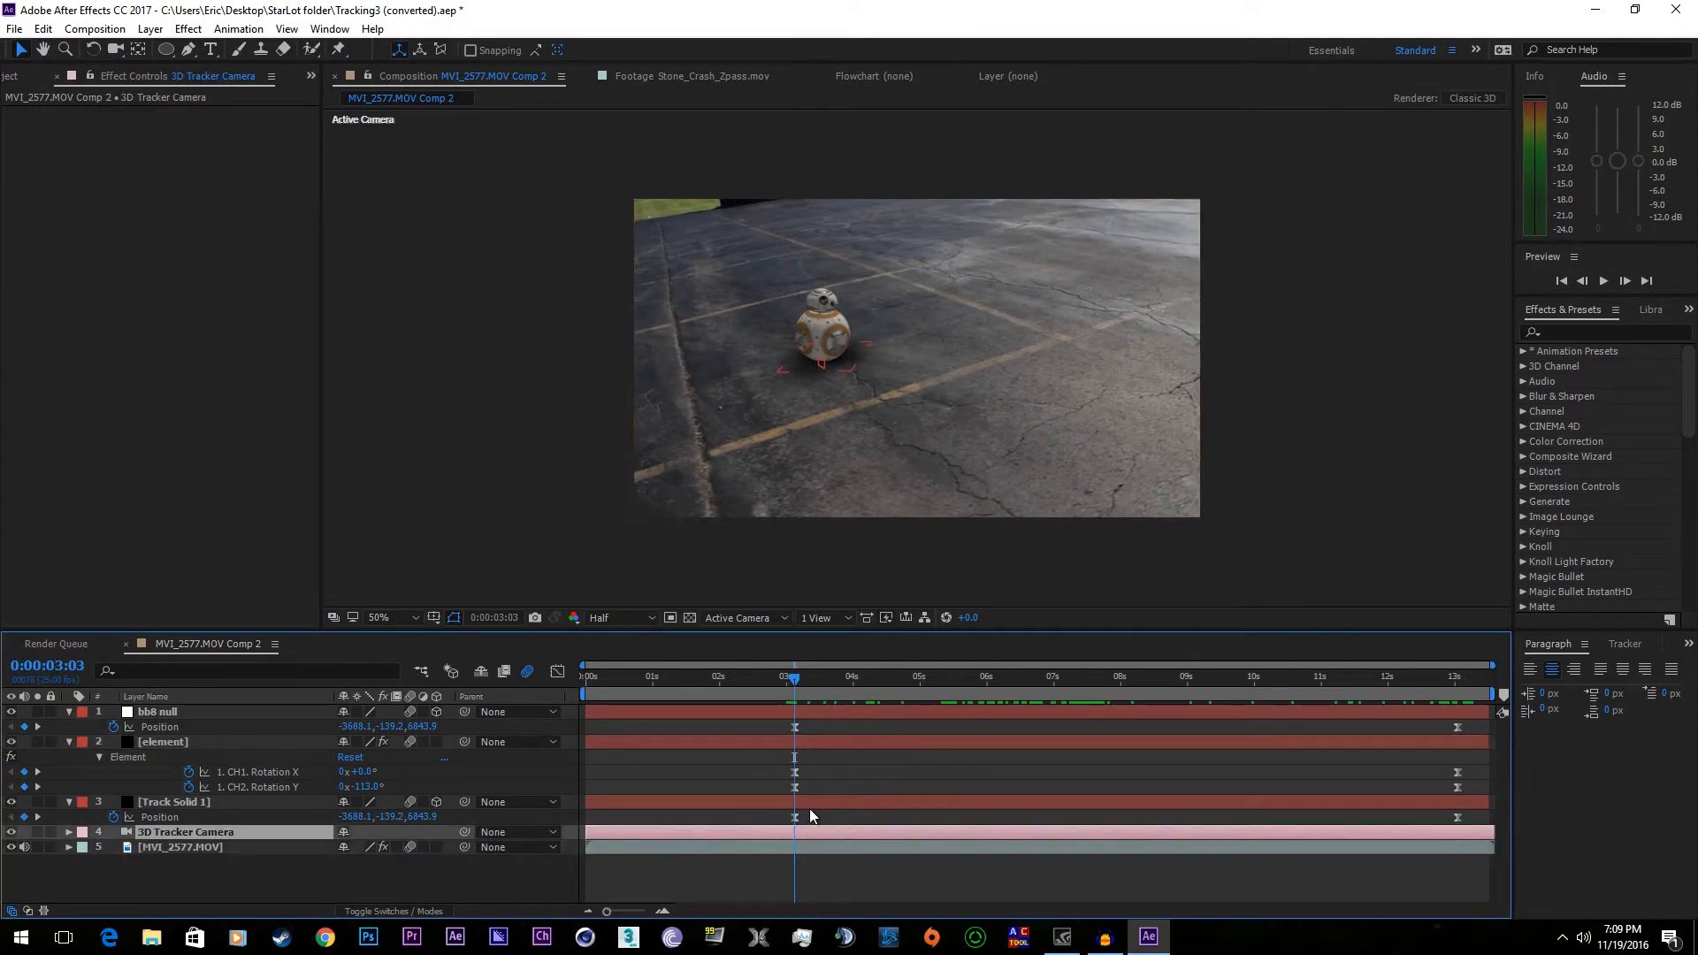
click(805, 845)
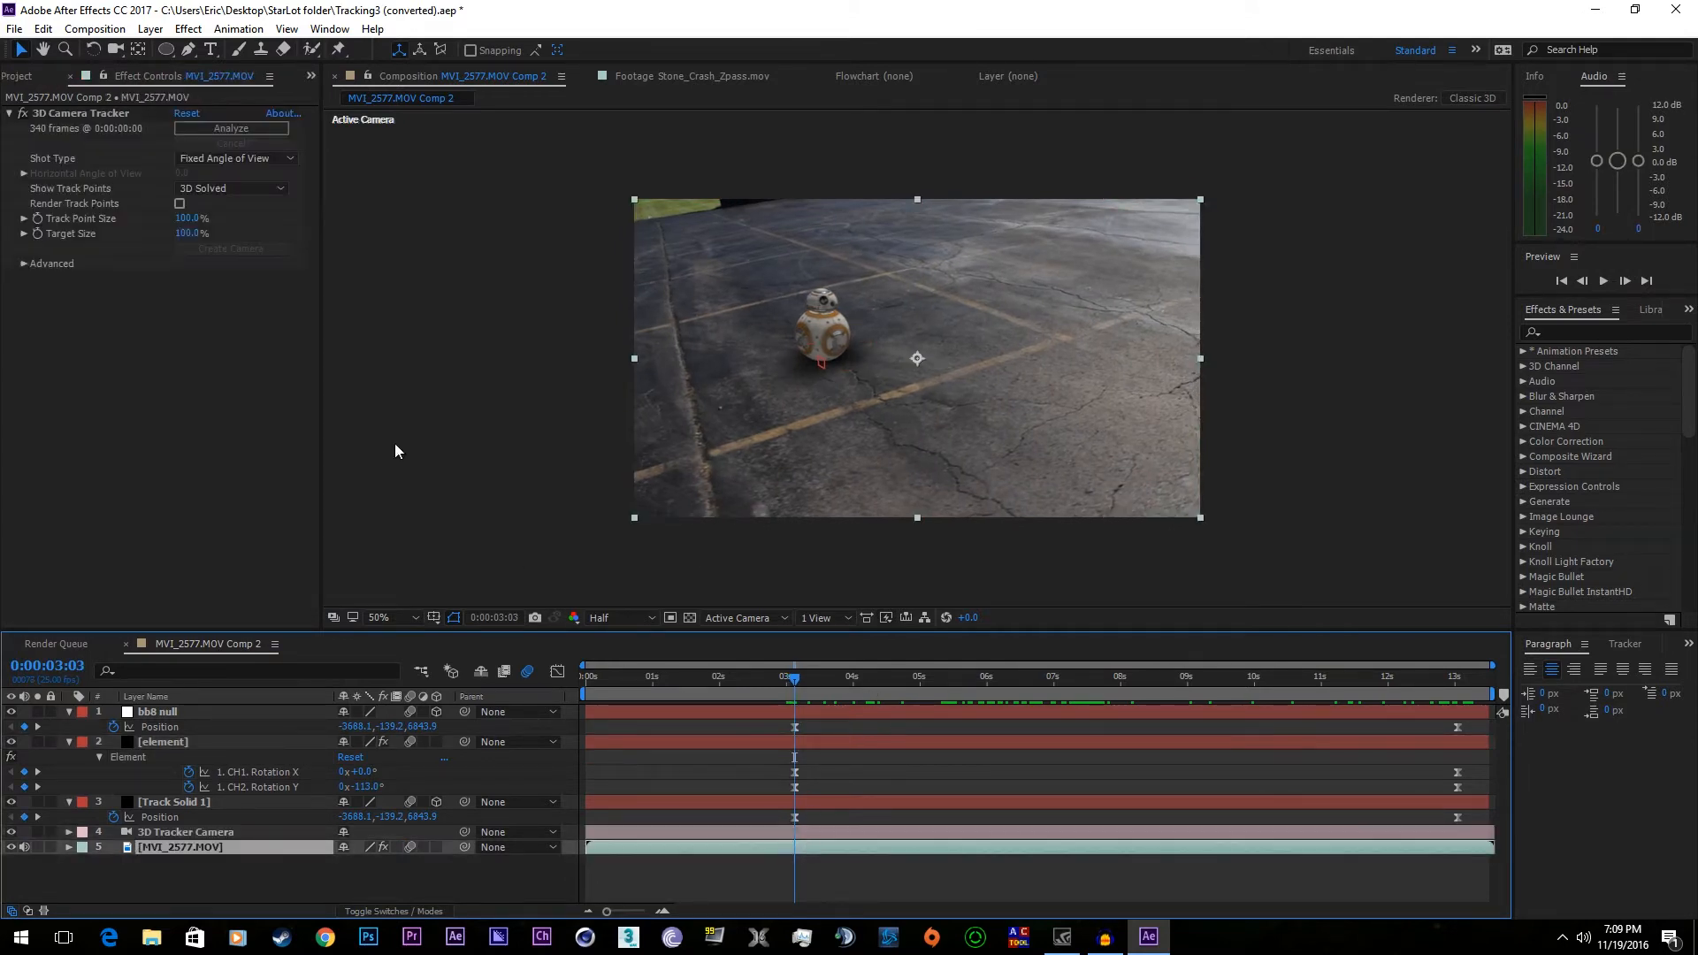
click(78, 110)
drag(794, 677, 836, 689)
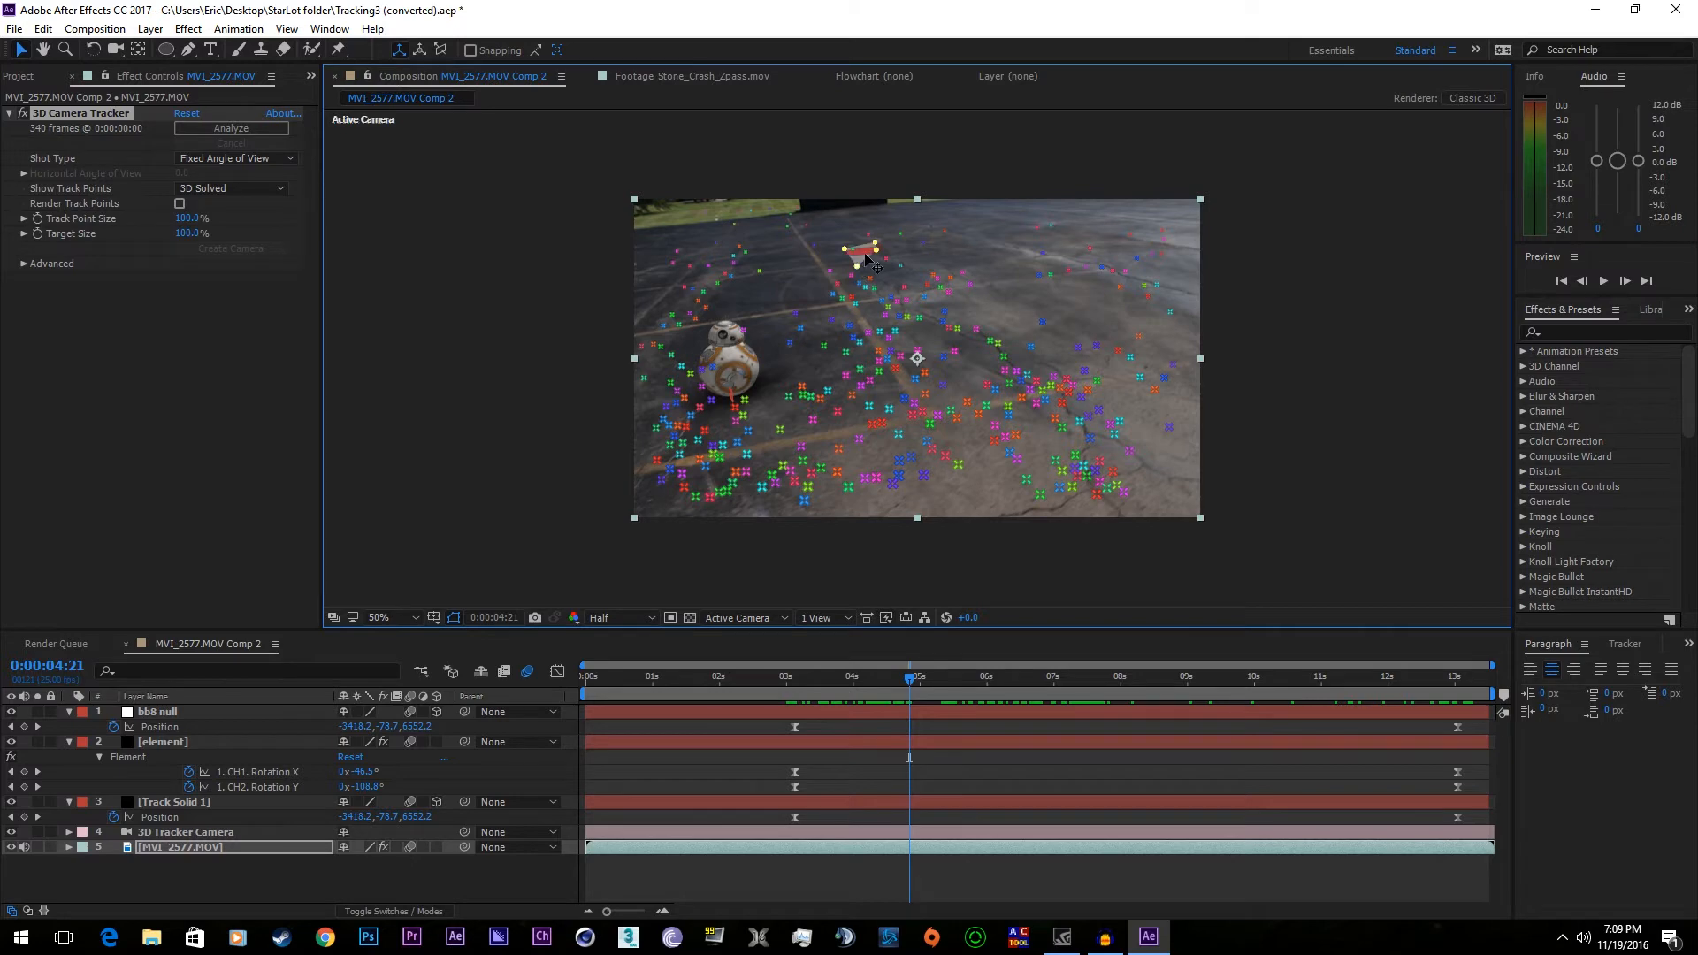
right_click(872, 257)
click(927, 286)
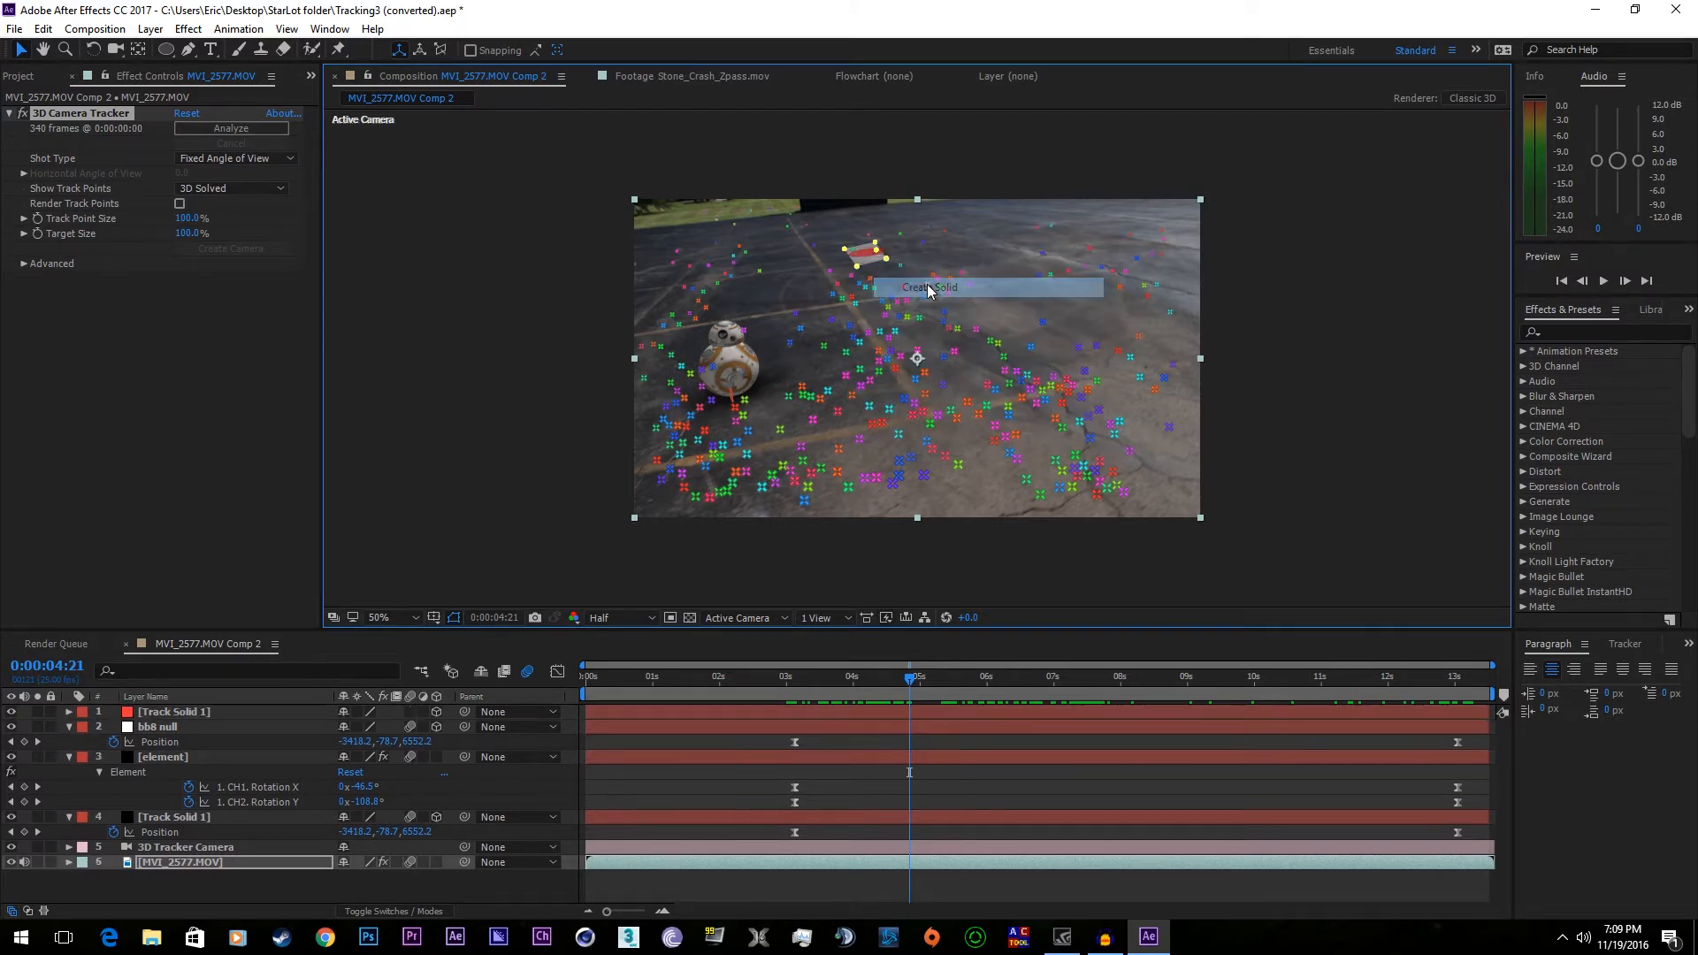
click(183, 715)
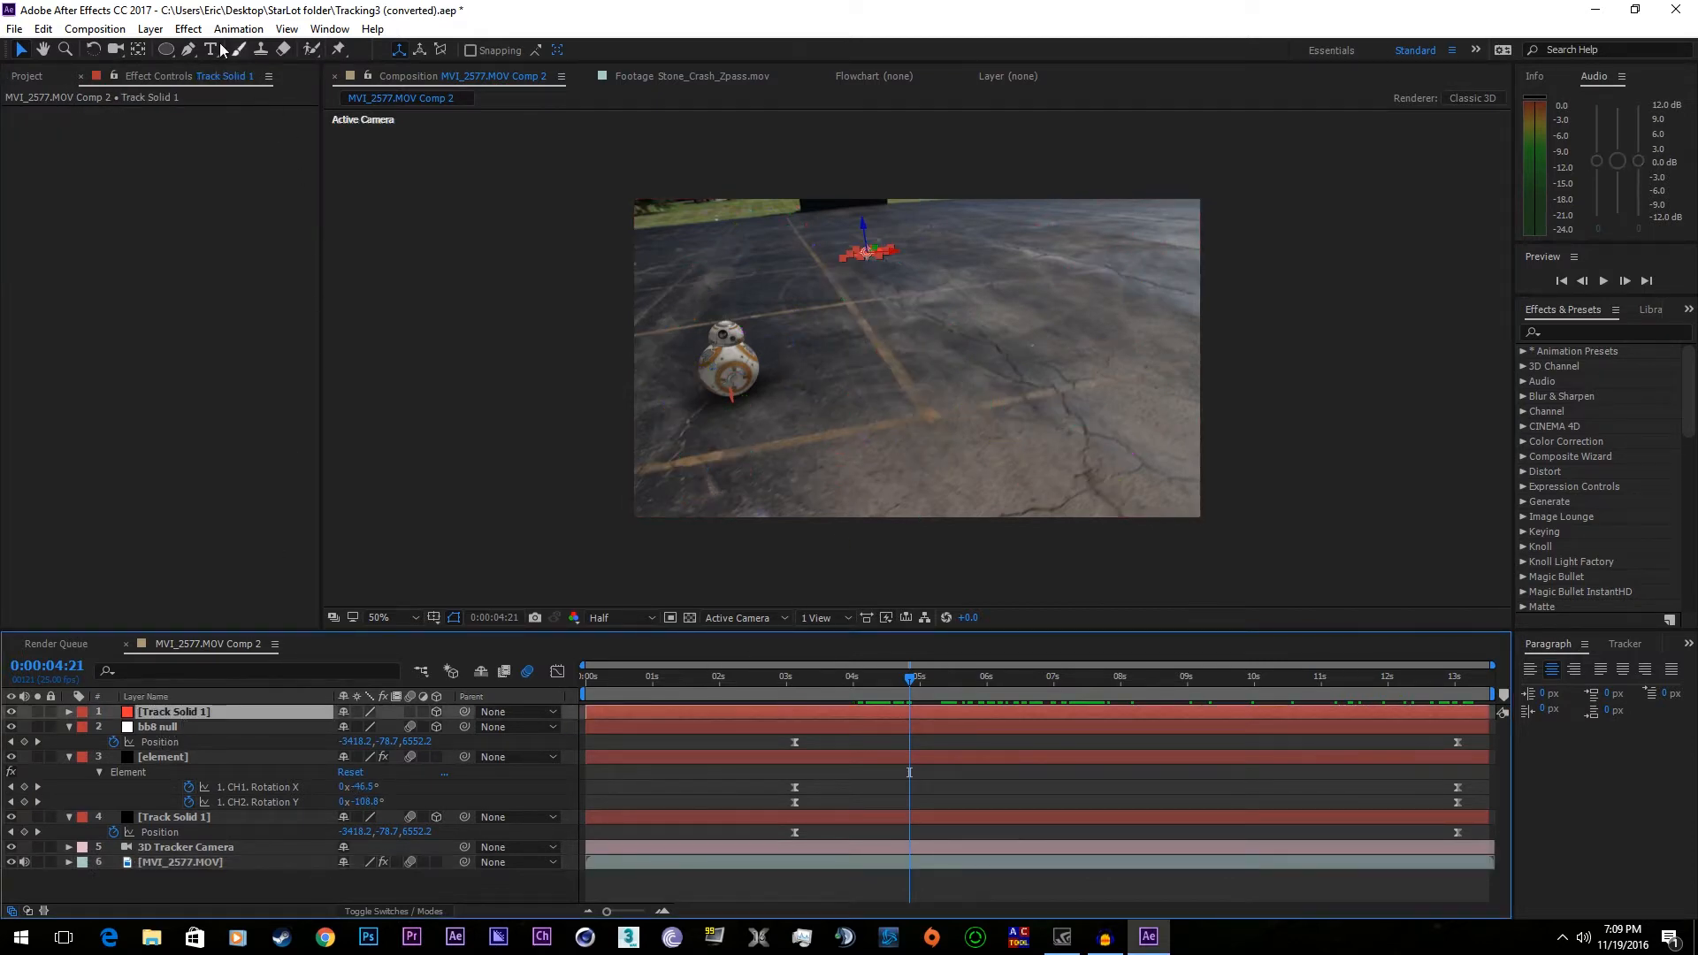
- Open the element layer's Scene Setup and place the BB-Unit model inside a new group folder
click(174, 758)
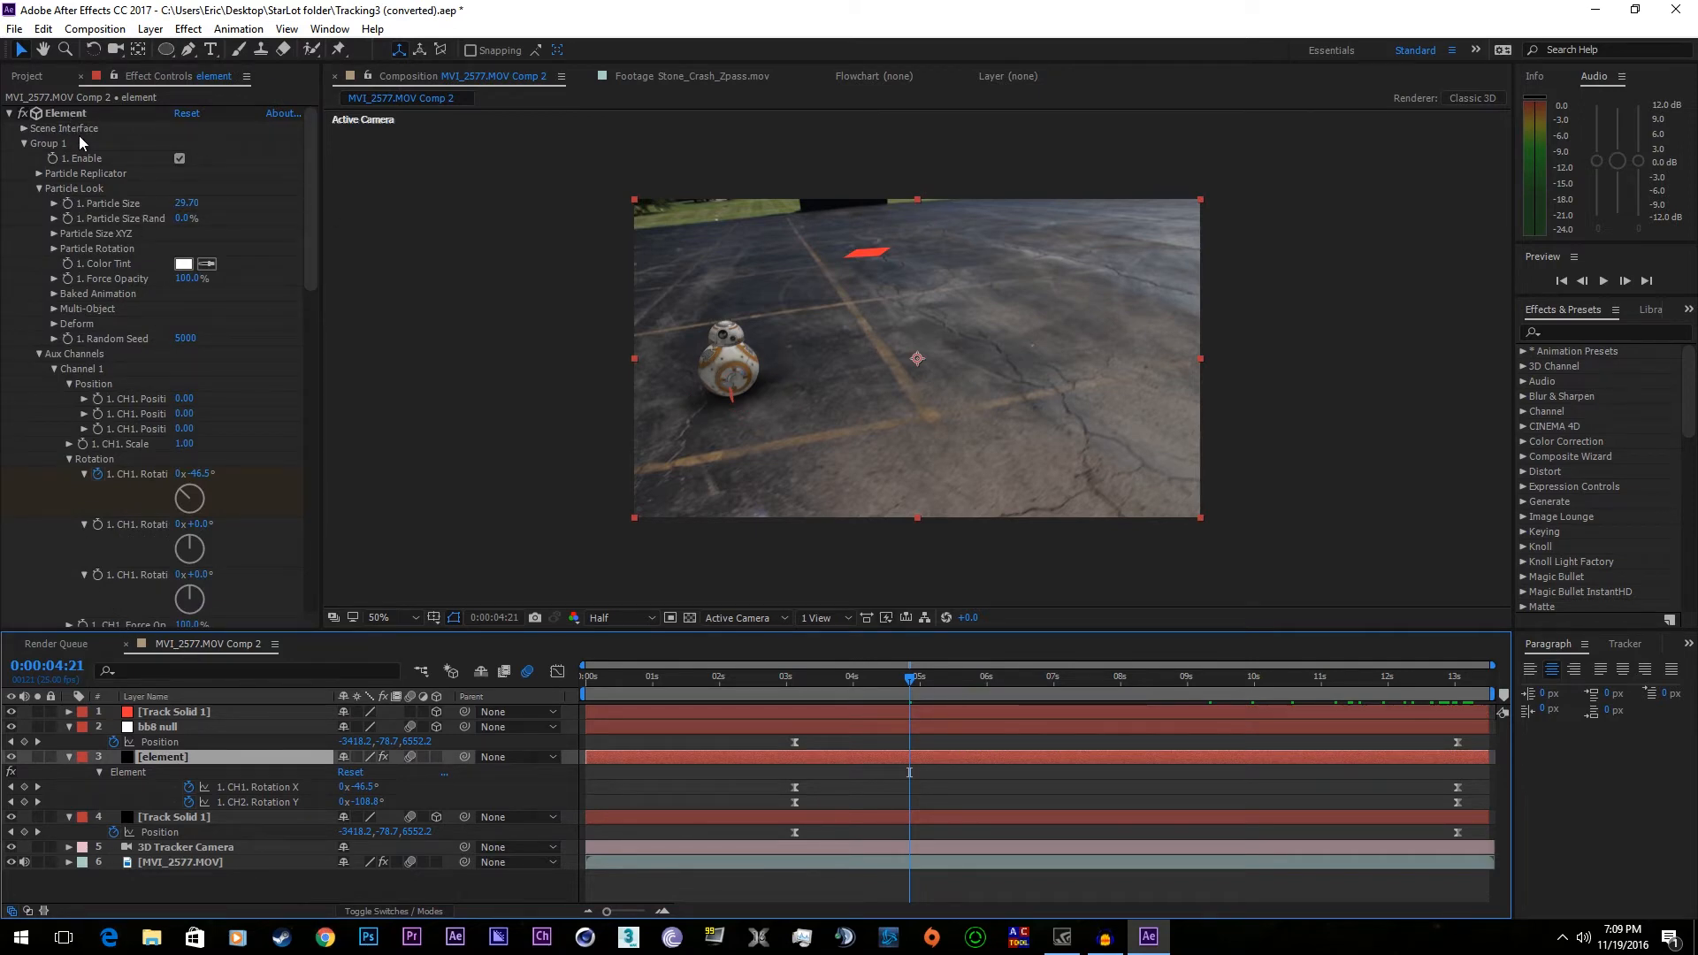
click(24, 128)
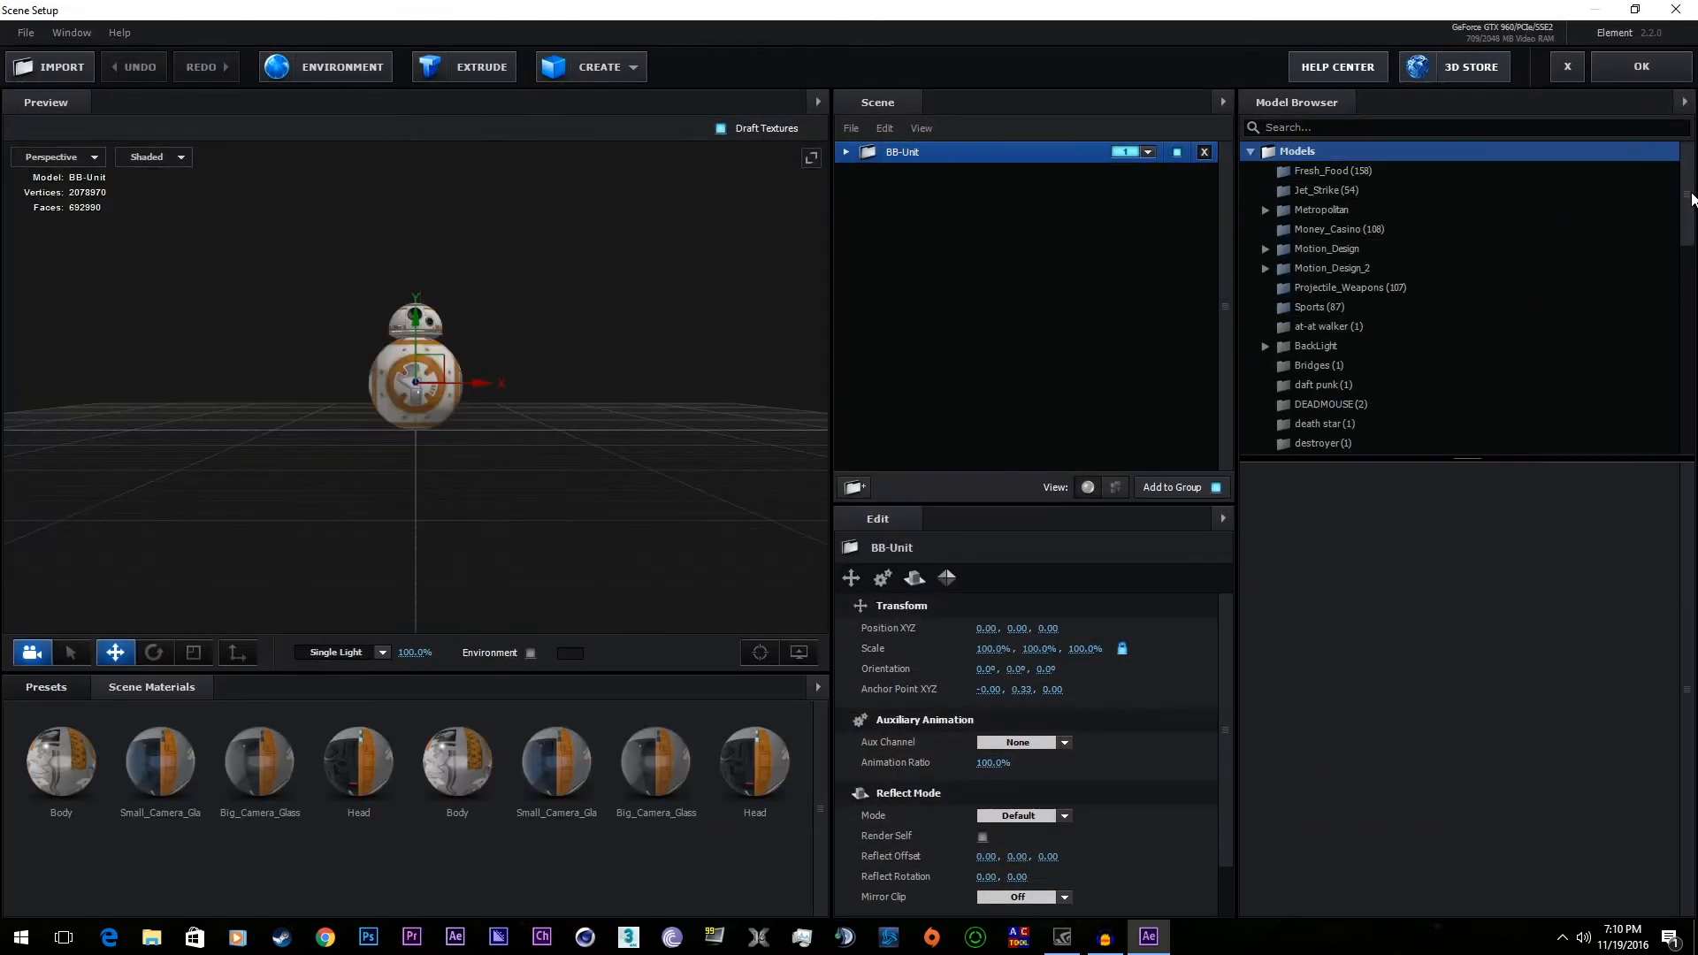
drag(1691, 199, 1656, 485)
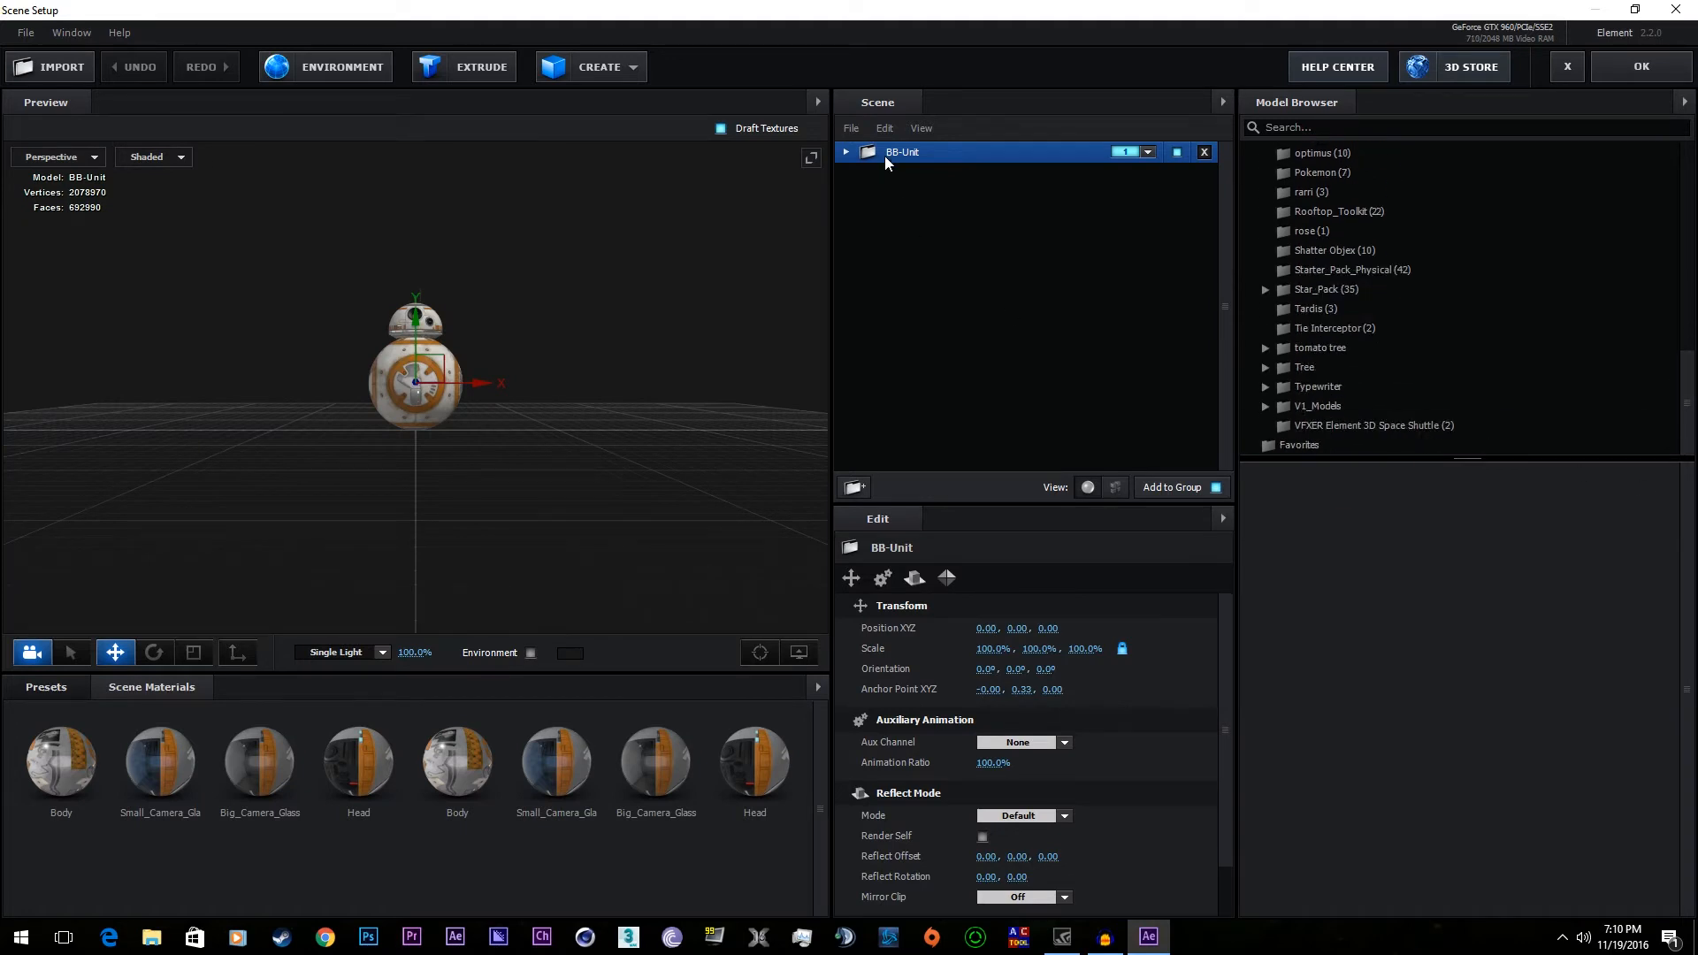
right_click(890, 213)
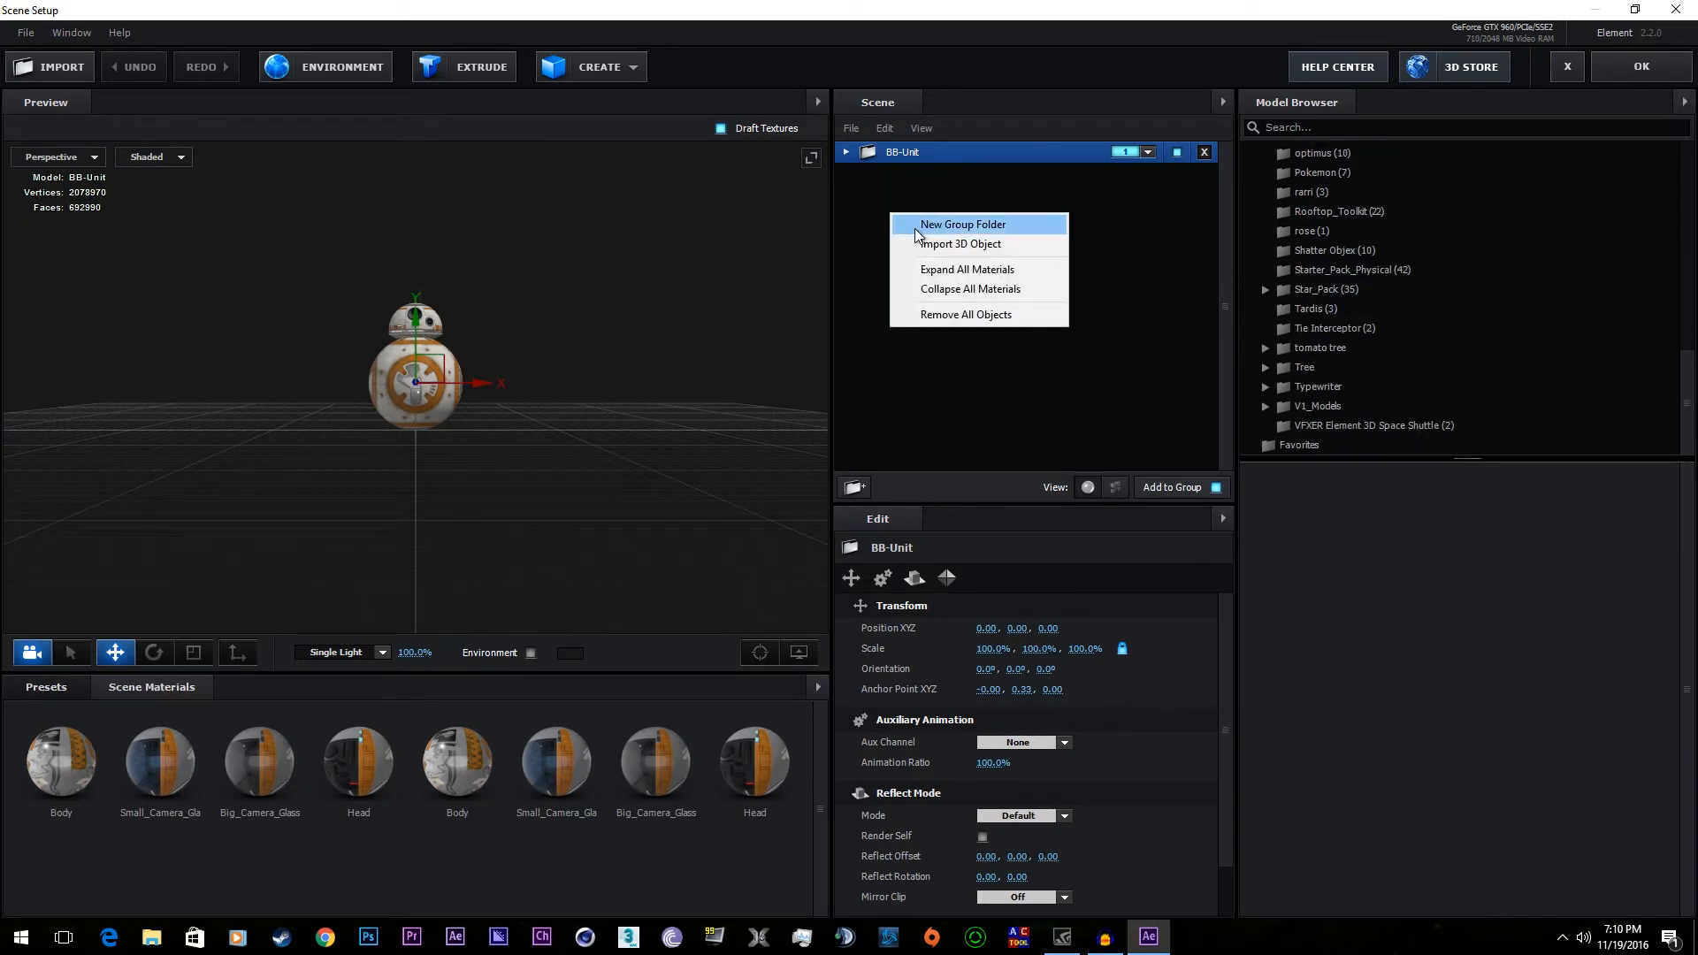
click(918, 227)
click(1148, 156)
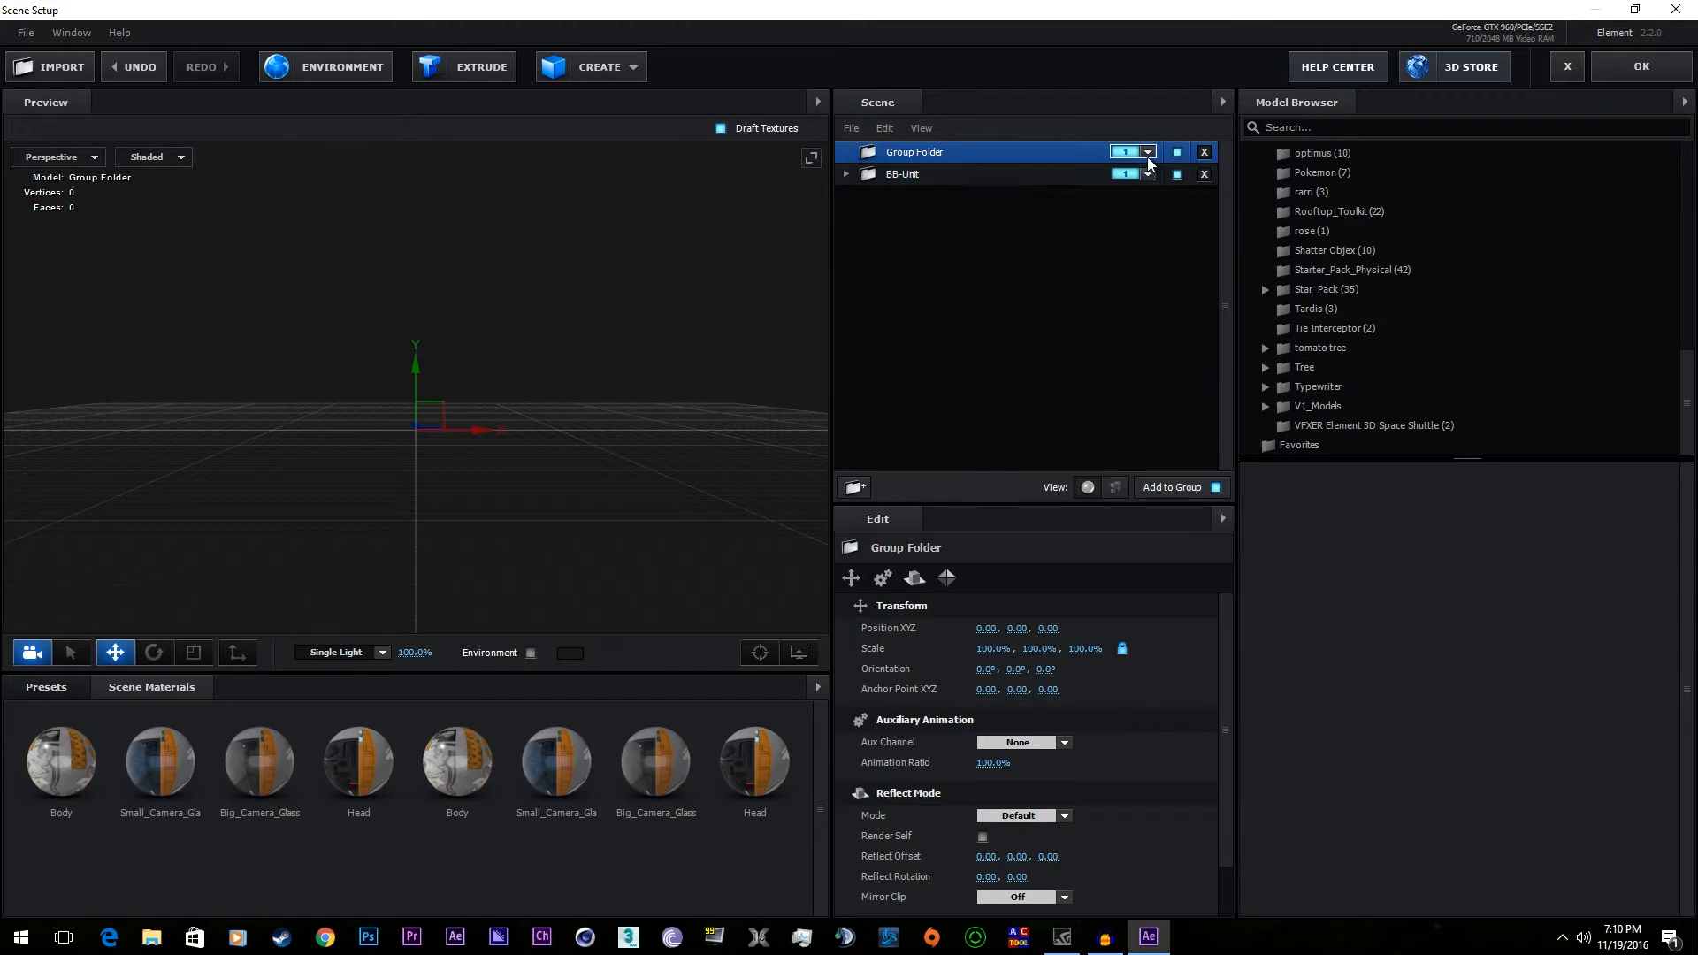
drag(948, 177, 942, 156)
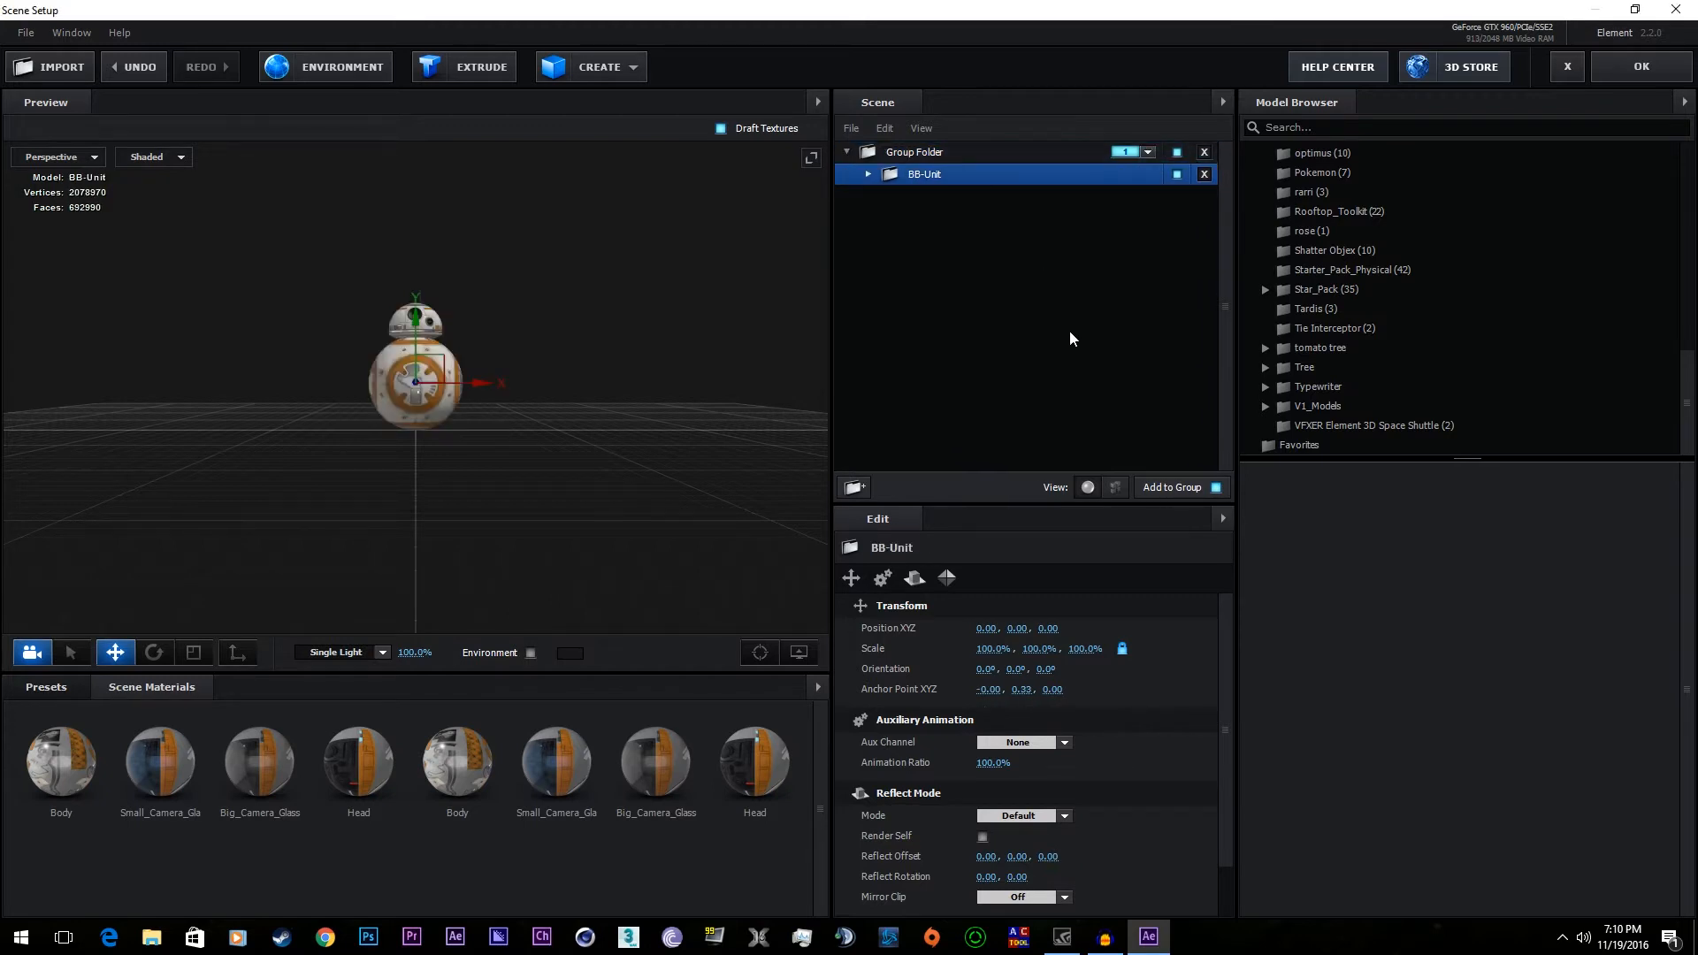
- Add a second group folder to the scene and assign it to group 2
right_click(988, 257)
click(1090, 267)
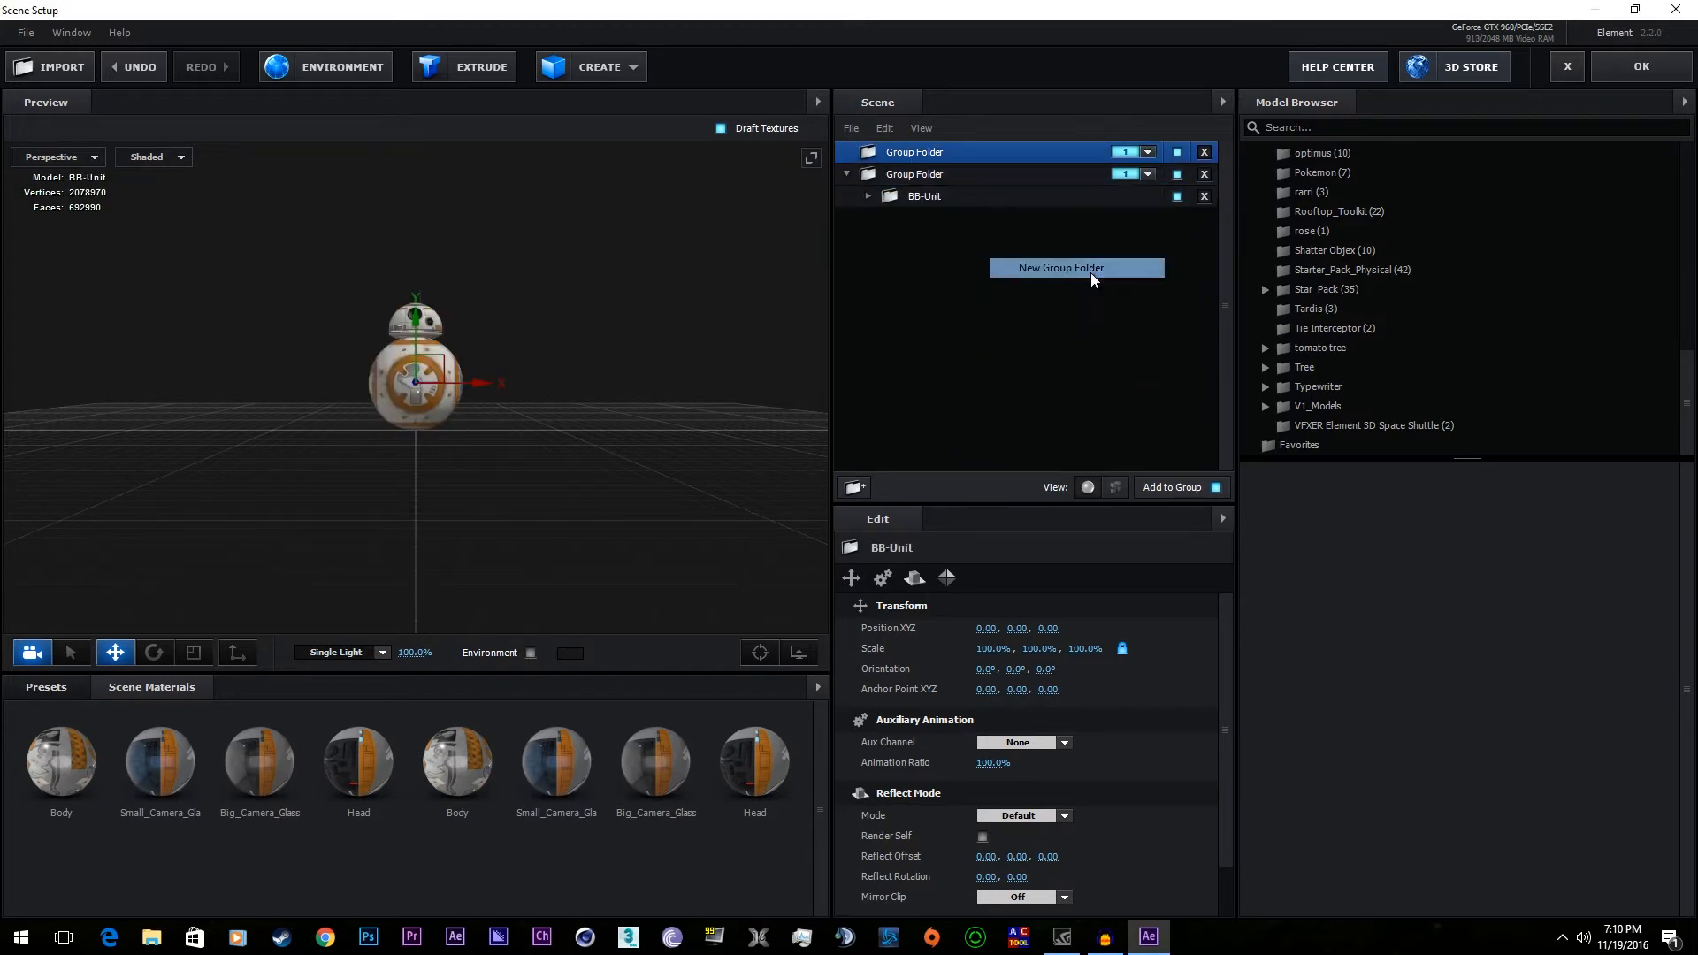
click(1147, 154)
click(1144, 174)
- Add the R2-Unit model from Star_Pack to the group 2 folder, inspect it from above and accept the scene
click(1361, 308)
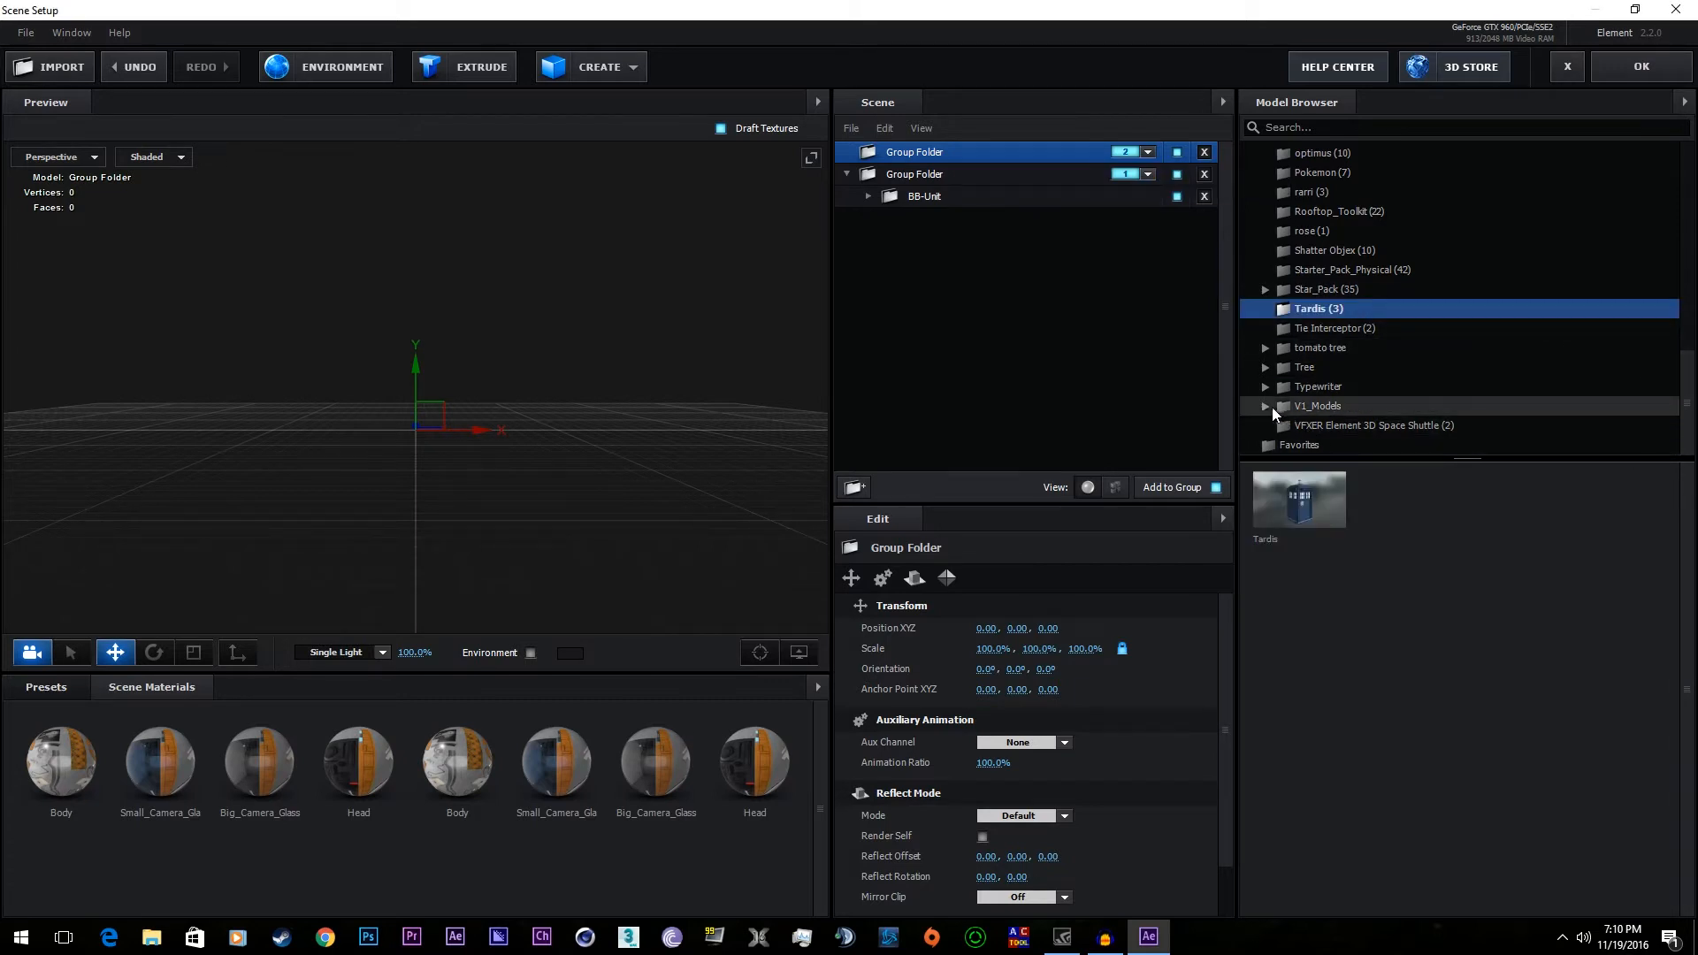
click(1265, 289)
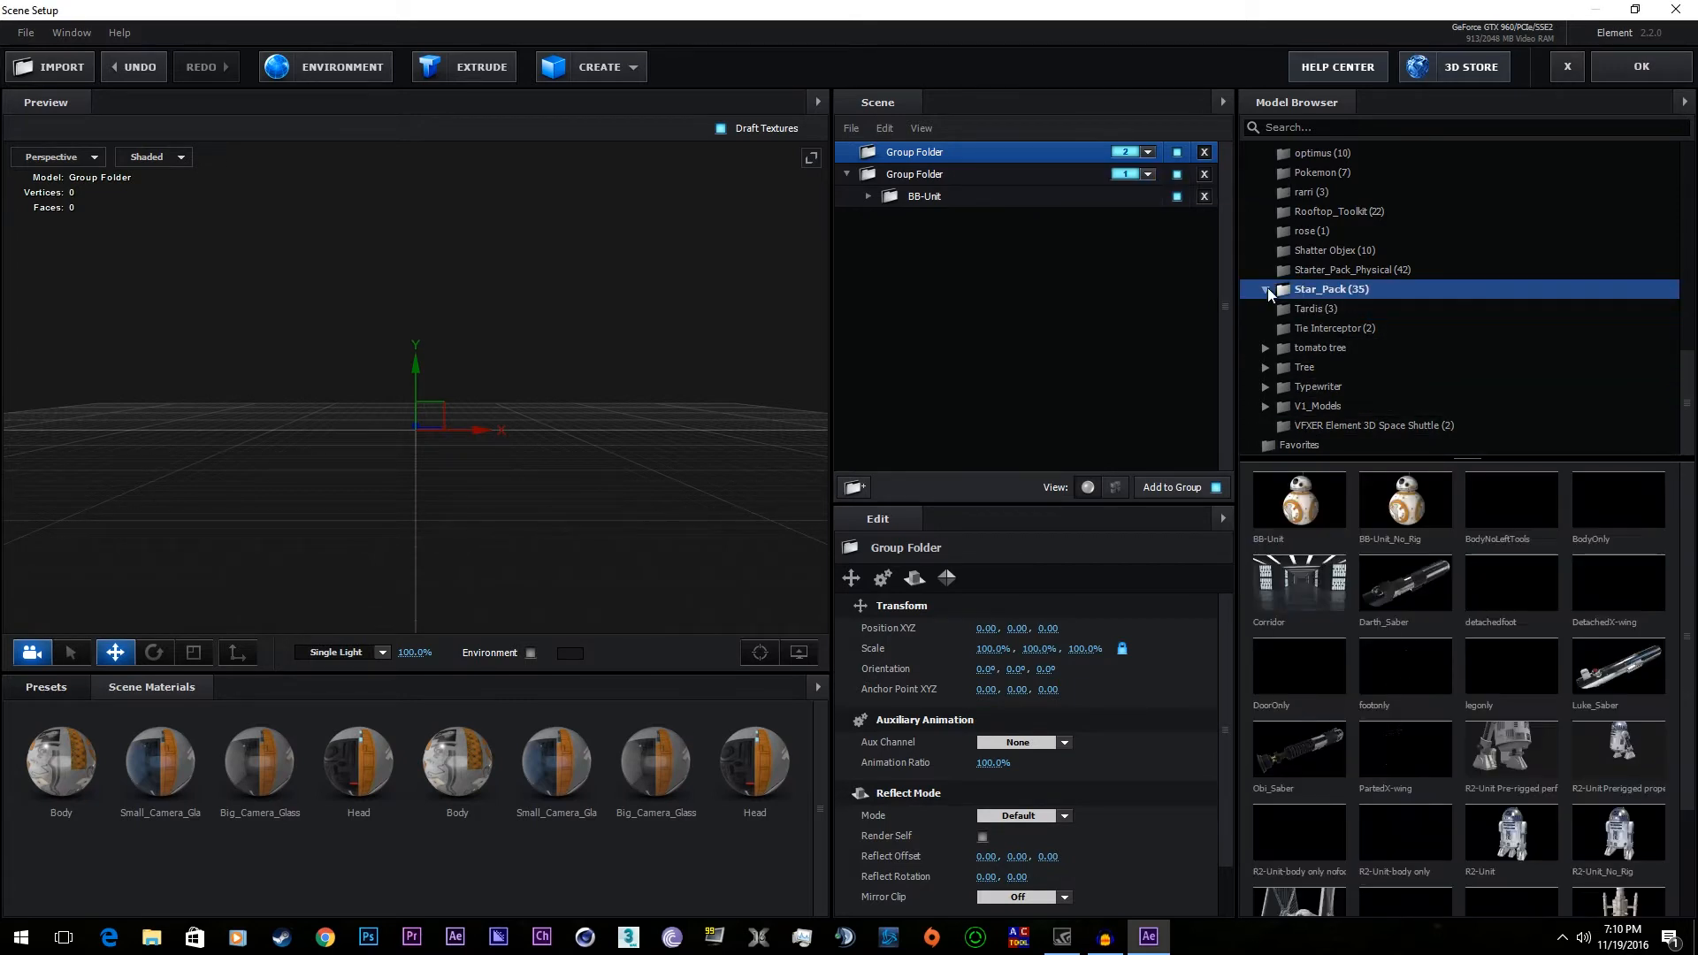
click(1497, 847)
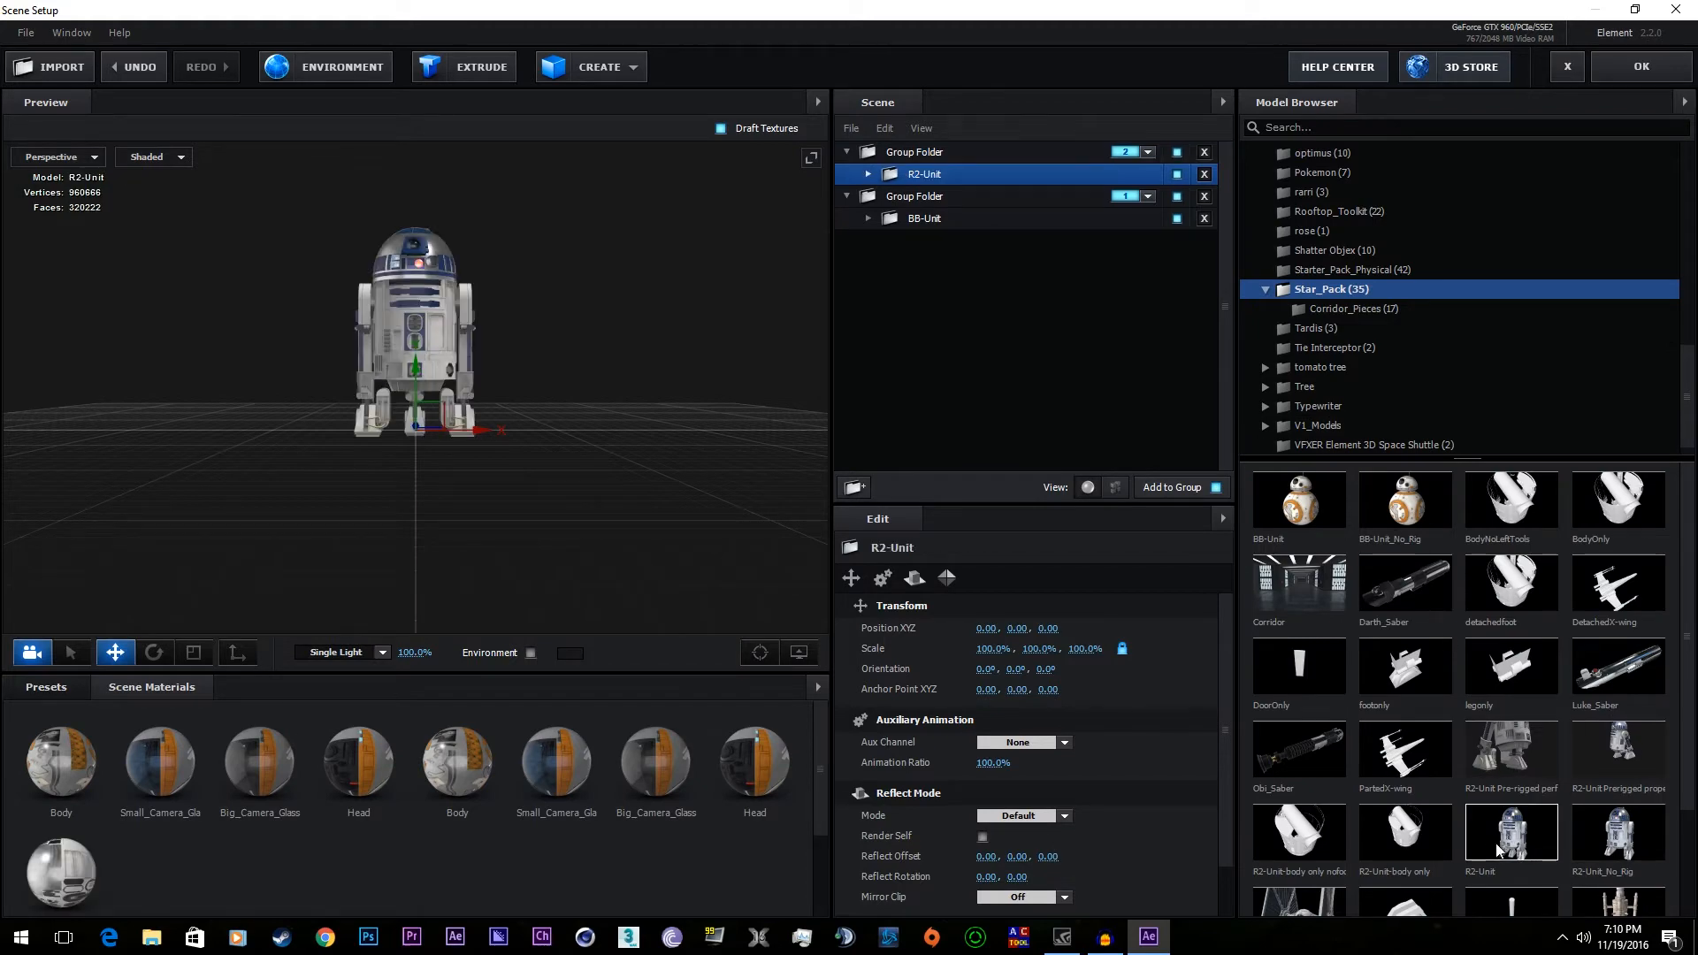
drag(522, 390, 777, 417)
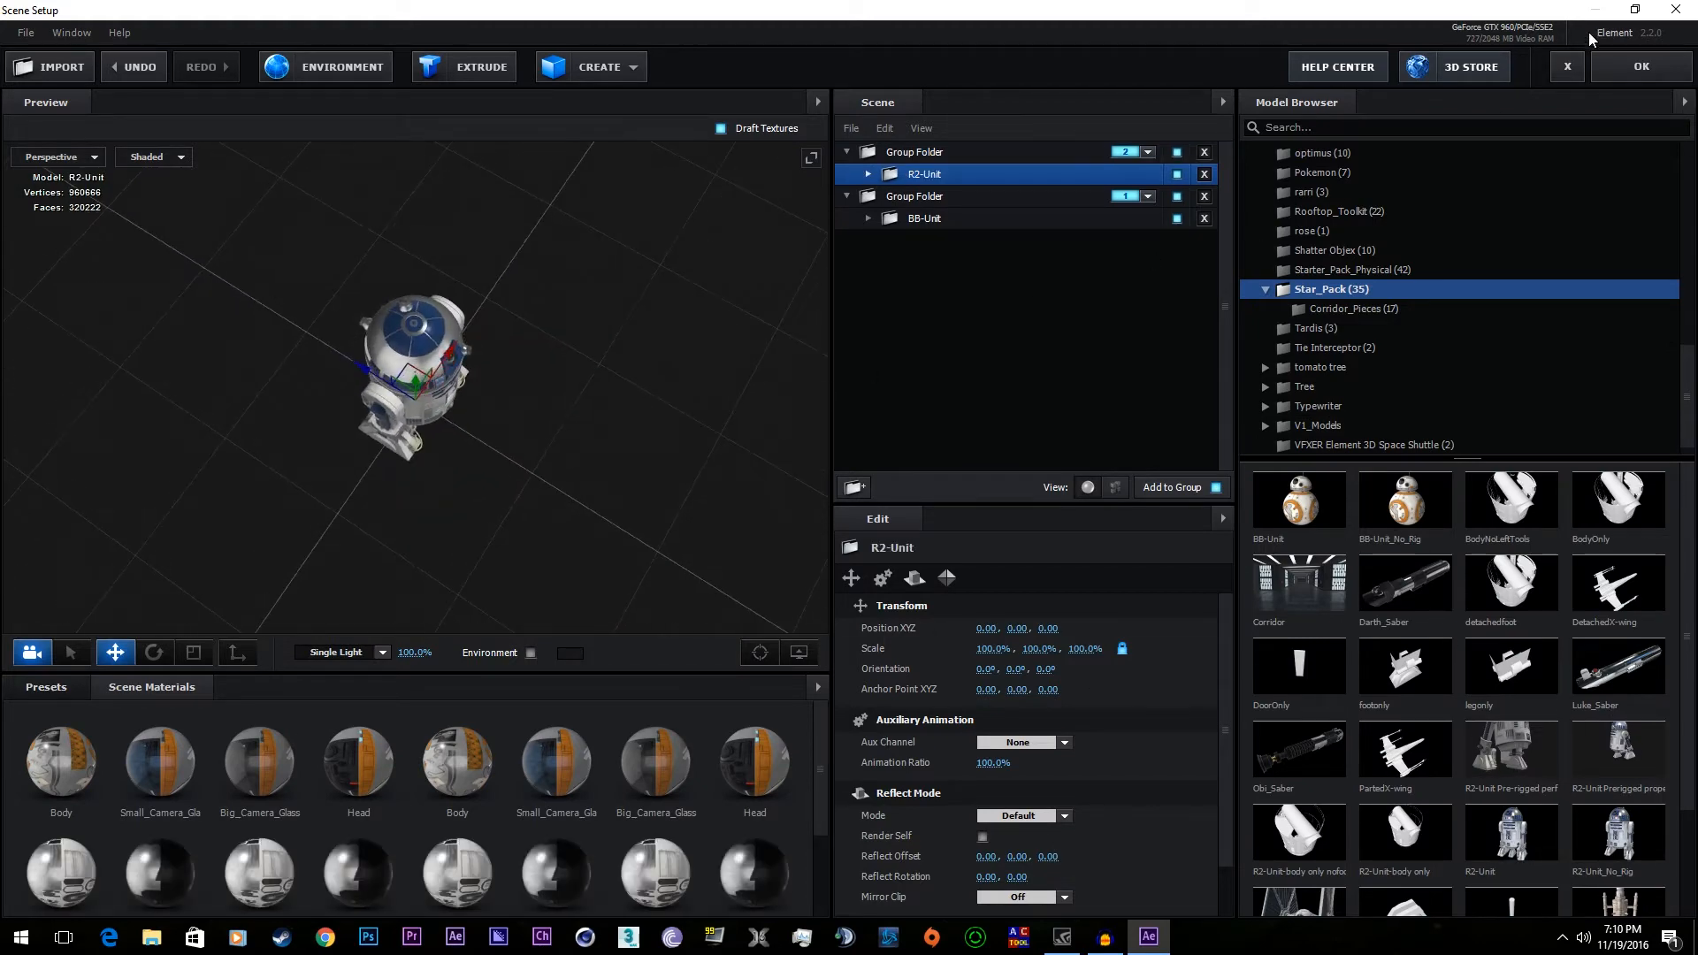
click(1625, 64)
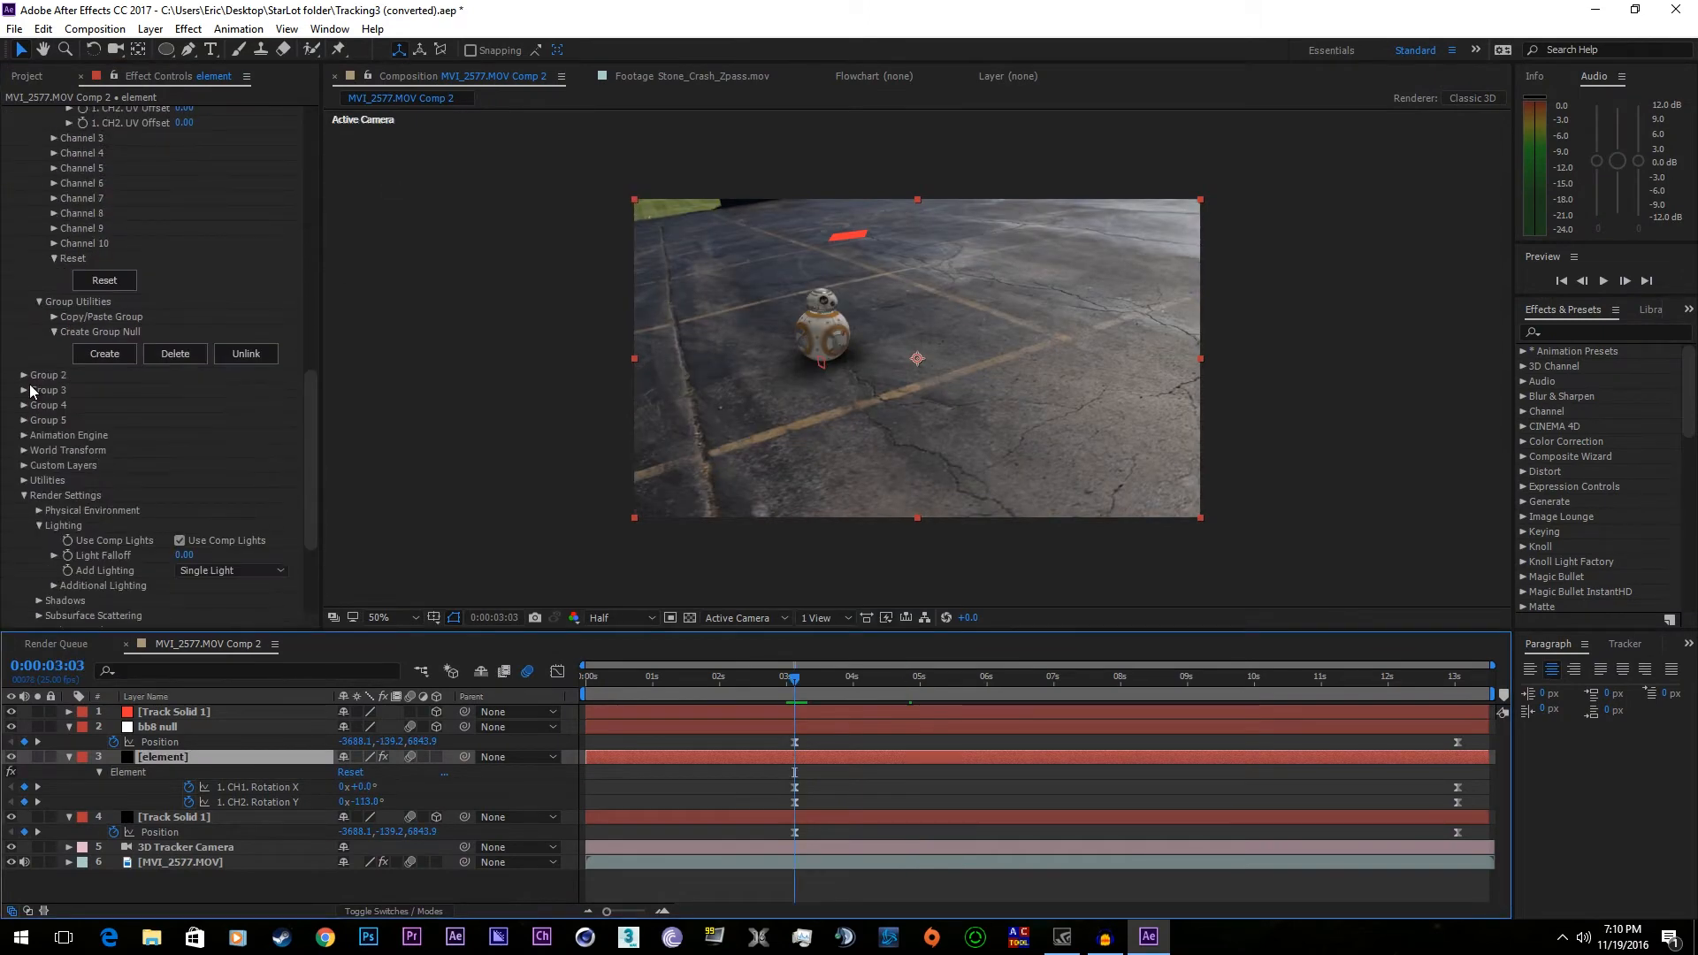
- Create a group null for Group 2 of the Element effect
click(25, 381)
click(24, 376)
click(54, 480)
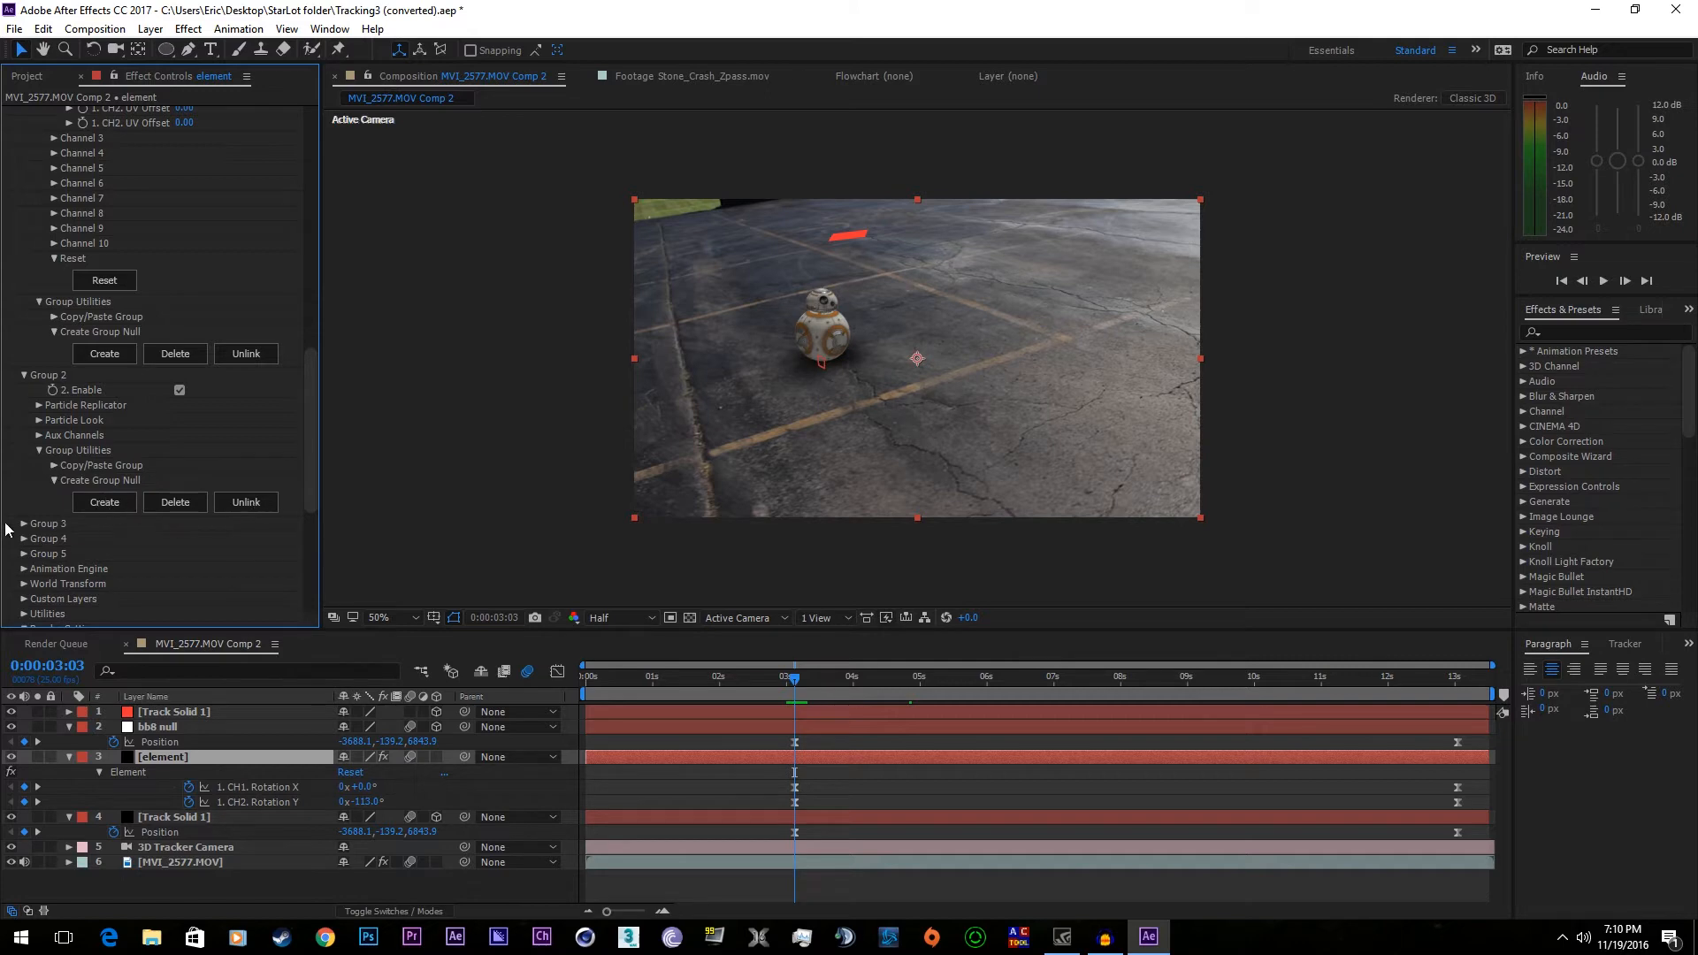
click(115, 510)
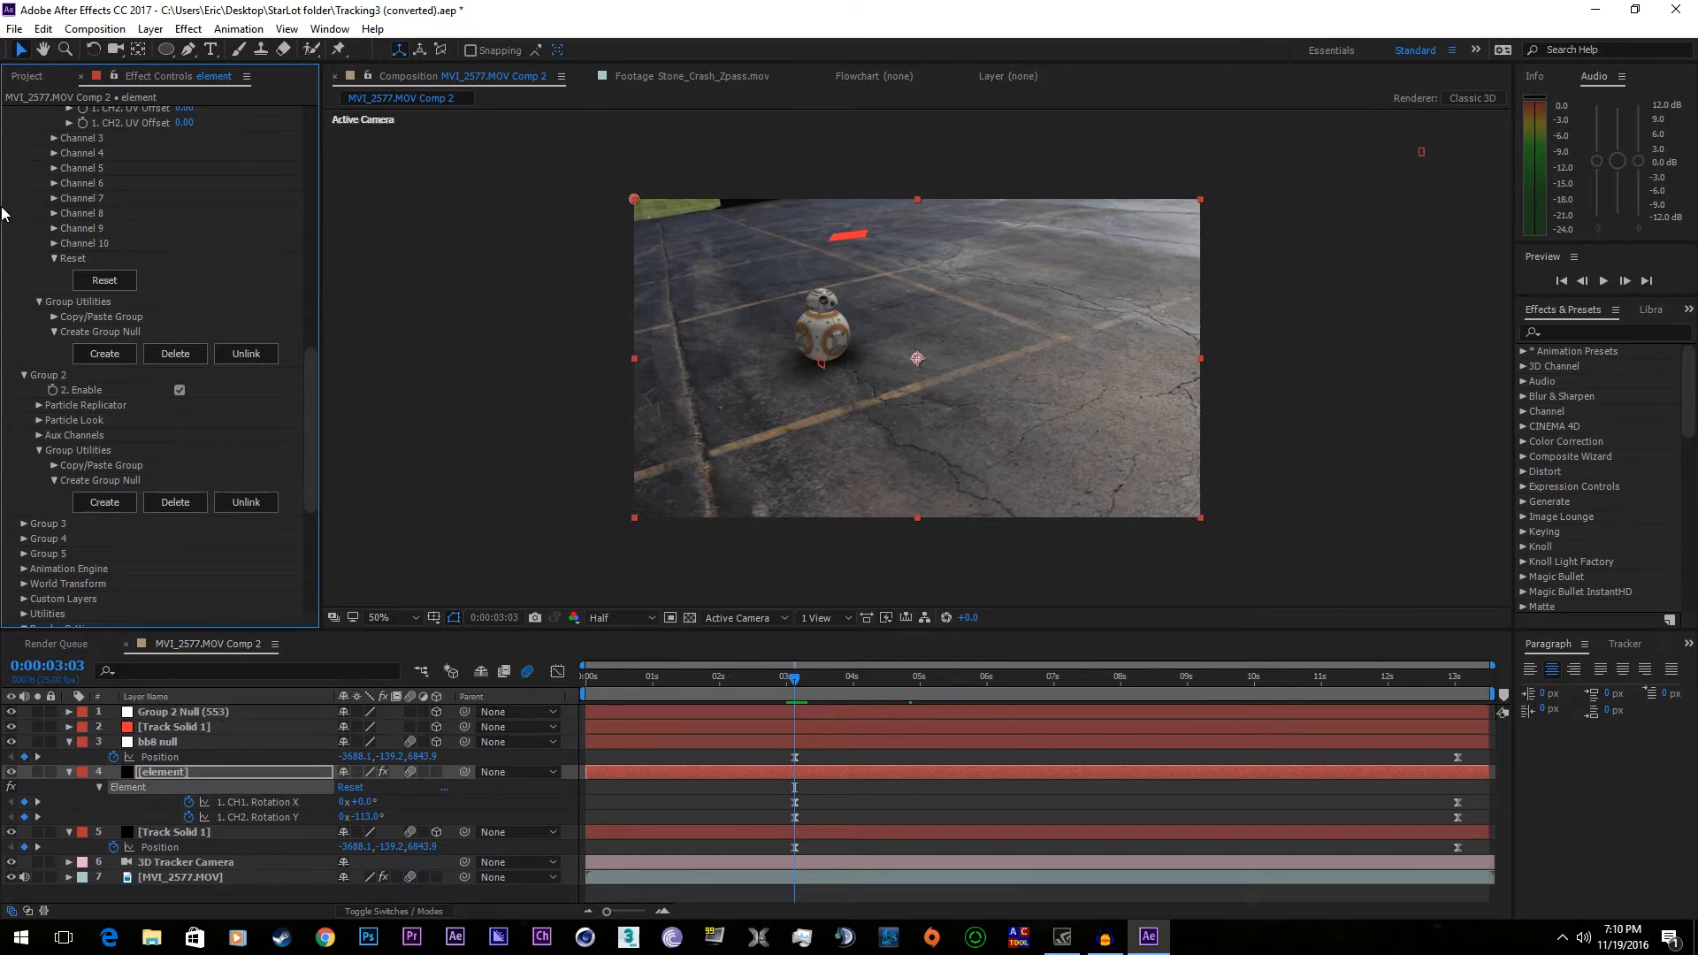
- Save the project and purge all memory and the disk cache
click(14, 28)
click(53, 228)
click(71, 31)
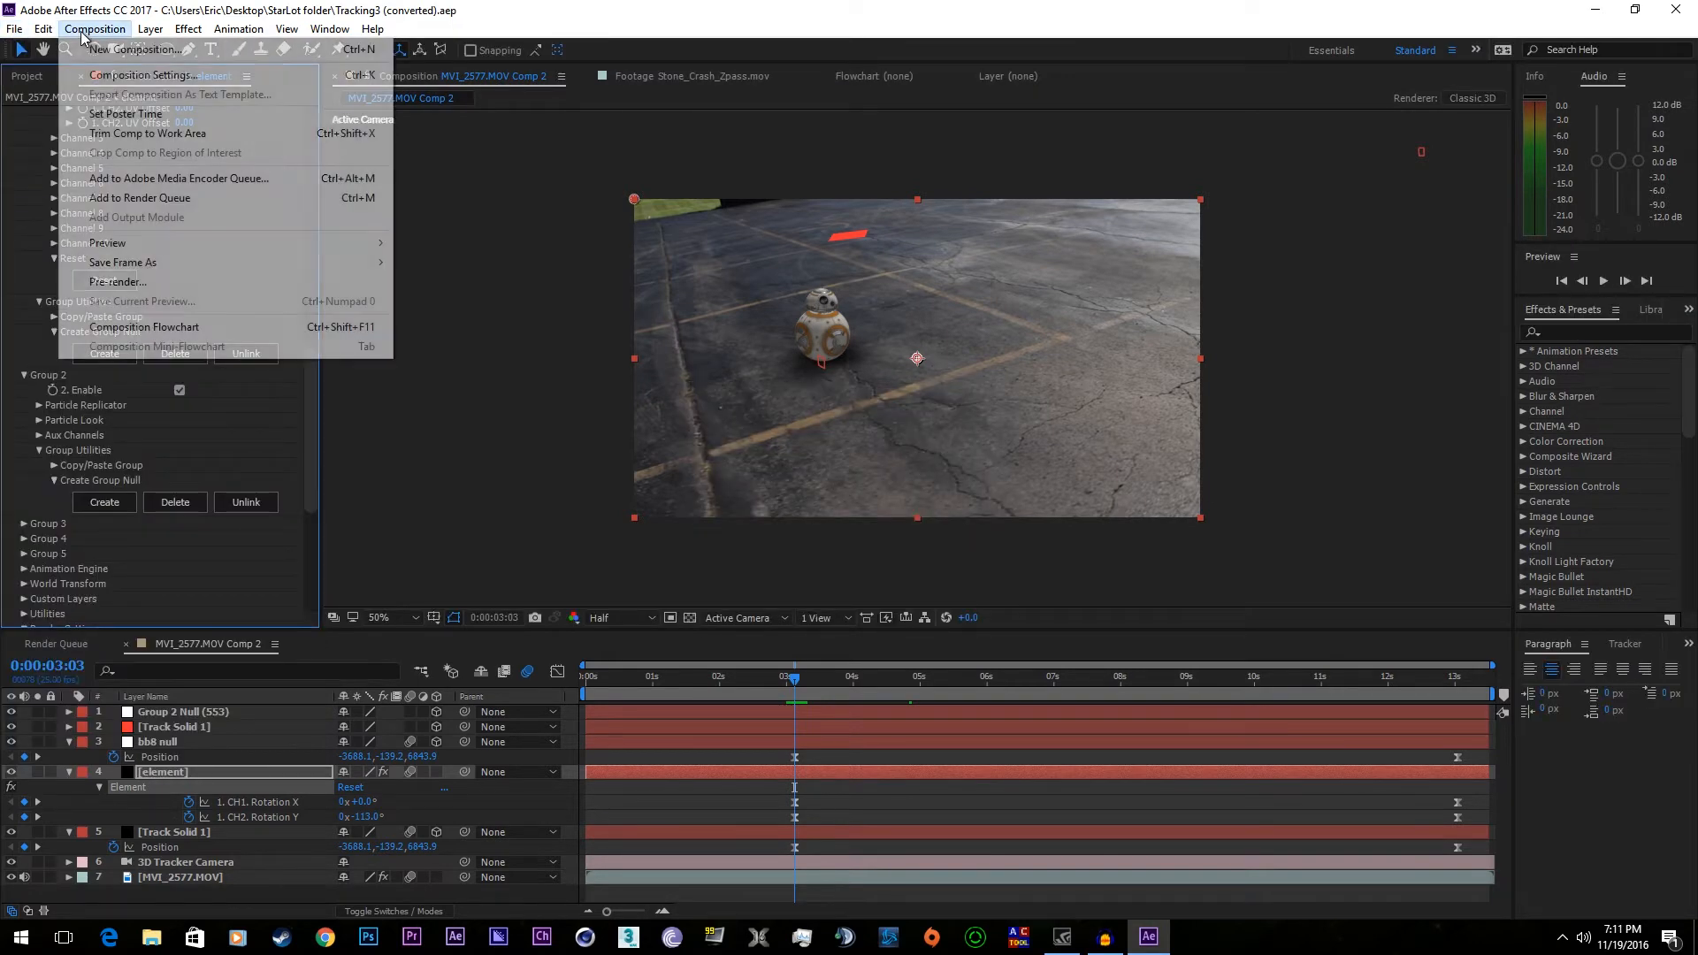
mouse_move(37, 30)
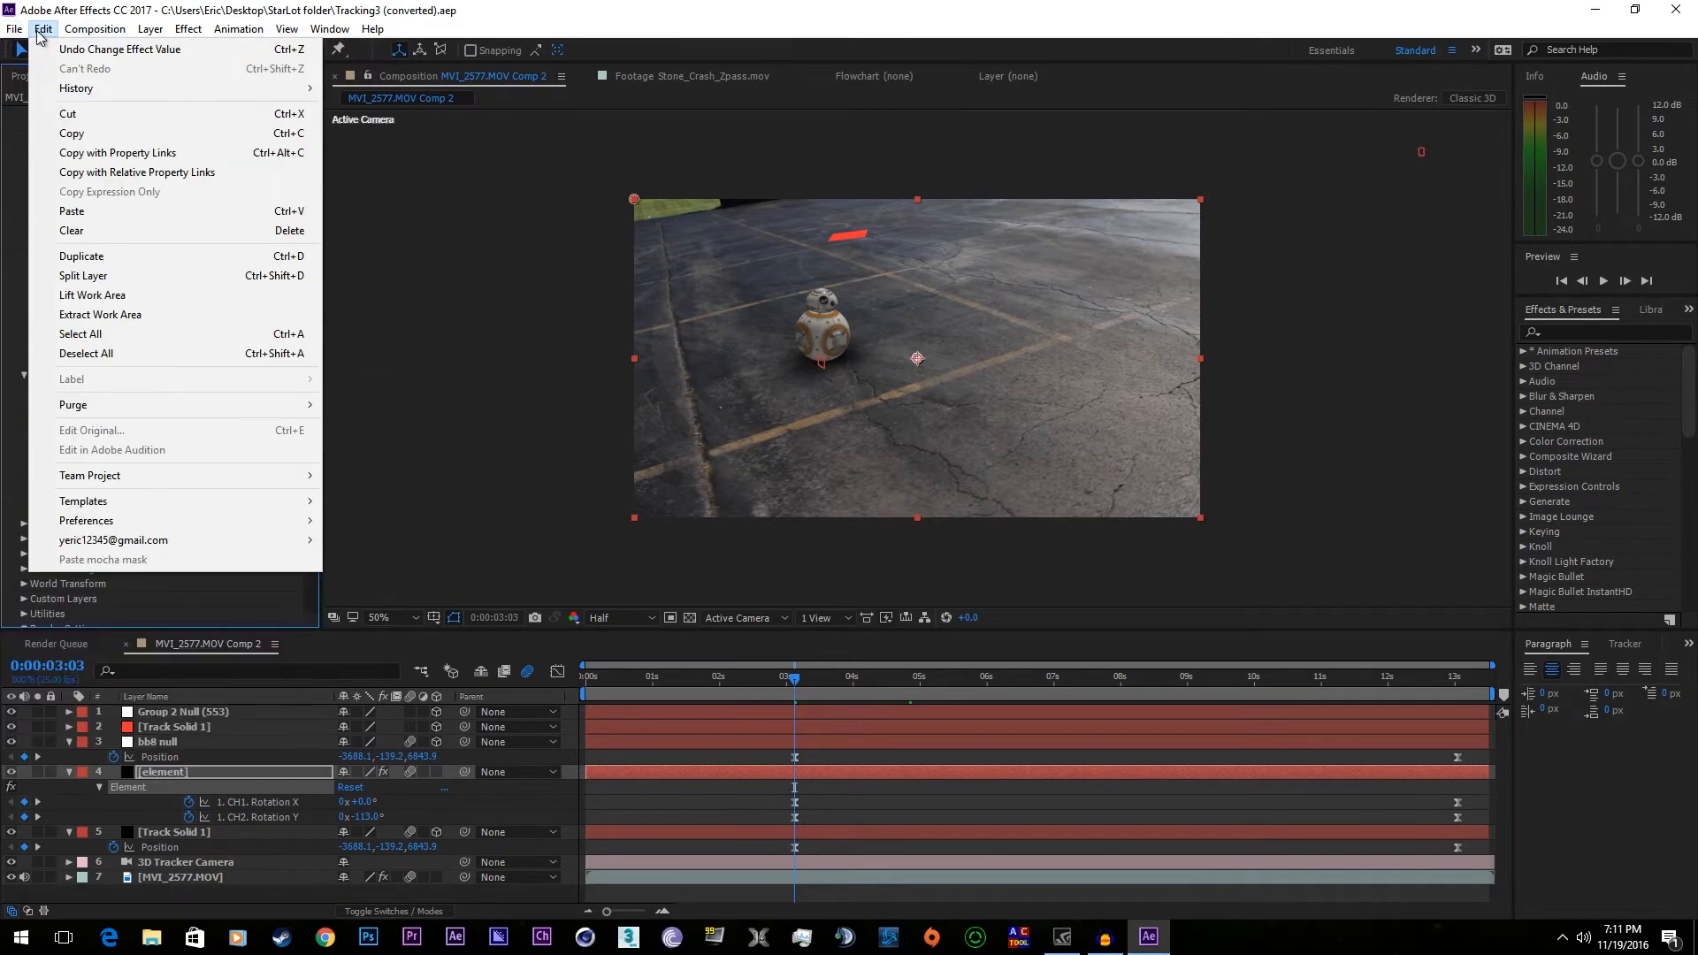
mouse_move(150, 407)
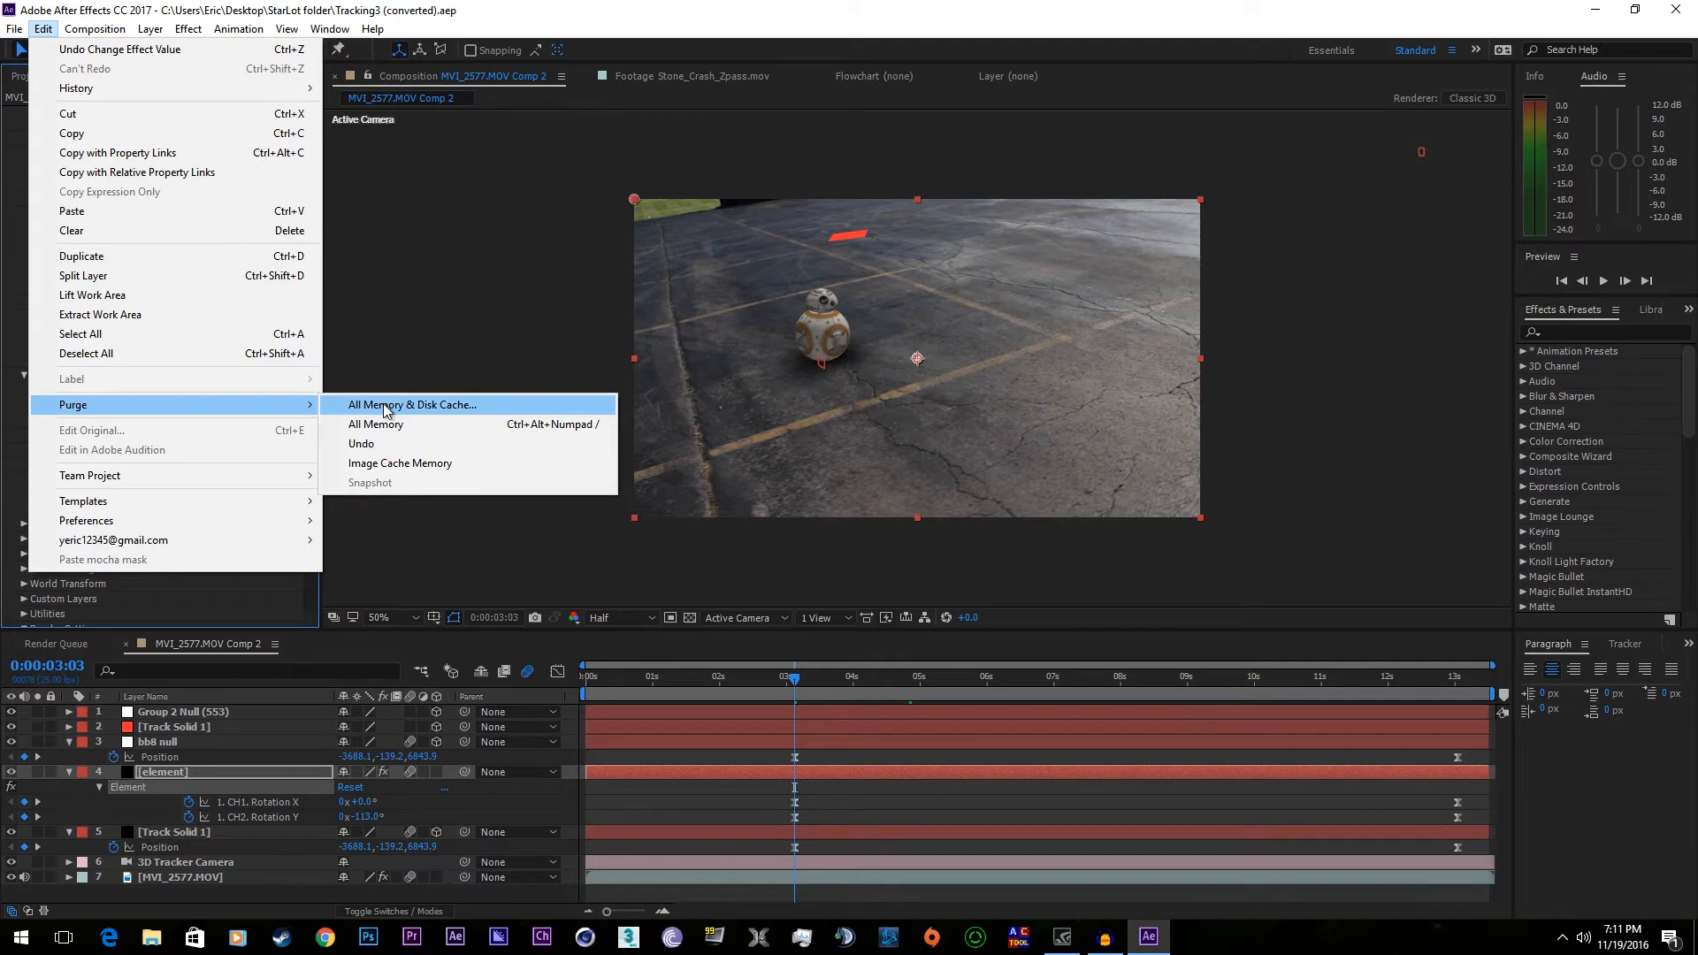
click(384, 403)
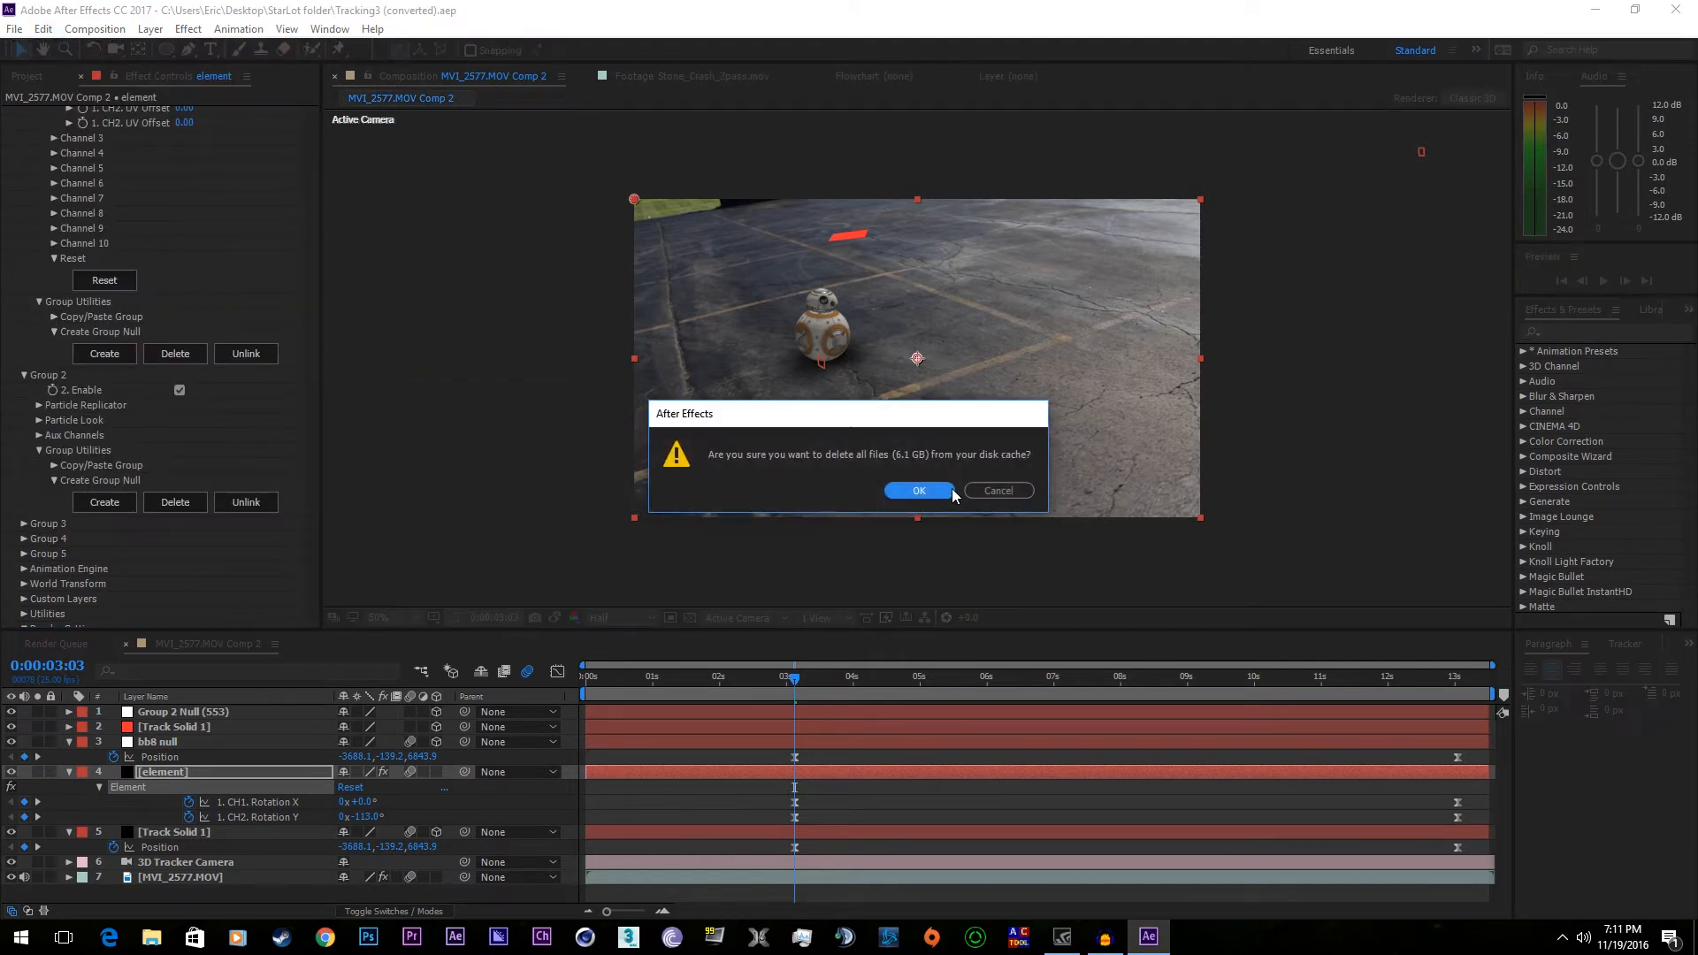
click(930, 484)
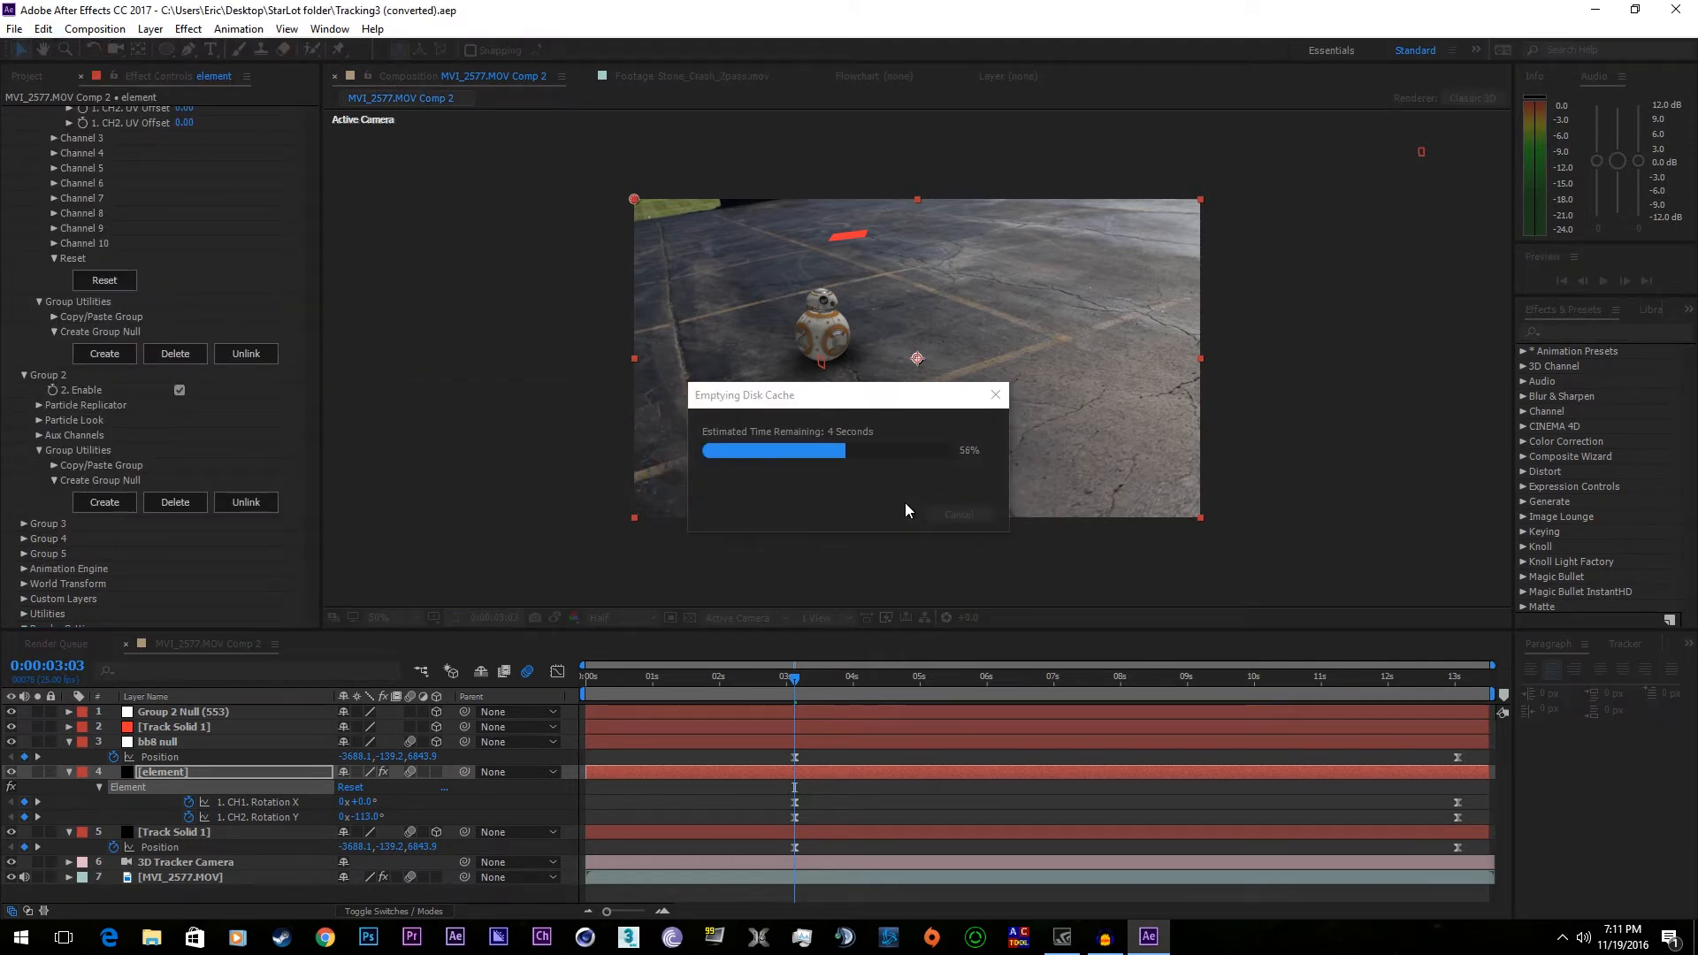
- Rename the Group 2 Null layer as "R2D2 null"
click(183, 711)
key(Return)
text(R2D2)
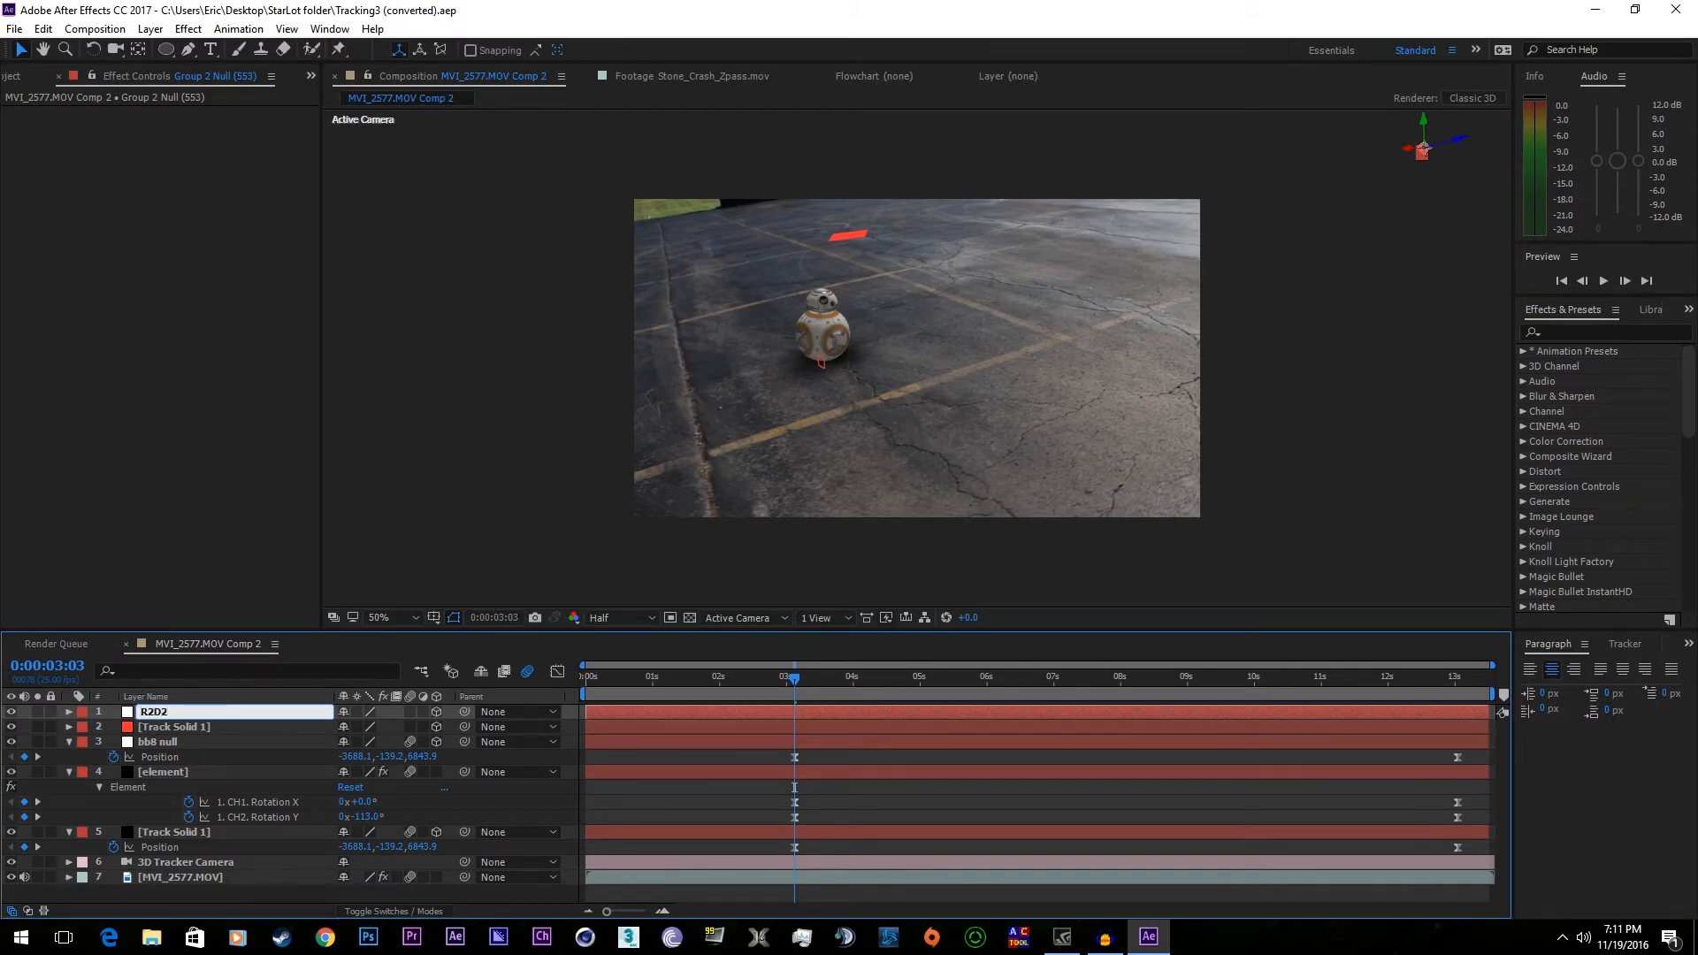
text(null)
key(Return)
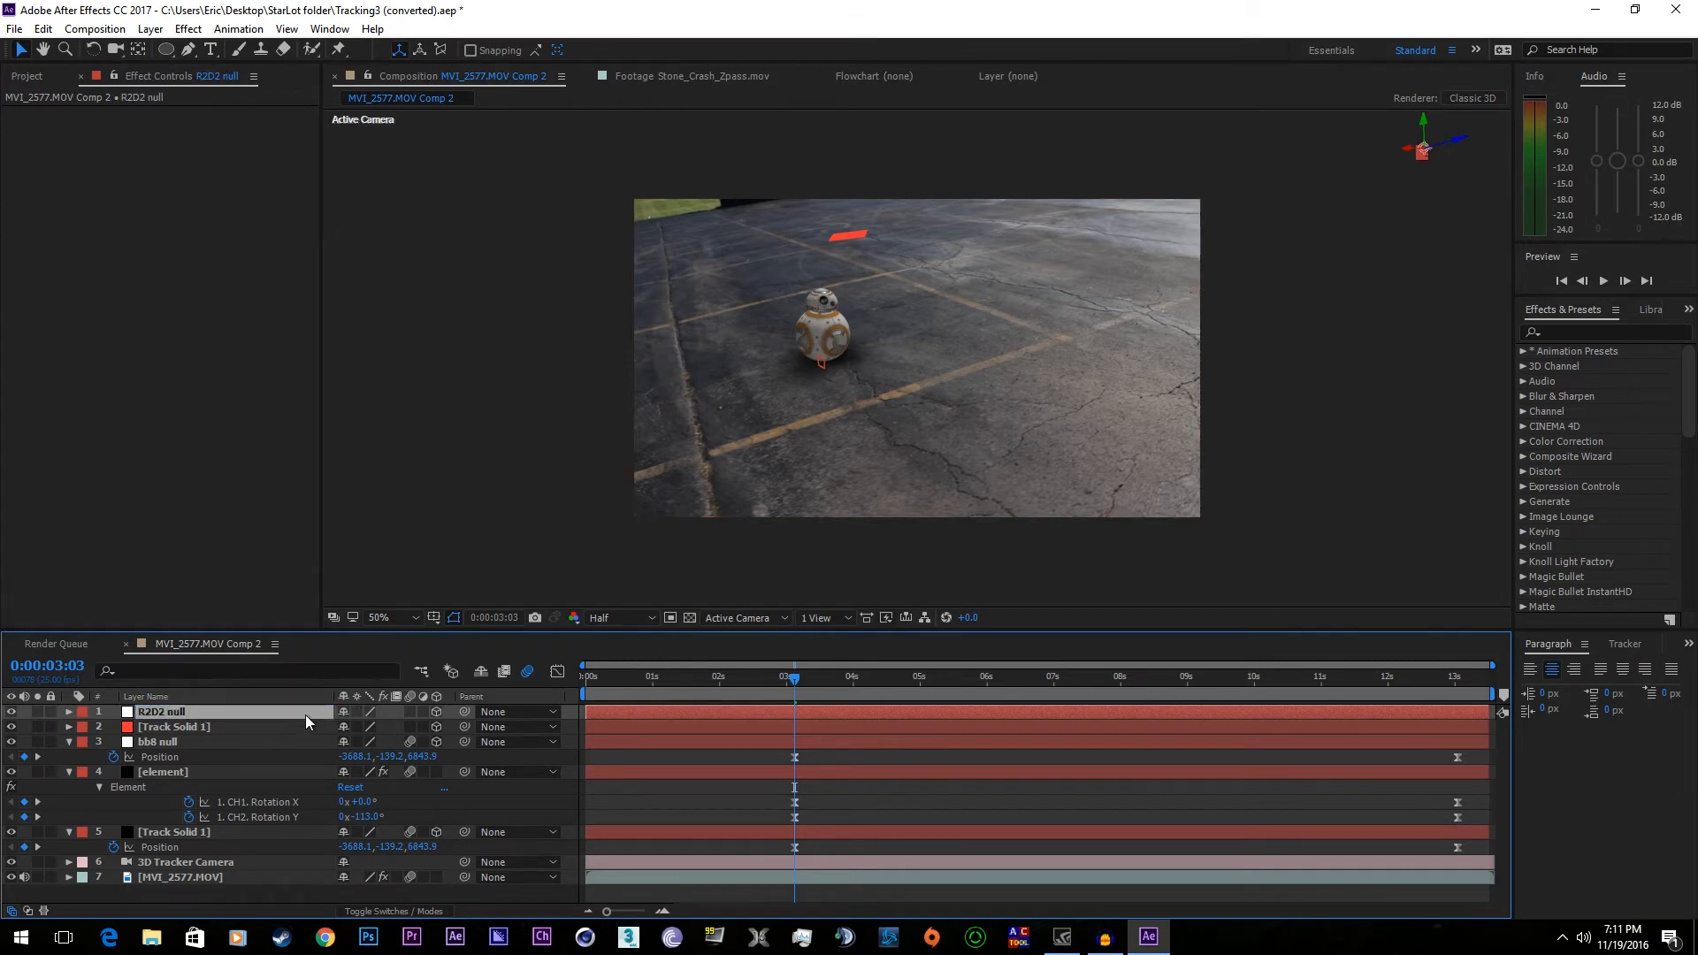
- Copy the red track solid's Position value onto the R2D2 null's Position
key(p)
click(214, 739)
key(p)
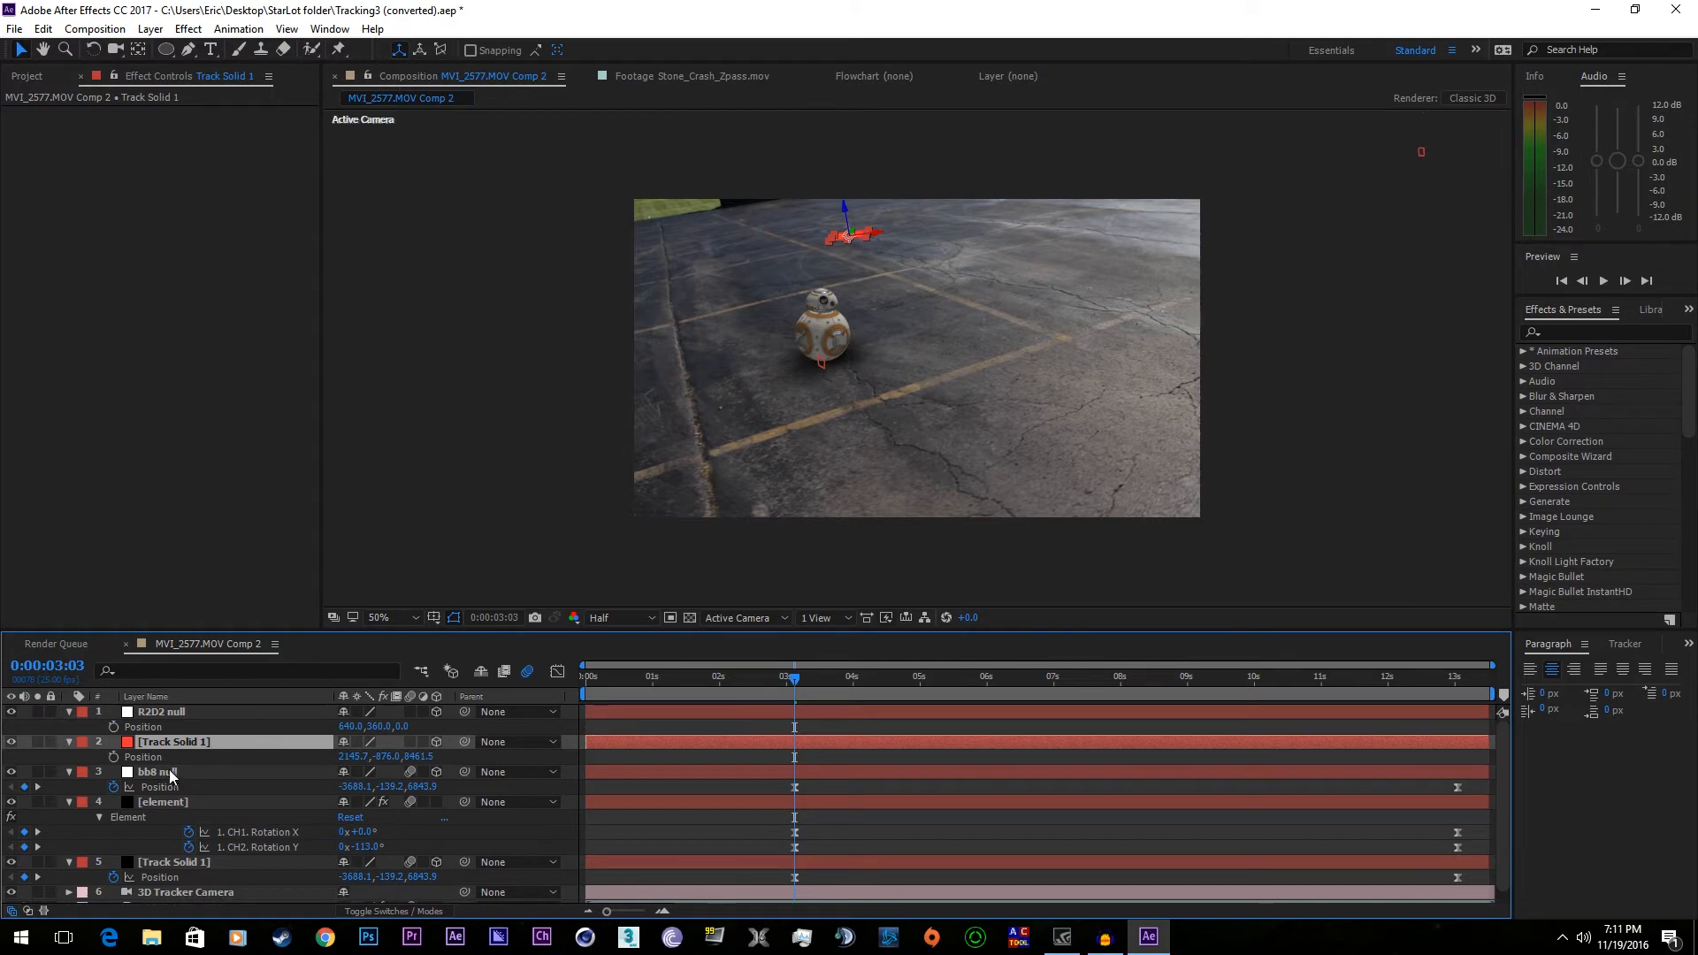
click(154, 728)
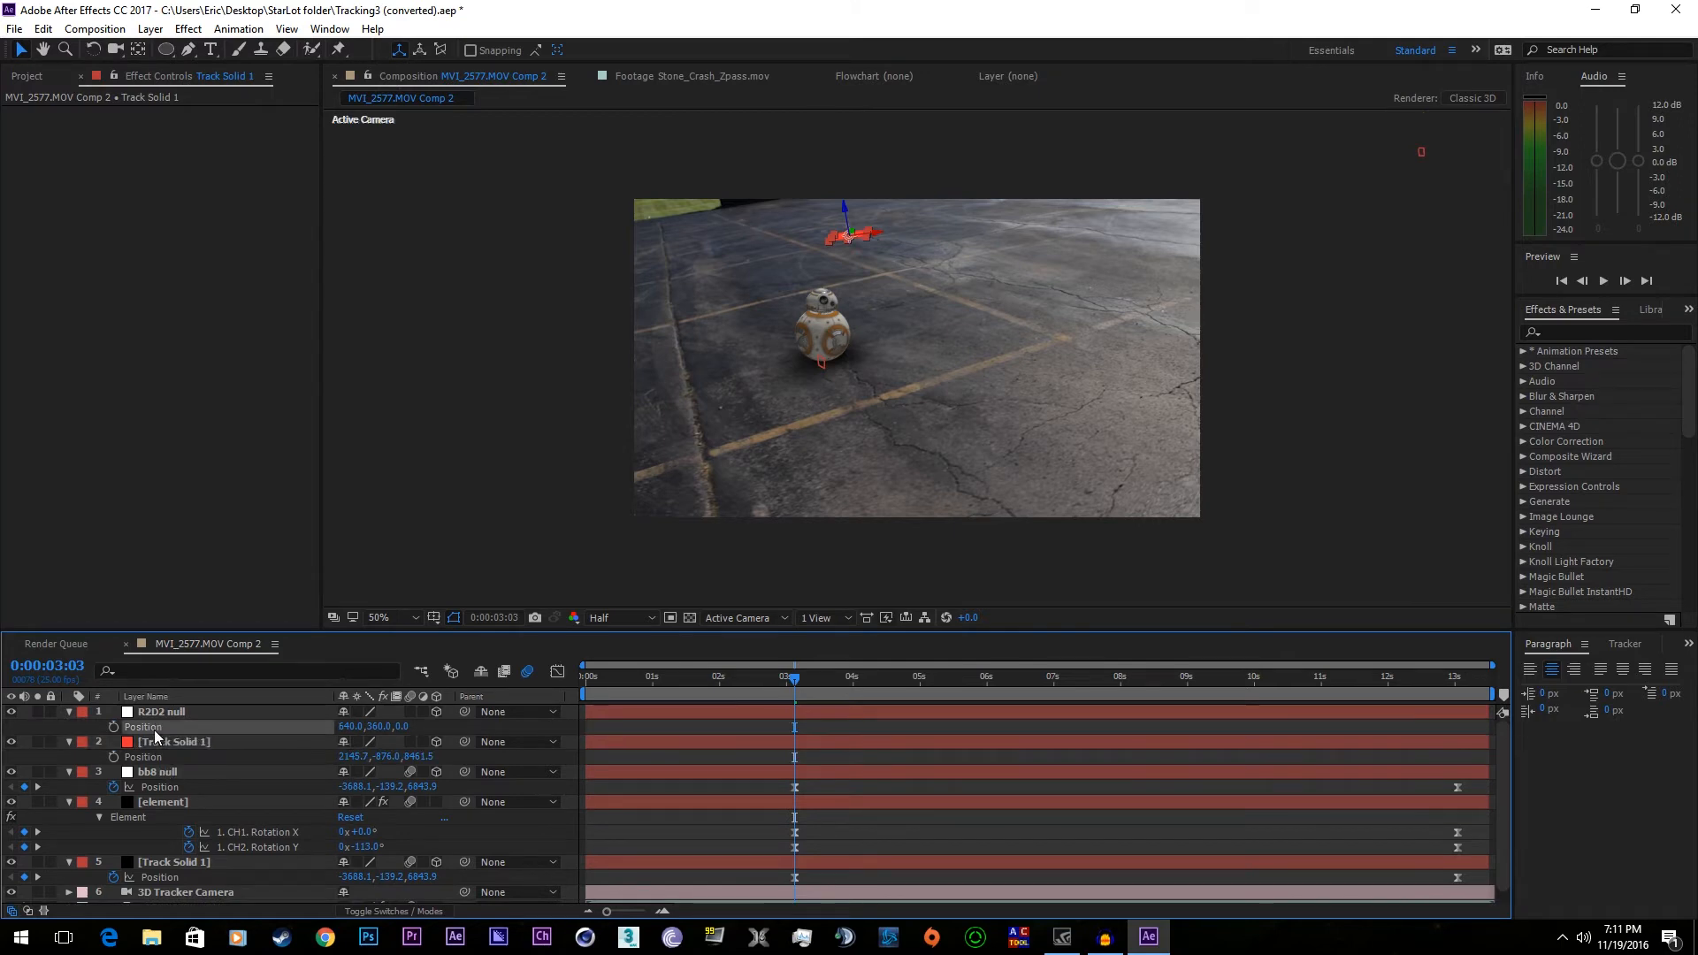
key(ctrl+v)
- At 0:00:13:01, create a track solid from five 3D Camera Tracker points on the ground beside BB-8, below the cyan solid
drag(794, 682, 1060, 757)
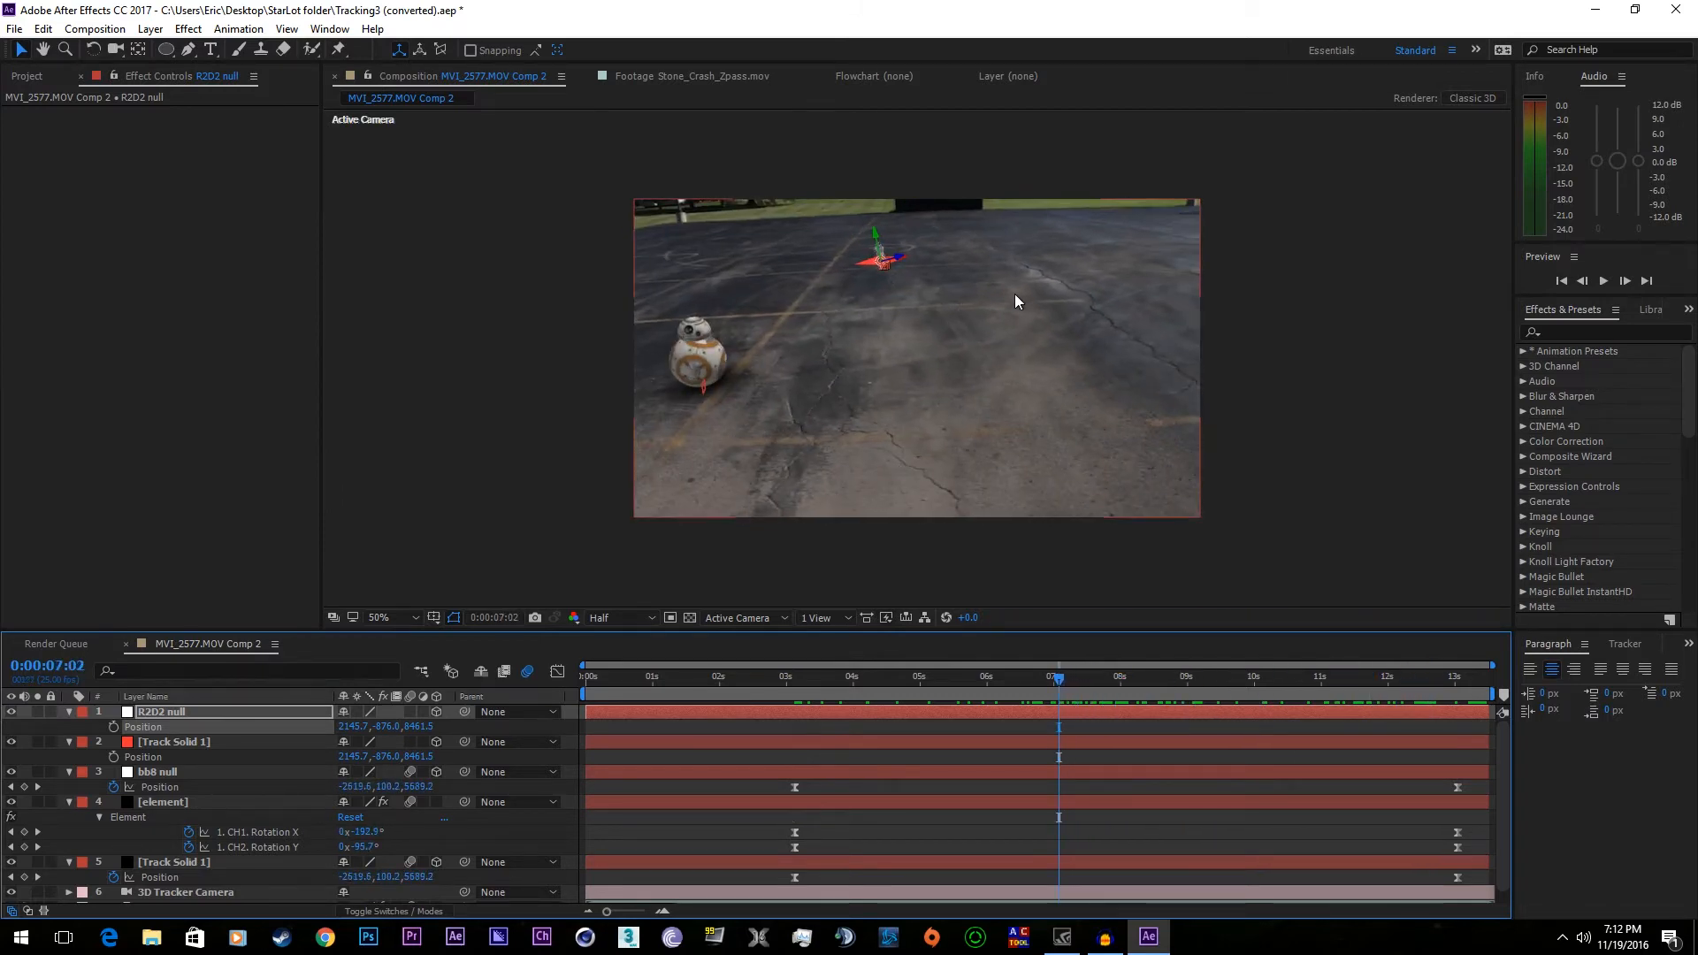
scroll(972, 820, down, 1)
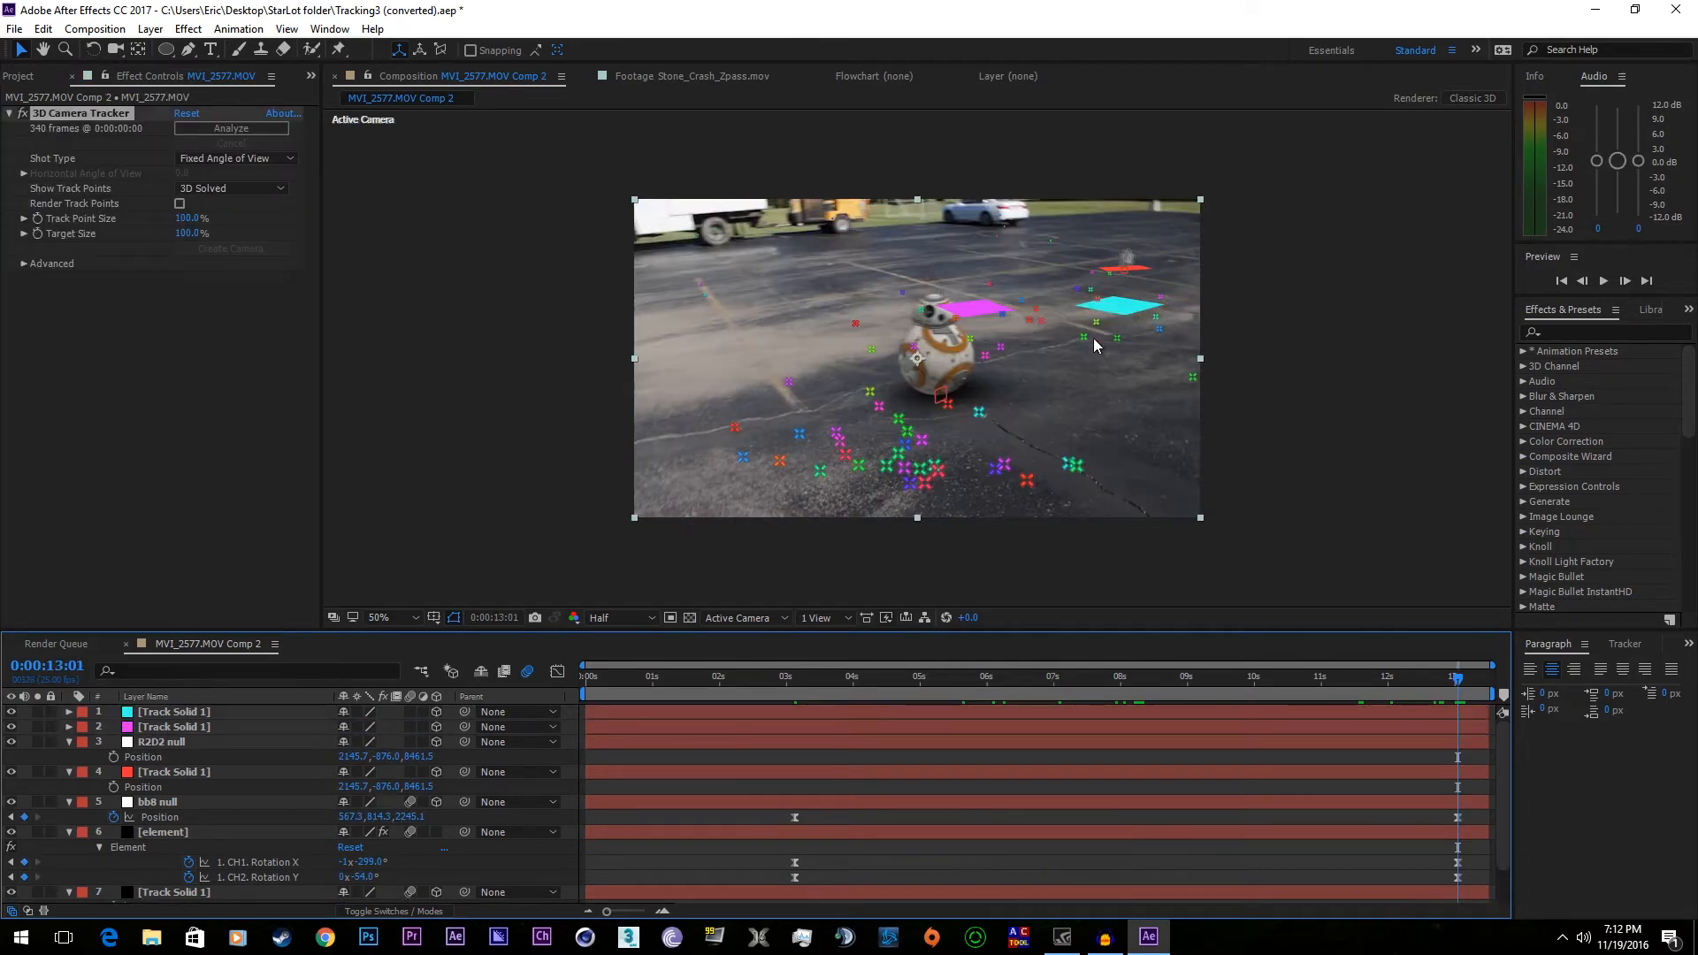
click(1082, 341)
shift+click(1191, 377)
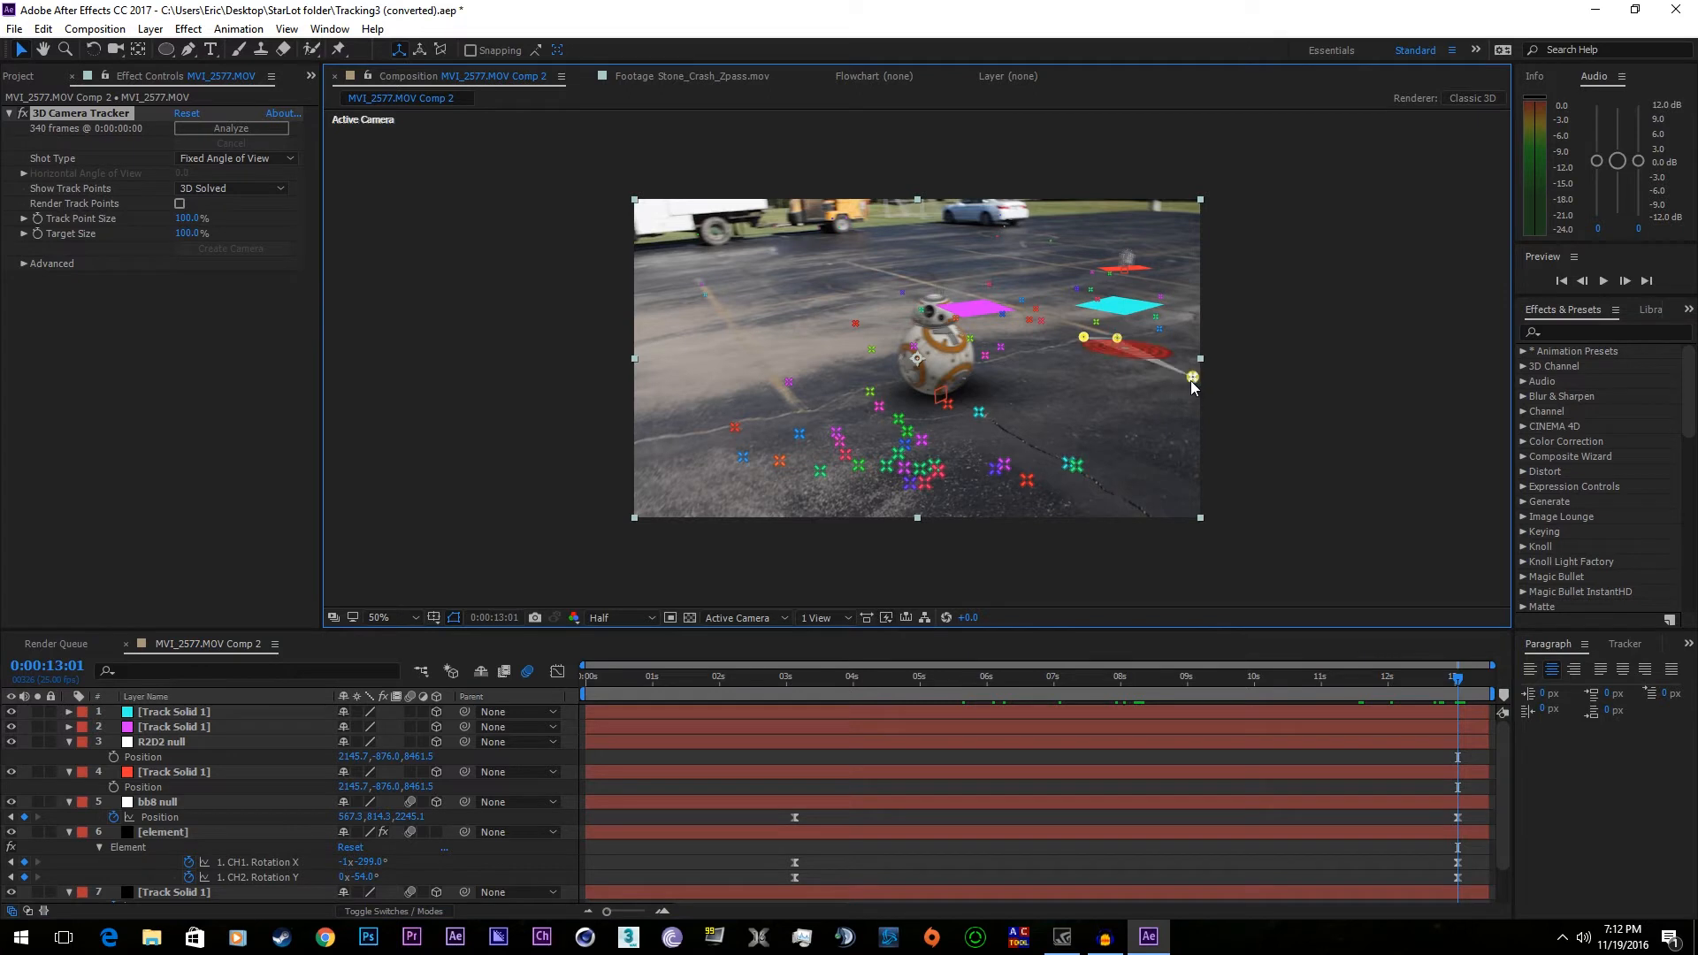
shift+click(1160, 329)
shift+click(1000, 348)
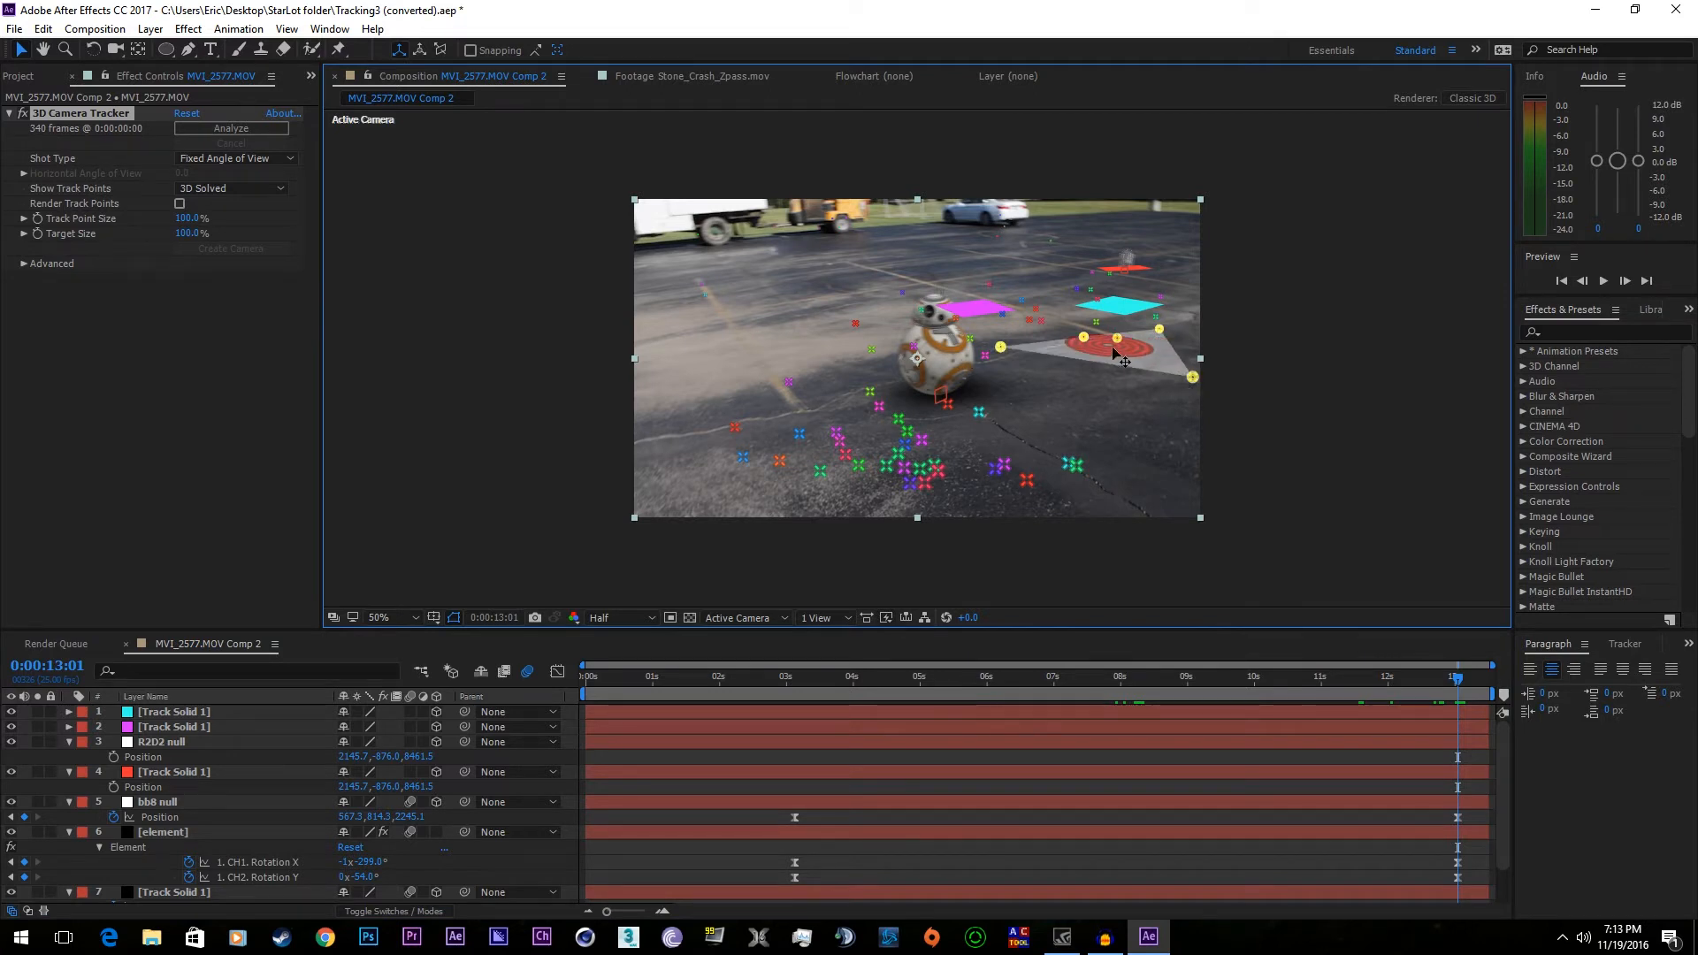
right_click(1113, 349)
click(1167, 379)
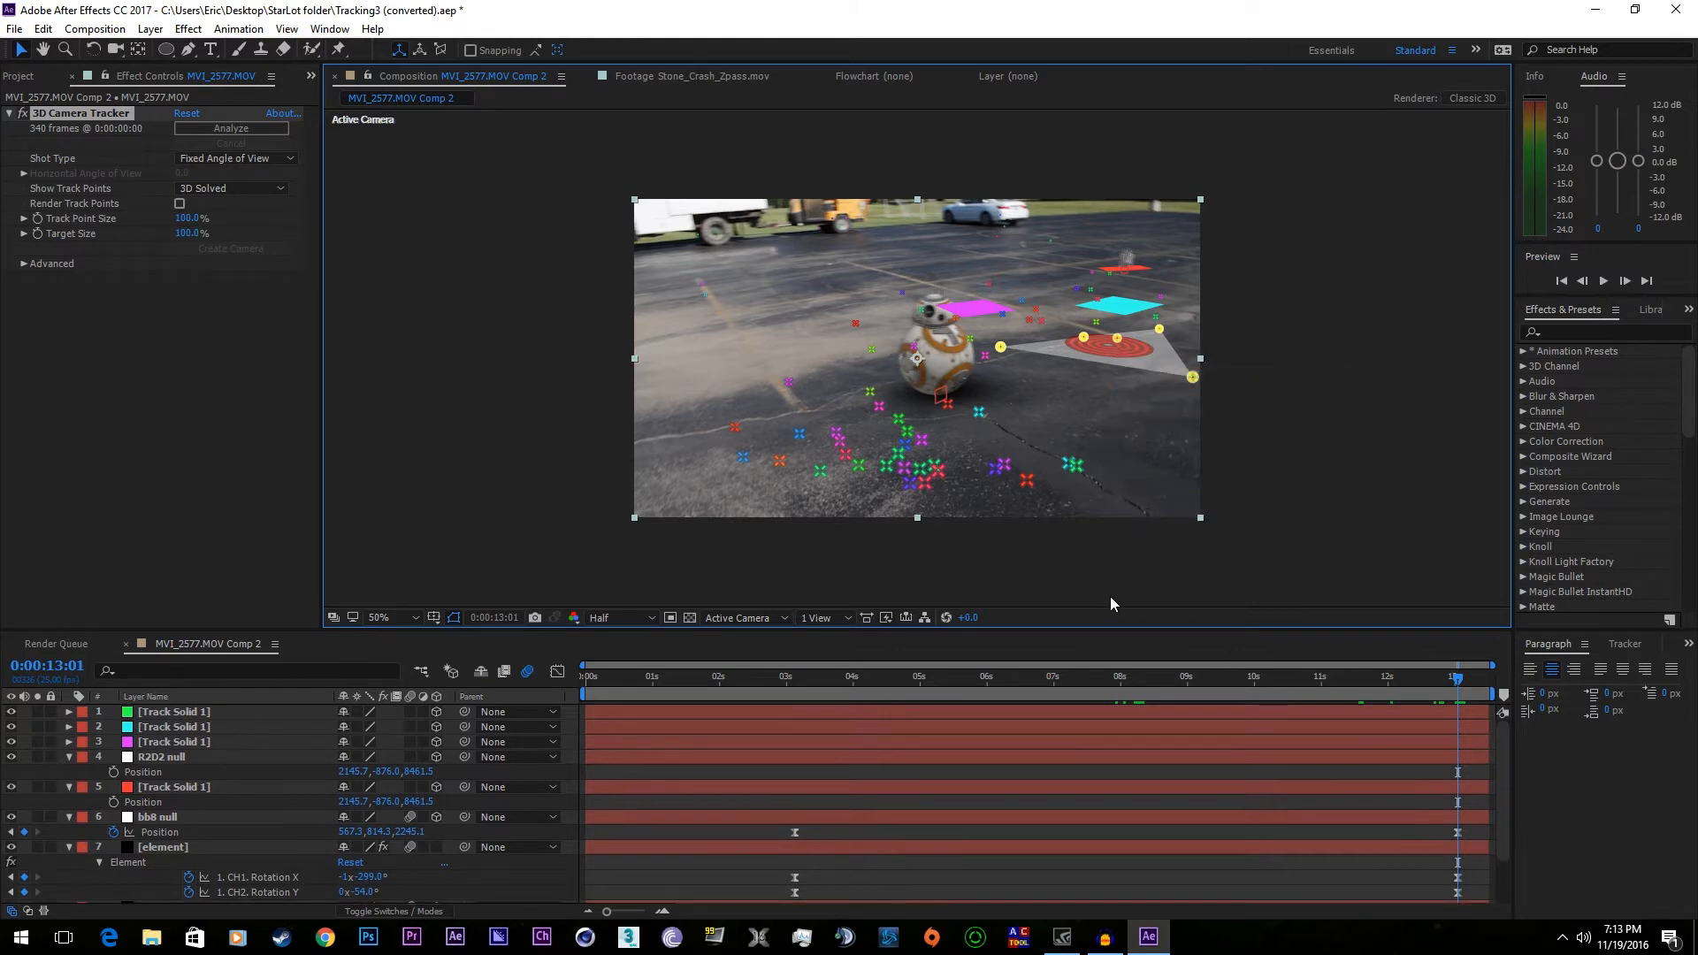
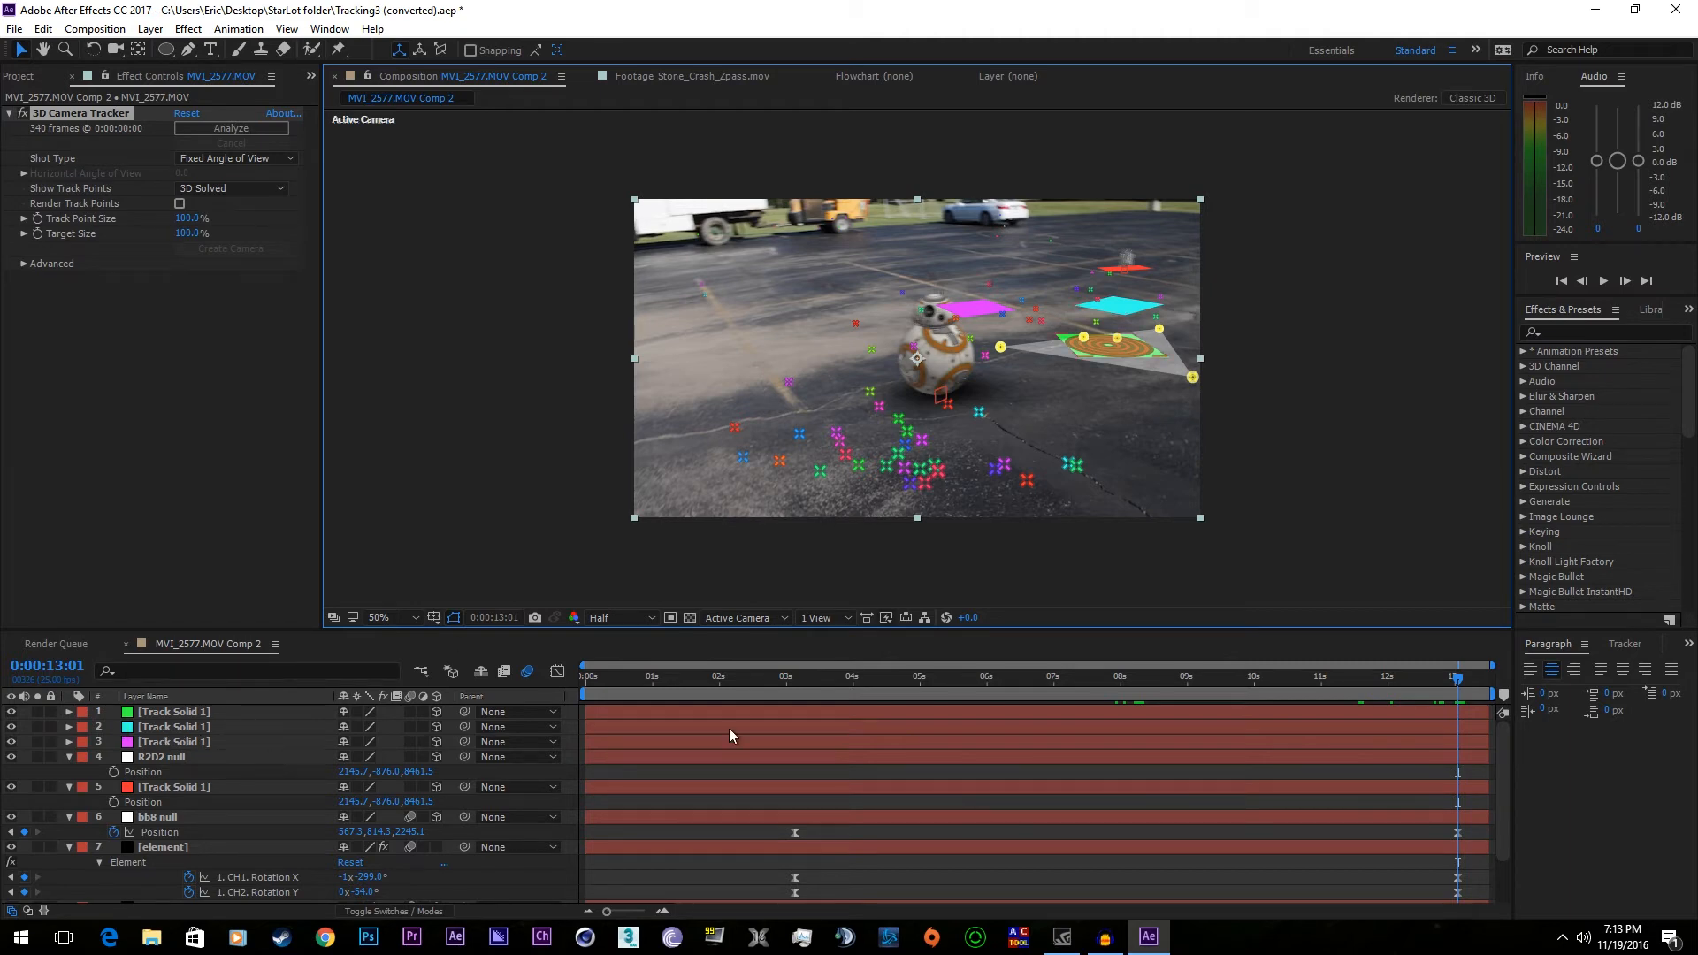
- Delete the magenta and cyan track solids, keeping the green one
click(761, 746)
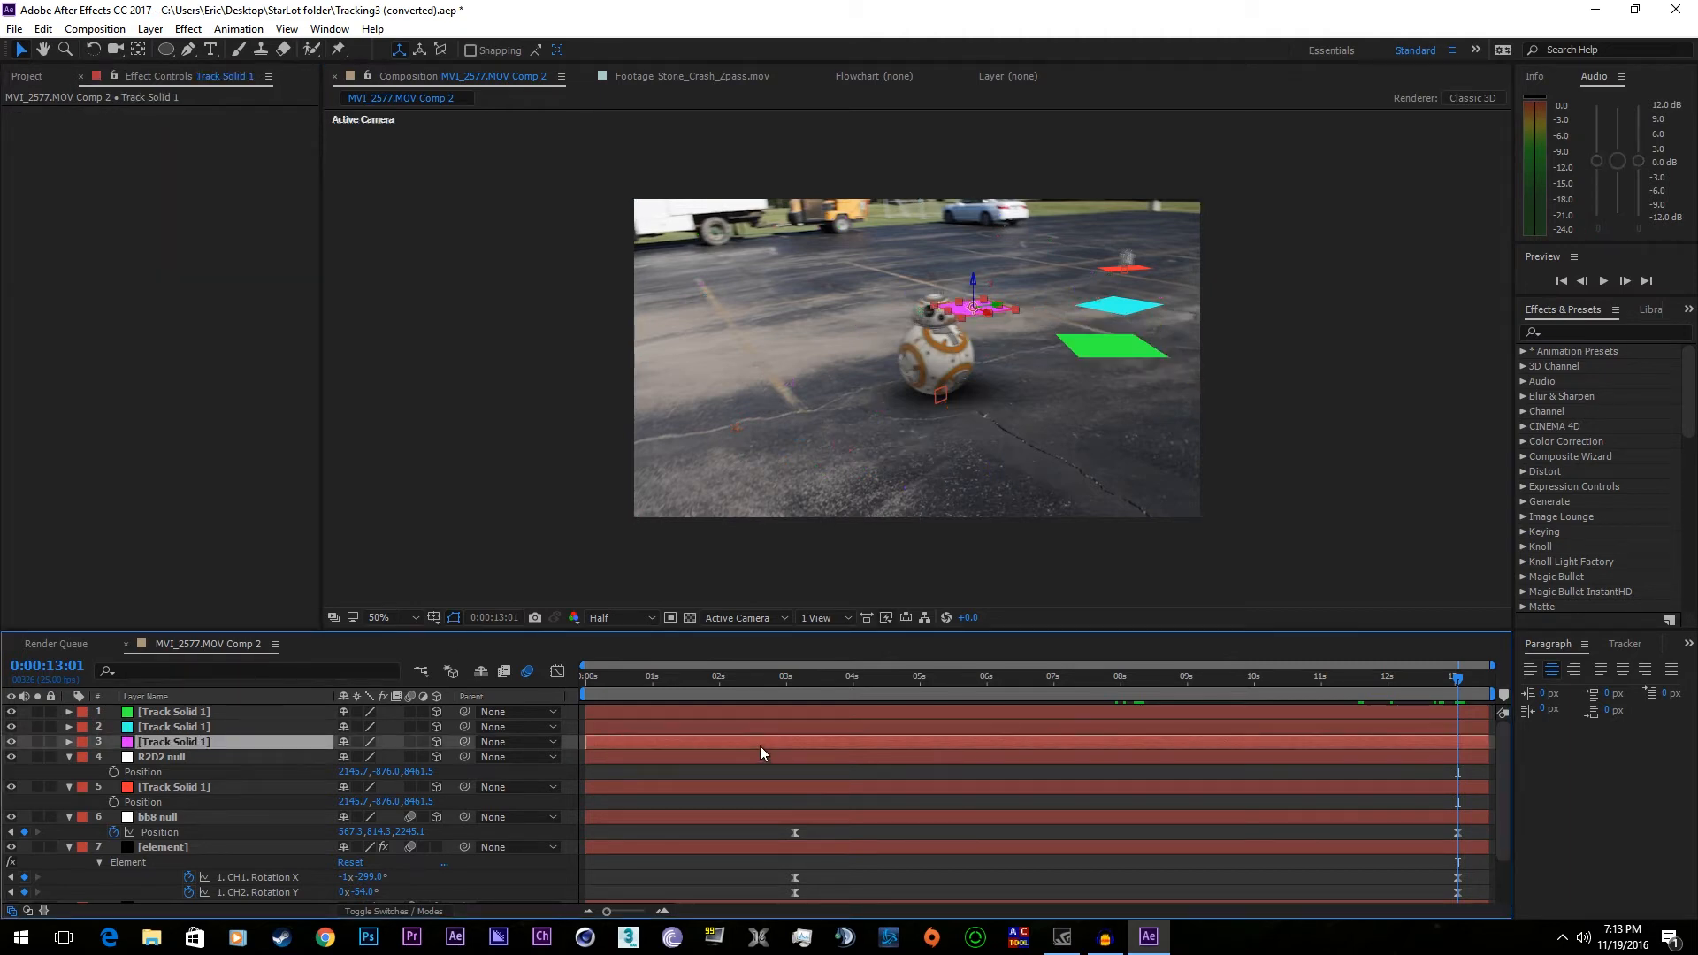
ctrl+click(156, 728)
key(Delete)
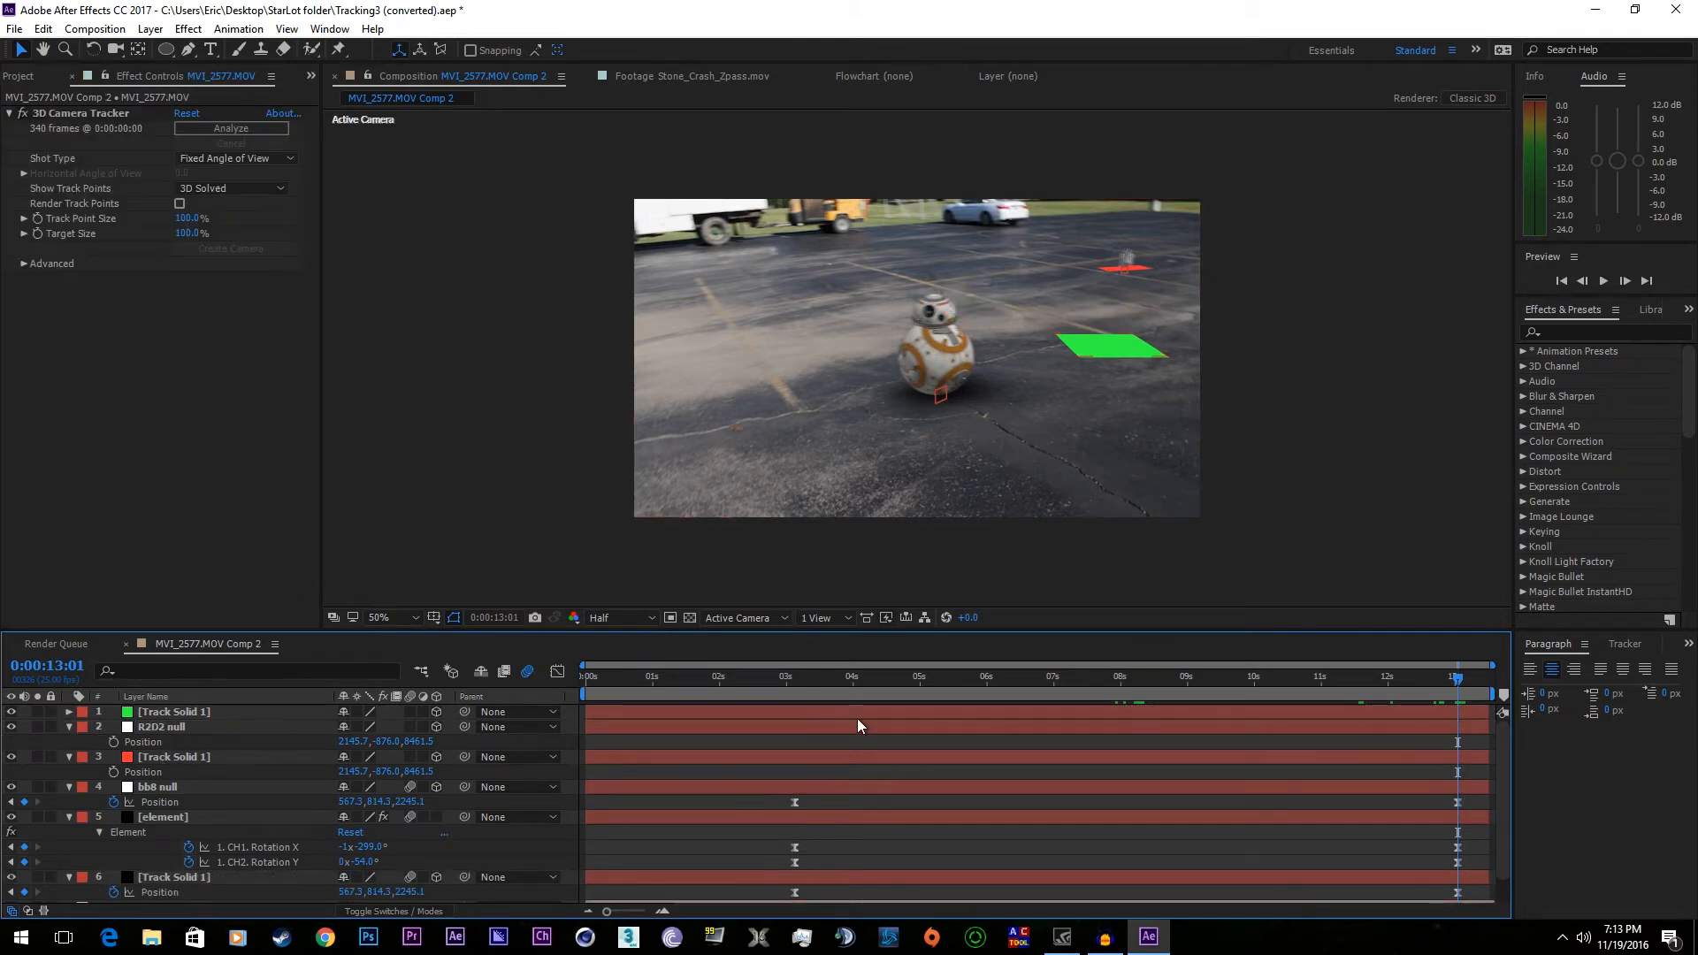
- Set a Position keyframe on the R2D2 null at 0:00:03:03 and apply Easy Ease to it
click(155, 726)
key(p)
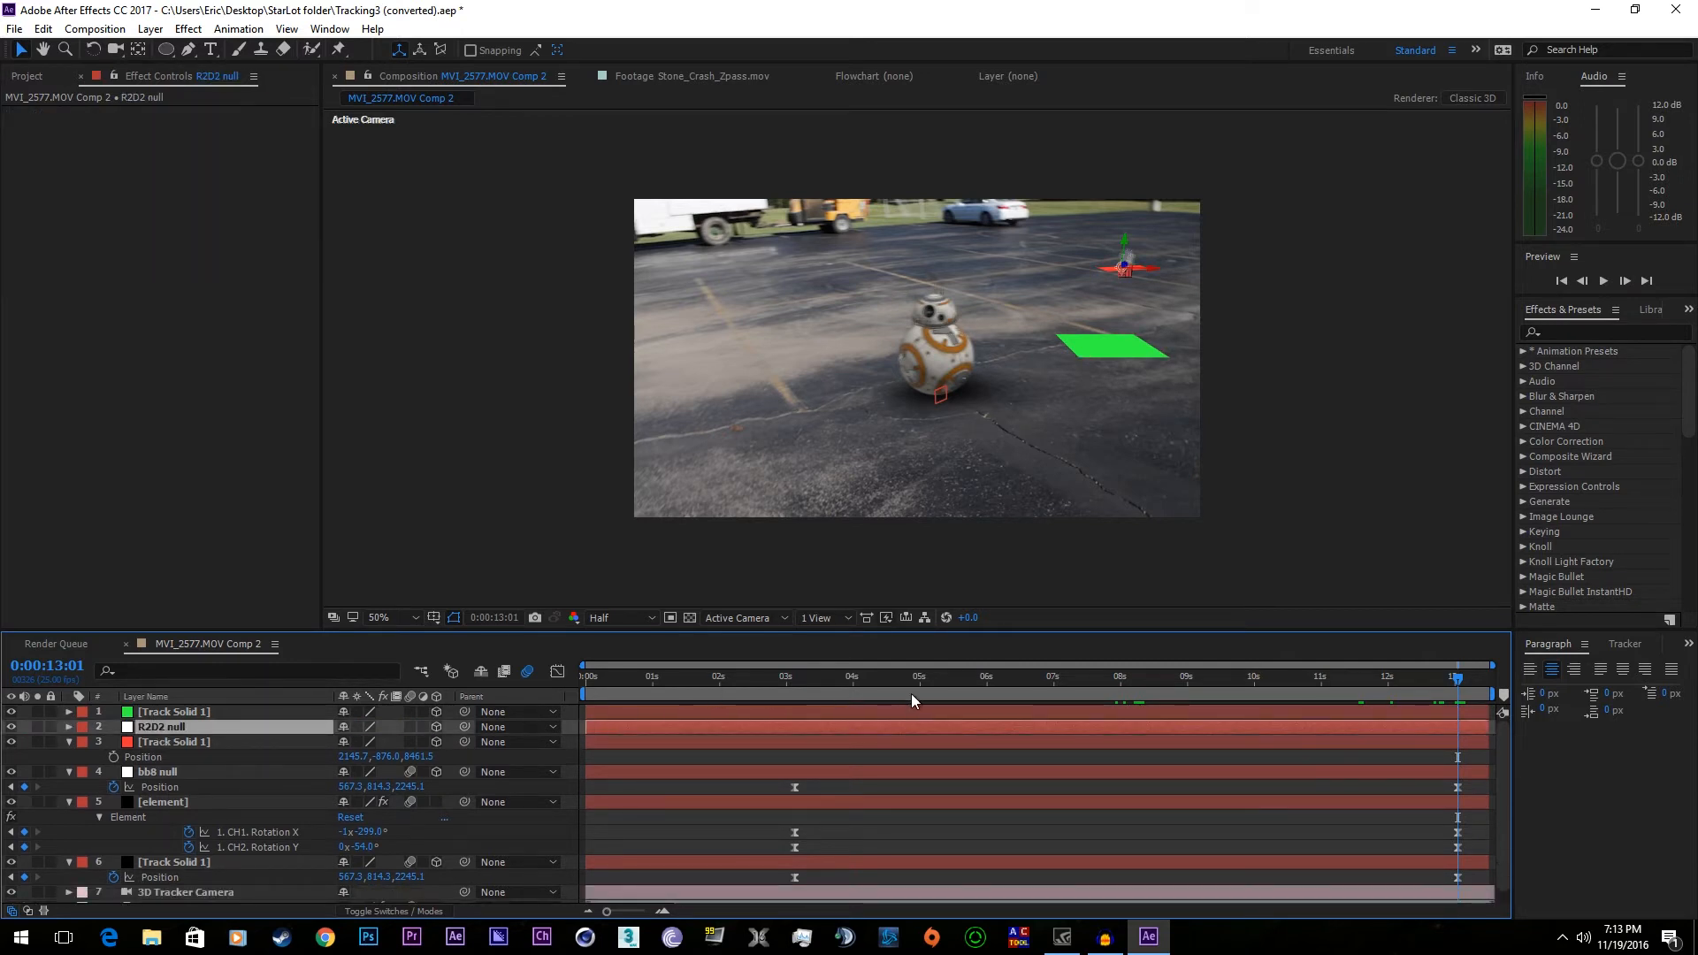
click(799, 686)
drag(799, 688, 795, 688)
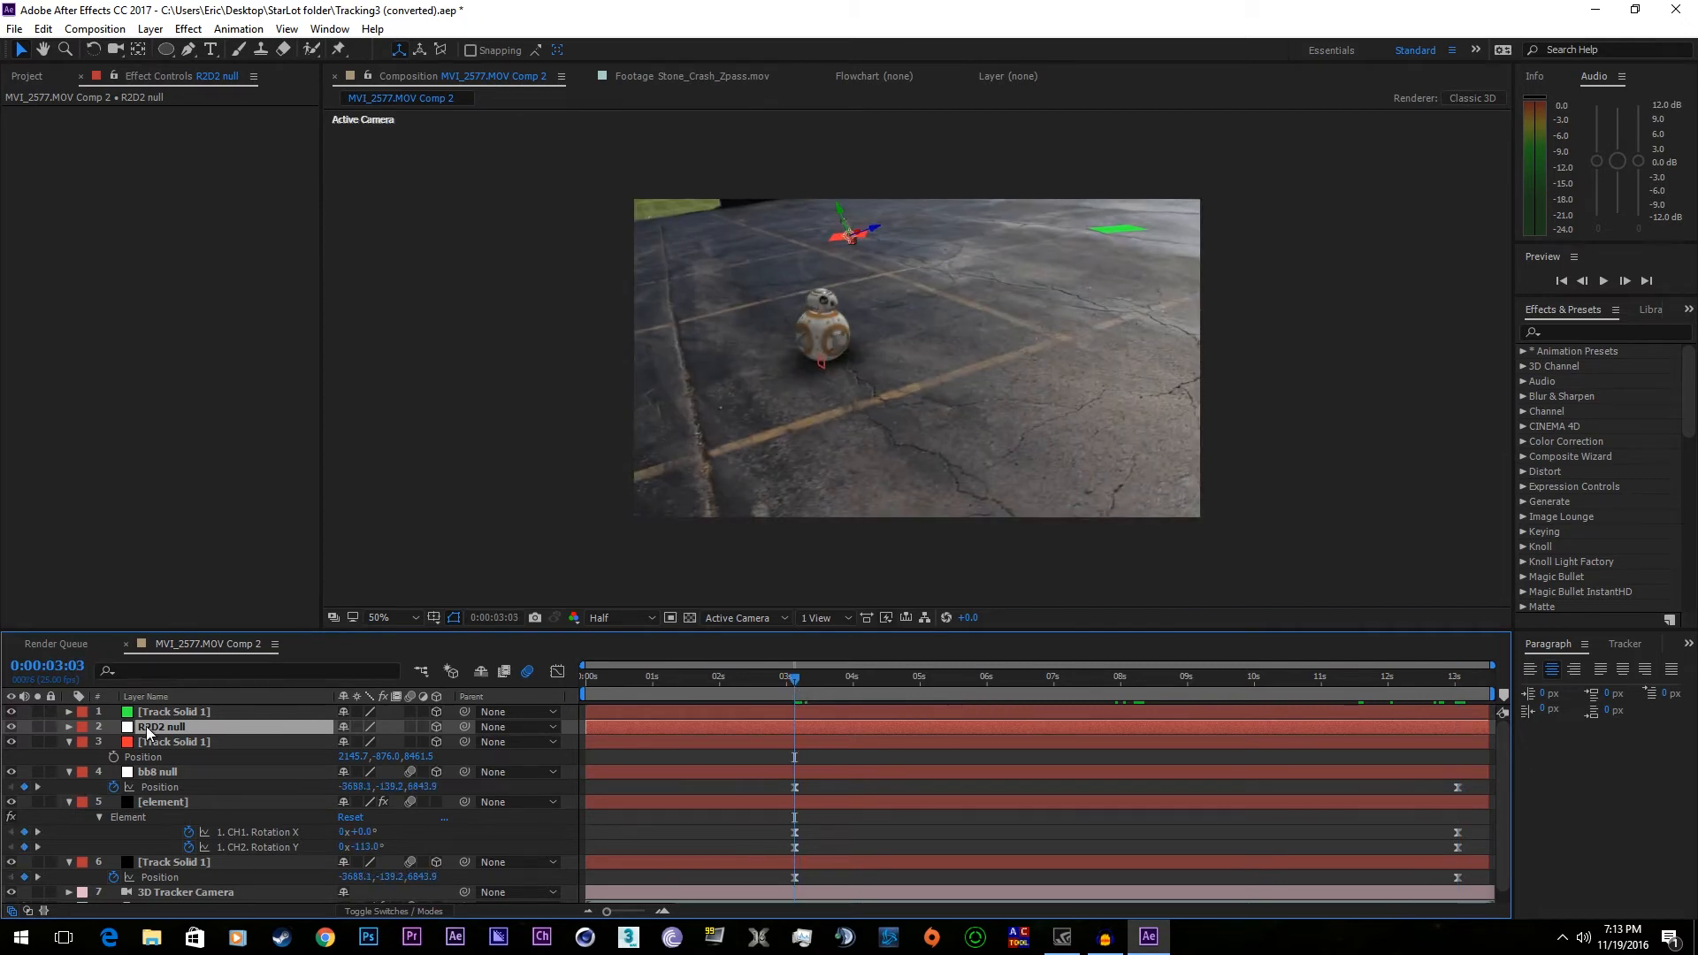
key(p)
click(110, 741)
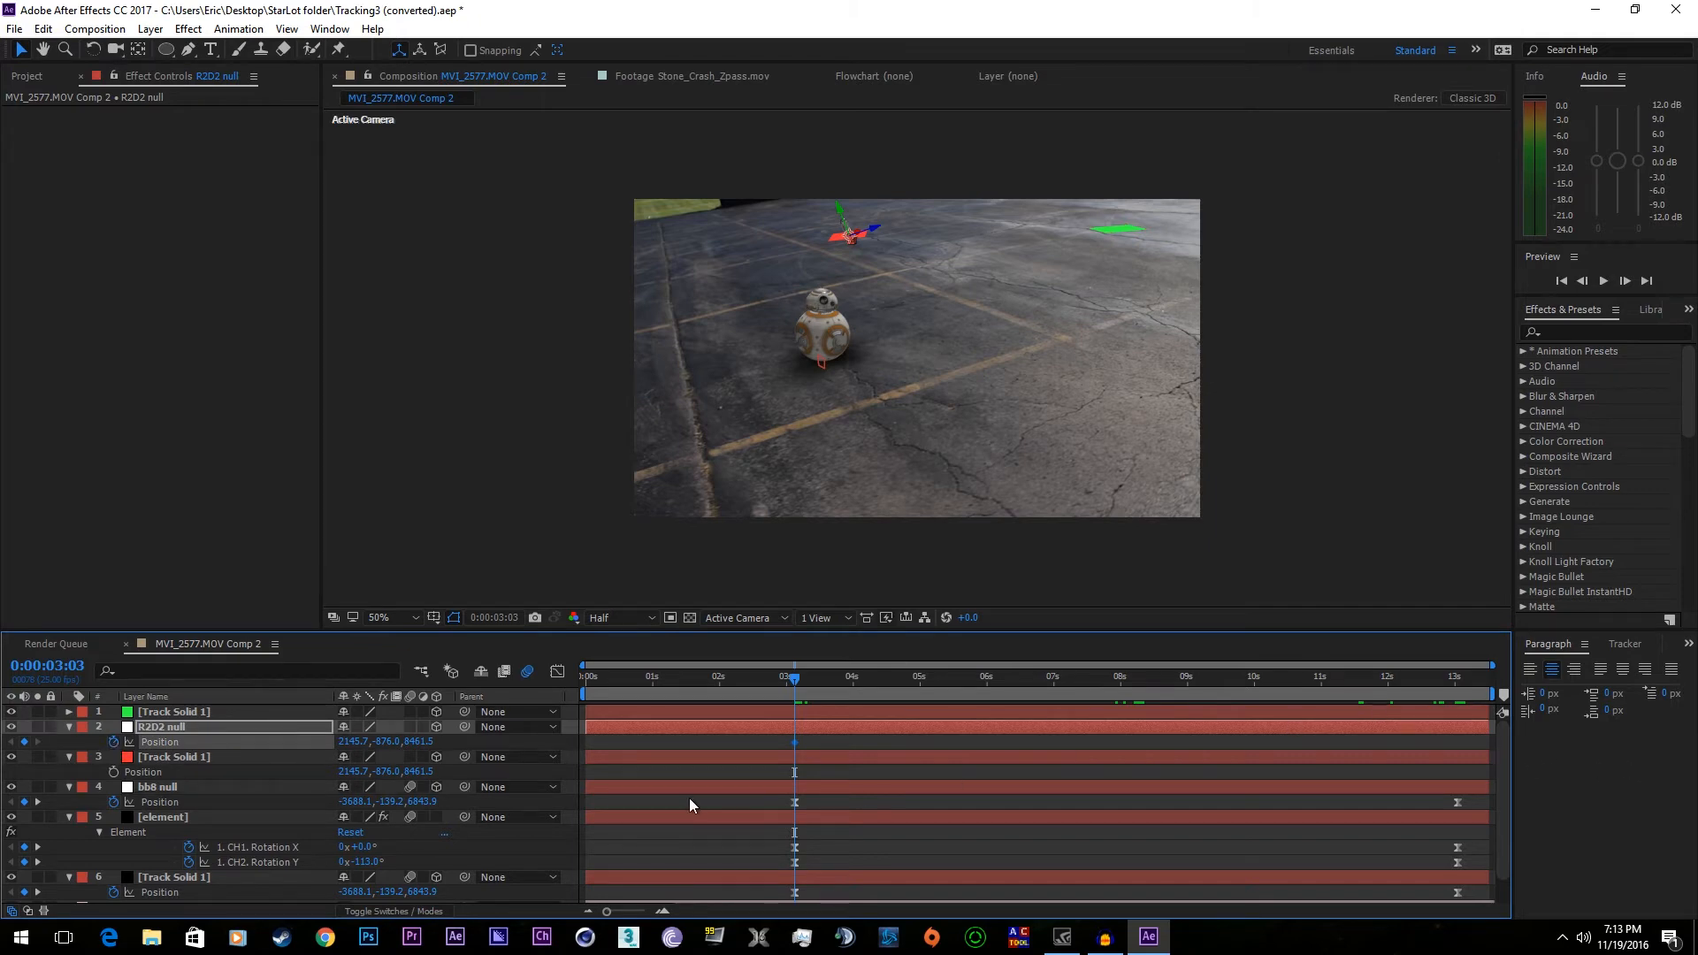
right_click(793, 741)
mouse_move(851, 729)
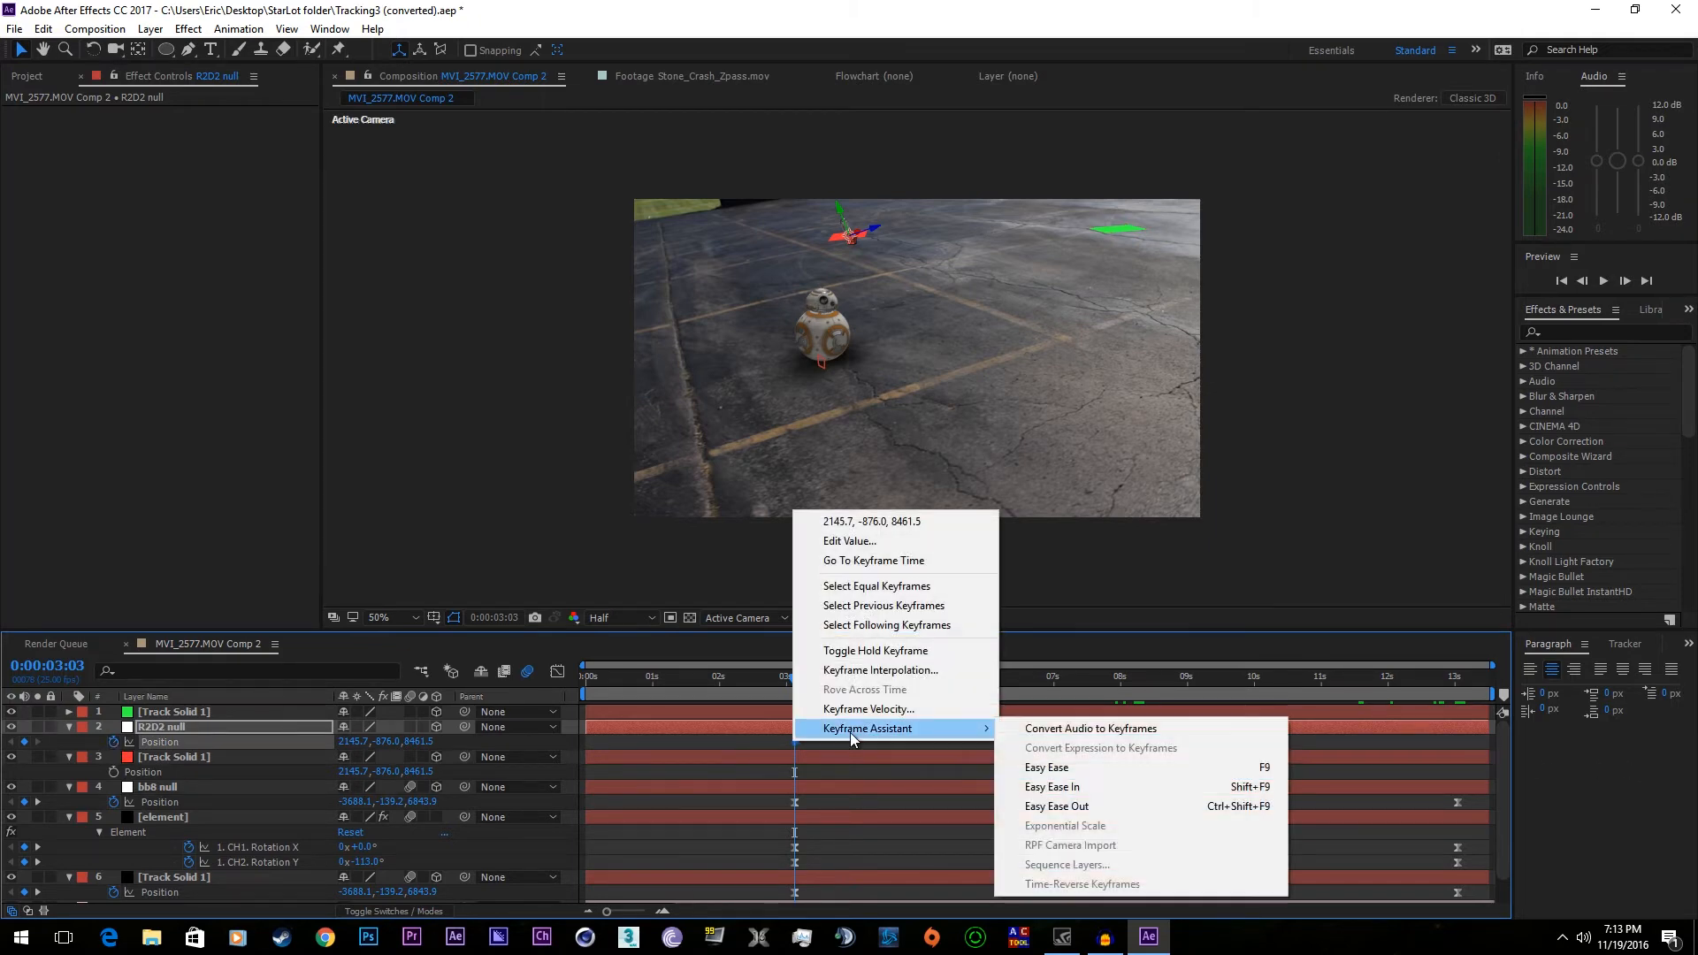
click(1095, 766)
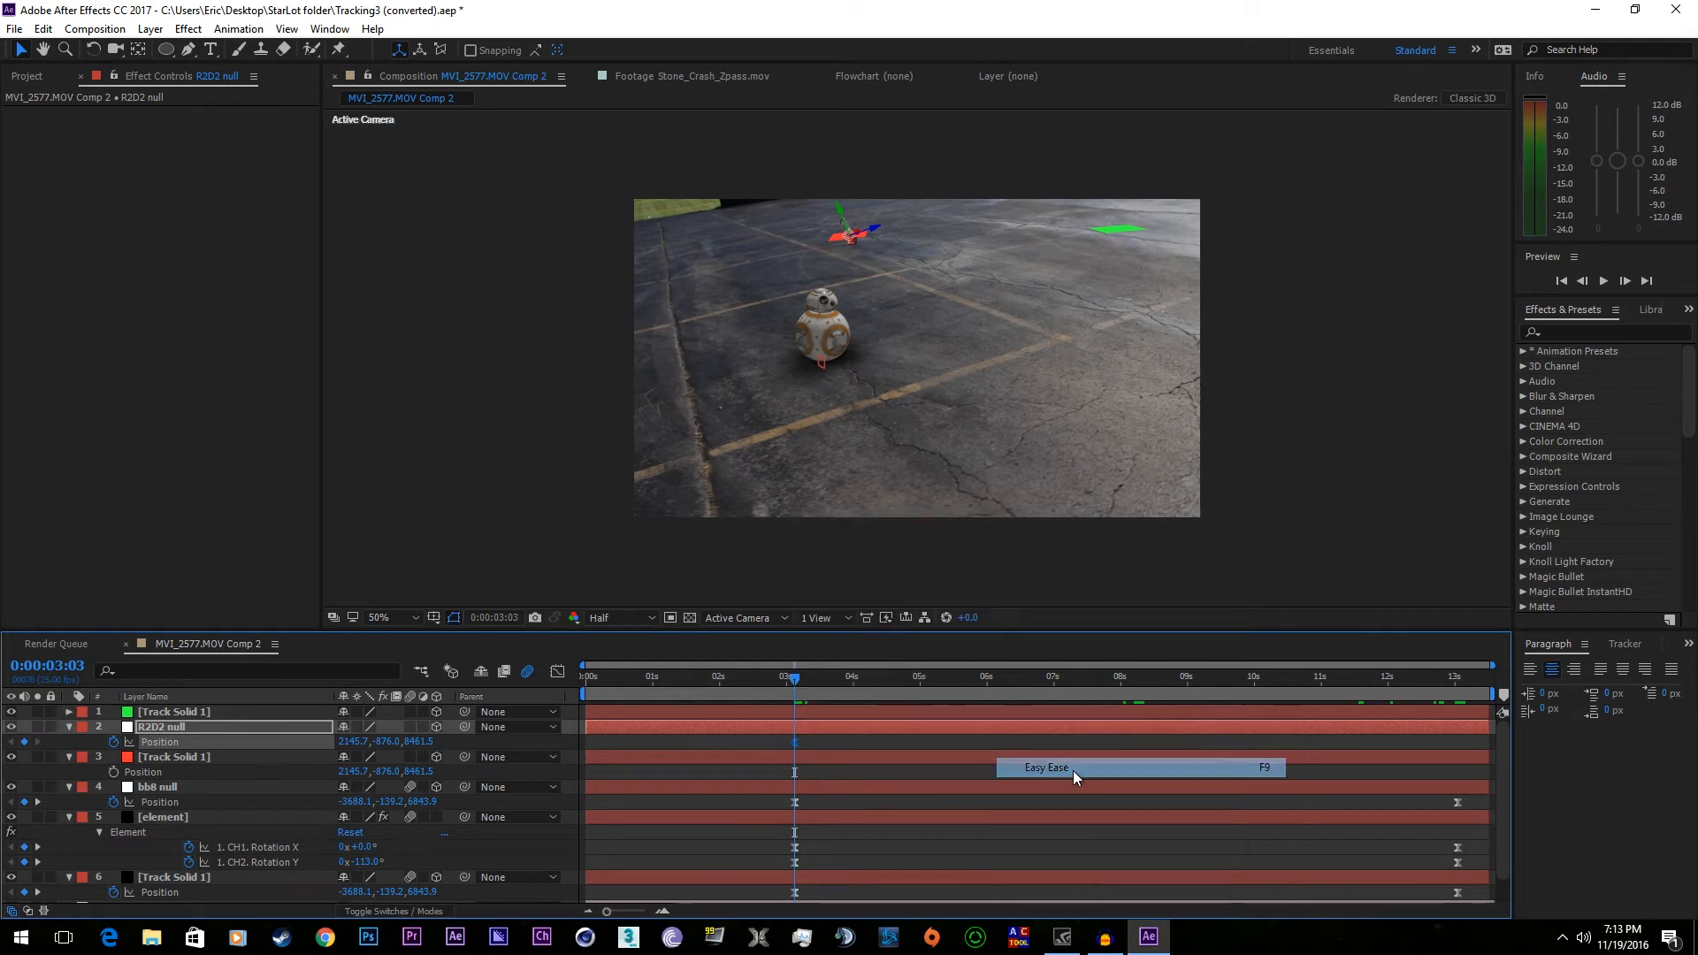
- At 0:00:13:01, copy the green track solid's Position onto the R2D2 null as a second Position keyframe
click(1451, 681)
drag(1451, 684, 1457, 685)
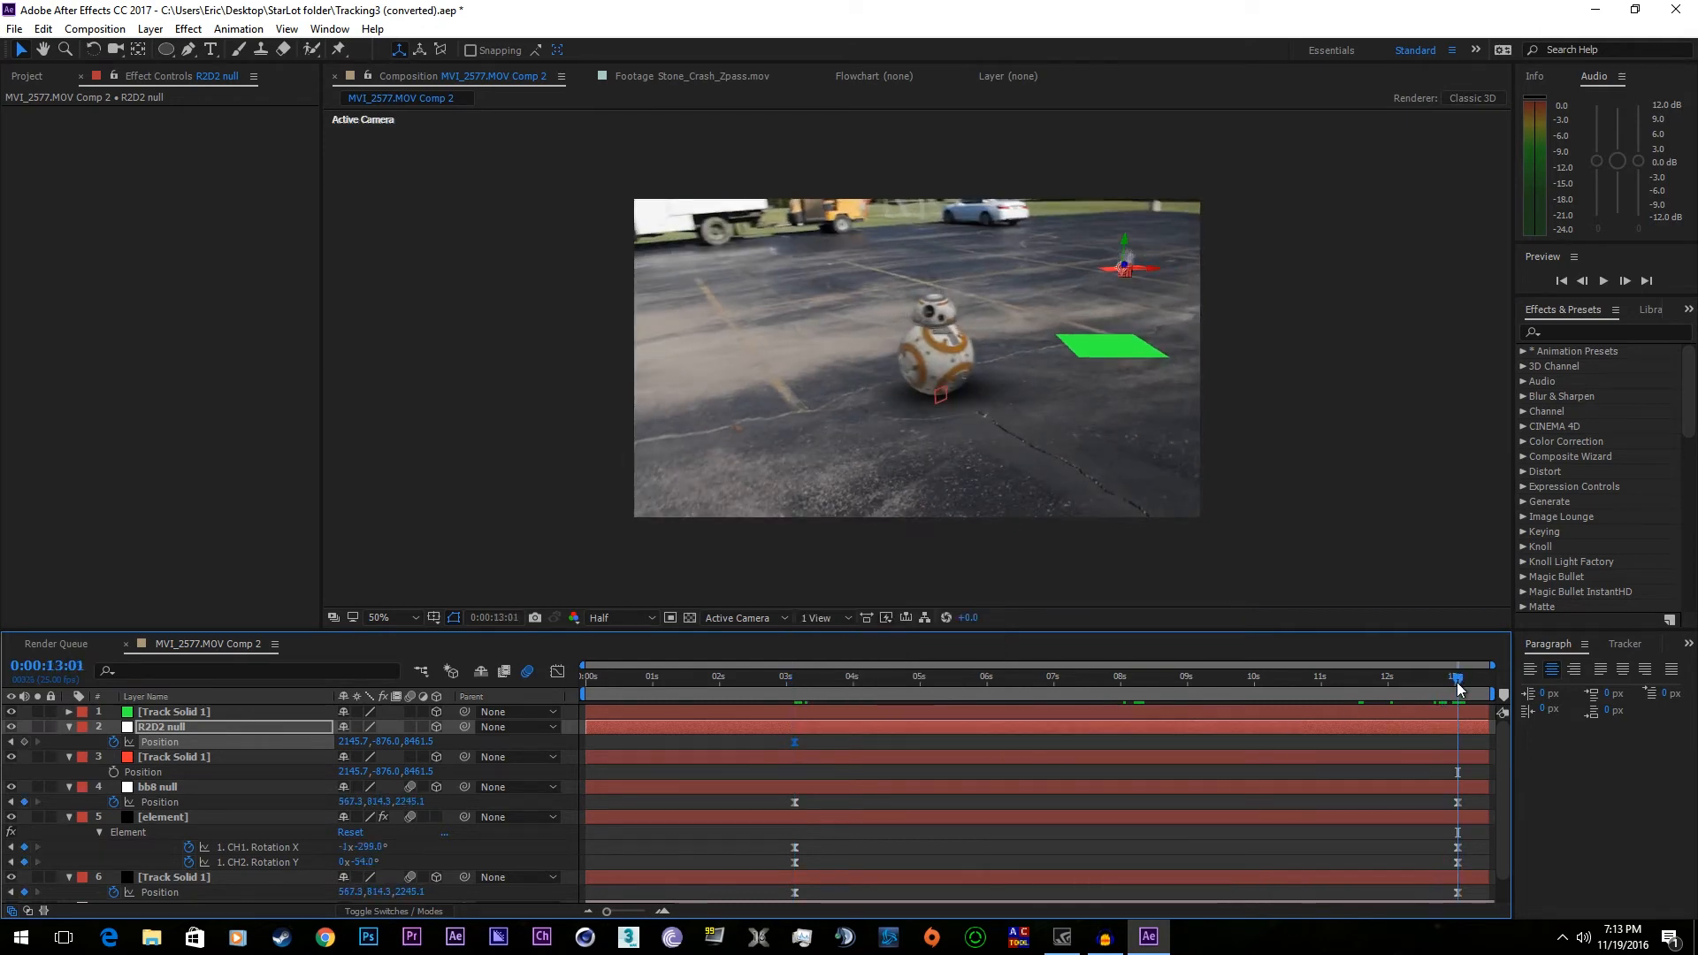
click(214, 702)
click(209, 710)
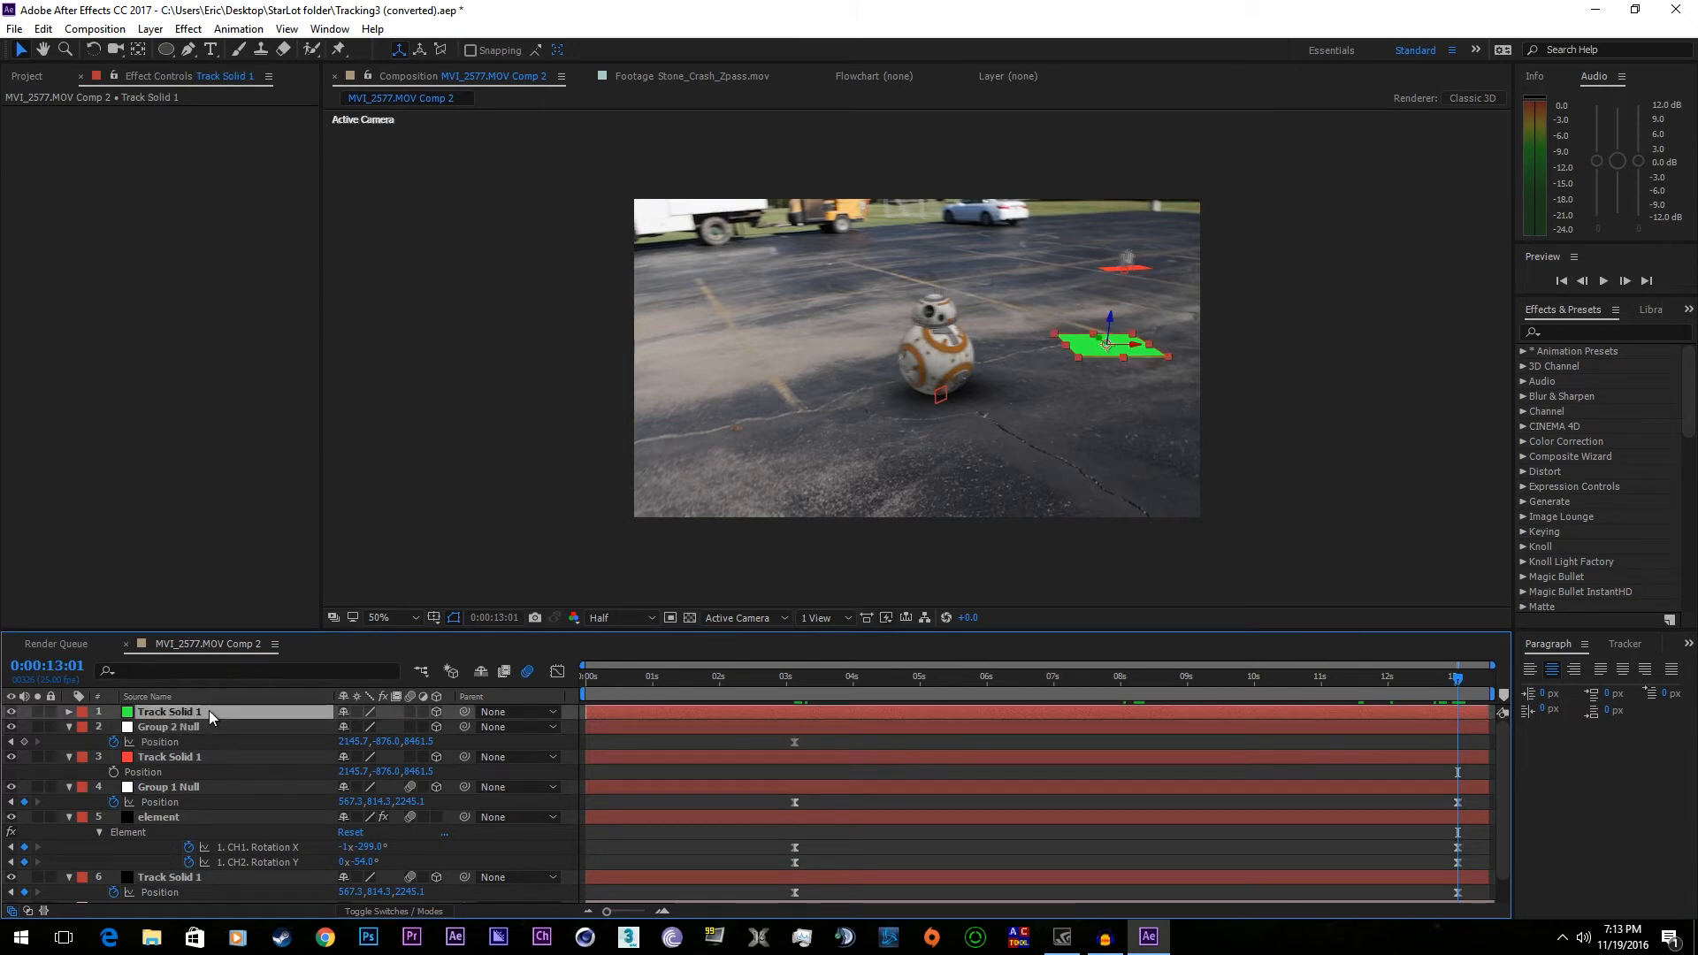
key(p)
click(190, 728)
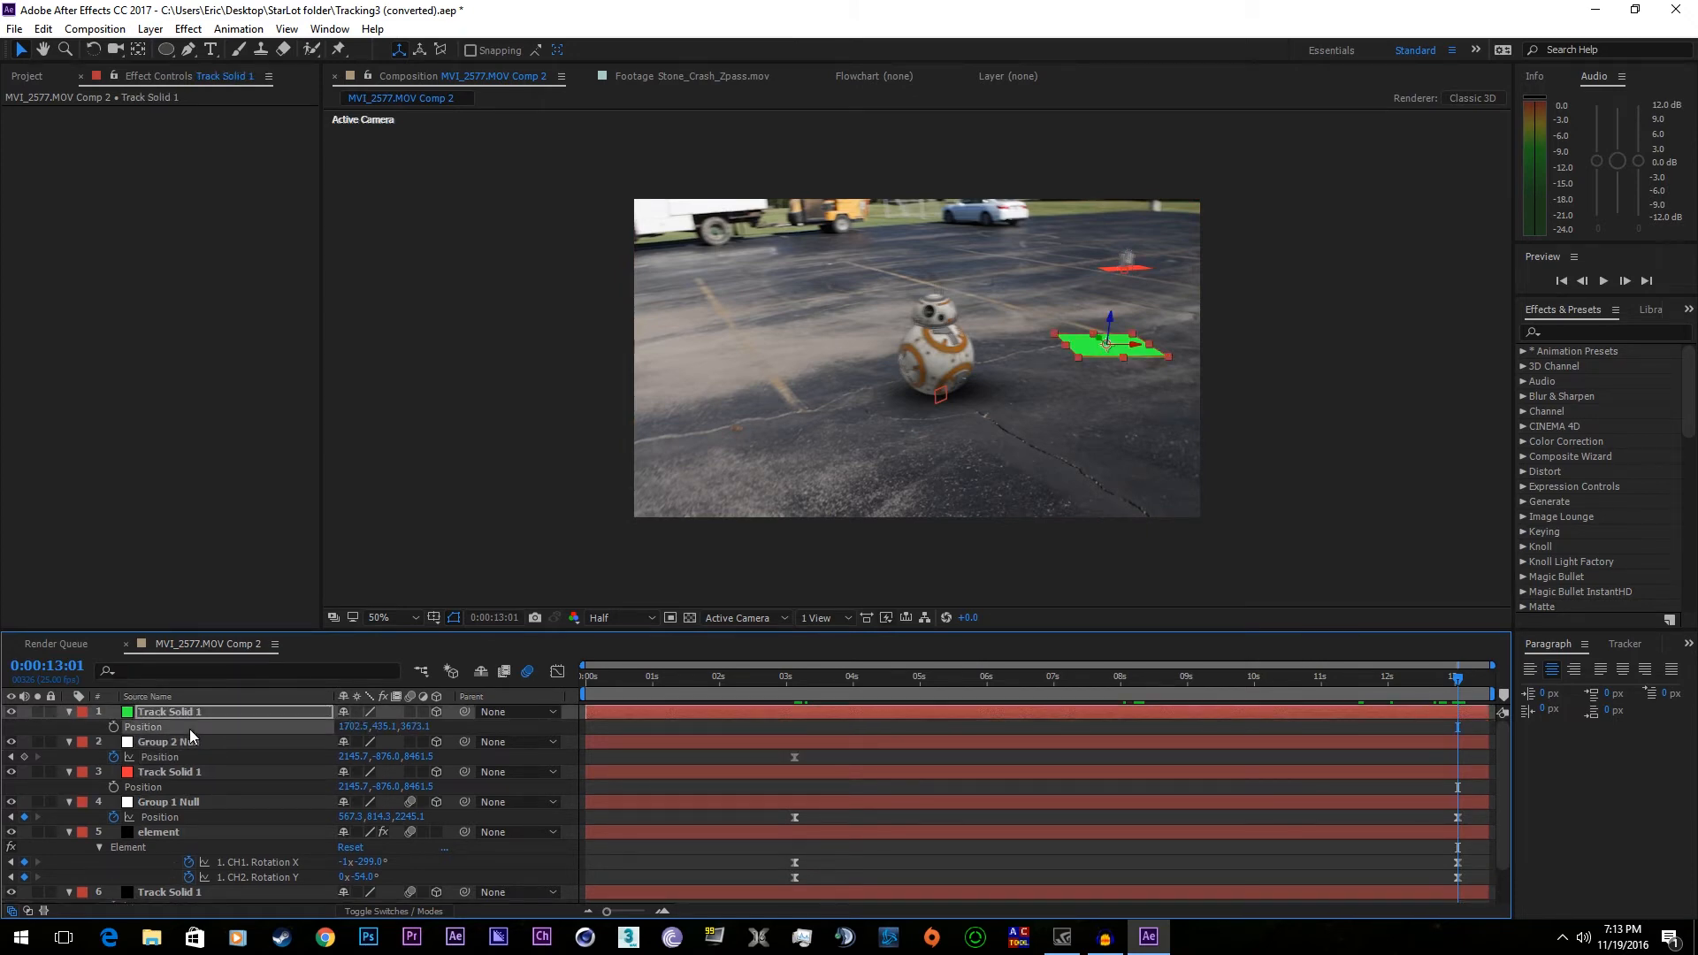
click(204, 696)
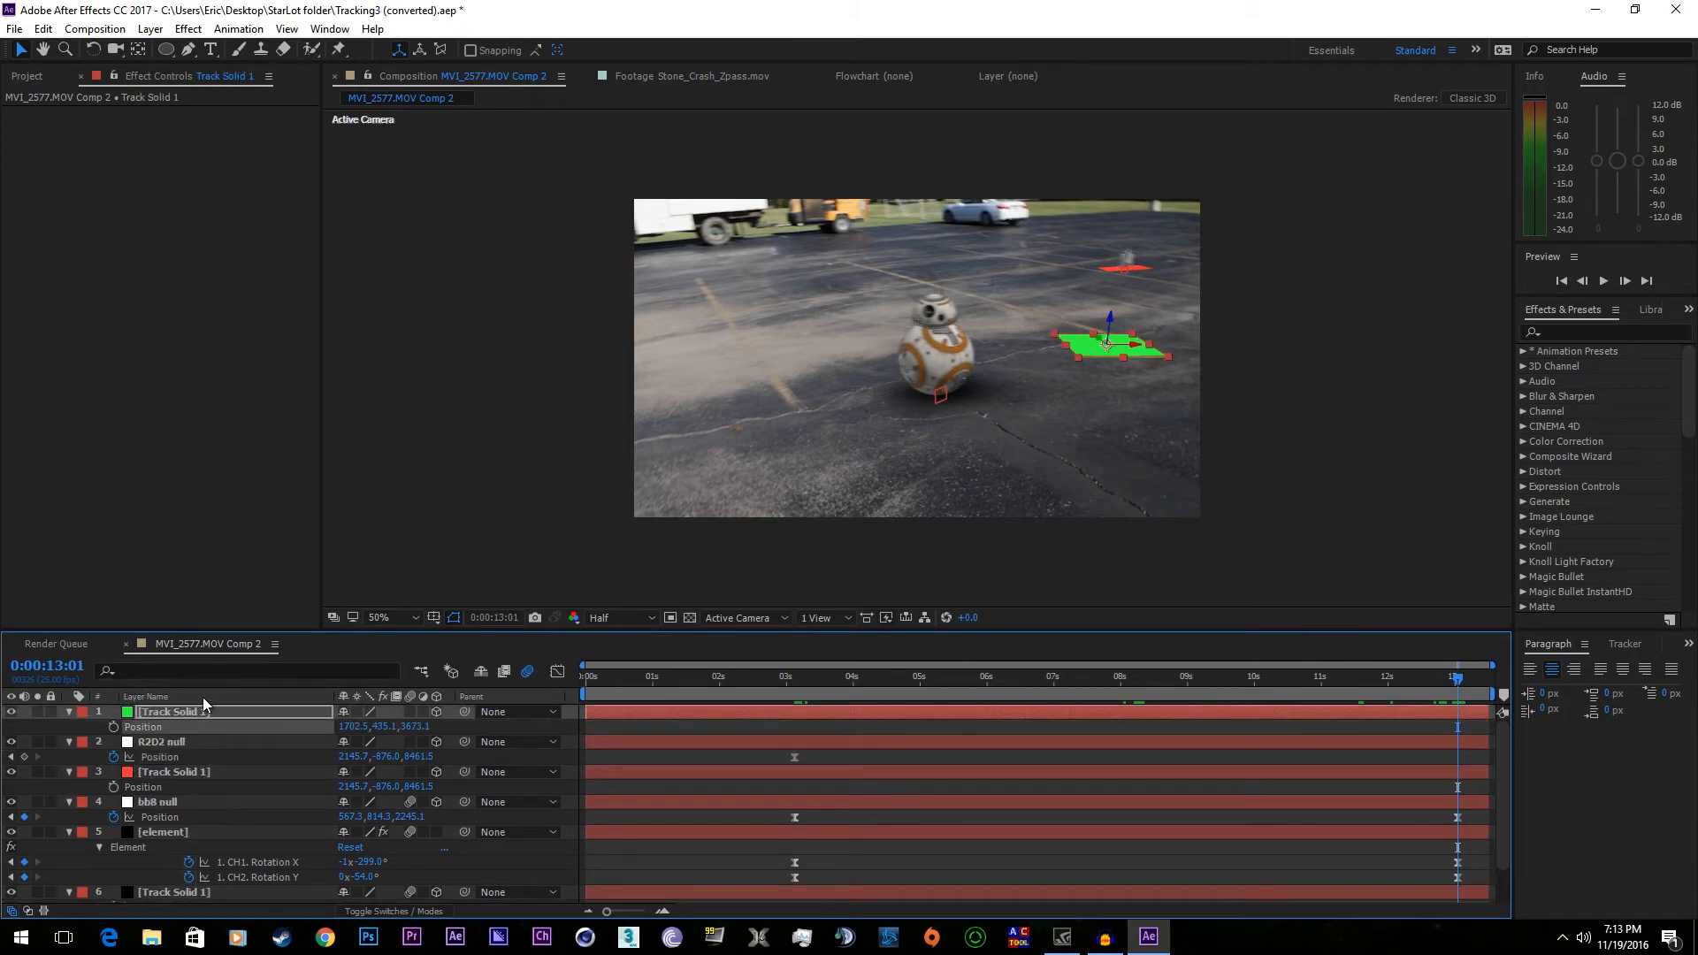
click(179, 757)
key(ctrl+v)
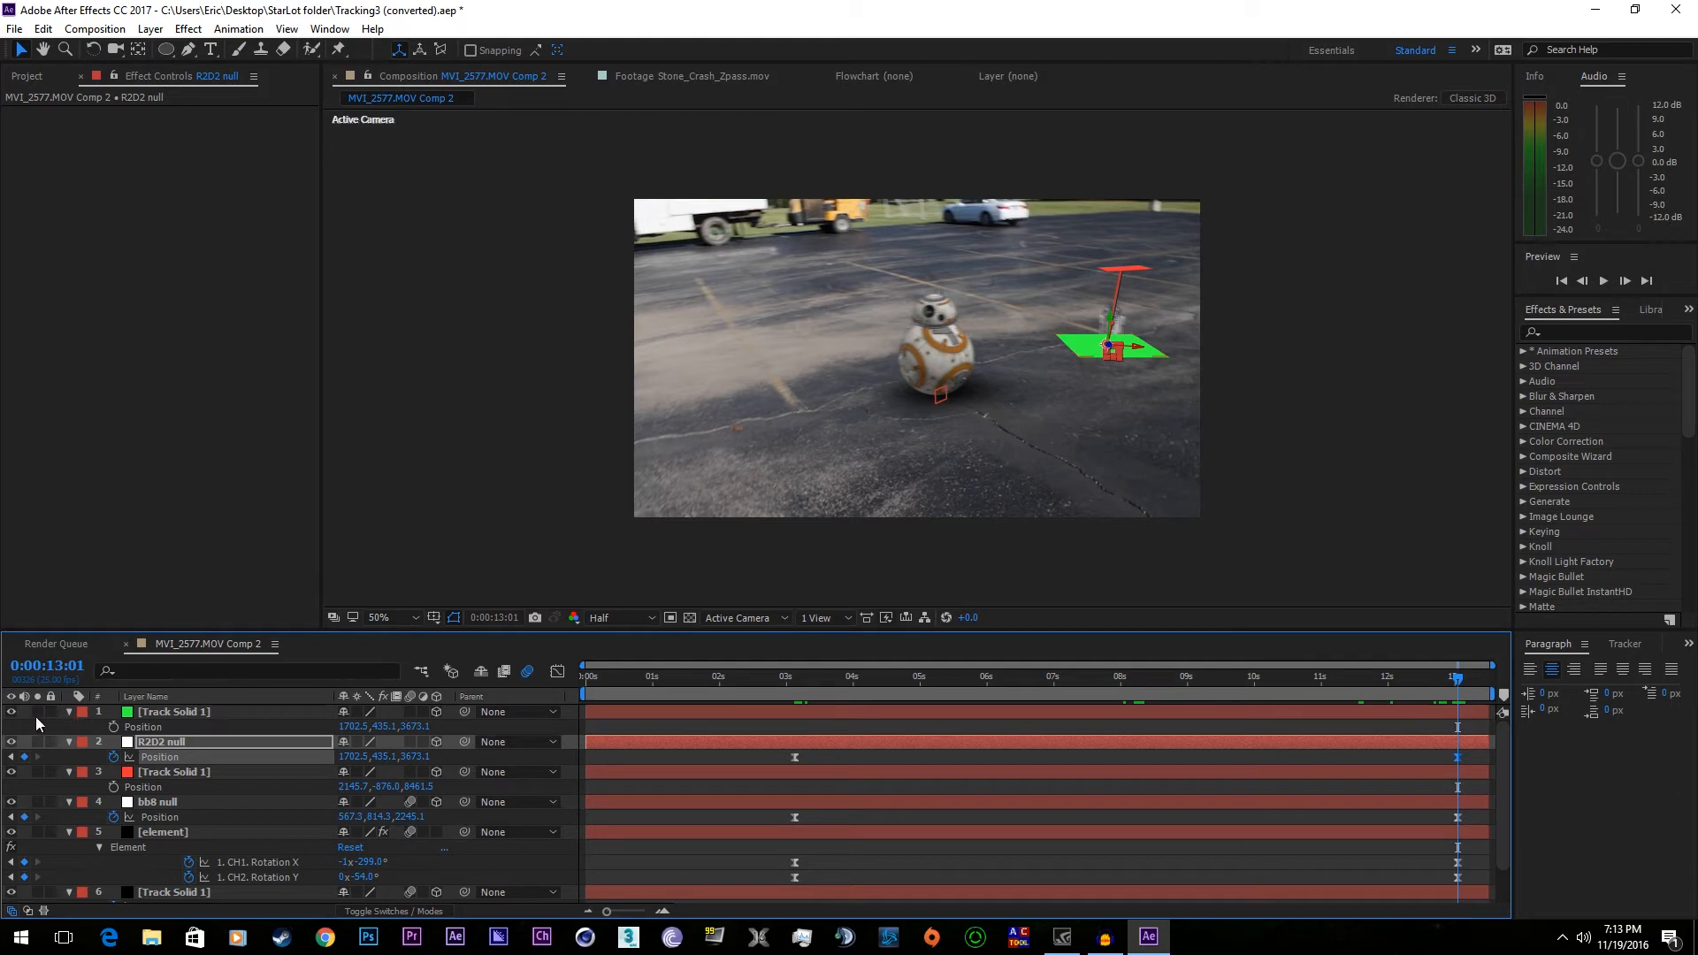
- Hide the green track solid and move the red track solid below the element layer
click(11, 712)
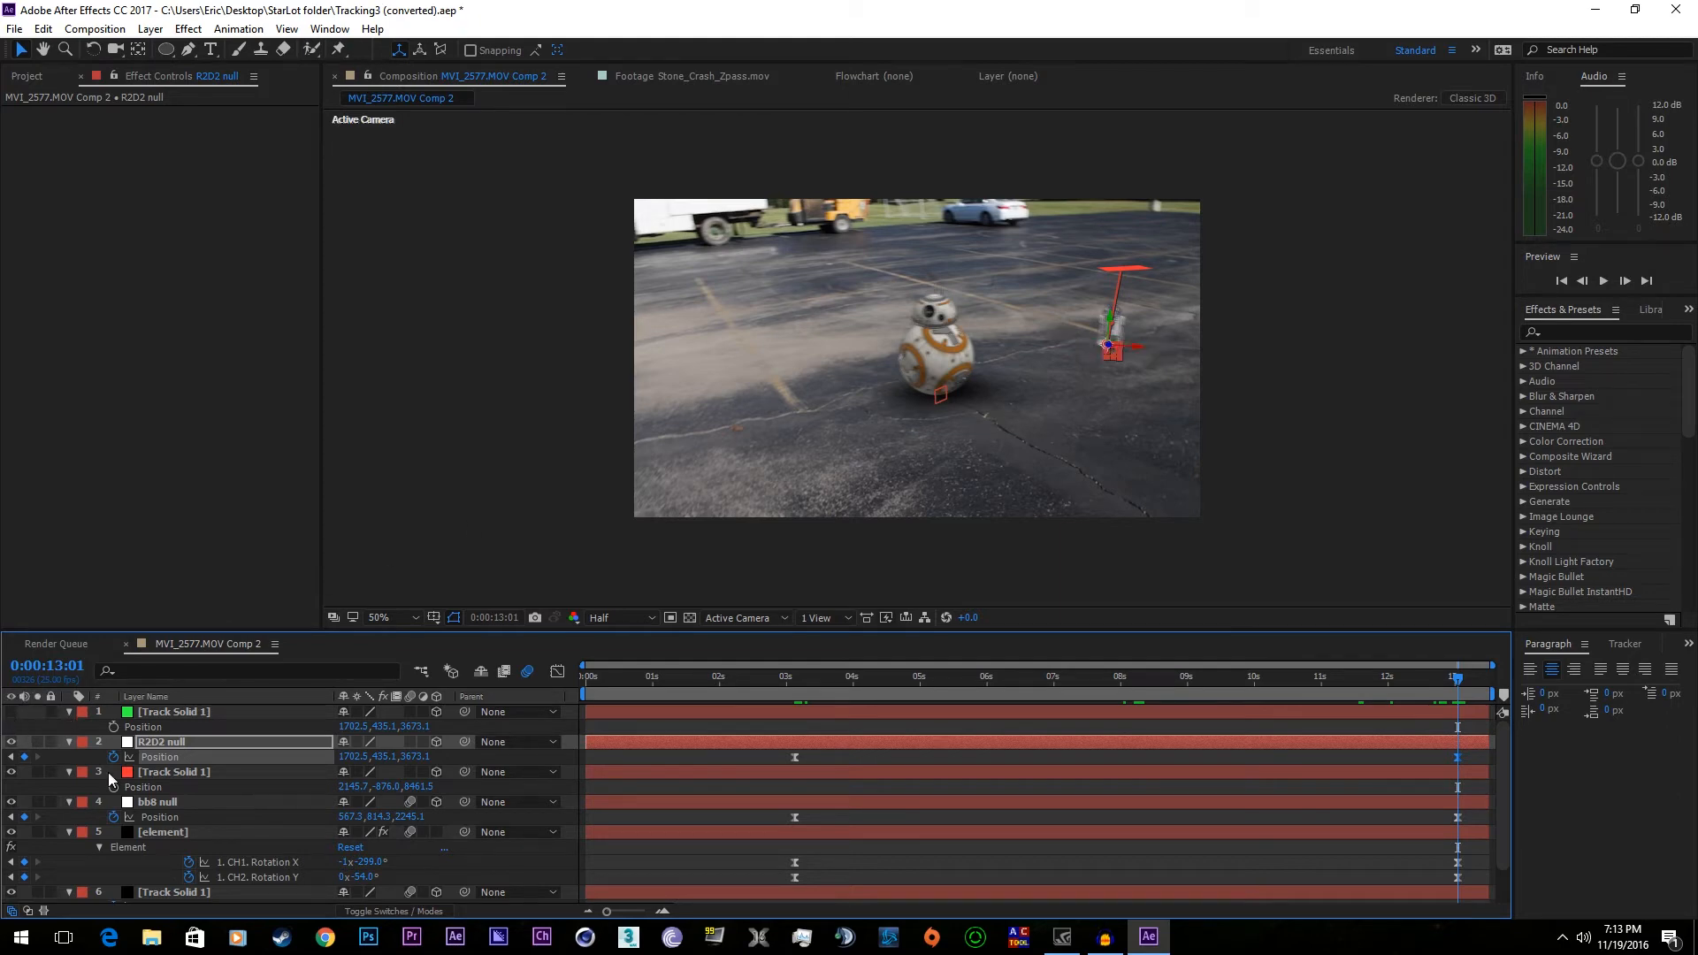
click(160, 772)
click(167, 740)
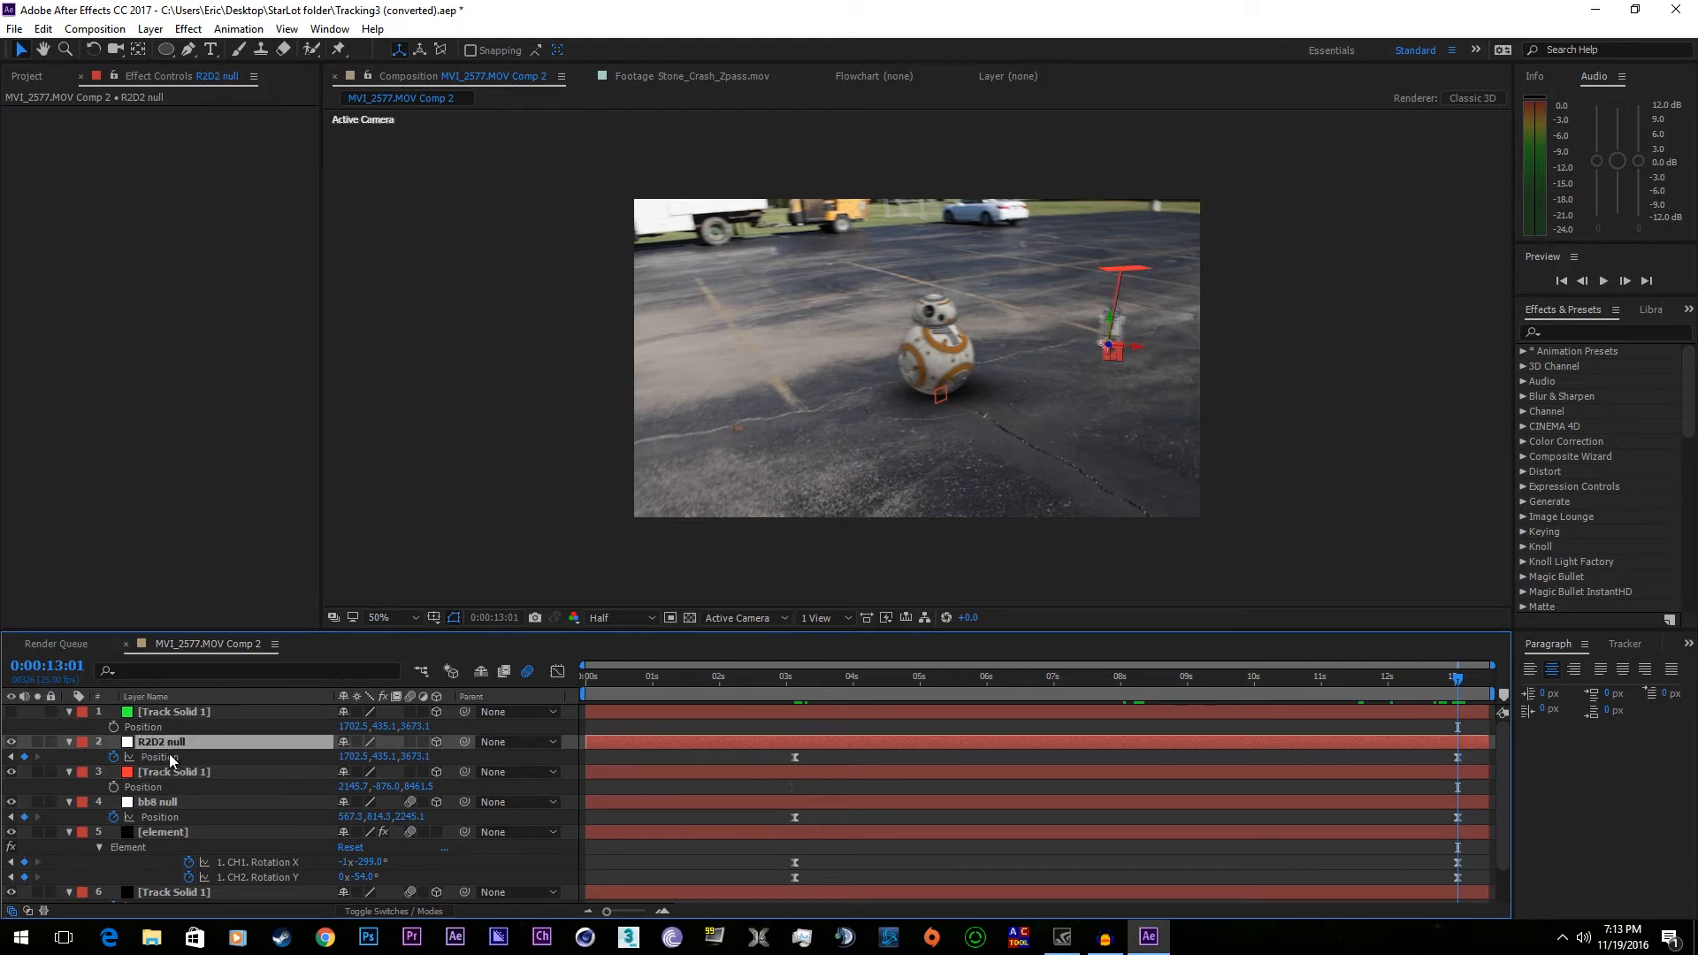
click(168, 773)
drag(171, 775, 161, 864)
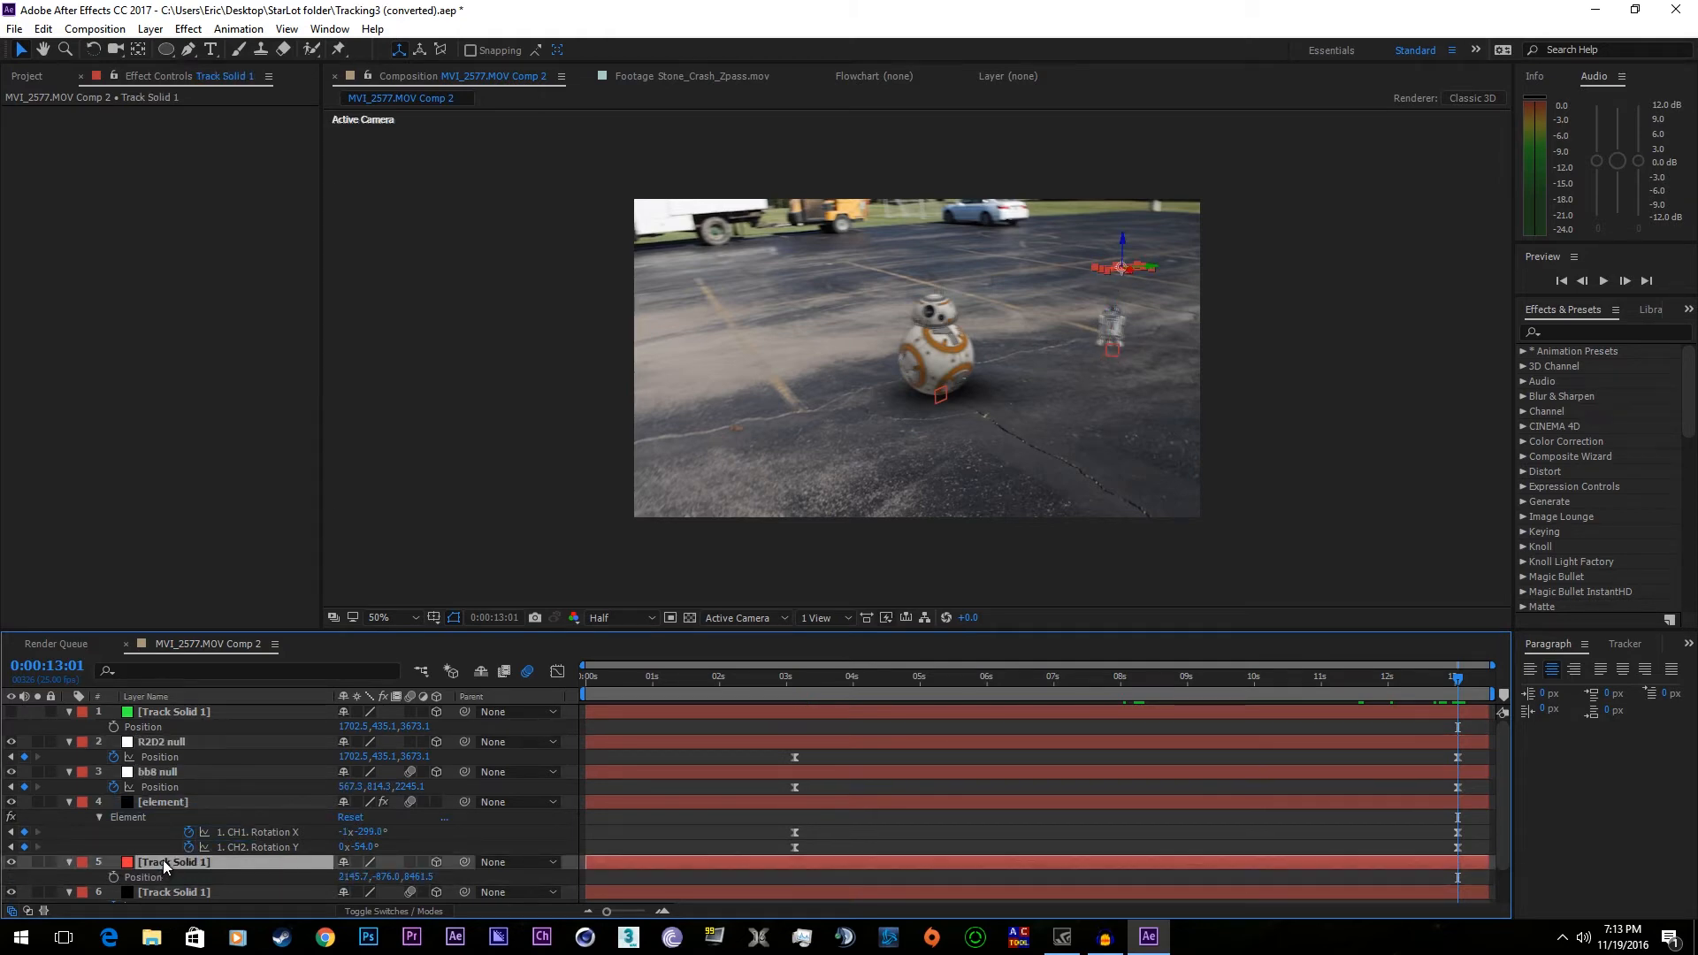
- Set Group 2's Particle Size to 26.70 in the Element effect and check the R2D2 model near 0:00:13:00
drag(1438, 670, 794, 700)
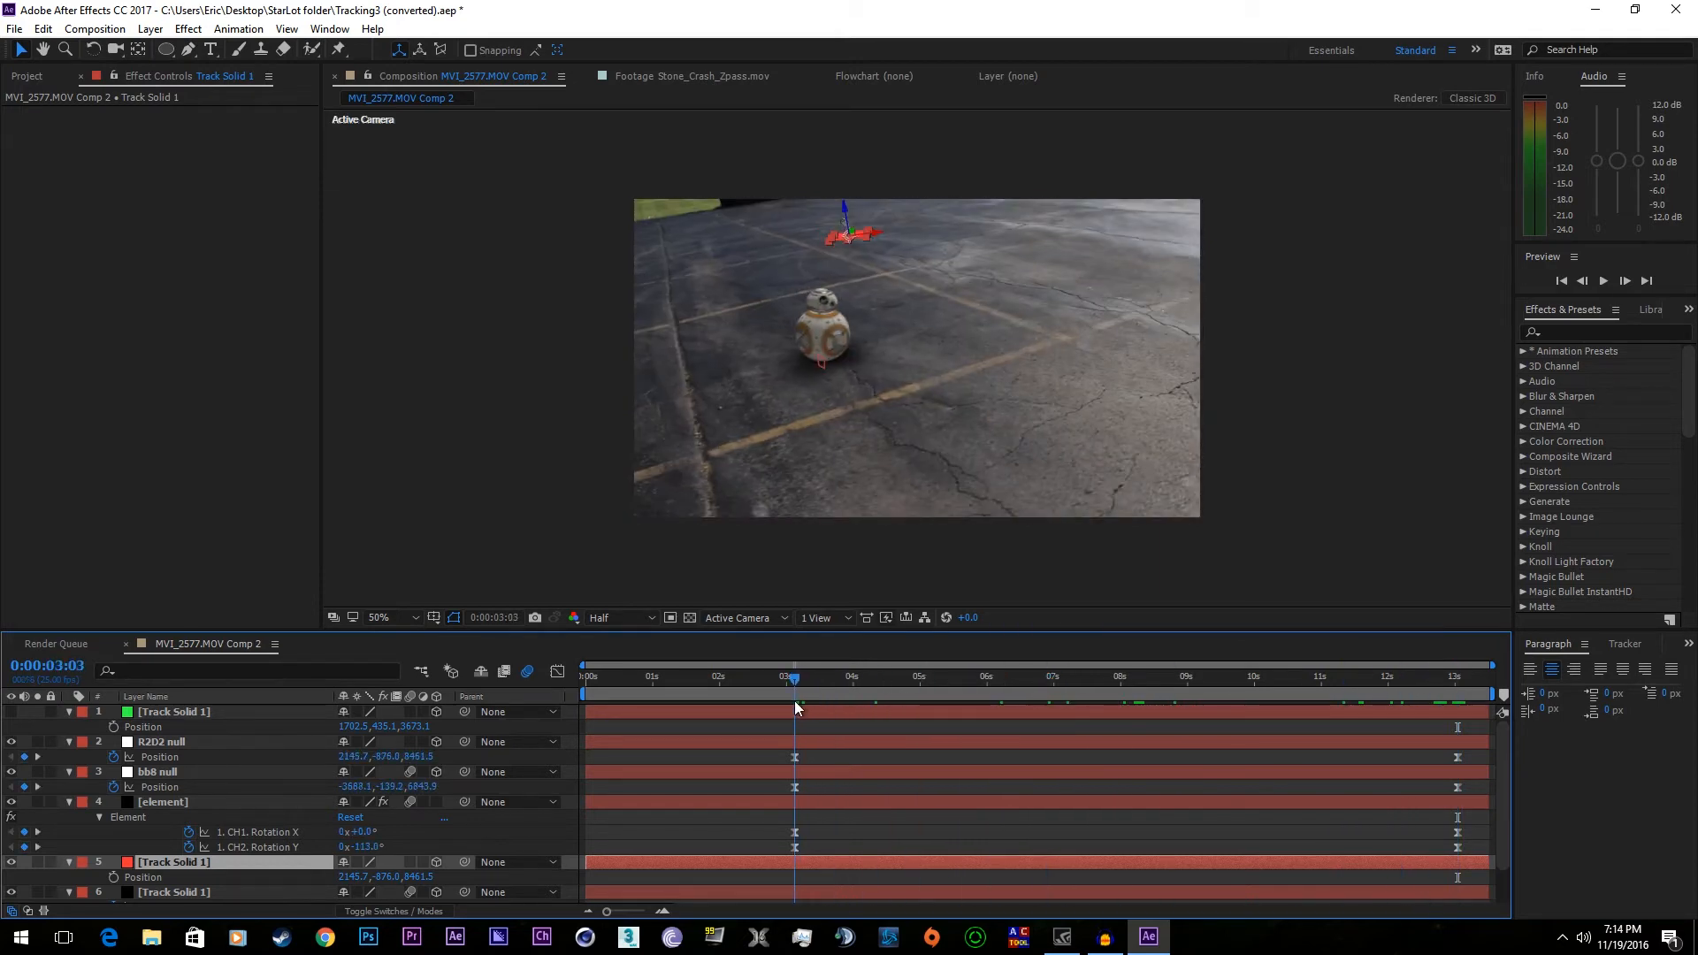
click(149, 801)
scroll(193, 402, down, 5)
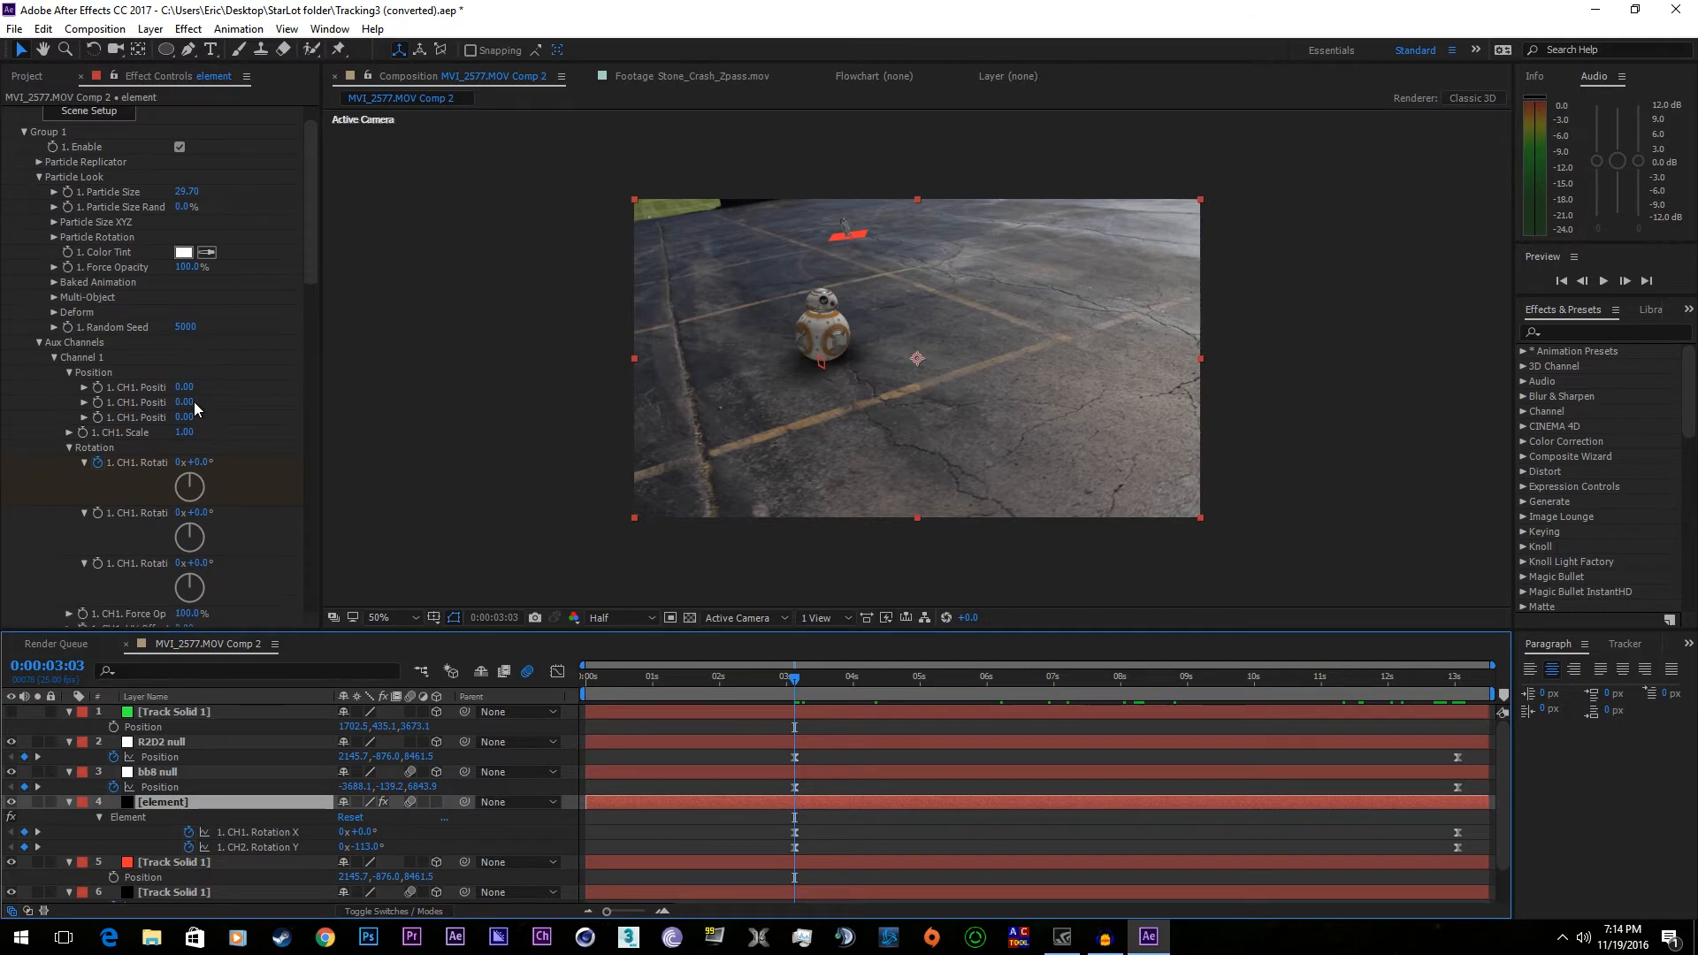
scroll(193, 408, down, 9)
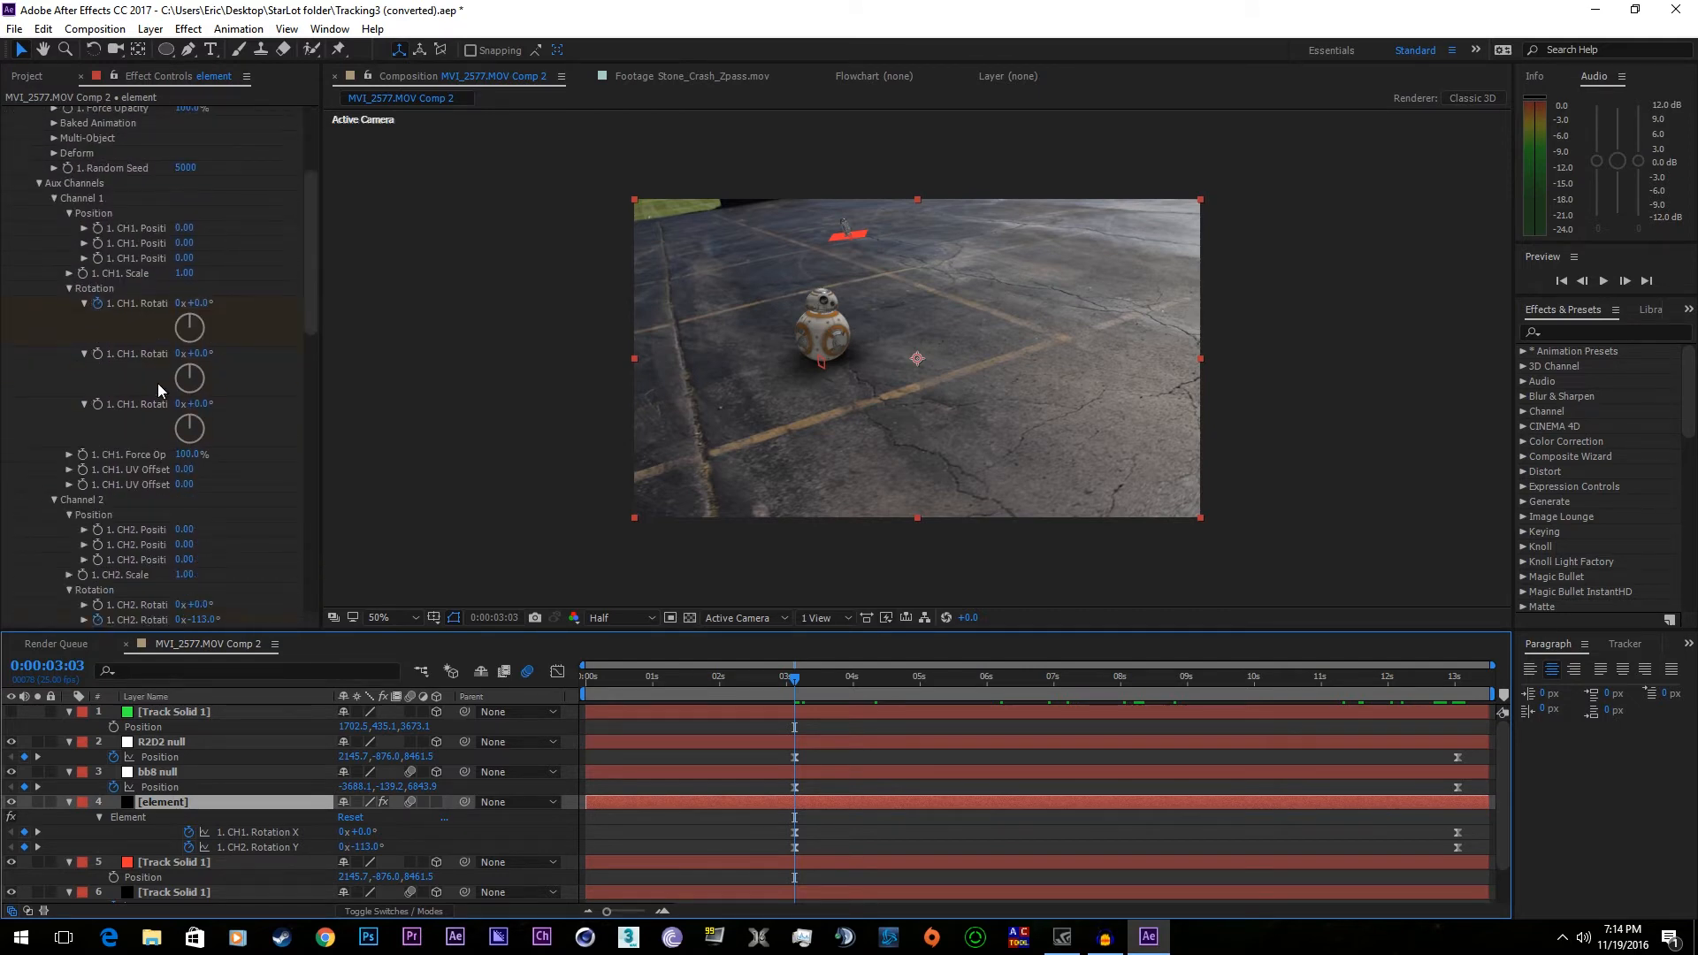
scroll(89, 460, down, 2)
click(39, 460)
drag(187, 475, 233, 475)
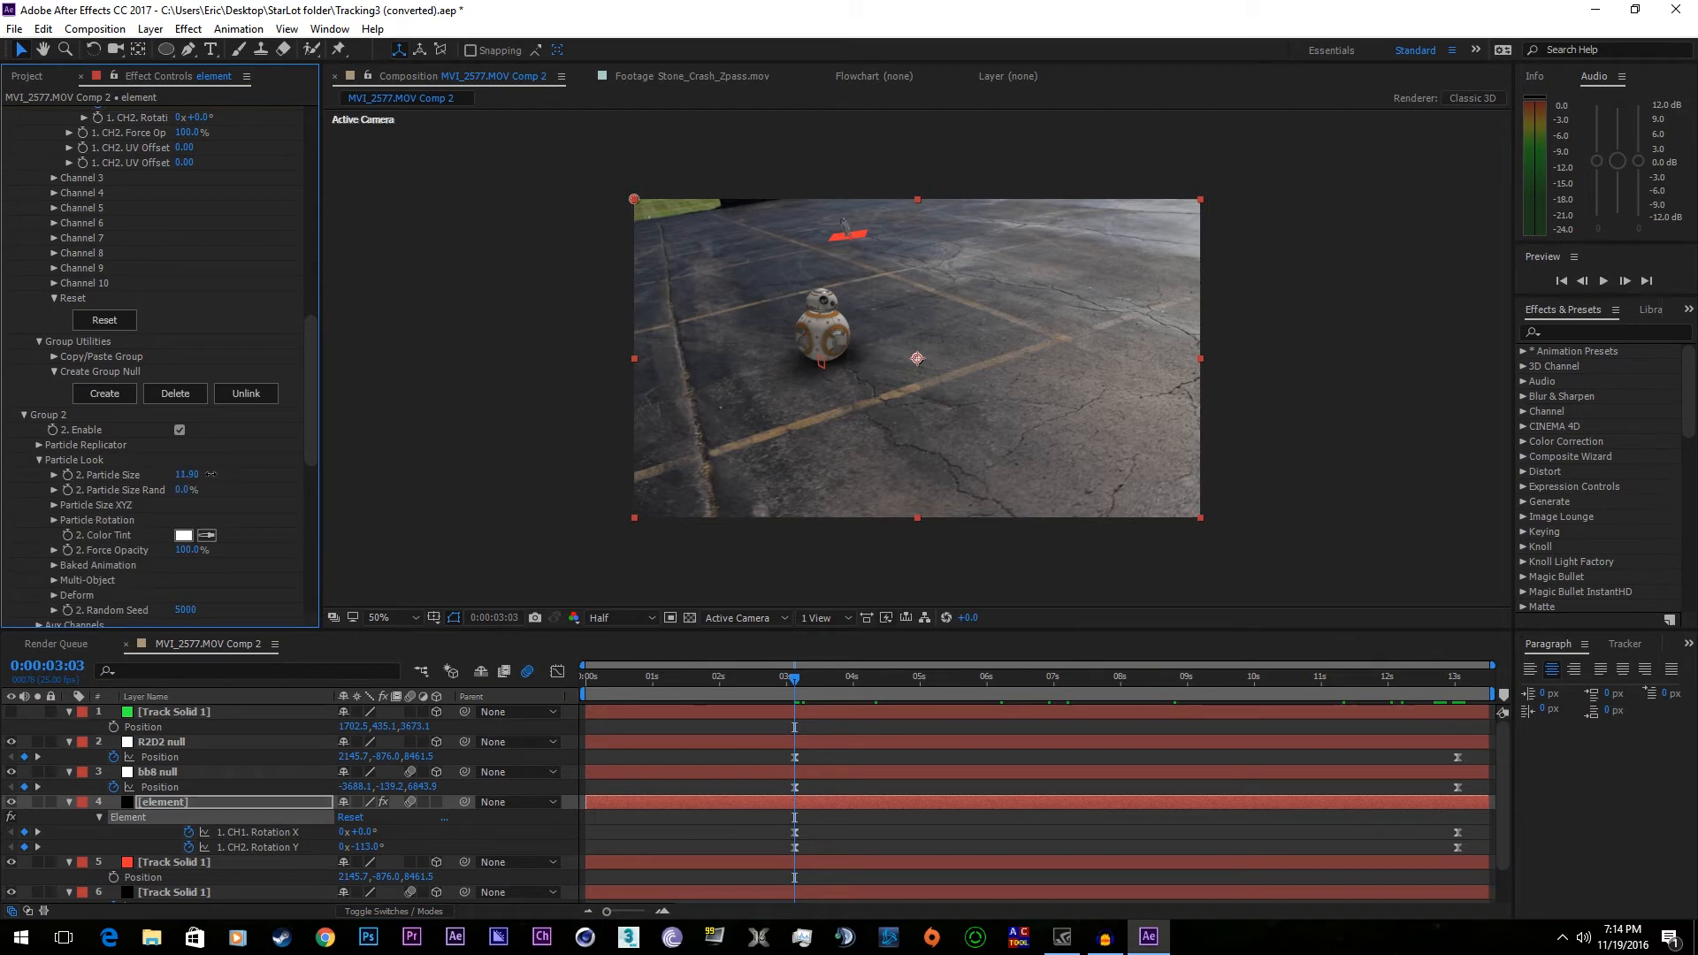
click(1452, 678)
drag(1451, 680, 1456, 682)
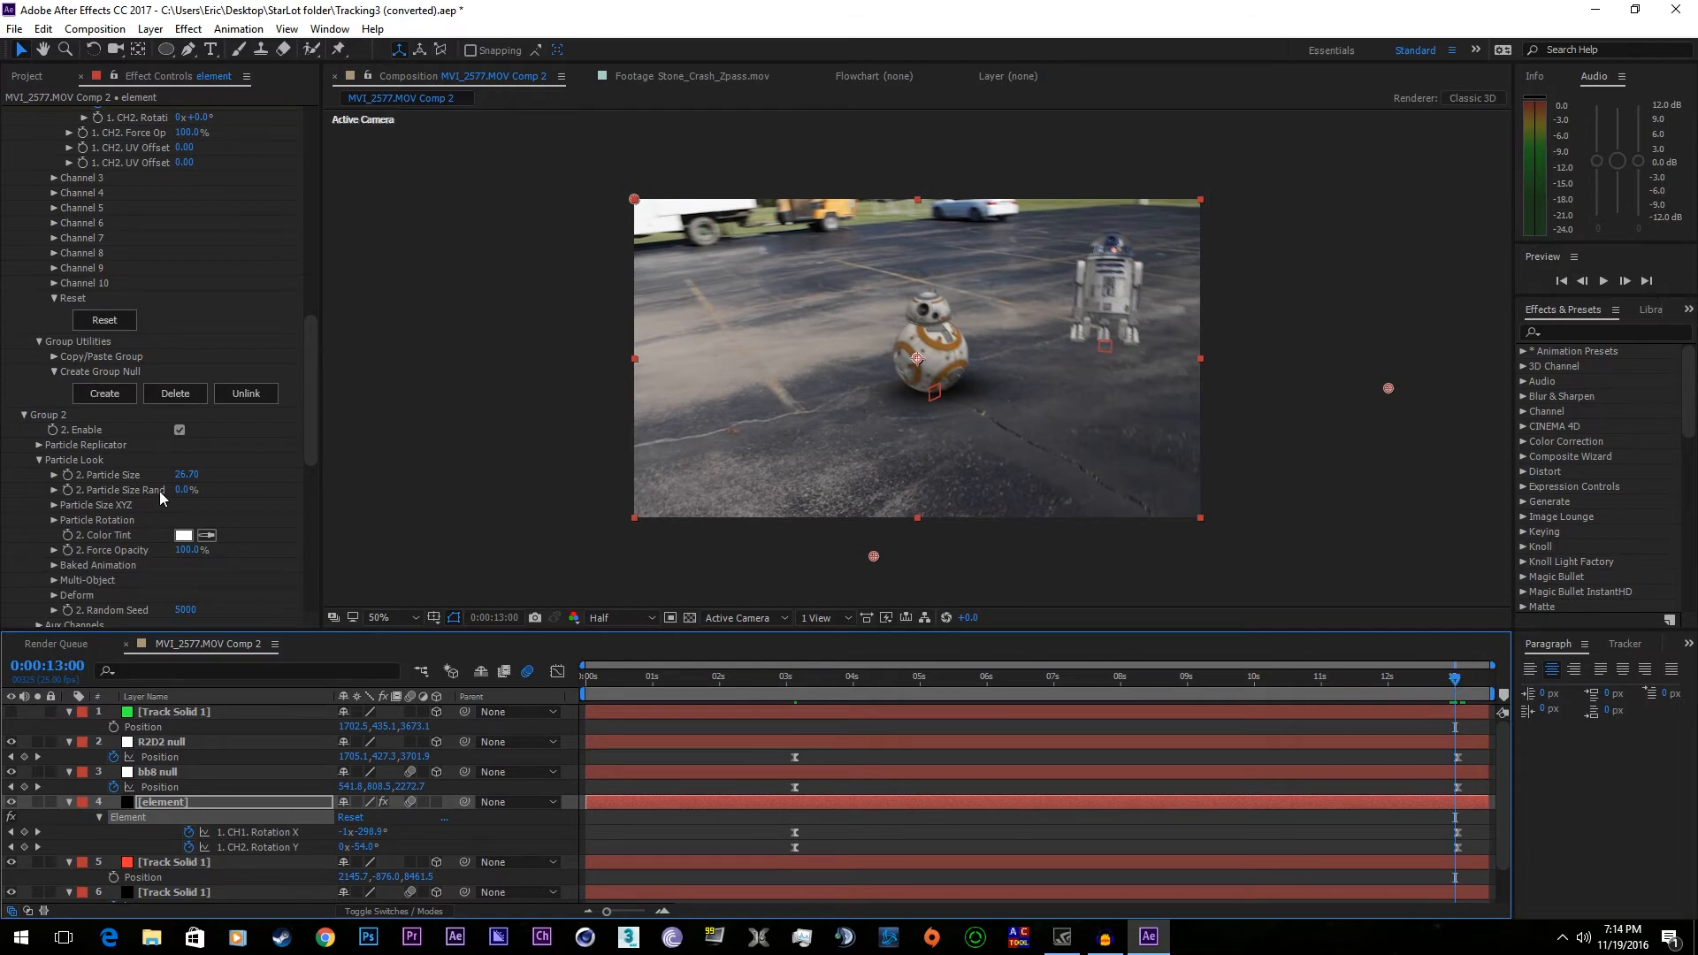
- Set Group 2's Particle Size to 28 in the Element effect and move the time to 0:00:13:01
click(189, 475)
text(28)
key(Return)
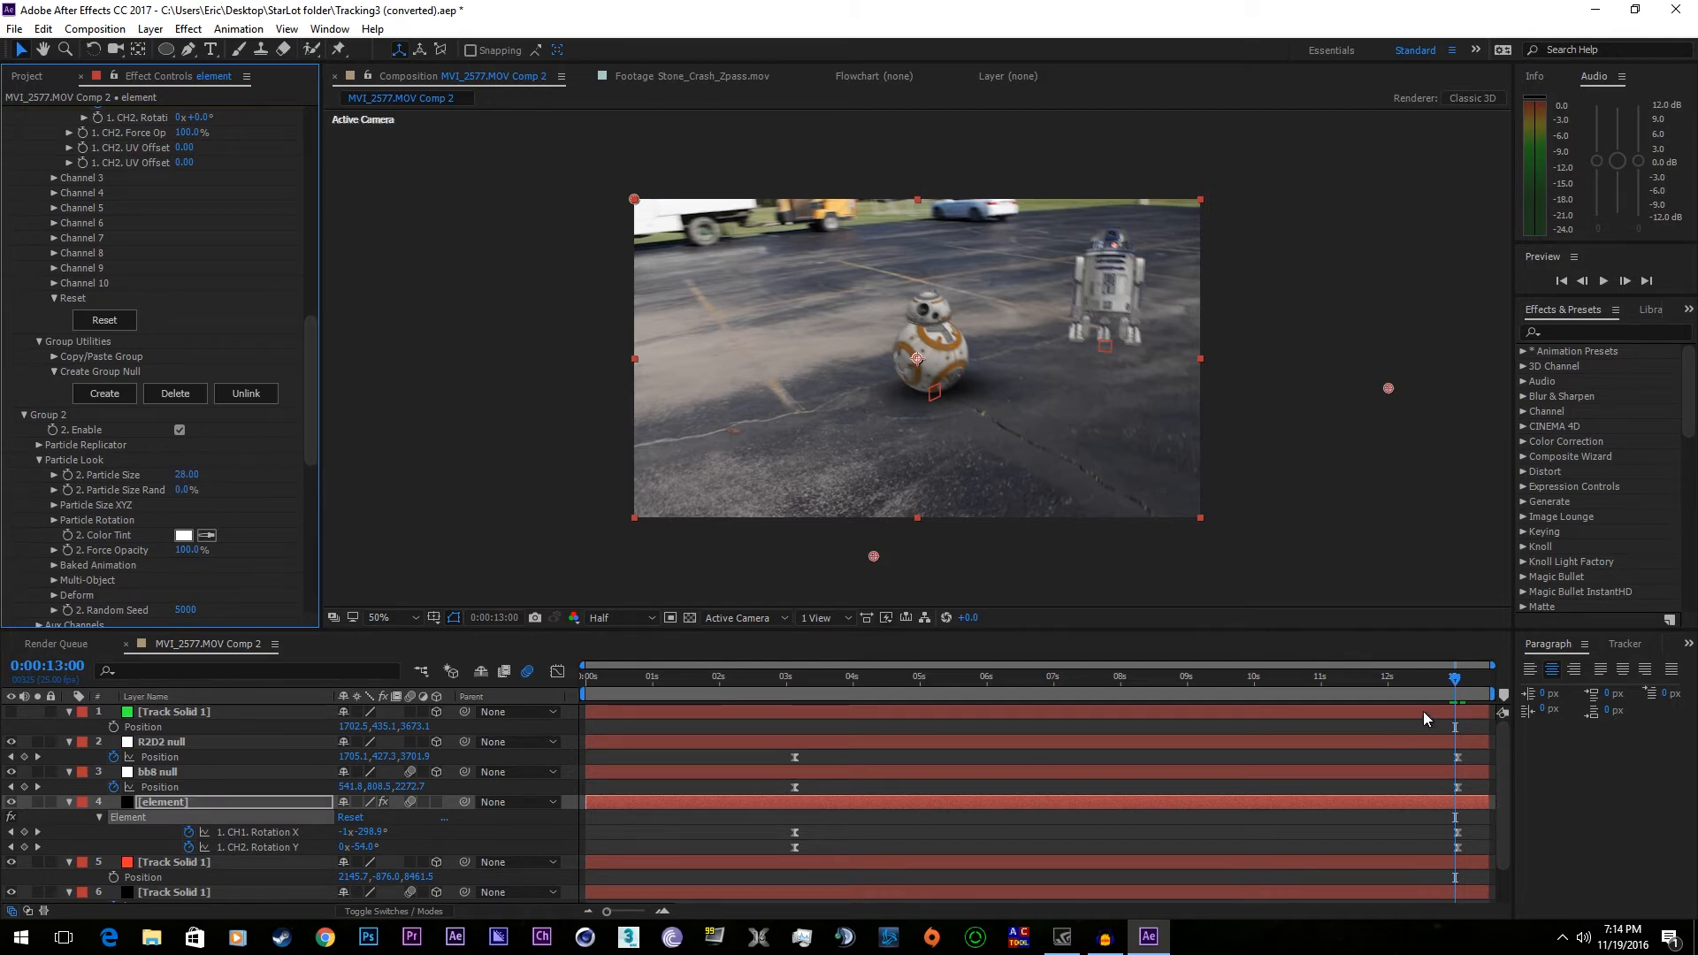
click(1458, 689)
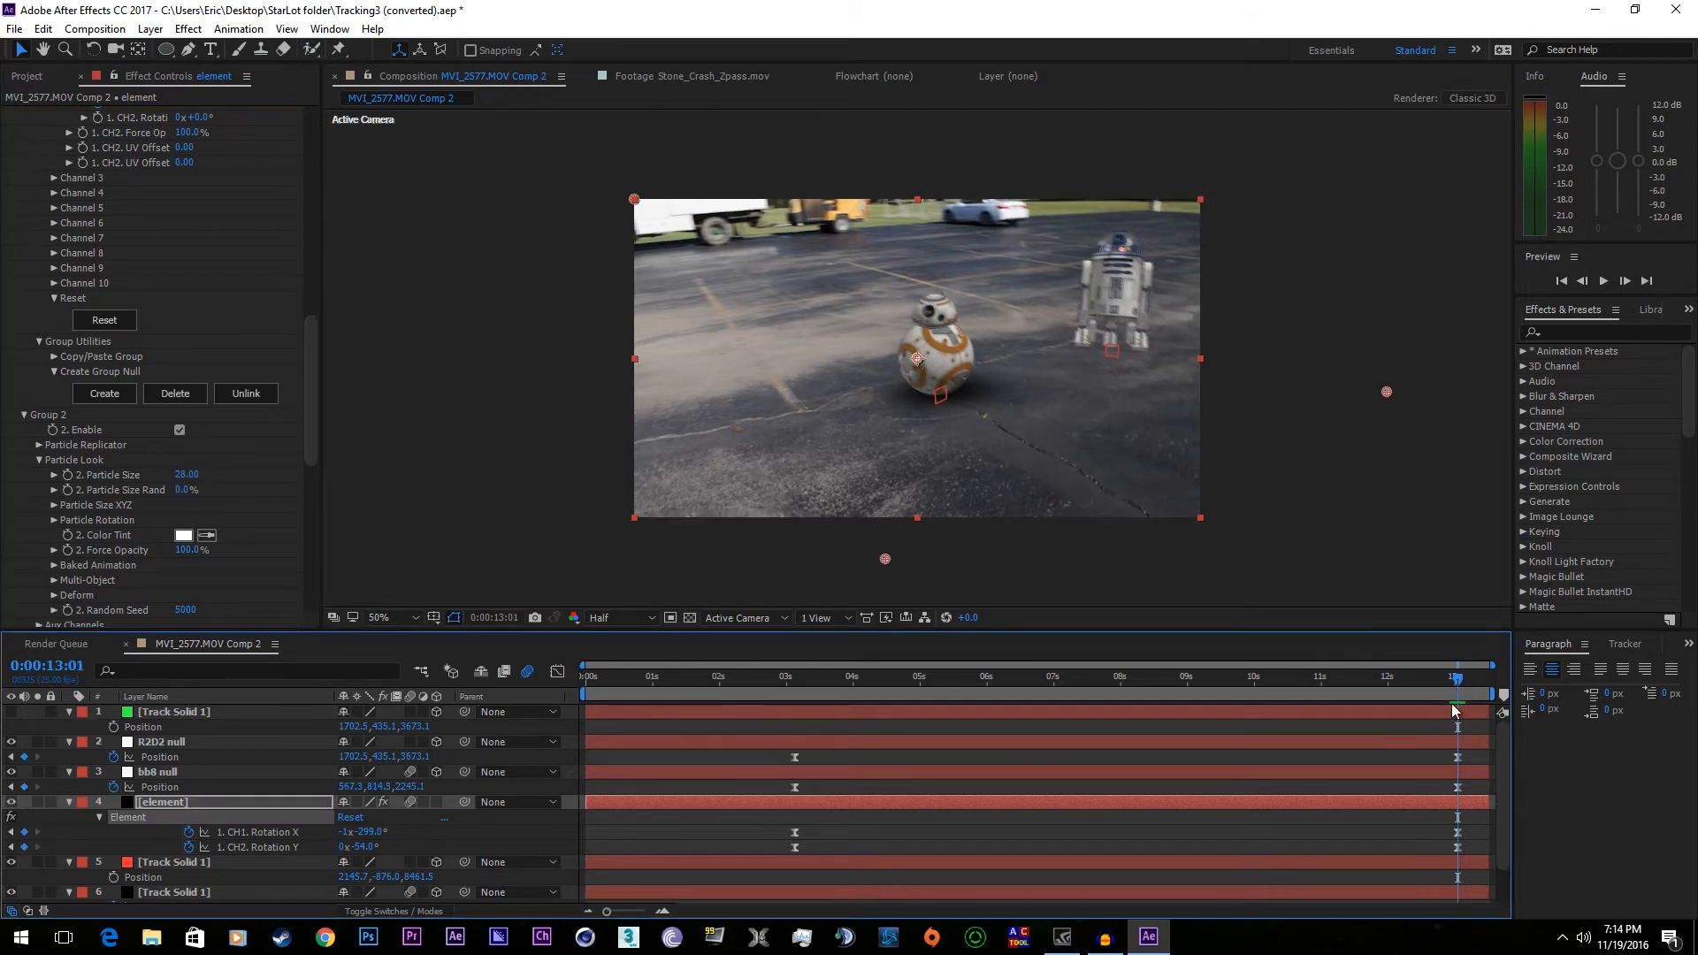
click(1443, 718)
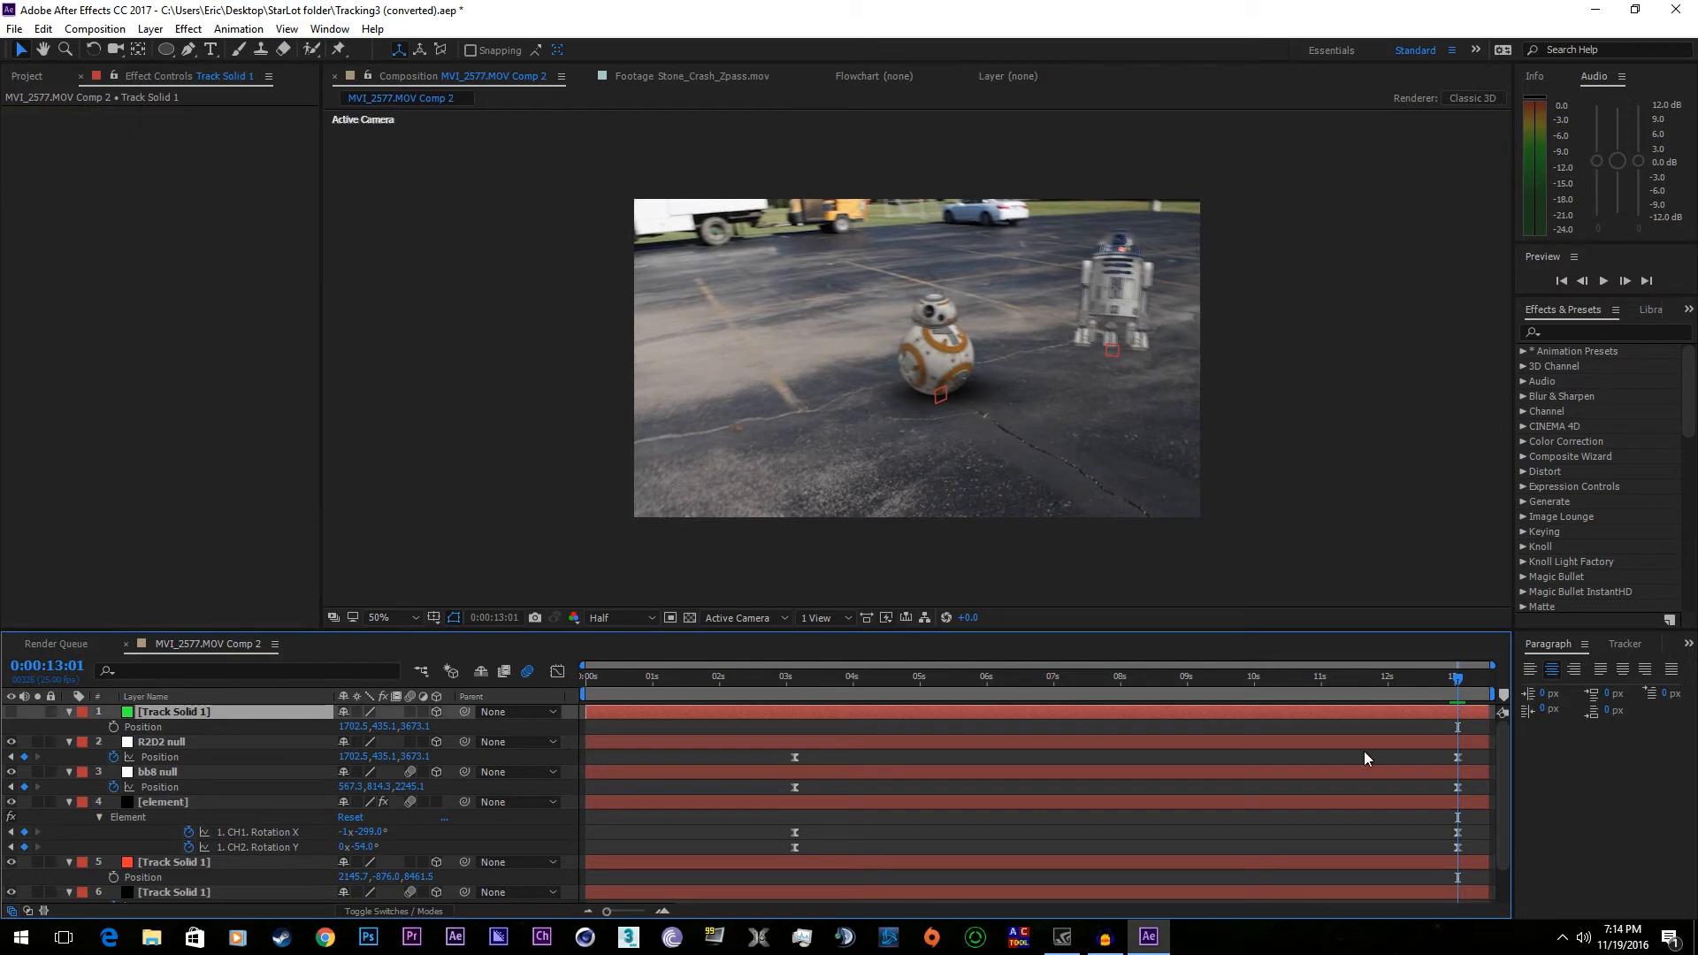
- Try to turn the R2D2 model by rotating the R2D2 null at 0:00:13:01
click(165, 743)
key(w)
drag(1137, 347, 1107, 345)
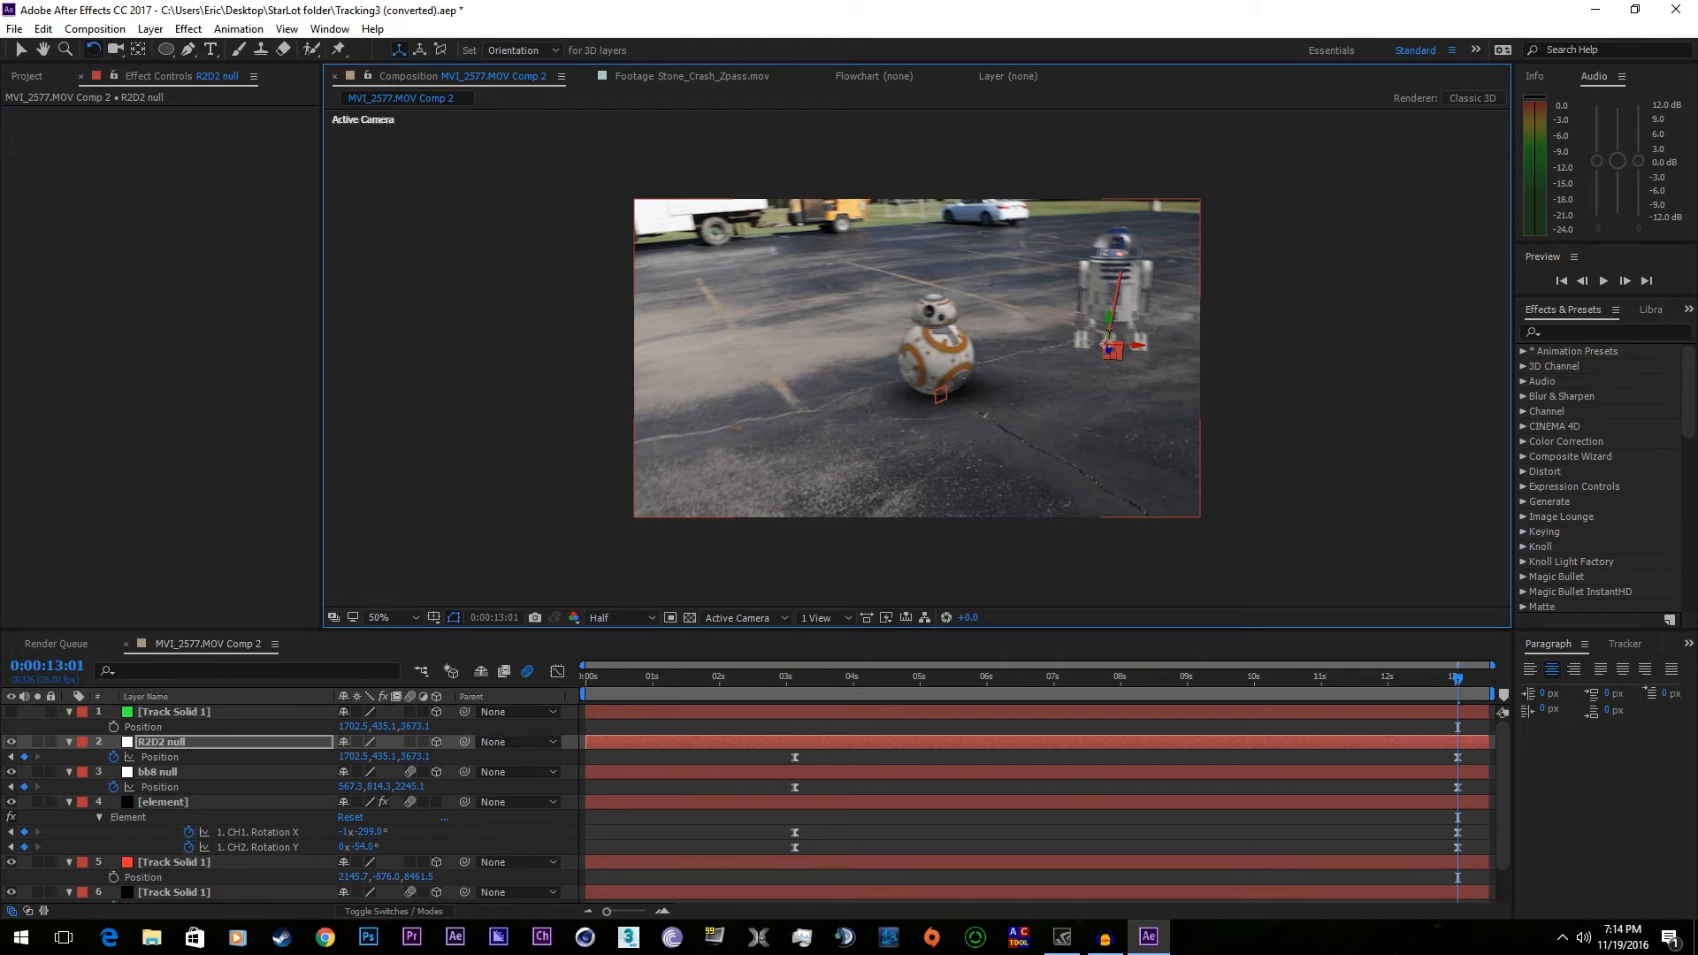
drag(1108, 344, 1106, 345)
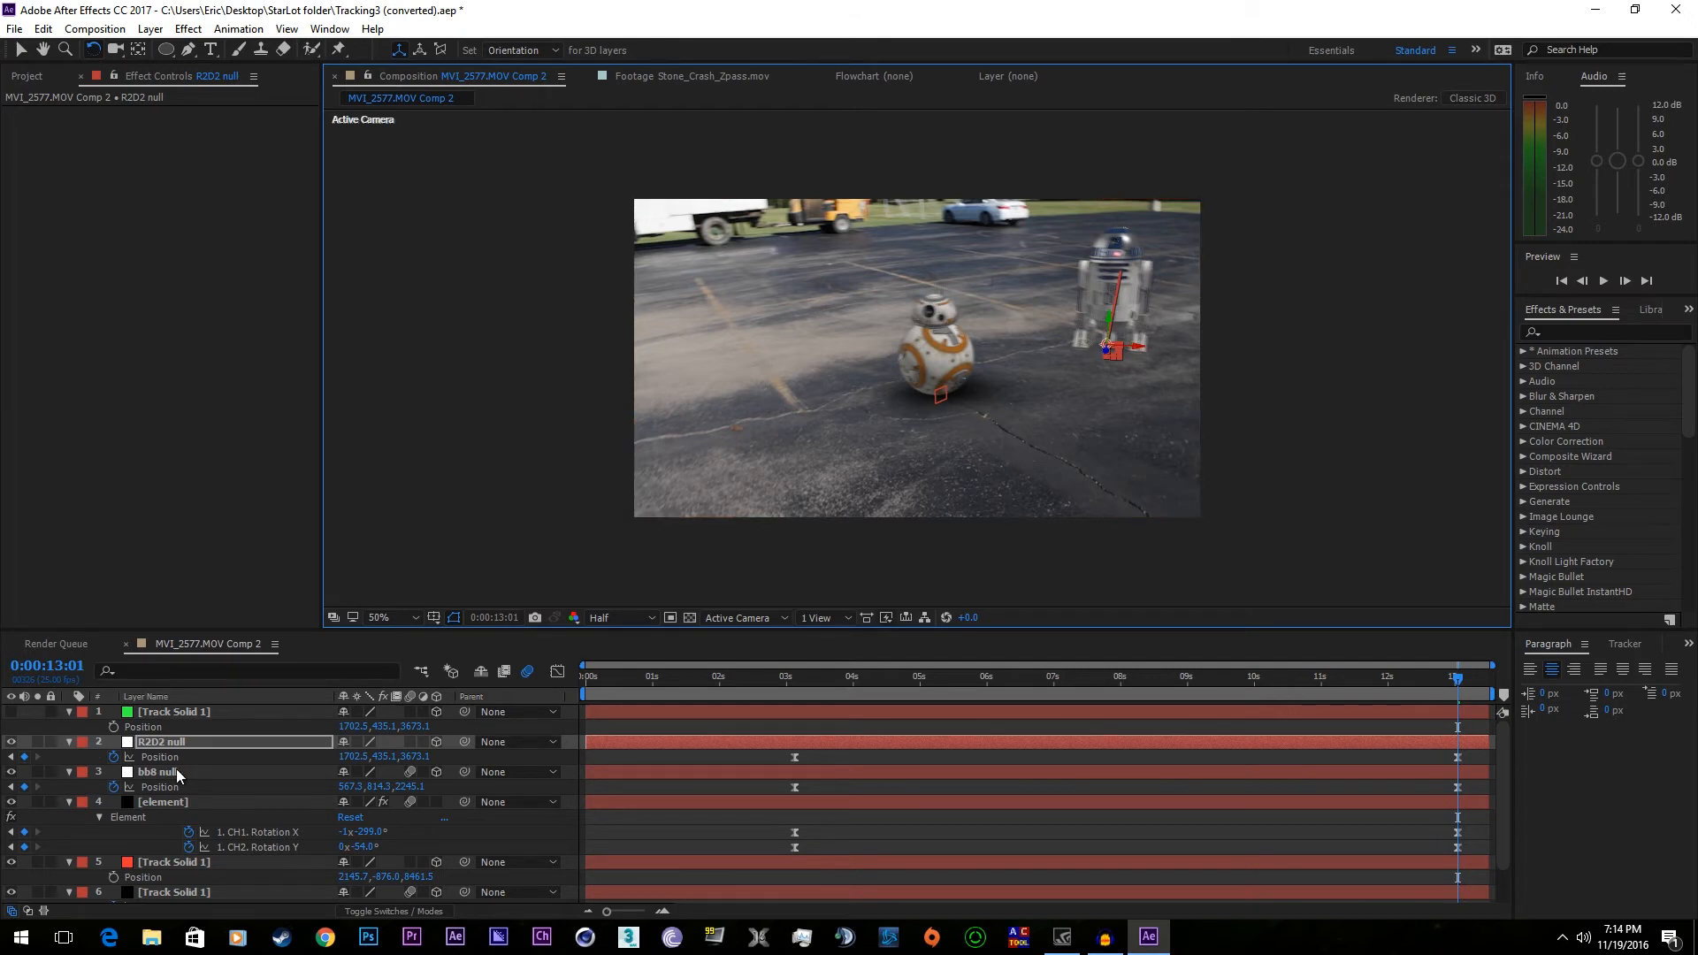
- Try adjusting Group 2's auxiliary channel values in the Element effect and undo the trial changes
scroll(195, 856, down, 2)
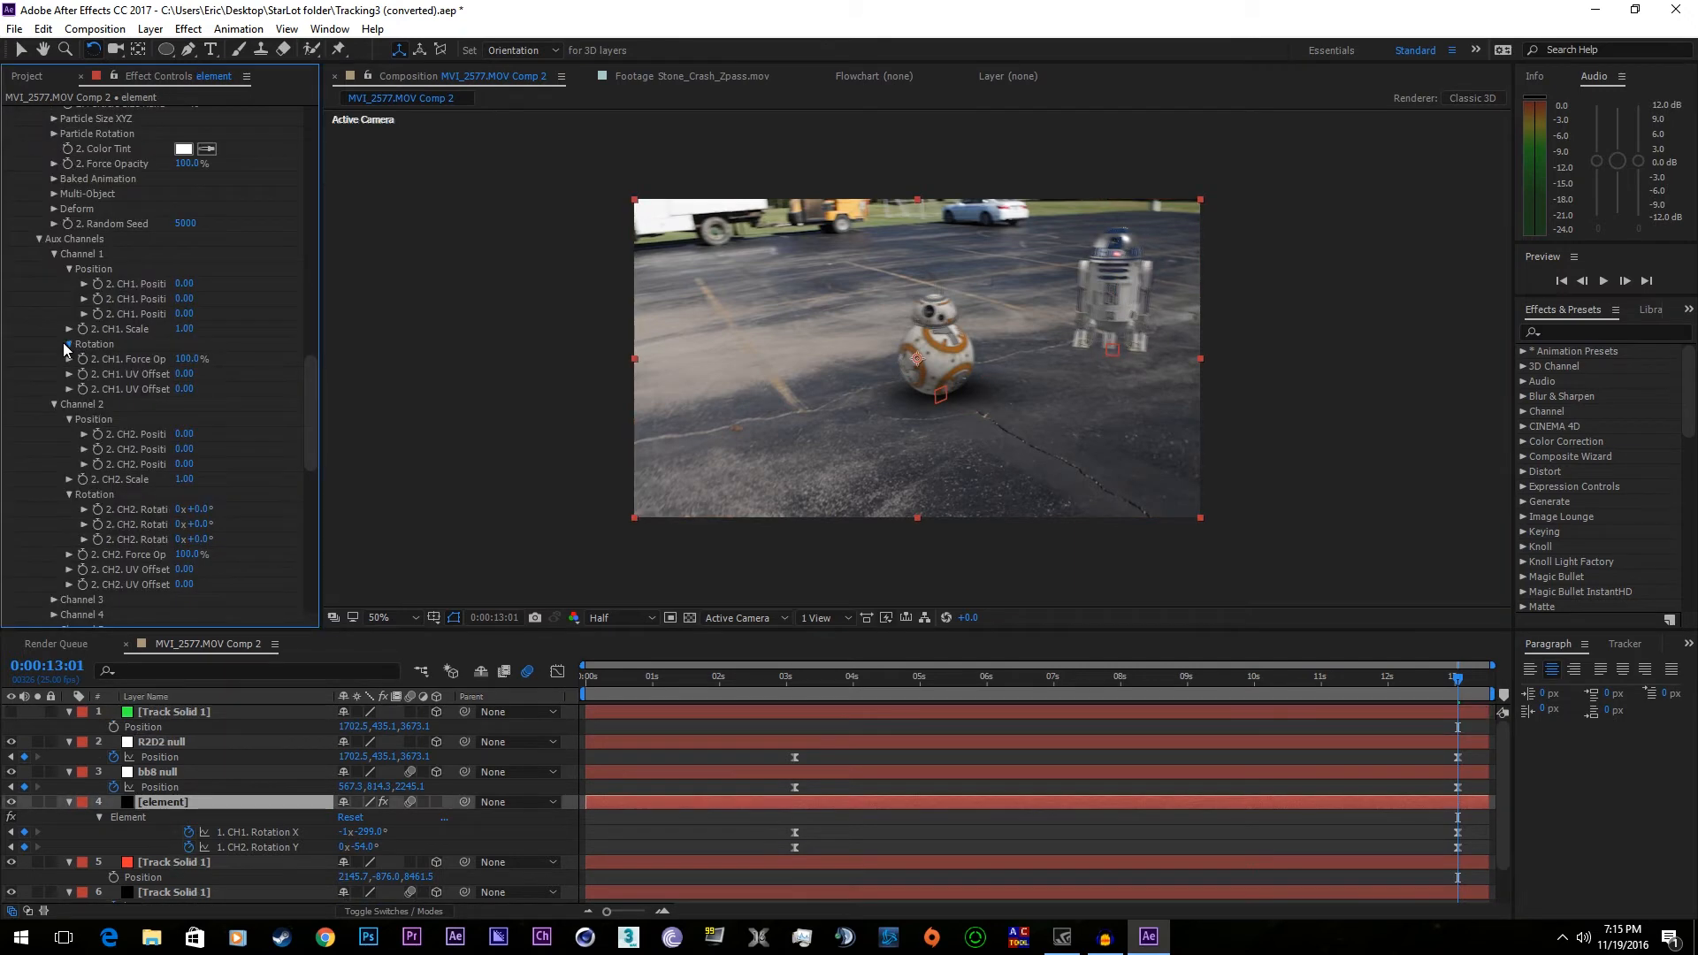
click(68, 344)
scroll(126, 465, down, 3)
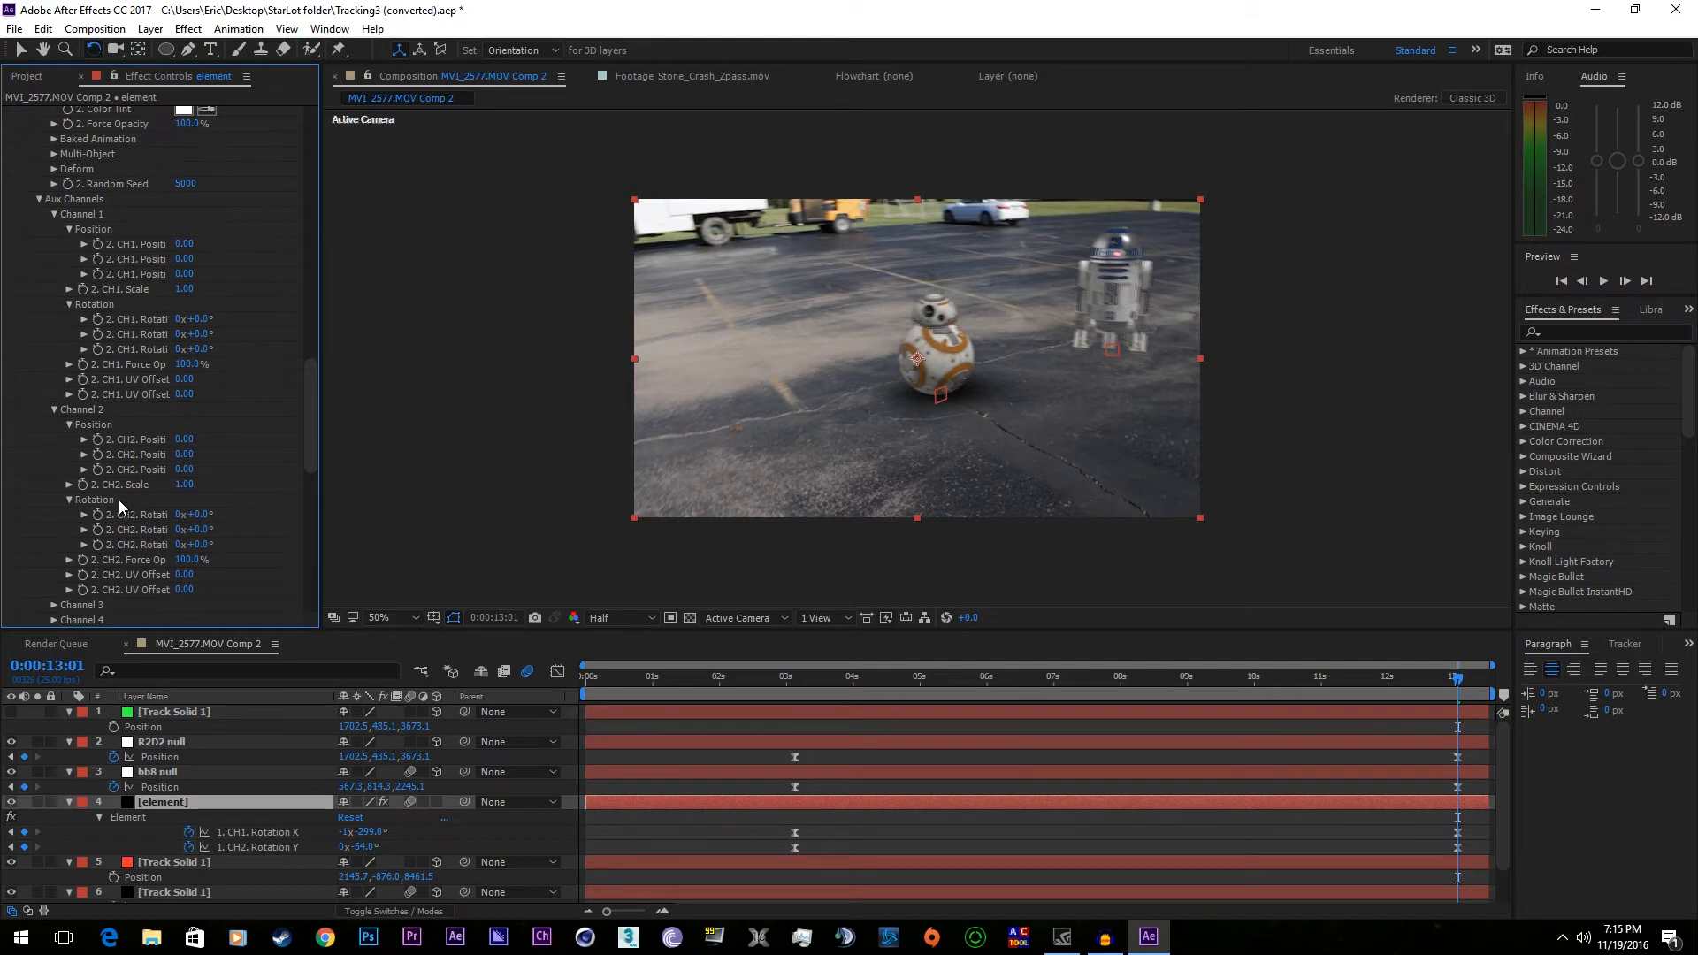
mouse_move(201, 450)
mouse_down()
mouse_move(215, 465)
mouse_move(219, 438)
mouse_move(171, 459)
mouse_move(217, 446)
mouse_move(202, 453)
mouse_up()
key(ctrl+z)
key(ctrl+z)
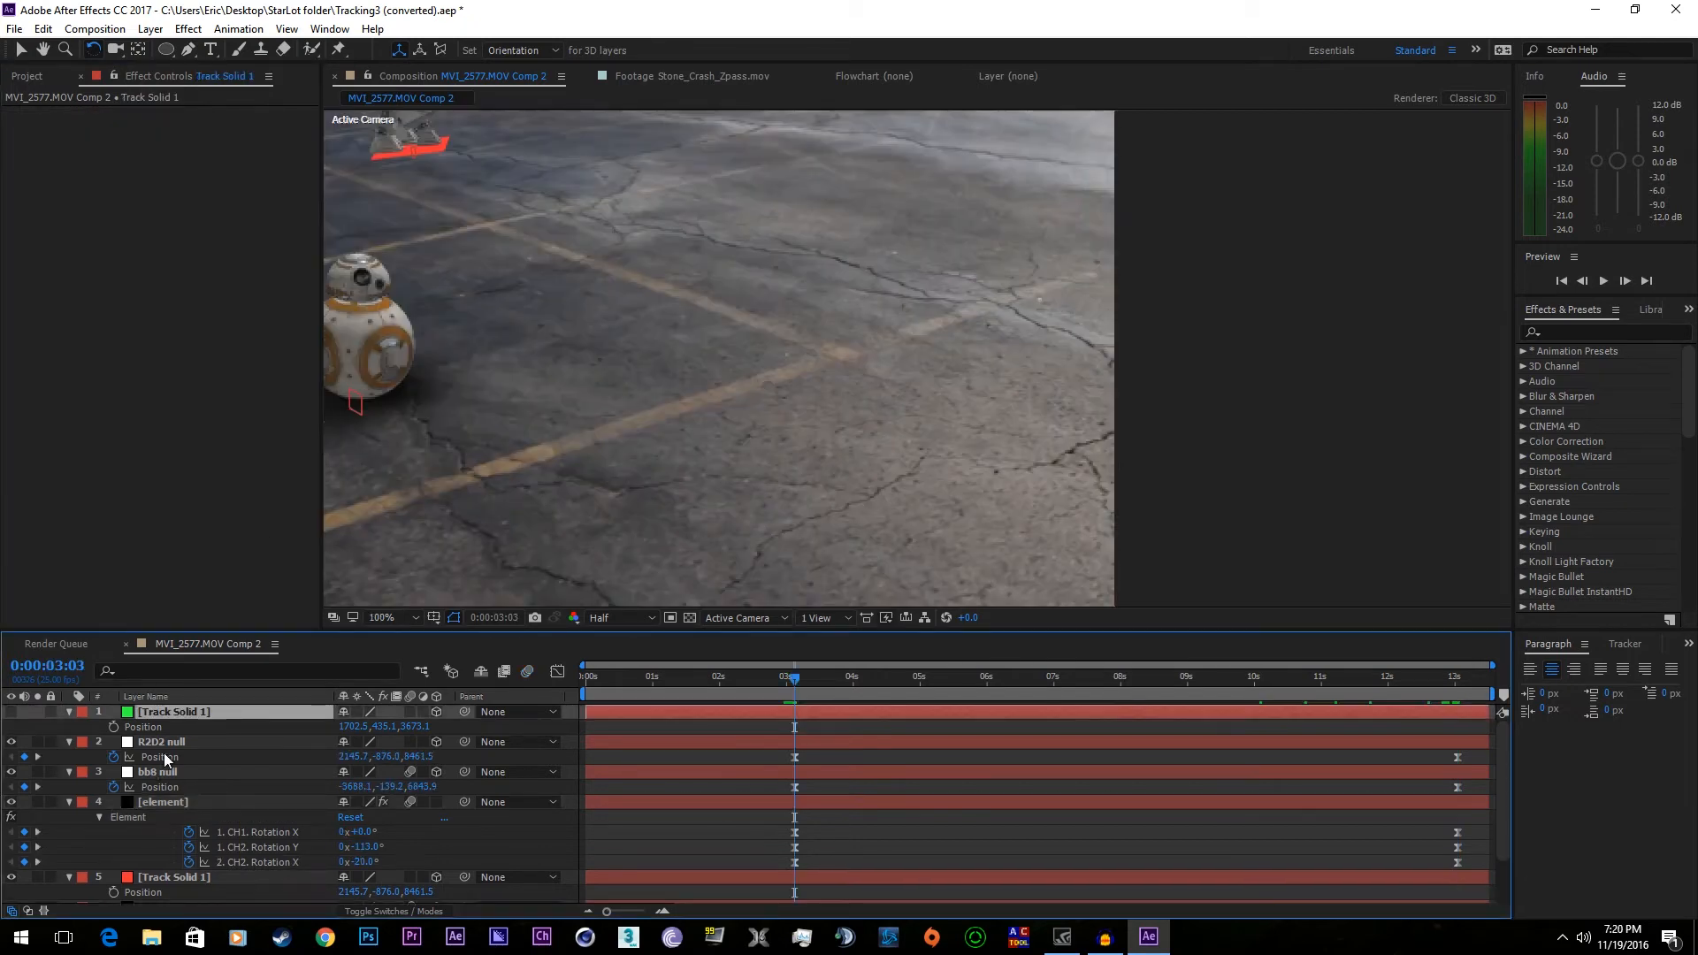
- Rename the black track solid layer under BB-8 as bb8 shadow
click(159, 877)
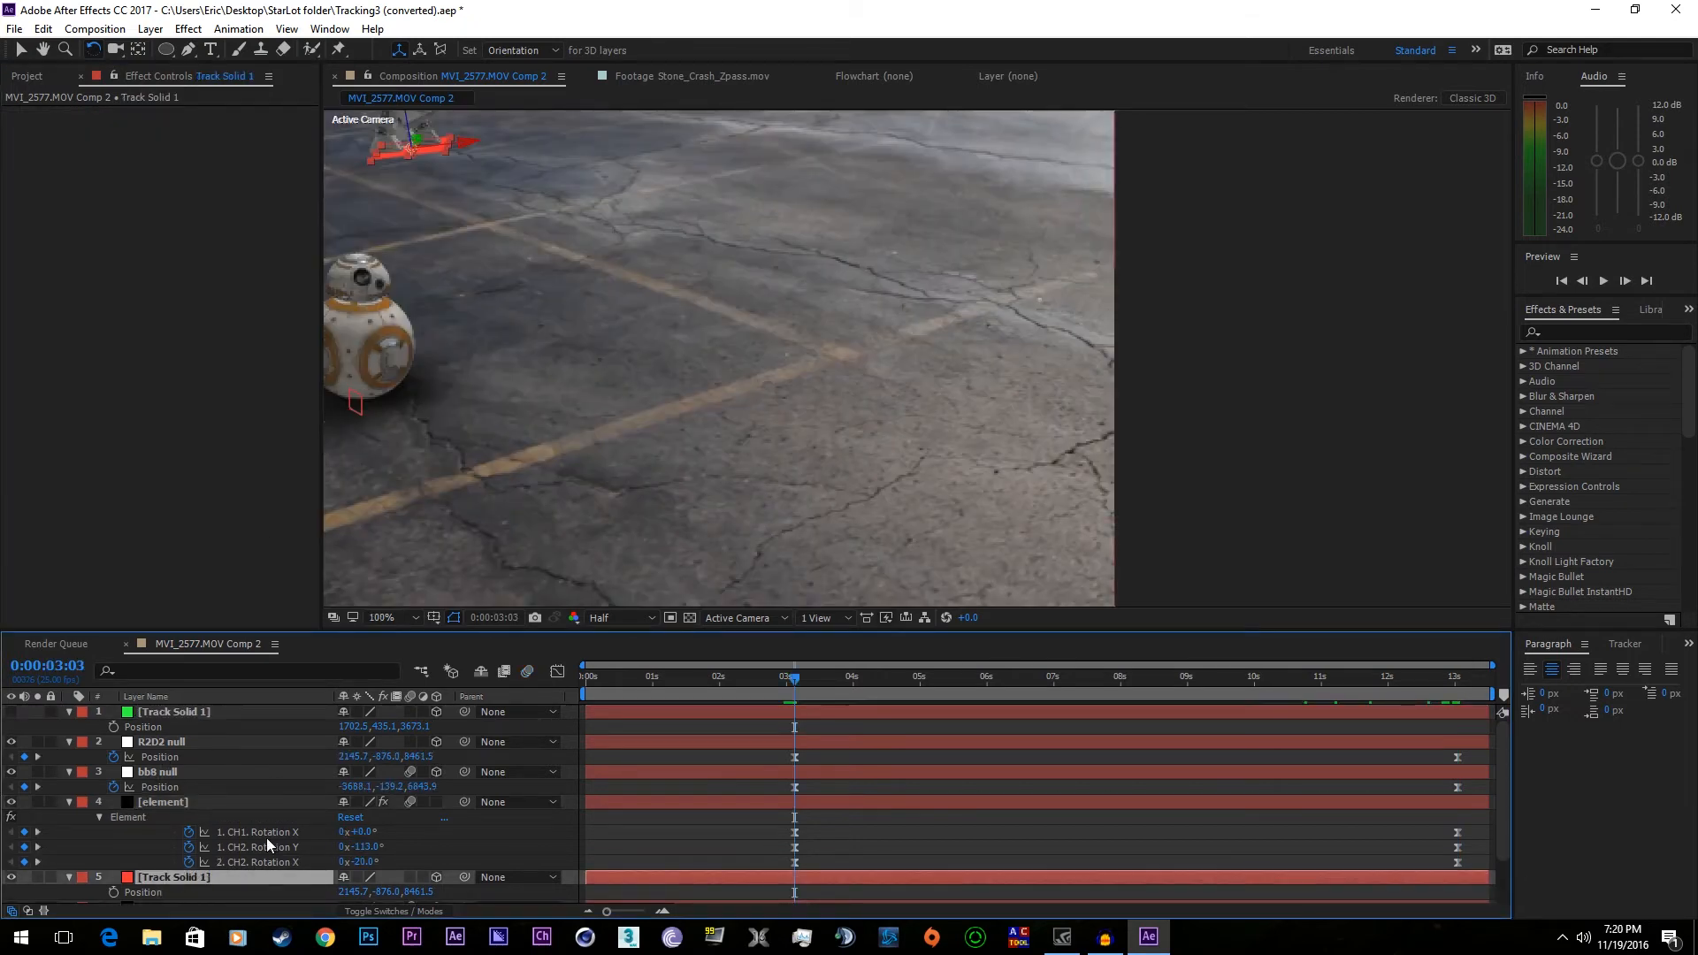
scroll(257, 836, down, 1)
click(177, 847)
key(Return)
text(b8 shadow)
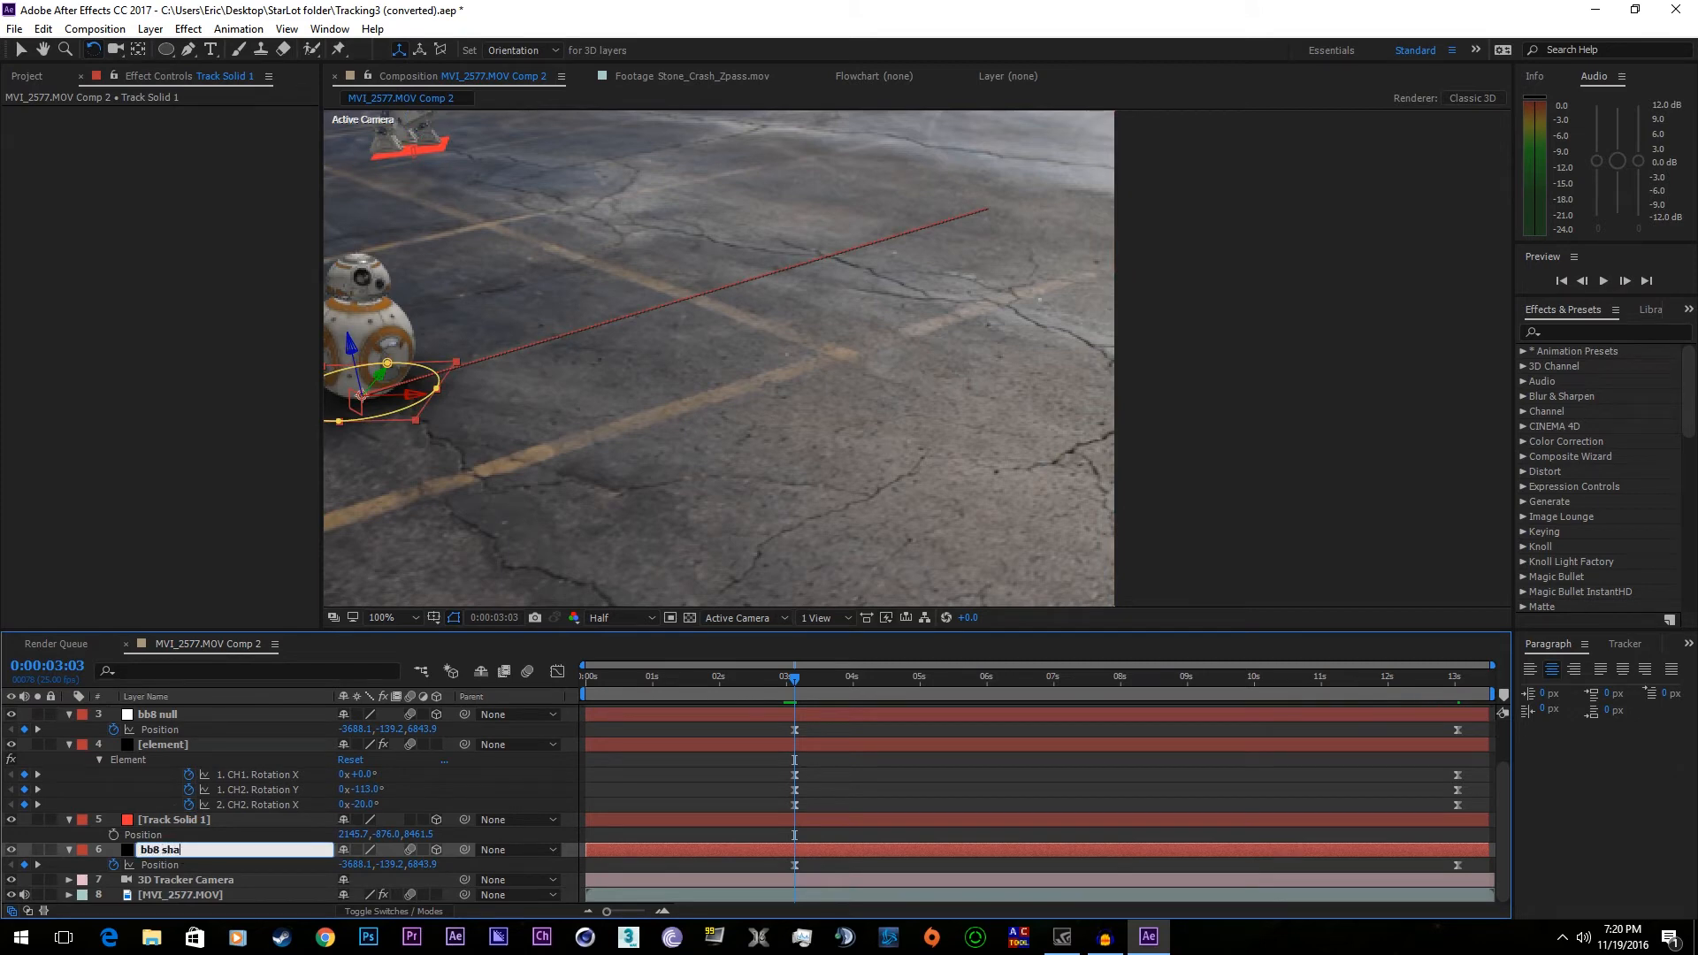
key(Return)
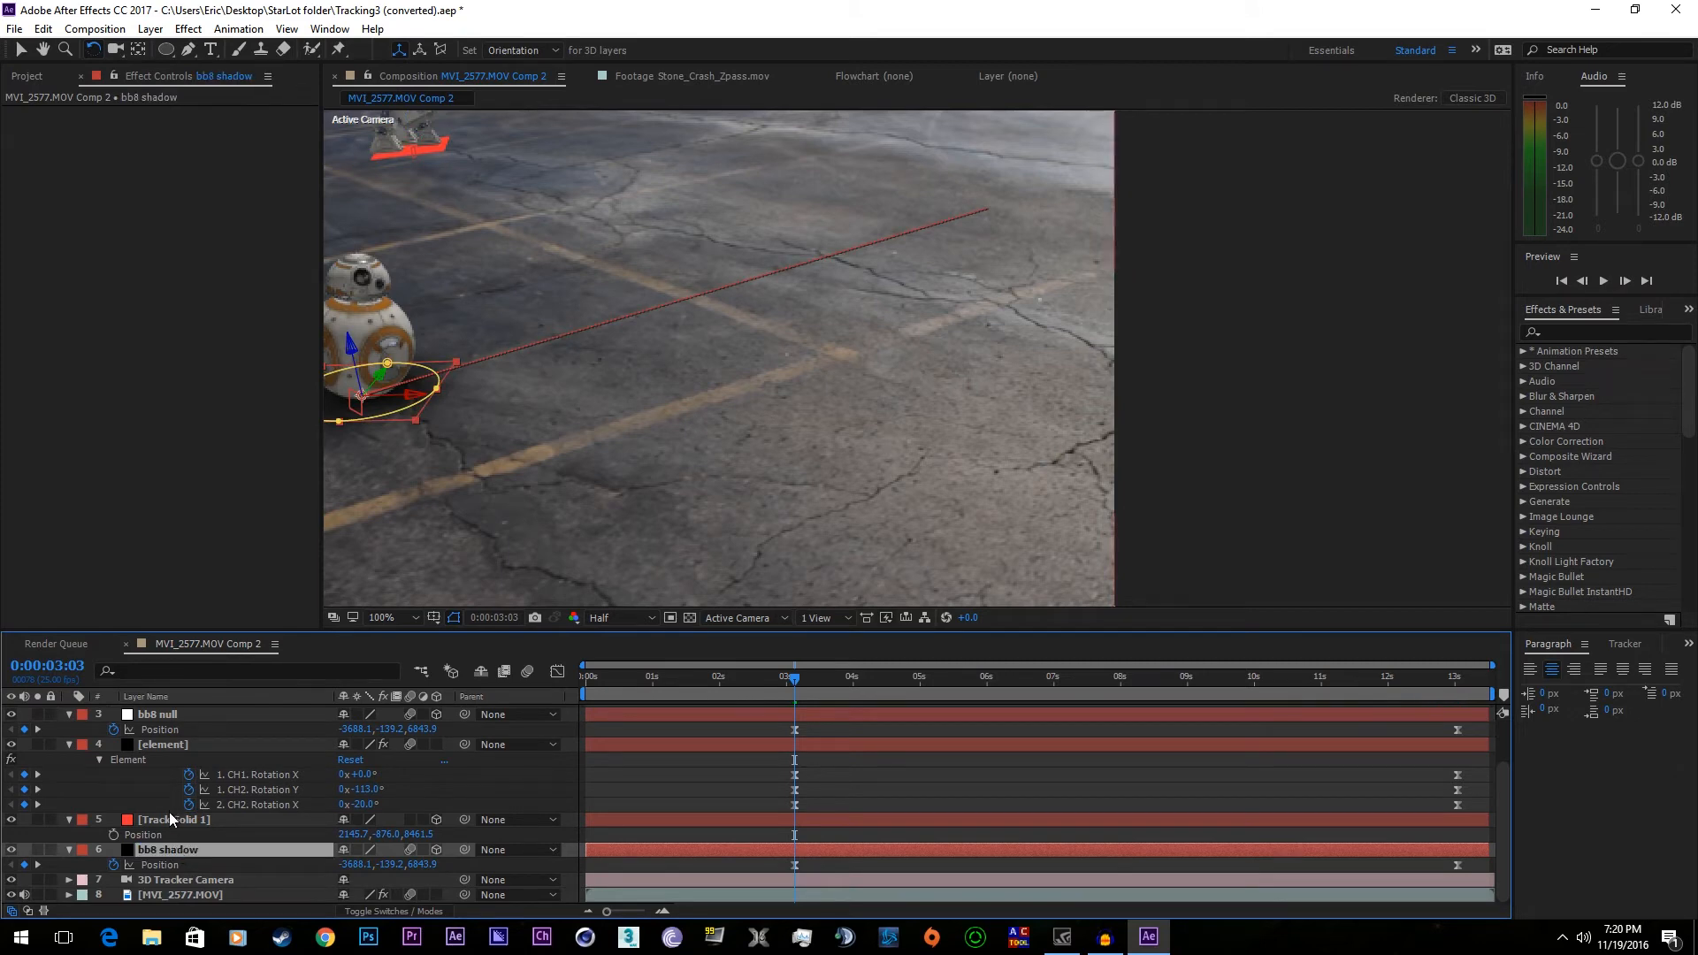
- Rename the red track solid layer under R2D2 as r2d2 shadow
click(168, 814)
key(Return)
text(rd)
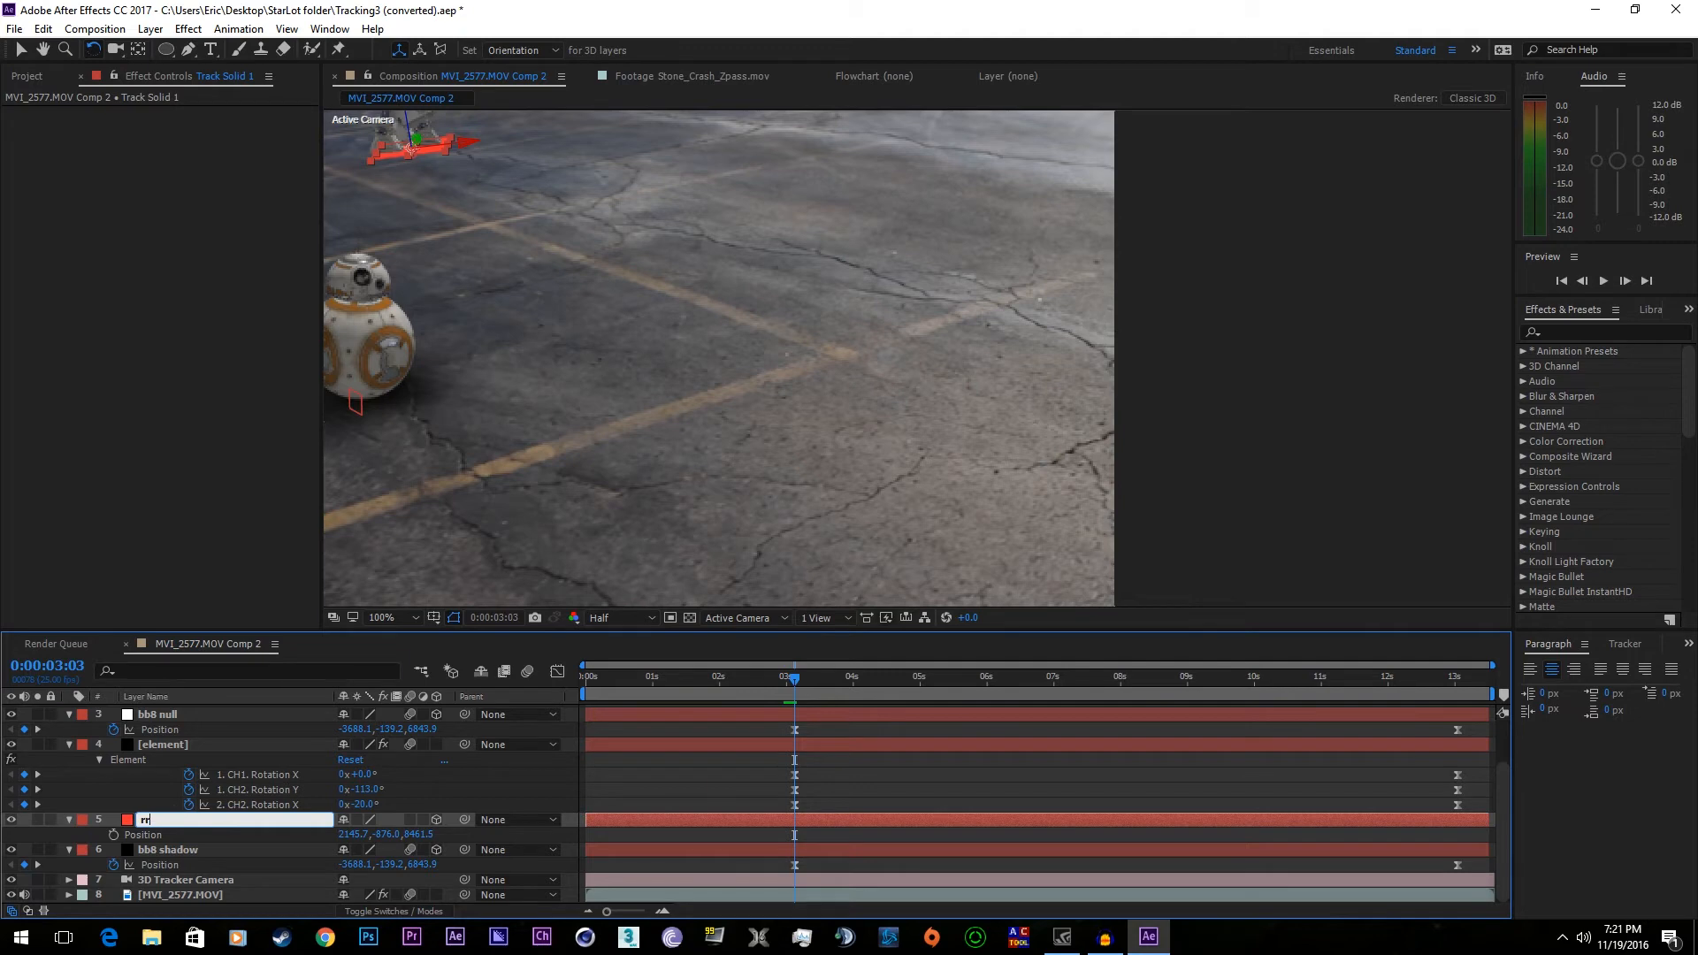
text(d2 shadow)
key(Return)
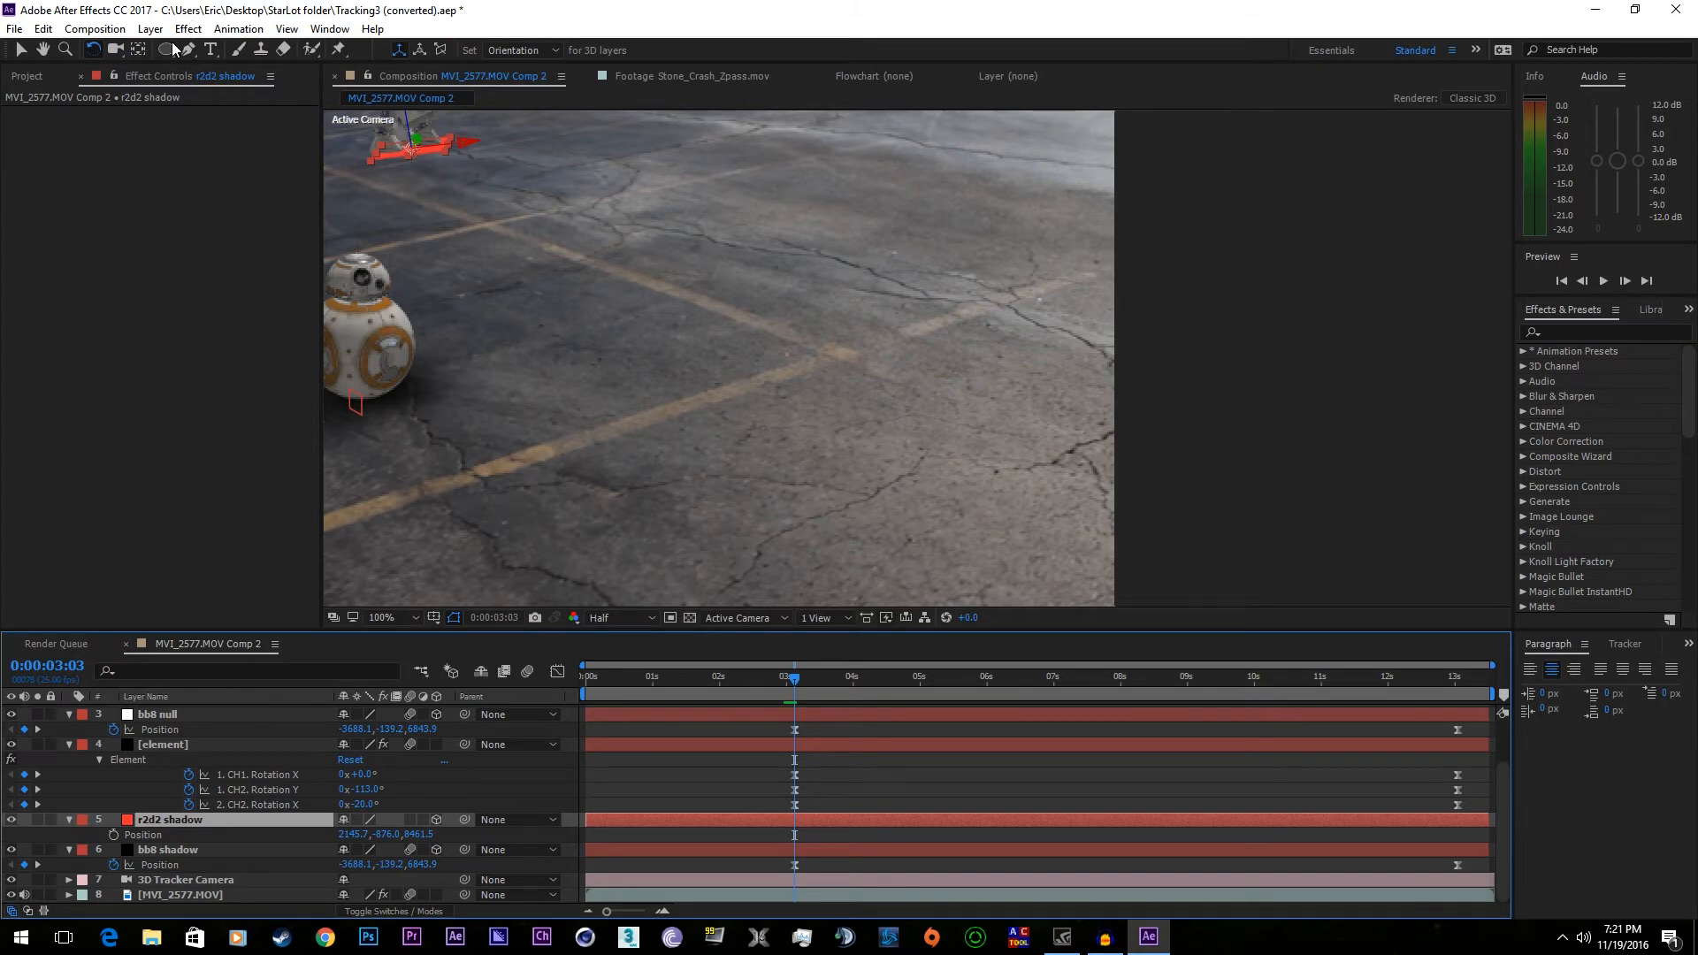
- Change the r2d2 shadow solid's color to black in its solid settings
click(150, 29)
click(198, 68)
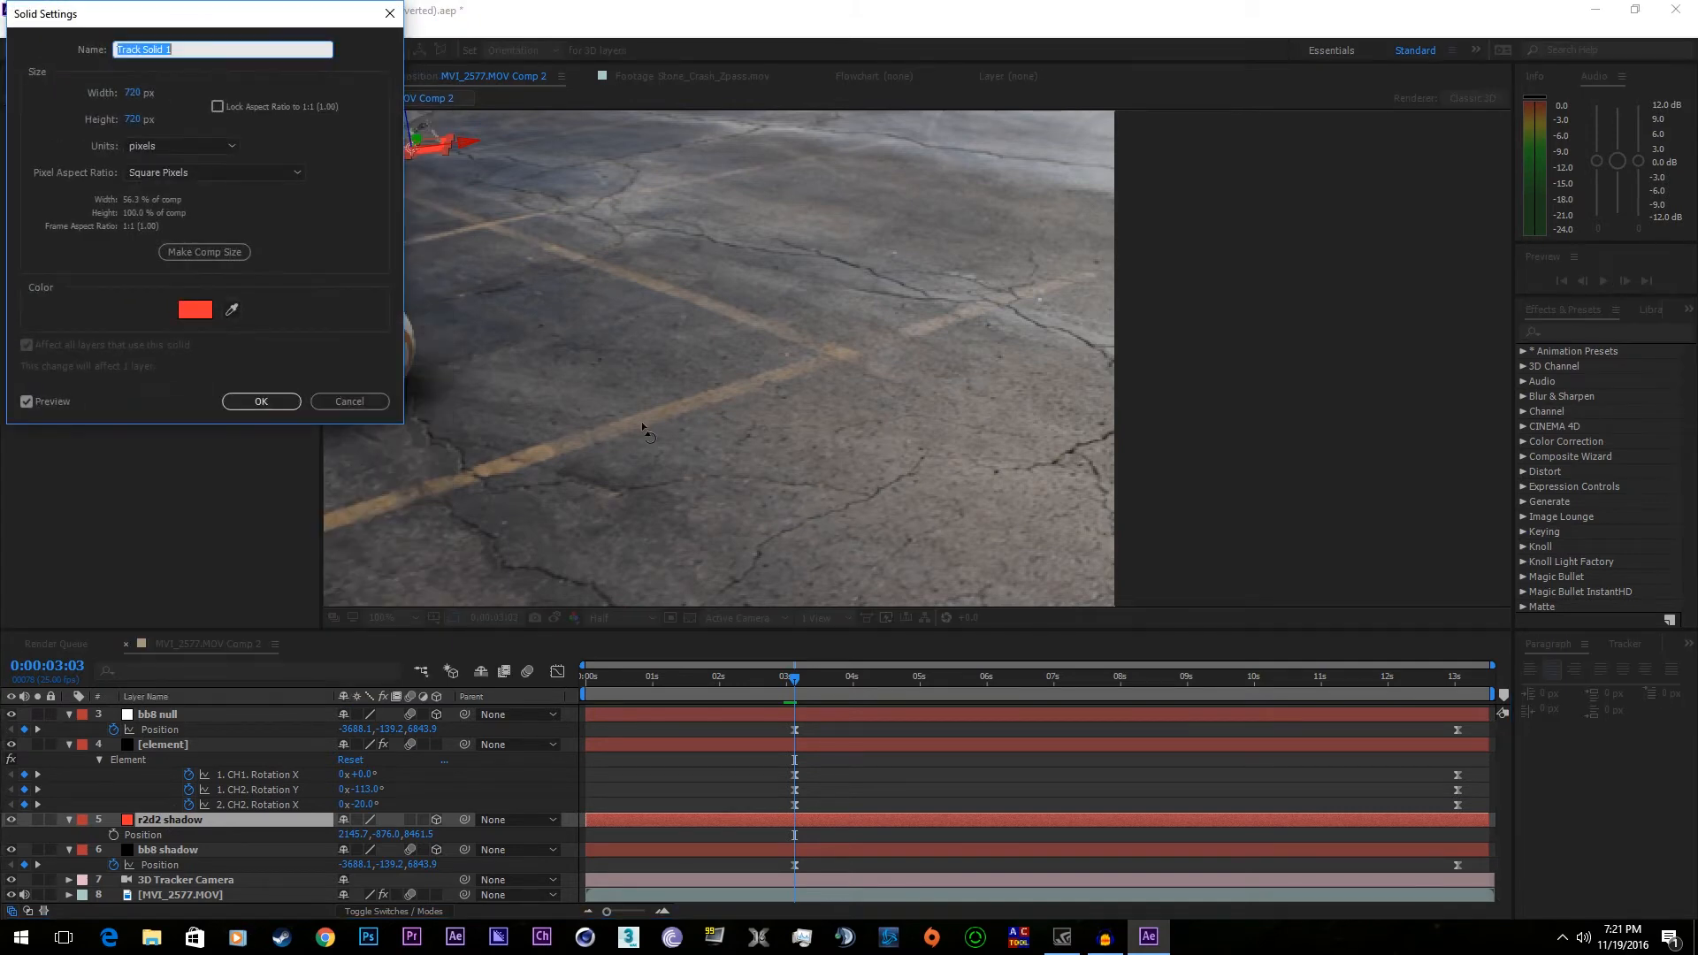
click(206, 308)
drag(214, 151, 259, 398)
click(389, 48)
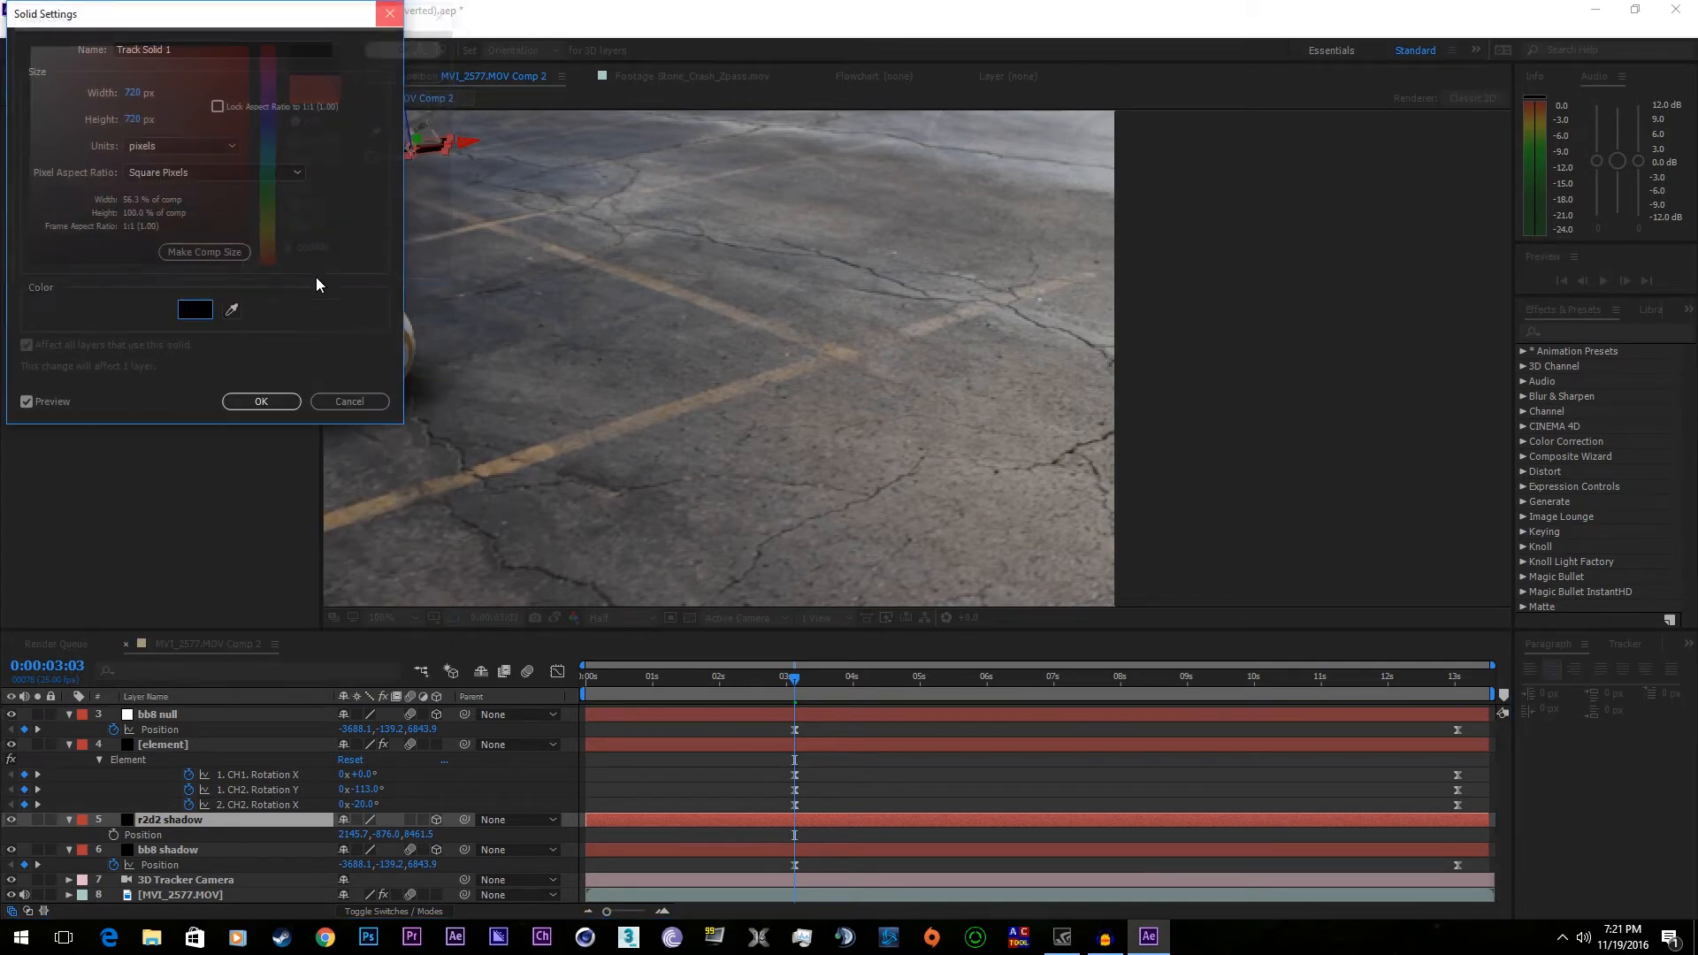
click(265, 402)
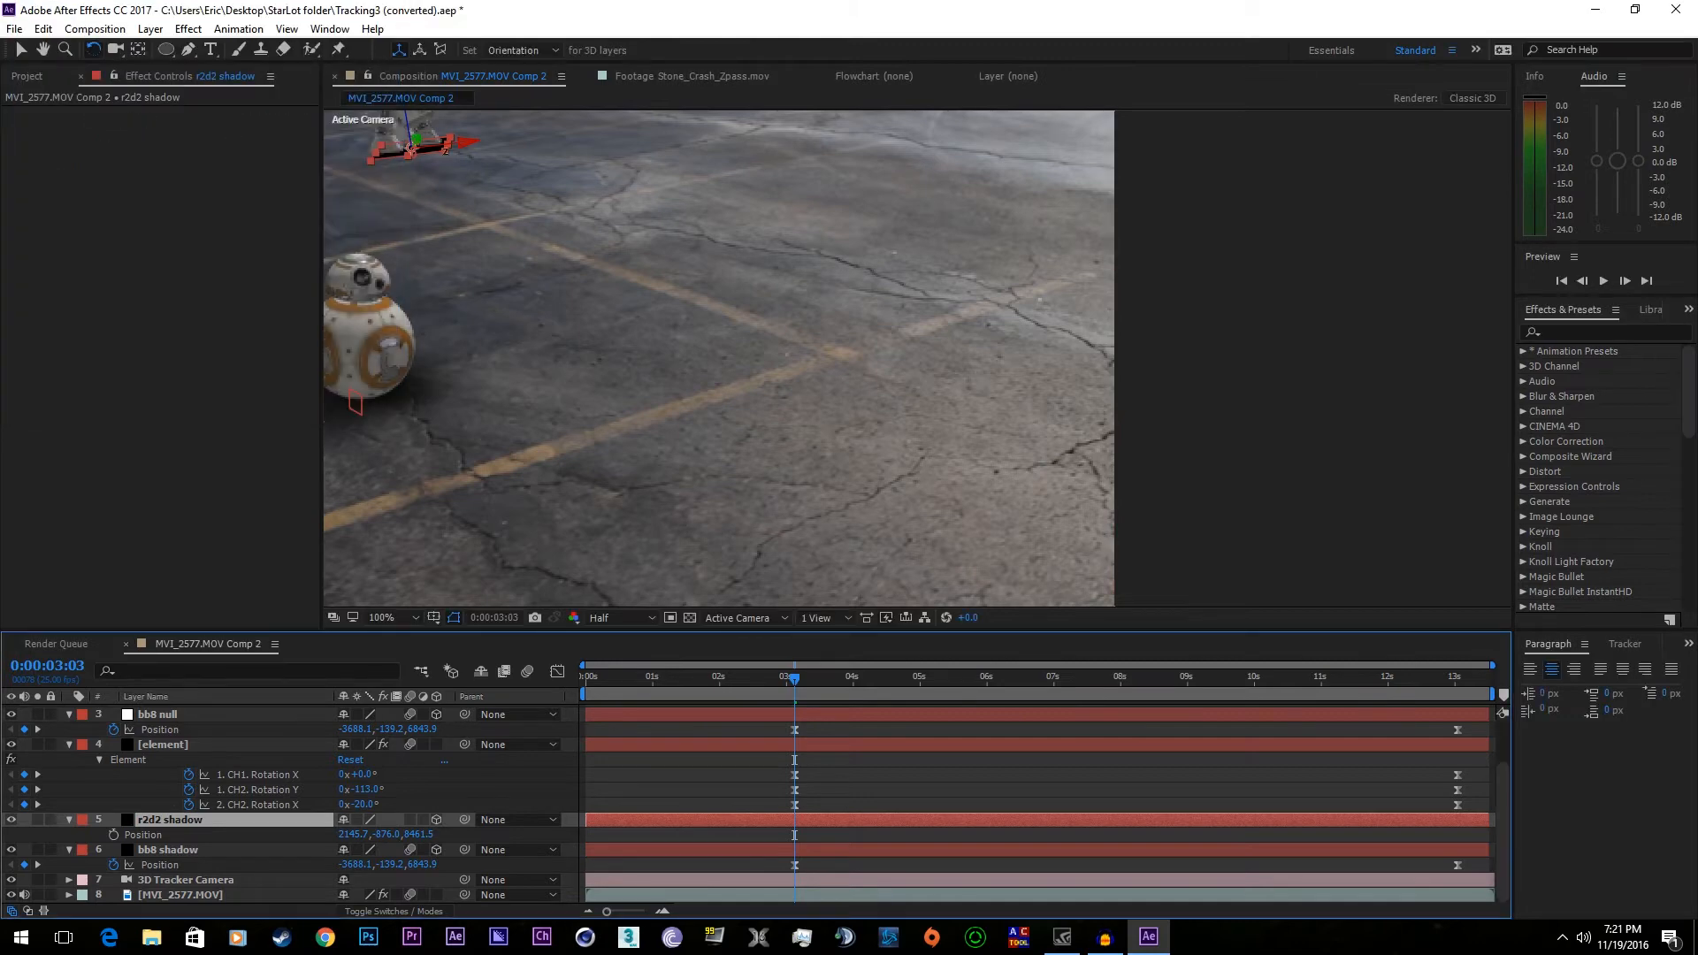
- Draw an elliptical mask on the r2d2 shadow layer around R2D2's feet
key(v)
drag(443, 151, 968, 359)
key(space)
drag(467, 171, 1015, 347)
scroll(1023, 357, up, 3)
drag(1346, 125, 958, 454)
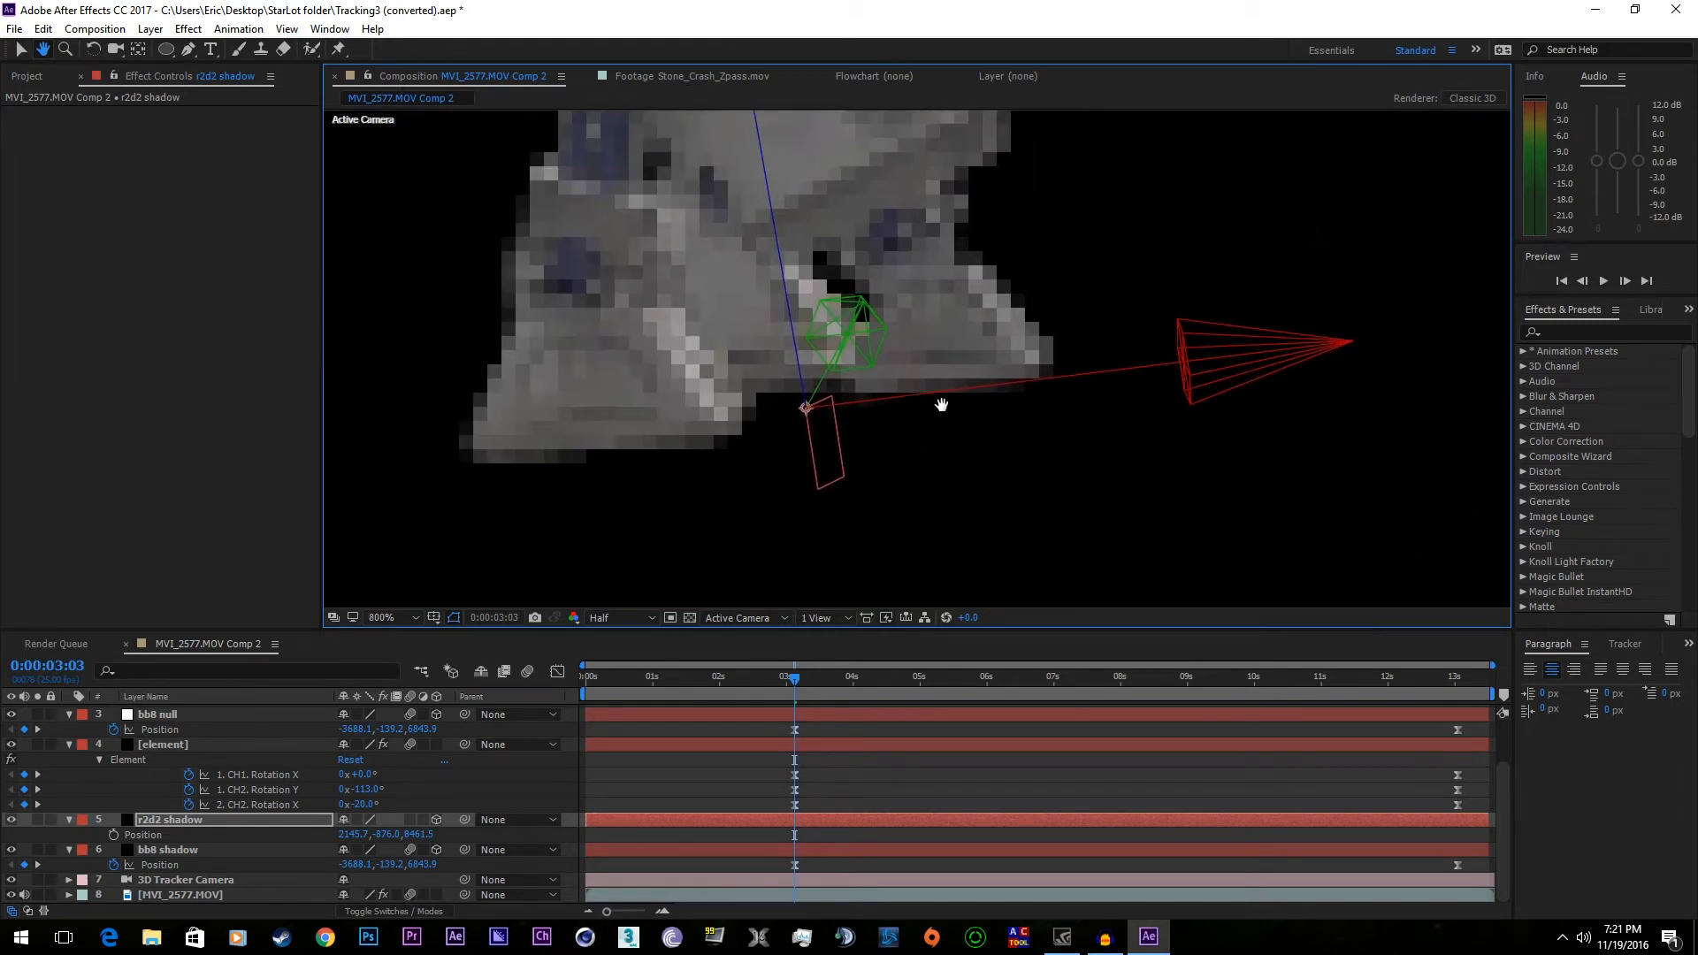
scroll(941, 402, down, 3)
scroll(938, 403, up, 2)
key(q)
mouse_move(924, 305)
mouse_down()
mouse_move(760, 447)
mouse_move(729, 398)
mouse_move(805, 406)
mouse_up()
key(v)
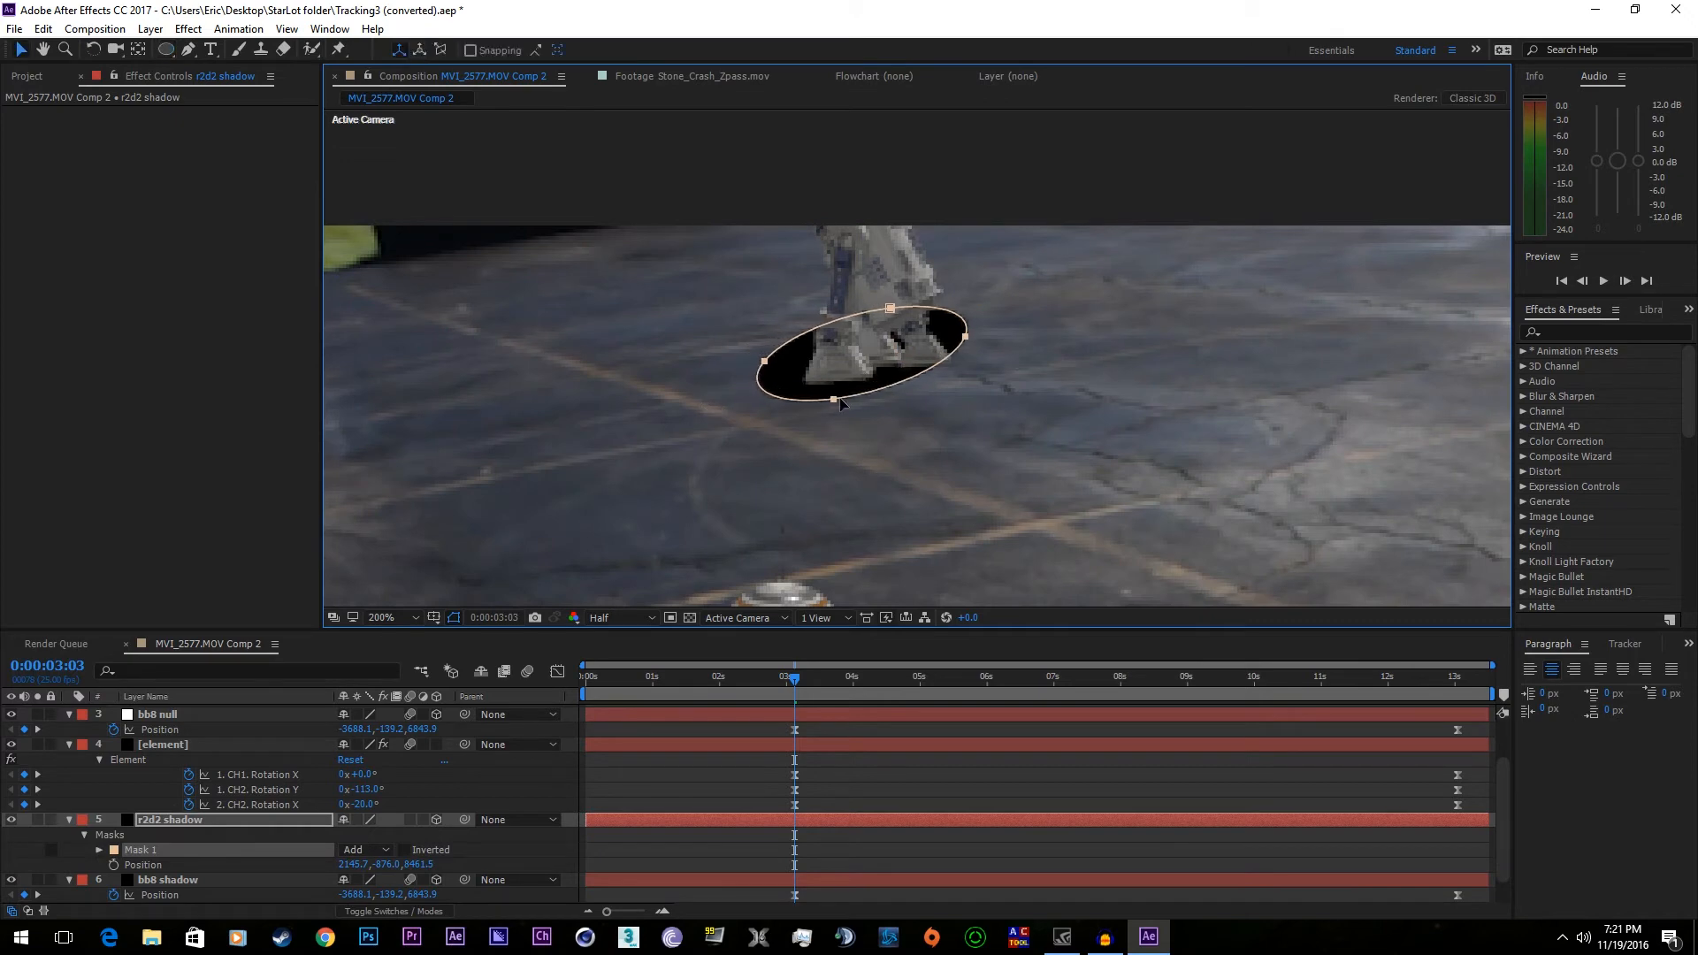
- Enlarge the r2d2 shadow's mask ellipse around R2D2's feet and set its Mask Feather to 61 pixels
double_click(832, 395)
drag(944, 387, 974, 413)
mouse_move(883, 368)
mouse_down()
mouse_move(915, 381)
mouse_move(901, 370)
mouse_up()
key(f)
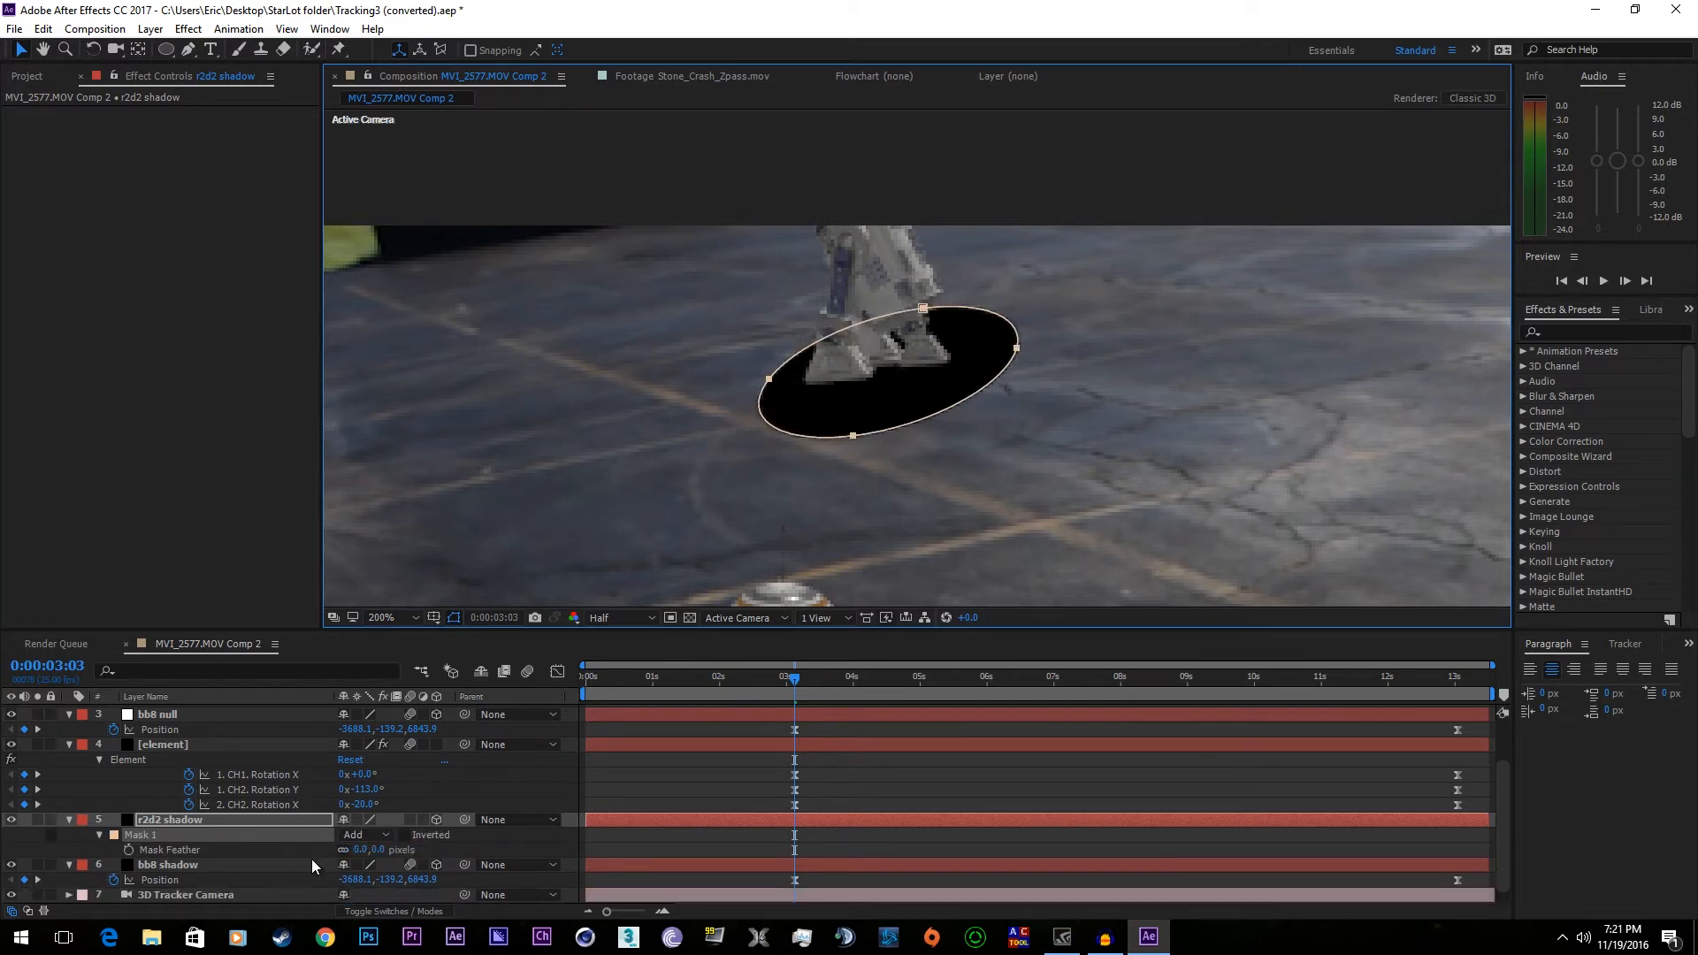
drag(369, 851, 420, 844)
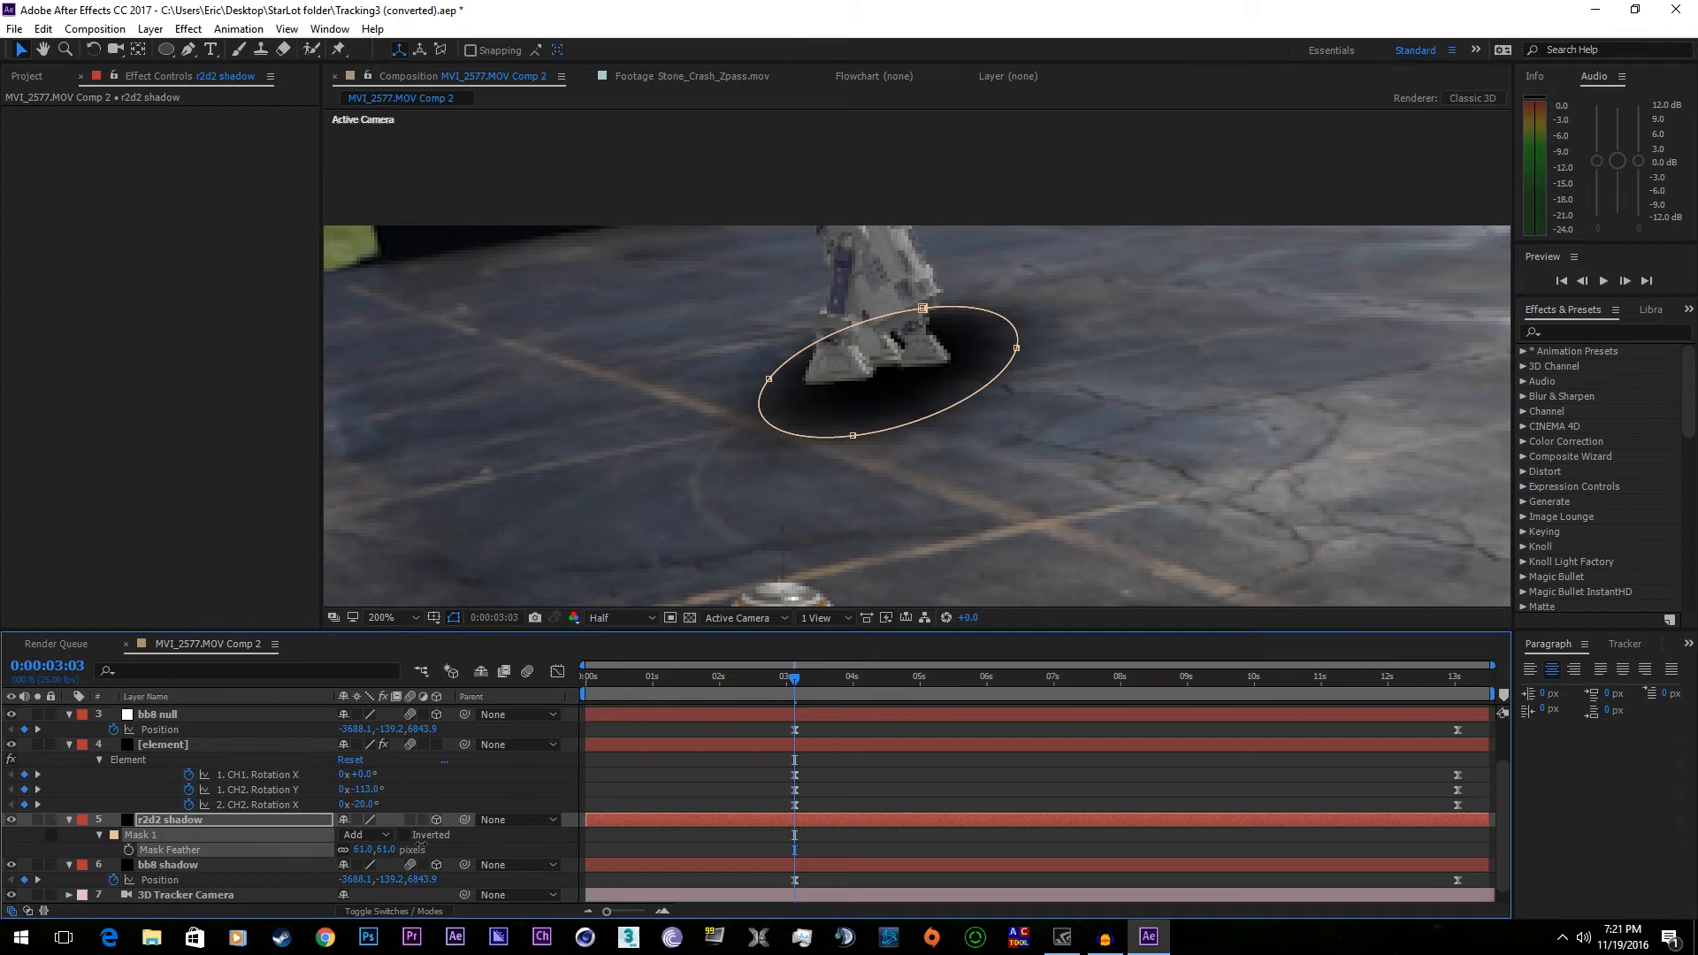
- Shrink the feathered mask, recentre it under R2D2's feet and show the r2d2 shadow layer's Position property
double_click(854, 433)
drag(998, 420, 942, 390)
drag(866, 347, 877, 357)
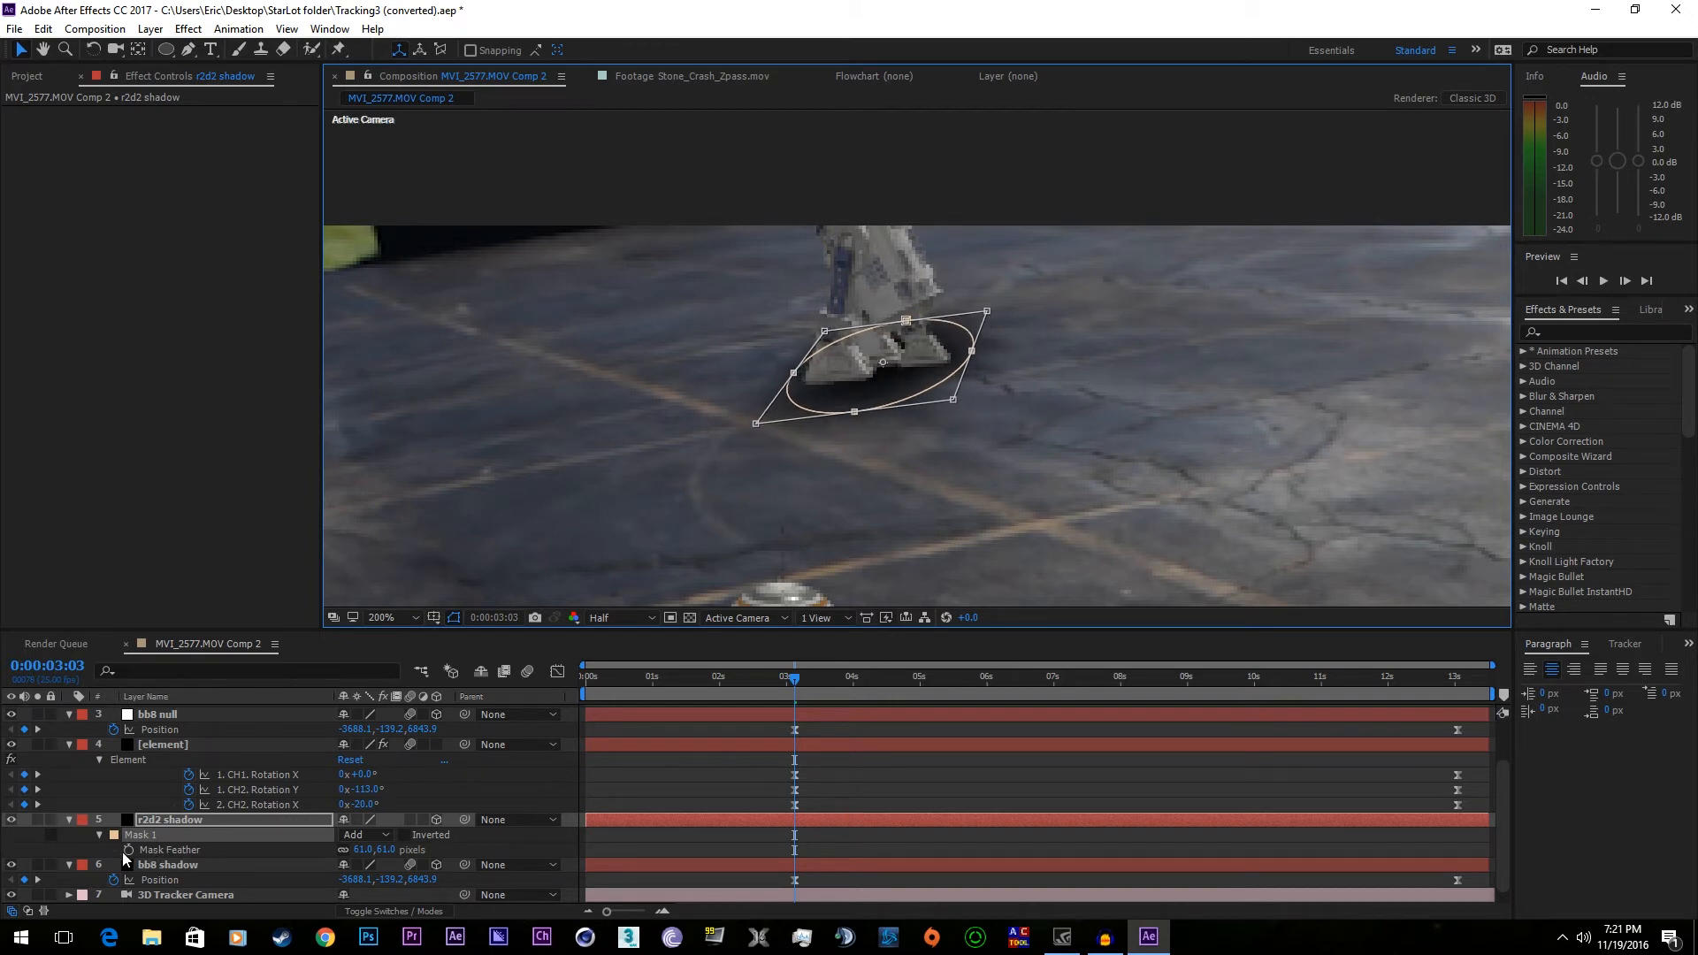
click(157, 821)
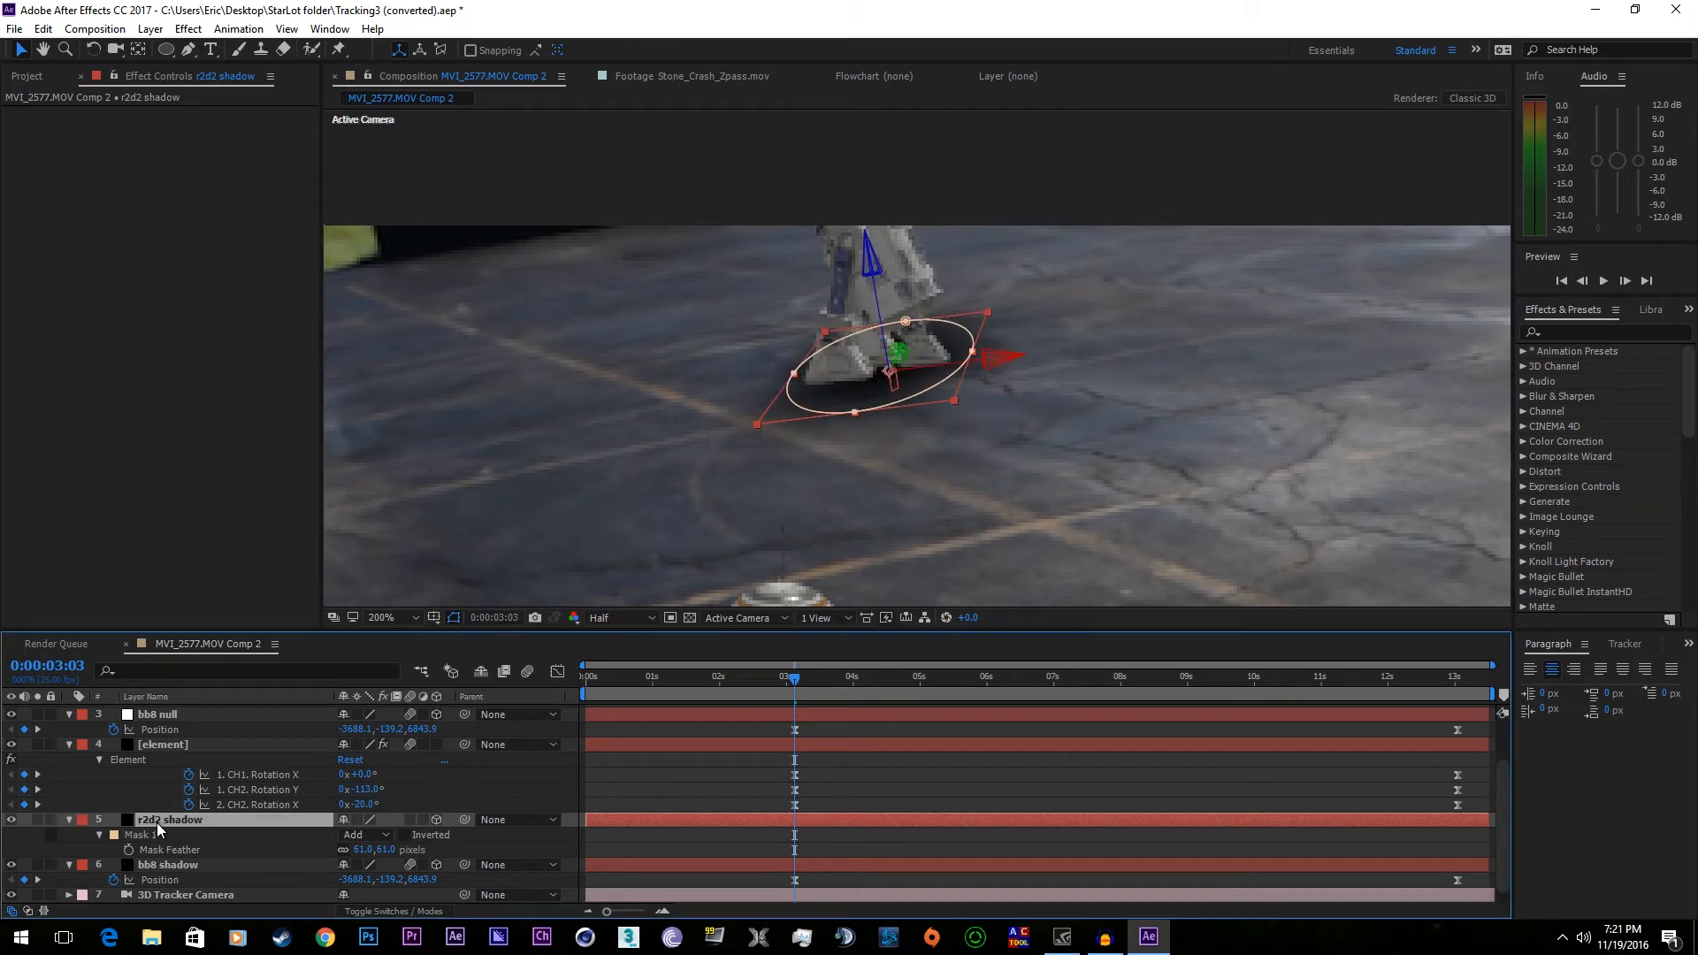
key(p)
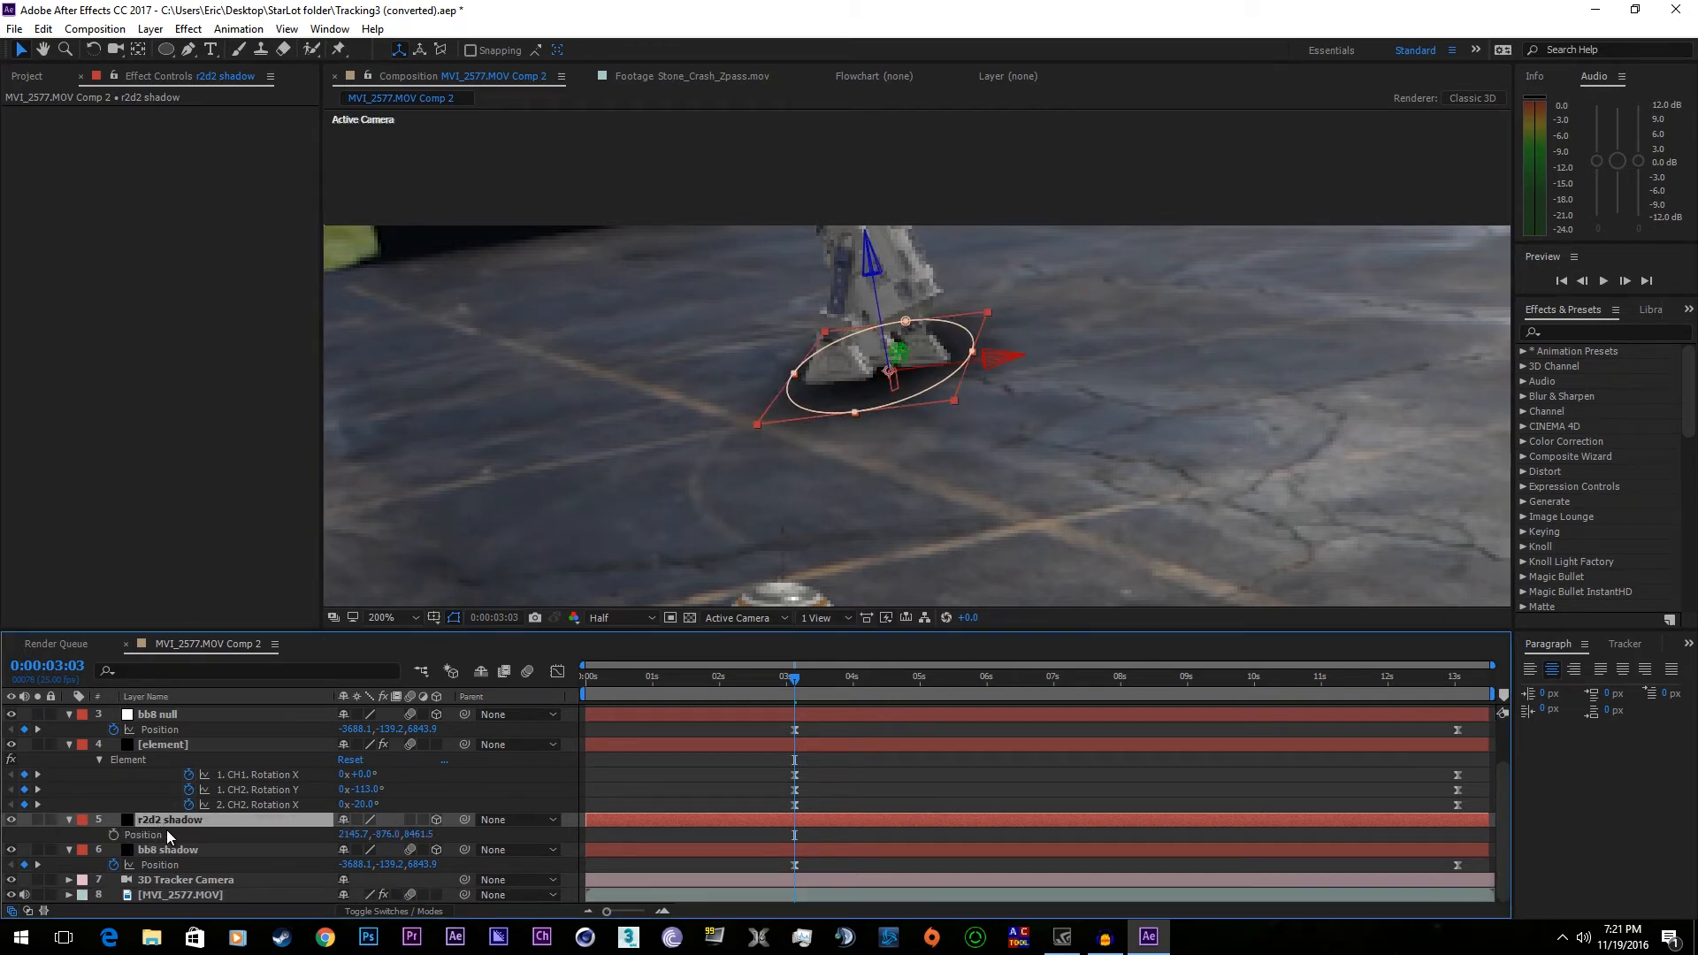
scroll(799, 738, up, 2)
click(787, 717)
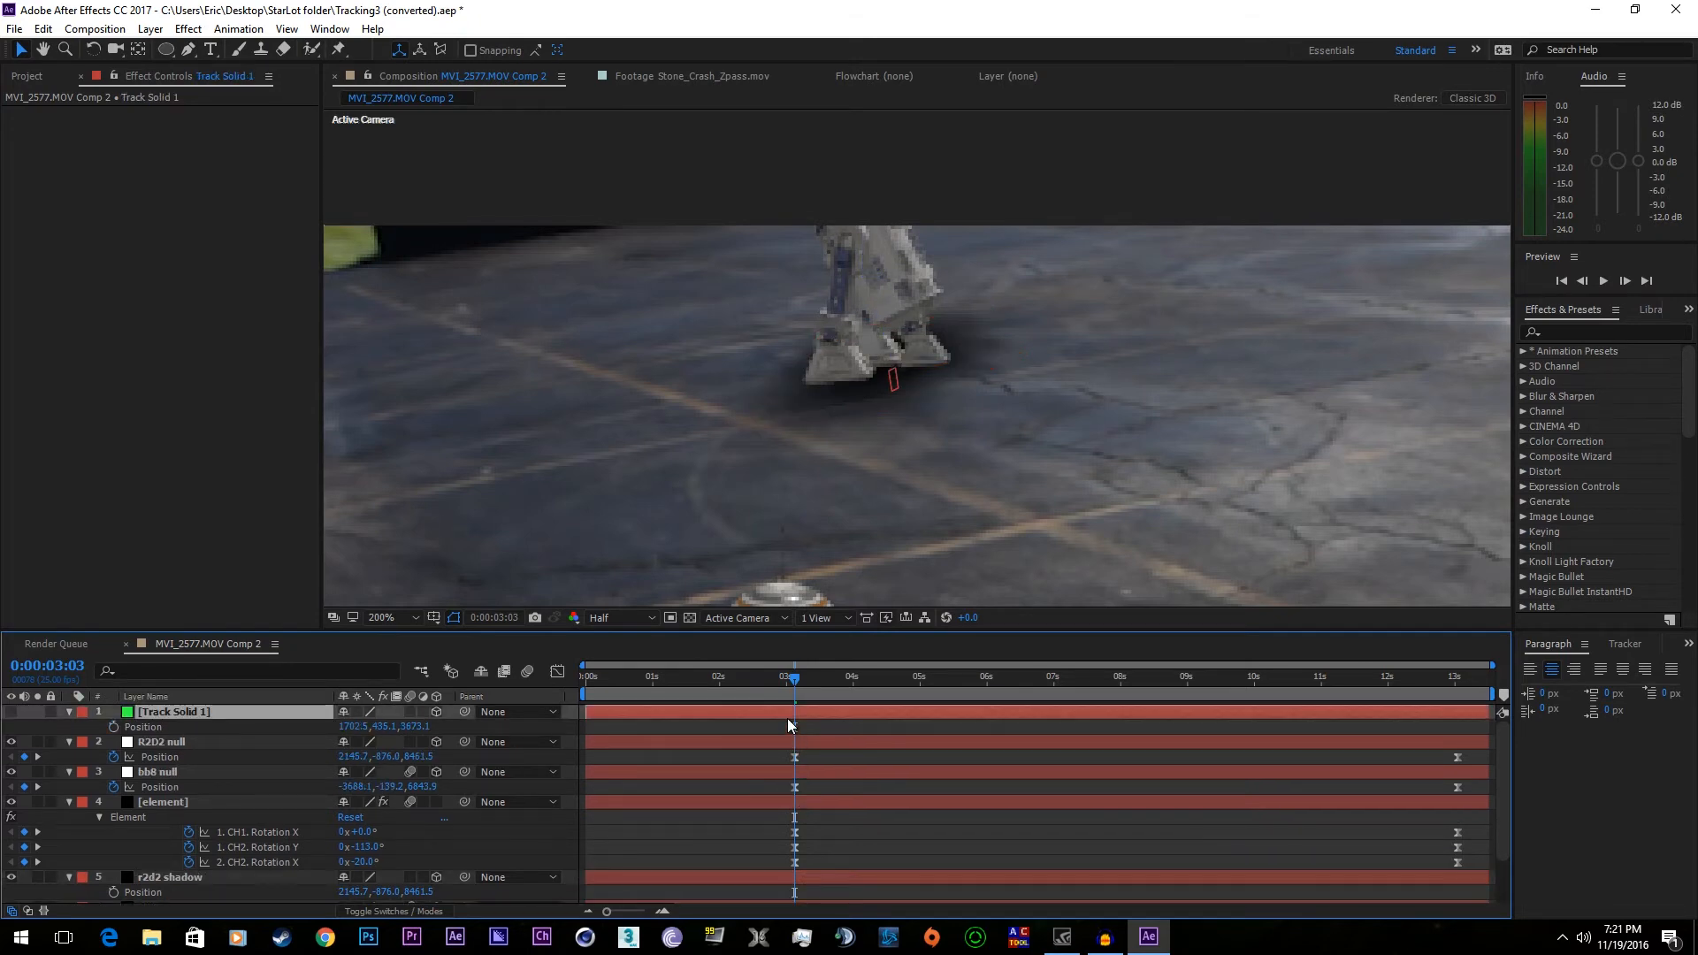
click(179, 726)
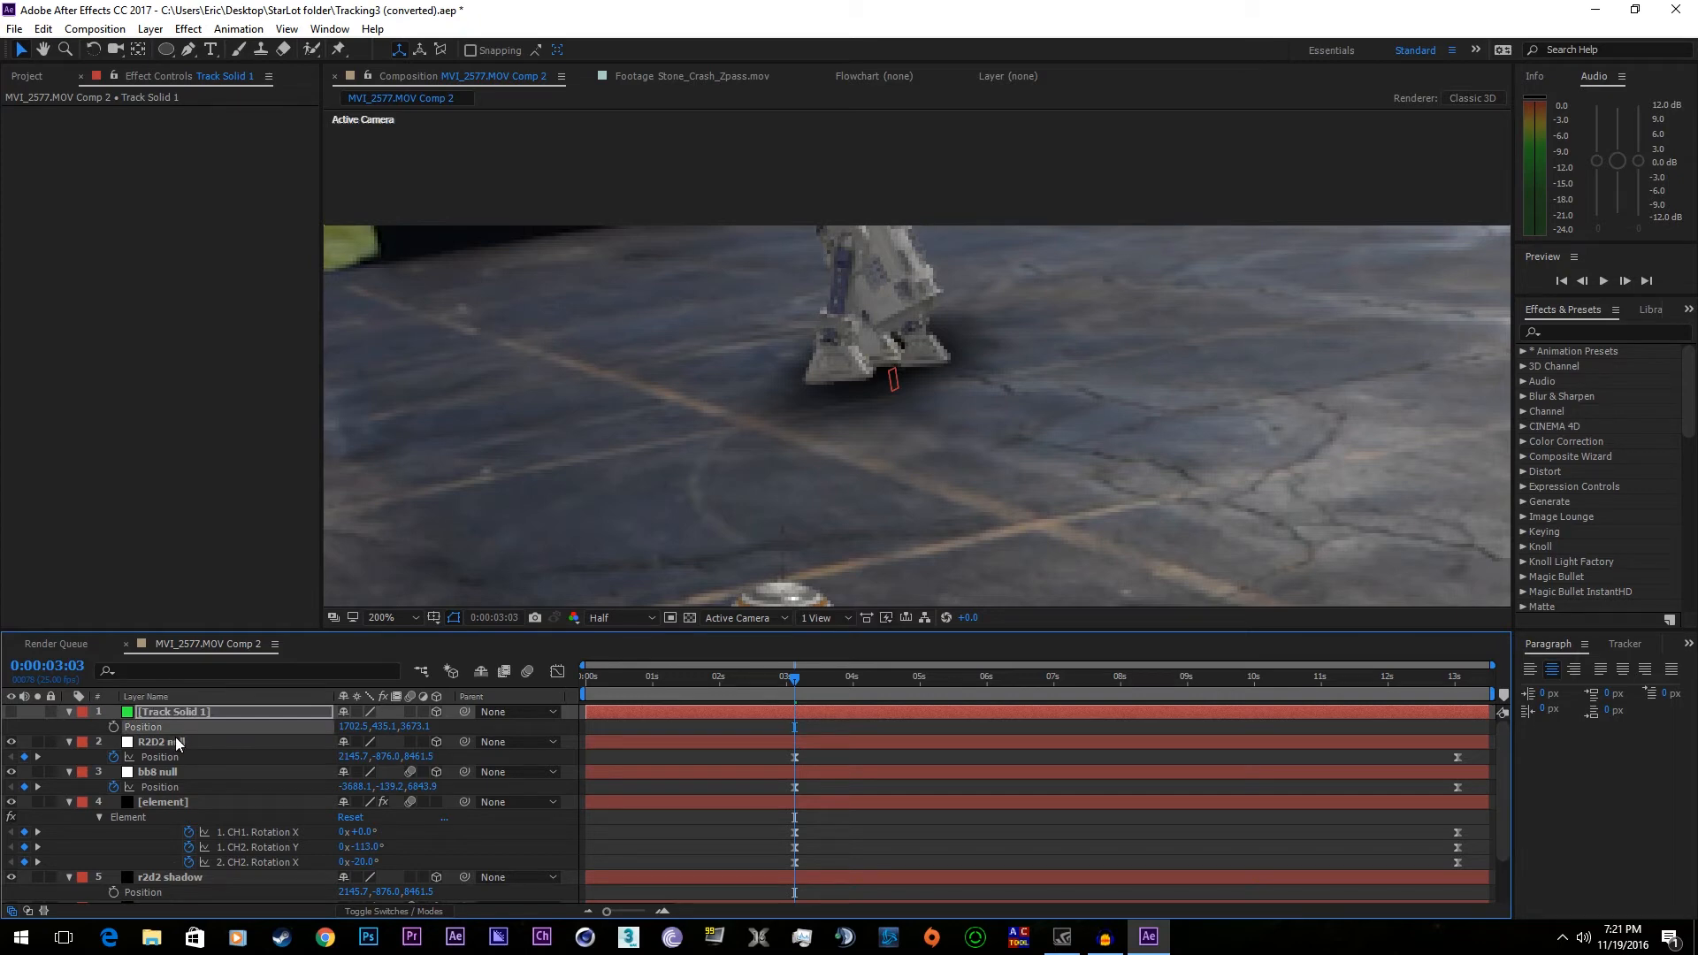
scroll(159, 743, down, 2)
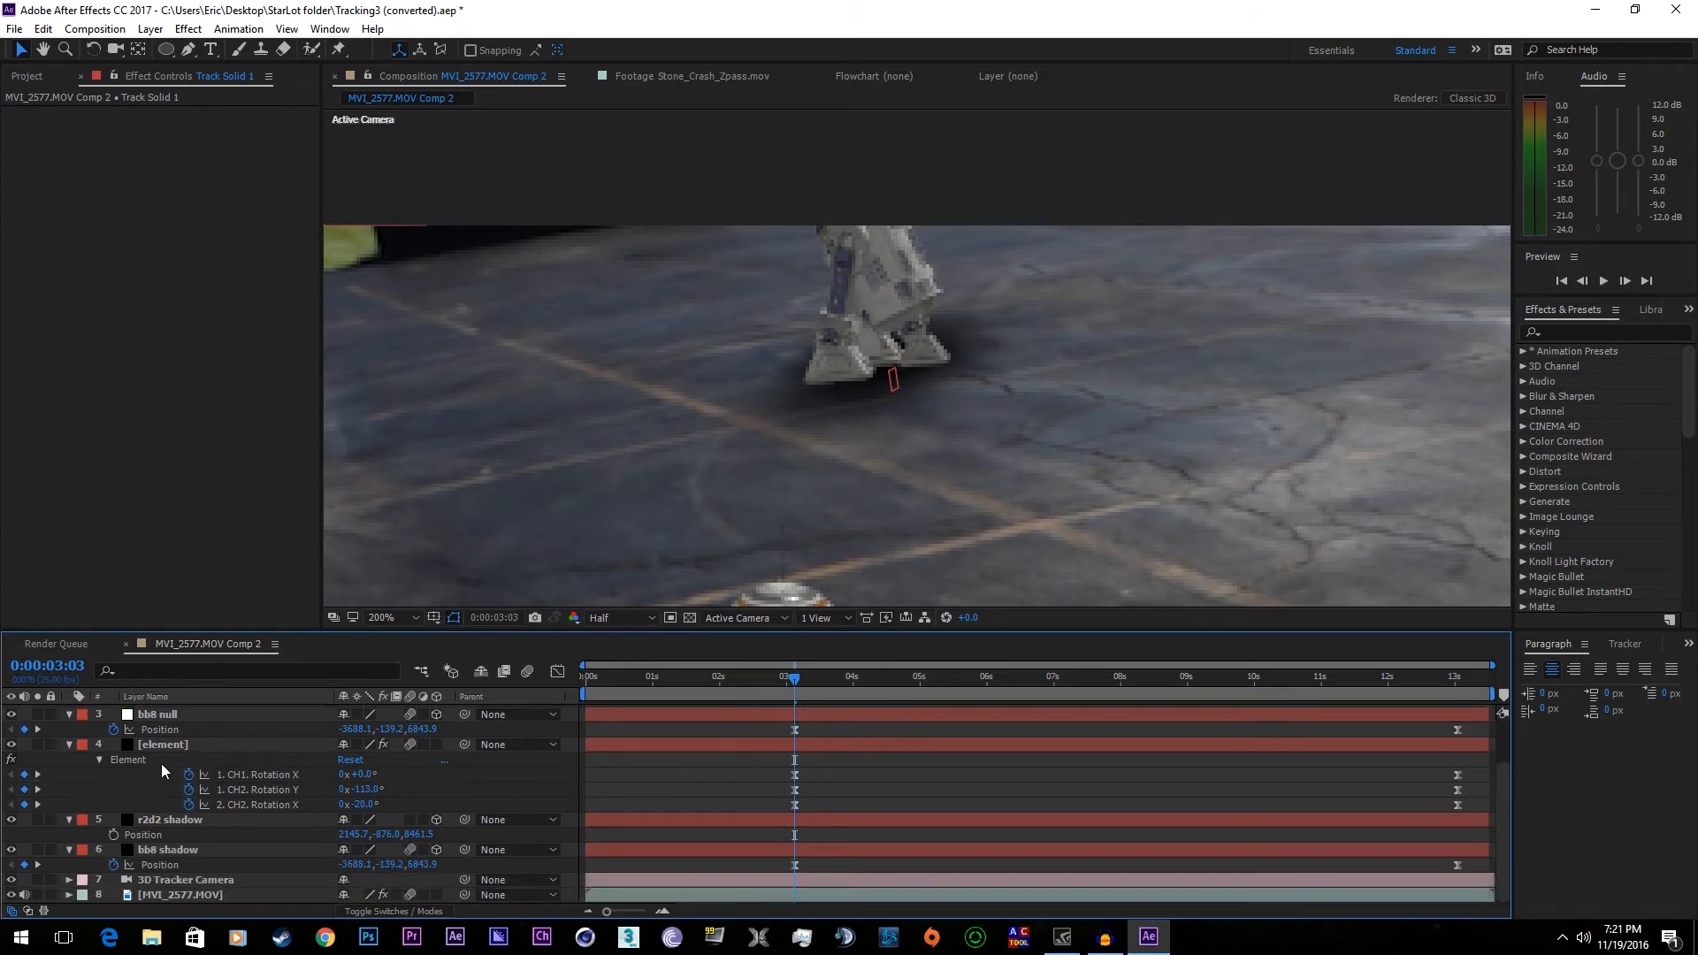
scroll(175, 842, up, 1)
scroll(175, 842, down, 1)
- Set a Position keyframe on the r2d2 shadow layer at 0:00:03:03 and apply Easy Ease to it
click(189, 838)
click(113, 833)
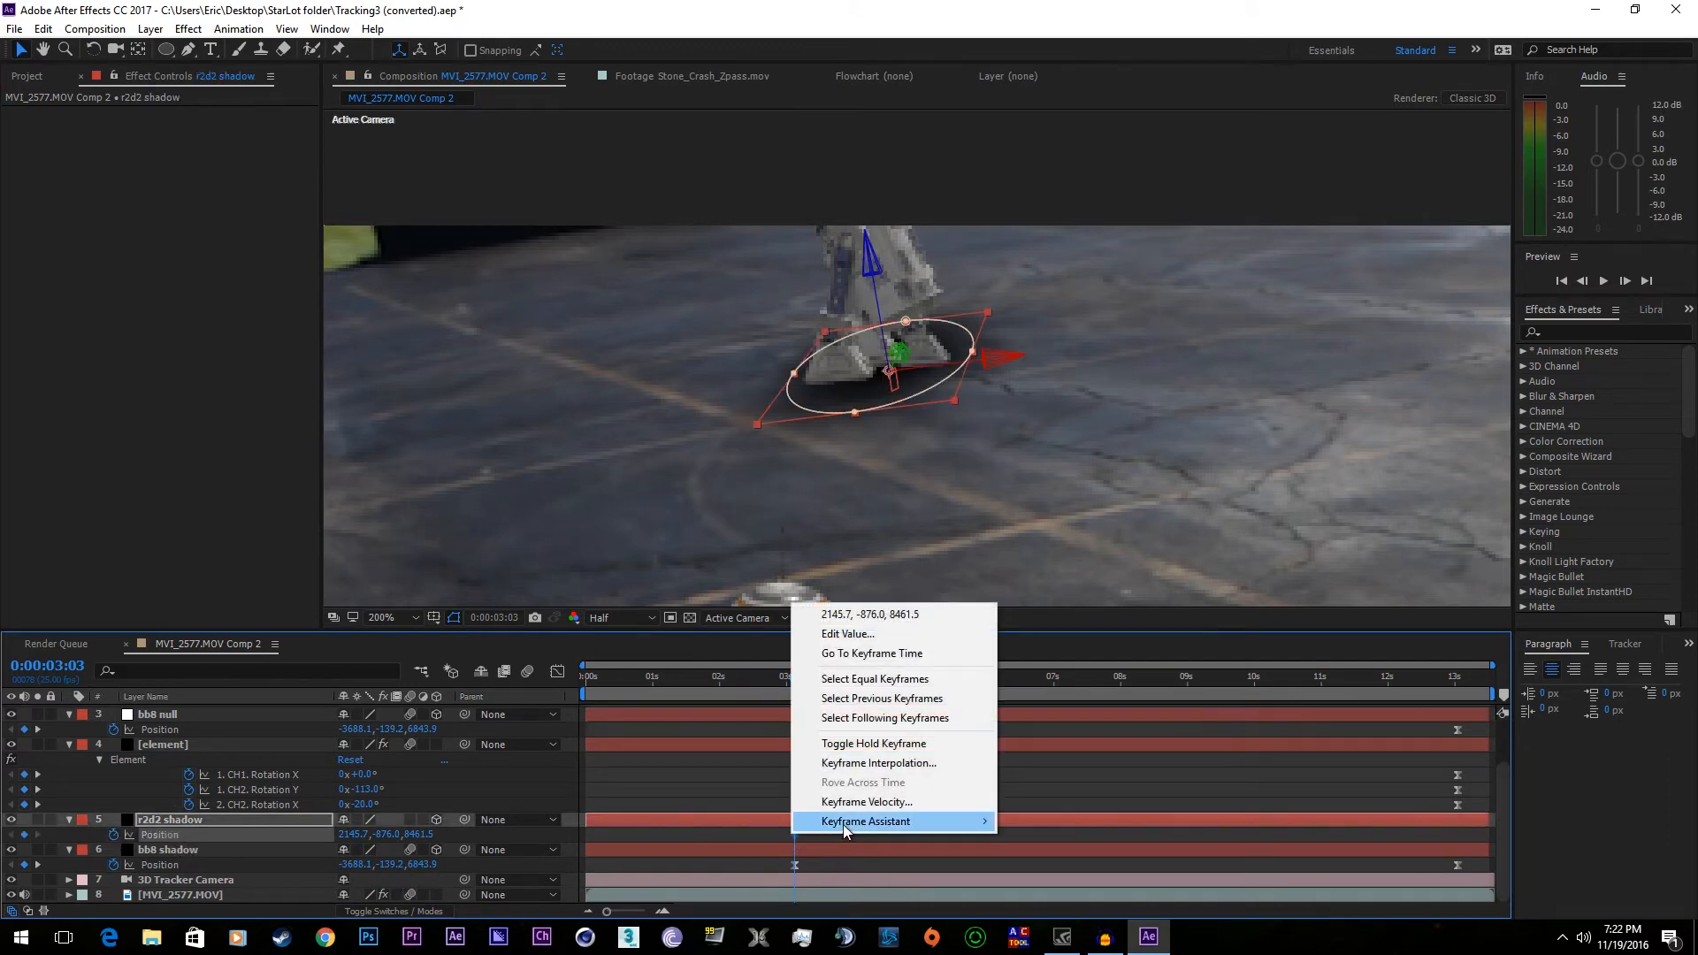
mouse_move(842, 822)
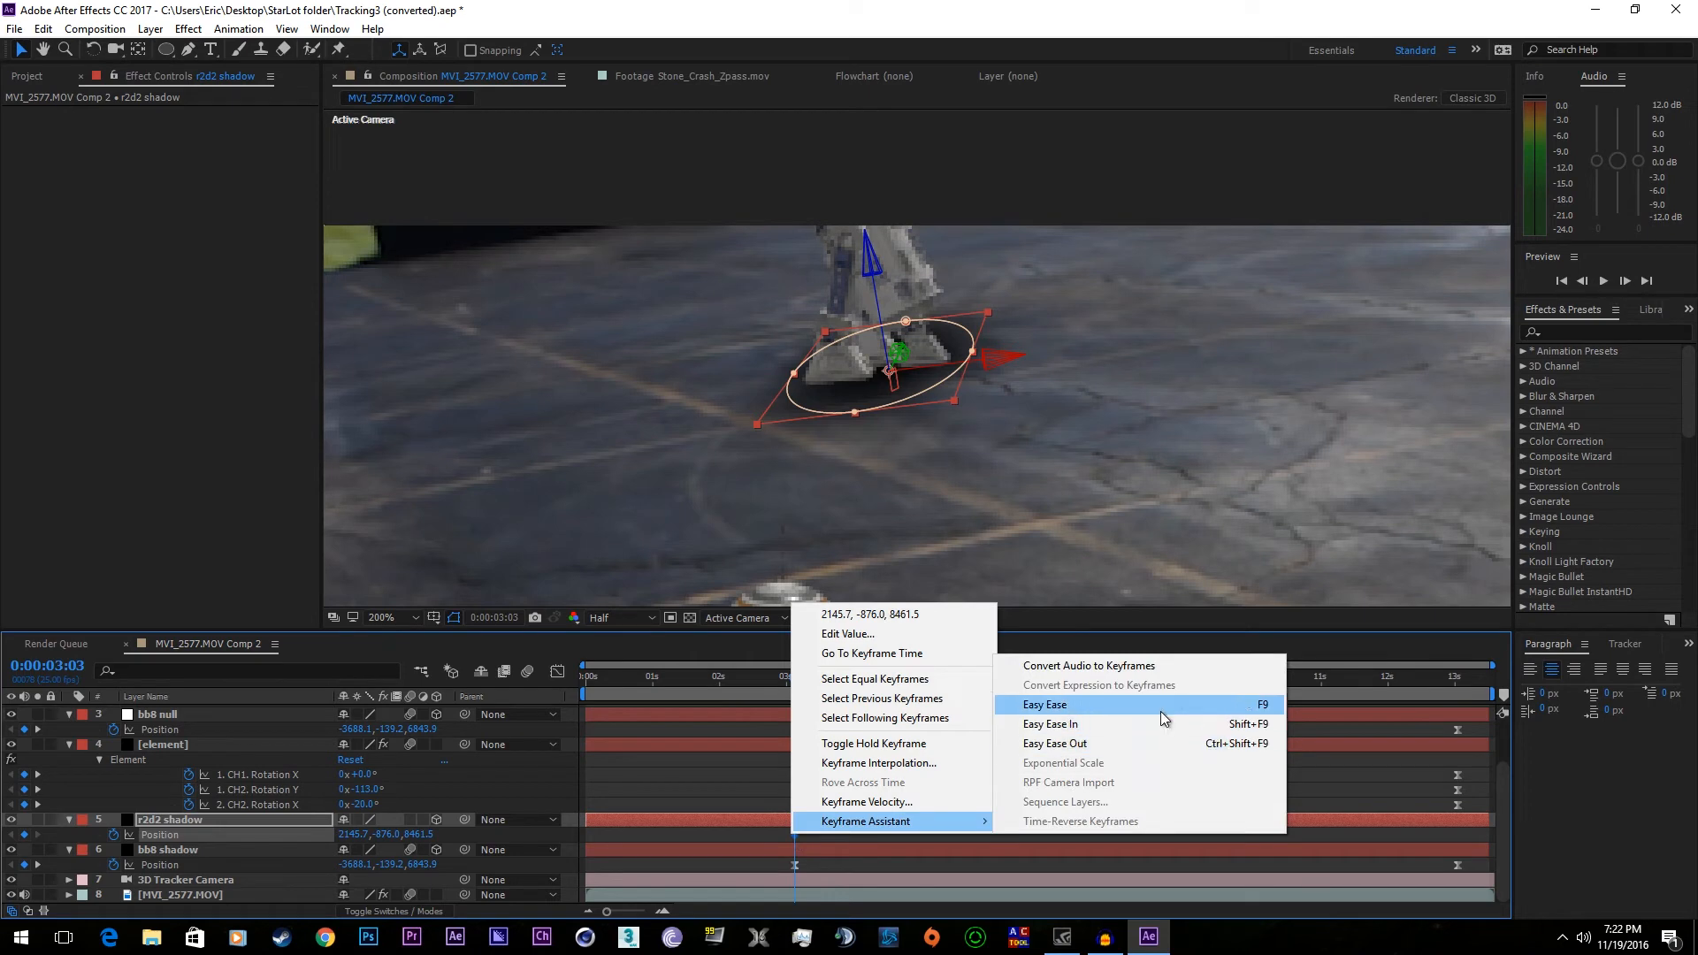
click(1160, 706)
- Move the time to 0:00:13:01 and copy the green track solid's Position
click(1449, 679)
drag(1450, 681, 1458, 682)
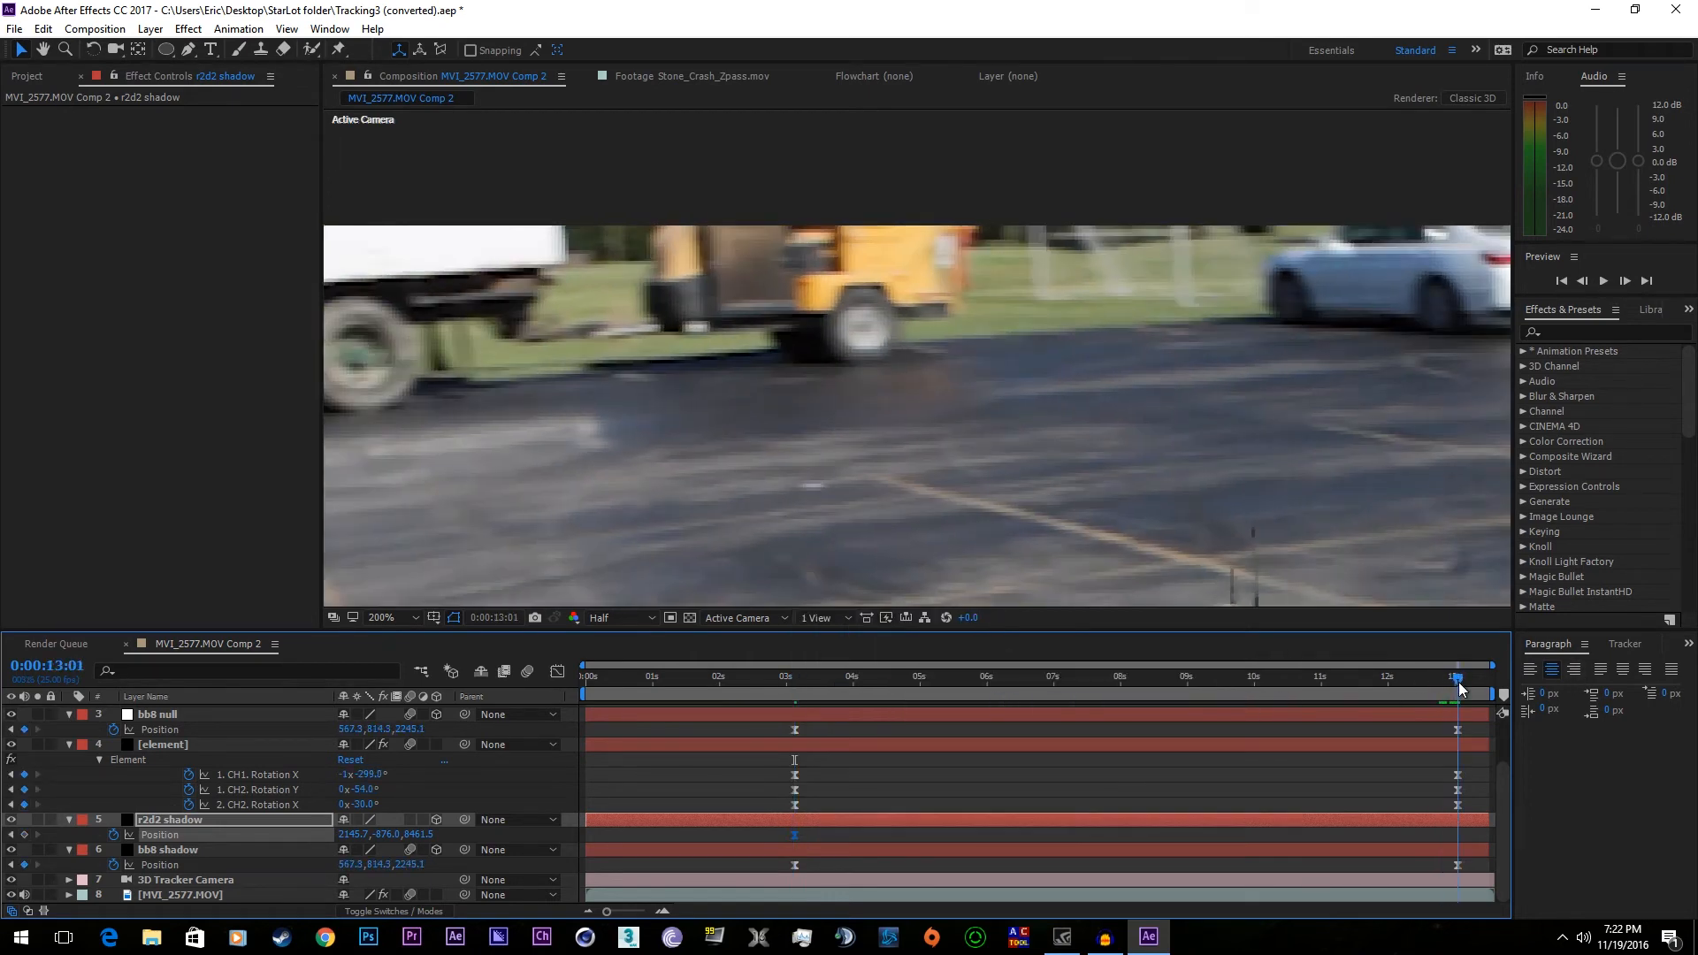
scroll(205, 730, up, 2)
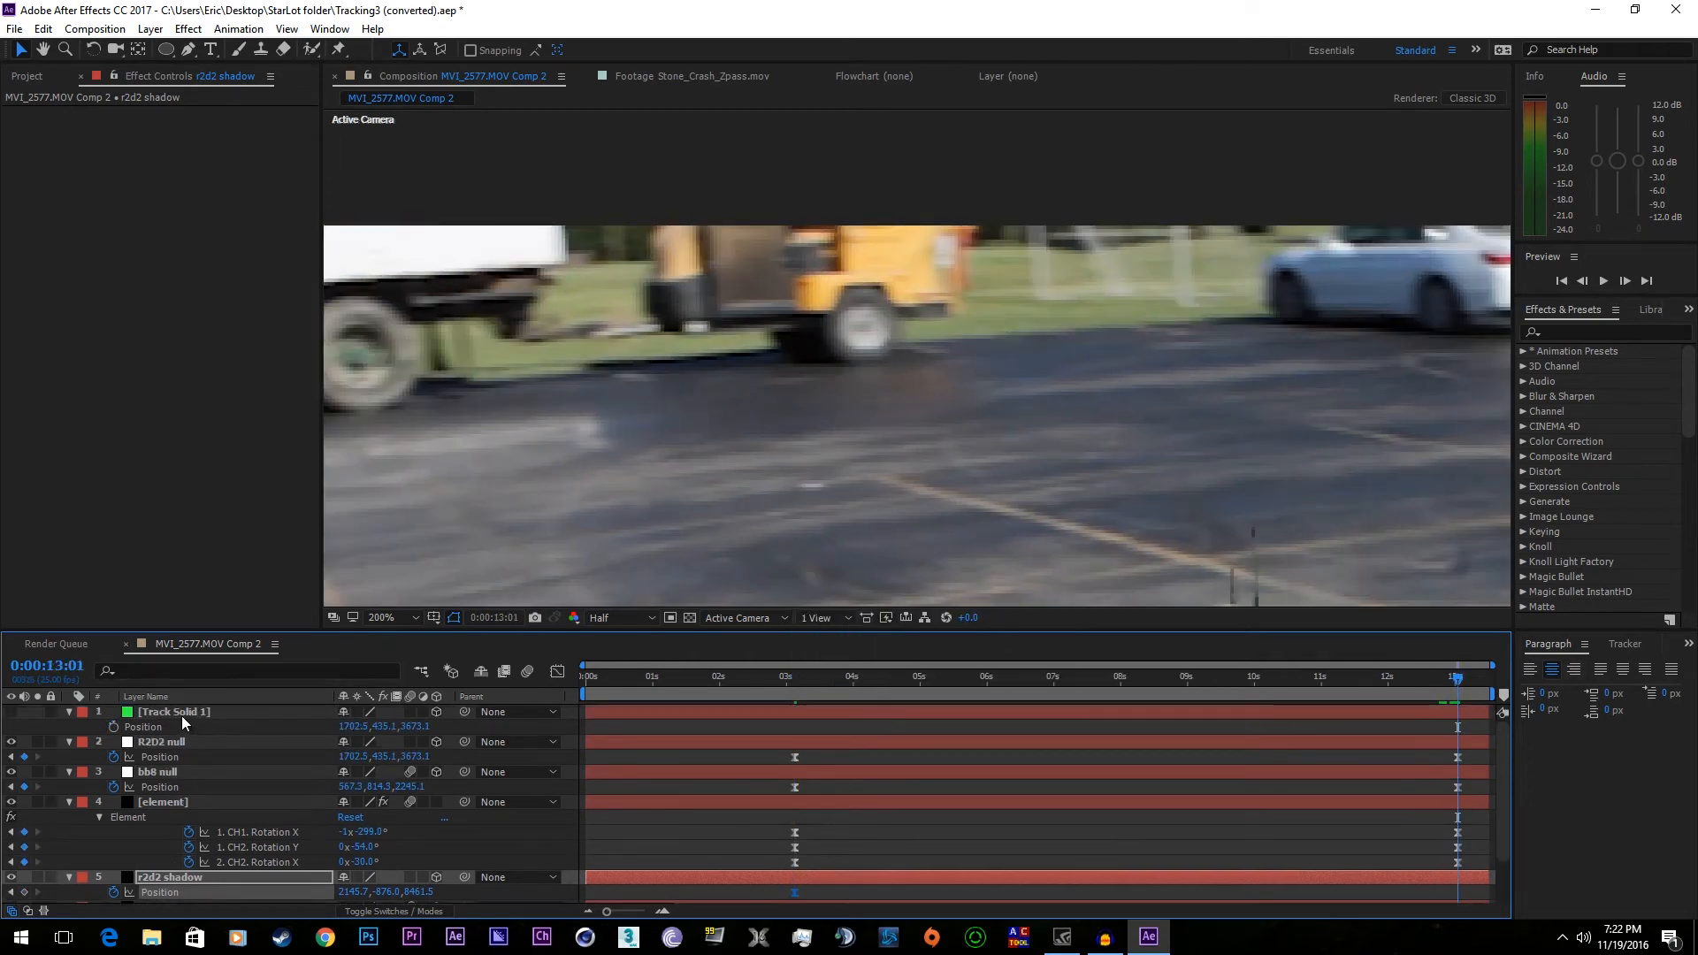
click(182, 713)
click(152, 728)
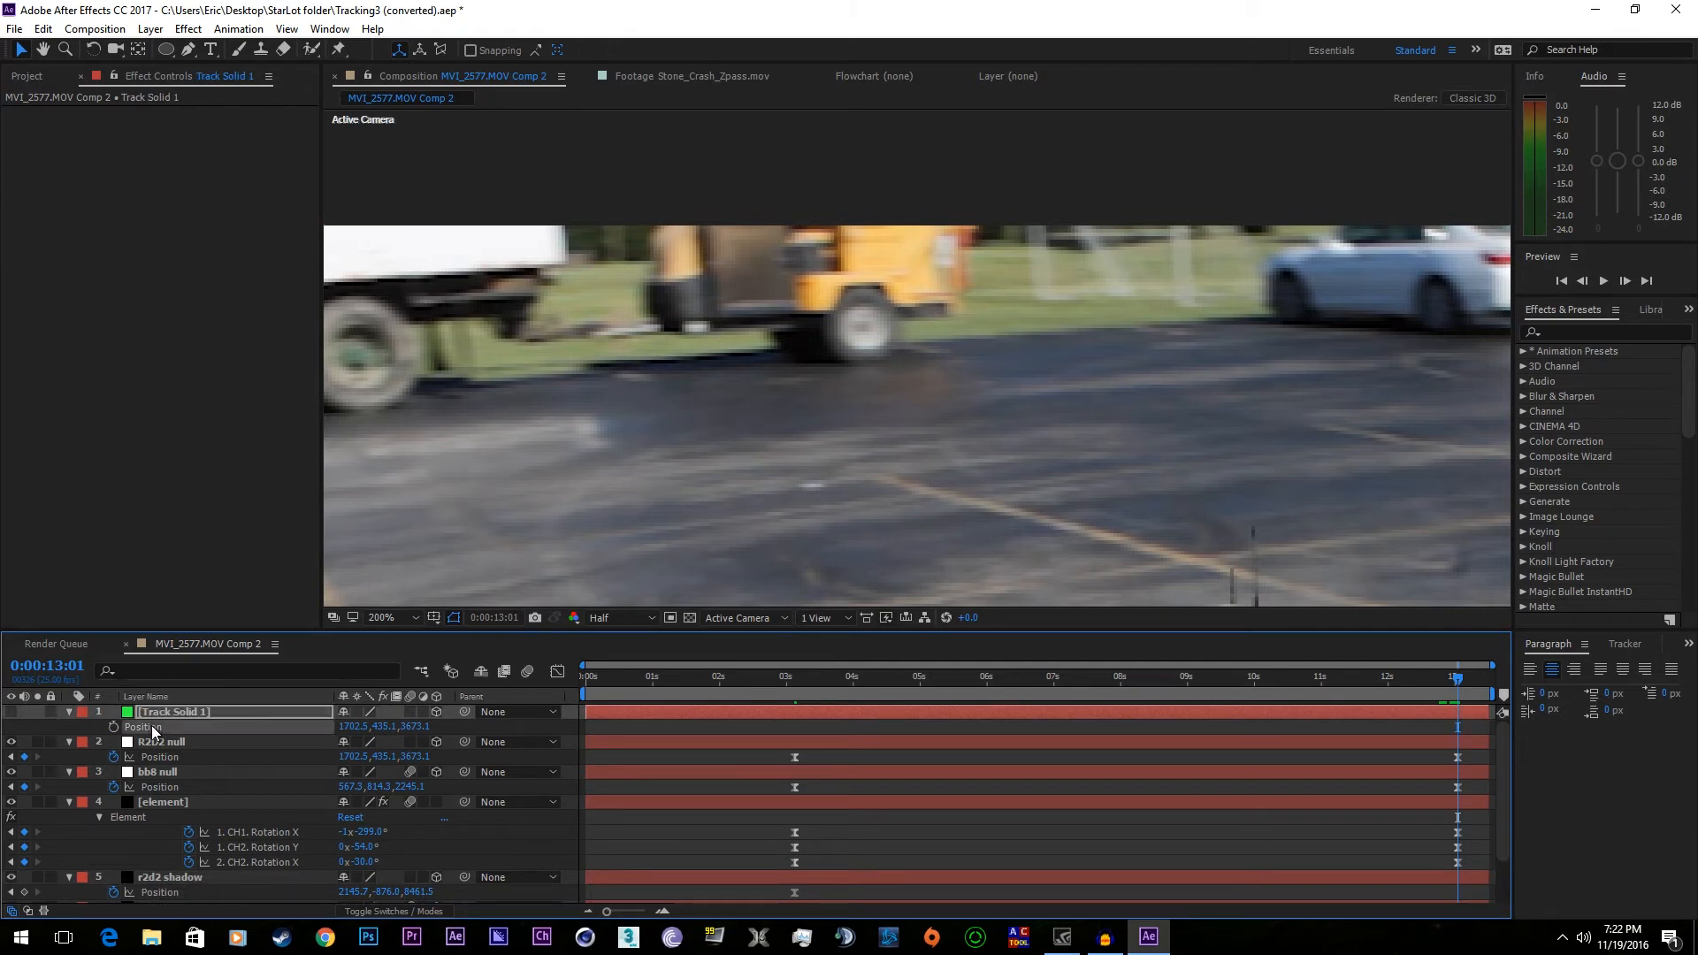
scroll(721, 437, down, 2)
- Toggle the green track solid's visibility to check its placement under R2D2, leaving the solid hidden
click(9, 714)
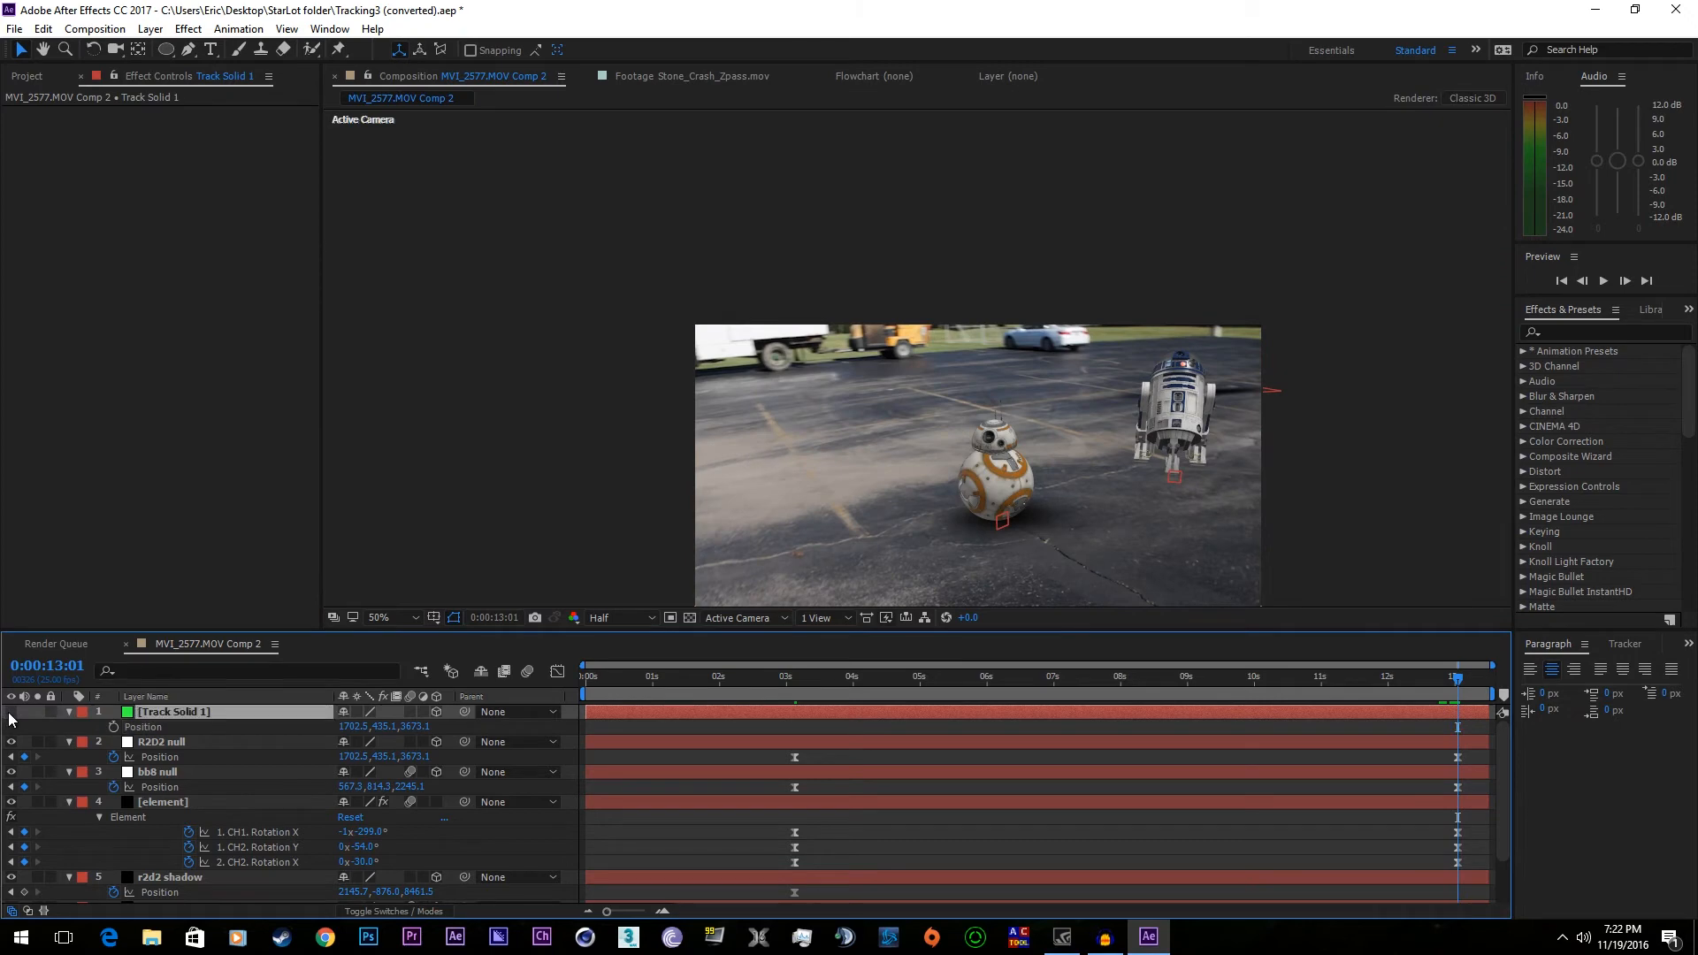
click(14, 714)
click(14, 714)
click(14, 713)
click(14, 714)
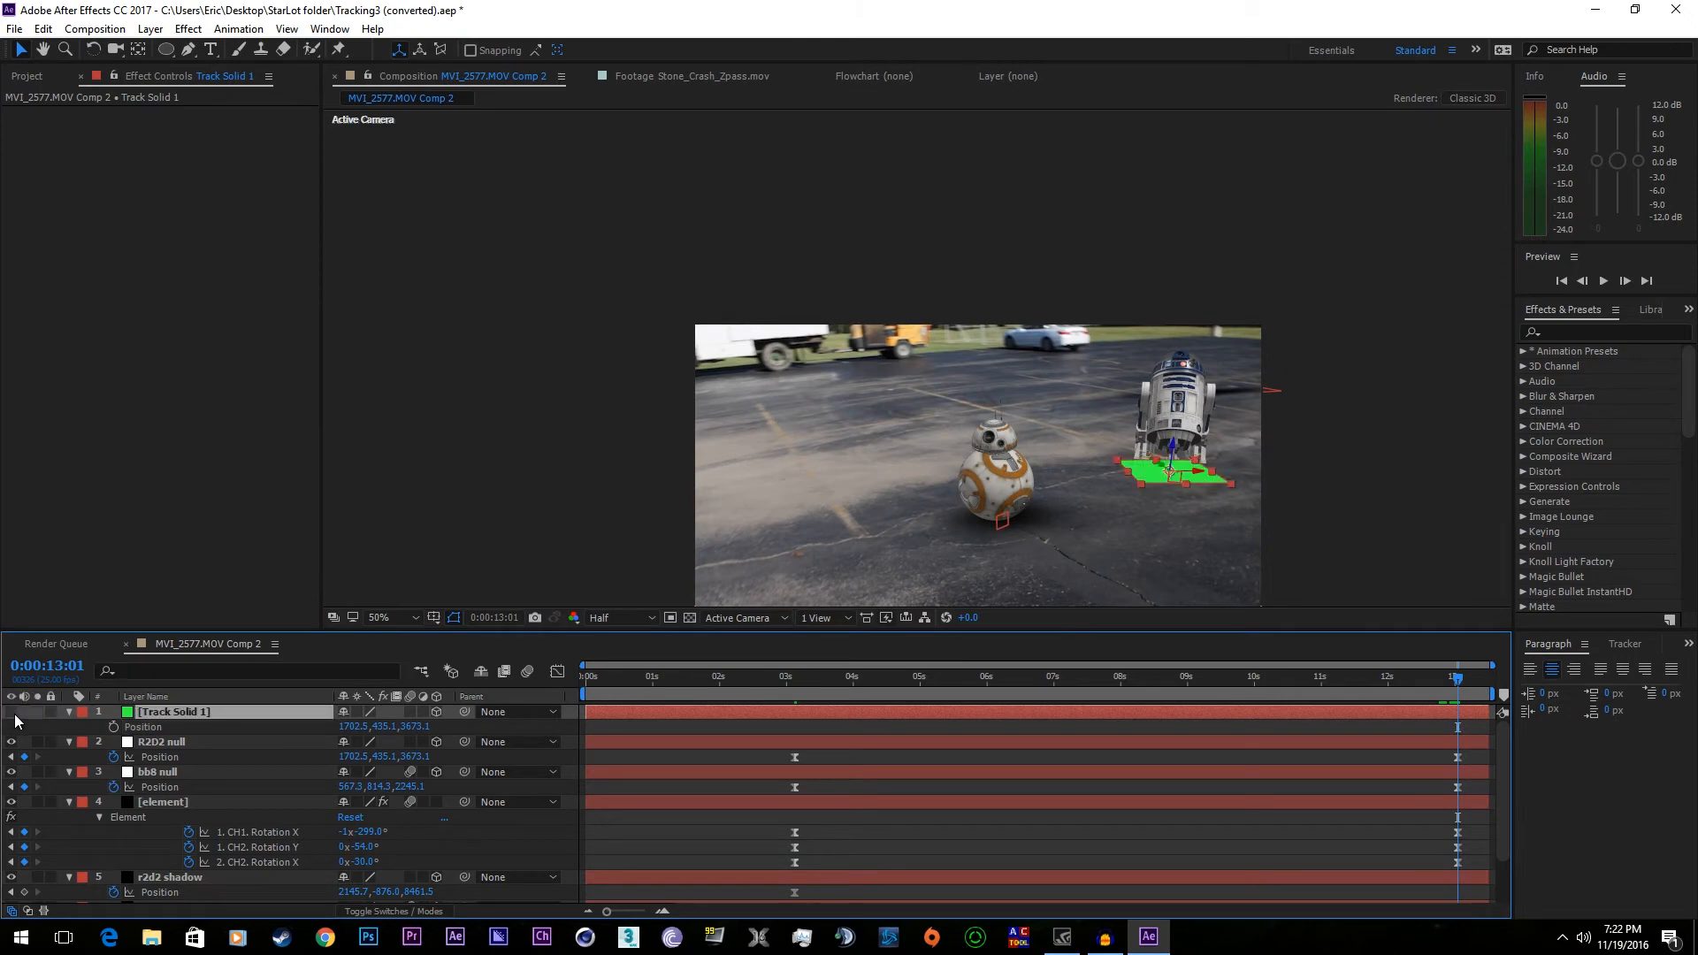
- Copy the green track solid's Position onto the r2d2 shadow layer at 0:00:13:01 and shift the shadow back under R2D2's feet
click(146, 730)
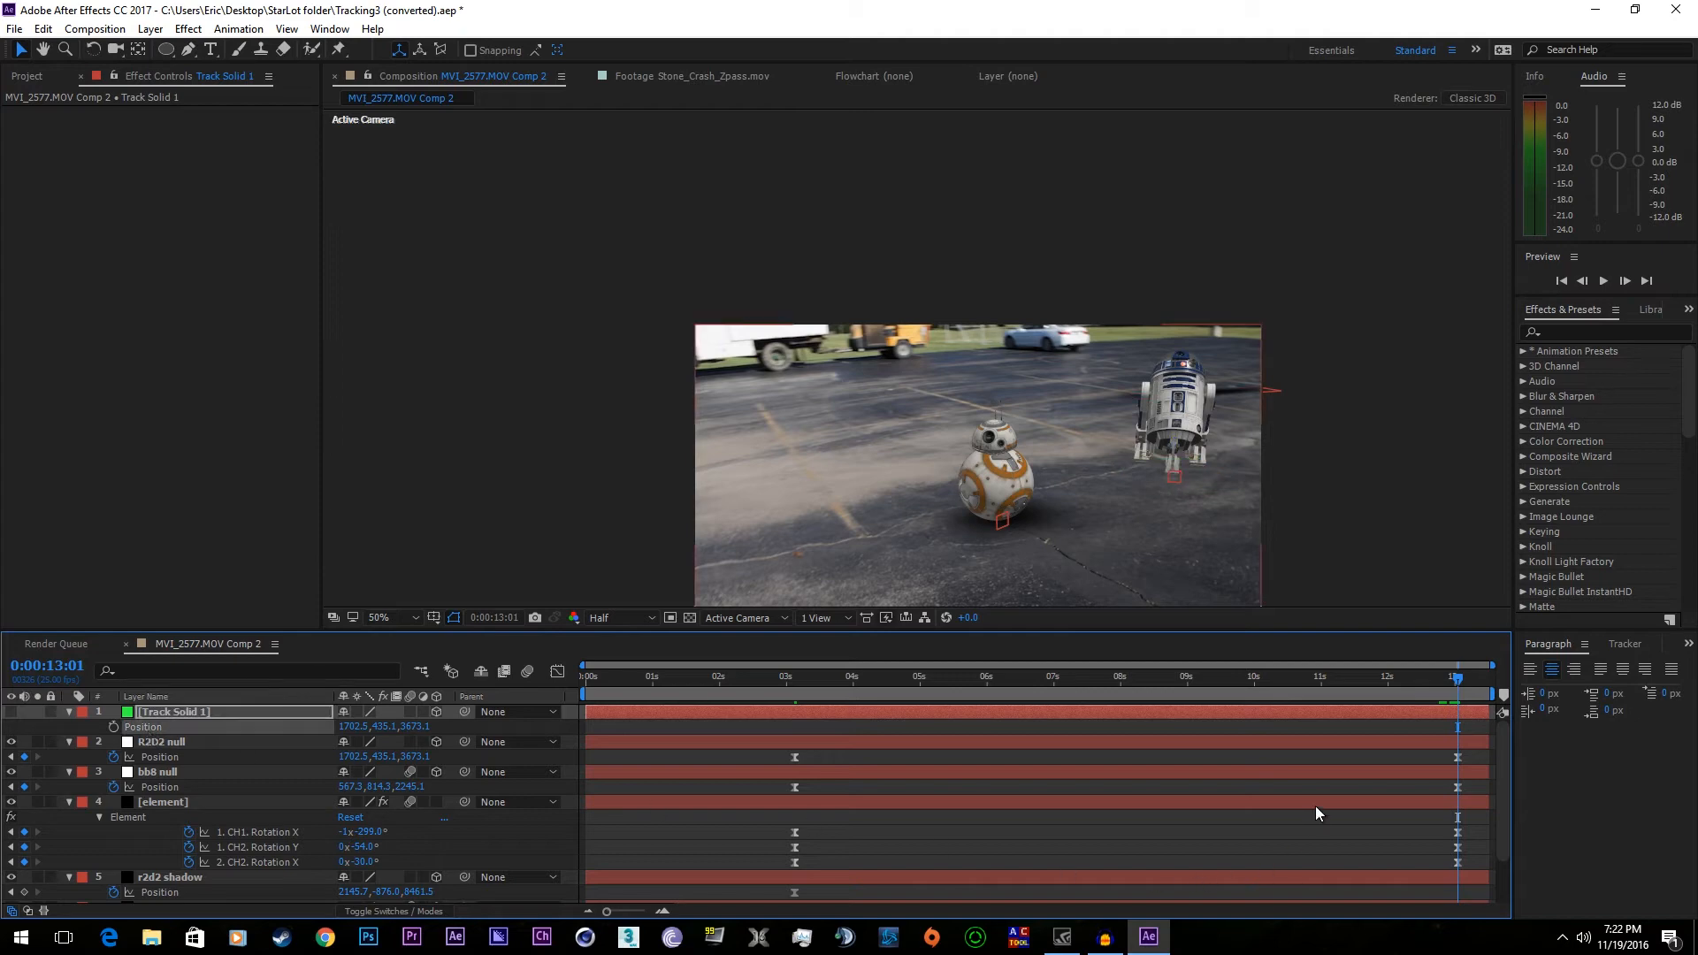
scroll(1314, 804, down, 2)
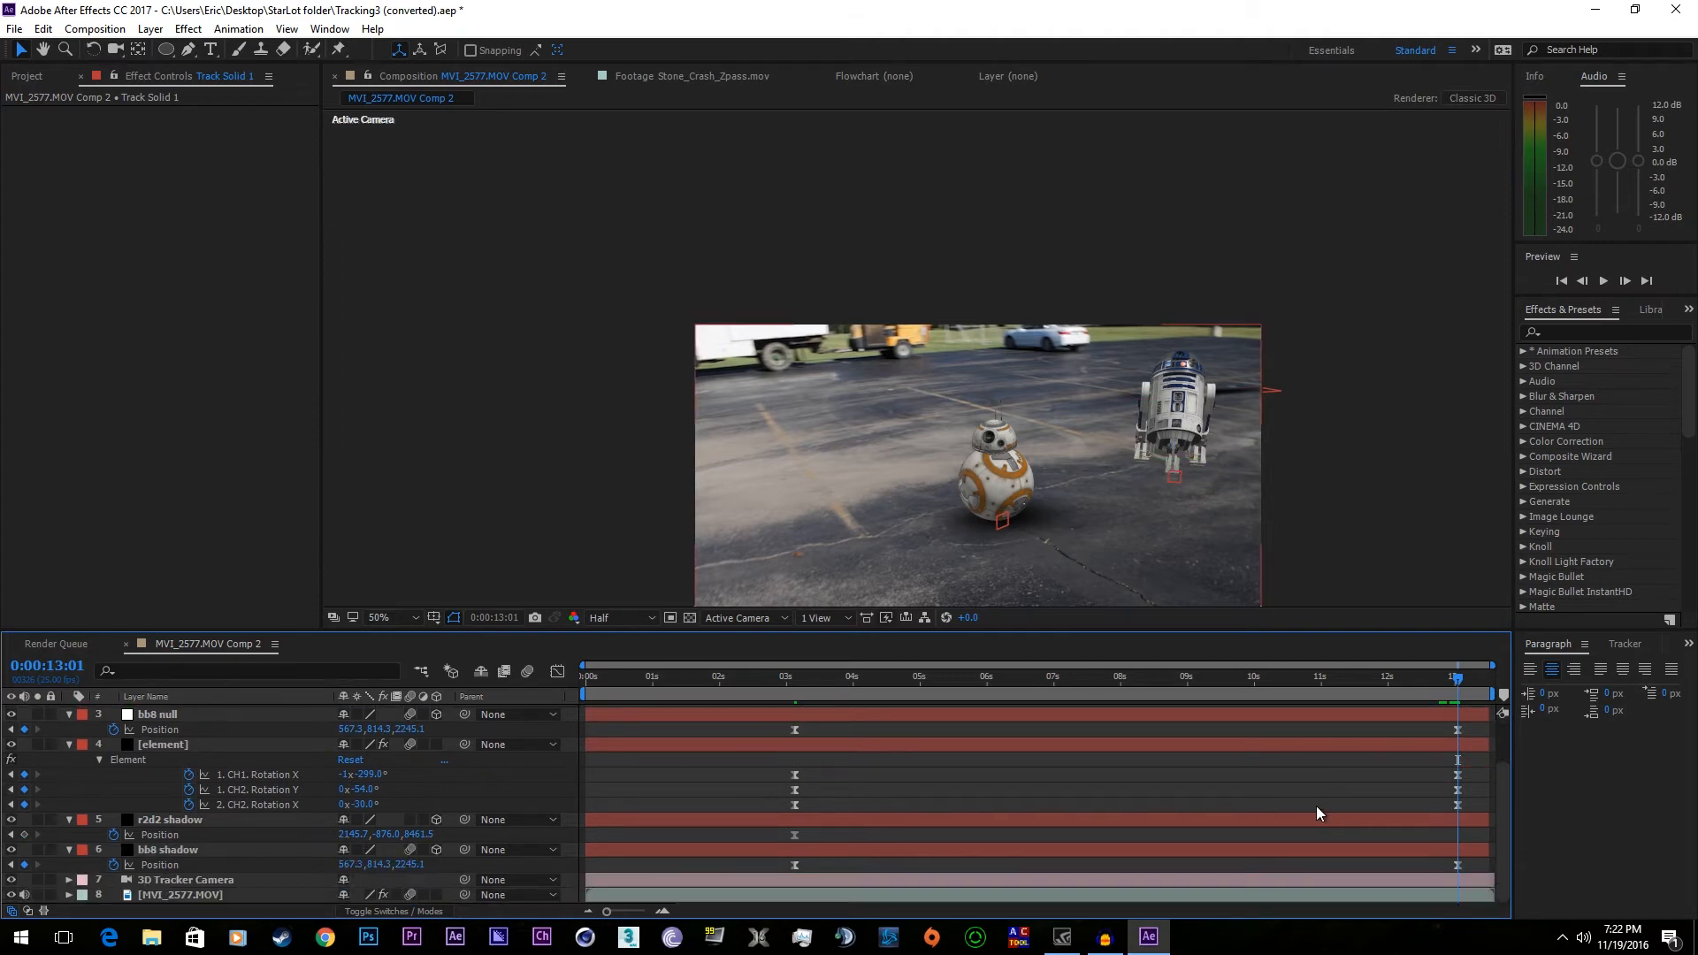
click(1246, 821)
key(ctrl+v)
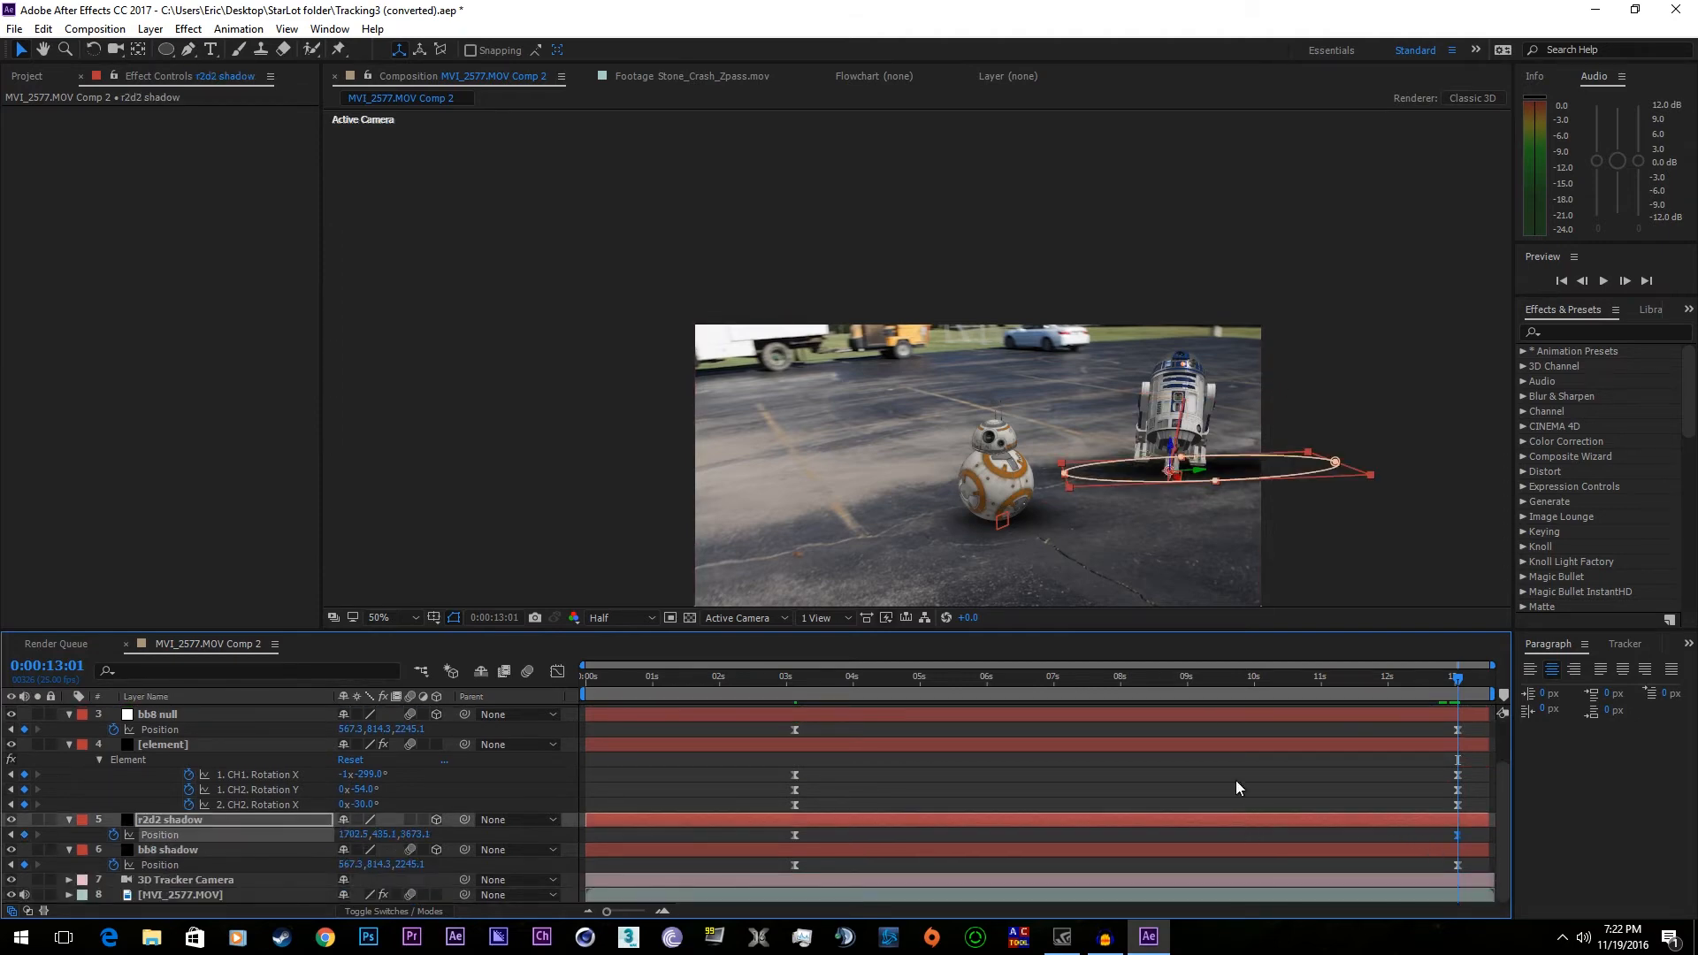
drag(1369, 476, 1200, 473)
- Preview the animation from 0:00:03:08 and return to the end keyframes at 0:00:13:01
drag(1366, 690, 814, 698)
key(space)
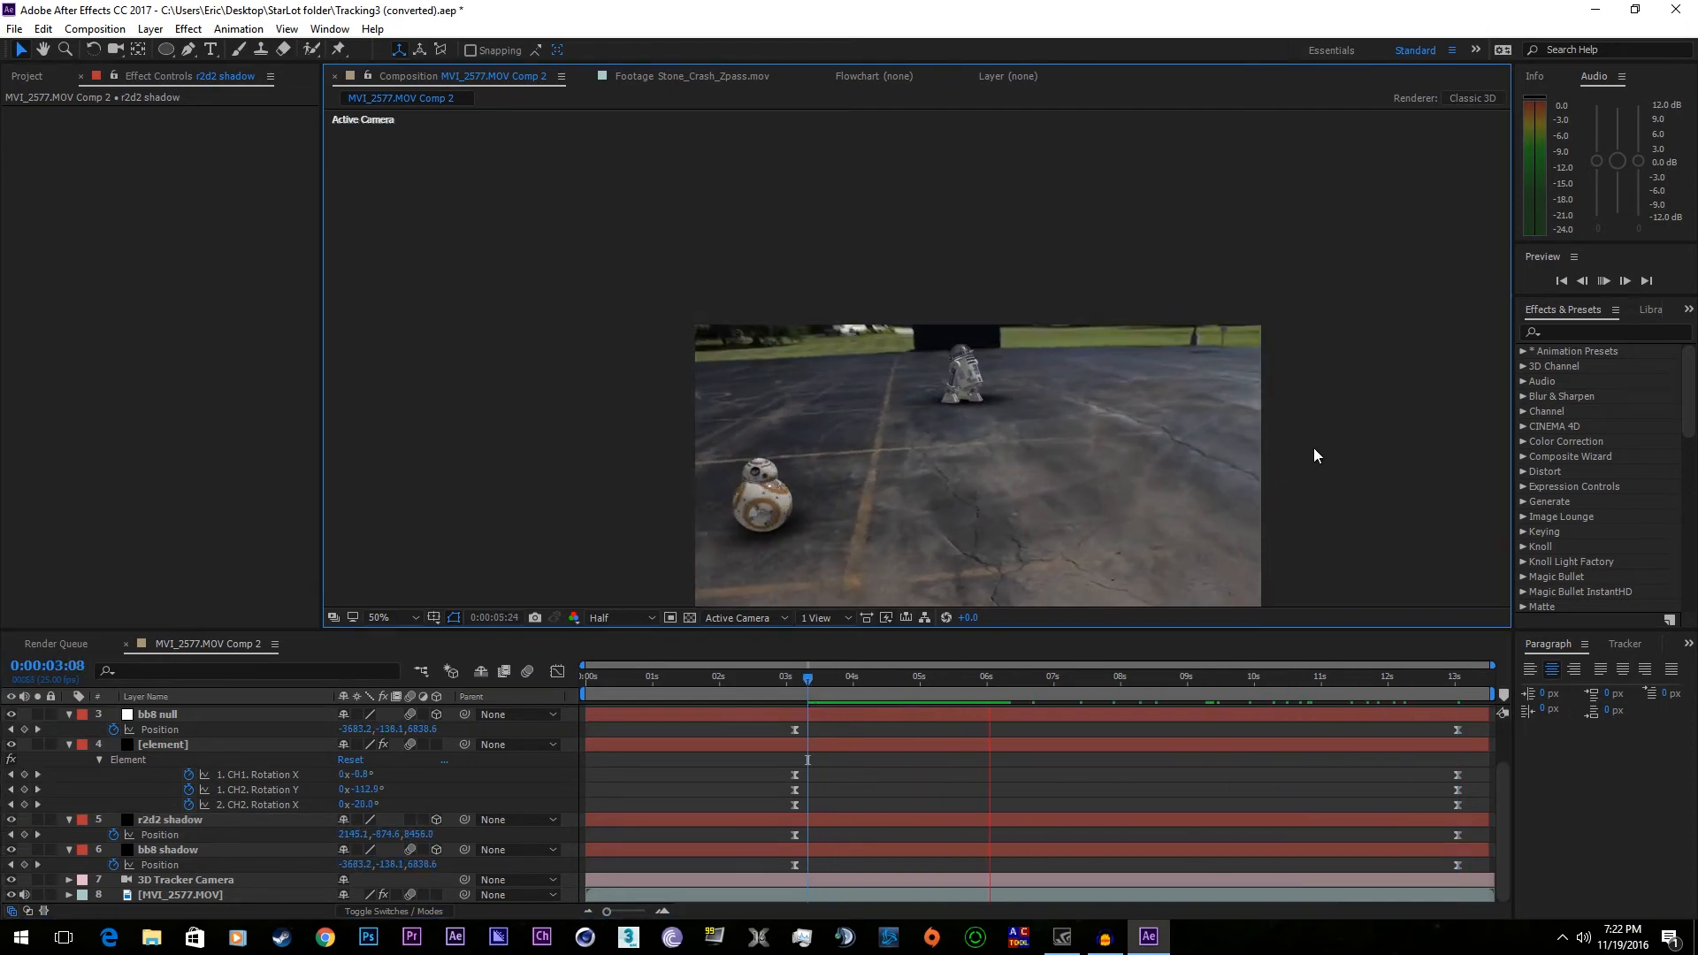
click(1463, 679)
mouse_move(1466, 681)
mouse_down()
mouse_move(1434, 686)
mouse_move(1456, 696)
mouse_up()
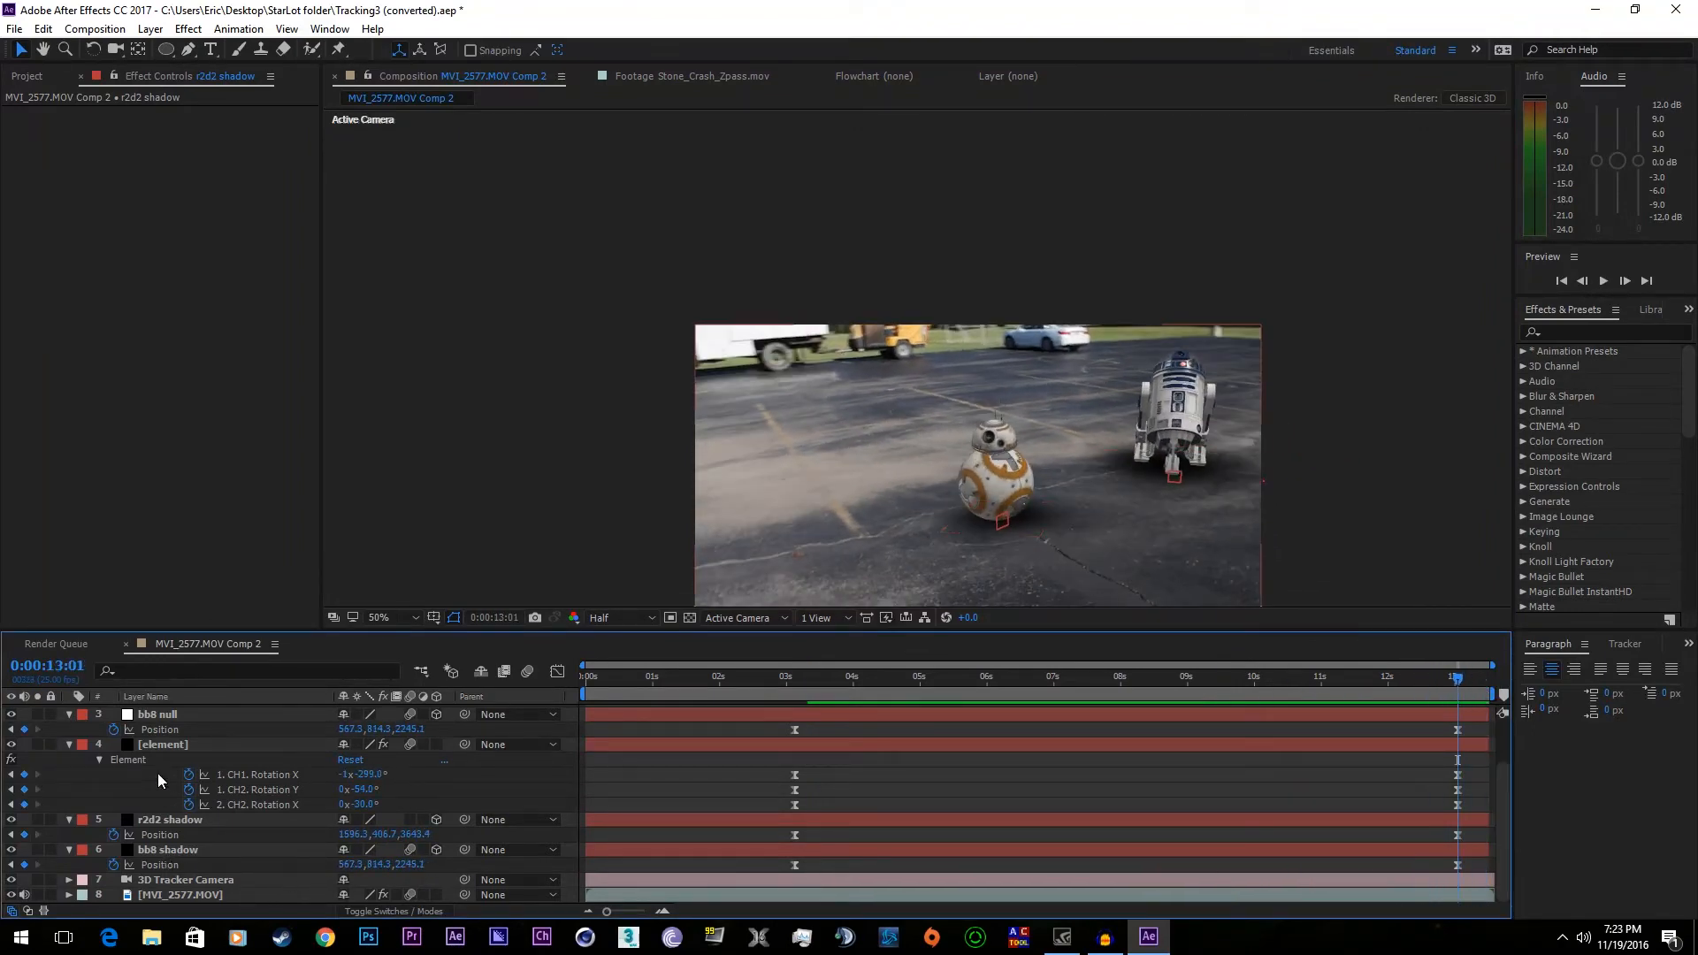
- Set the element layer's Group 2 Channel 2 Rotation X to -10° at 0:00:13:01
click(176, 745)
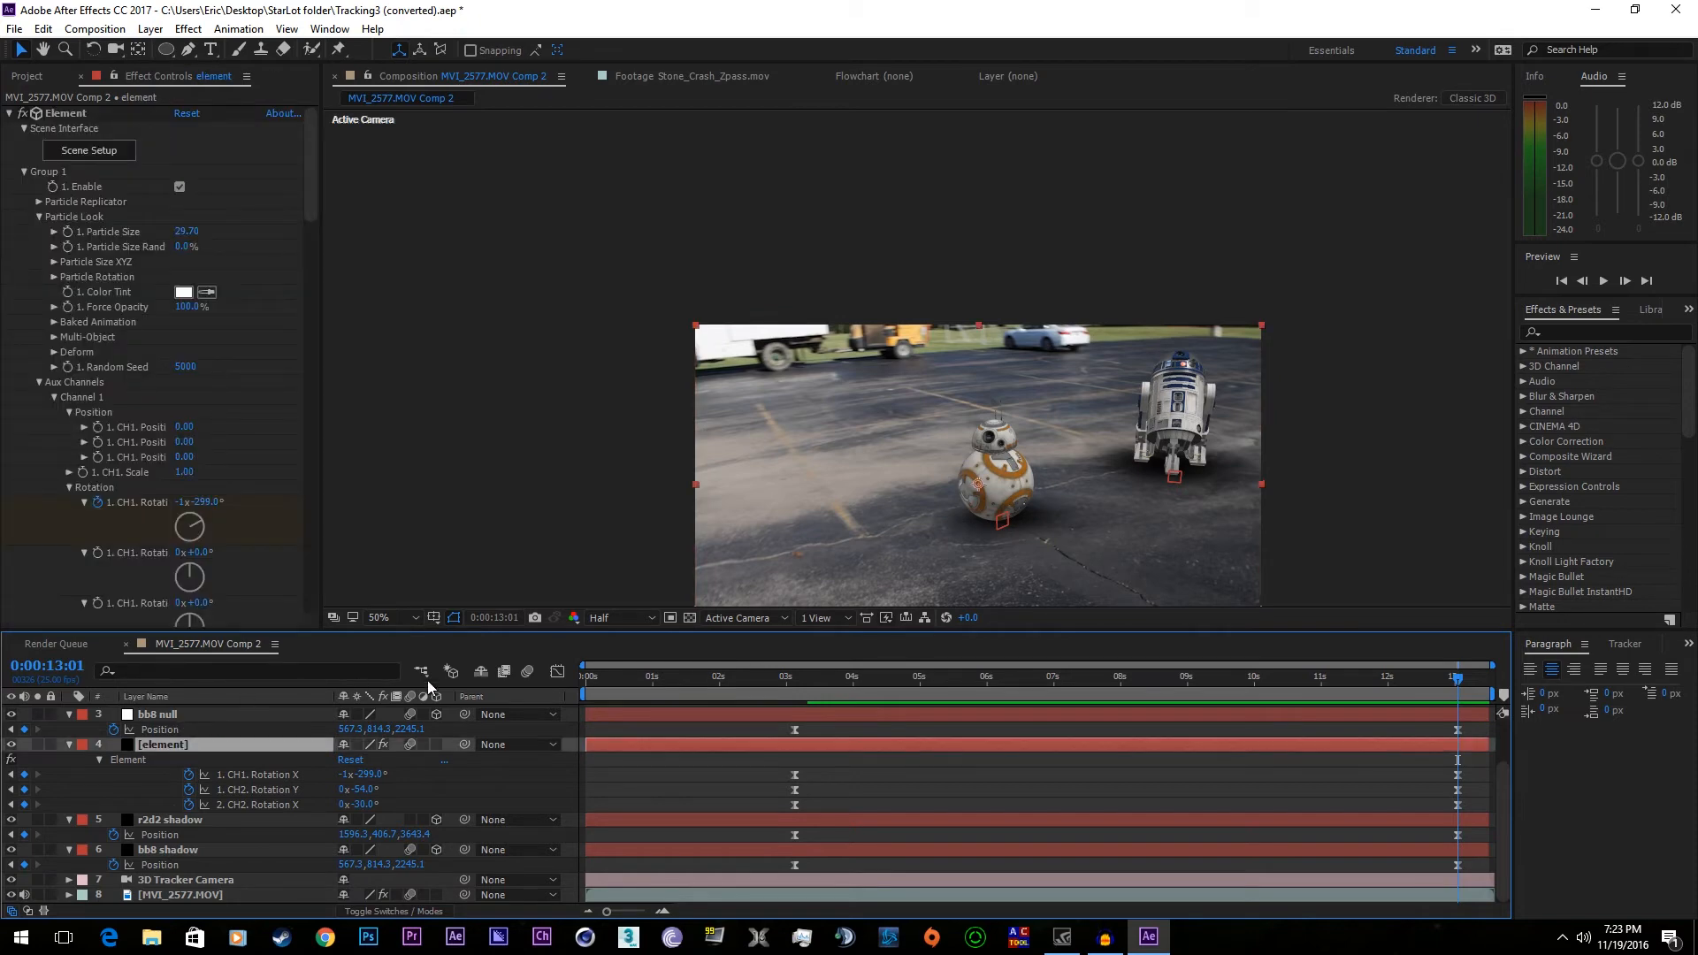
drag(315, 187, 314, 426)
click(203, 474)
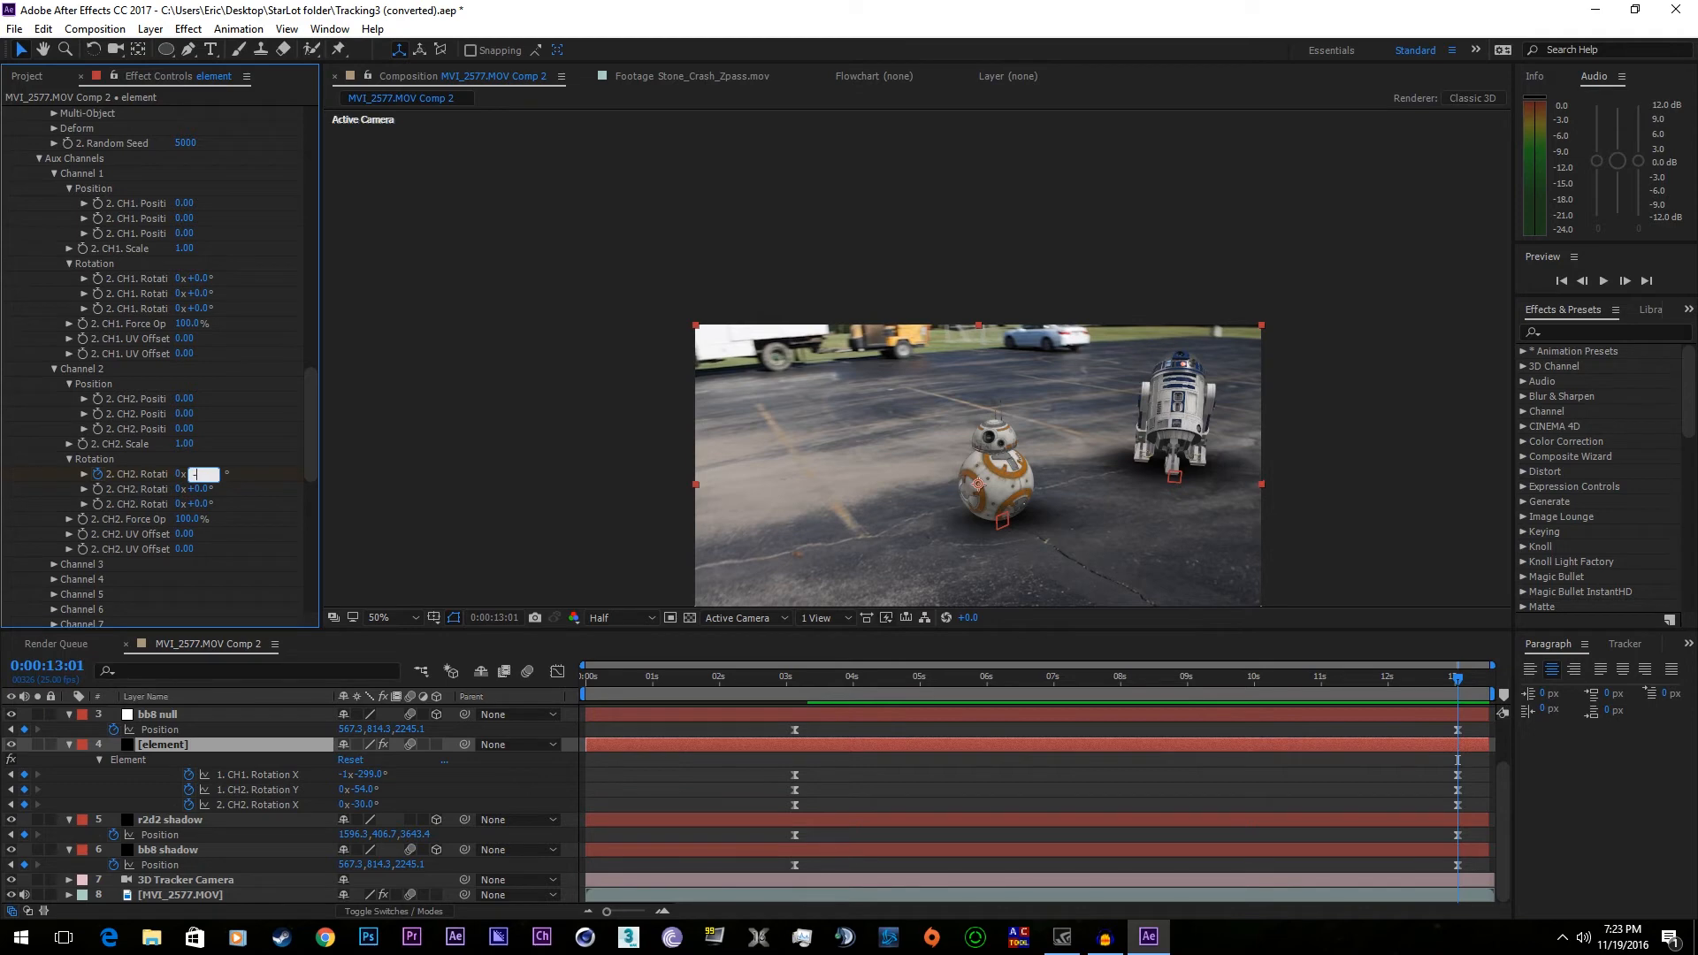
text(-5)
key(Return)
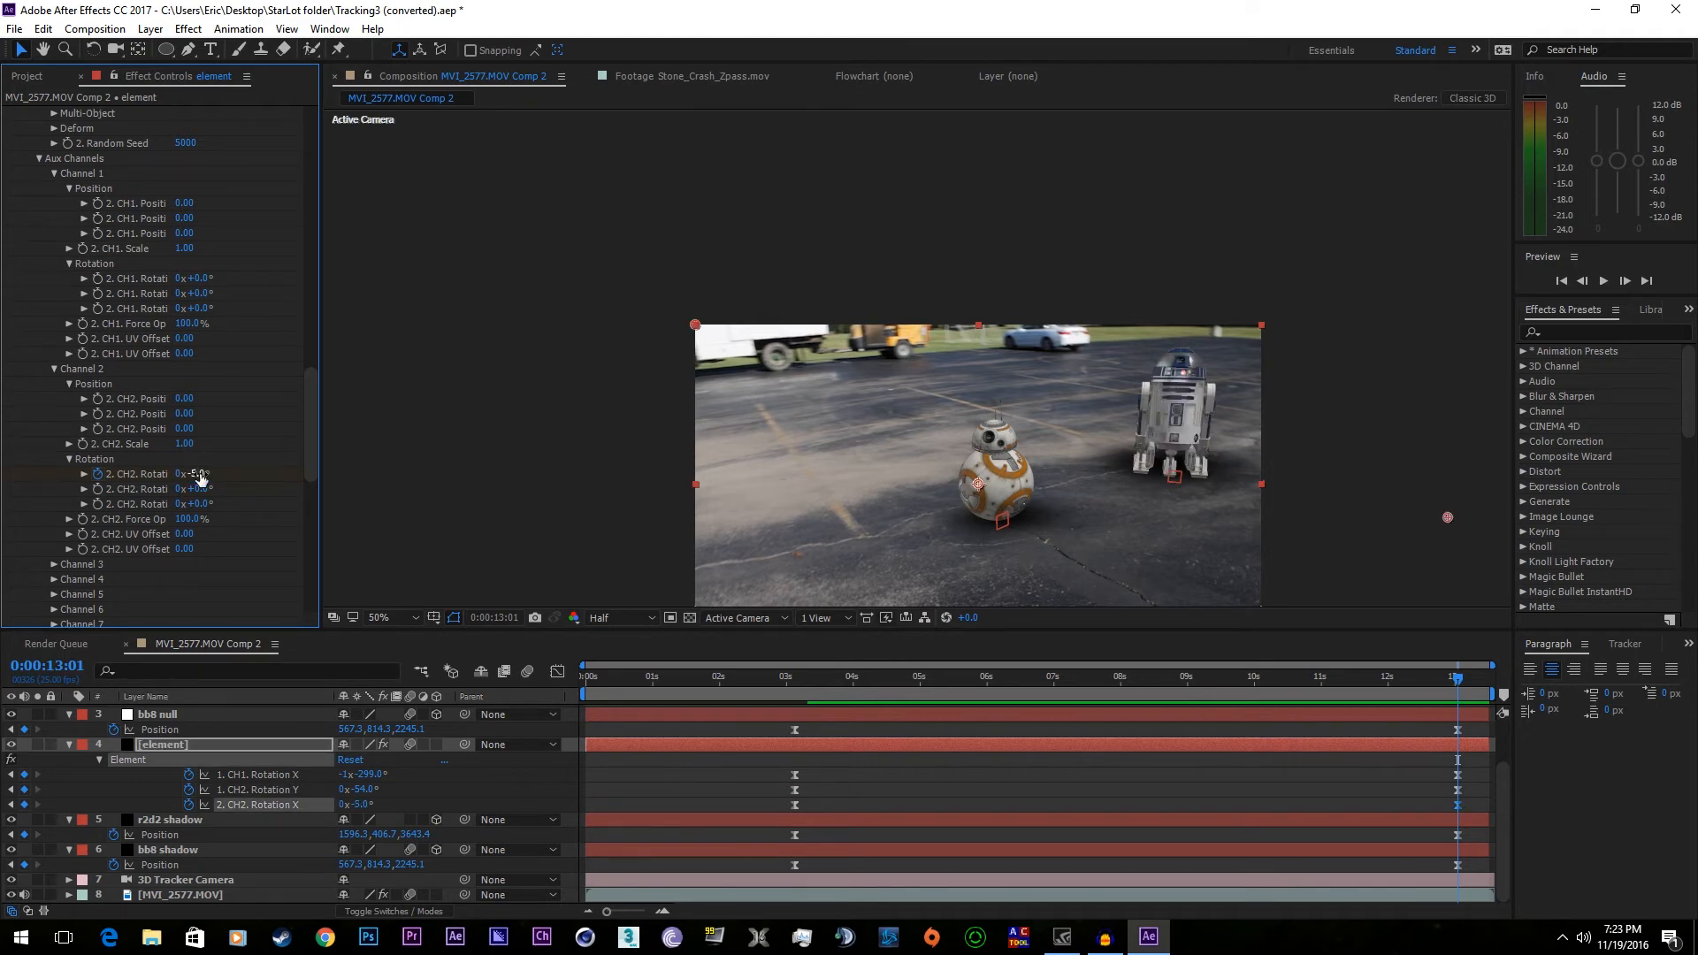
click(191, 475)
text(-10)
key(Return)
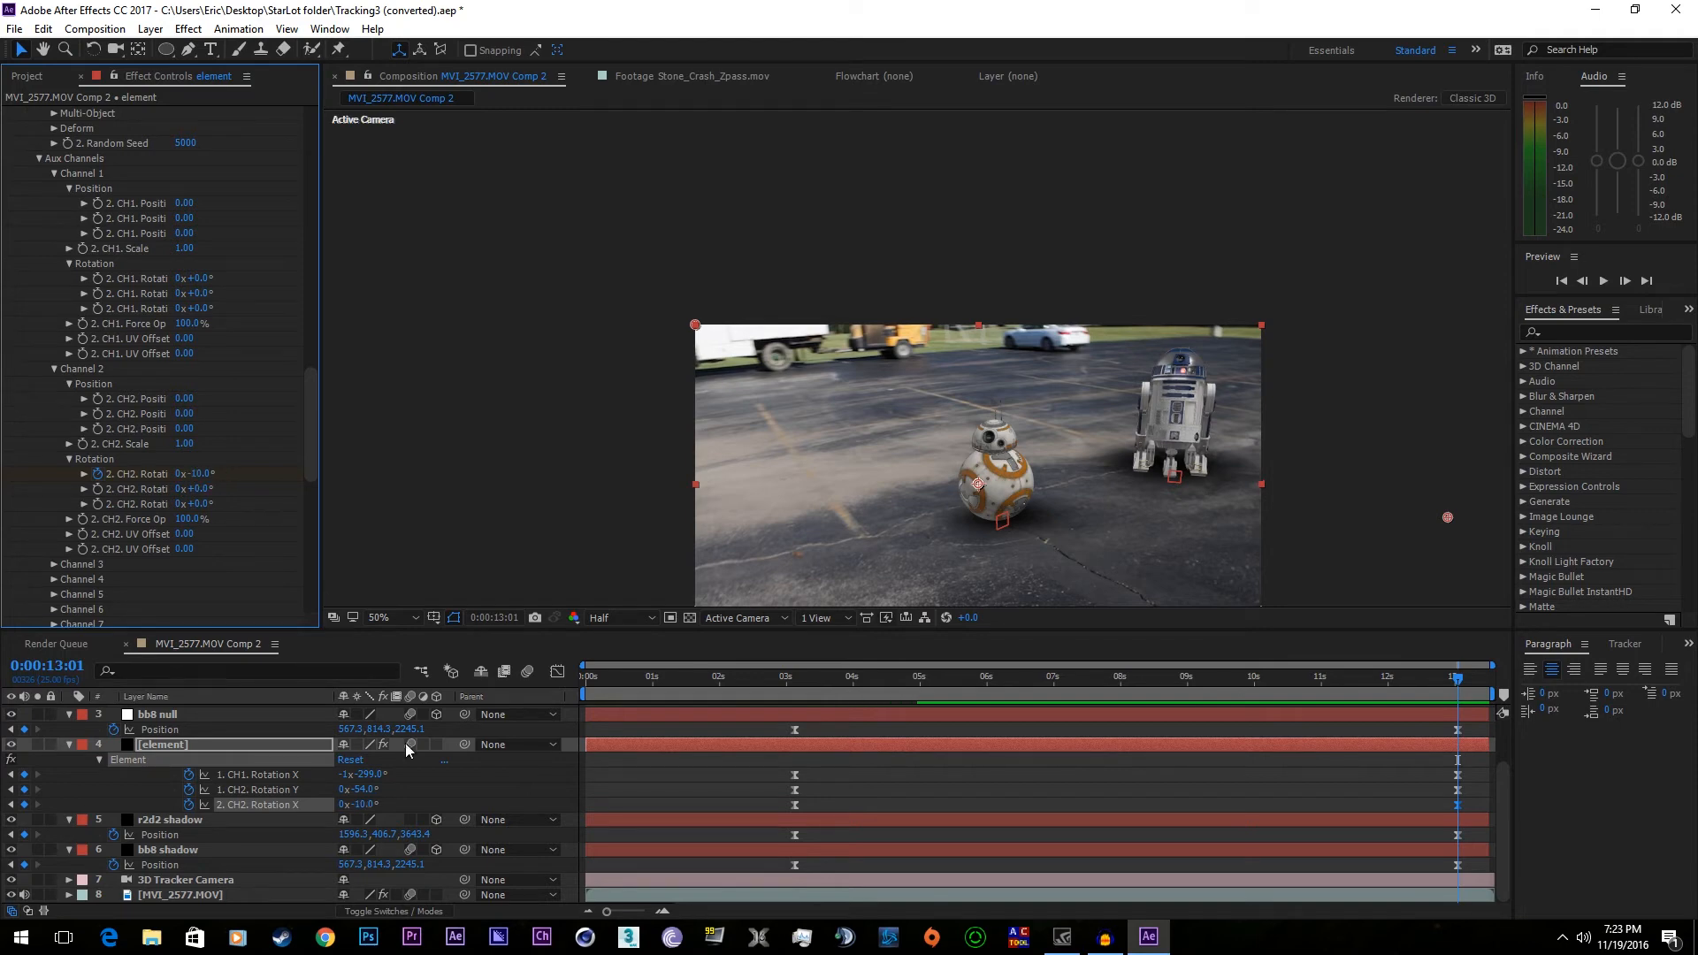
- At 0:00:03:03, try -30° for the element layer's 2. CH2 Rotation X and settle on -25°
click(794, 679)
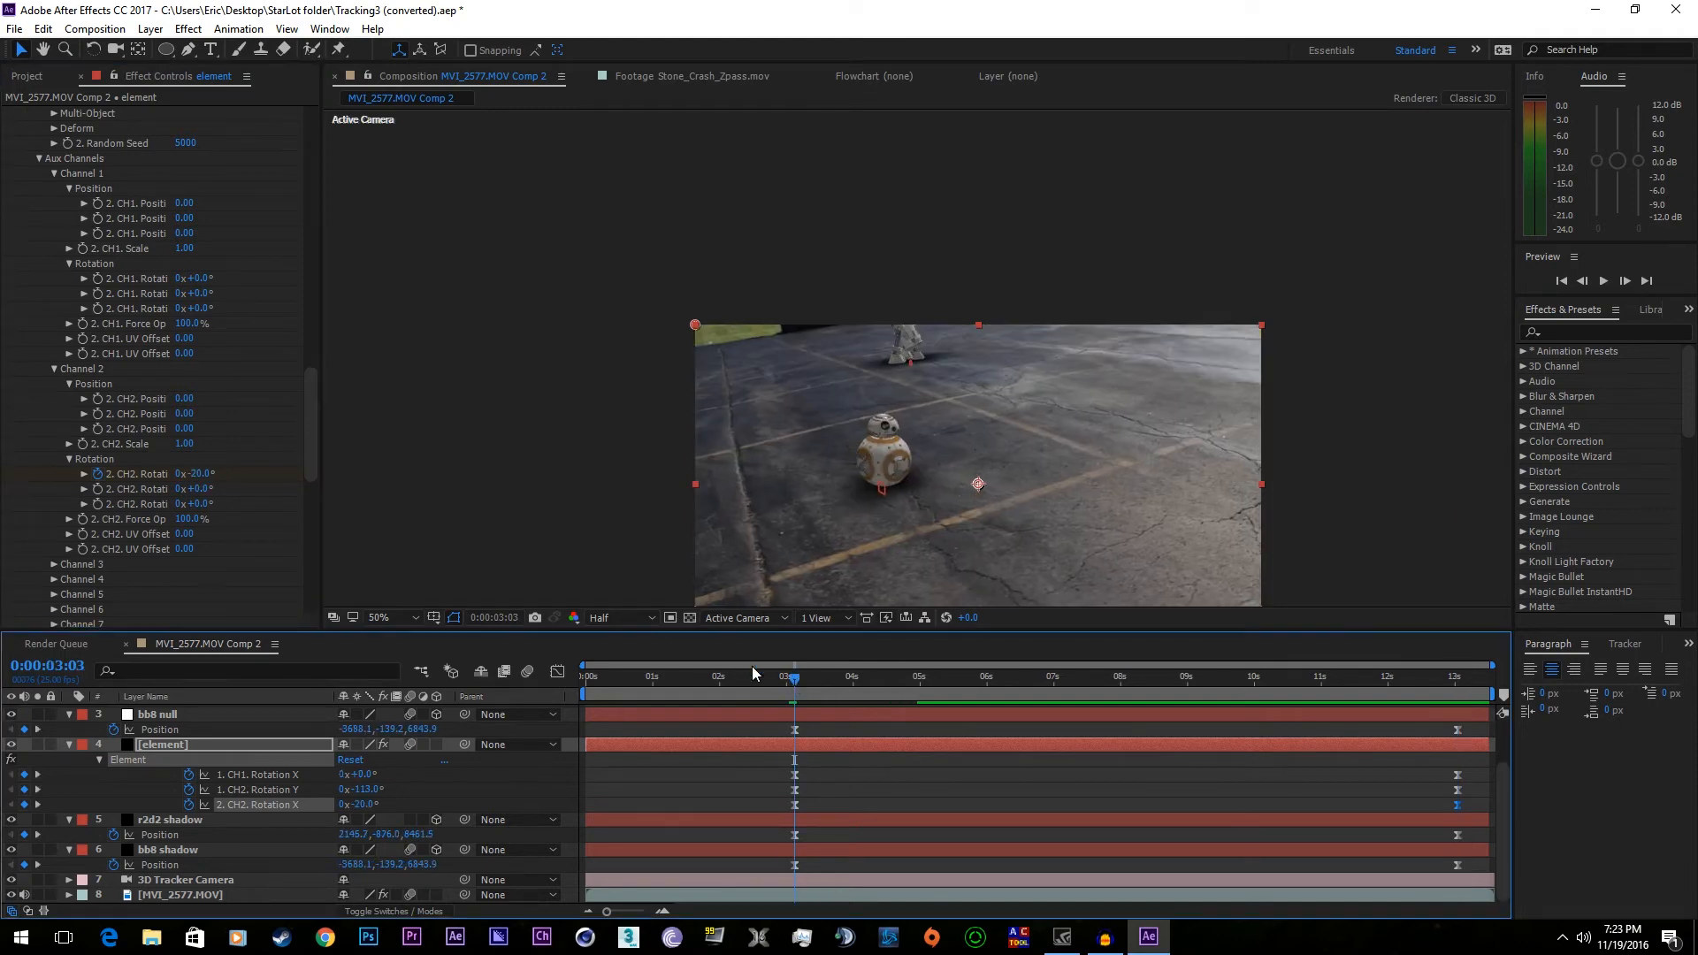
click(196, 474)
text(-30)
key(Return)
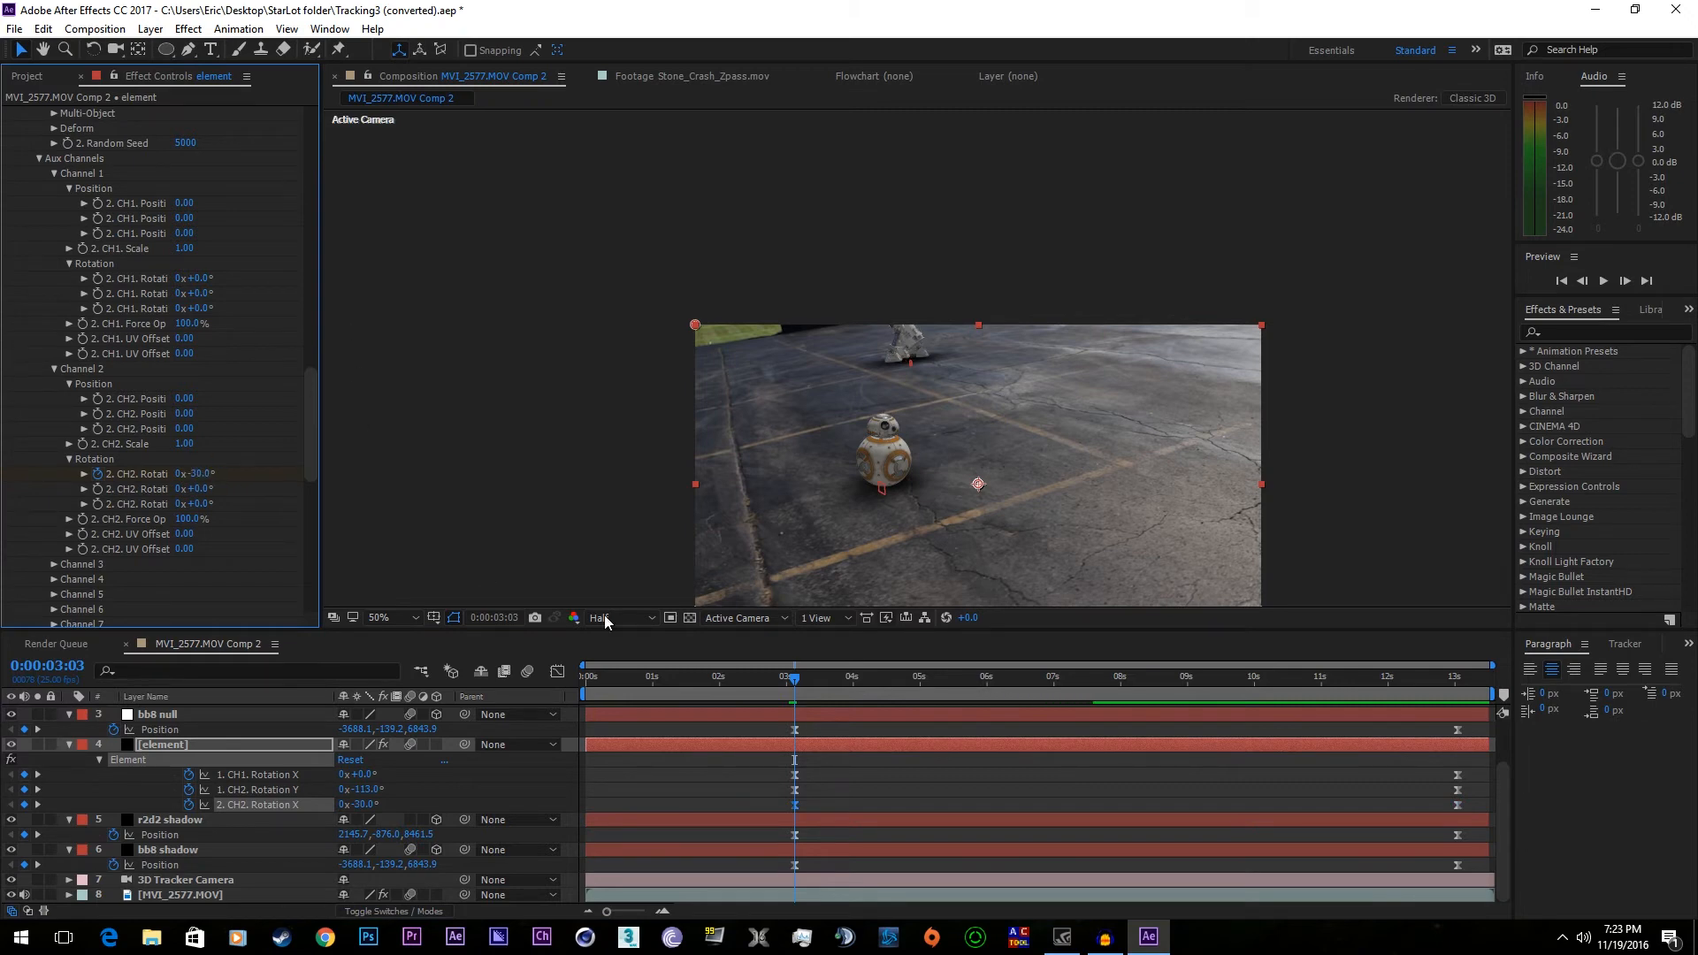
click(196, 474)
text(-25)
key(Return)
- At 0:00:13:01, add a 2. CH1 Rotation Y keyframe of 0° on the element layer and apply Easy Ease to it
drag(803, 678, 1358, 709)
drag(1254, 725, 1457, 705)
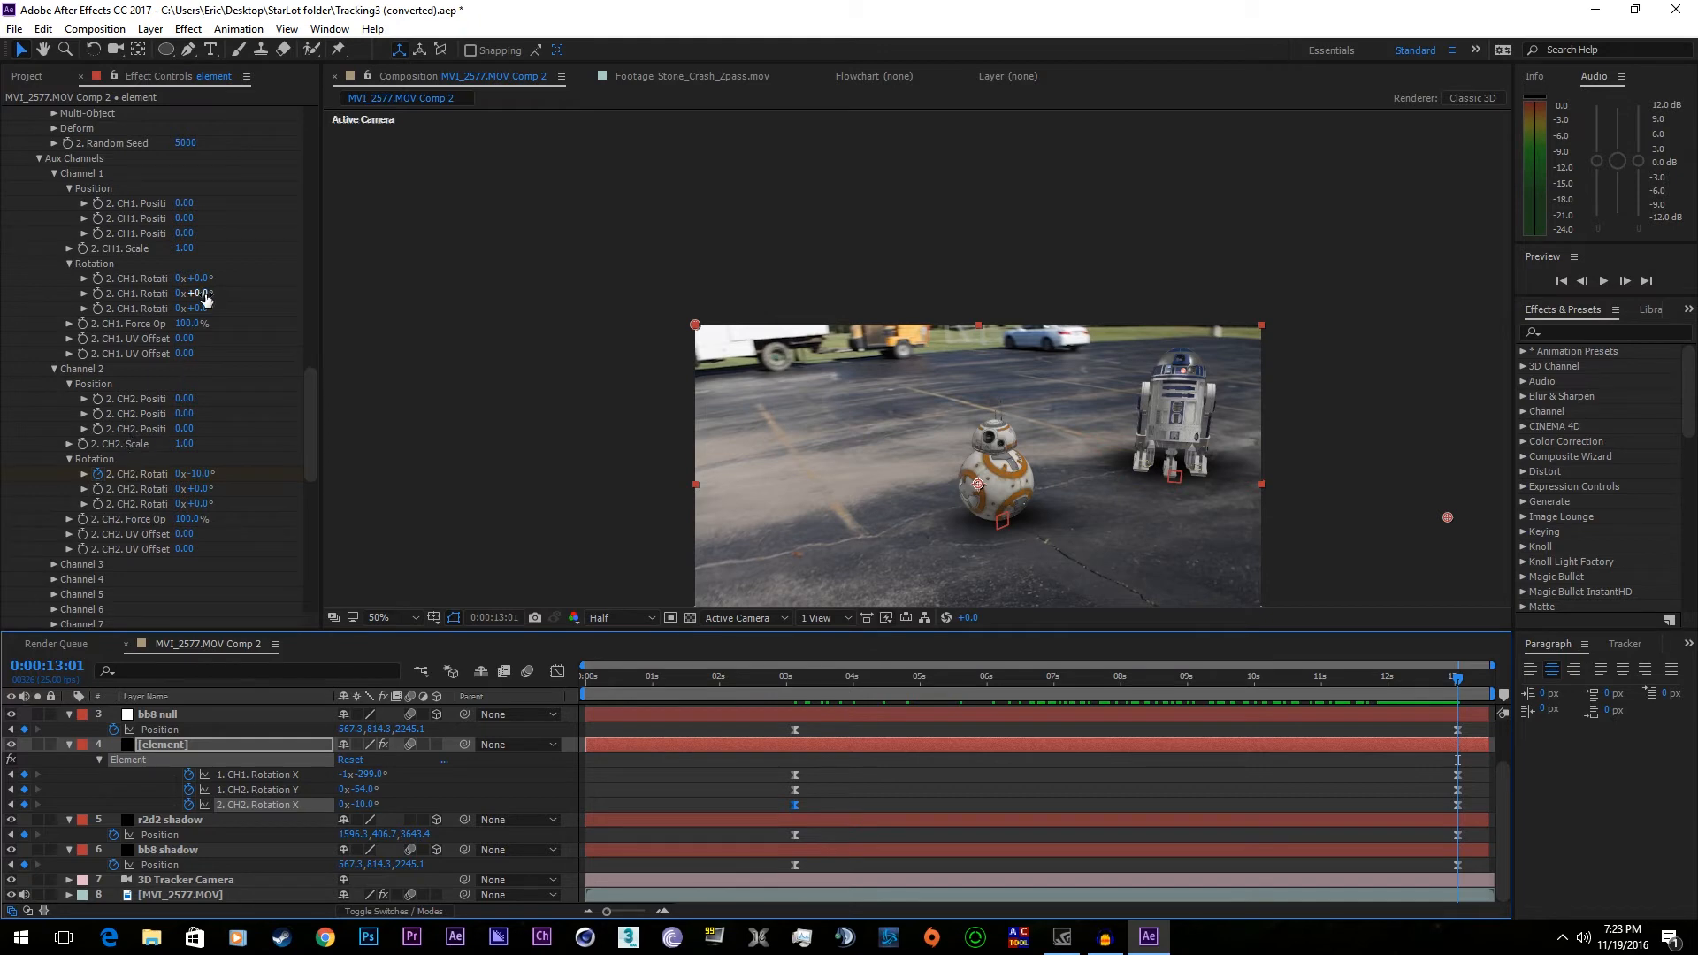
drag(204, 296, 176, 294)
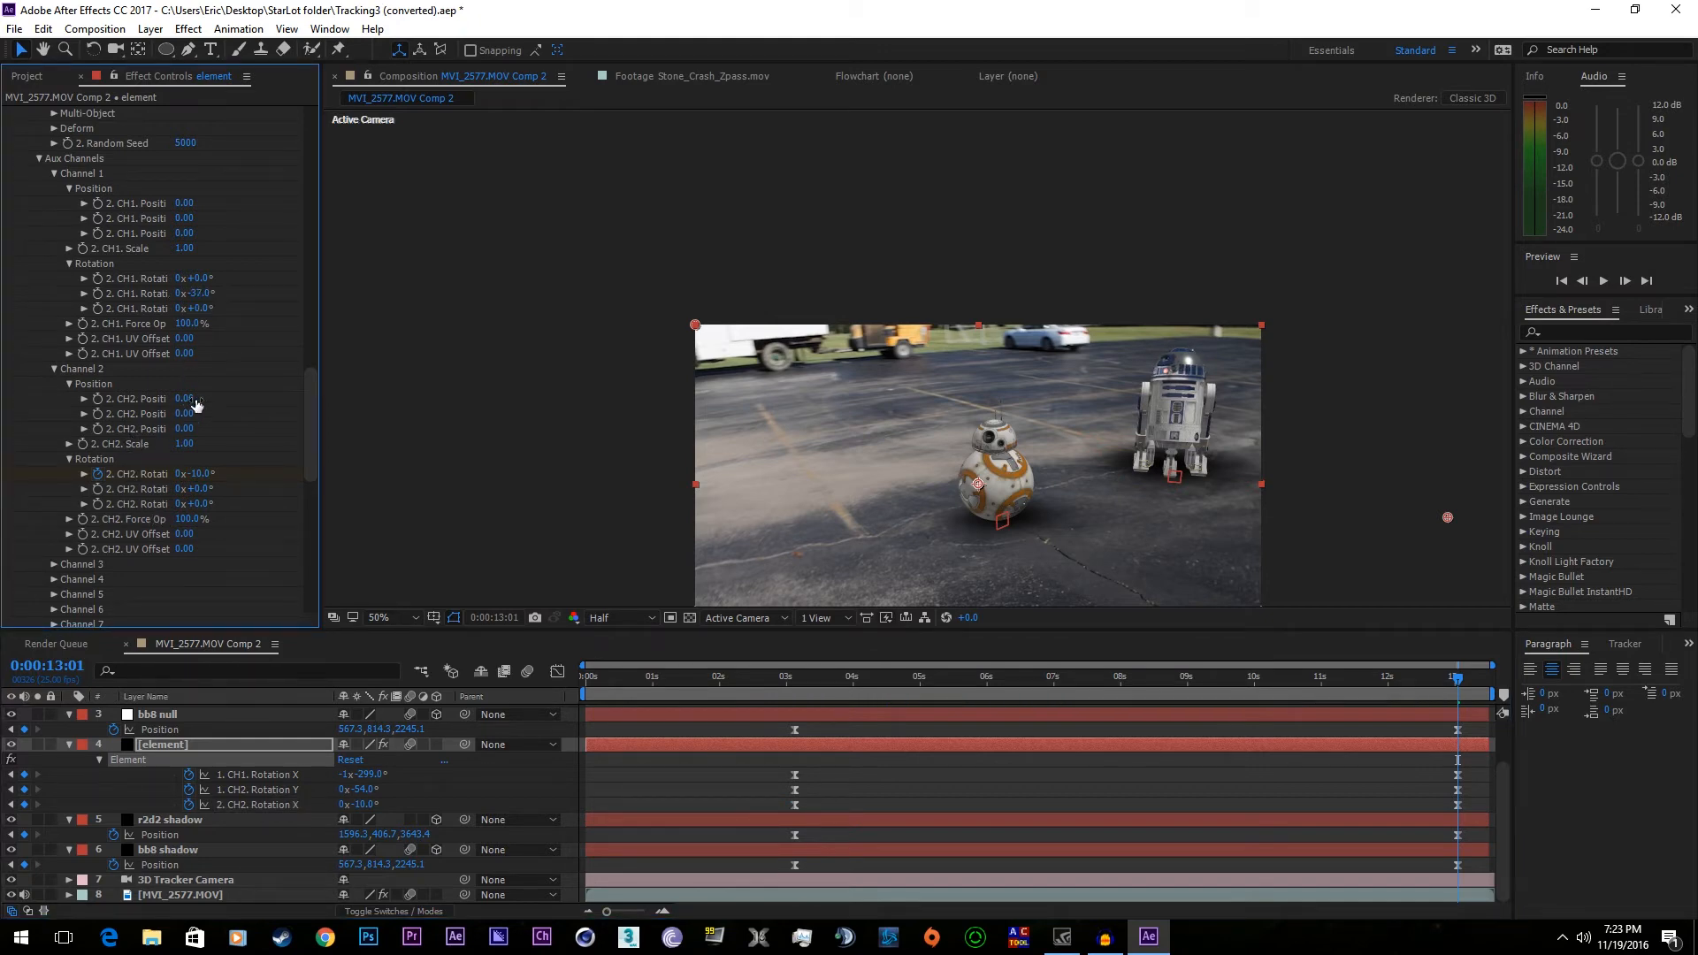
mouse_move(190, 294)
mouse_down()
mouse_move(254, 313)
mouse_move(196, 306)
mouse_up()
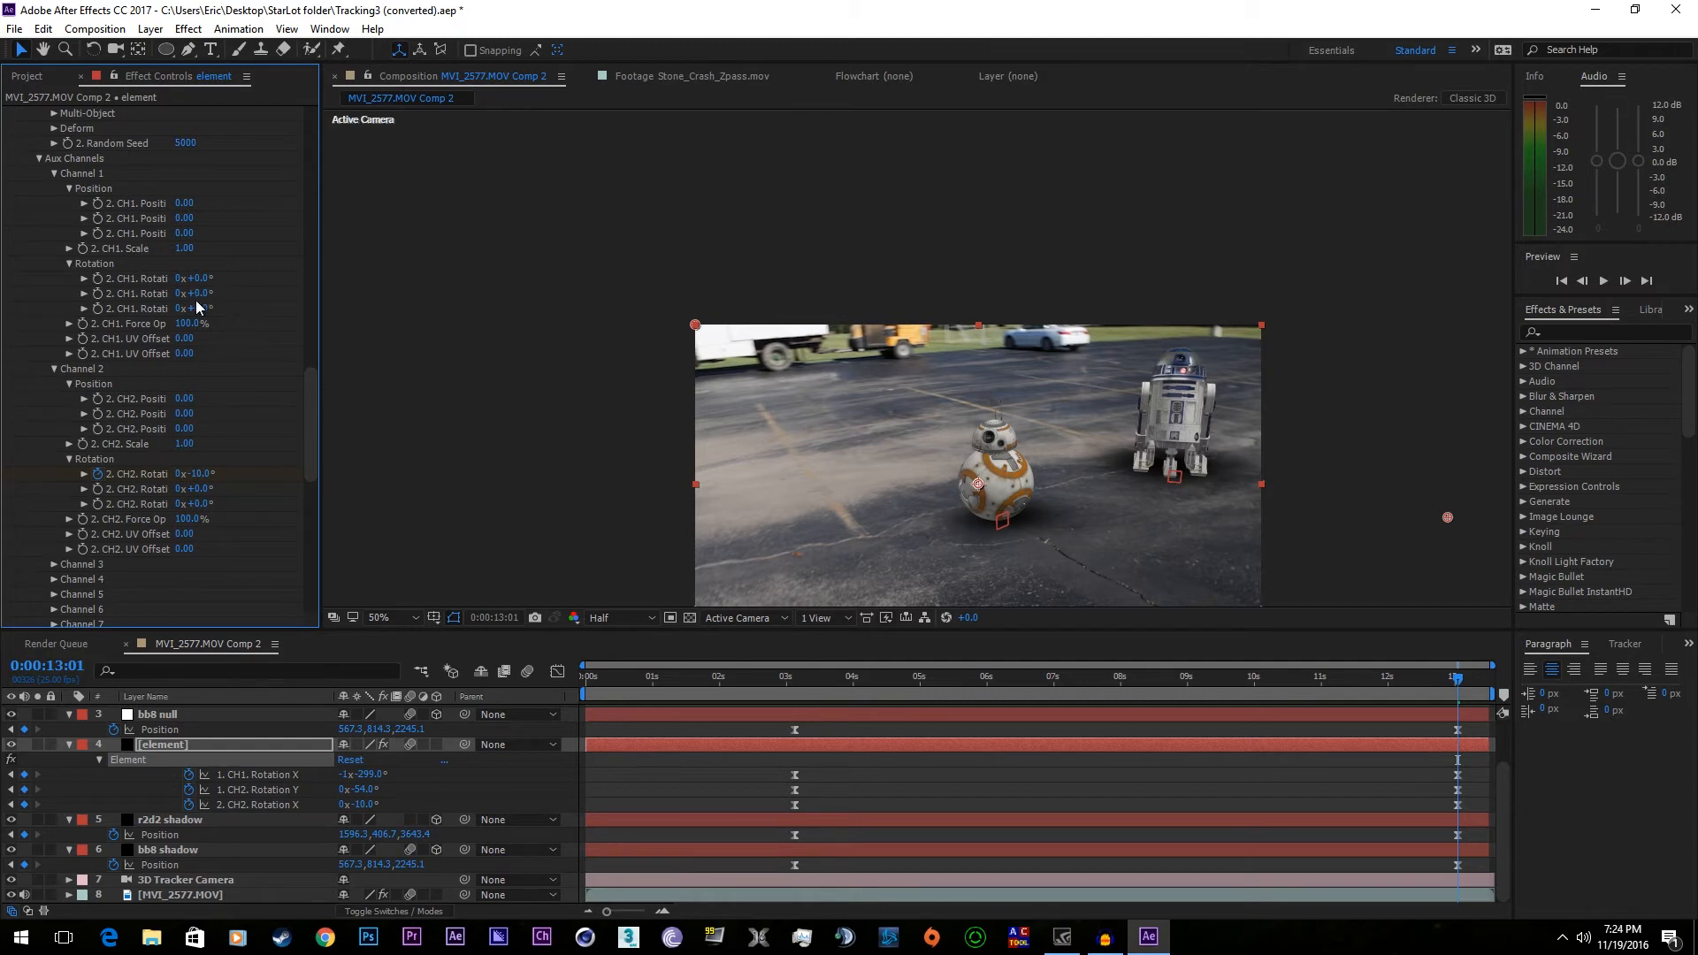
click(97, 294)
key(u)
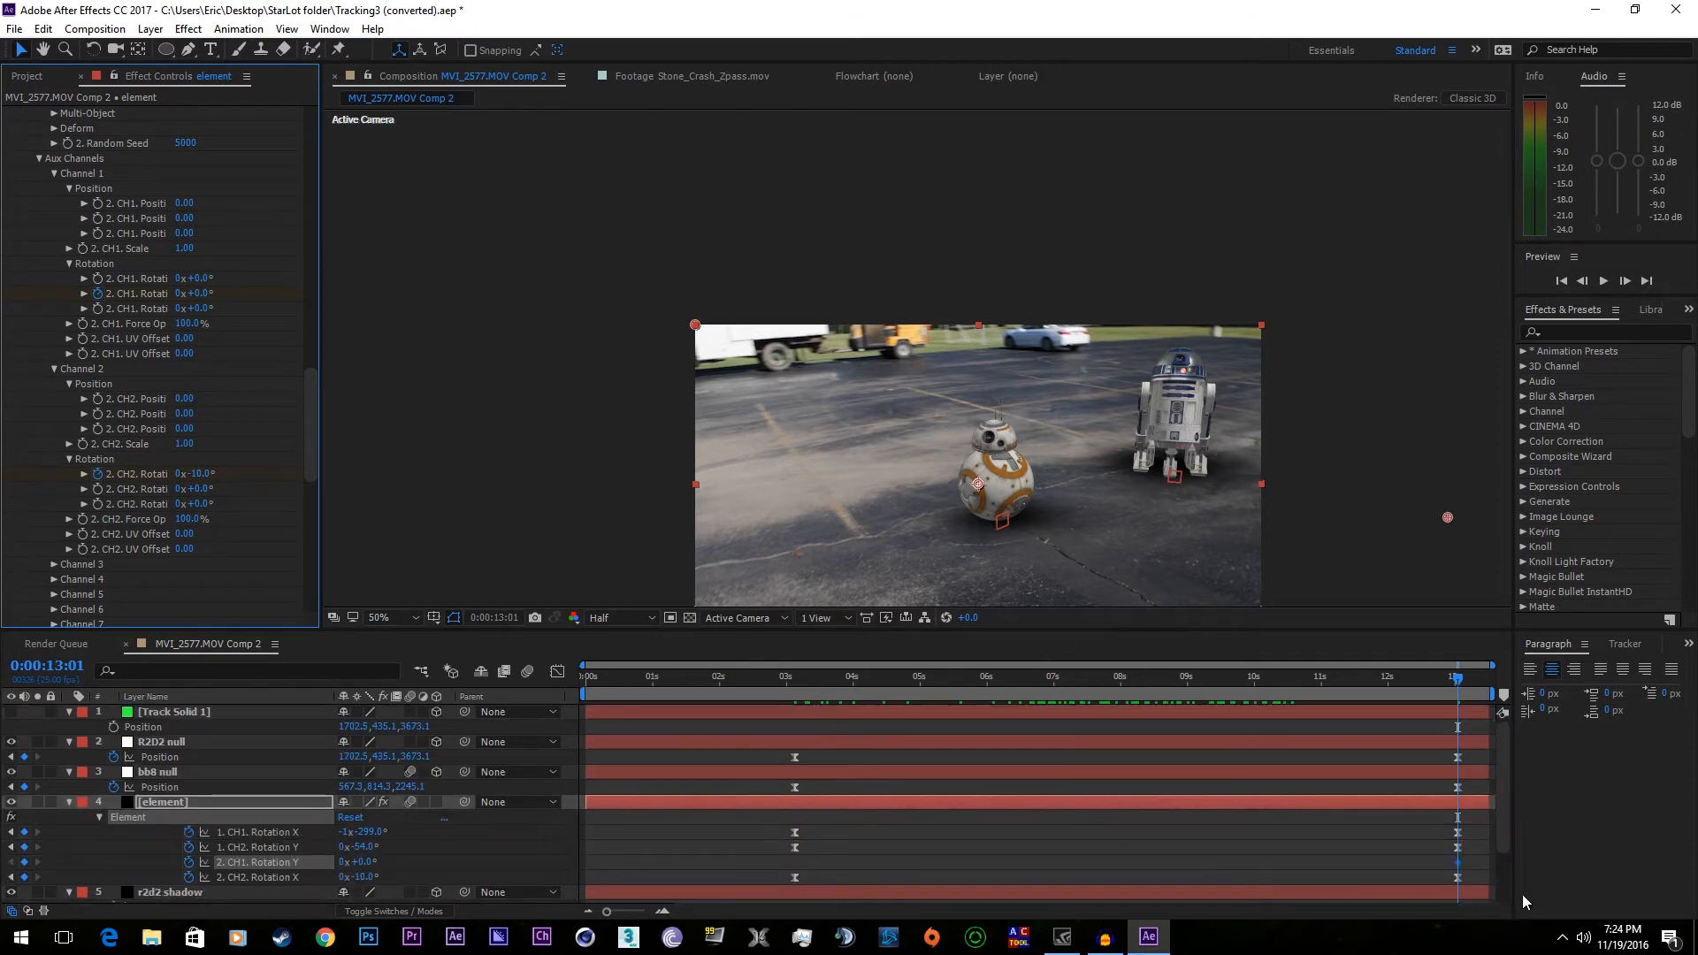
right_click(1457, 861)
mouse_move(1530, 848)
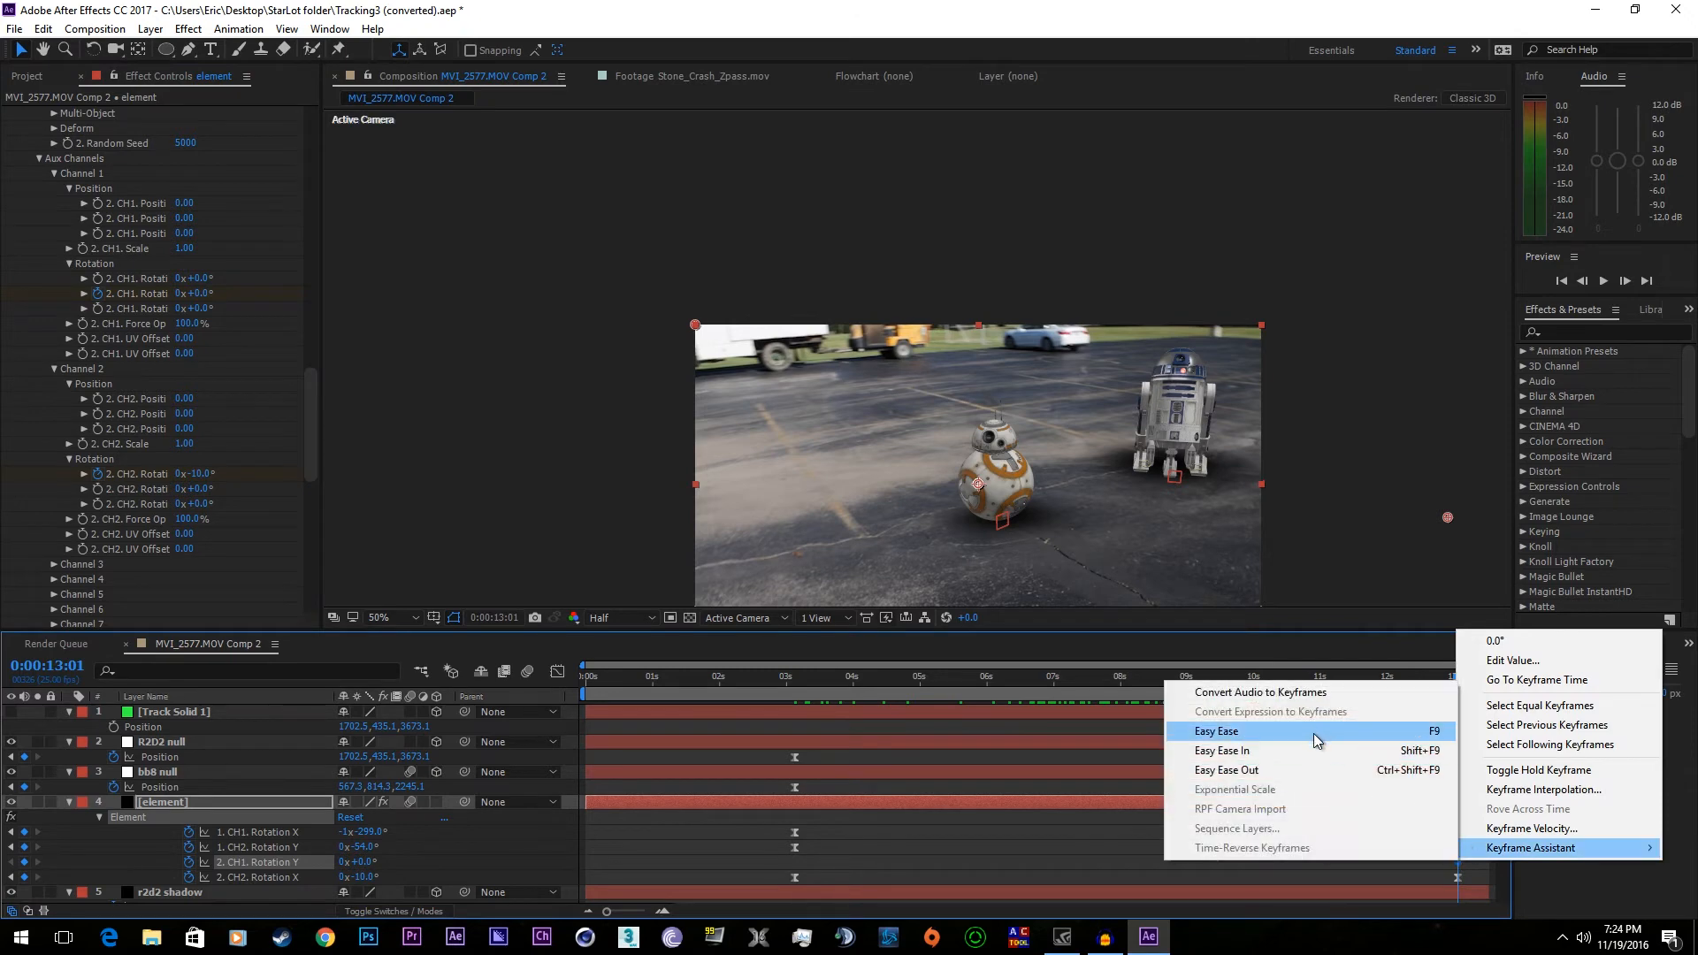
click(1313, 734)
- At 0:00:03:03, set the element layer's 2. CH1 Rotation Y to -83° and make the work area start there
click(796, 679)
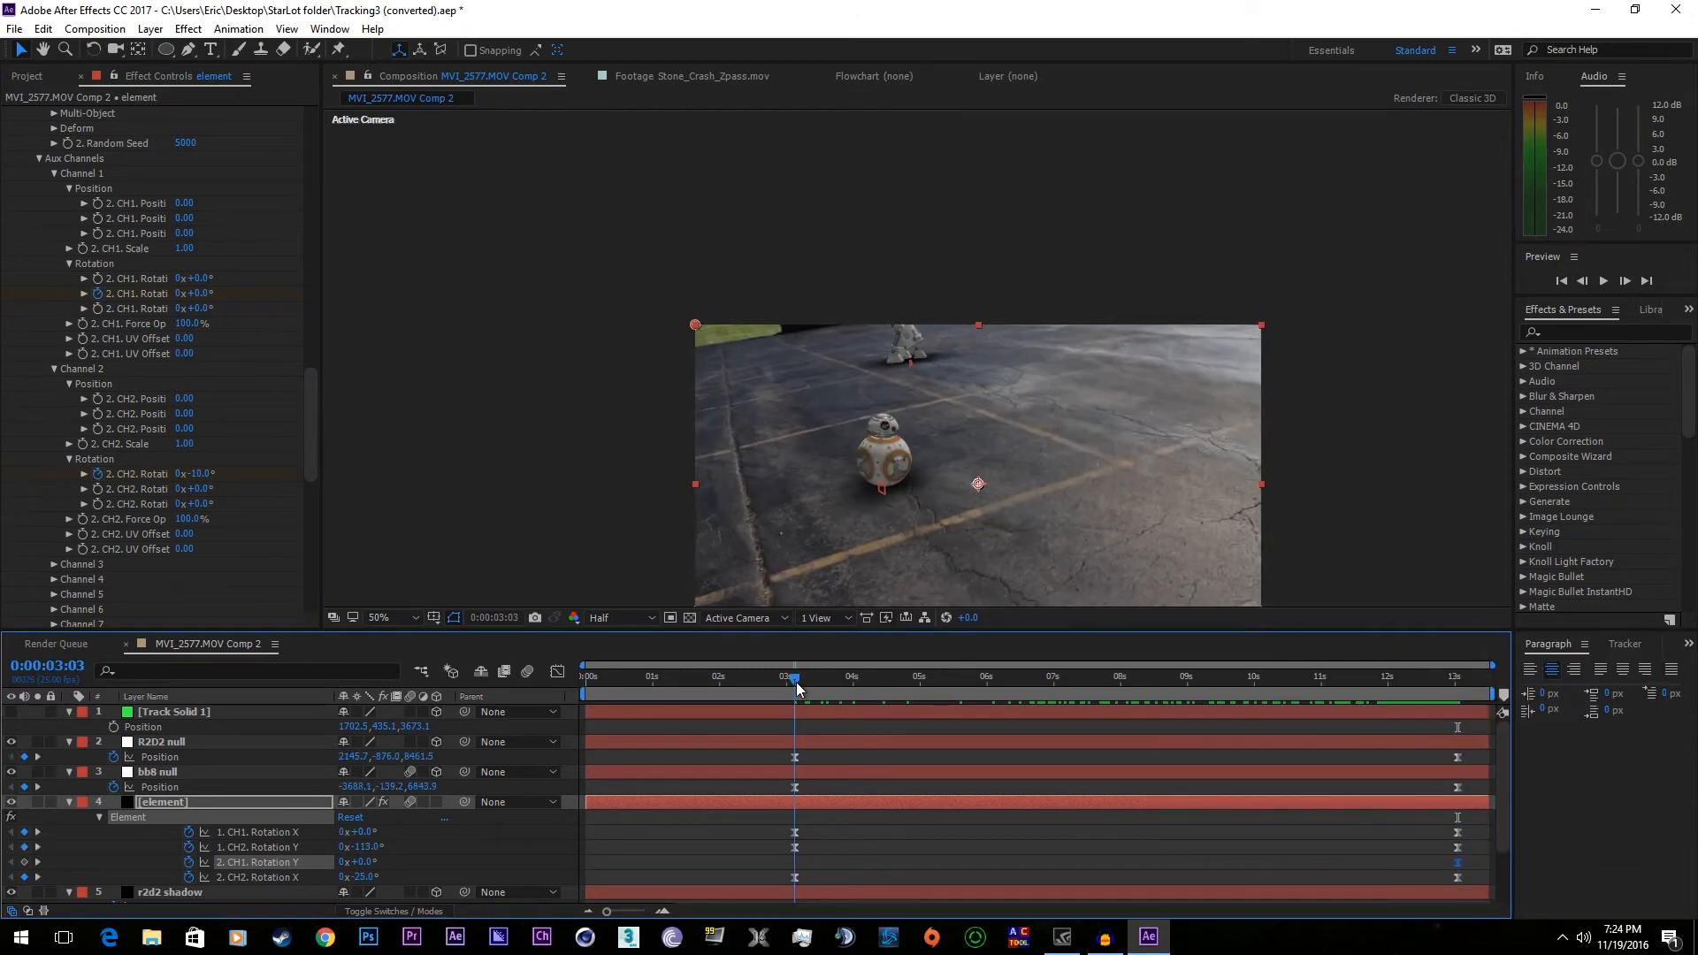
drag(796, 688, 794, 688)
drag(197, 295, 164, 294)
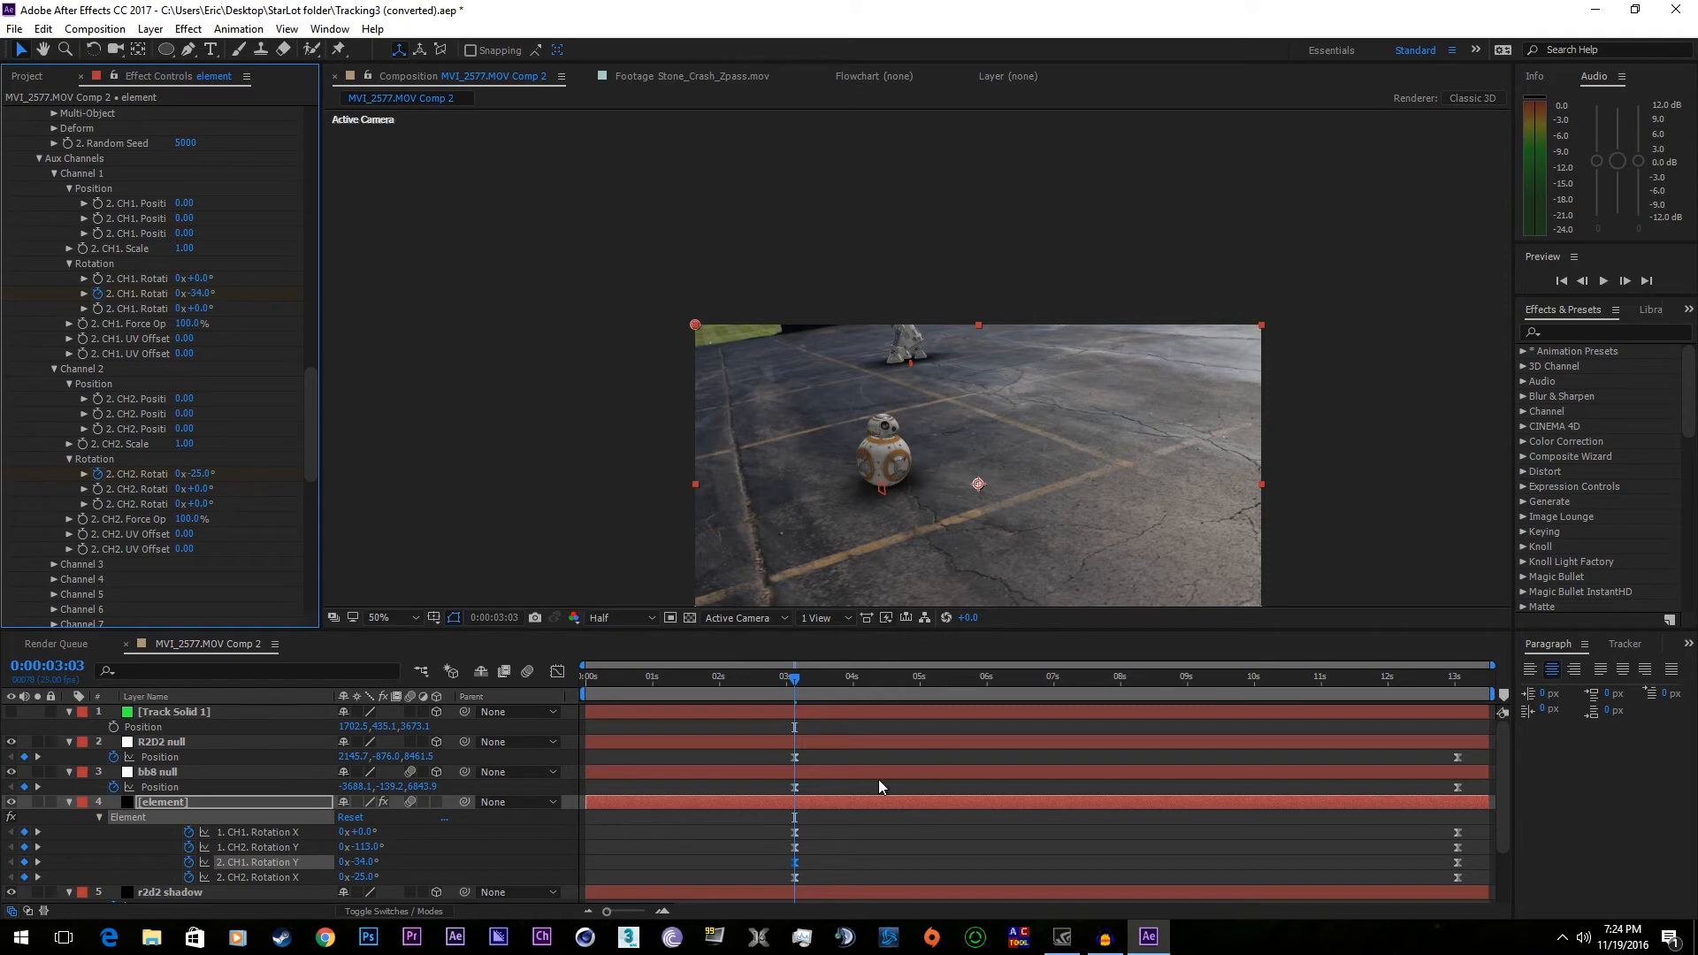
drag(935, 690, 974, 687)
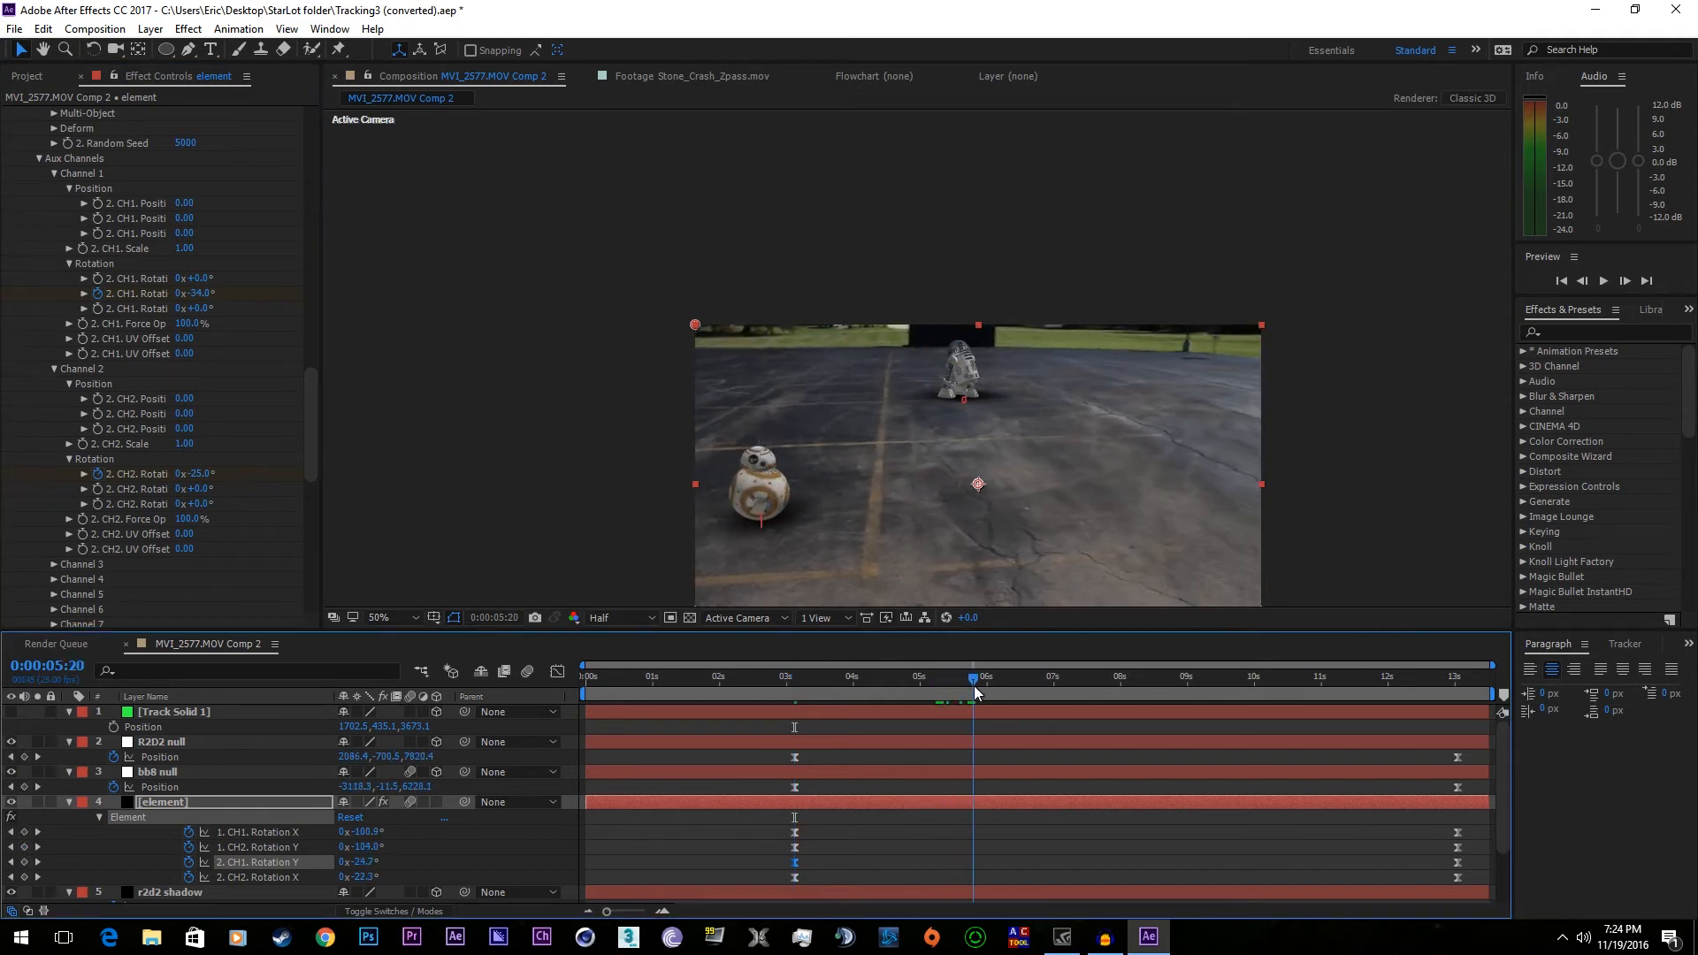
click(795, 679)
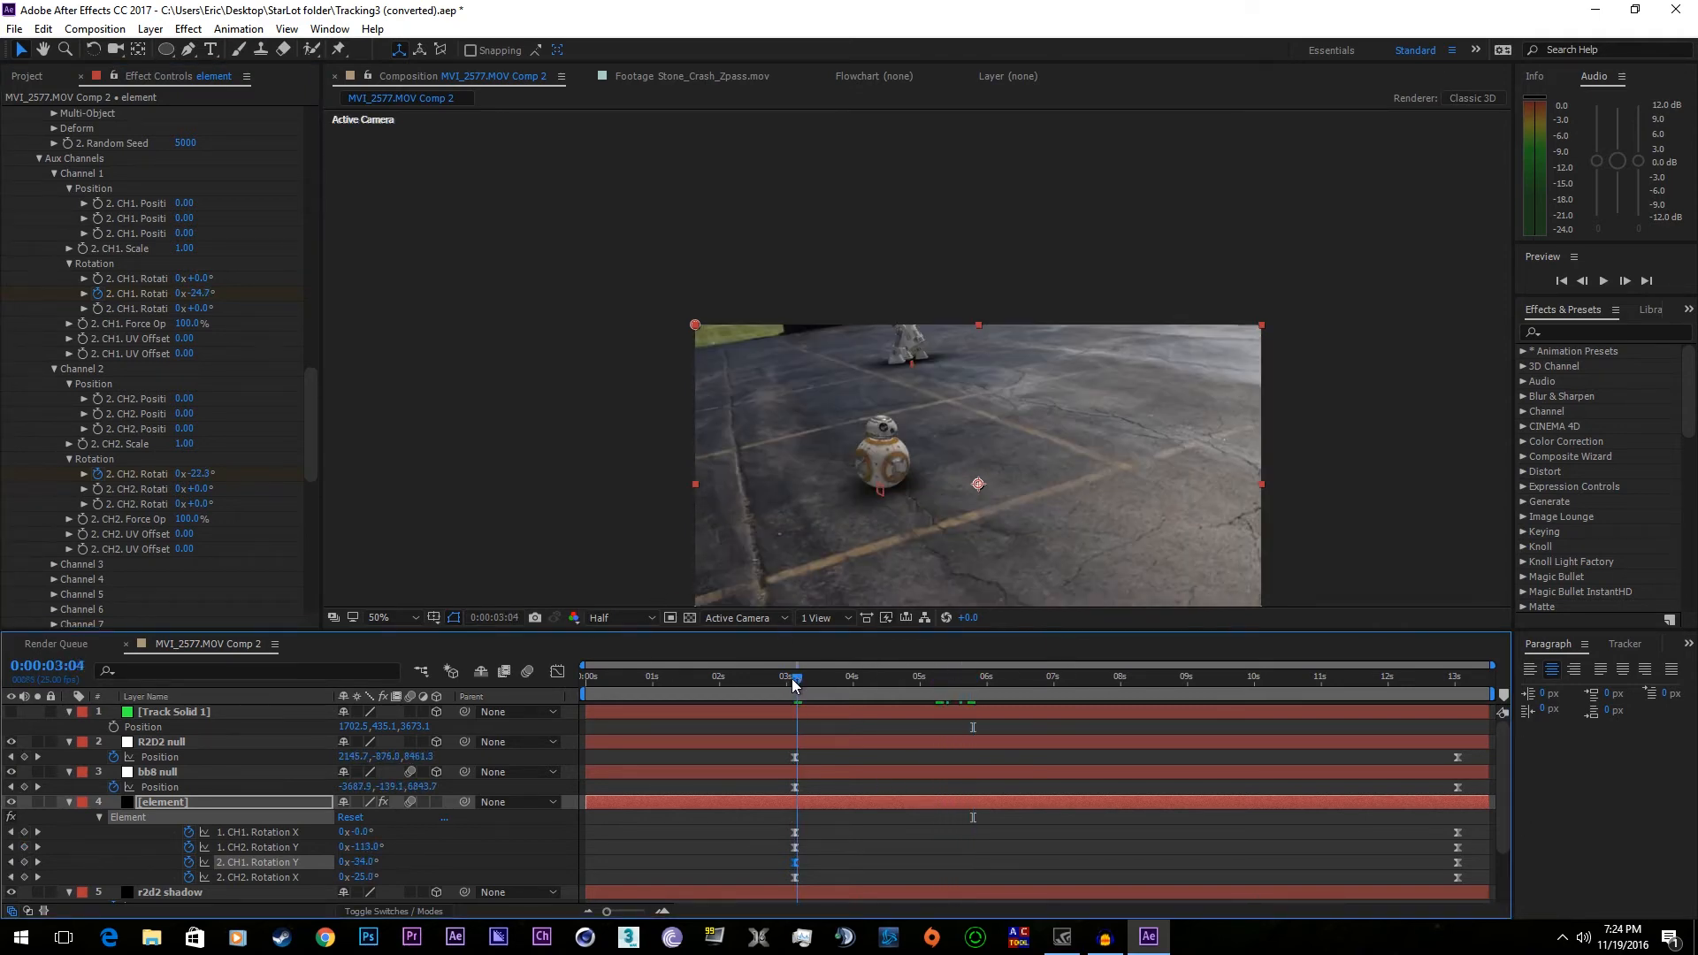
drag(195, 293, 181, 293)
drag(784, 665, 794, 769)
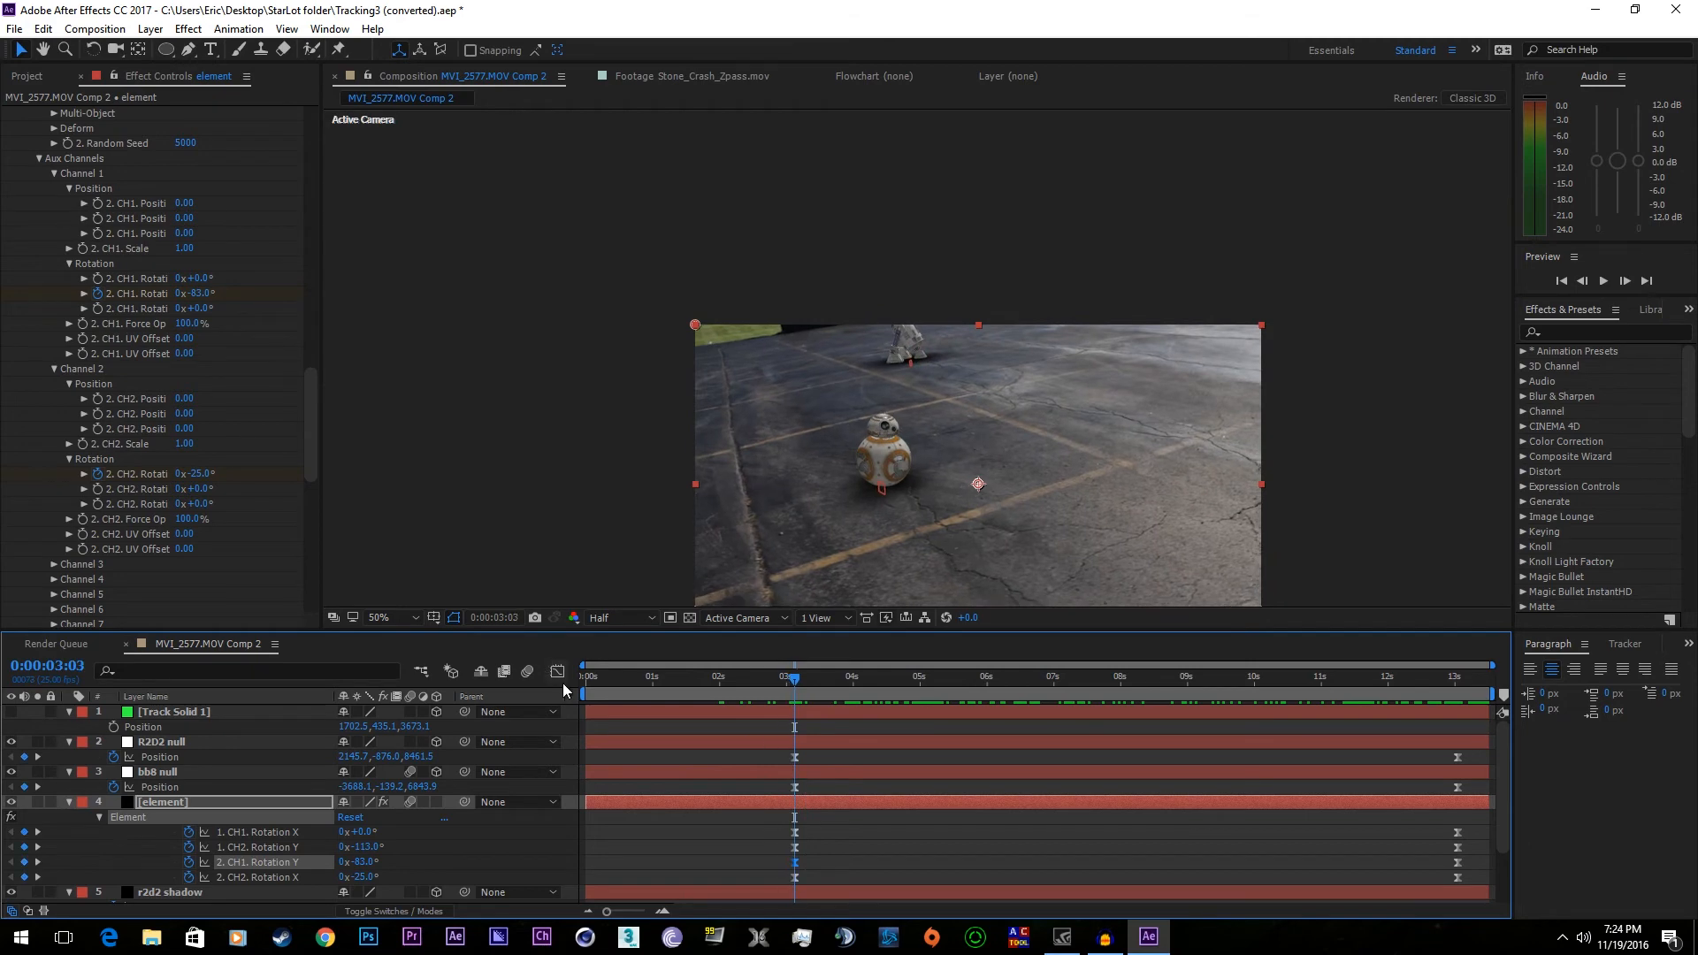
drag(581, 694, 792, 707)
- At 0:00:11:24, add a parallel, shadow-casting light and place it outside the frame on R2D2's side, aimed back toward R2D2
click(1386, 676)
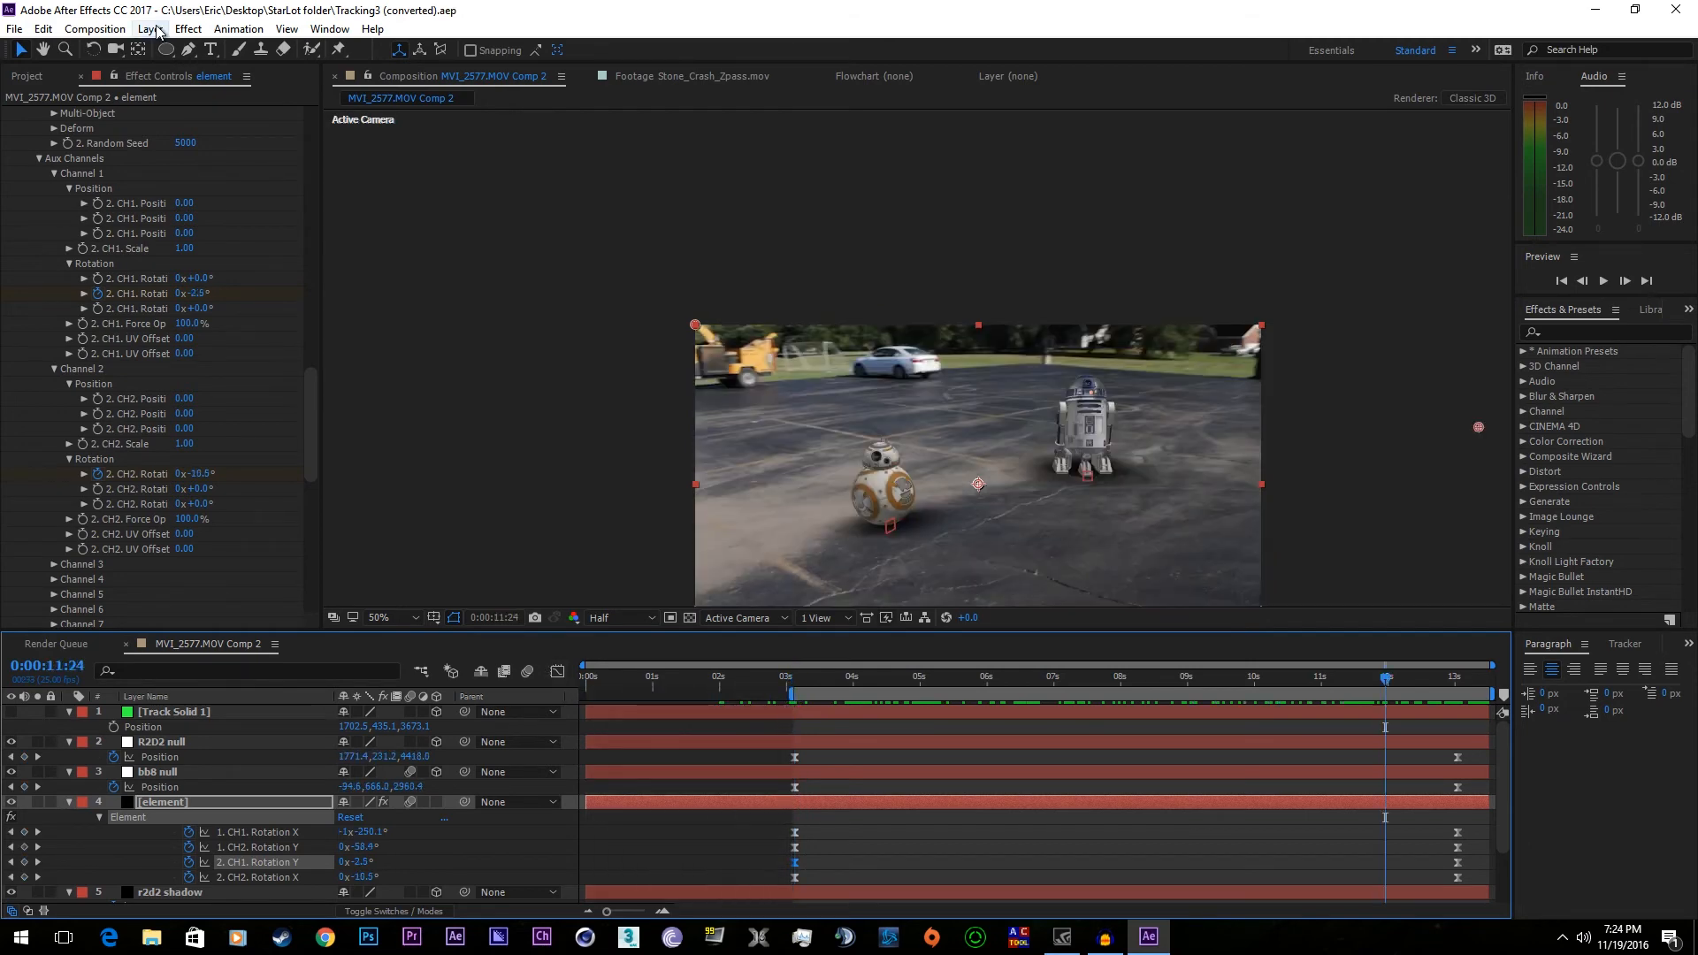
click(189, 29)
mouse_move(151, 29)
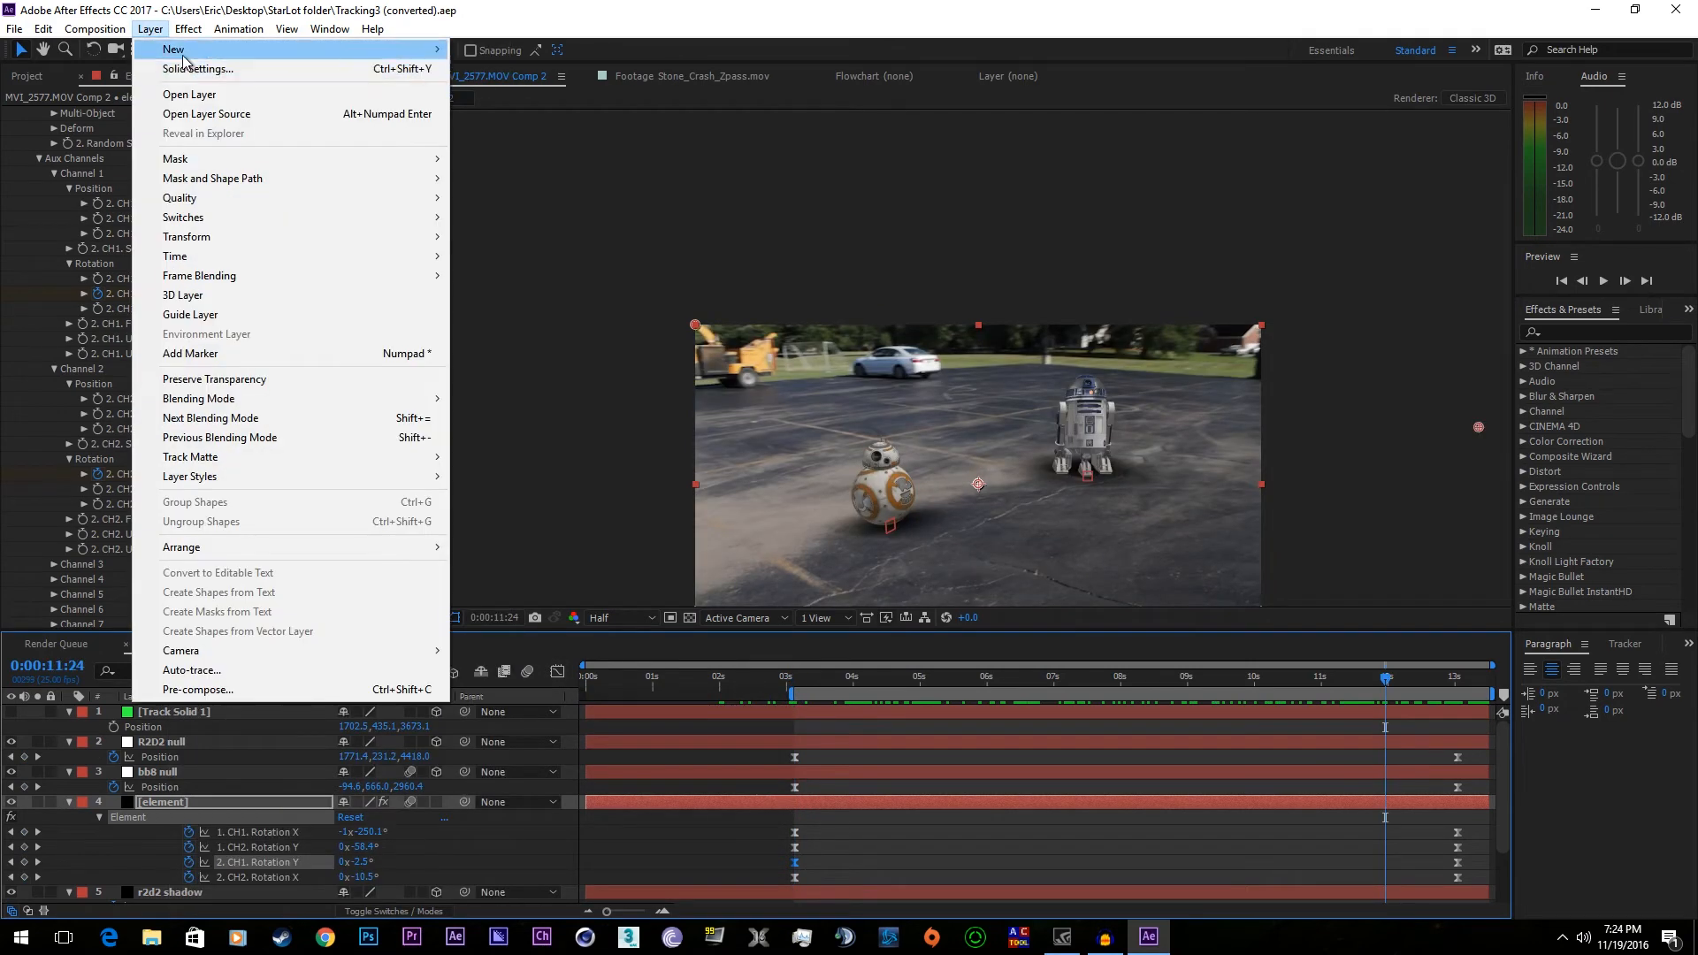
mouse_move(190, 49)
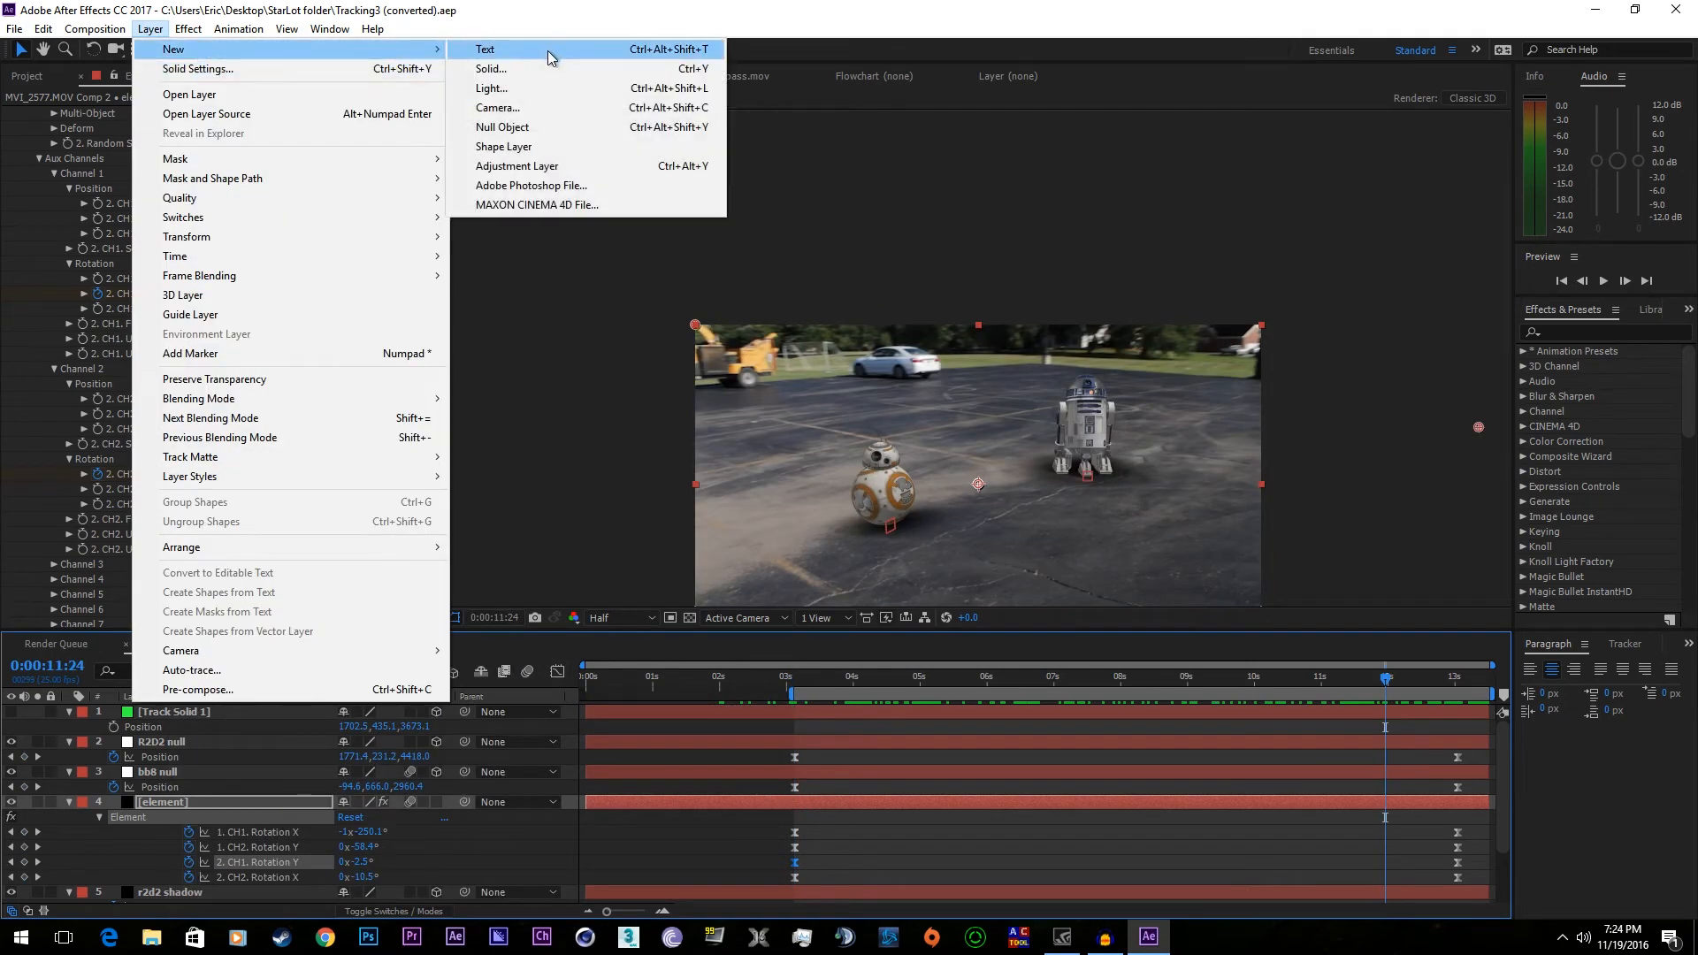
click(541, 89)
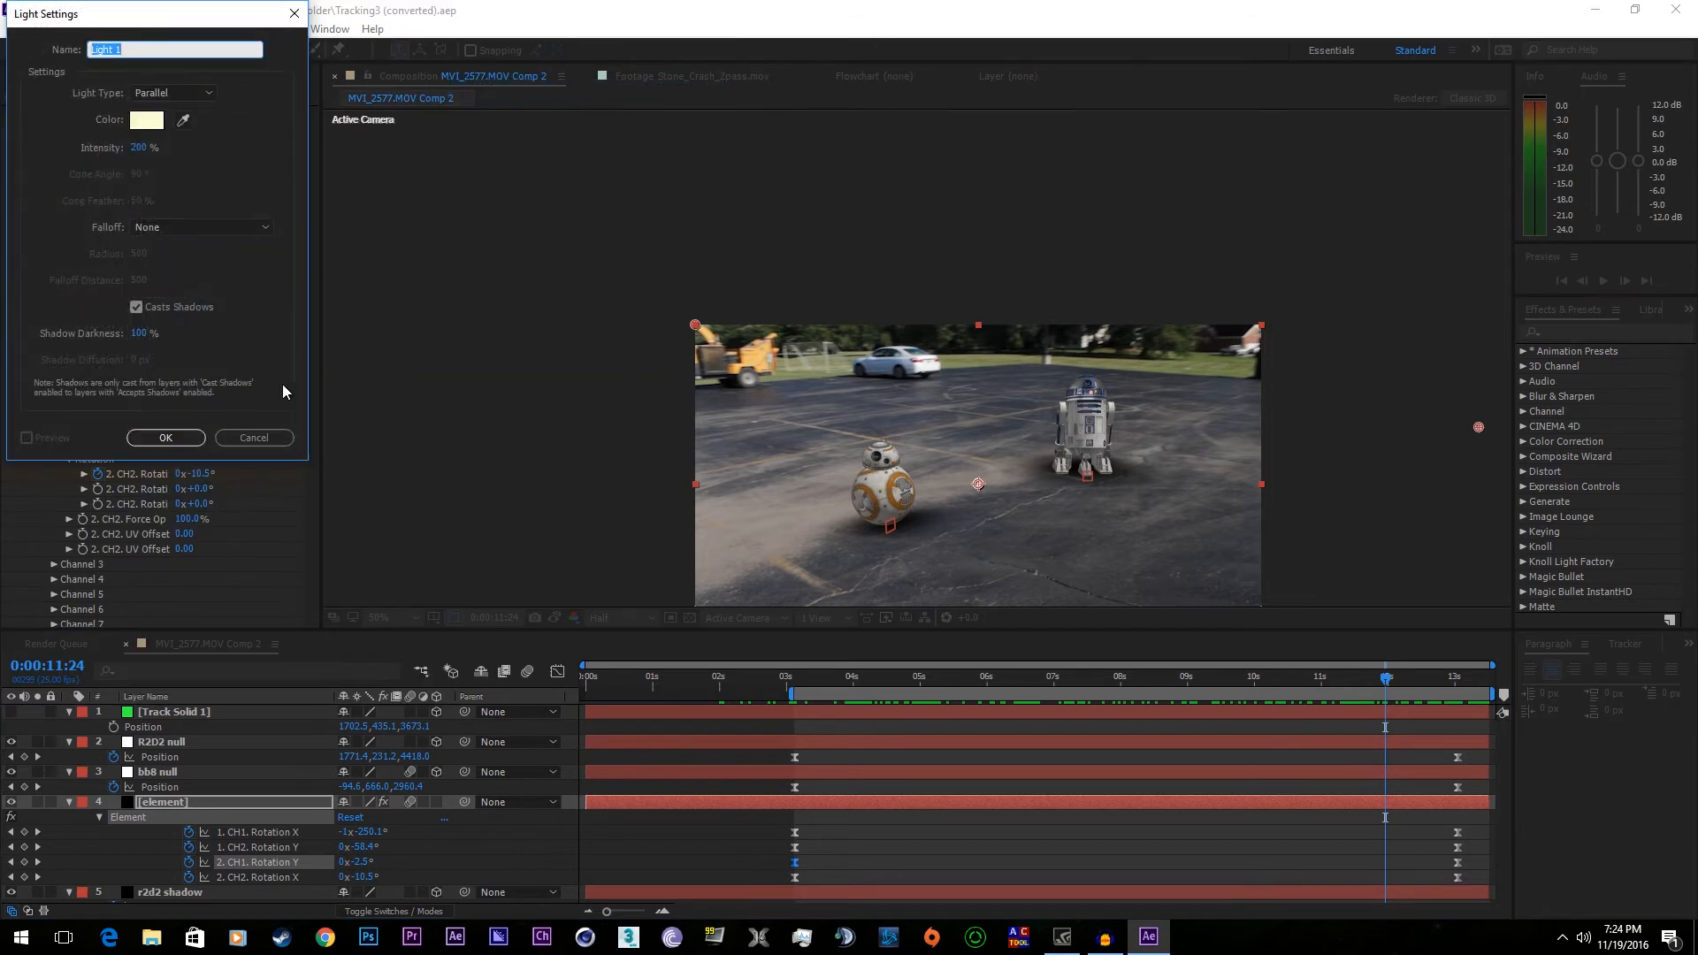
click(166, 436)
drag(979, 483, 651, 438)
drag(1027, 452, 1411, 492)
- Enable Shadows in the Element effect's render settings on the element layer
scroll(214, 788, down, 2)
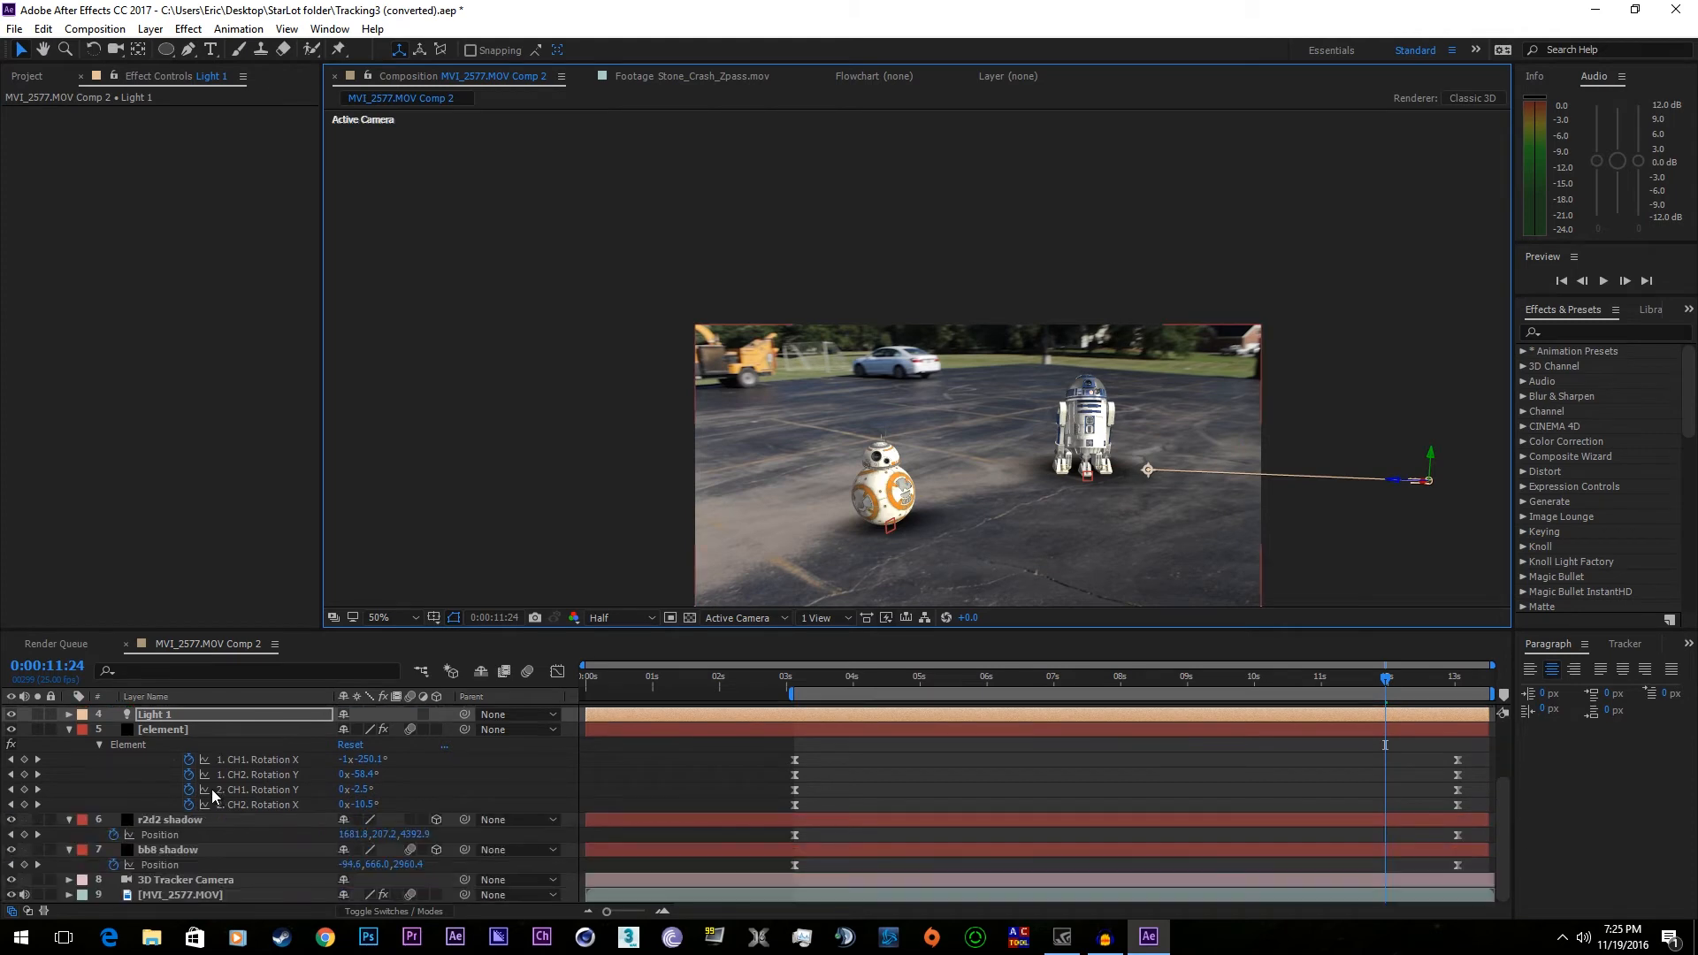
click(171, 727)
scroll(108, 534, down, 10)
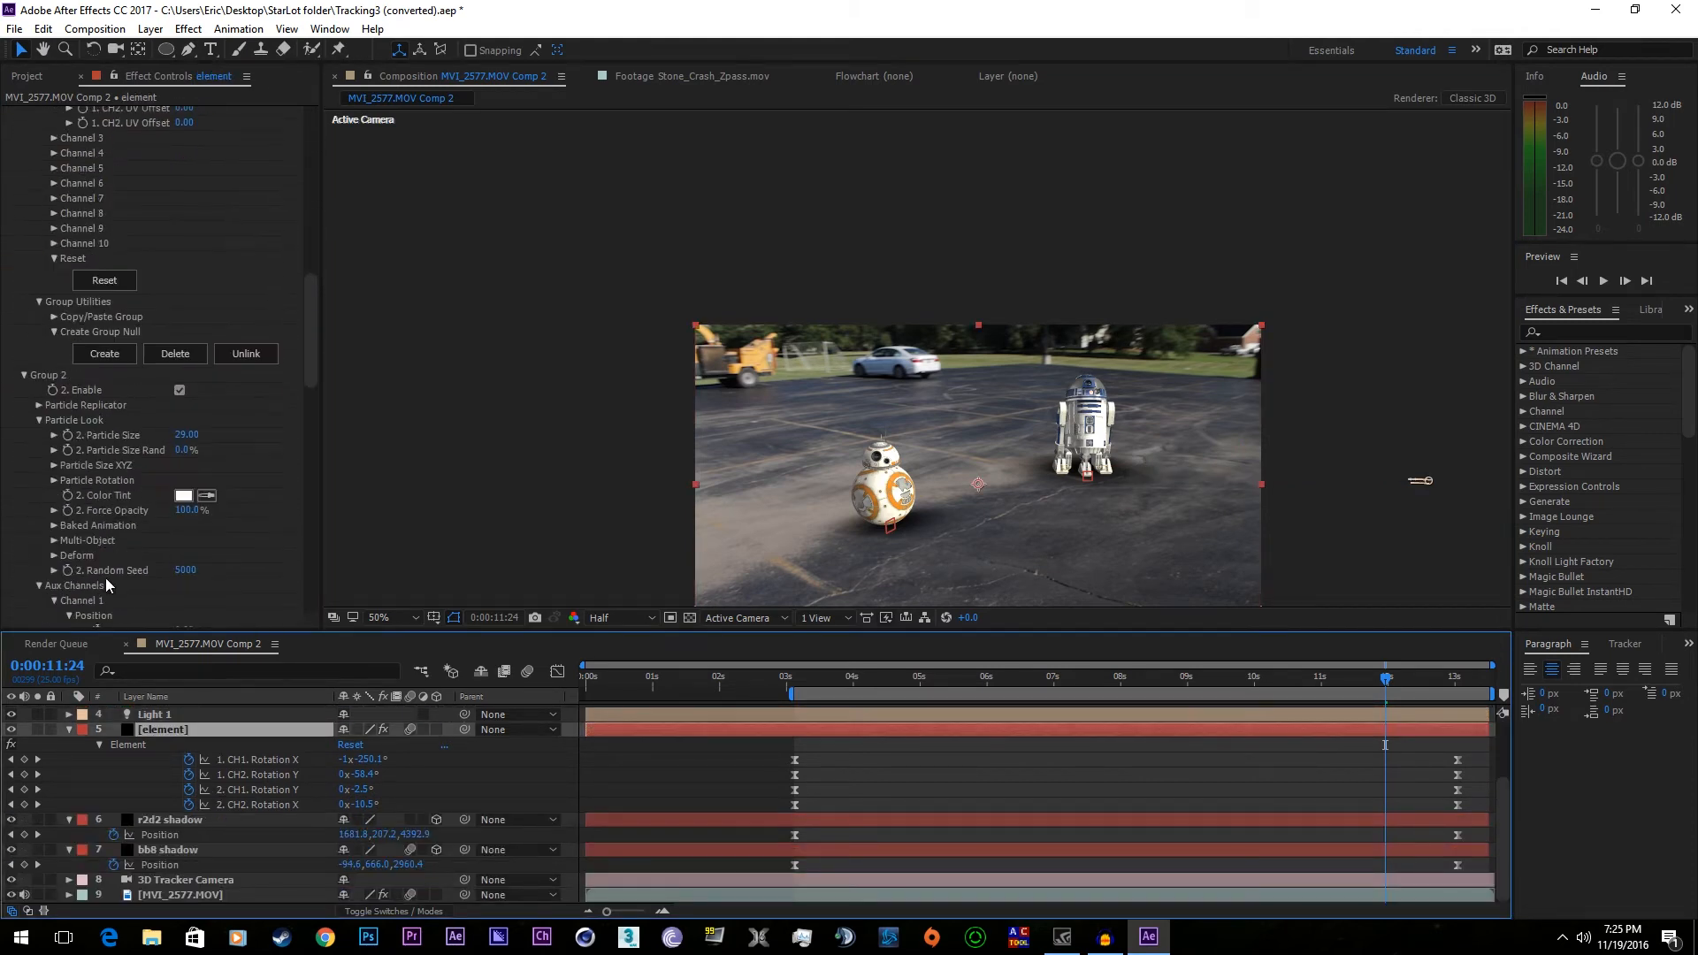
scroll(92, 578, down, 3)
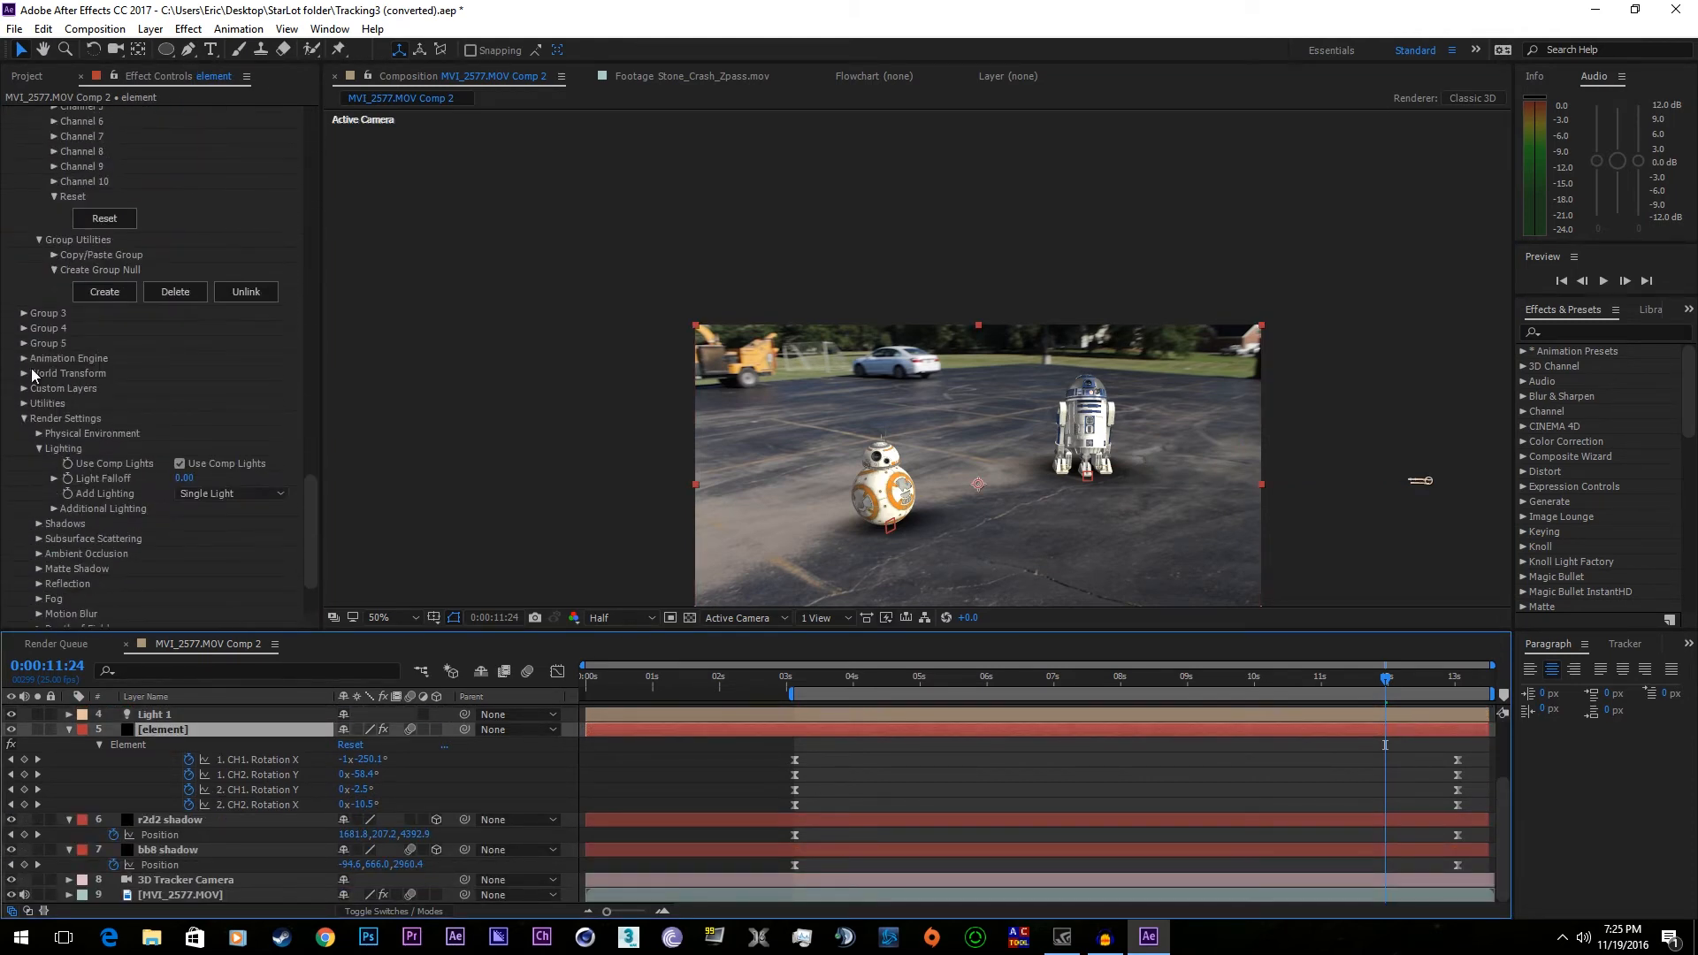
scroll(37, 460, down, 2)
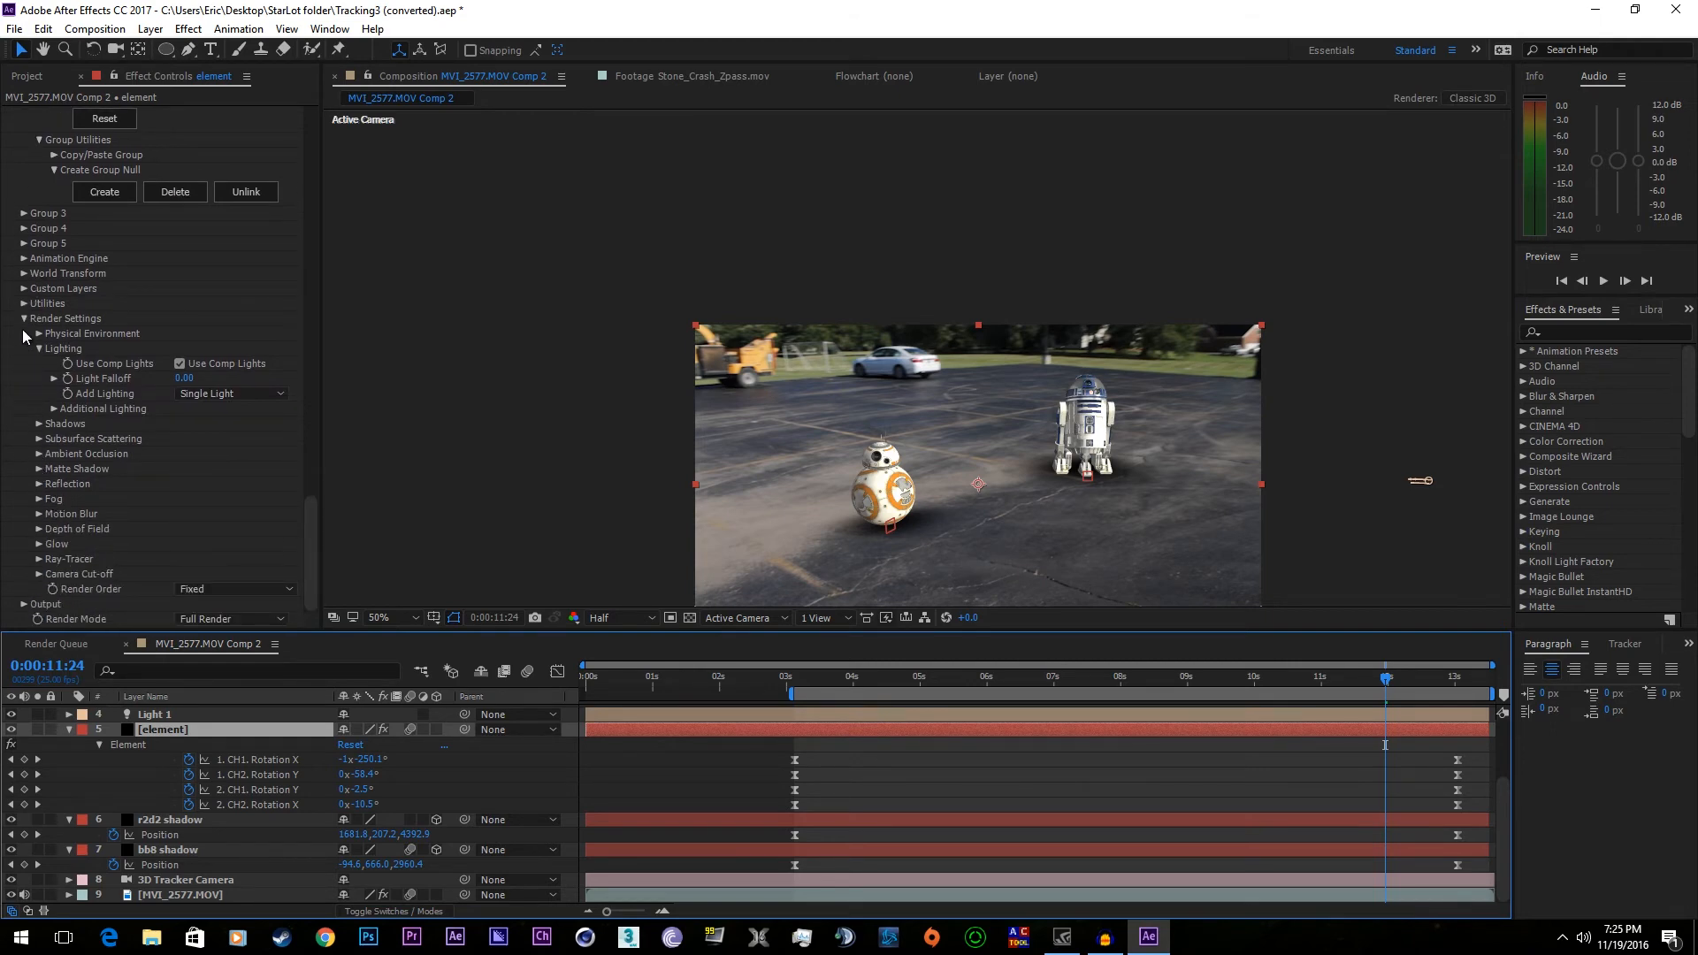
click(37, 425)
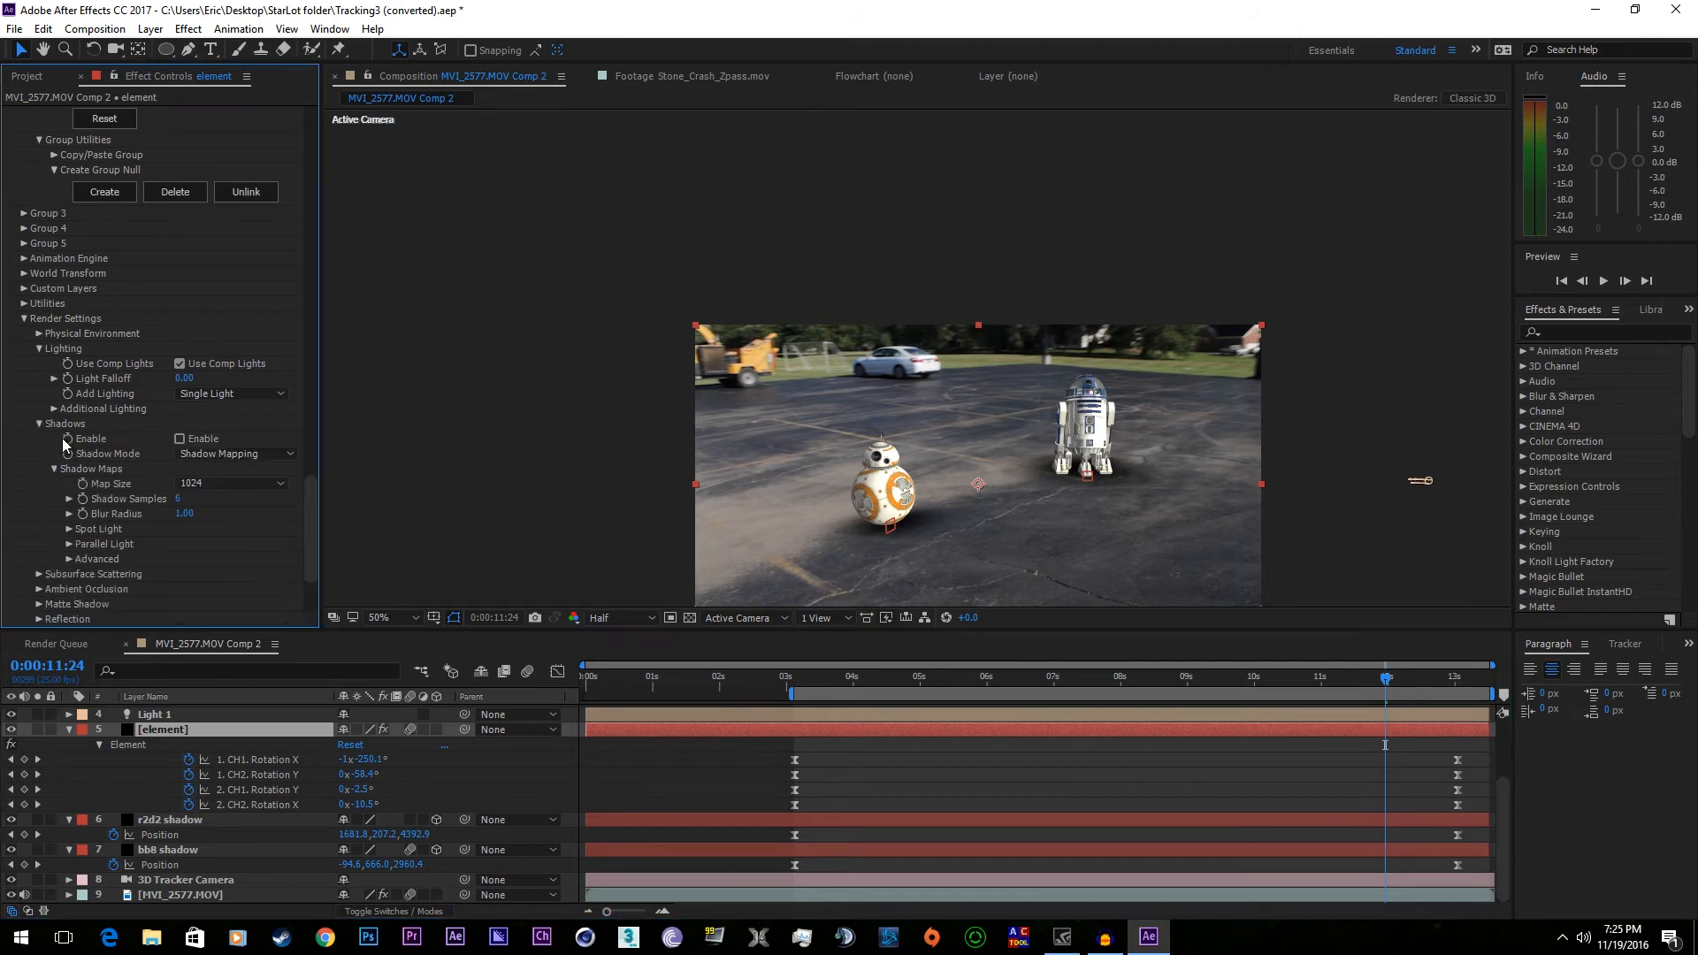
click(180, 439)
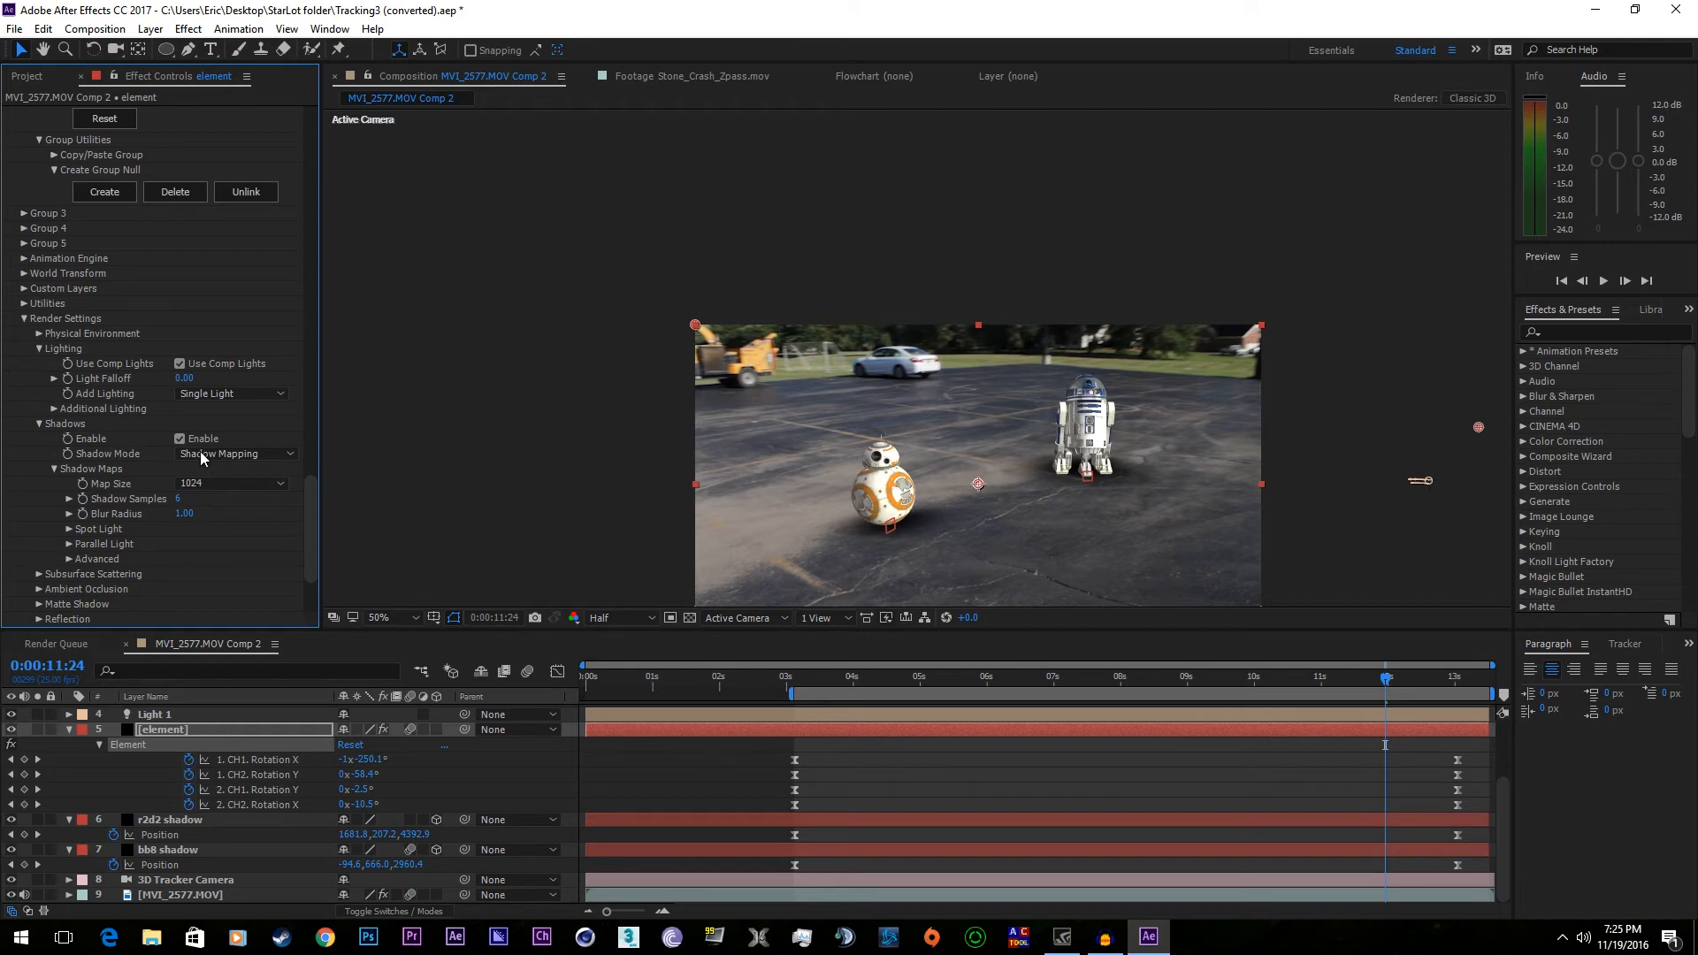
- Raise Light 1 and move its point of interest to the ground just below BB-8 so it shines diagonally downward
click(1421, 485)
drag(1143, 475, 1012, 574)
drag(1423, 466, 1373, 335)
drag(985, 464, 899, 549)
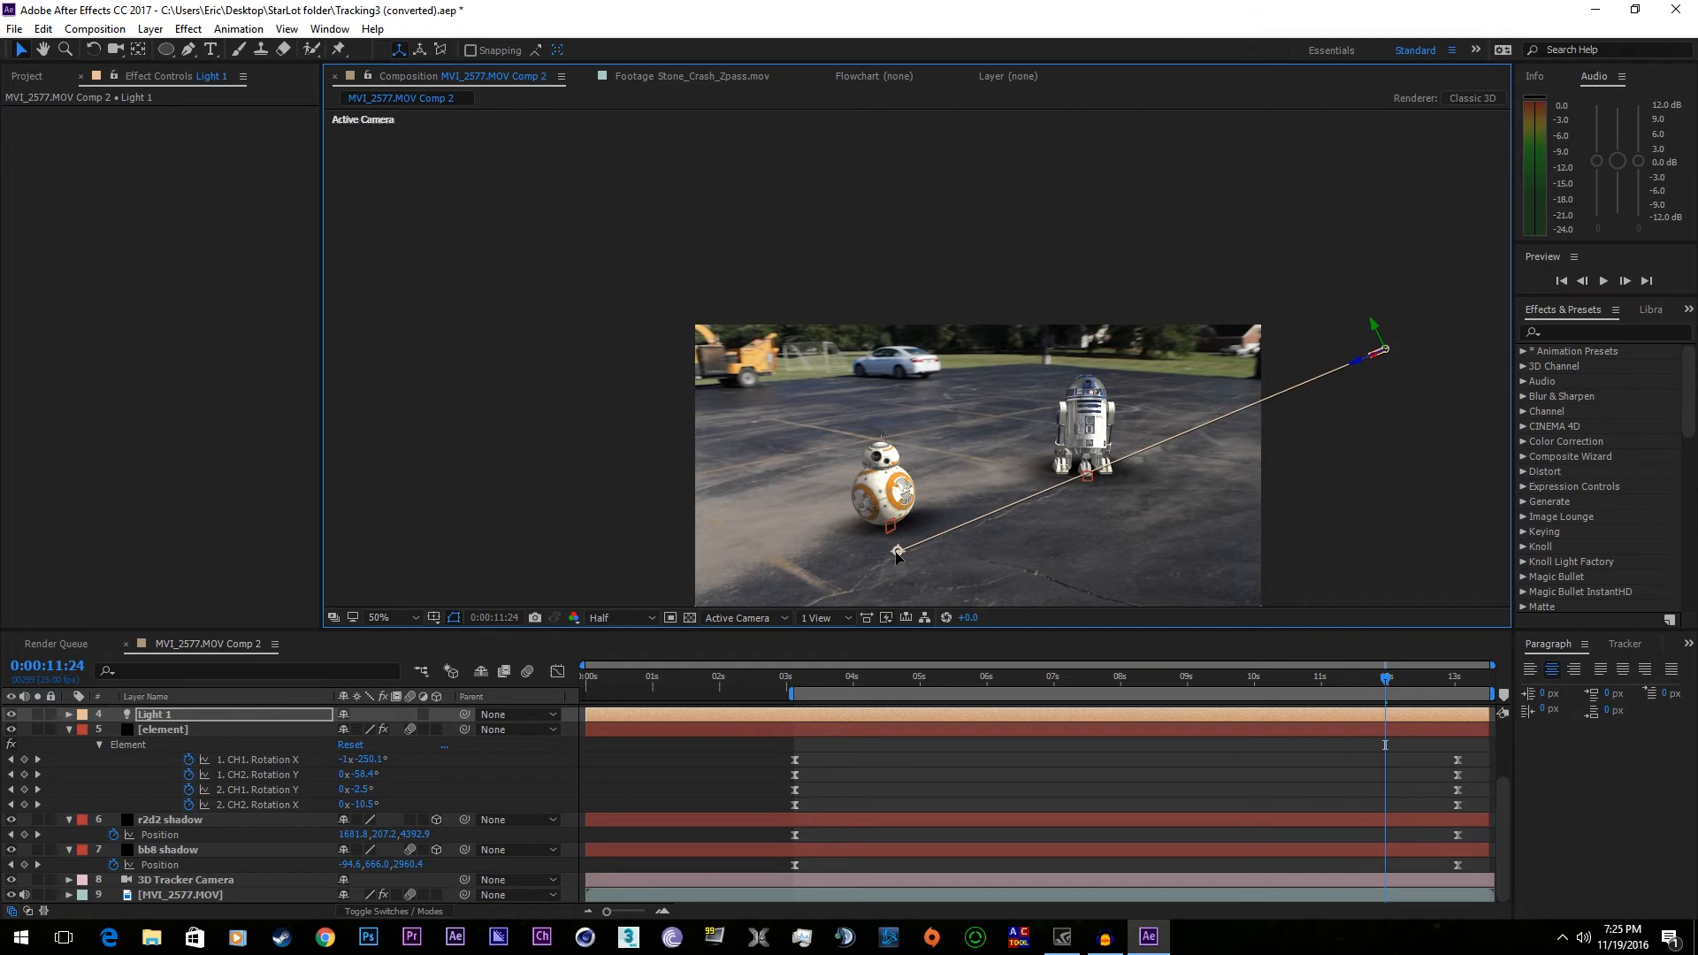
- Set Light 1's Intensity to 80%
click(221, 716)
key(t)
click(349, 746)
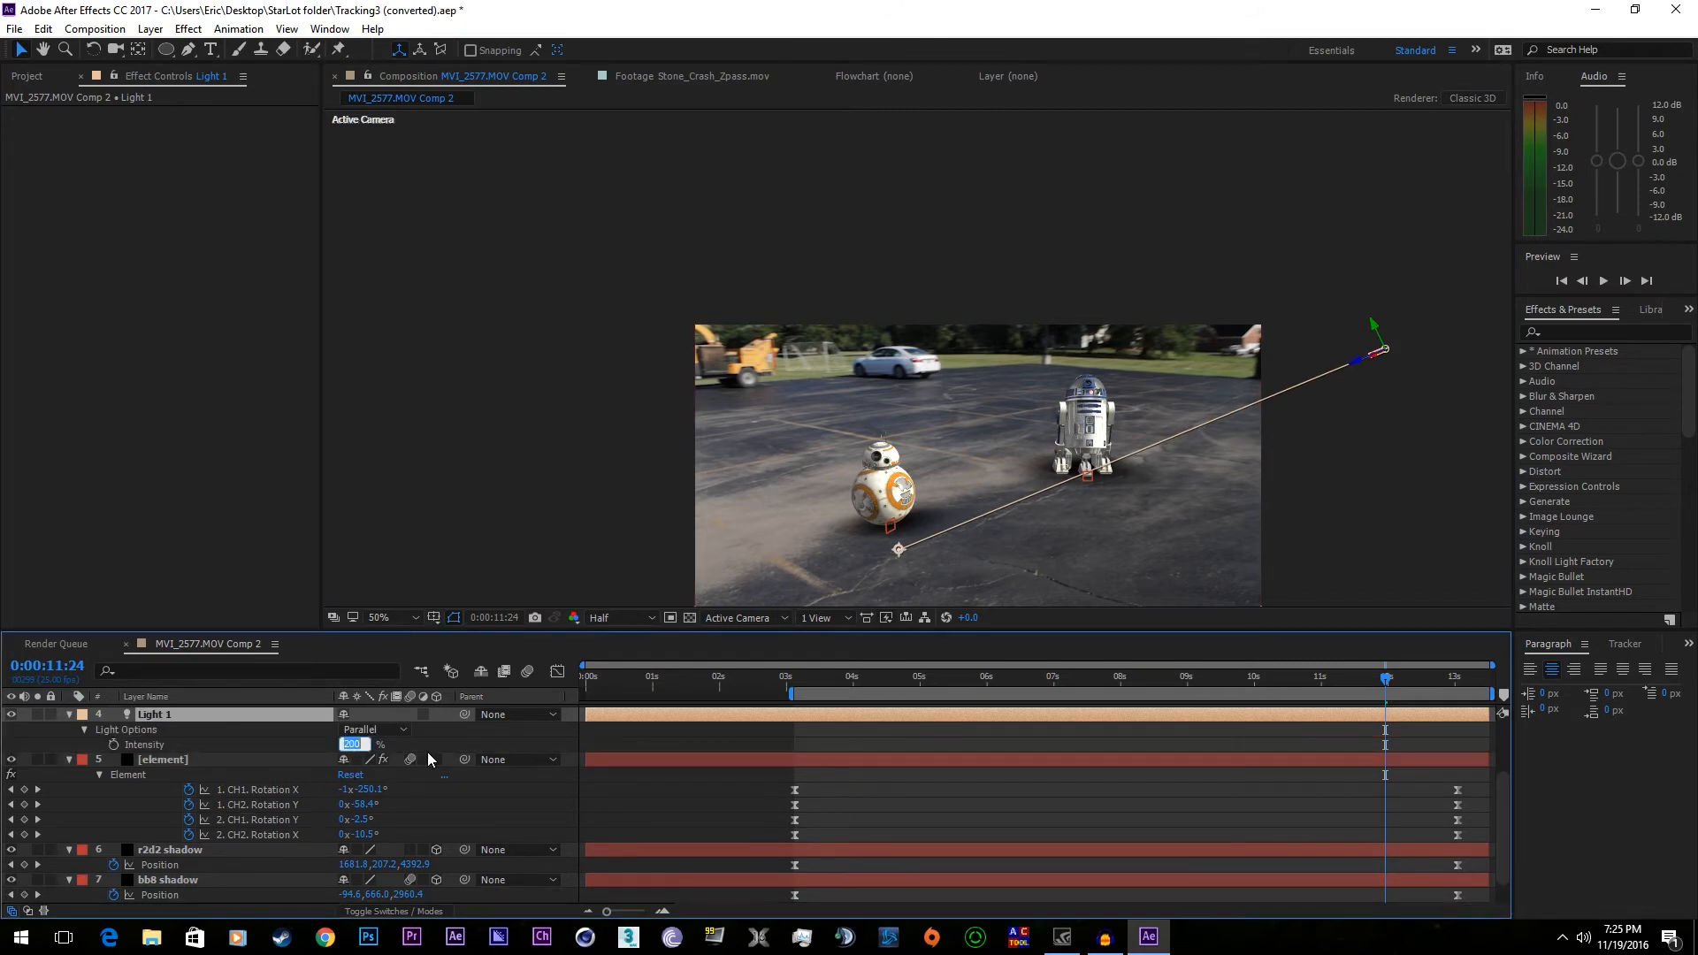
text(80)
key(Return)
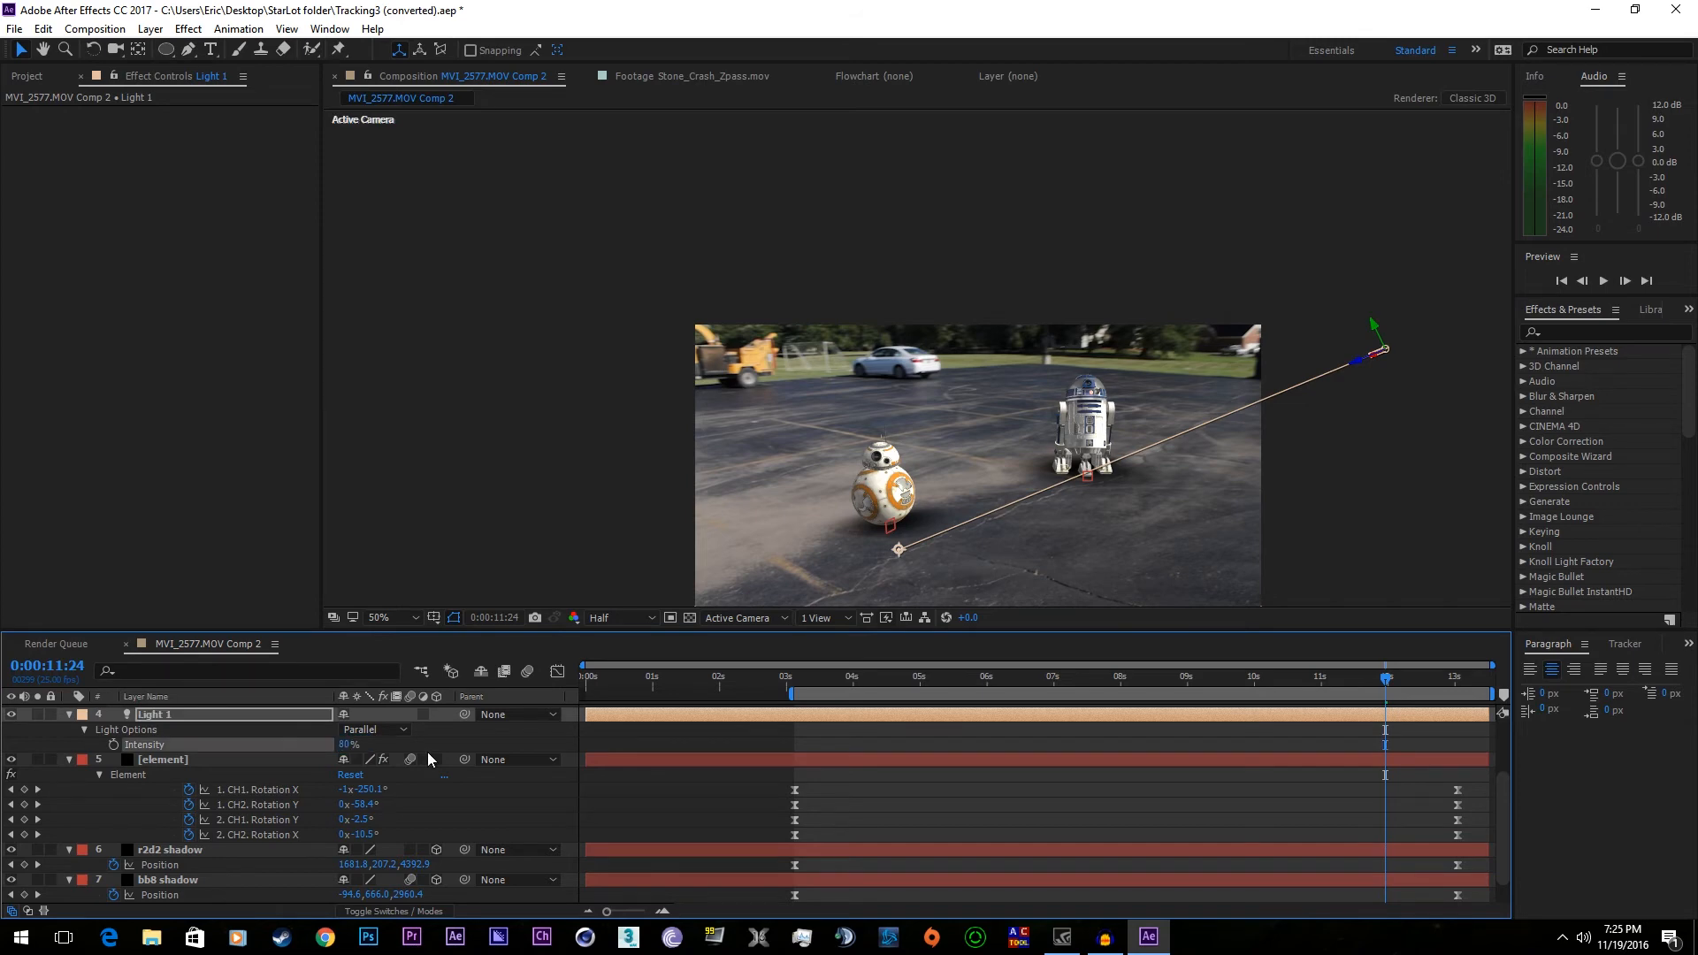
click(894, 548)
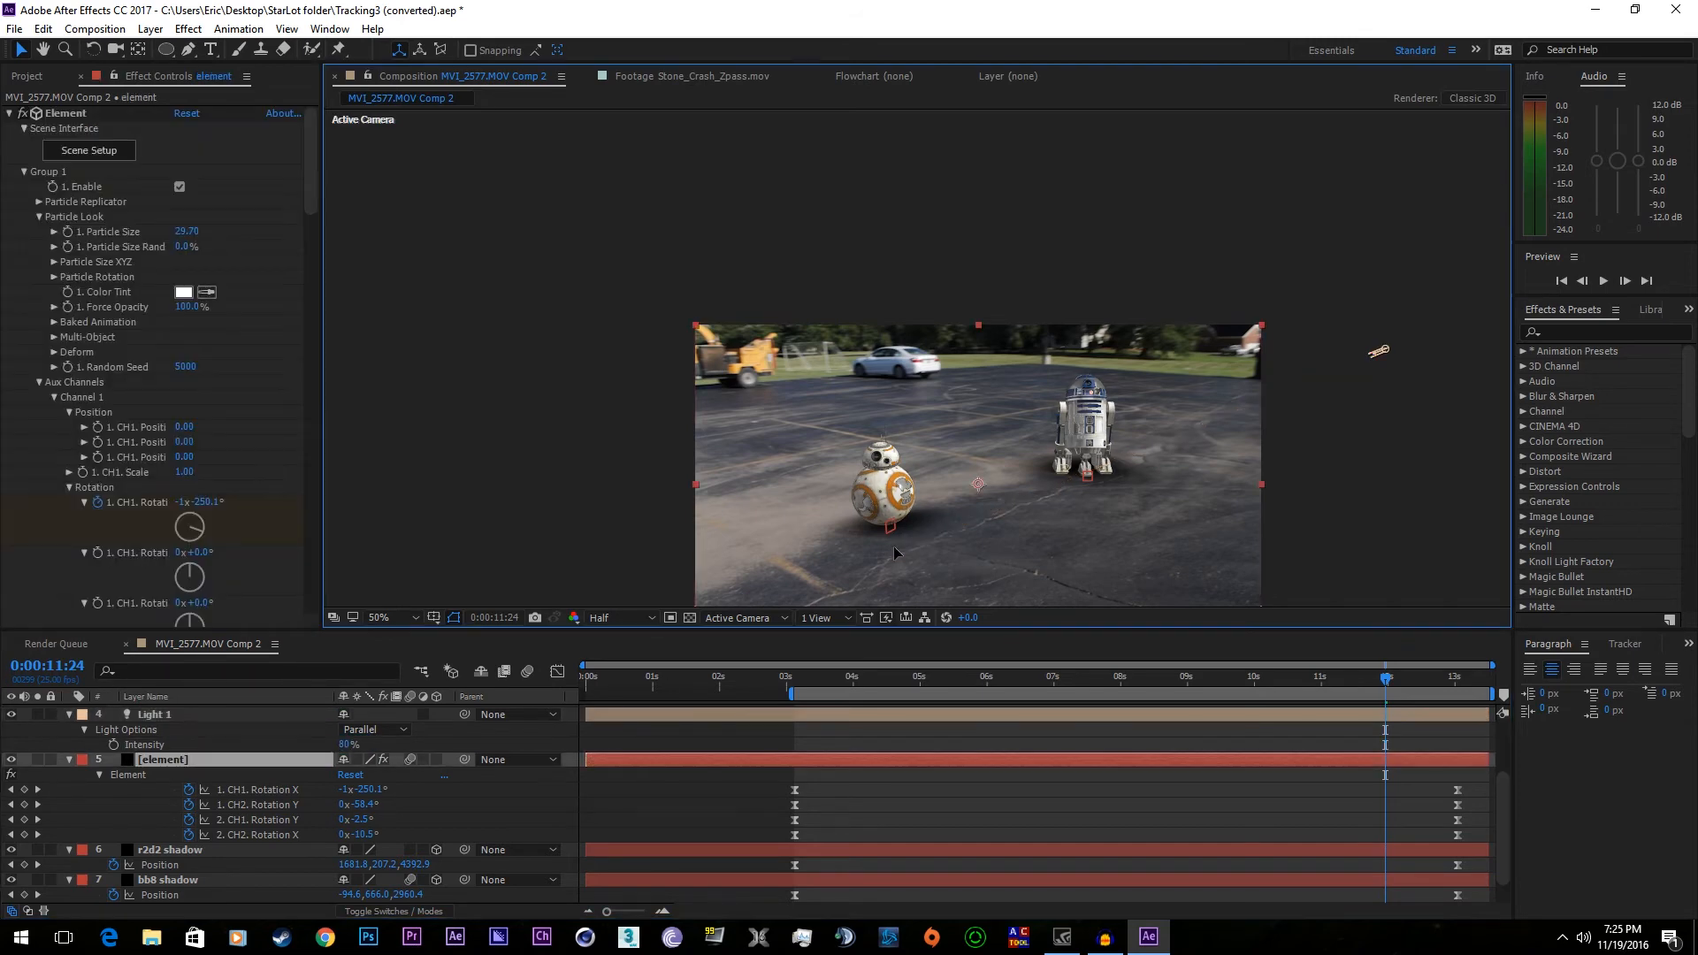
- Shift Light 1's point of interest along the ground past BB-8, away from R2D2, and check the lighting at 0:00:09:00
click(1058, 714)
drag(899, 550, 805, 562)
drag(967, 677, 1187, 692)
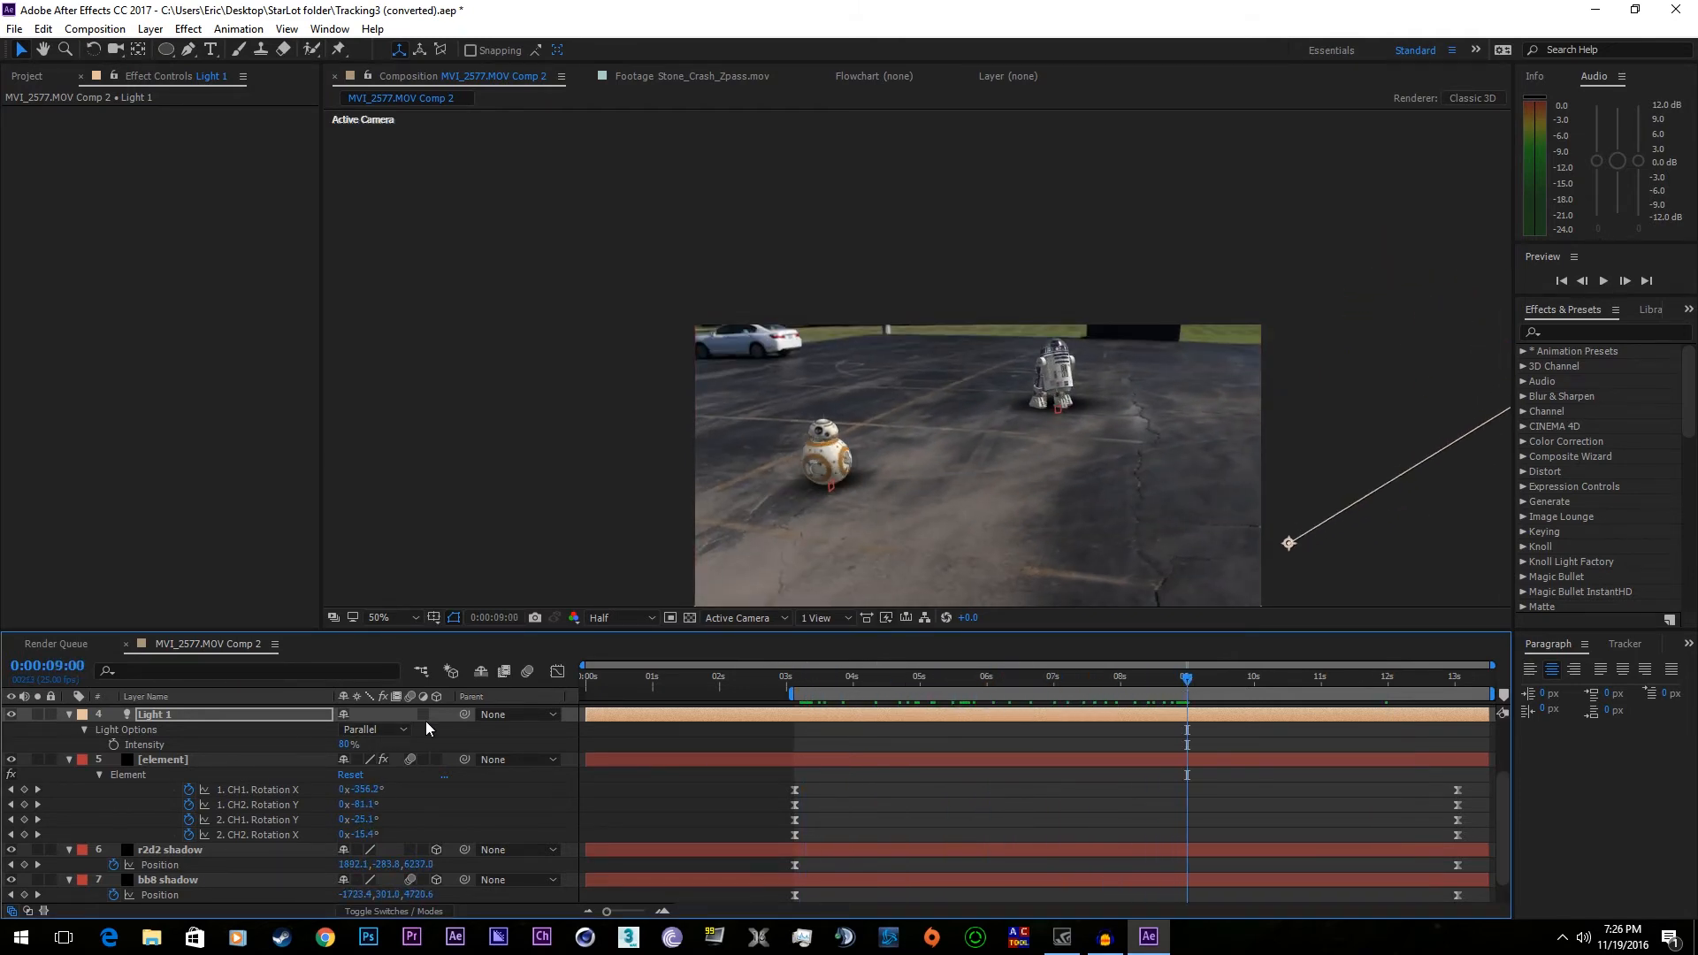
- Enable motion blur for the composition, check the frame at 0:00:10:04 and save the project
click(528, 671)
drag(1006, 676, 1264, 718)
click(19, 31)
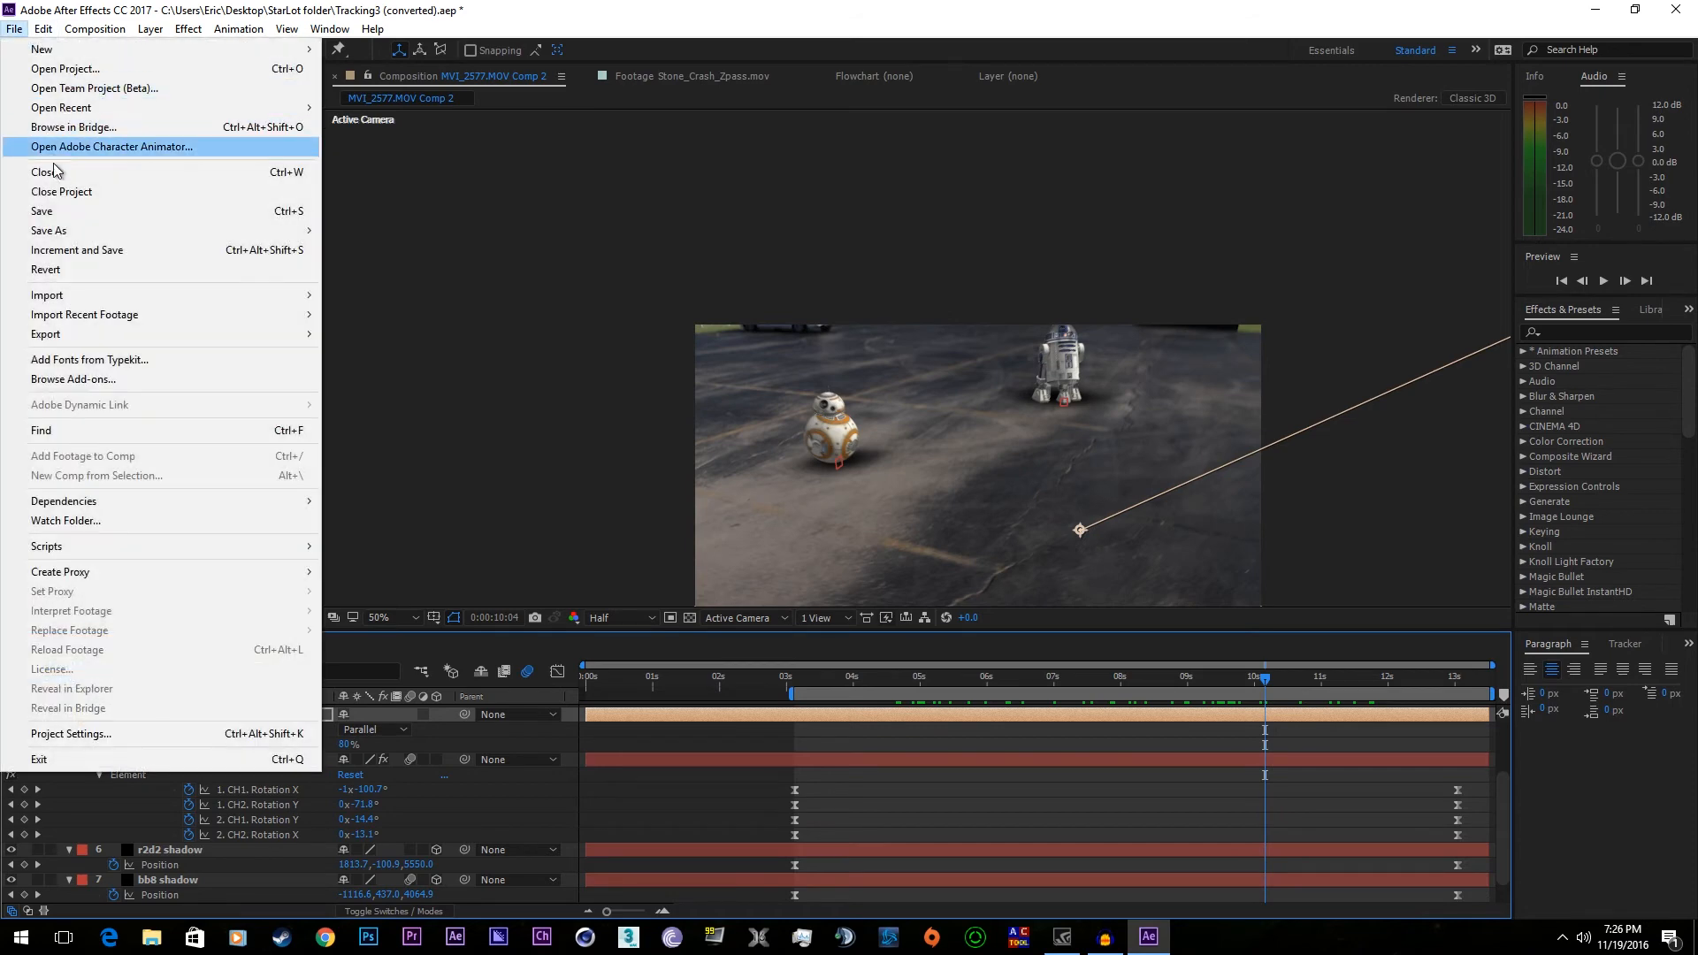
click(106, 208)
- Examine the Add Lighting presets and the other lighting and shadow render settings of the element layer's Element effect
click(155, 761)
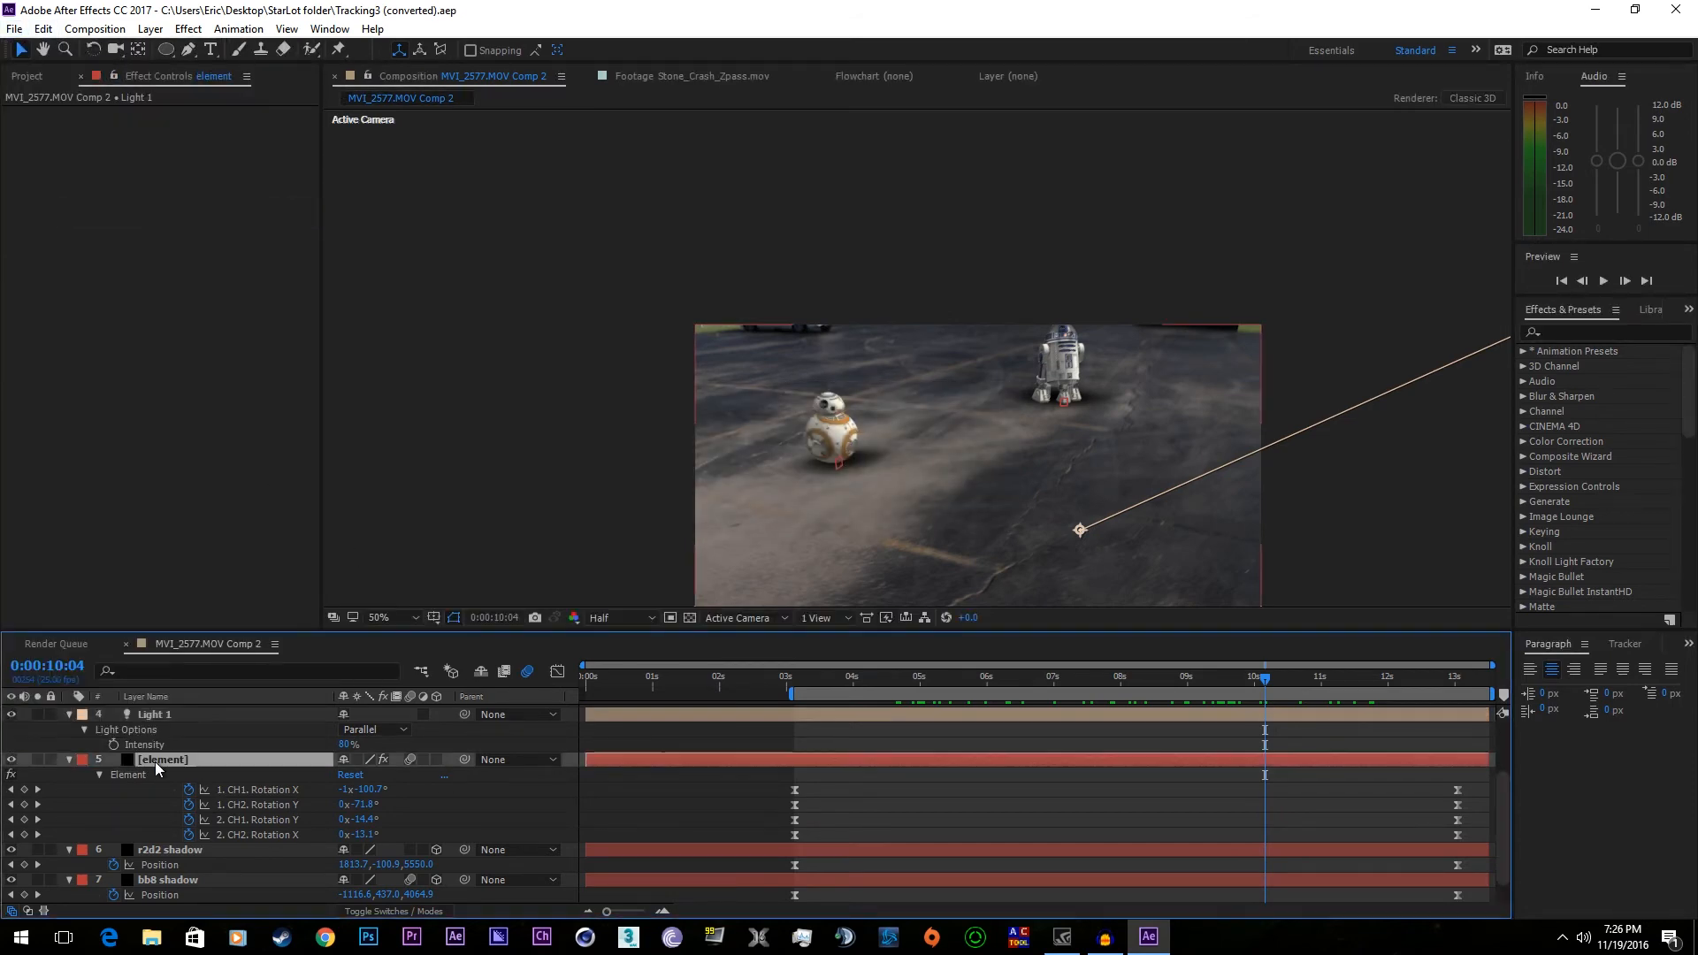
scroll(221, 337, down, 10)
scroll(206, 557, down, 15)
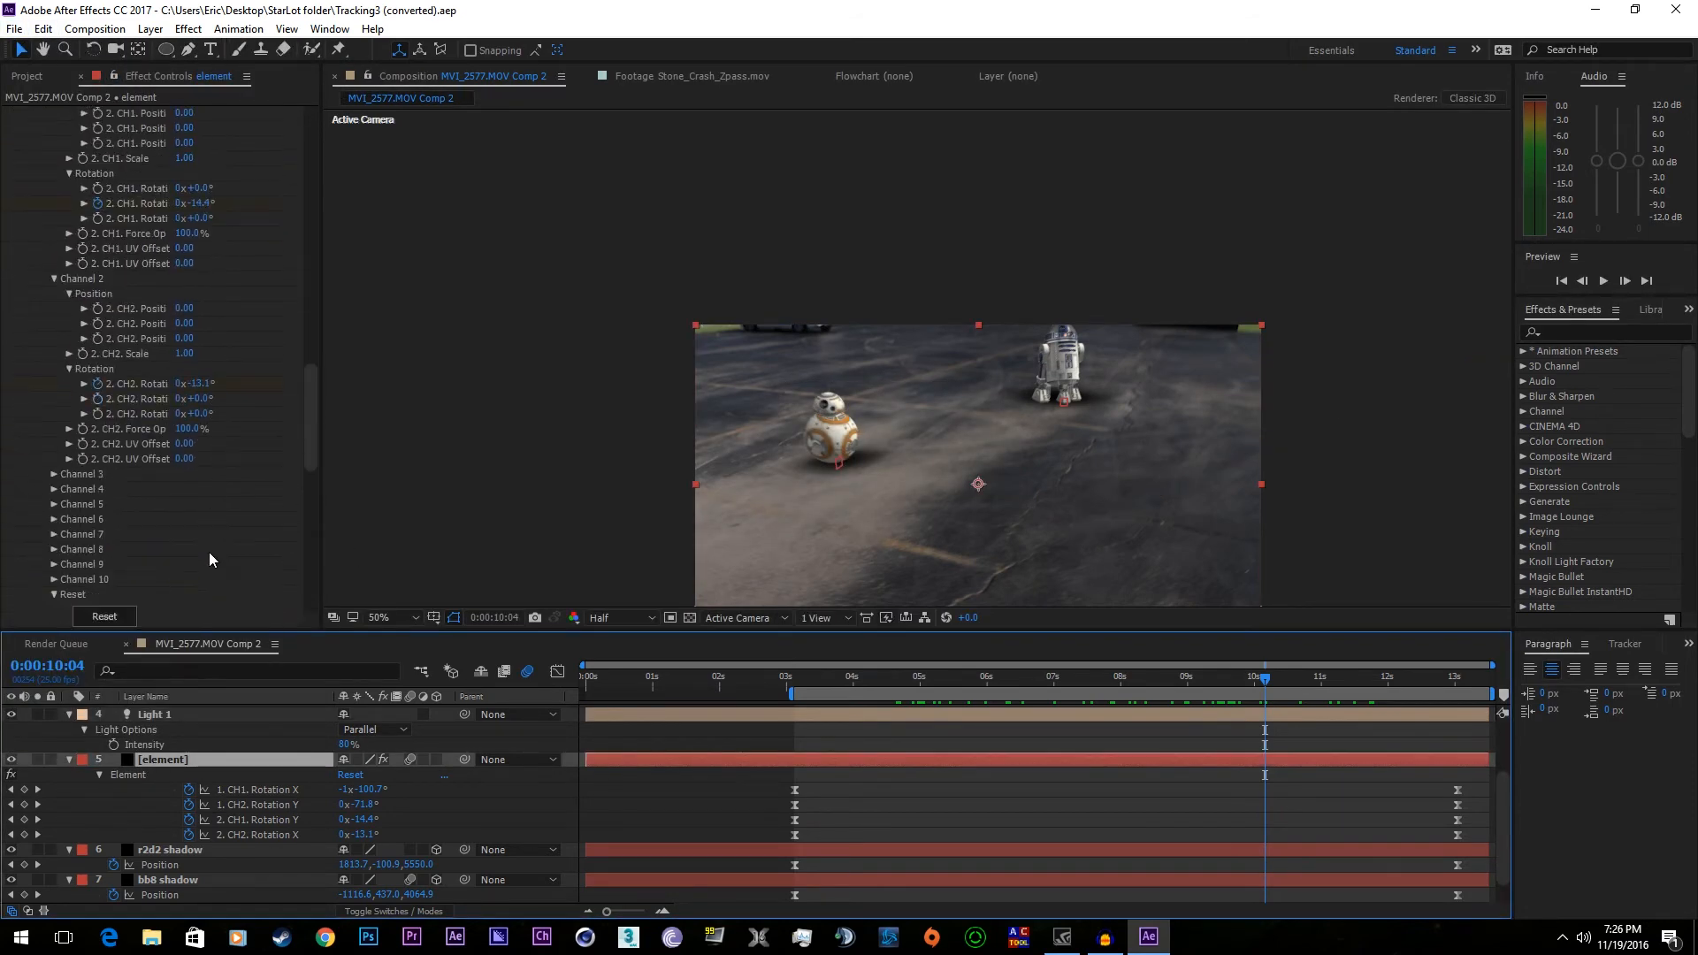
click(225, 415)
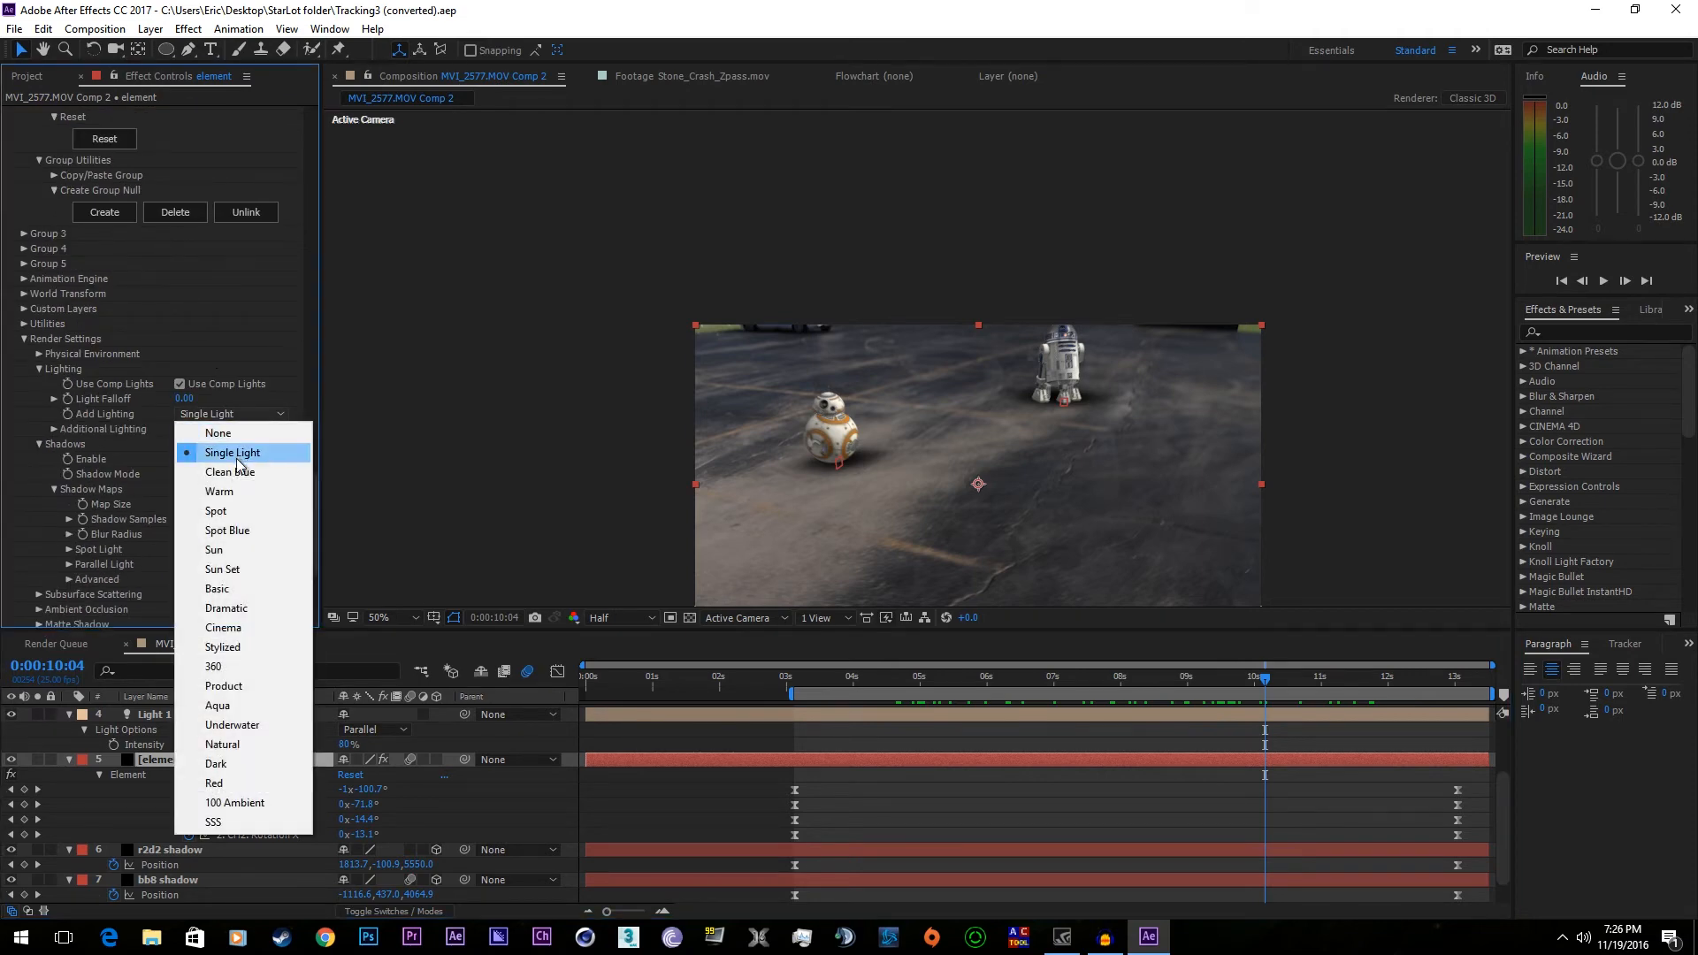
click(237, 365)
scroll(215, 263, up, 8)
scroll(212, 274, up, 15)
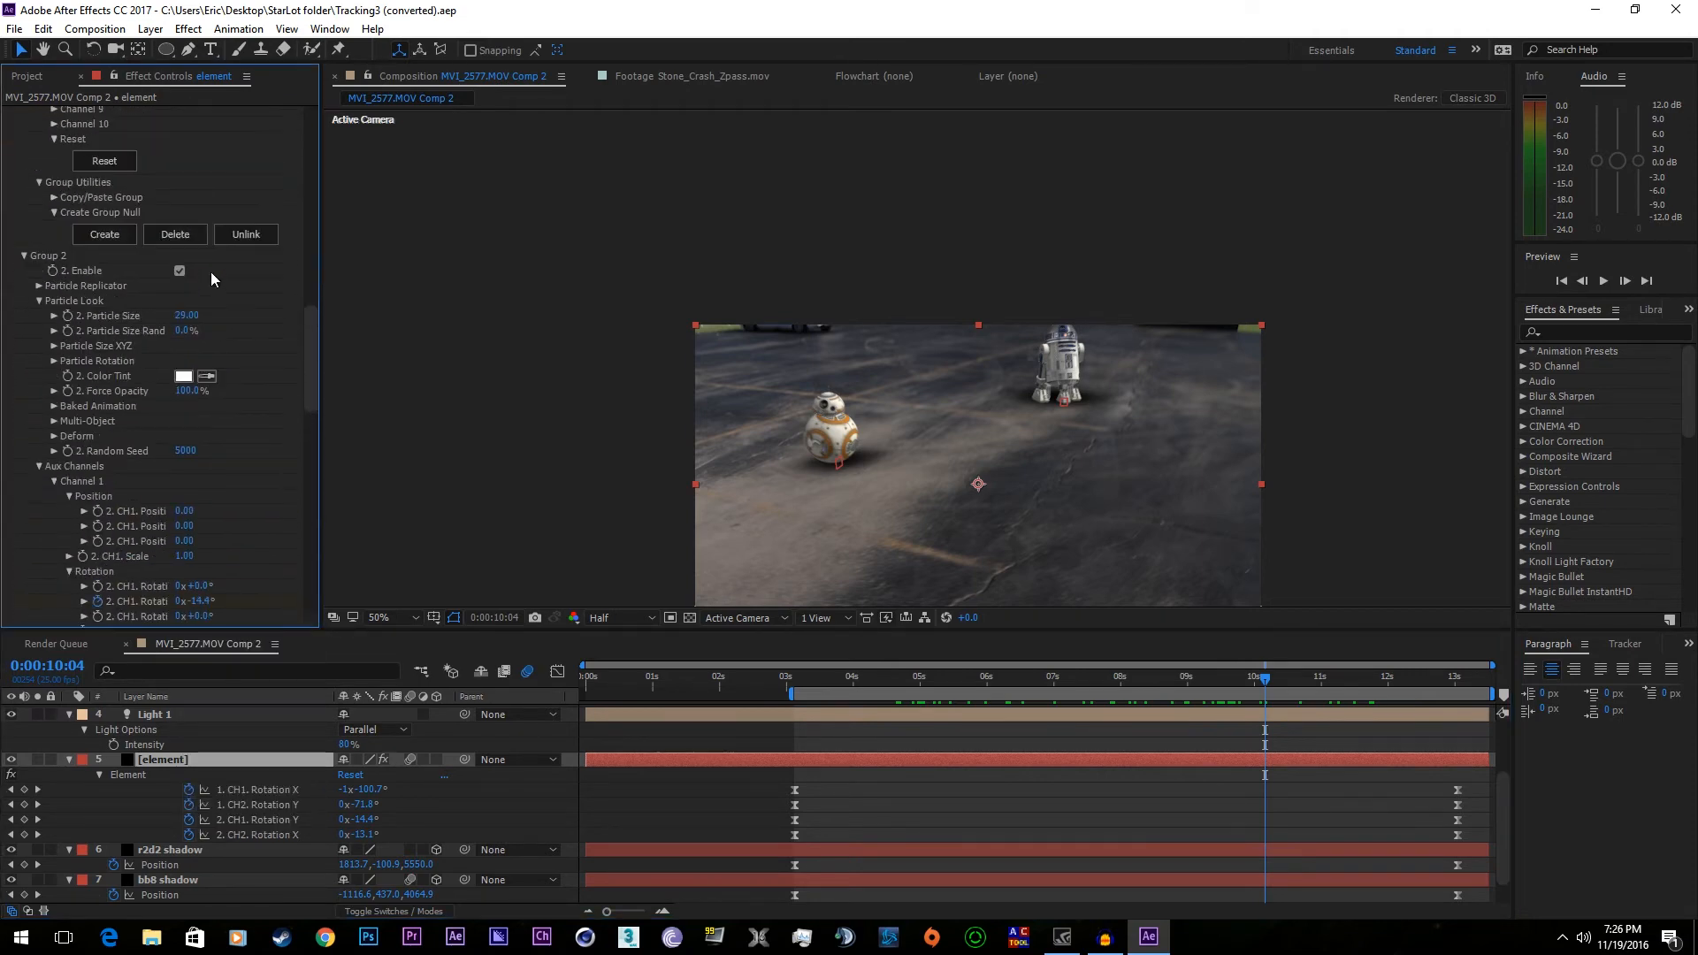
scroll(219, 322, down, 15)
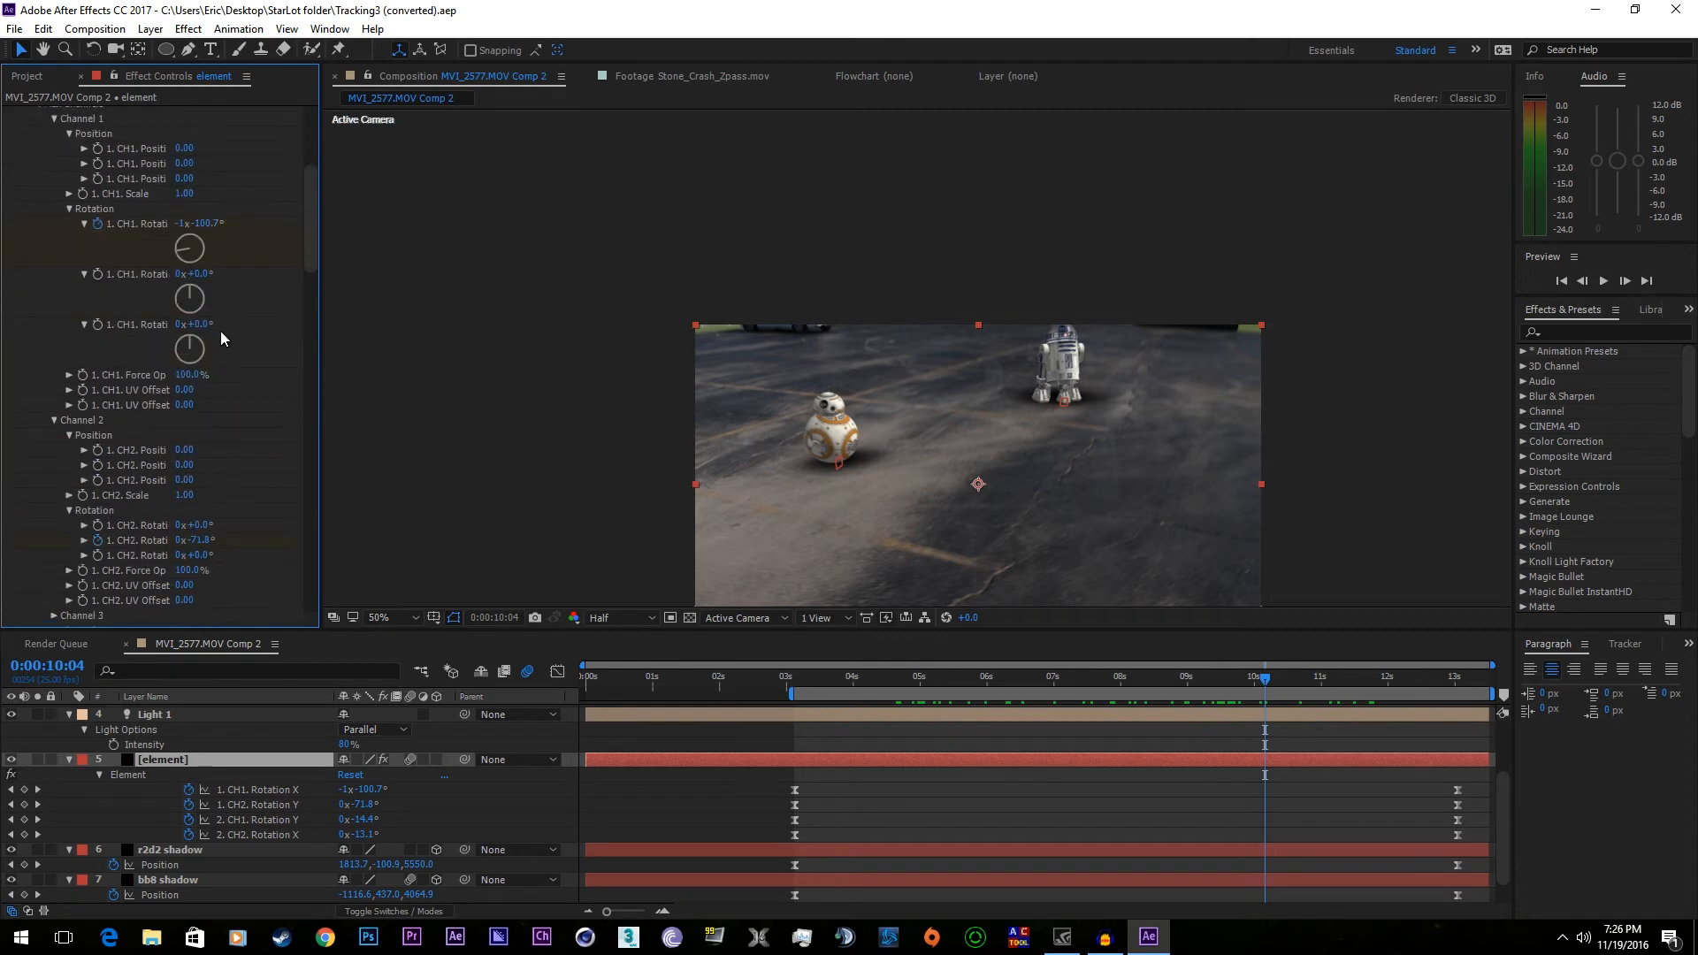
drag(308, 287, 320, 575)
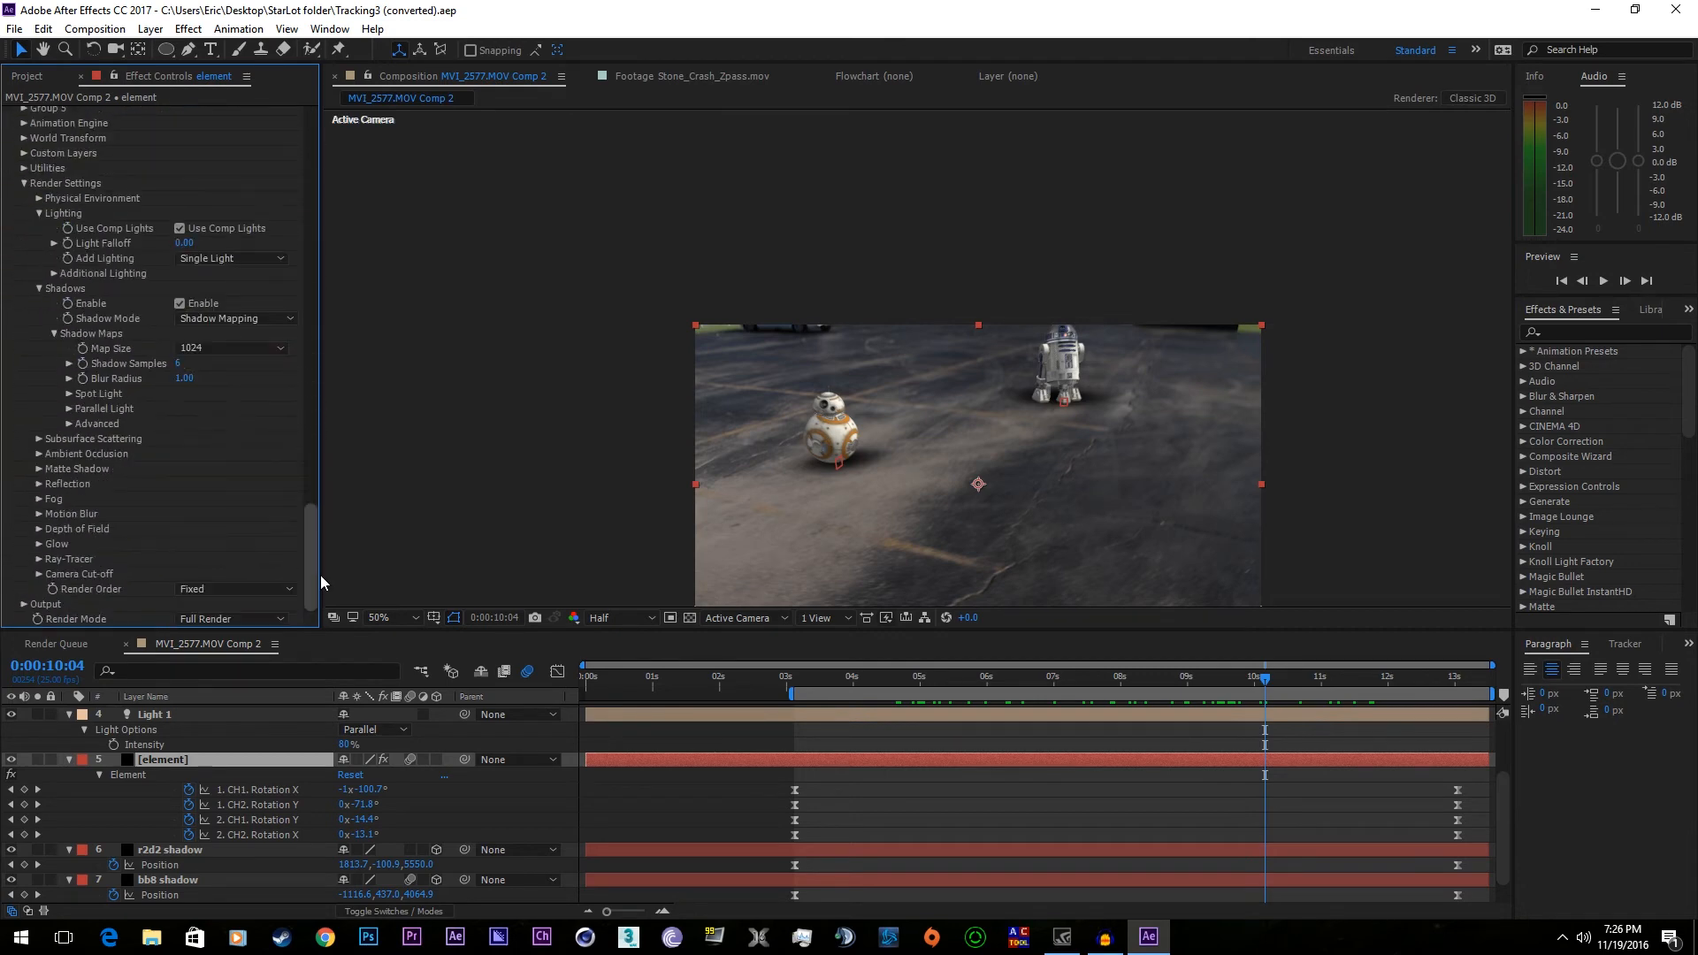
- Try to switch the Element effect's Shadow Mode to Ray-Traced
click(239, 320)
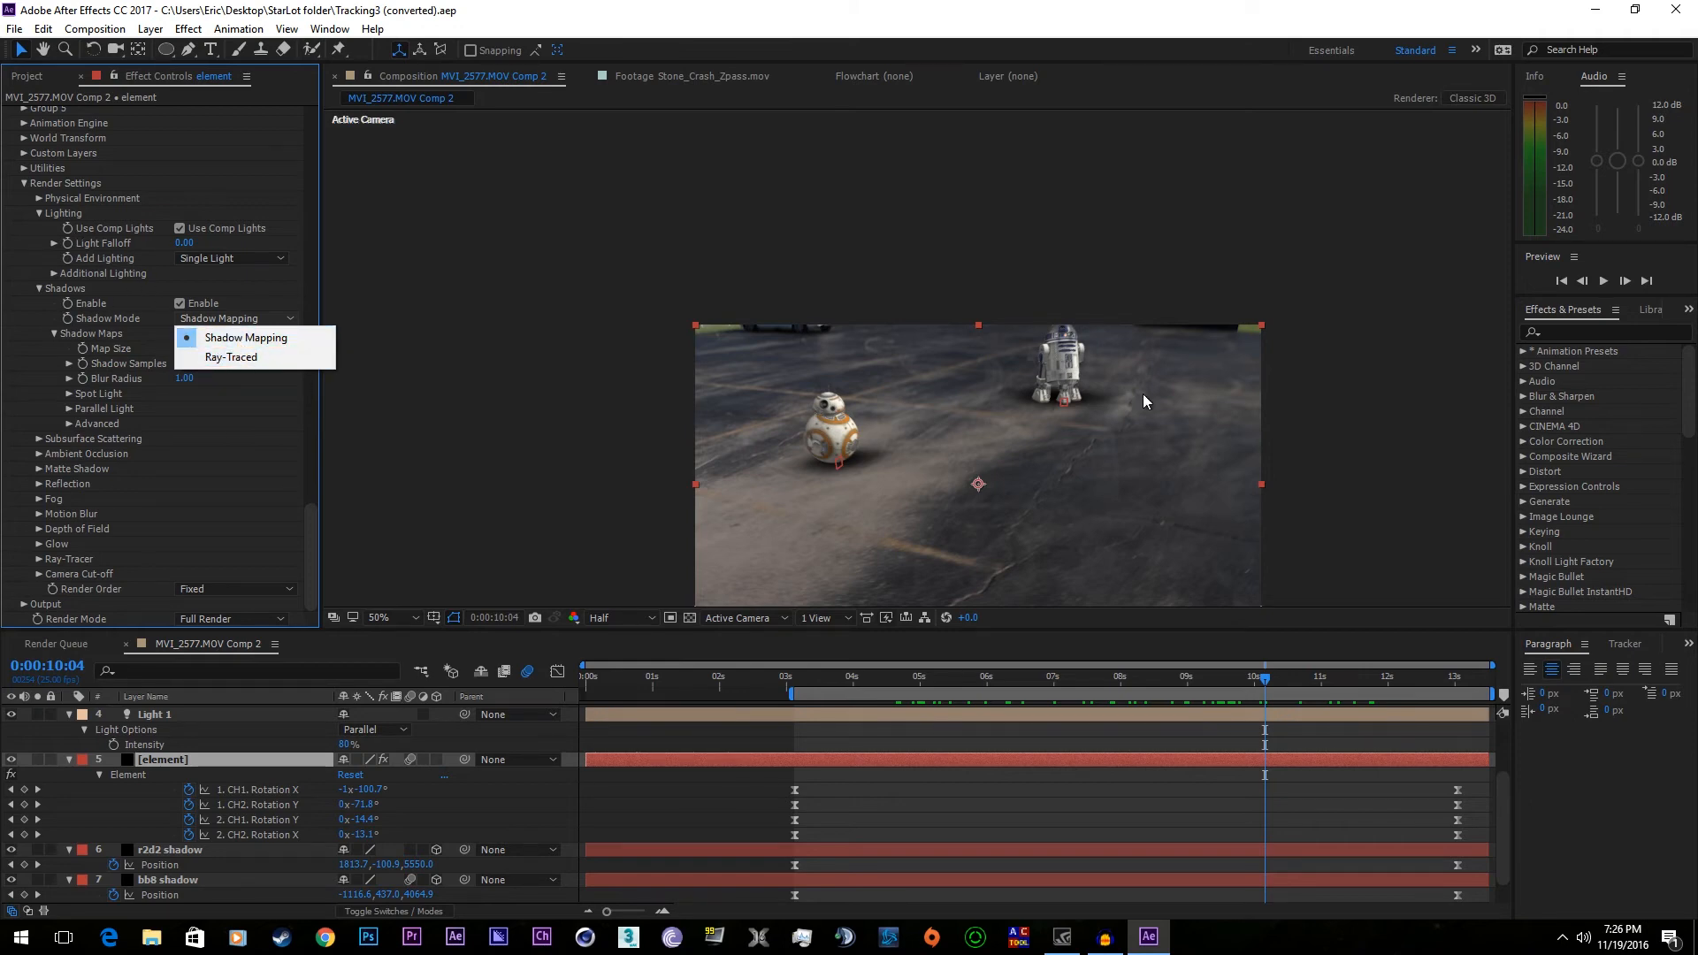
click(14, 30)
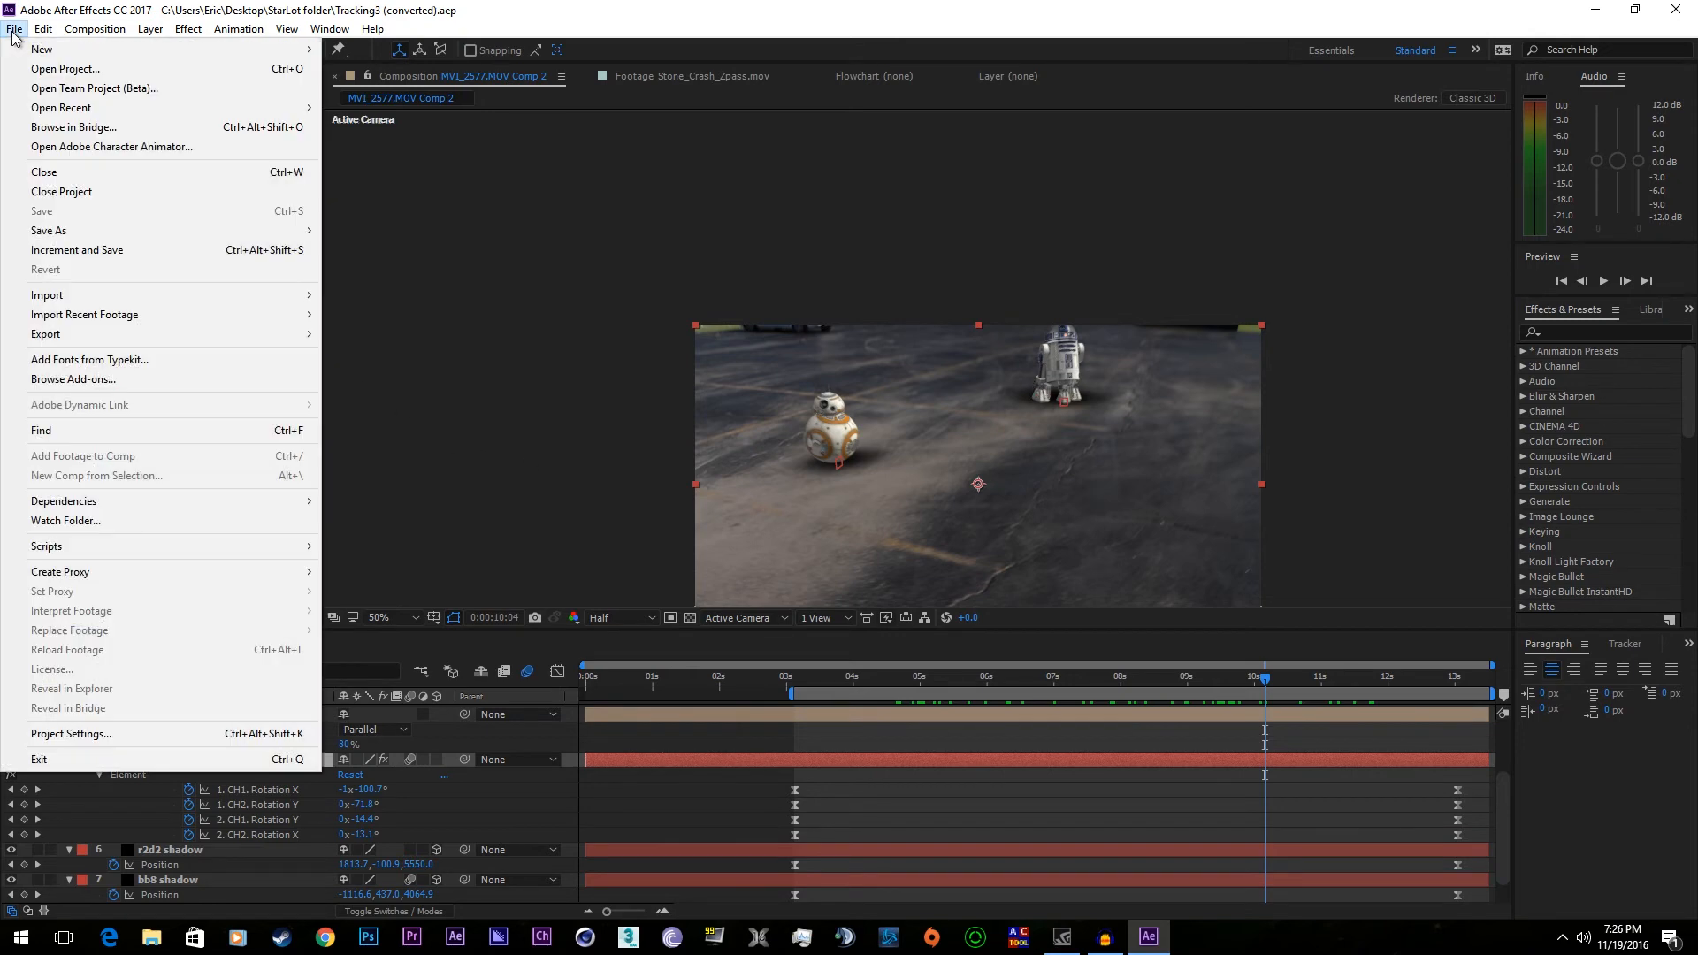
mouse_move(95, 29)
click(132, 2)
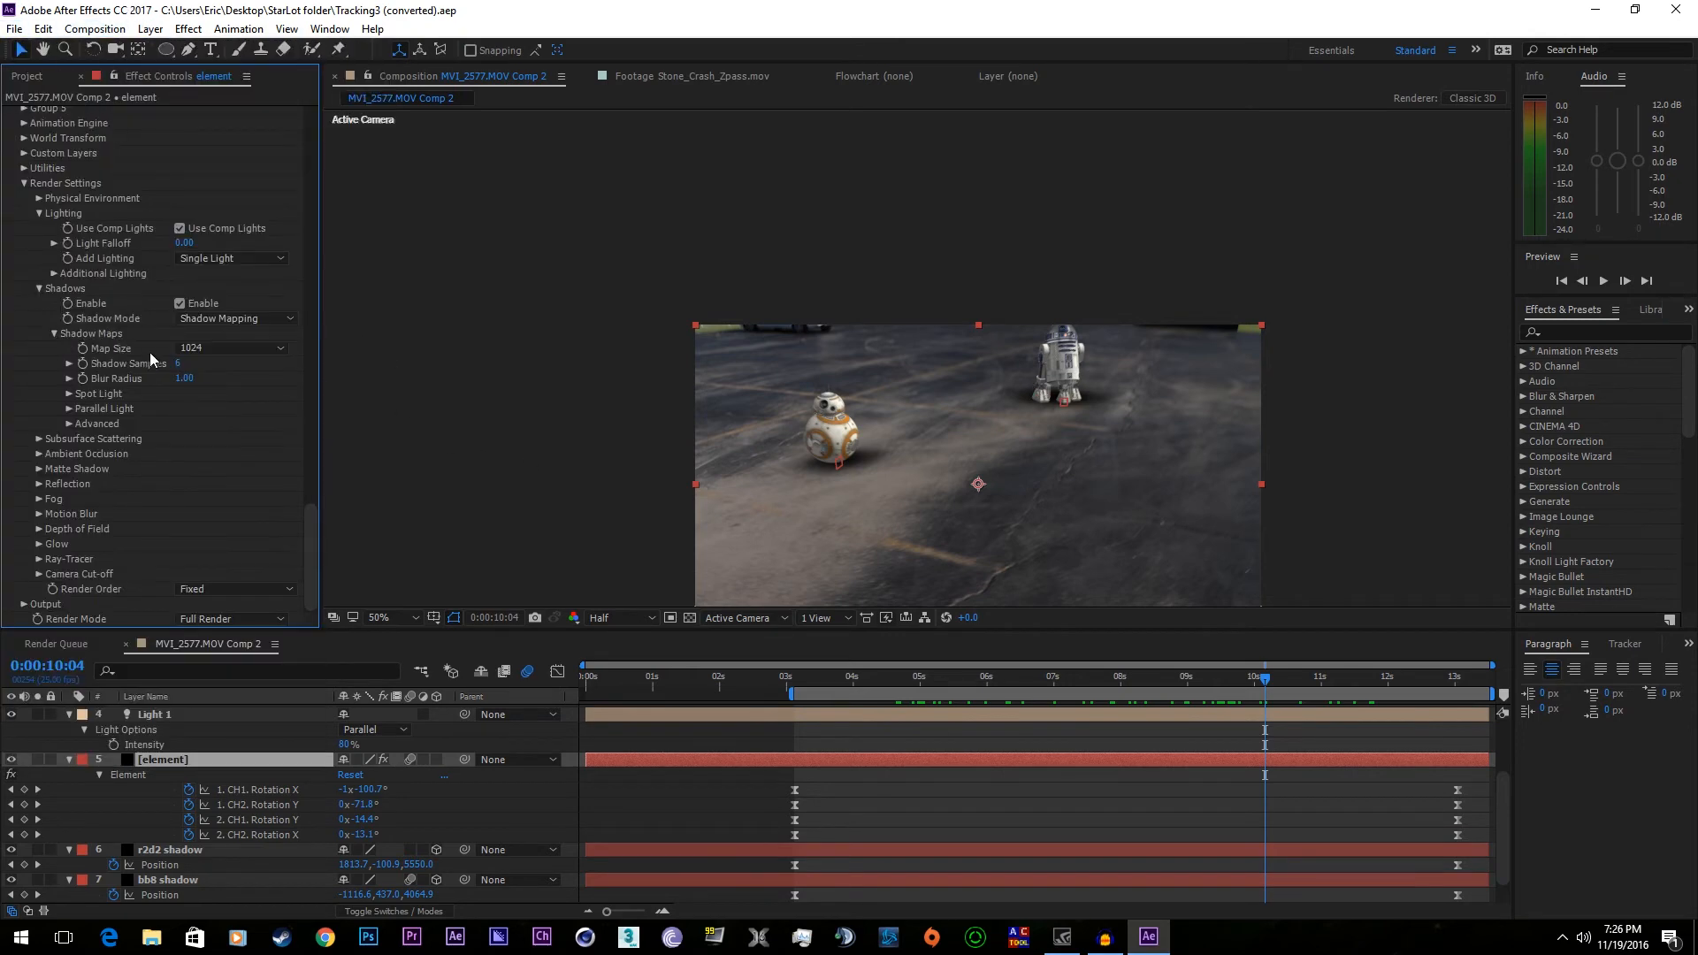
click(207, 348)
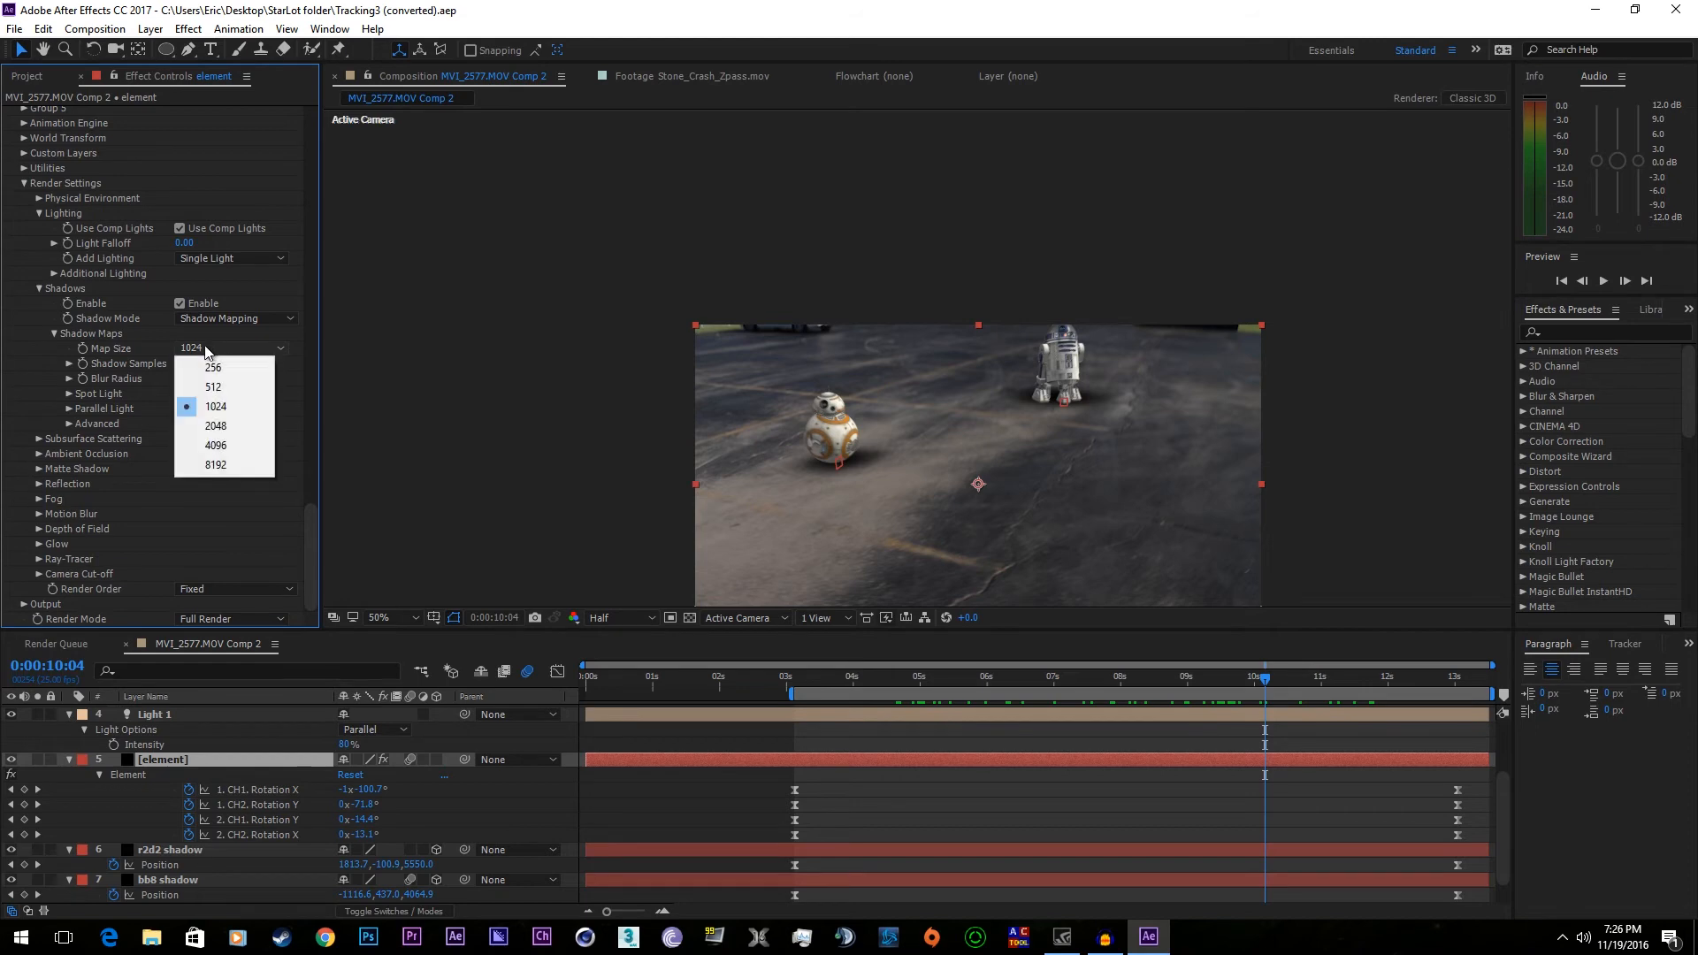
click(207, 335)
click(225, 319)
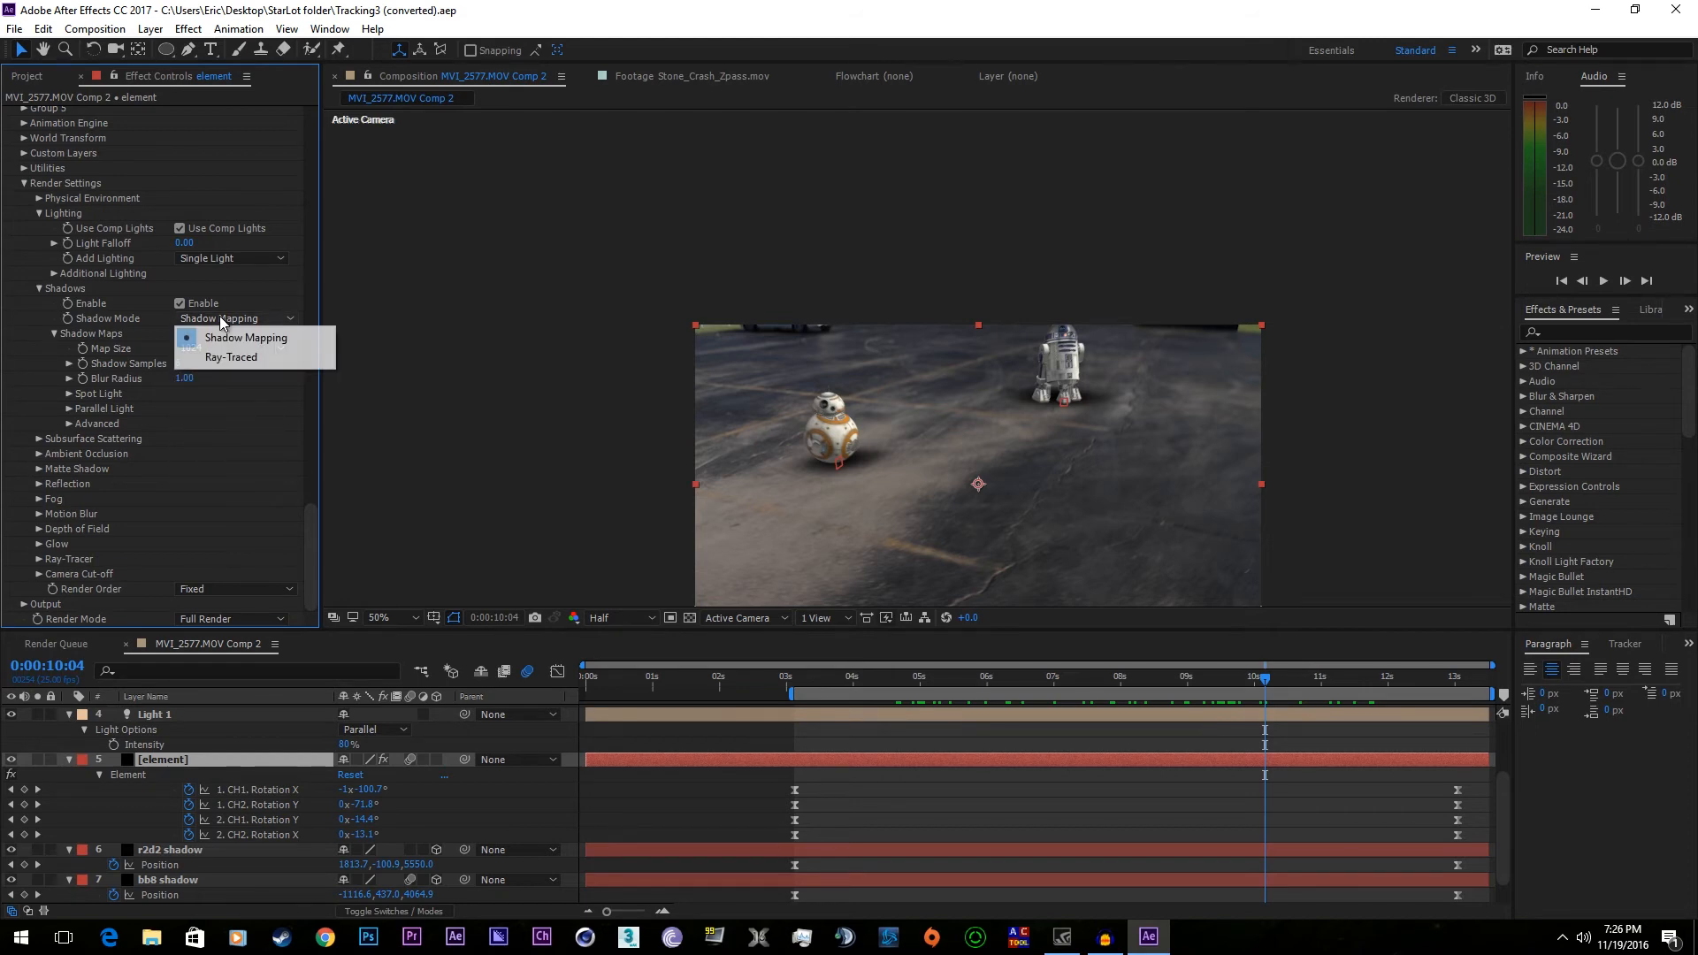
click(221, 356)
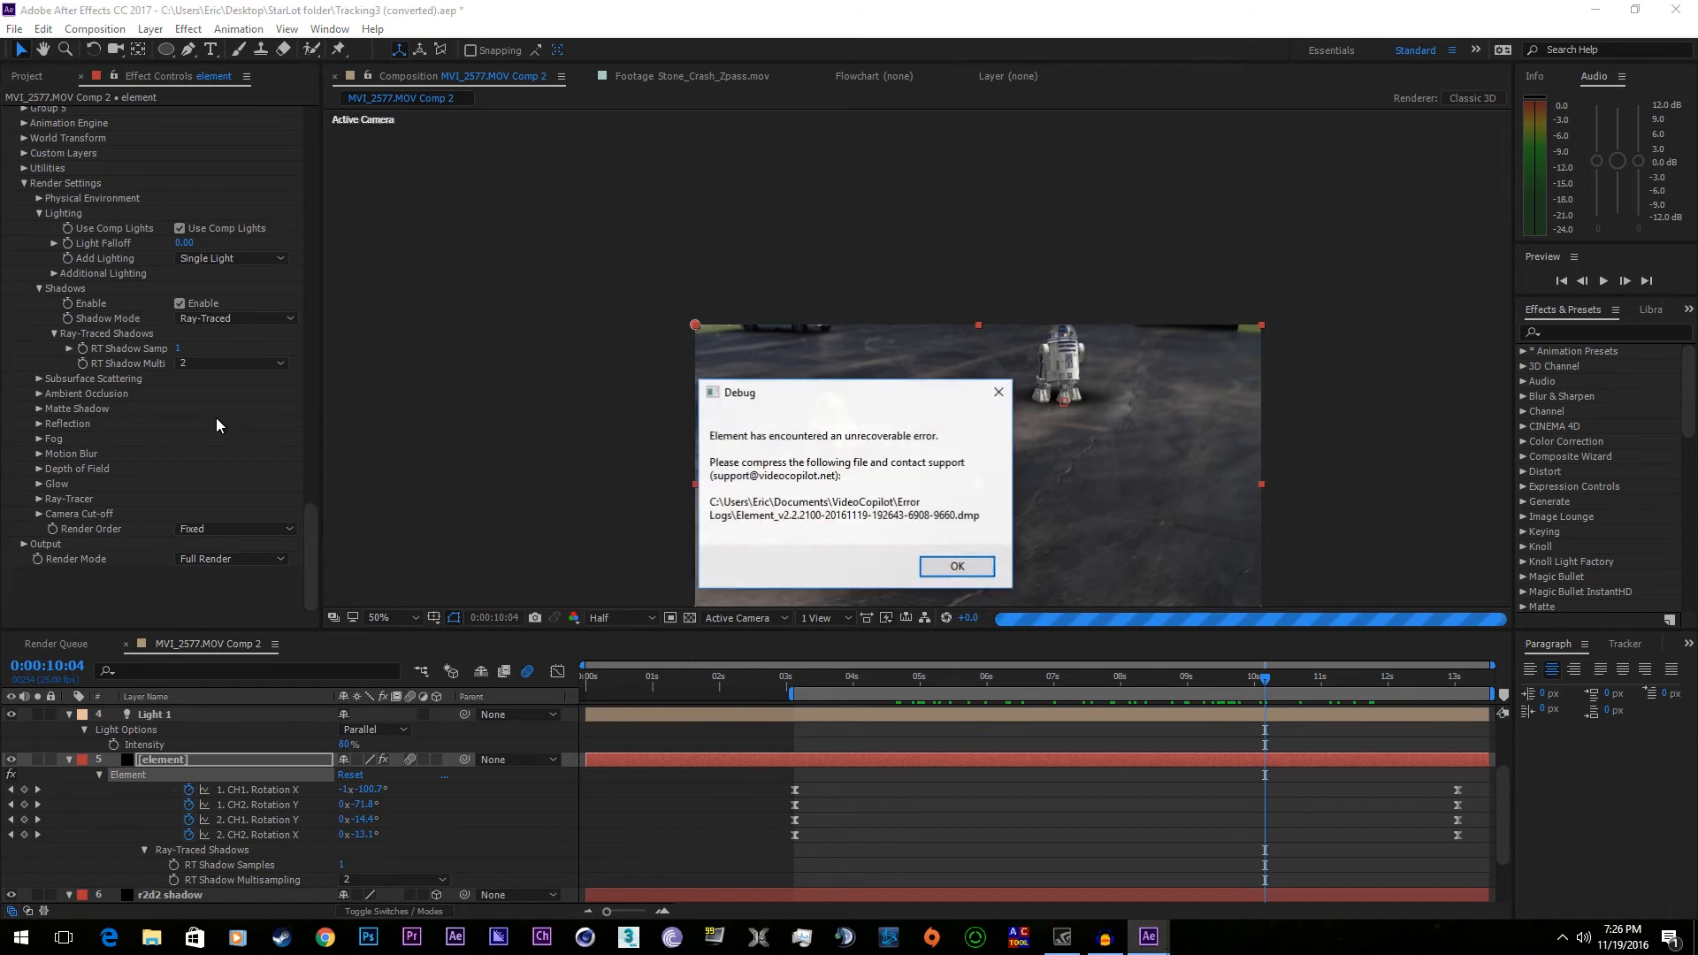
click(940, 570)
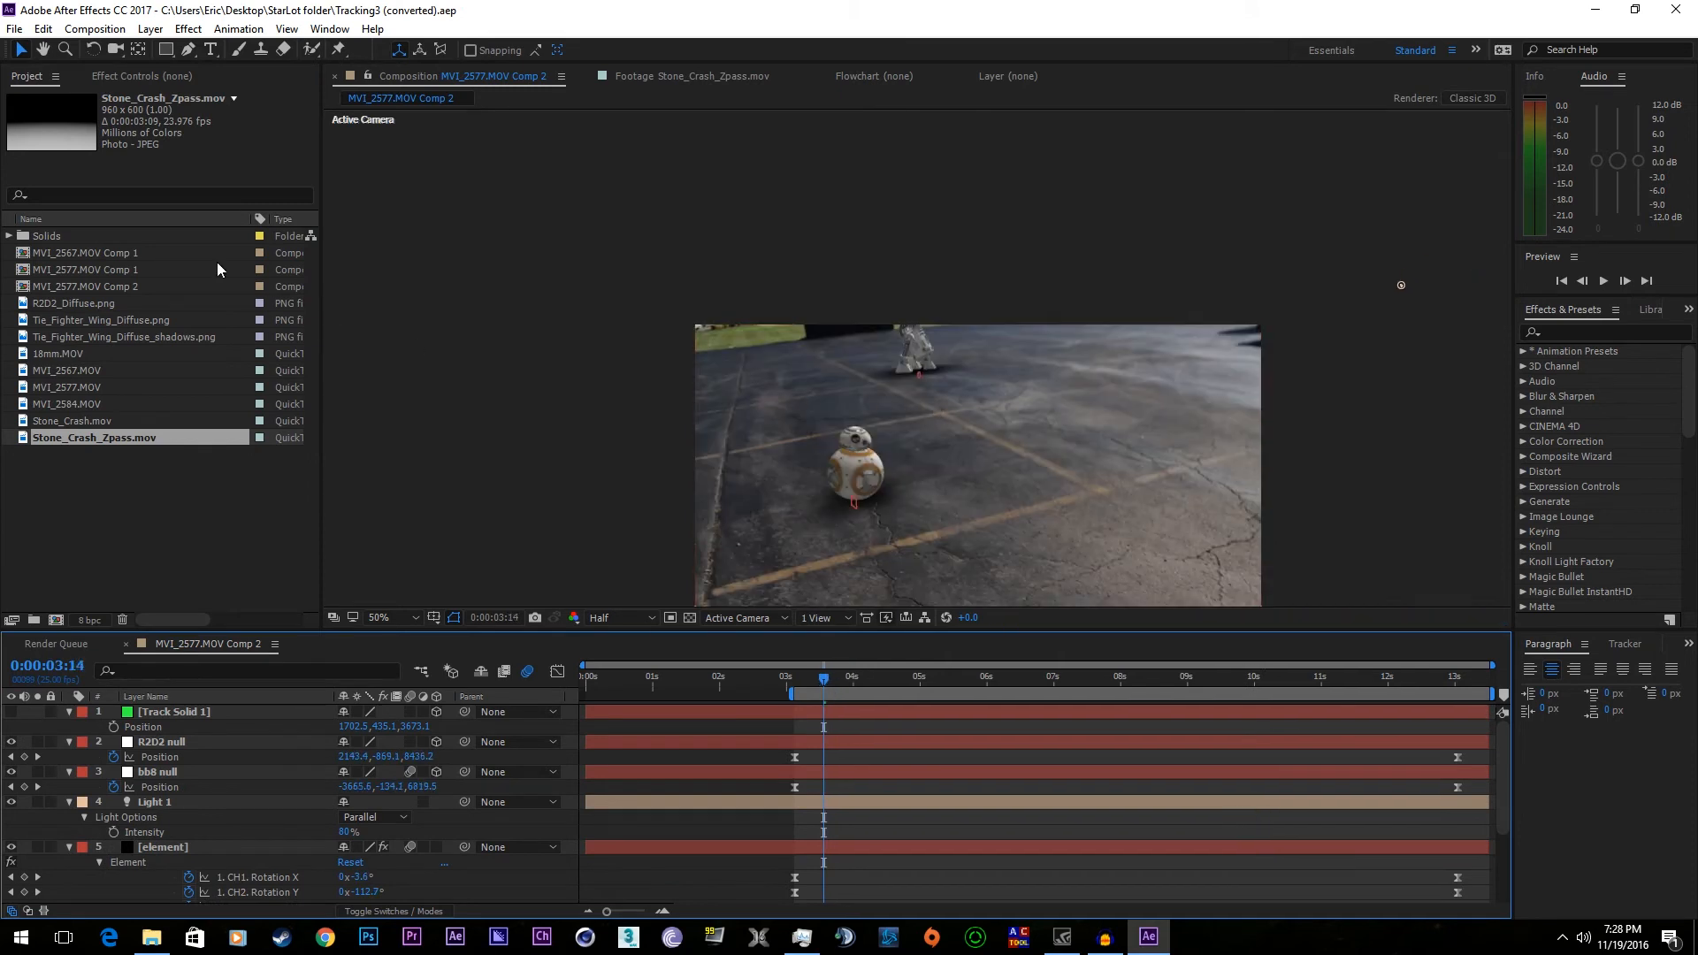
- Set Motion Blur to On in the element layer's Element render settings and set Motion Blur Samples to 6
click(141, 76)
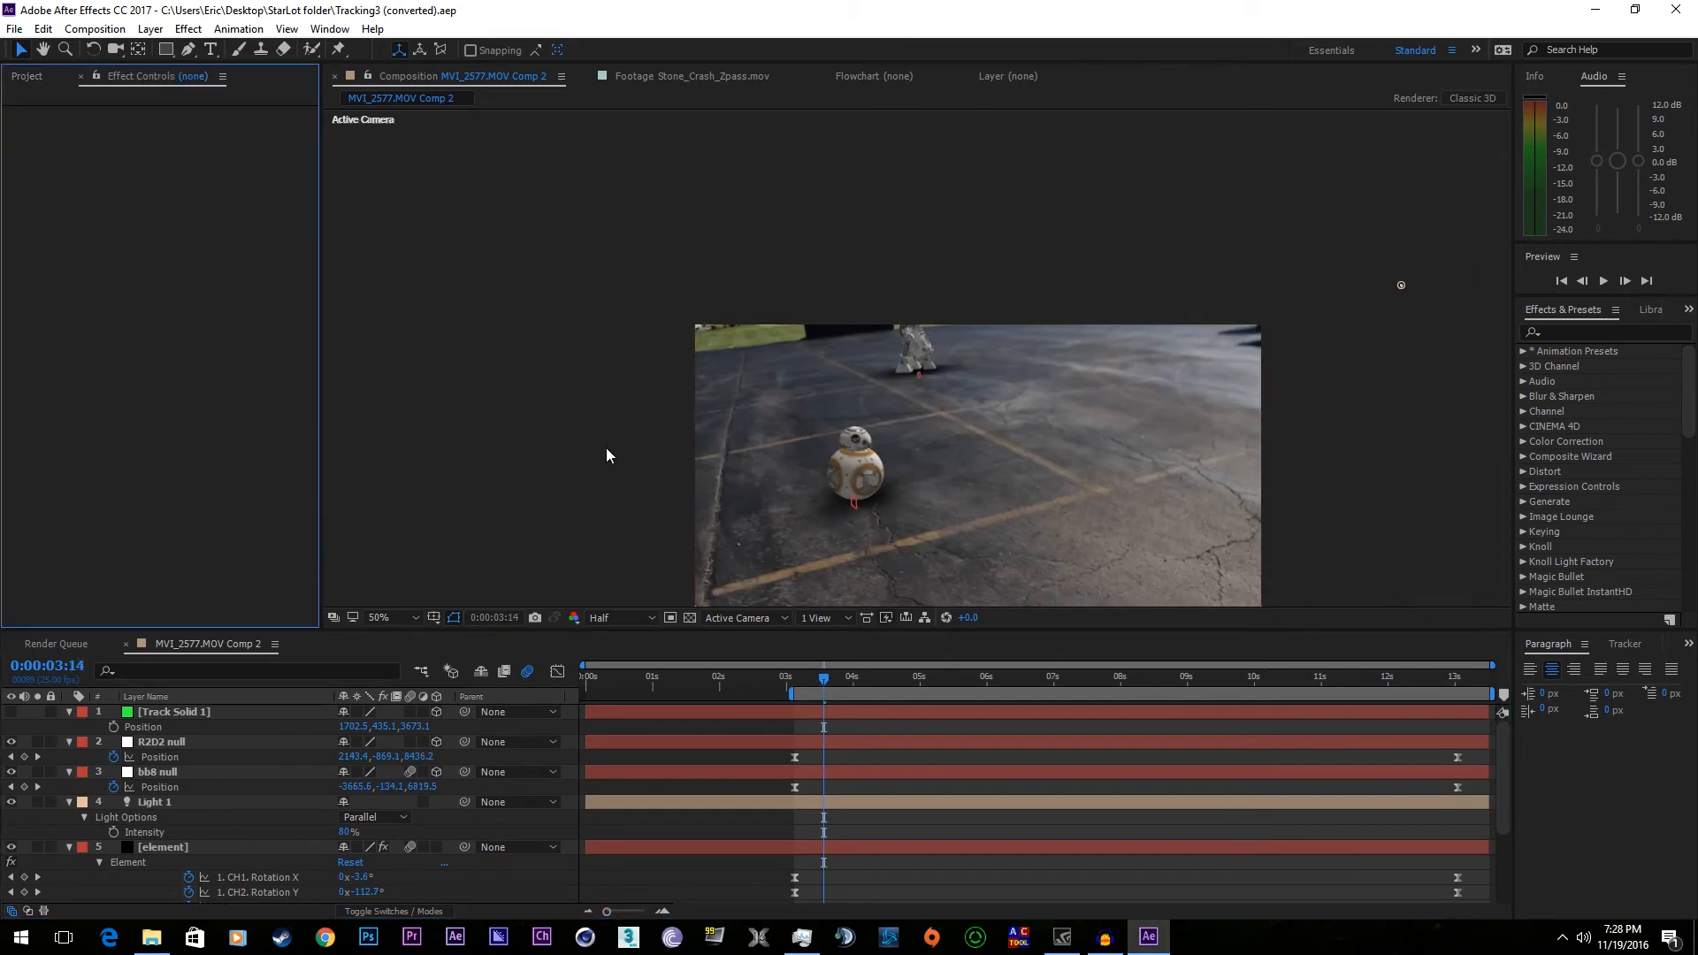
scroll(152, 804, down, 3)
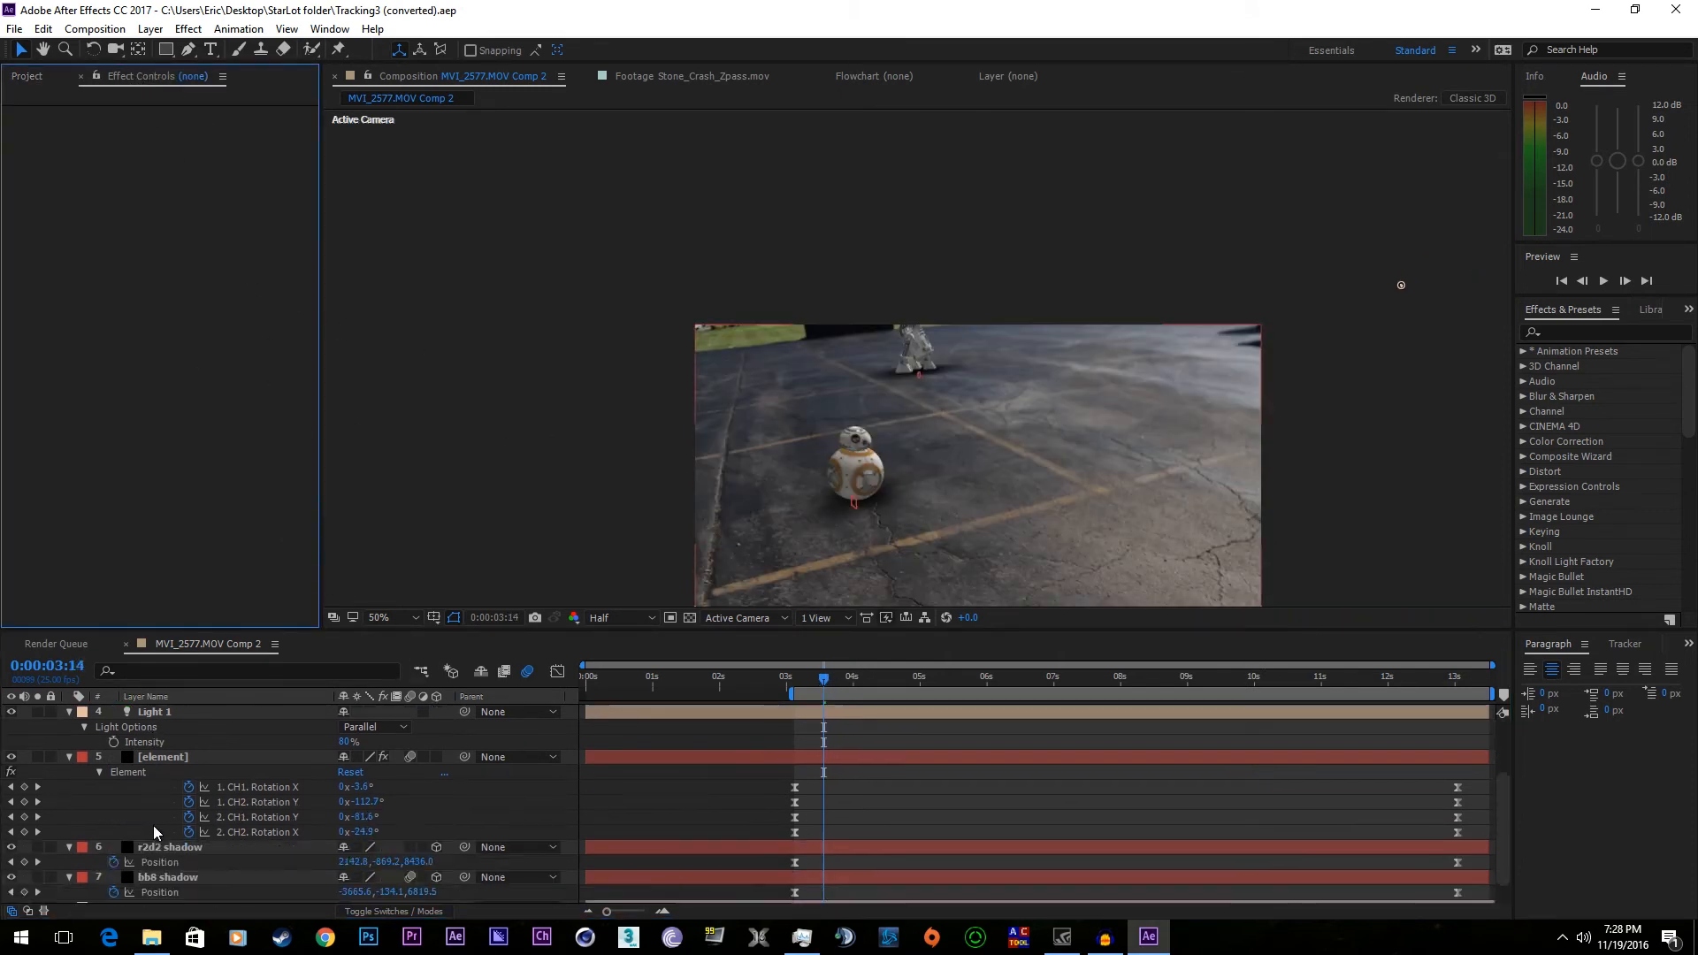
click(161, 757)
scroll(200, 375, down, 15)
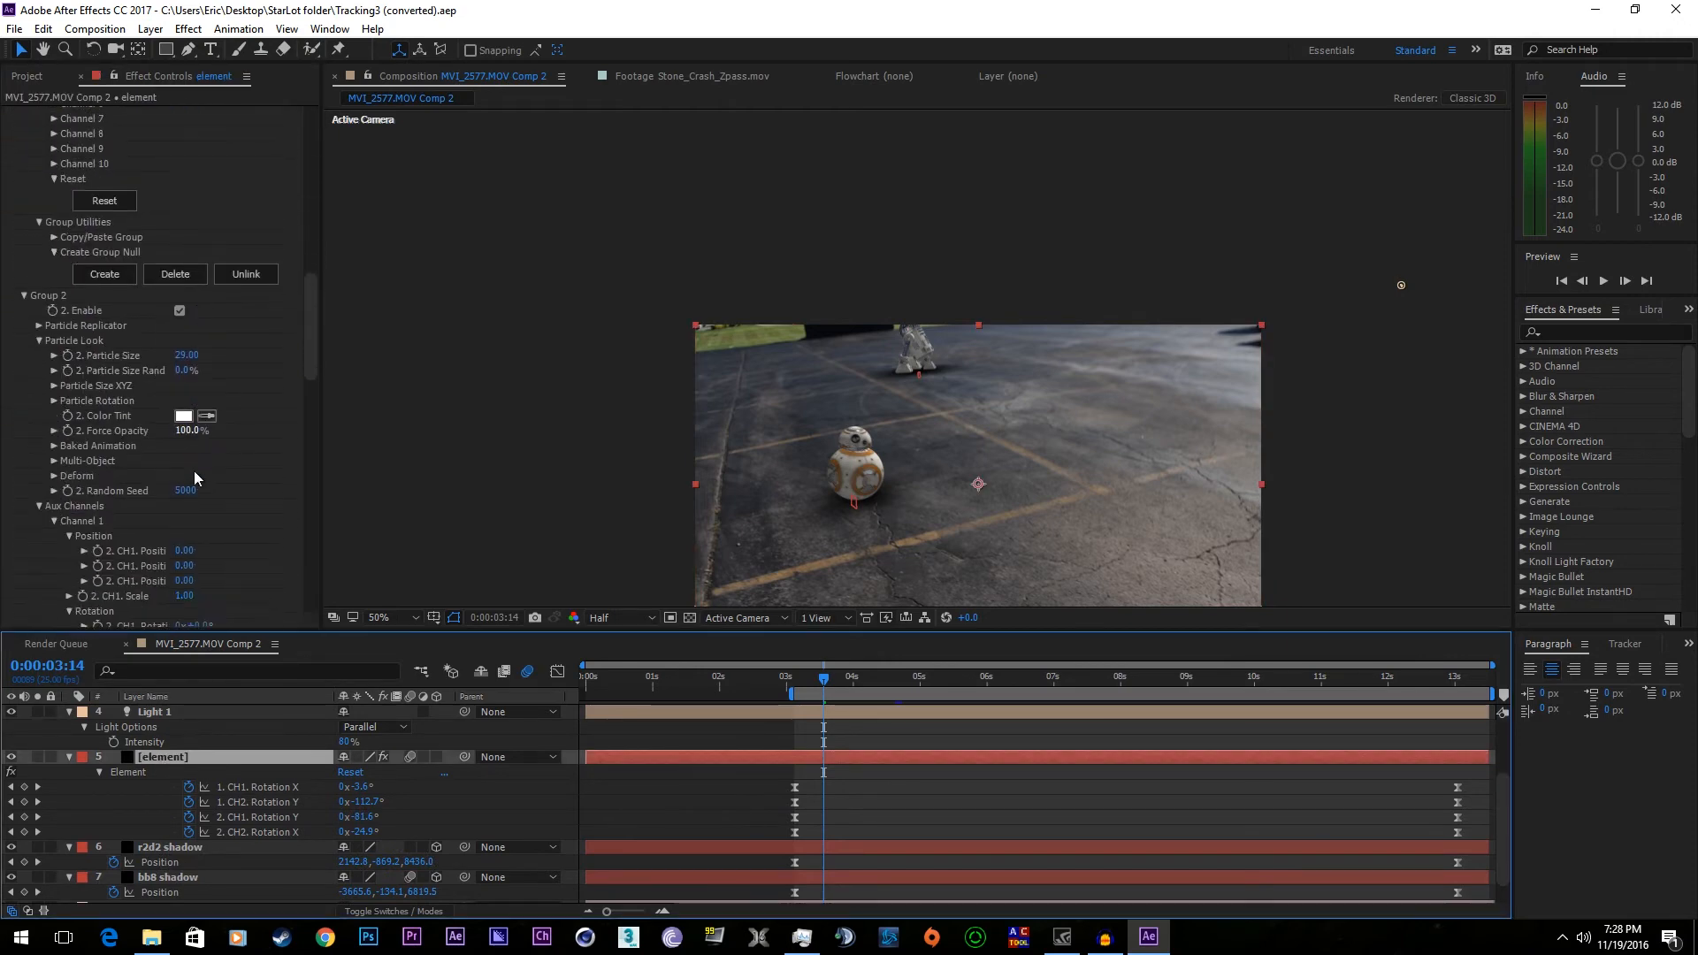
scroll(184, 492, down, 5)
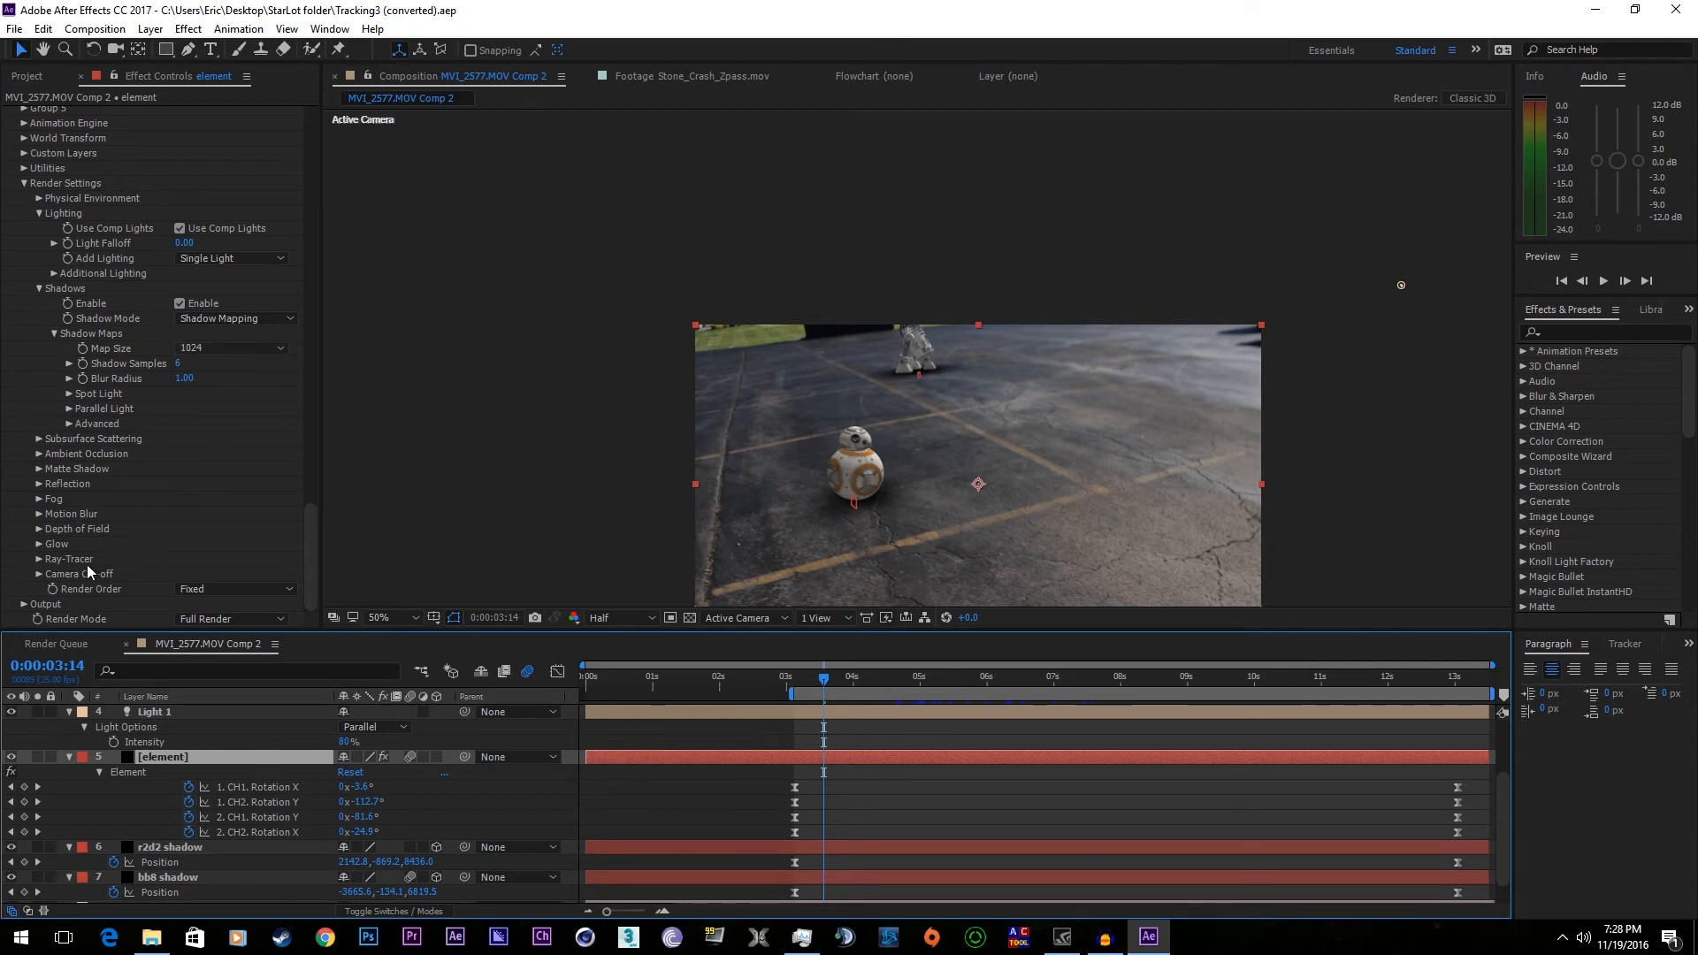
click(39, 515)
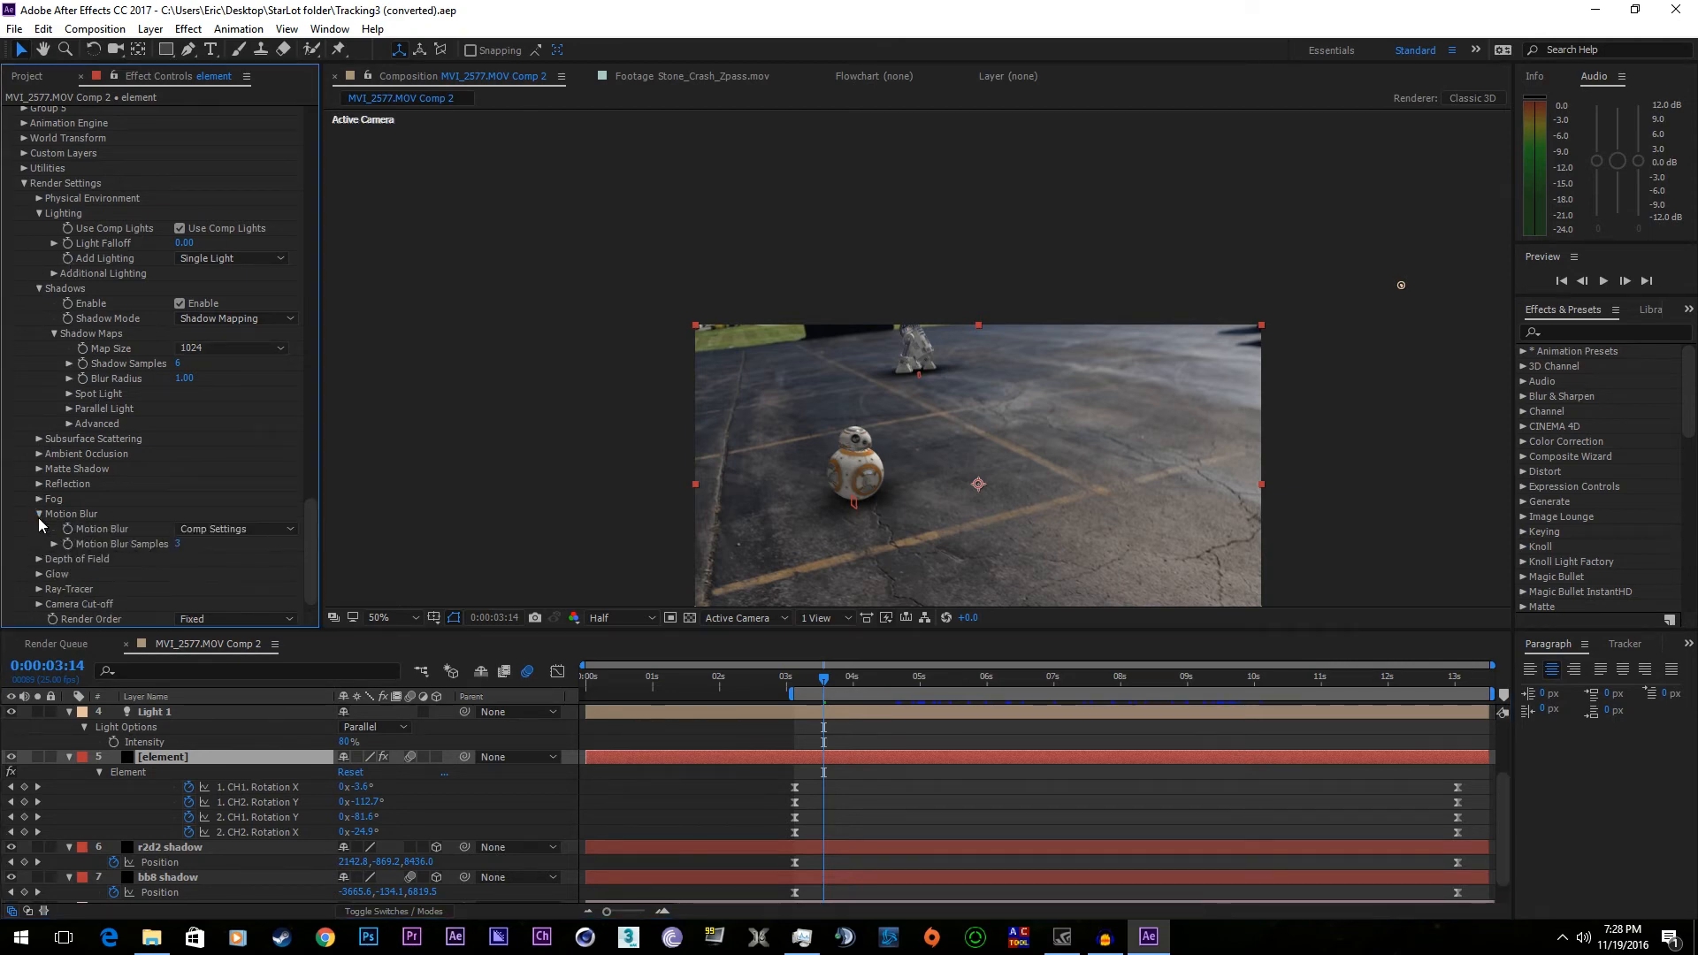
click(211, 529)
click(214, 568)
drag(178, 545, 184, 552)
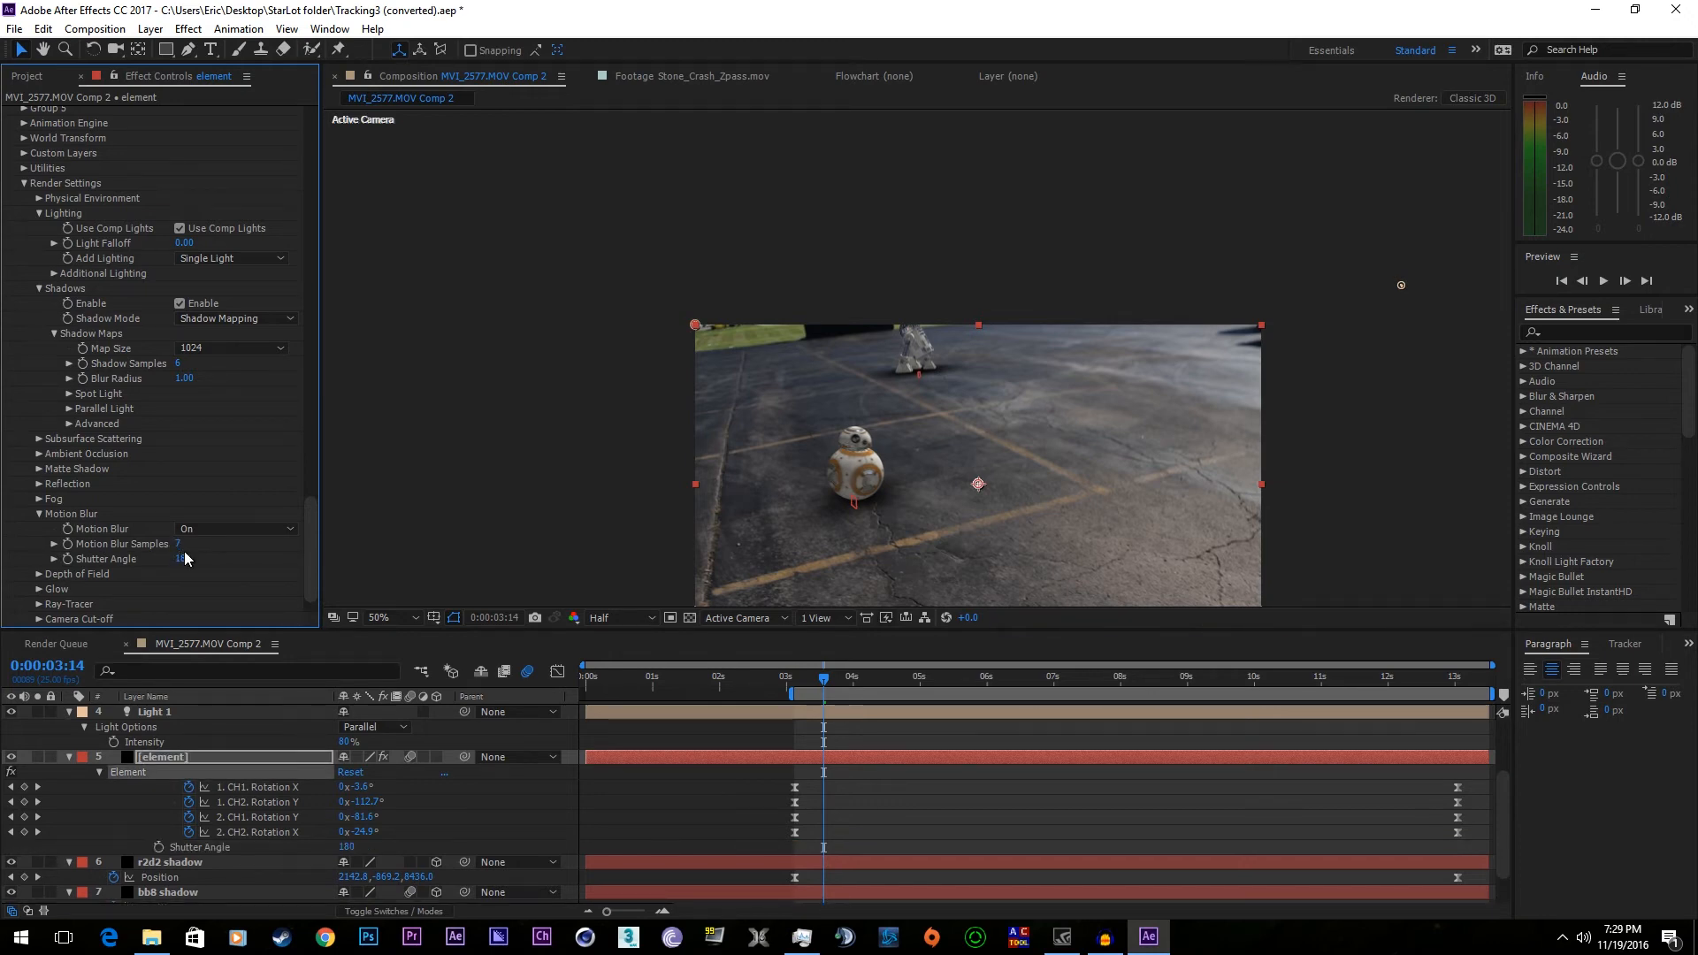
text(6)
key(Return)
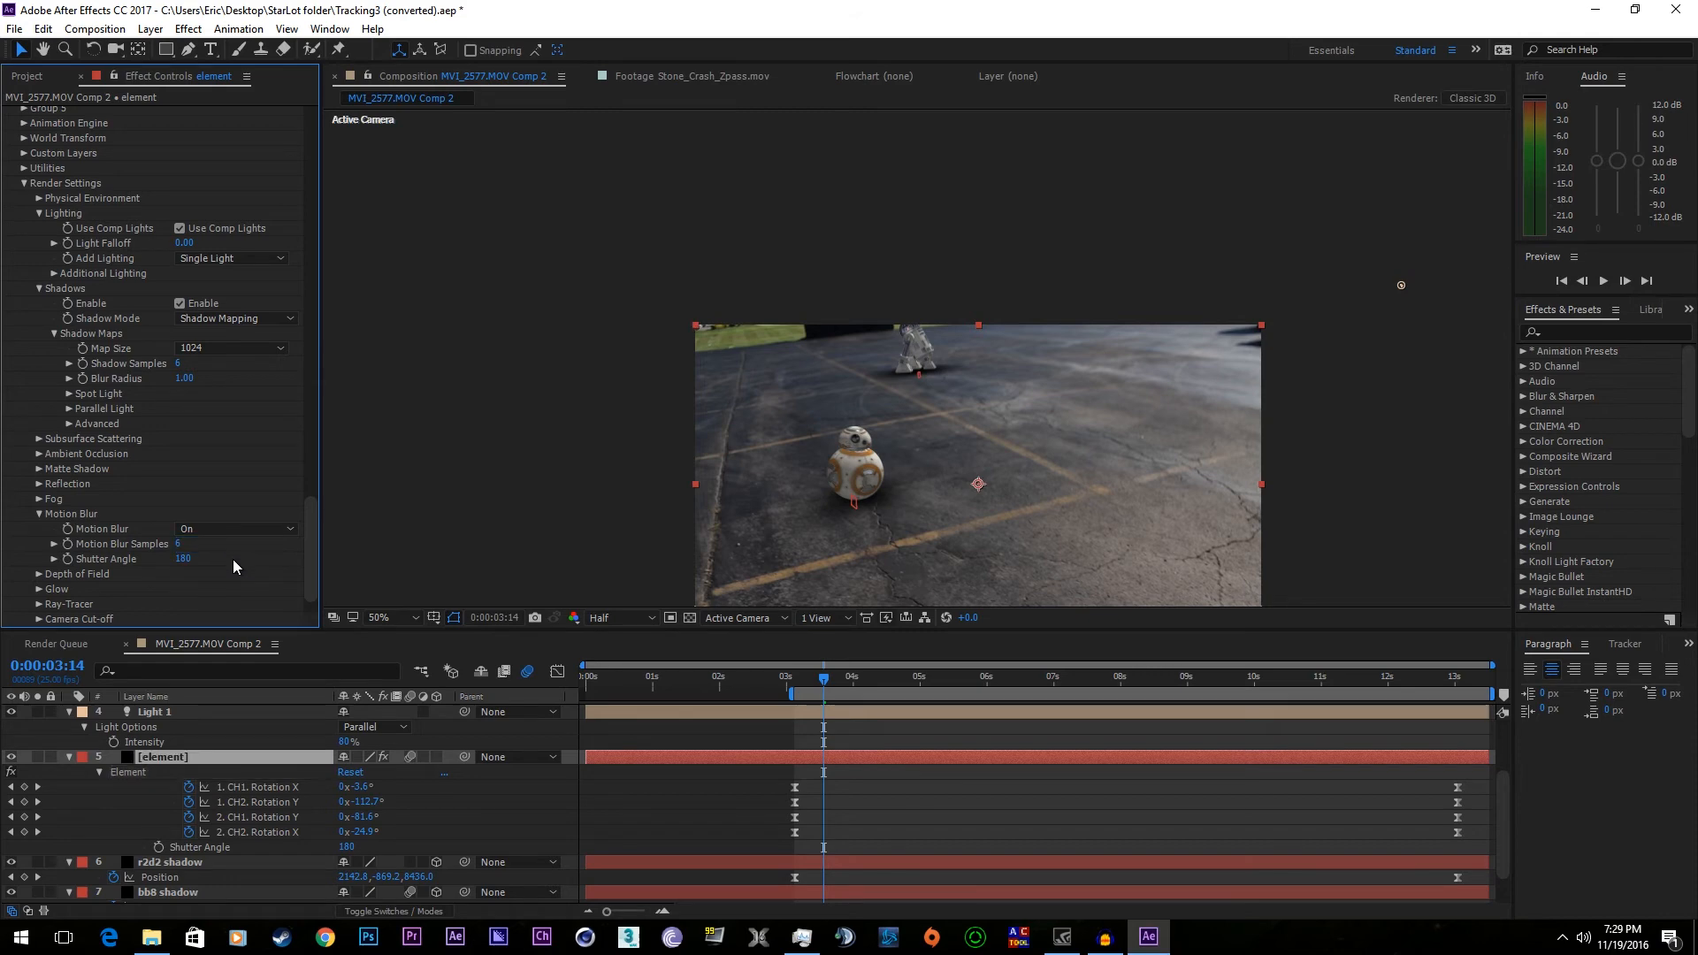
- Delete the Track Solid 1 layer from the composition
scroll(103, 486, down, 1)
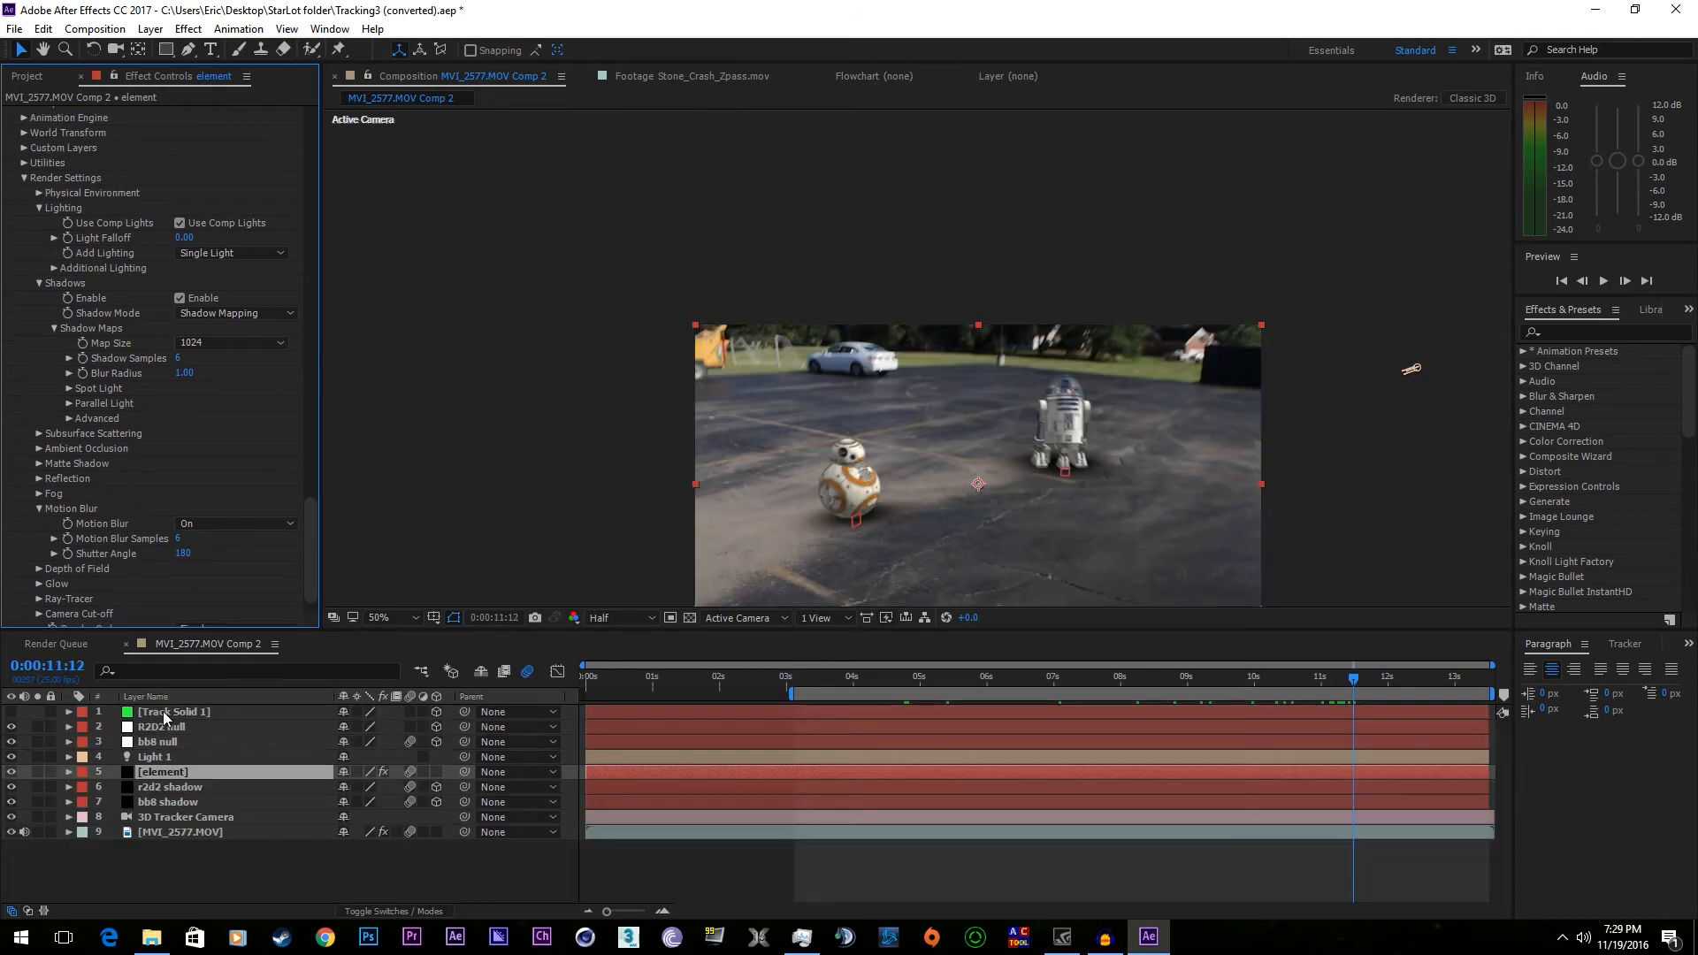
click(162, 712)
key(Delete)
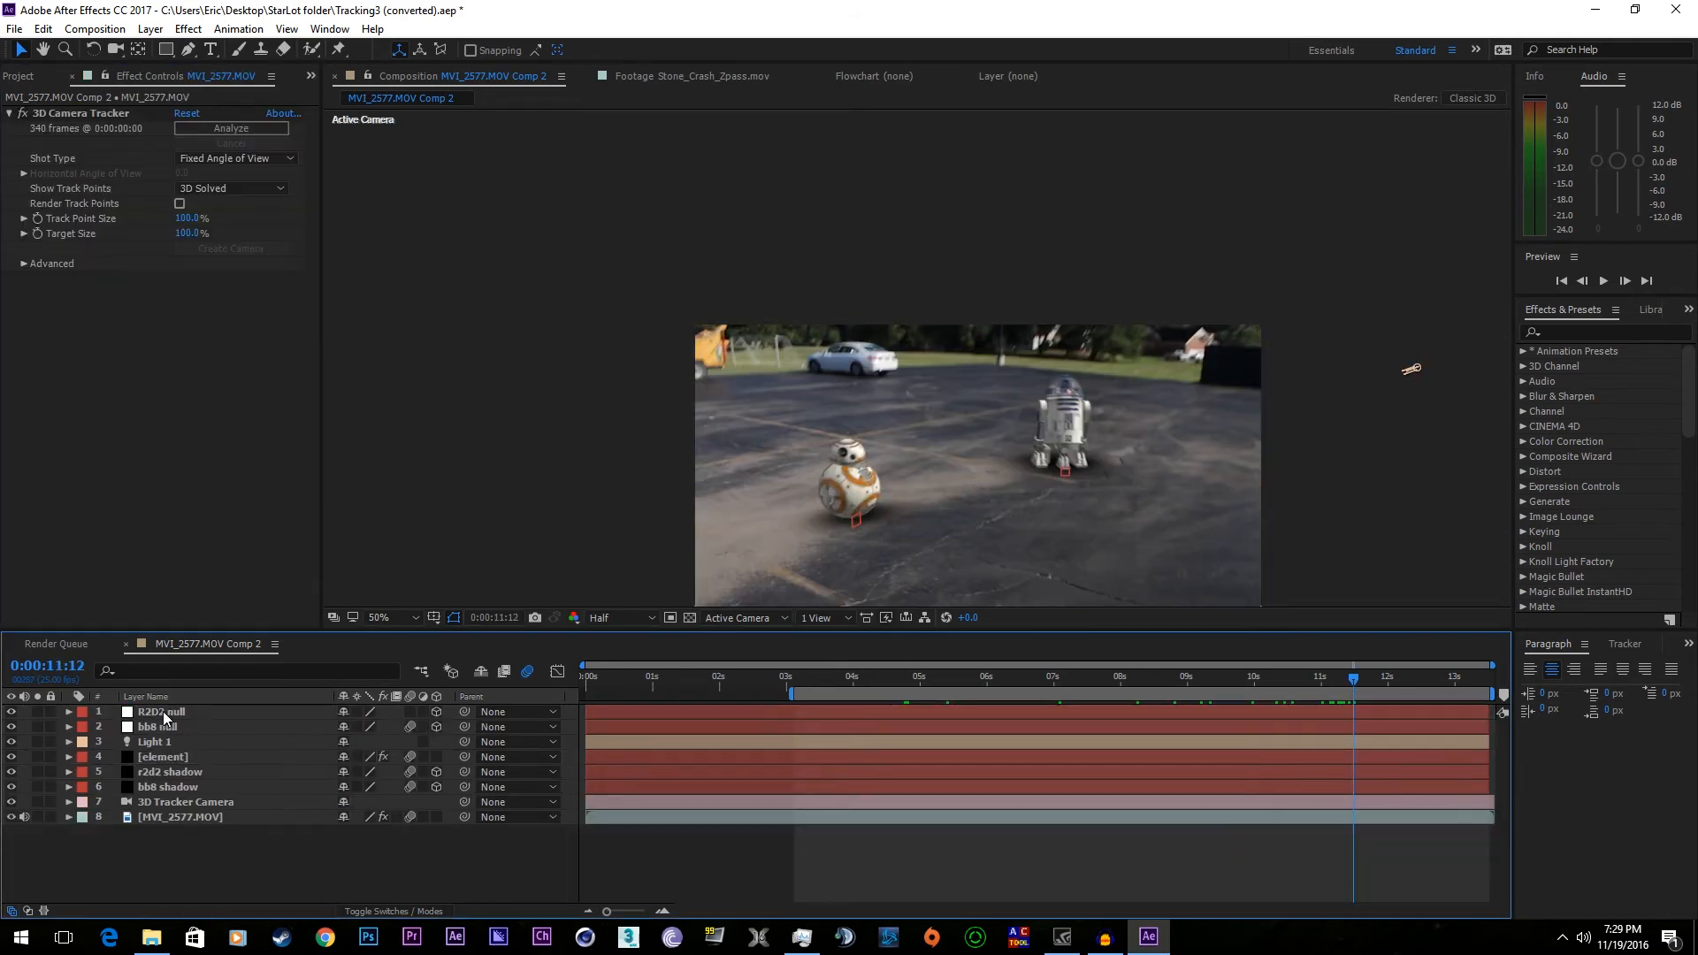
- Open the element layer's Scene Setup and bring up the file chooser for the environment texture
click(167, 758)
click(96, 155)
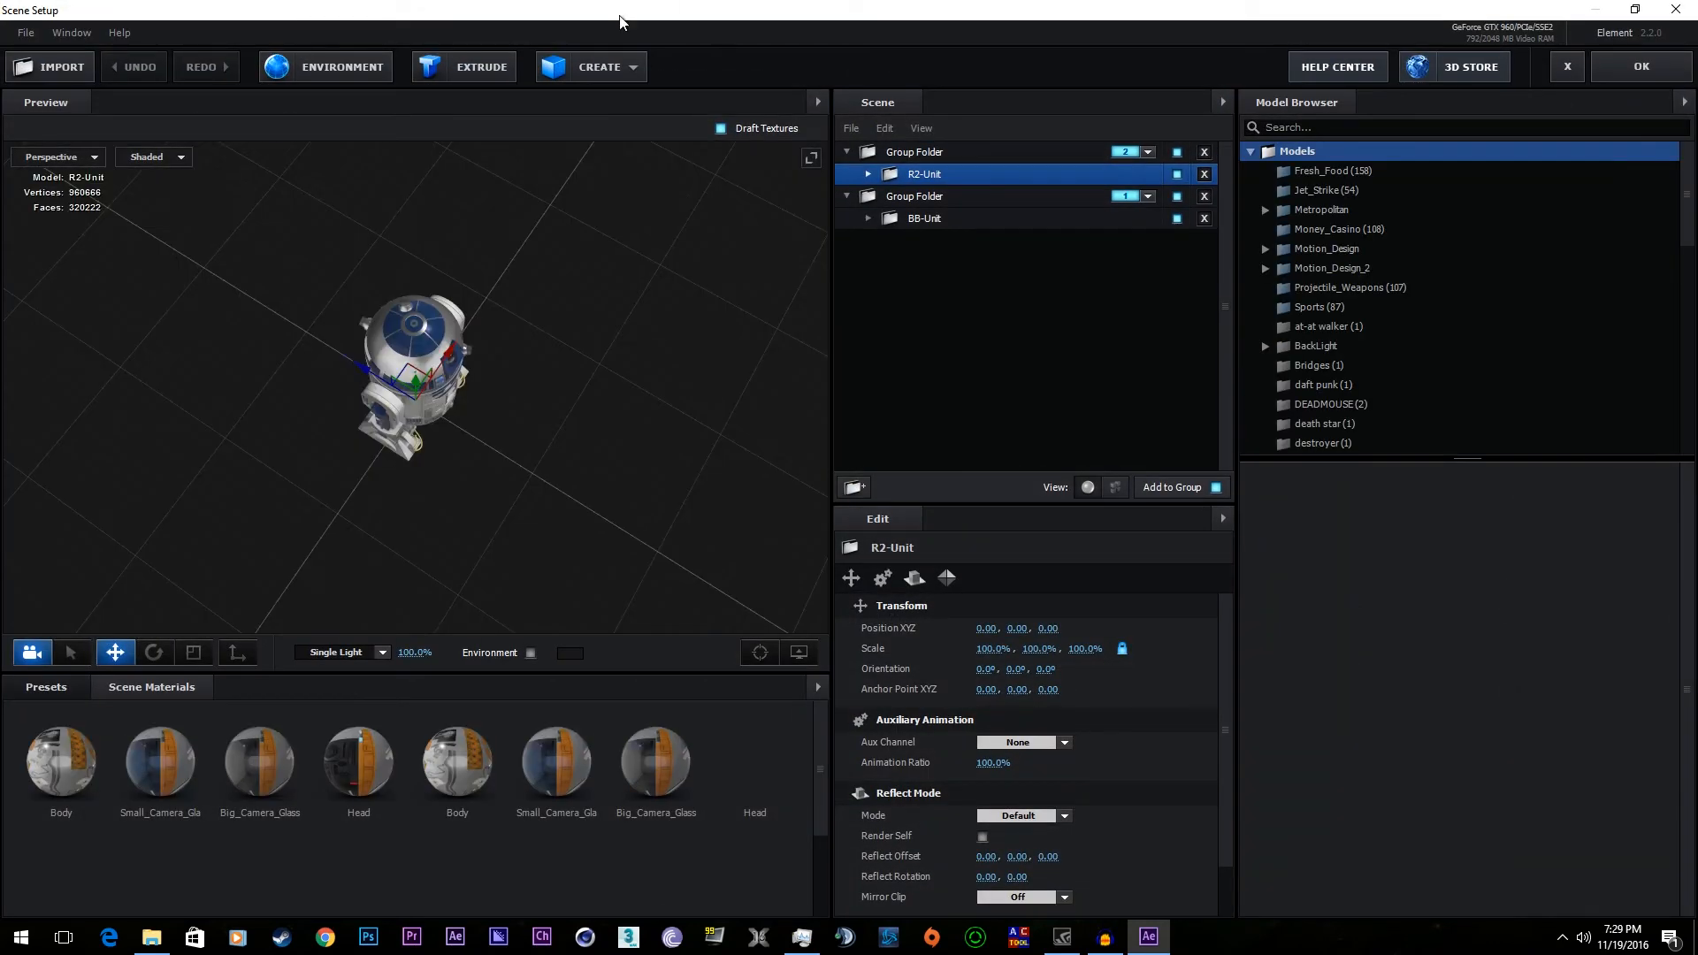
drag(374, 321, 471, 355)
scroll(471, 355, down, 3)
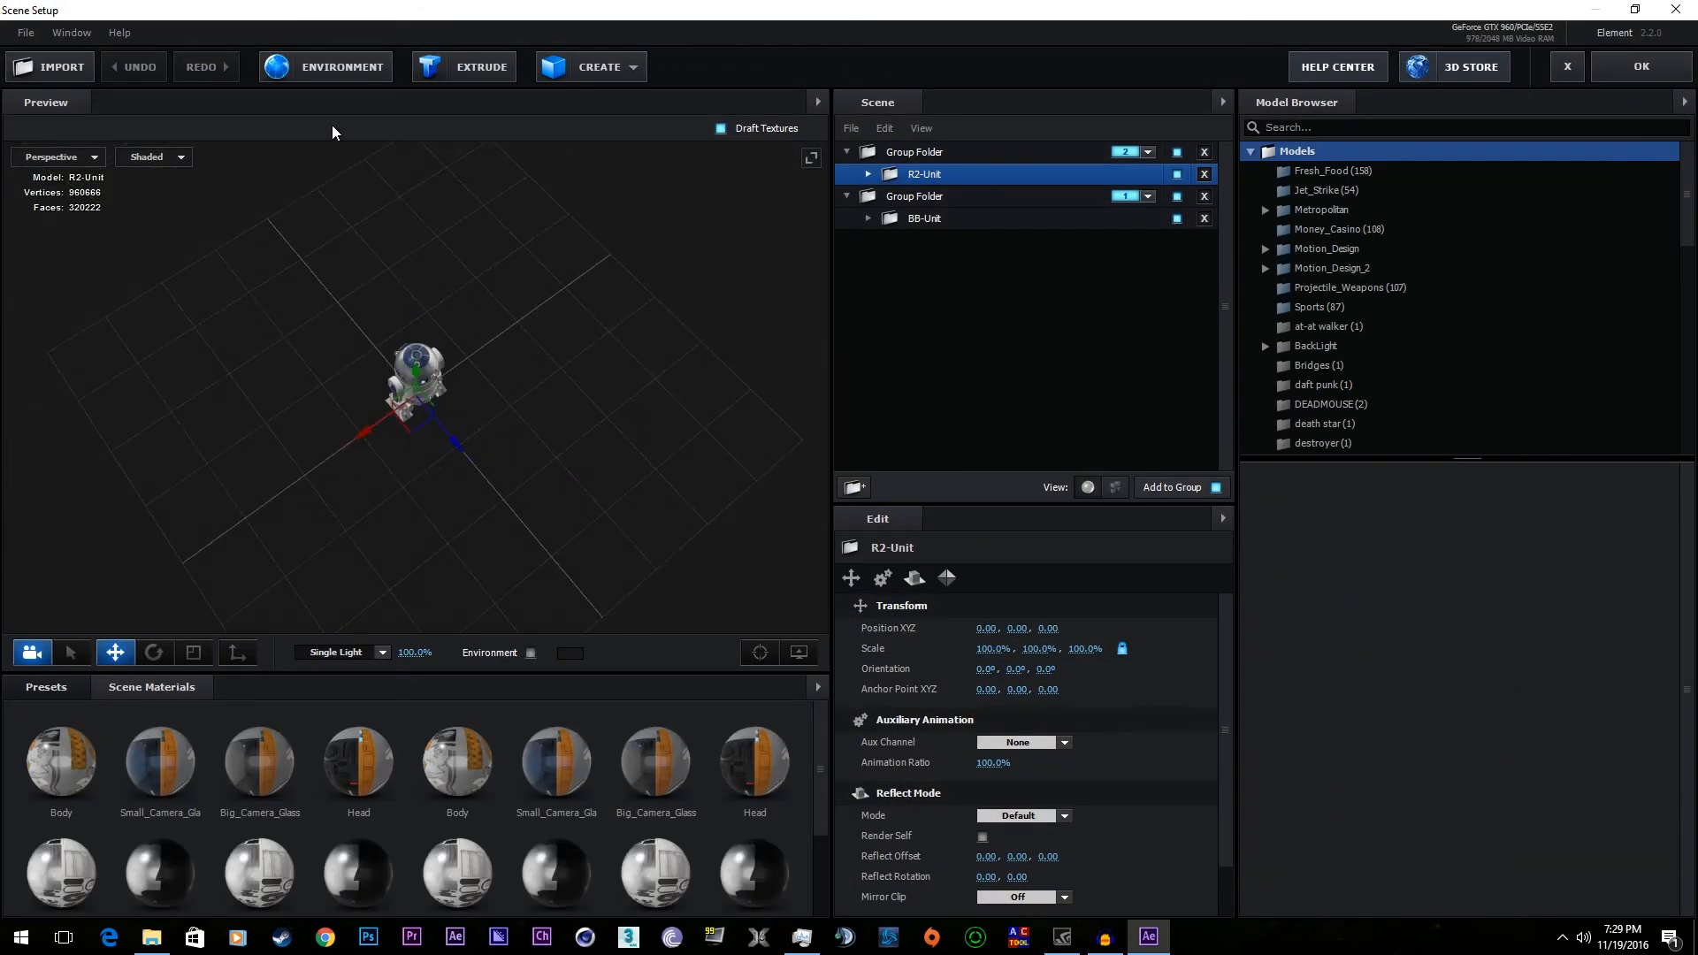
click(329, 67)
click(819, 355)
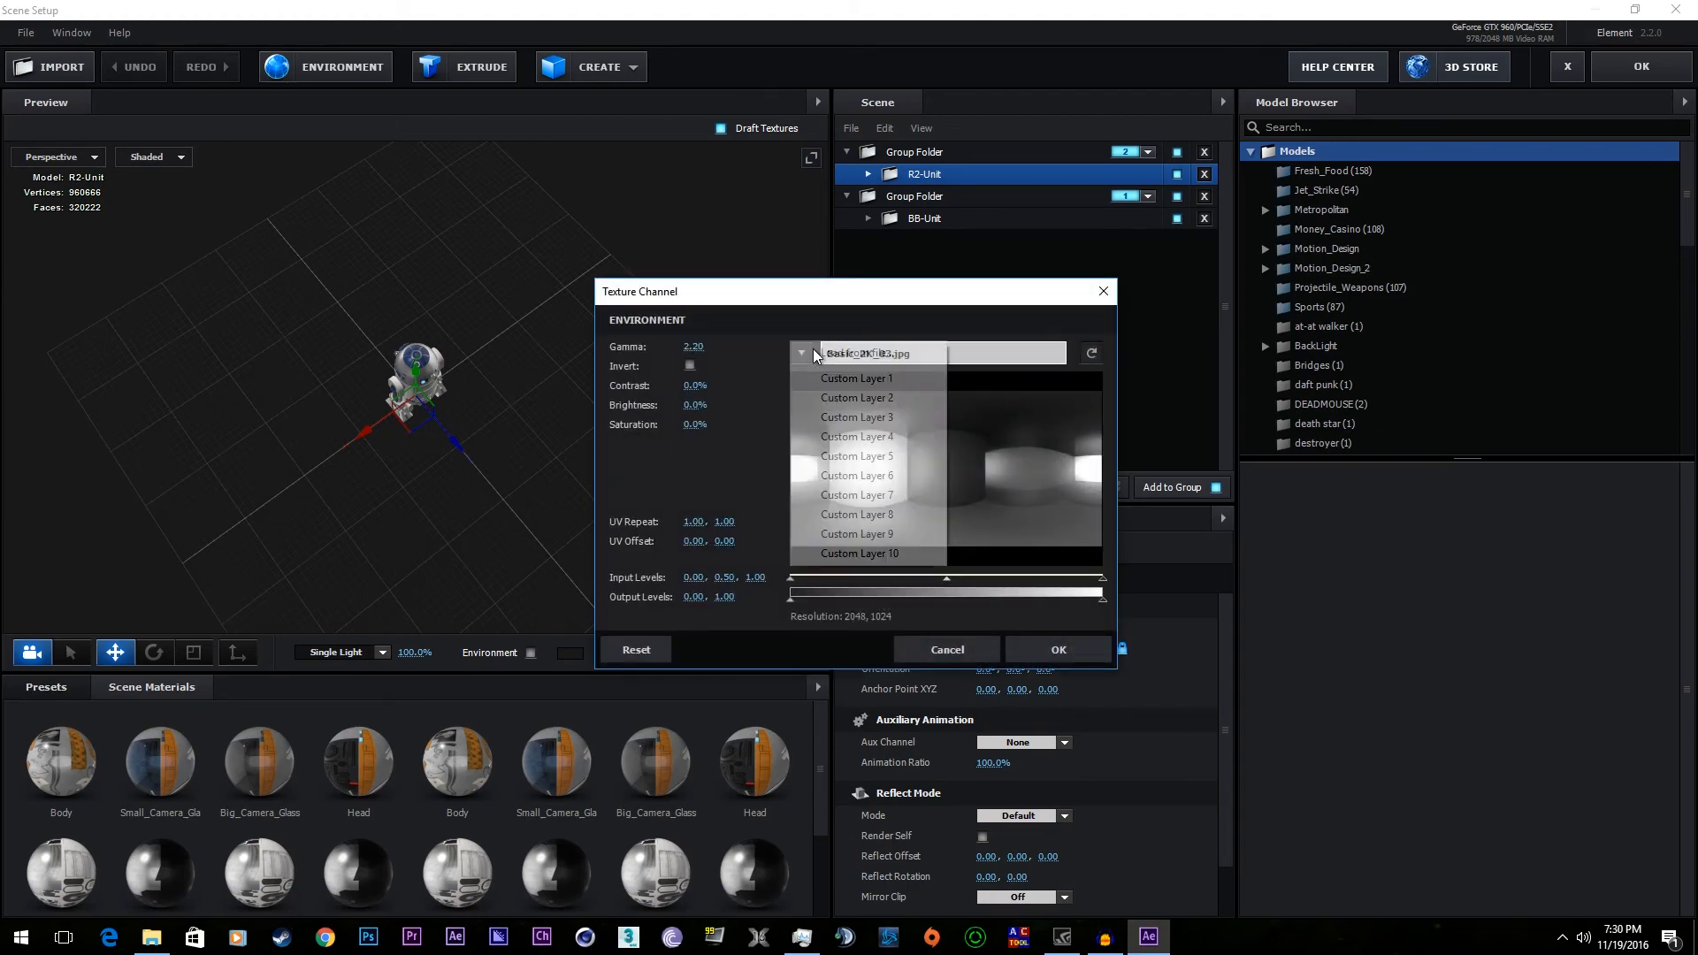
click(902, 354)
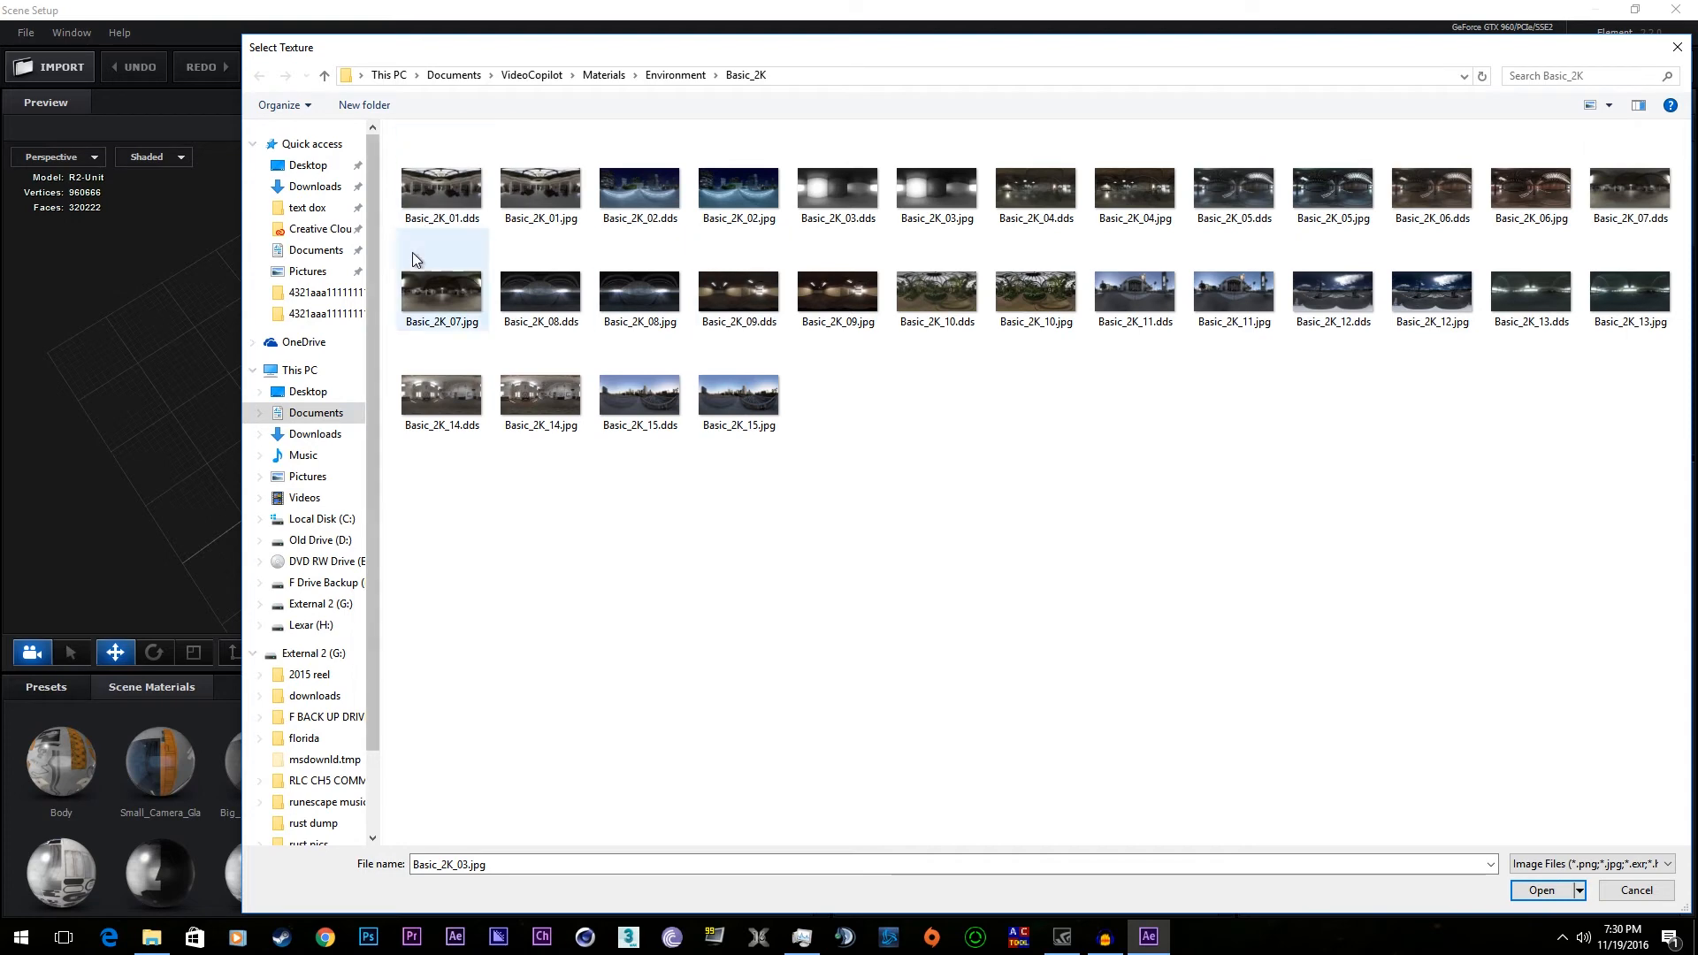
- Load Basic_2K_15.jpg as the environment texture and accept the scene changes
click(1228, 299)
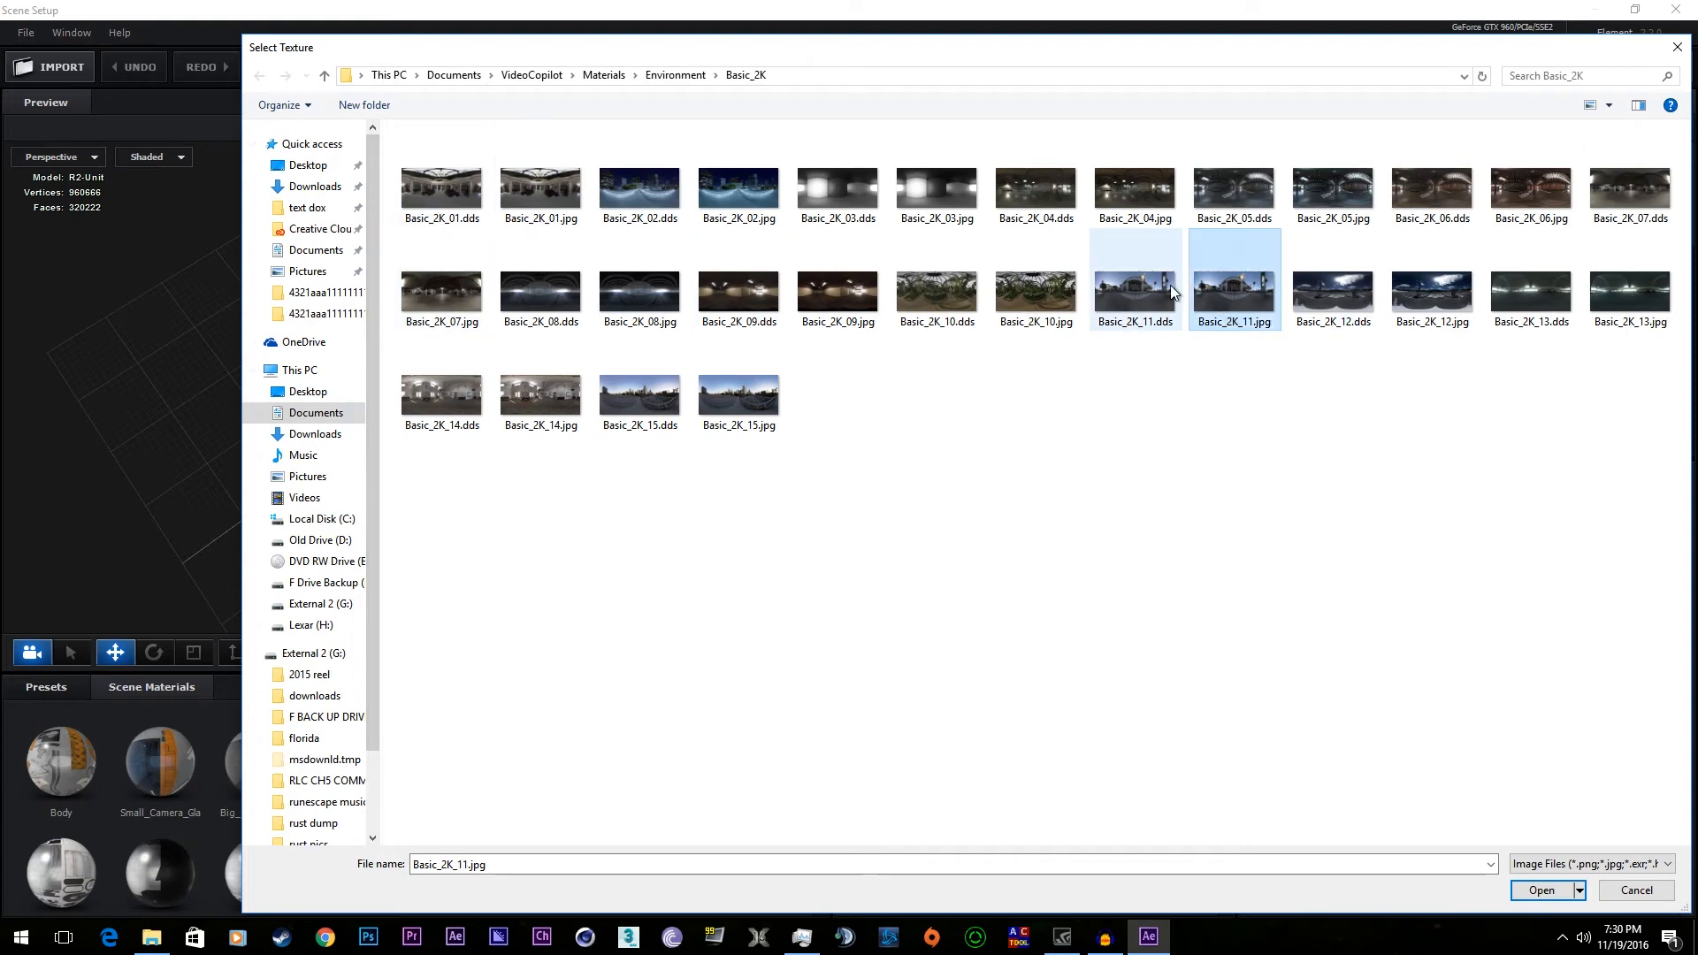
click(1174, 291)
click(1242, 304)
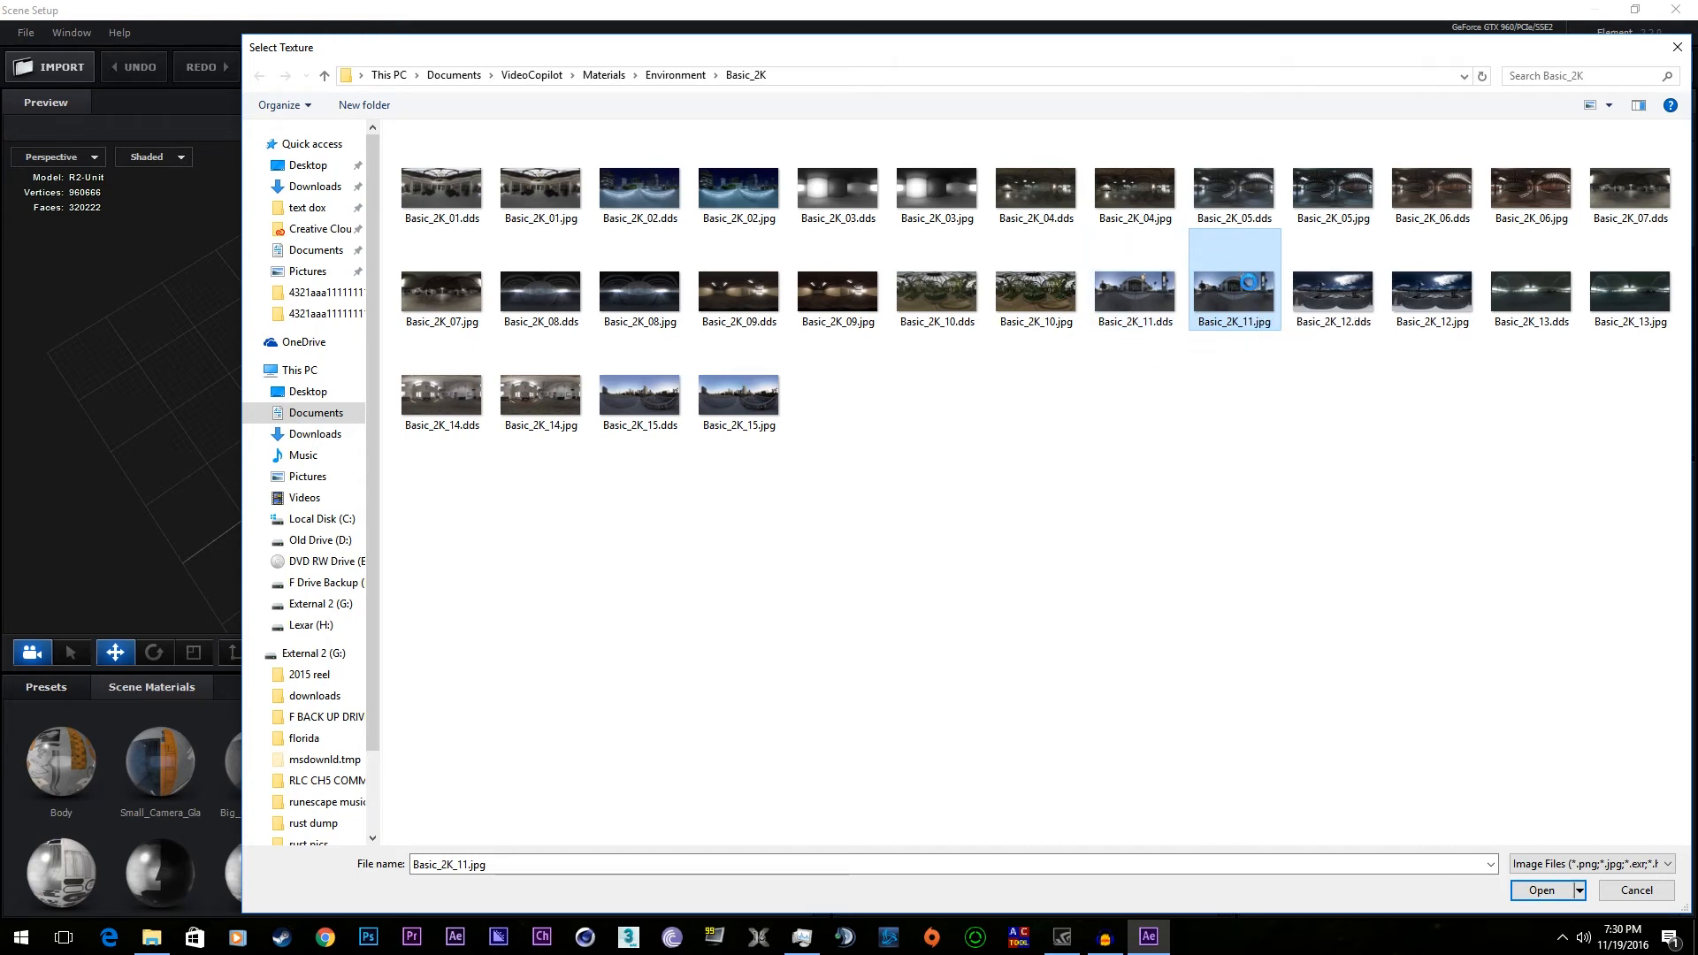
right_click(1251, 290)
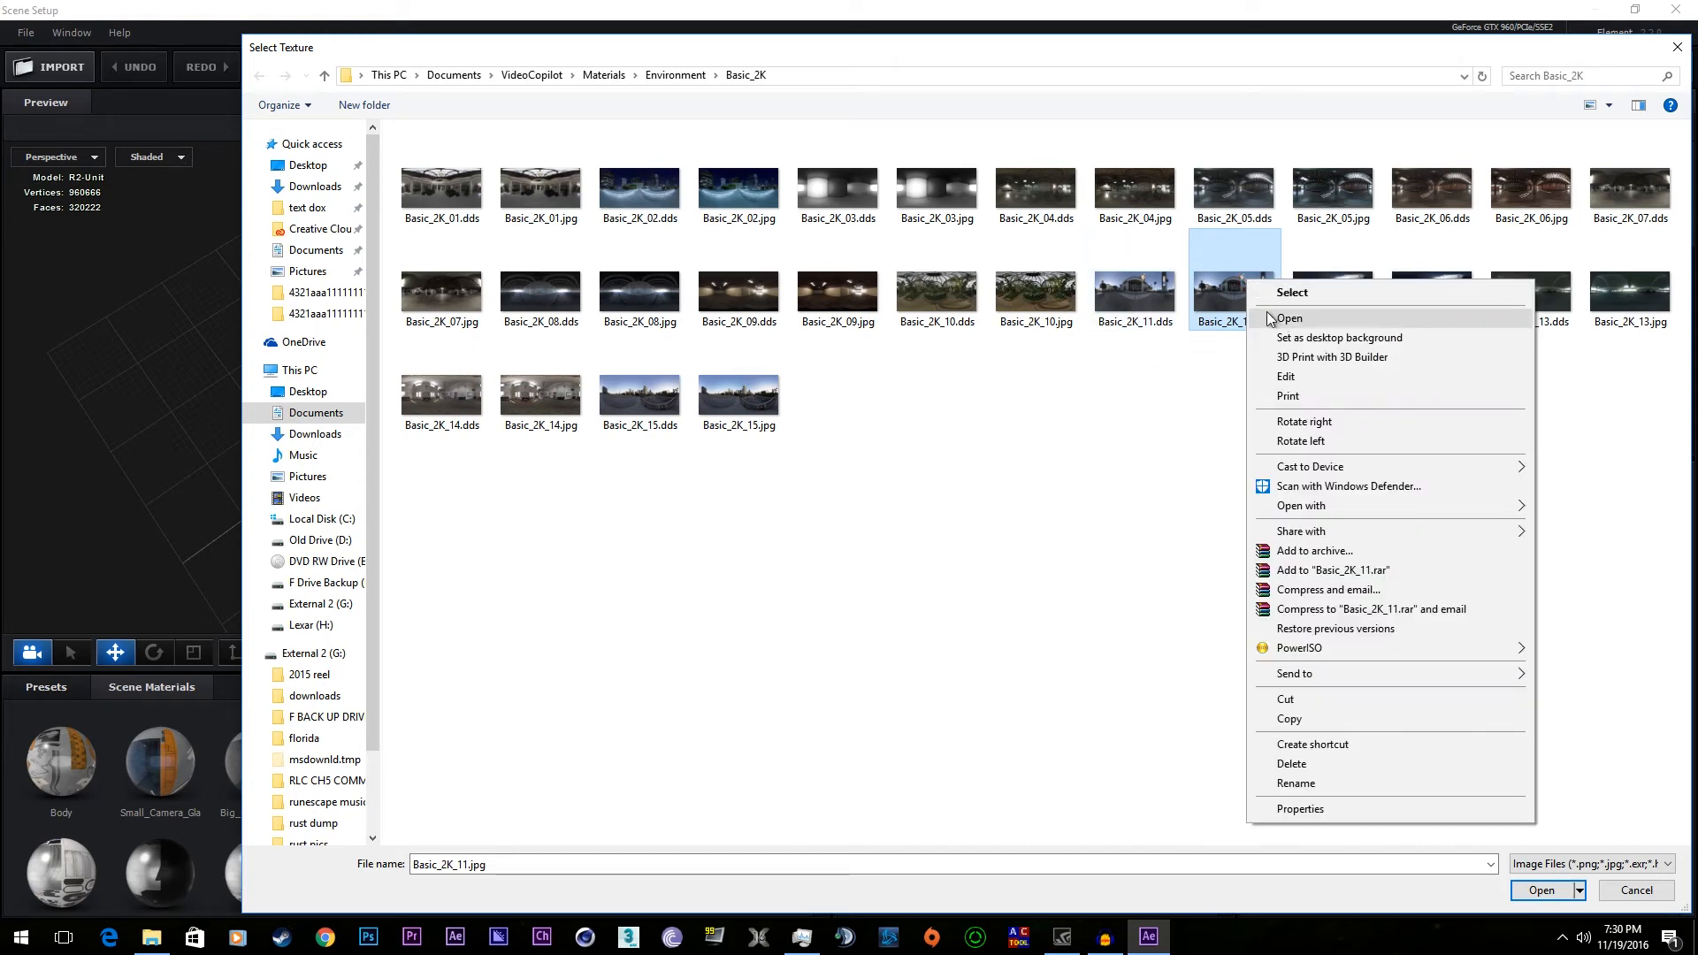
click(930, 301)
click(696, 345)
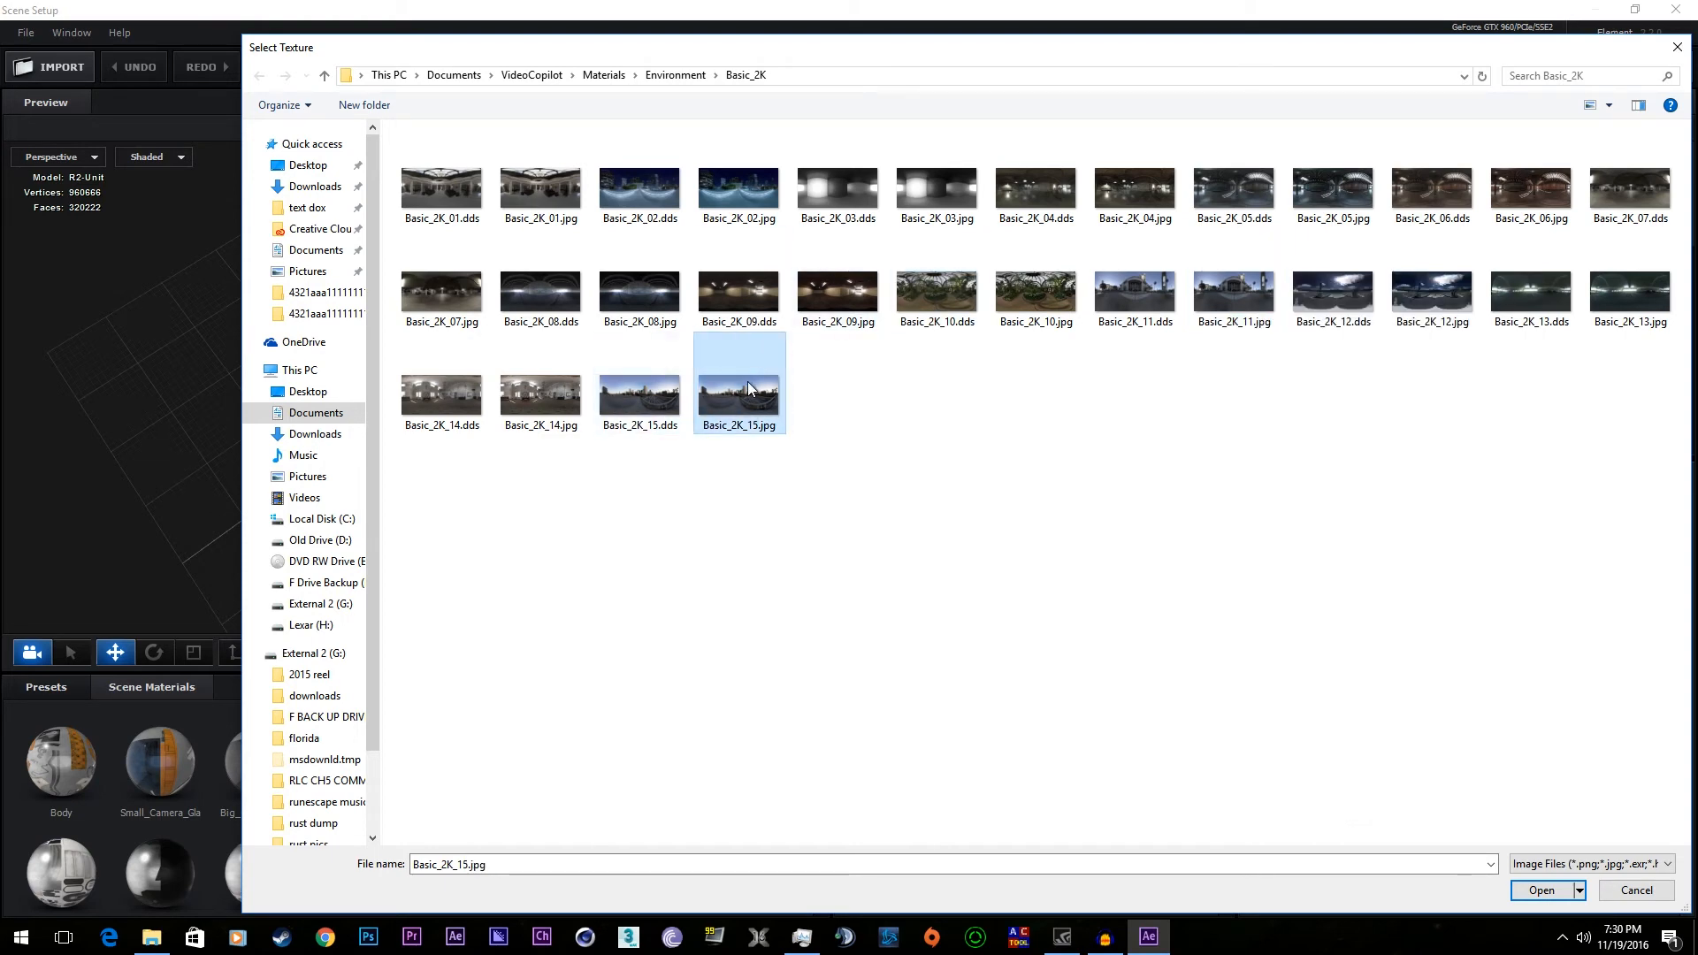
double_click(734, 400)
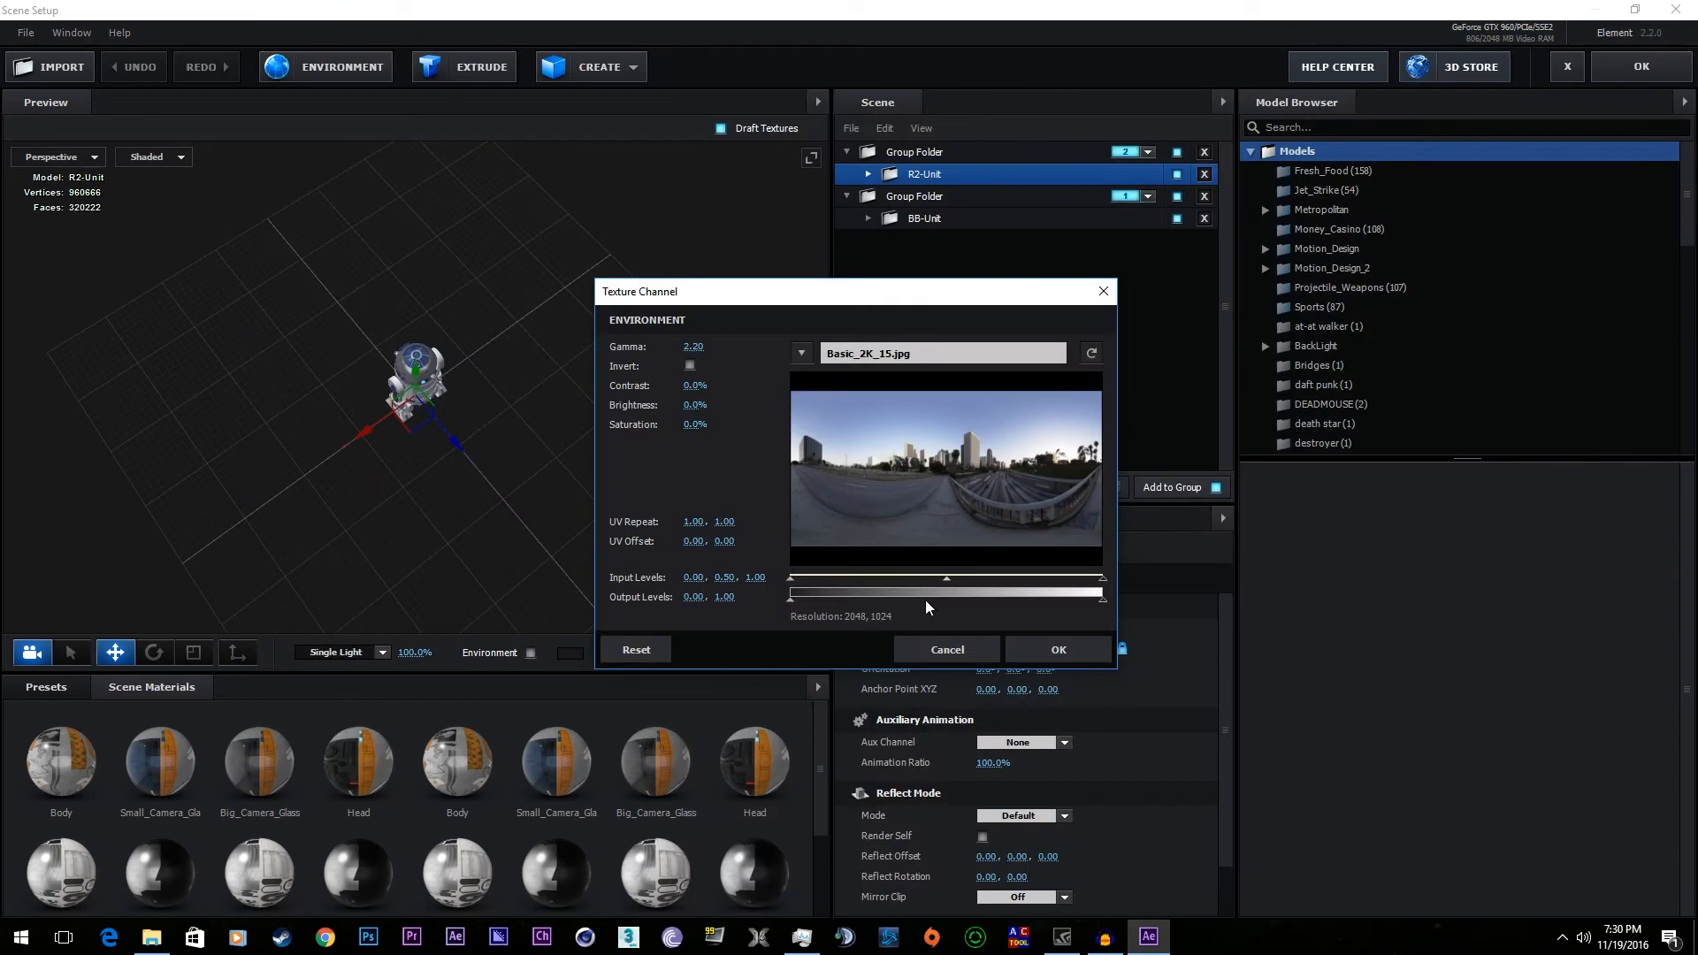
click(1057, 648)
drag(596, 421, 559, 343)
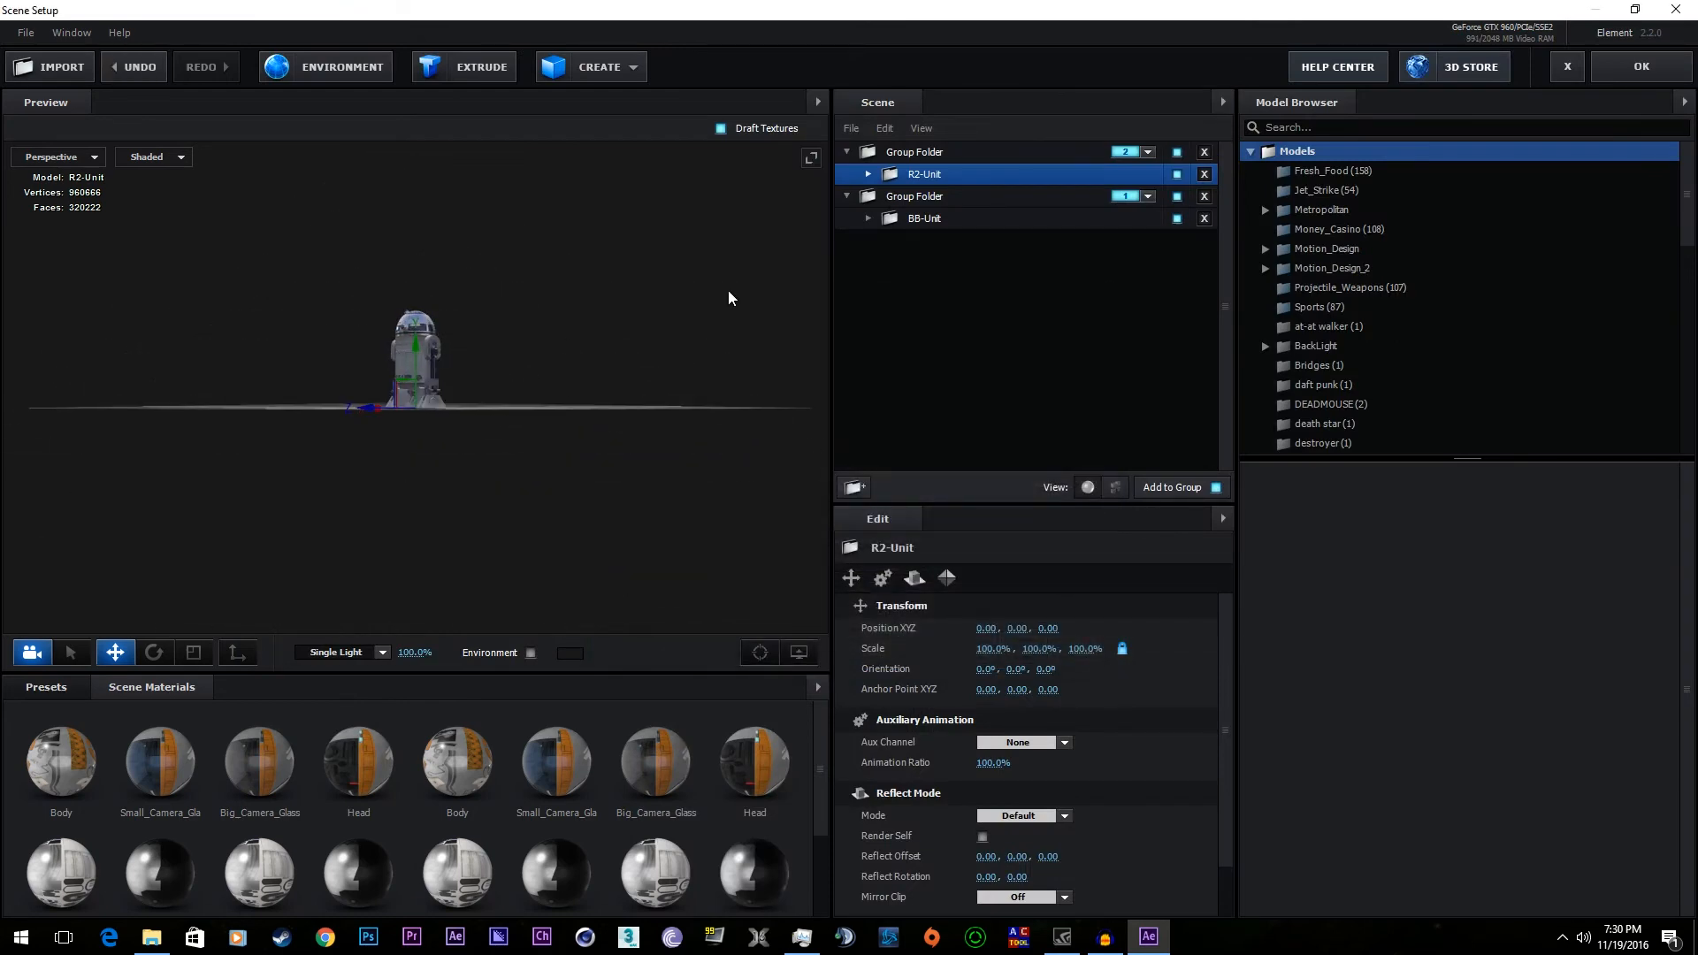
click(1611, 73)
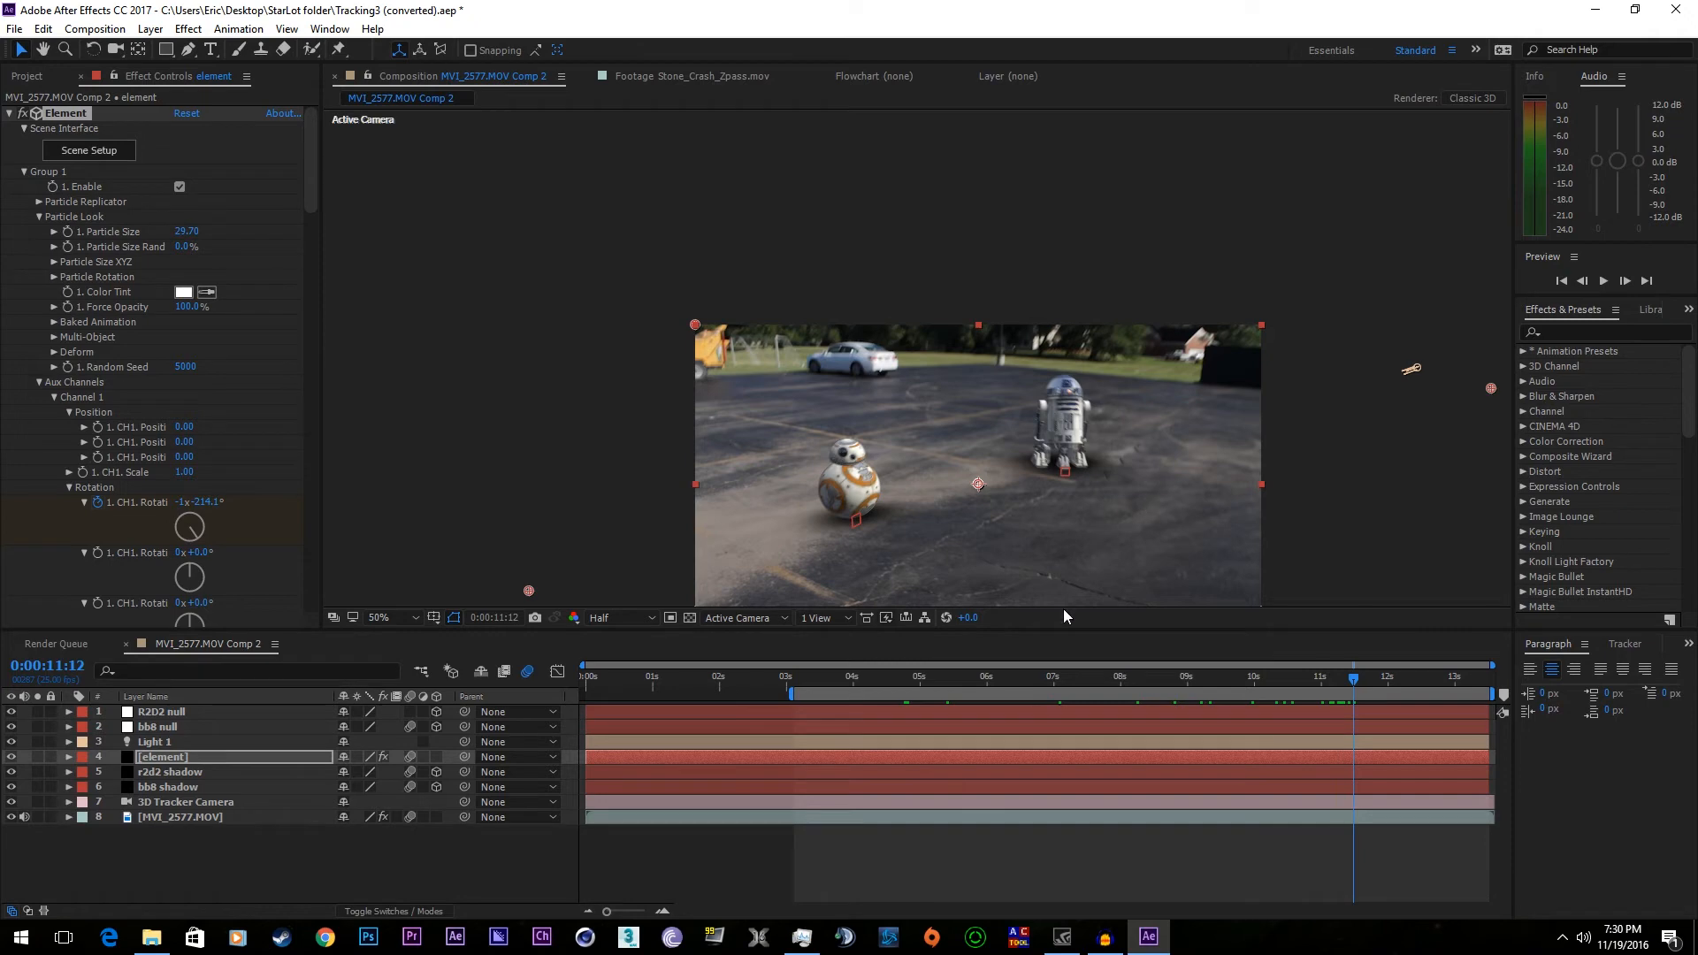
- Open the element layer's Scene Setup, bring up the environment texture file chooser and enlarge it to show all Basic_2K maps
click(1087, 681)
drag(1088, 682, 1142, 682)
click(89, 150)
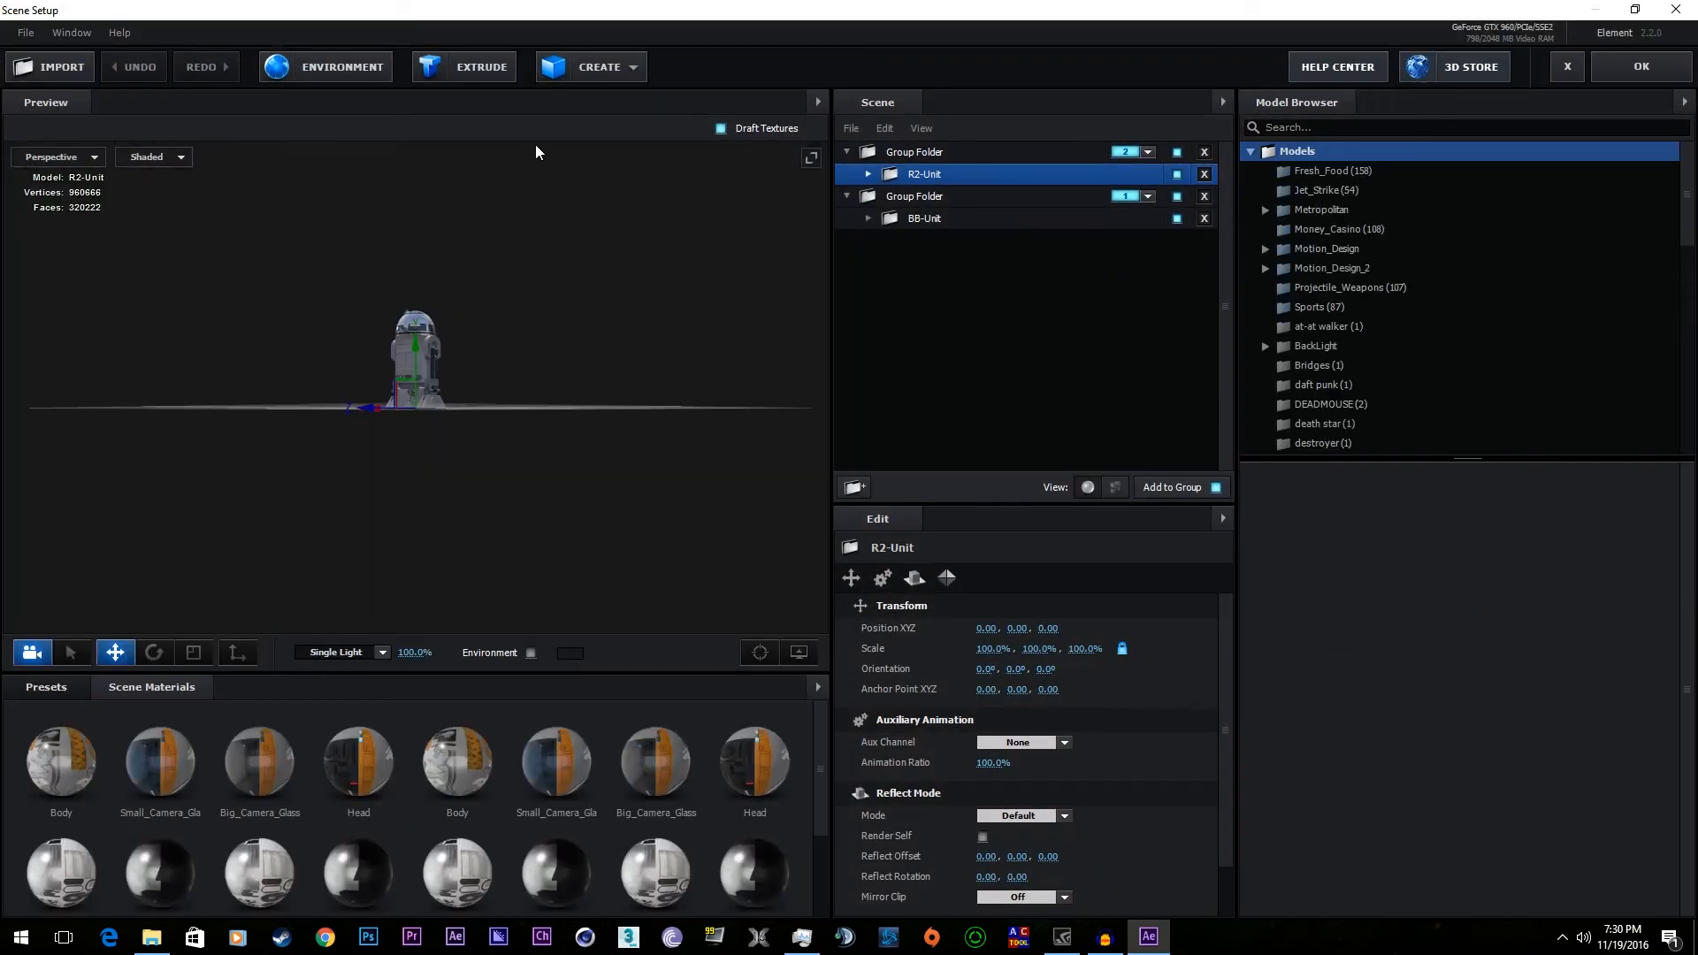
click(309, 71)
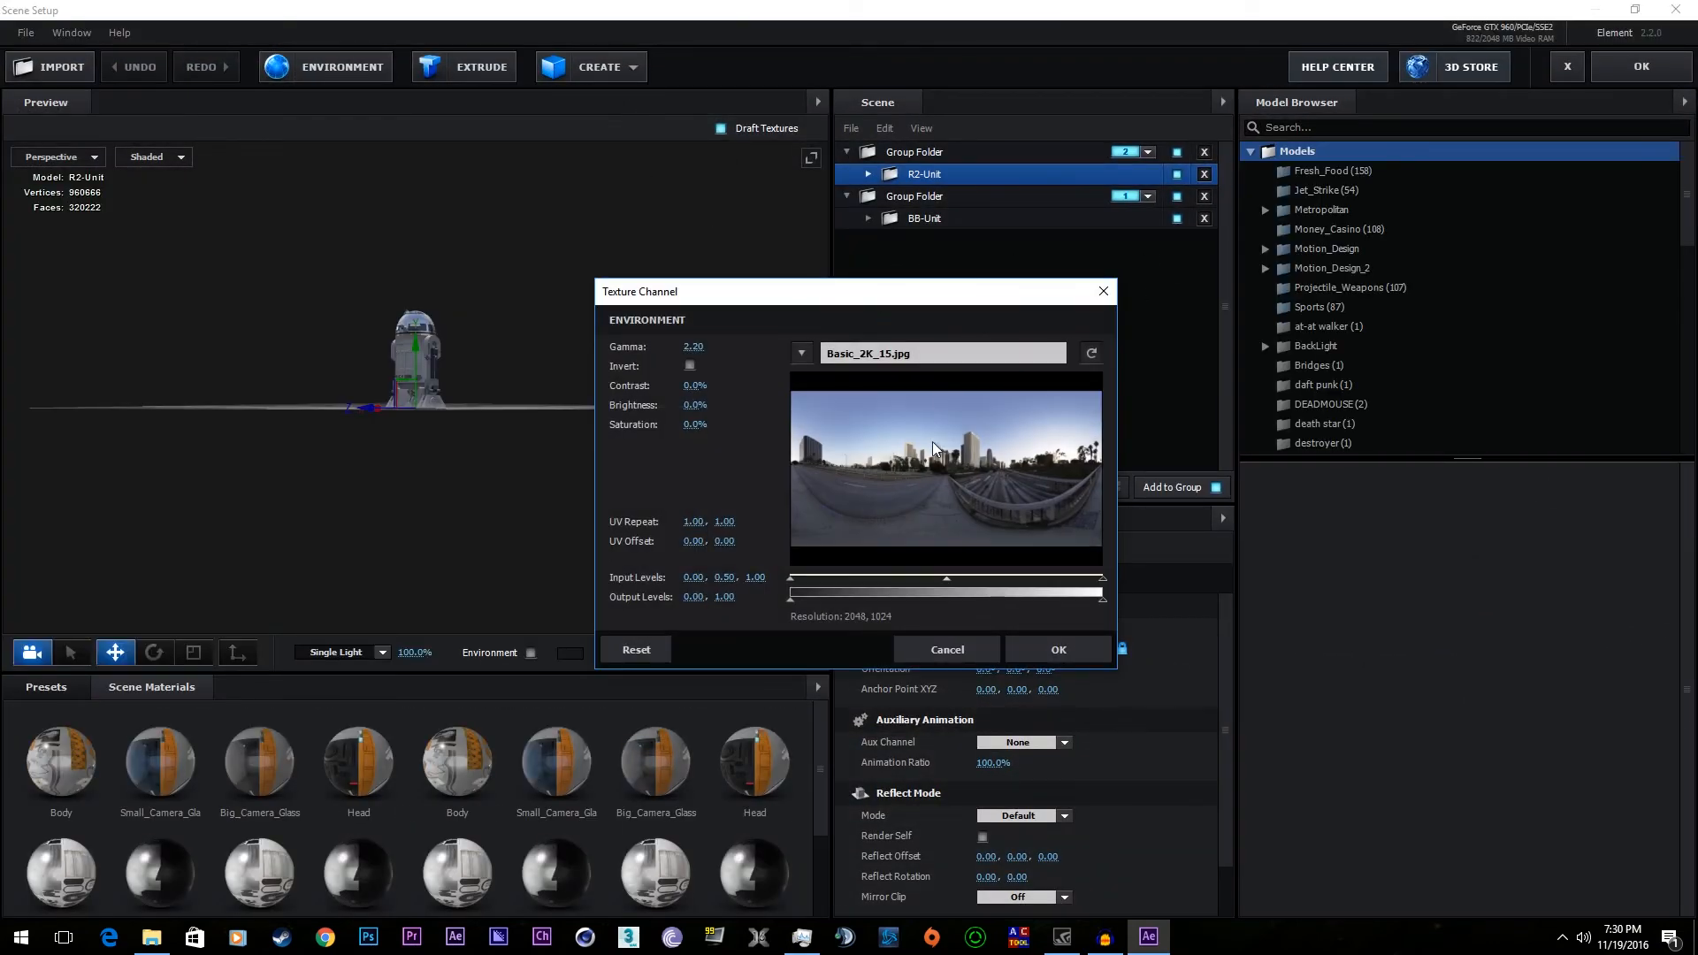
click(944, 361)
click(782, 422)
scroll(787, 425, down, 5)
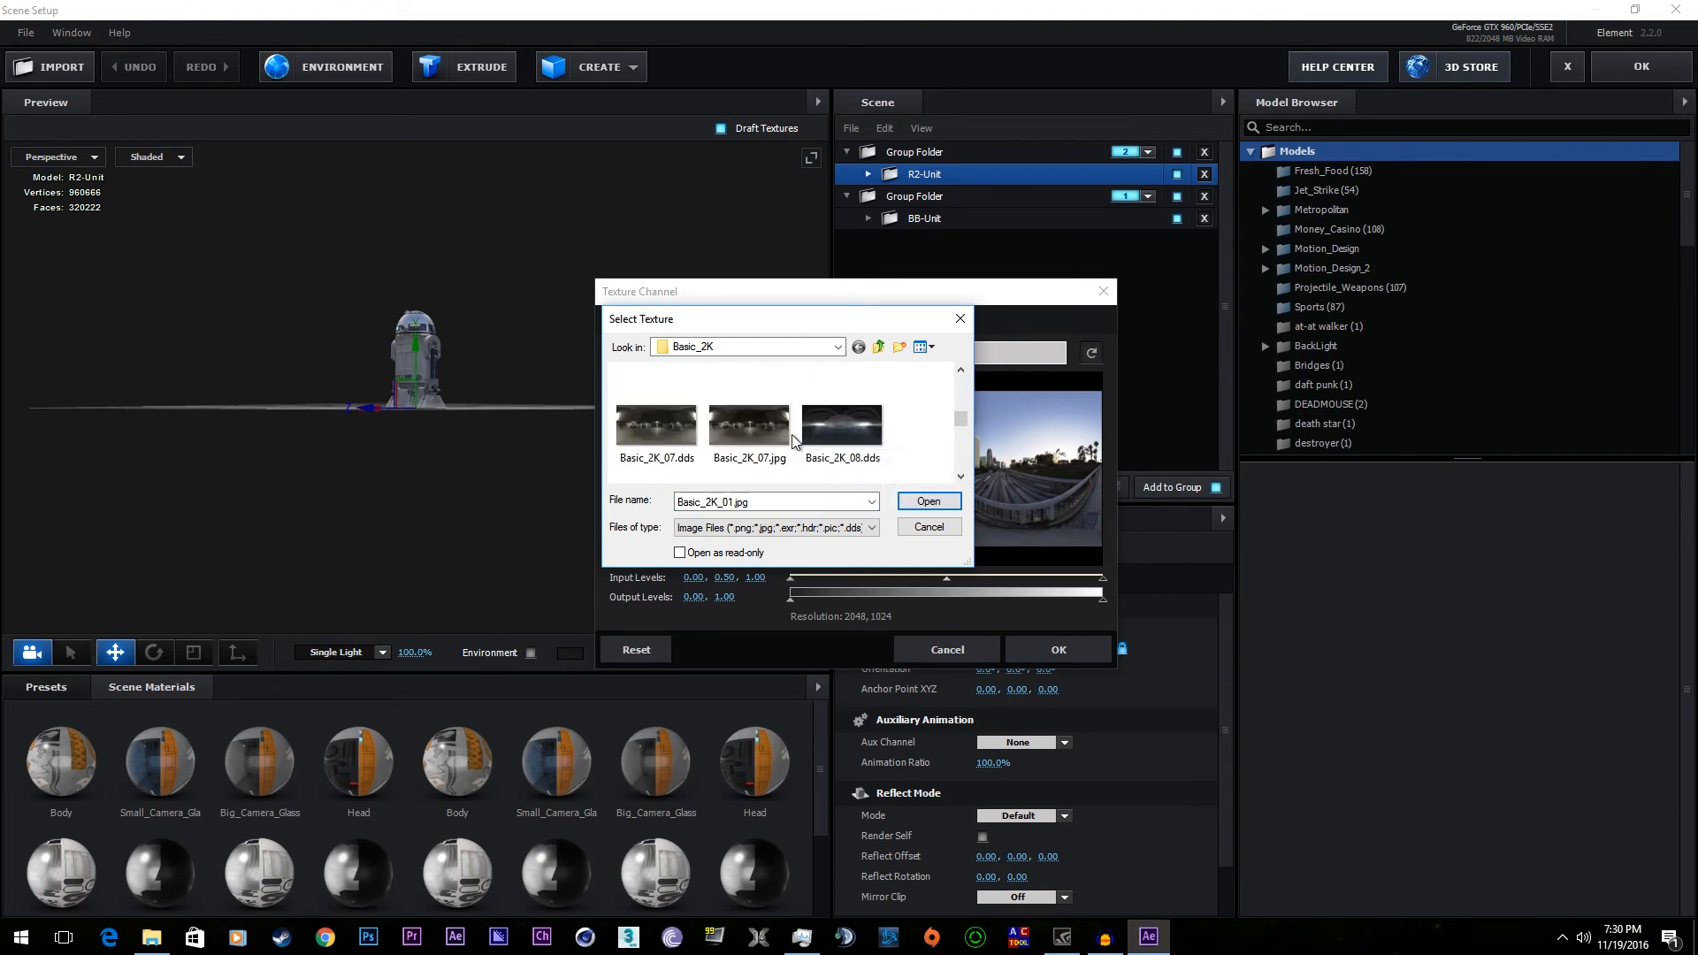
scroll(815, 445, down, 4)
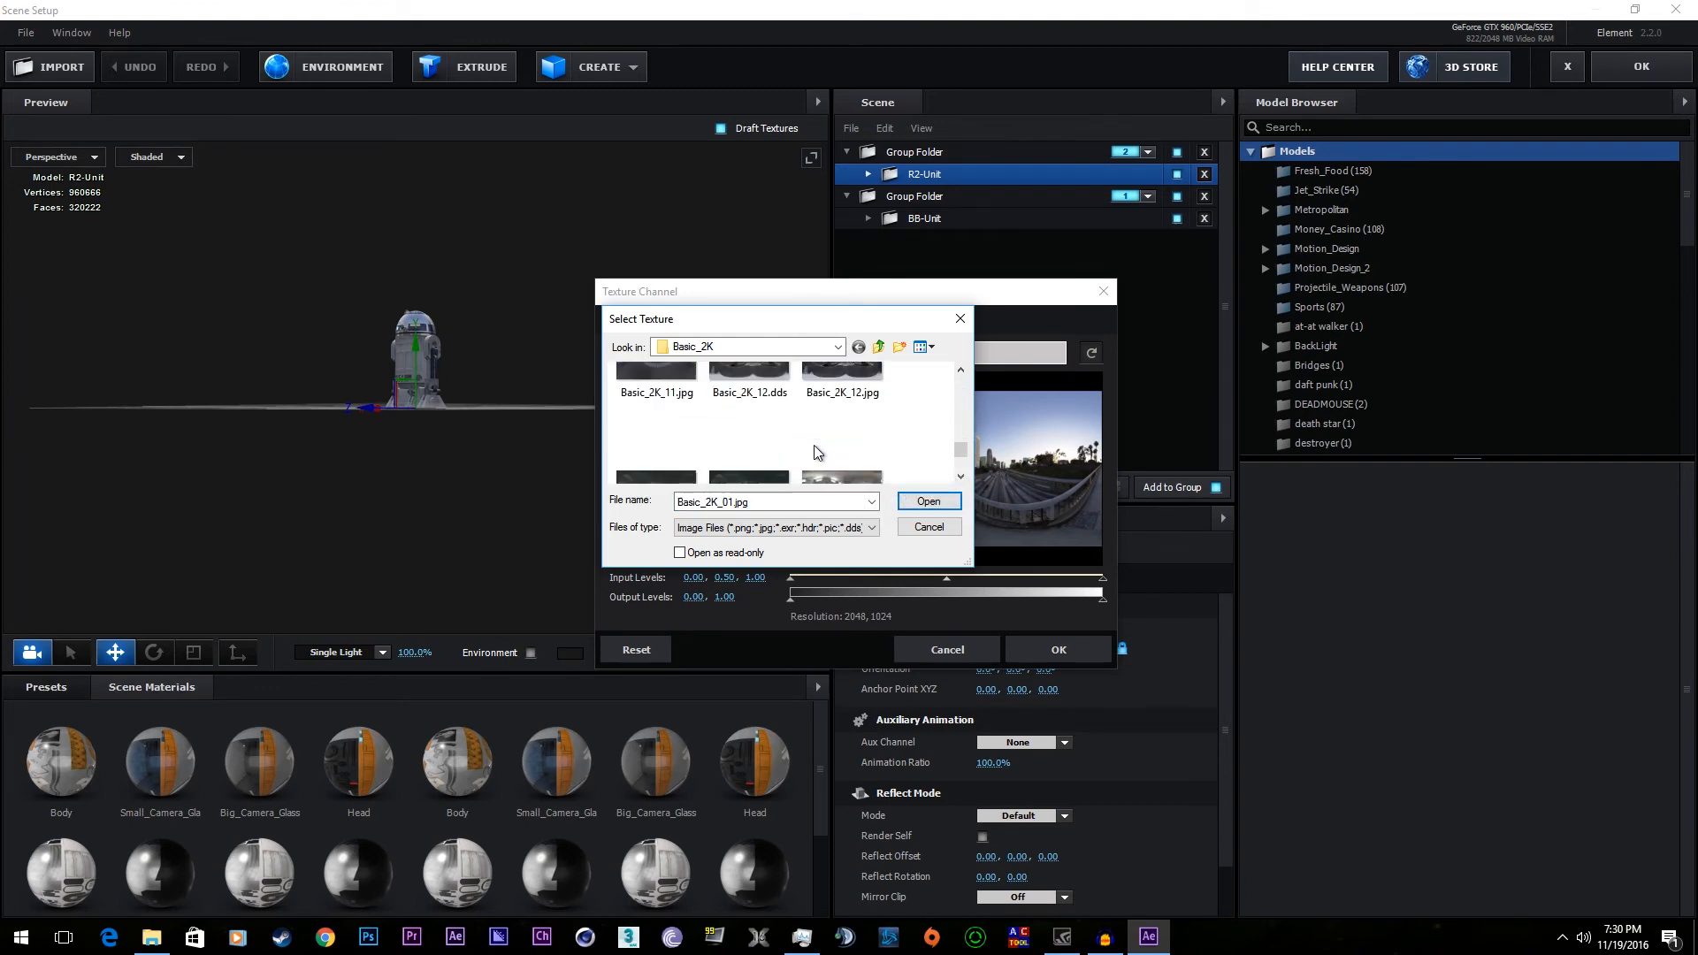
drag(872, 323, 956, 148)
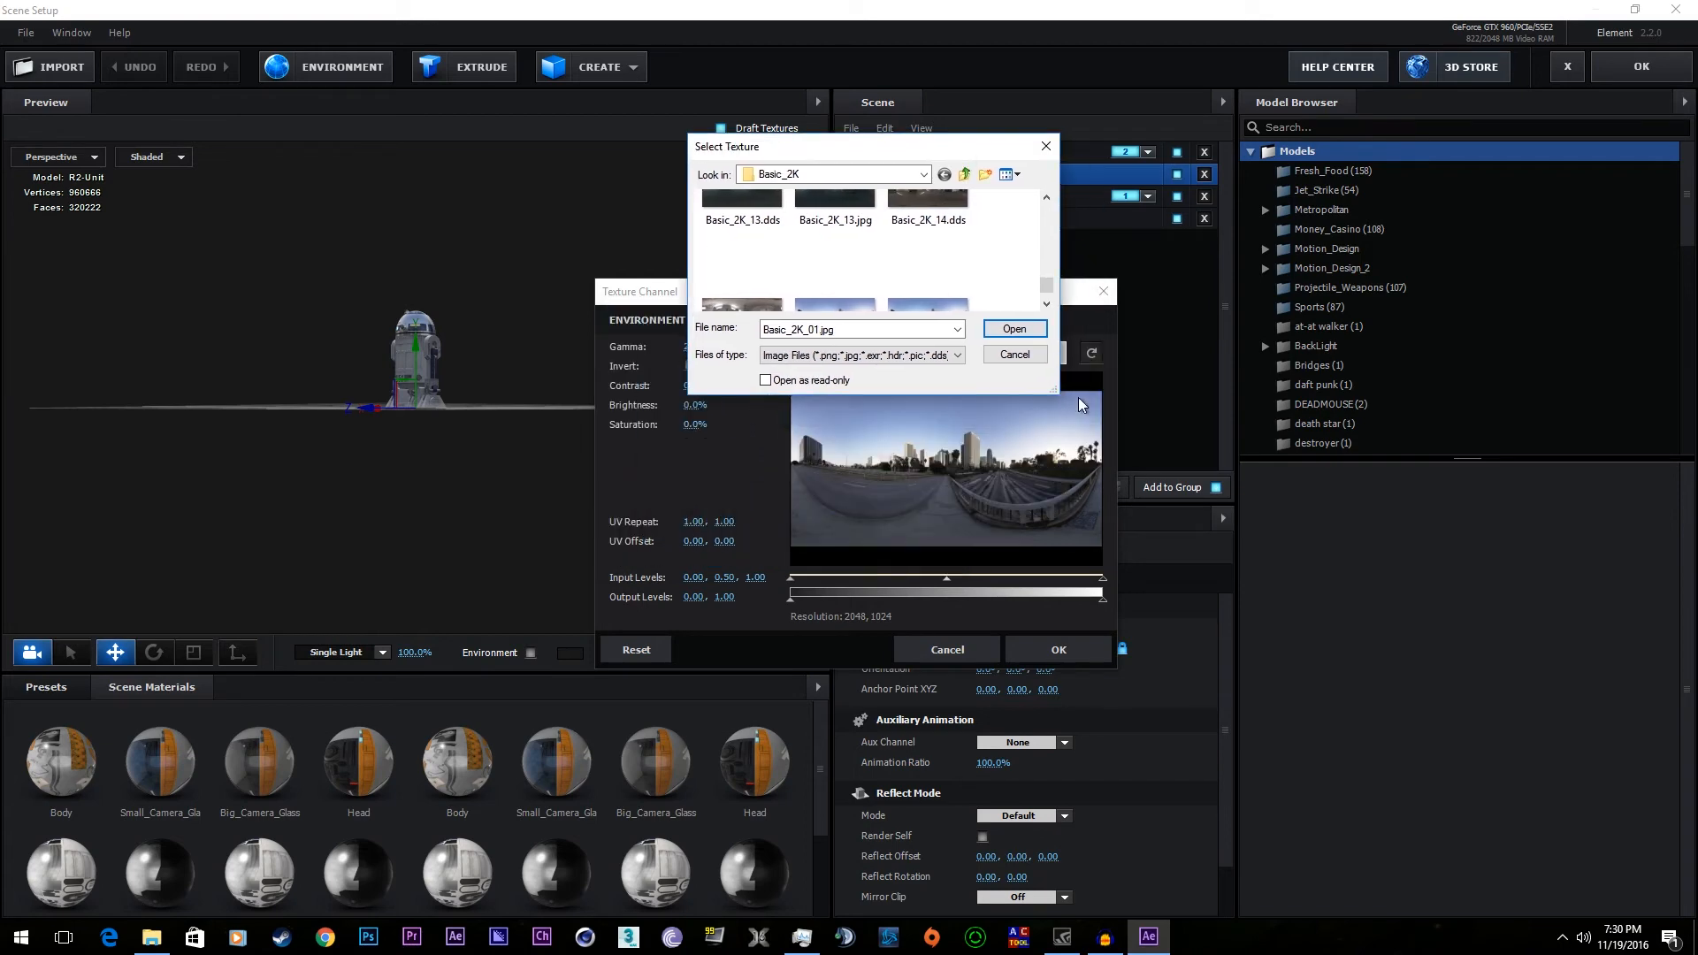
drag(1052, 390, 1520, 883)
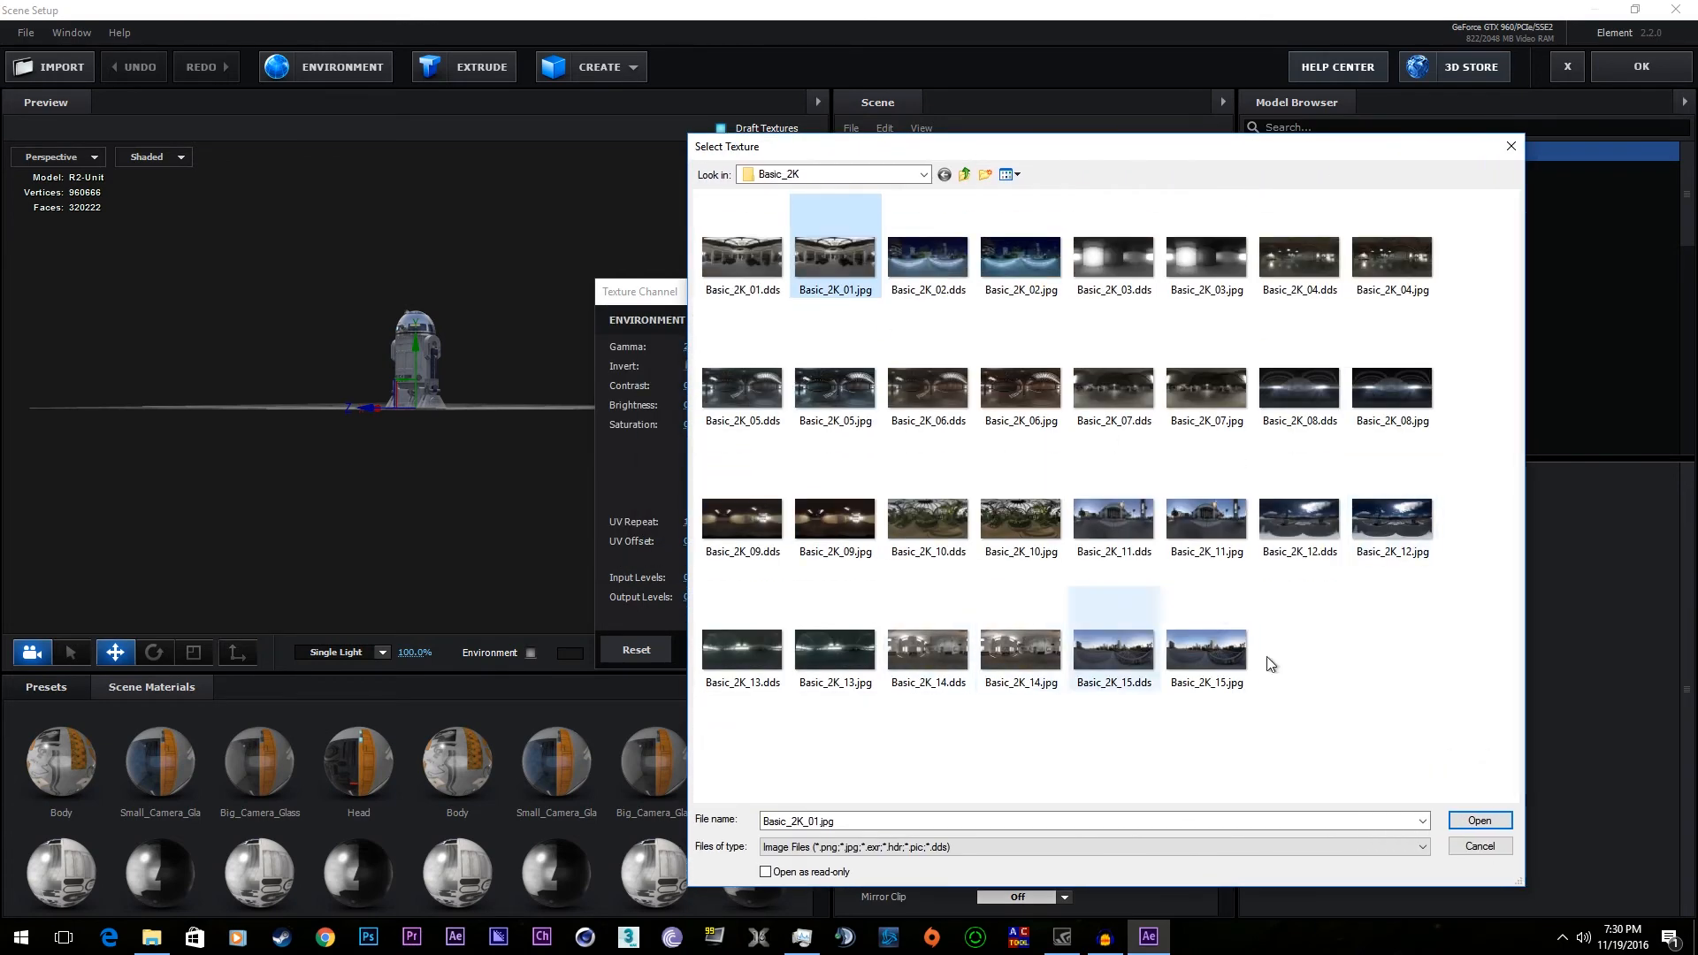
- Try Basic_2K_07.dds and Basic_2K_05.jpg in turn as the scene's environment texture
click(1382, 294)
click(927, 261)
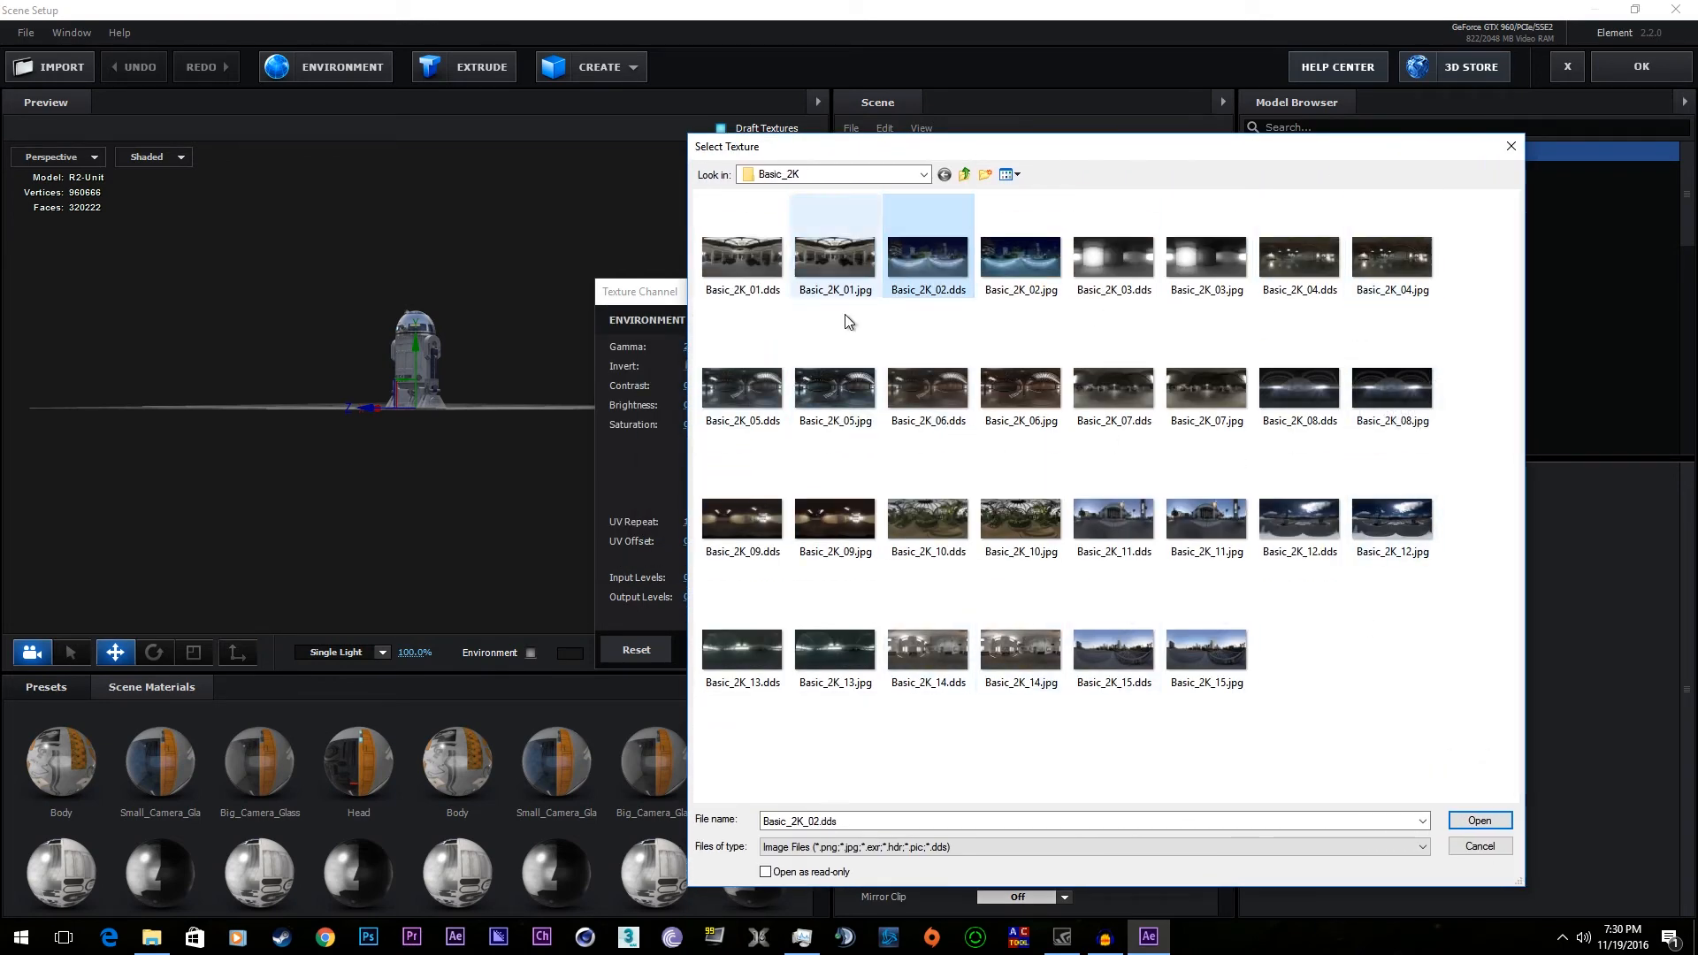
click(1206, 390)
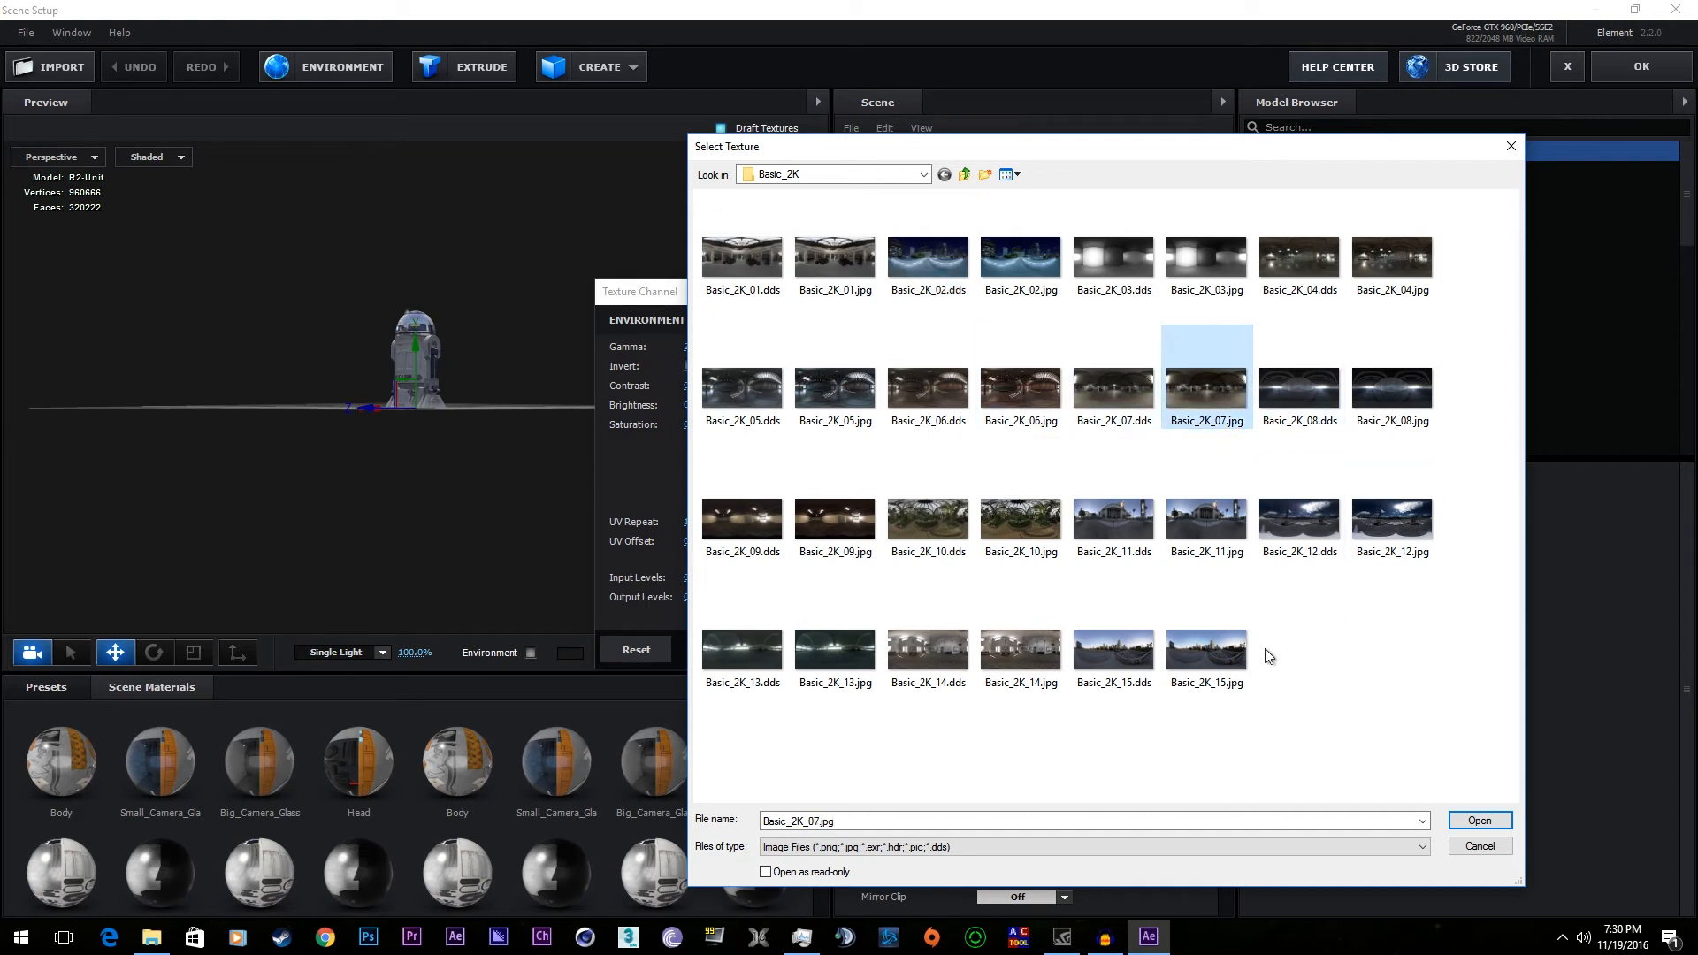
double_click(1115, 389)
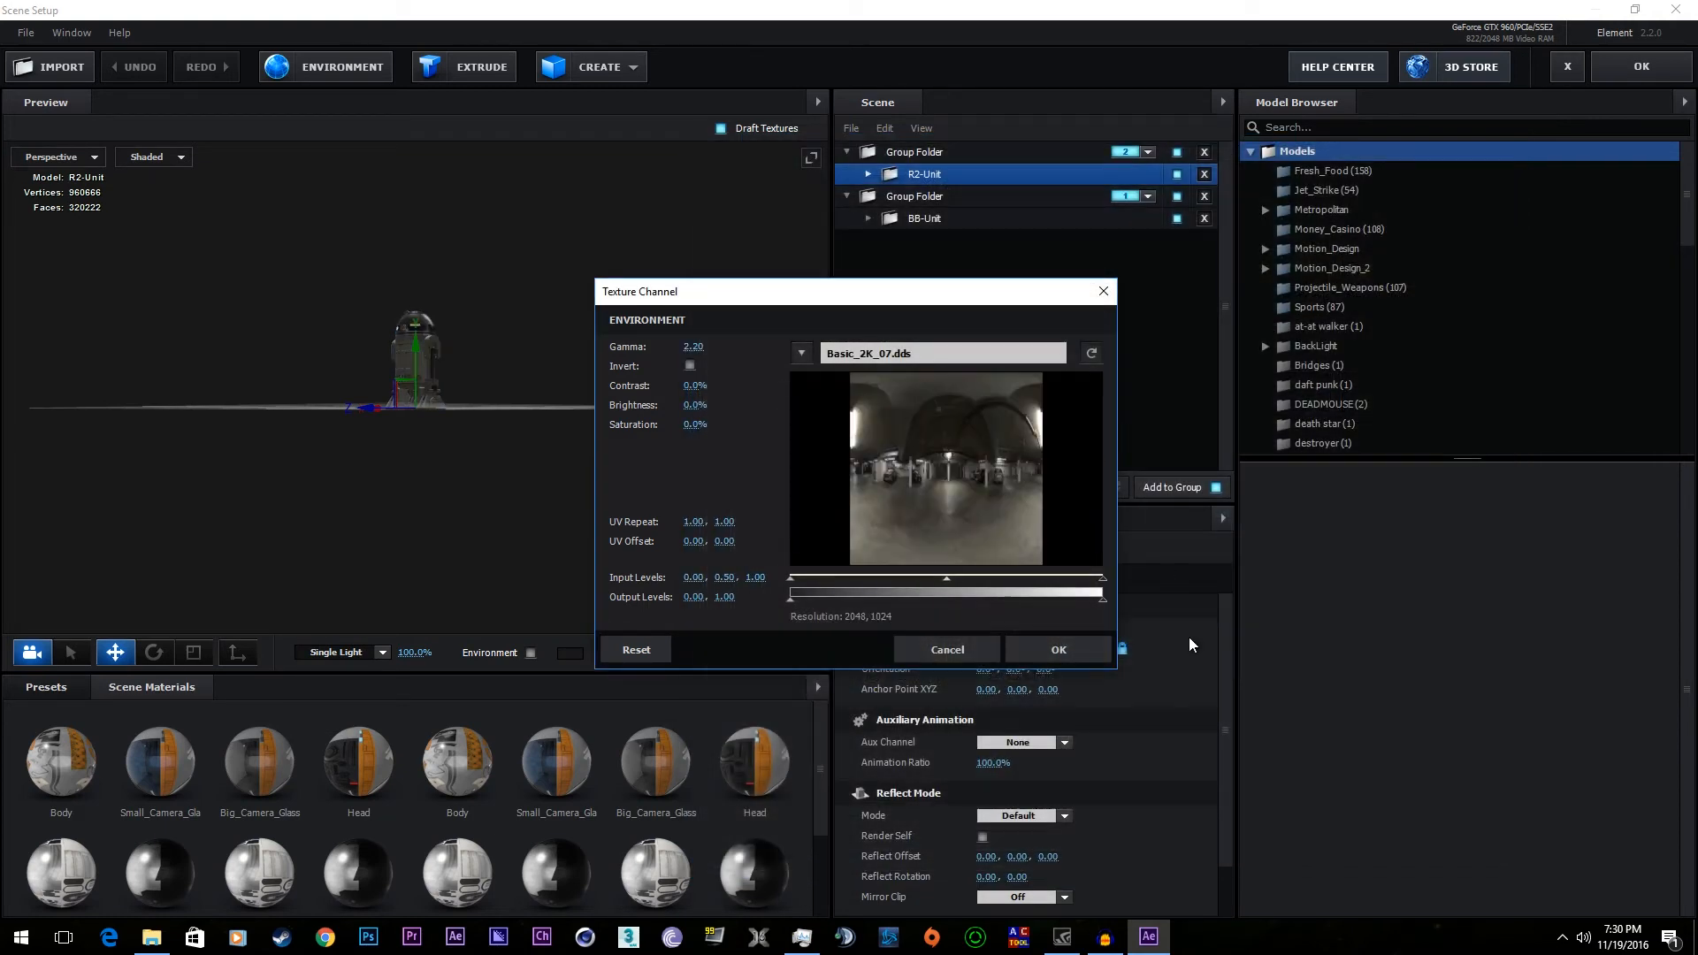
click(933, 354)
double_click(863, 421)
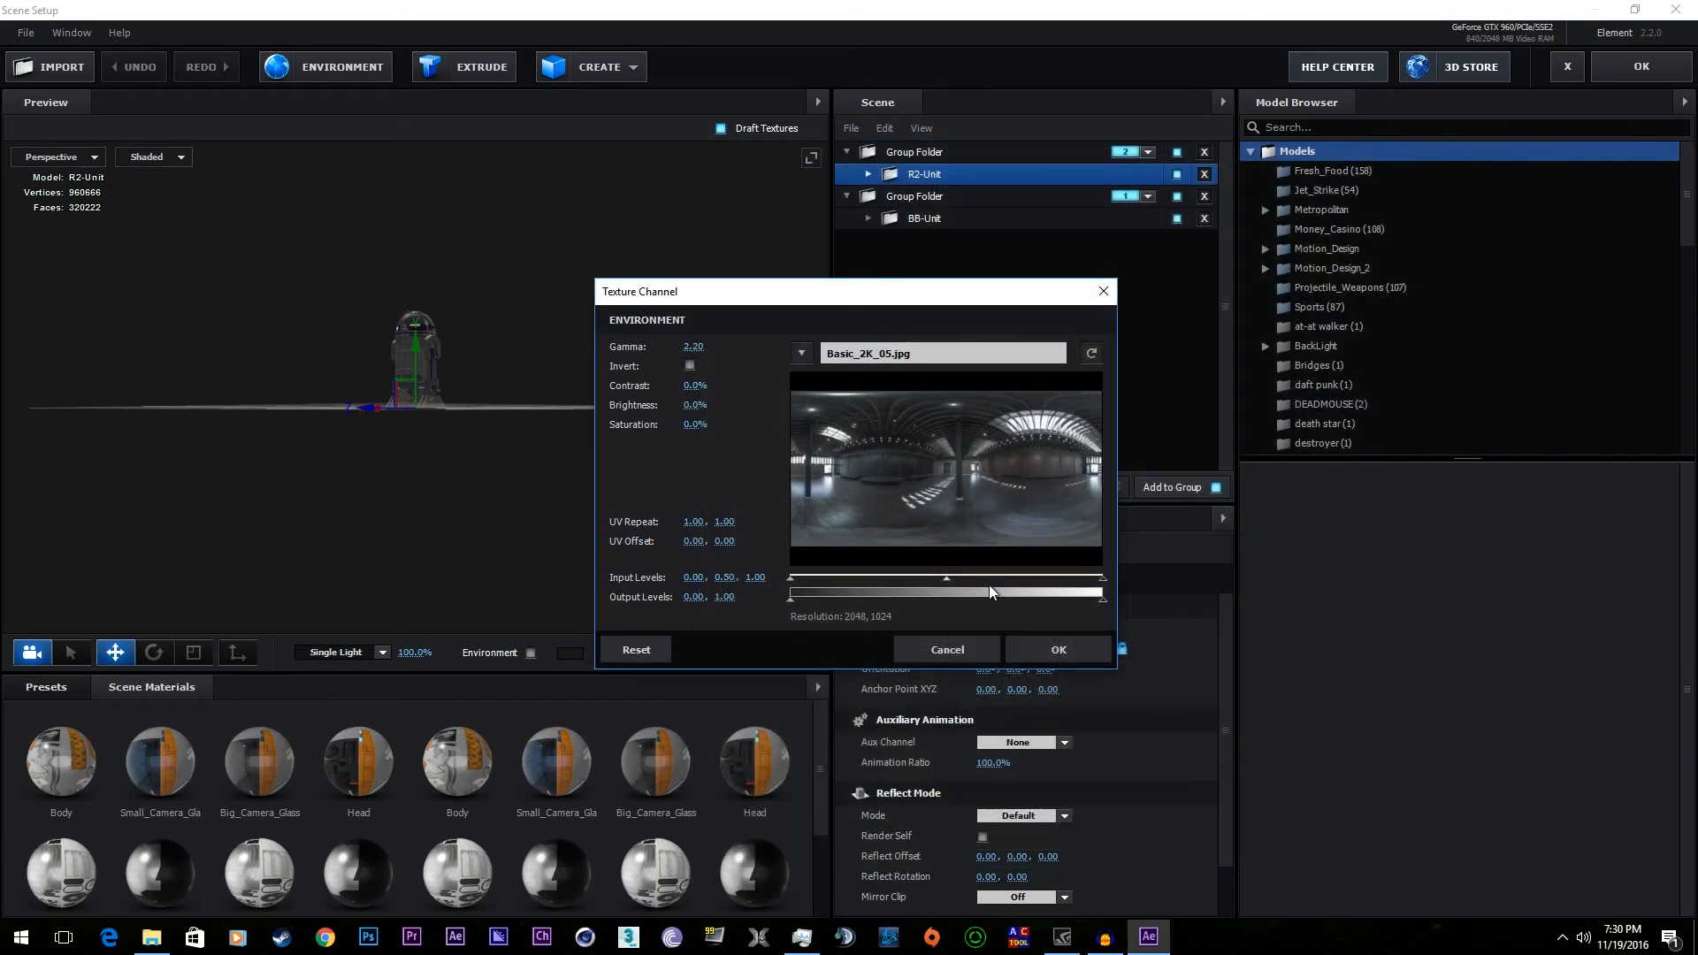
- Load Basic_2K_11.jpg as the environment texture, accept the scene changes and check the droids at another frame
click(977, 355)
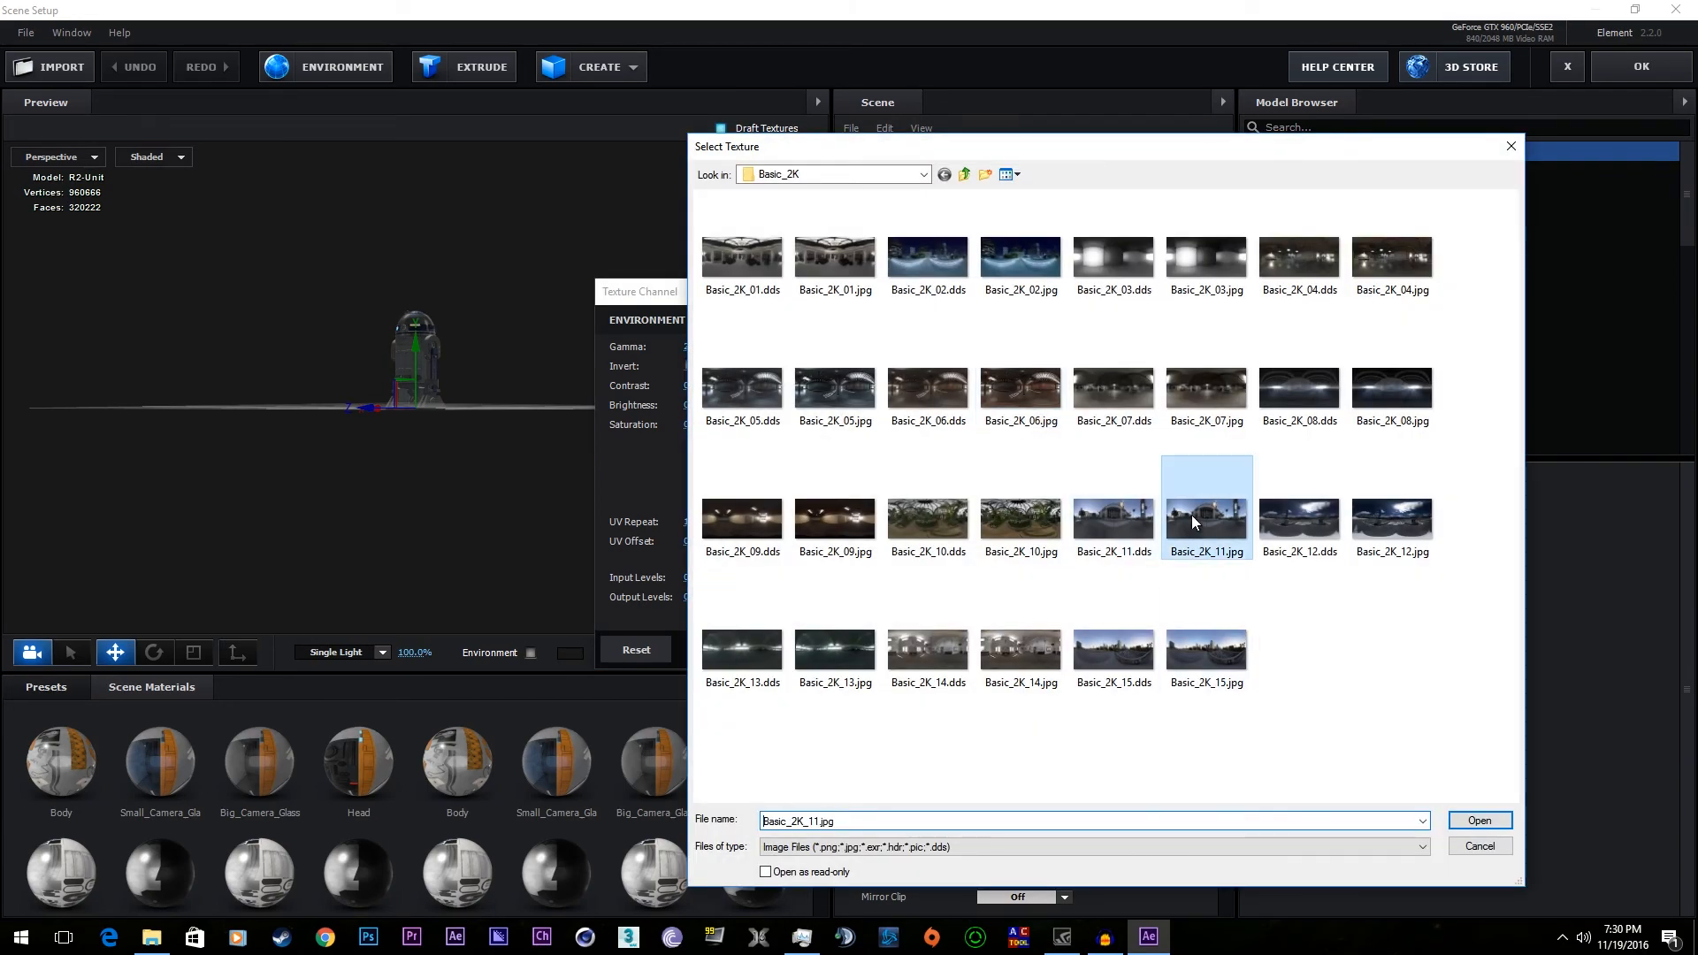
double_click(1191, 515)
click(1033, 645)
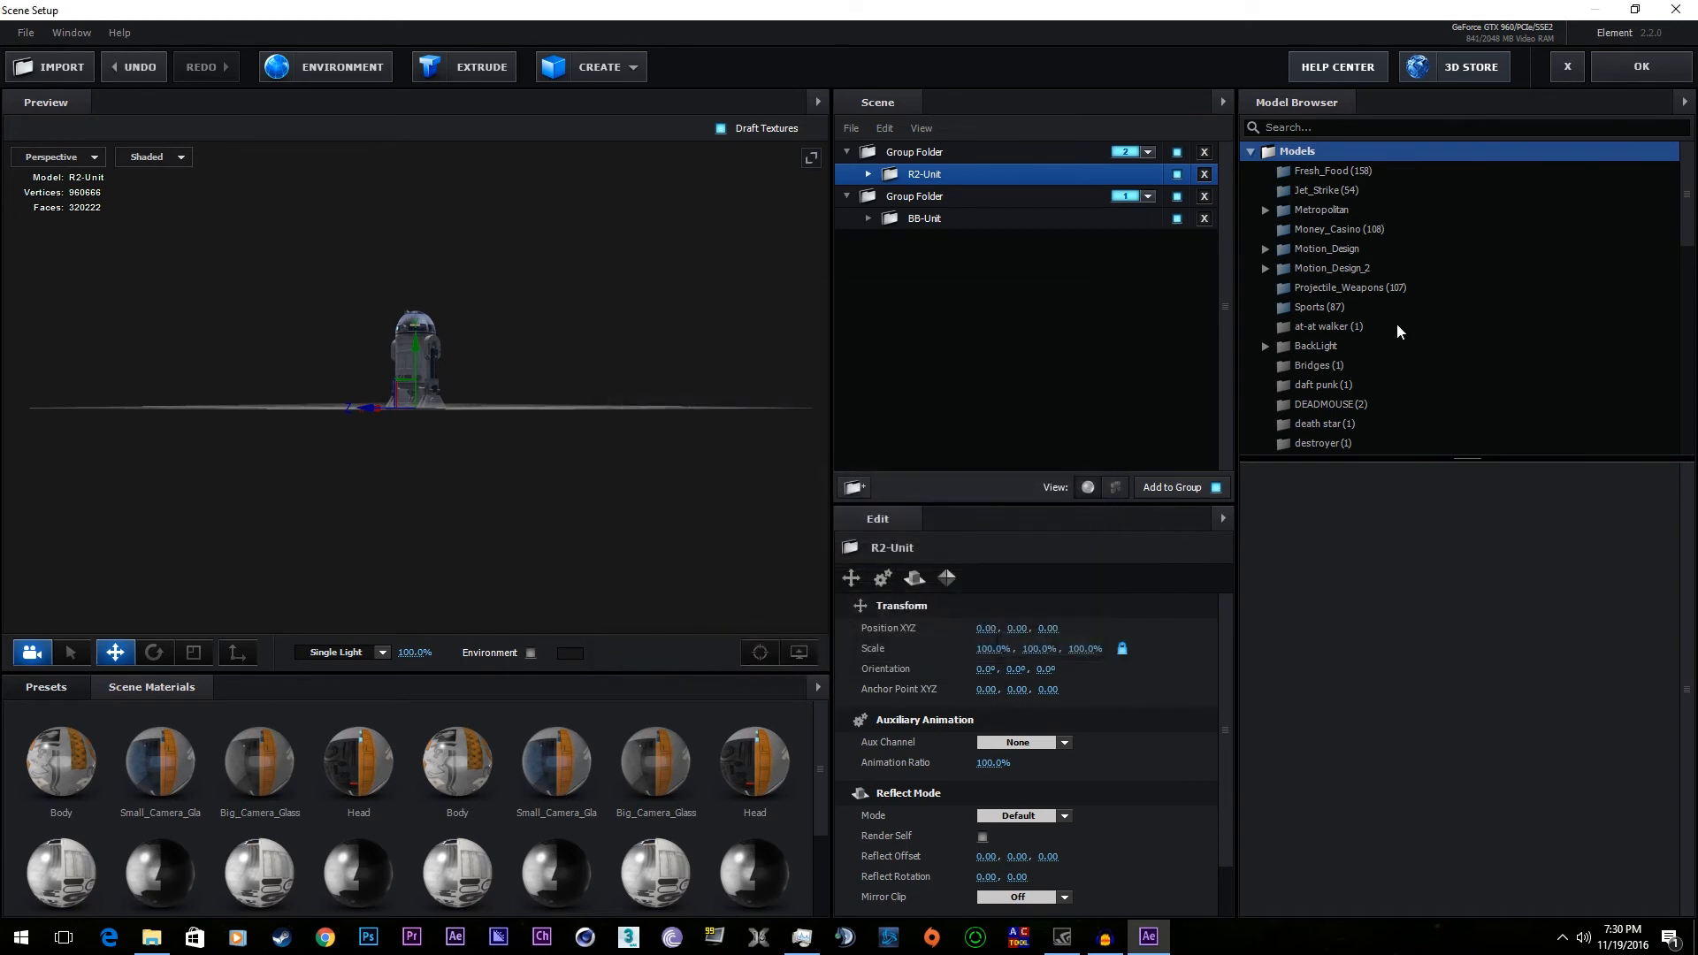
click(1656, 69)
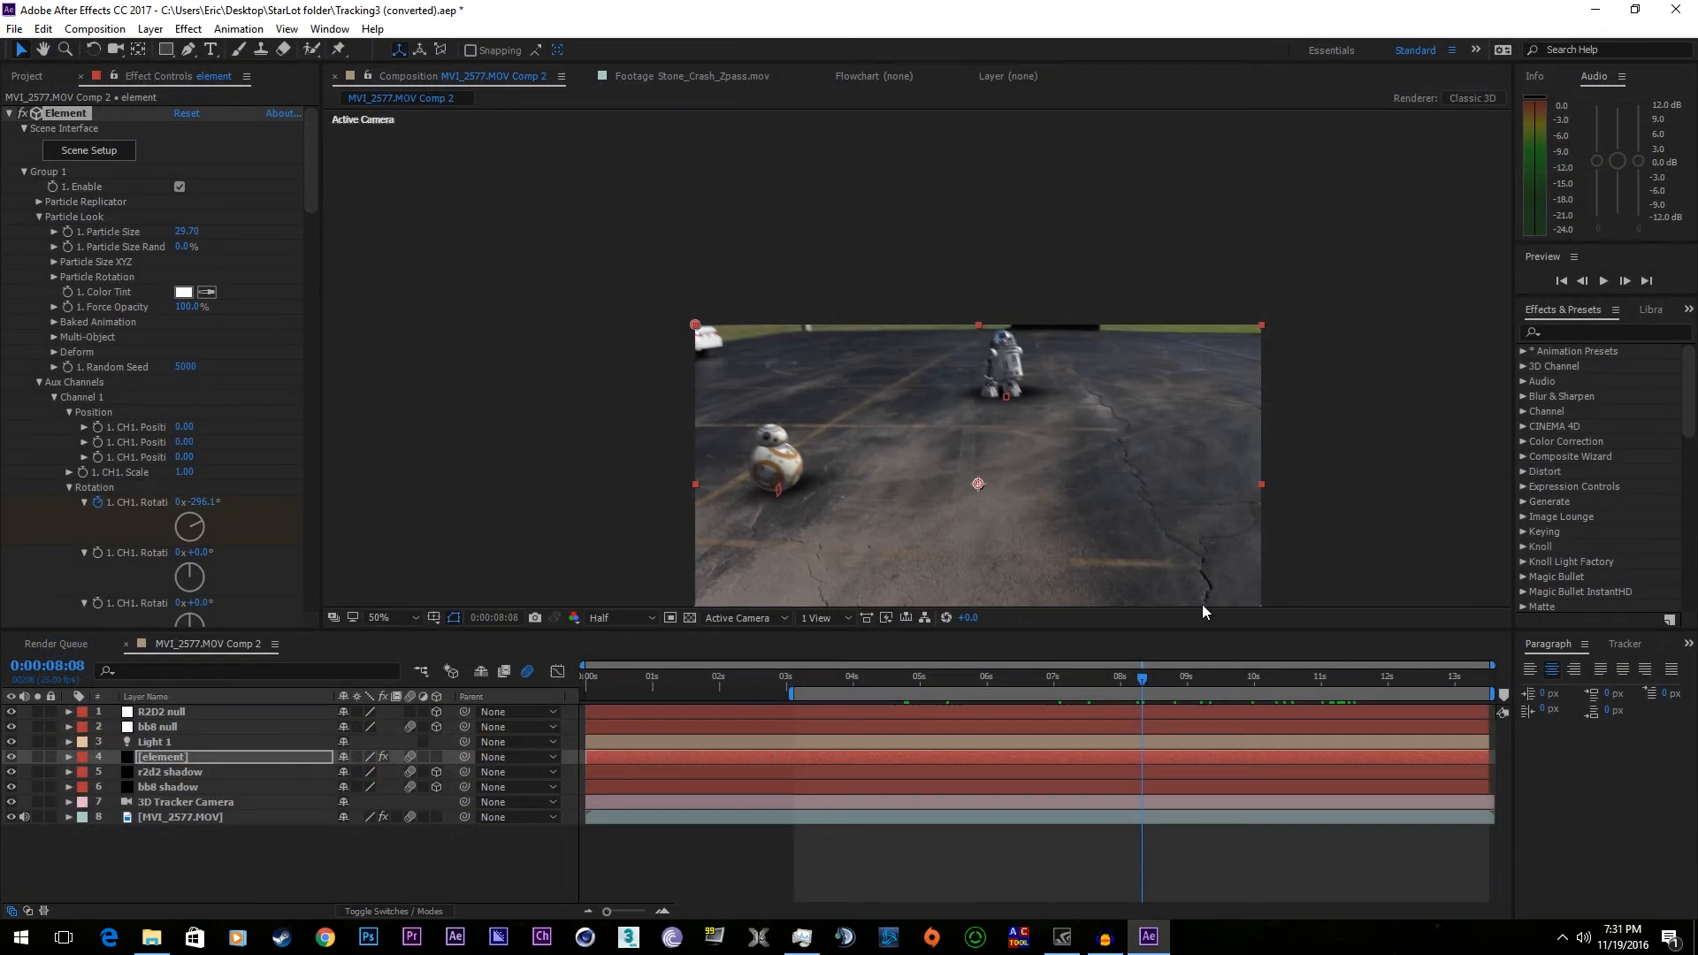
click(927, 679)
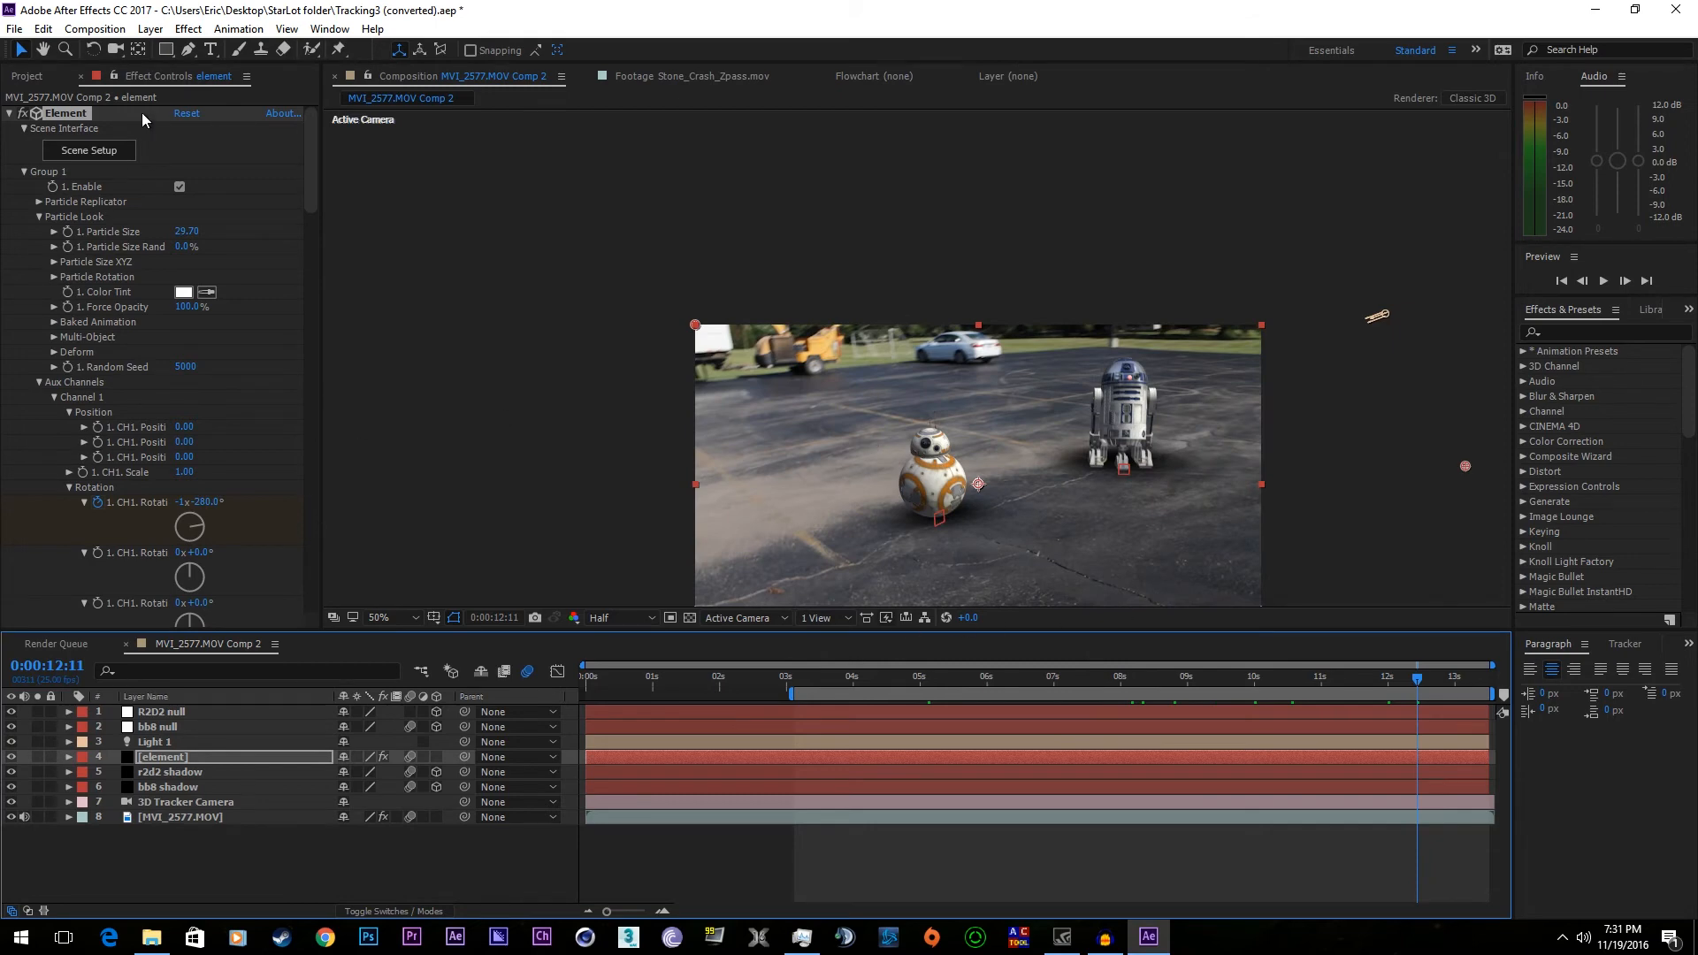
- Create a new 1920 x 1080 px composition at 25 frames per second with a duration of 0:01:20:00
click(152, 29)
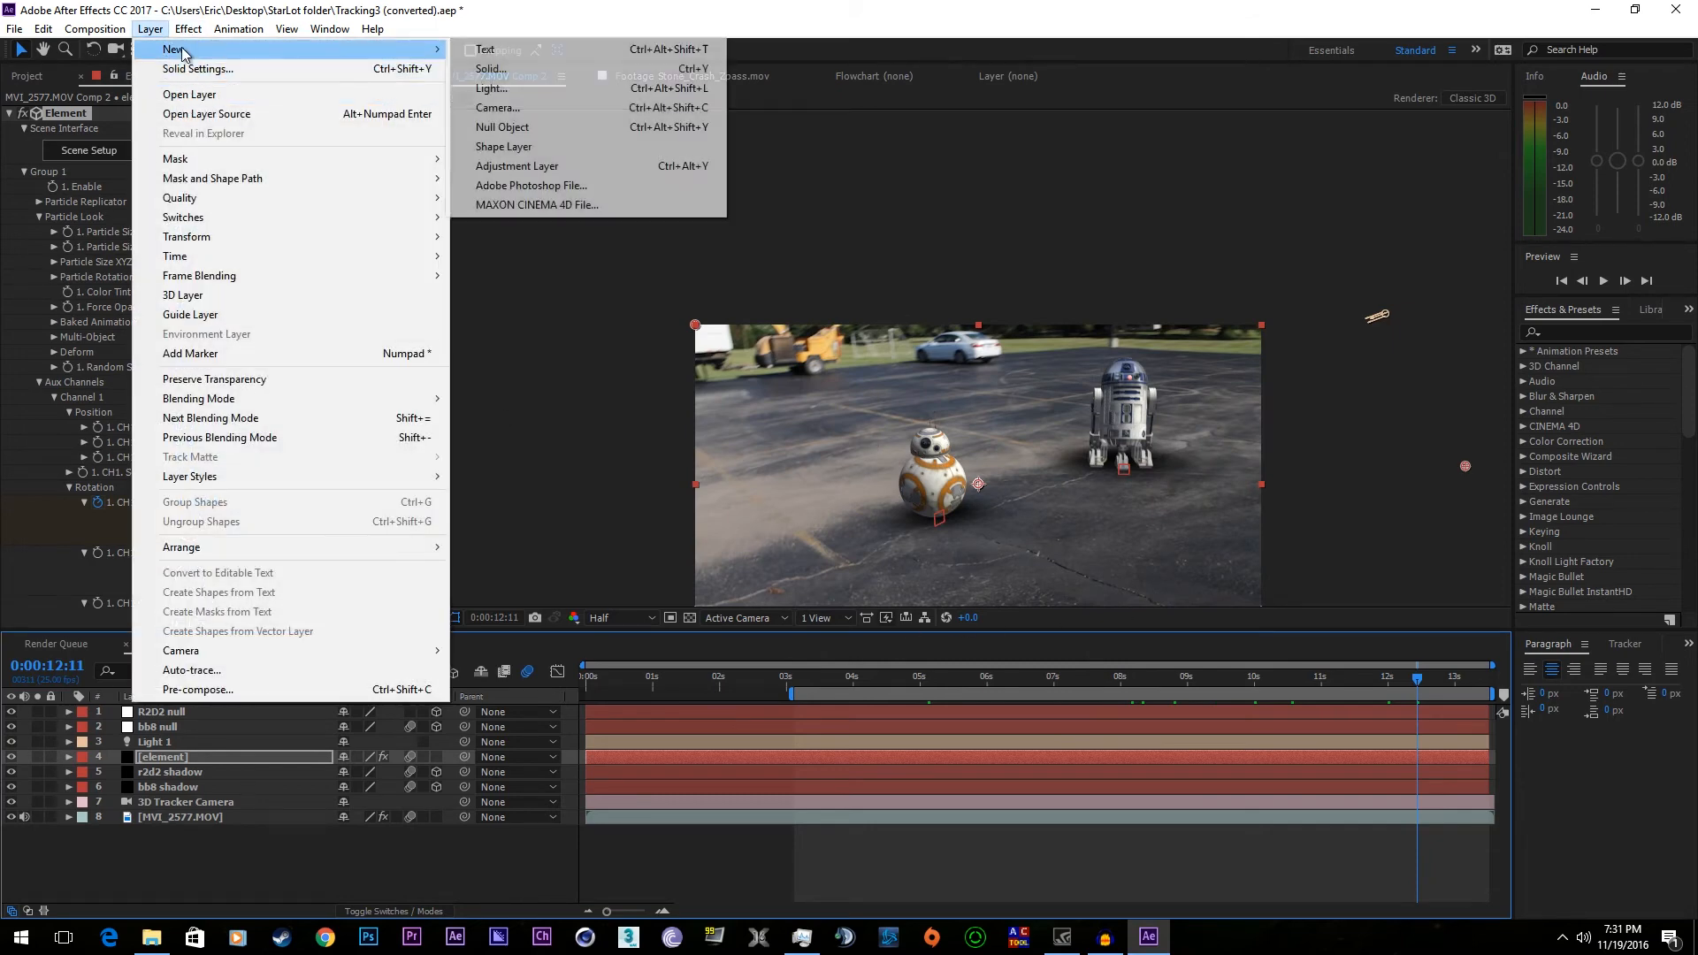
mouse_move(39, 34)
mouse_move(95, 29)
click(115, 69)
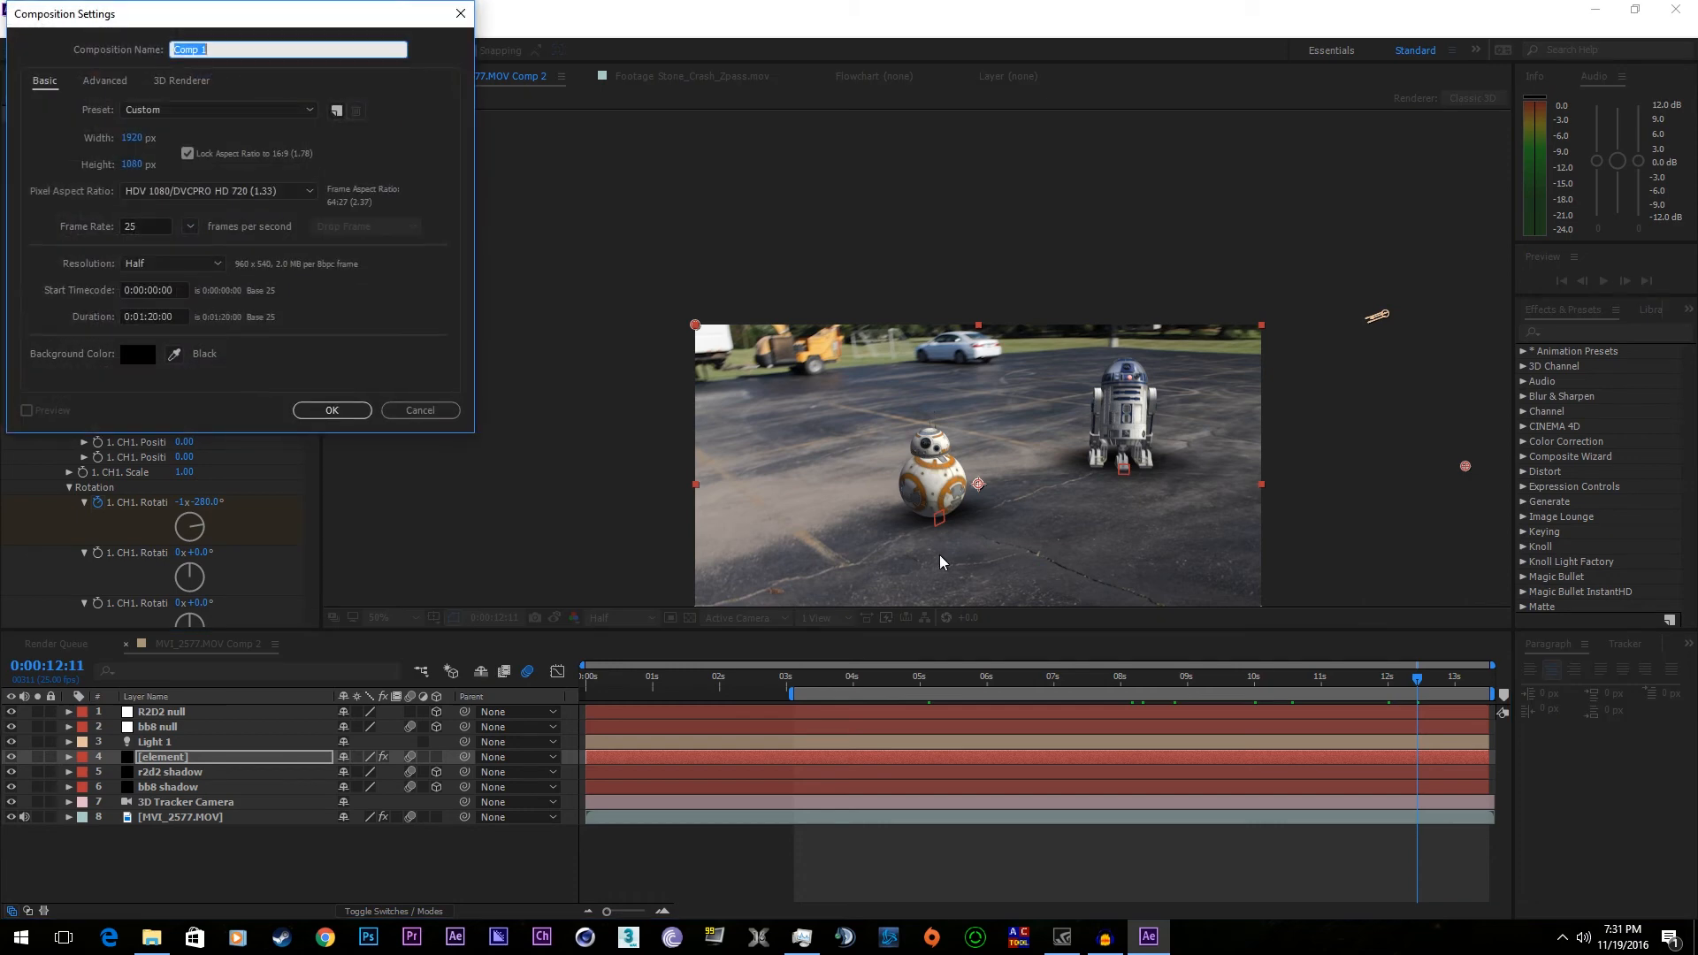
click(329, 410)
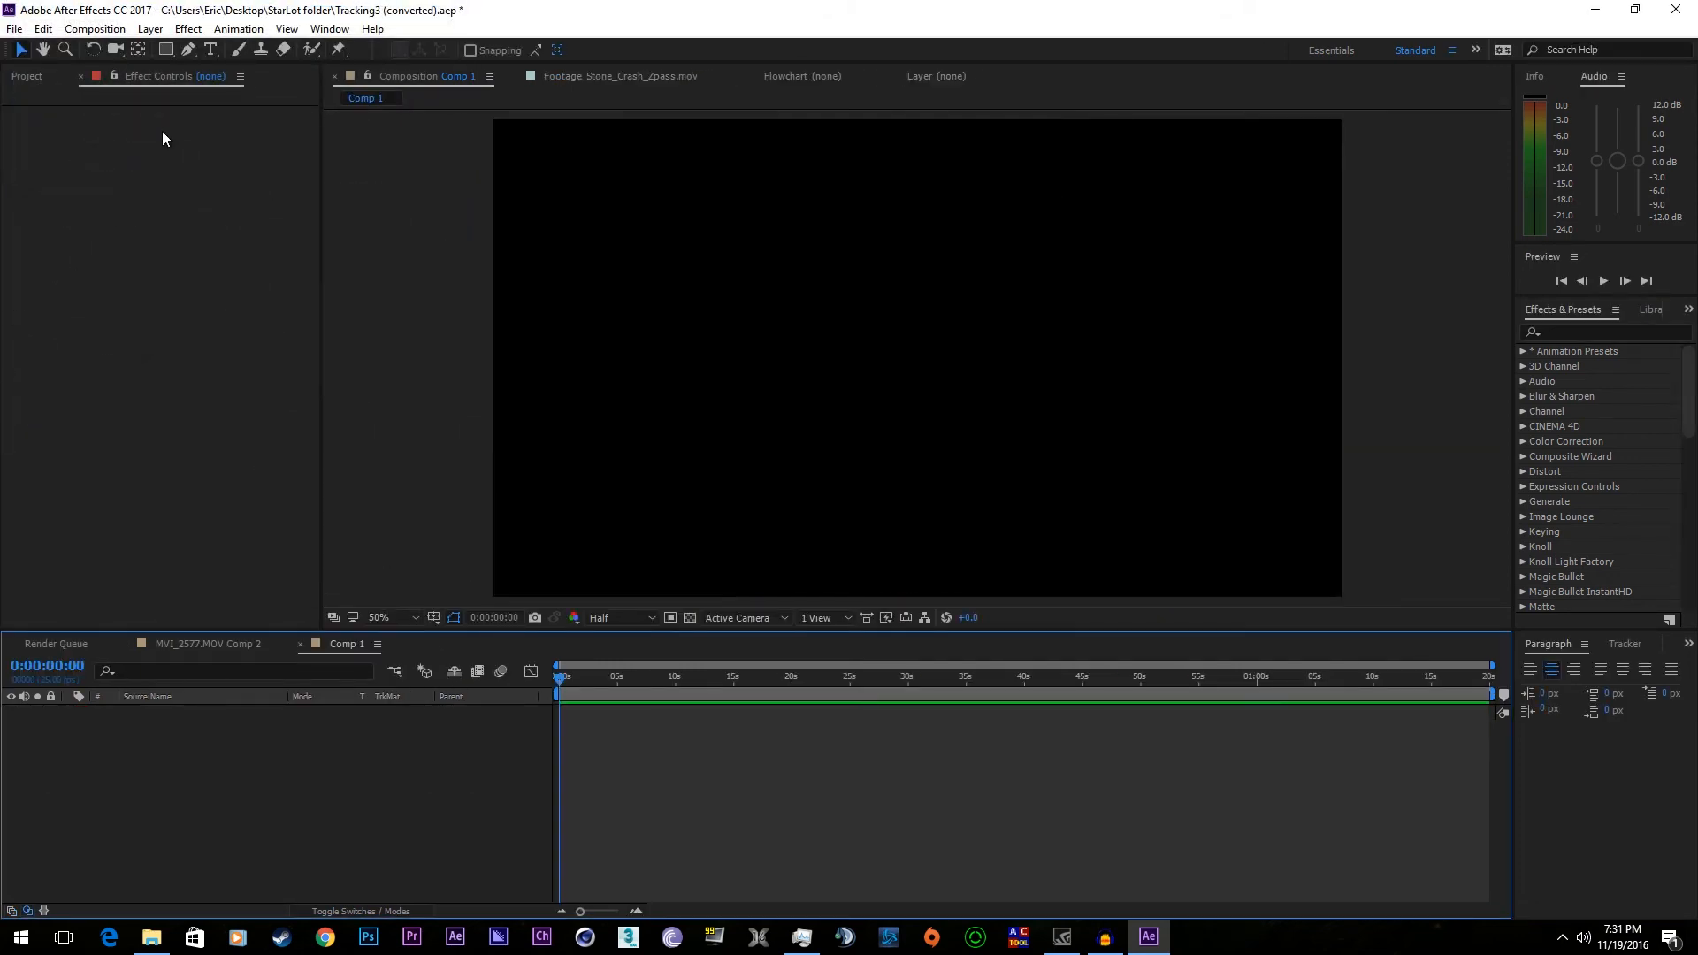
- Add a black solid layer with the default settings to the new composition
click(151, 29)
mouse_move(221, 49)
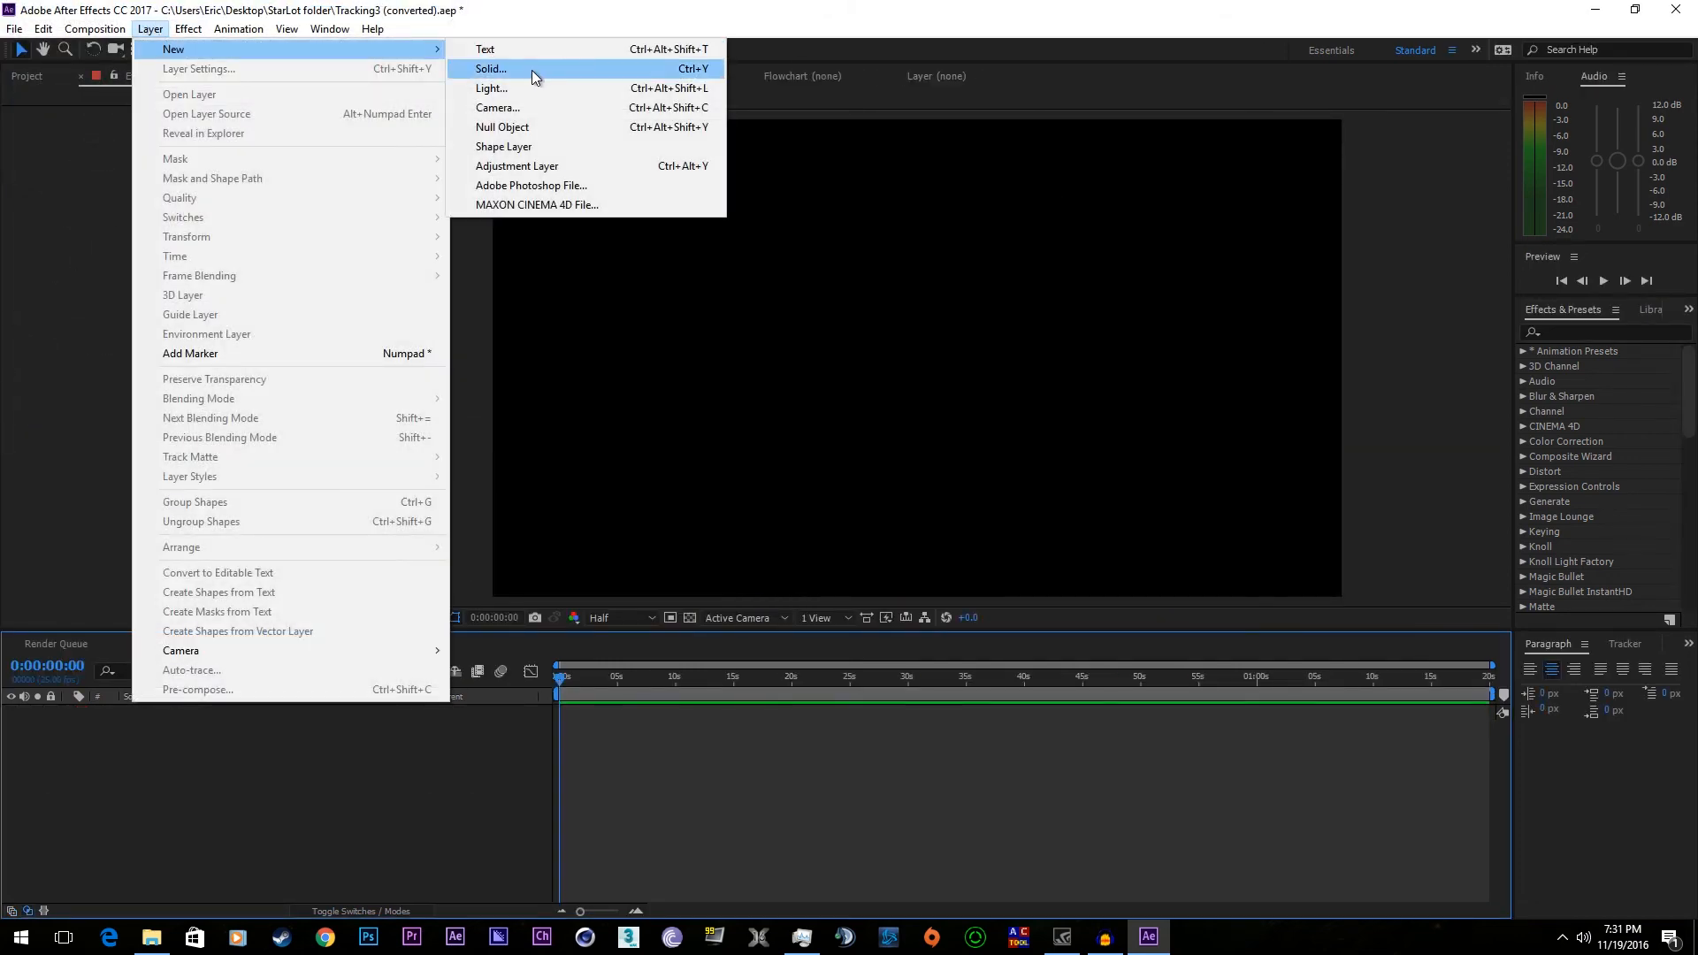
click(532, 70)
key(Return)
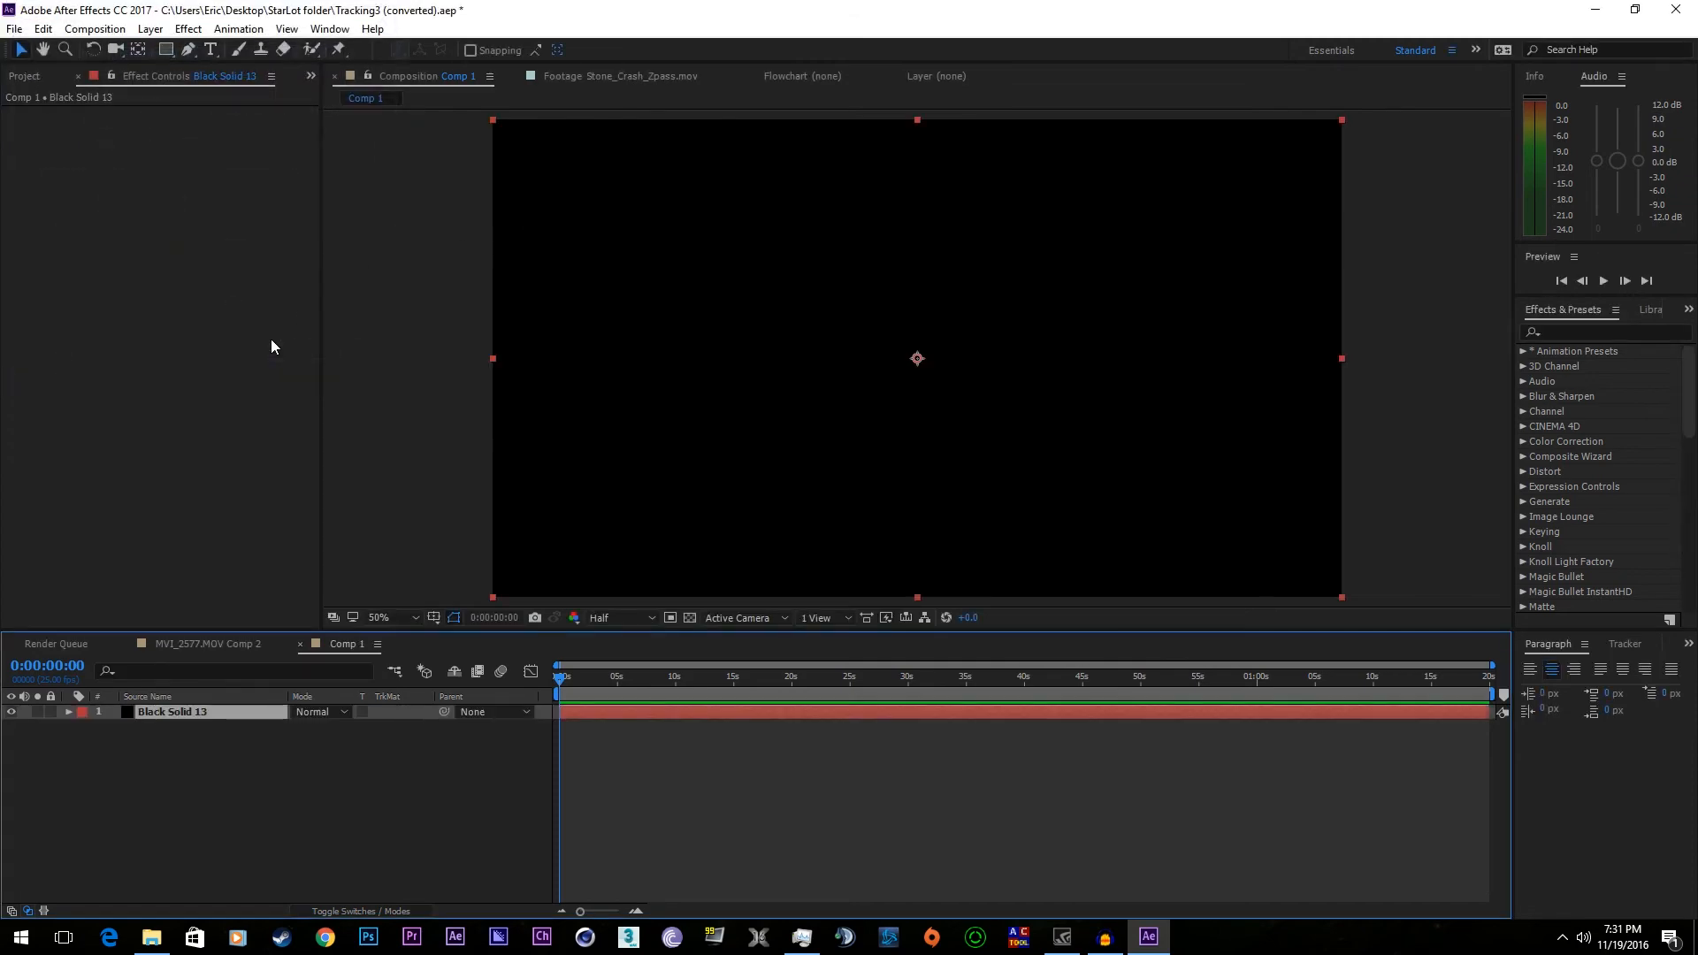
- Start a new light for the composition, setting its Light Type to Point and its color to red
click(189, 29)
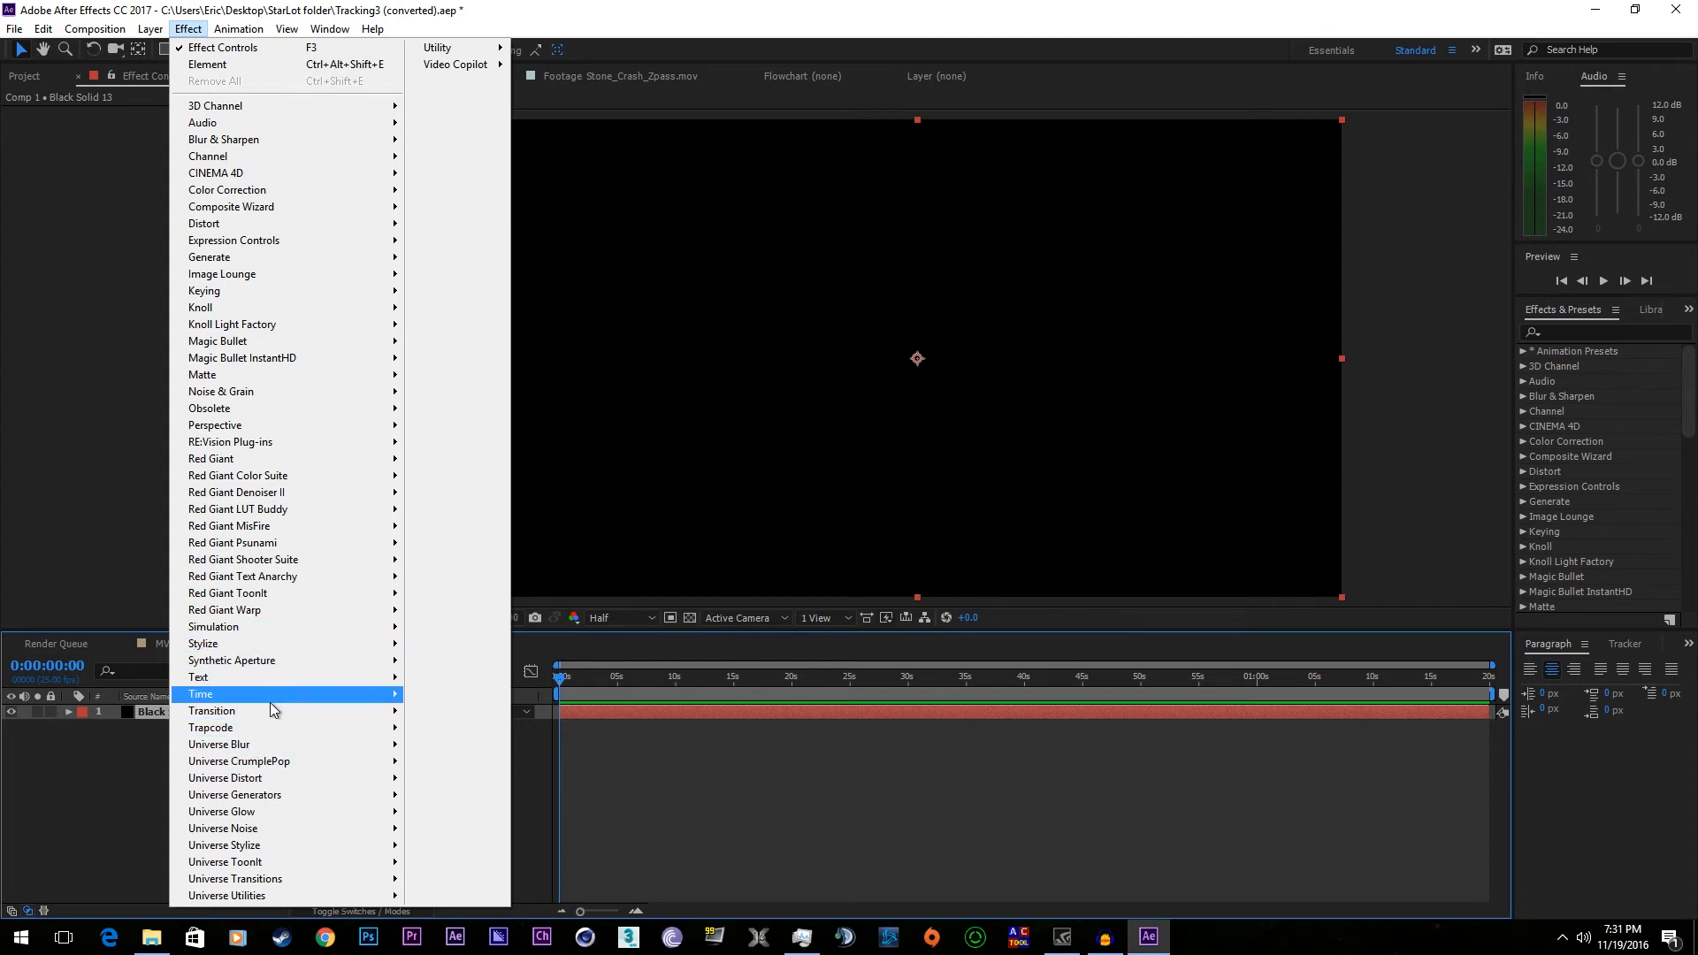
mouse_move(162, 34)
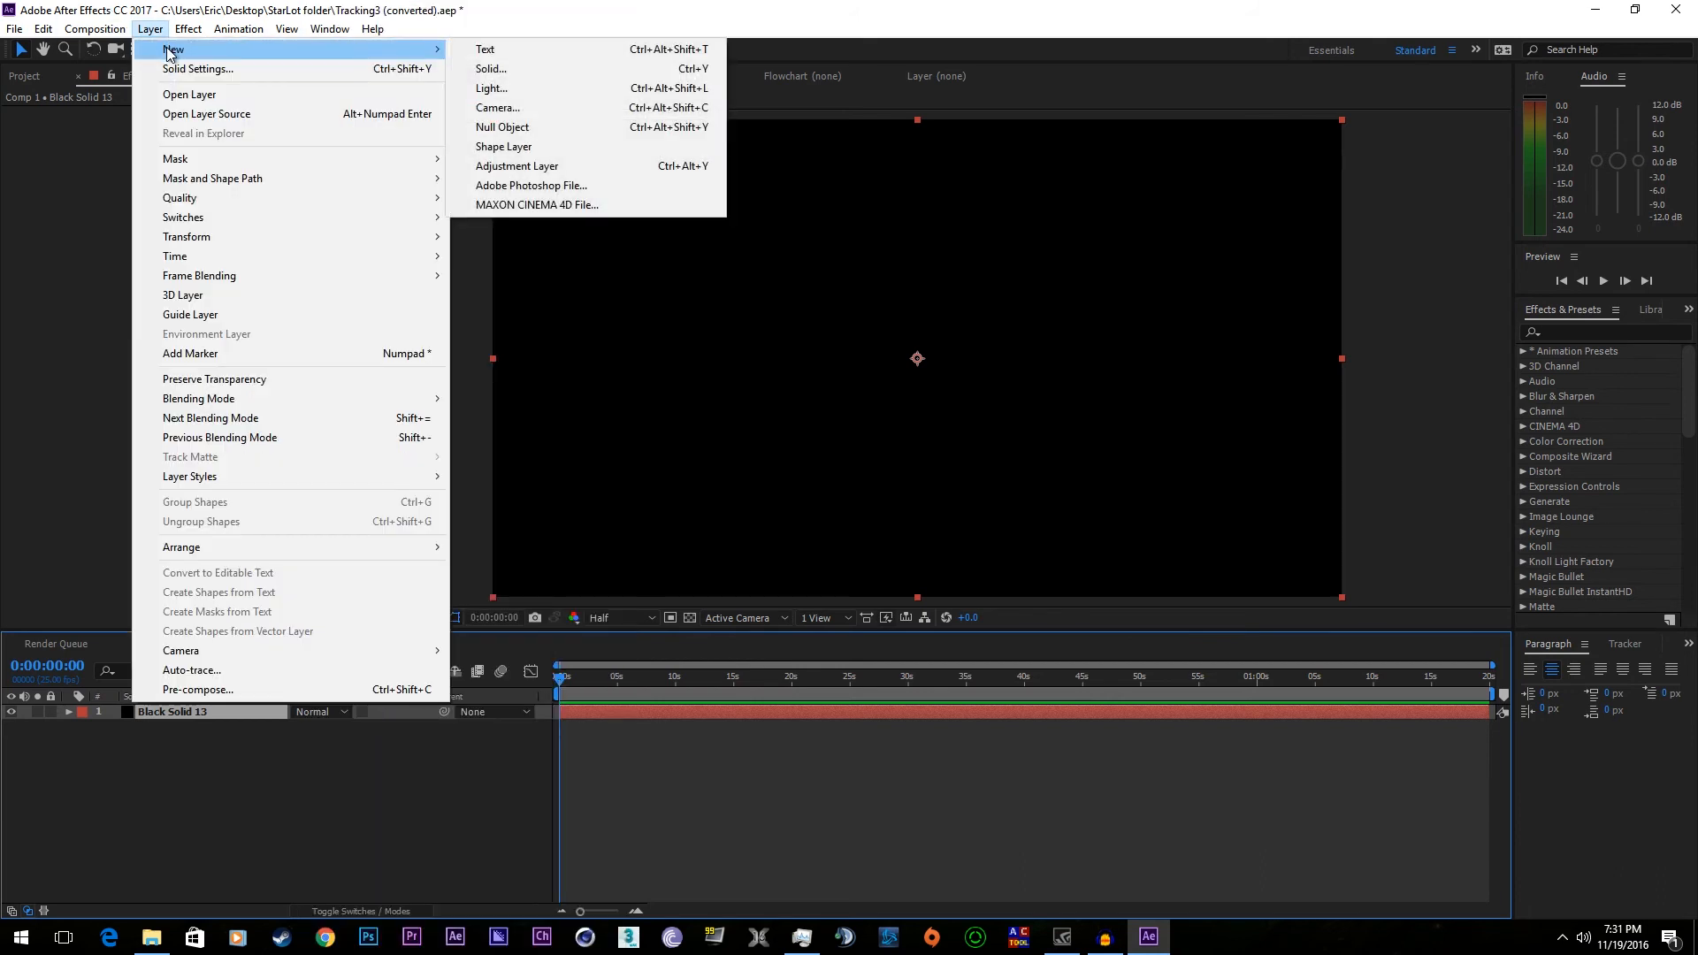
click(538, 94)
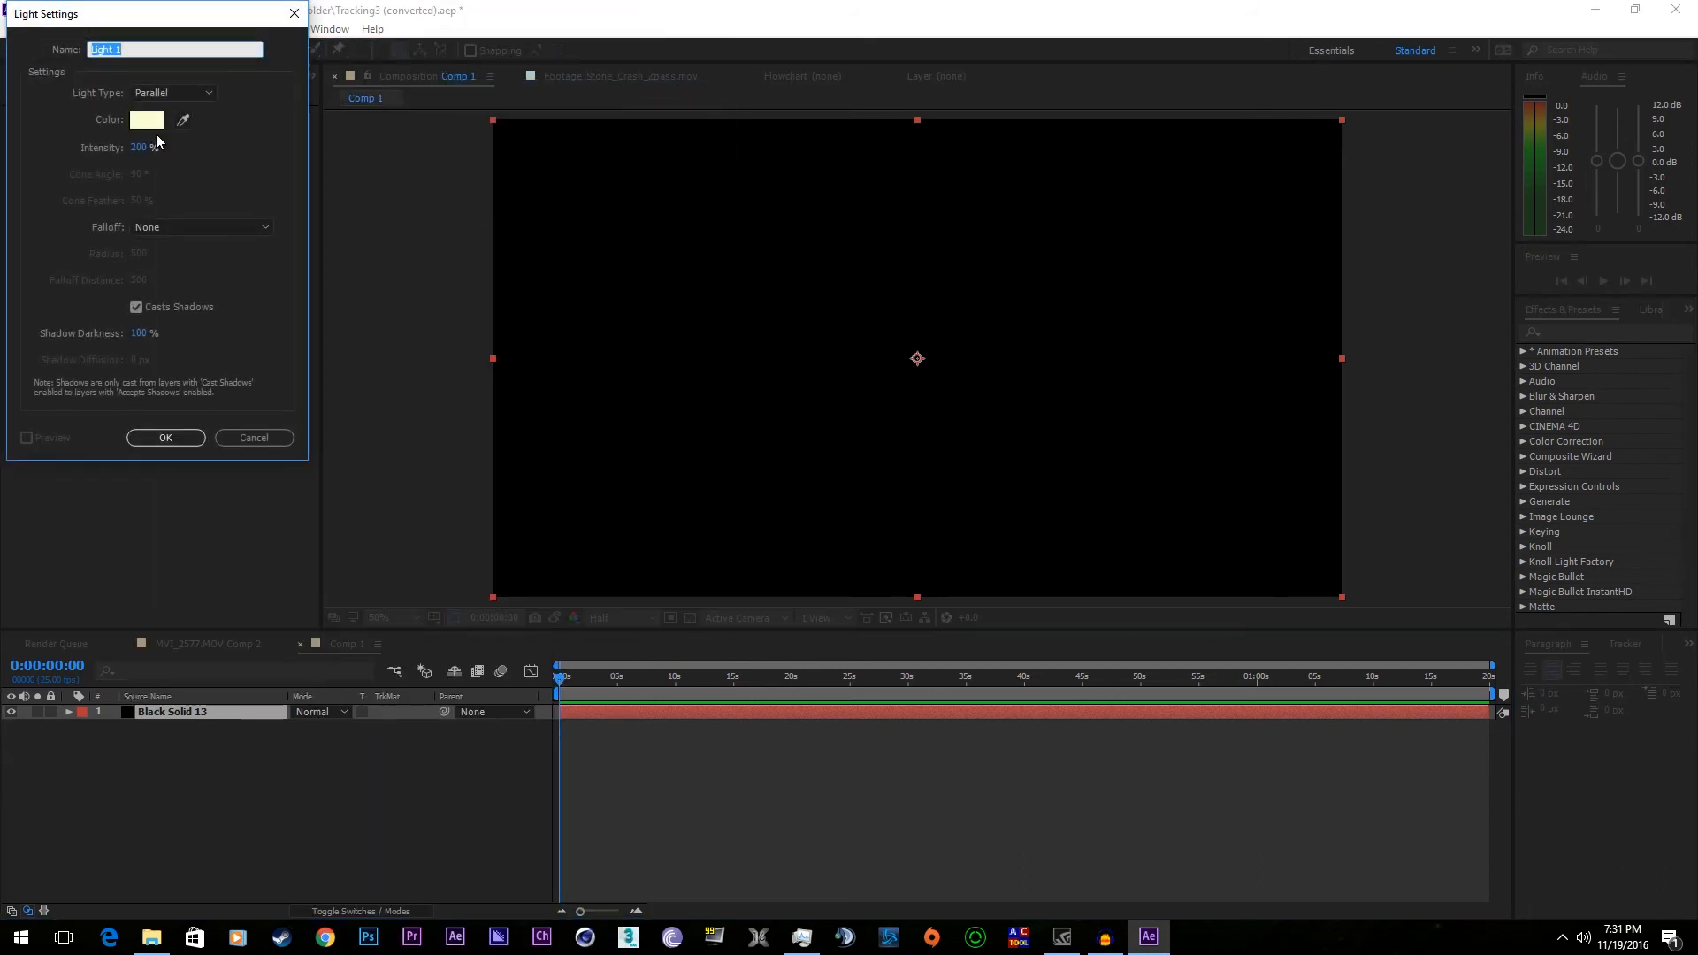
click(172, 92)
click(189, 151)
click(145, 119)
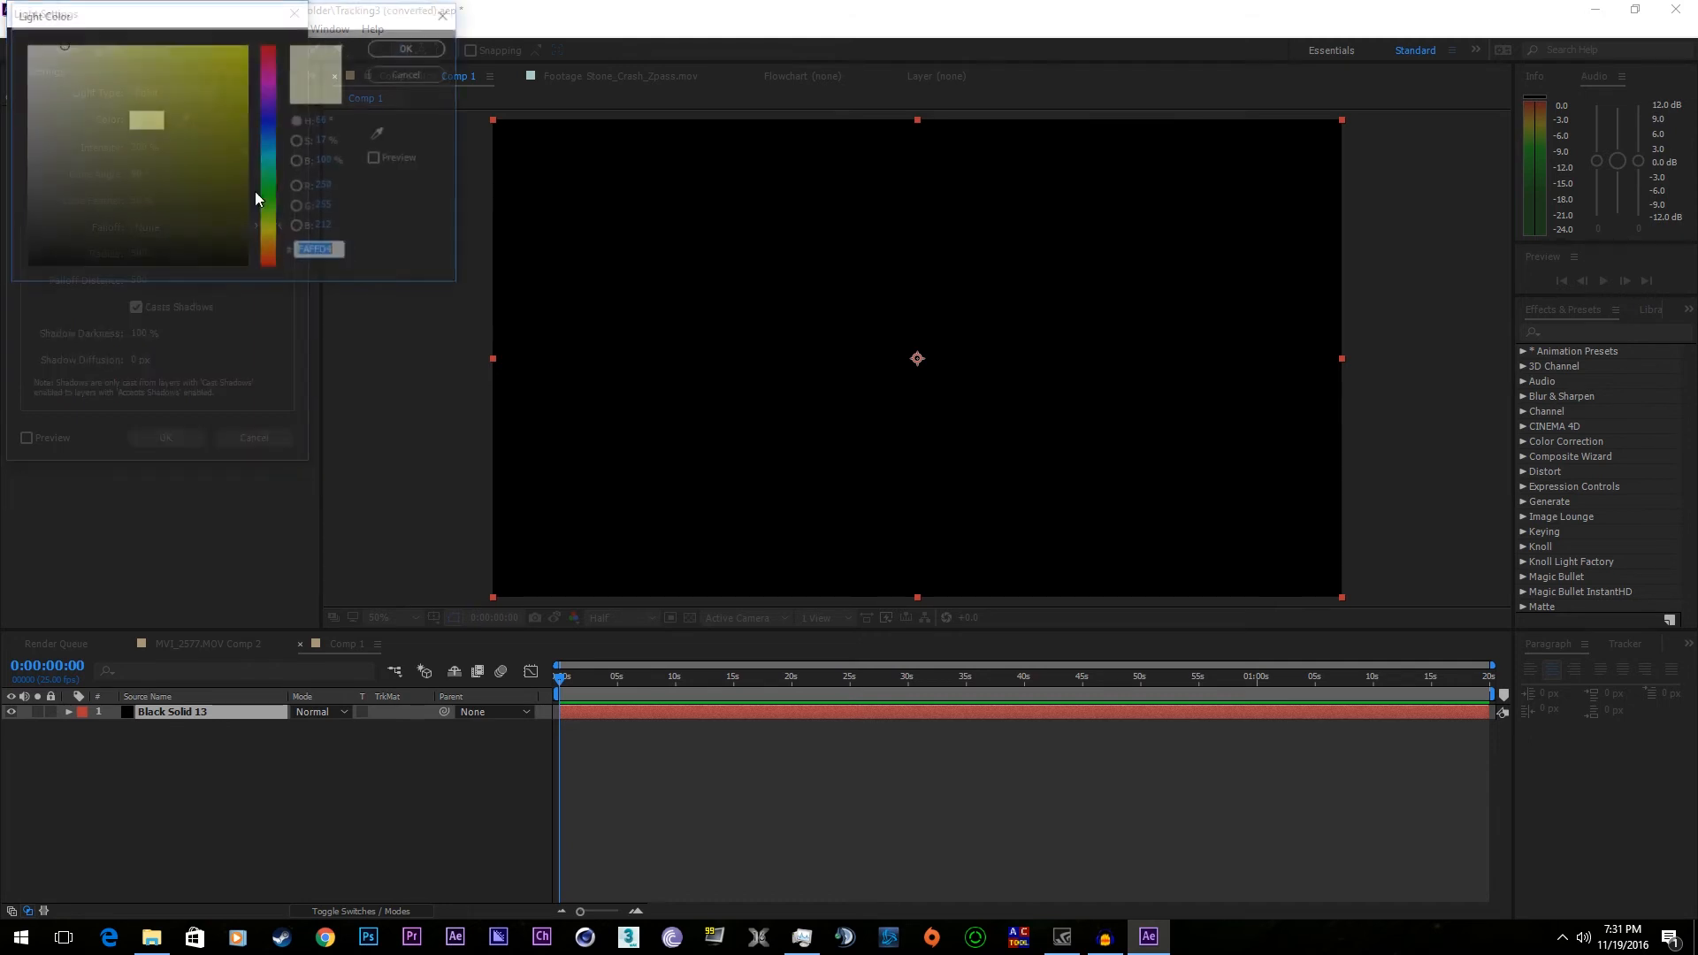
drag(269, 51, 295, 7)
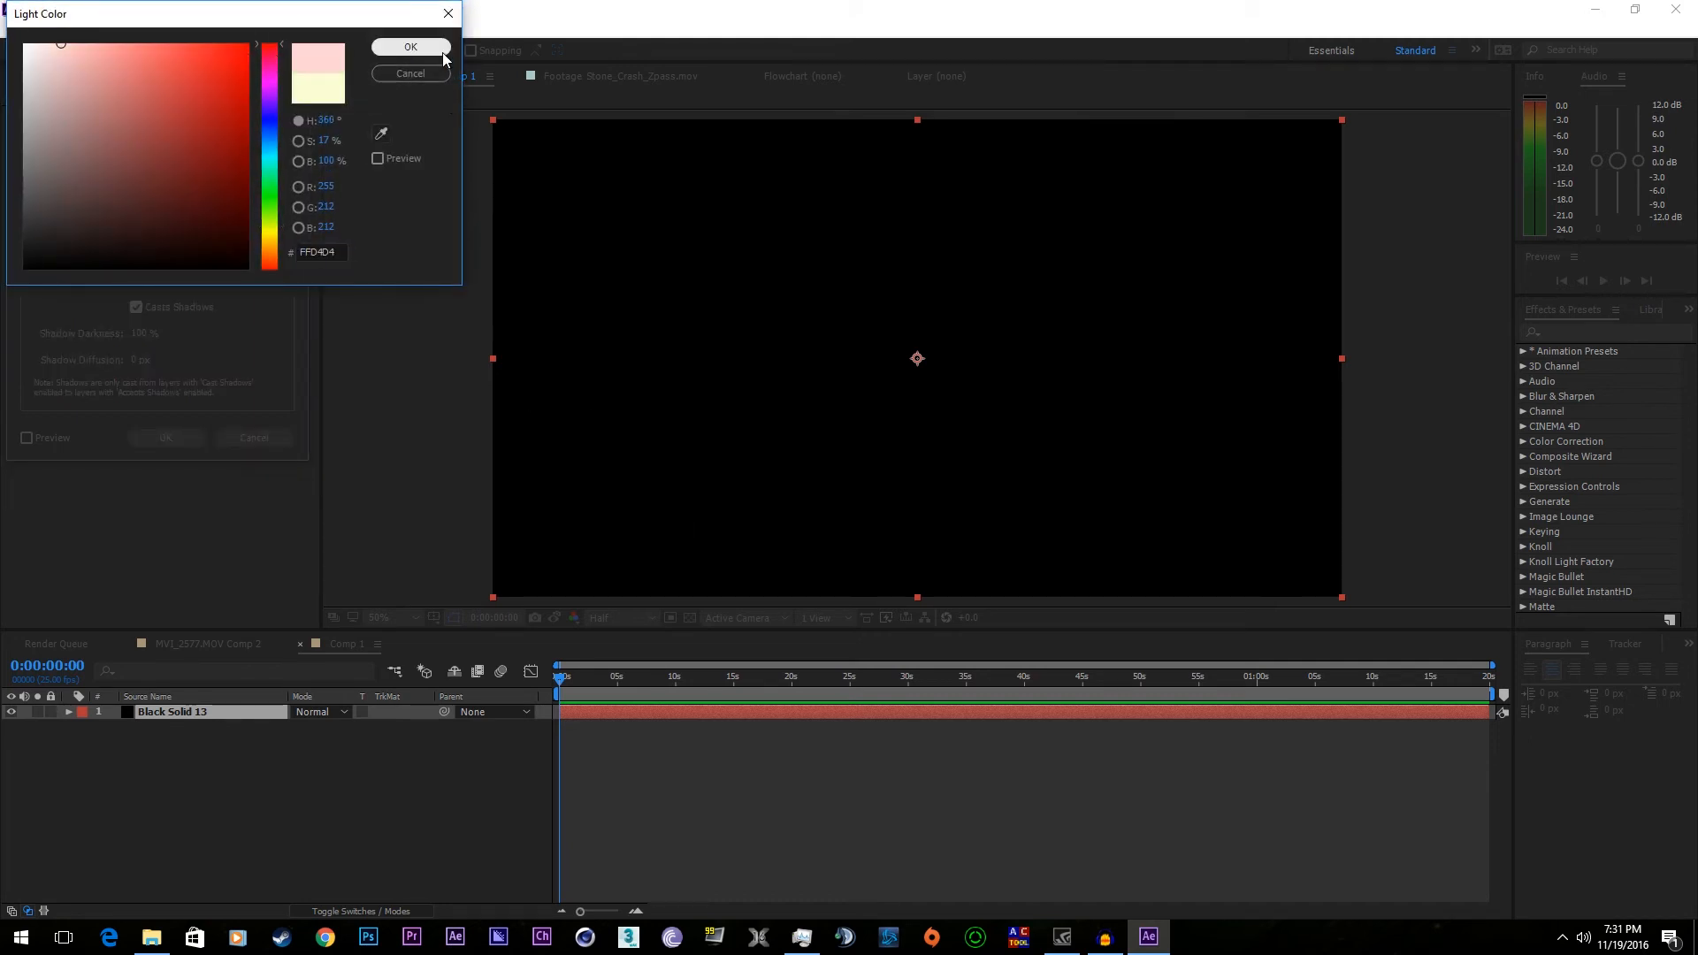
click(410, 46)
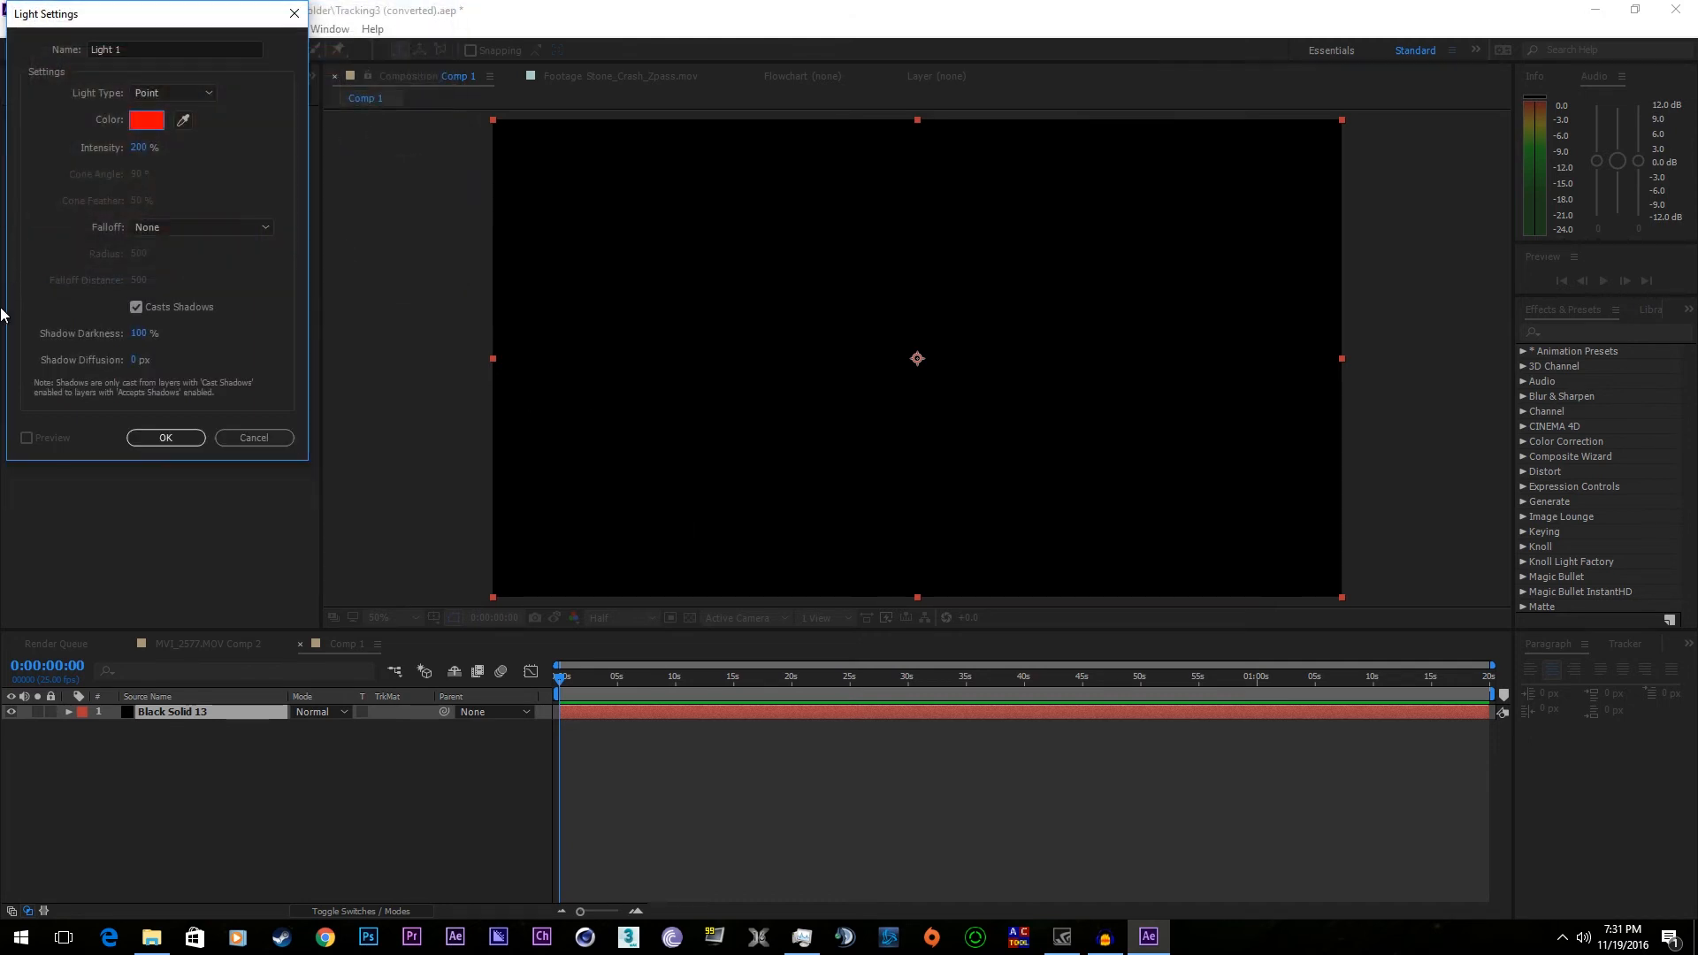
- Confirm the red point light and move it close to the center of the composition
click(137, 150)
click(215, 276)
click(154, 438)
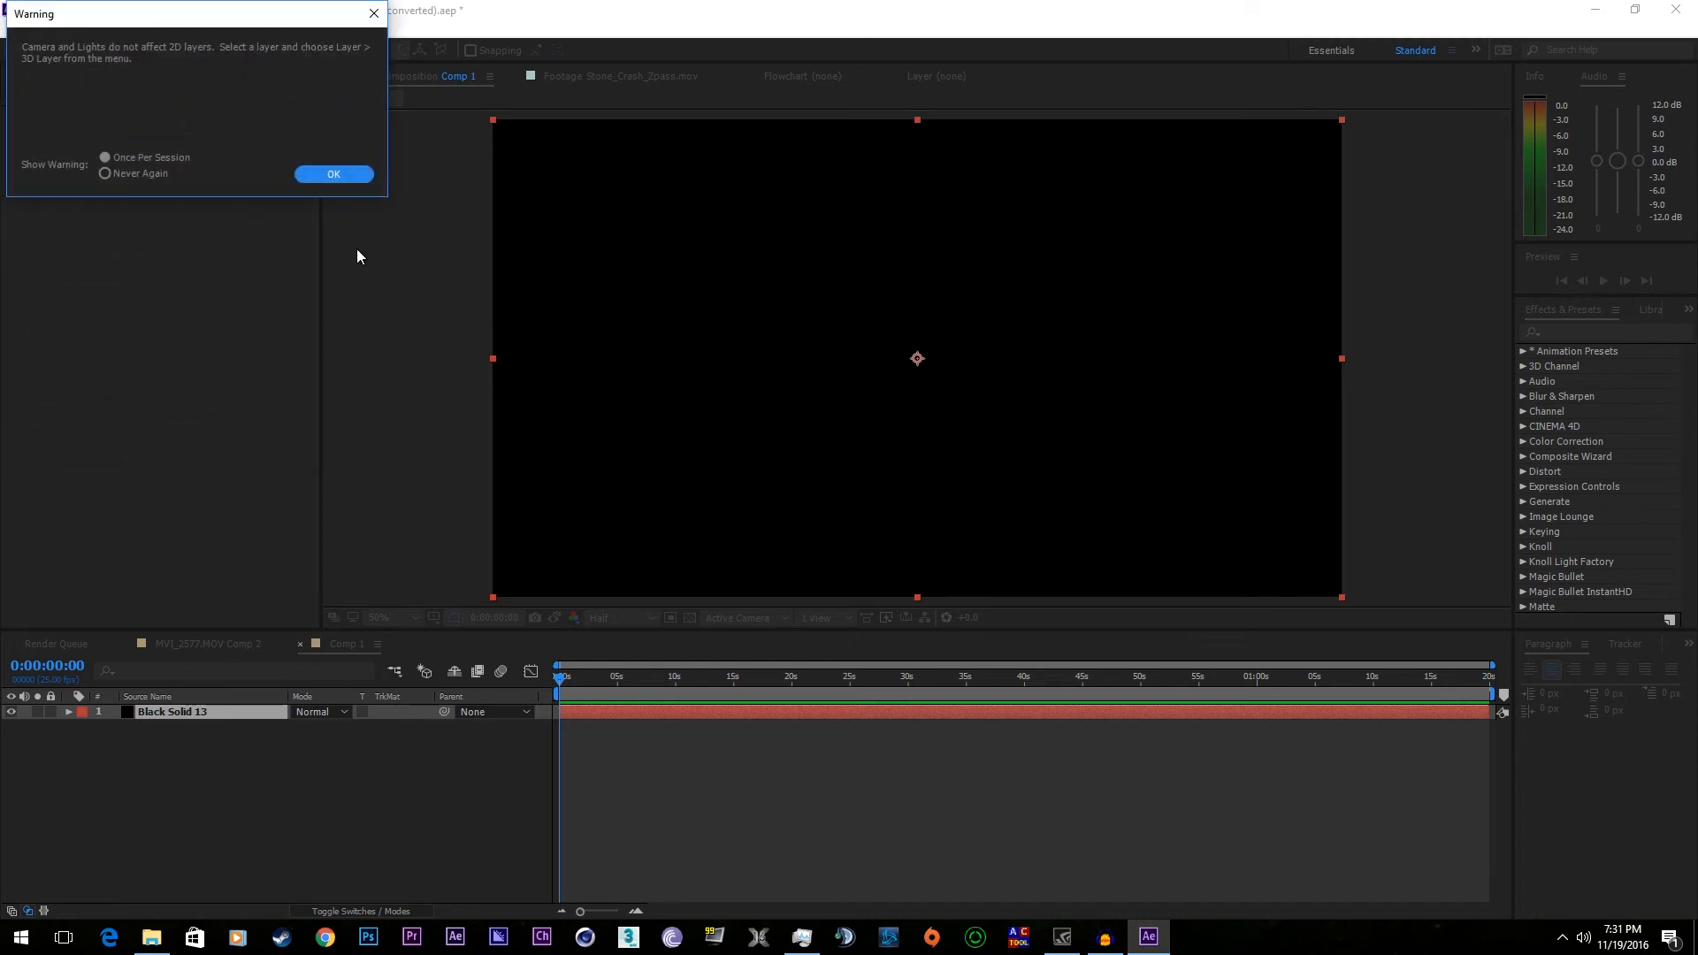
click(334, 173)
drag(979, 256, 883, 347)
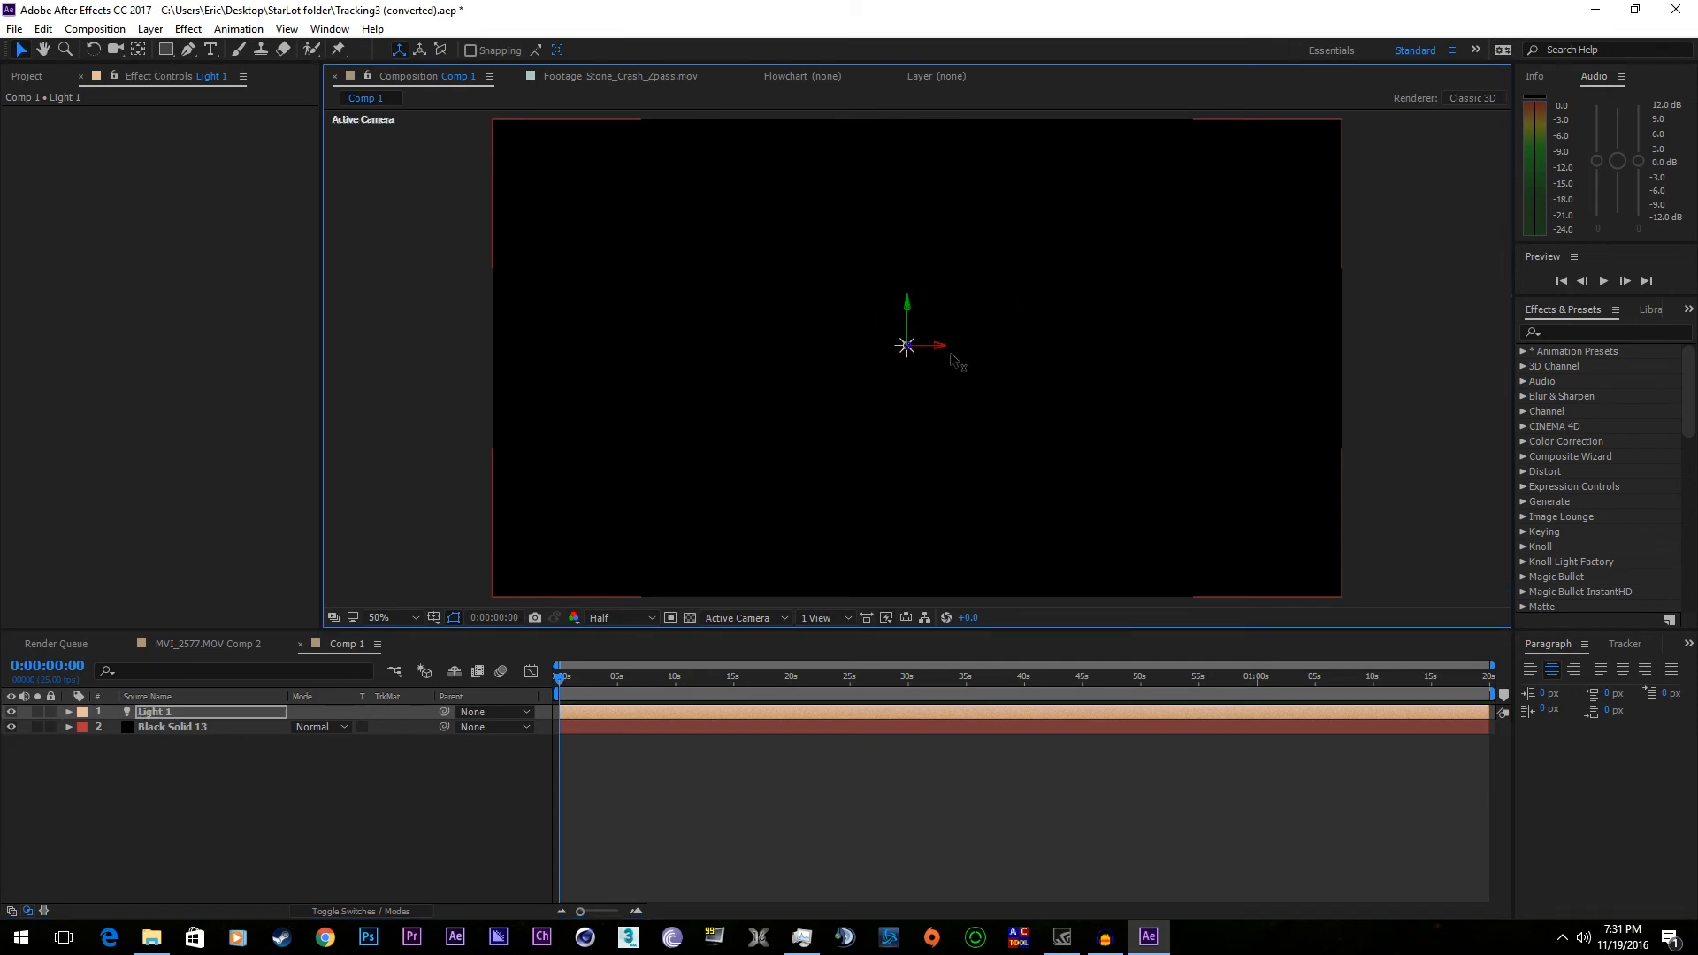
- Find the Trapcode Lux effect and apply it to the black solid layer
click(189, 723)
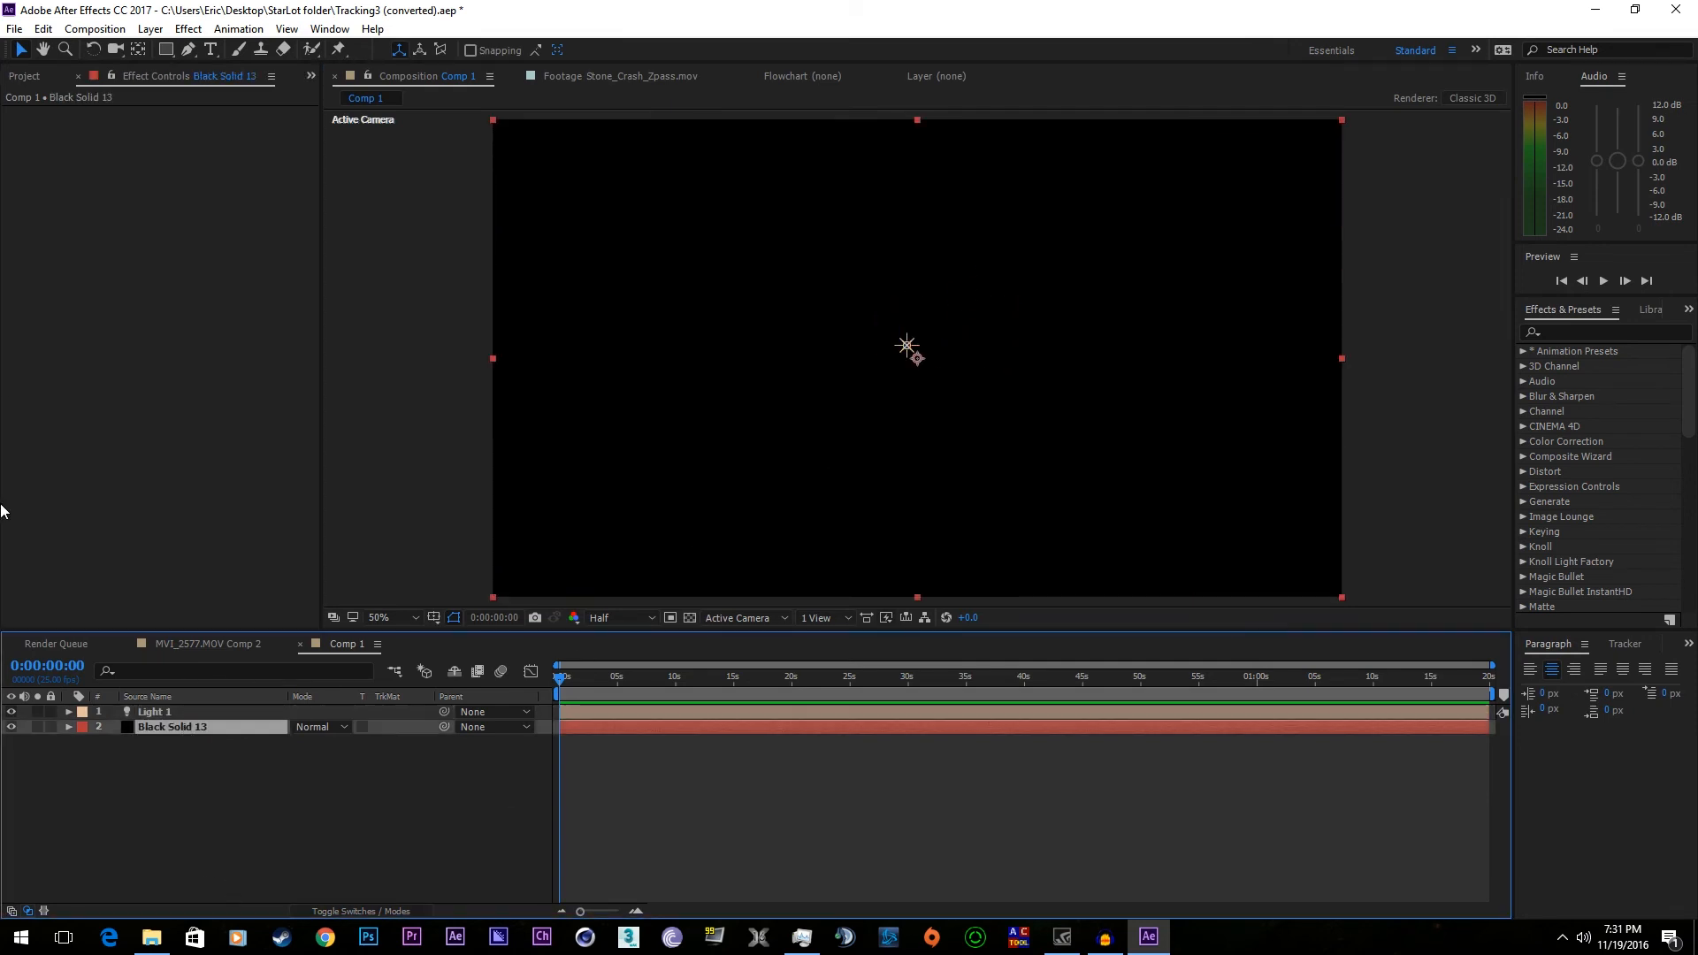
click(189, 27)
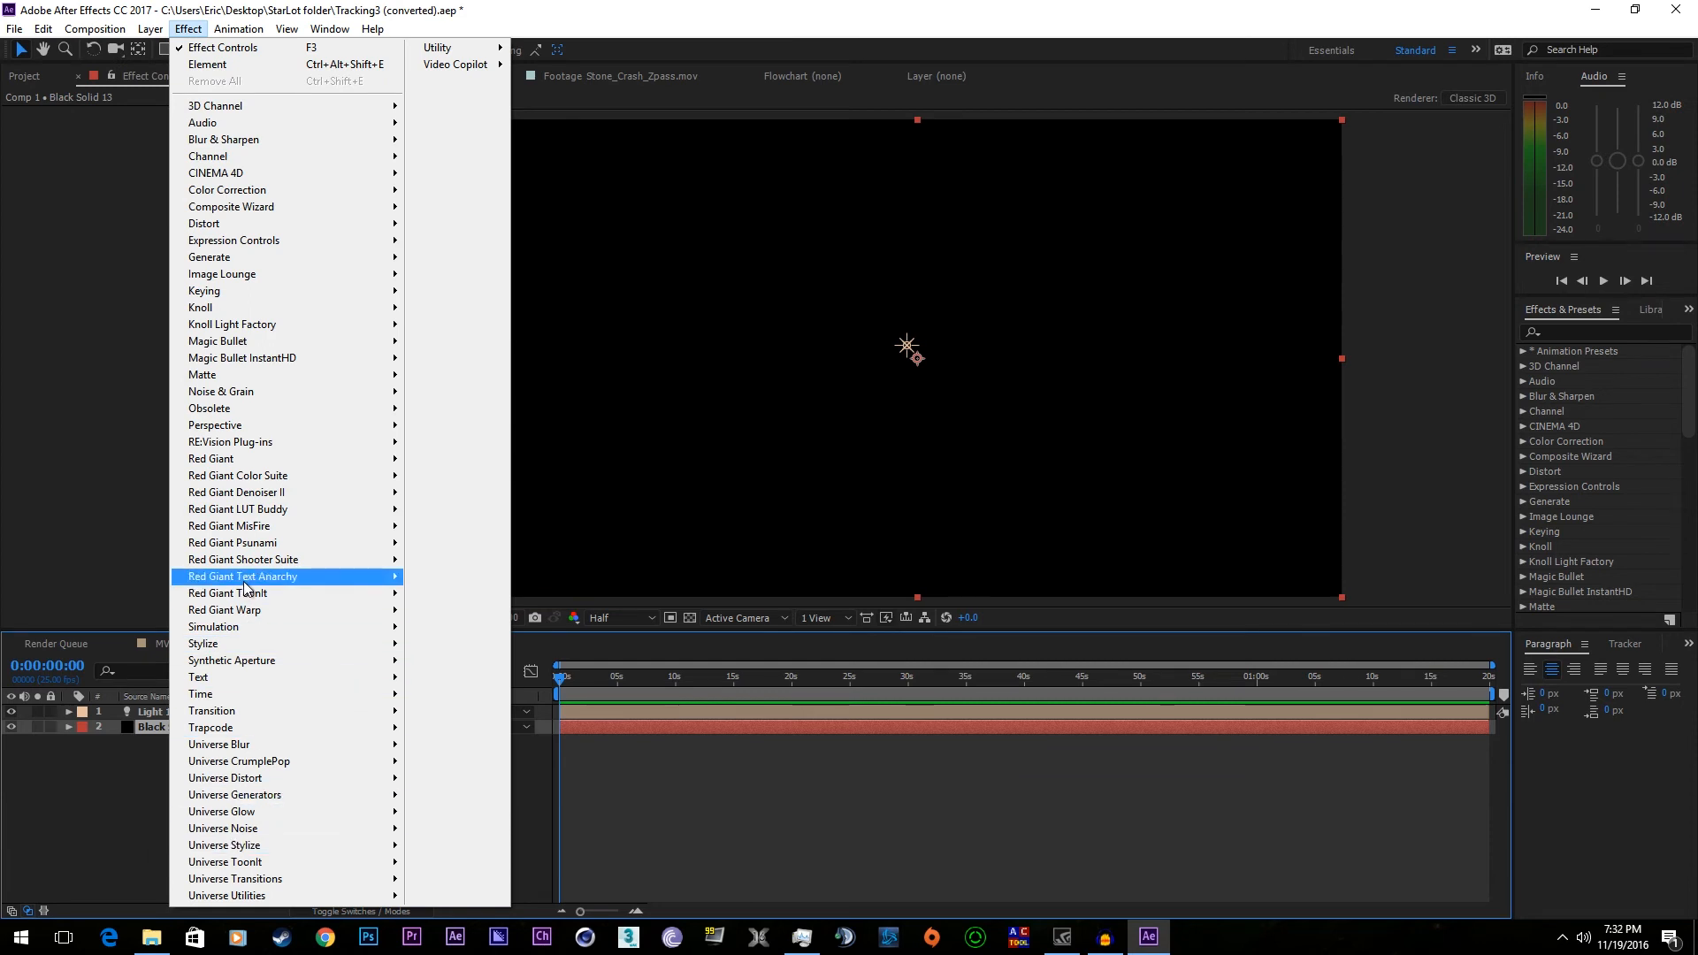
mouse_move(245, 581)
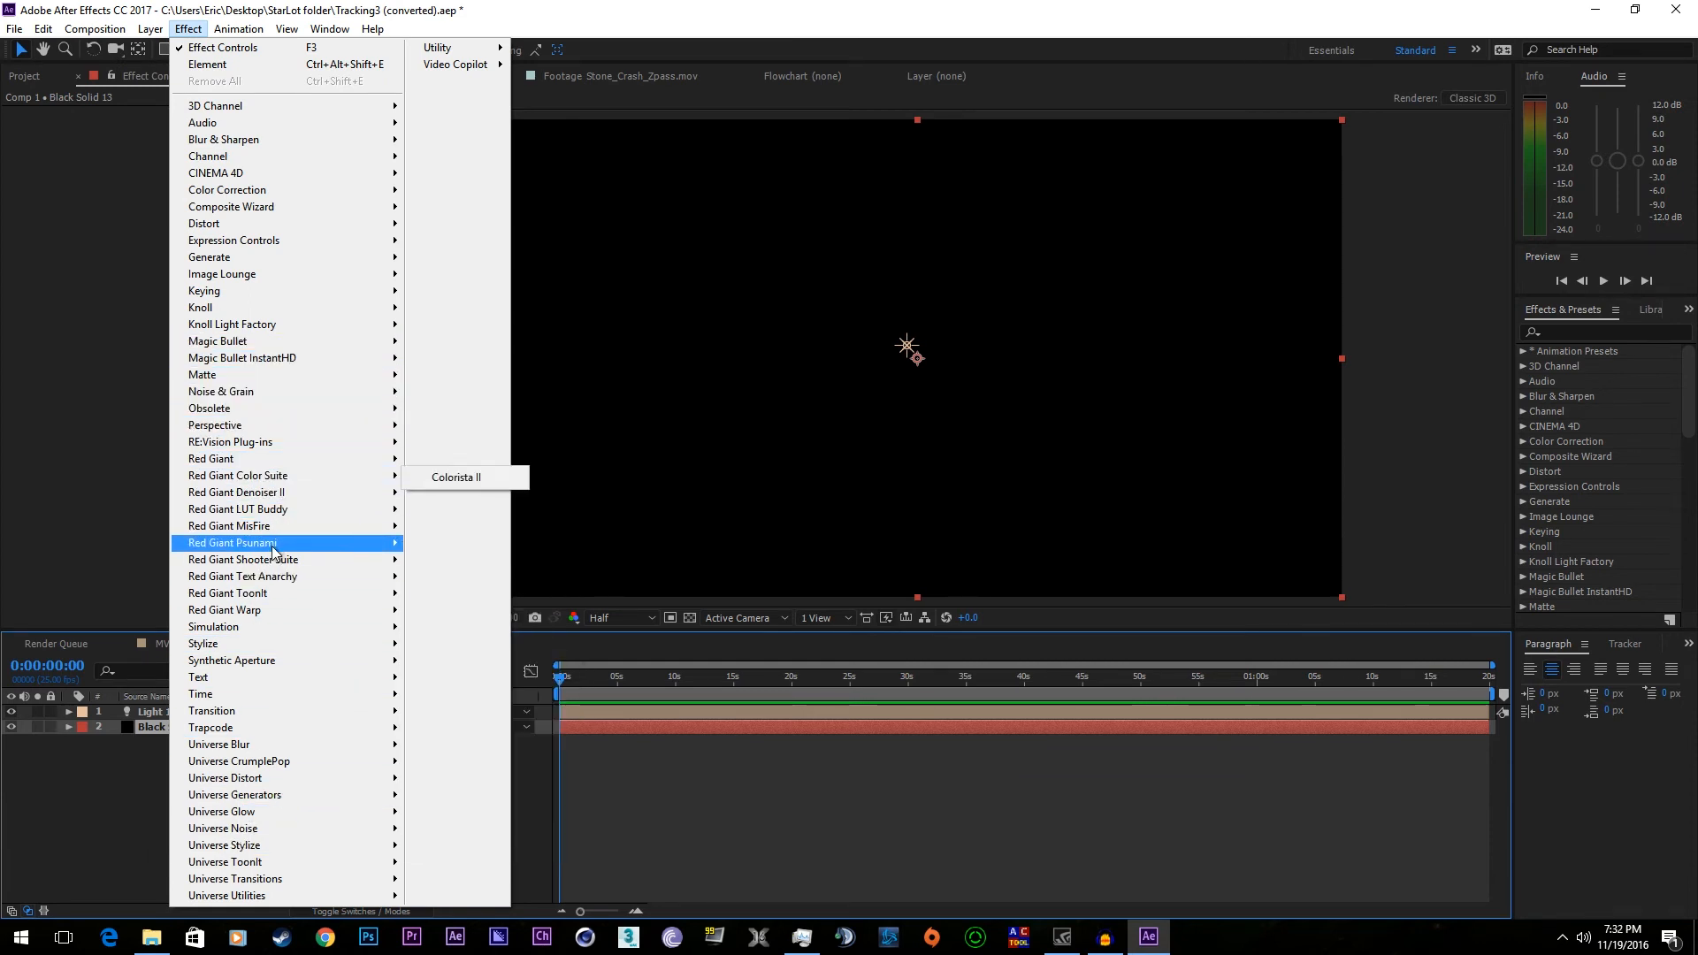
click(1546, 332)
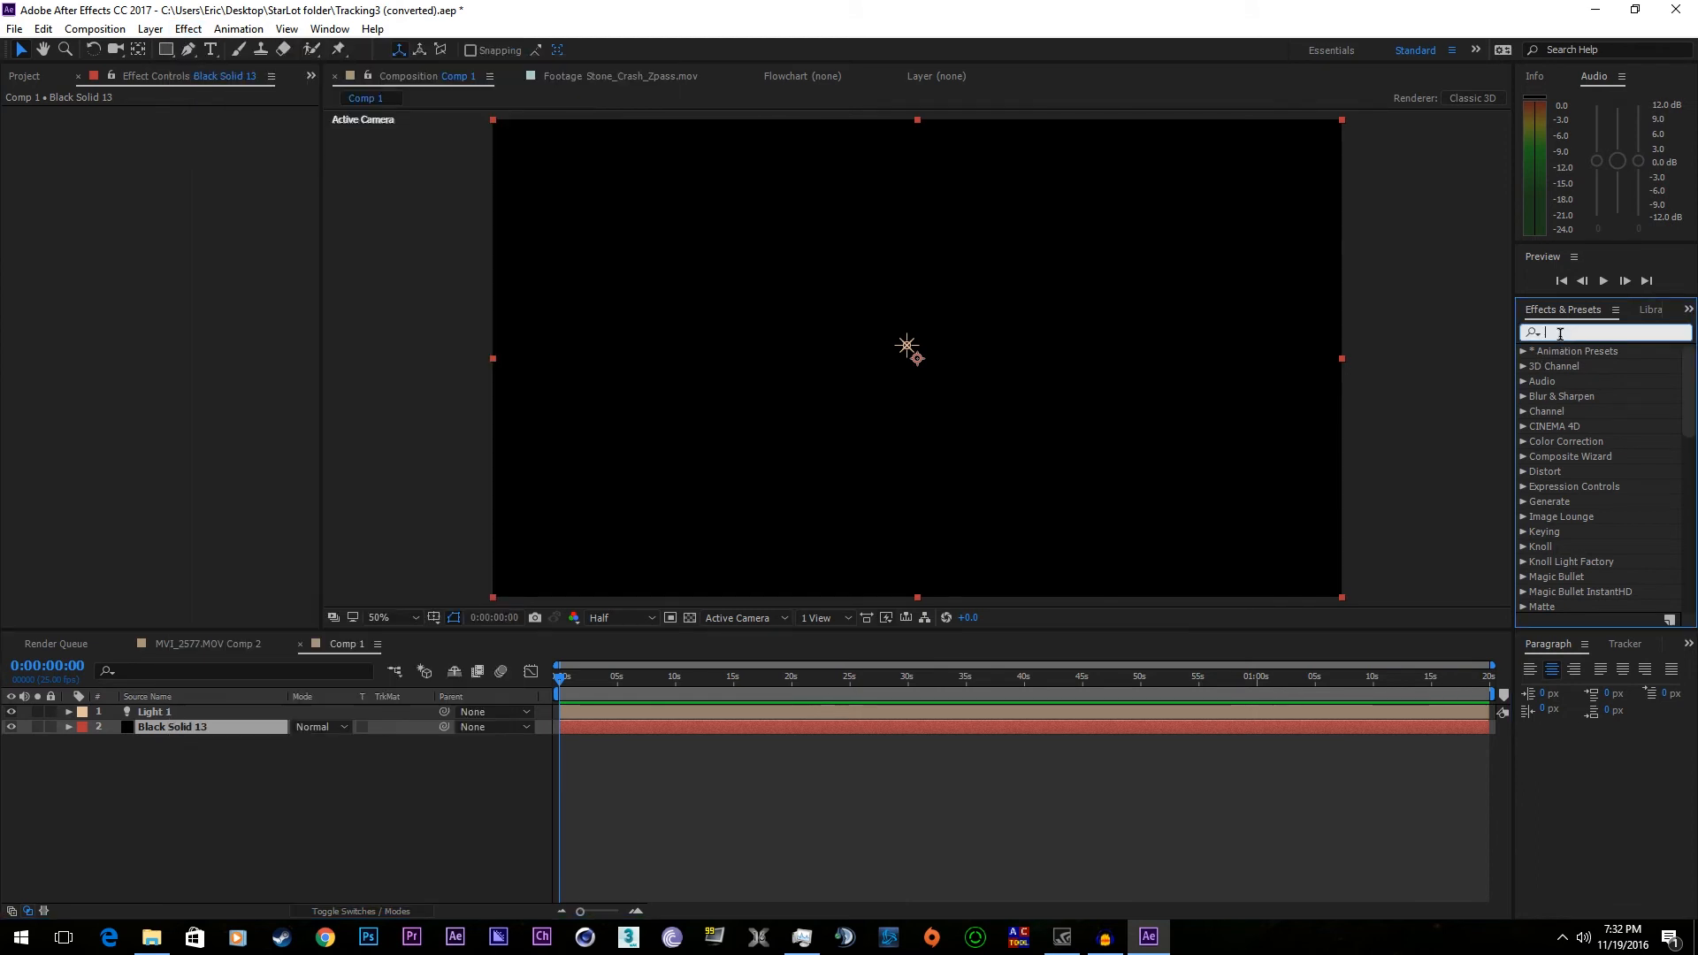
text(lux)
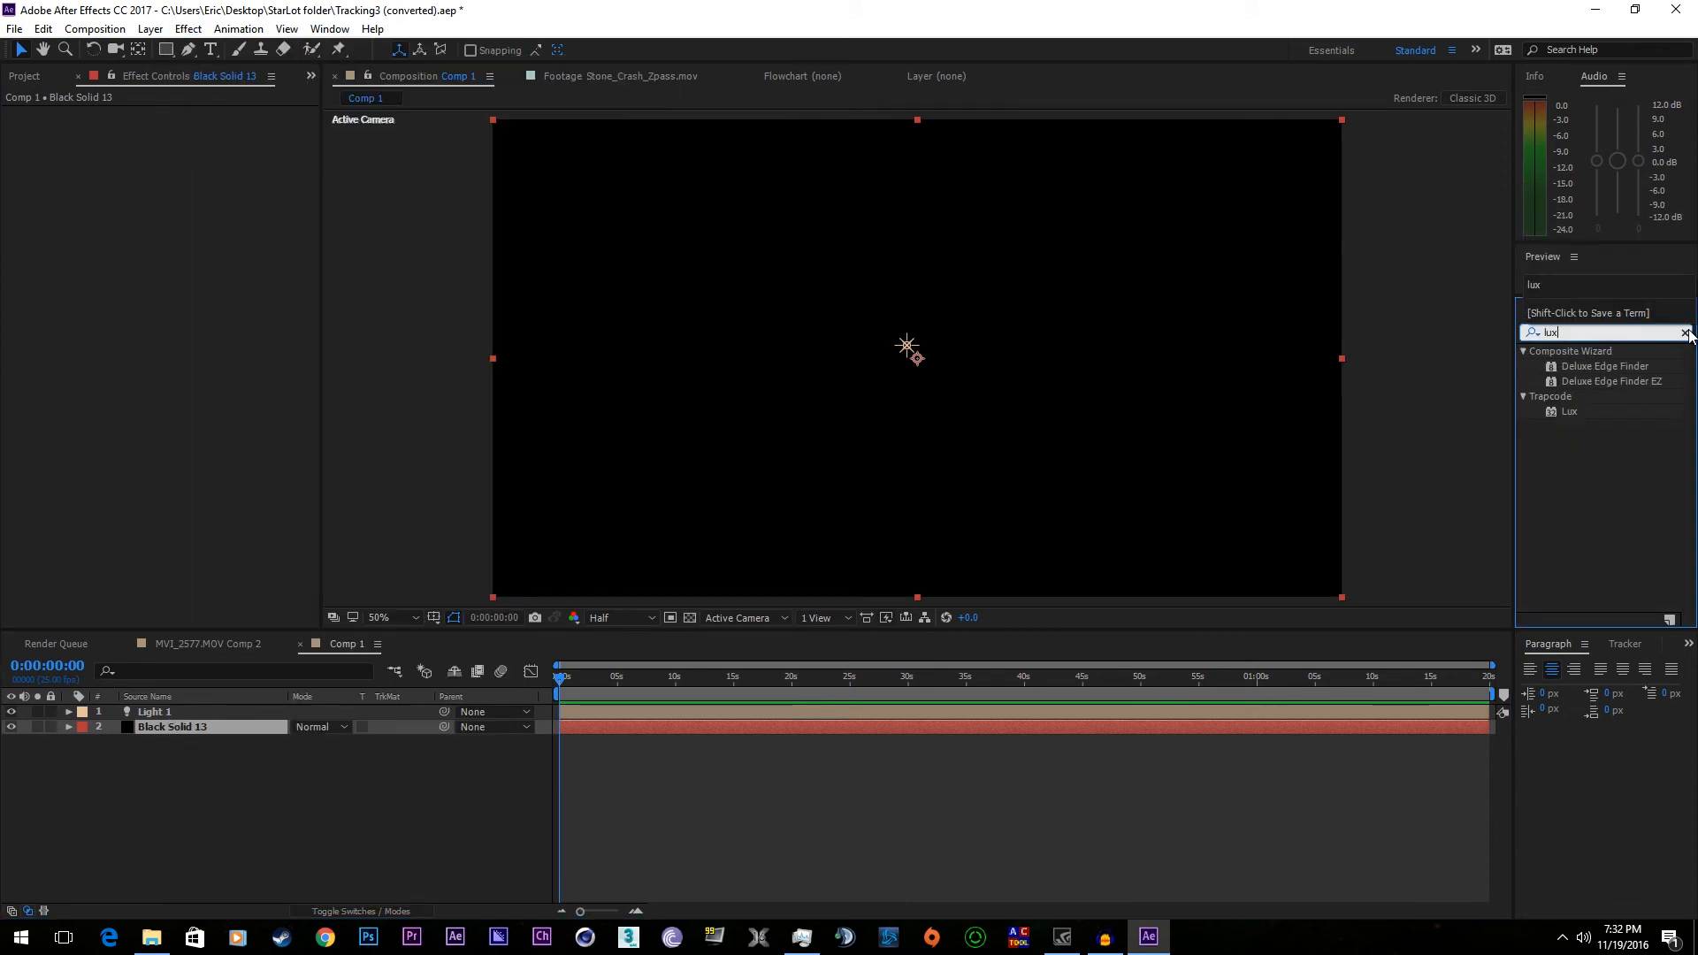
drag(1569, 412, 180, 725)
- Rename the black solid layer to lux and expand the Point Lights settings of its Lux effect
click(220, 723)
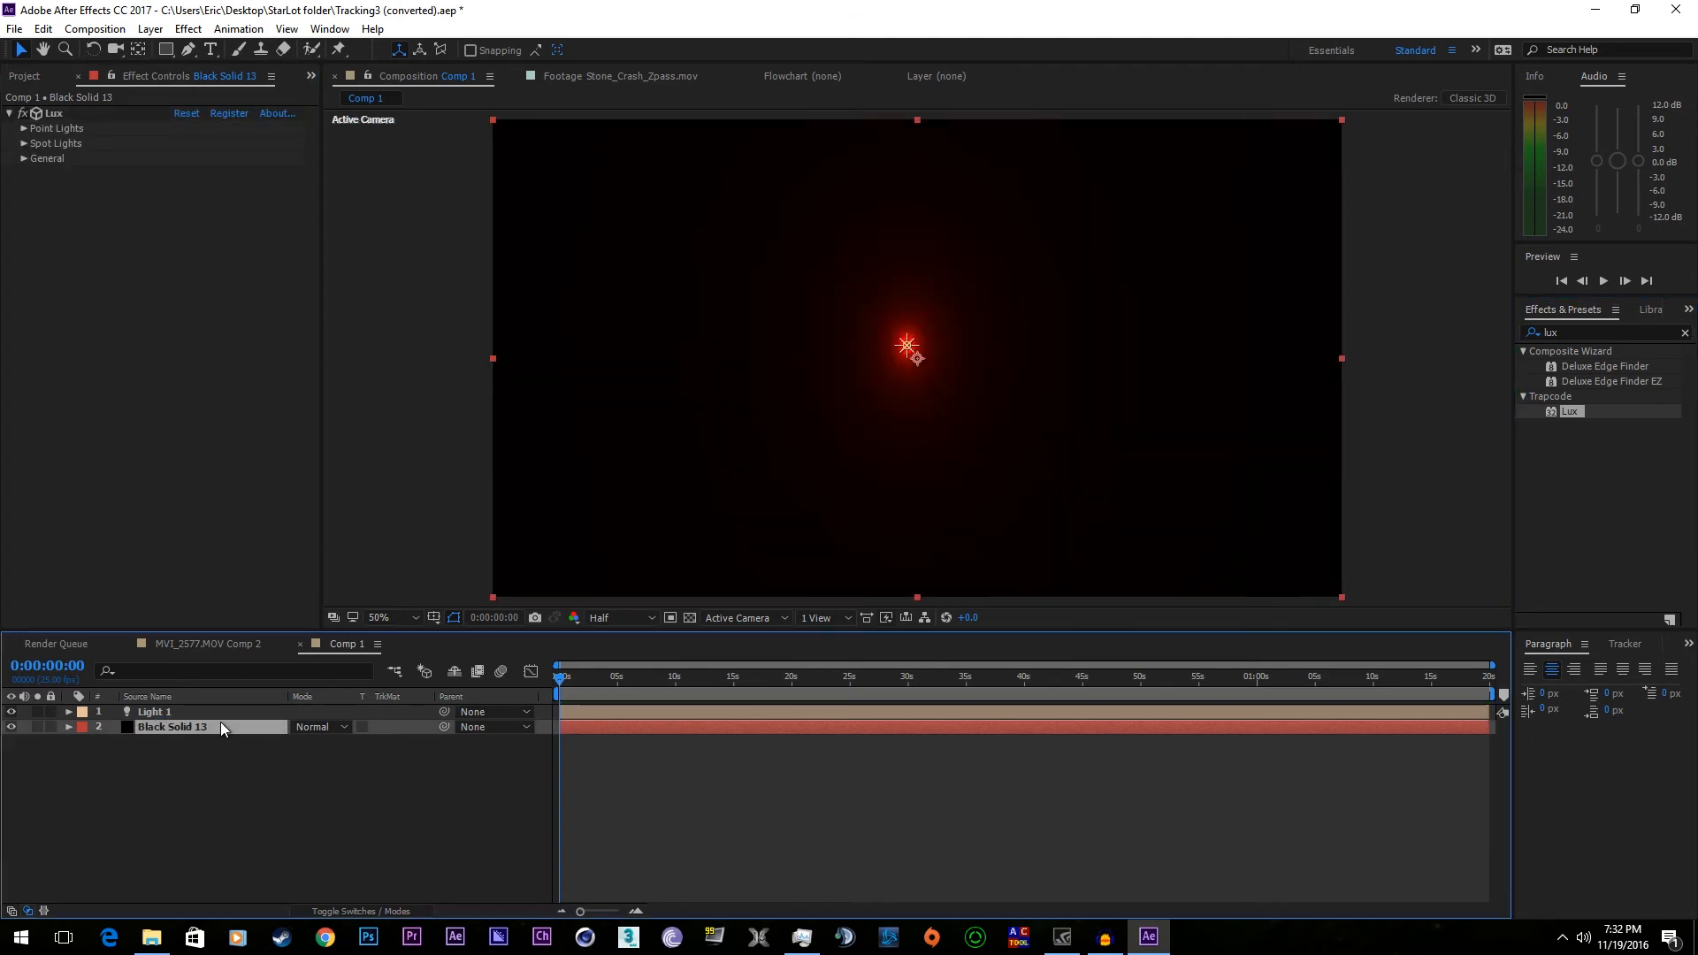
key(Return)
text(lux)
key(Return)
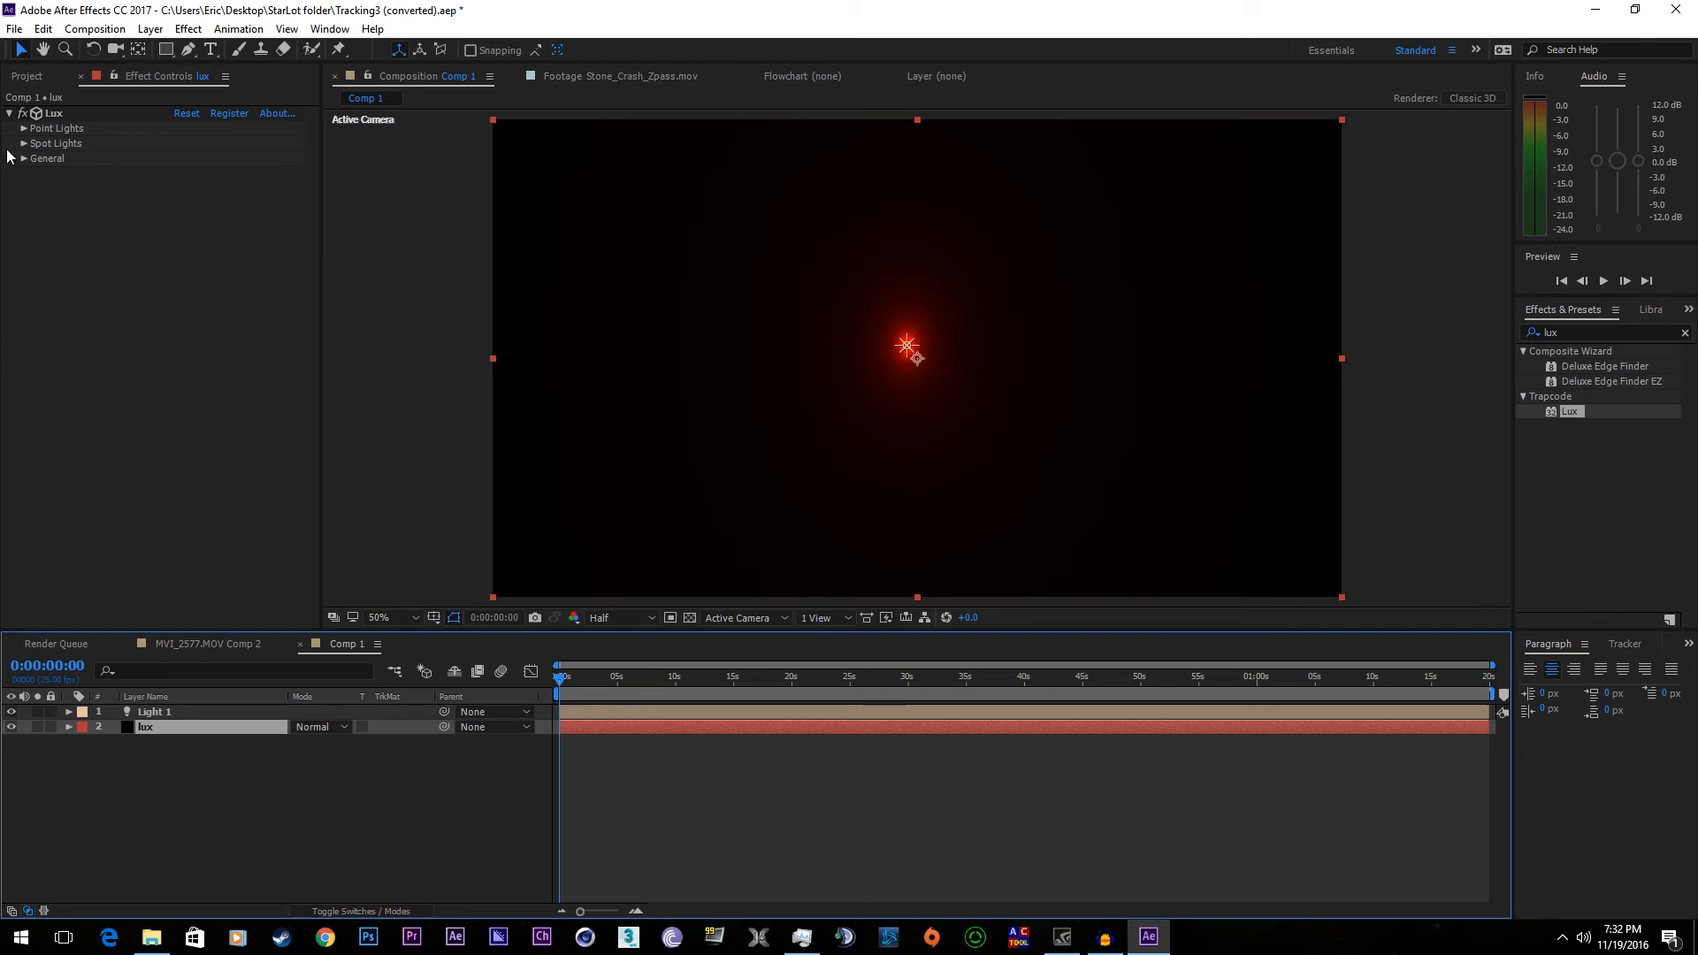
click(24, 129)
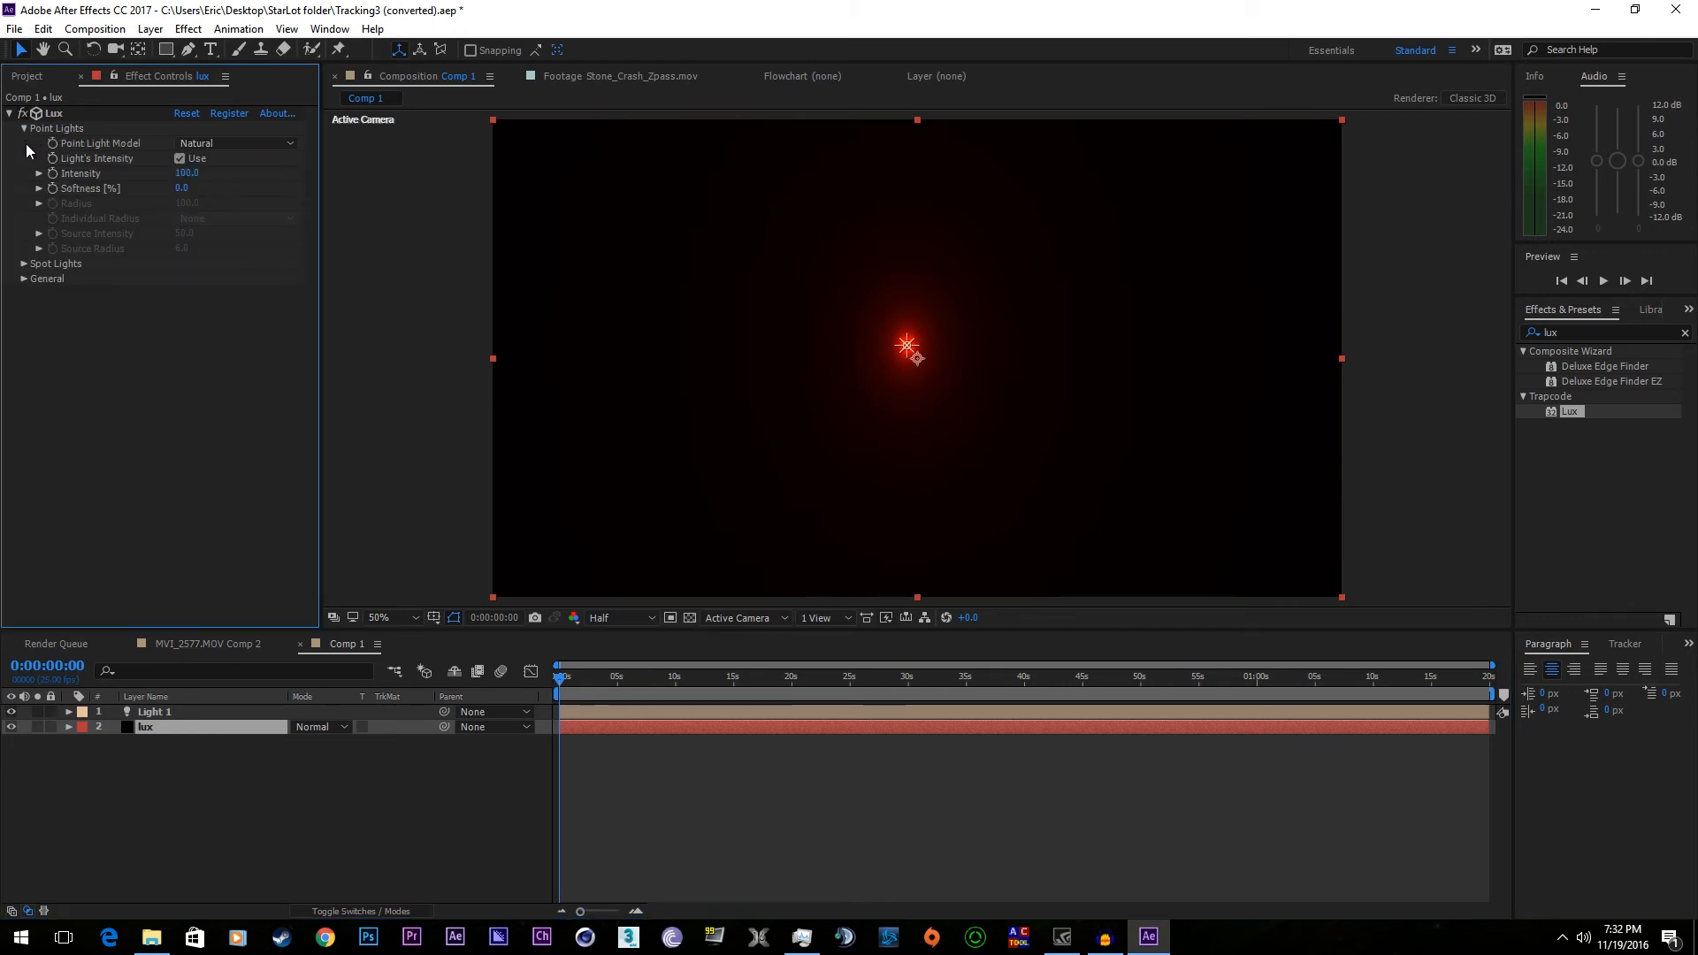
- Expand the Spot Lights and General settings of Lux and keyframe the Point Lights Intensity at 0 on the first frame
click(24, 263)
click(24, 414)
drag(176, 174, 15, 265)
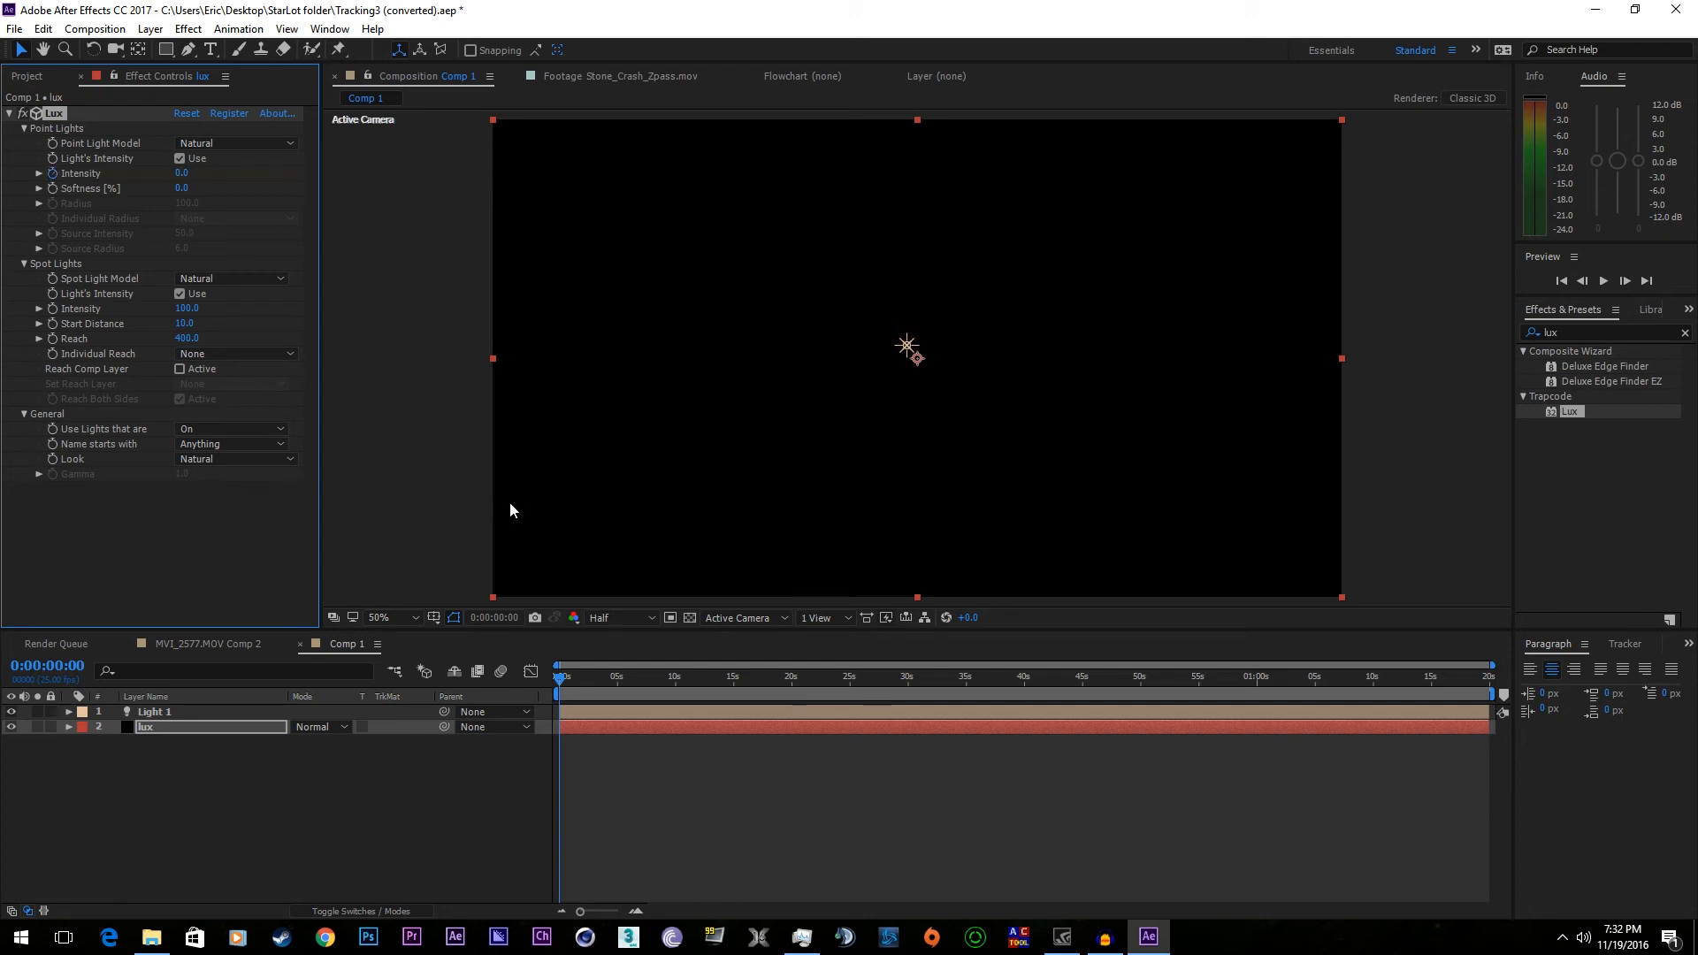
- Add a Point Lights Intensity keyframe of 100 at 0:00:00:13 on the lux layer
key(semicolon)
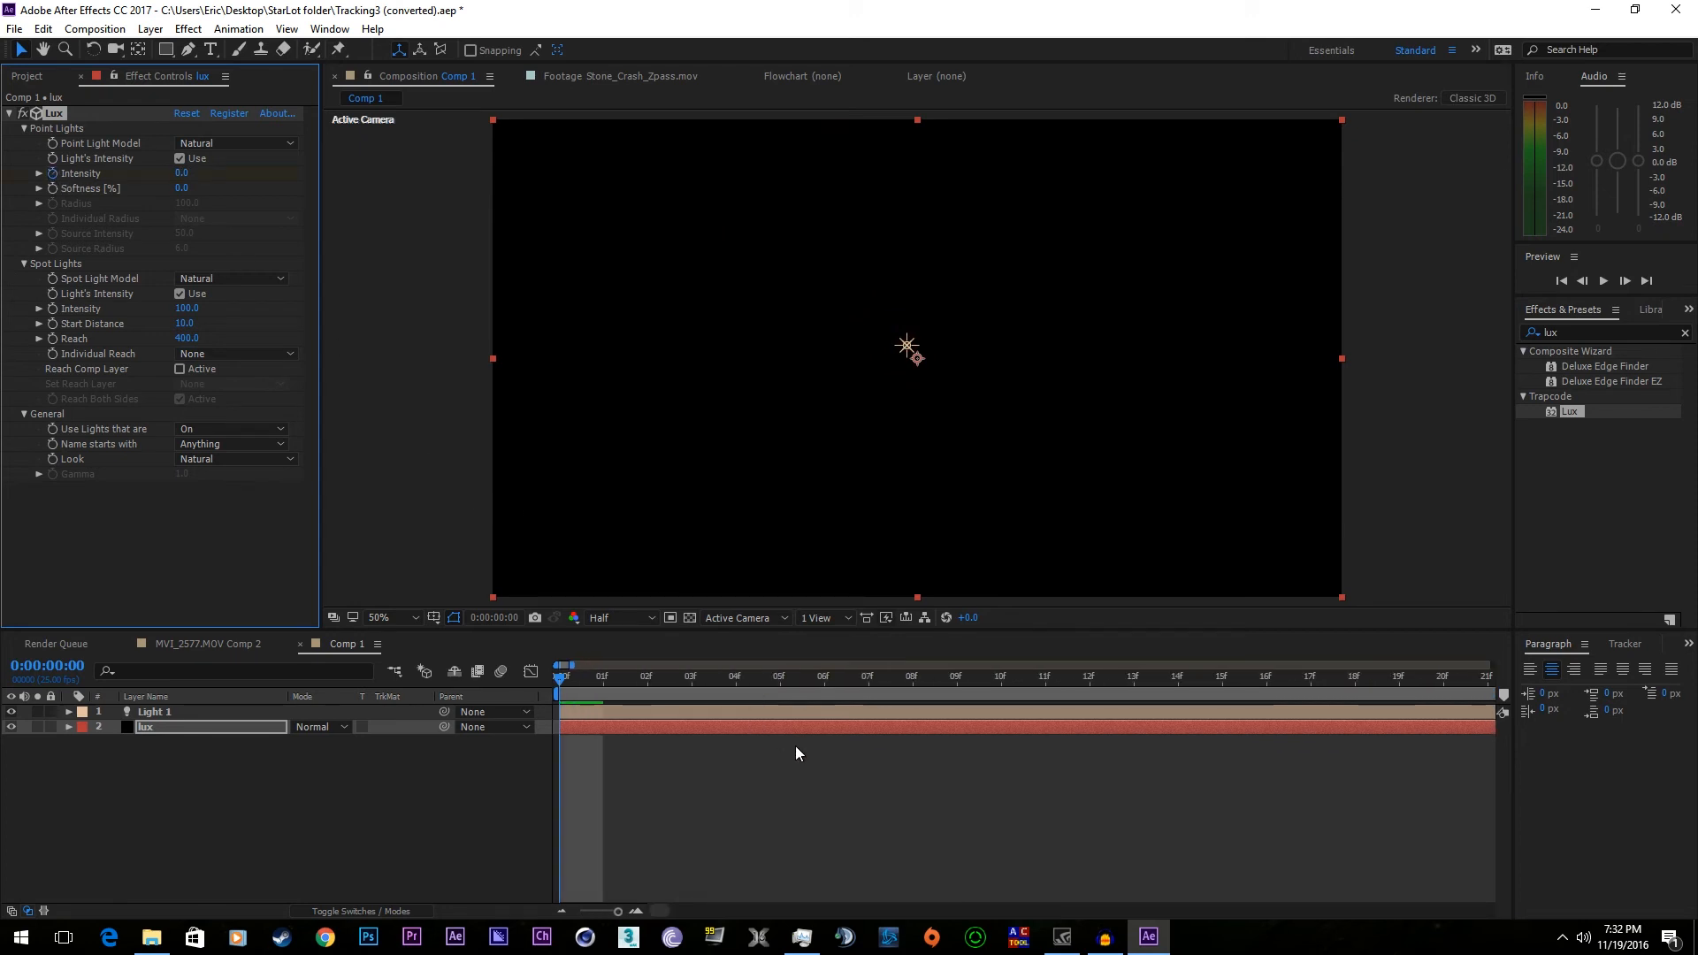
drag(665, 678, 824, 688)
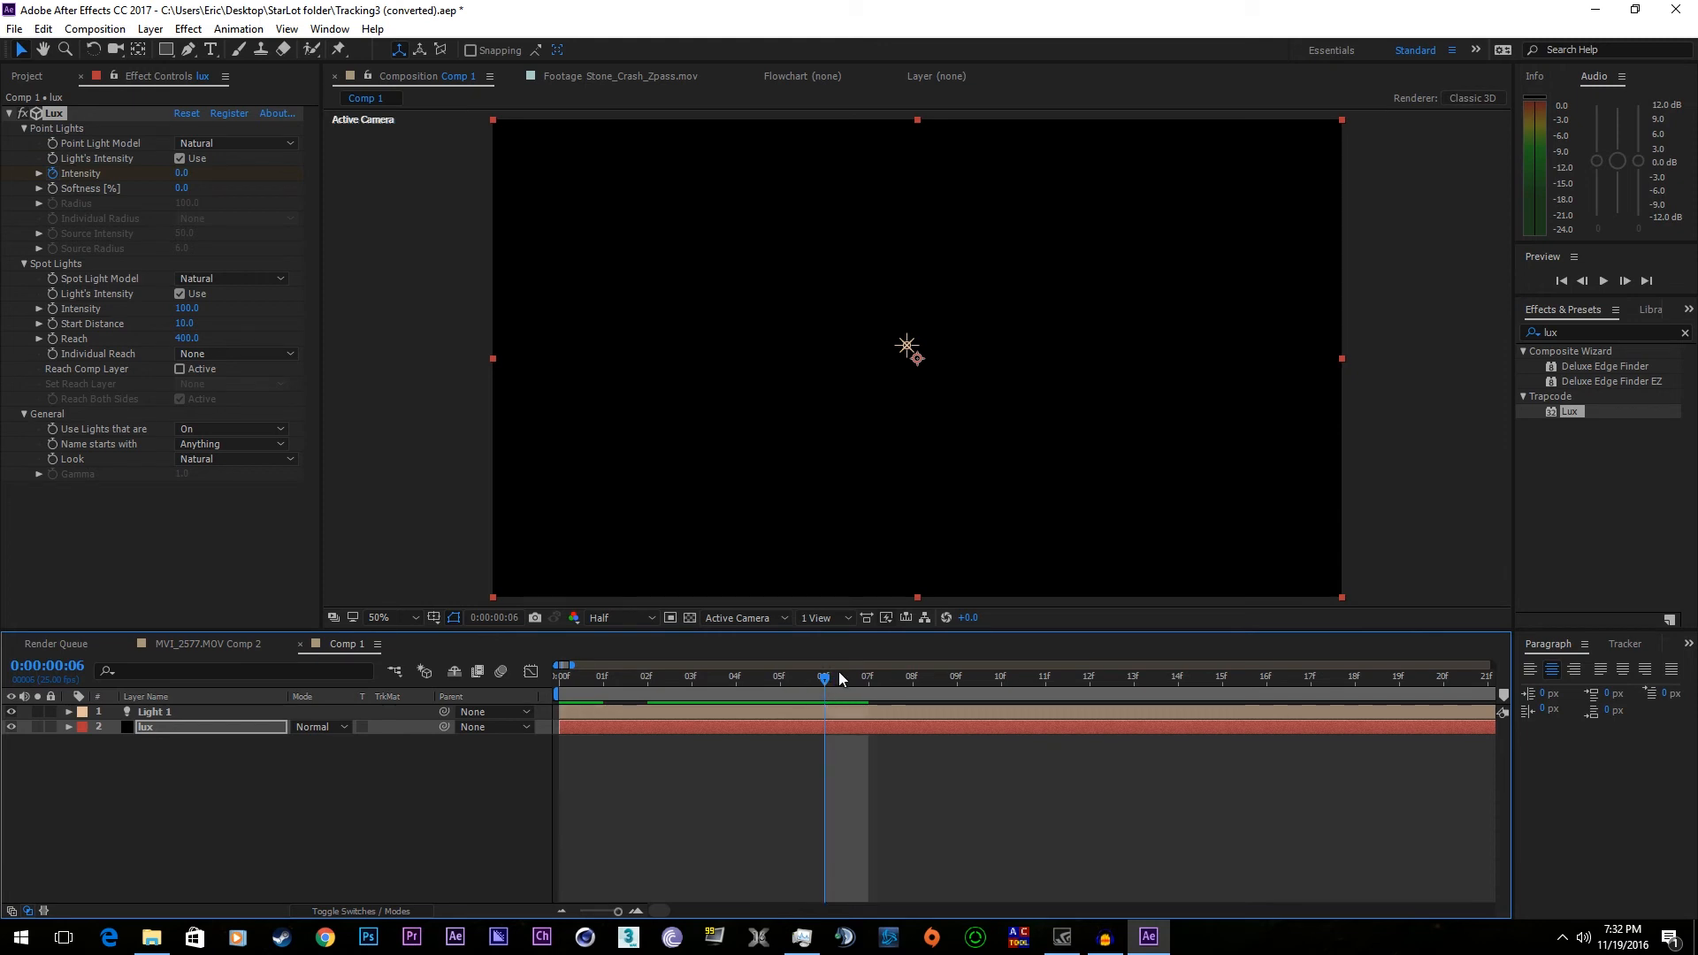
mouse_move(838, 672)
mouse_down()
mouse_move(756, 699)
mouse_move(999, 708)
mouse_up()
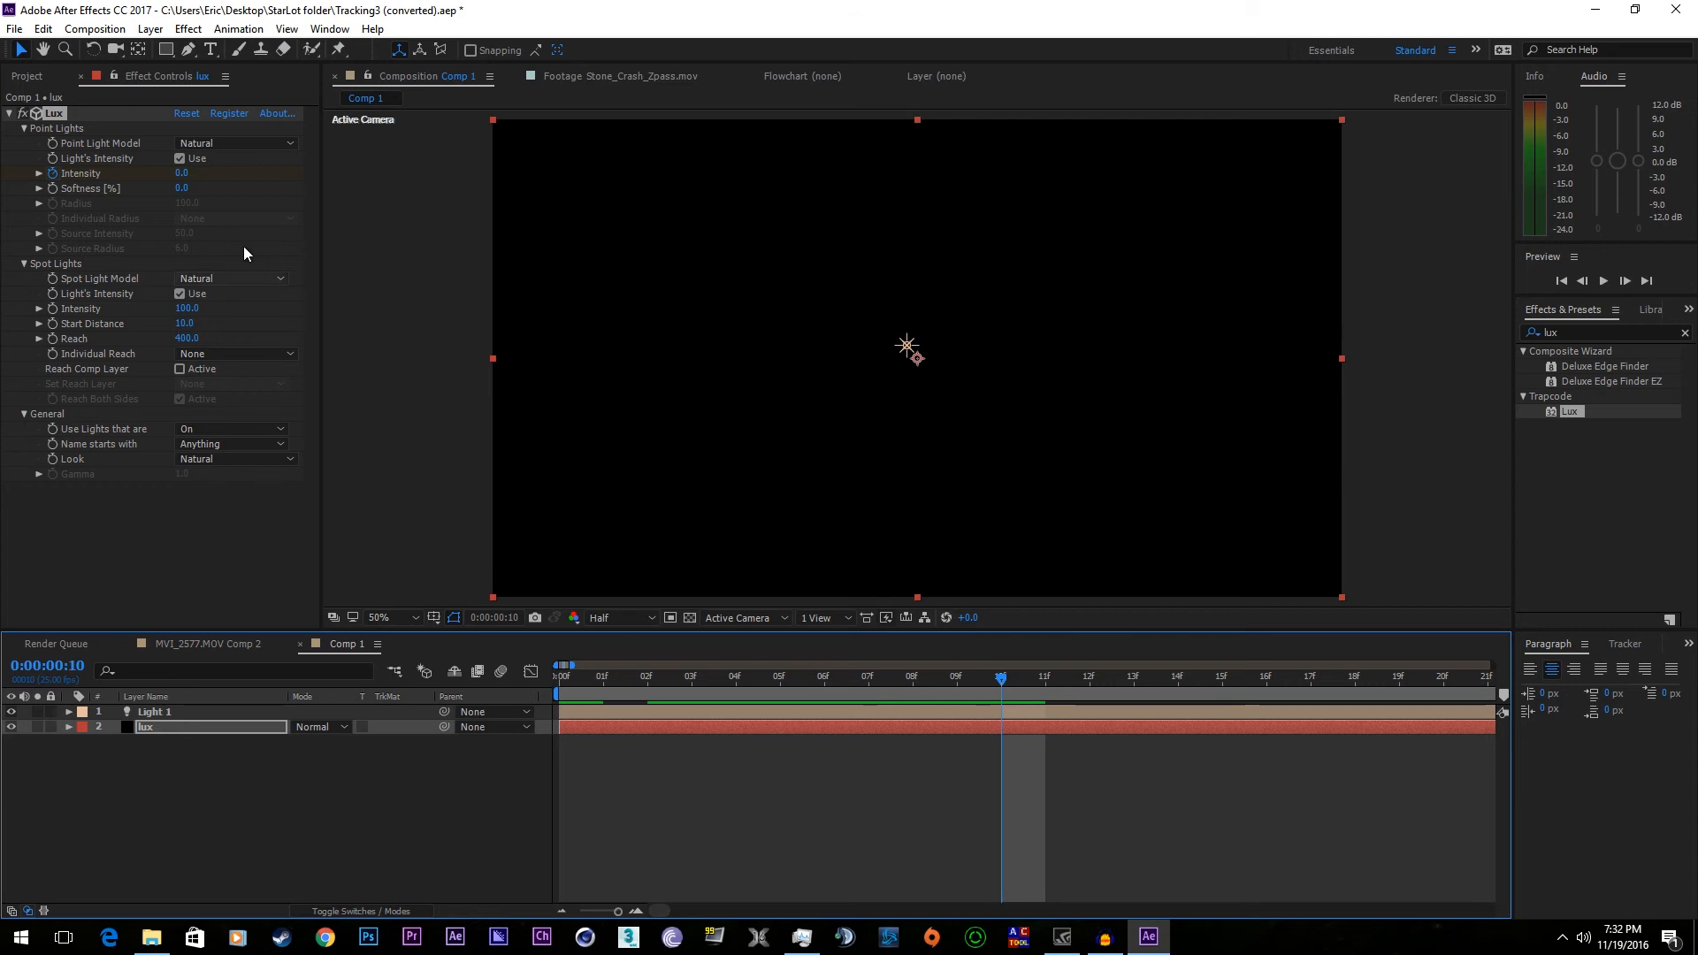
mouse_move(1121, 705)
mouse_down()
mouse_move(1169, 688)
mouse_move(960, 696)
mouse_move(1289, 707)
mouse_move(1150, 711)
mouse_up()
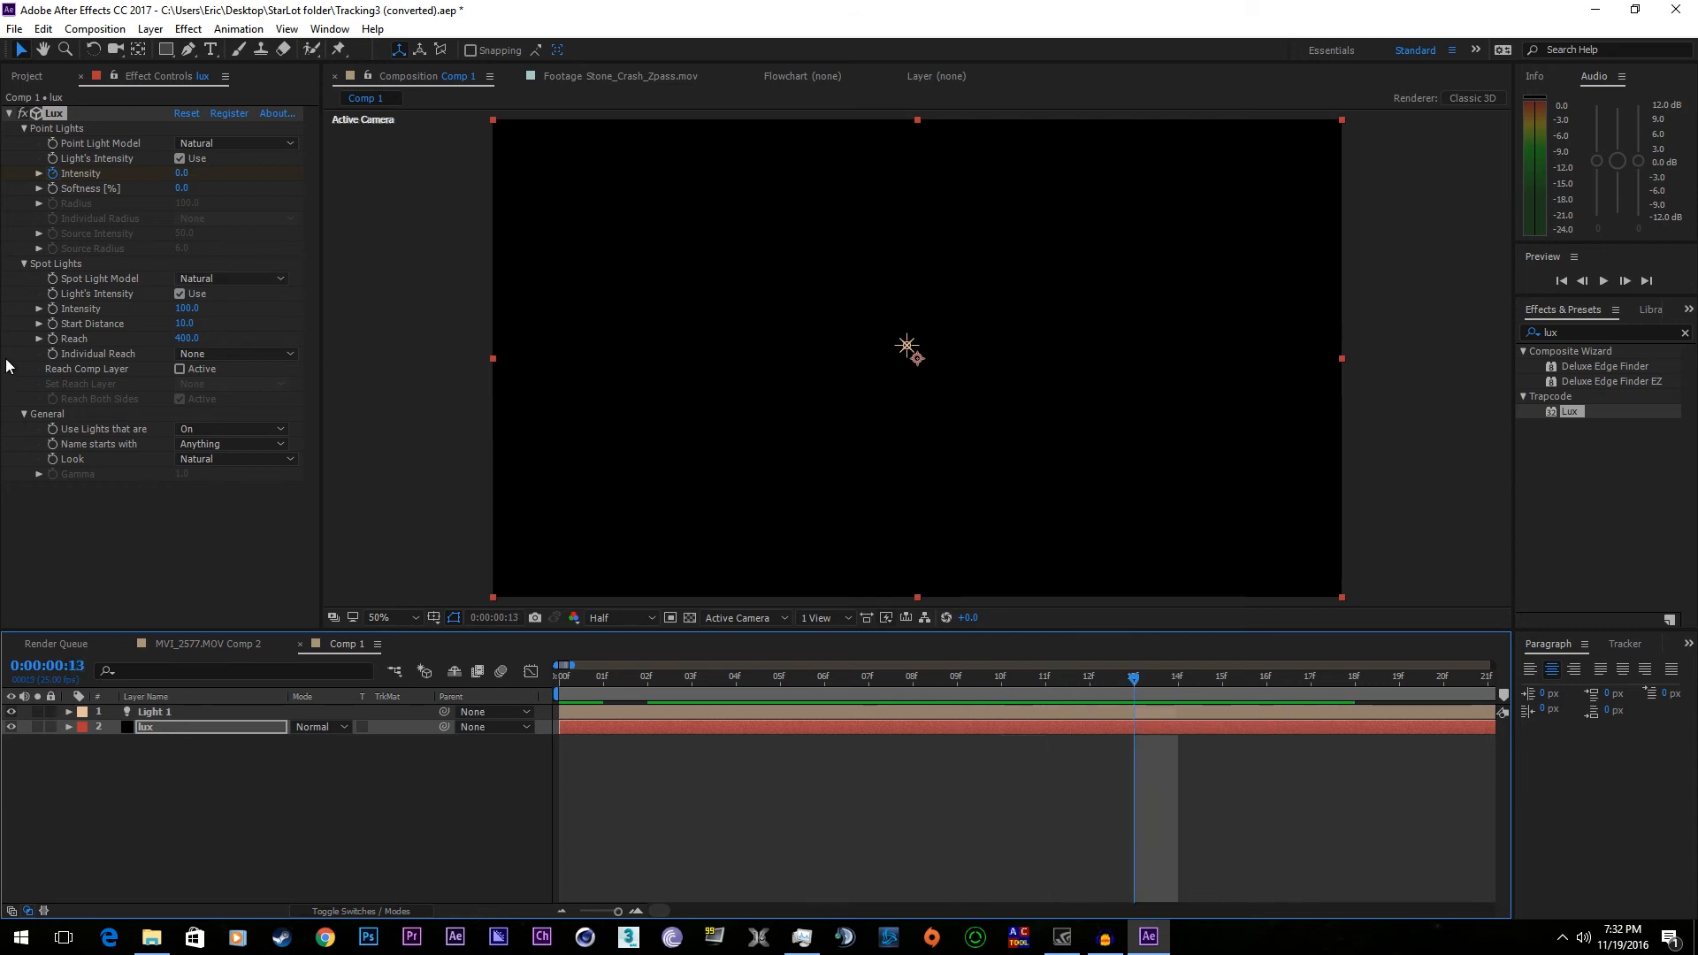
click(181, 173)
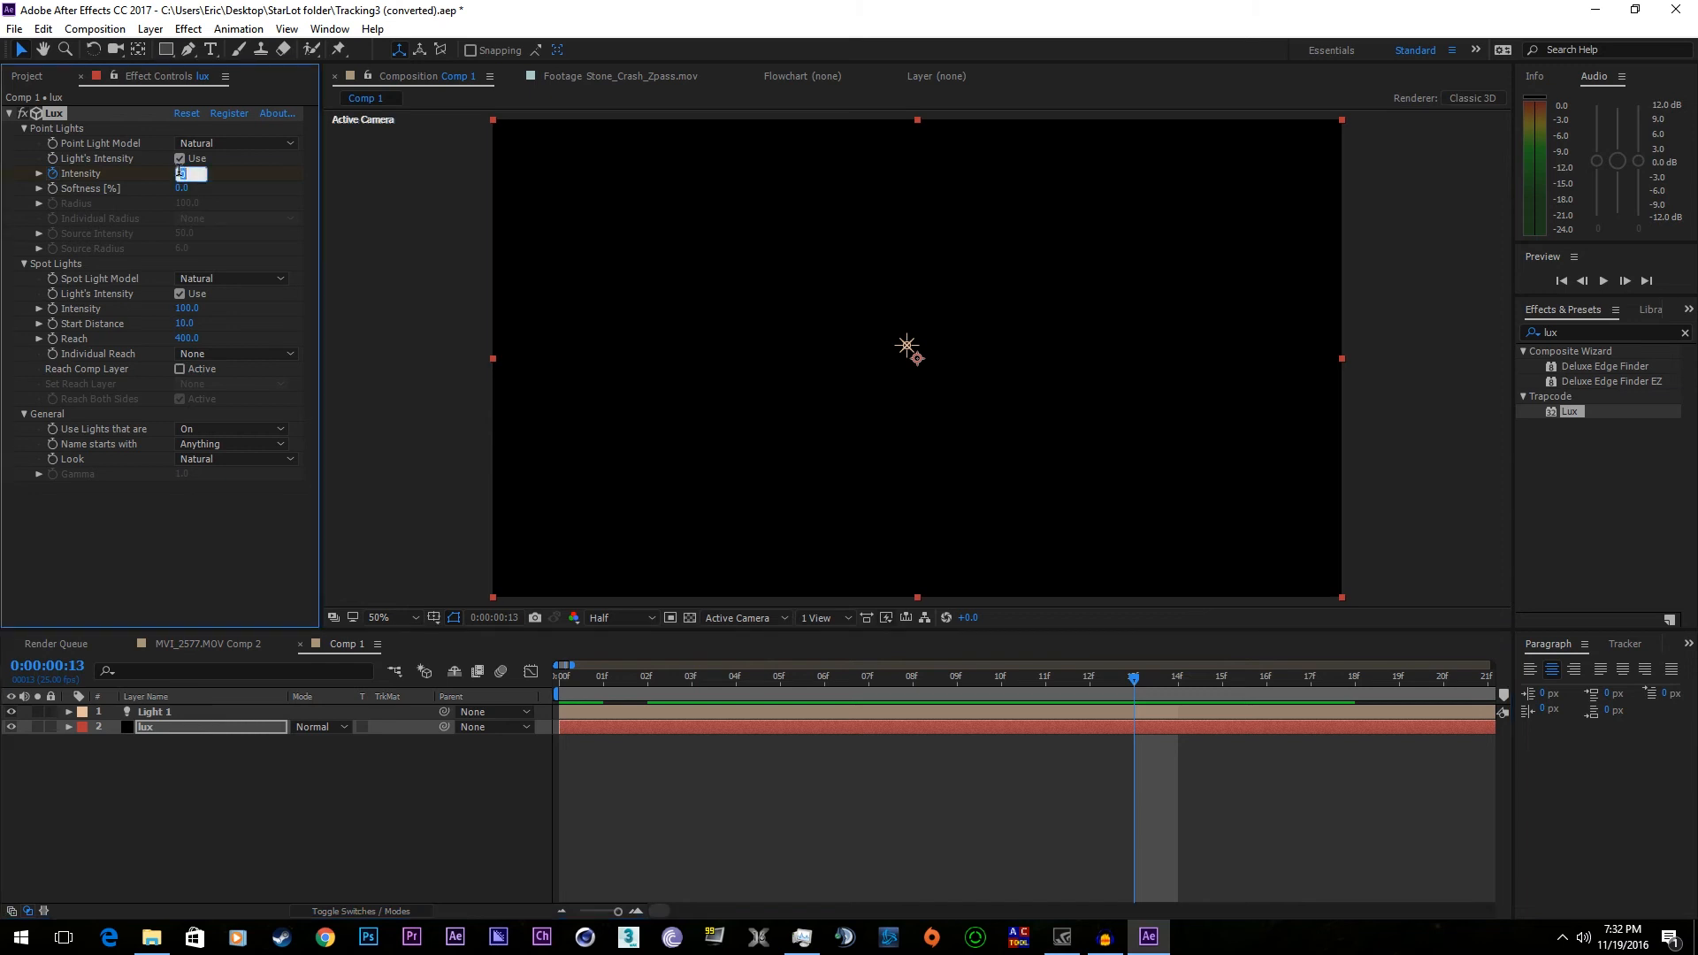
key(Return)
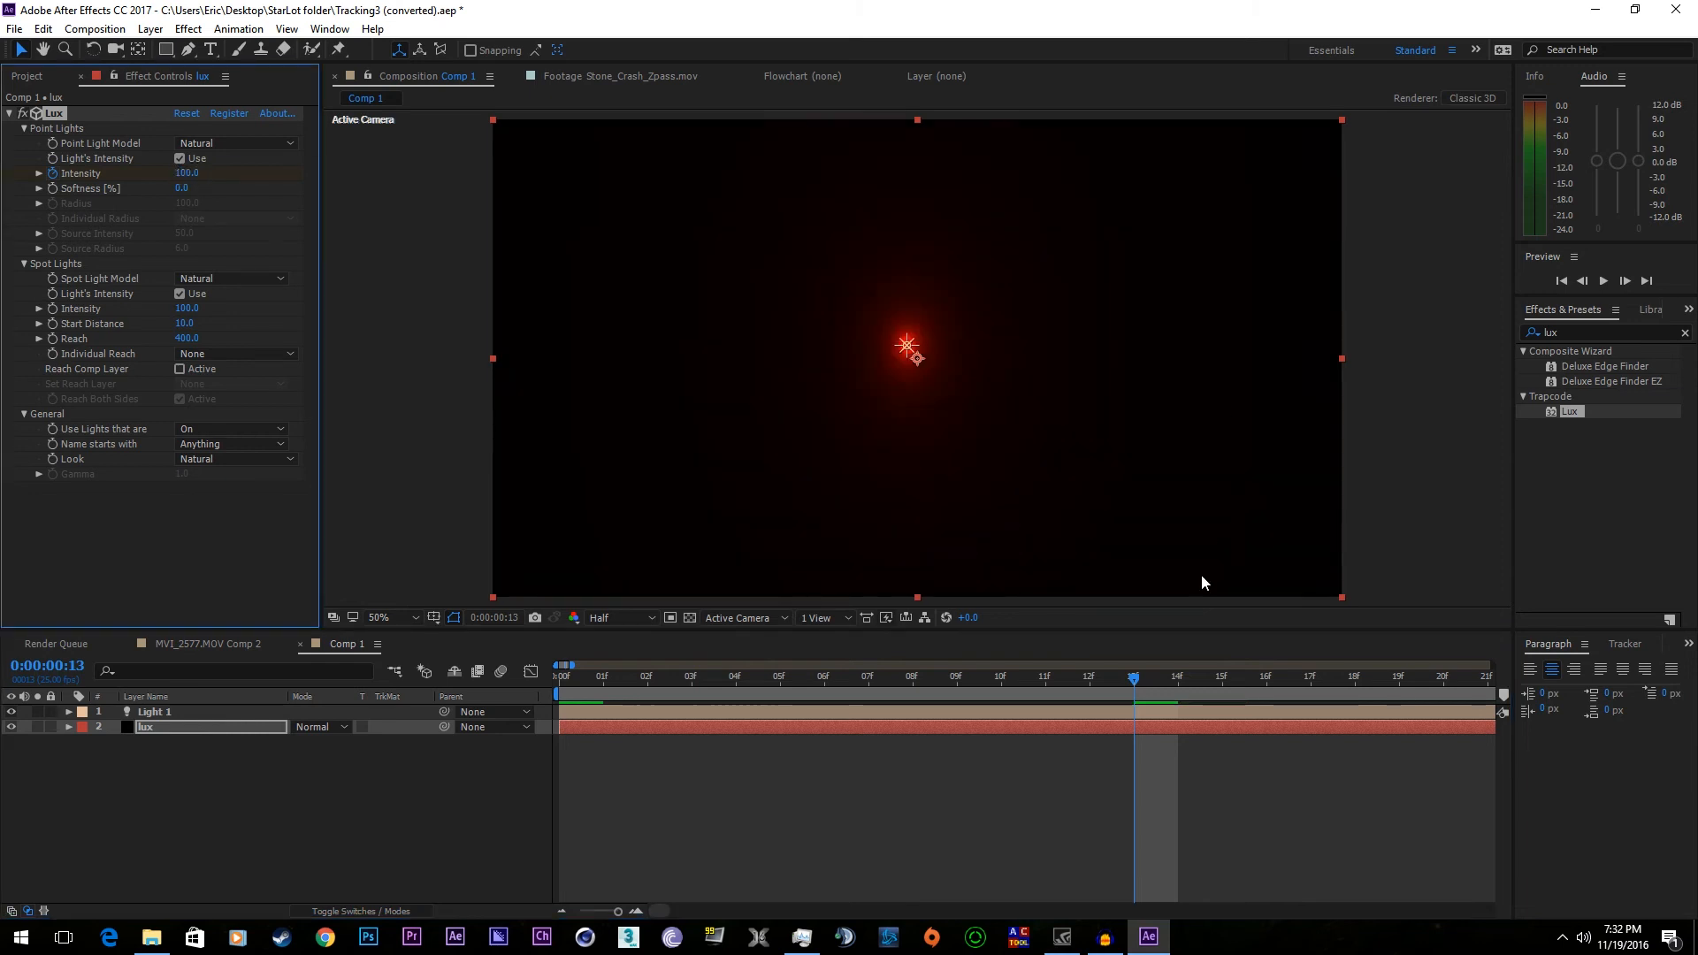
- Add a Point Lights Intensity keyframe of 0 at 0:00:01:00
mouse_move(1199, 688)
mouse_down()
mouse_move(1473, 693)
mouse_move(1351, 708)
mouse_move(1077, 697)
mouse_move(1199, 688)
mouse_up()
click(189, 174)
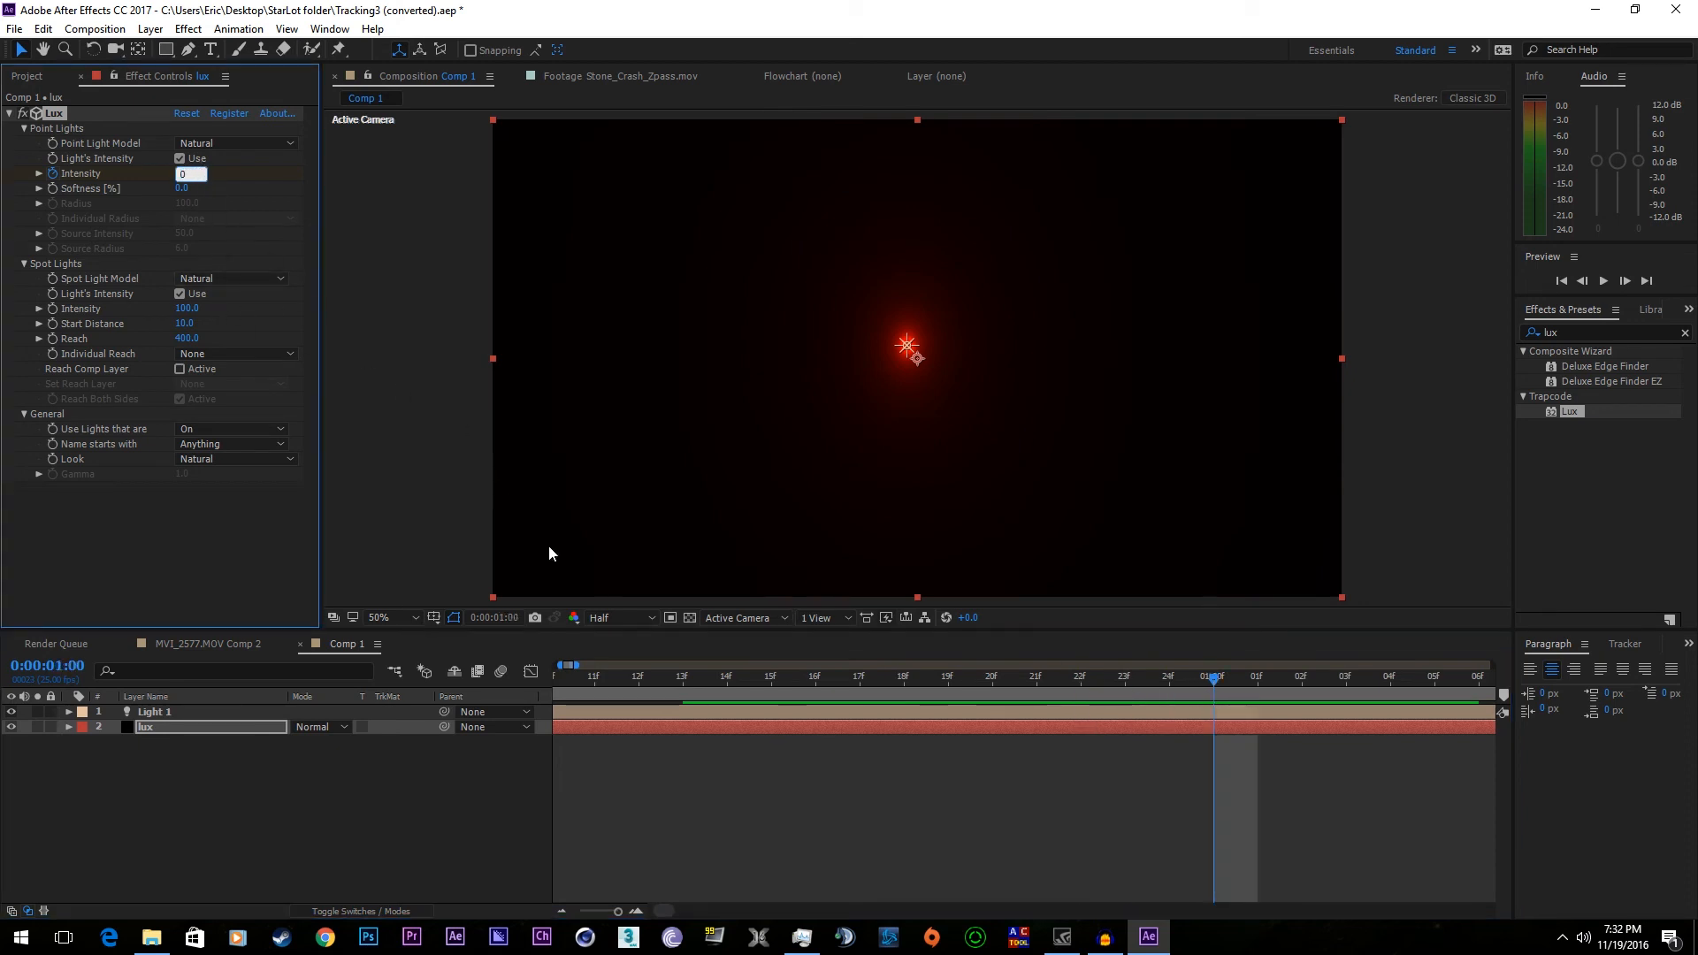
text(0)
key(Return)
- Add a Point Lights Intensity keyframe of 100 at 0:00:01:13
drag(1273, 699, 867, 761)
click(179, 173)
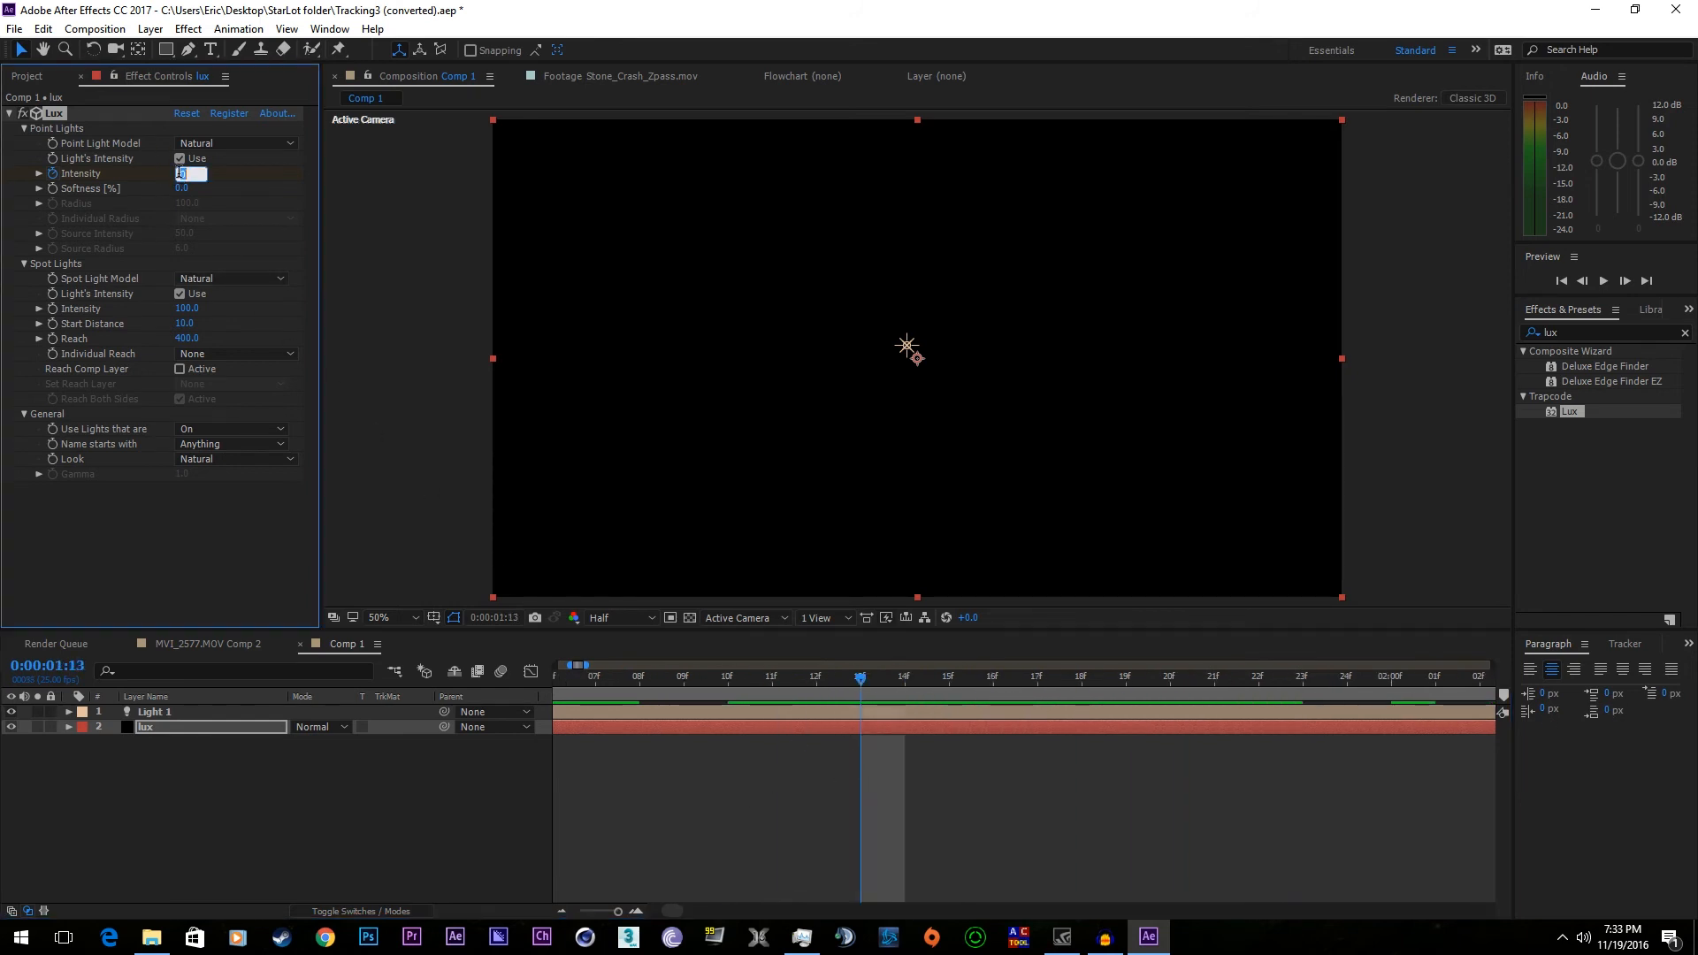
text(100)
key(Return)
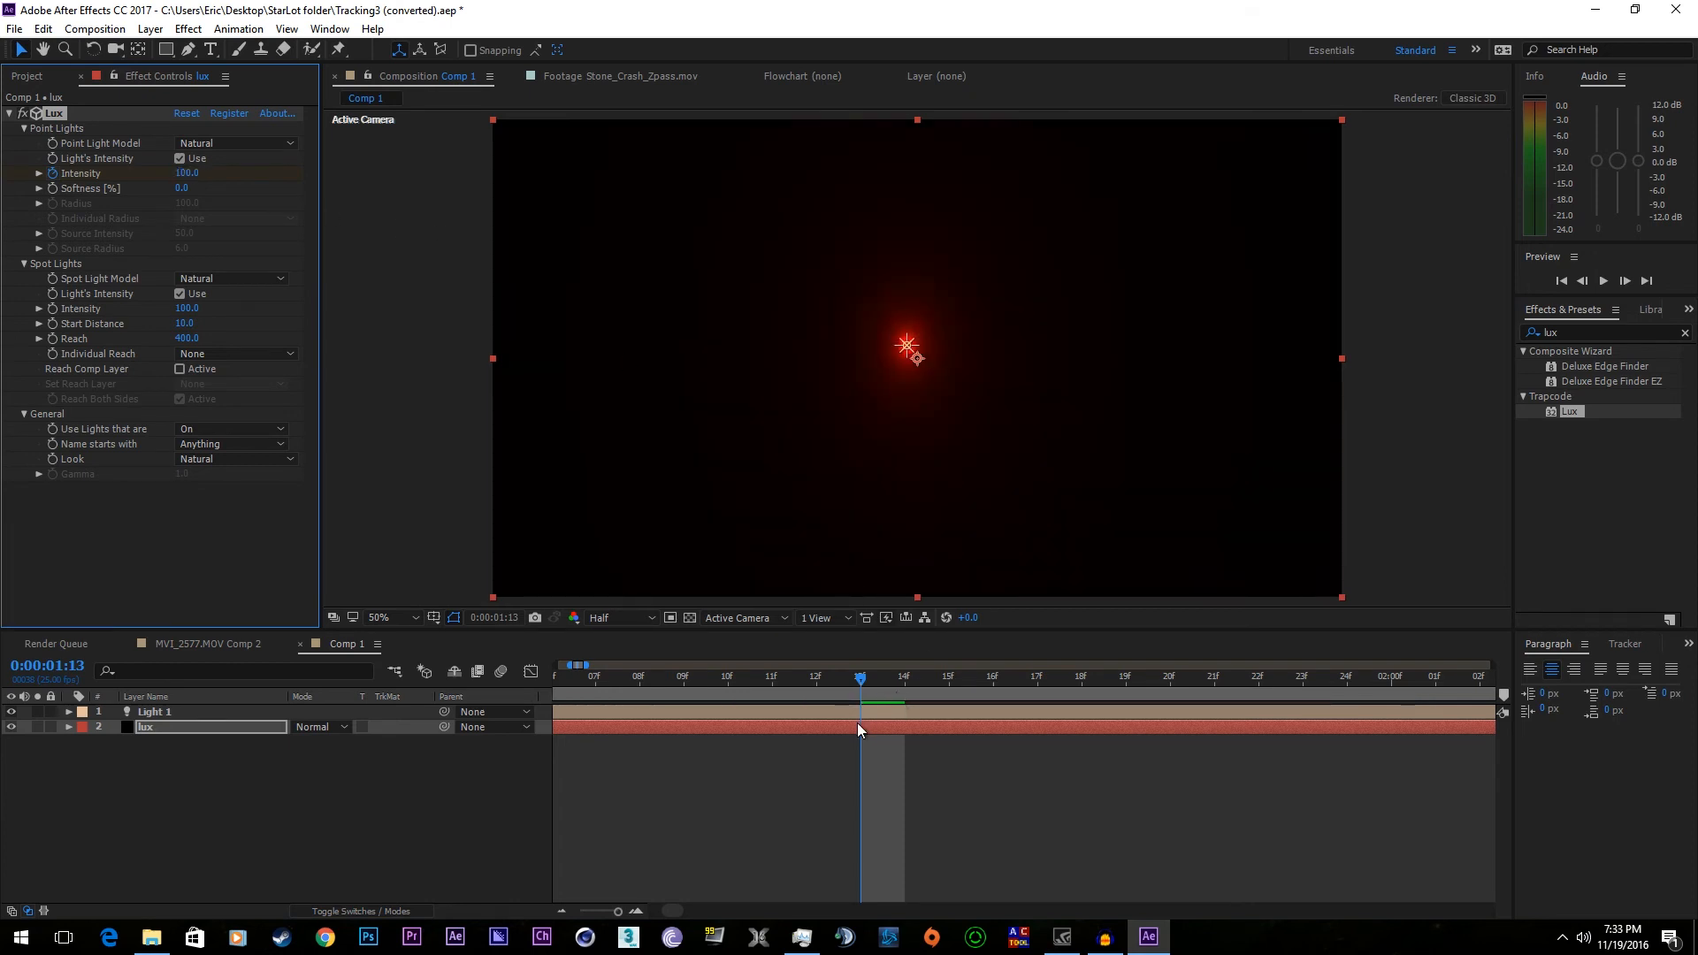
- Reveal the lux layer's keyframes, copy all four Intensity keyframes and paste them at 0:00:02:00
key(u)
key(minus)
key(minus)
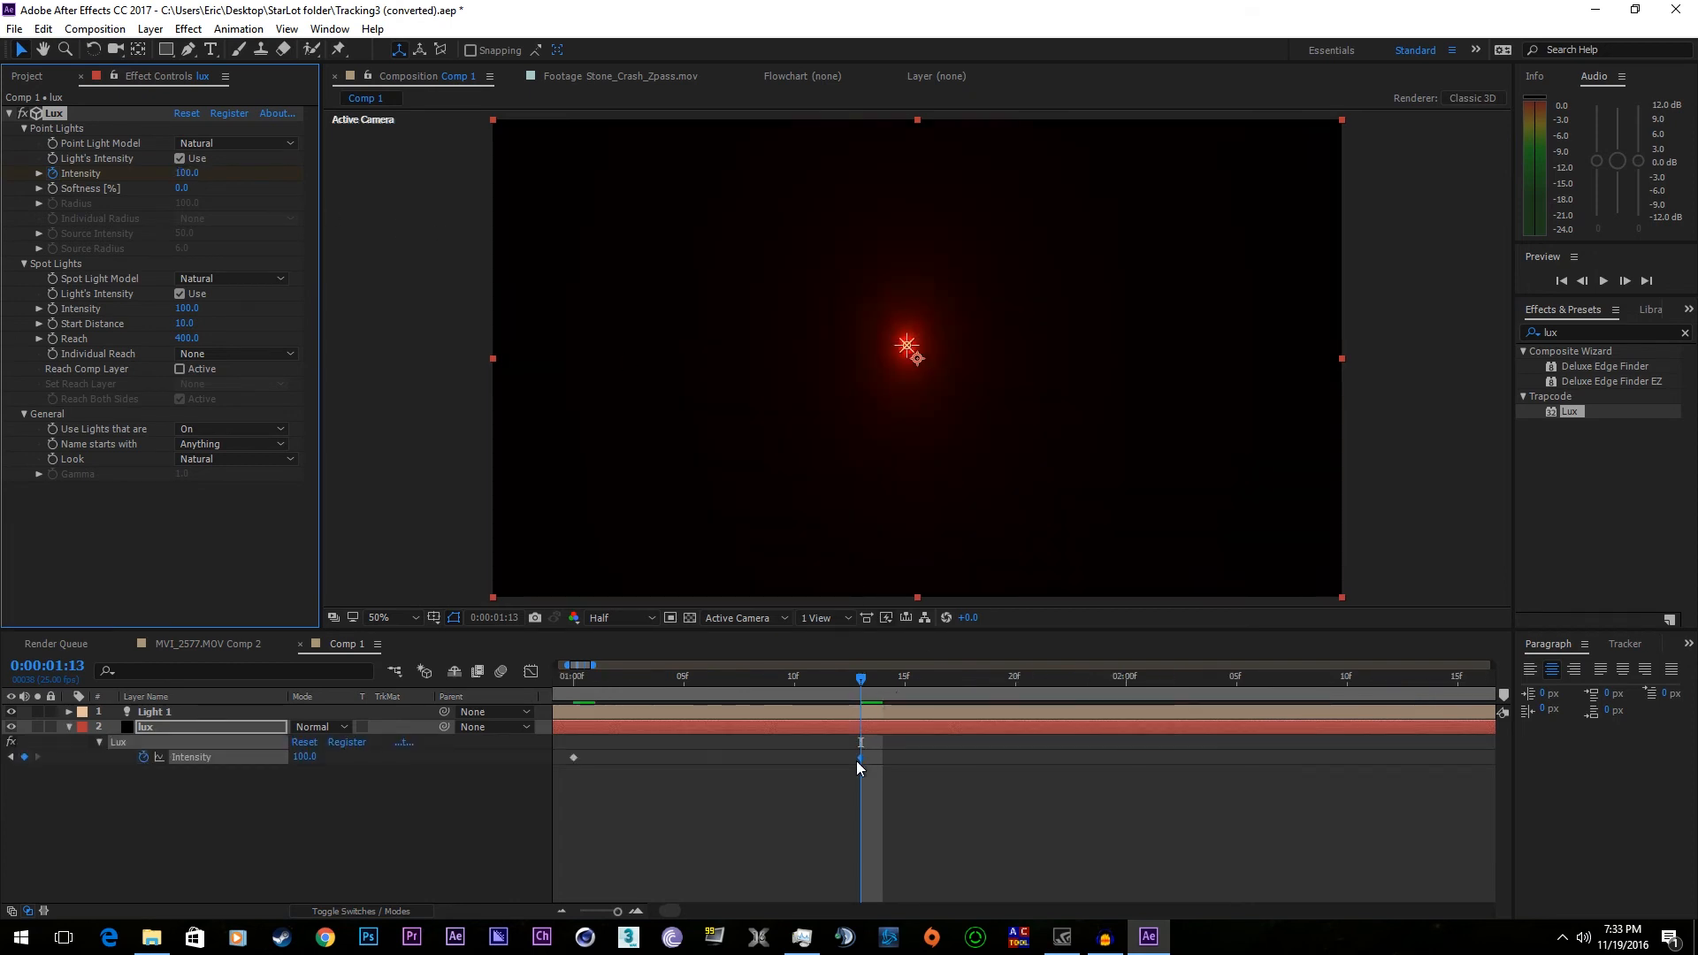
drag(898, 743, 495, 803)
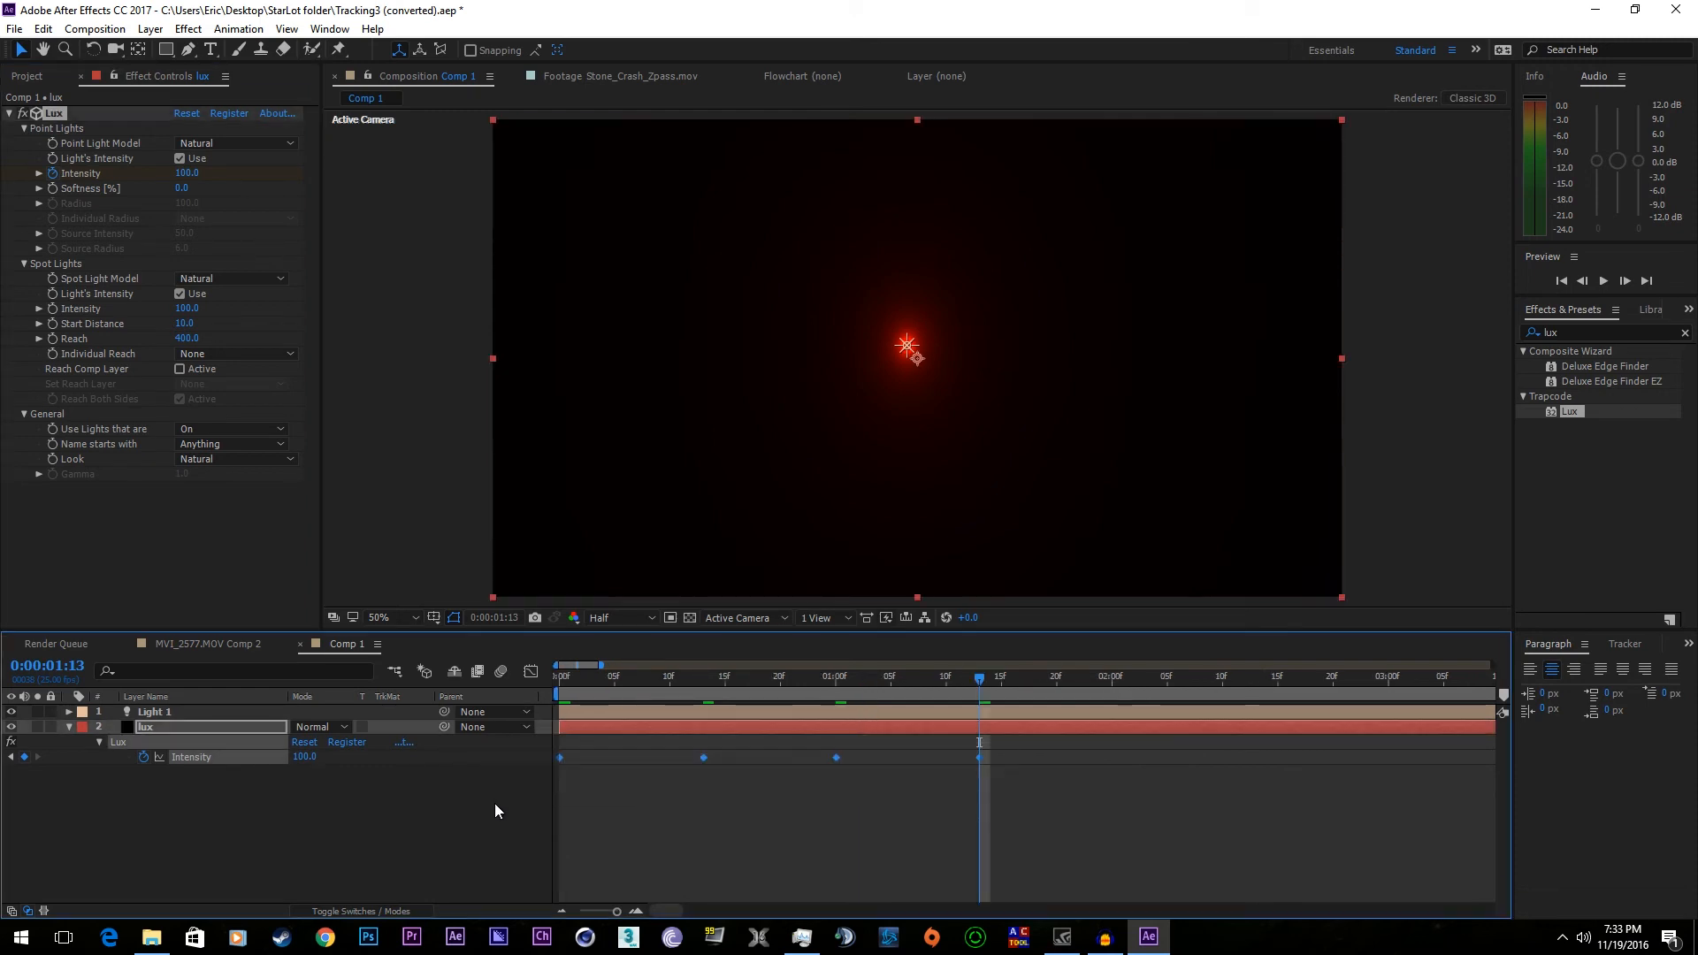
drag(1034, 677, 1146, 773)
key(ctrl+v)
- Add an Intensity keyframe of 0 at 0:00:04:00 and return to the first frame of the composition
click(1103, 681)
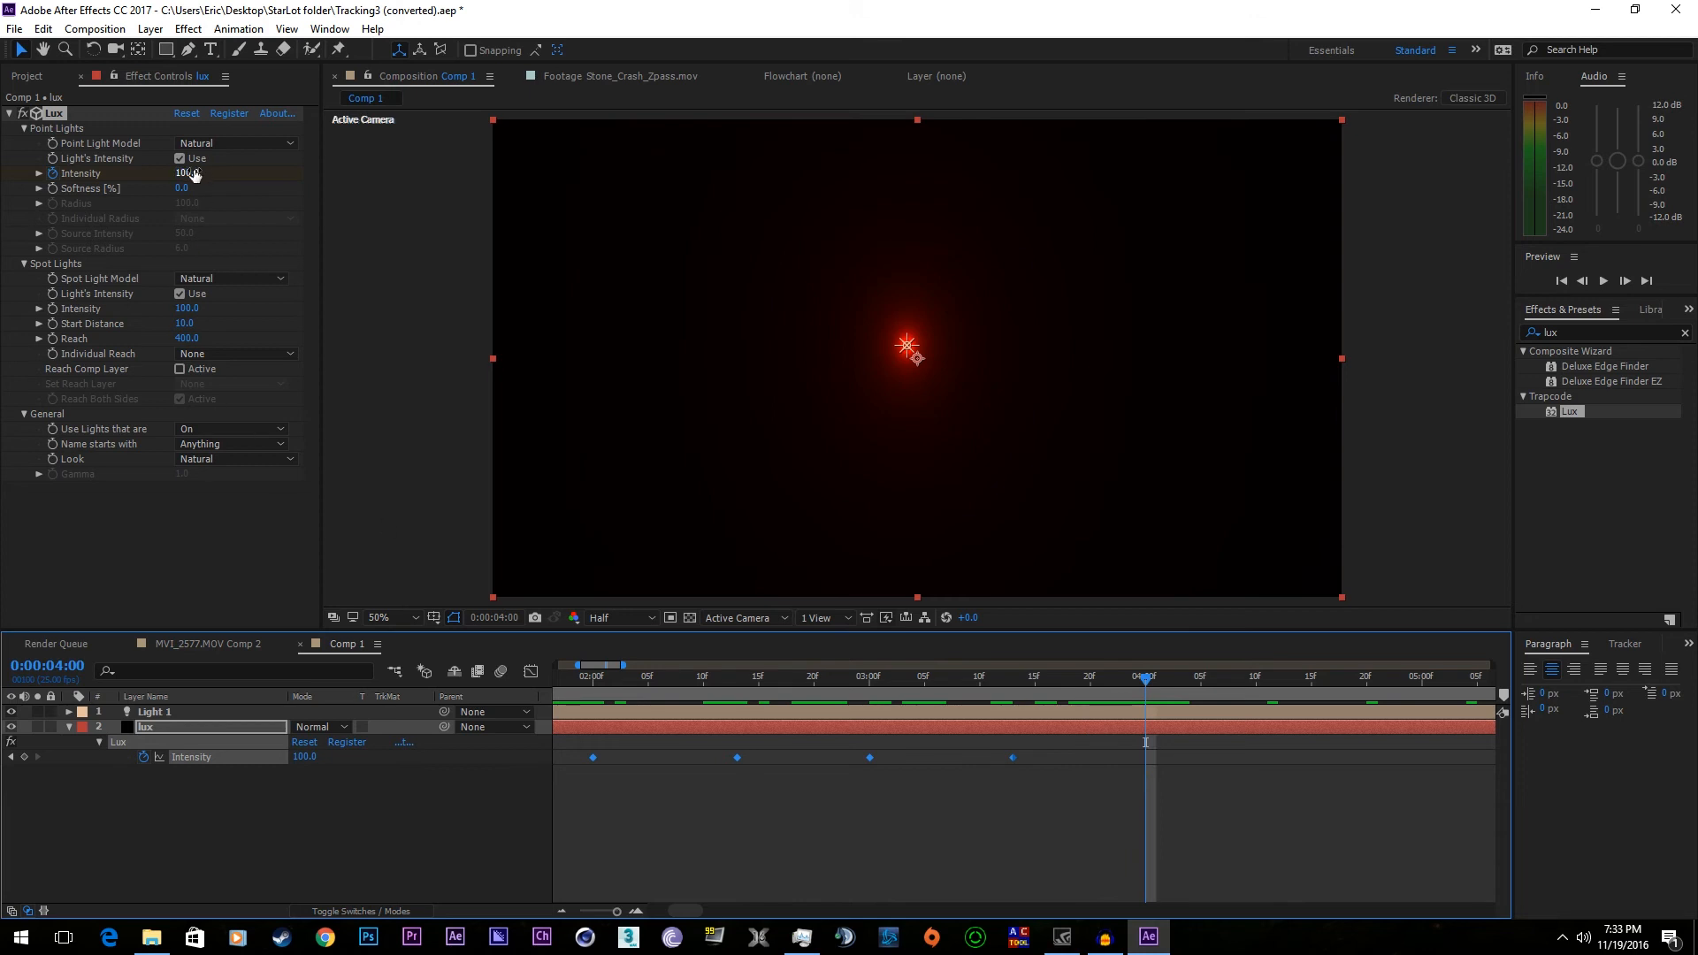
drag(195, 174, 1, 194)
key(Home)
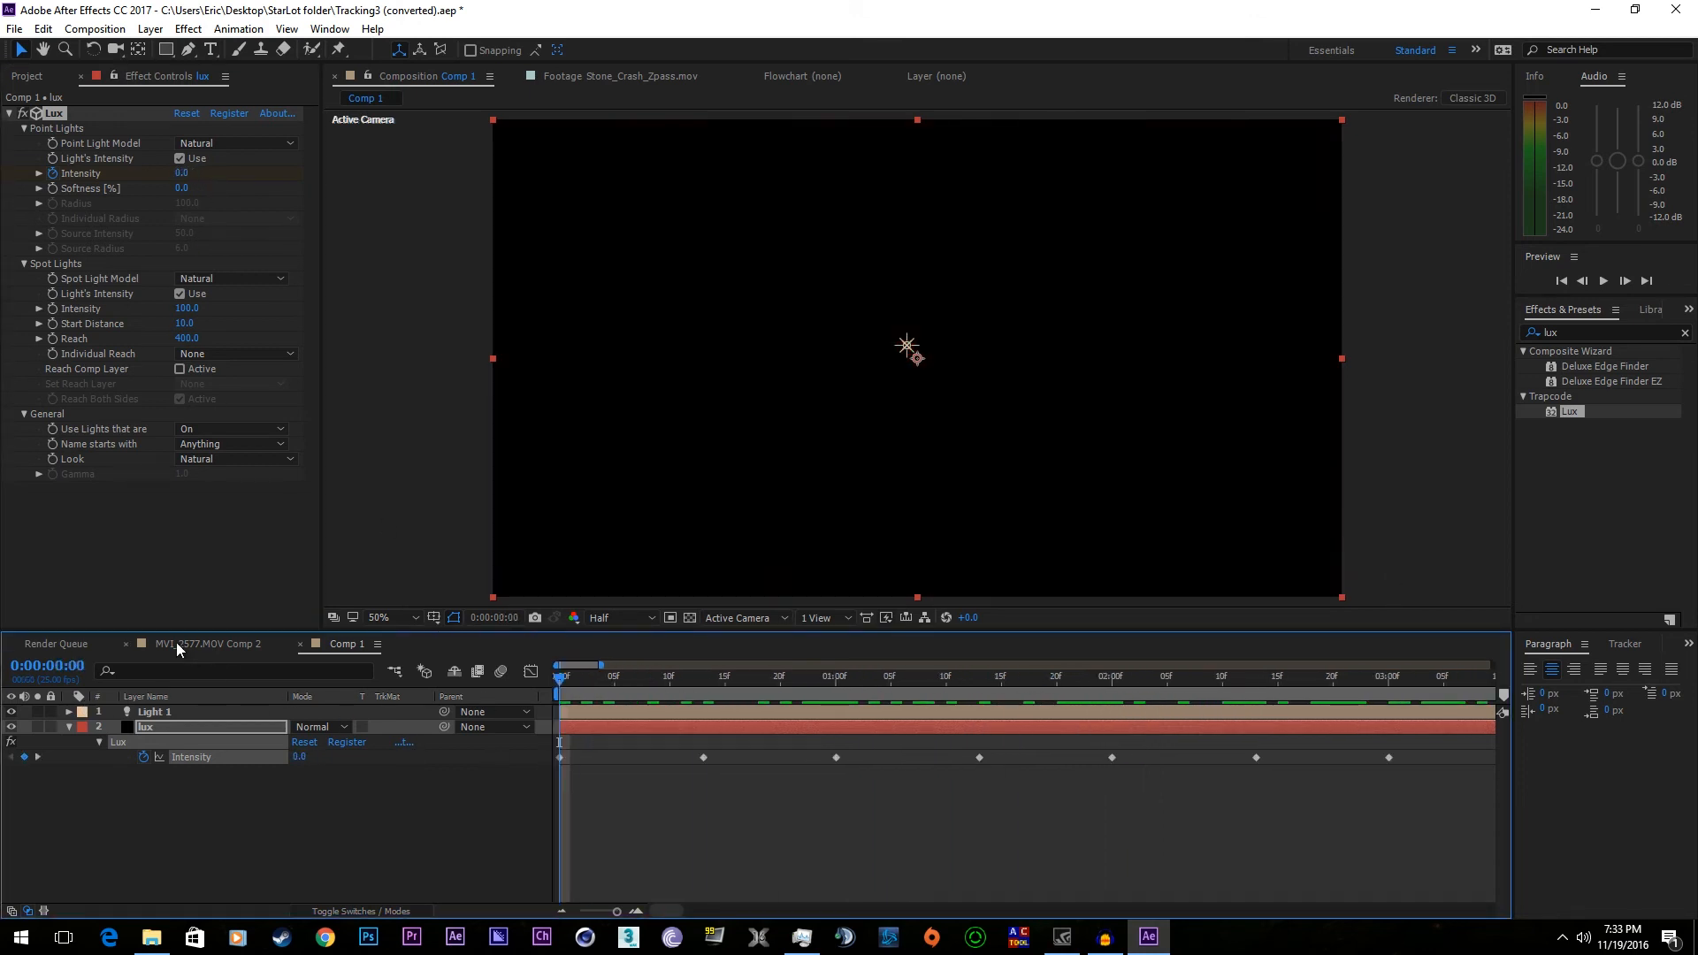
- Add Comp 1 as the uppermost layer of MVI_2577.MOV Comp 2, starting at about 0:00:12:10
click(176, 644)
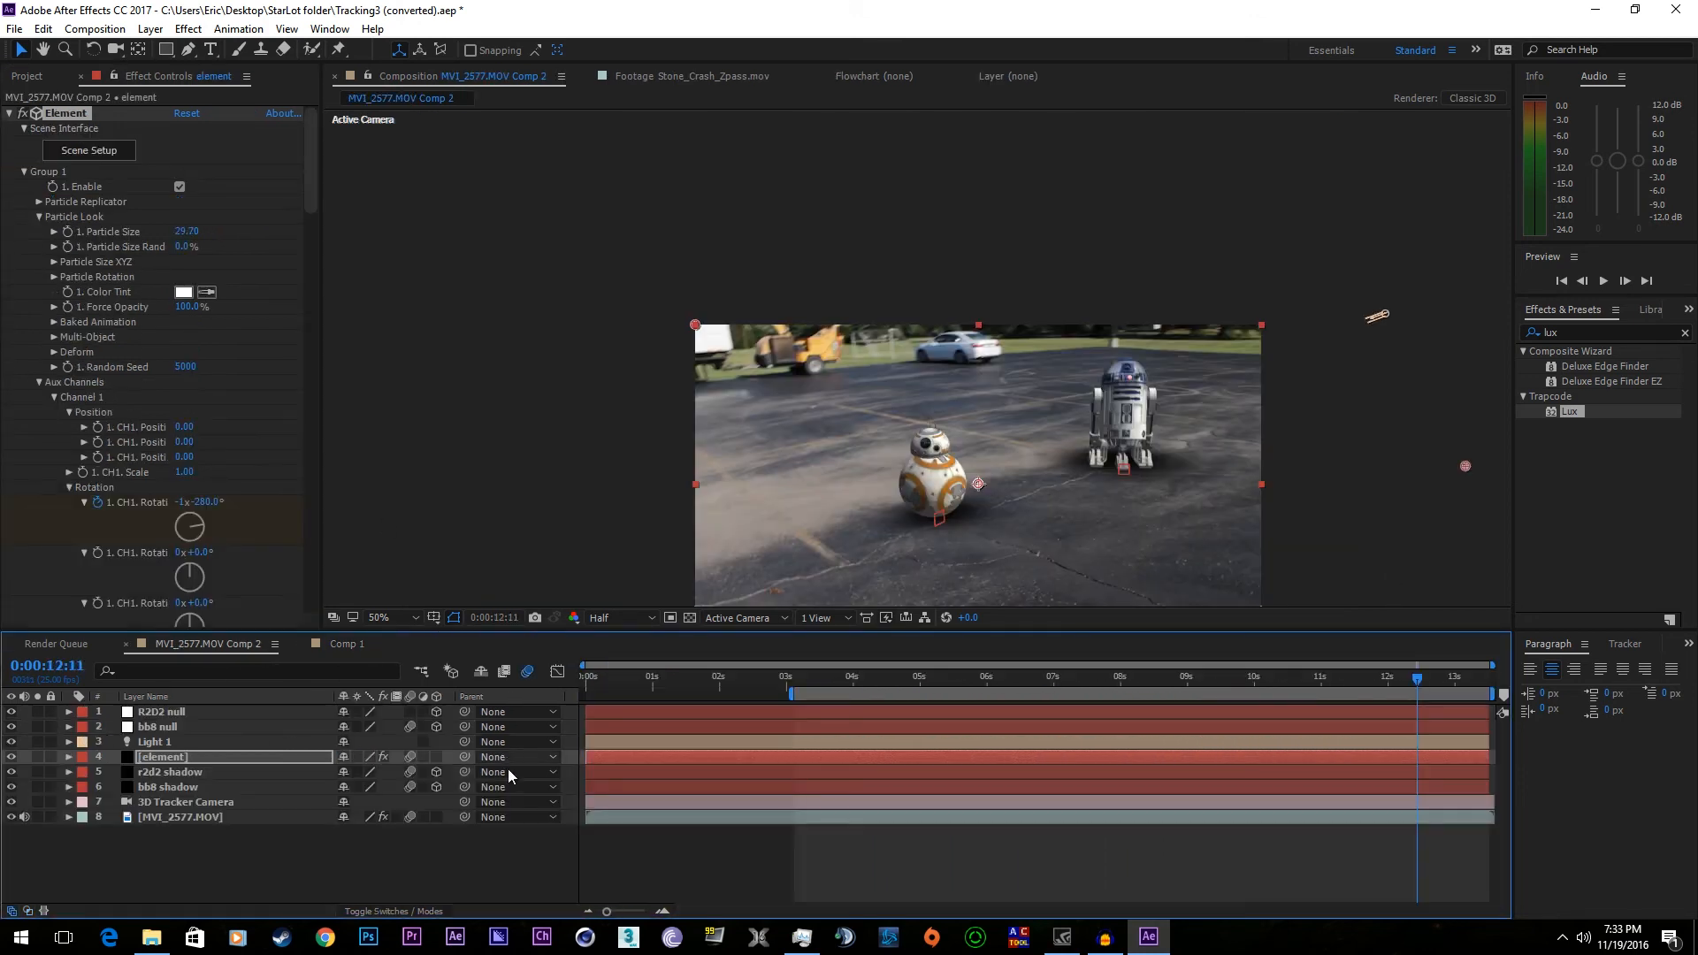
click(23, 76)
drag(71, 252, 1289, 716)
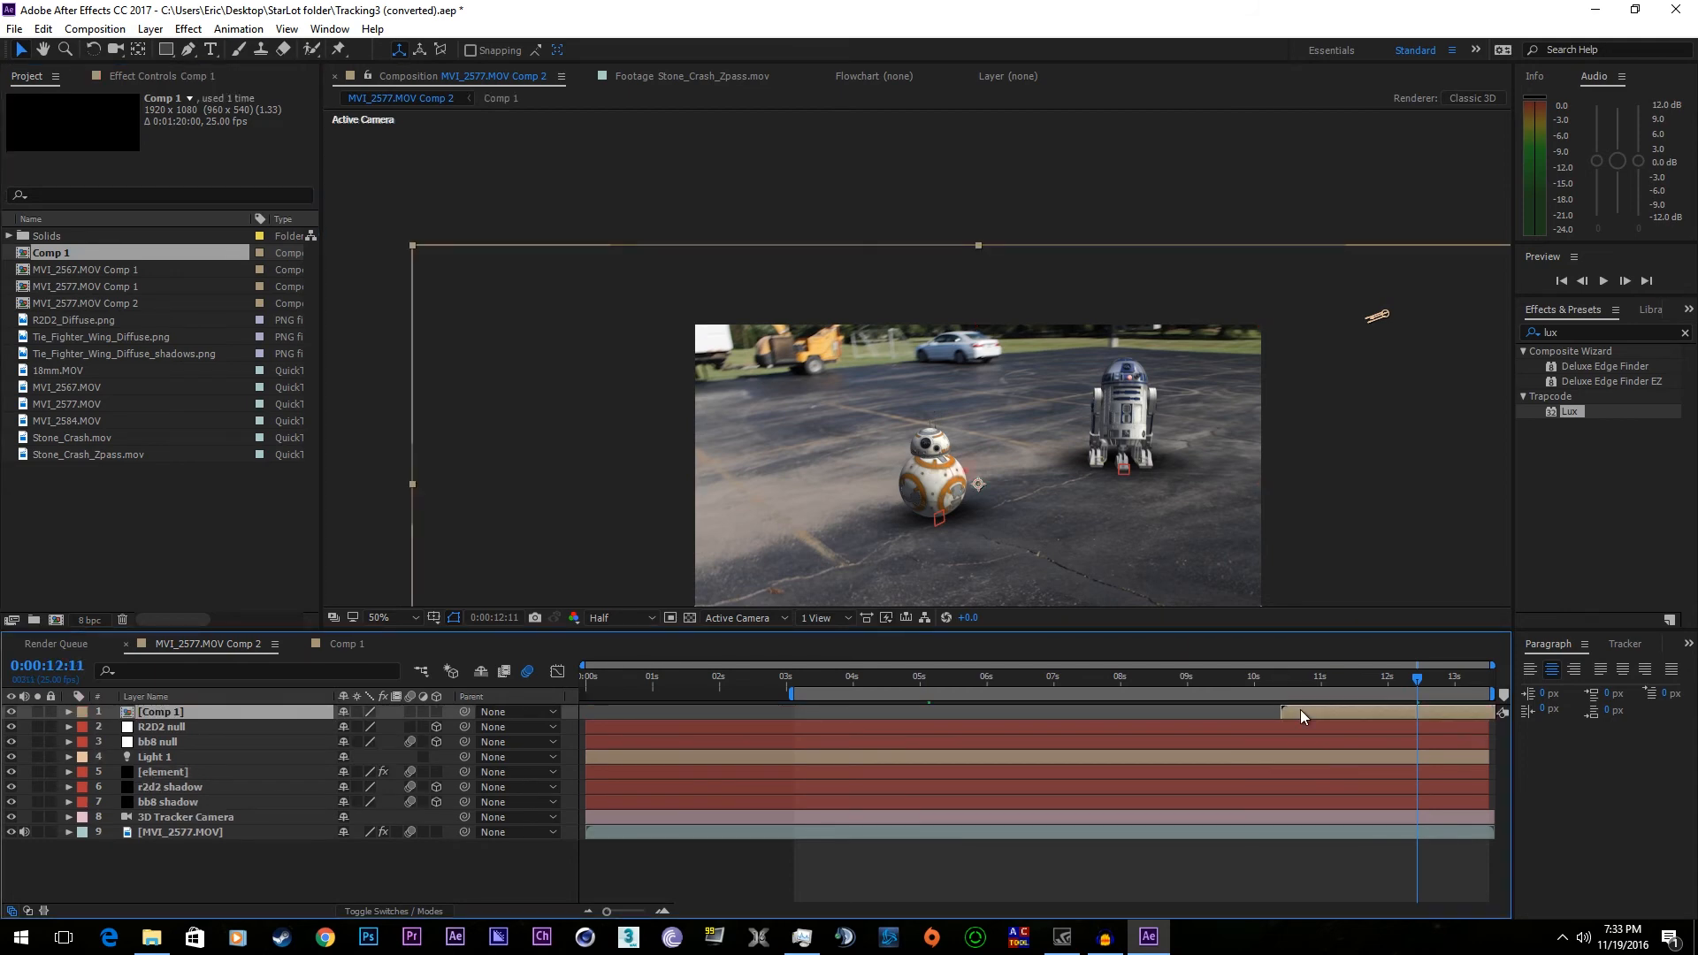
drag(1389, 714, 1516, 717)
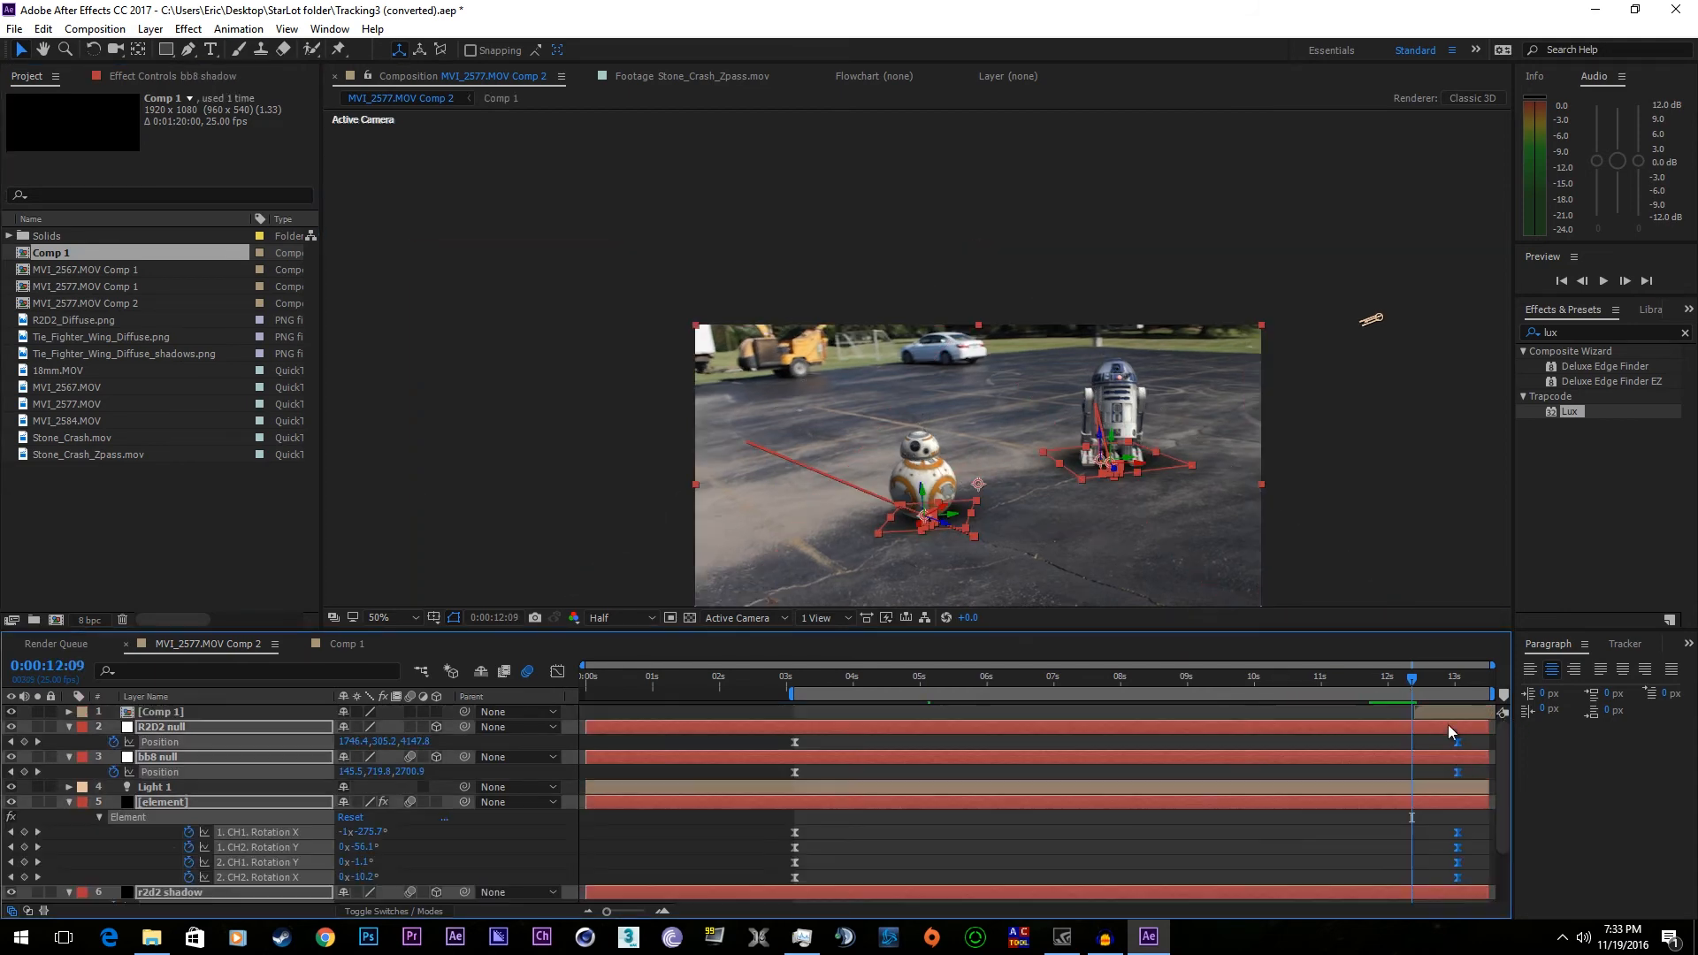
- Move the ending keyframes of the nulls, element and shadow layers to 0:00:11:04
scroll(1461, 796, down, 2)
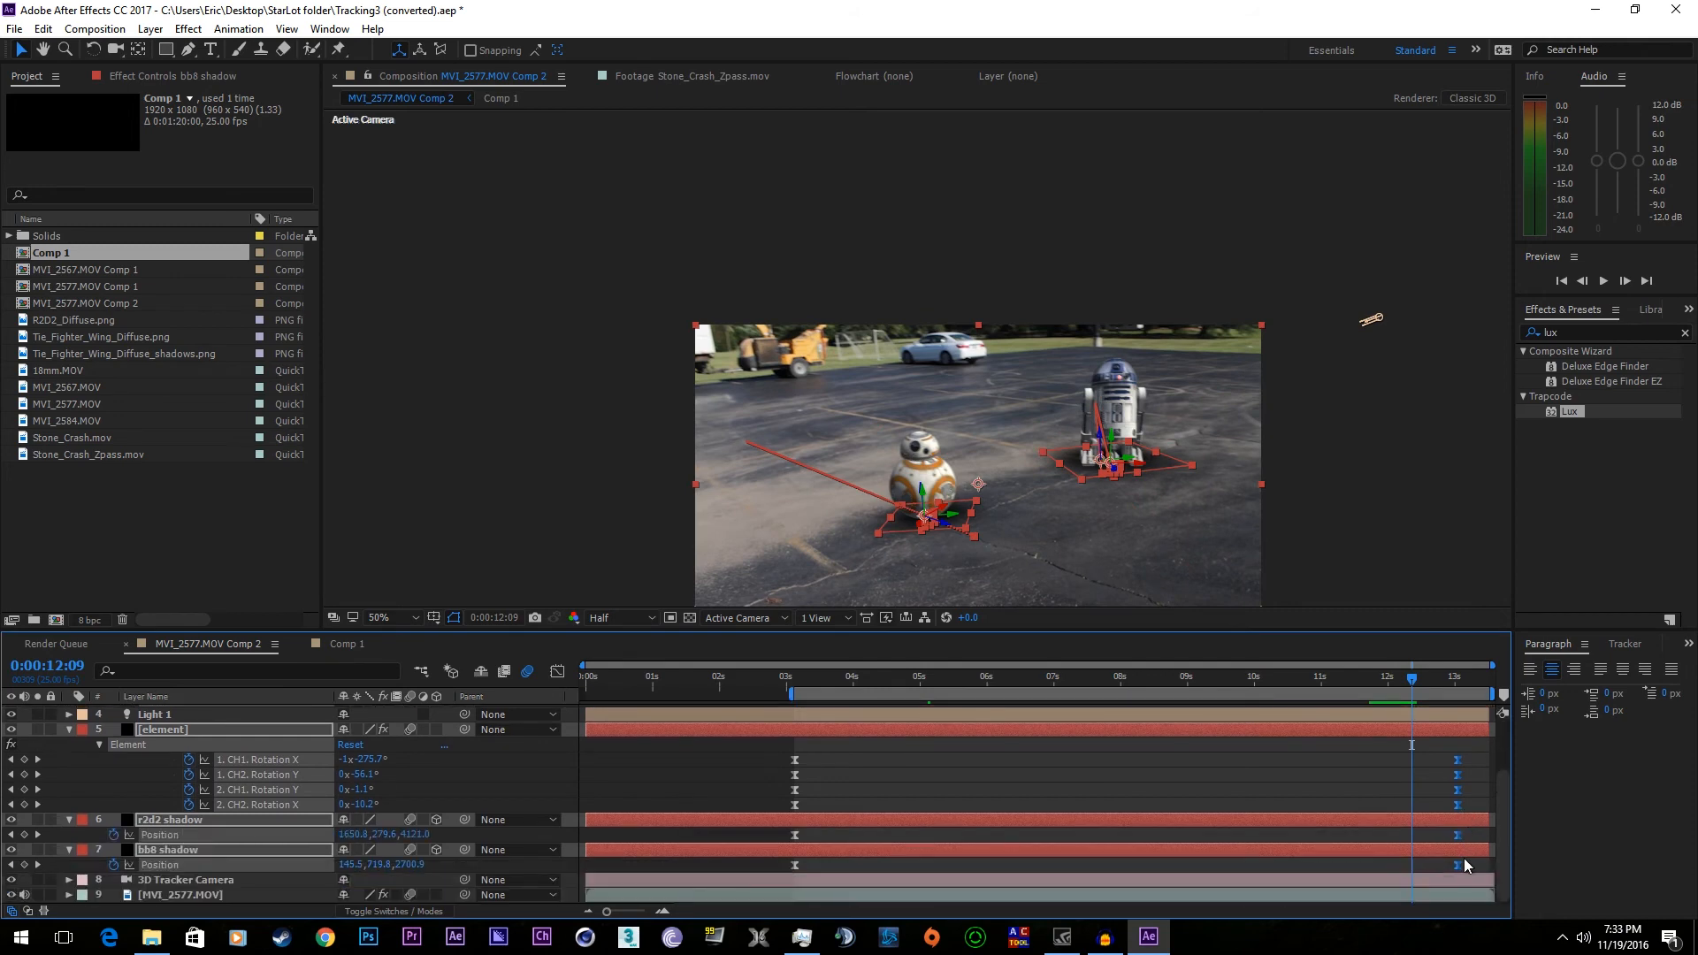
scroll(1457, 812, up, 2)
scroll(1457, 812, down, 2)
drag(1429, 674, 1494, 688)
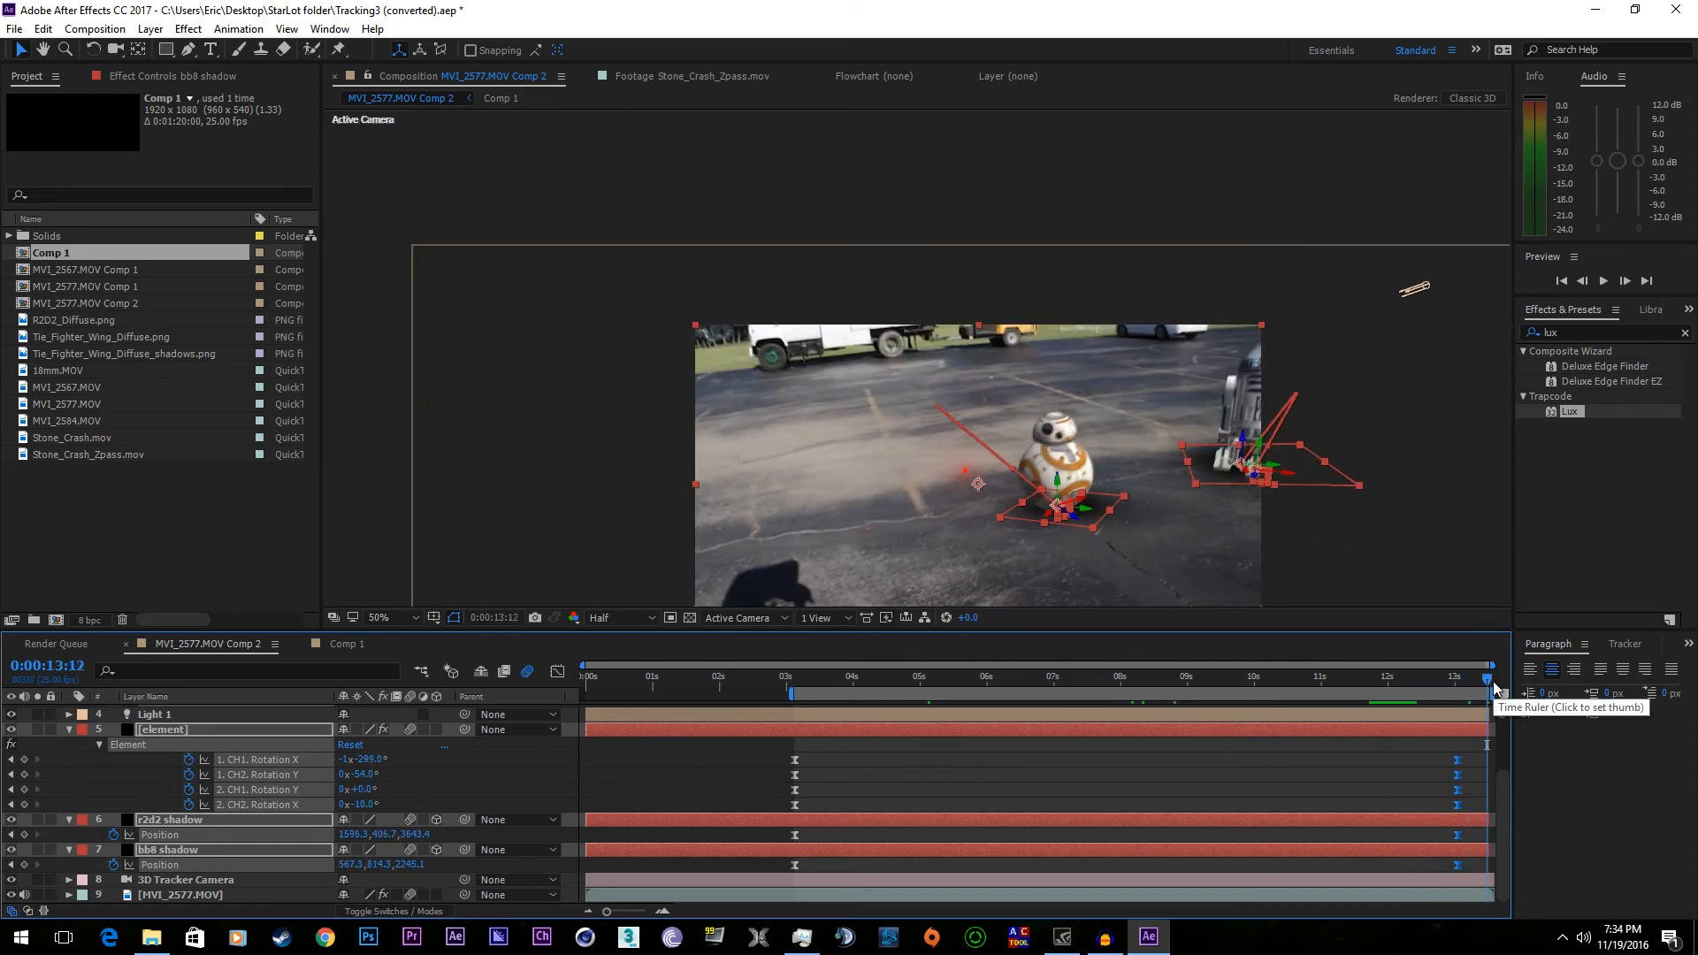
drag(1487, 686, 1359, 686)
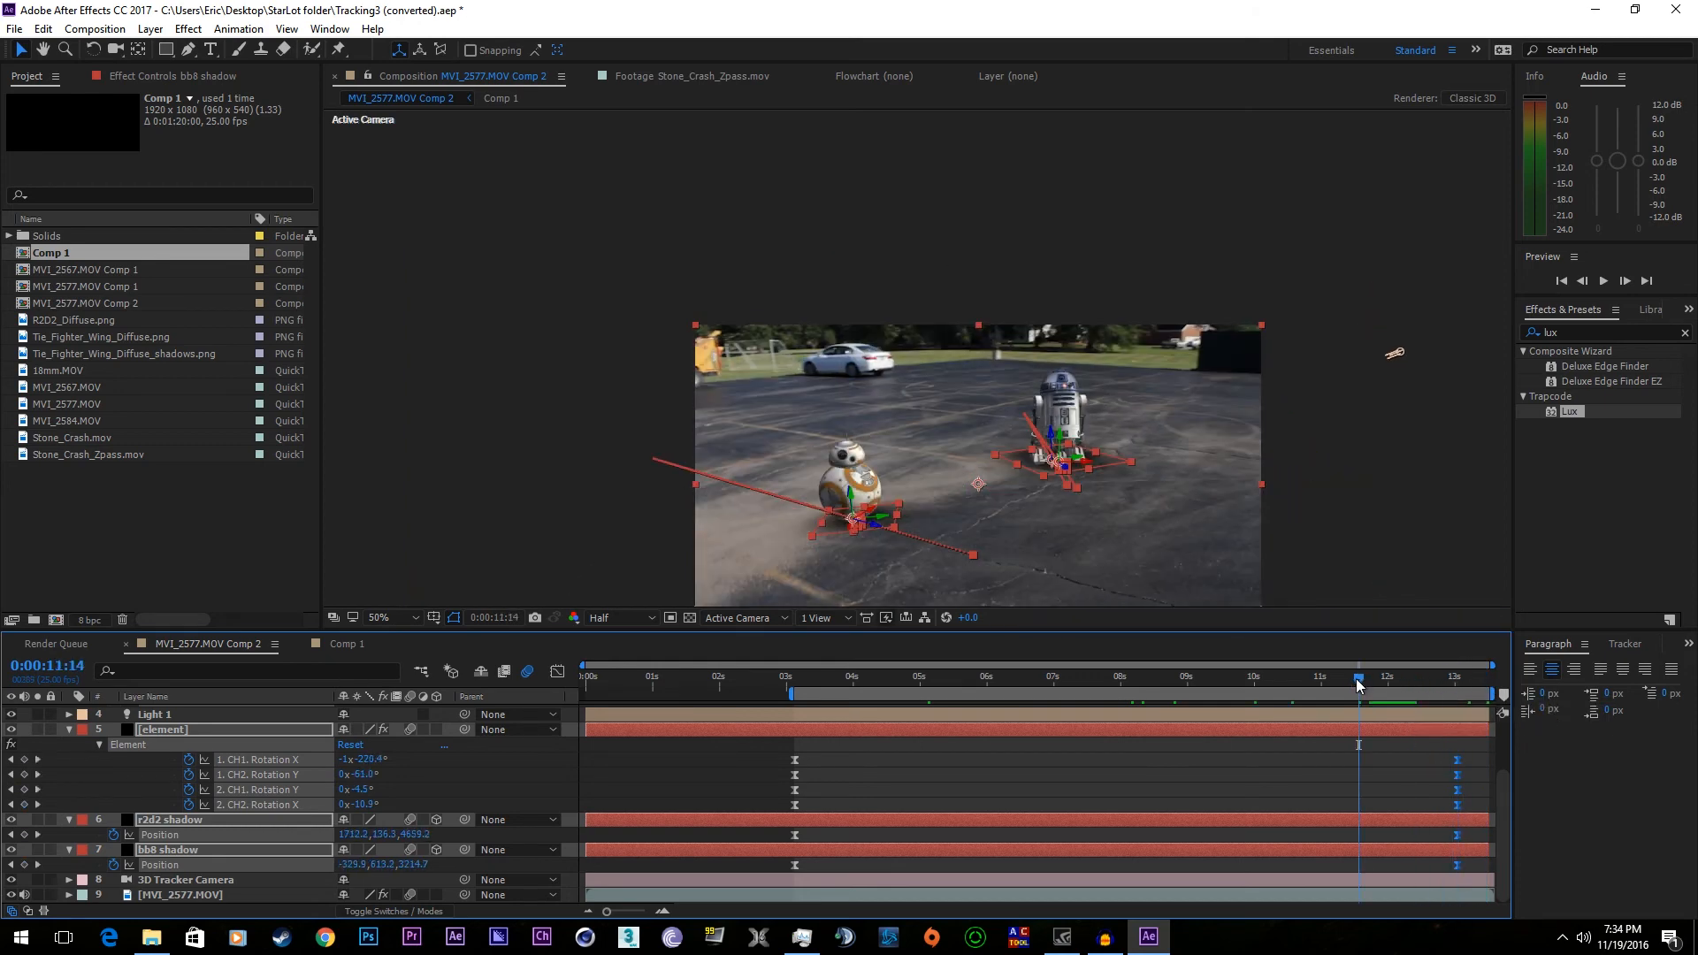
drag(1359, 686, 1331, 692)
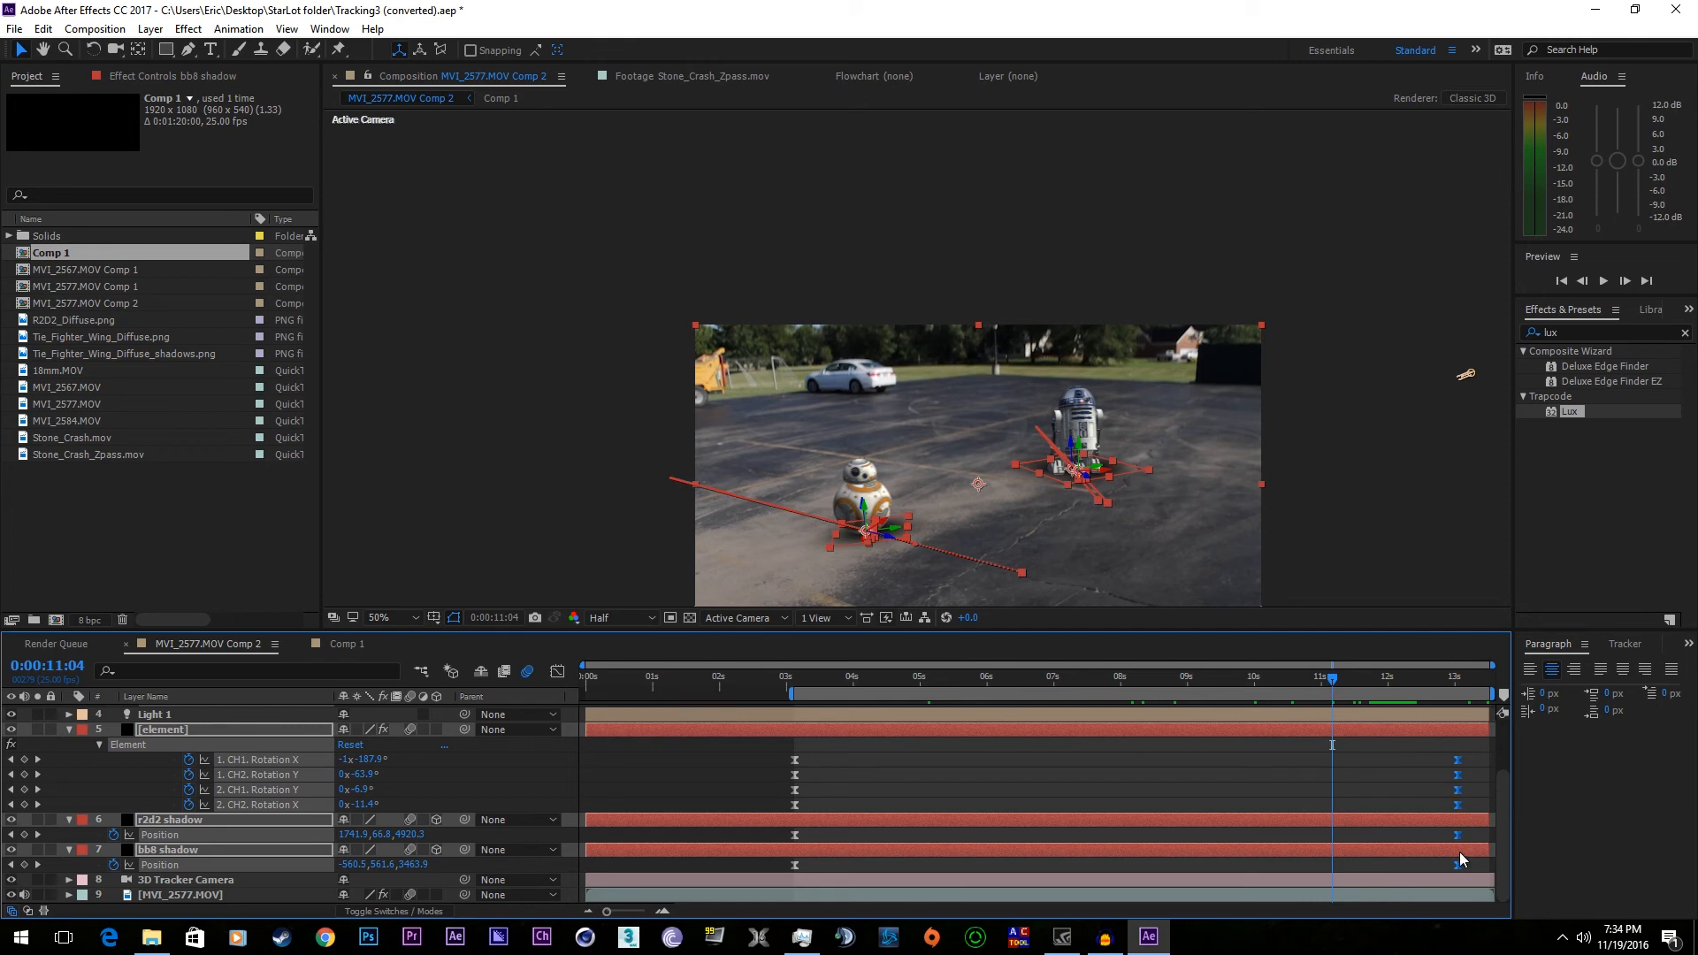
drag(1456, 866, 1330, 868)
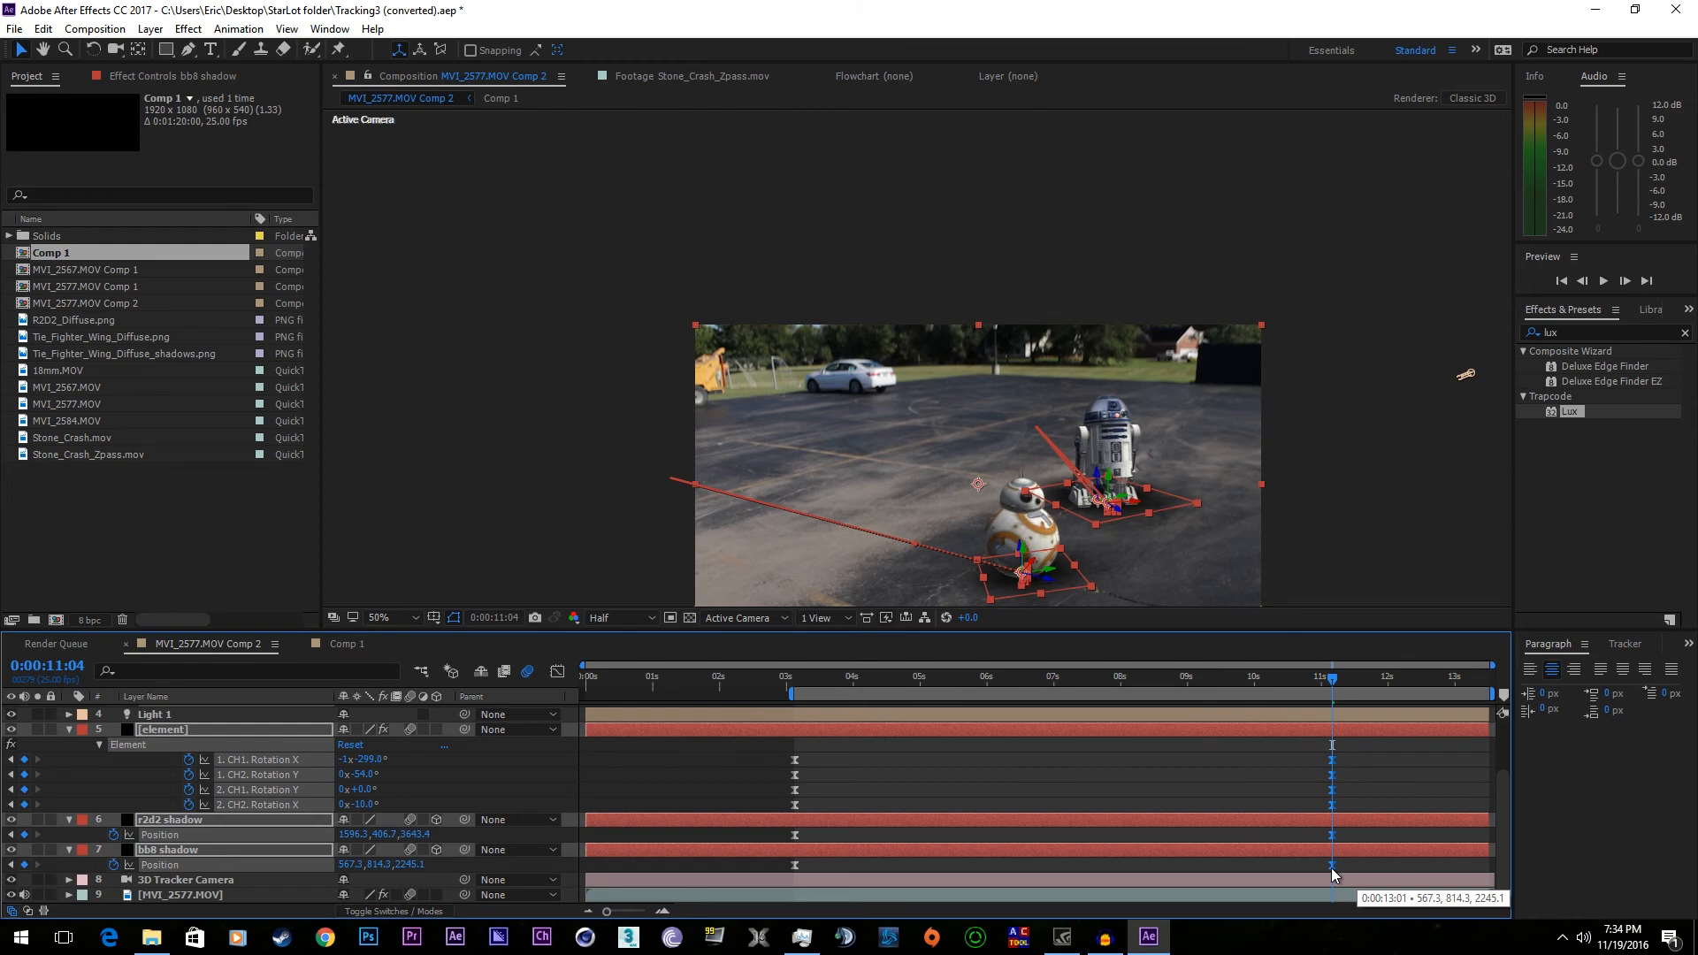
- Move the starting keyframes of the nulls, element and shadow layers to 0:00:00:24 and begin the work area just before them
scroll(1223, 761, up, 3)
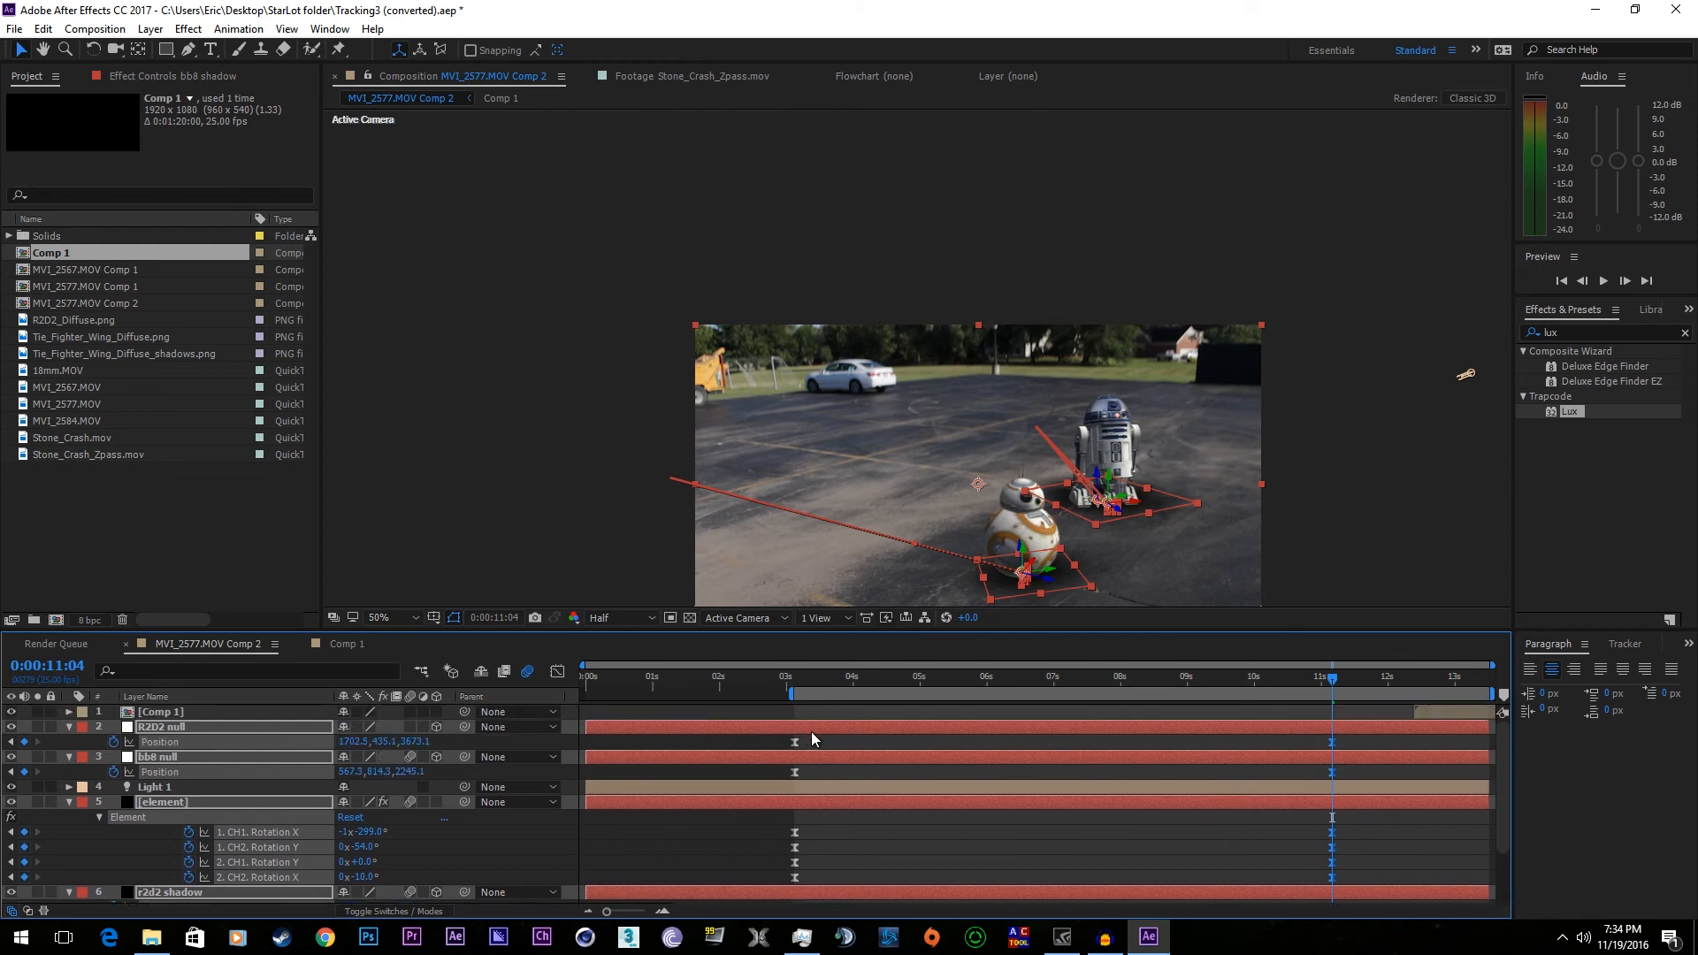
drag(768, 683, 651, 688)
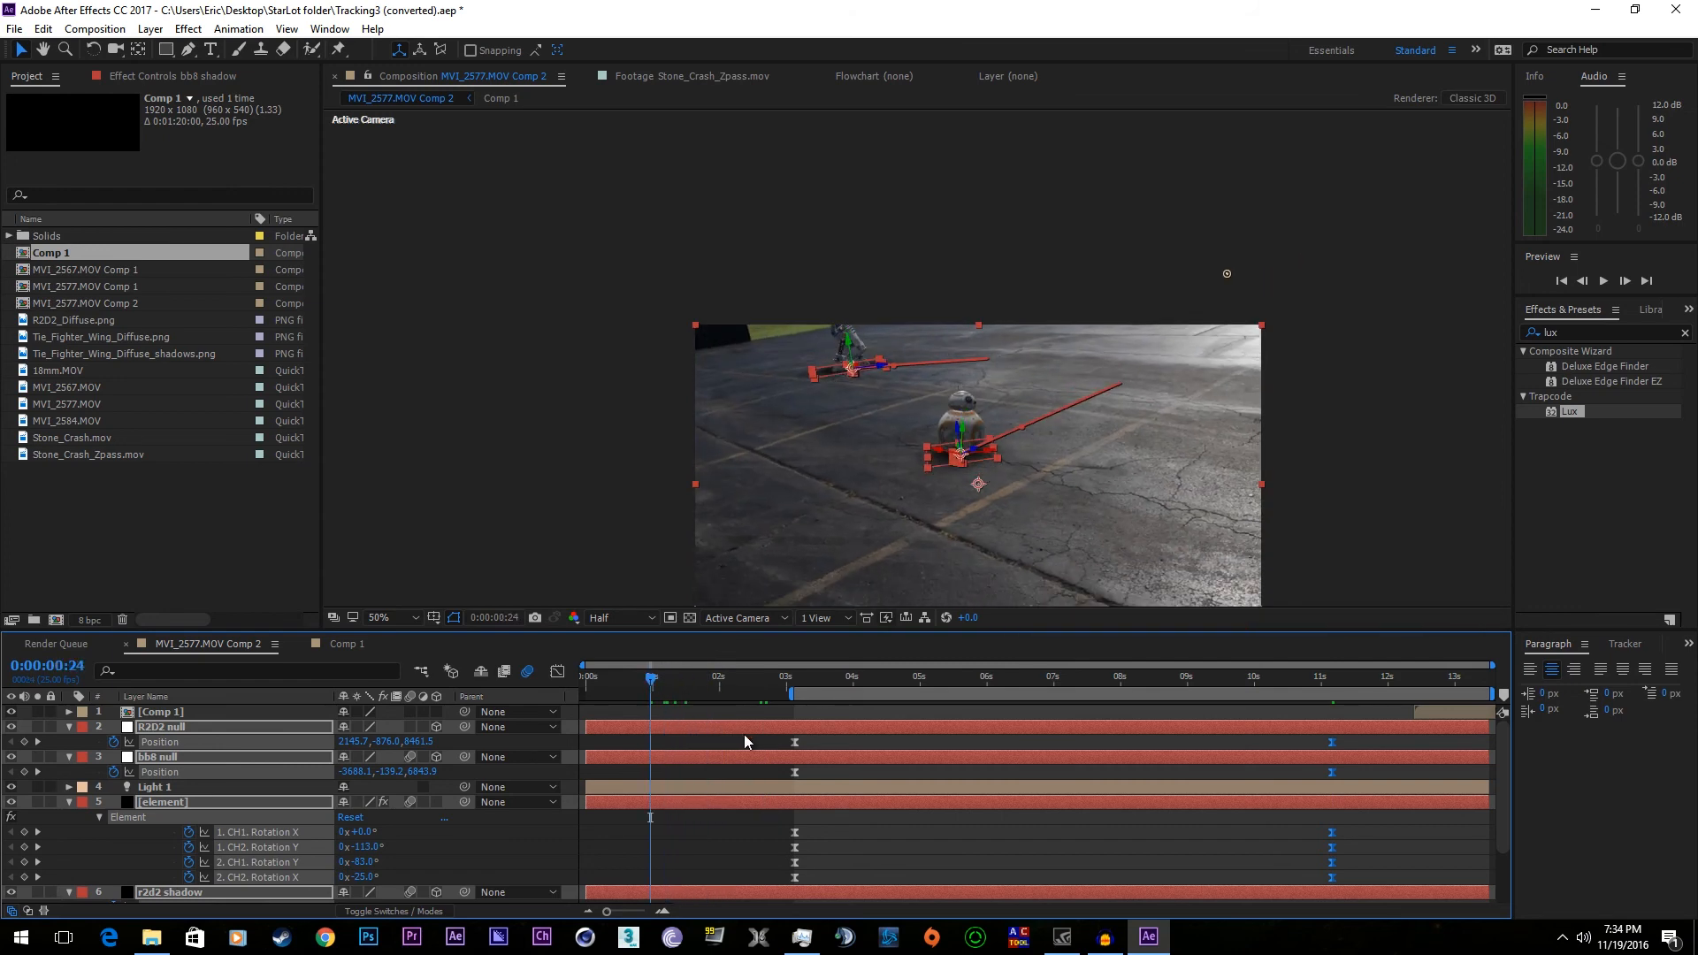
scroll(936, 787, down, 3)
drag(802, 875, 739, 630)
drag(686, 750, 652, 752)
drag(802, 691, 638, 714)
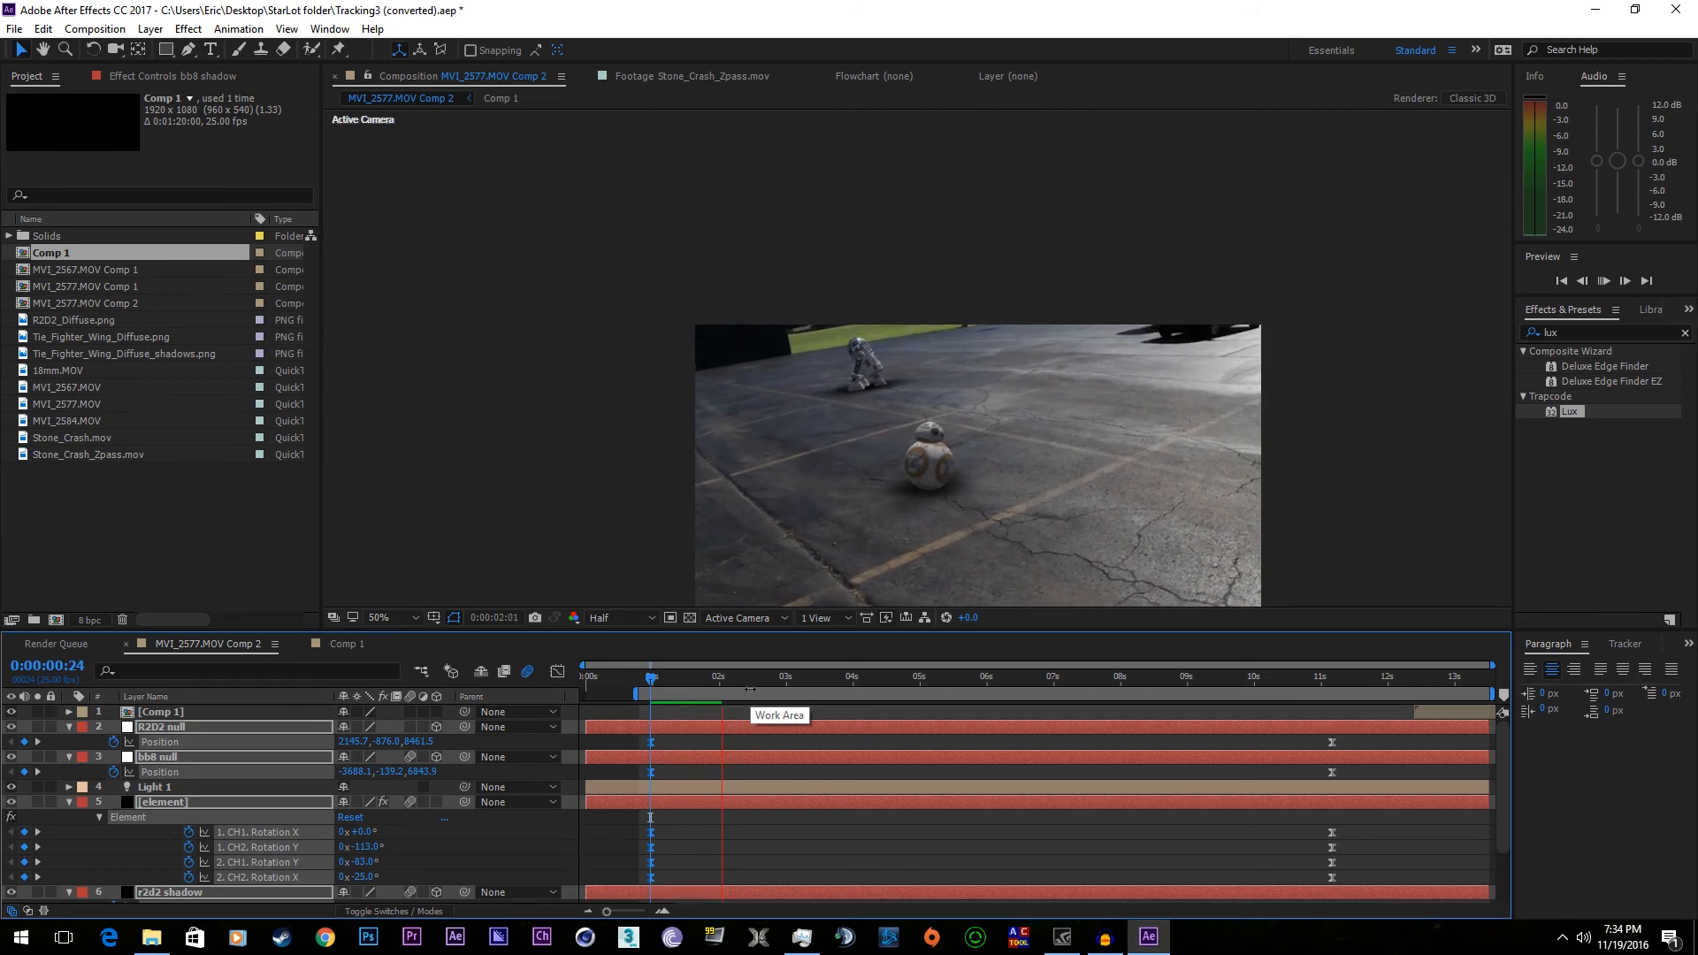
- Preview the retimed droid animation from the start and from about 0:00:04:07 to check the movement
key(space)
click(872, 687)
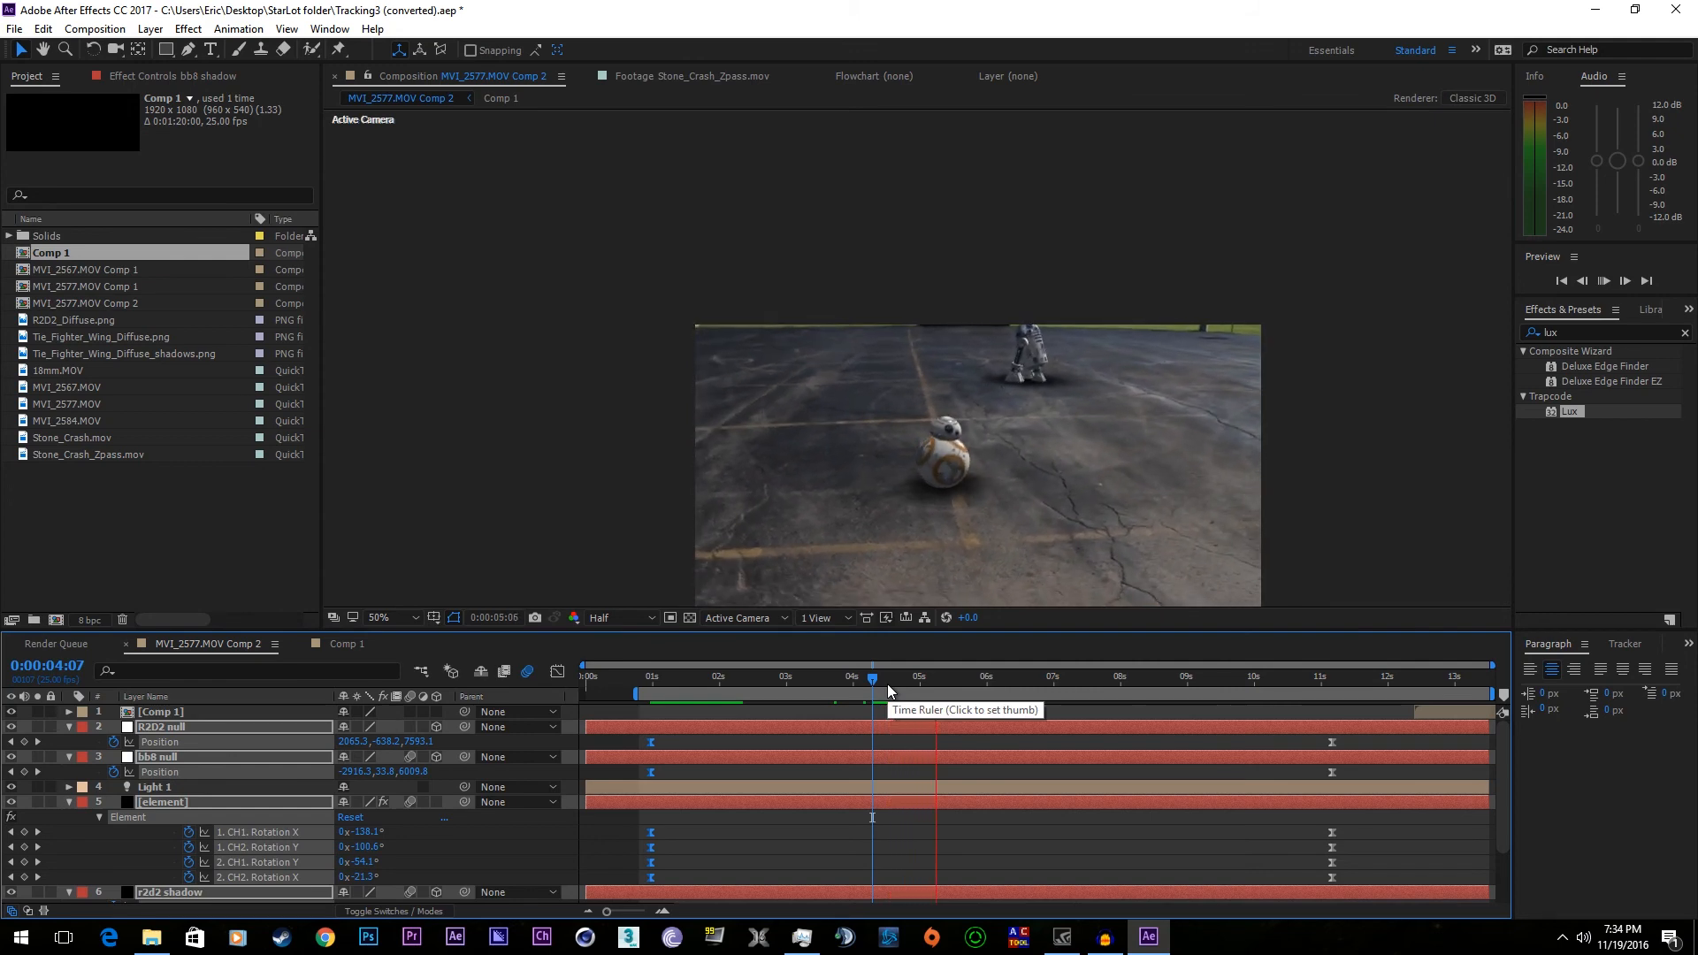
click(894, 685)
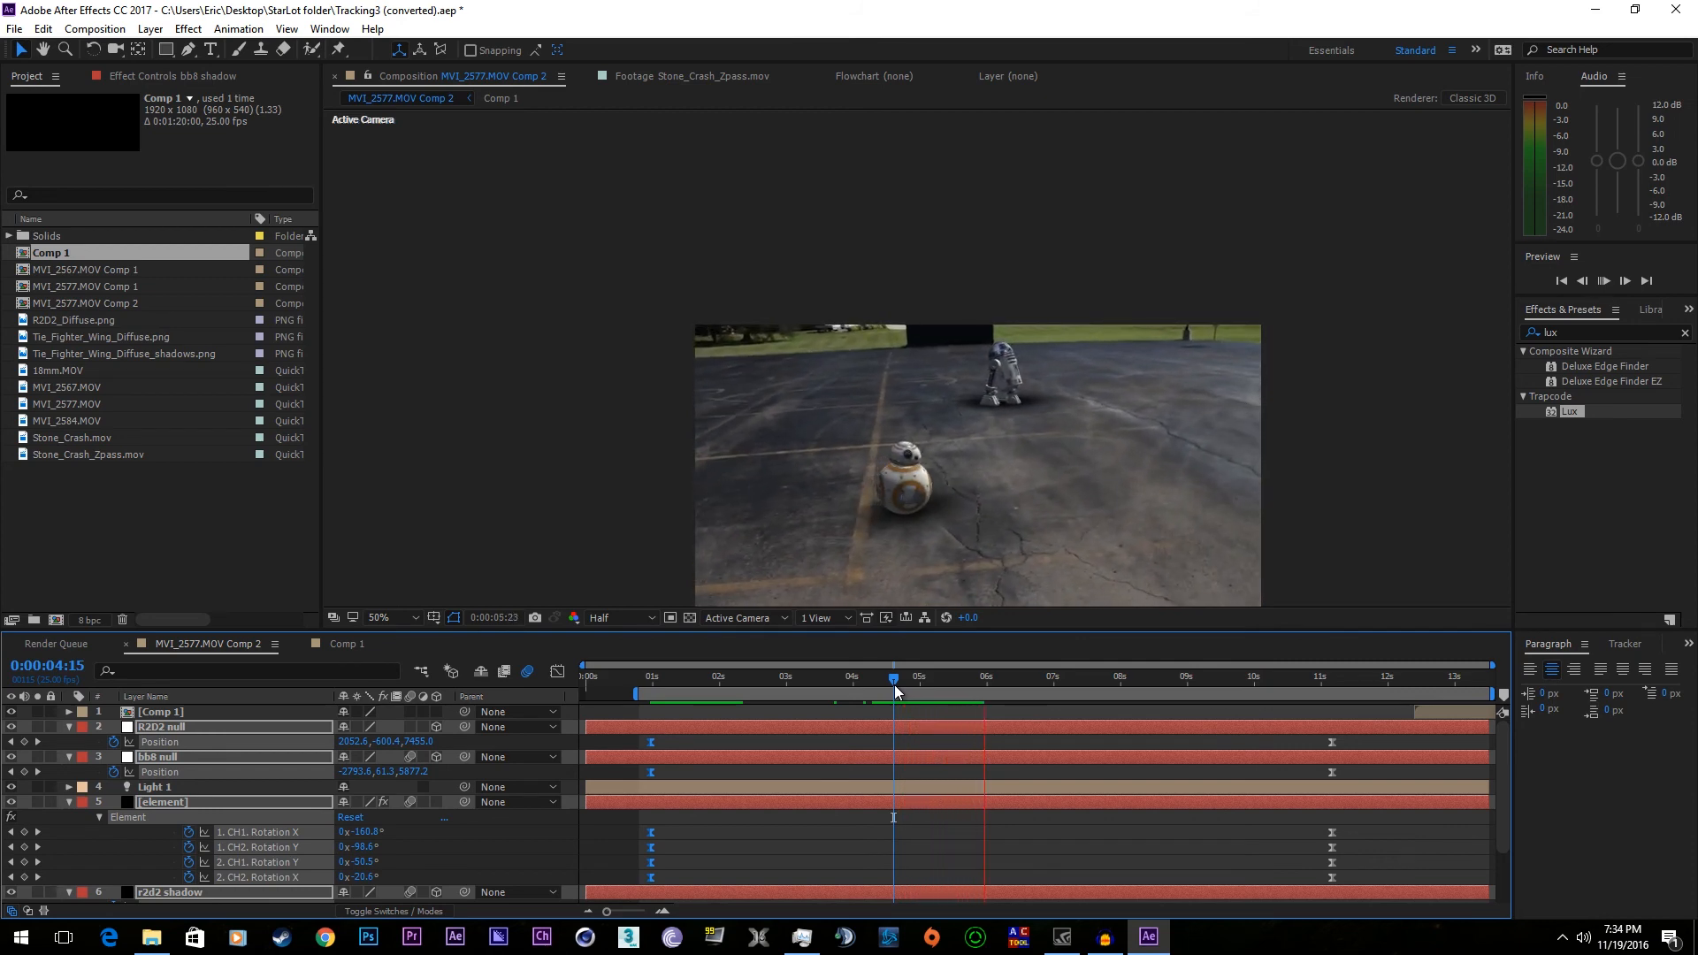
key(space)
- Set the element layer's CH1 Rotation X keyframe at 0:00:11:04 to -2x-10.0°
drag(1311, 689, 1329, 687)
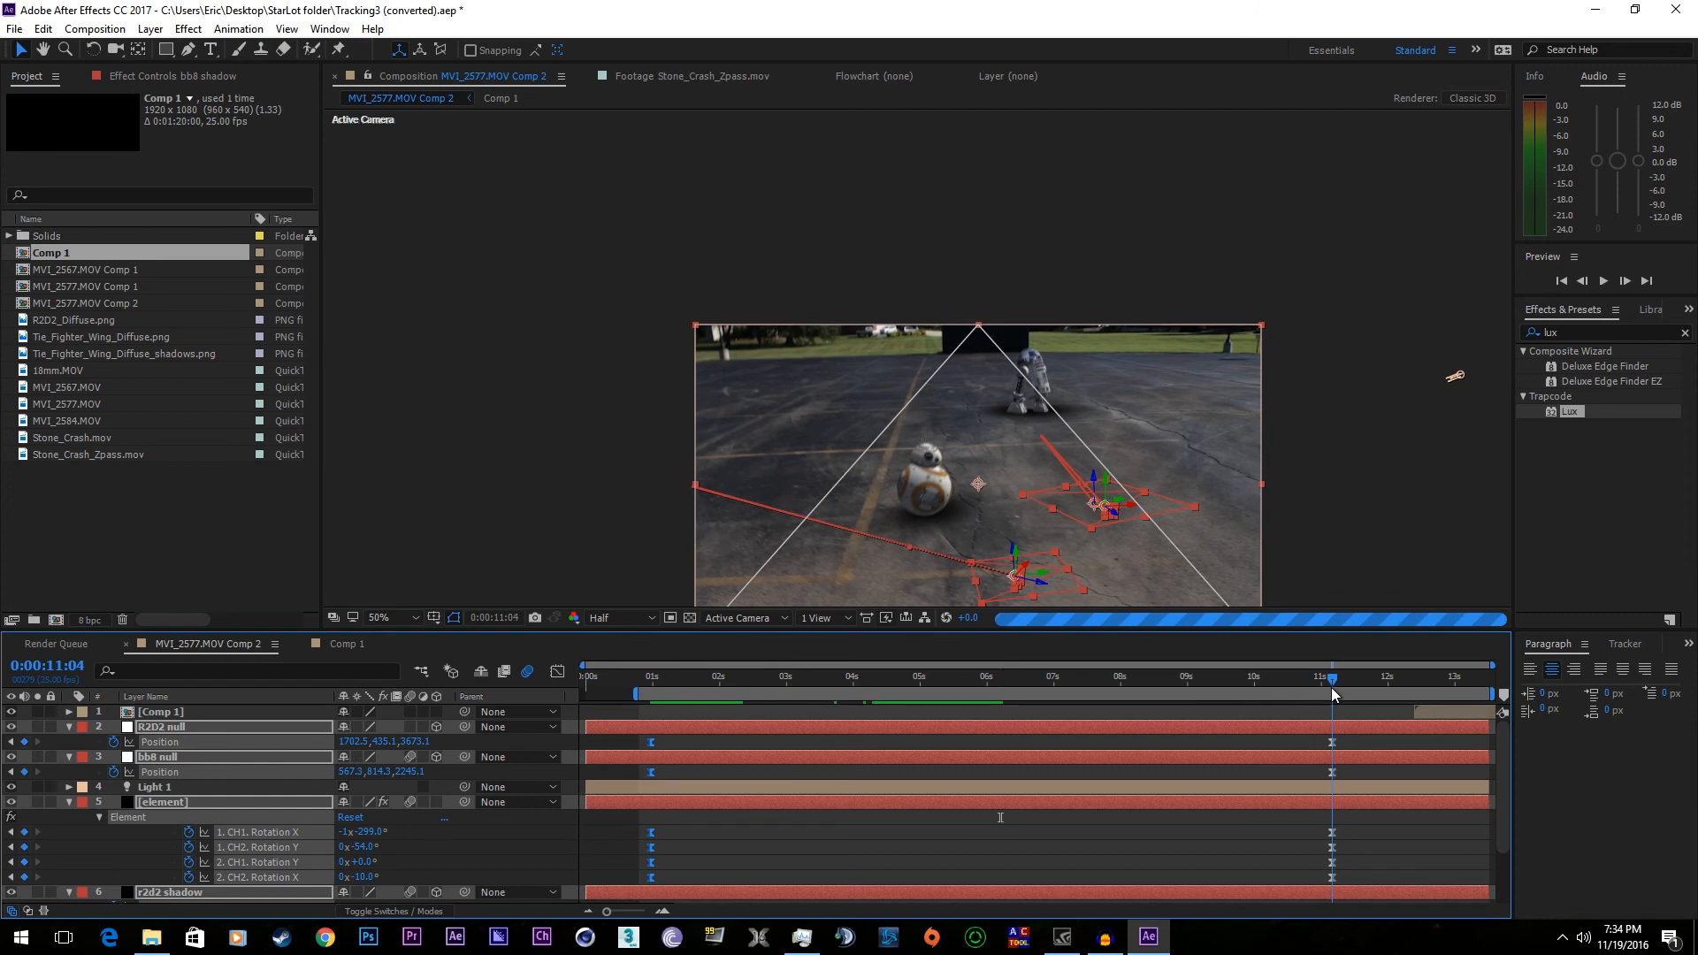
click(433, 859)
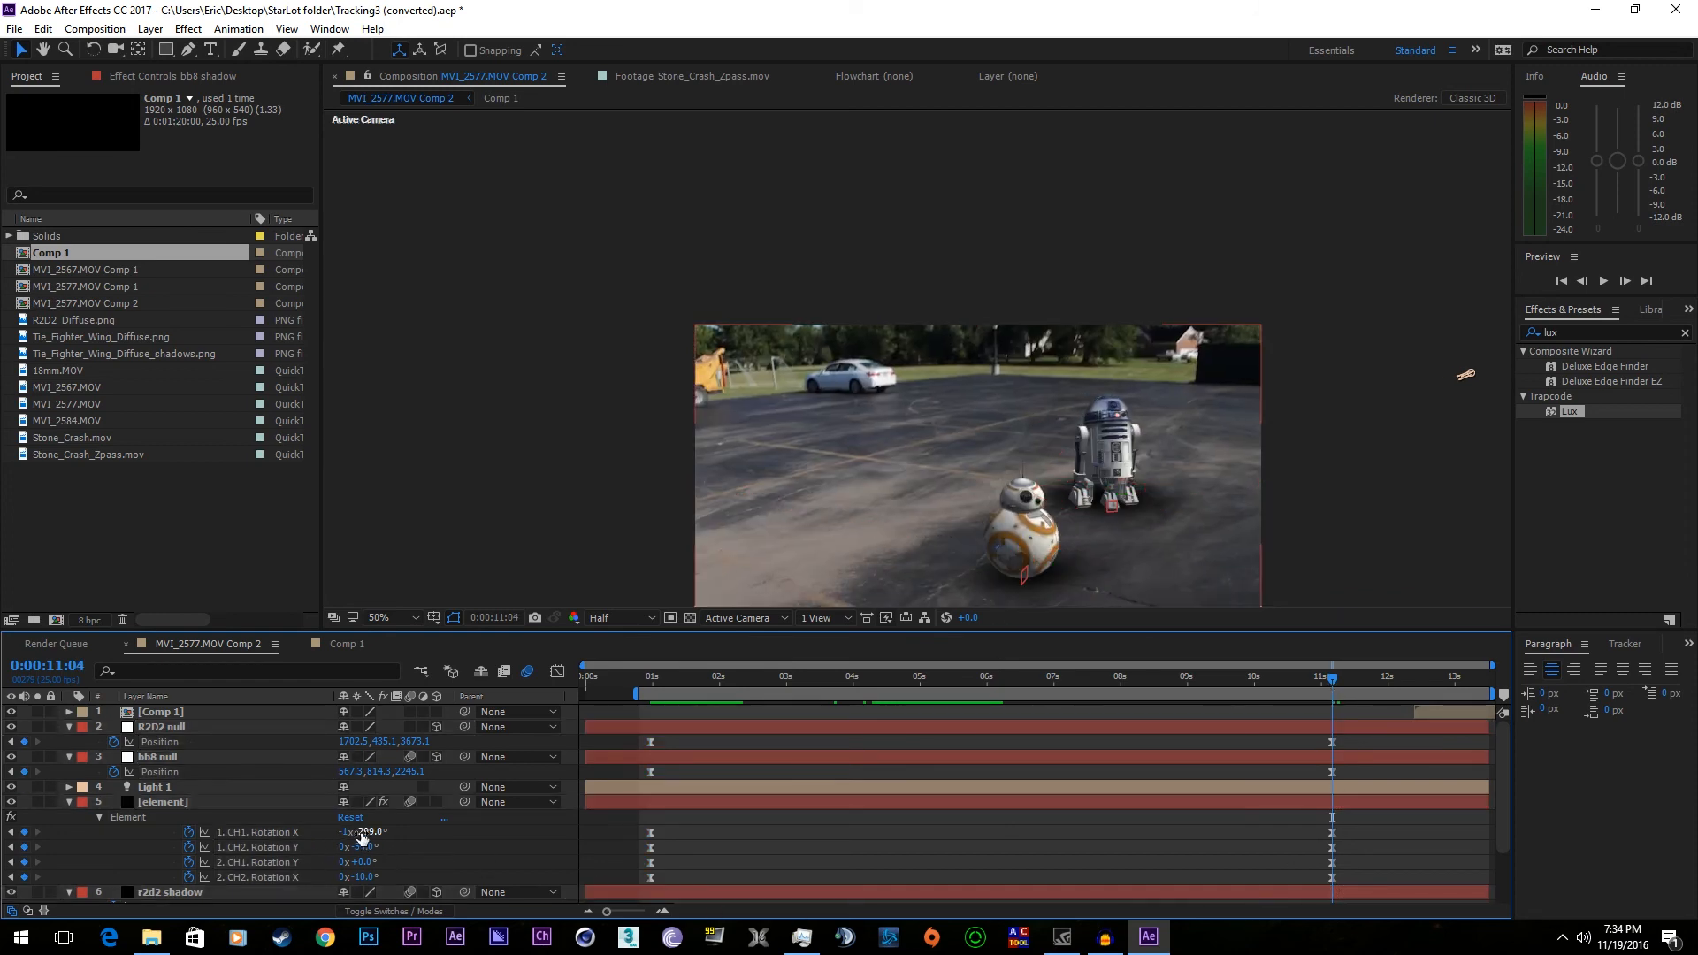
drag(361, 832, 313, 841)
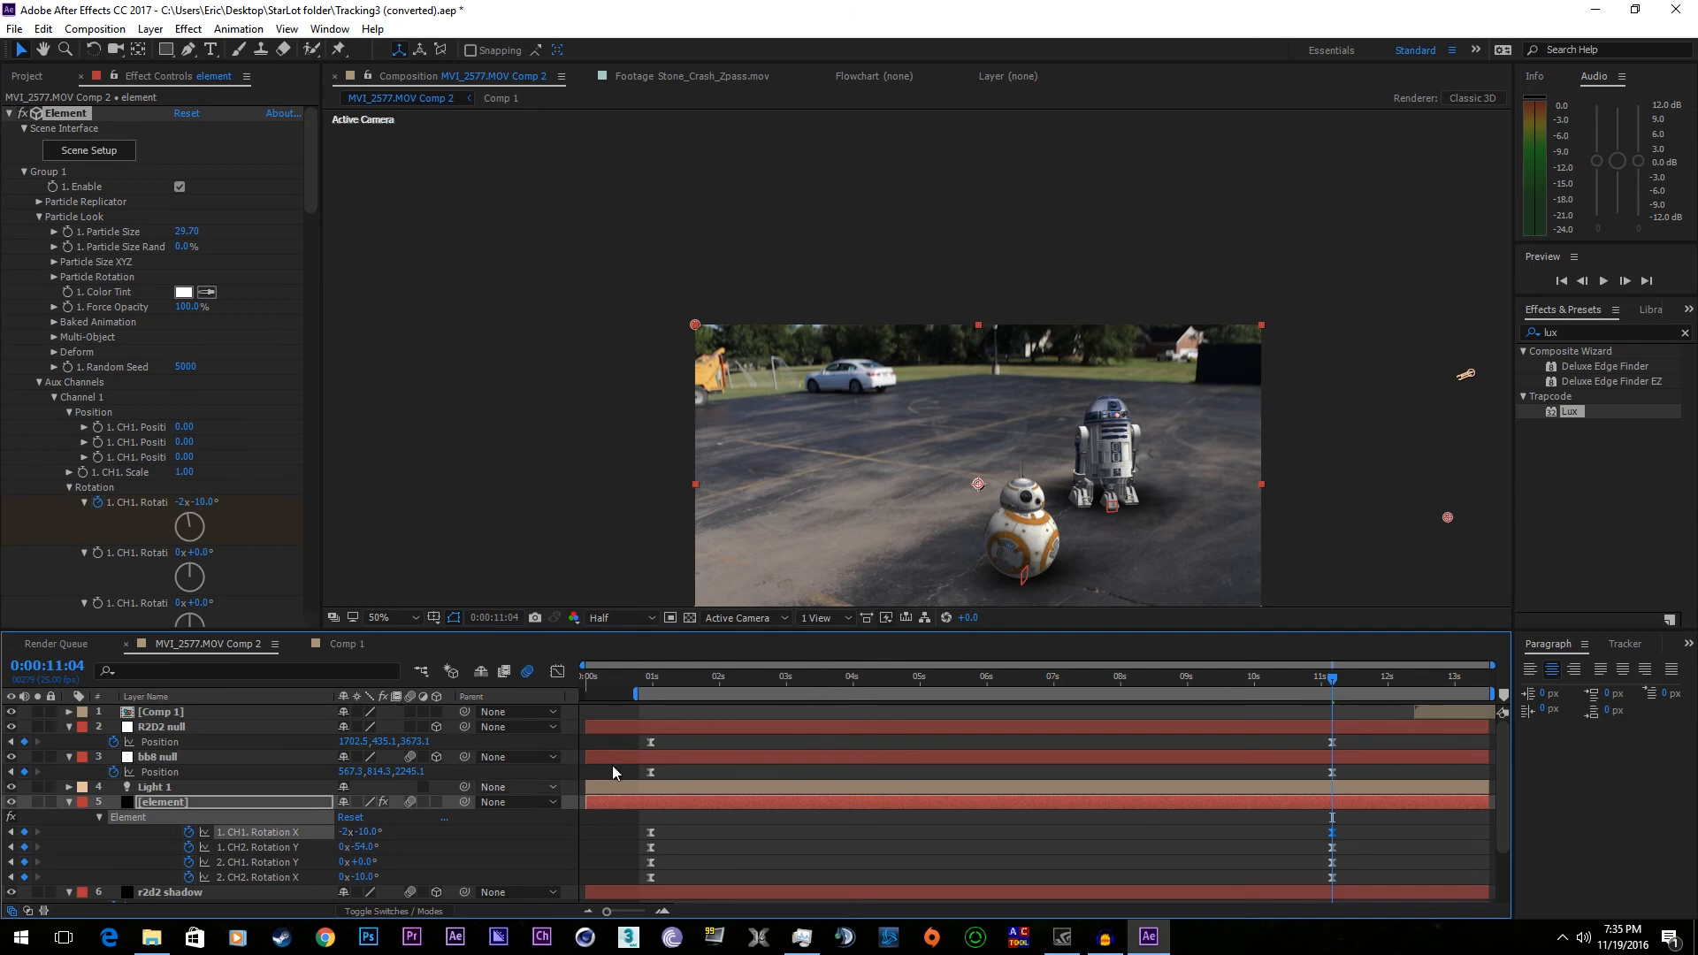
- Preview the section from about 0:00:08:00 to check BB-8's rolling speed
click(1117, 681)
key(space)
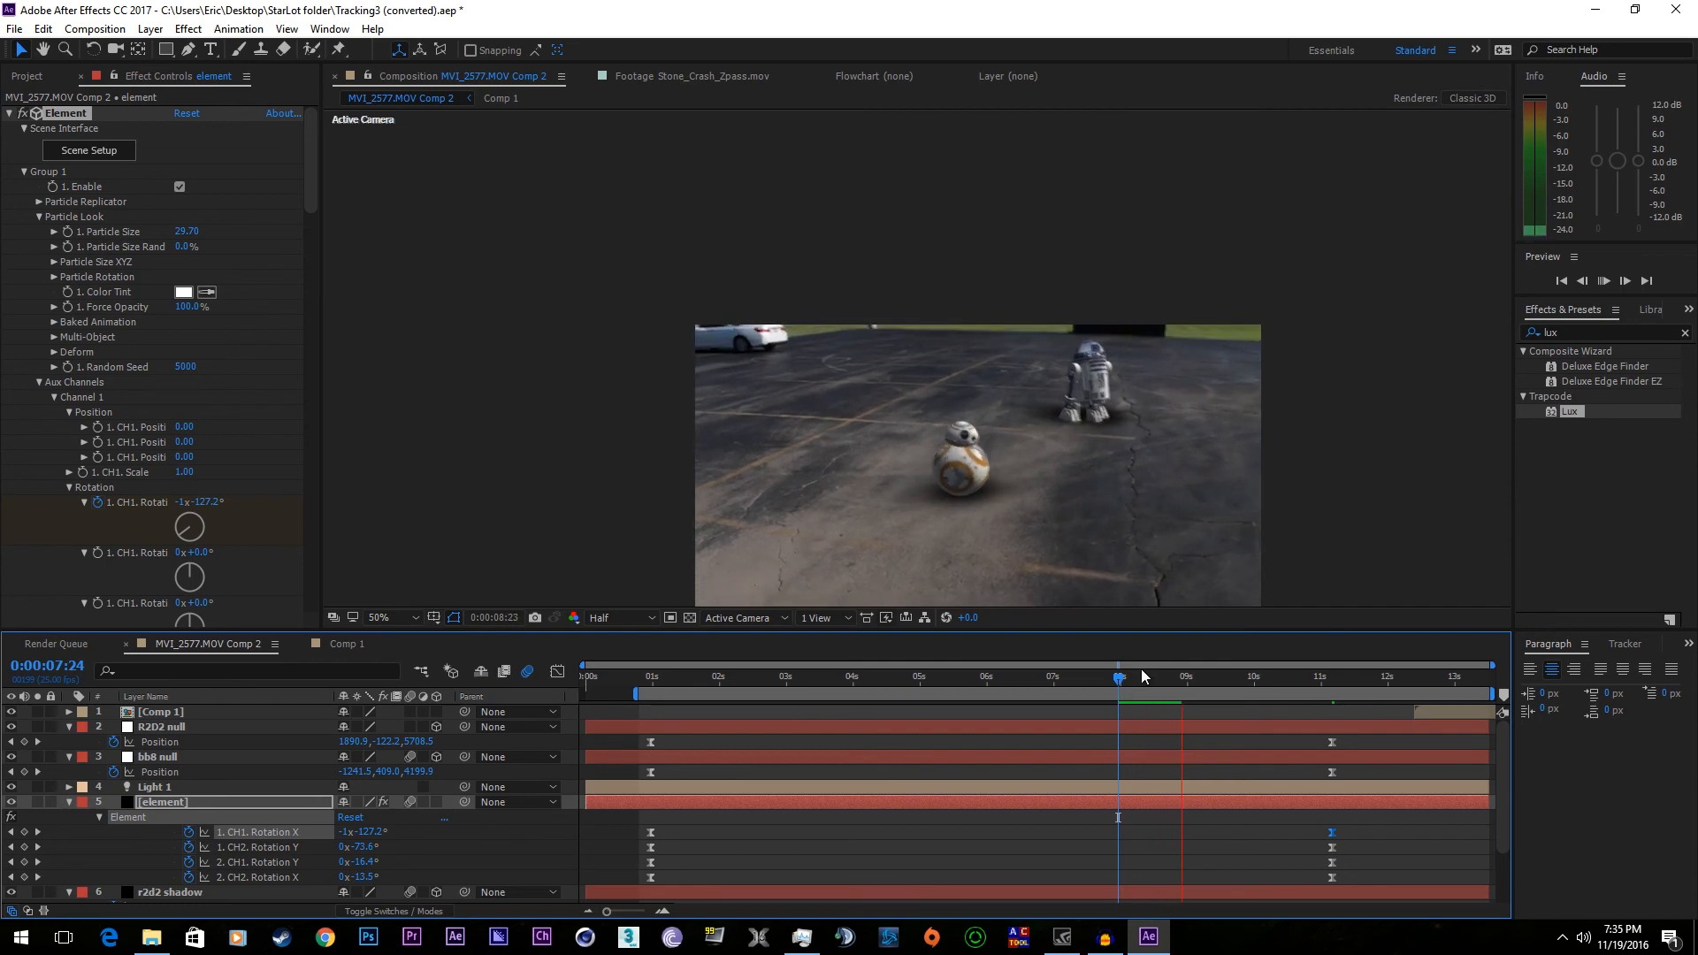
click(1133, 681)
key(space)
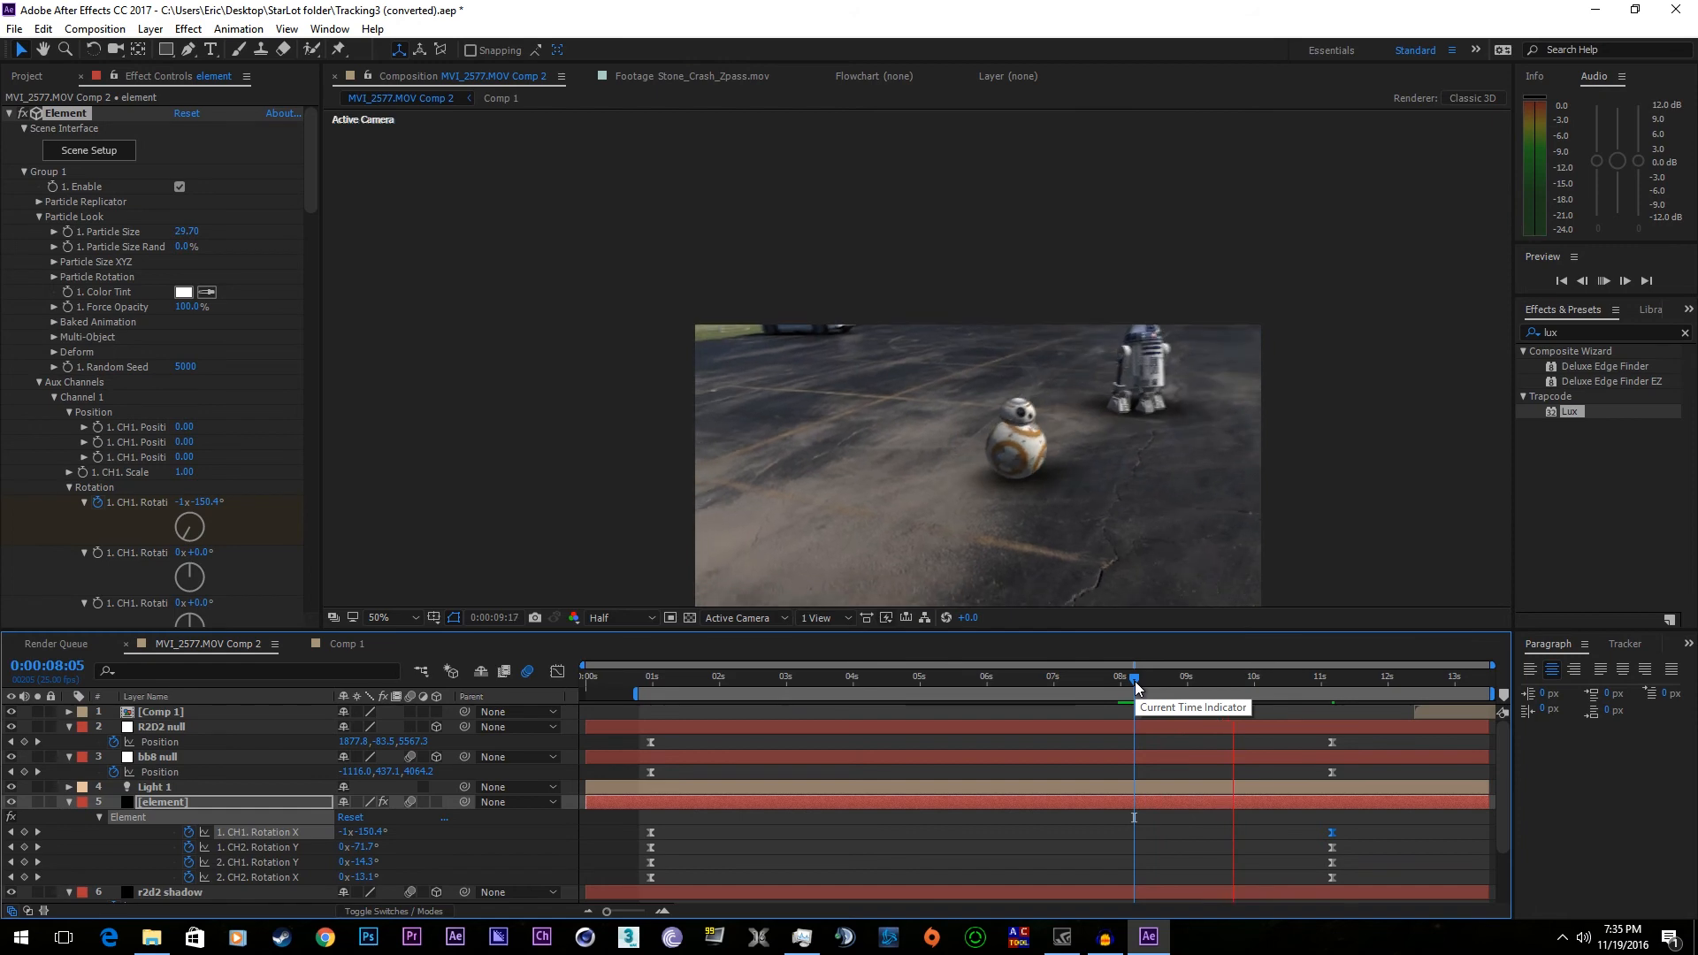
key(space)
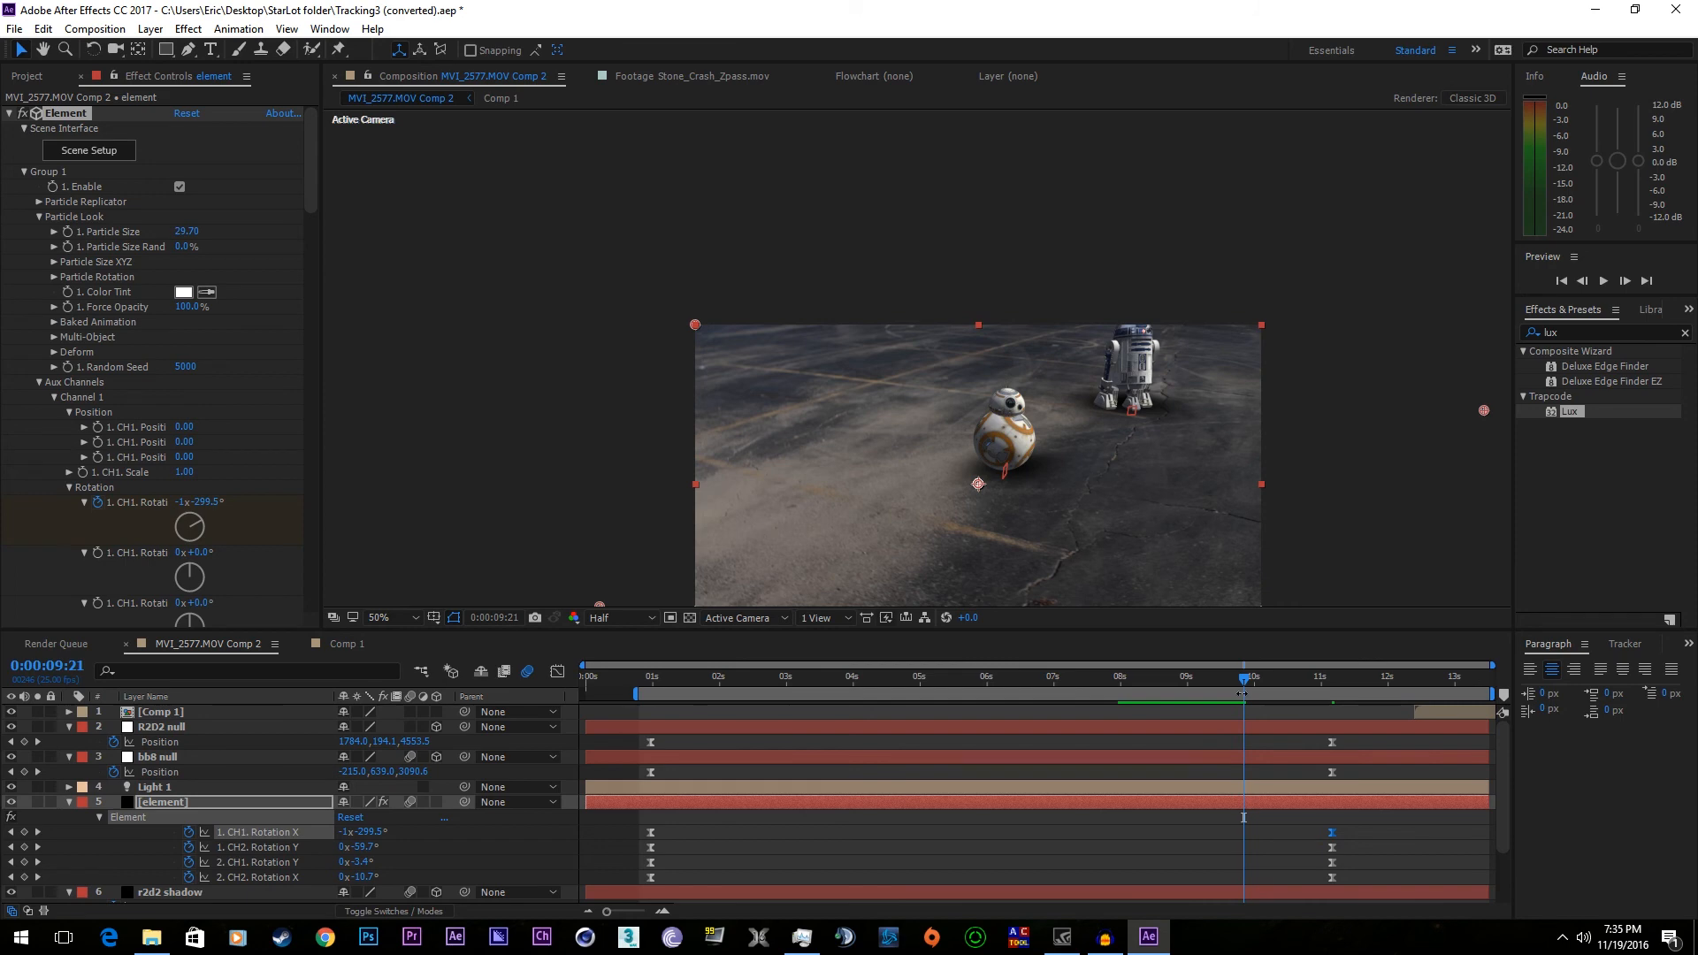
- Shift the Comp 1 layer to start at 0:00:11:04, where the droids stop moving
drag(1242, 692, 1334, 686)
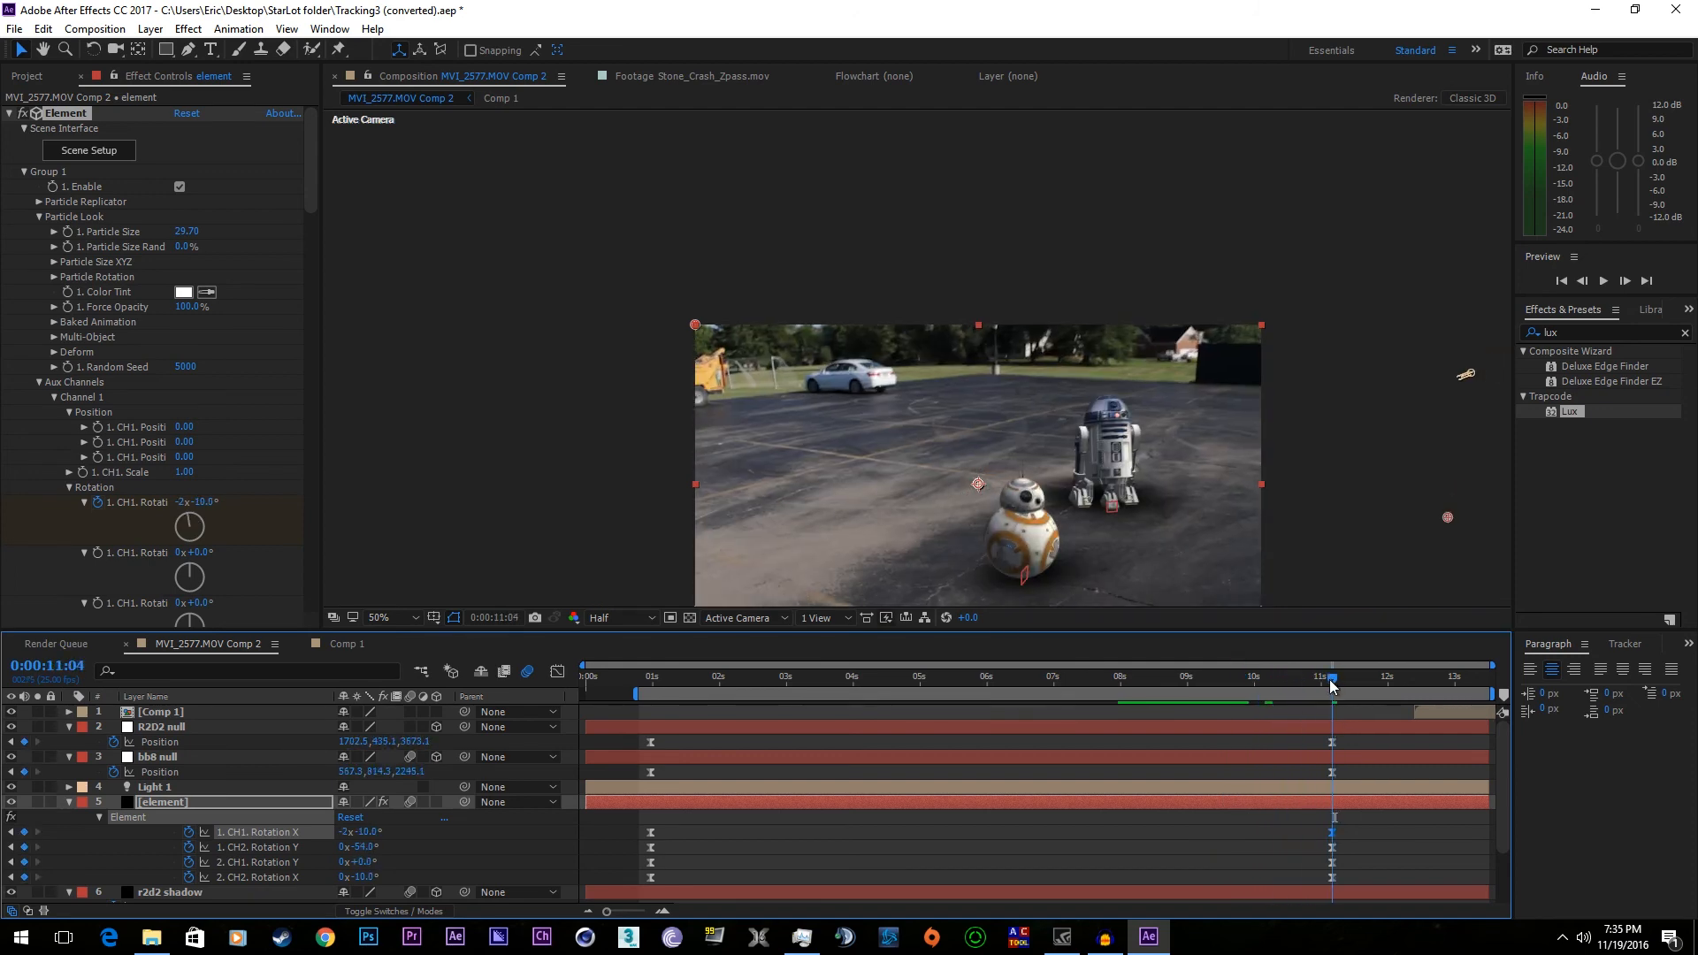
drag(1461, 707, 1378, 721)
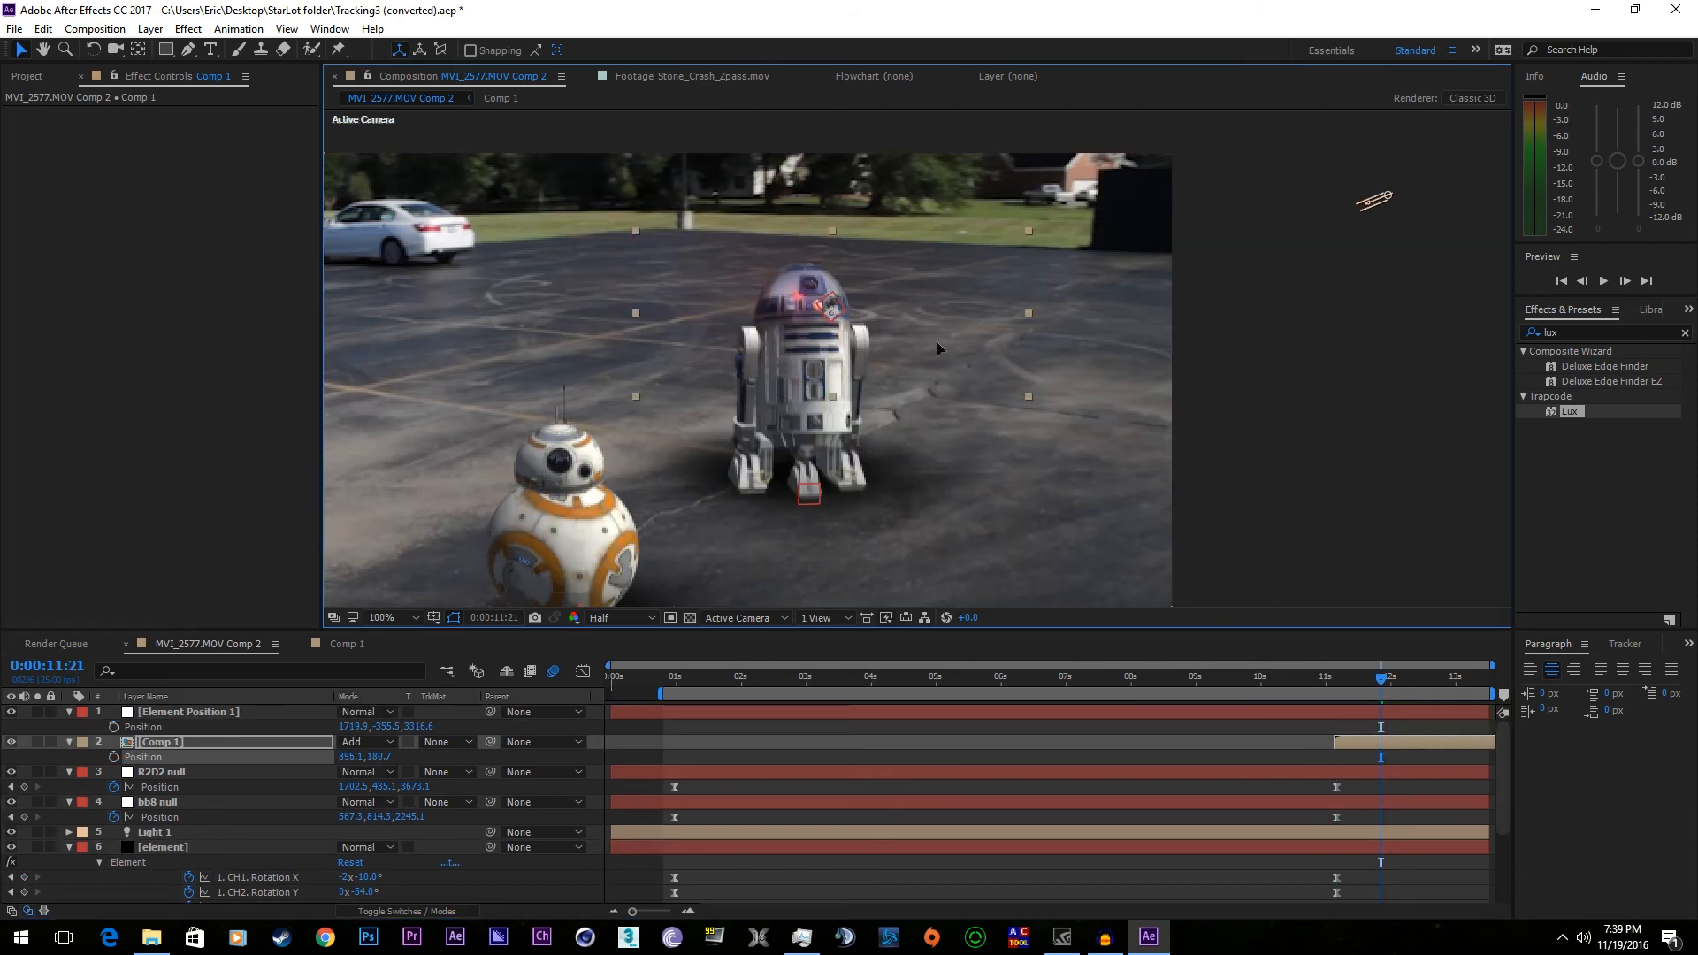
- Delete the Element Position 1 null layer from the composition
scroll(932, 343, up, 5)
scroll(876, 358, down, 1)
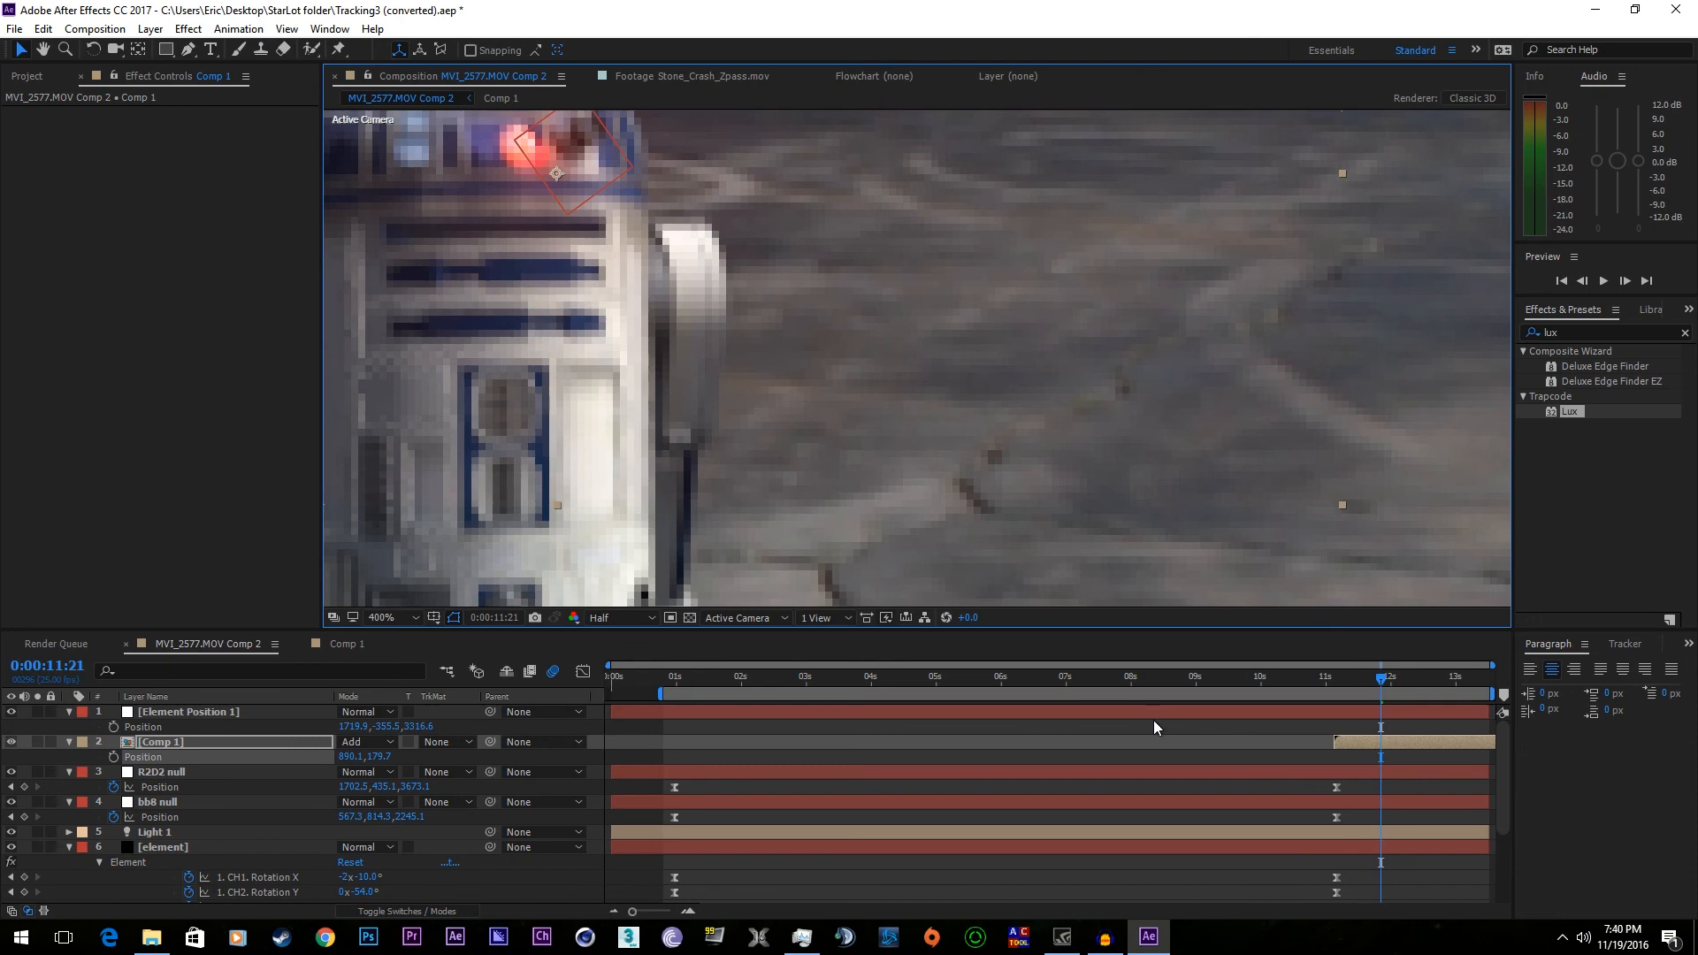
click(1133, 710)
key(Delete)
scroll(768, 278, down, 2)
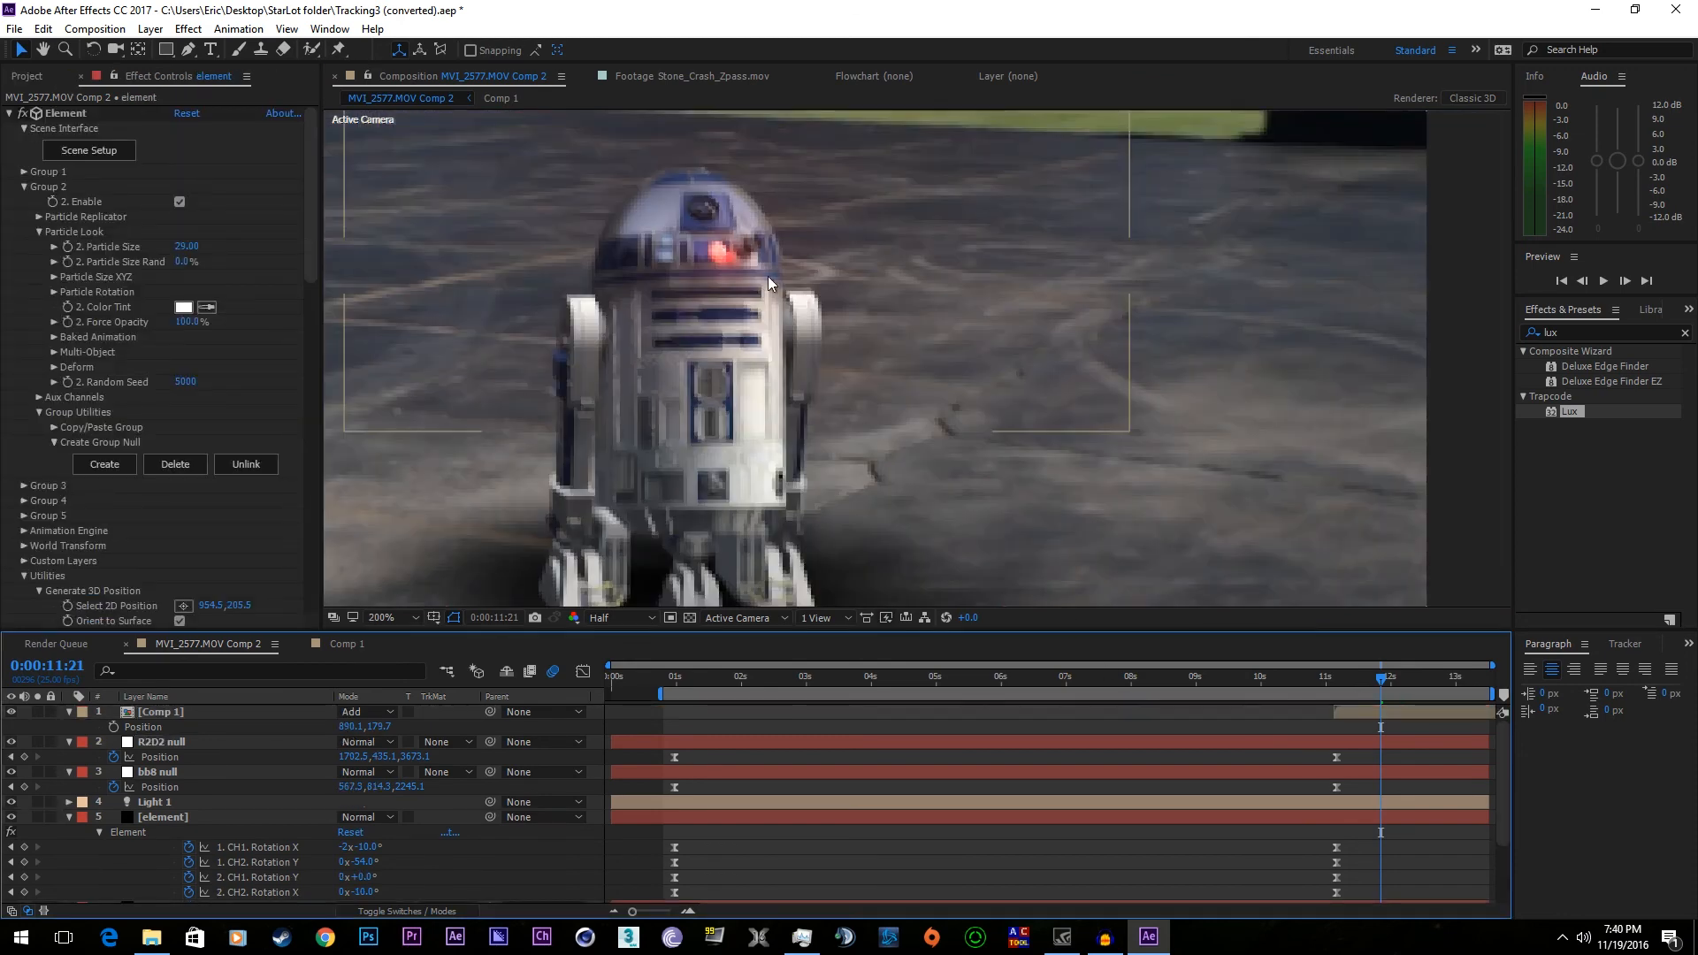
- Enable position keyframing on Comp 1 at 0:00:11:21 and align its red light with R2D2's dome again at 0:00:11:04
click(1366, 713)
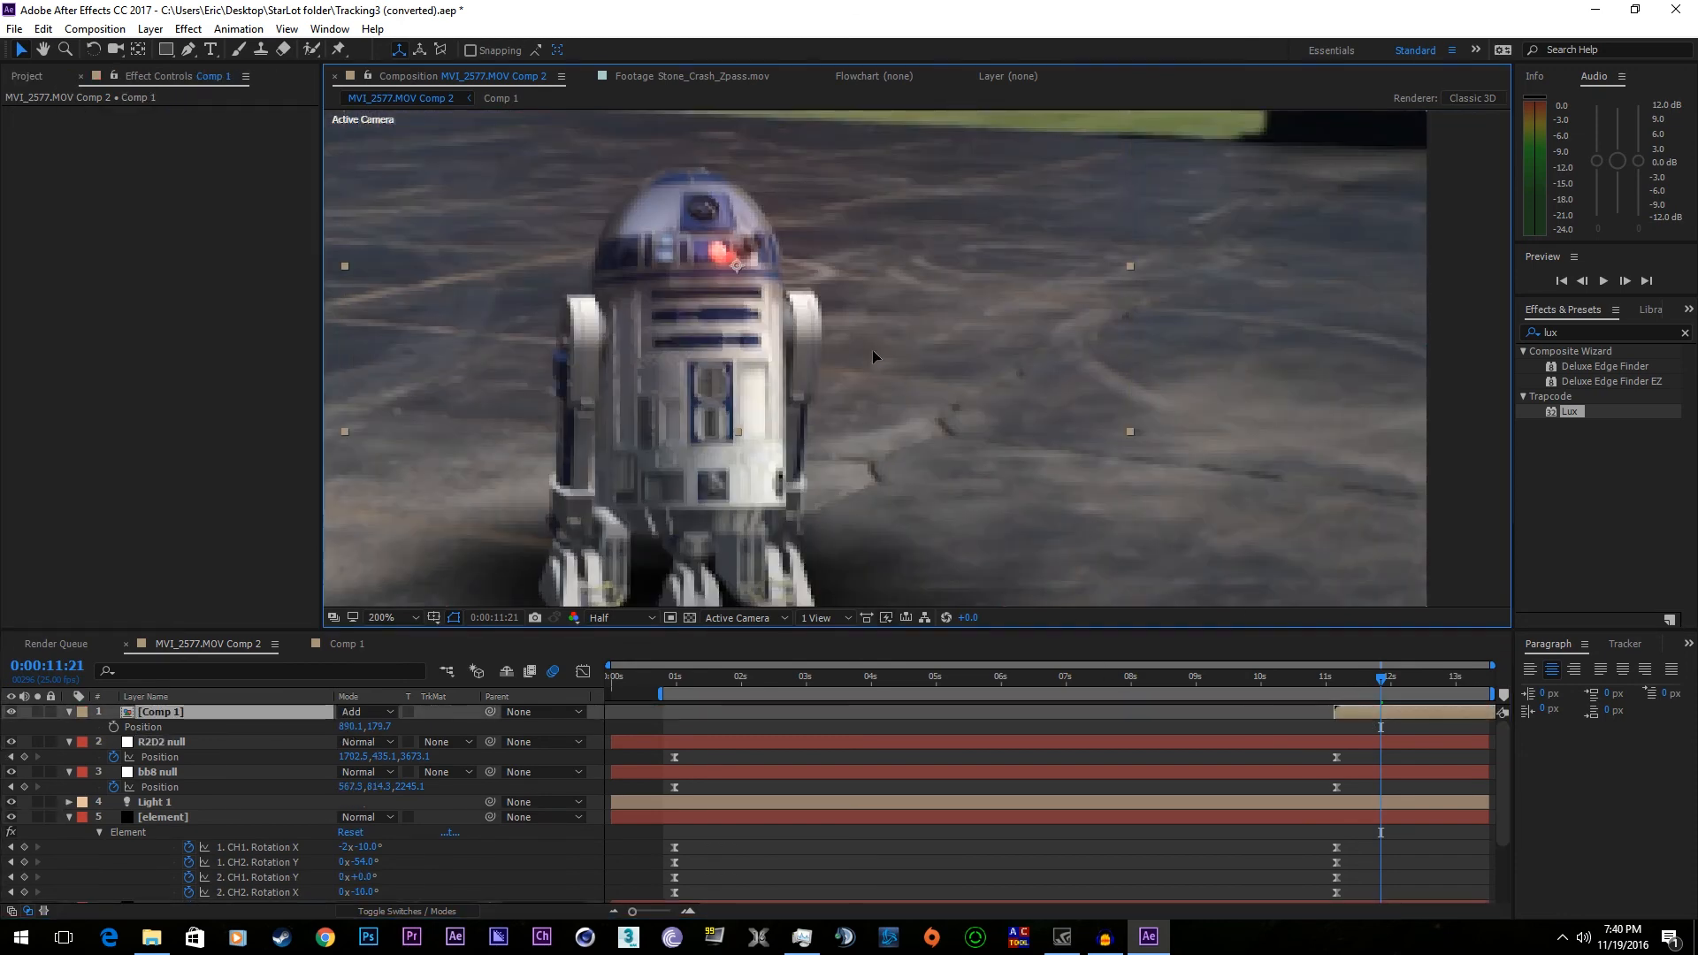
drag(872, 348, 862, 341)
click(113, 726)
drag(1377, 681, 1330, 687)
drag(804, 316, 971, 393)
- Keyframe Comp 1's position at 0:00:11:12 and on frames between 0:00:11:04 and 0:00:11:12 so the light follows R2D2's dome
click(1357, 681)
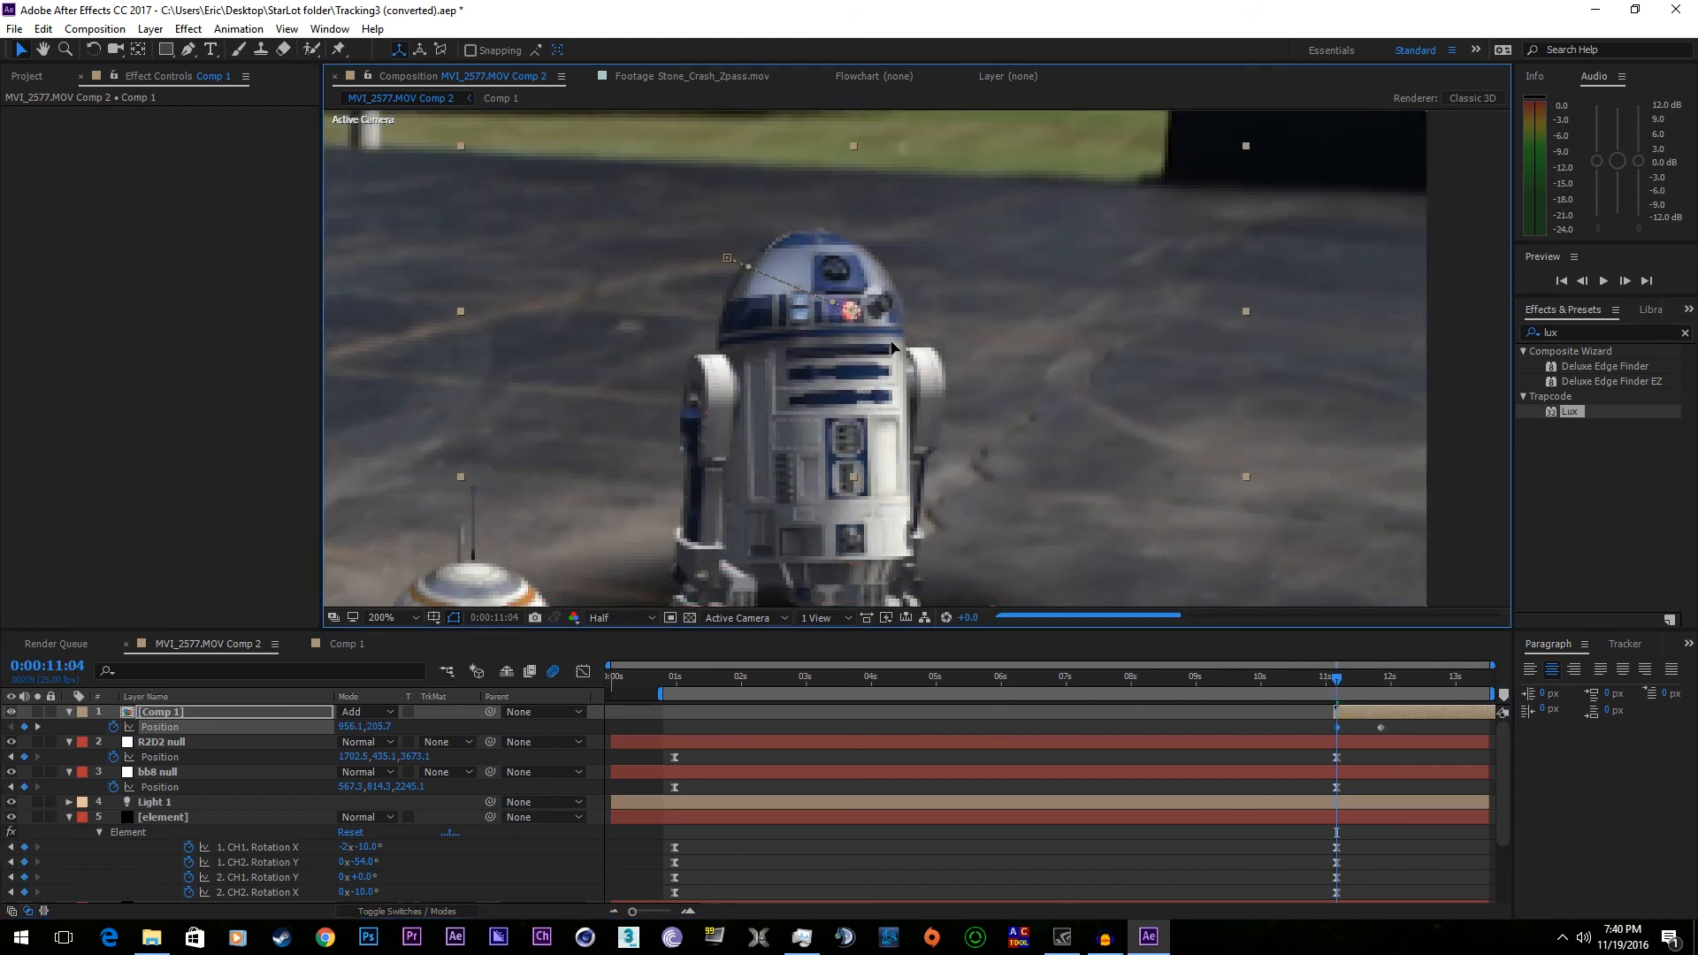
drag(876, 332, 845, 318)
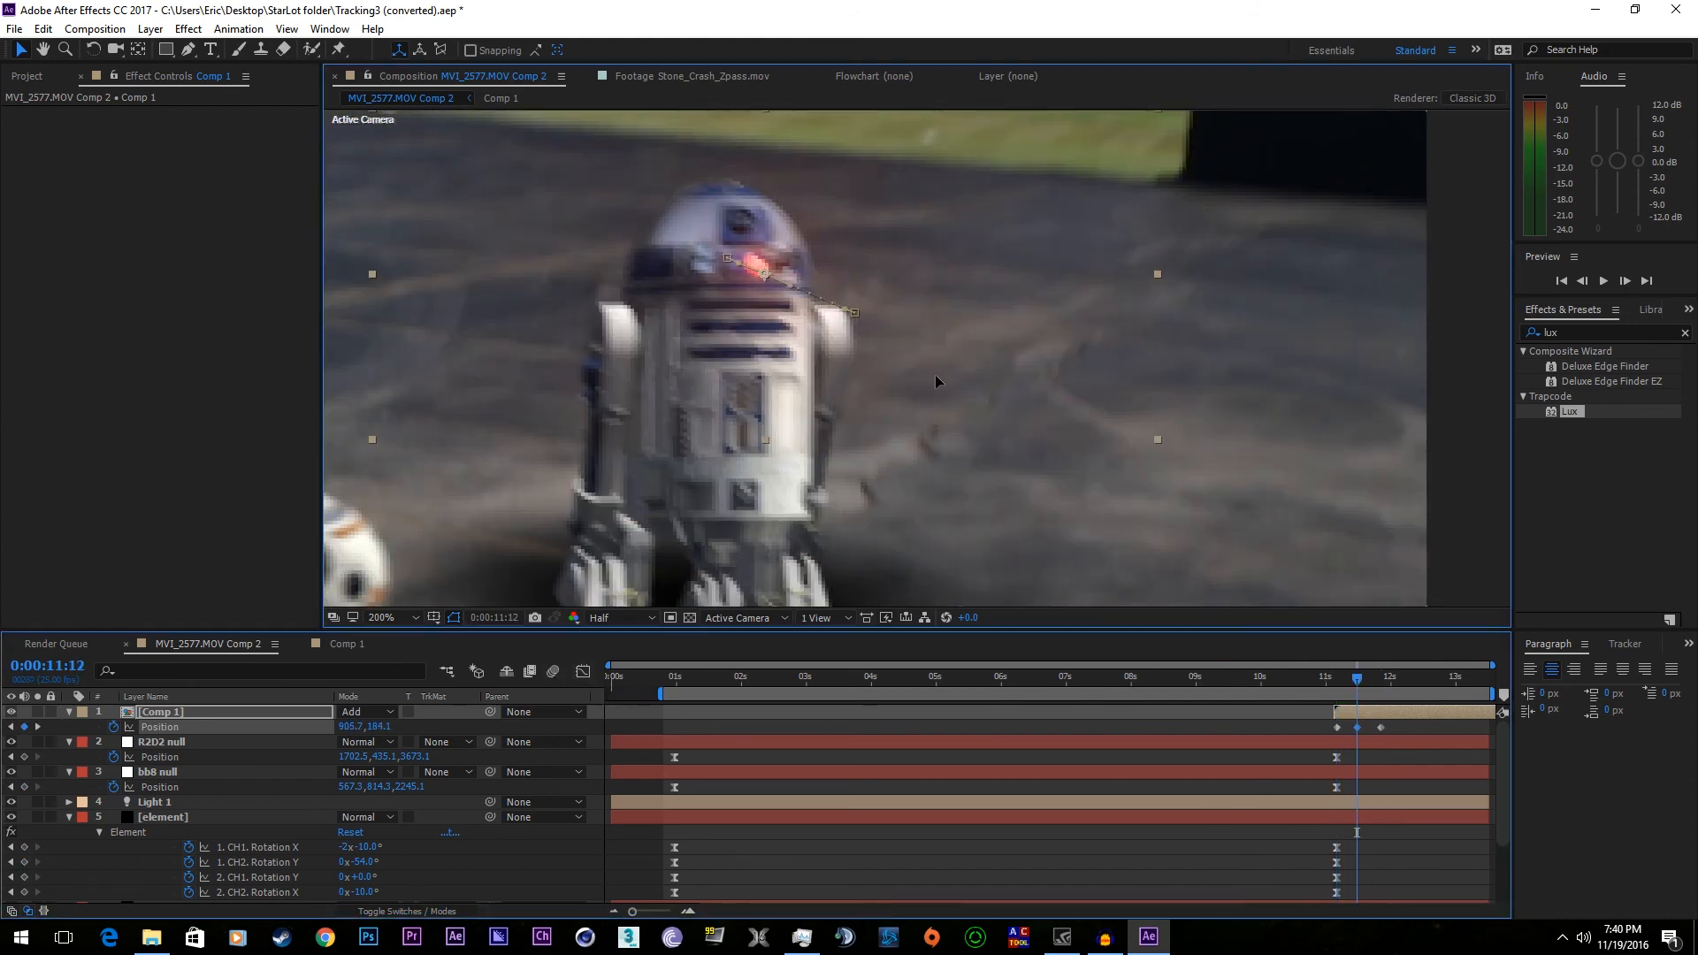
drag(766, 275, 749, 265)
mouse_move(1359, 679)
mouse_down()
mouse_move(1337, 684)
mouse_move(1351, 681)
mouse_up()
drag(789, 344, 829, 422)
key(Page_Up)
key(Page_Up)
key(Page_Up)
key(space)
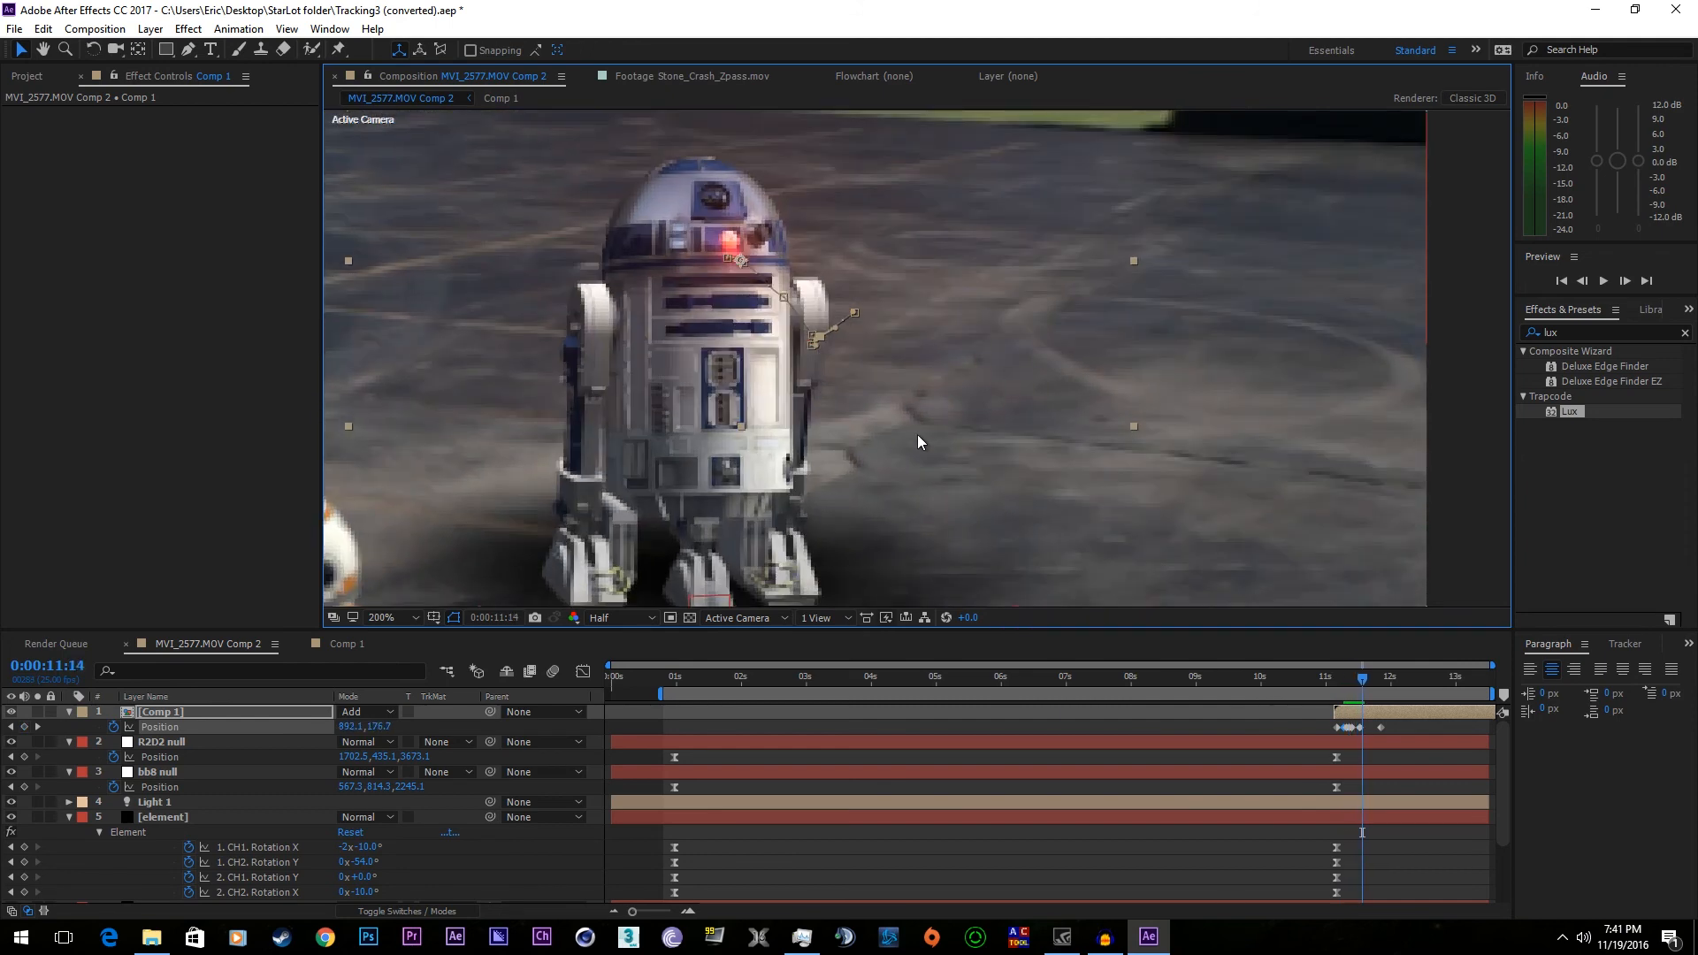
- Realign Comp 1's light with R2D2's dome frame by frame from 0:00:11:14 to 0:00:11:17
drag(829, 390, 824, 379)
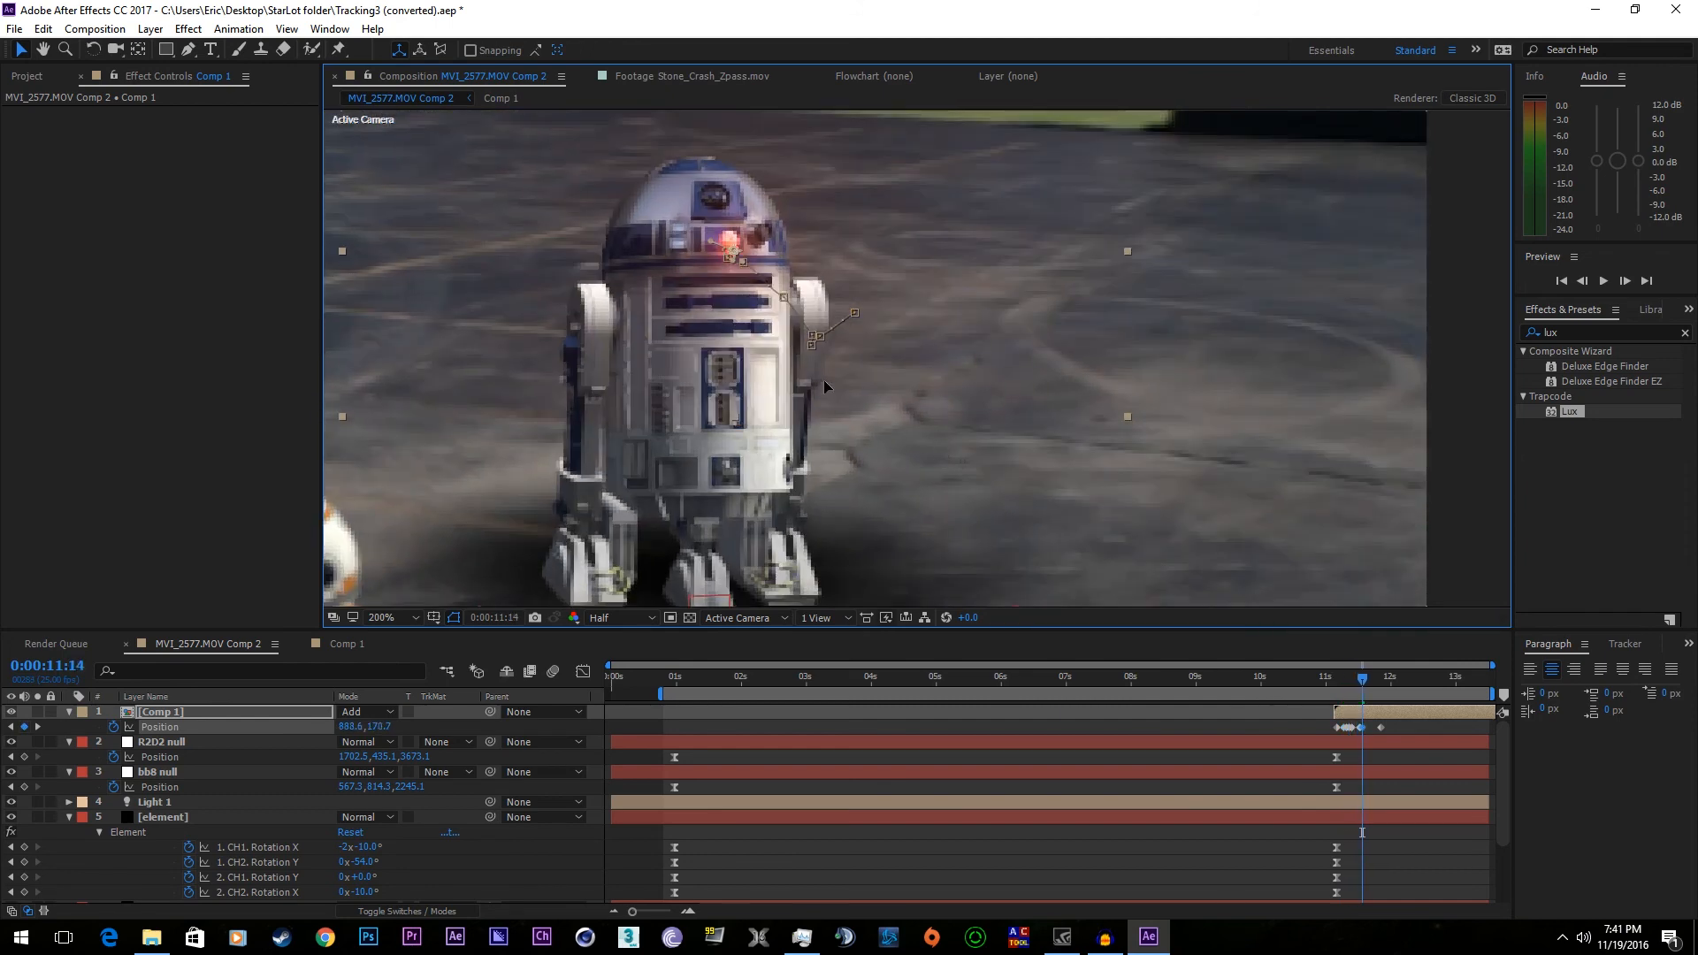
key(Page_Down)
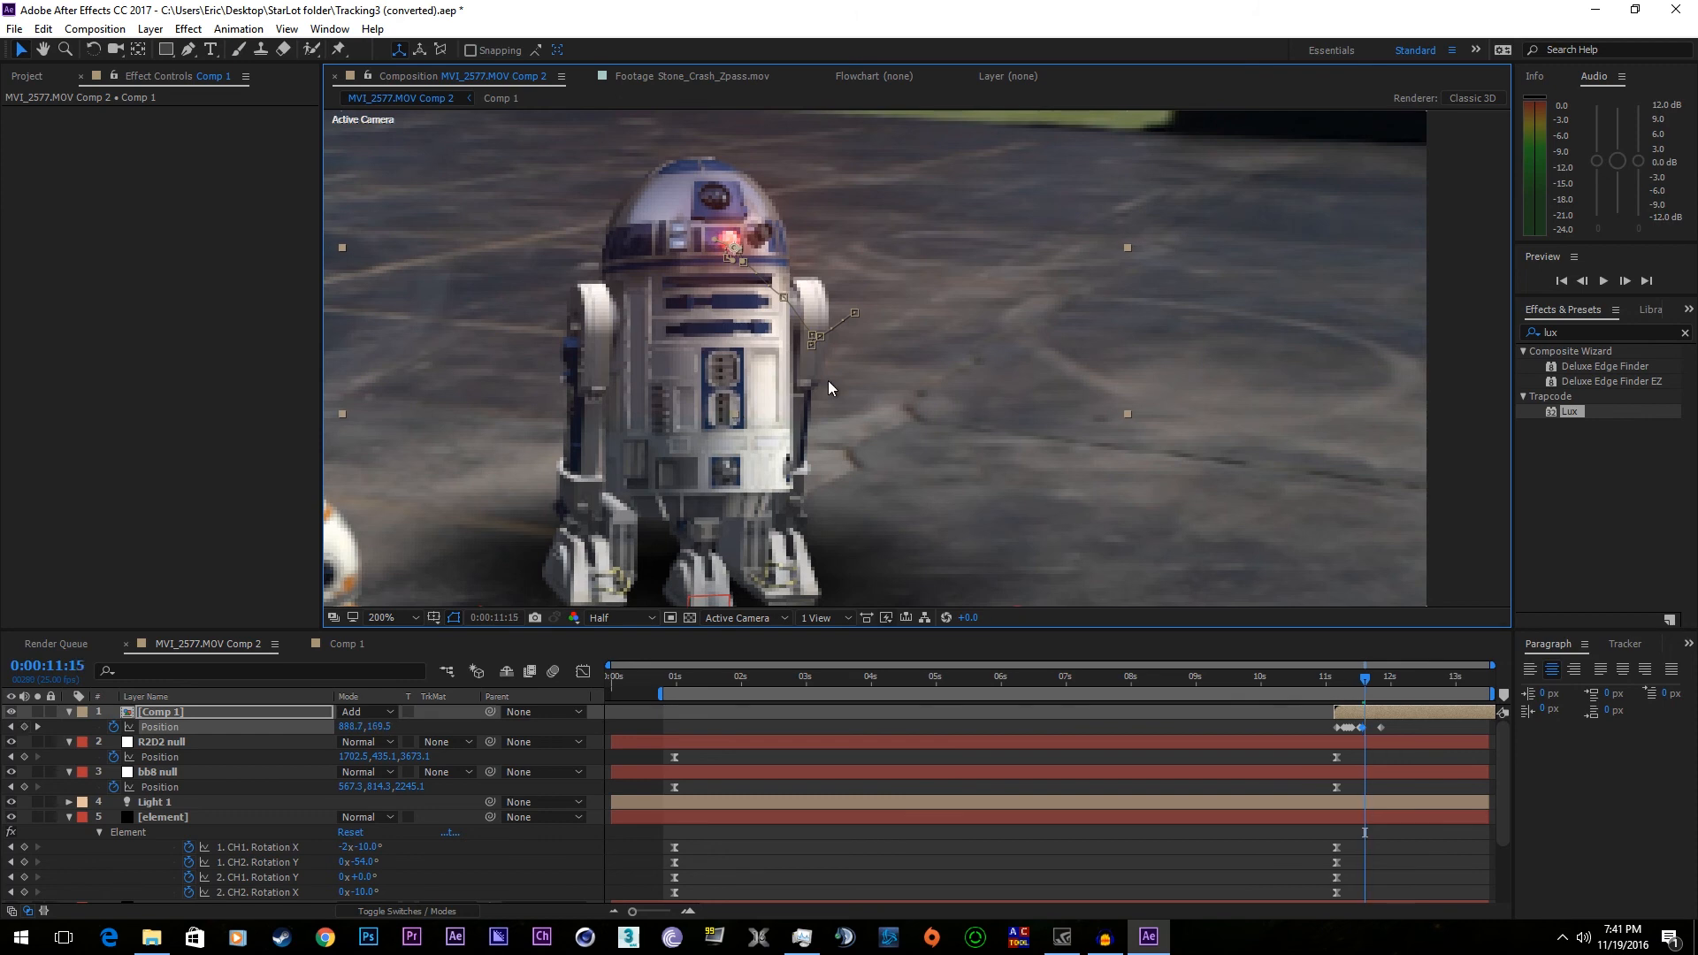
drag(828, 381, 827, 378)
key(Page_Down)
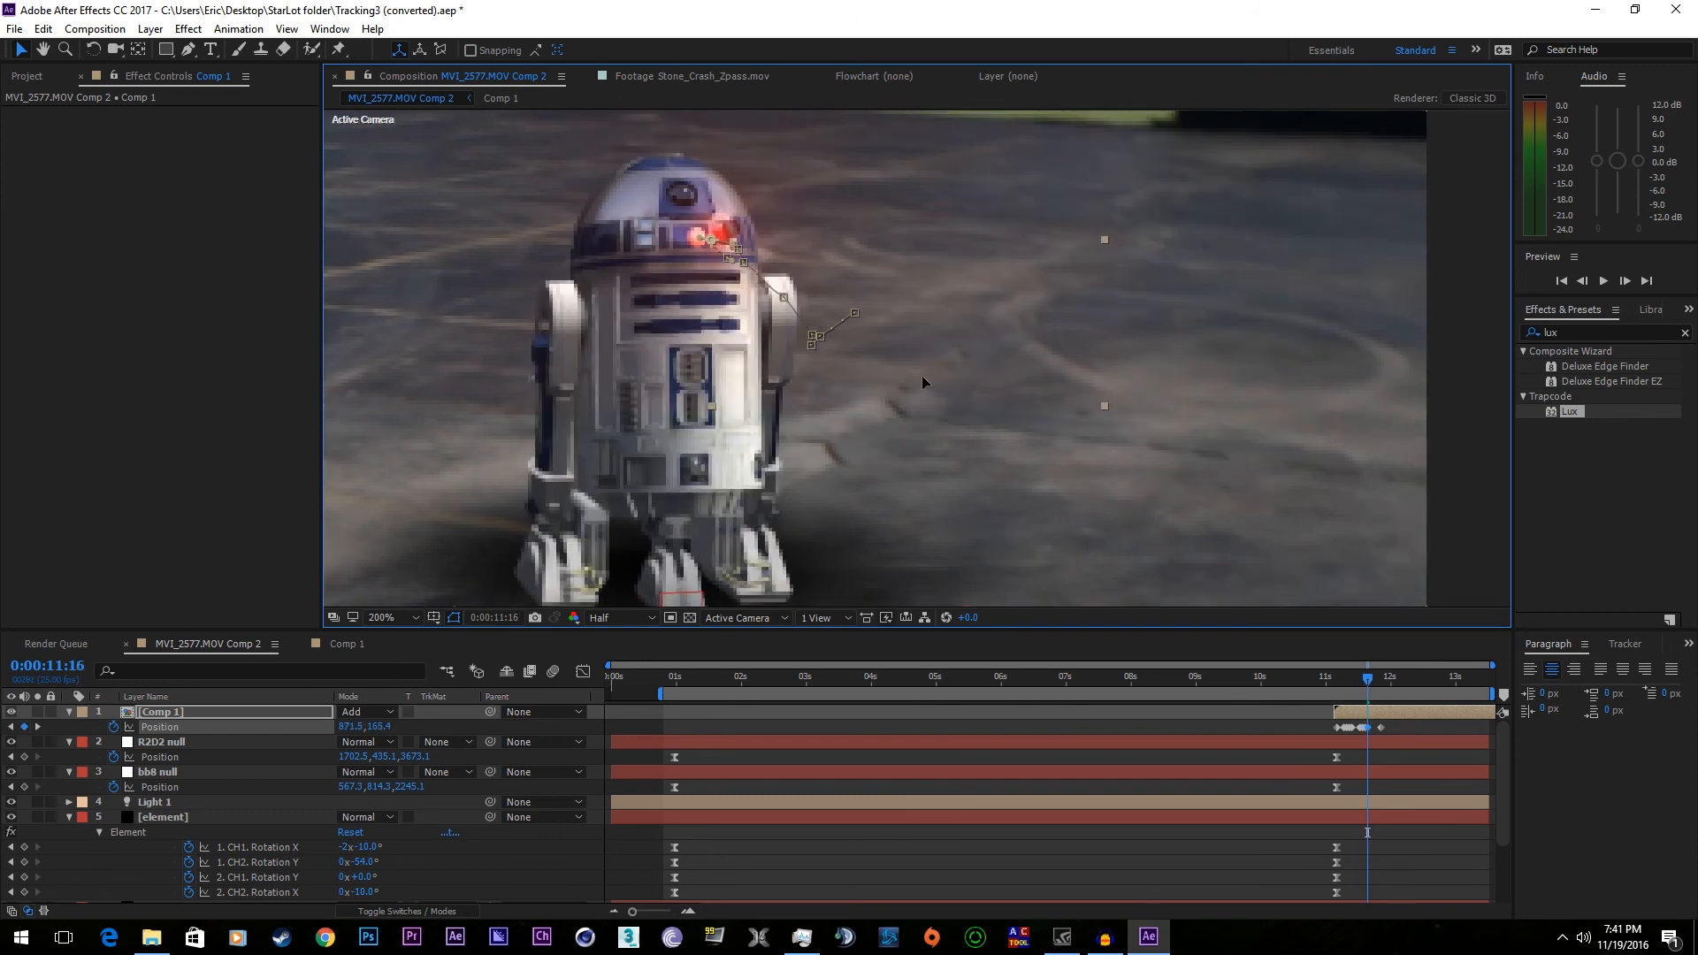
key(Page_Down)
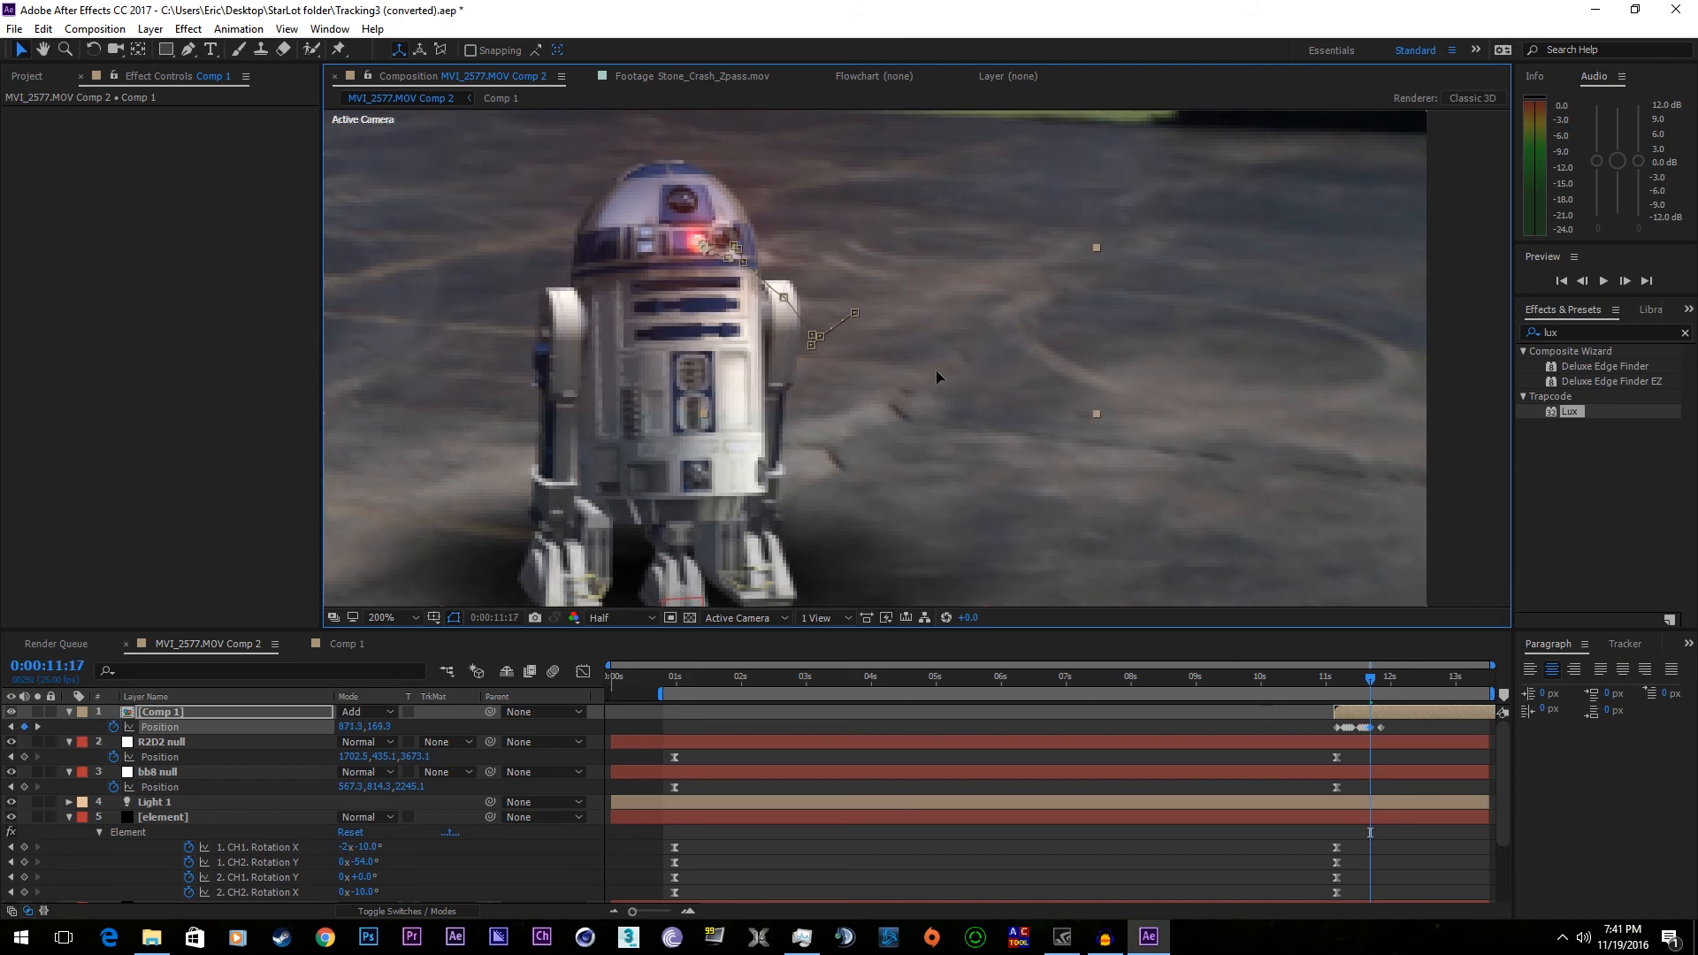
- Continue keyframing Comp 1's position on the frames after 0:00:11:17 through 0:00:11:22 to keep the light on R2D2
key(Page_Down)
key(Page_Down)
key(Page_Down)
key(Page_Down)
key(Page_Down)
key(Page_Down)
key(Page_Down)
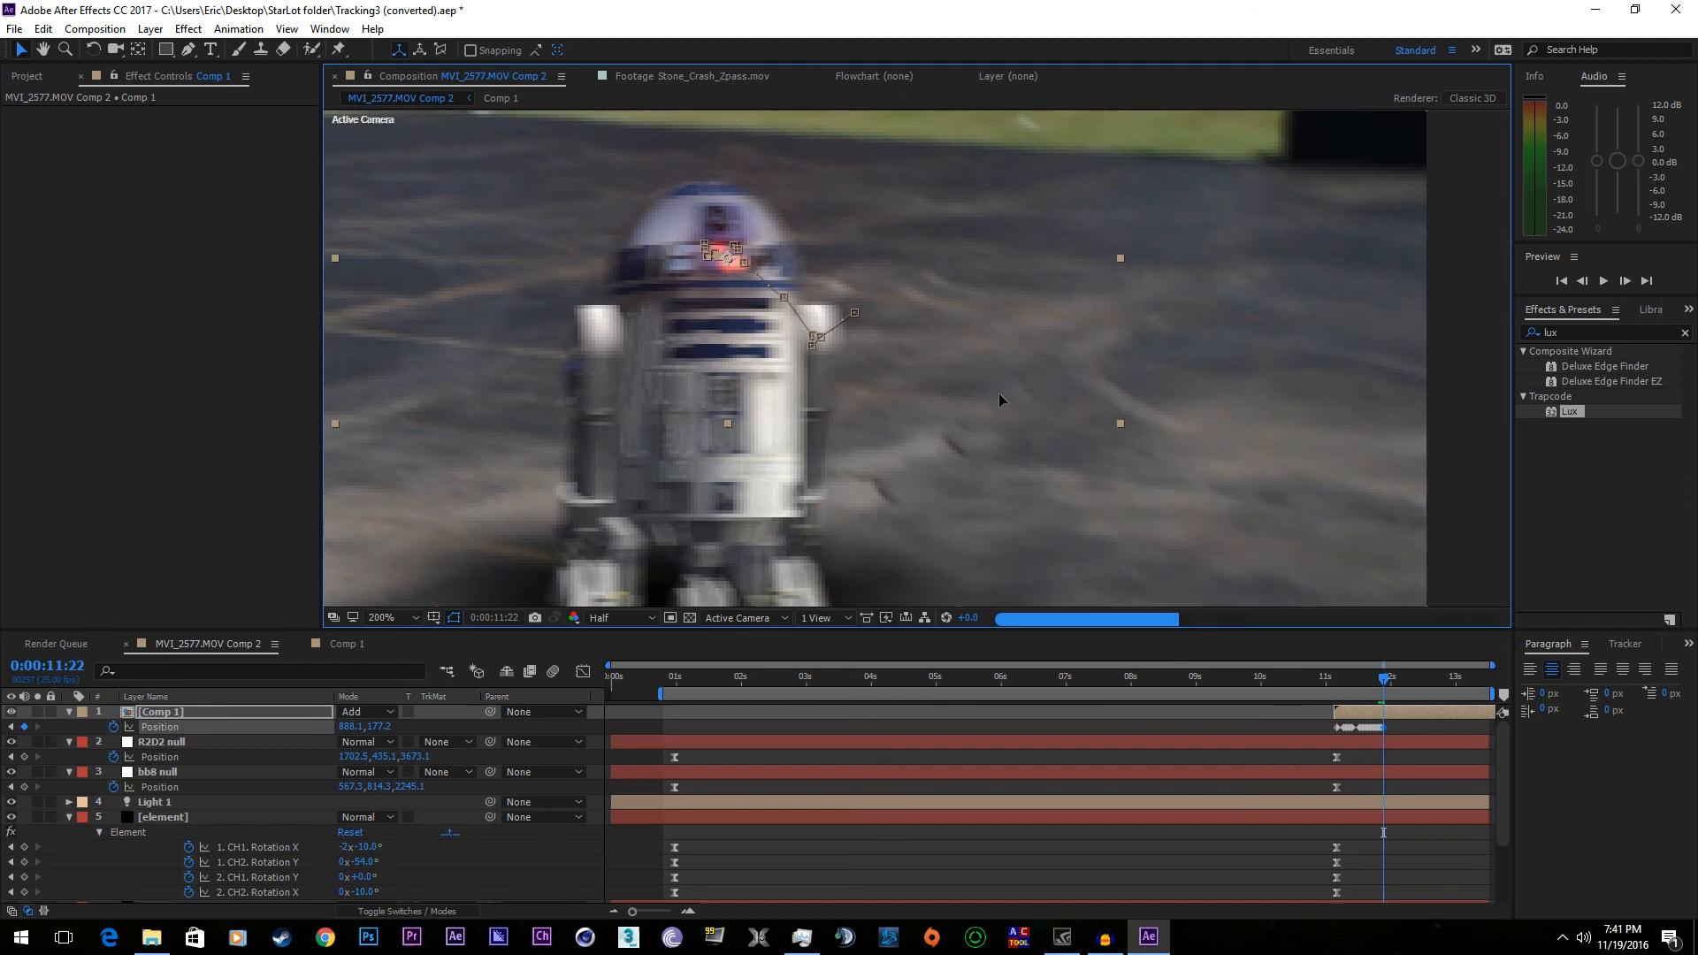
key(Page_Down)
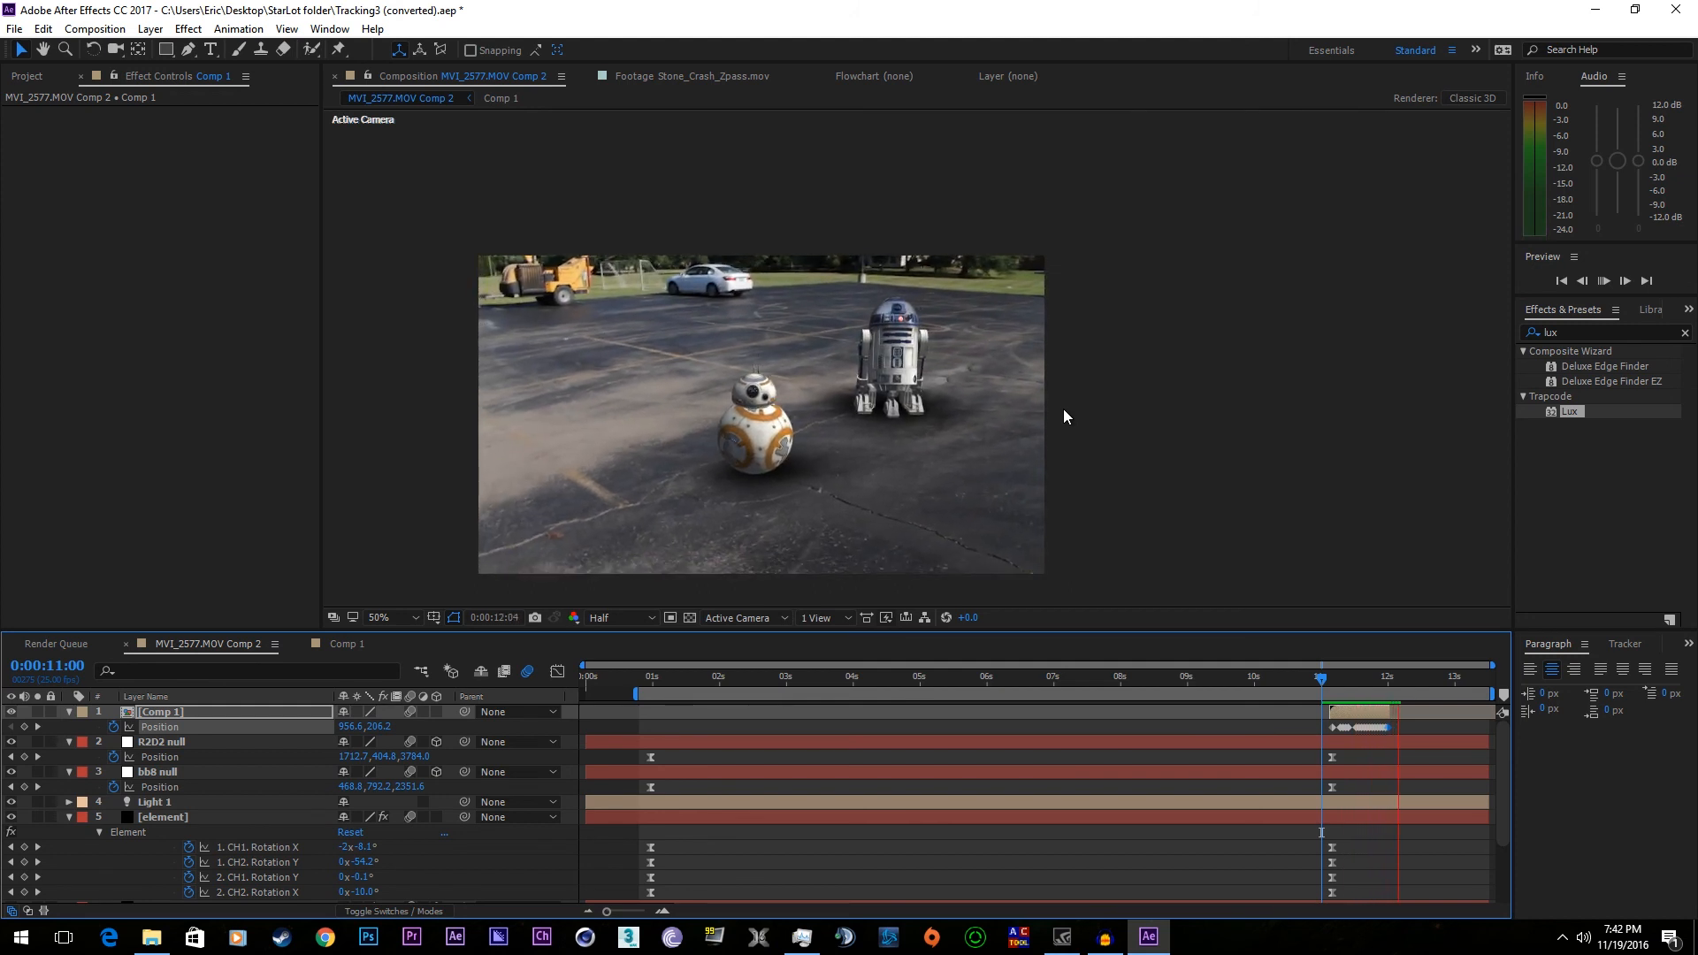
- Stop the preview of the red light and save the project
key(space)
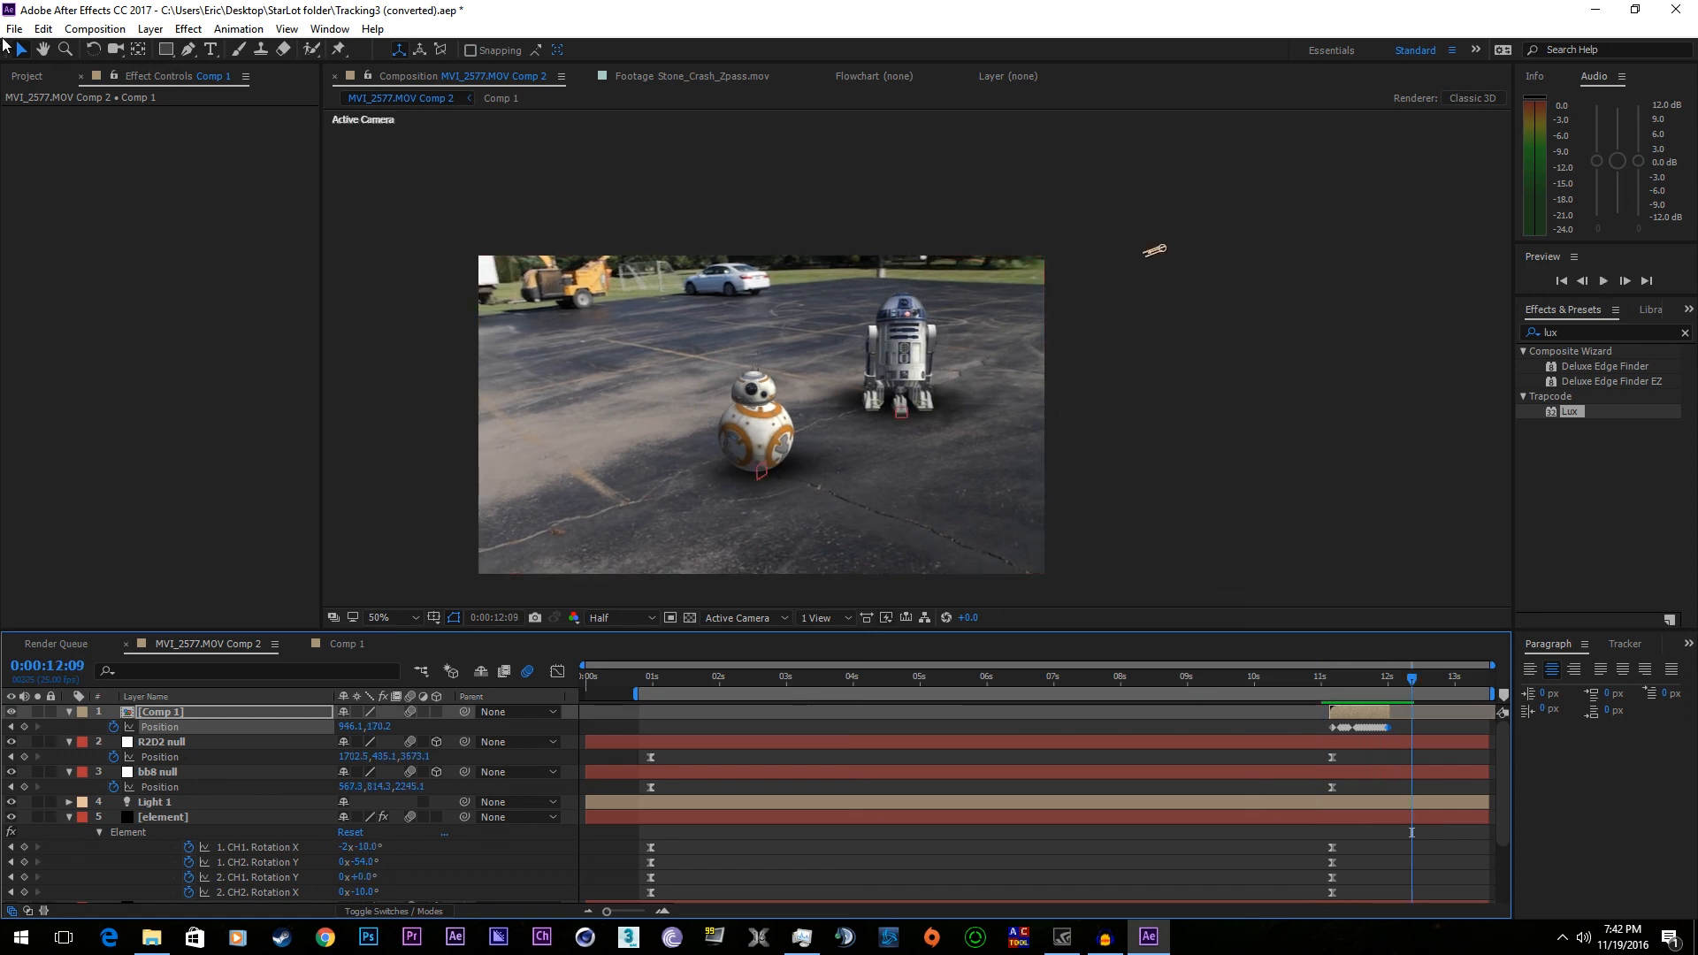
click(14, 29)
click(65, 210)
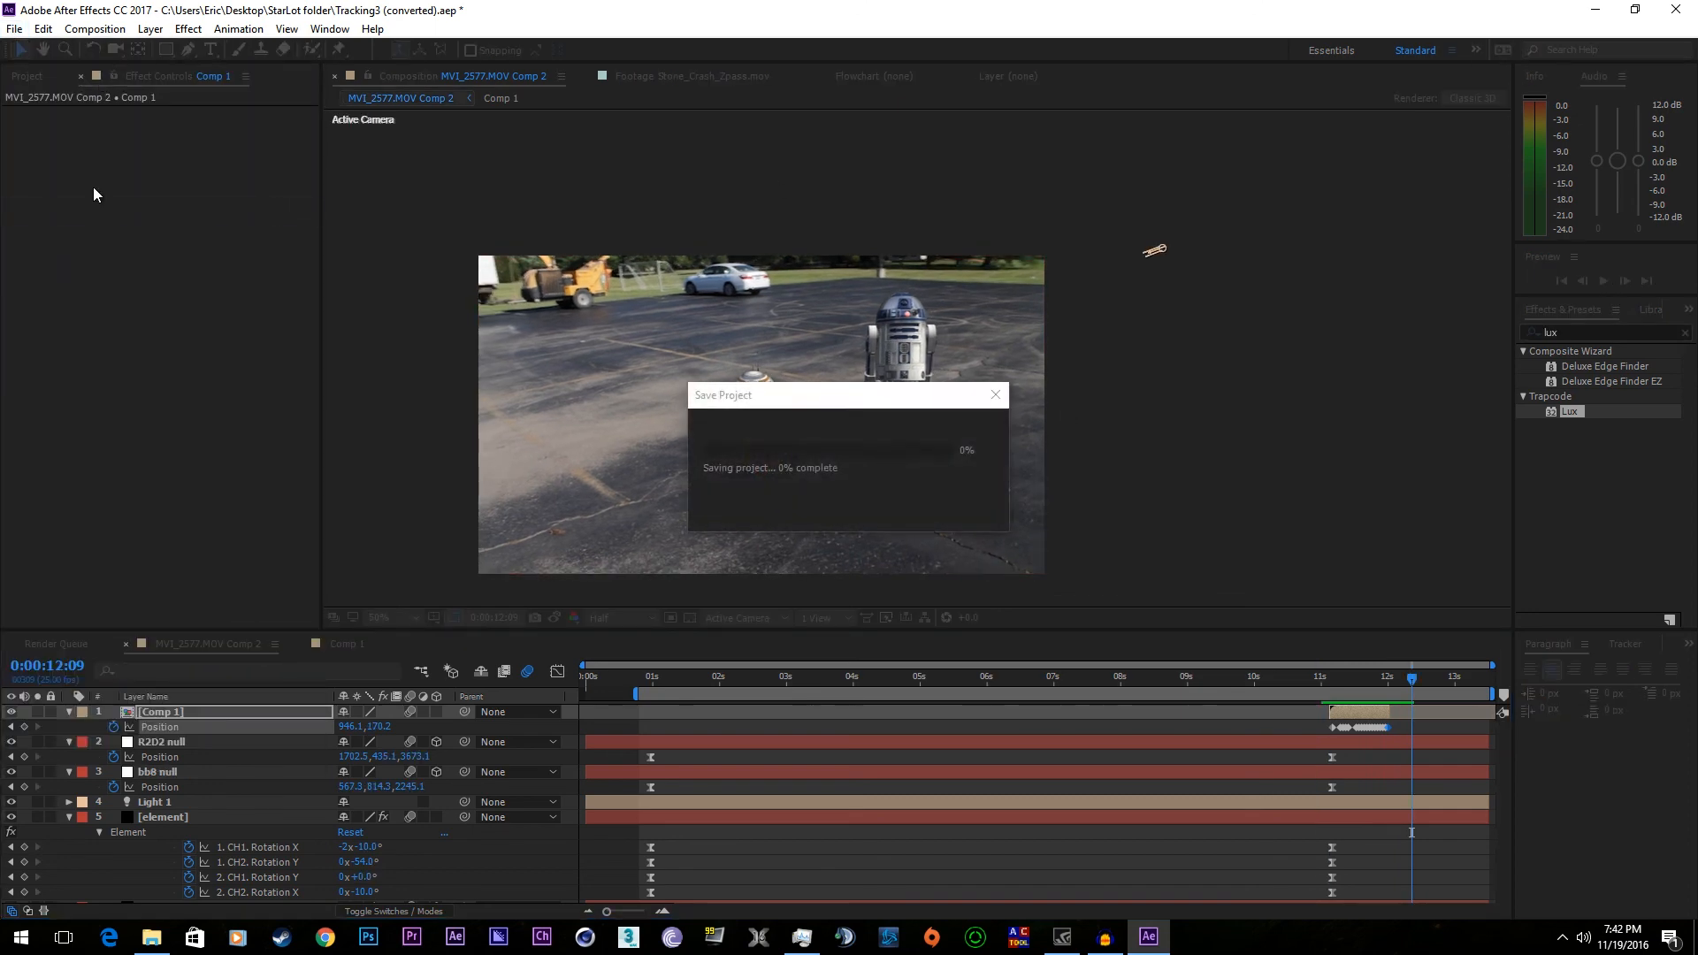
- Add a new adjustment layer above Comp 1
click(150, 28)
mouse_move(250, 50)
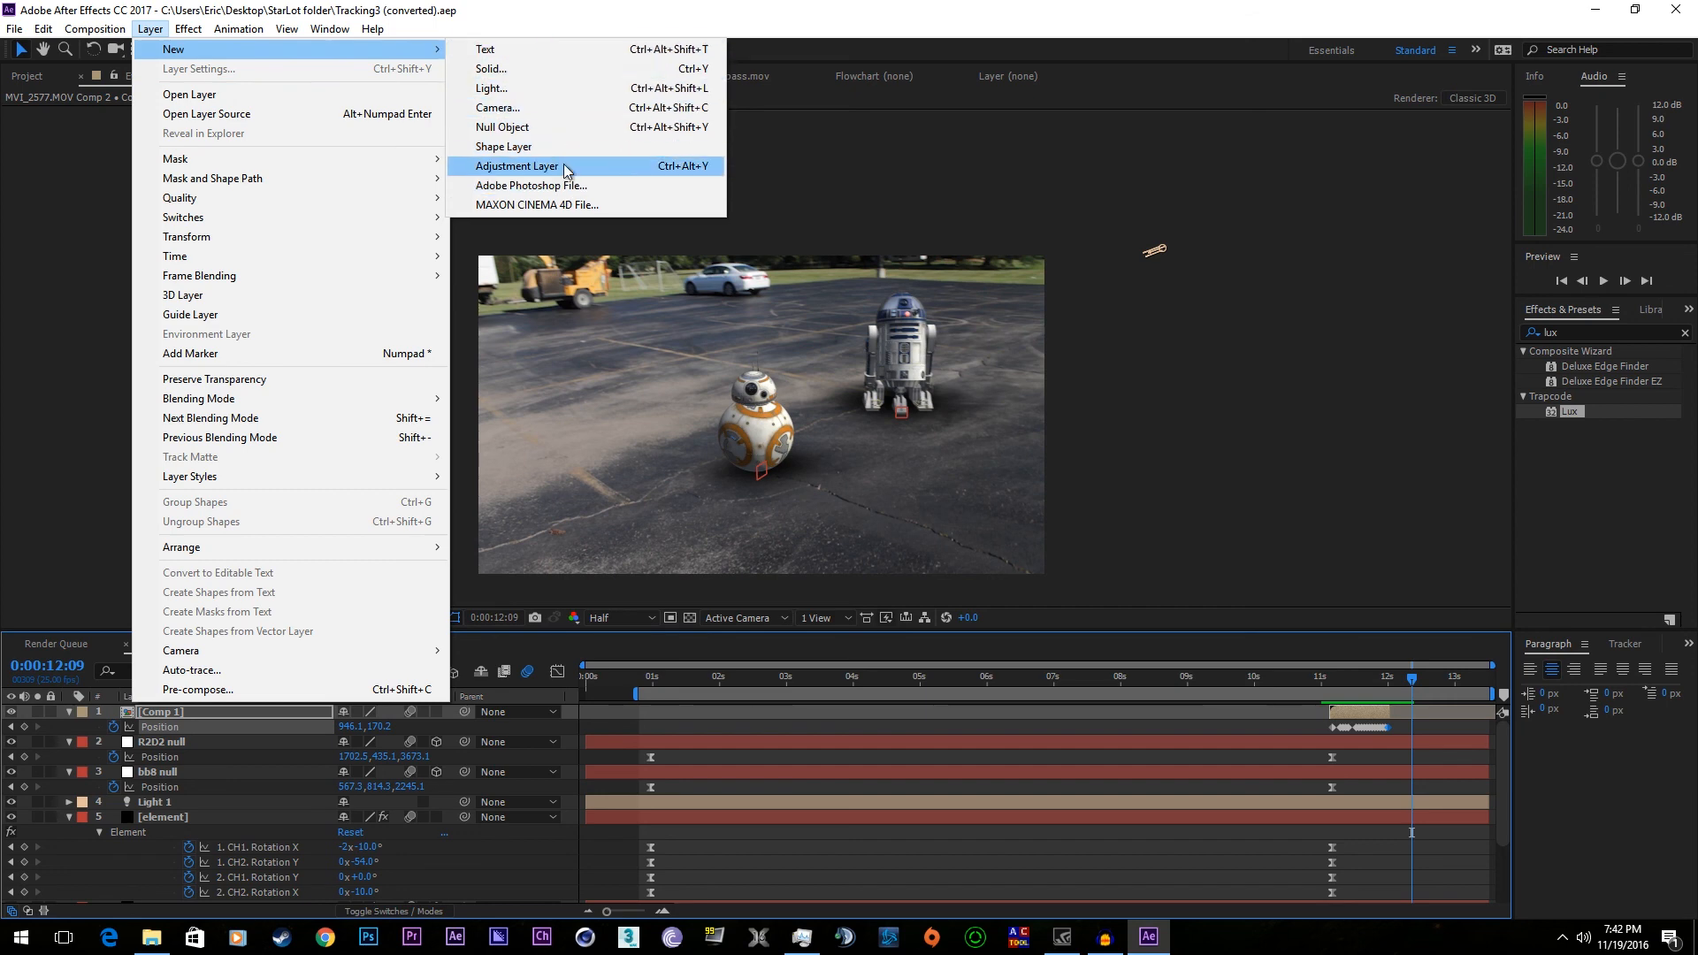
click(521, 165)
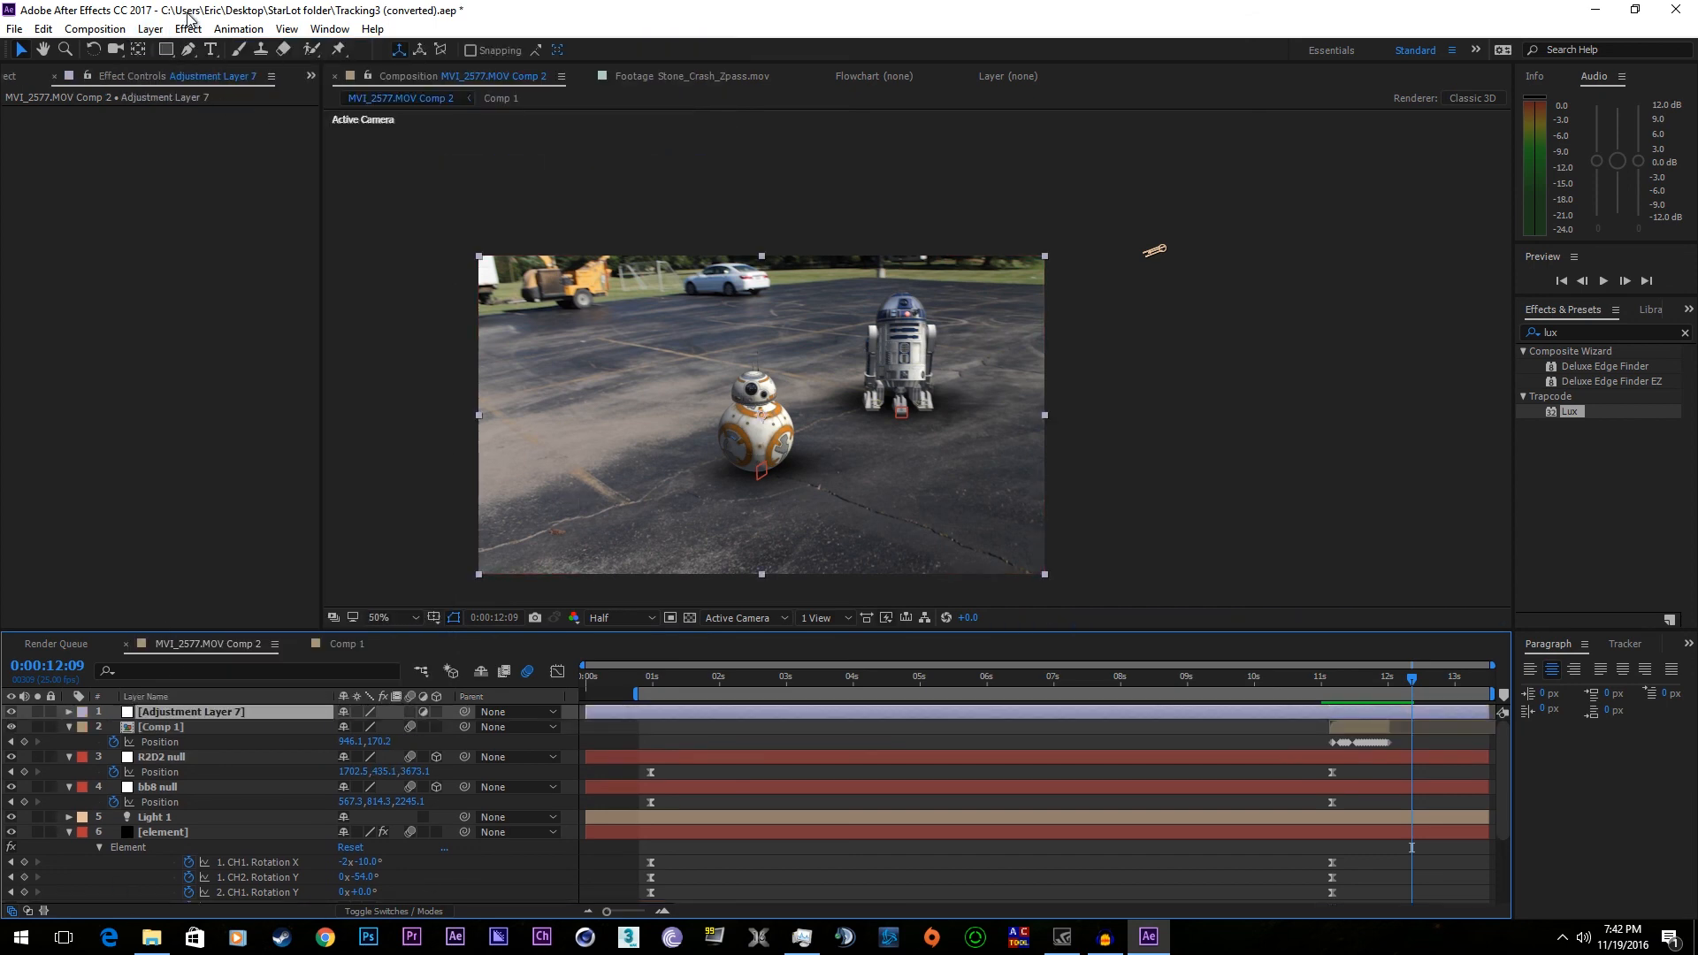
click(189, 28)
mouse_move(284, 347)
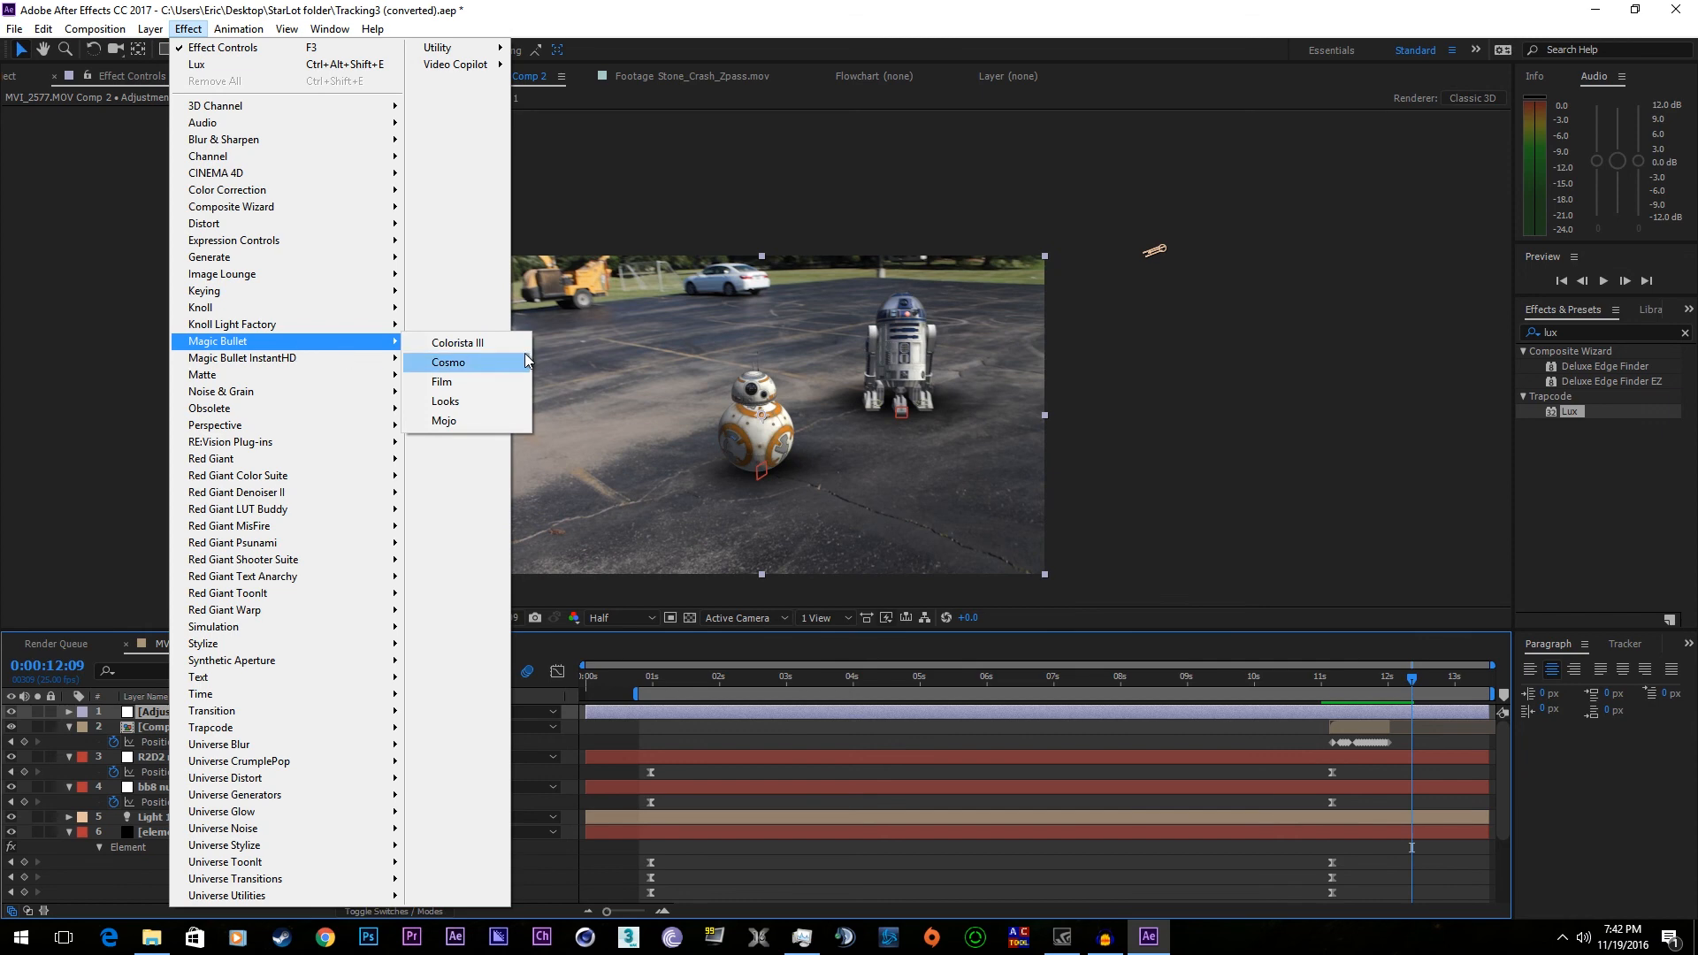
click(491, 389)
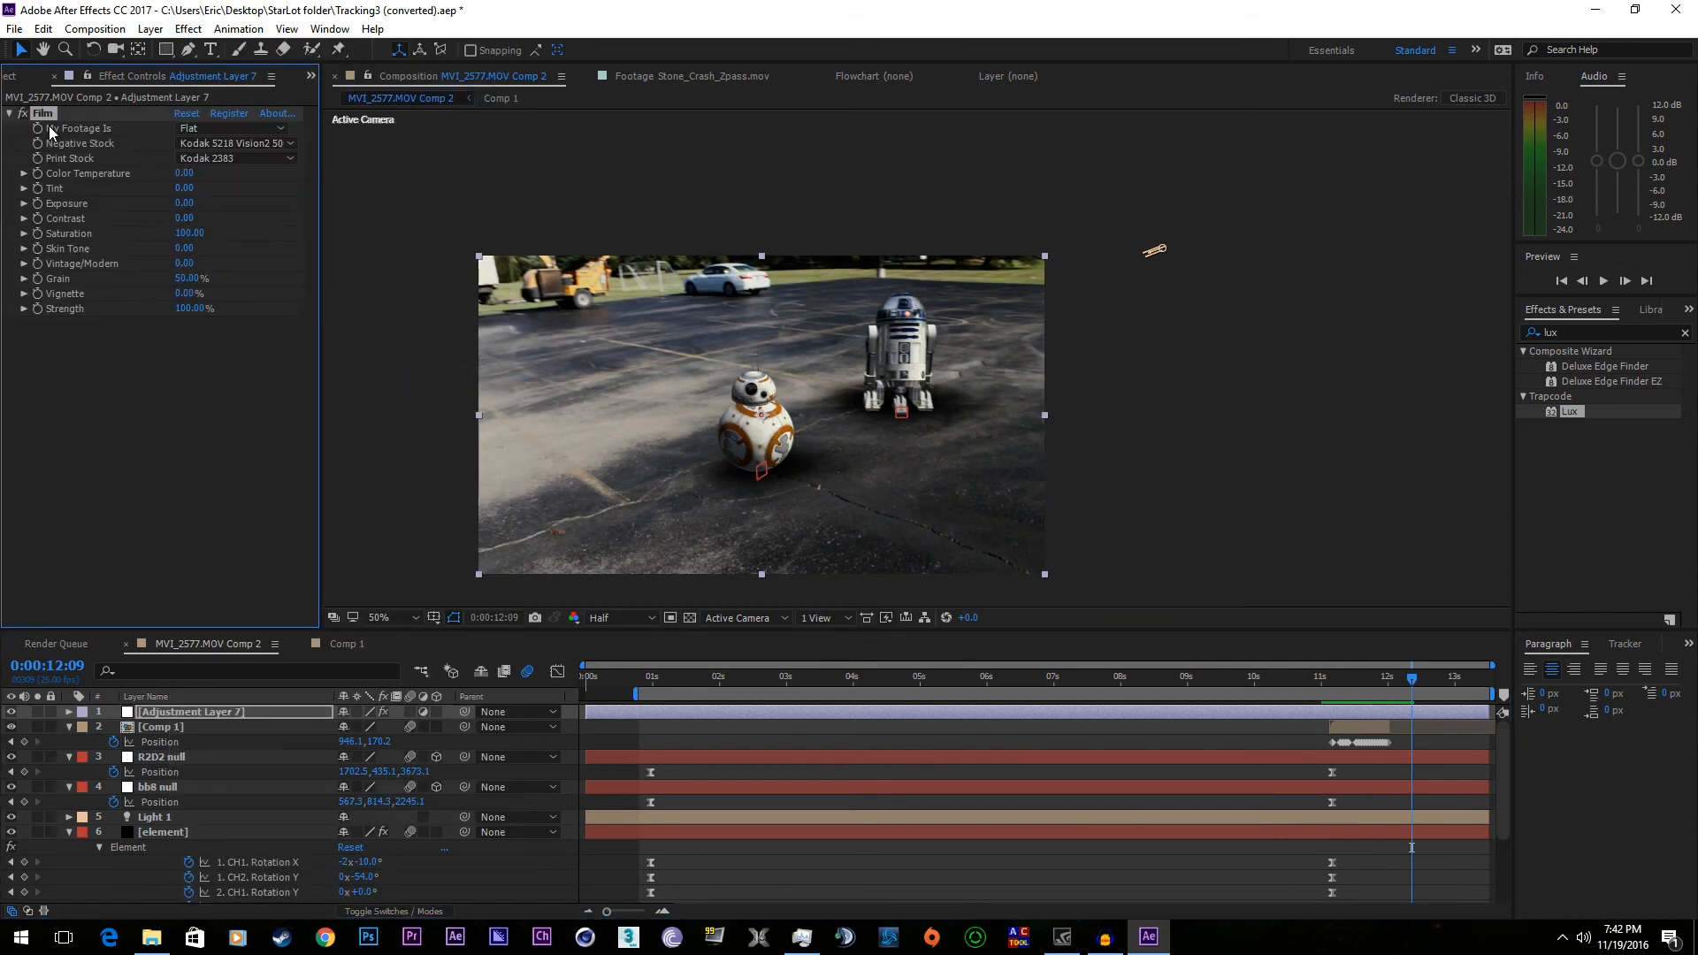
key(Delete)
- Apply the Magic Bullet Looks effect to the adjustment layer and open its look editor
click(188, 28)
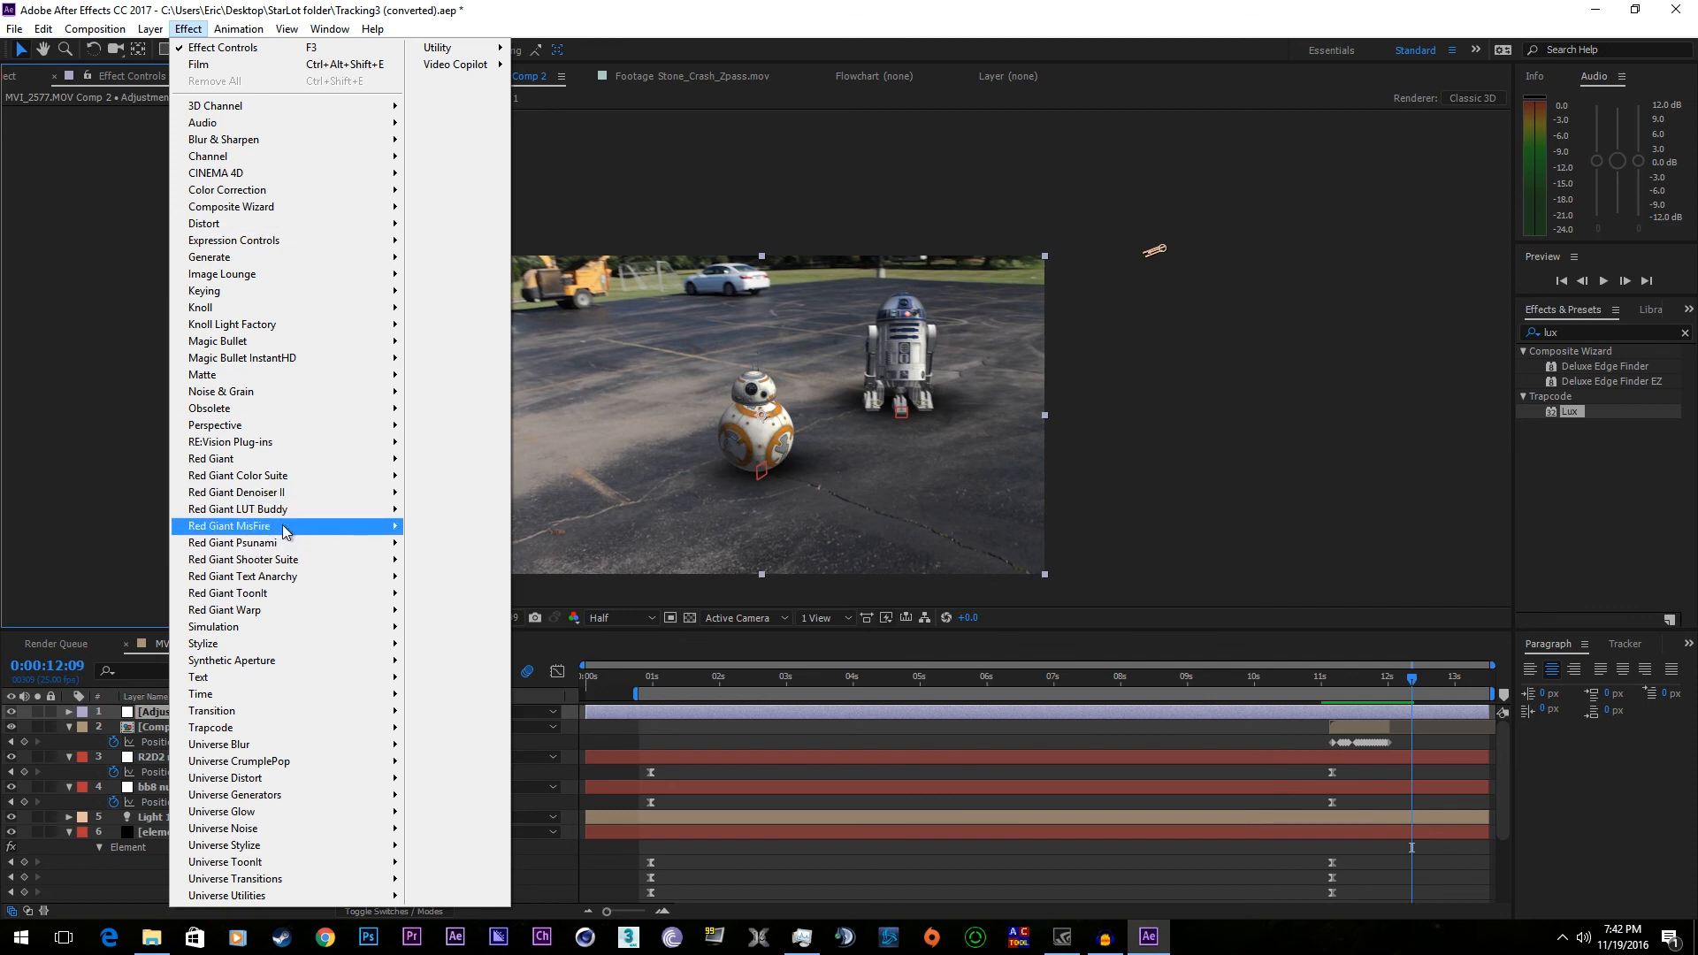
click(469, 405)
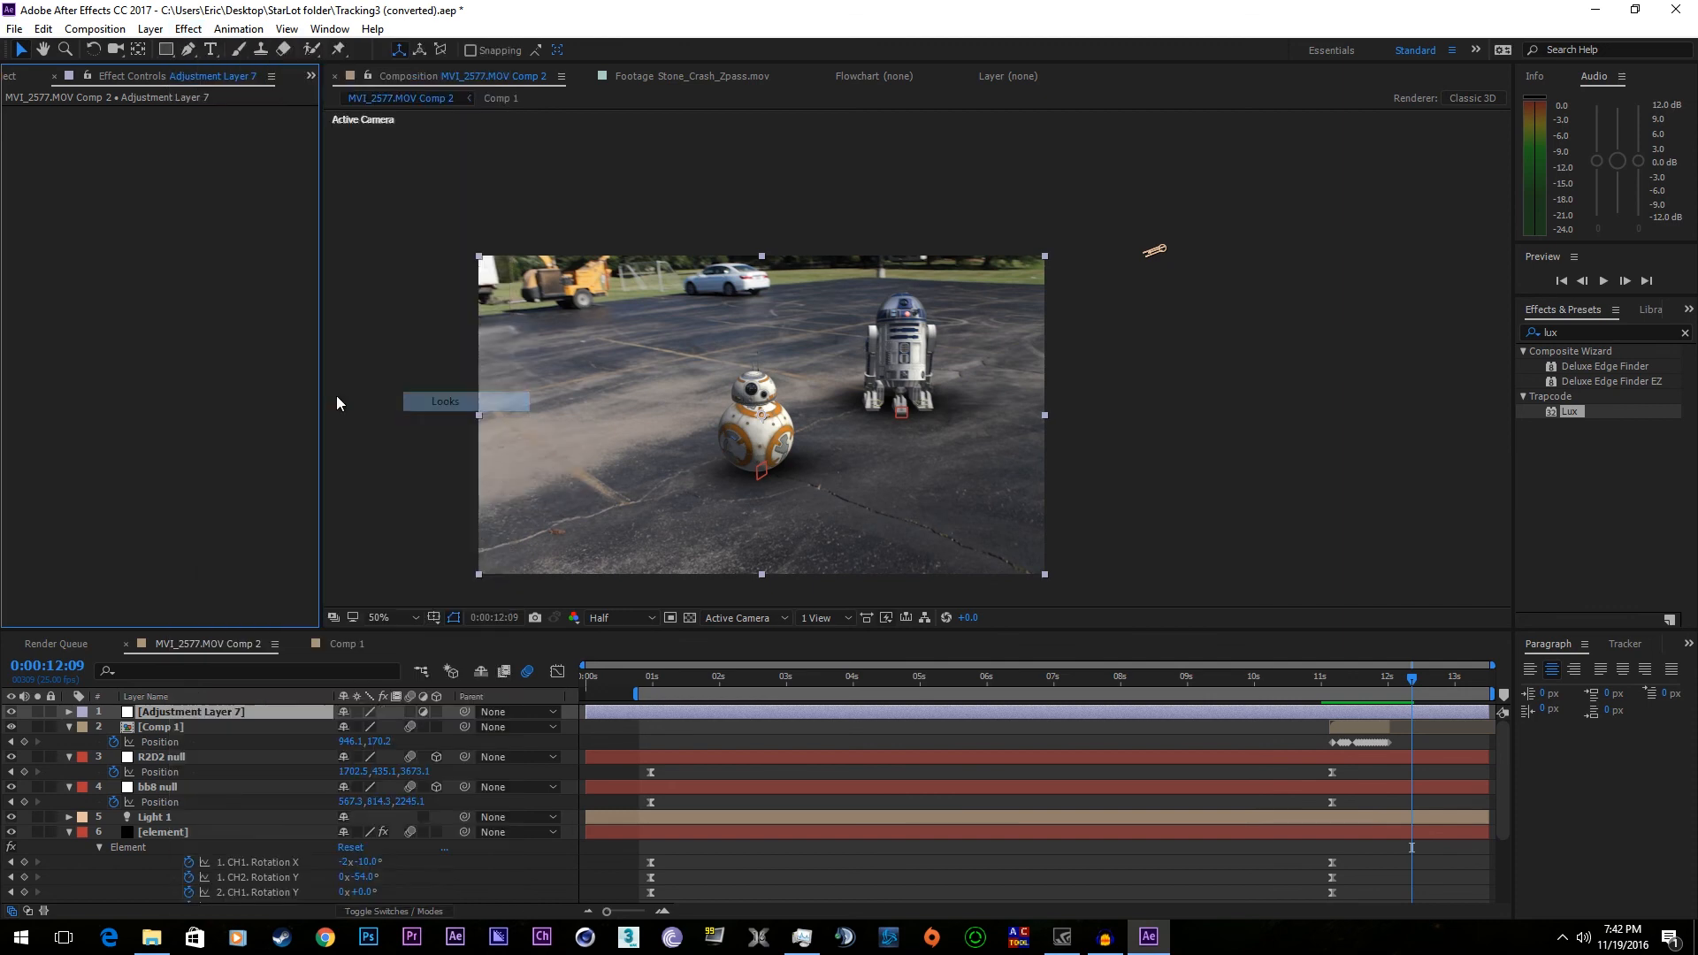
click(63, 160)
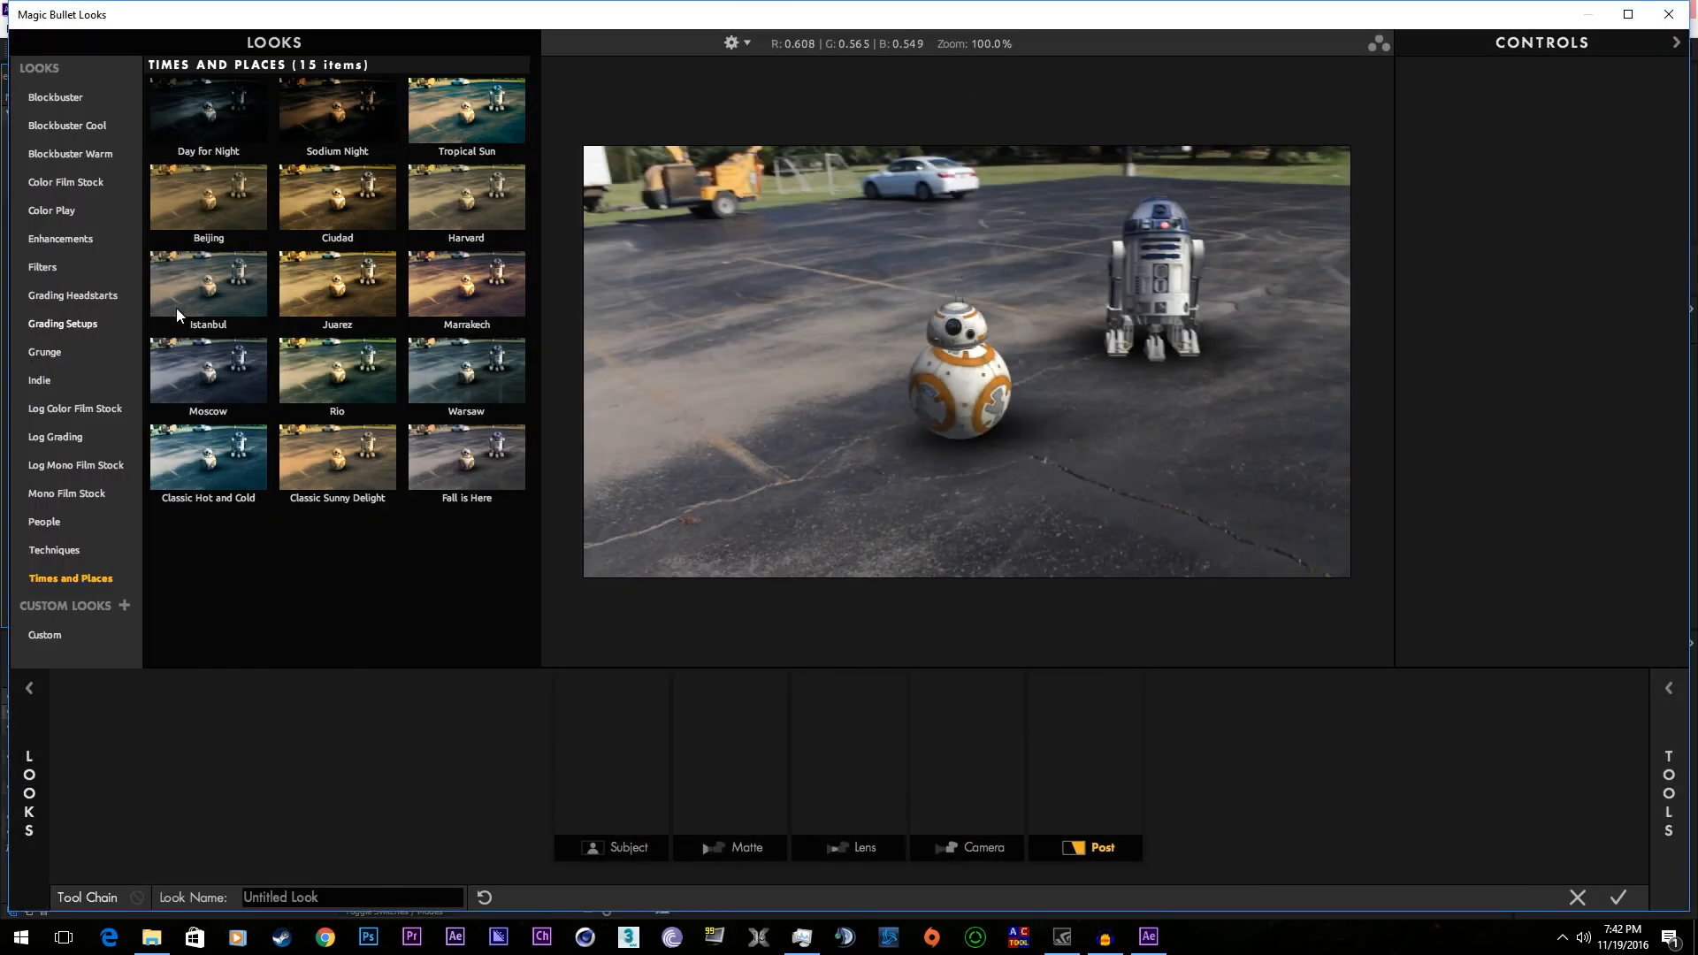
- Try the Fall is Here, Classic Sunny Delight, Juarez, Rio and Moscow looks, and browse the Color Play looks
click(464, 443)
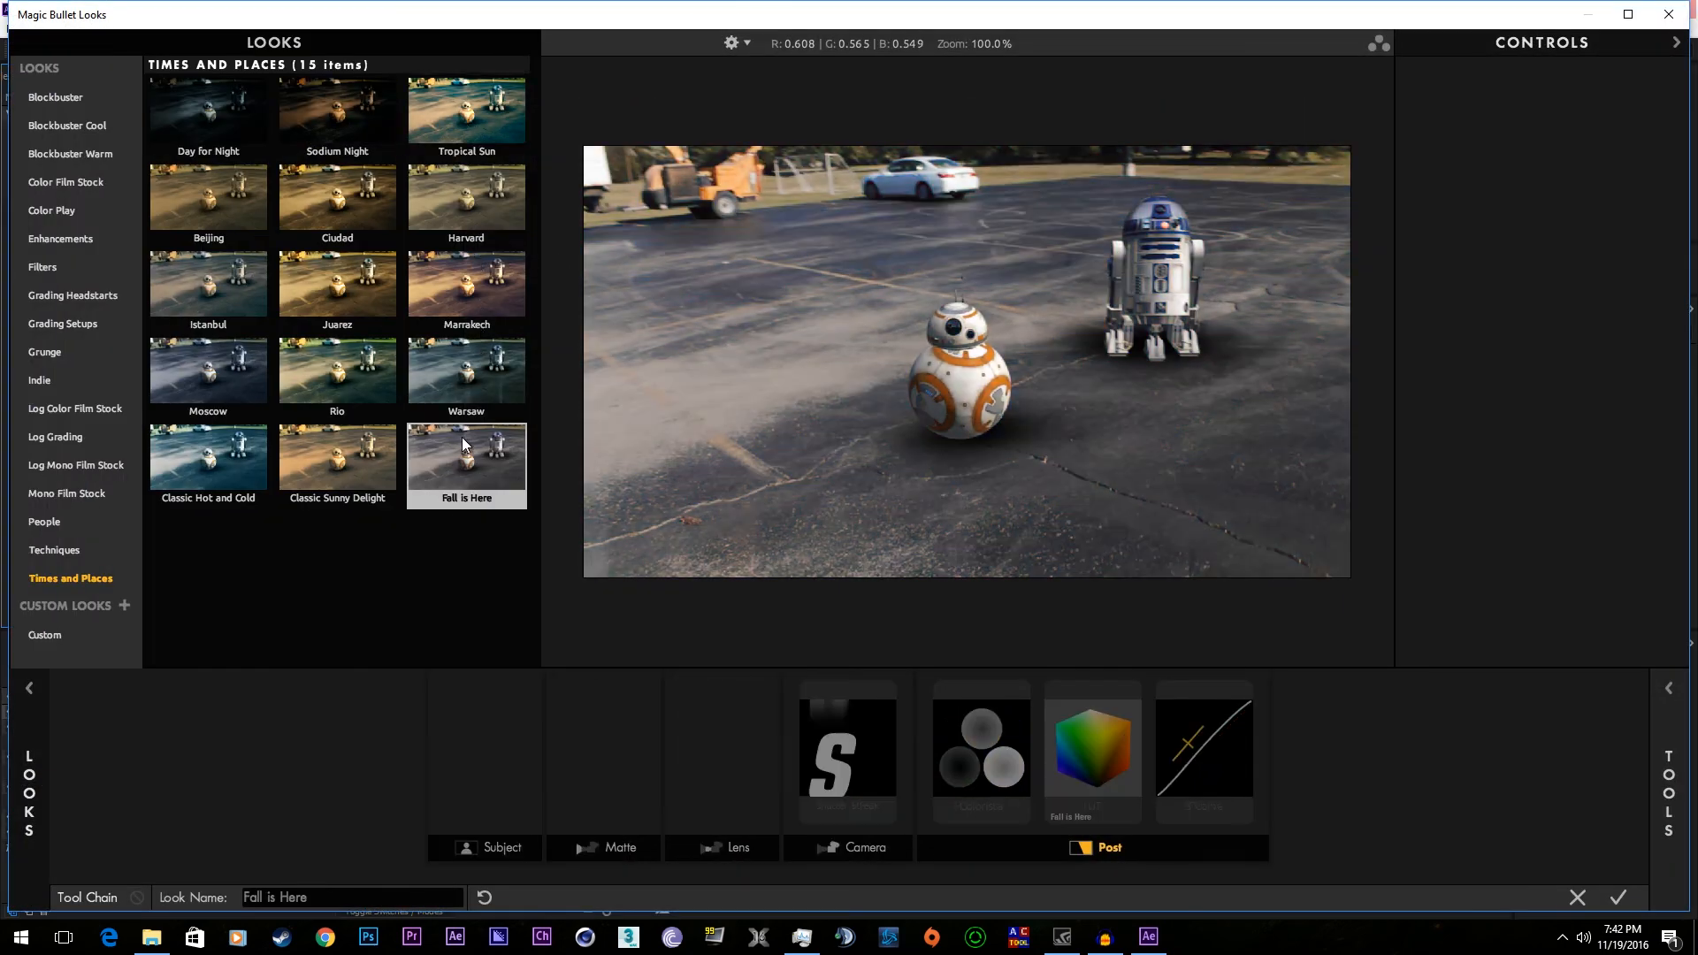
click(289, 465)
click(358, 306)
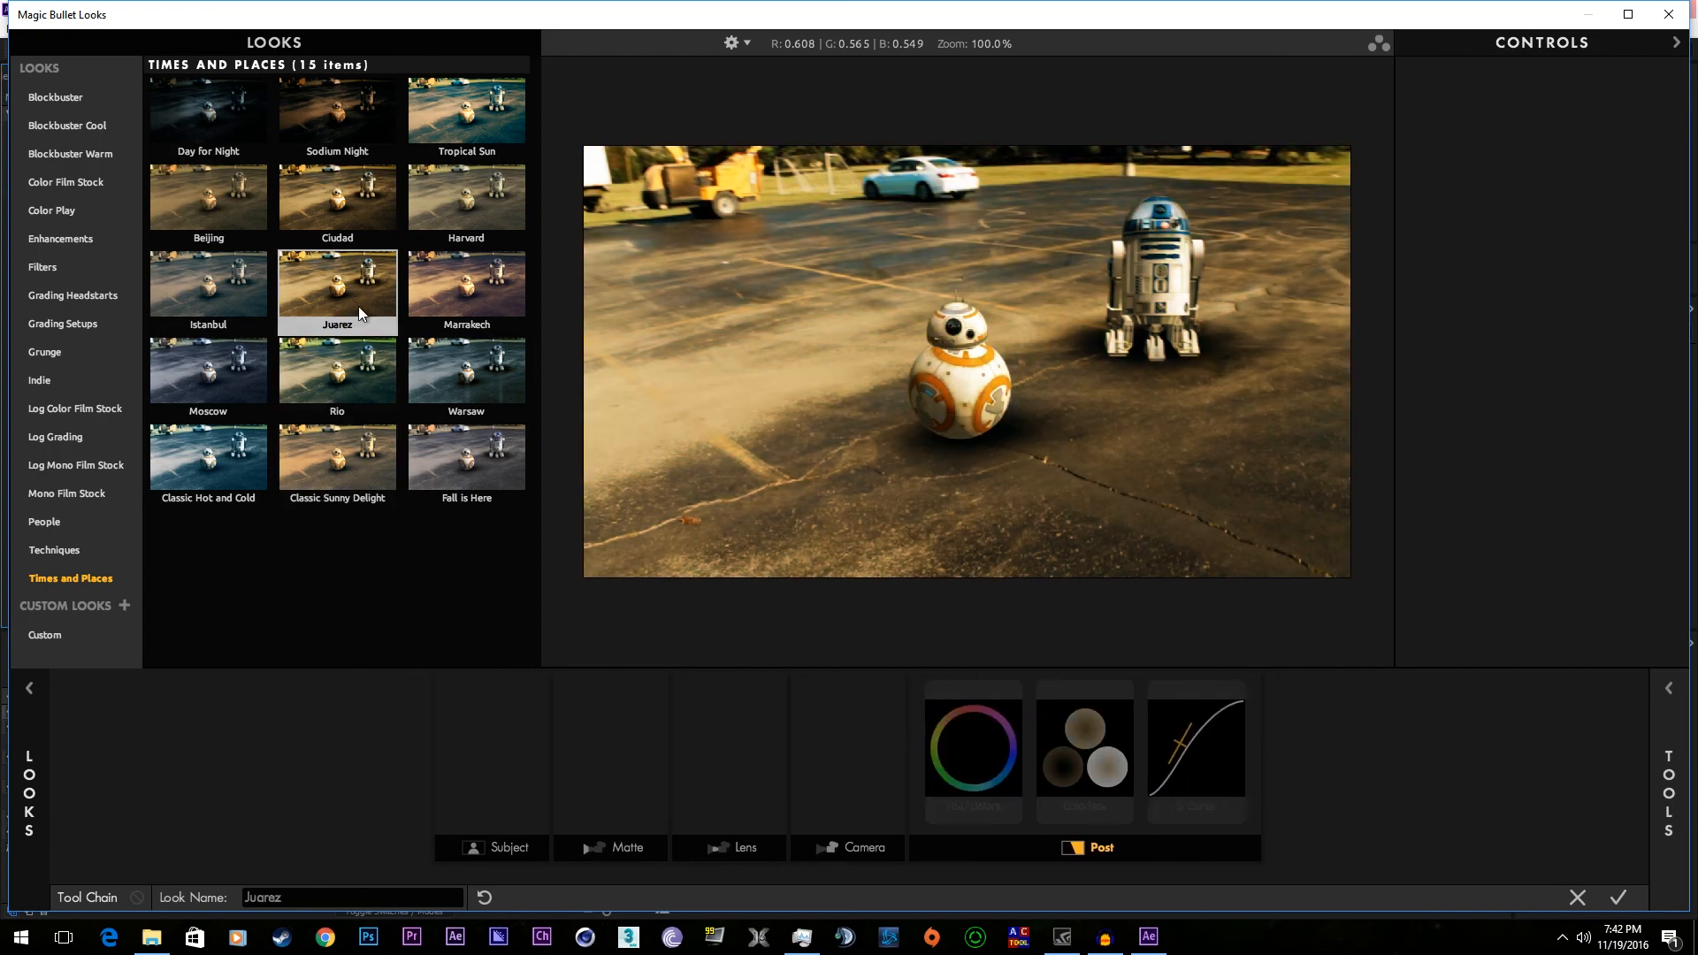
click(317, 372)
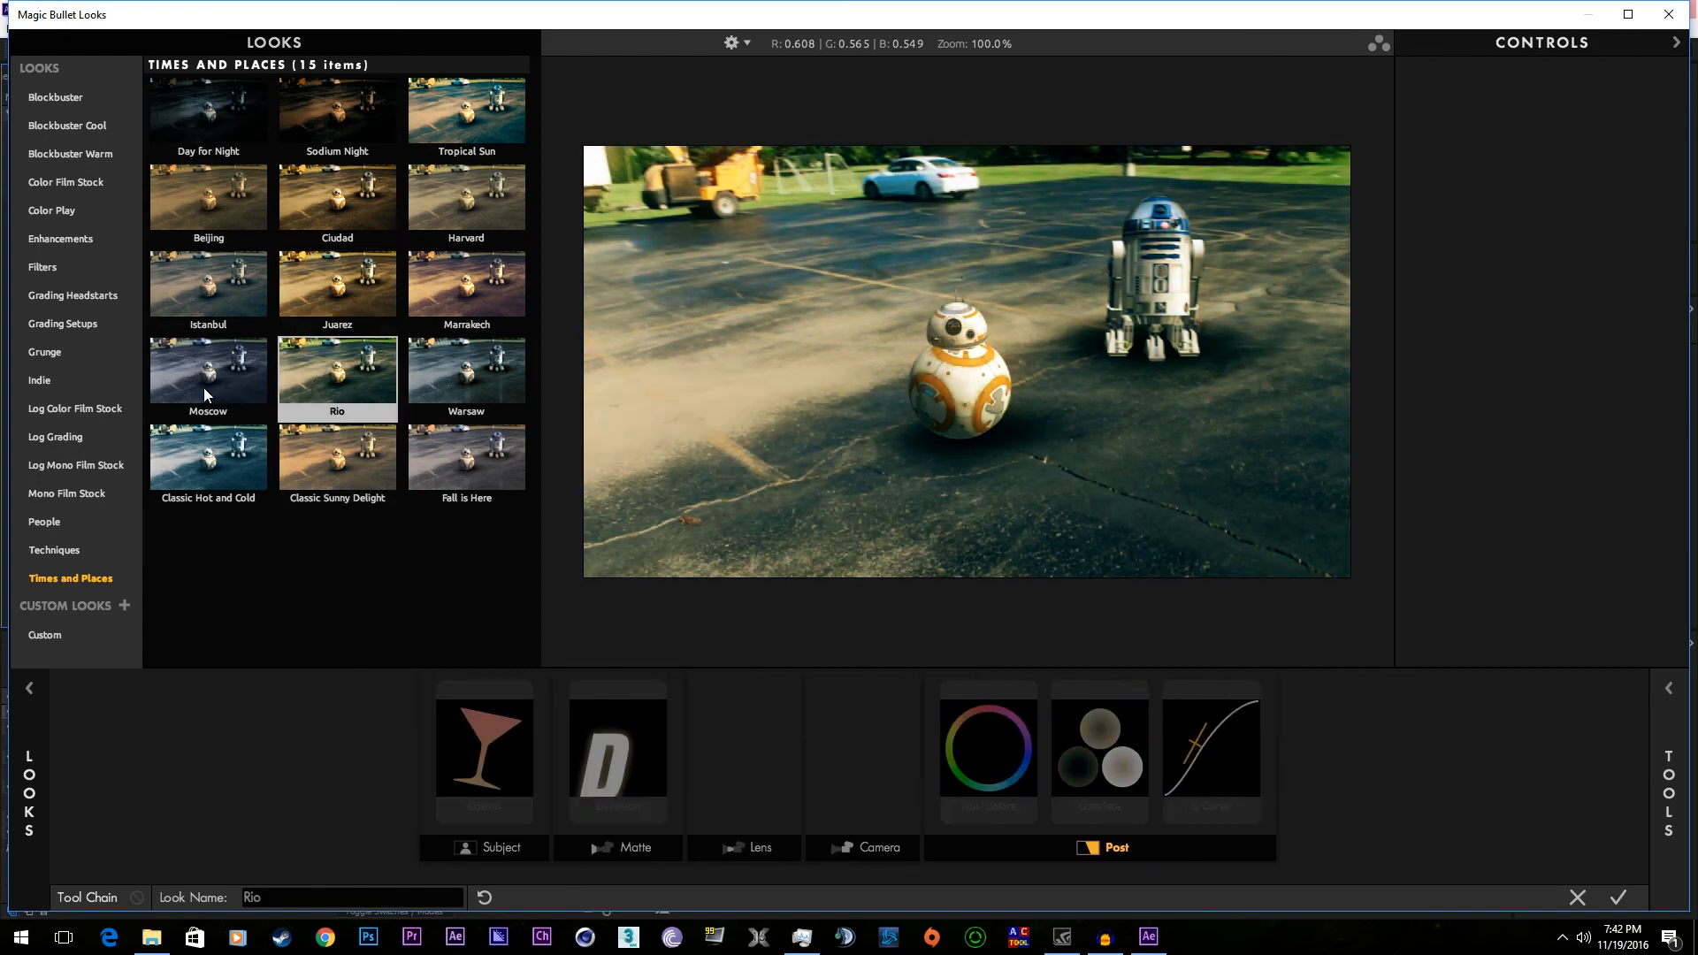
click(155, 396)
click(321, 408)
click(176, 394)
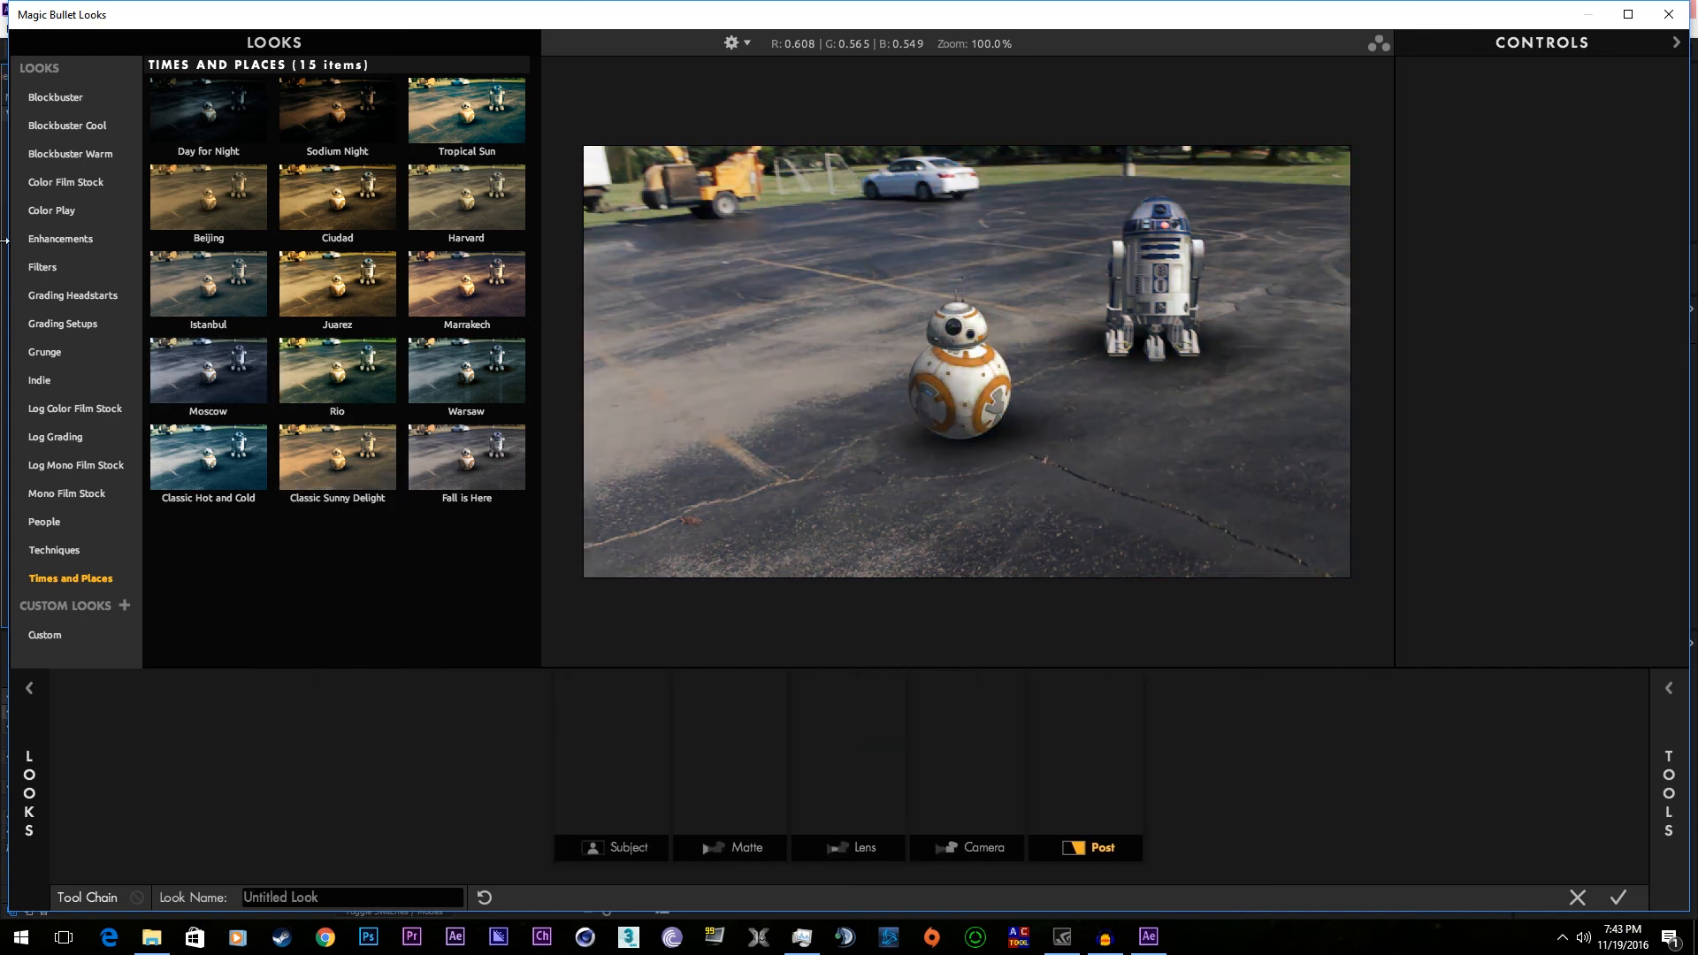
click(55, 210)
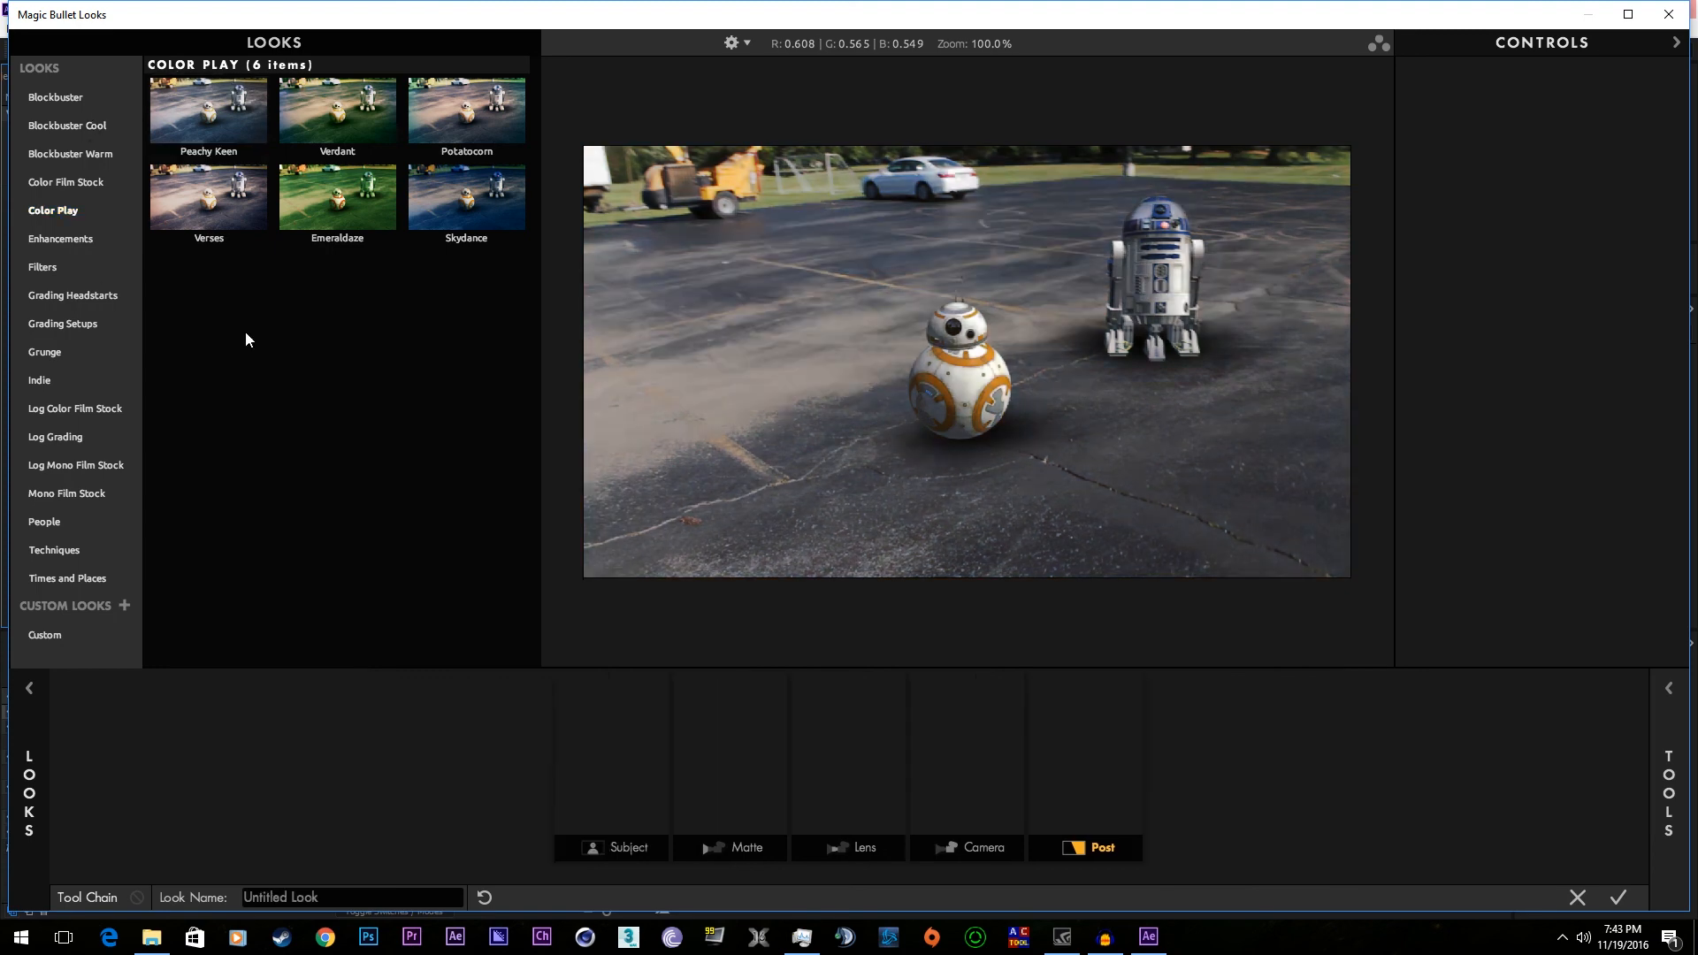
- Add the Chromatic Aberration tool to the Post stage of the tool chain
click(1668, 793)
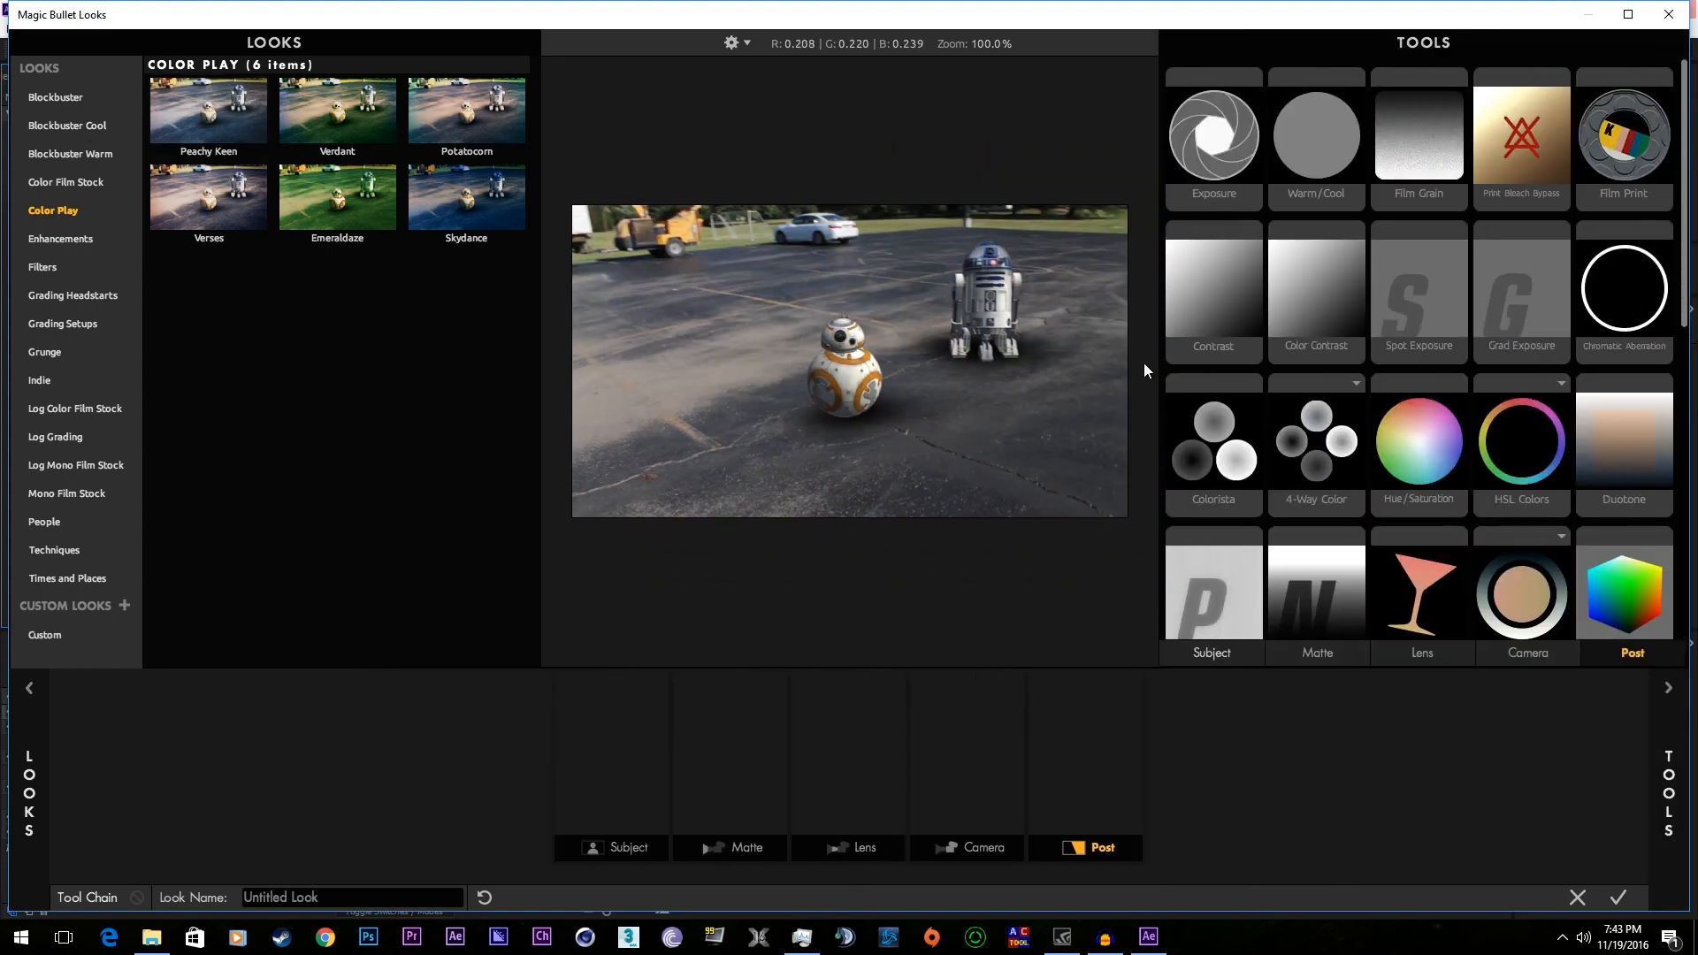
drag(1591, 327, 924, 799)
click(1669, 778)
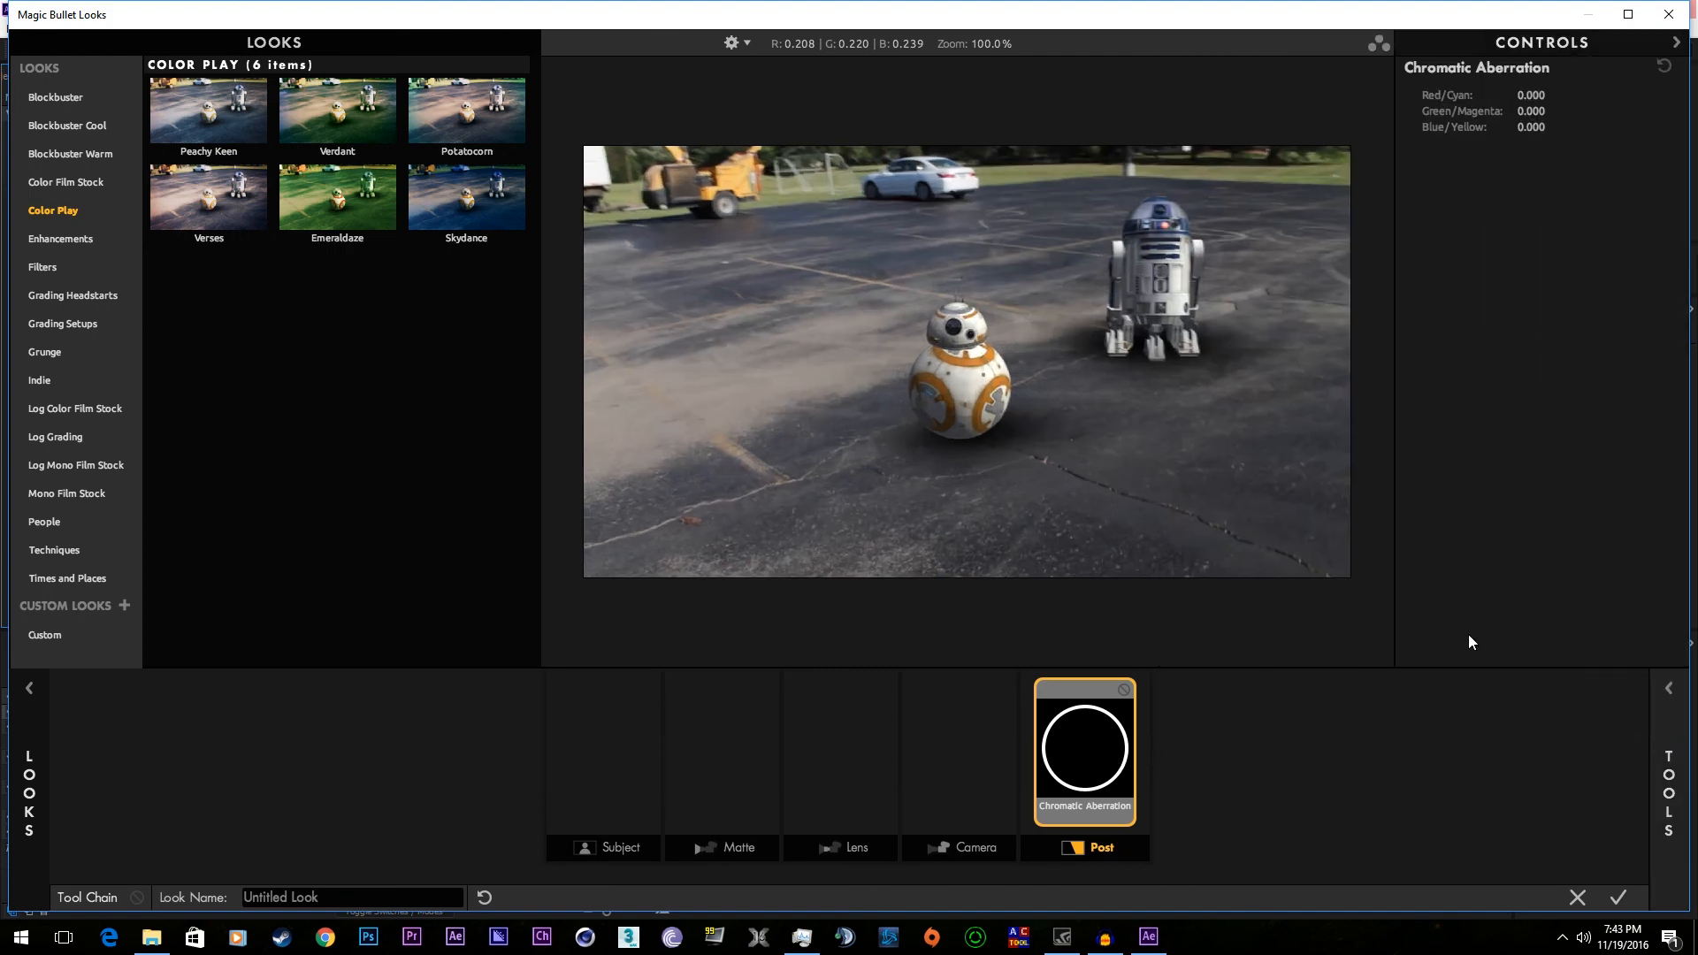
- Set the chromatic aberration's Red/Cyan to -0.250 and Blue/Yellow to +0.250
click(1532, 93)
text(-0)
text(.25)
key(Return)
click(1532, 129)
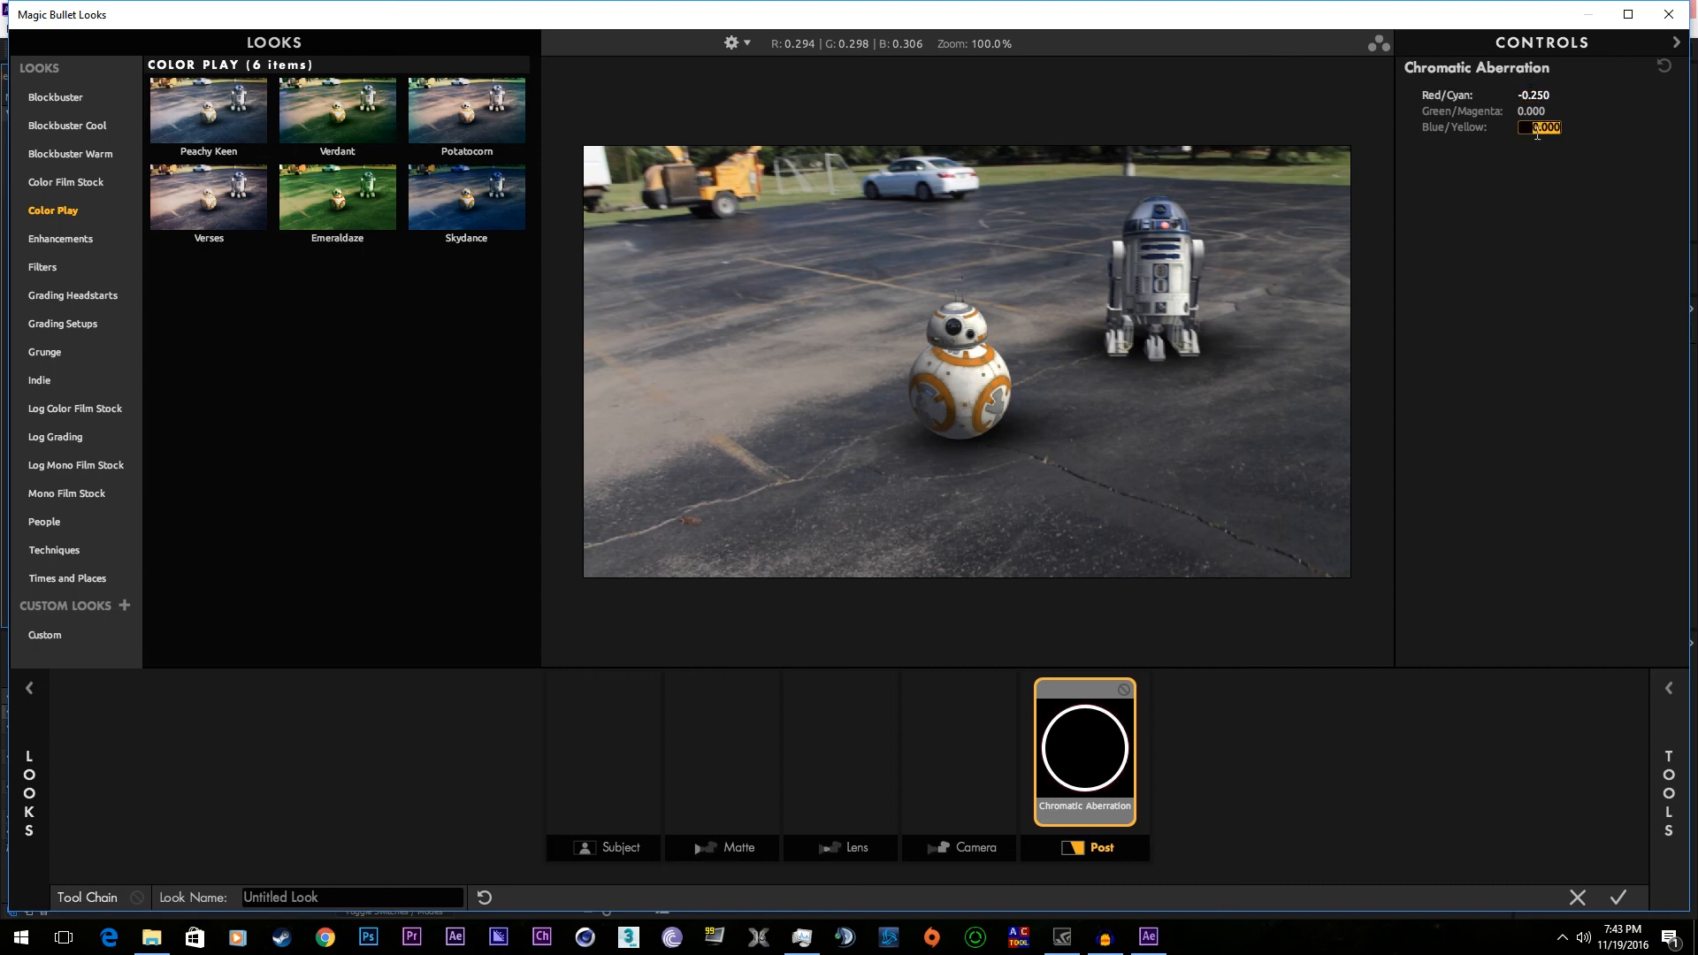
text(.25)
key(Return)
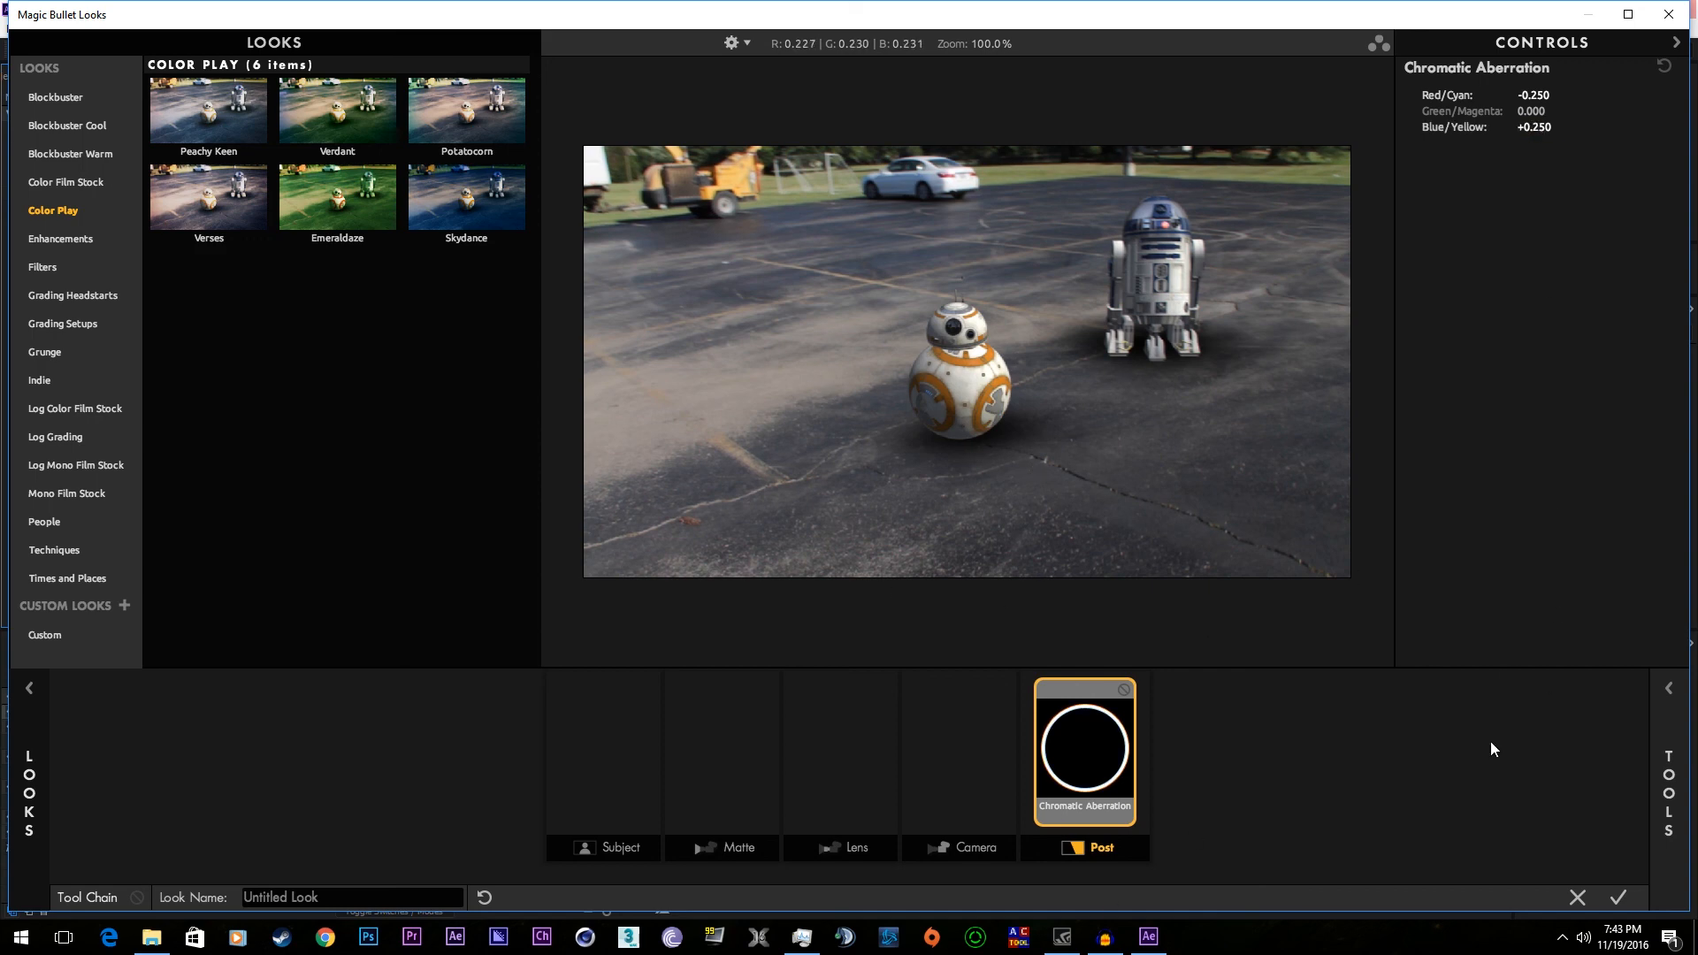
- Add the Mojo tool to the Post stage, set its Mojo amount to 20.60% and increase Warm It
click(1663, 734)
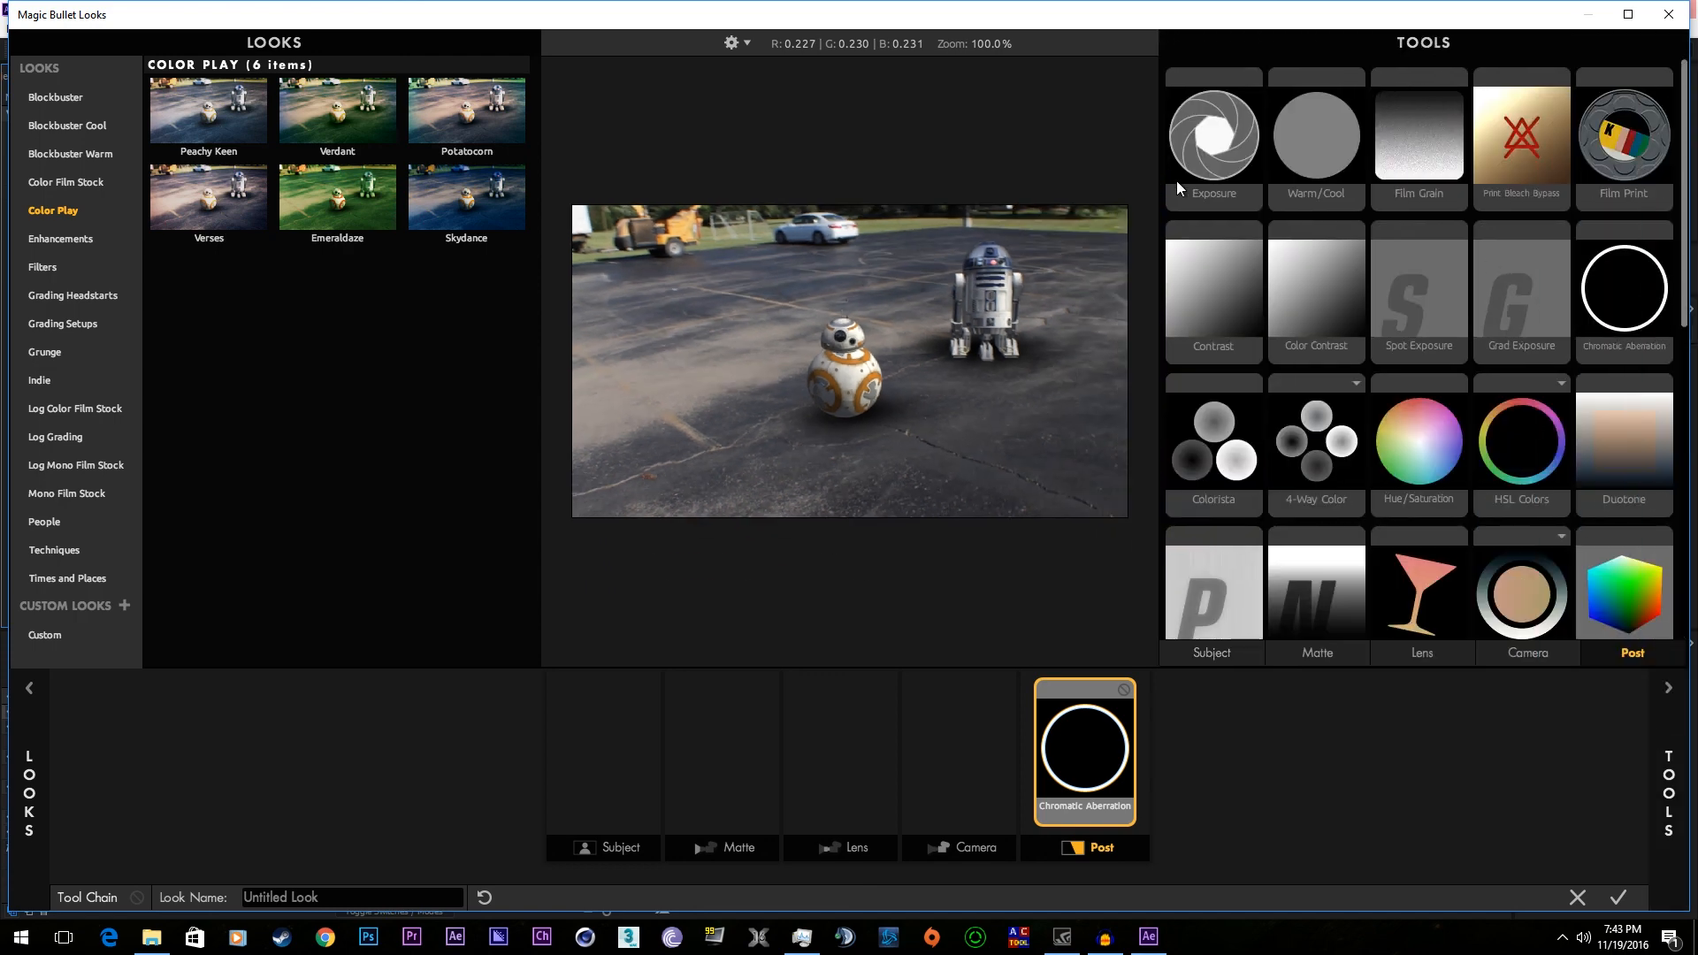
scroll(1487, 239, down, 3)
drag(1521, 389, 959, 748)
click(1672, 736)
drag(1503, 96, 1498, 95)
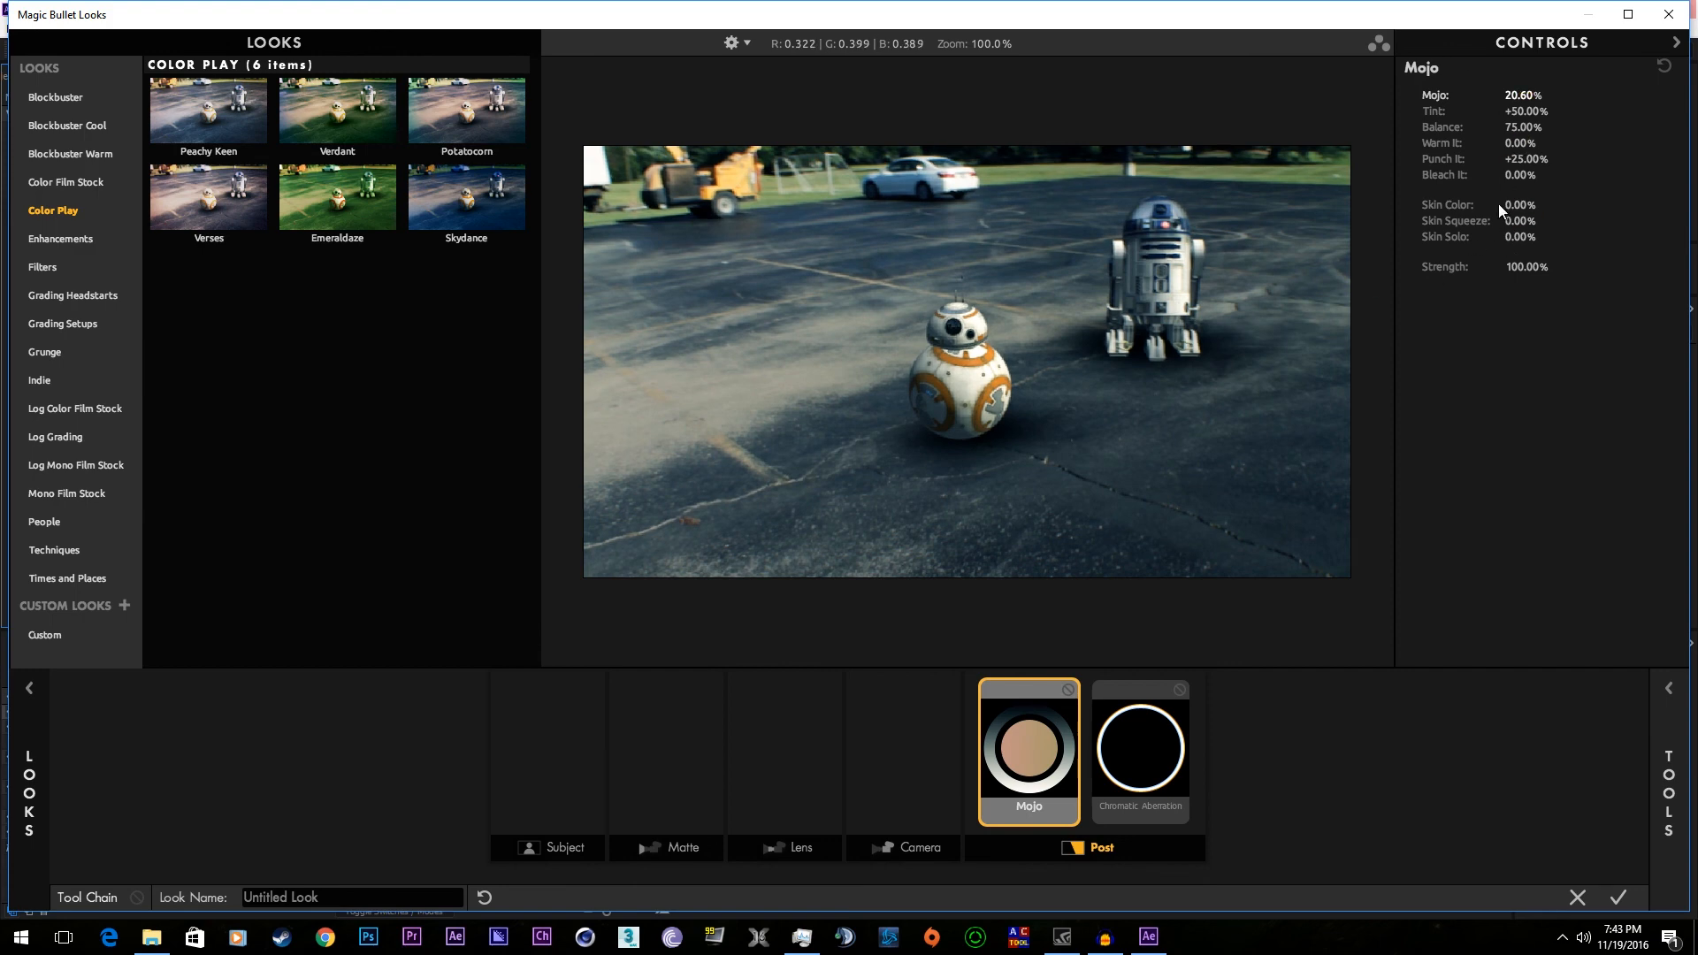
drag(1523, 140, 1557, 140)
- Add the Cyan Streak anamorphic flare preset to the Lens stage of the tool chain
mouse_move(1668, 778)
scroll(1326, 336, up, 3)
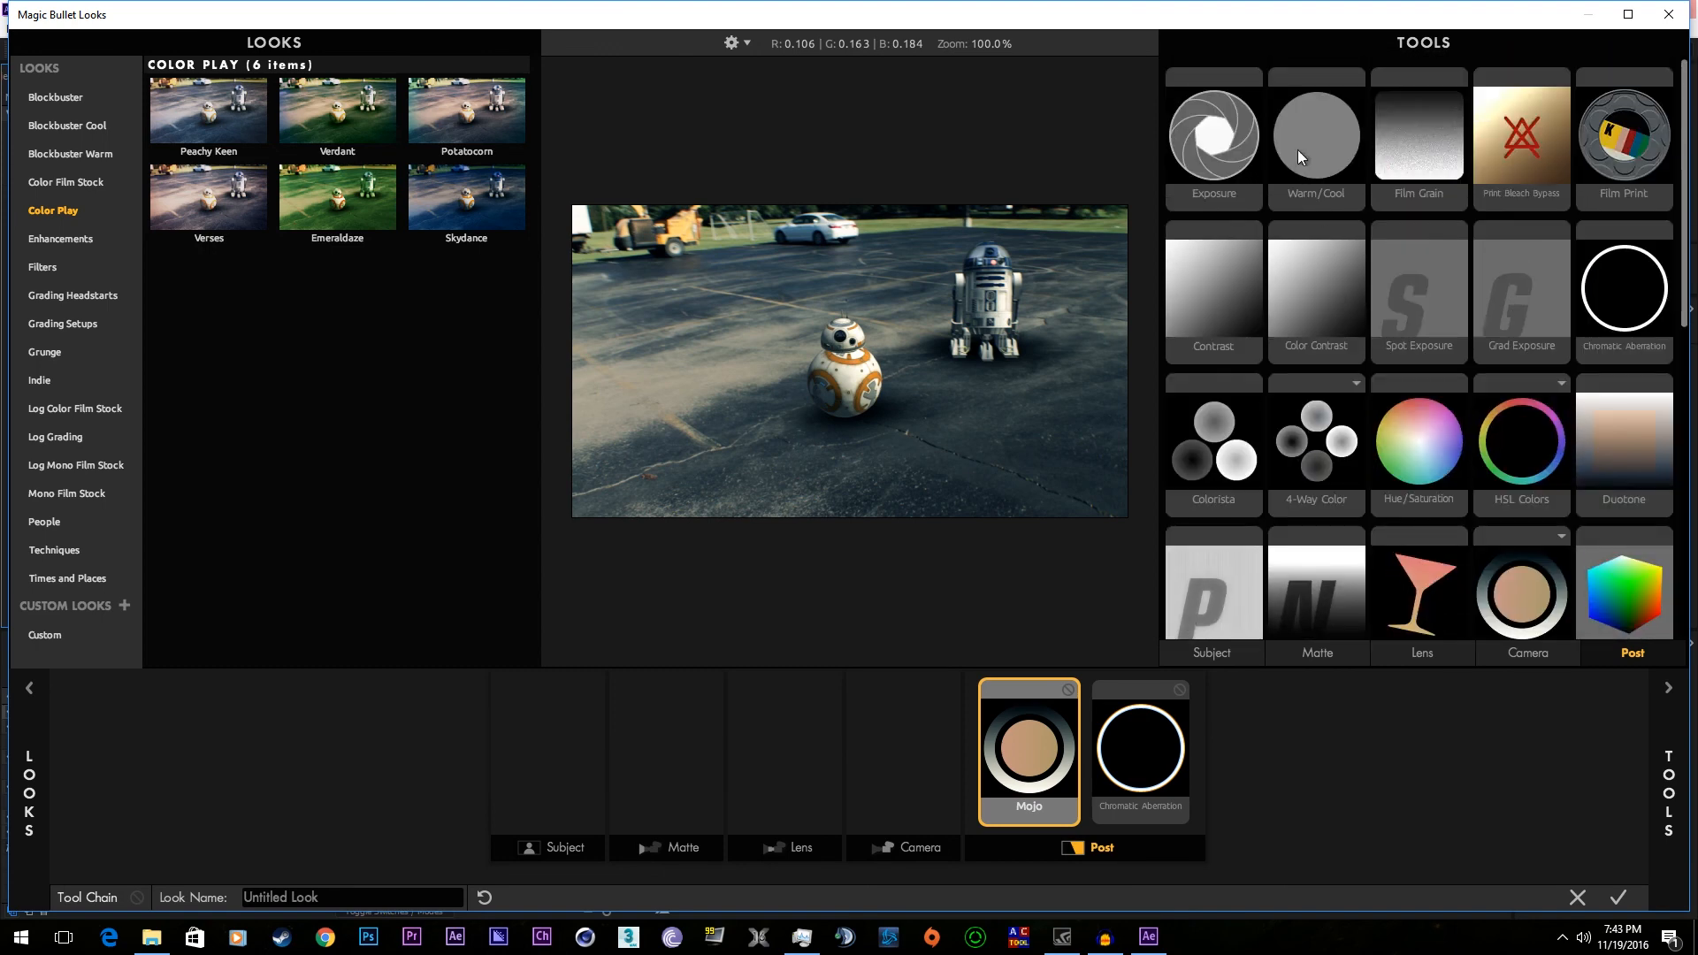
scroll(1241, 204, down, 2)
scroll(1242, 231, up, 2)
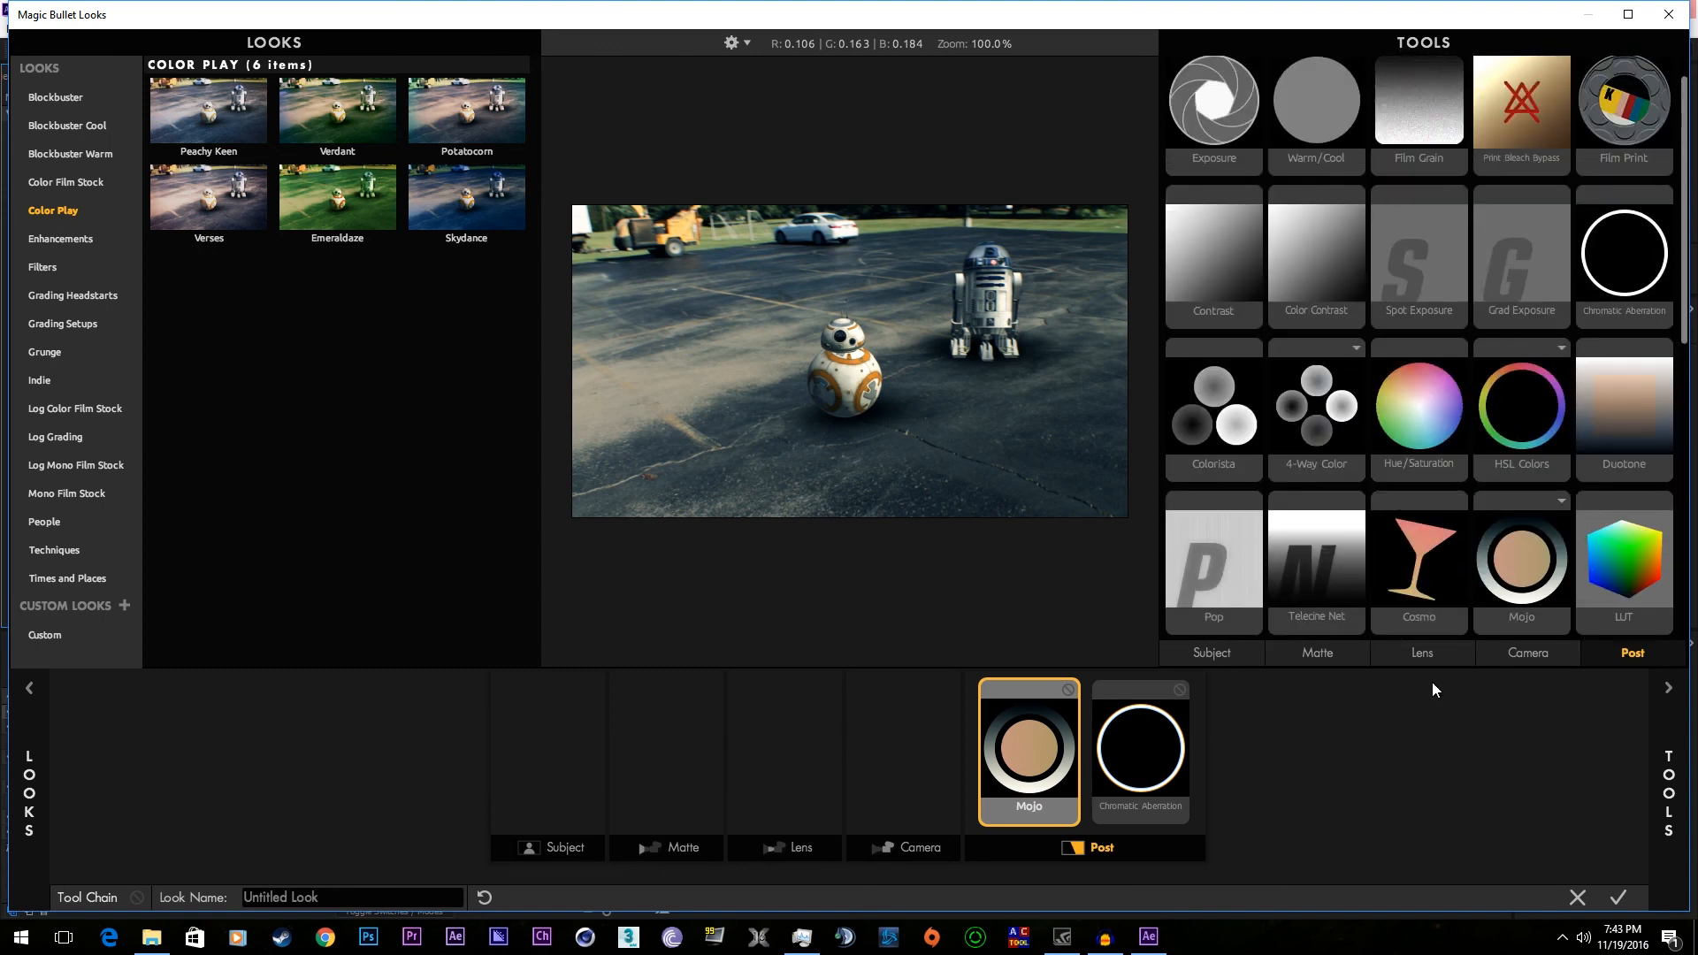
click(1421, 652)
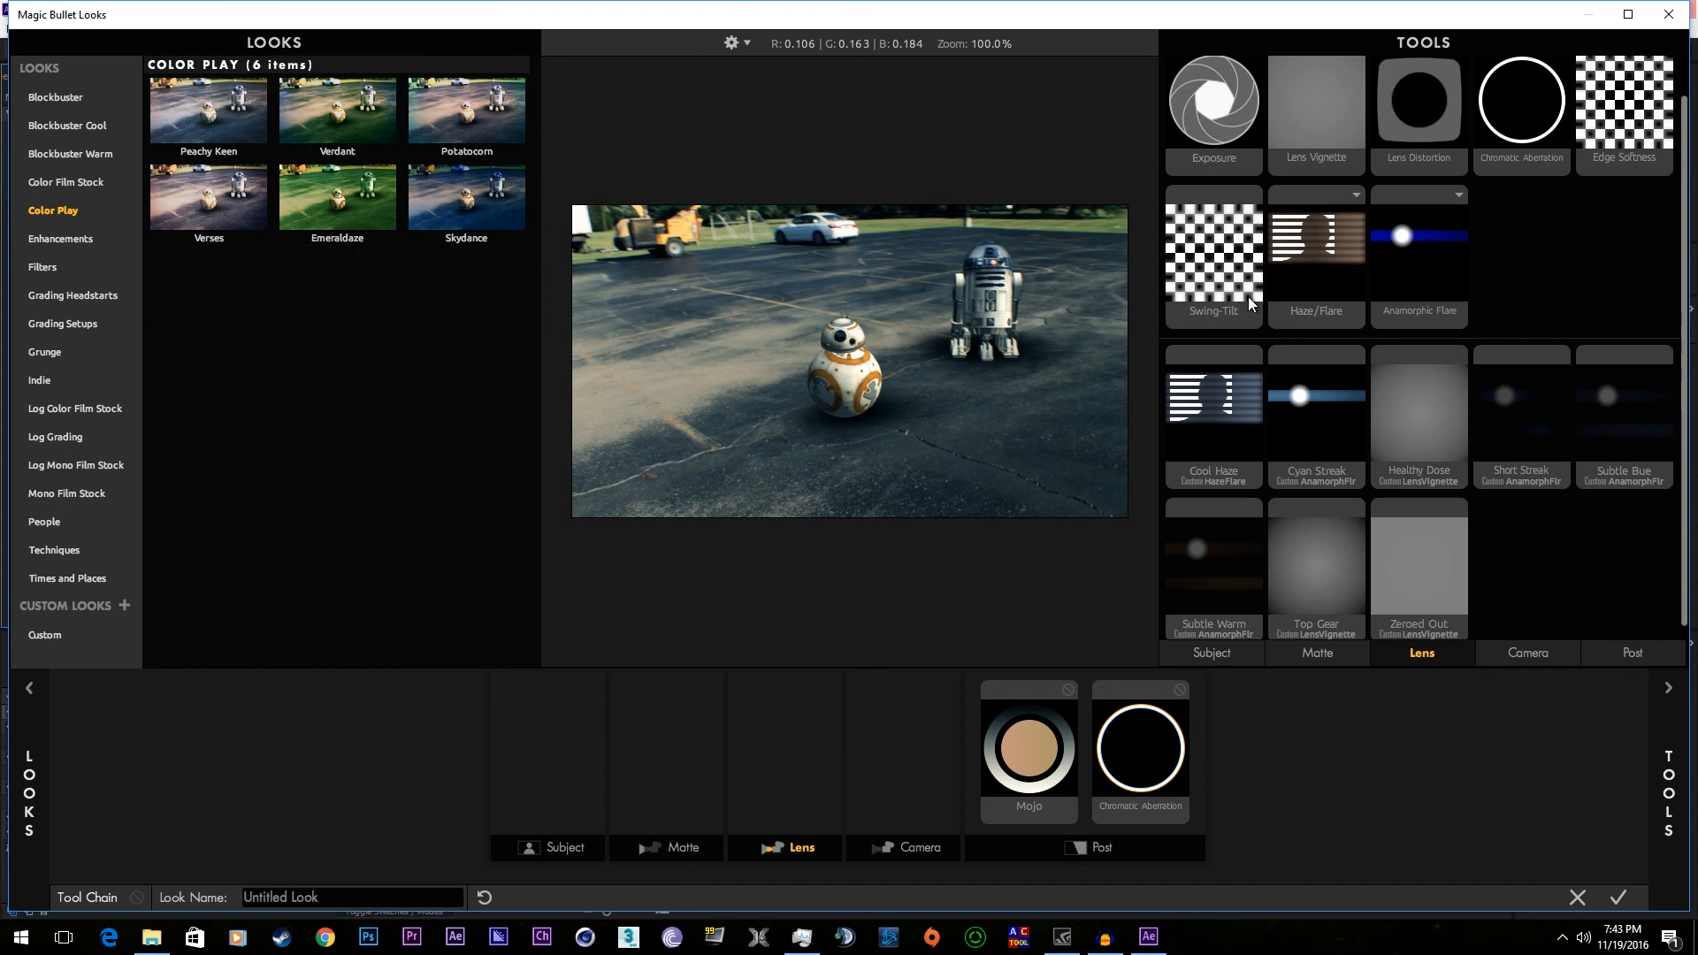
scroll(1432, 442, down, 1)
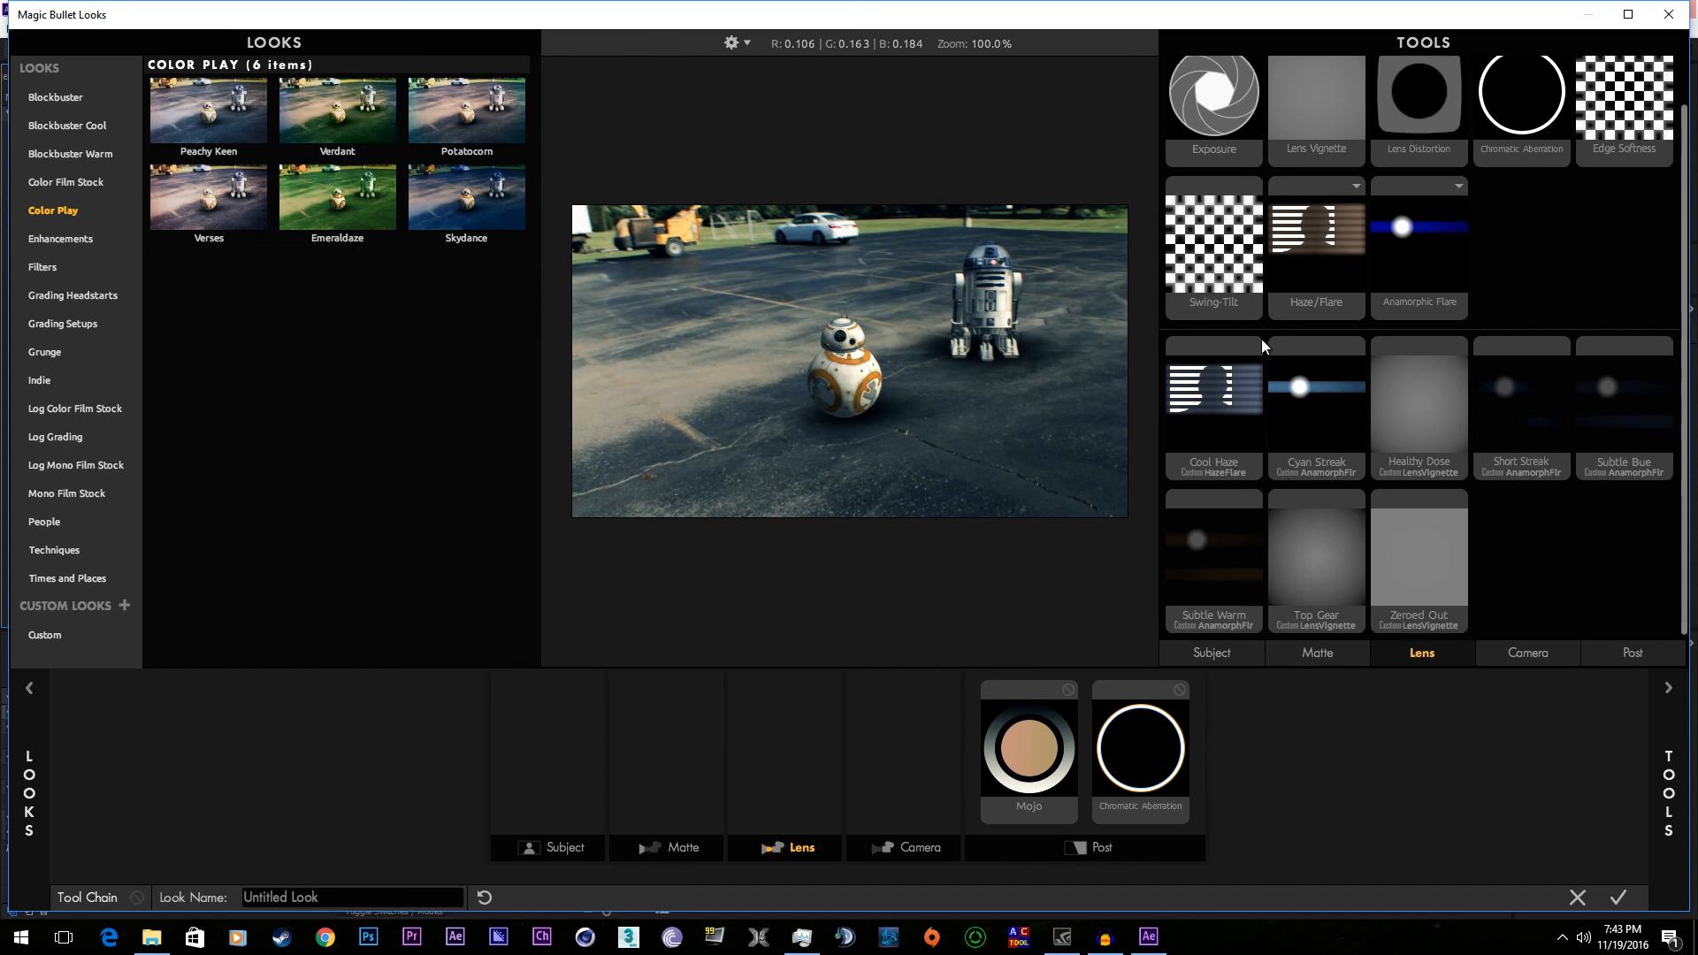
mouse_move(1274, 448)
mouse_down()
mouse_move(1073, 672)
mouse_move(921, 739)
mouse_move(785, 747)
mouse_up()
click(1668, 774)
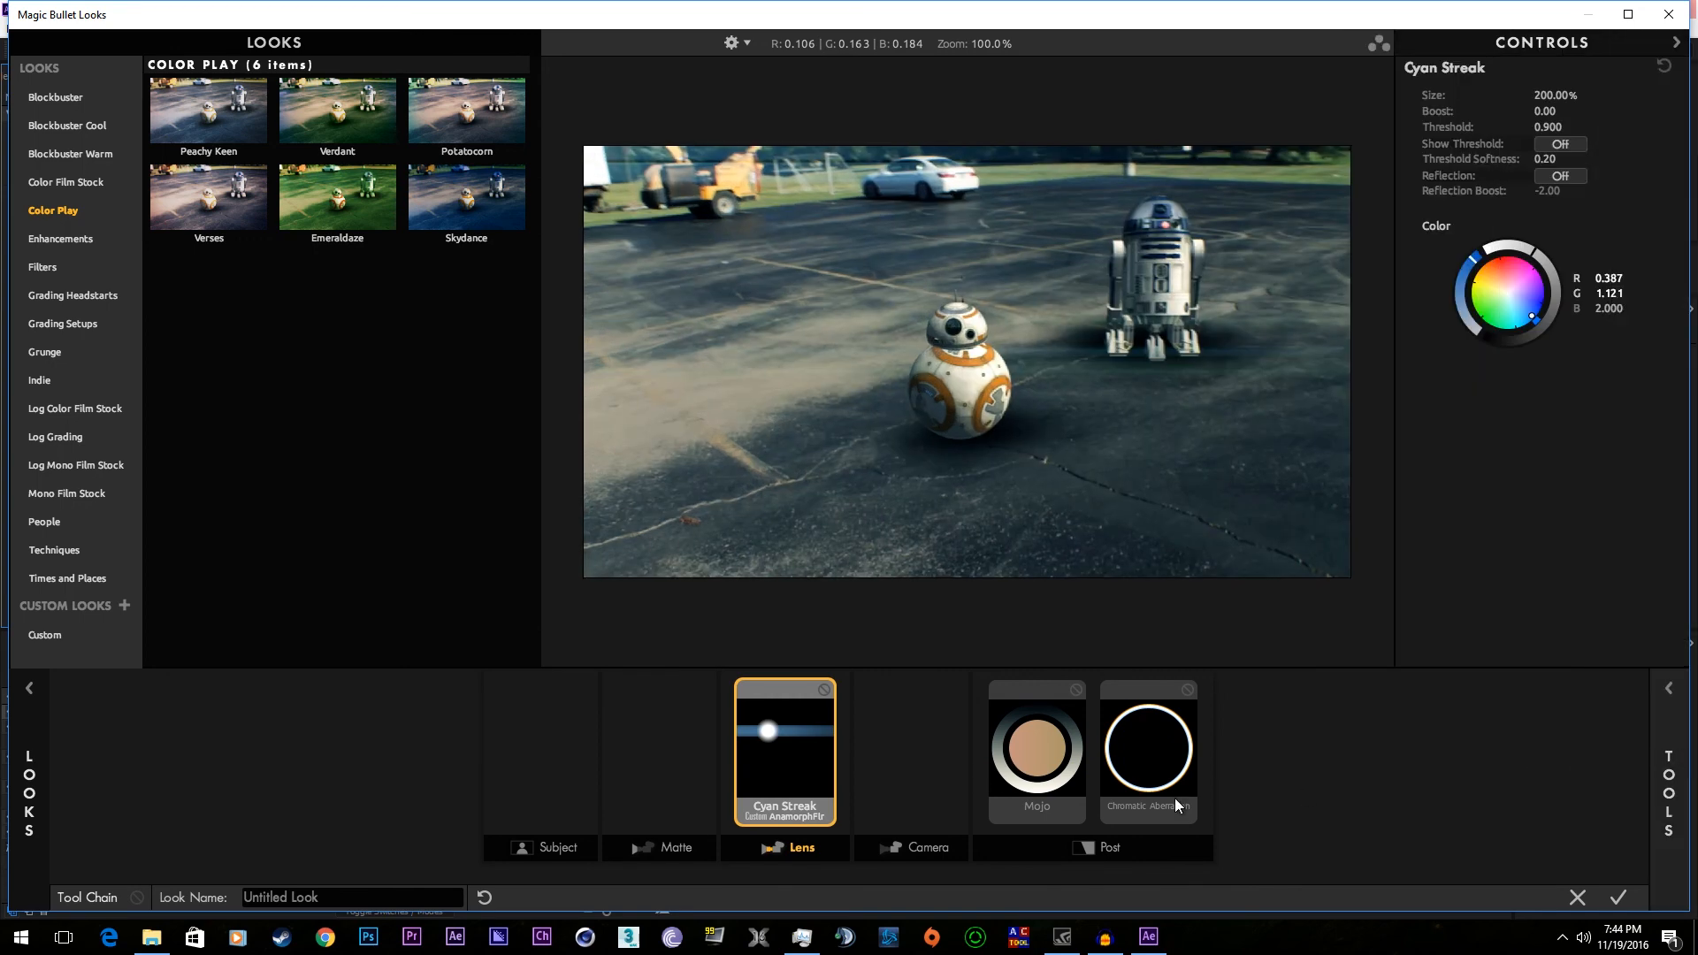
- Set the flare's size to 18.64%, threshold to 0.990 and boost to -0.40, and shift its color from blue to near white
scroll(995, 478, up, 1)
scroll(1274, 378, down, 2)
scroll(1106, 363, up, 1)
mouse_move(1539, 94)
mouse_down()
mouse_move(1370, 94)
mouse_move(1389, 94)
mouse_up()
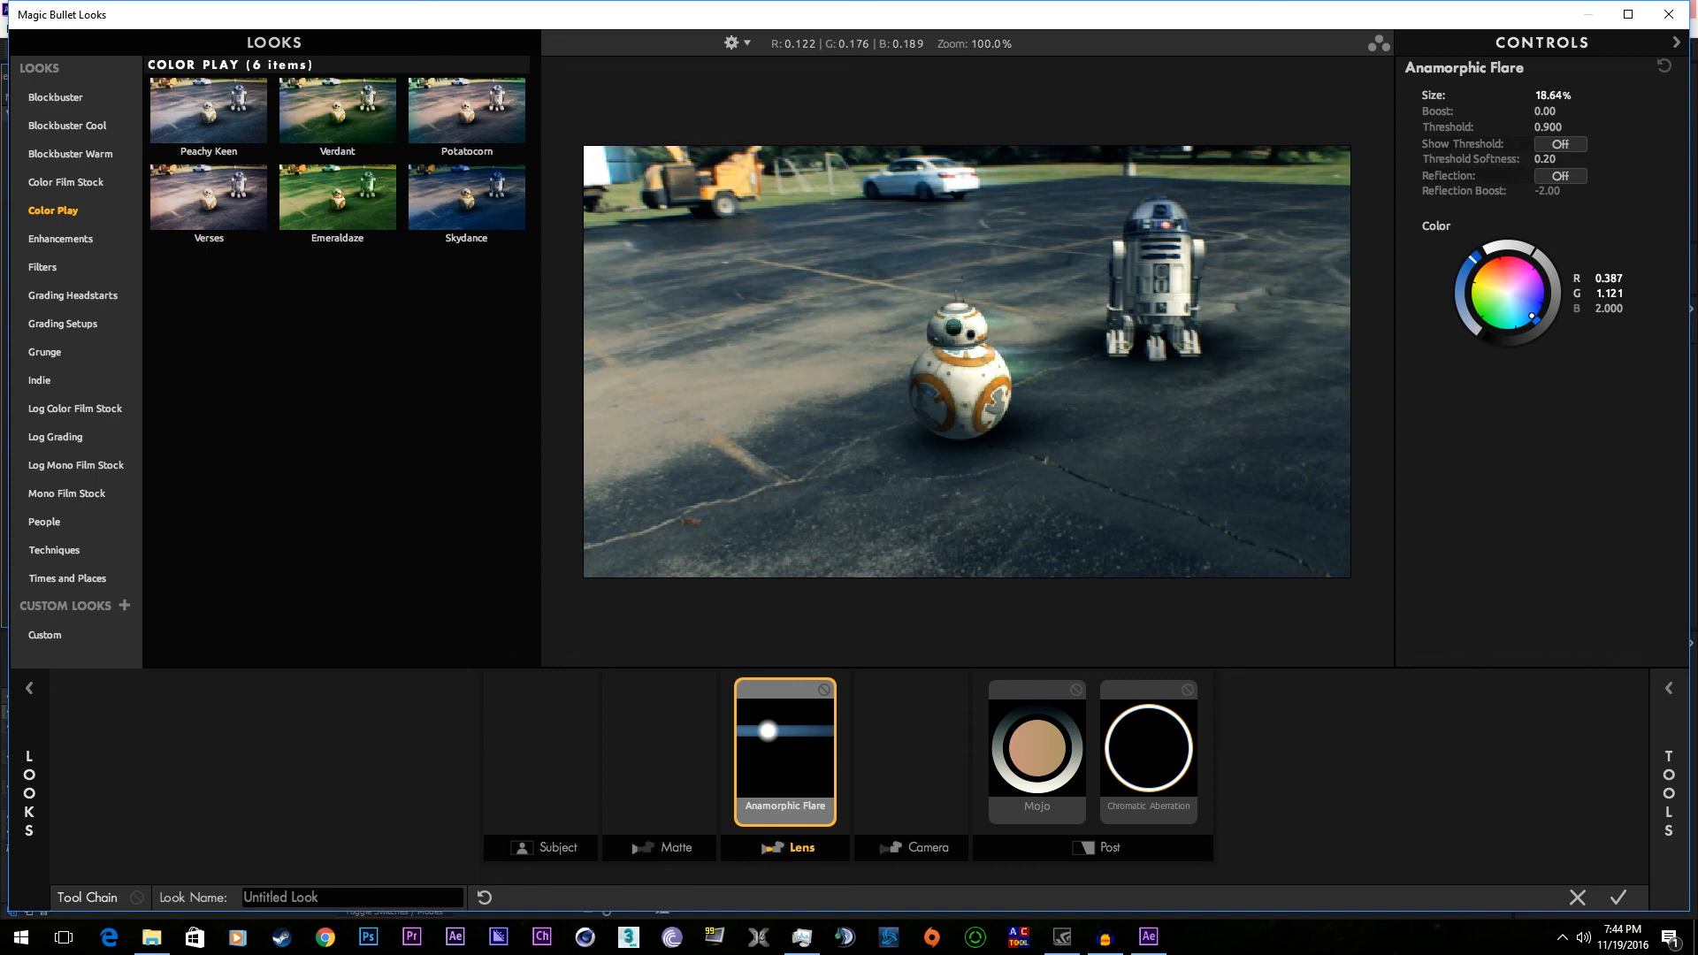
drag(1531, 316, 1503, 285)
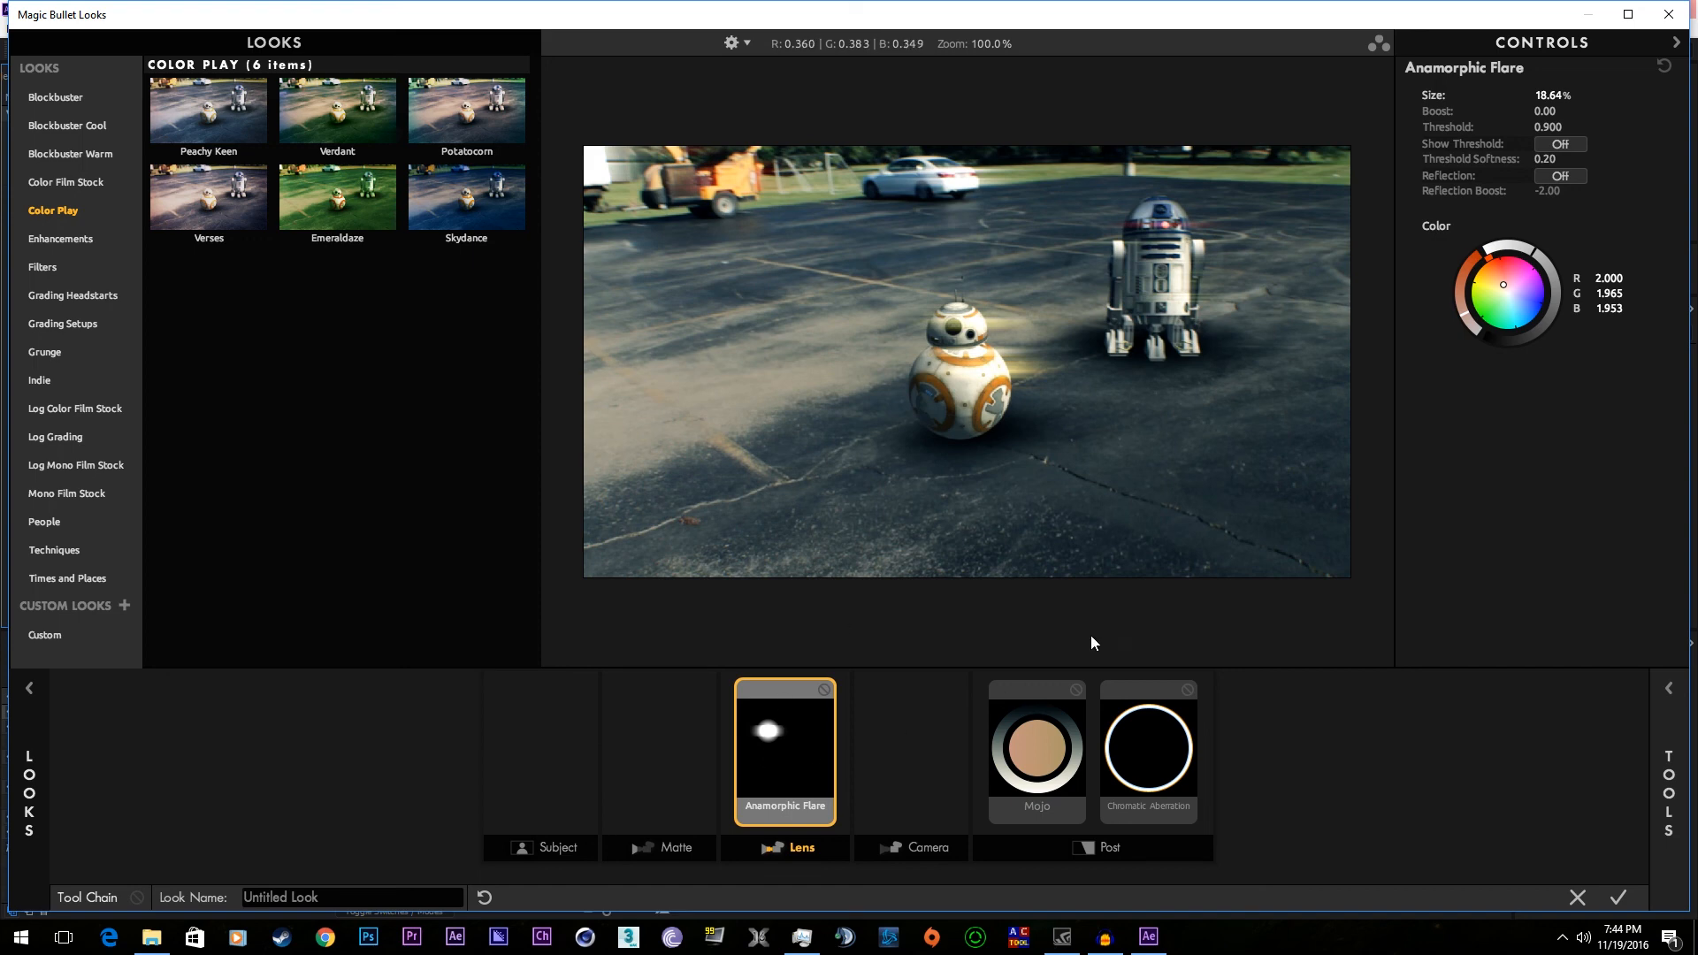
mouse_move(1543, 129)
mouse_down()
mouse_move(1522, 129)
mouse_move(1556, 129)
mouse_move(1540, 110)
mouse_up()
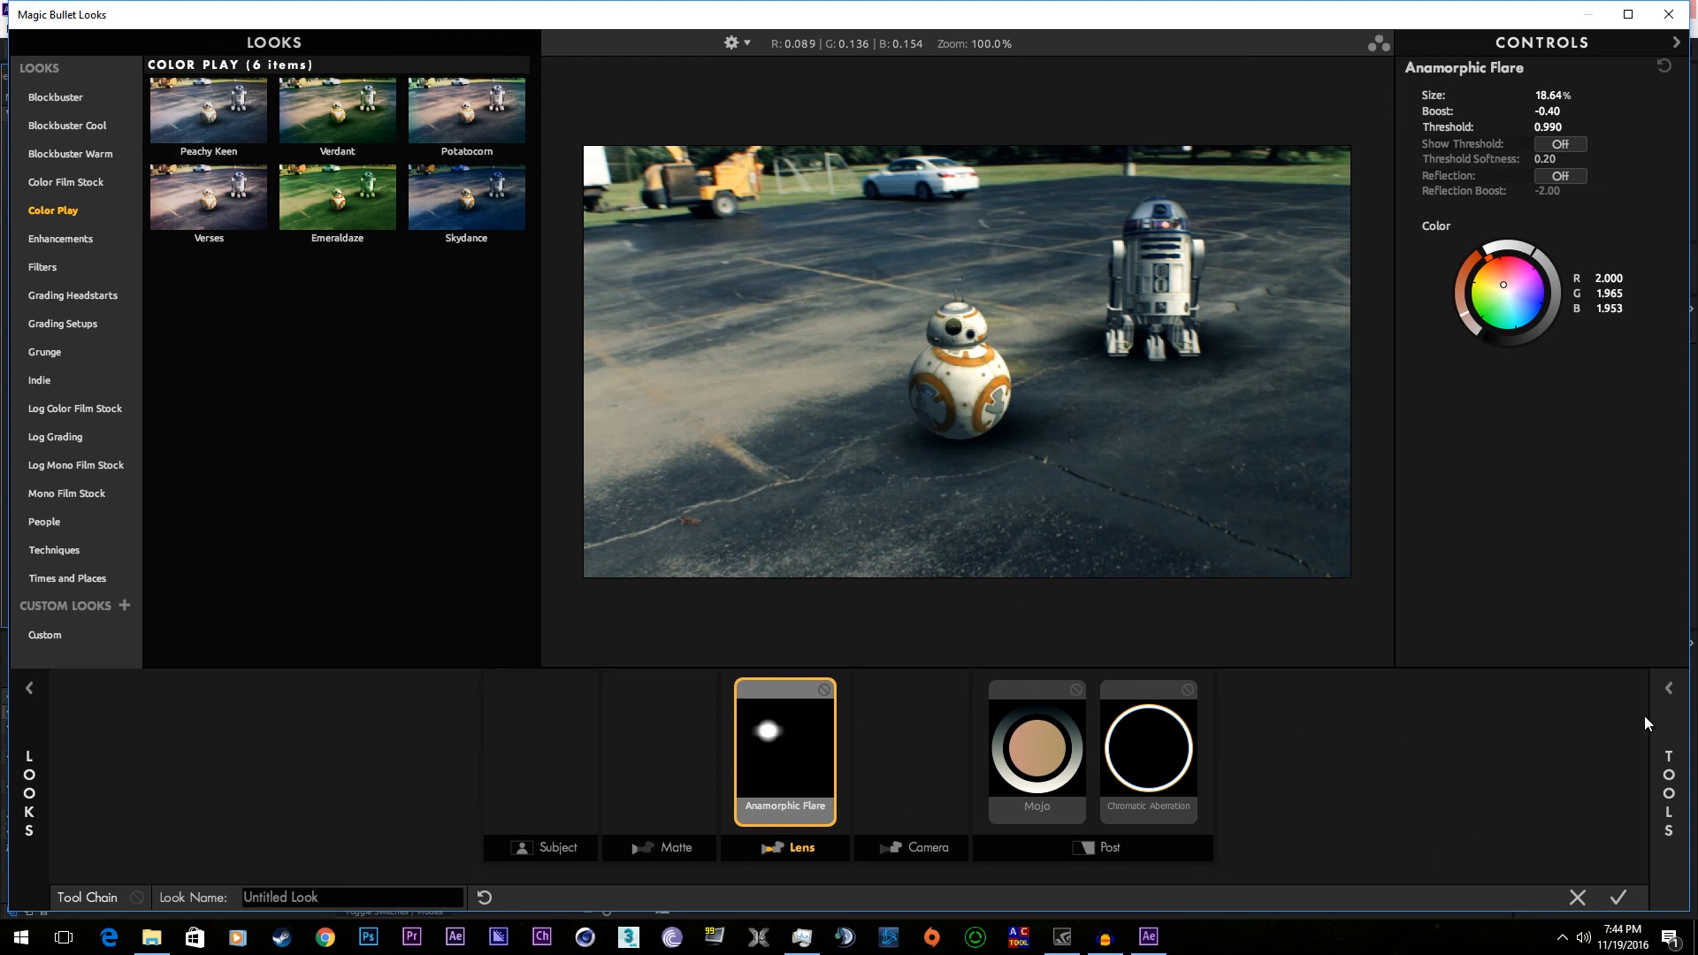
- Add the Diffusion tool to the Matte stage of the tool chain
click(1663, 683)
click(1526, 653)
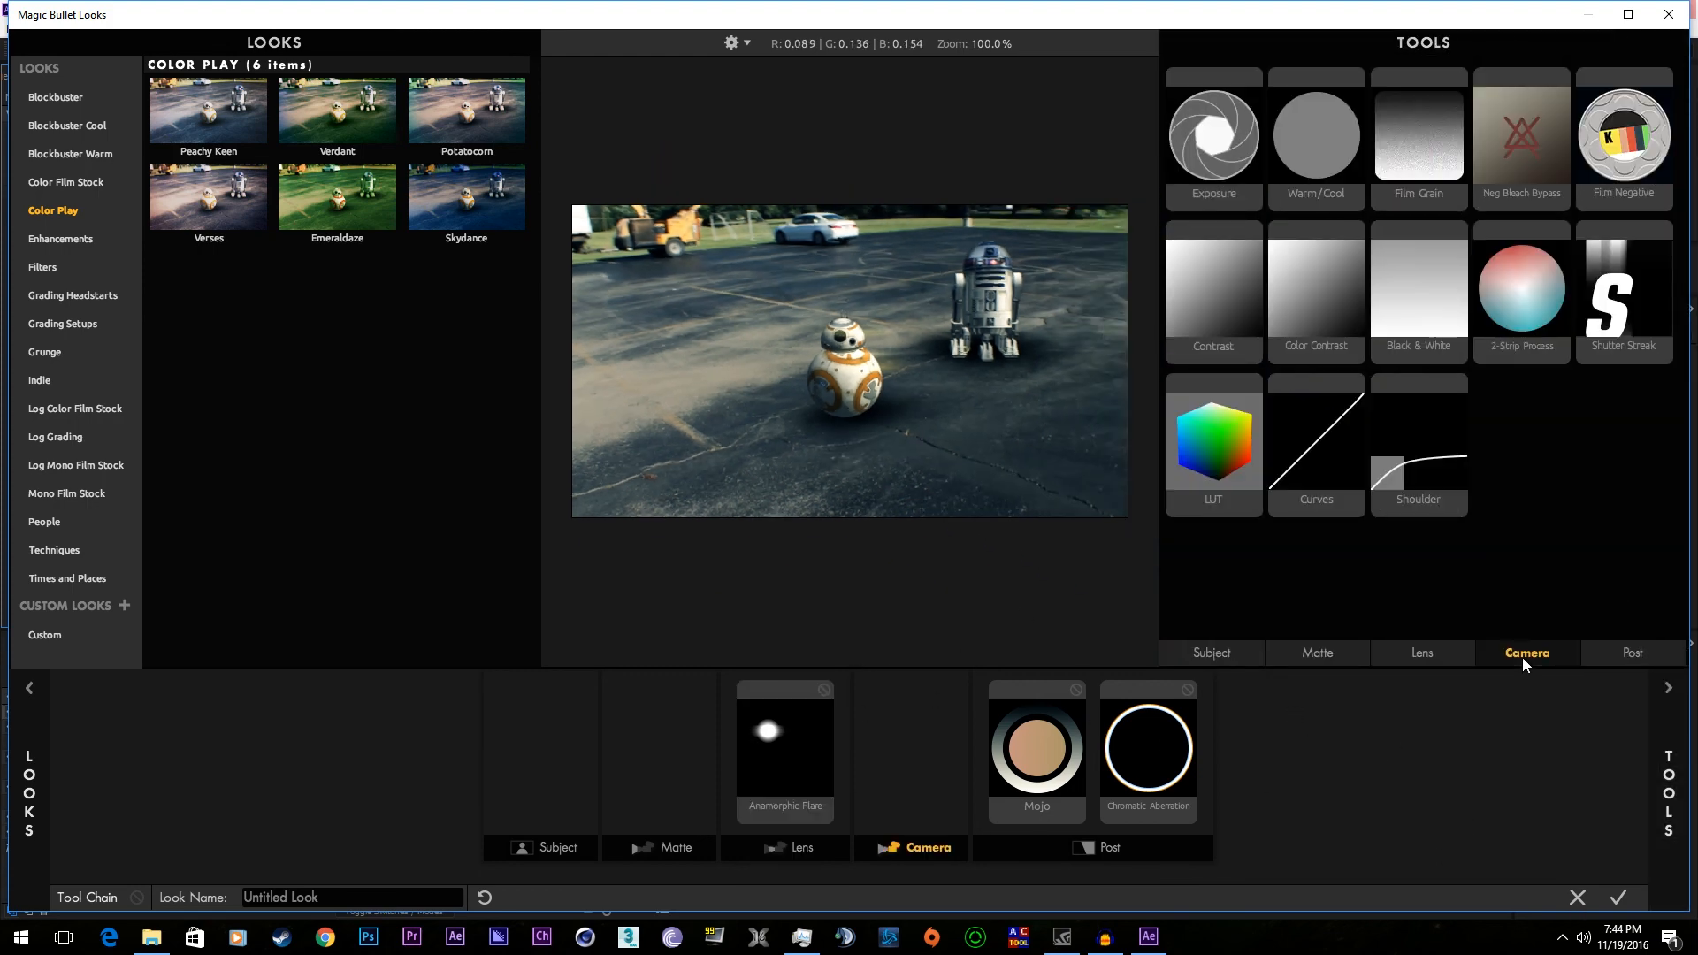
click(1337, 654)
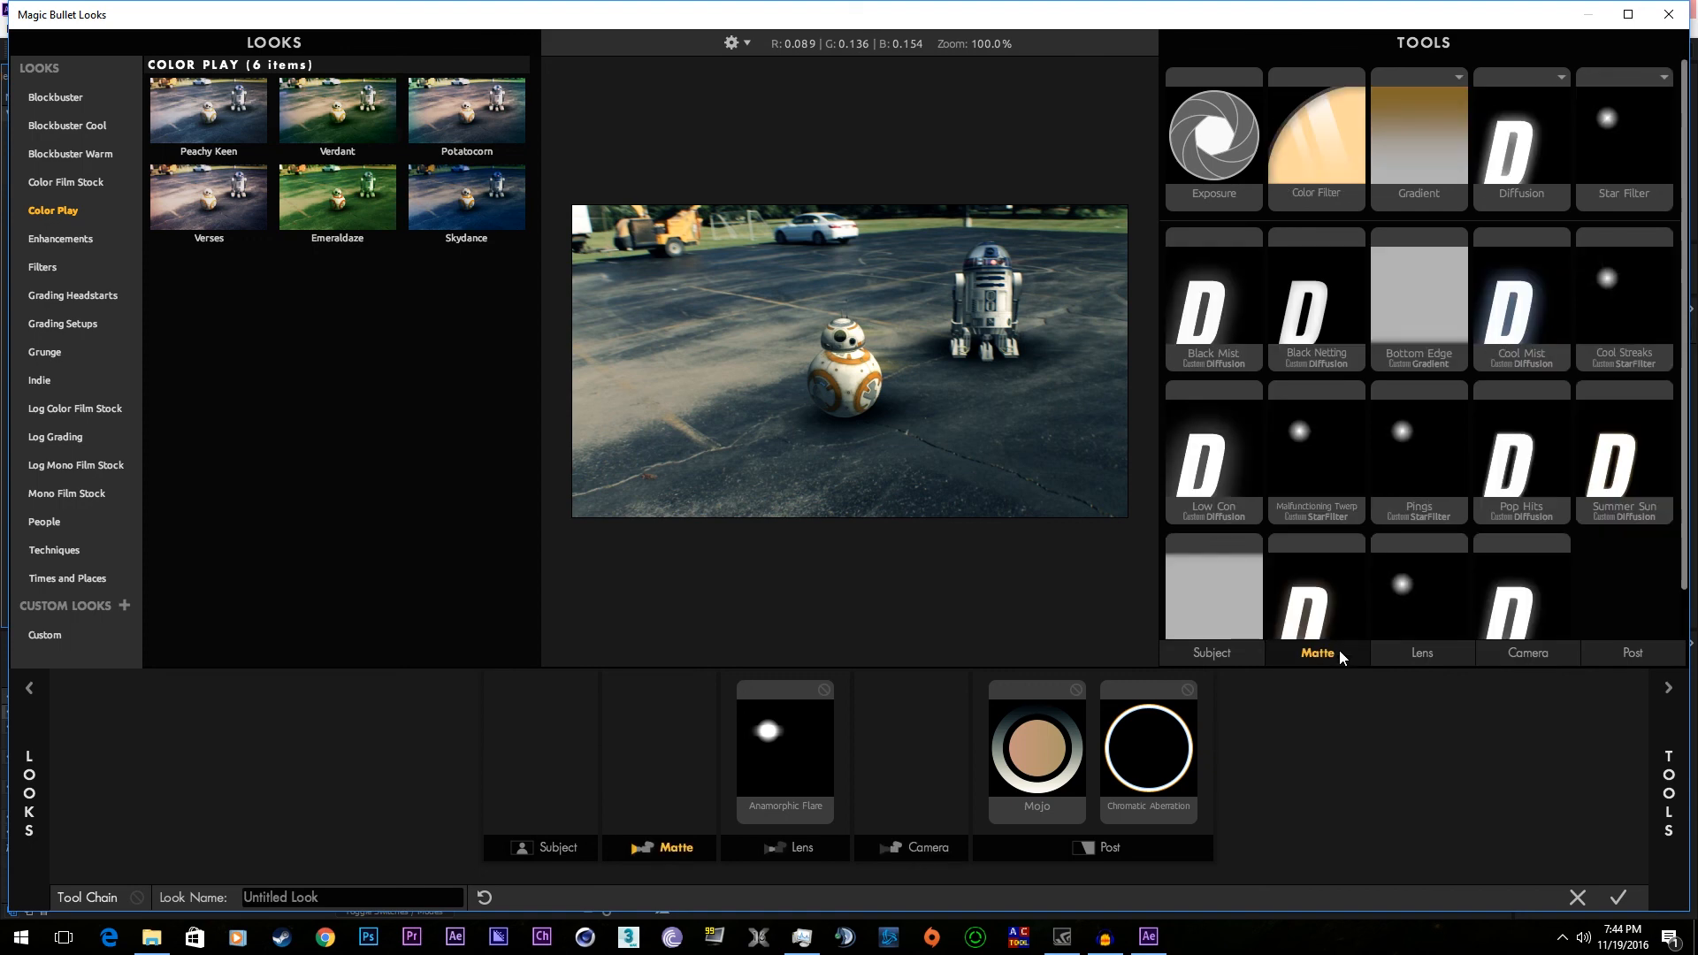
scroll(1414, 379, down, 1)
drag(1548, 148, 672, 743)
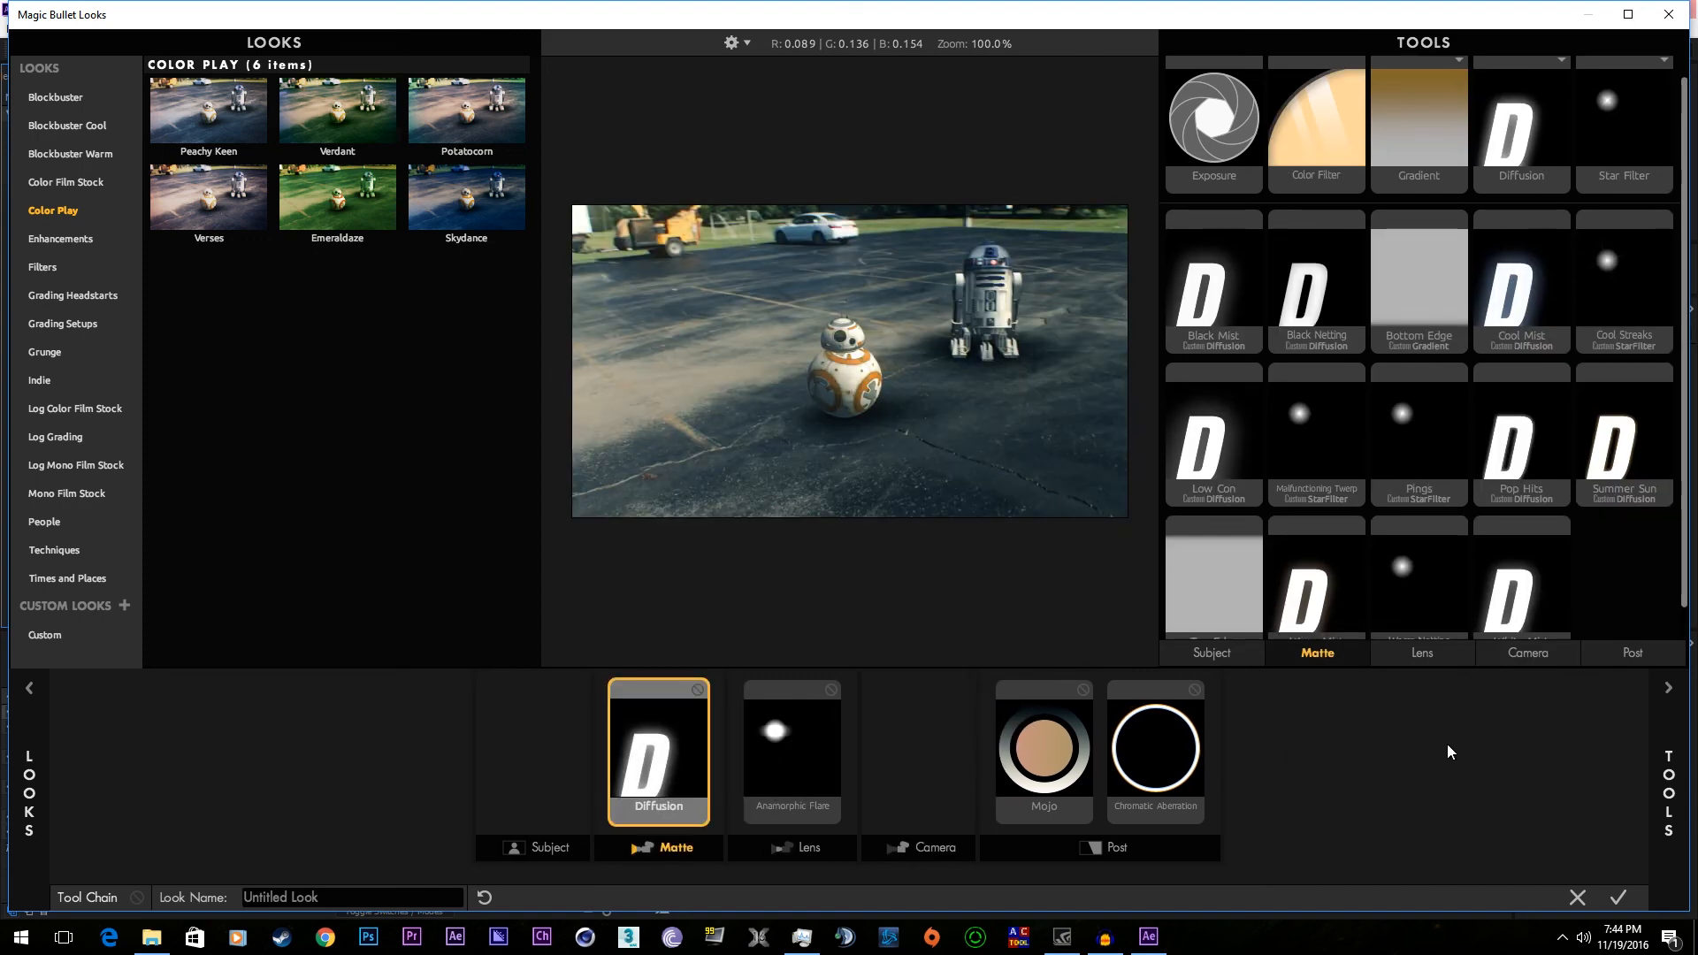
- Set the diffusion size to 7.66% and apply the finished look to the adjustment layer
click(1663, 776)
drag(1570, 95, 1495, 95)
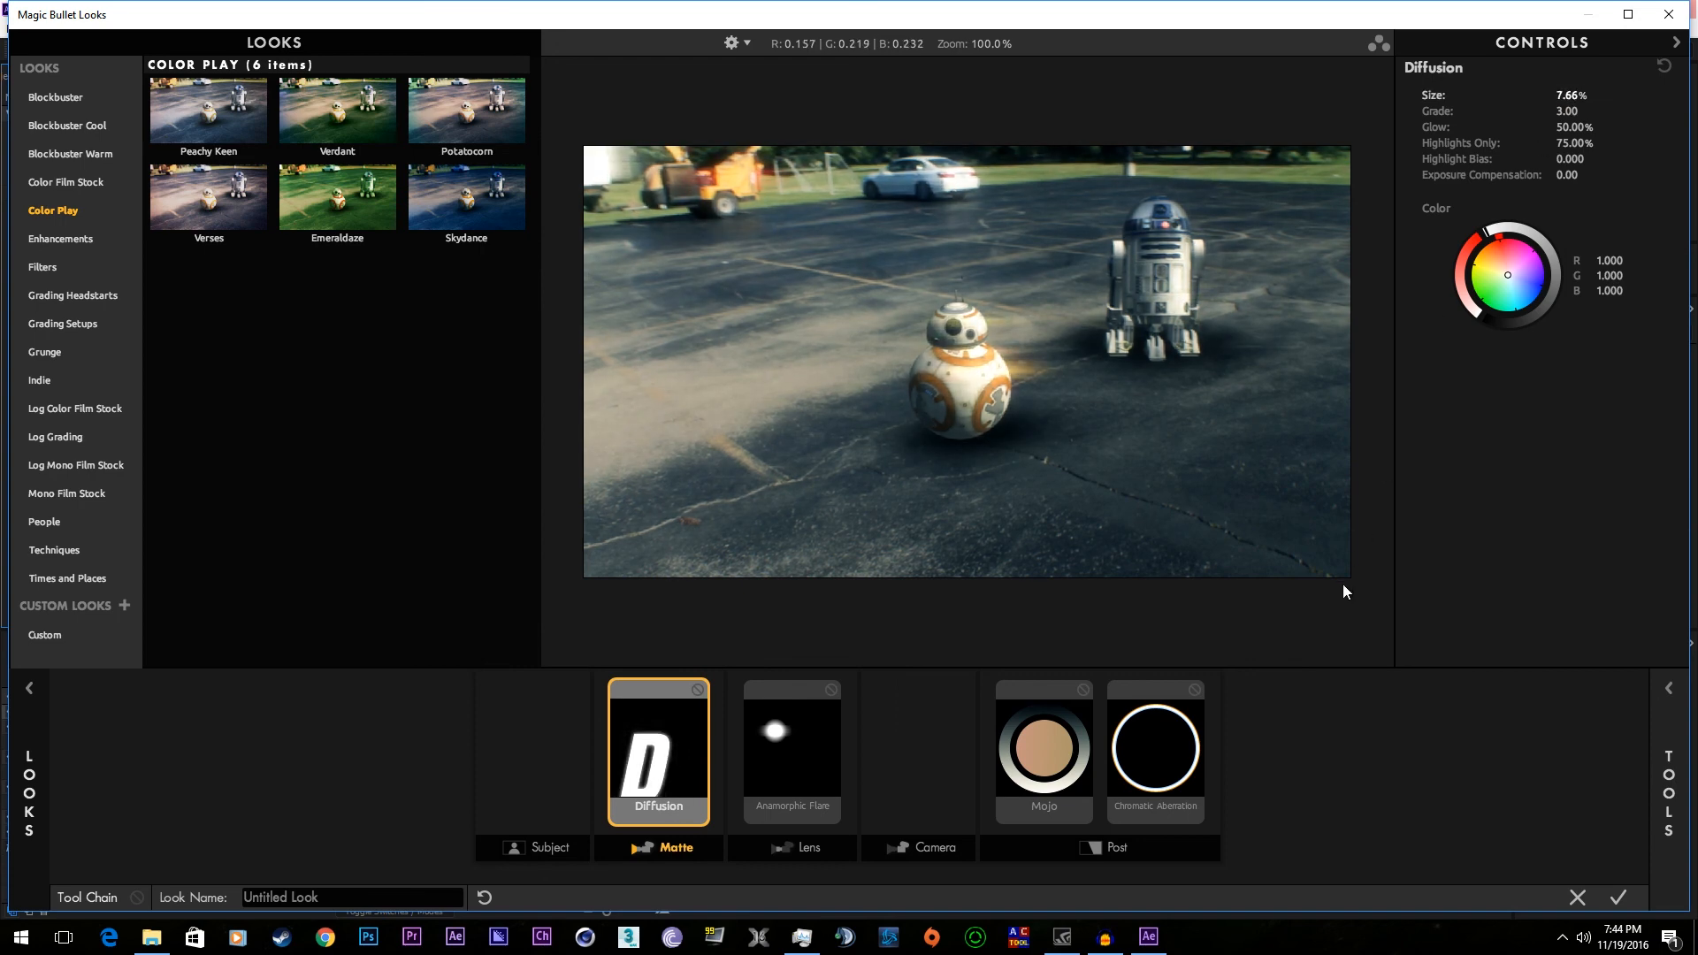
click(1619, 901)
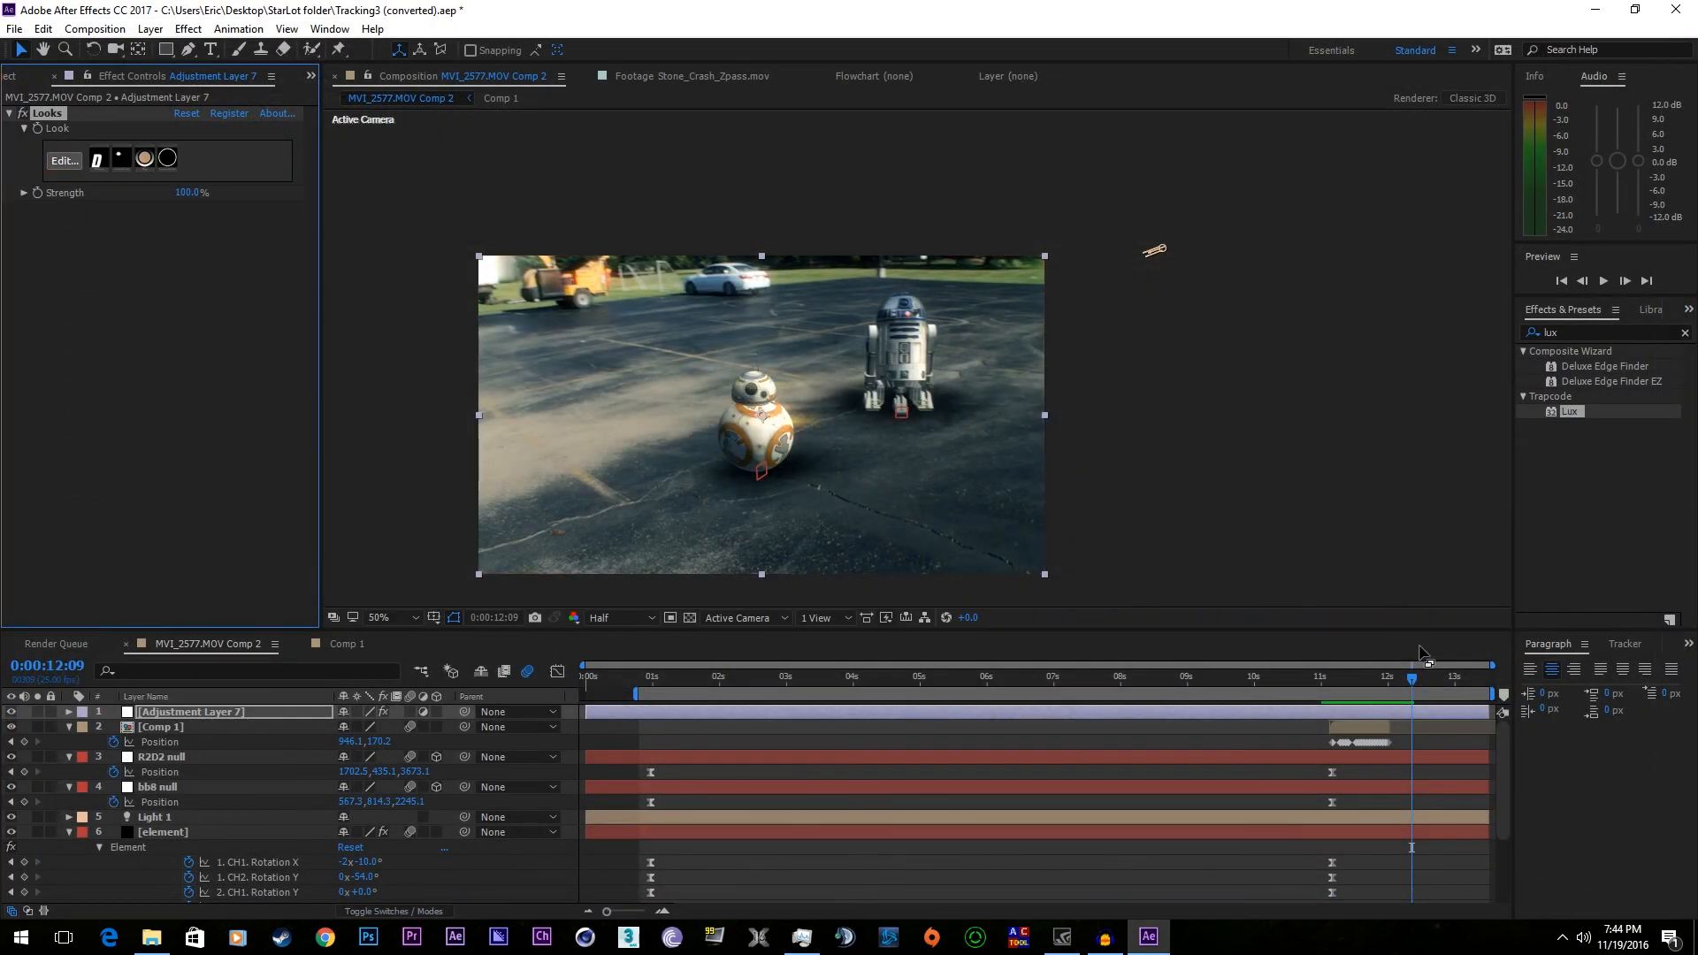
- Add the MVI_2577.MOV Comp 2 composition to the render queue
click(643, 685)
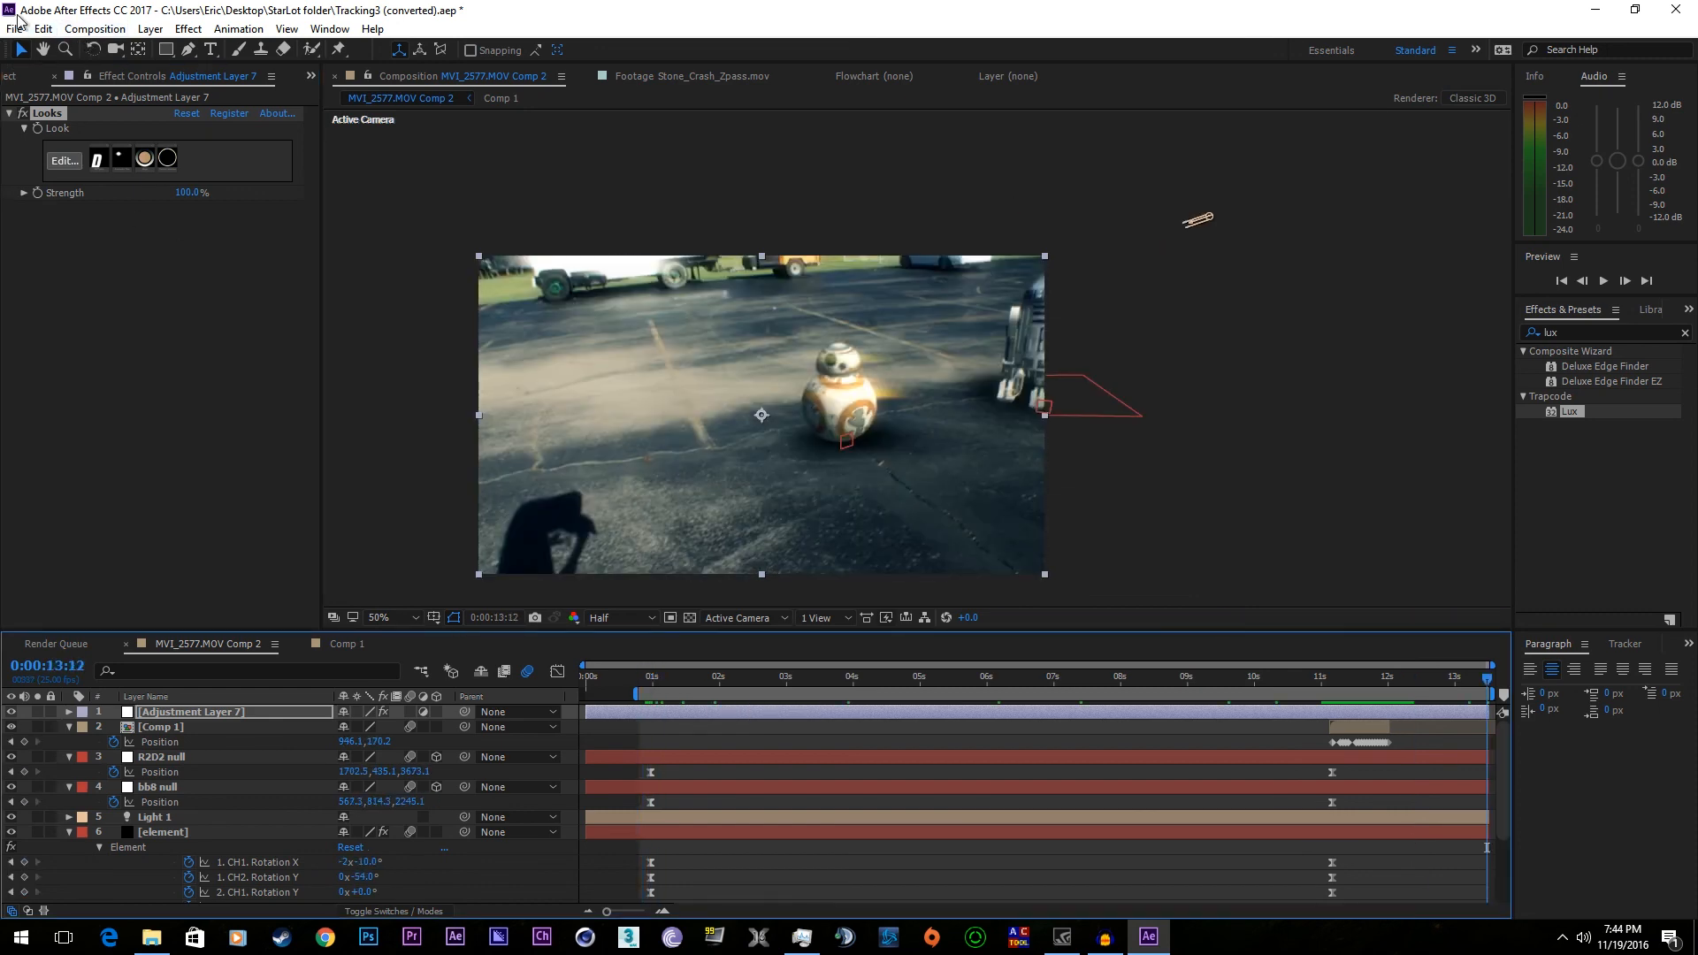
click(16, 27)
click(35, 214)
click(96, 29)
click(157, 198)
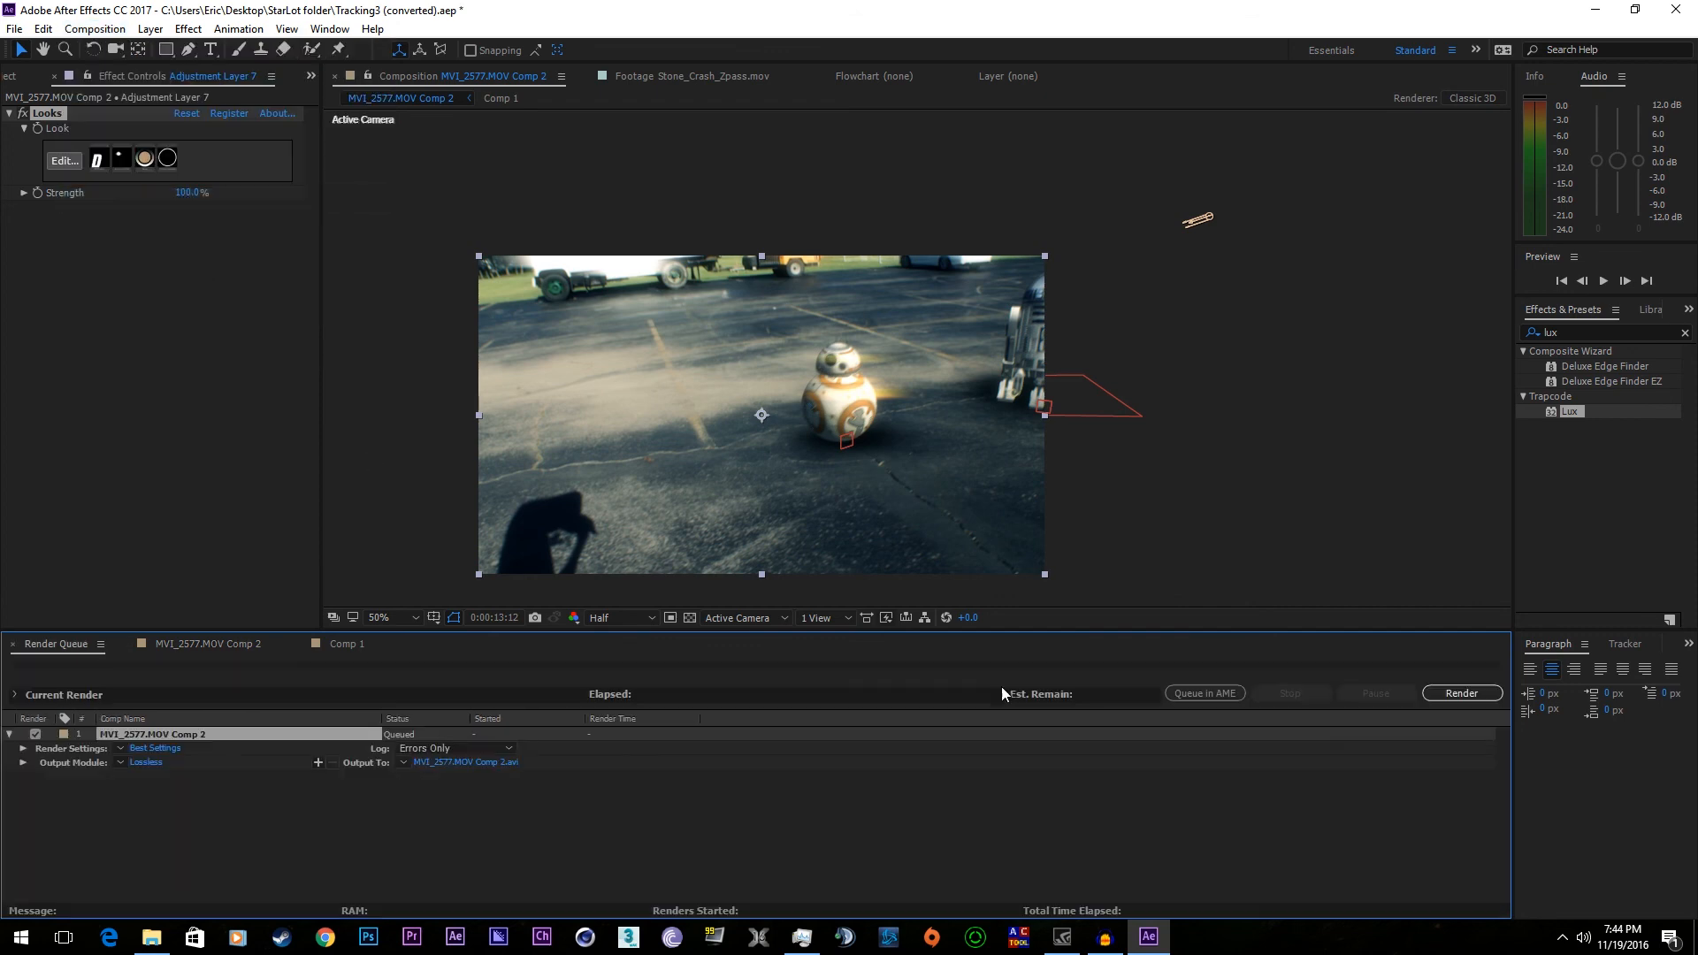
- Set the output movie's file name to Youtube Tut on the Desktop and start the render
click(472, 762)
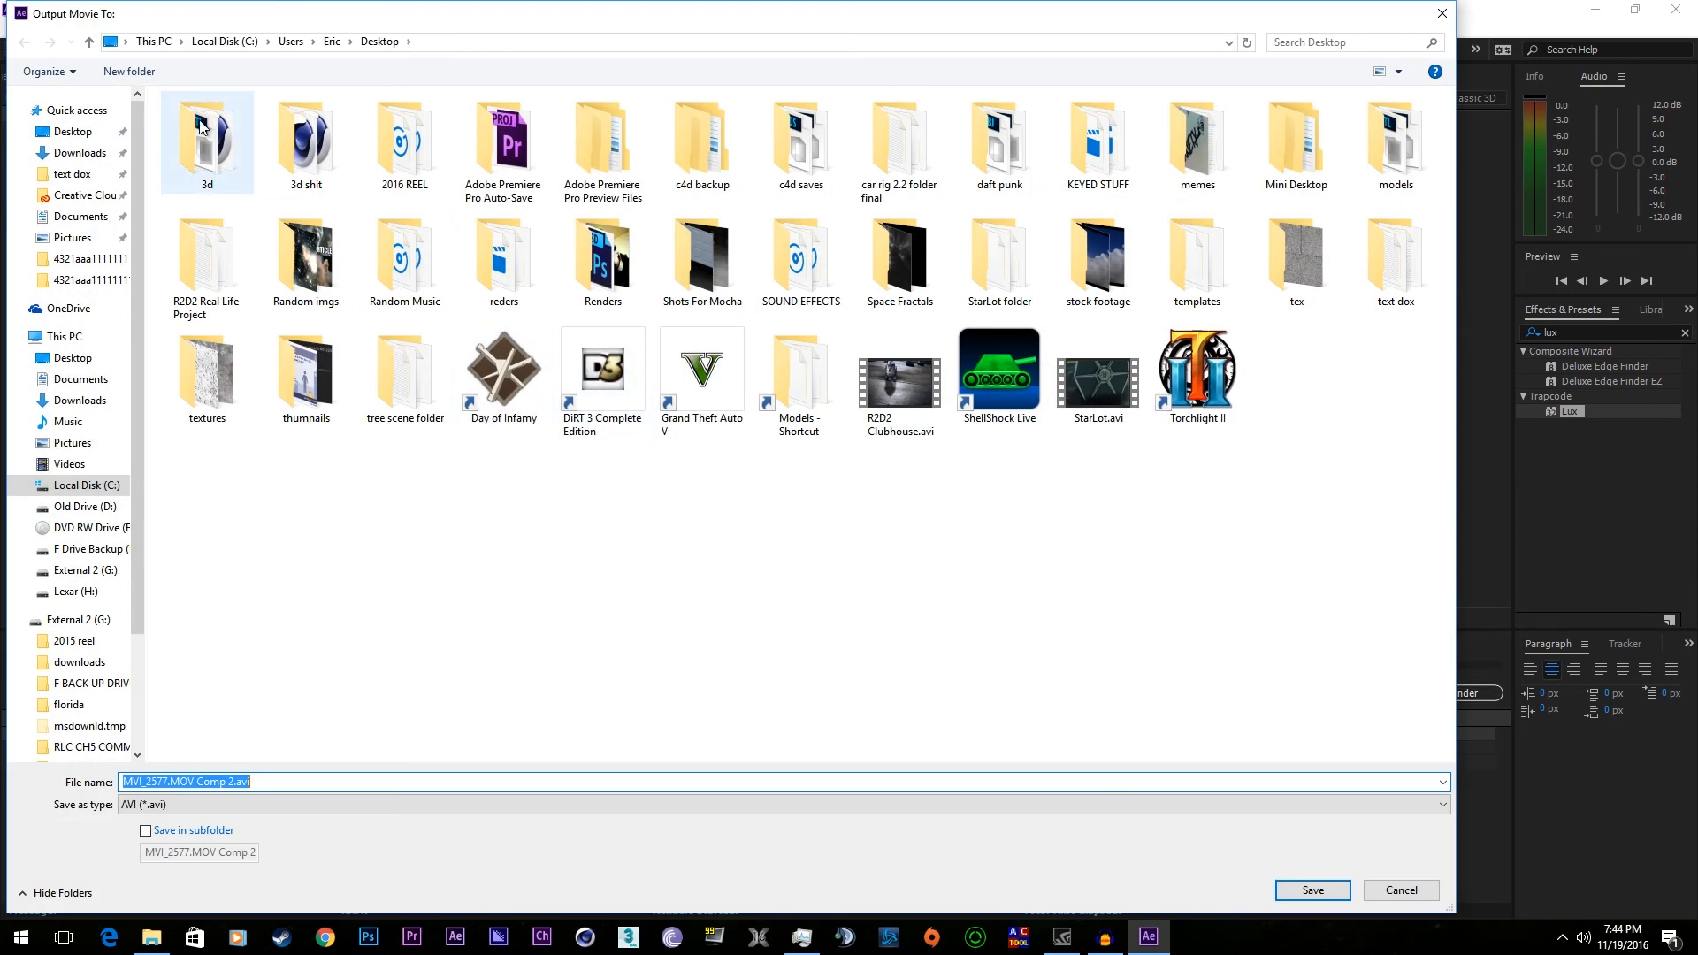
click(237, 781)
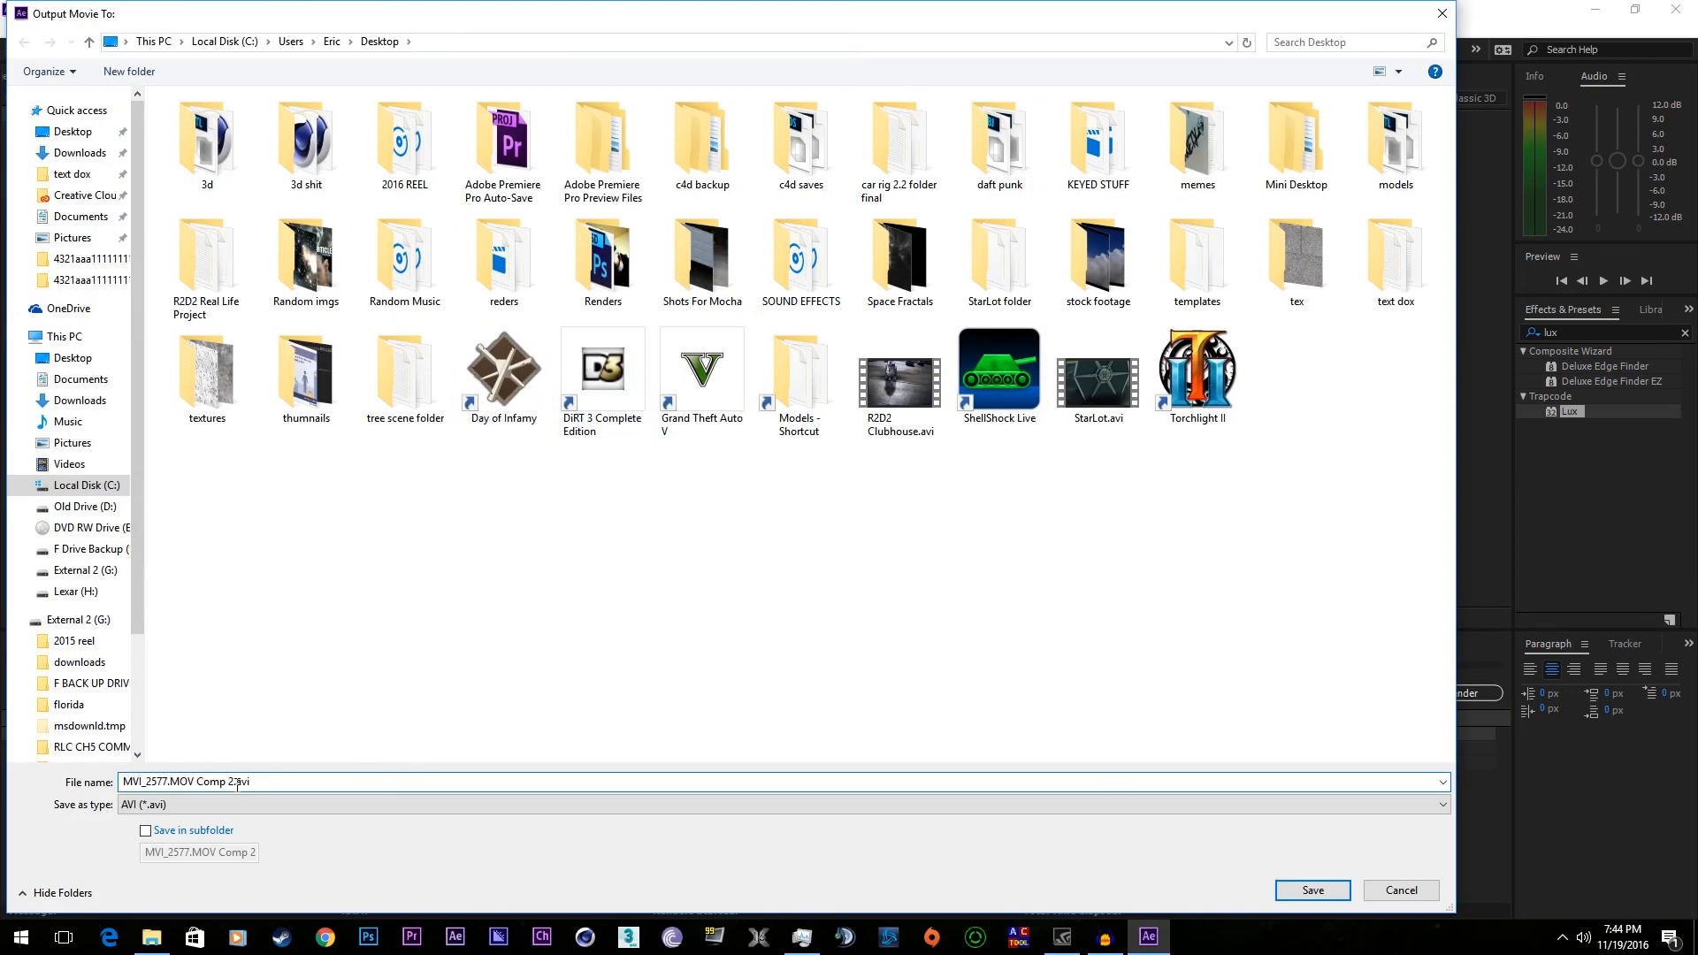
drag(233, 782, 5, 798)
text(Youtube Tut)
key(Return)
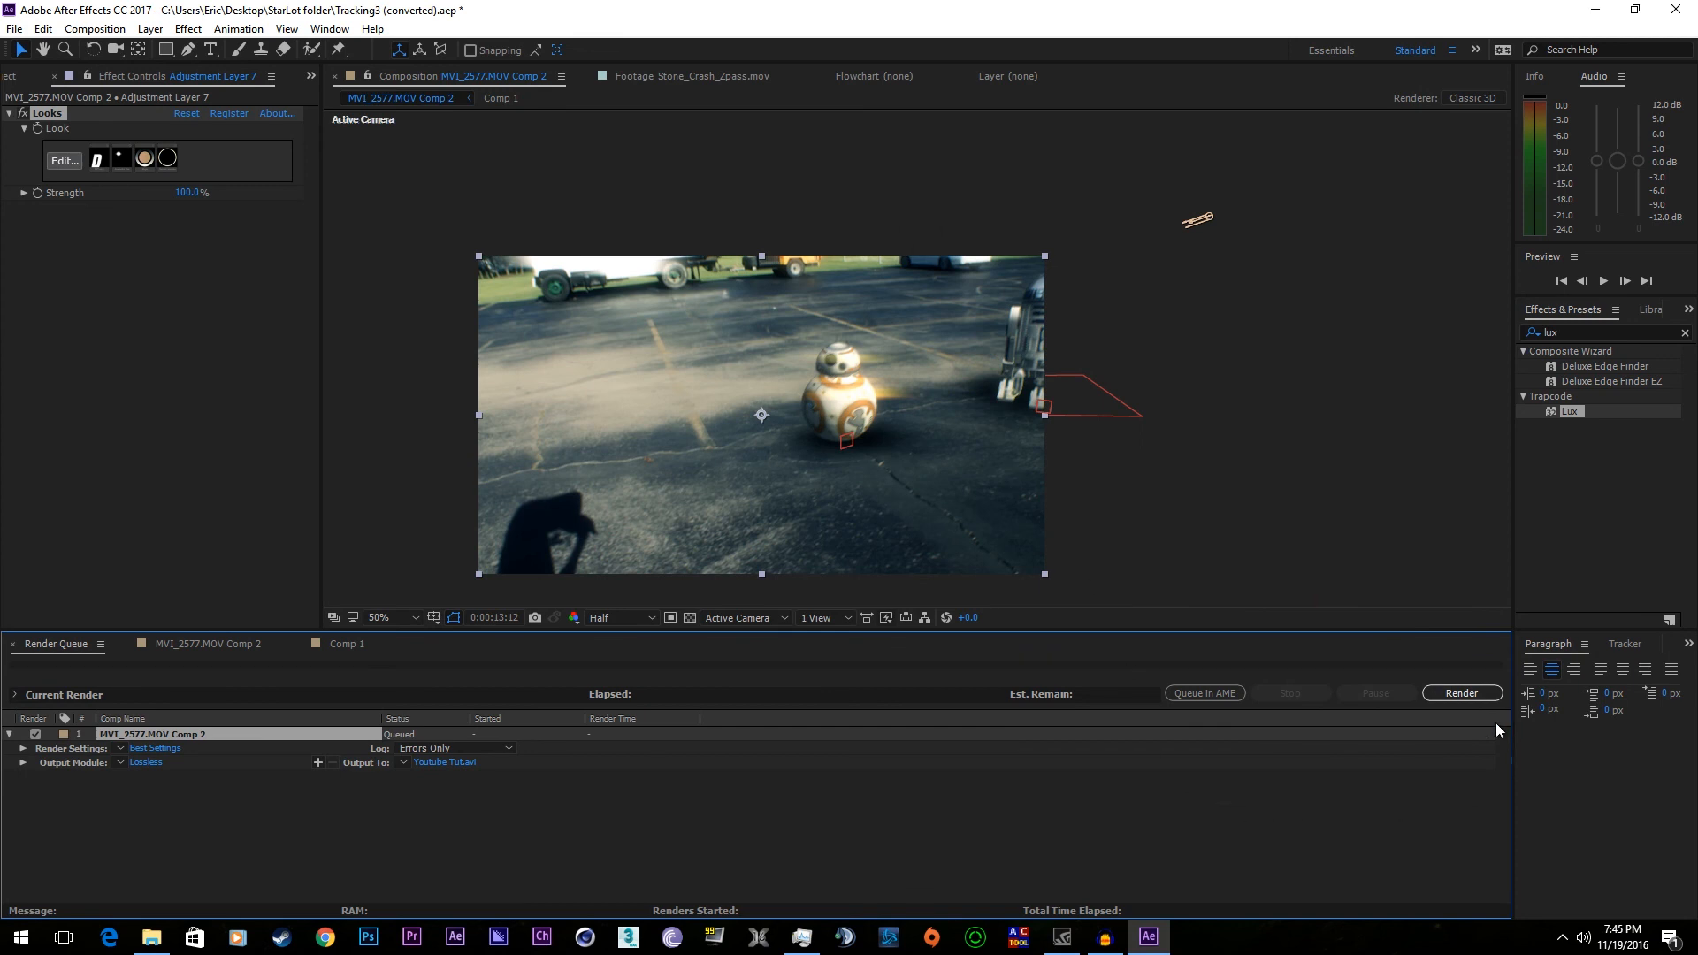
click(1461, 693)
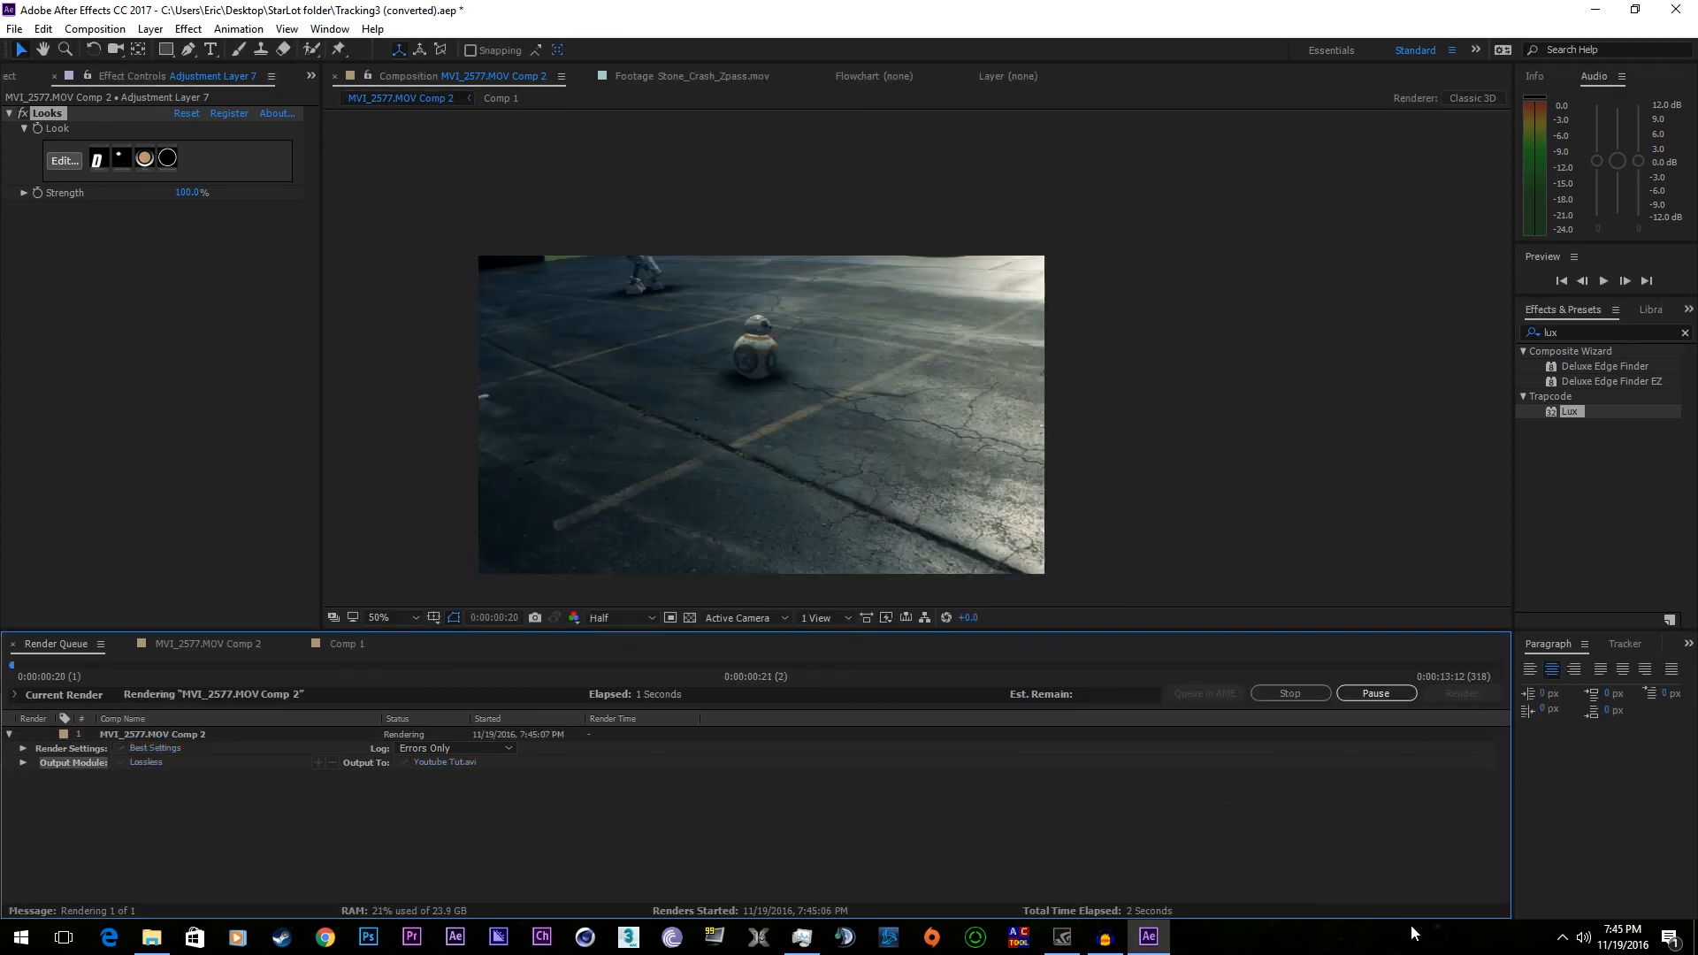